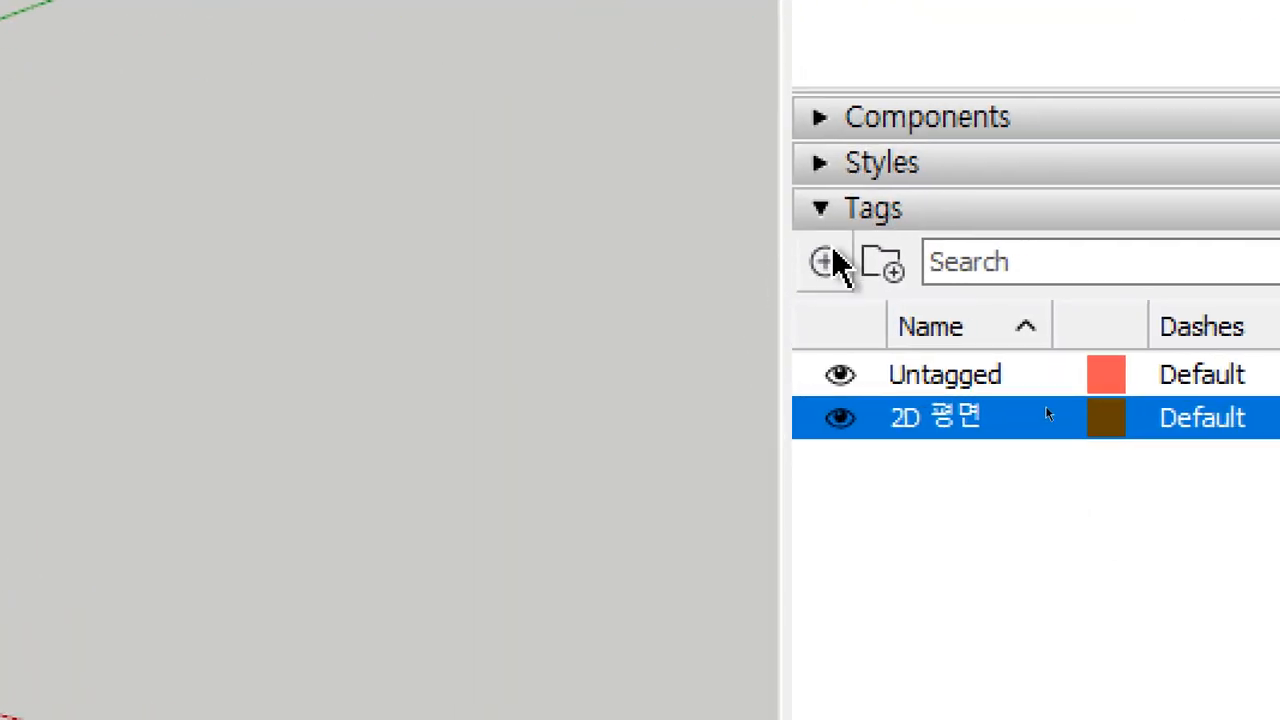
Add two tags named 2D 입면1 and 2D 입면2
left_click(828, 262)
type("2D")
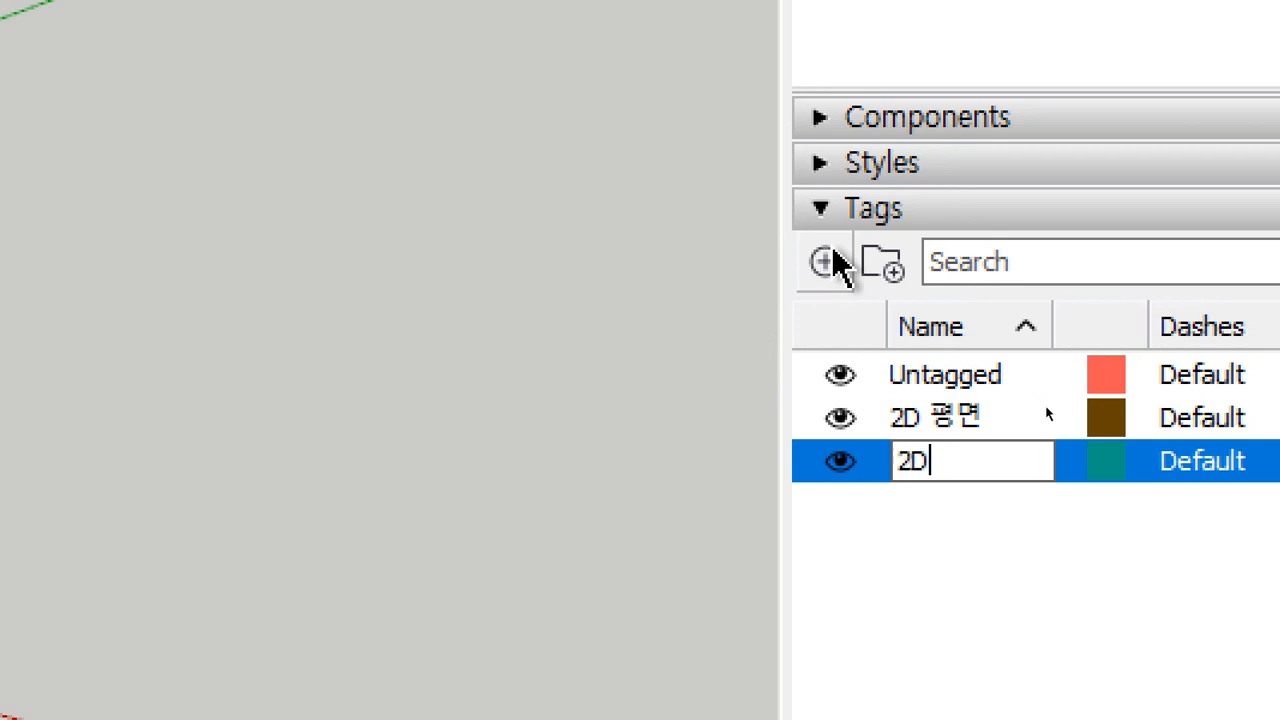
type(" 입ㅁㅕㄴ1")
key("Return")
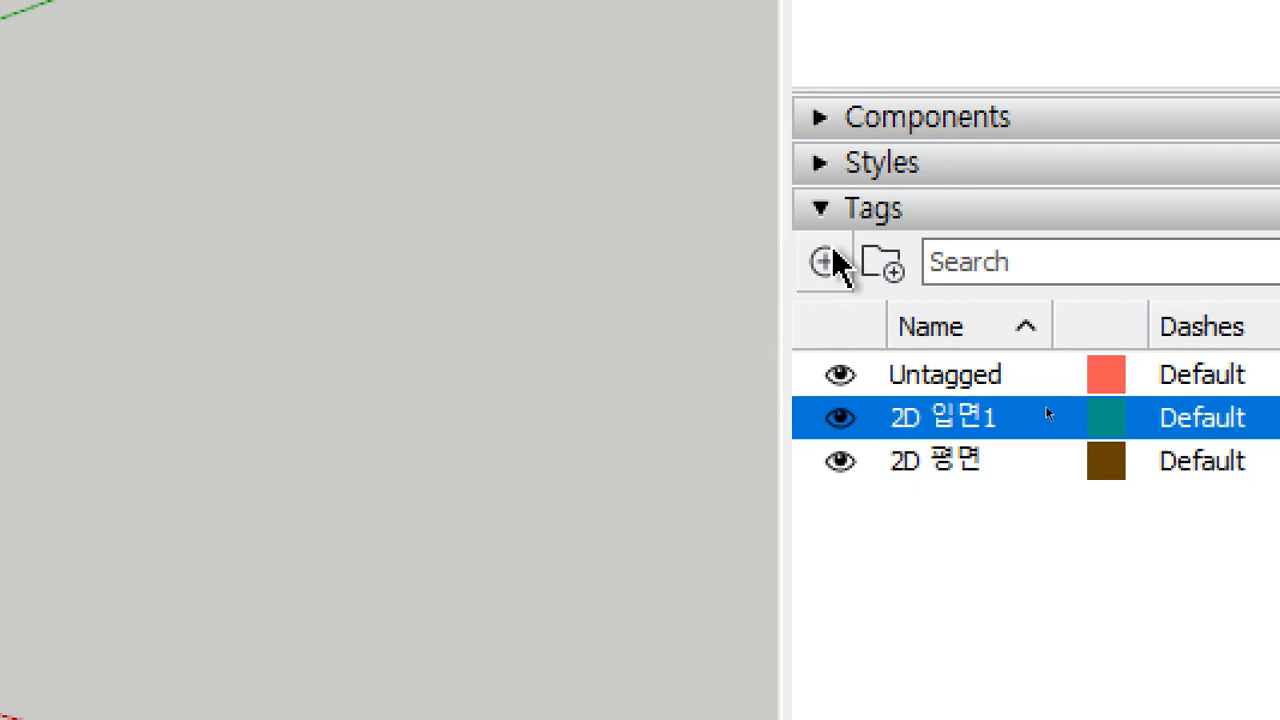
left_click(822, 262)
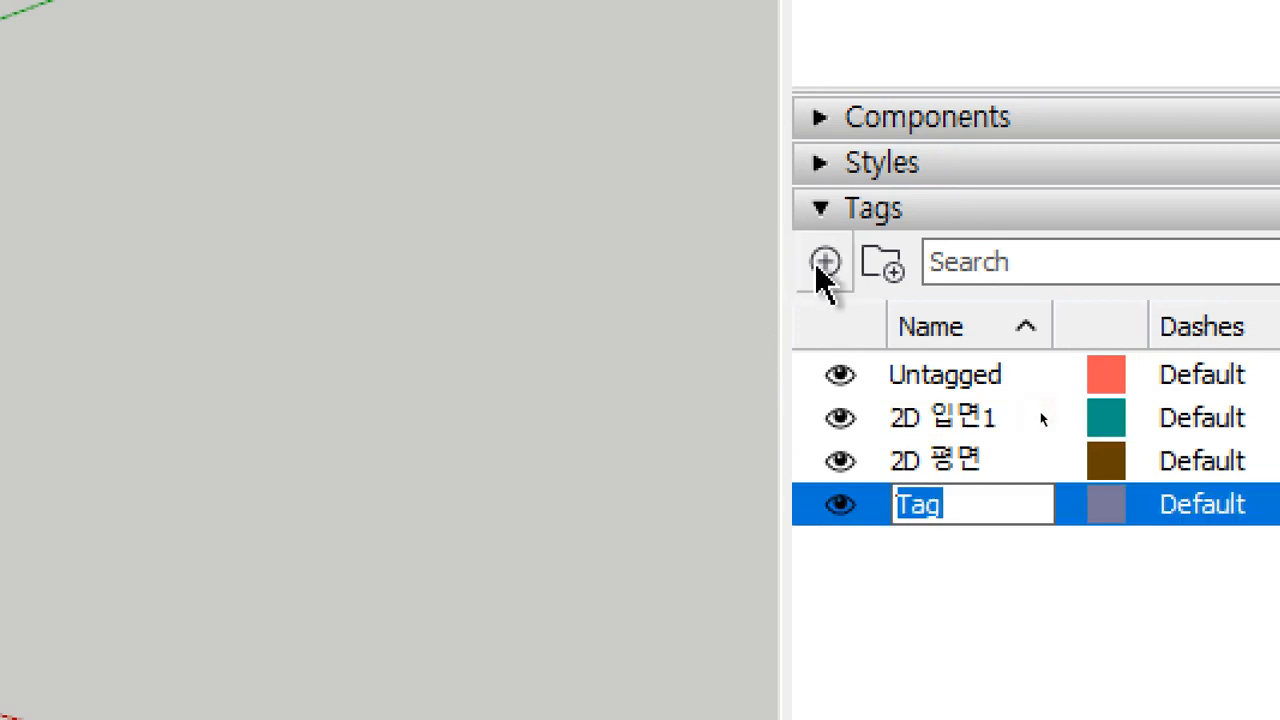
type("2D 입며")
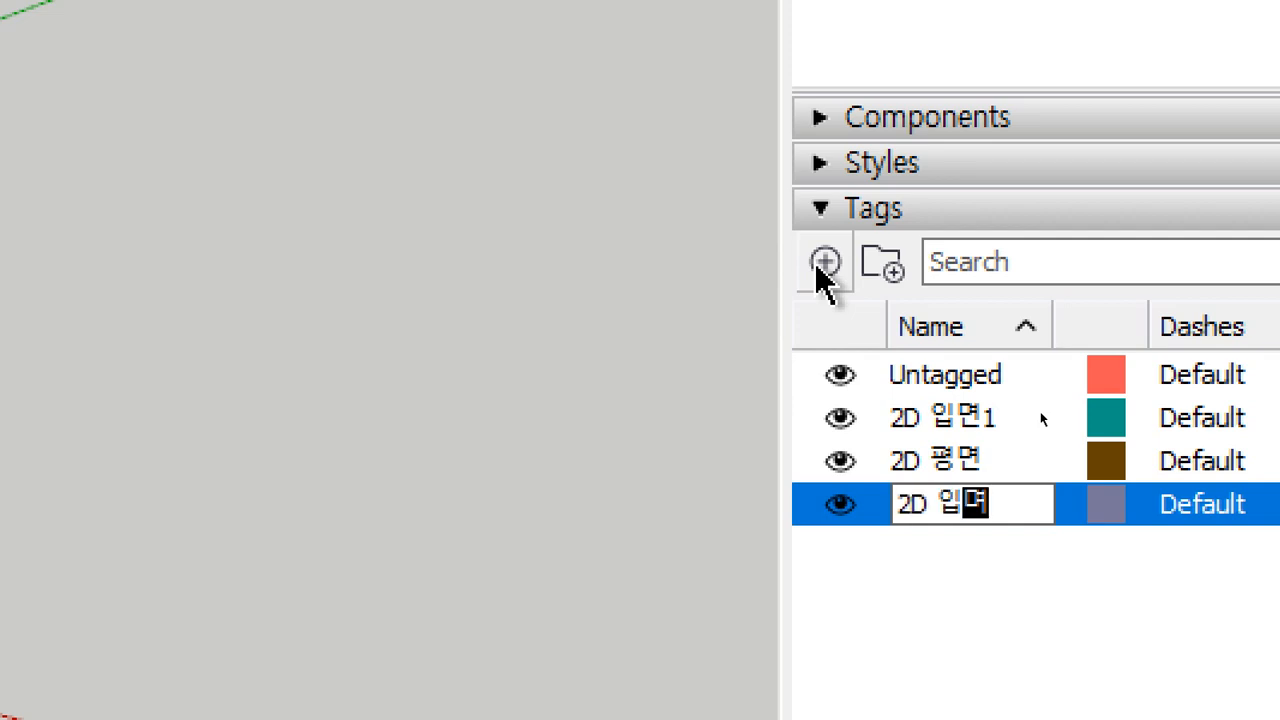
type("ㄴ2")
key("Return")
Add another tag named 2D 입면3 for the third elevation
left_click(822, 262)
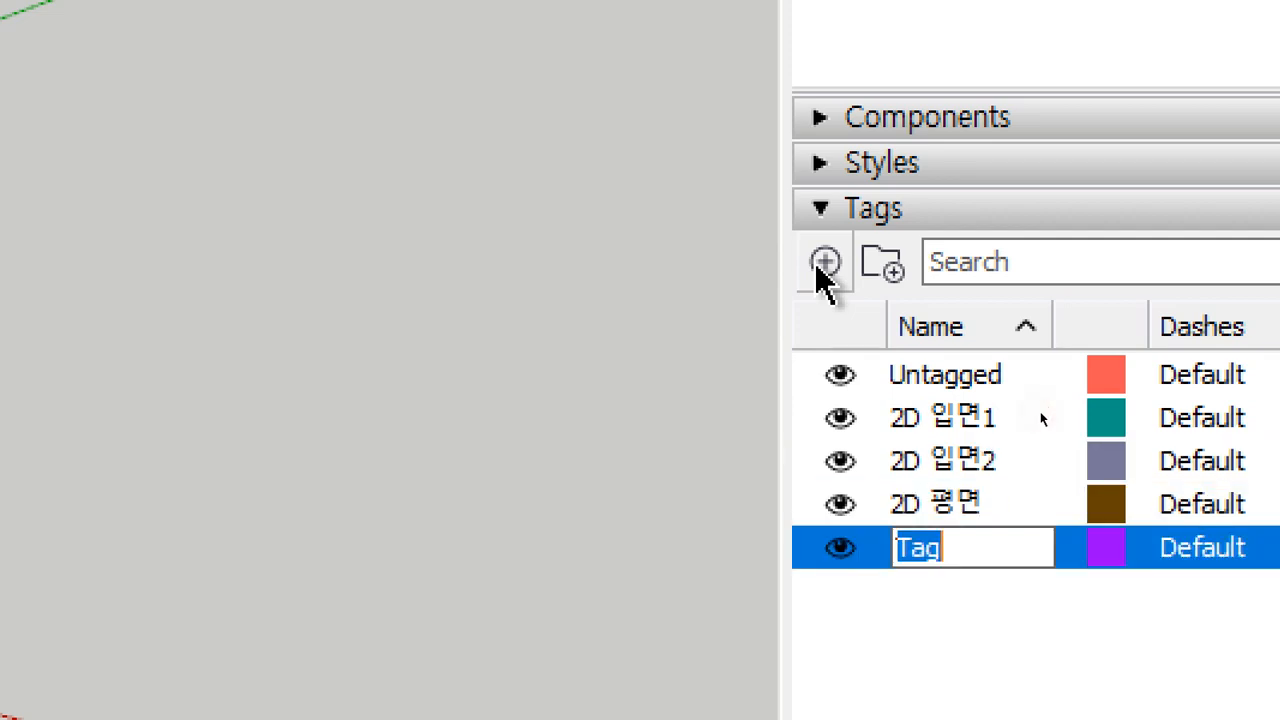
type("2ㅇ")
key("BackSpace")
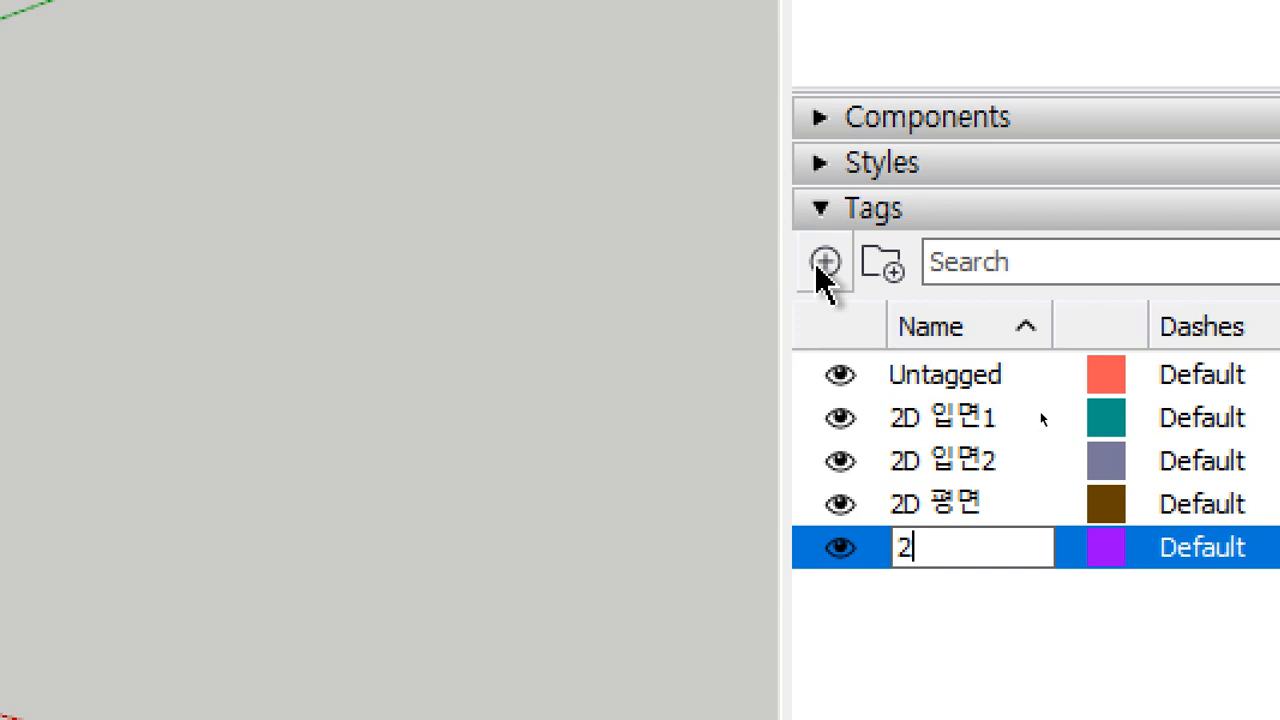
type("D")
type(" 입면")
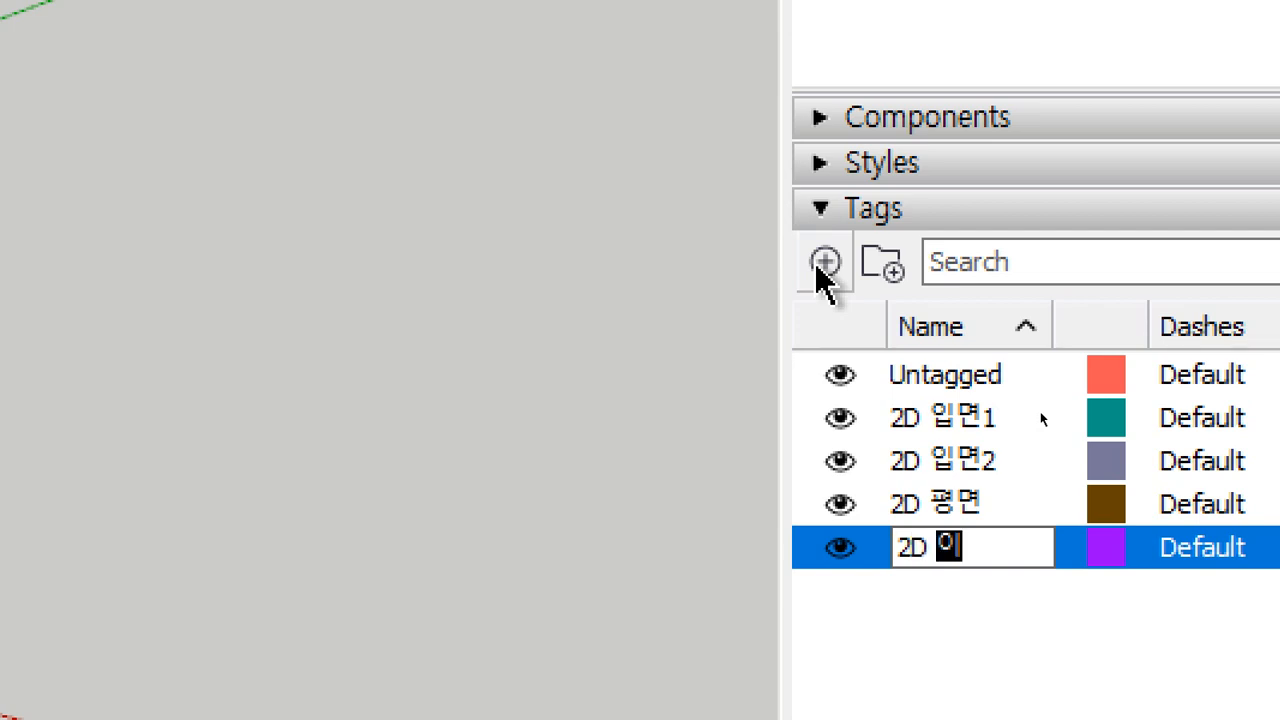
type("3")
key("Return")
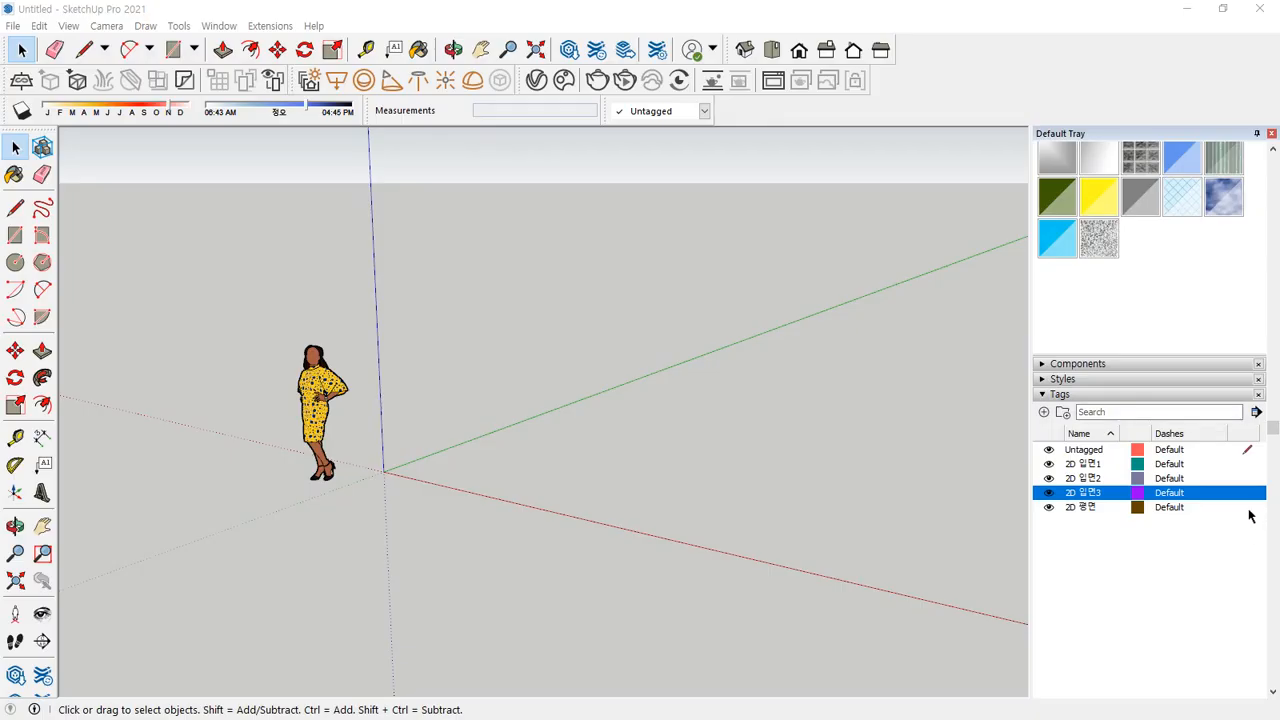
Make 2D 평면 the active tag and browse to the folder 02. 투시도 그리기 for a file import
left_click(1247, 508)
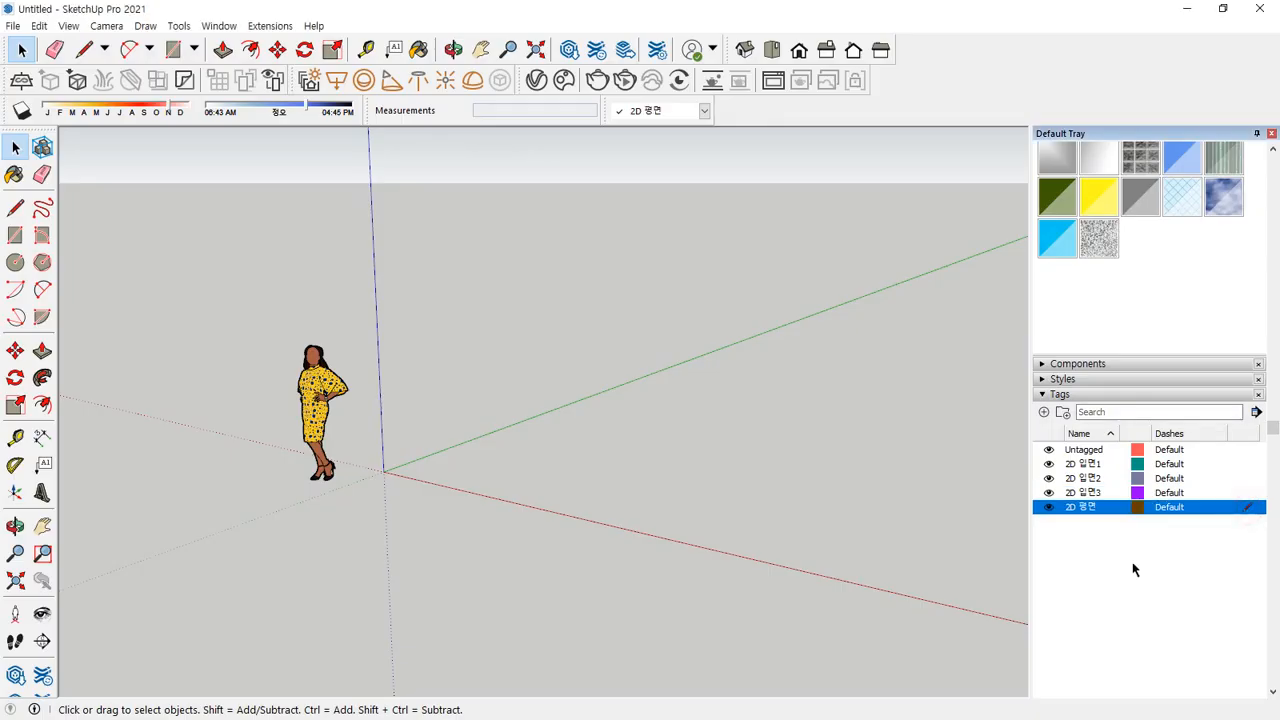
left_click(13, 26)
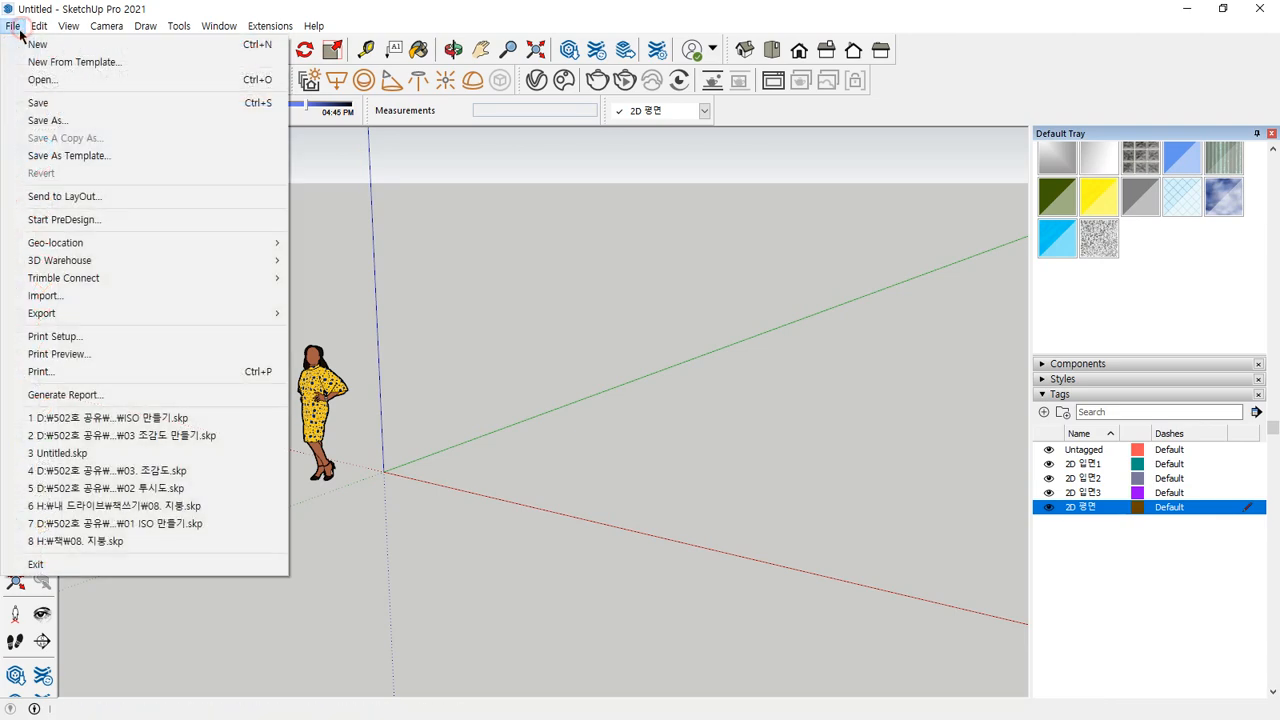
left_click(82, 293)
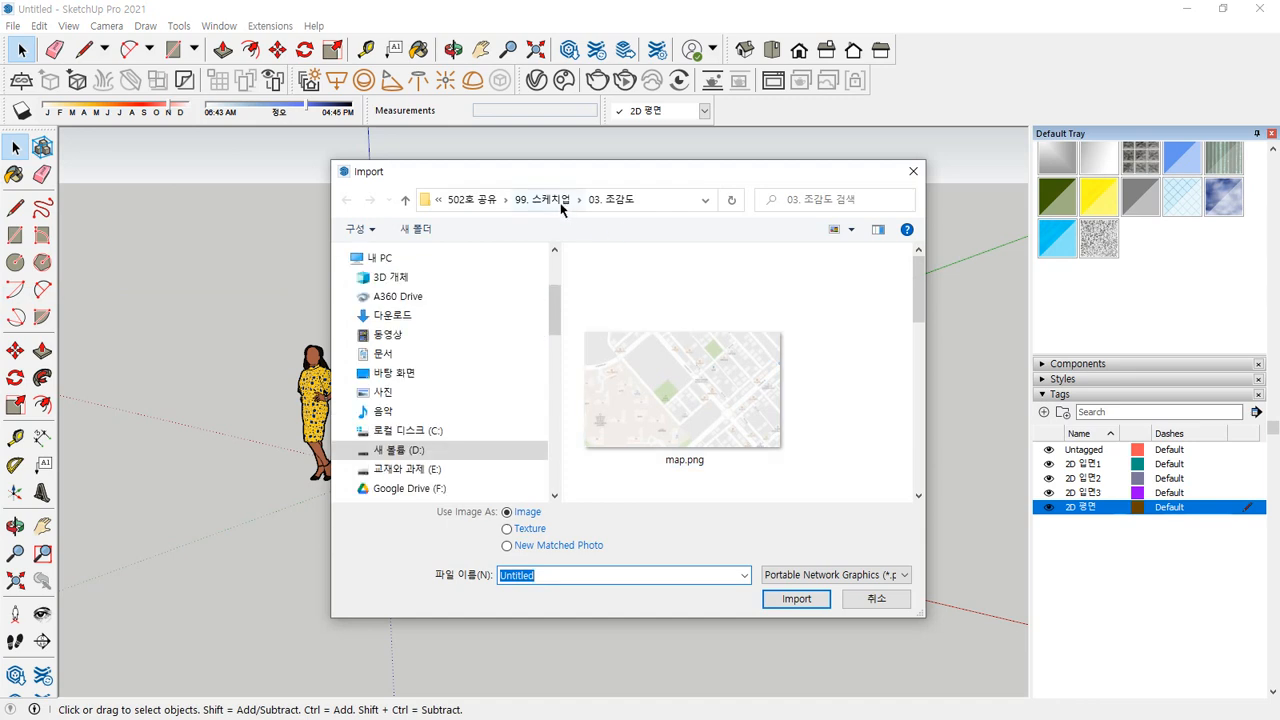
left_click(560, 204)
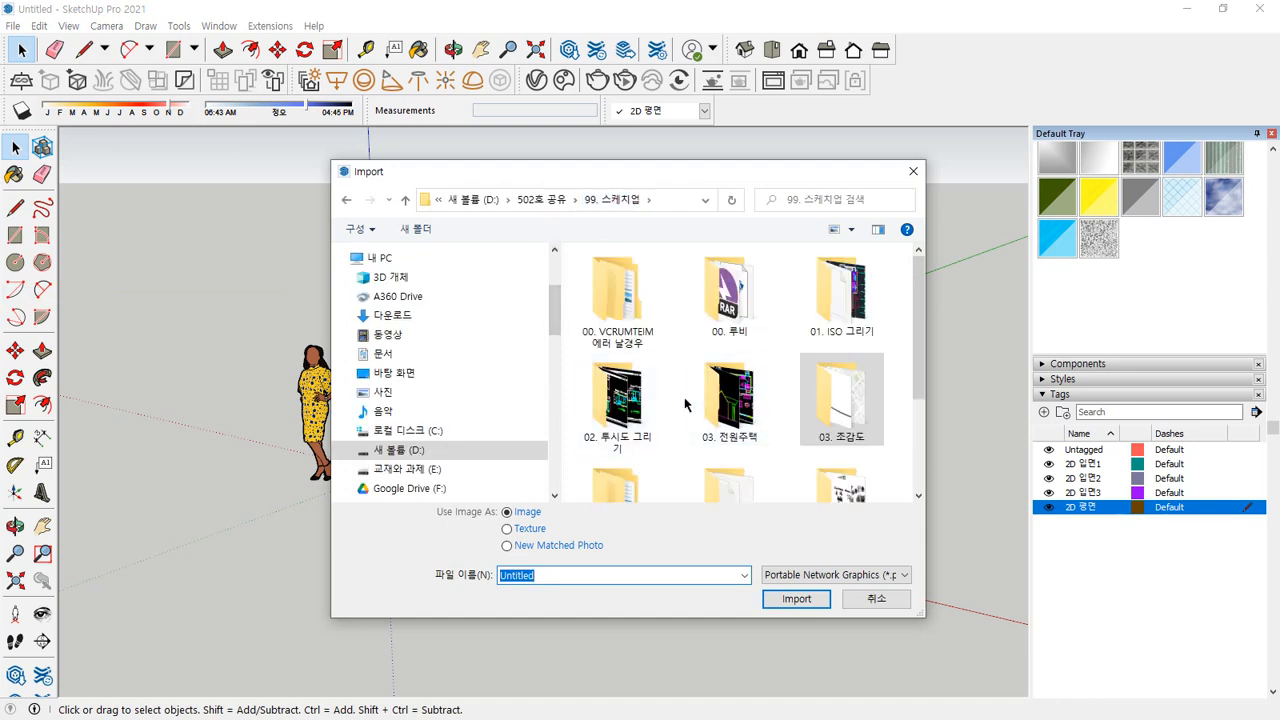
left_click(620, 400)
double_click(620, 400)
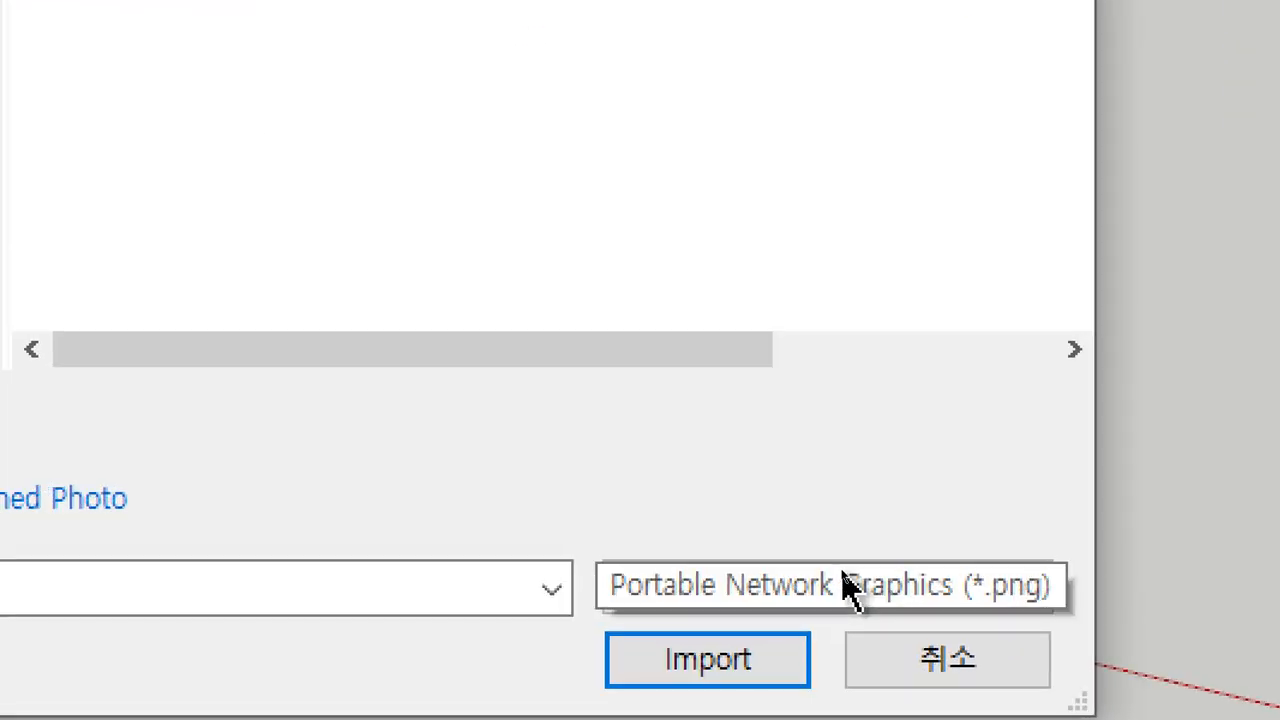
Import the floor plan 거실평면도.dwg using the AutoCAD Files (*.dwg, *.dxf) file type
left_click(894, 586)
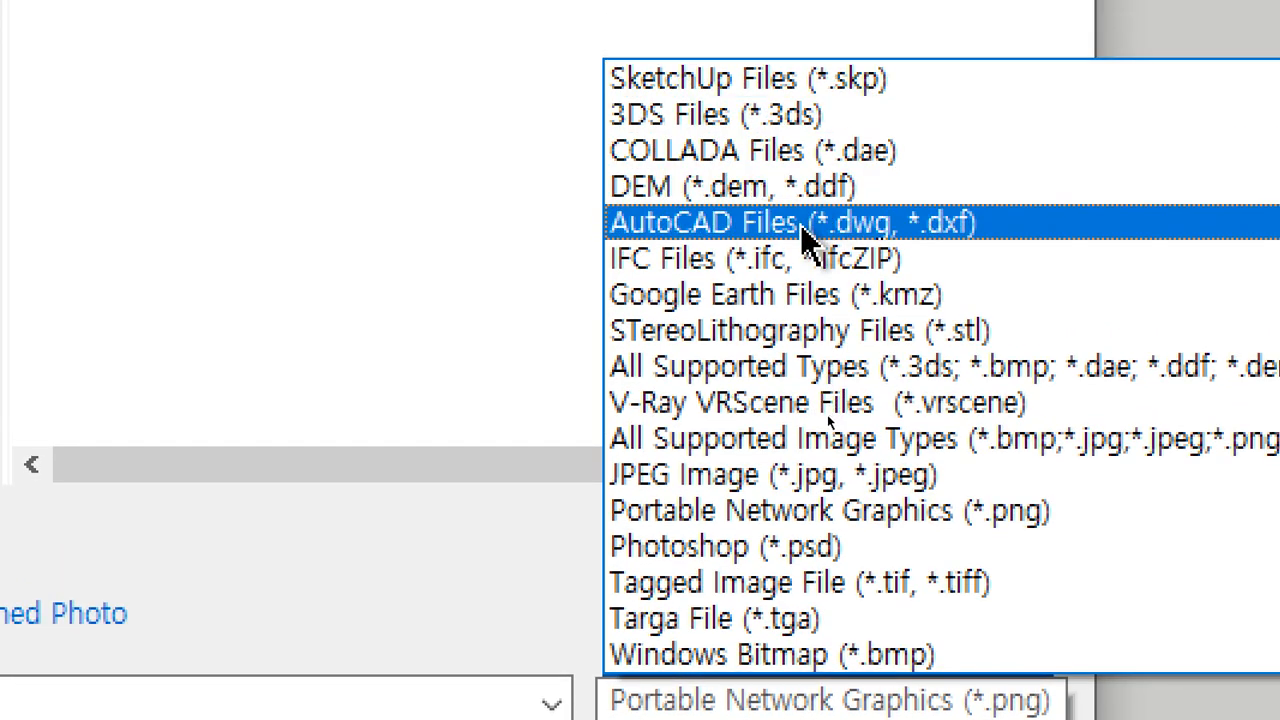
left_click(807, 236)
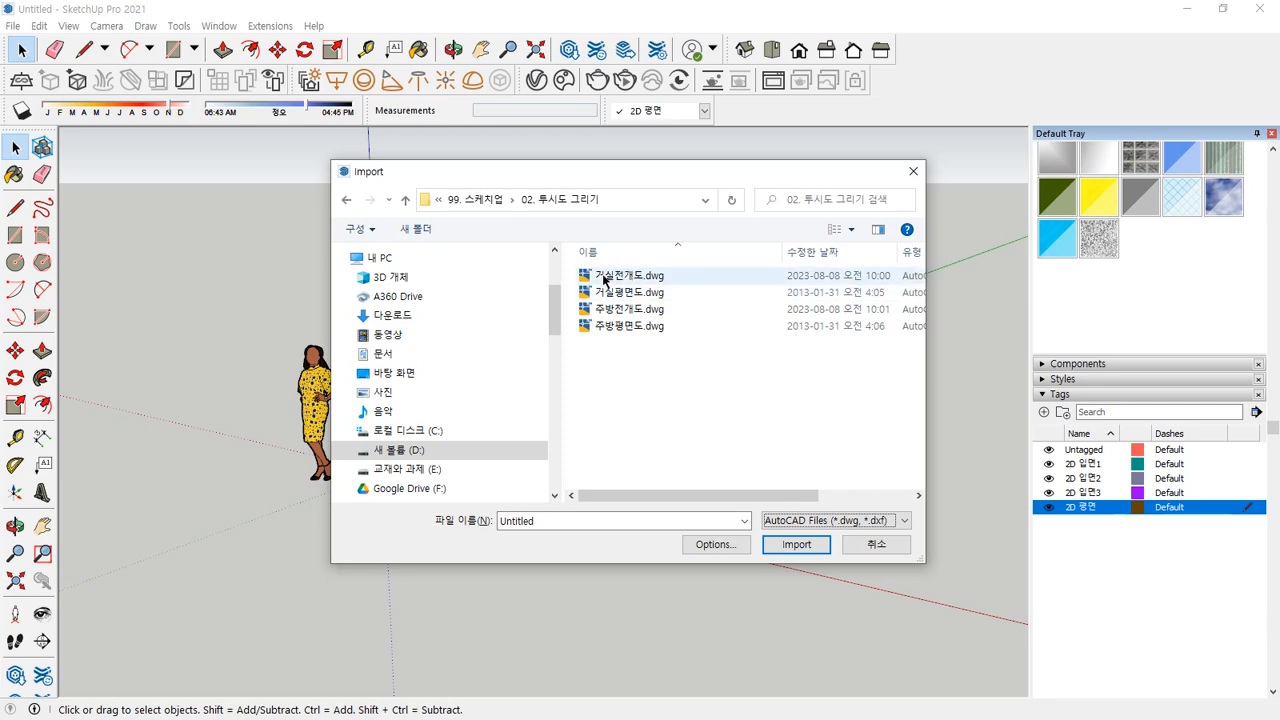
left_click(648, 297)
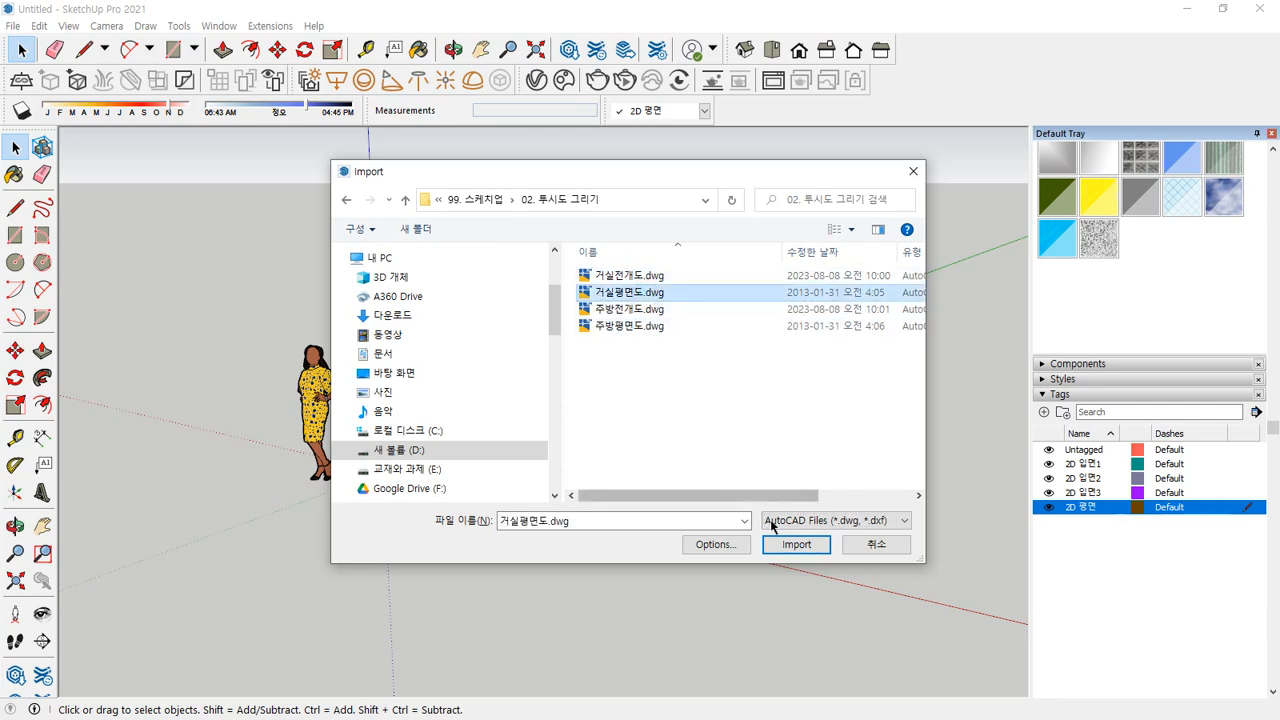
left_click(790, 545)
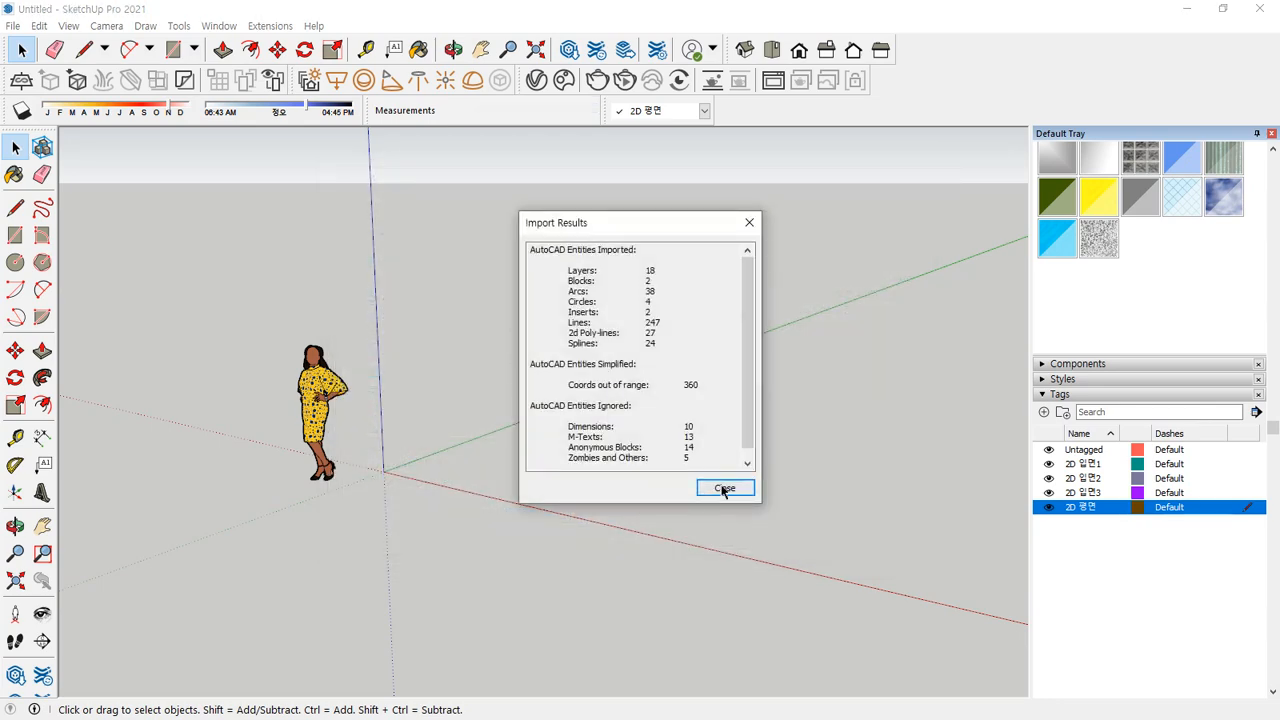
left_click(724, 490)
middle_click_drag(494, 428, 444, 497)
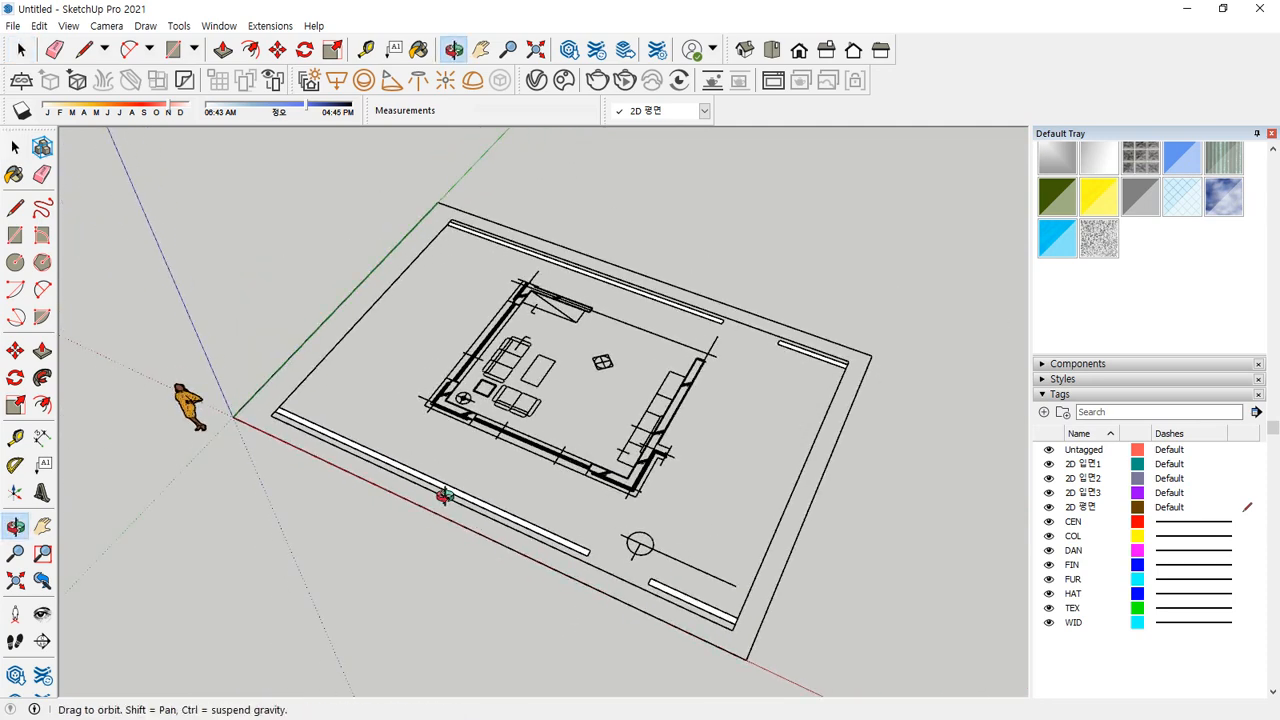
key("space")
Import the living room elevation drawing 거실전개도.dwg
left_click(13, 25)
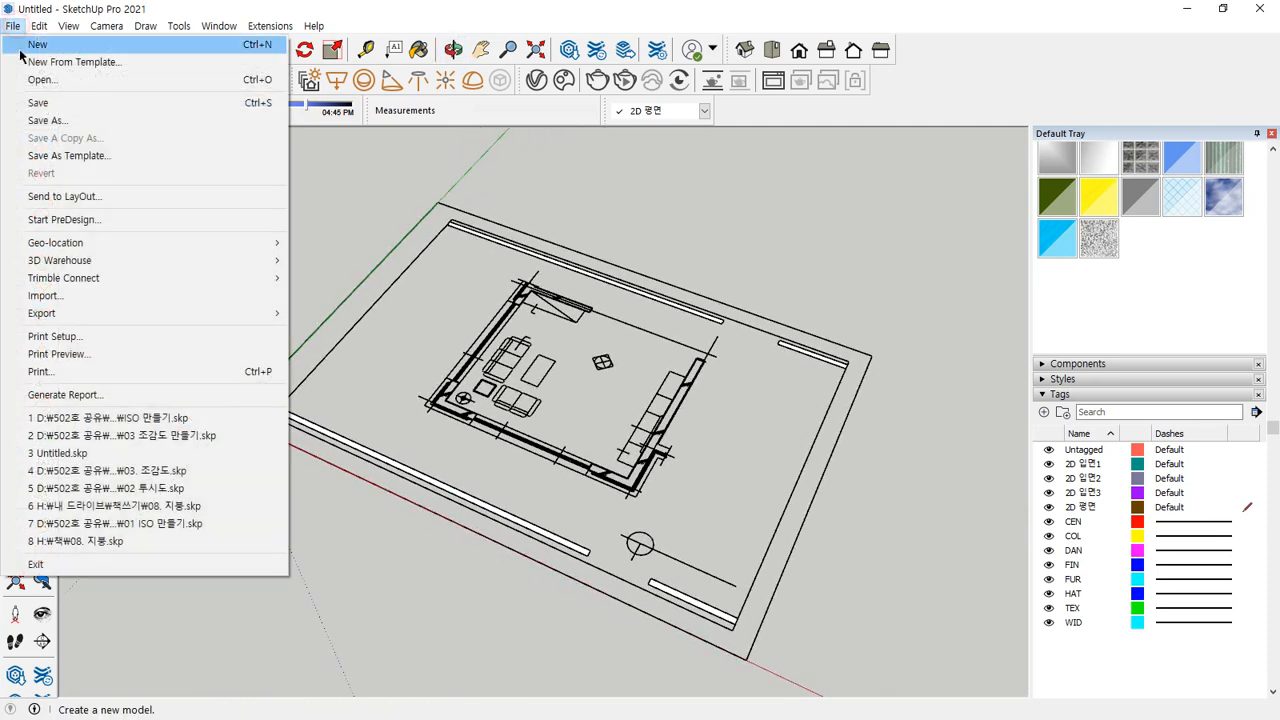
left_click(45, 295)
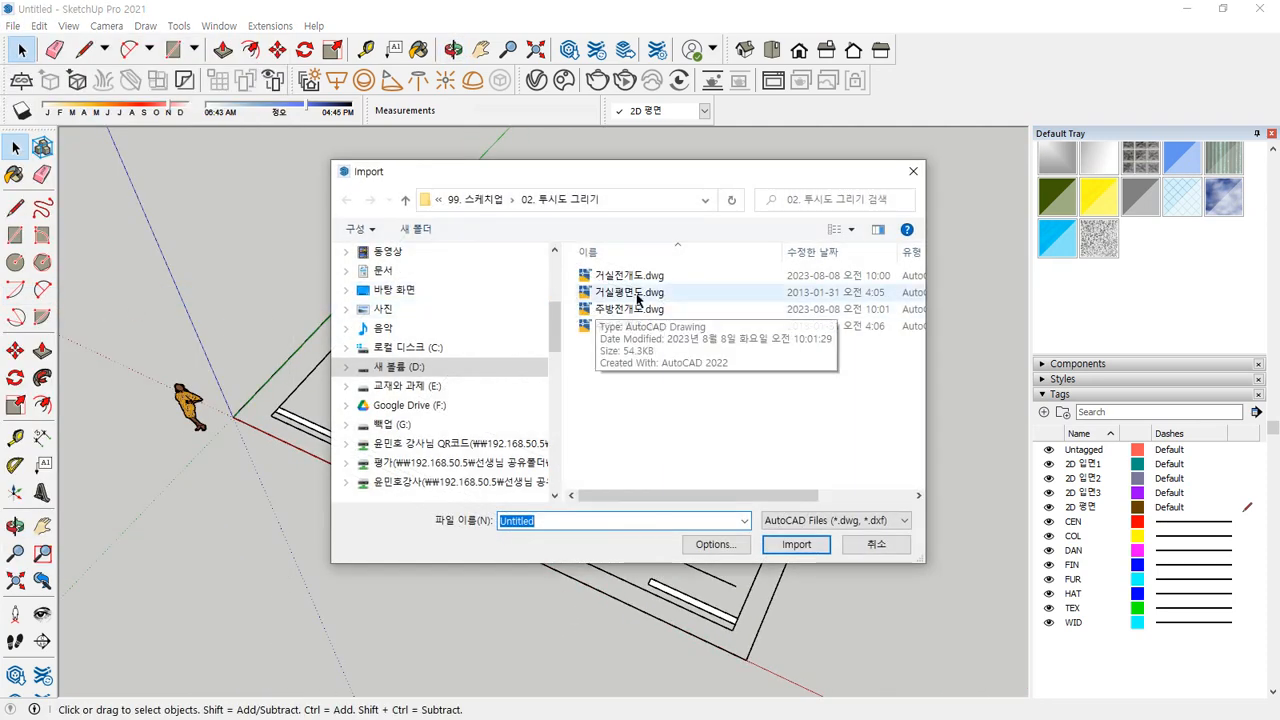
left_click(640, 279)
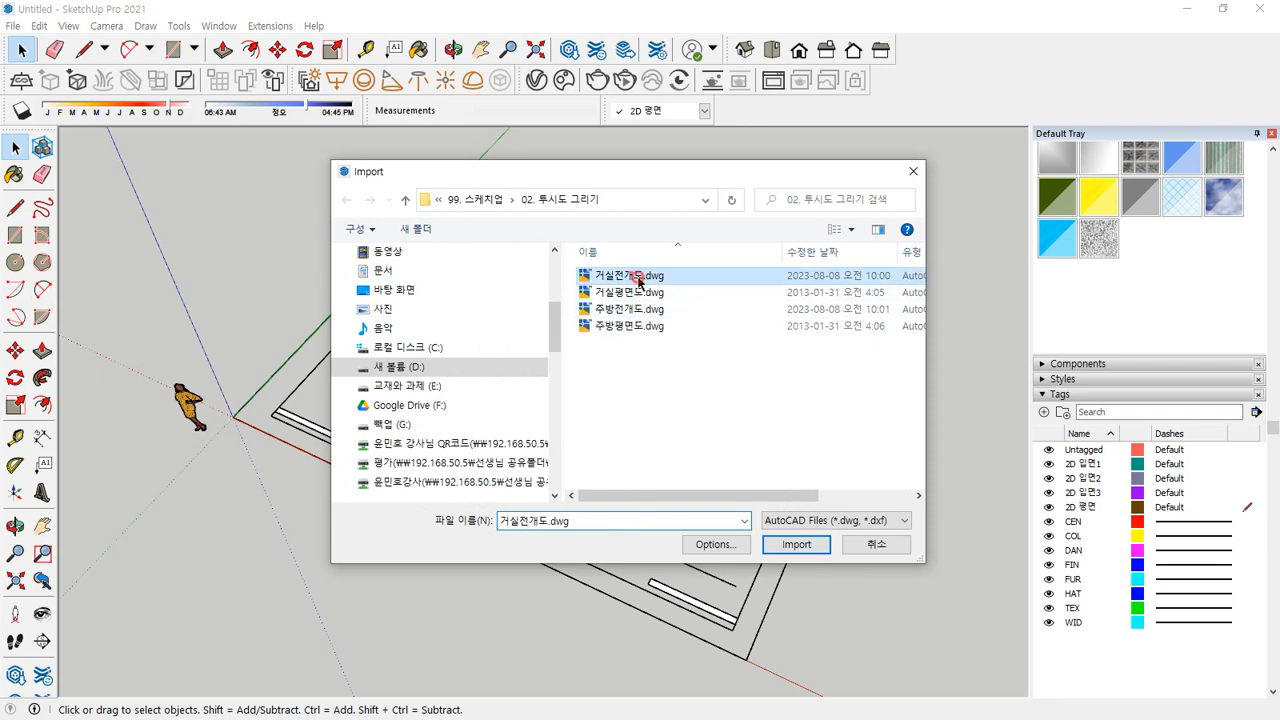
left_click(792, 544)
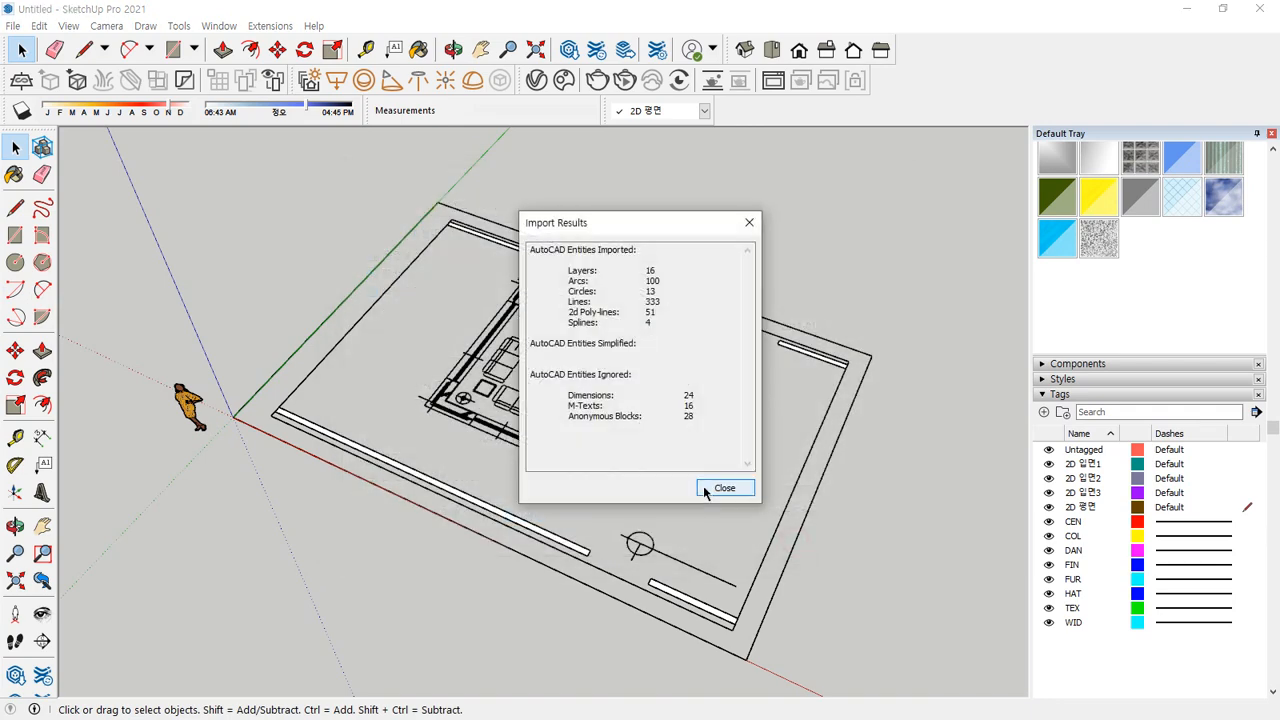
left_click(706, 490)
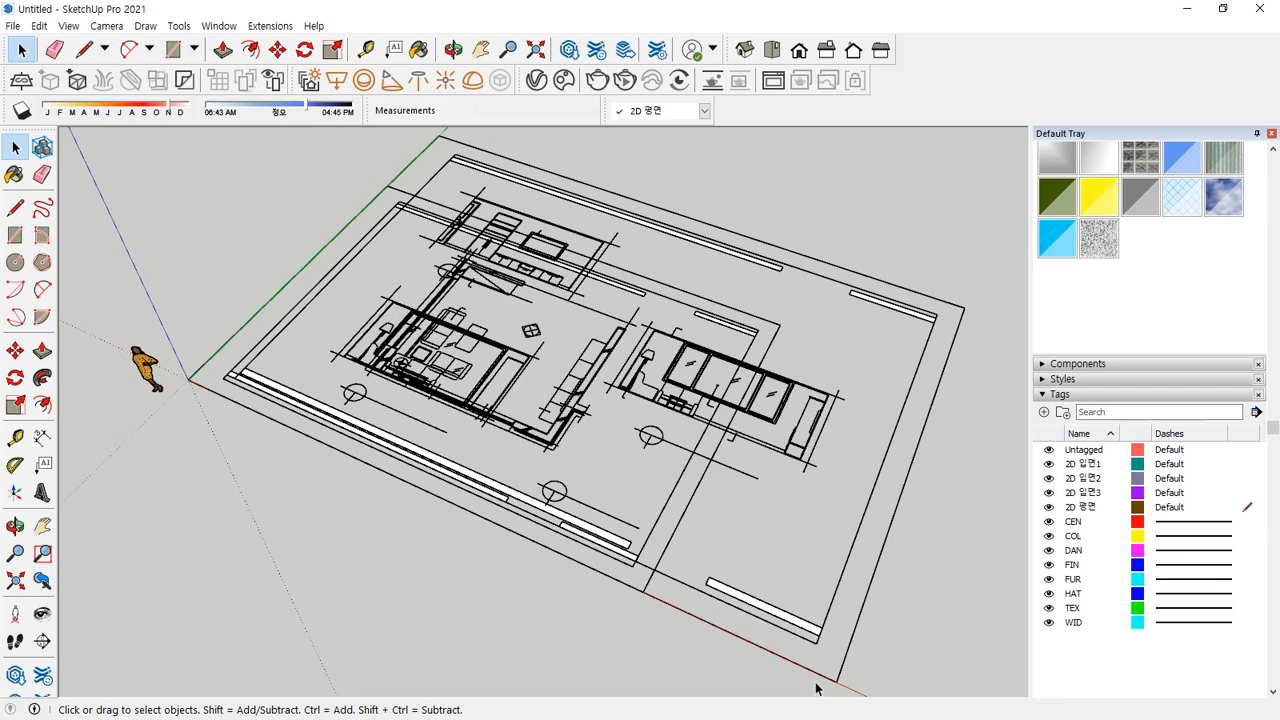
Move the imported elevation sheet about 10500 mm along the green axis, clear of the floor plan
key("m")
left_click(814, 686)
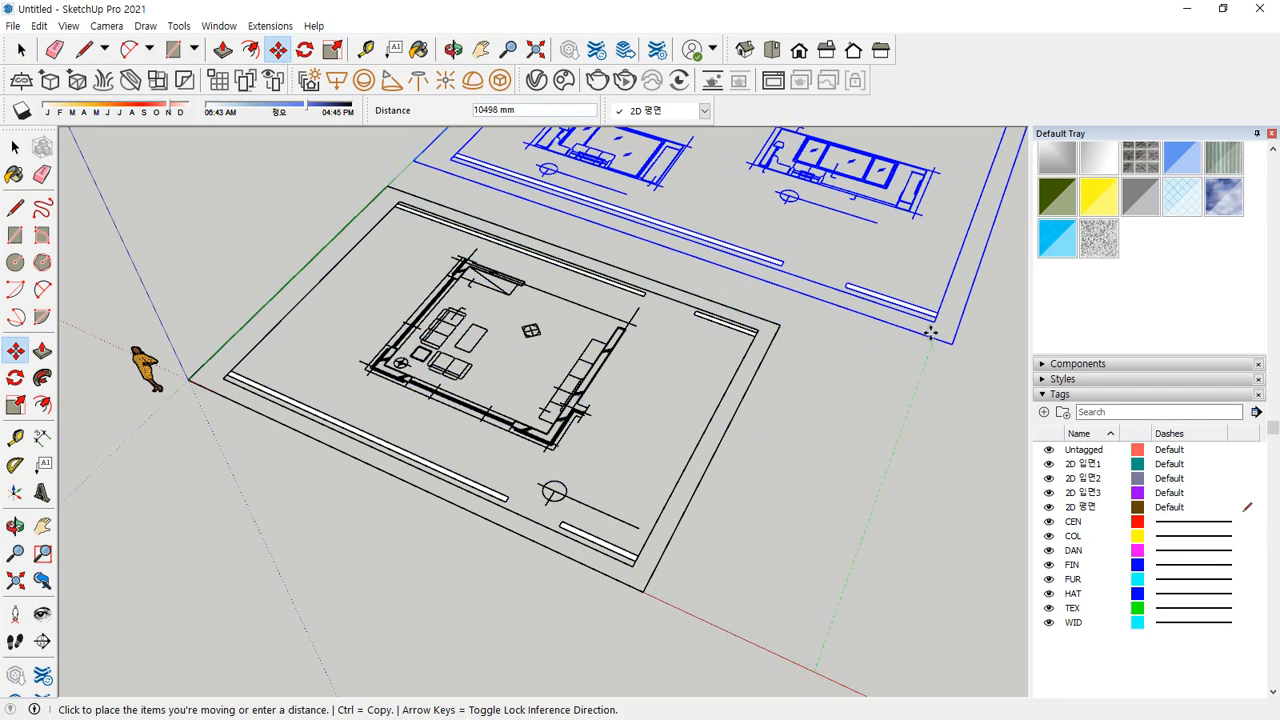
left_click(925, 336)
key("space")
left_click(837, 400)
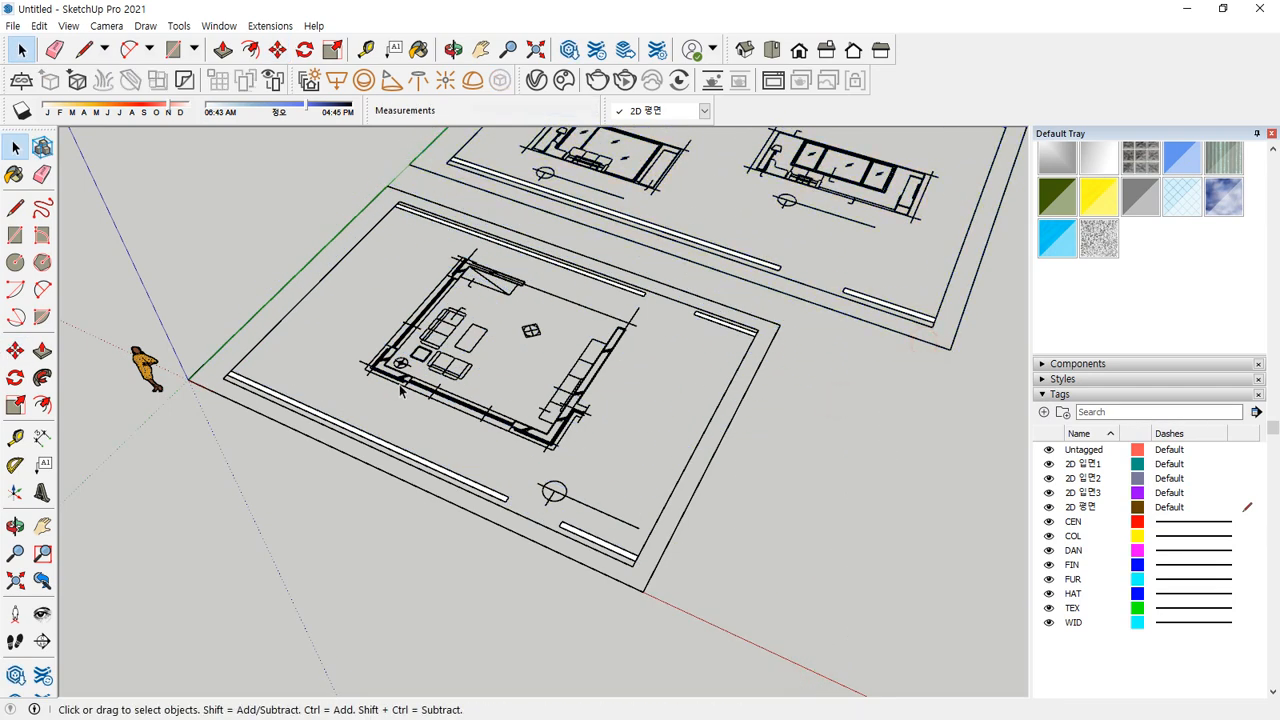
In top view, select the plan and elevation sheets together and explode both imported drawings
middle_click_drag(394, 352, 390, 415)
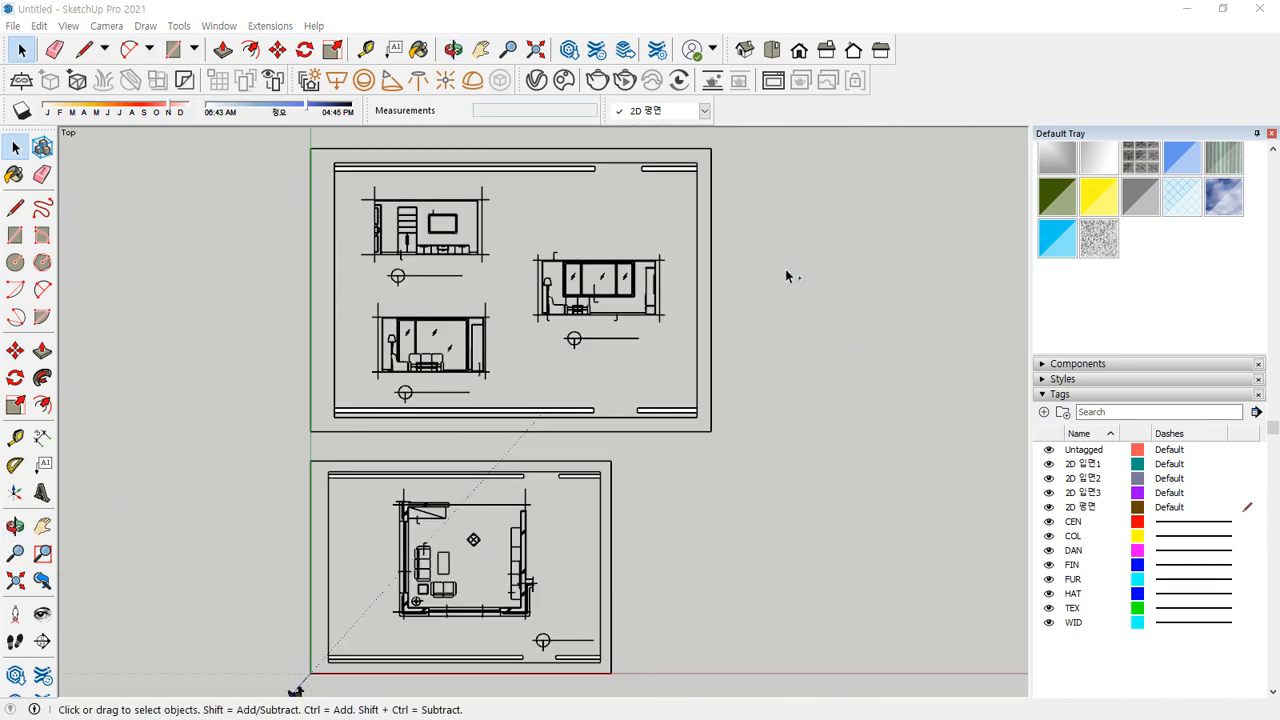
left_click(741, 241)
key("ctrl+a")
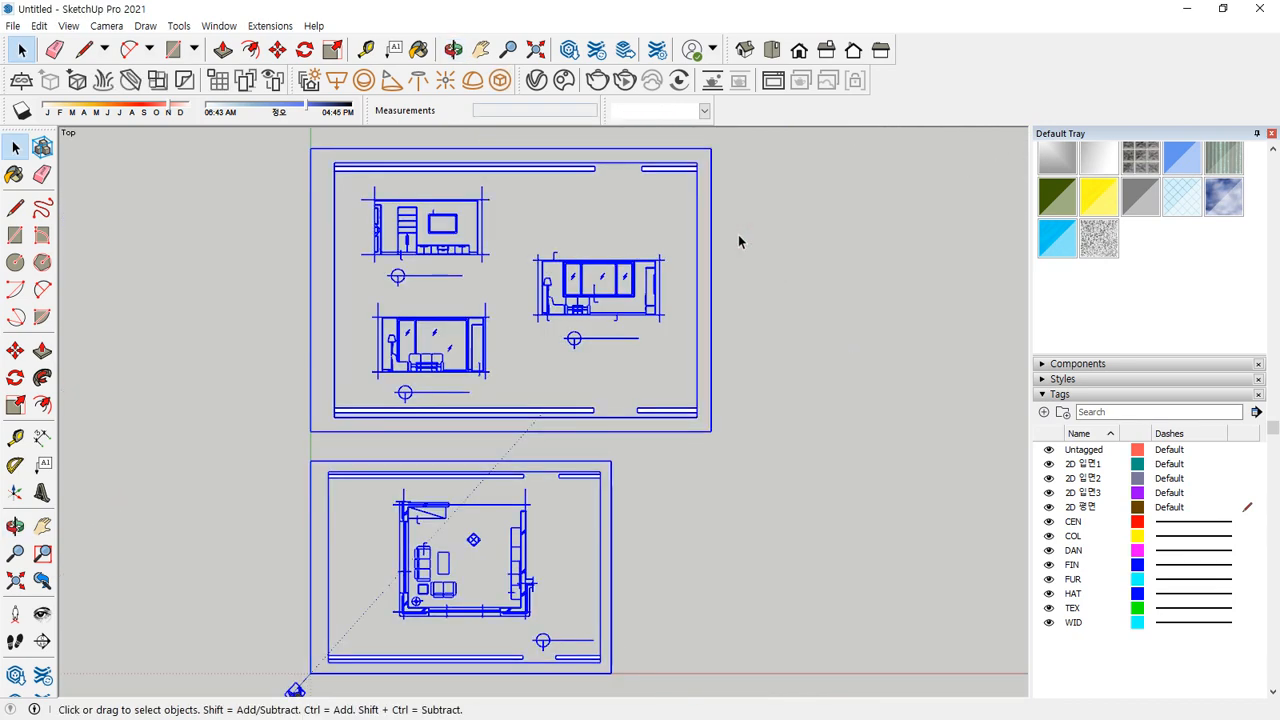
left_click(769, 456)
left_click_drag(771, 577, 286, 309)
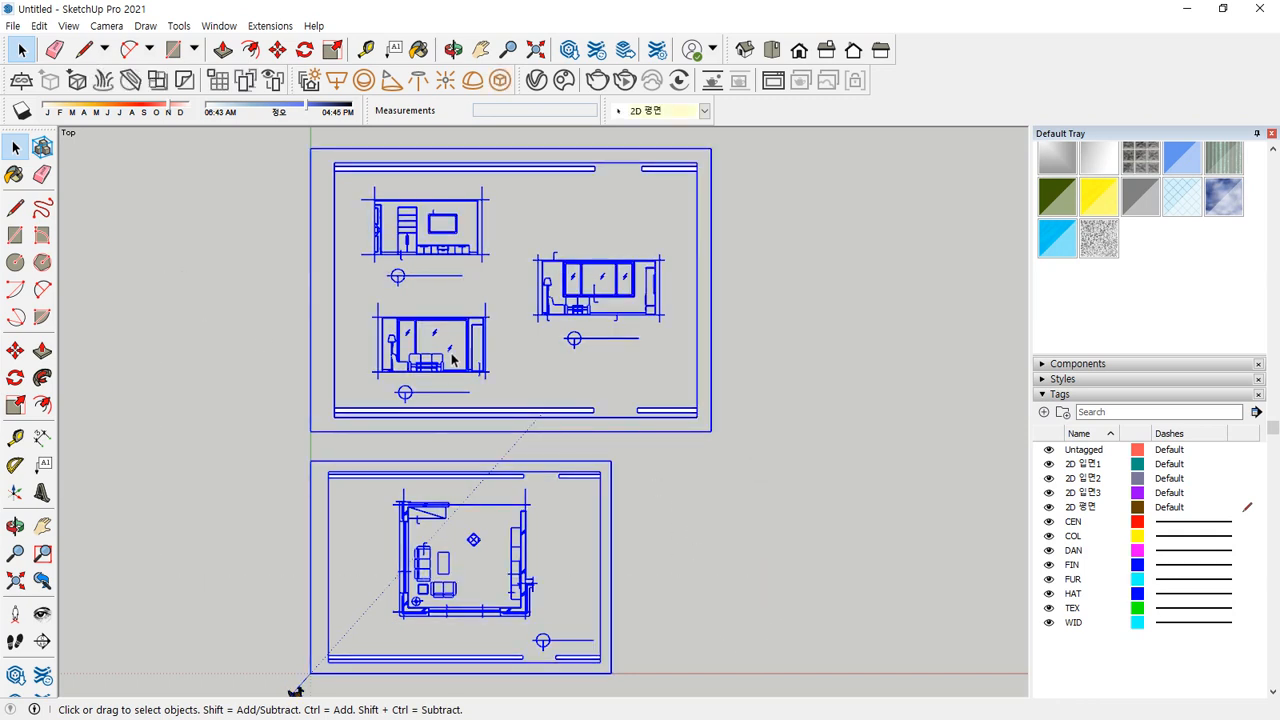
right_click(456, 360)
left_click(496, 438)
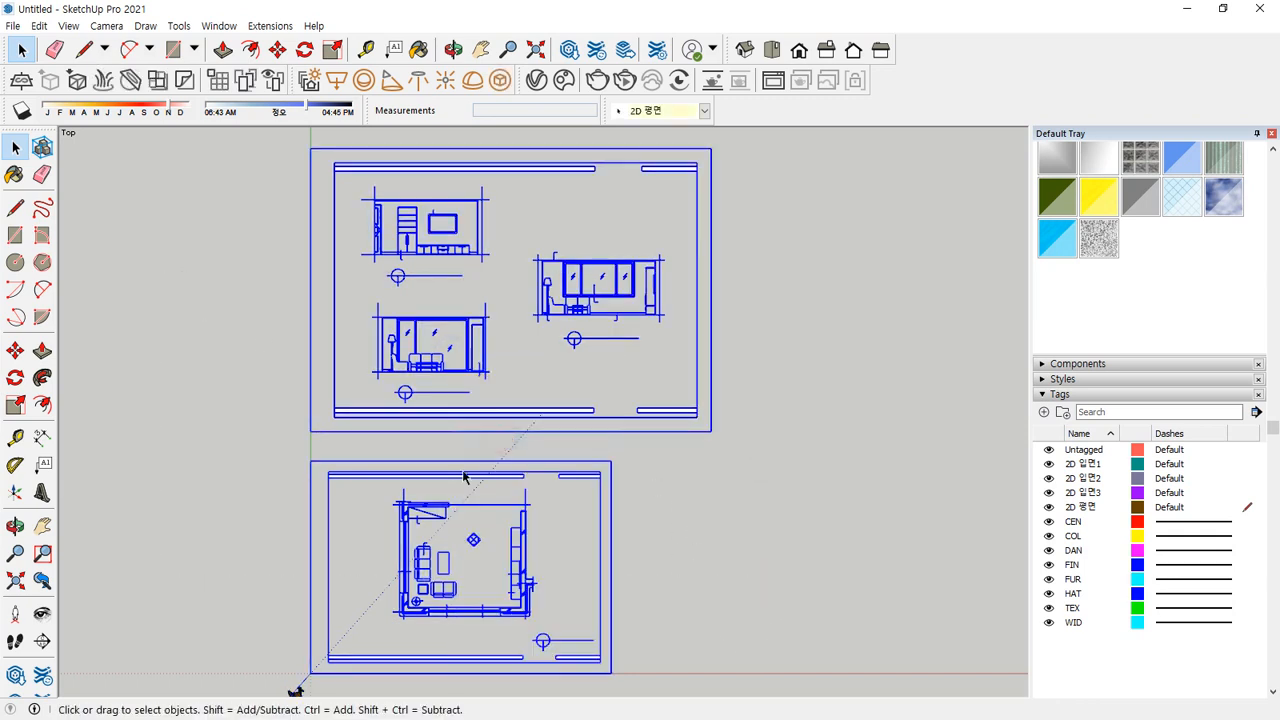
Select both drawing sheets again and explode the groups nested inside them
left_click_drag(770, 541, 271, 249)
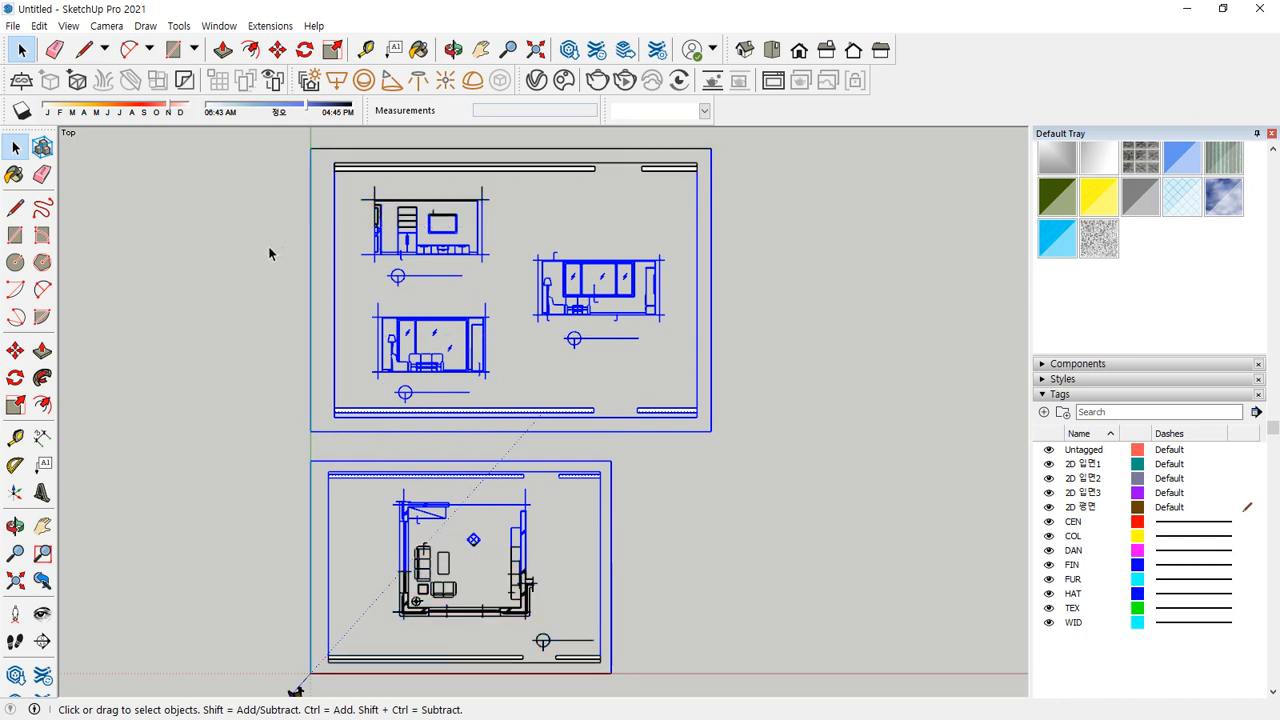
left_click_drag(742, 131, 249, 682)
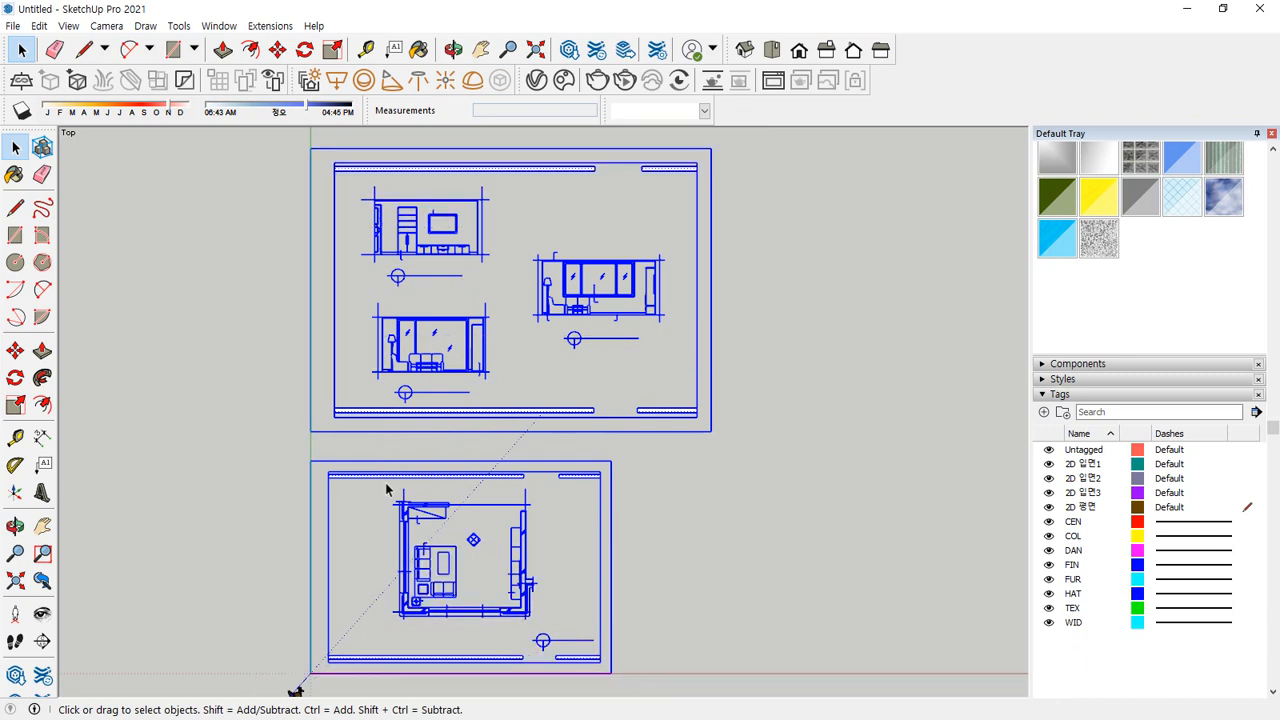
right_click(466, 326)
left_click(492, 407)
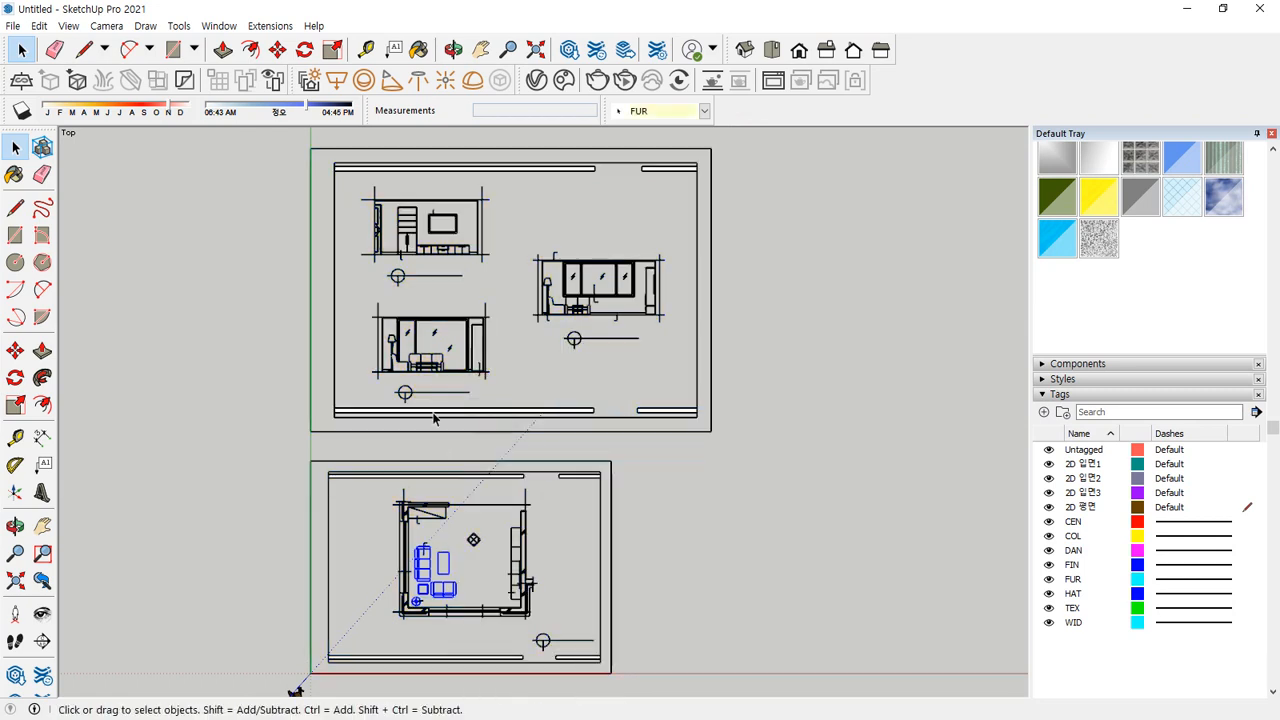
Select everything in the model and explode the remaining nested groups, such as the plan's furniture
key("ctrl+a")
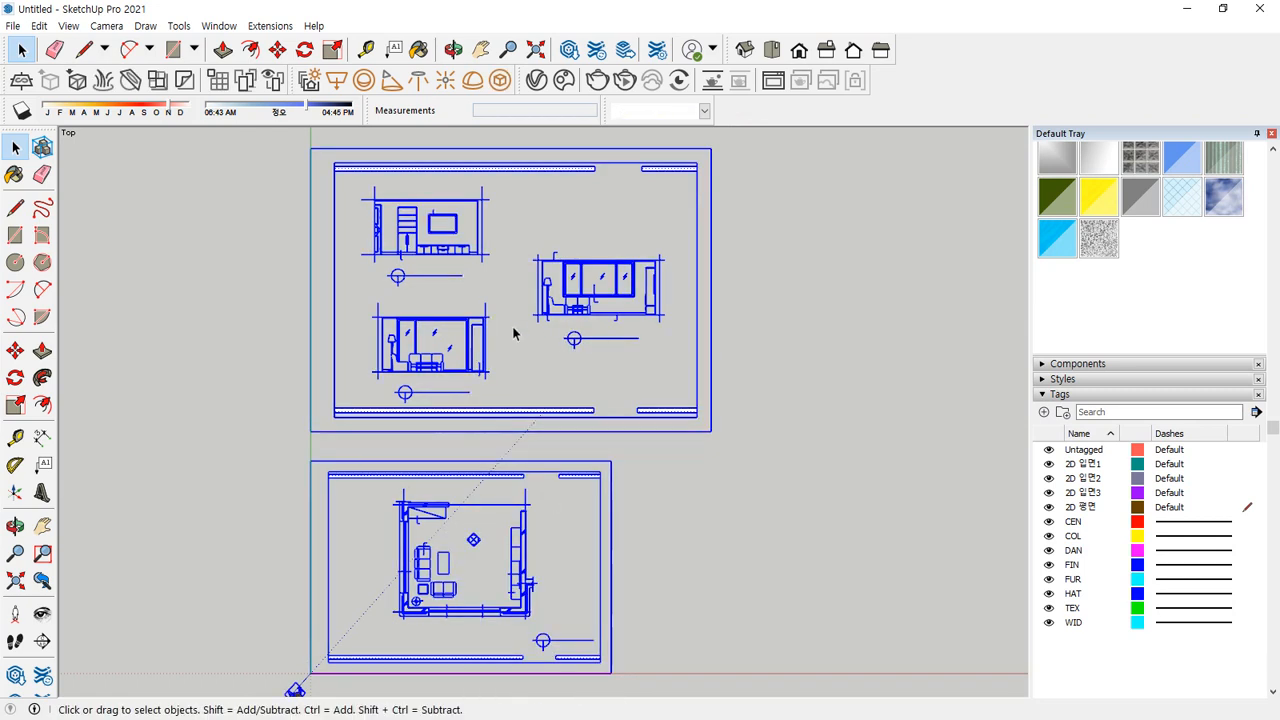
right_click(459, 317)
left_click(517, 406)
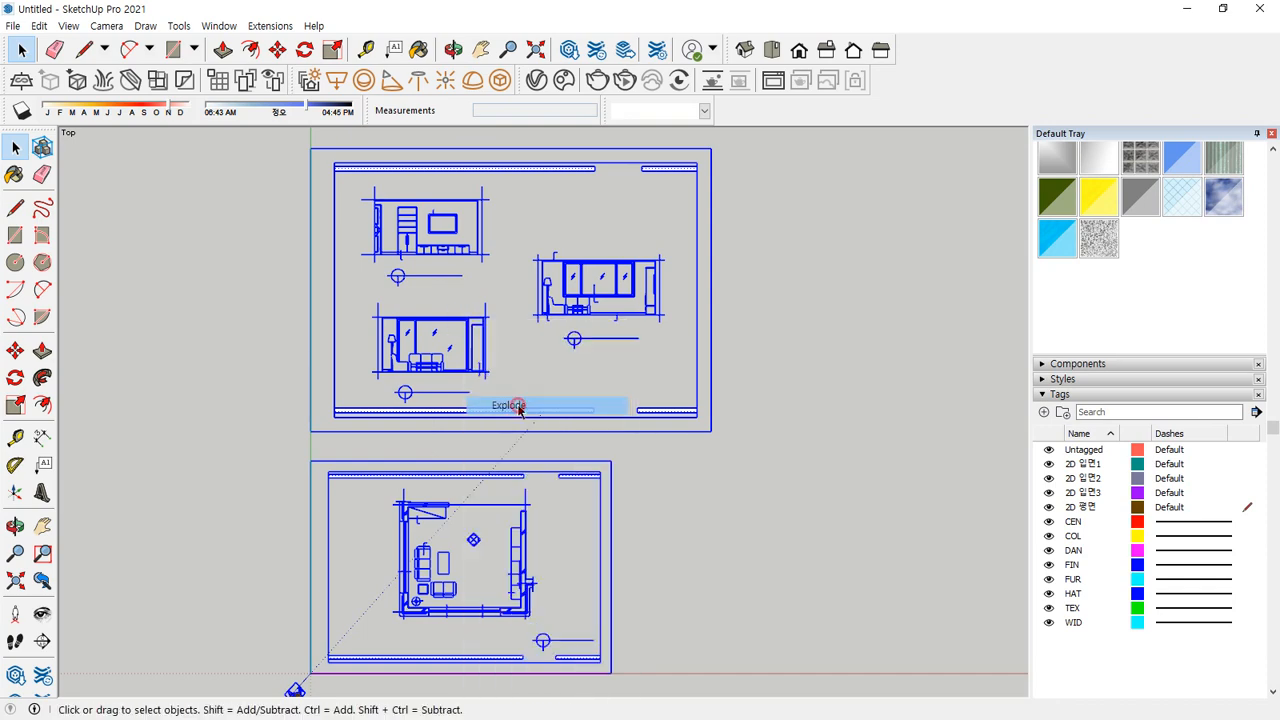
left_click(484, 399)
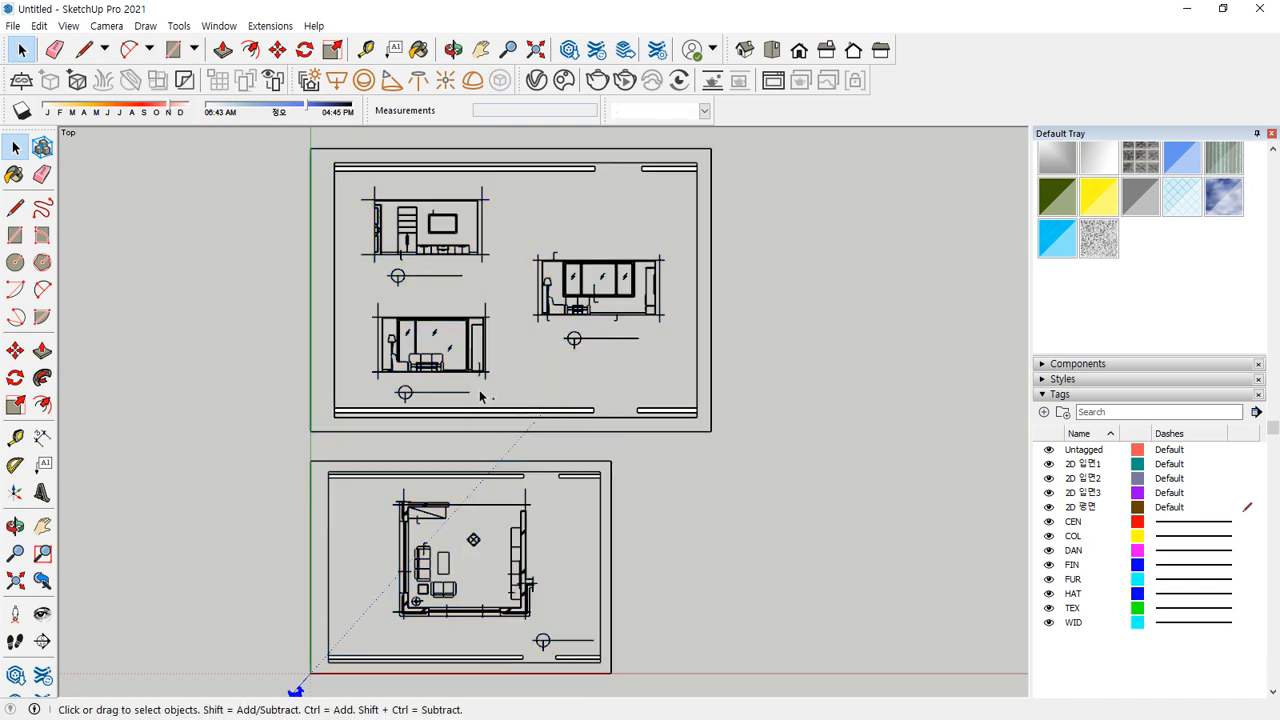
Select everything in the model and check whether any groups are left to explode
key("ctrl+a")
right_click(465, 318)
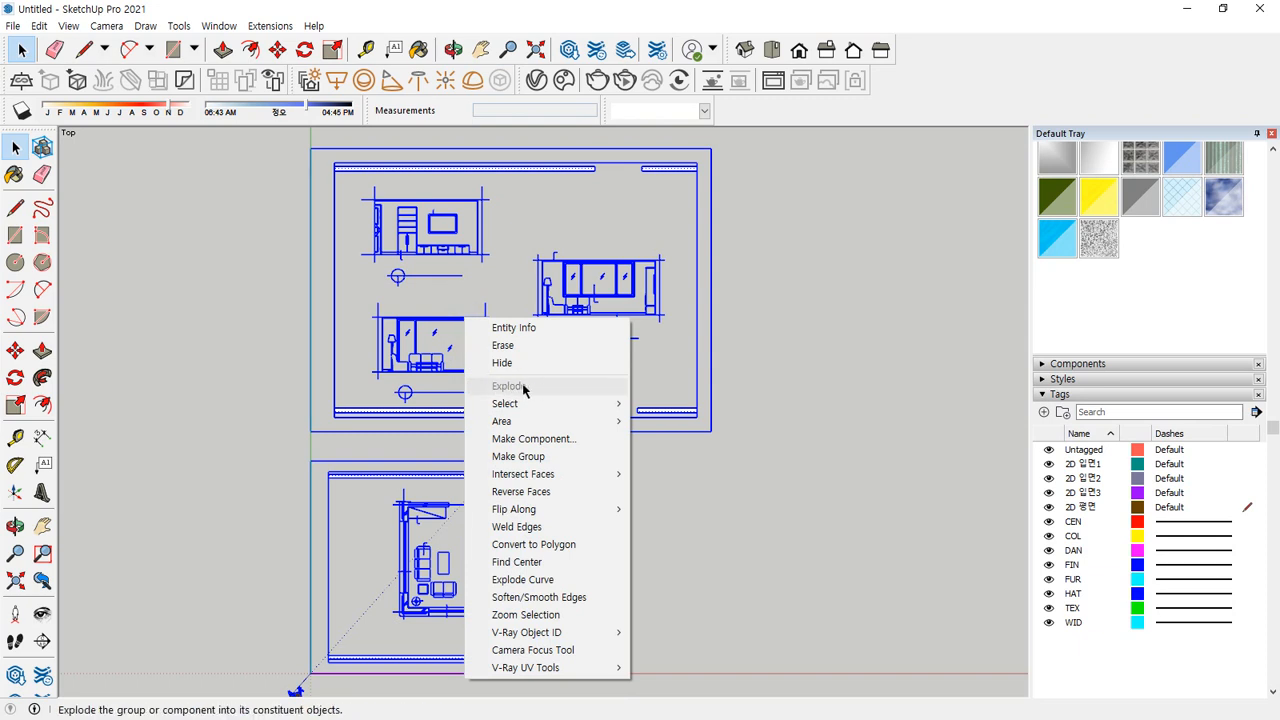
left_click(216, 482)
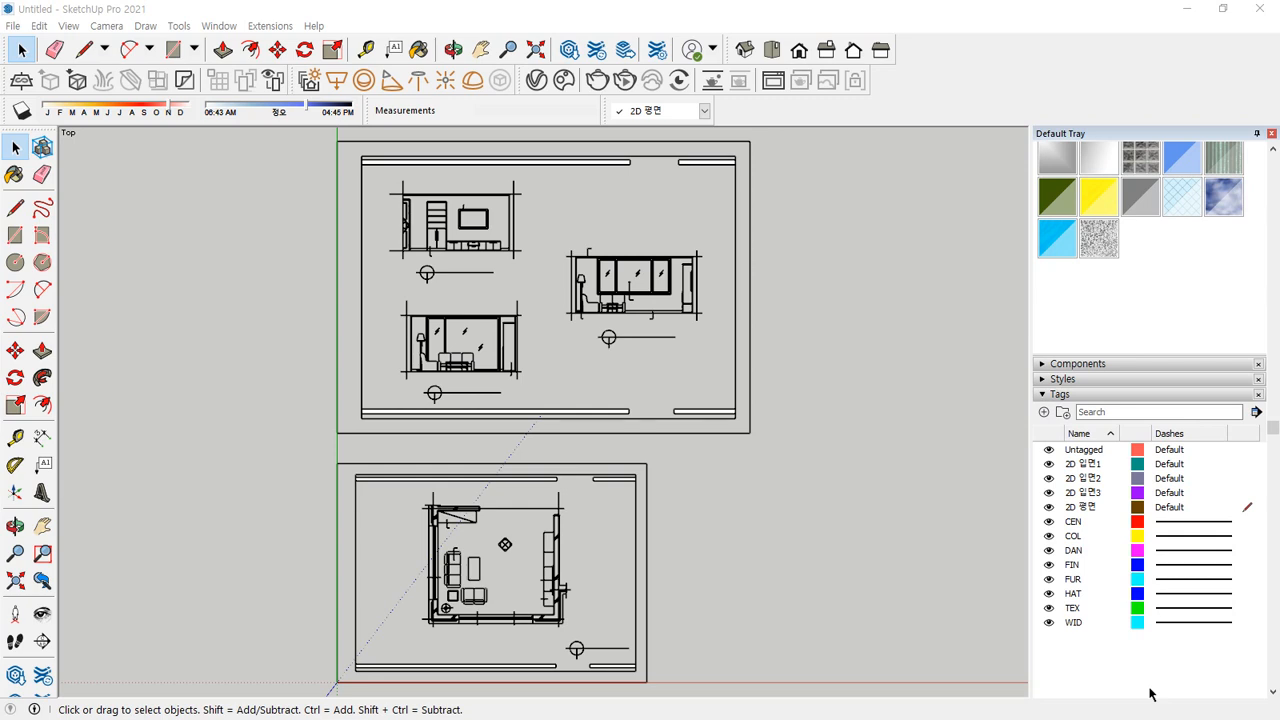
Toggle the CEN tag off and on repeatedly to check which lines of the floor plan belong to it
left_click(1048, 522)
left_click(1048, 522)
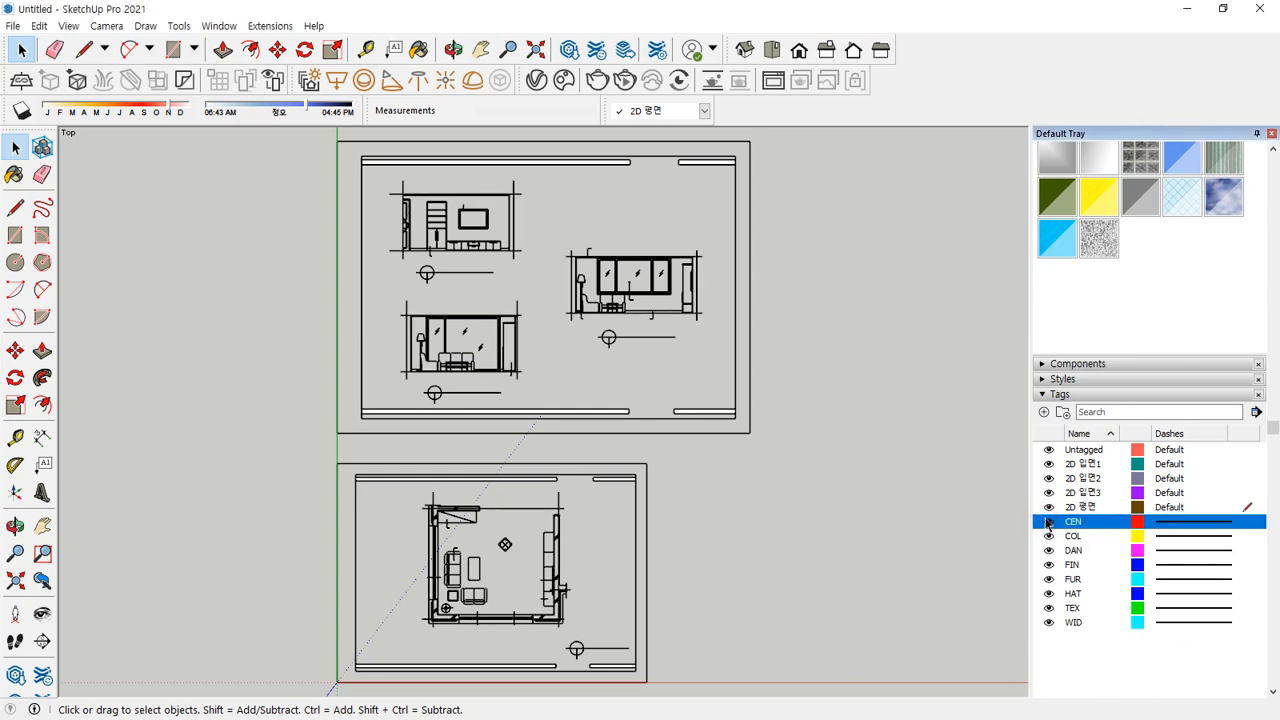
left_click(1048, 522)
left_click(1048, 522)
scroll(543, 612, "up", 5)
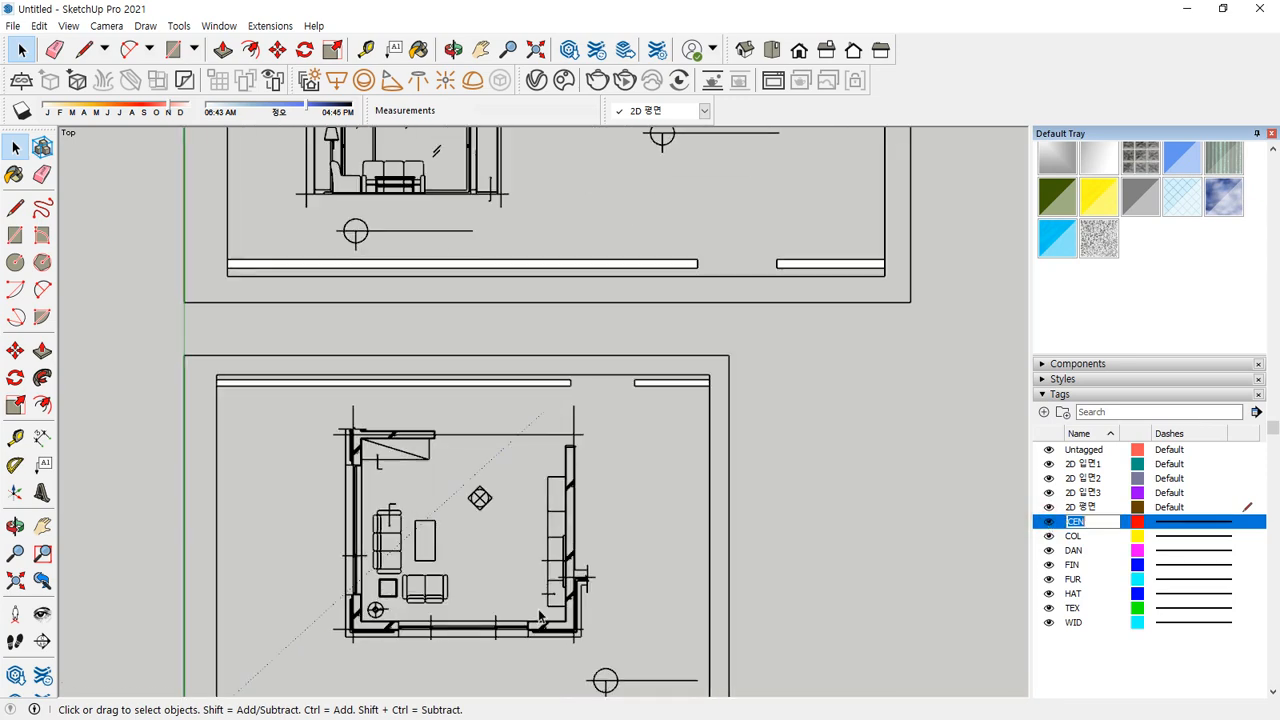
left_click(1048, 522)
left_click(1048, 522)
left_click(1048, 522)
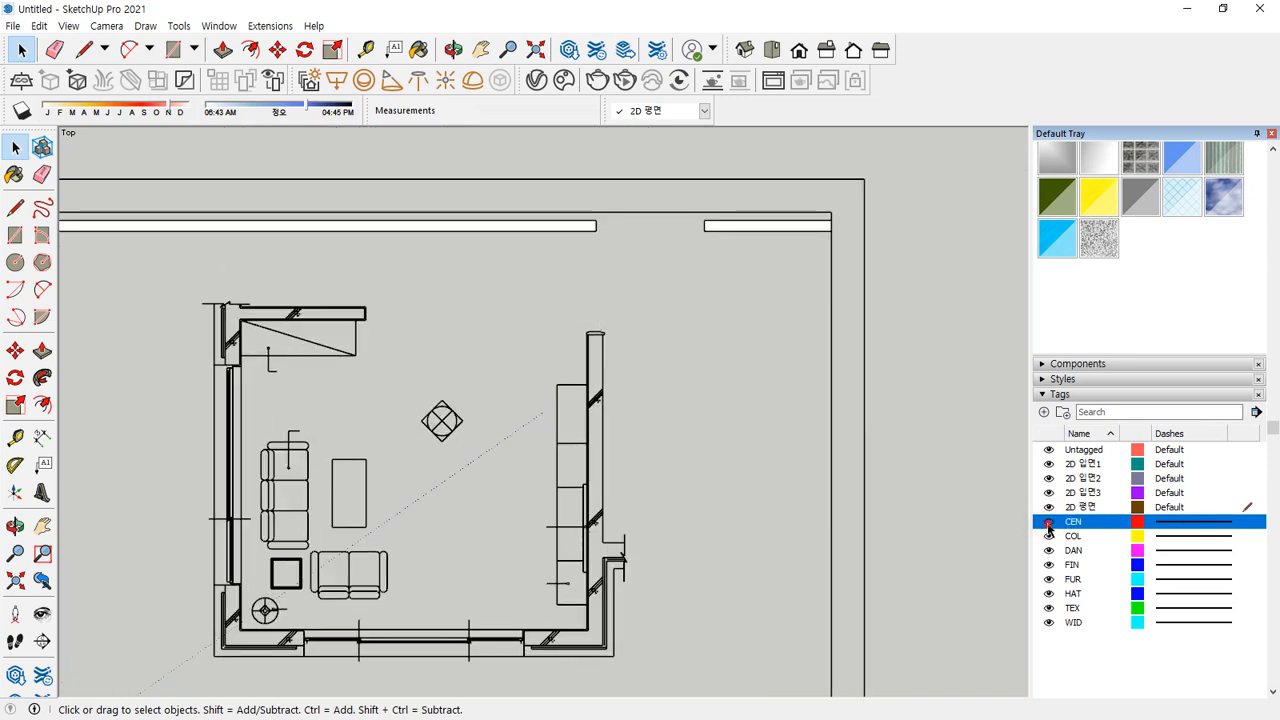
left_click(1048, 522)
left_click(1048, 522)
left_click(1048, 522)
Examine the elevation drawings while switching the CEN tag's visibility to identify which of their lines it controls
middle_click_drag(651, 313, 943, 514, "shift")
left_click(1043, 525)
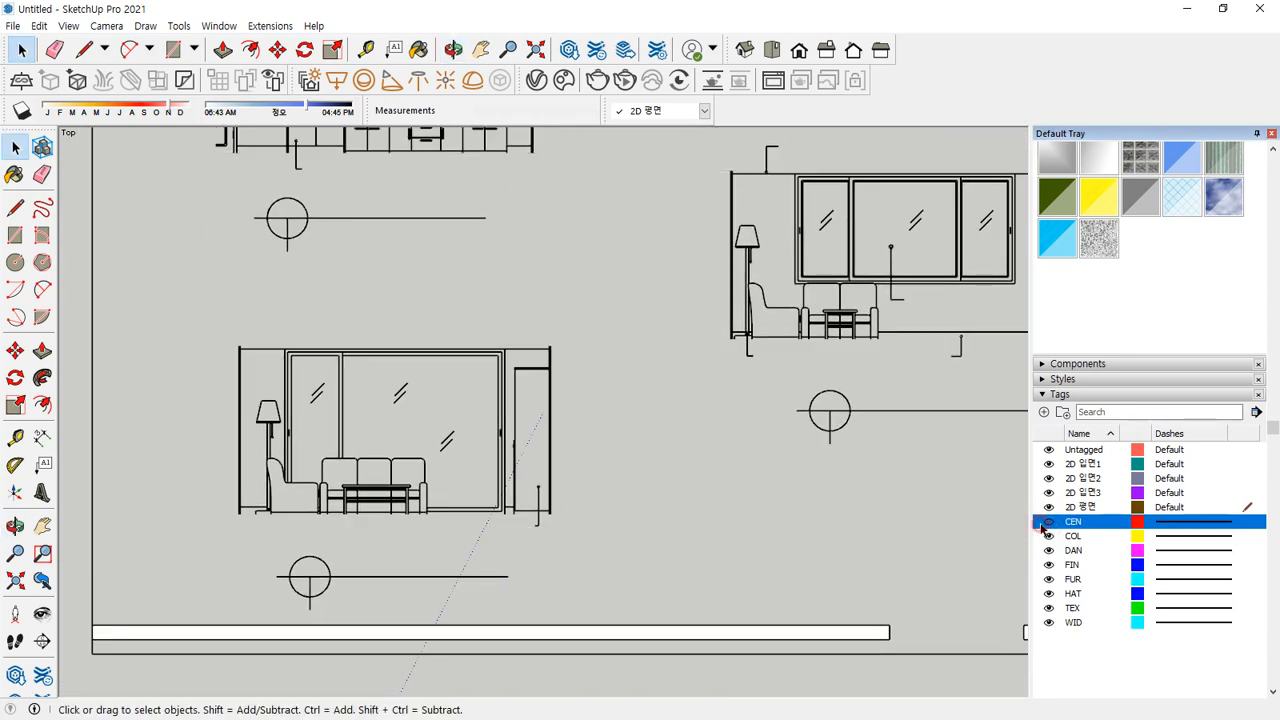
left_click(1043, 525)
left_click(1043, 525)
left_click(1041, 525)
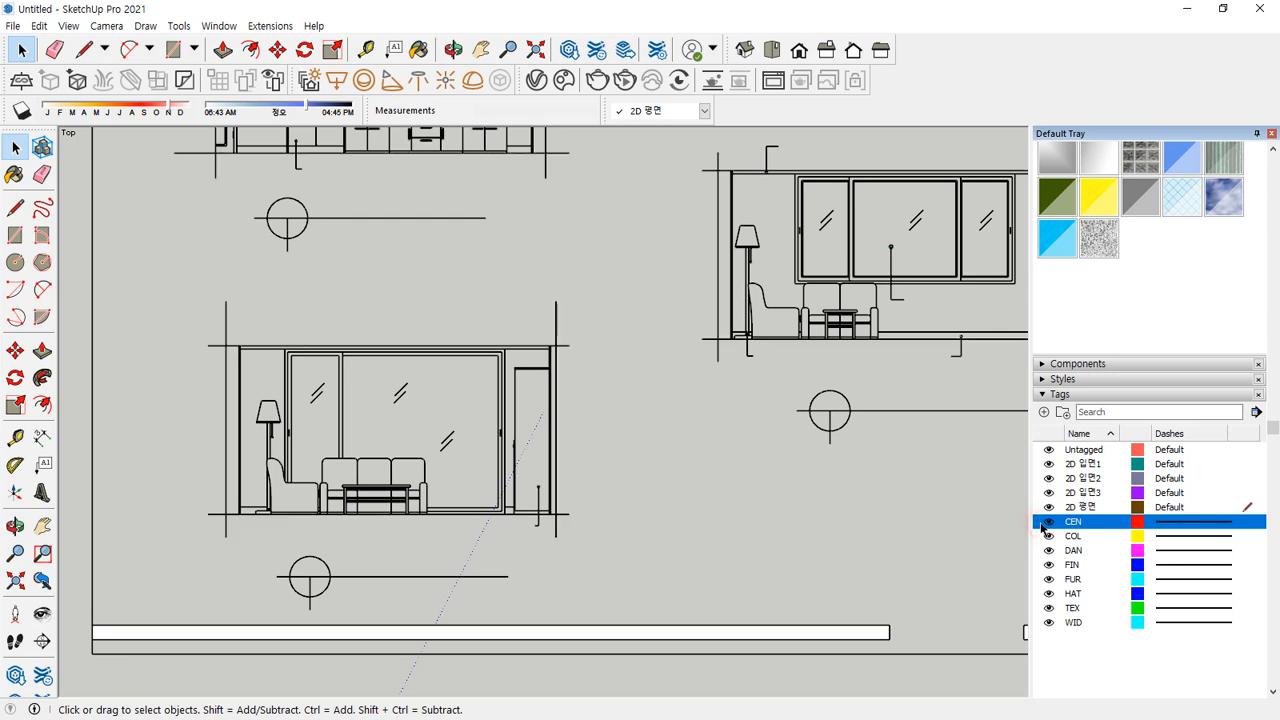
left_click(1043, 525)
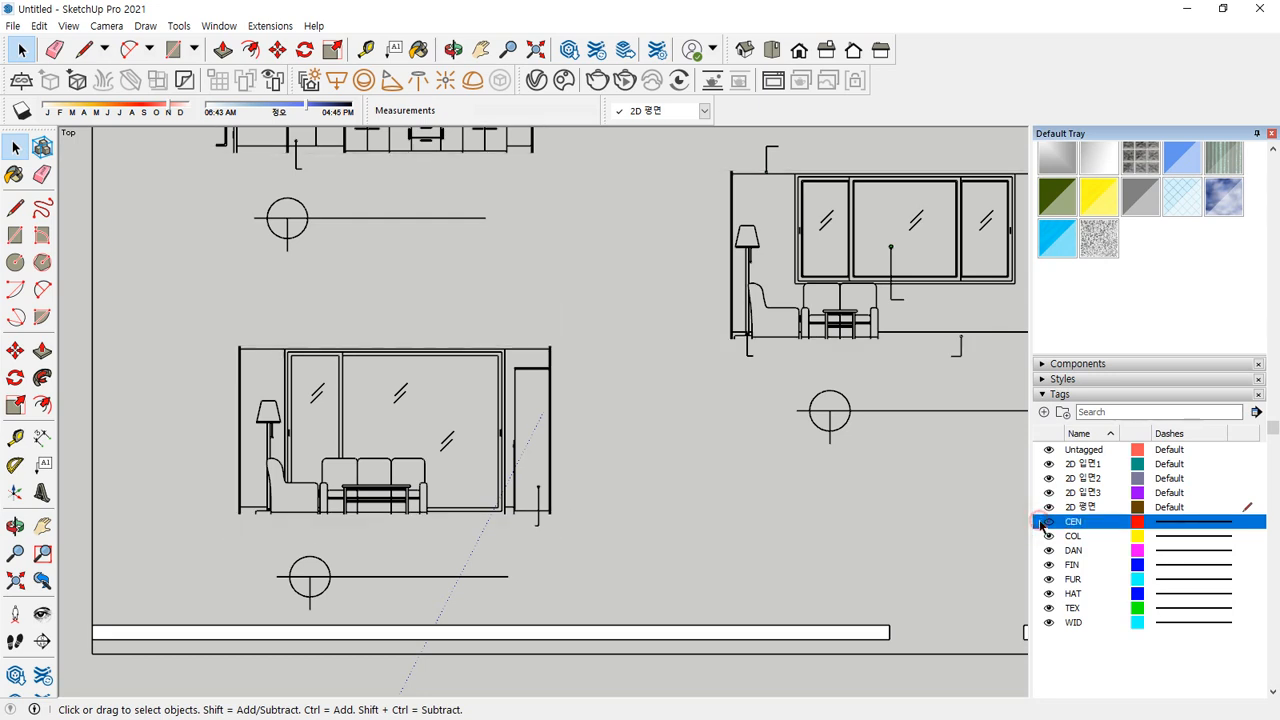
scroll(555, 380, "up", 2)
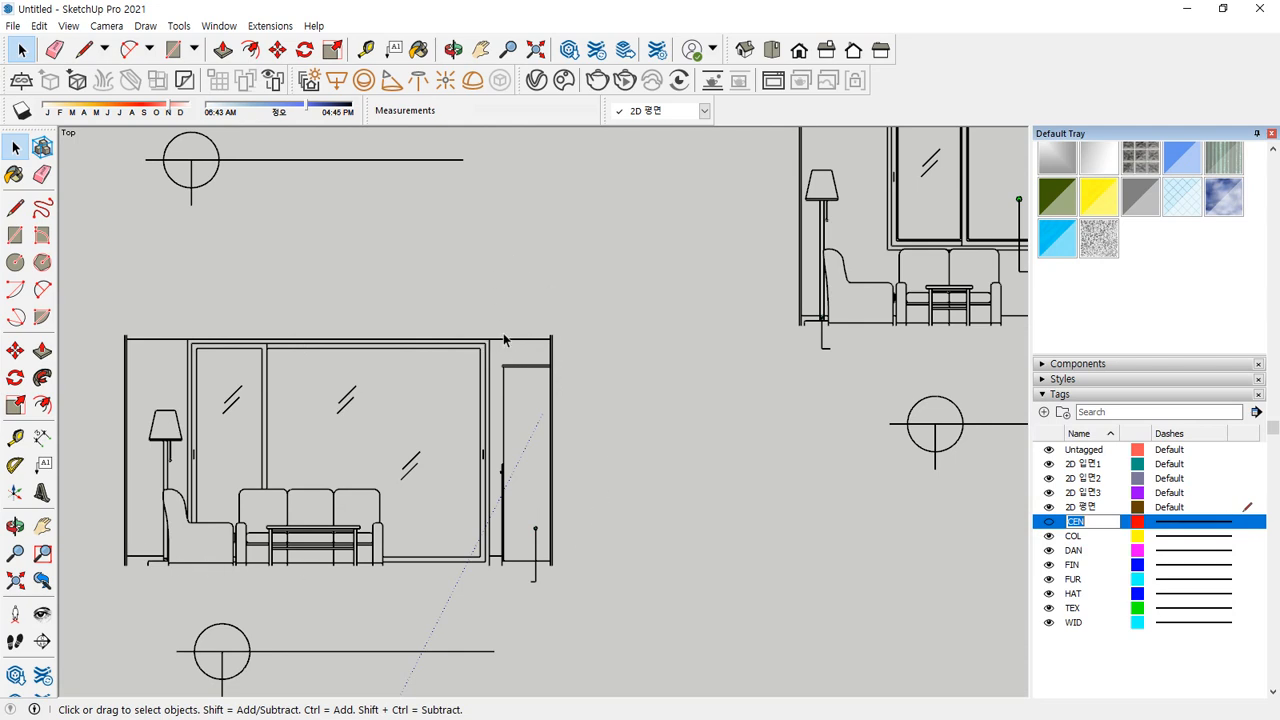
left_click(1044, 523)
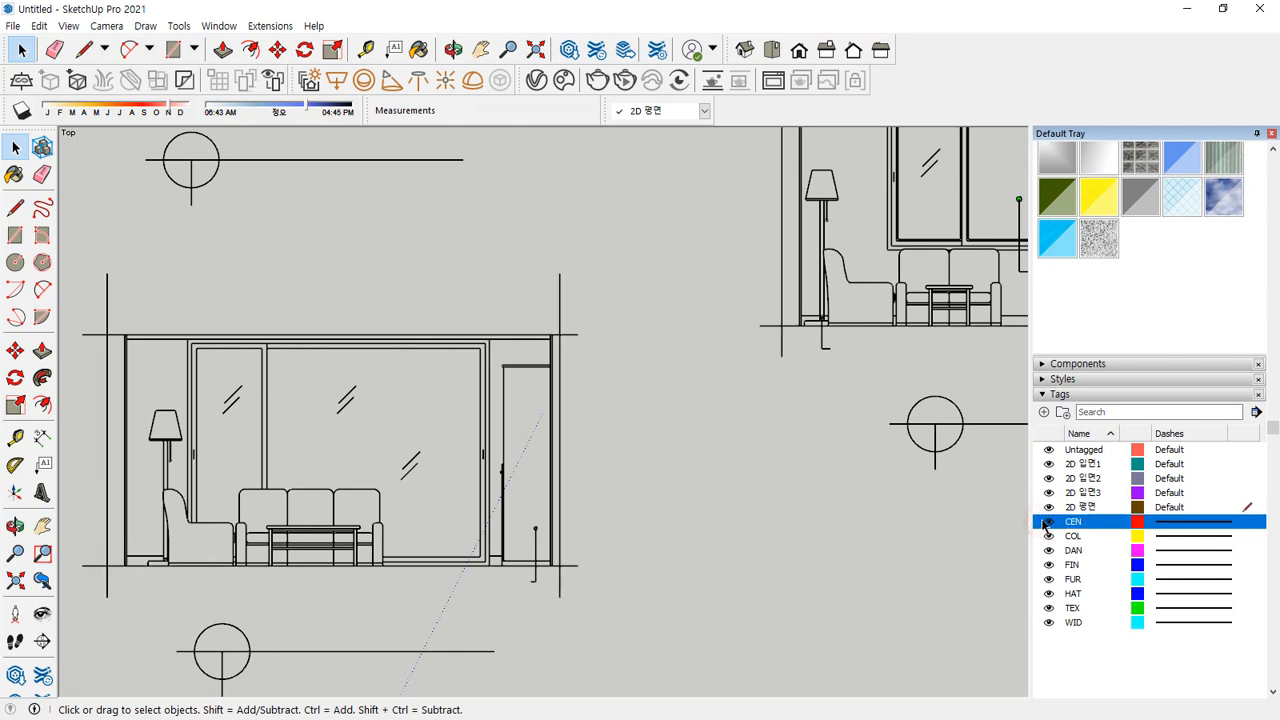
left_click(1046, 523)
left_click(1047, 523)
Check the COL and DAN tags against the floor plan, leaving the CEN and COL tags hidden
scroll(616, 495, "down", 4)
middle_click_drag(618, 512, 581, 196, "shift")
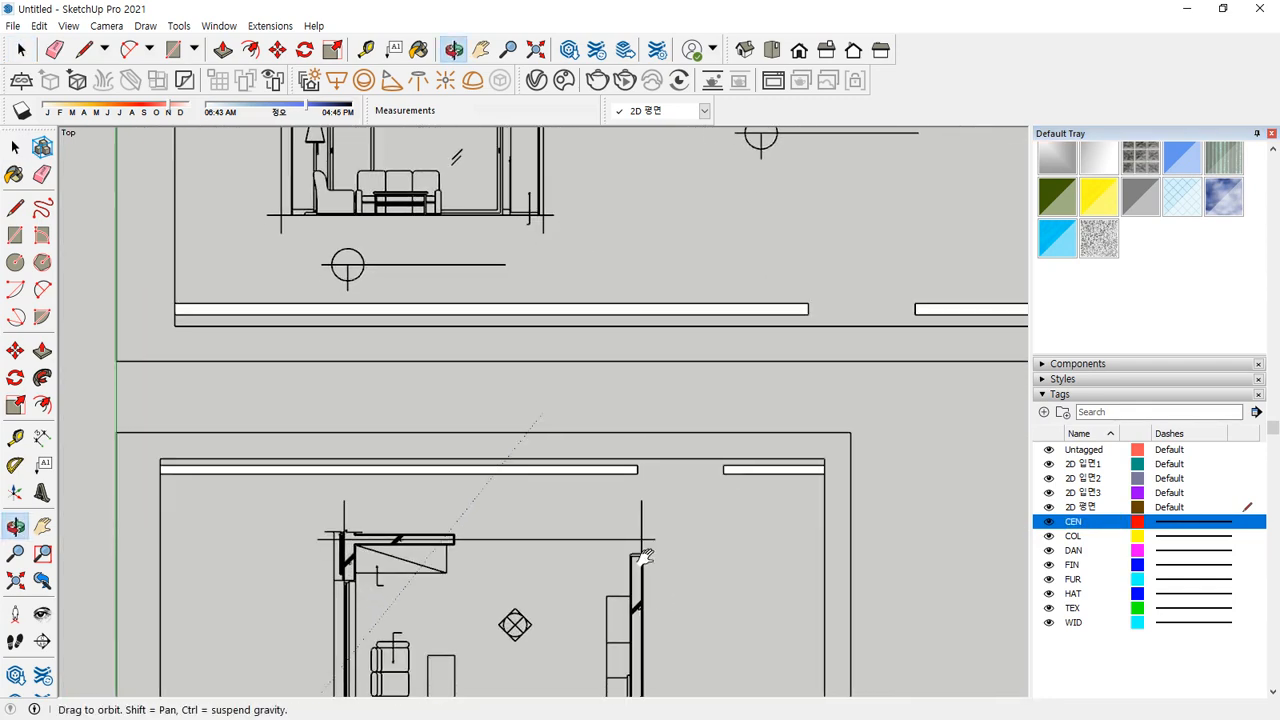
middle_click_drag(653, 600, 598, 364, "shift")
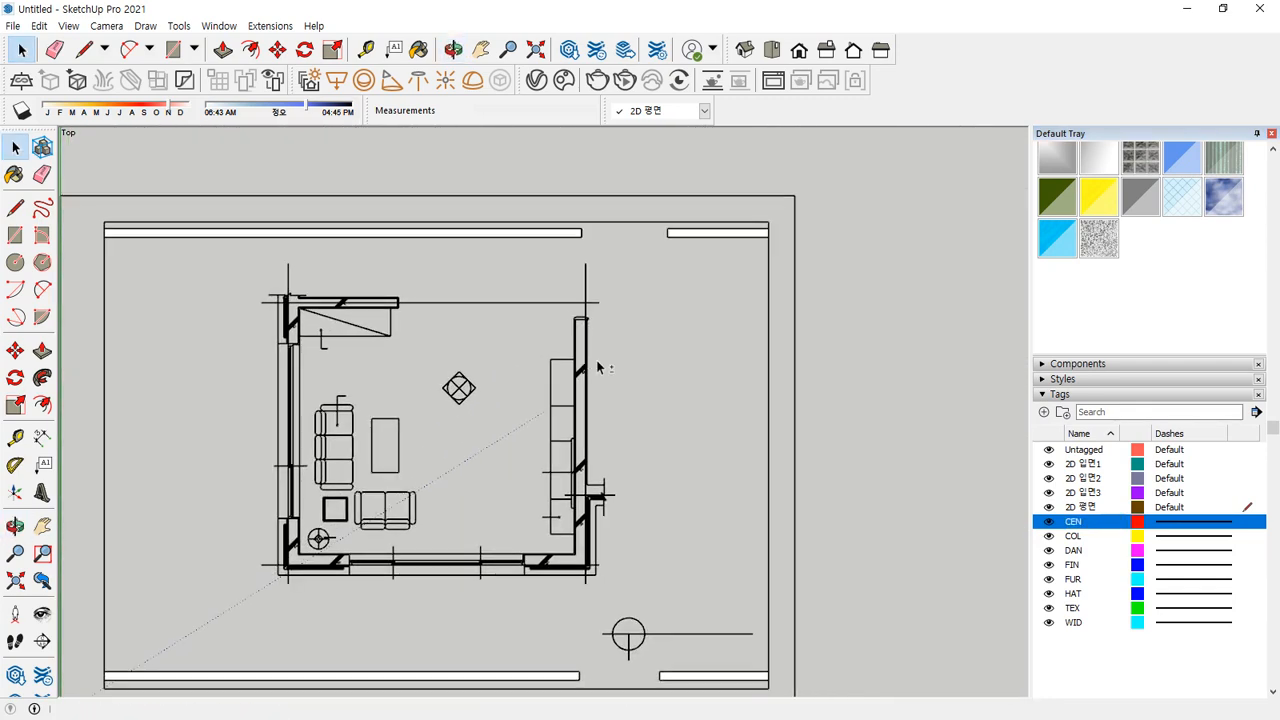
left_click(1045, 533)
left_click(1045, 533)
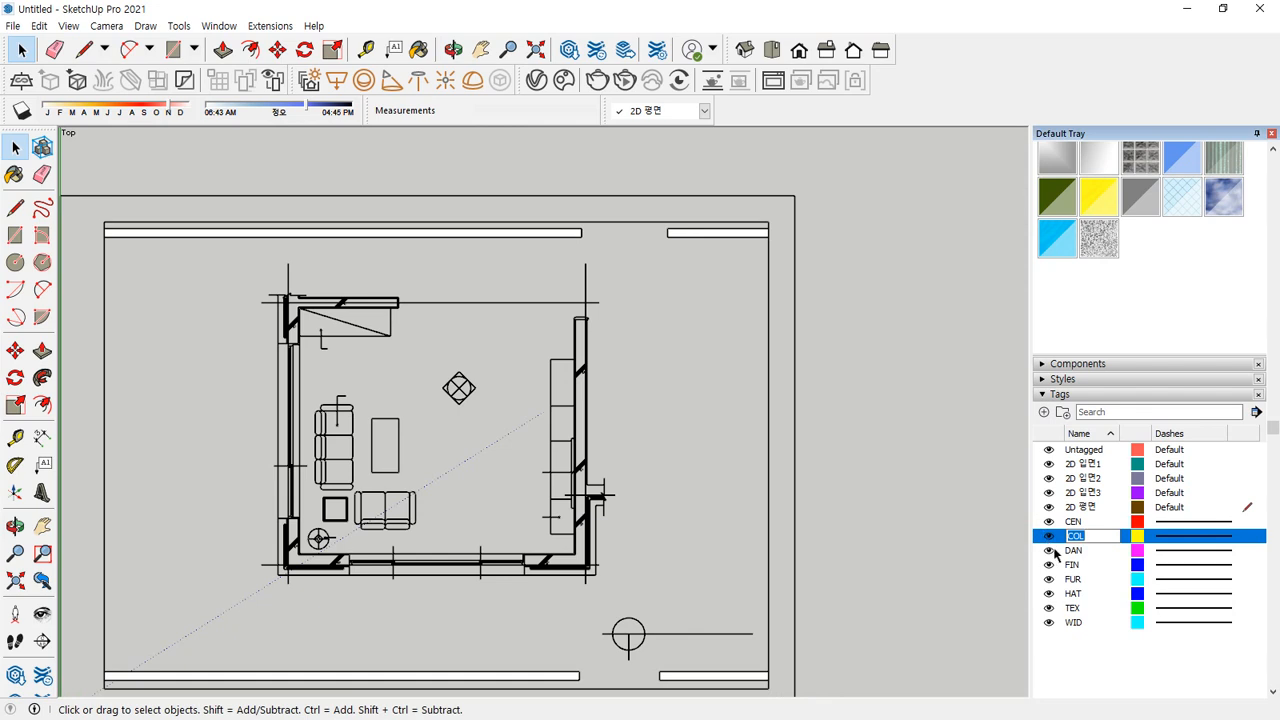
left_click(1050, 551)
left_click(1051, 552)
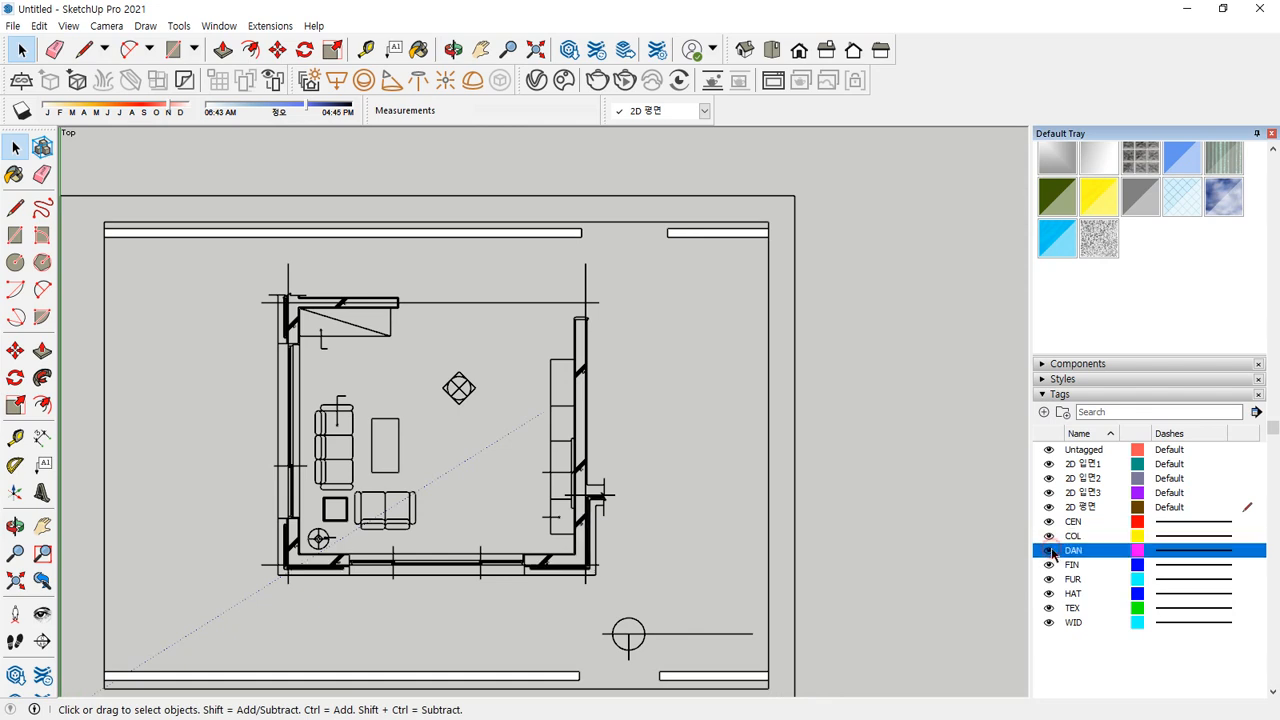
left_click(1051, 523)
left_click(1051, 537)
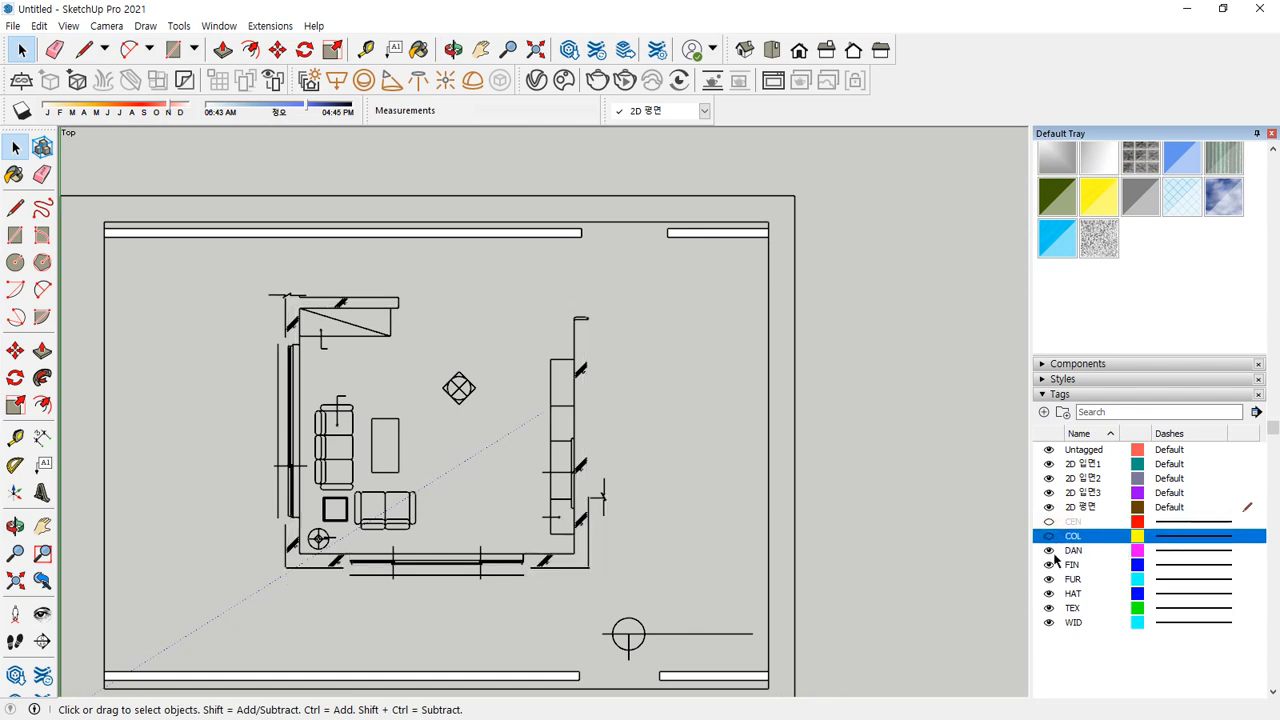
Toggle the FIN tag to compare its lines in the floor plan, leaving it hidden, and hide the FUR tag too
left_click(1050, 566)
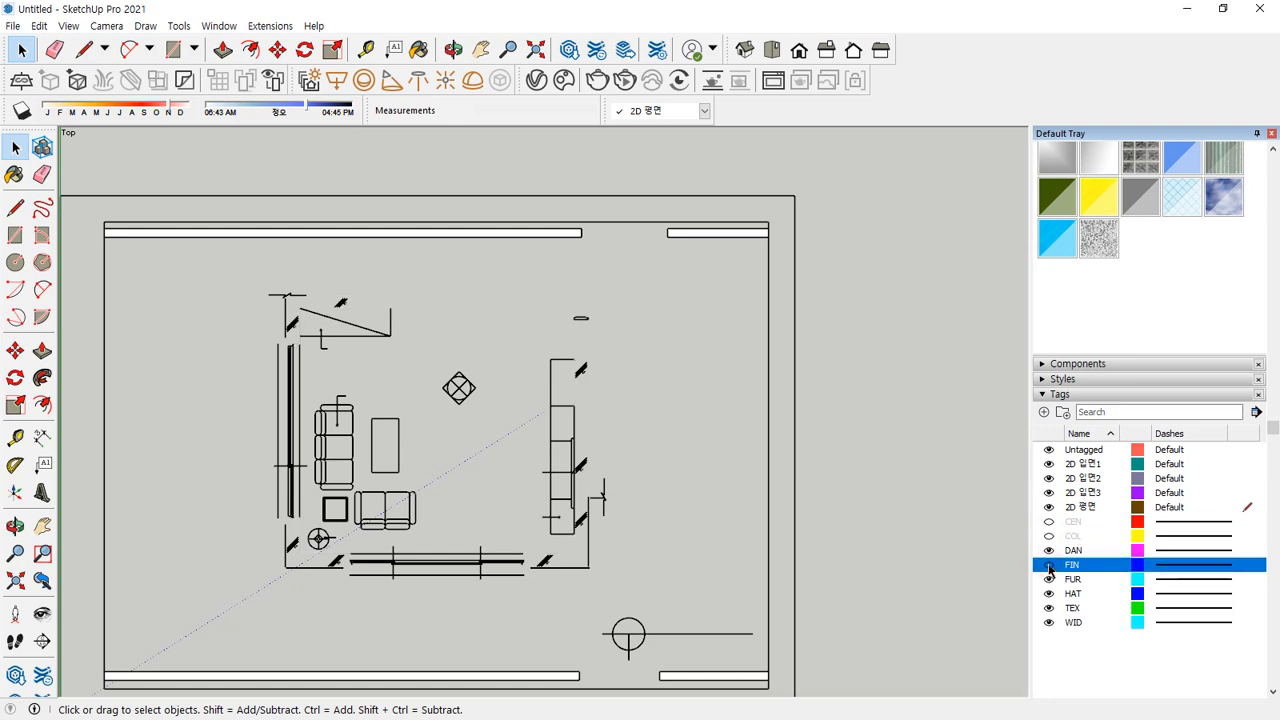
left_click(1050, 566)
left_click(1049, 567)
left_click(1049, 567)
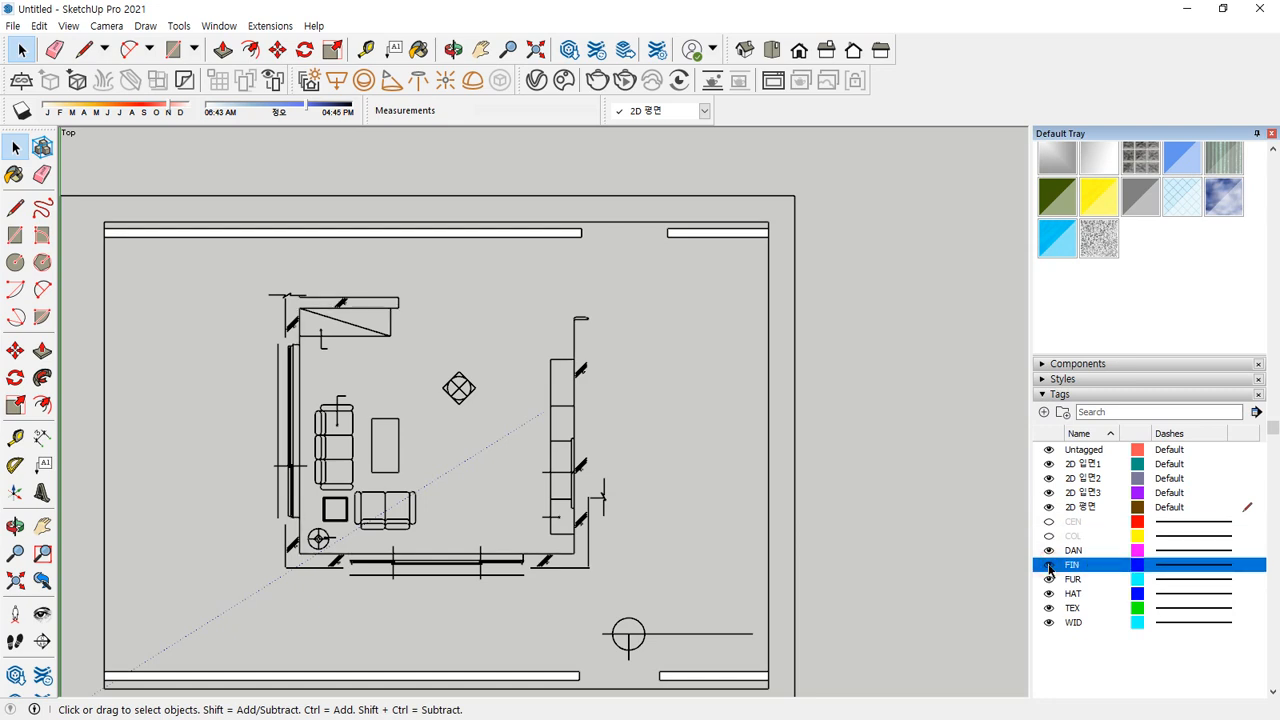
left_click(1049, 567)
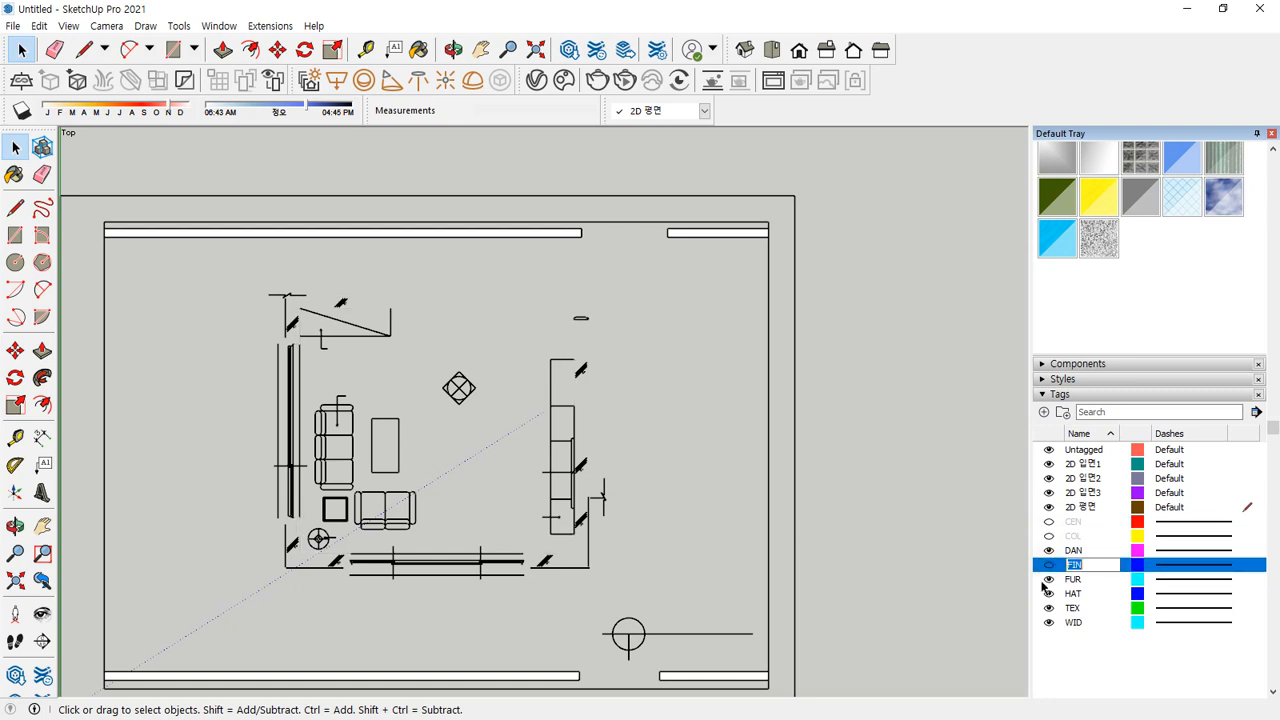
left_click(1049, 566)
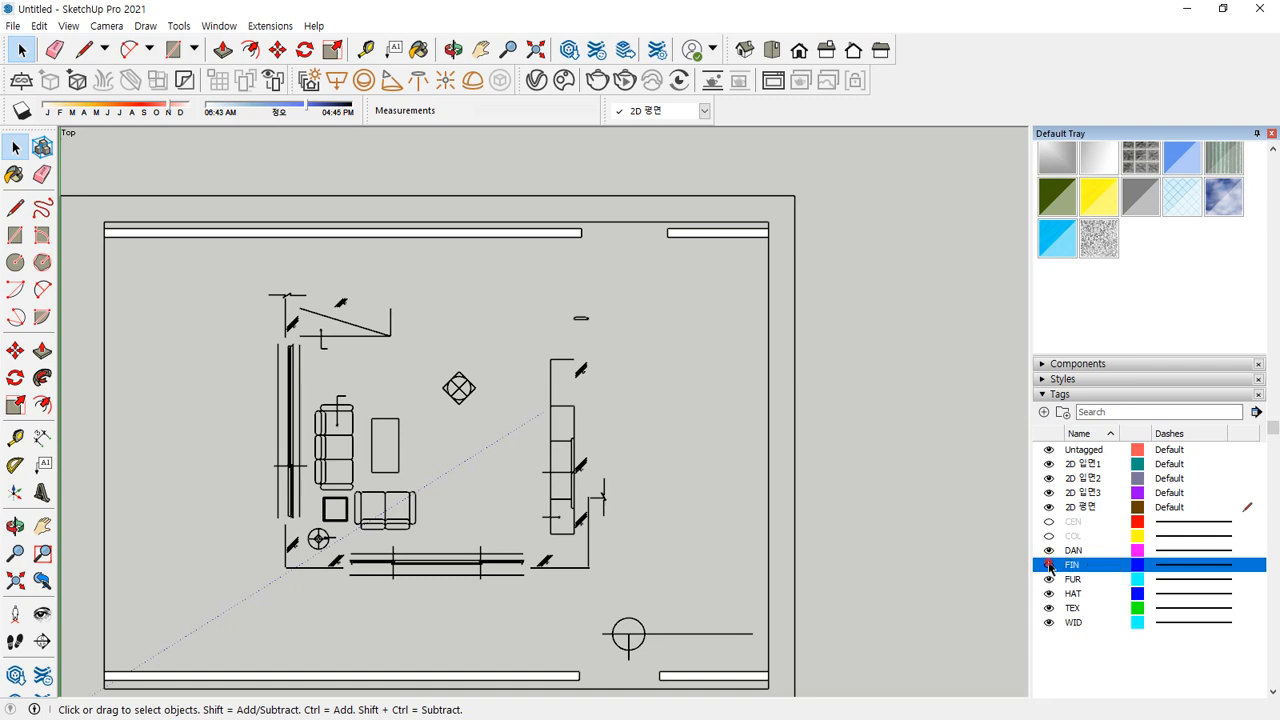
left_click(1049, 567)
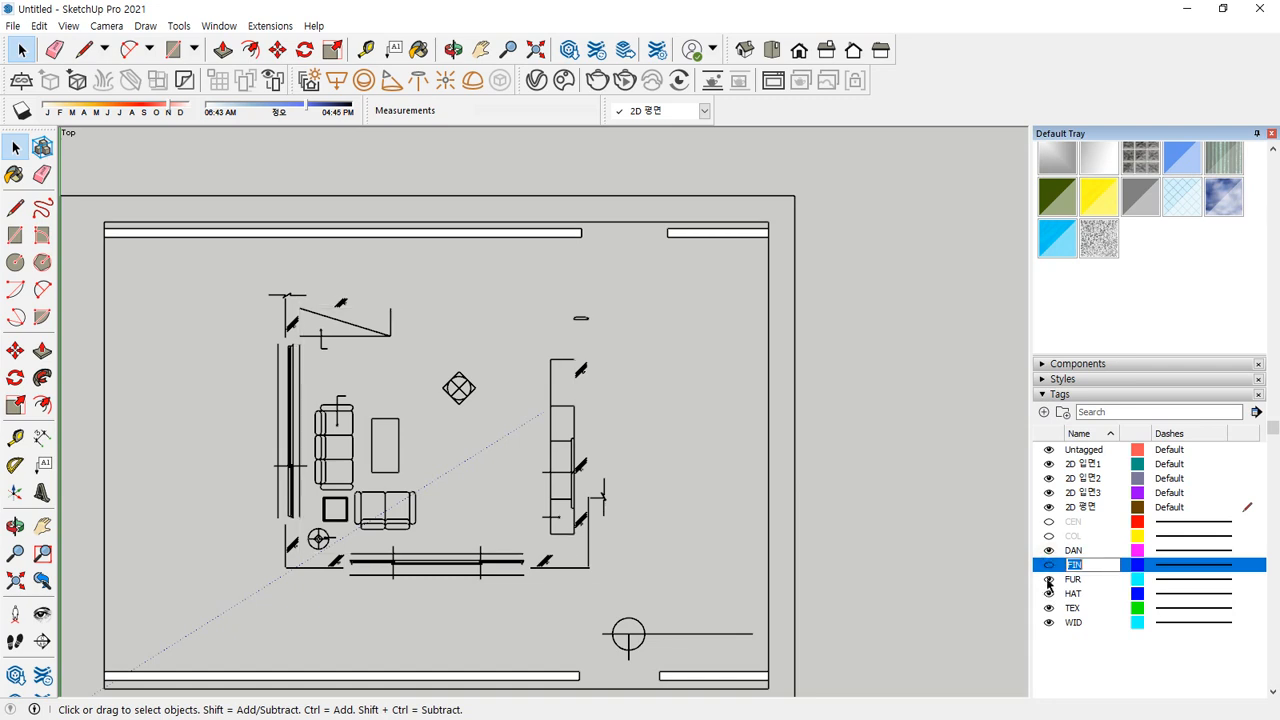
left_click(1049, 580)
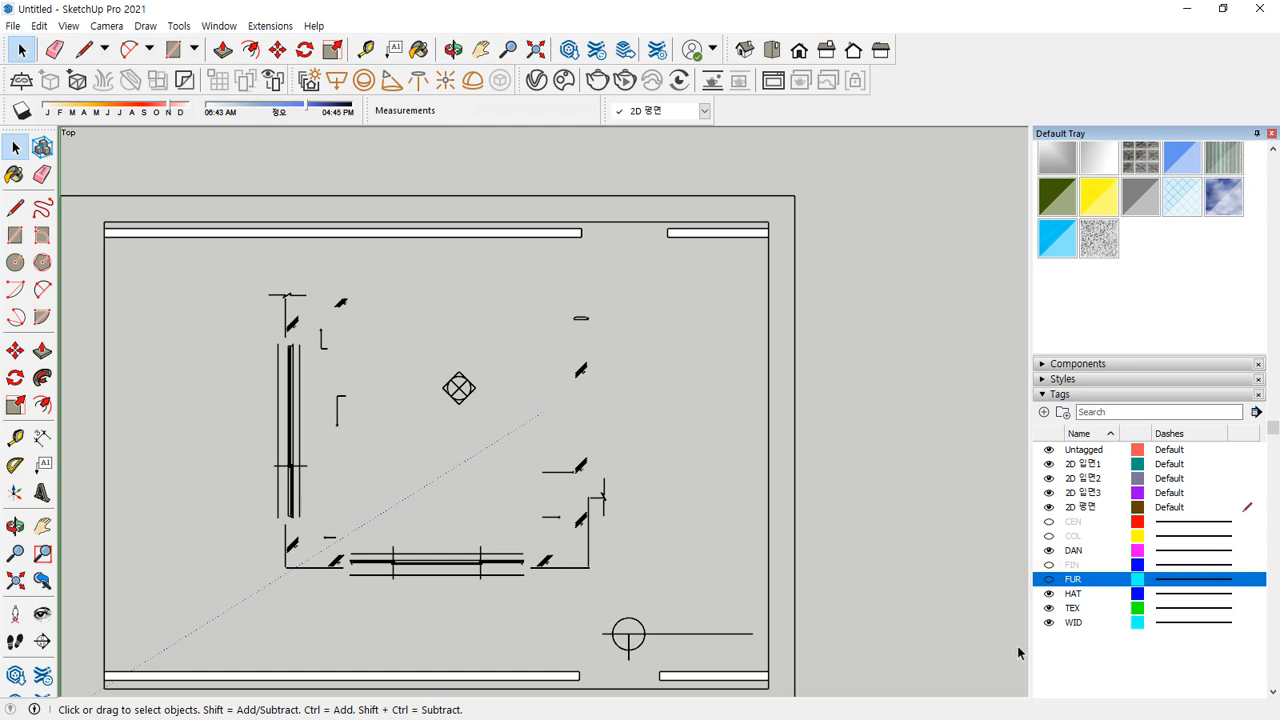
Toggle the HAT and TEX tags off and back on to inspect their contents, and hide the WID tag
left_click(1050, 594)
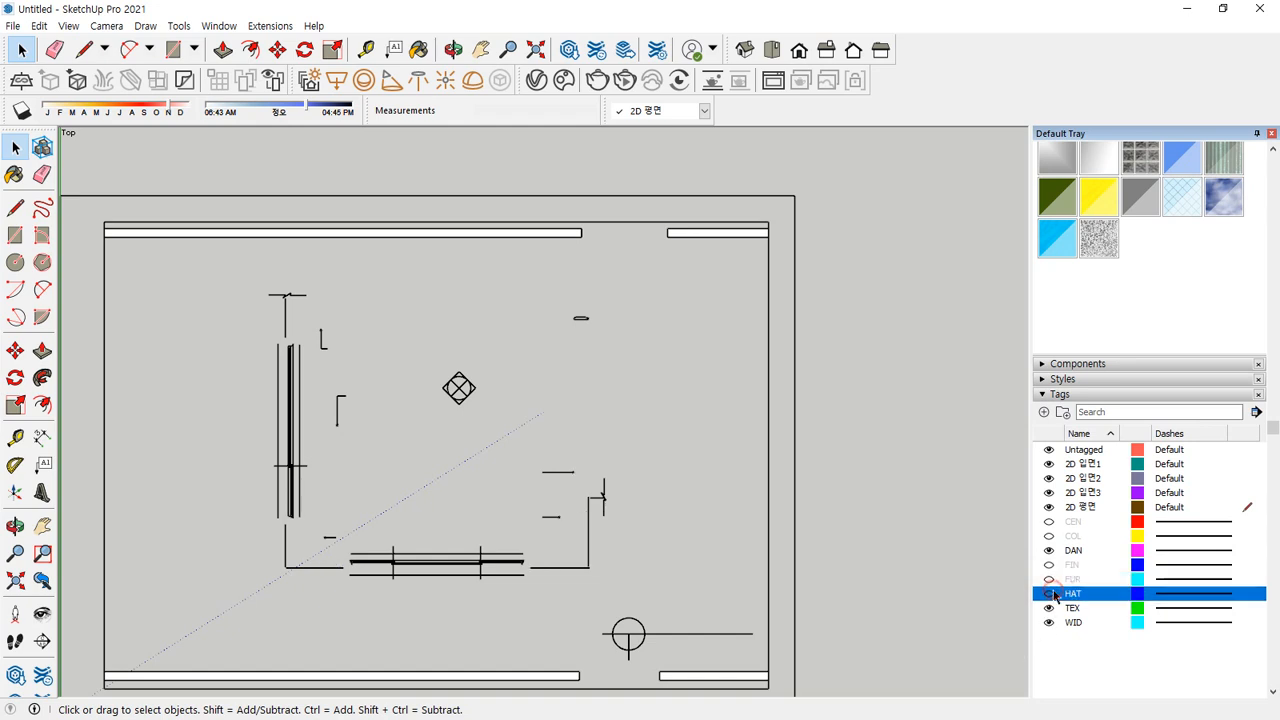
left_click(1050, 594)
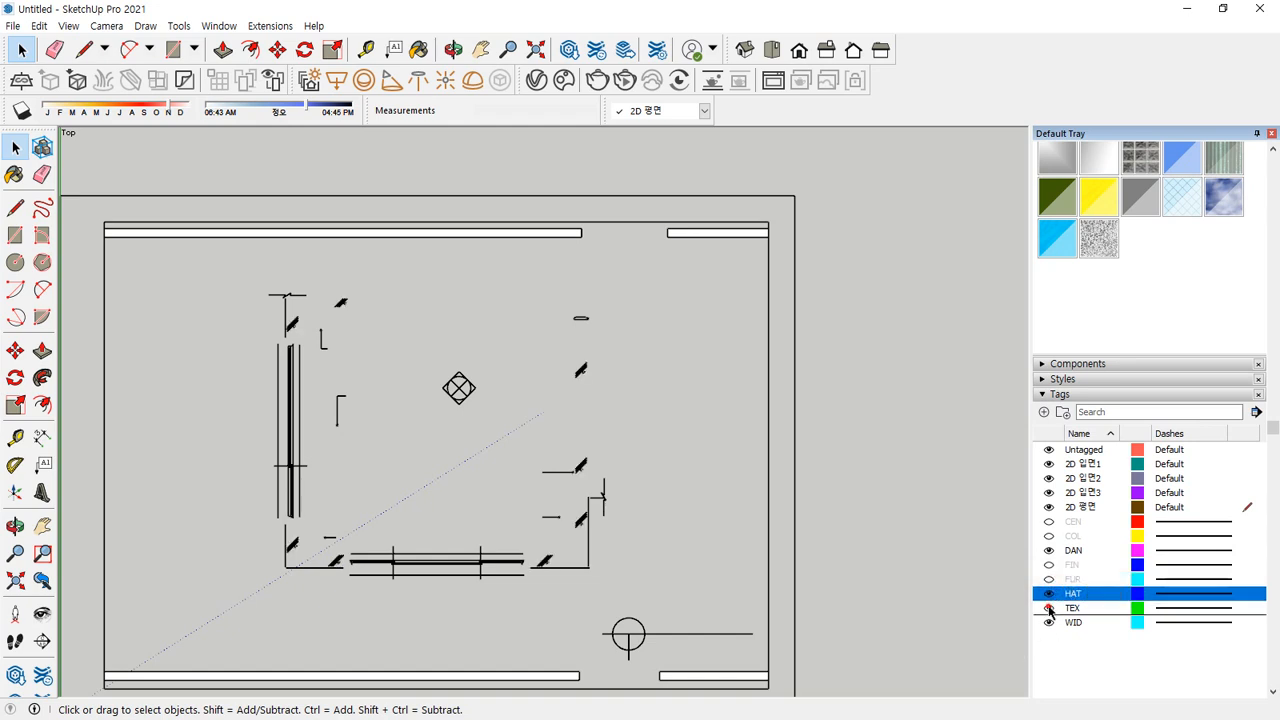
left_click(1049, 609)
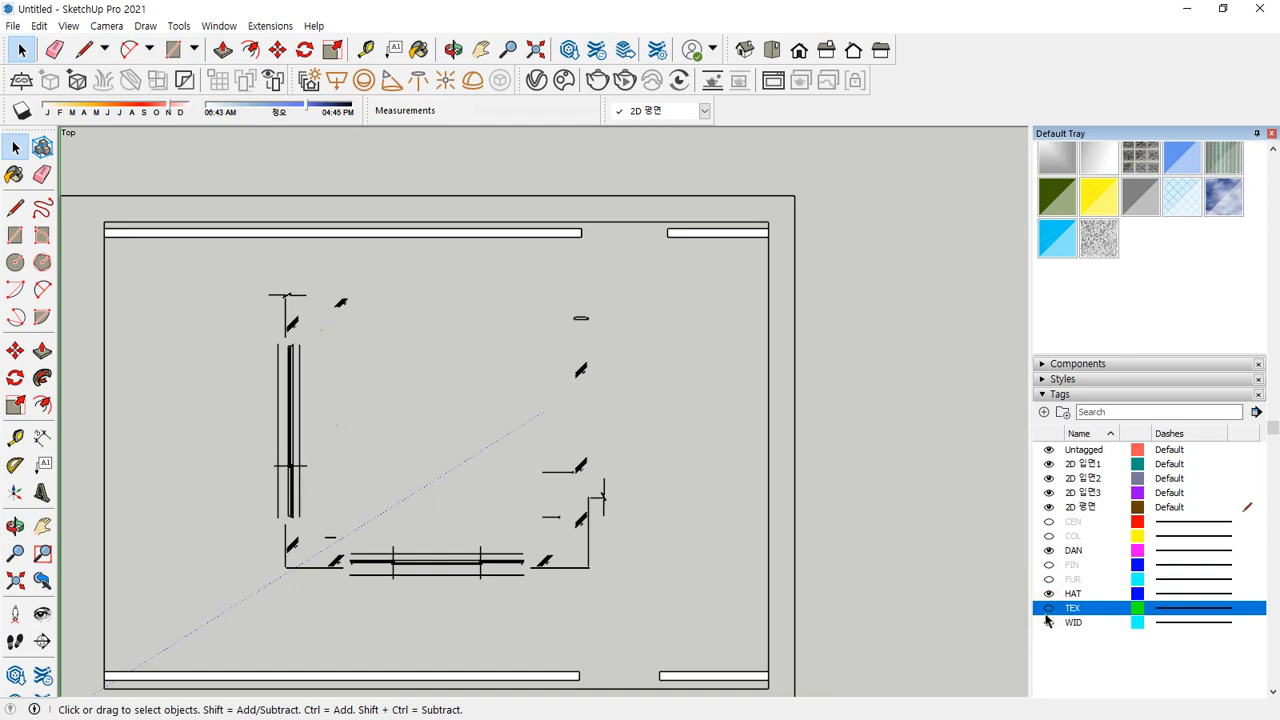
left_click(1049, 609)
left_click(1049, 623)
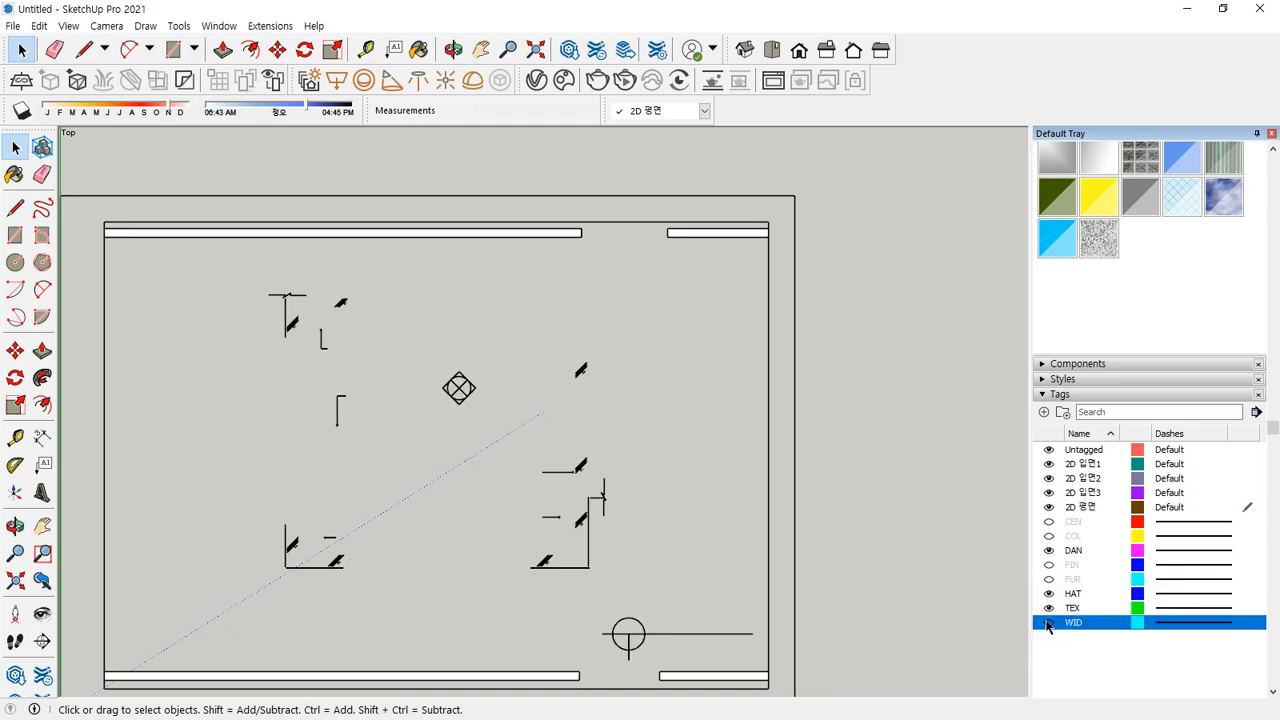
left_click(1049, 623)
left_click(1049, 623)
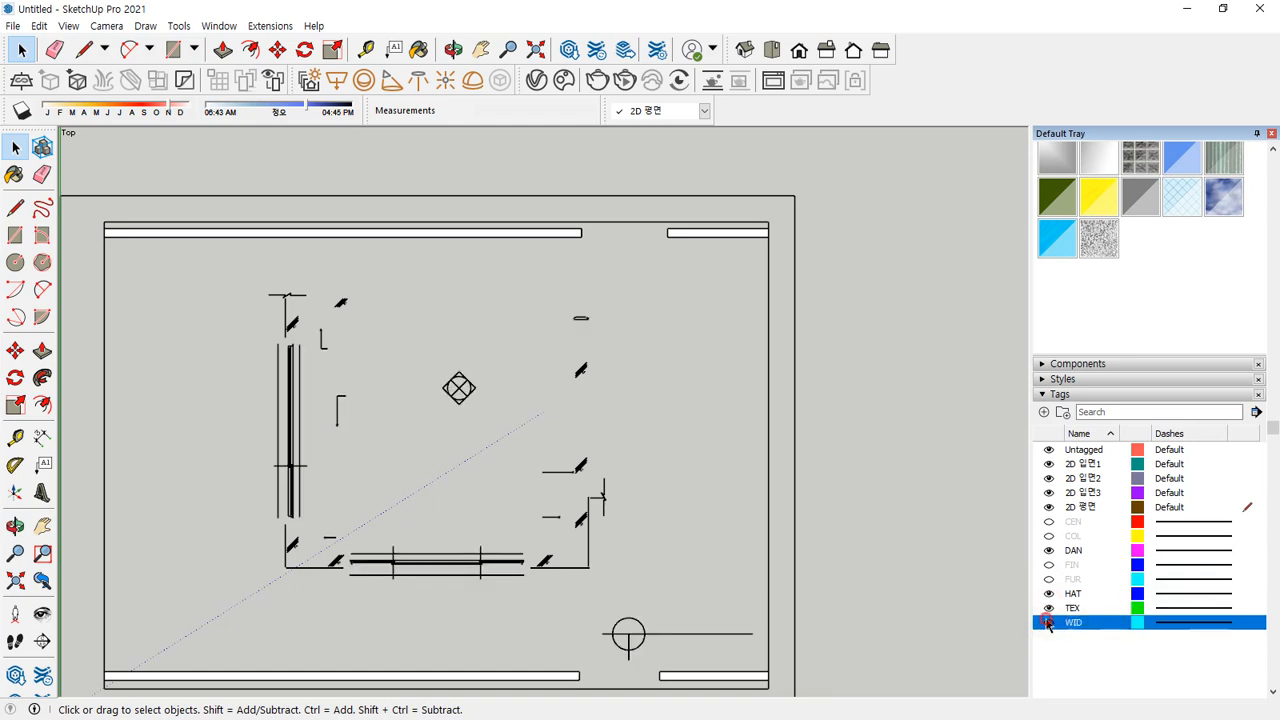
Show and hide the CEN and COL tags in turn to review their lines across both the plan and elevation sheets
scroll(595, 520, "down", 2)
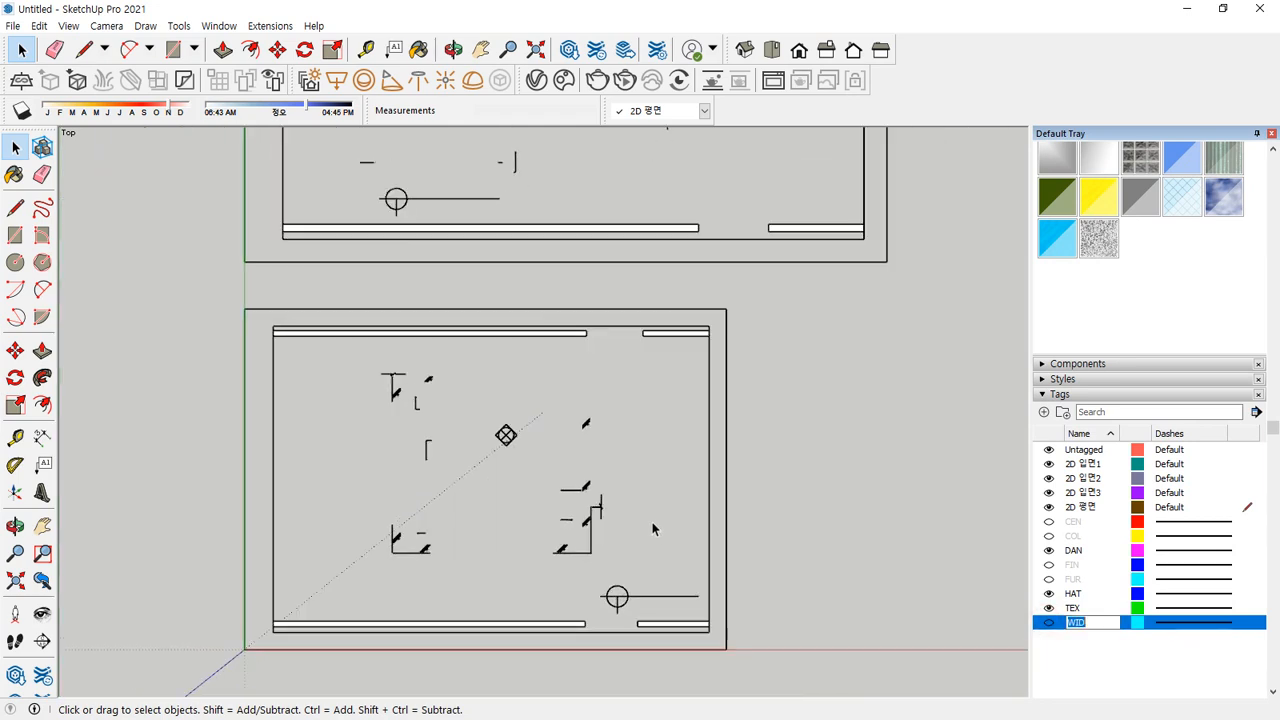
scroll(603, 294, "down", 2)
mouse_move(603, 294)
middle_mouse_down("shift")
mouse_move(560, 436)
mouse_move(556, 424)
middle_mouse_up("shift")
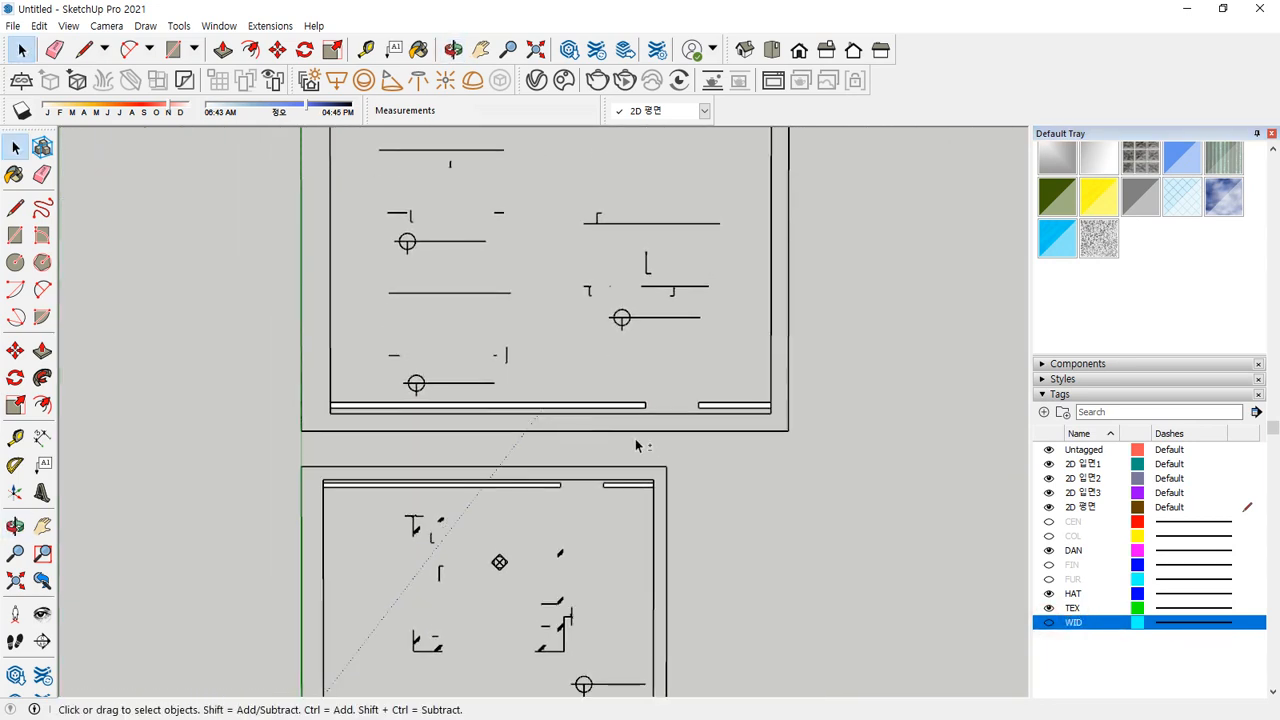
left_click(1049, 522)
left_click(1049, 522)
left_click(1049, 522)
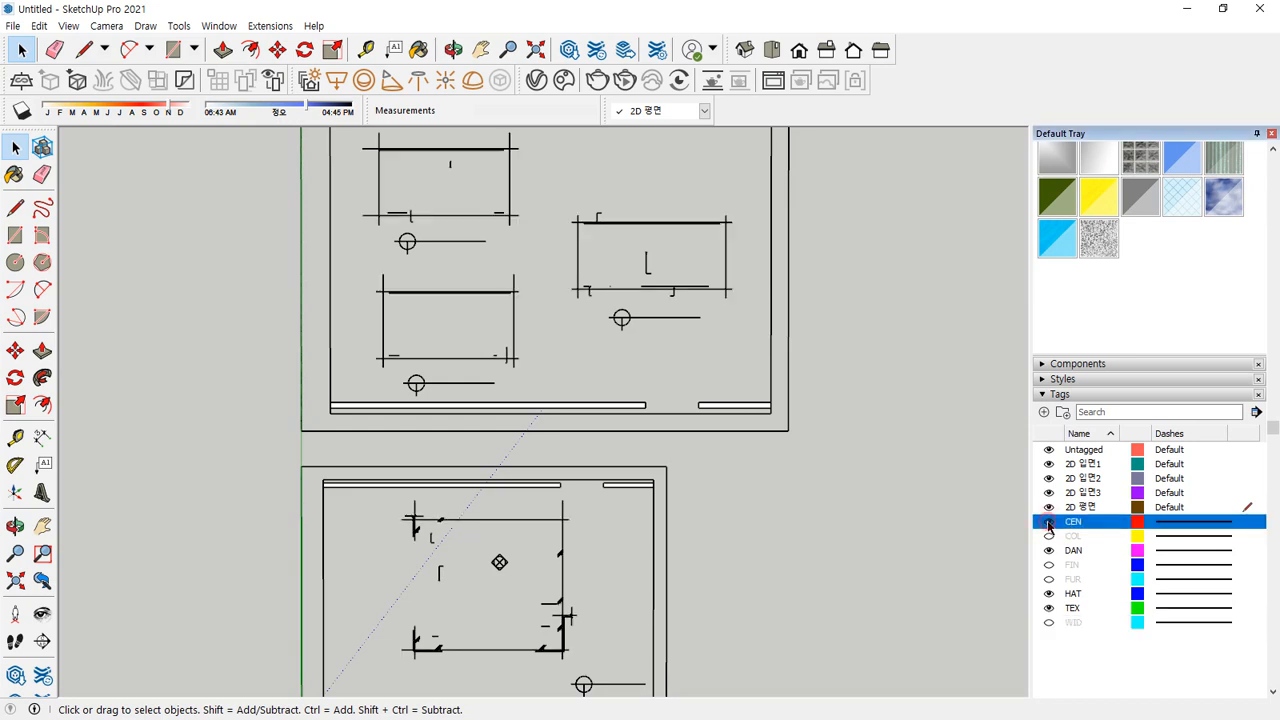
left_click(1049, 522)
left_click(1047, 538)
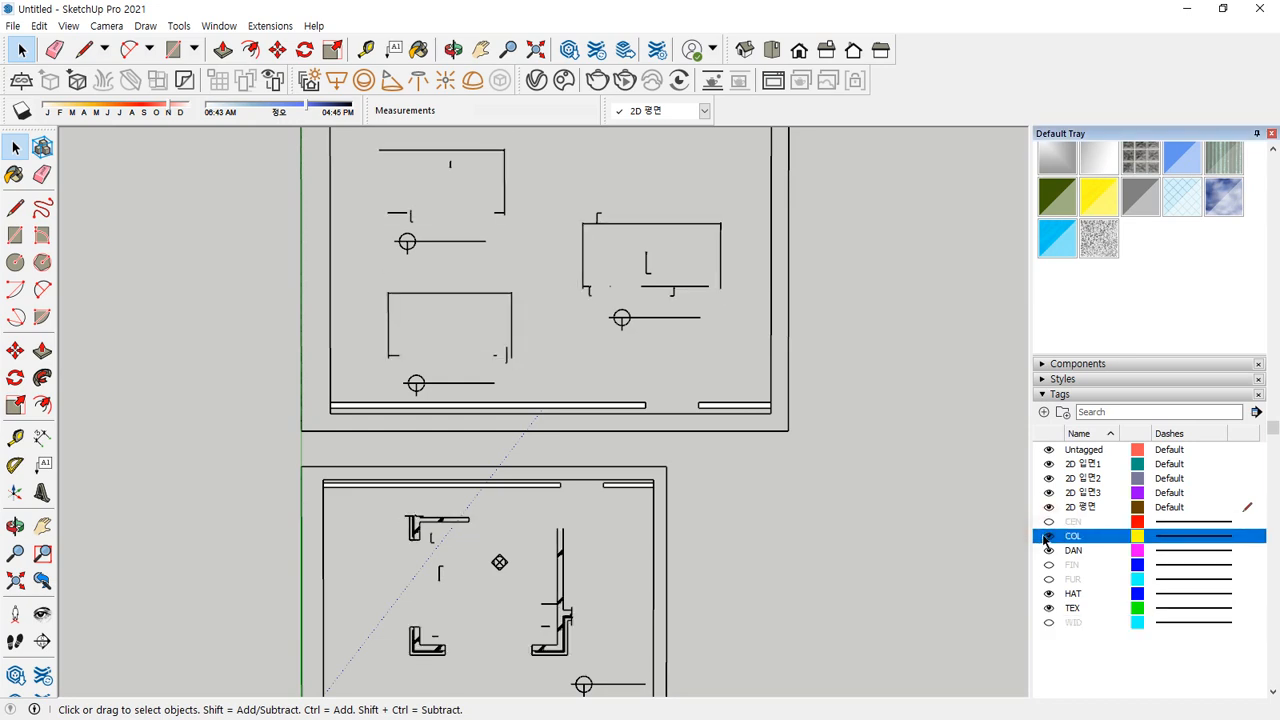
left_click(1047, 538)
left_click(1047, 538)
left_click(1047, 538)
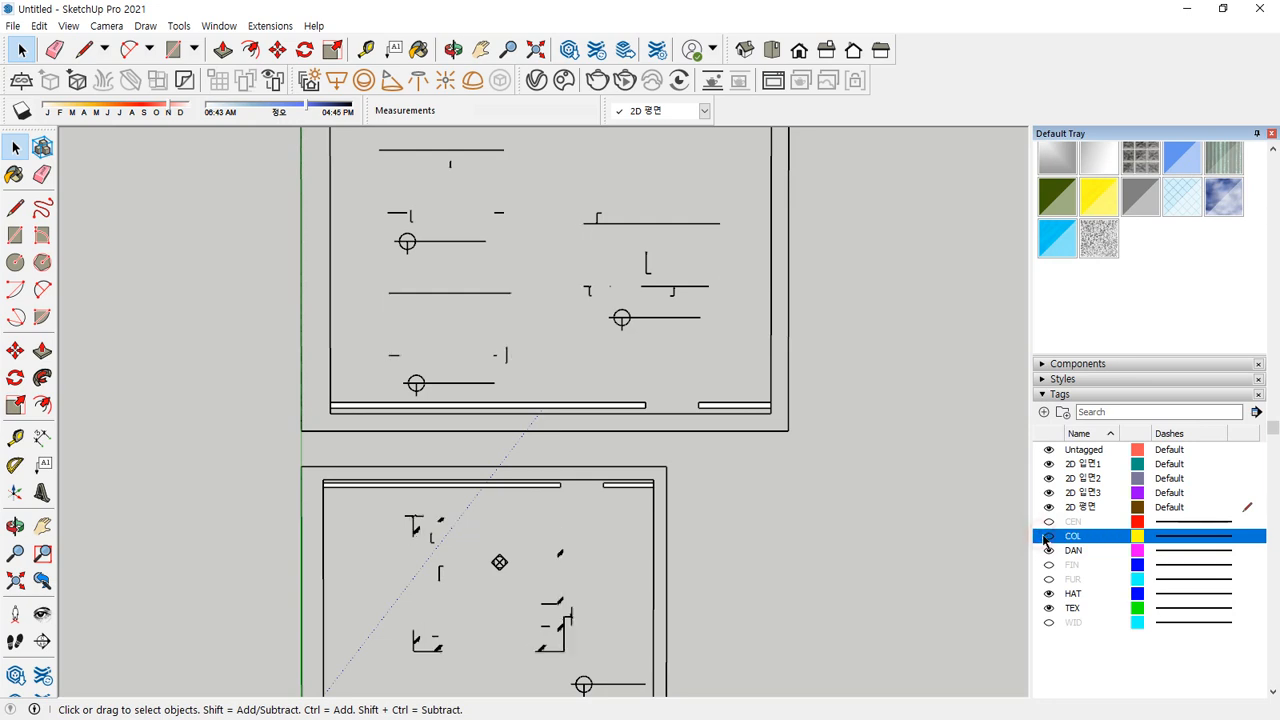
Toggle the DAN, FIN, FUR, HAT, TEX and WID tags in turn to review which linework each one holds
left_click(1049, 549)
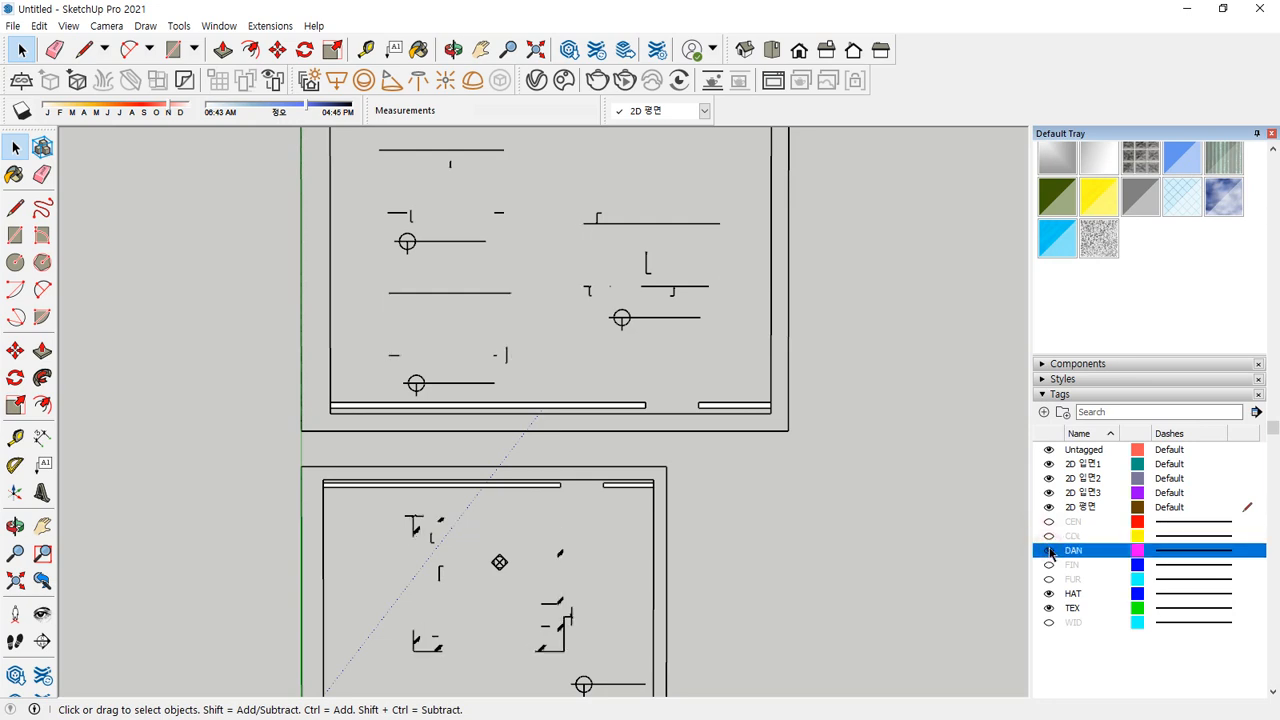
left_click(1050, 565)
left_click(1050, 565)
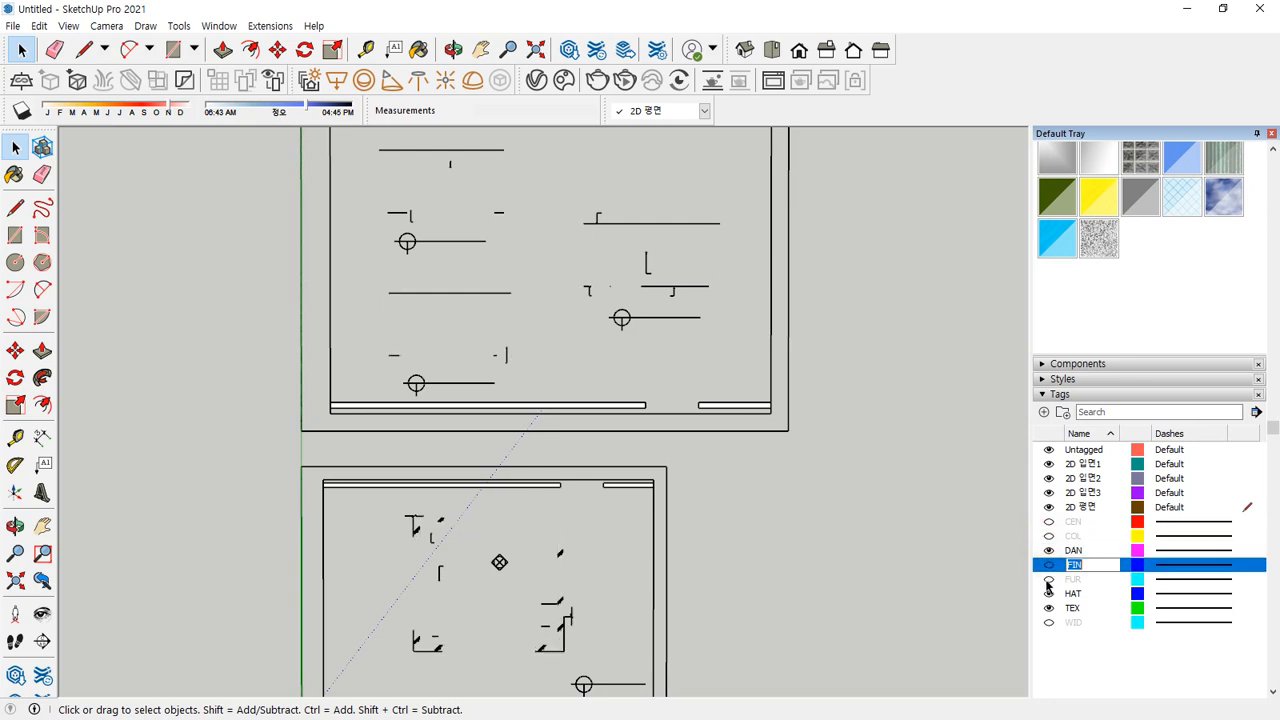
left_click(1049, 579)
left_click(1049, 579)
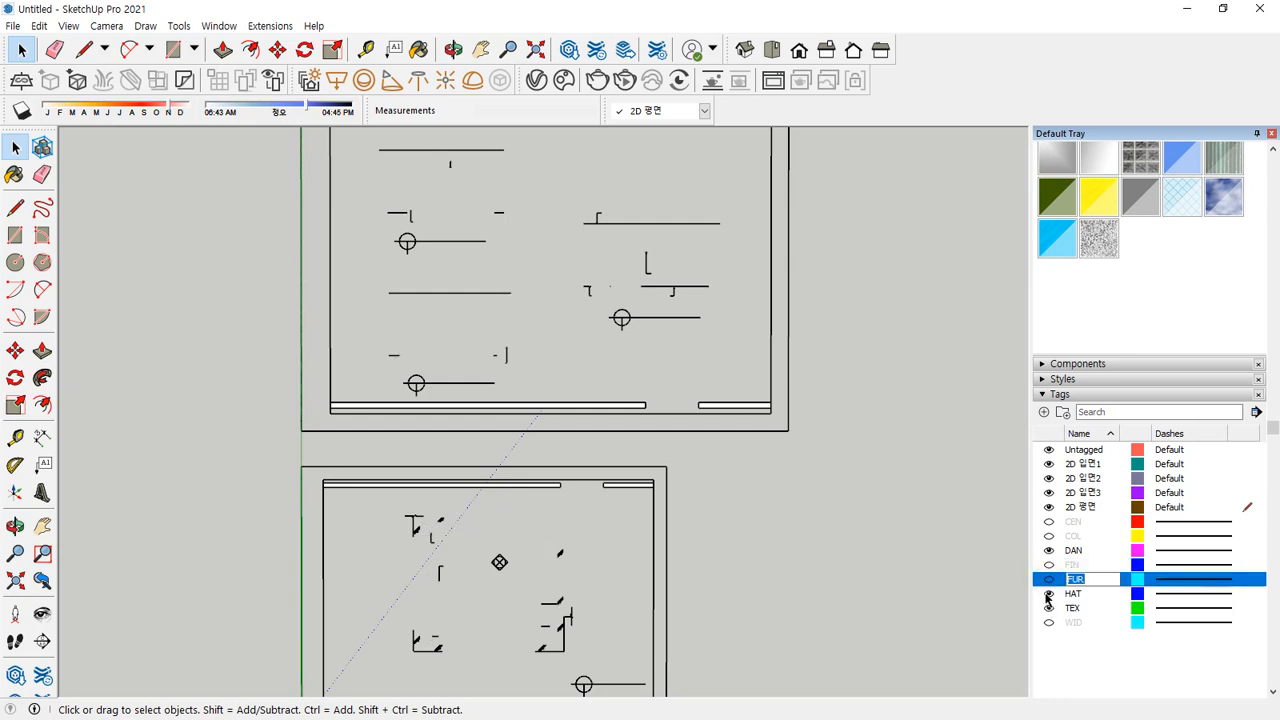
left_click(1048, 595)
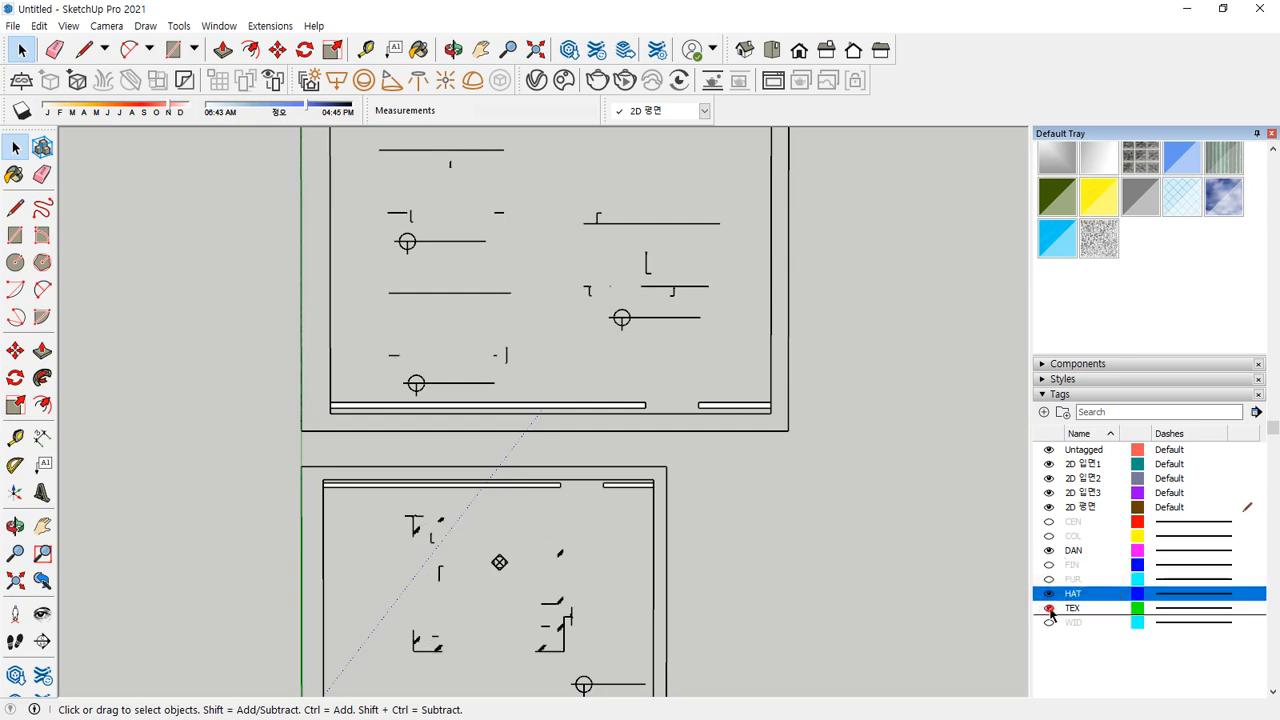
left_click(1049, 612)
left_click(1049, 612)
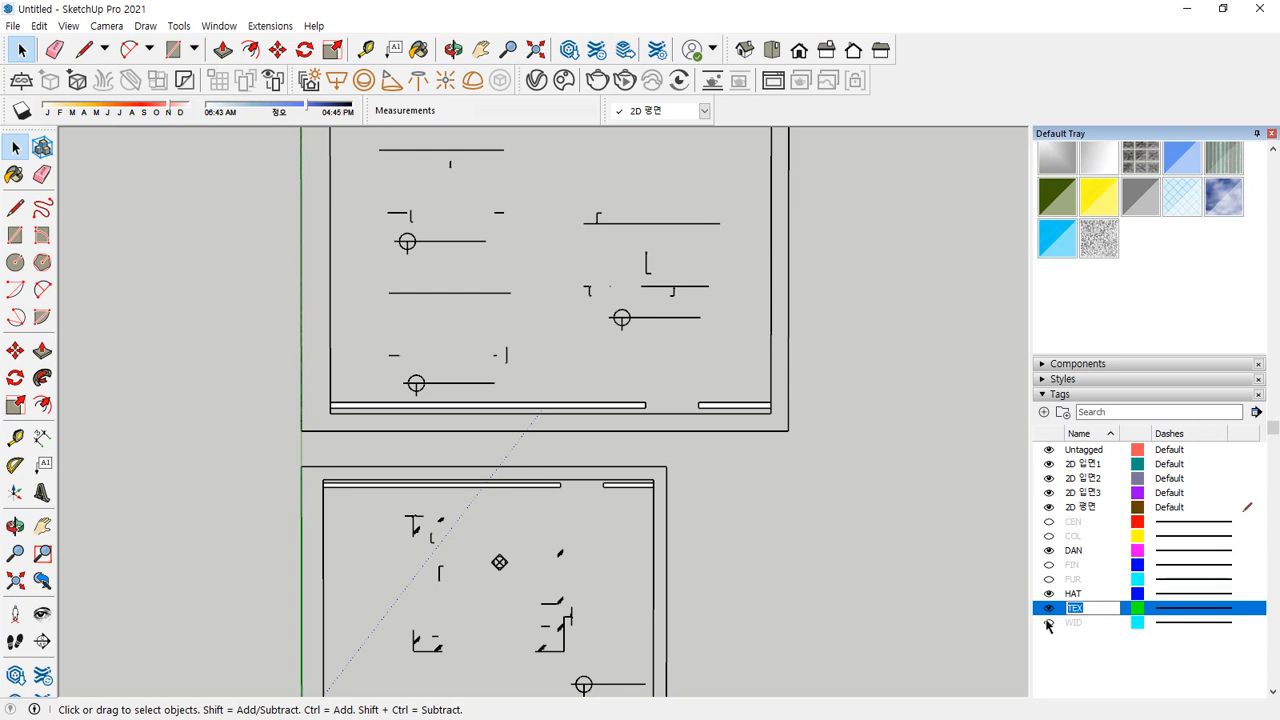
left_click(1048, 623)
left_click(1048, 623)
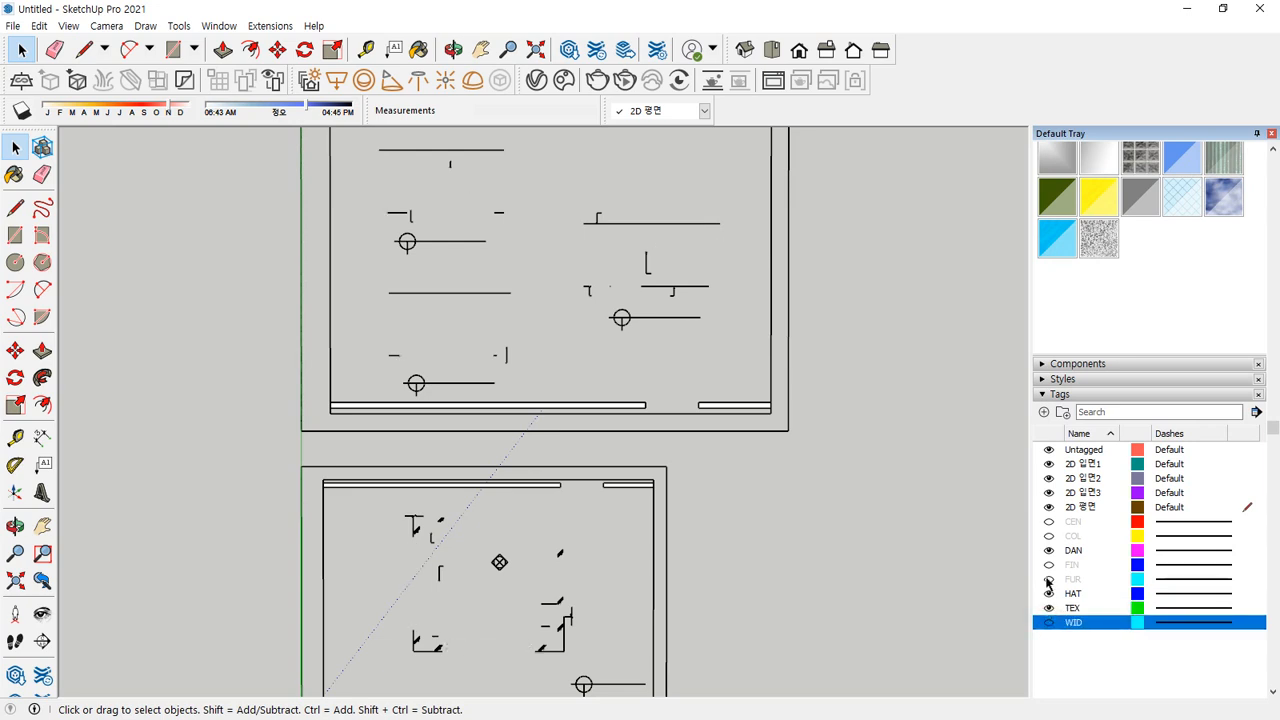
Make Untagged the active tag, and toggle the 2D 평면 tag off and on to inspect its linework
left_click(1047, 454)
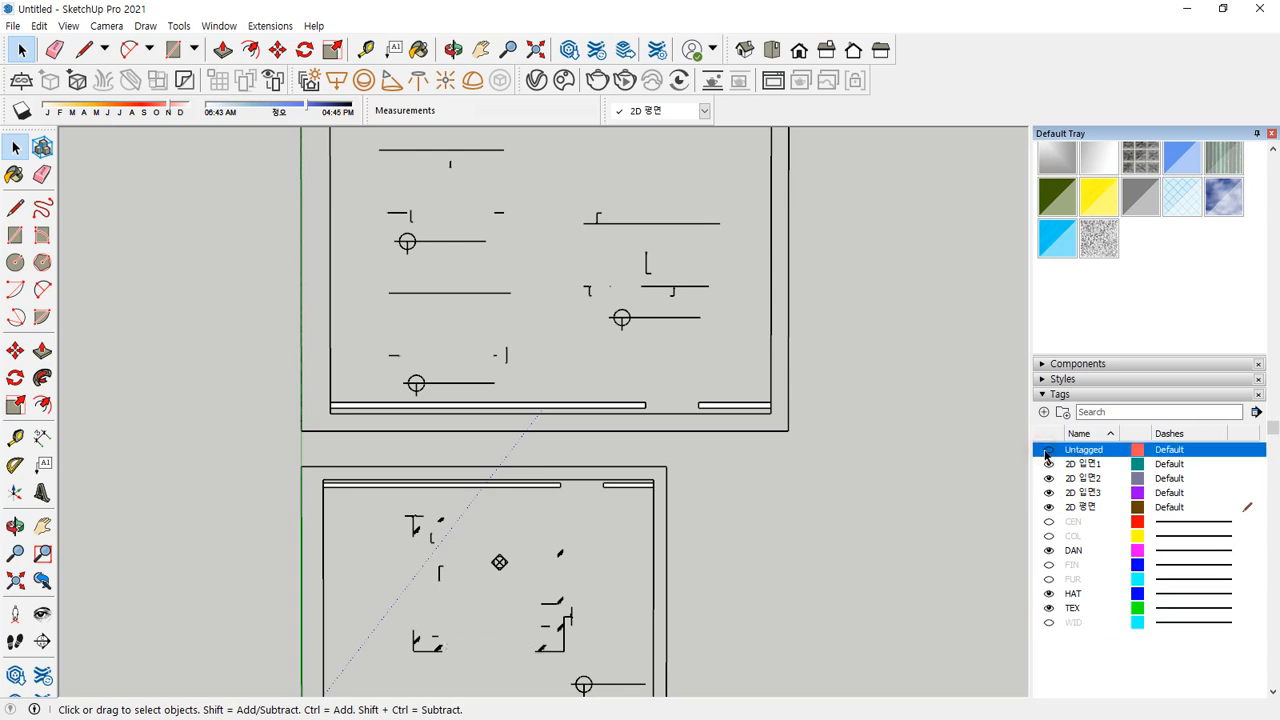
left_click(1048, 508)
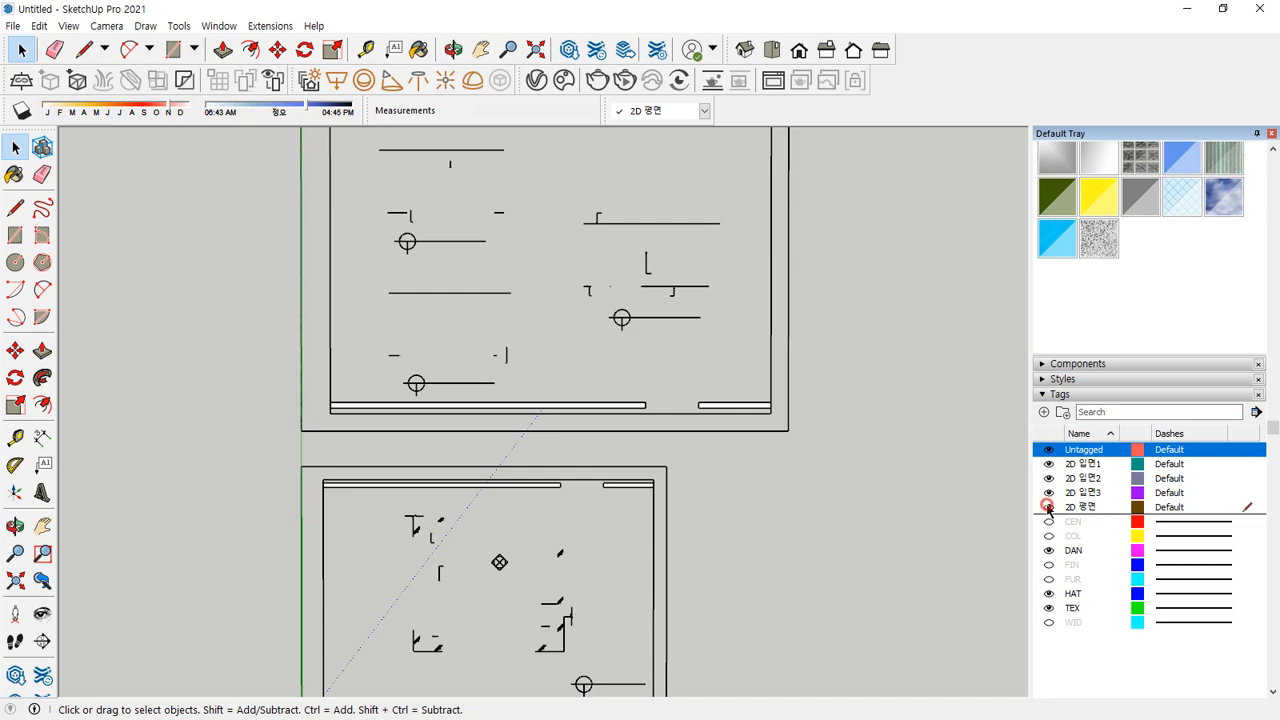
left_click(700, 414)
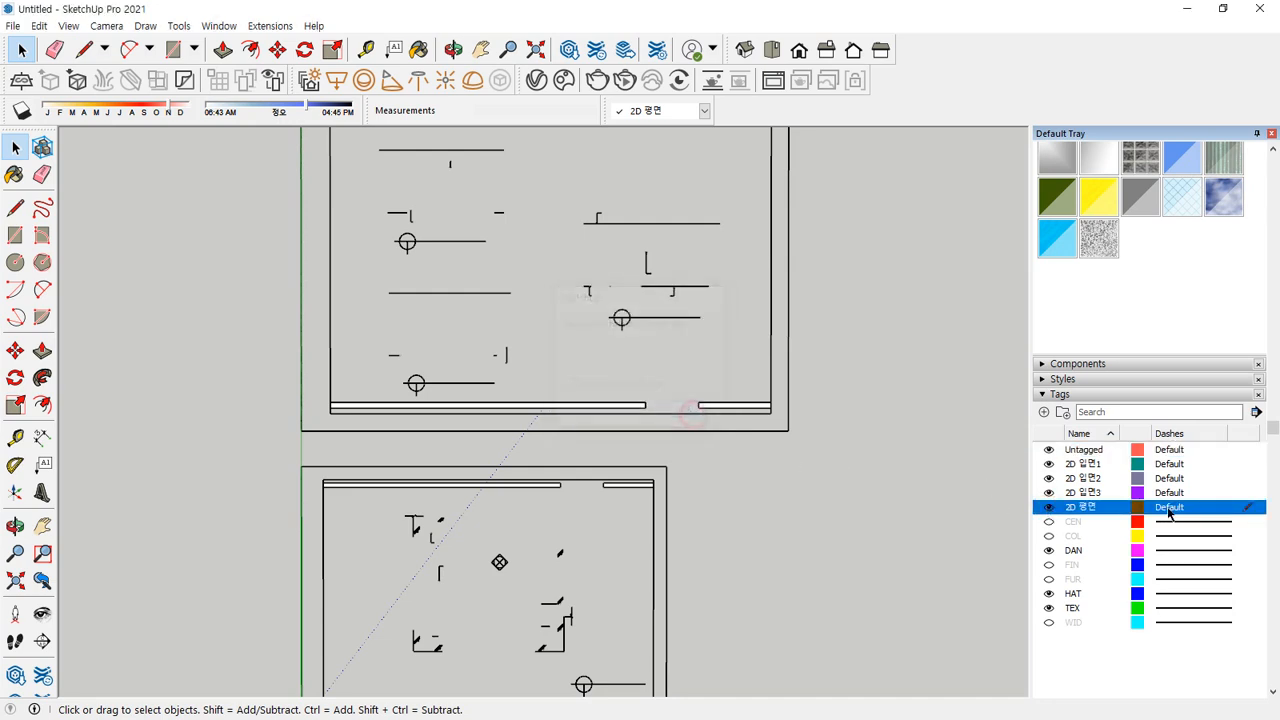
left_click(1246, 451)
left_click(1048, 508)
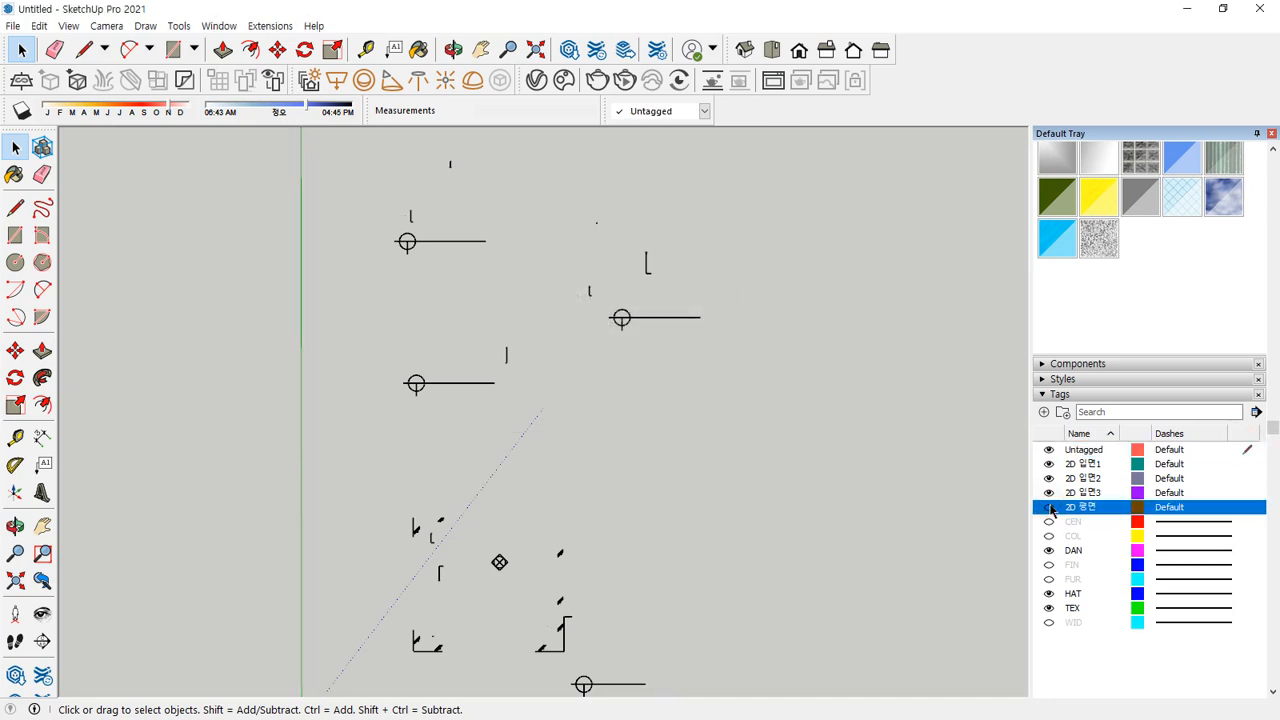
left_click(1048, 508)
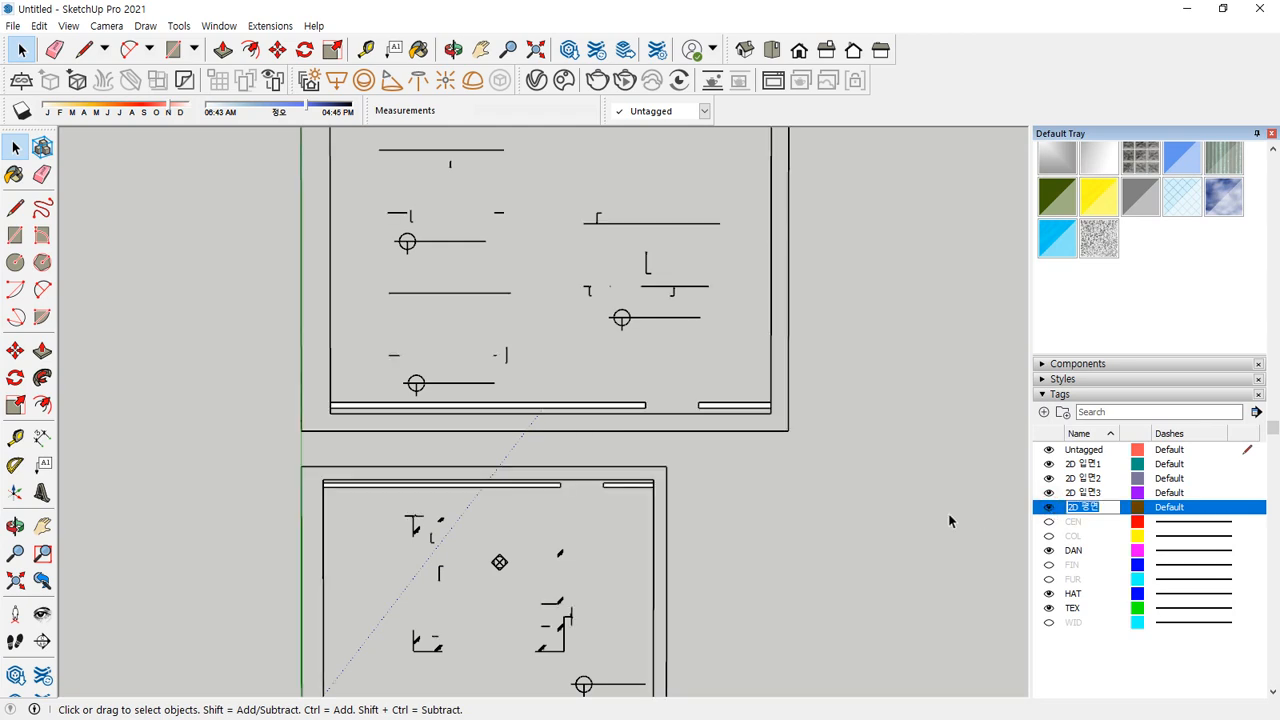
Select all the unneeded linework still visible across the plan and elevation sheets and delete it
scroll(820, 492, "down", 2)
left_click(868, 534)
middle_click_drag(785, 493, 765, 471, "shift")
key("space")
mouse_move(754, 360)
left_mouse_down()
mouse_move(328, 641)
mouse_move(257, 648)
left_mouse_up()
key("Delete")
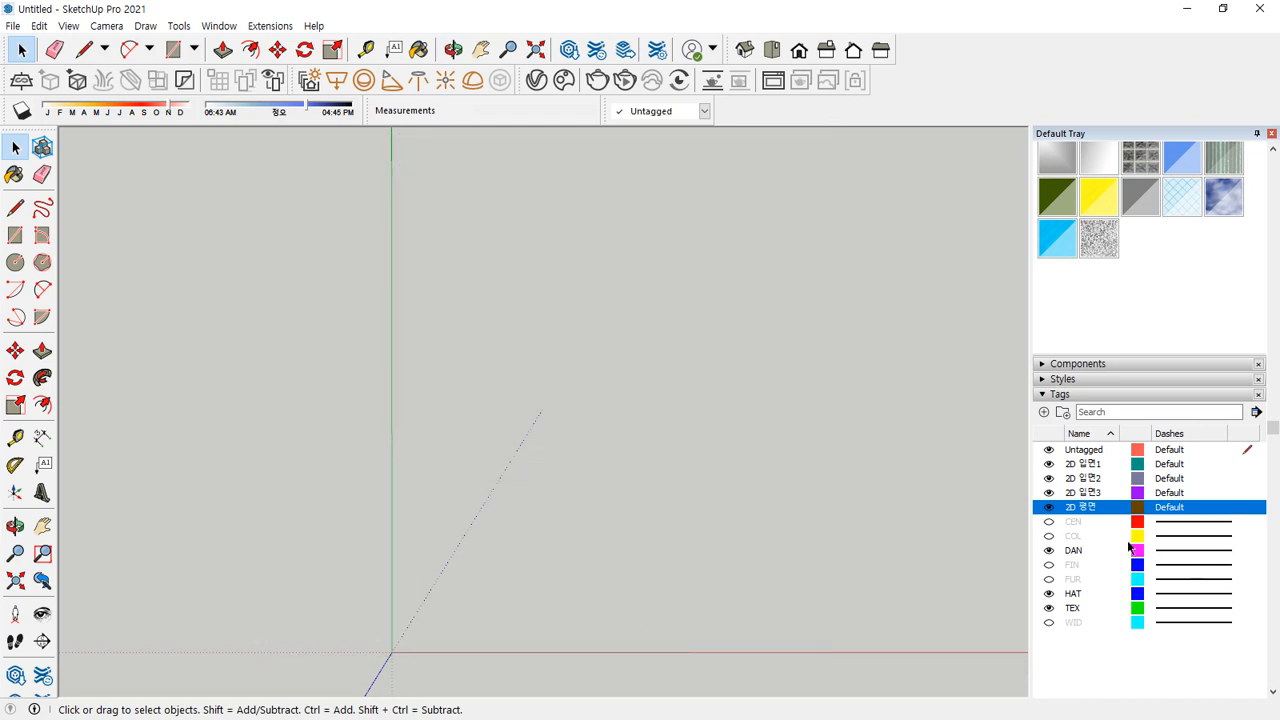
Show the hidden CEN, COL, FIN, FUR and WID tags again
left_click(1049, 521)
left_click(1049, 536)
left_click(1049, 565)
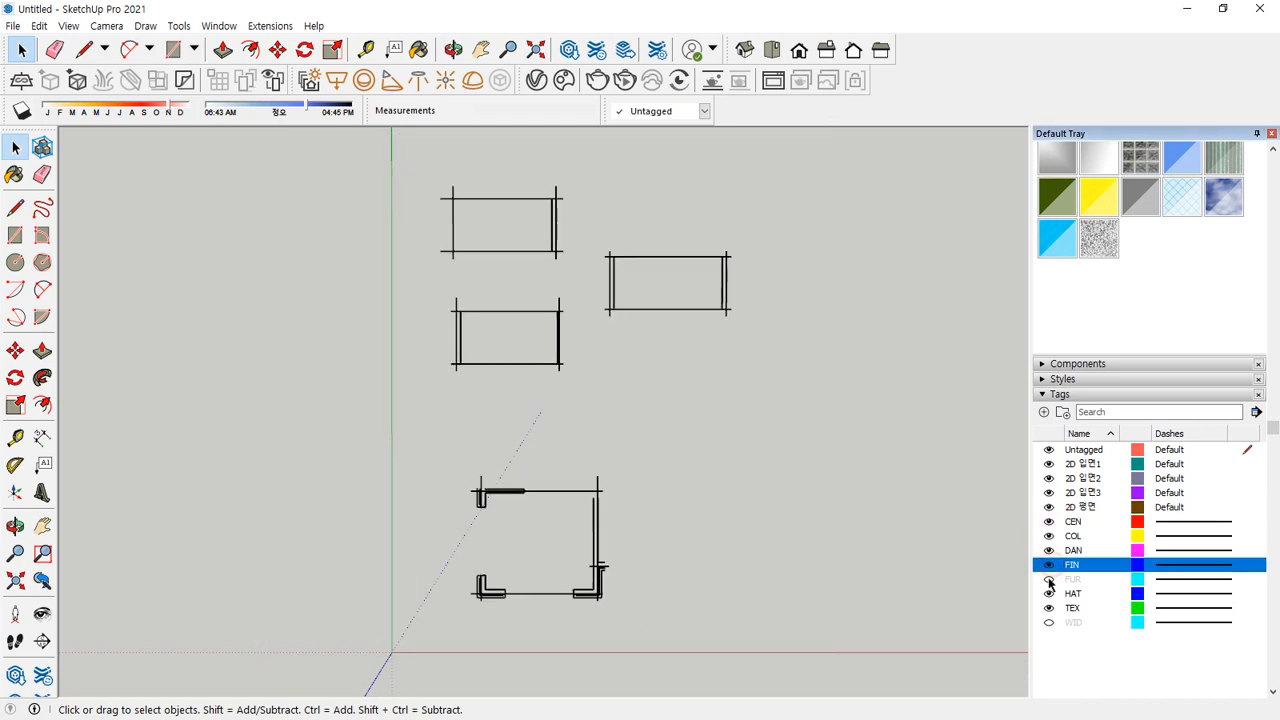
left_click(1049, 579)
left_click(1049, 622)
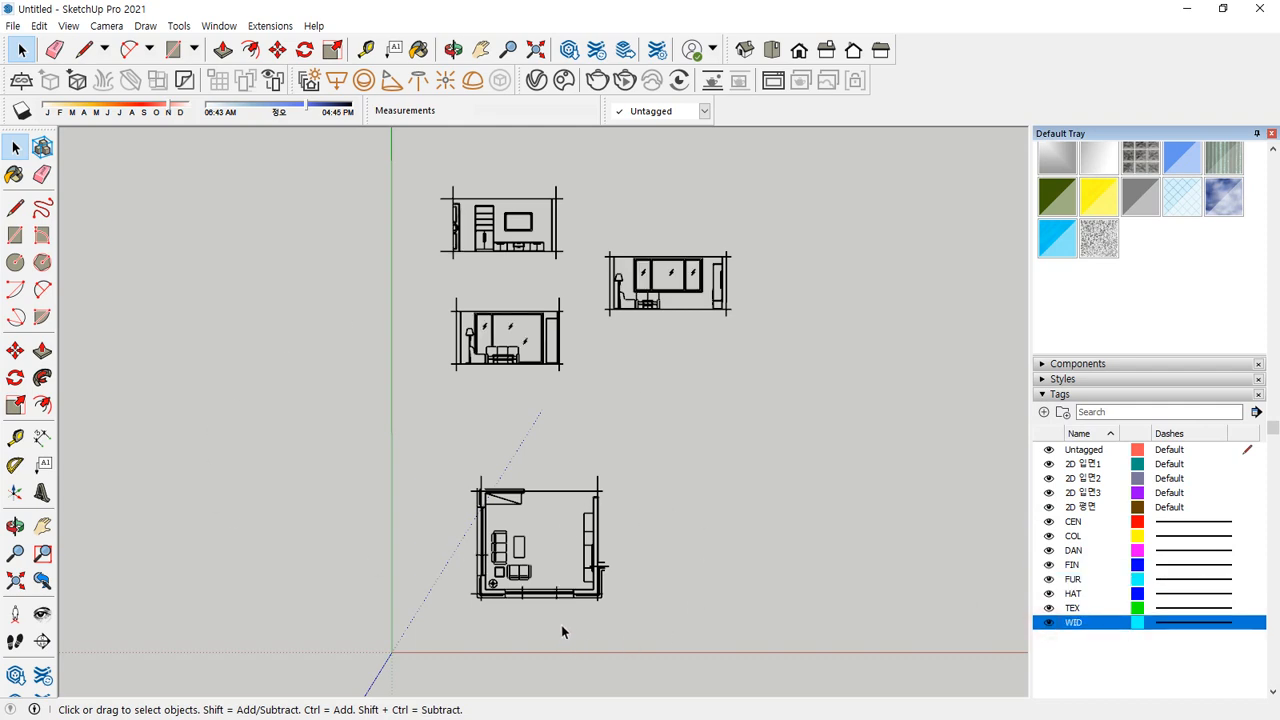
Delete the centre-line ends that extend beyond the outline of the TV wall elevation
scroll(530, 182, "up", 2)
left_click_drag(600, 178, 362, 316)
key("Delete")
key("Delete")
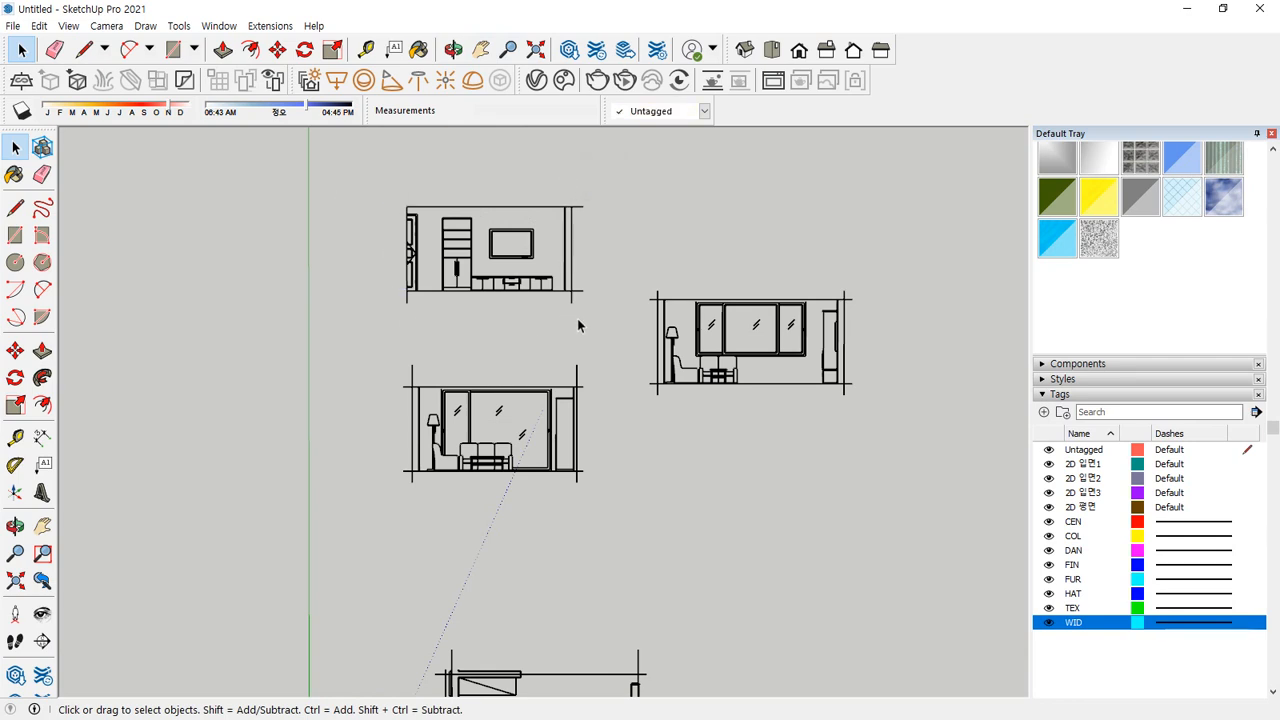
left_click_drag(582, 314, 391, 297)
key("Delete")
left_click_drag(592, 302, 582, 162)
key("Delete")
Delete the centre-line ends that extend beyond the outline of the elevation with the three-pane window
left_click_drag(907, 265, 638, 392)
key("Delete")
key("Delete")
key("Delete")
left_click_drag(649, 287, 615, 282)
key("Delete")
Delete the centre-line ends around all sides of the sofa elevation below the TV wall elevation
left_click_drag(598, 340, 324, 386)
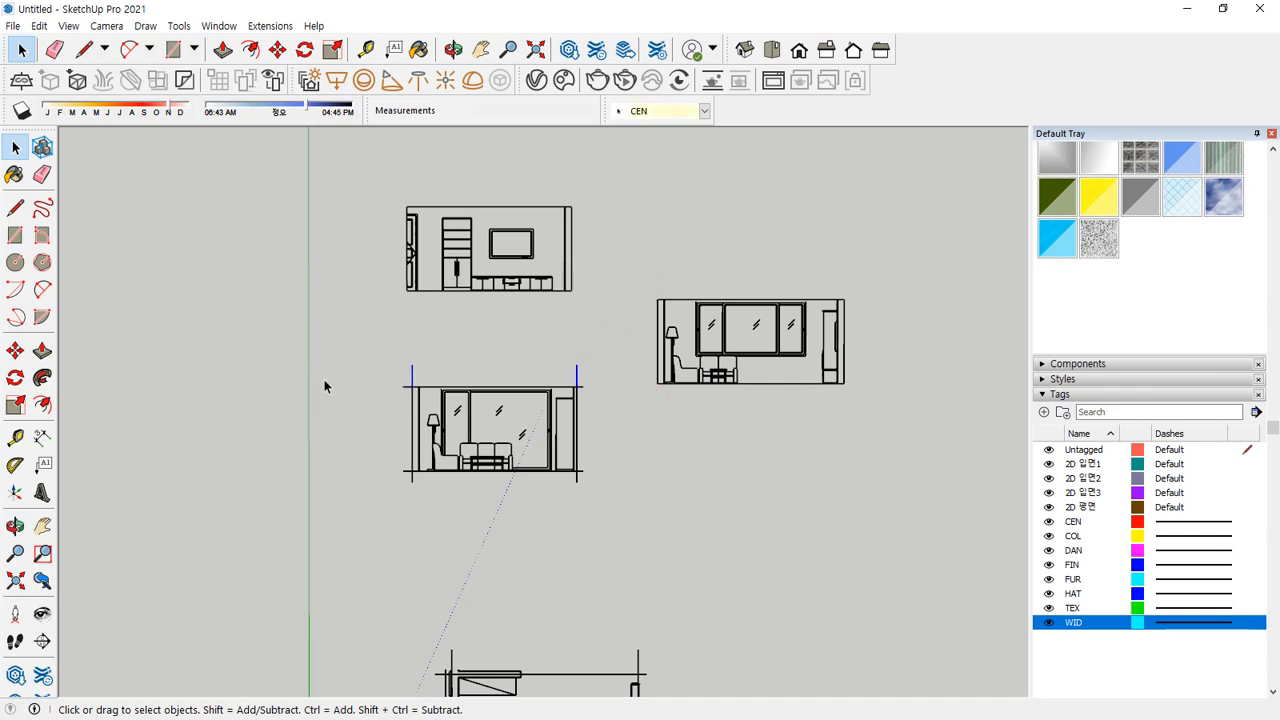
key("Delete")
left_click_drag(410, 382, 383, 500)
key("Delete")
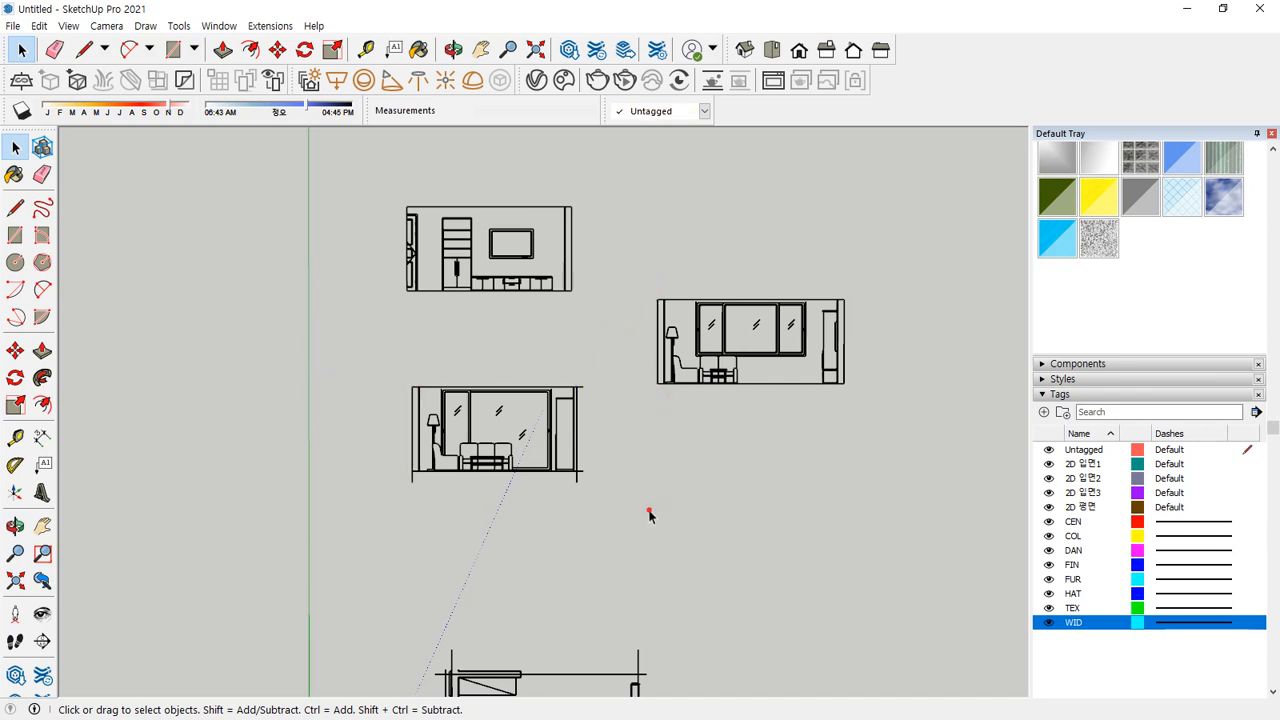
left_click_drag(648, 512, 391, 486)
key("Delete")
left_click_drag(612, 490, 585, 373)
key("Delete")
Delete the centre lines along the upper side and upper-left corner of the floor plan
mouse_move(613, 527)
middle_mouse_down("shift")
mouse_move(577, 494)
mouse_move(578, 200)
middle_mouse_up("shift")
left_click_drag(634, 320, 546, 323)
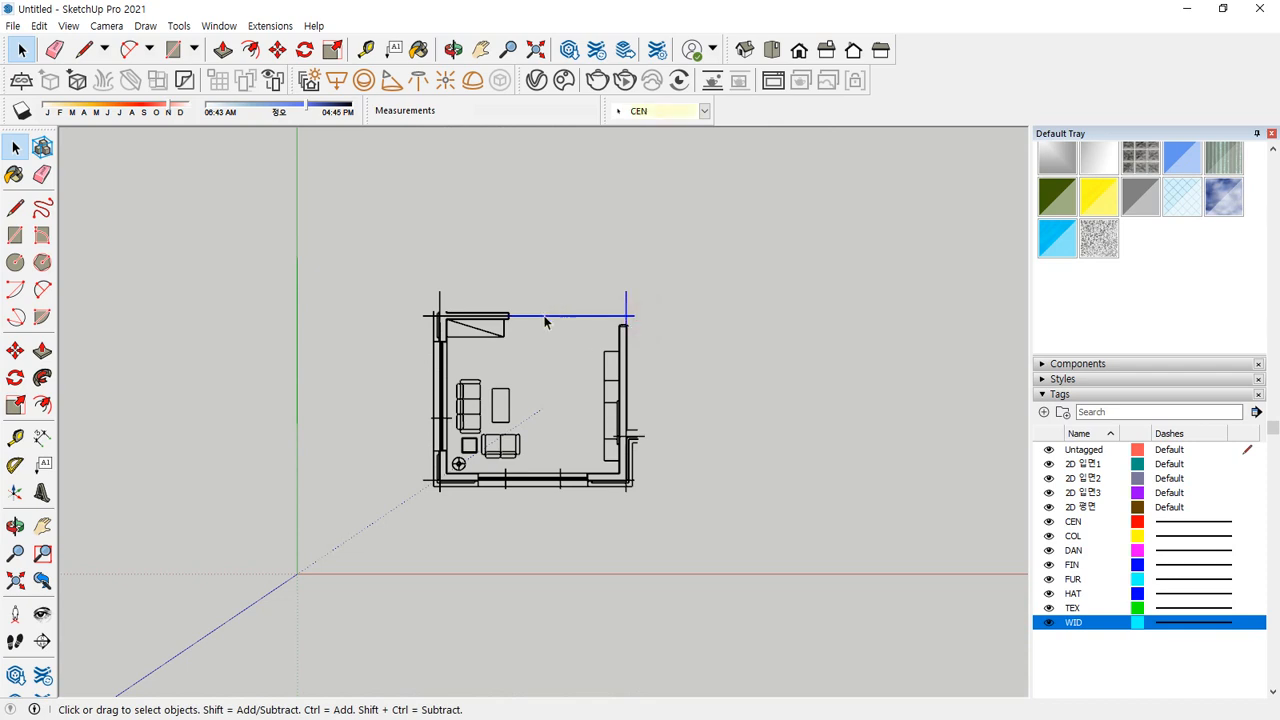
key("Delete")
left_click_drag(445, 296, 411, 292)
scroll(420, 323, "up", 4)
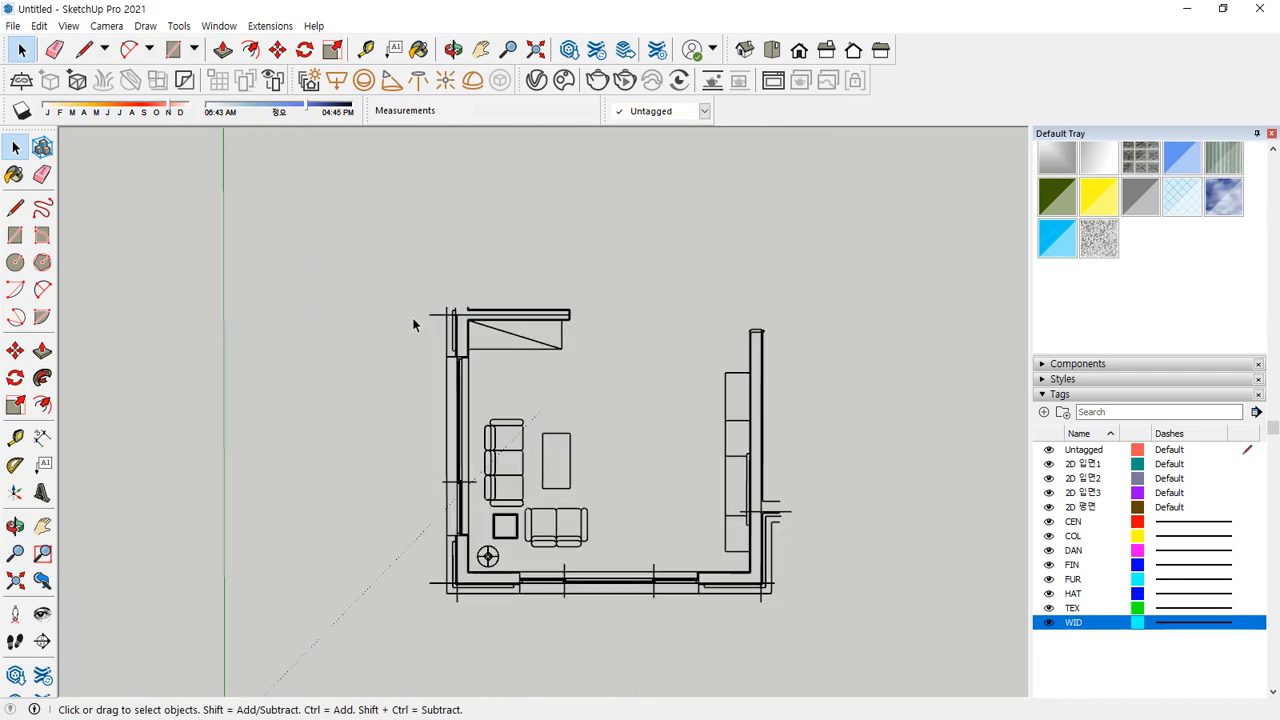
key("Delete")
Delete the centre-line ends projecting from the two lower corners of the floor plan
middle_click_drag(443, 544, 362, 290, "shift")
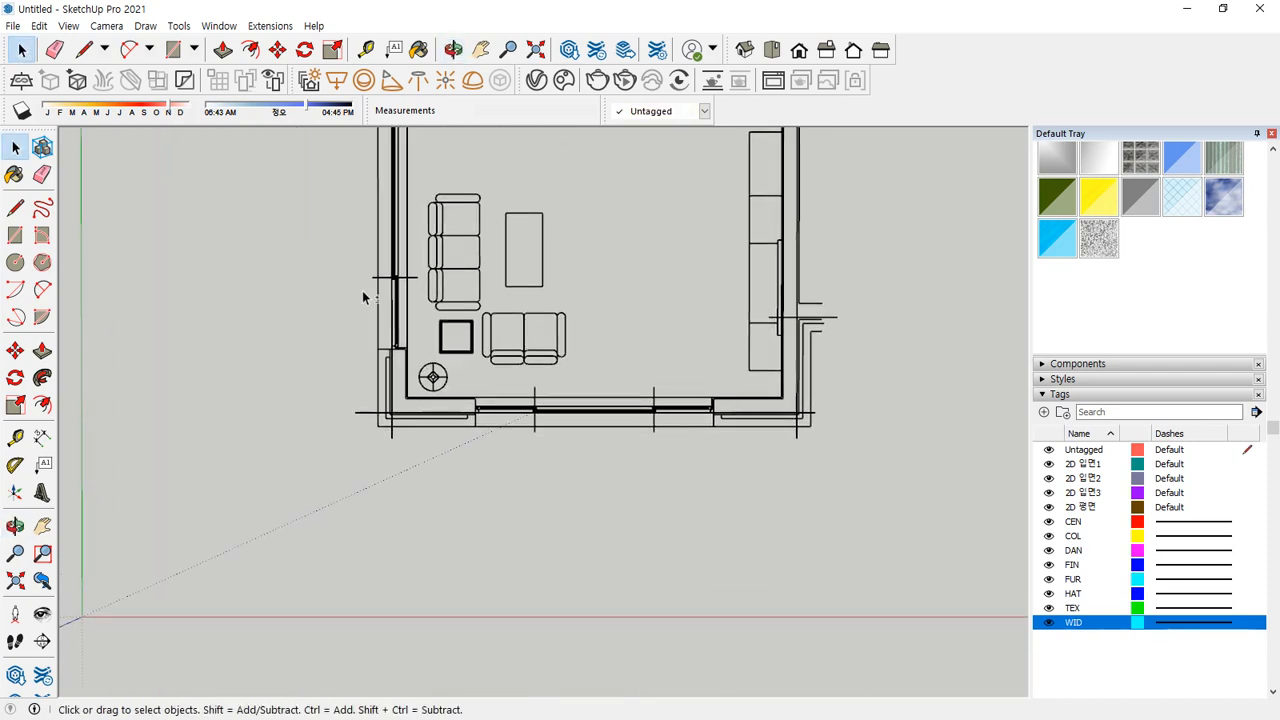
left_click_drag(369, 399, 376, 436)
key("Delete")
left_click_drag(831, 452, 818, 395)
key("Delete")
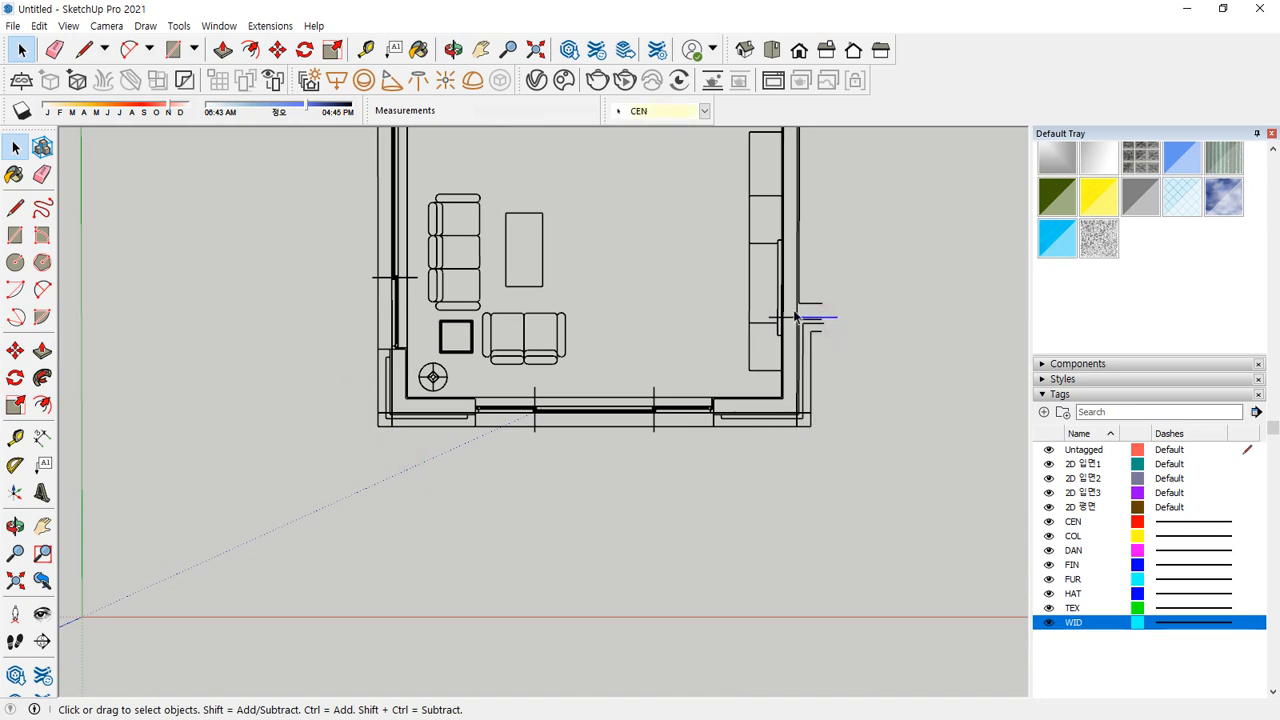
Delete the remaining centre-line pieces crossing the floor plan's right wall beside the TV unit
scroll(808, 318, "up", 1)
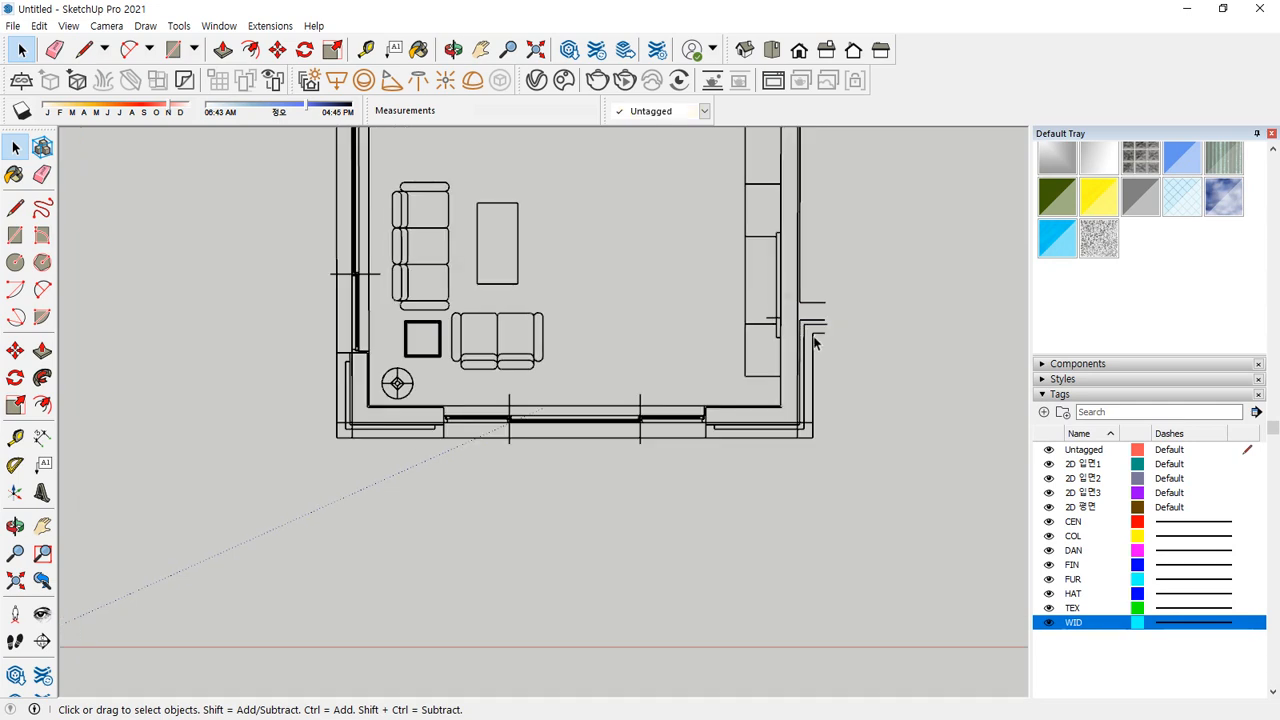
scroll(796, 333, "up", 3)
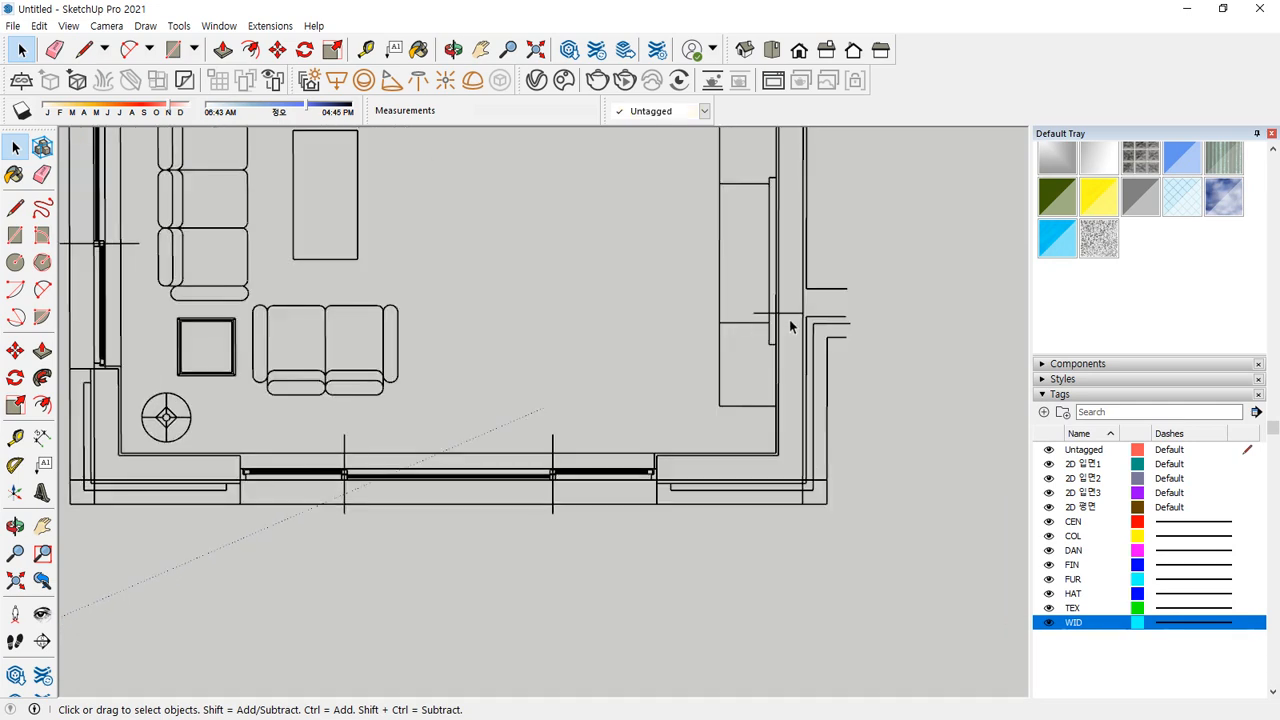
left_click(782, 316)
key("Delete")
left_click_drag(740, 303, 795, 322)
key("Delete")
left_click(937, 331)
scroll(926, 331, "down", 2)
scroll(926, 331, "down", 3)
middle_click_drag(926, 331, 704, 465)
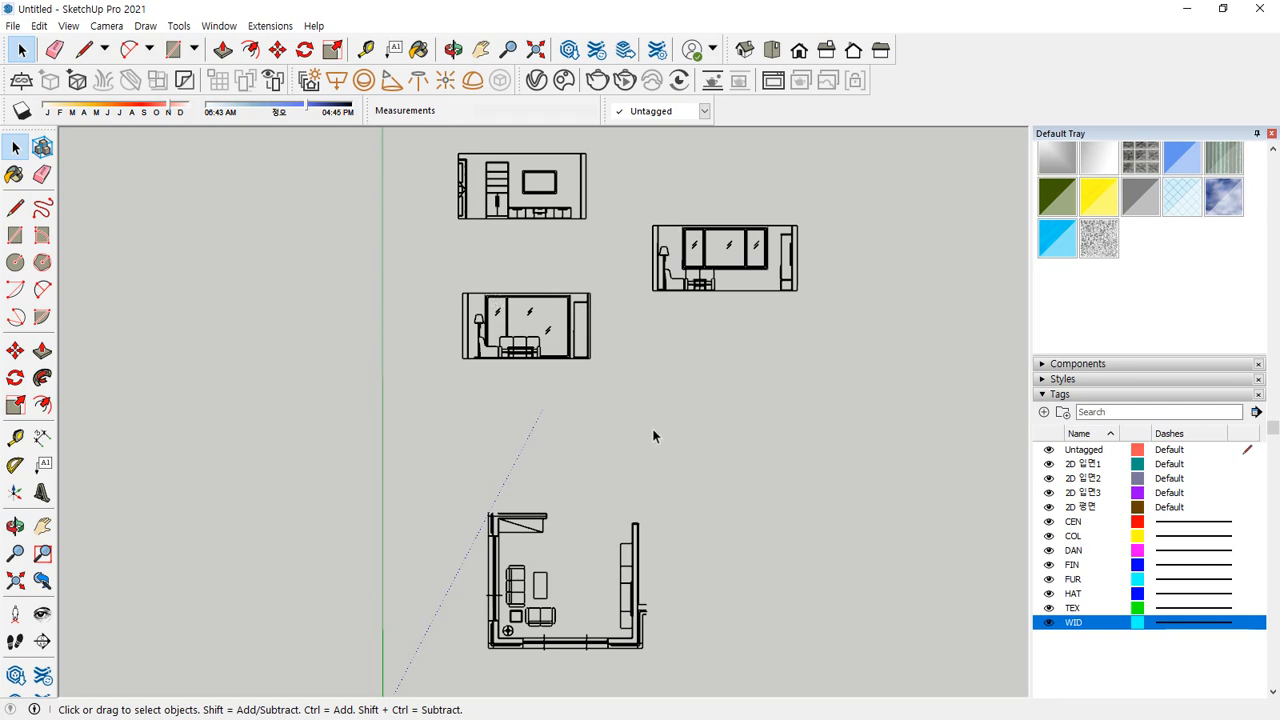
Select all edges of the floor plan and assign them to the 2D 평면 tag
mouse_move(403, 447)
left_mouse_down()
mouse_move(694, 677)
mouse_move(646, 656)
left_mouse_up()
mouse_move(568, 673)
left_mouse_down()
mouse_move(457, 620)
mouse_move(730, 625)
mouse_move(617, 668)
left_mouse_up()
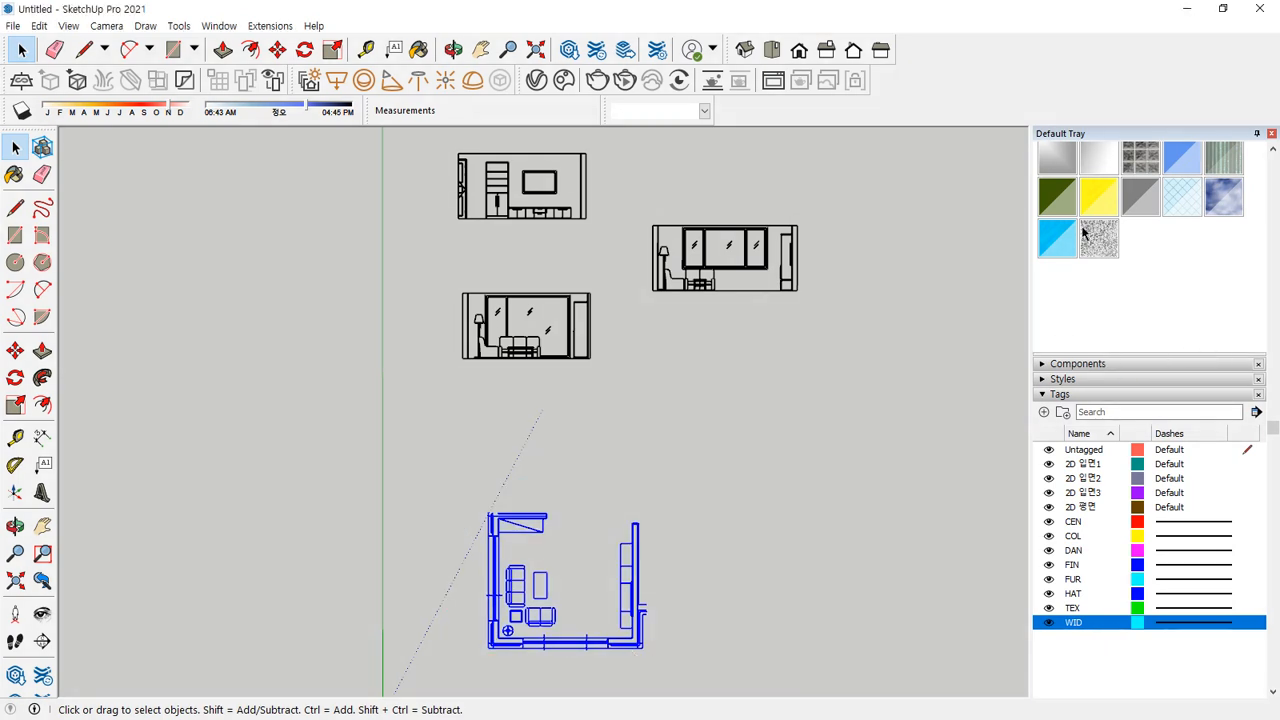
scroll(1086, 235, "up", 2)
scroll(1057, 158, "up", 2)
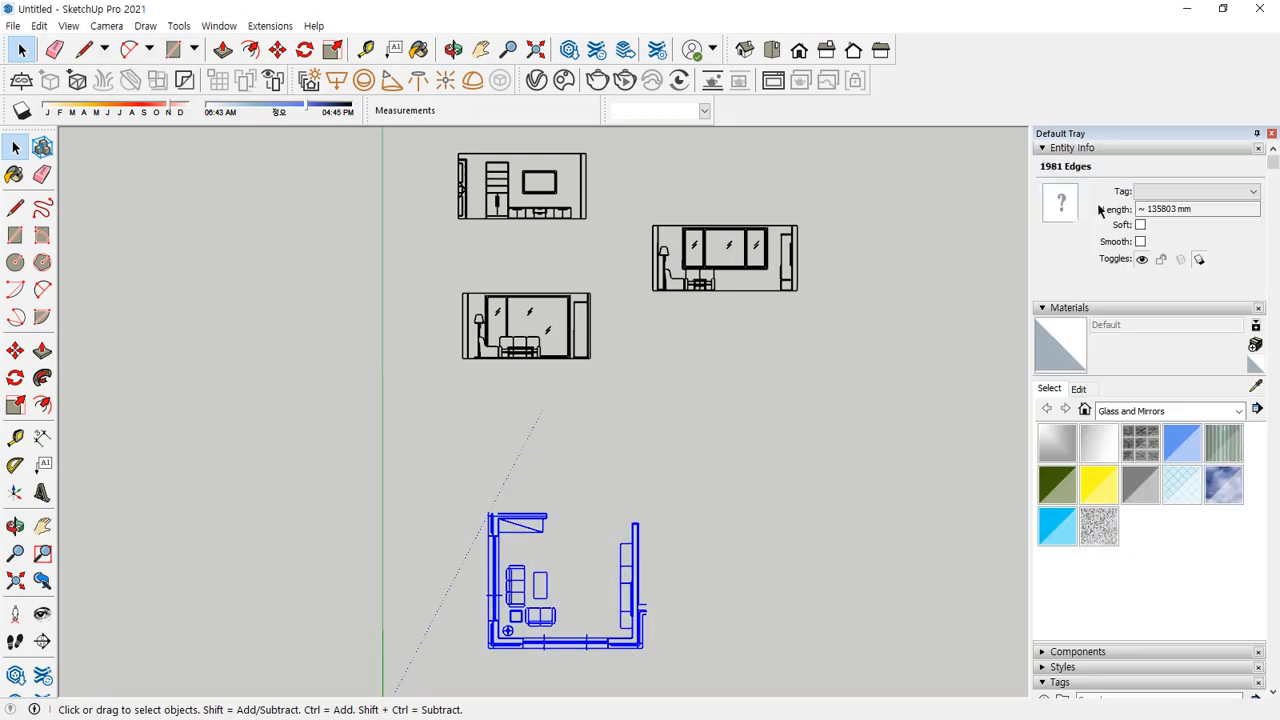
left_click(1041, 307)
mouse_move(576, 674)
left_mouse_down()
mouse_move(490, 672)
mouse_move(709, 606)
left_mouse_up()
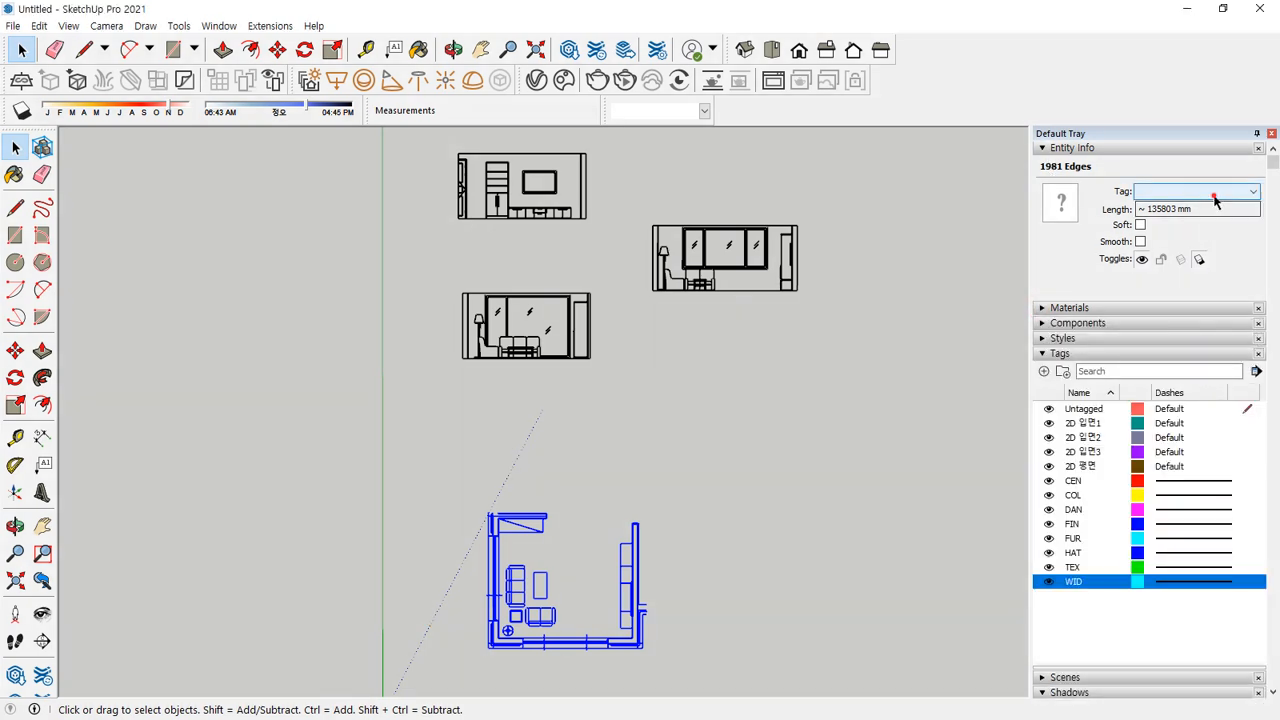
left_click(1215, 196)
left_click(1191, 248)
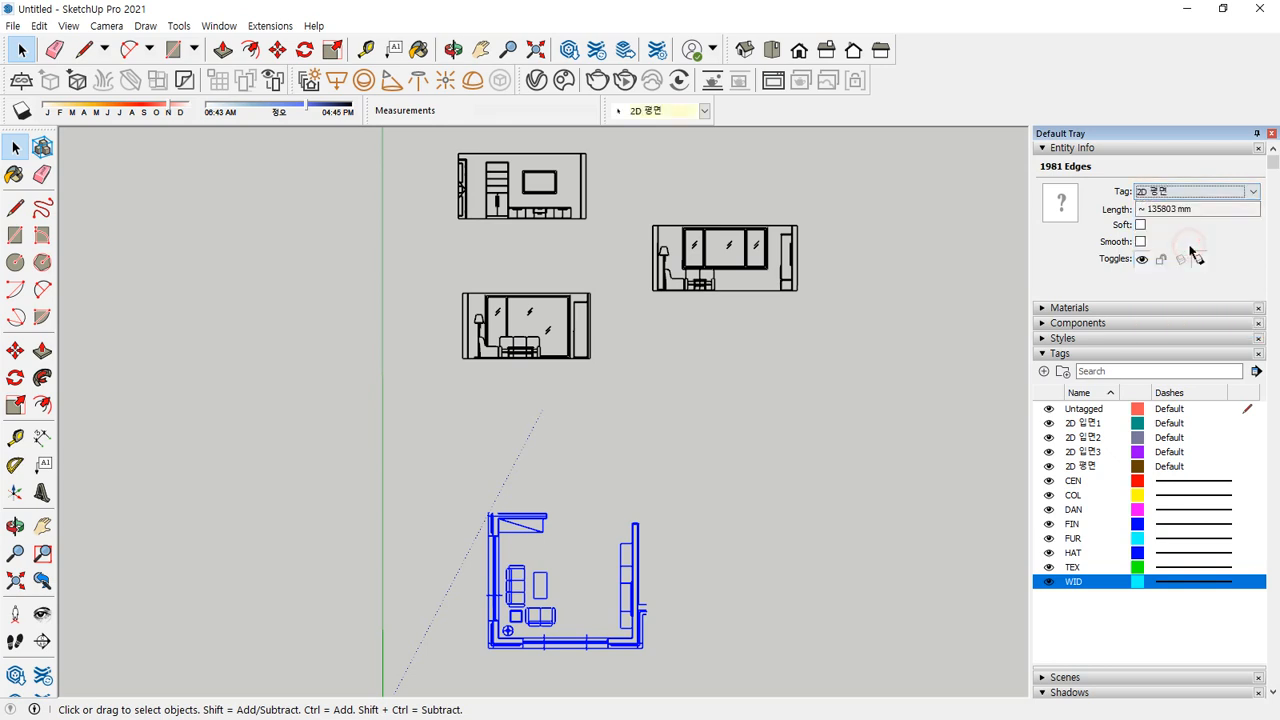
Make the selected floor plan edges a group and assign the group to the 2D 평면 tag
right_click(531, 533)
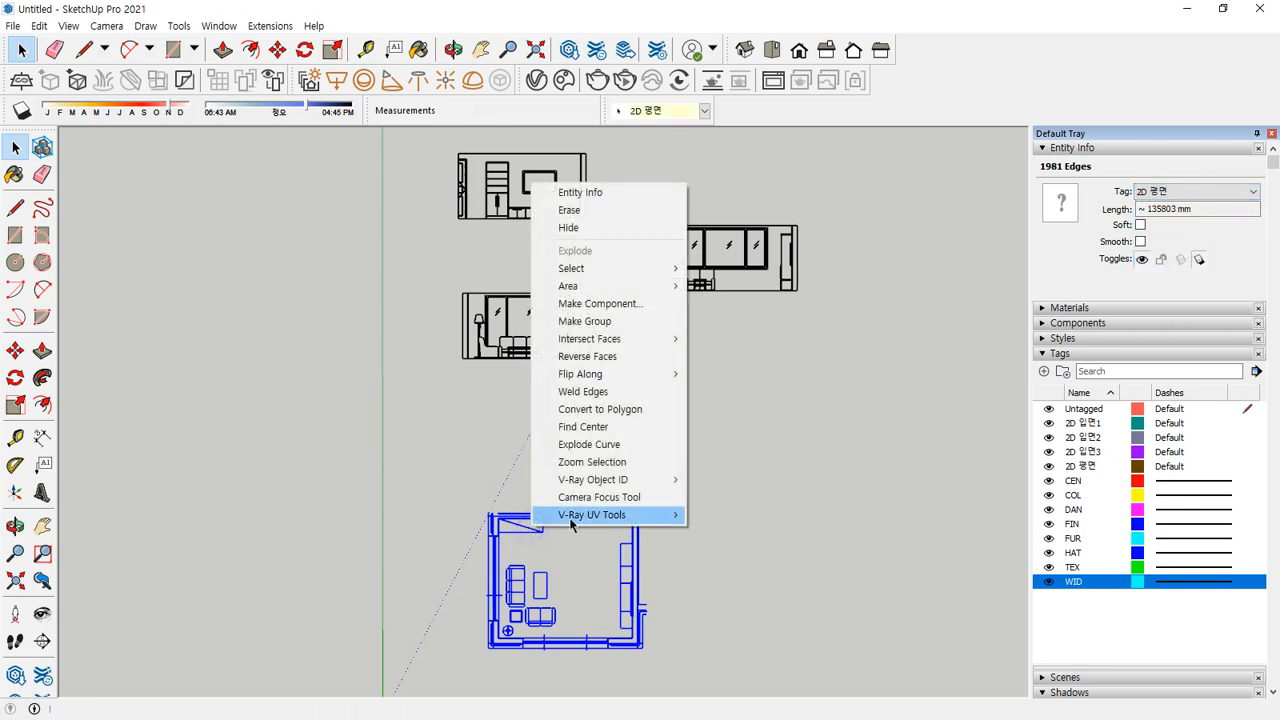
left_click(622, 324)
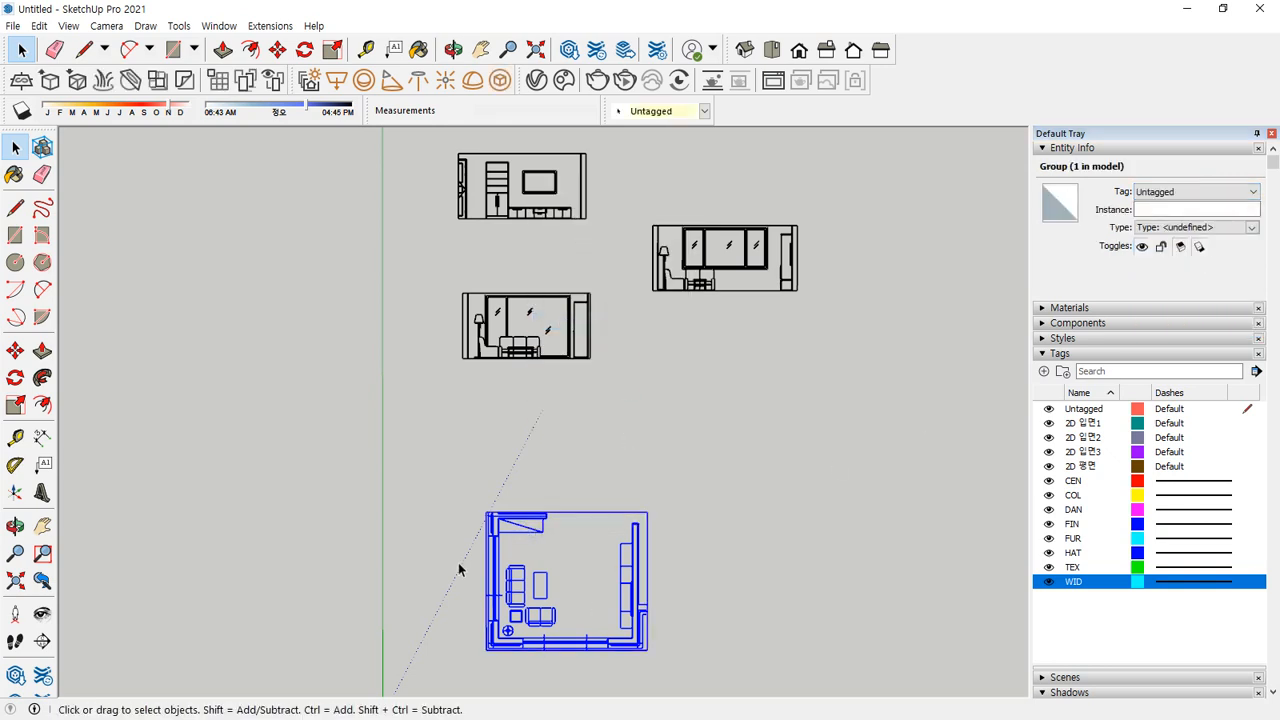
left_click(1246, 196)
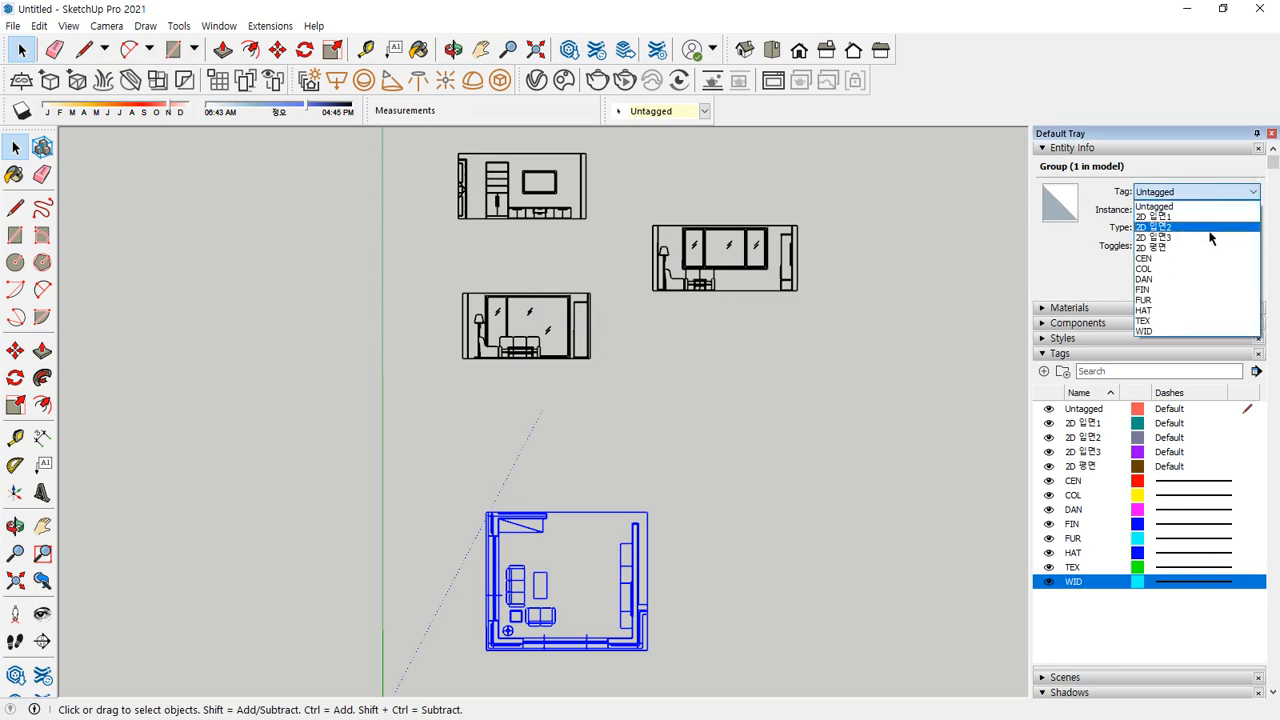
left_click(1182, 247)
left_click(720, 349)
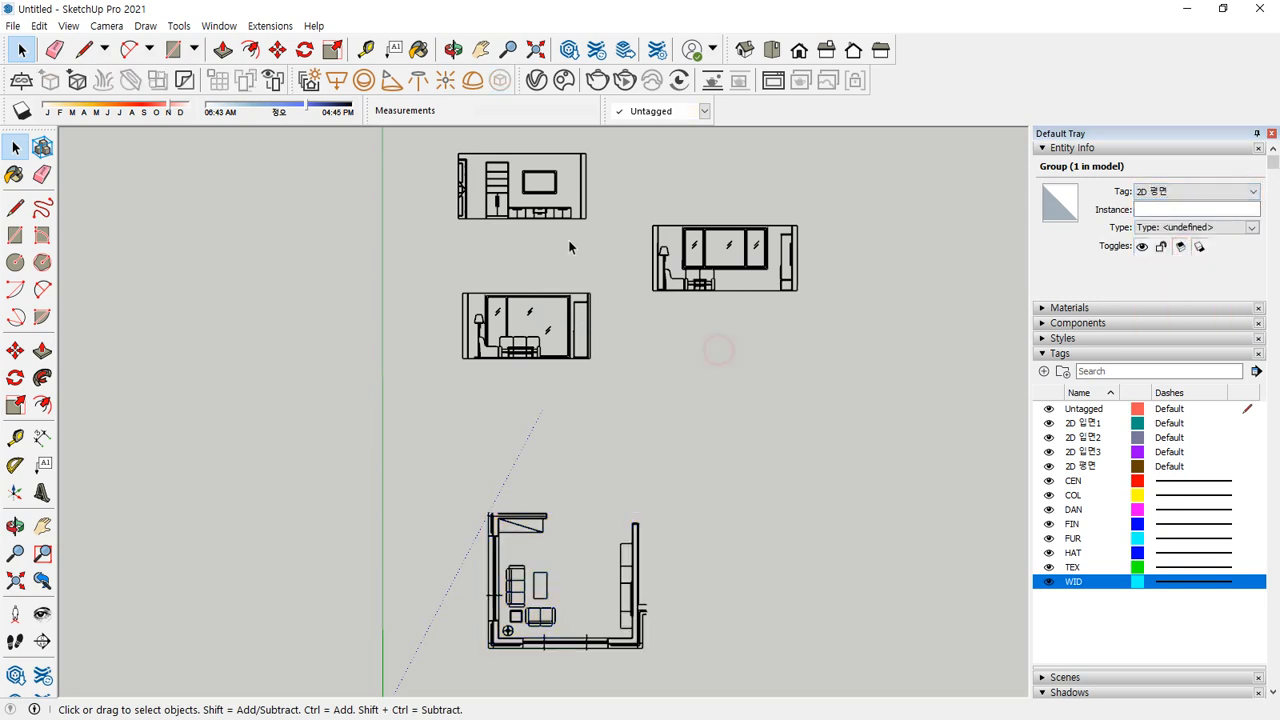
key("ctrl+alt+d")
mouse_move(565, 237)
left_mouse_down()
mouse_move(498, 149)
mouse_move(559, 228)
left_mouse_up()
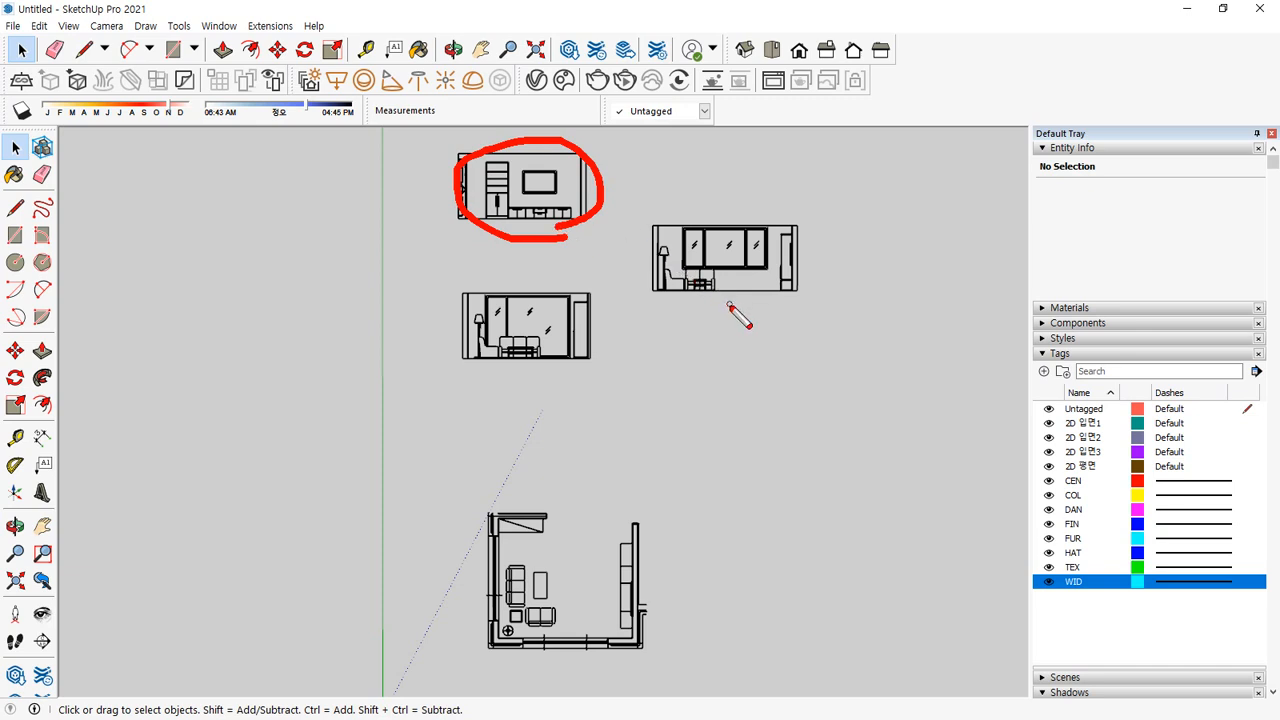
mouse_move(730, 310)
left_mouse_down()
mouse_move(776, 250)
mouse_move(730, 318)
left_mouse_up()
mouse_move(528, 366)
left_mouse_down()
mouse_move(564, 279)
mouse_move(532, 348)
left_mouse_up()
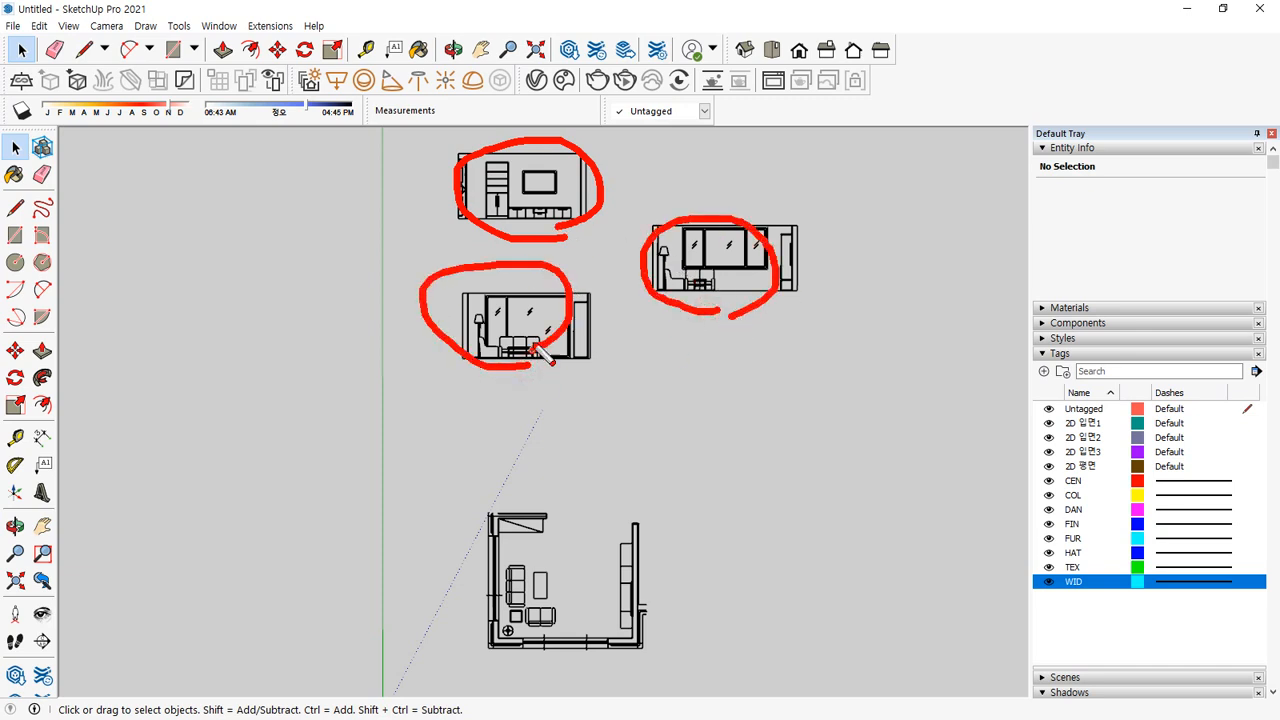
key("Escape")
Assign the TV wall elevation's edges to the 2D 입면1 tag, make them a group, and assign the group to the same tag
left_click_drag(611, 234, 477, 154)
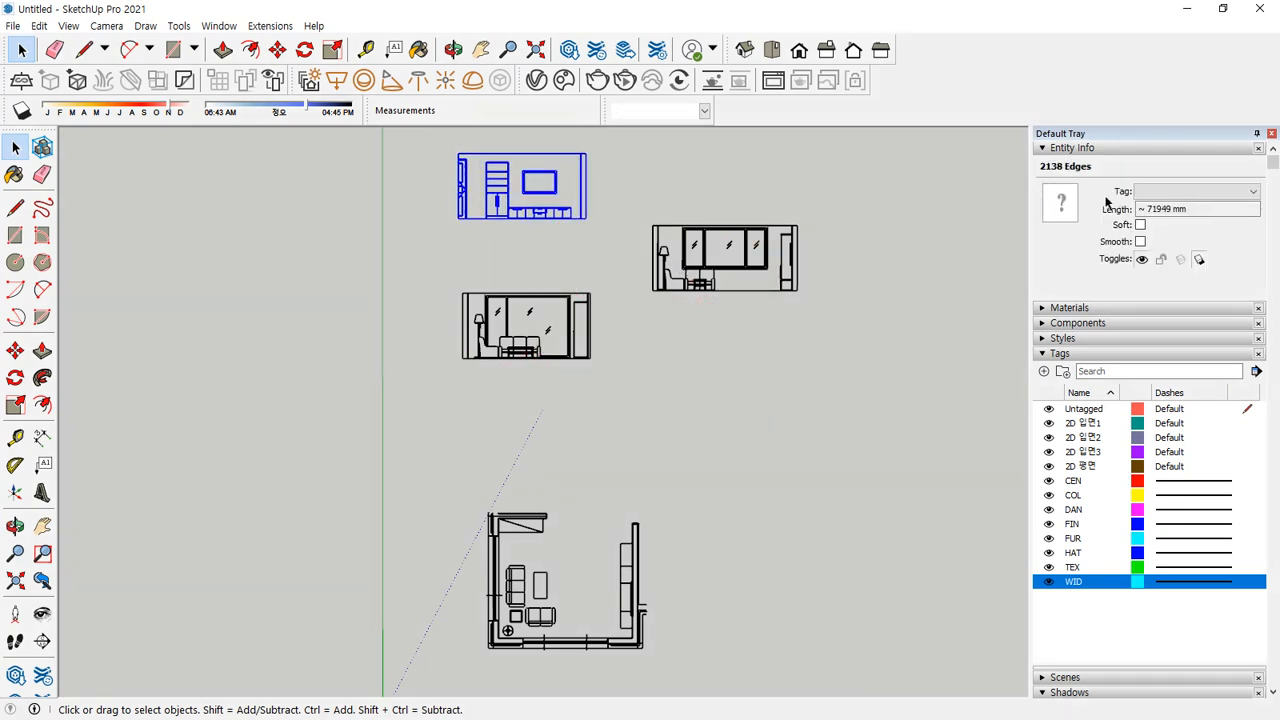
left_click(1253, 191)
left_click(1168, 218)
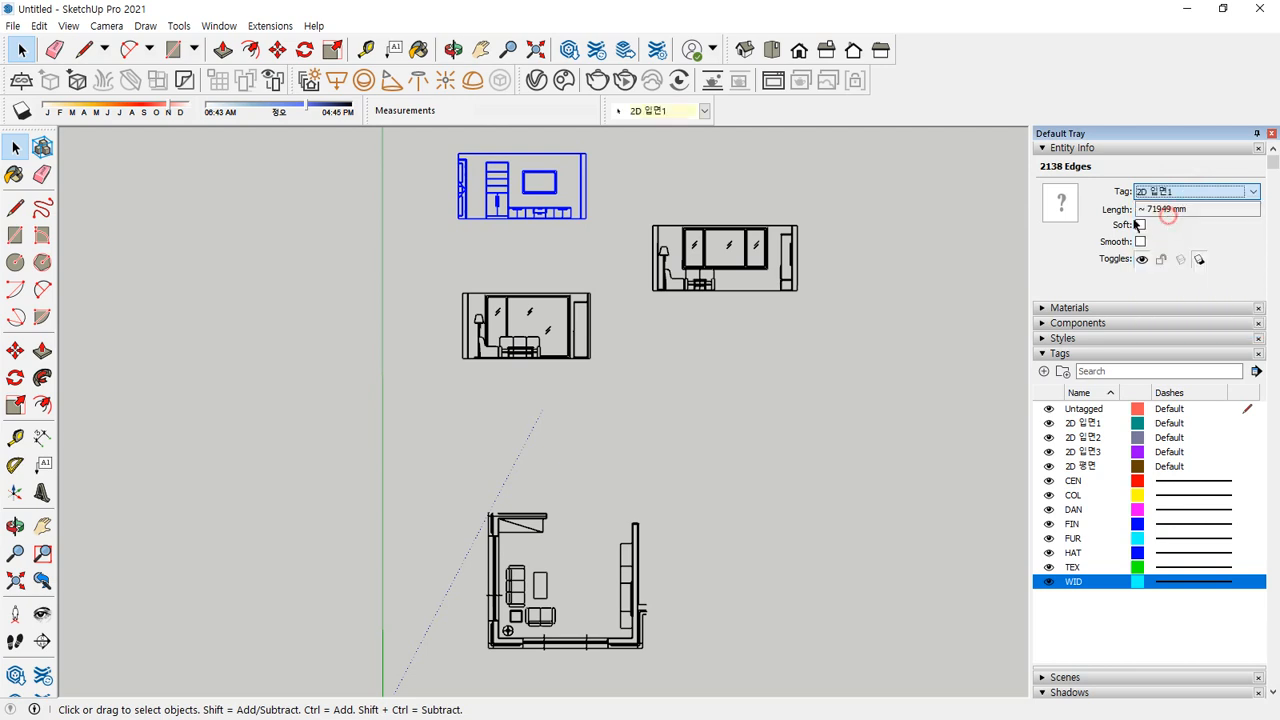
right_click(550, 192)
left_click(590, 330)
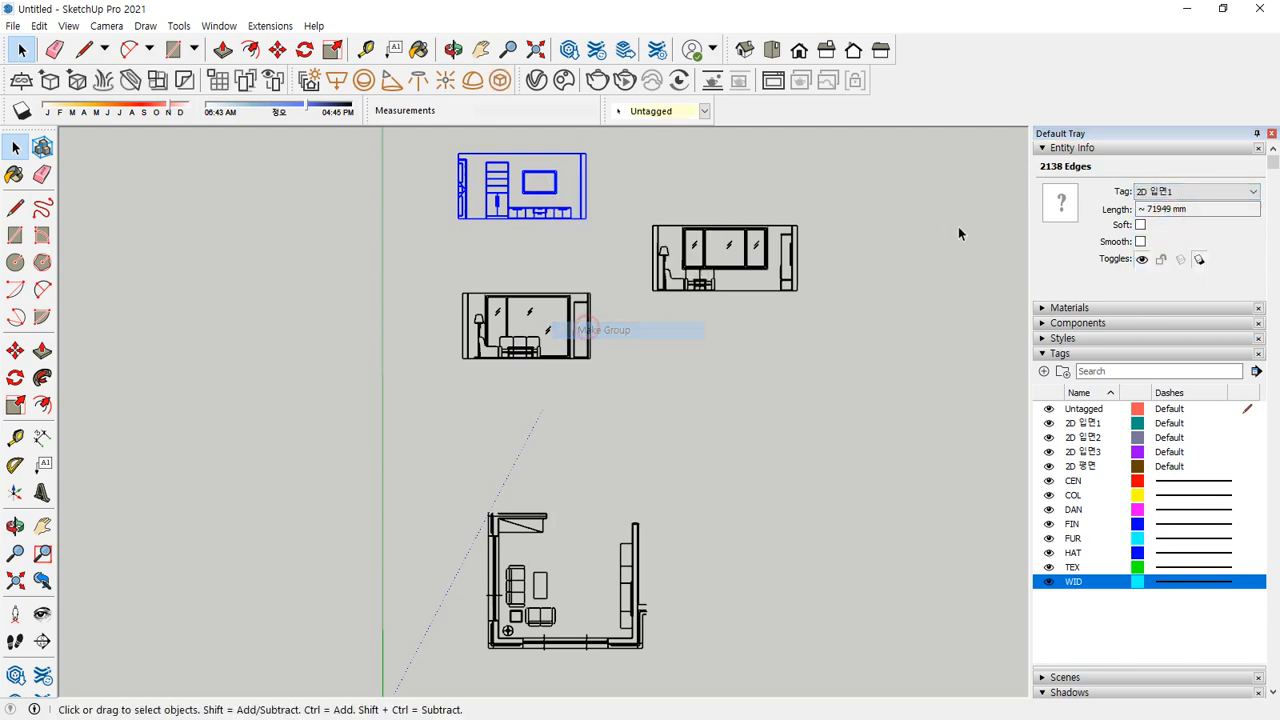
left_click(1252, 191)
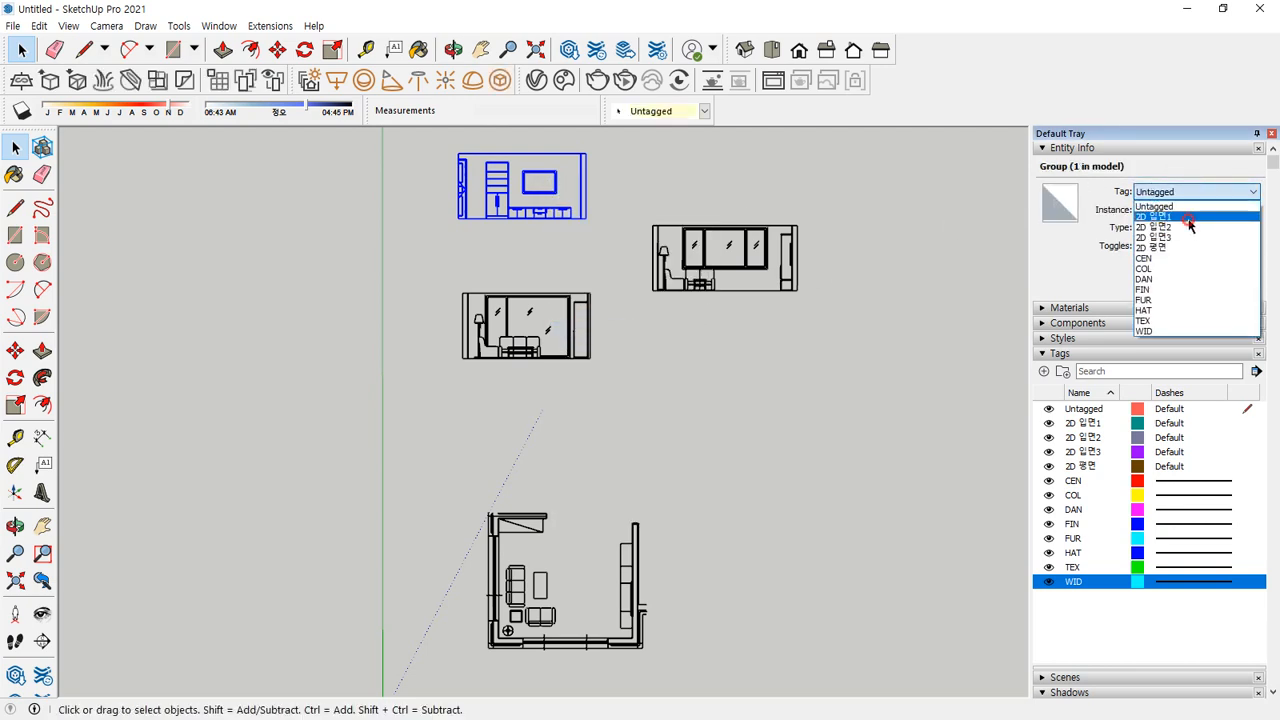
left_click(1170, 217)
Assign the three-pane window elevation's edges to the 2D 입면2 tag, group them, and give the group the same tag
left_click(720, 300)
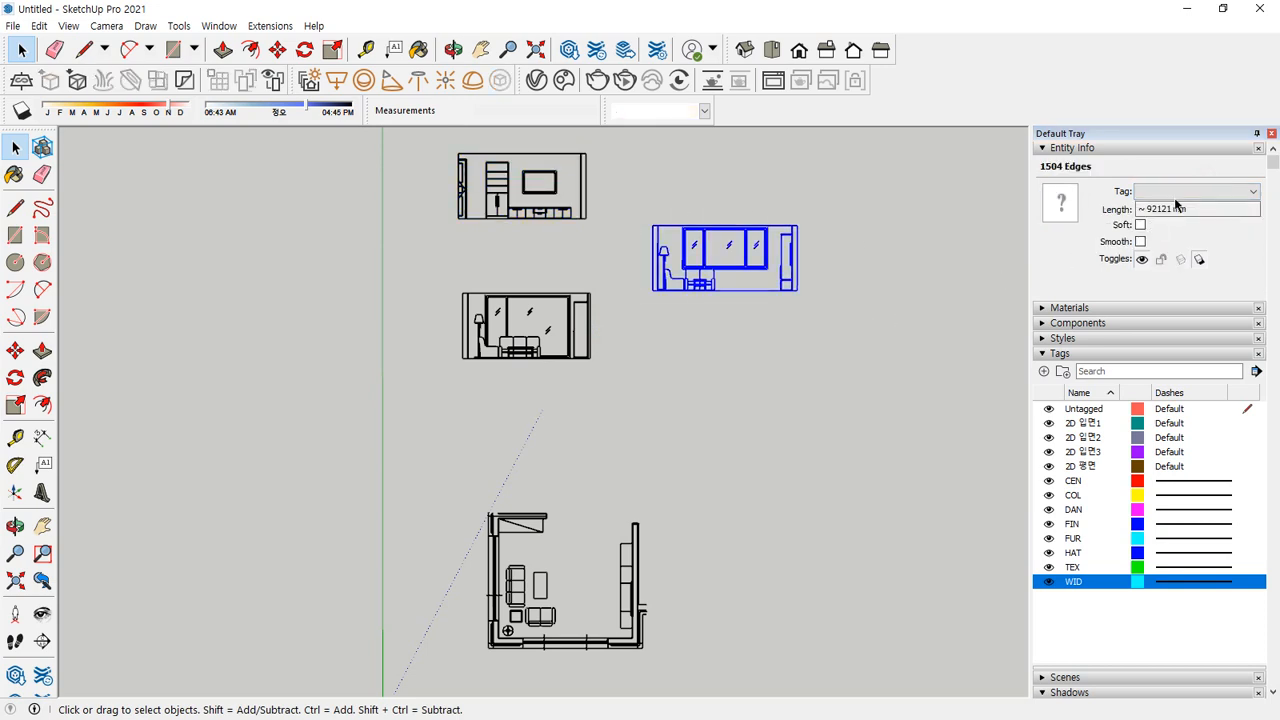
left_click(1252, 191)
left_click(1170, 227)
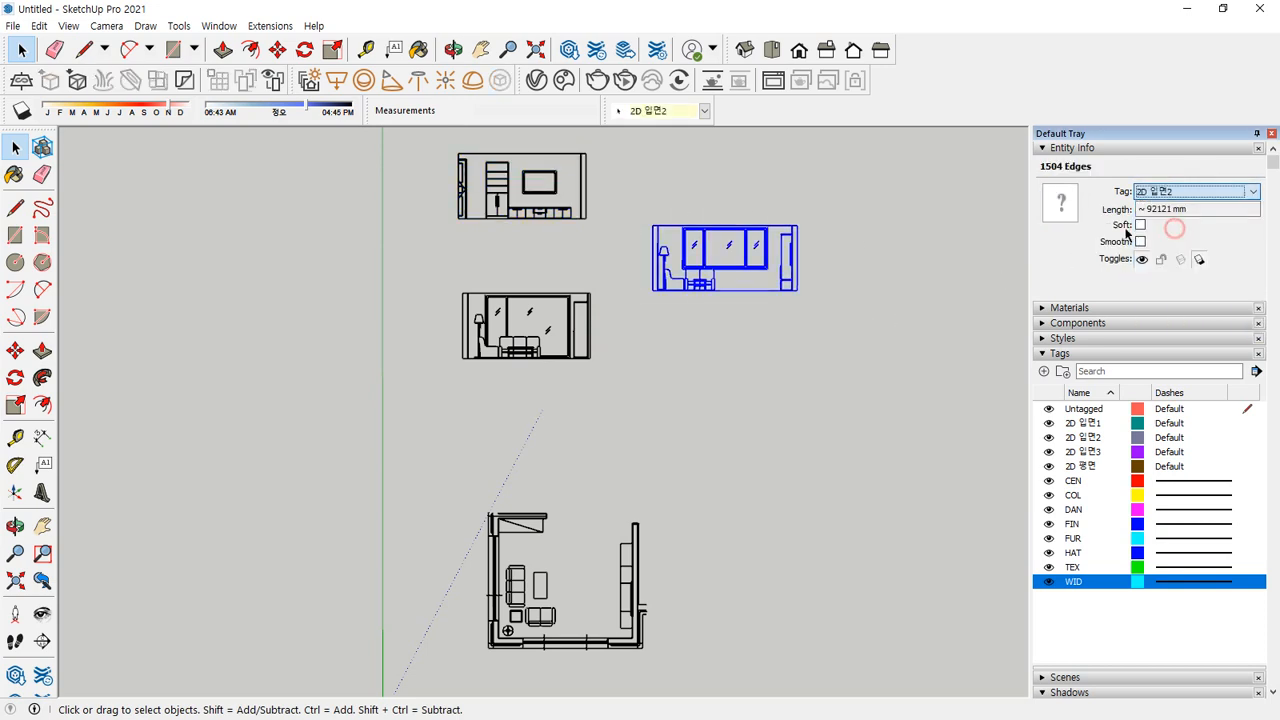
right_click(748, 238)
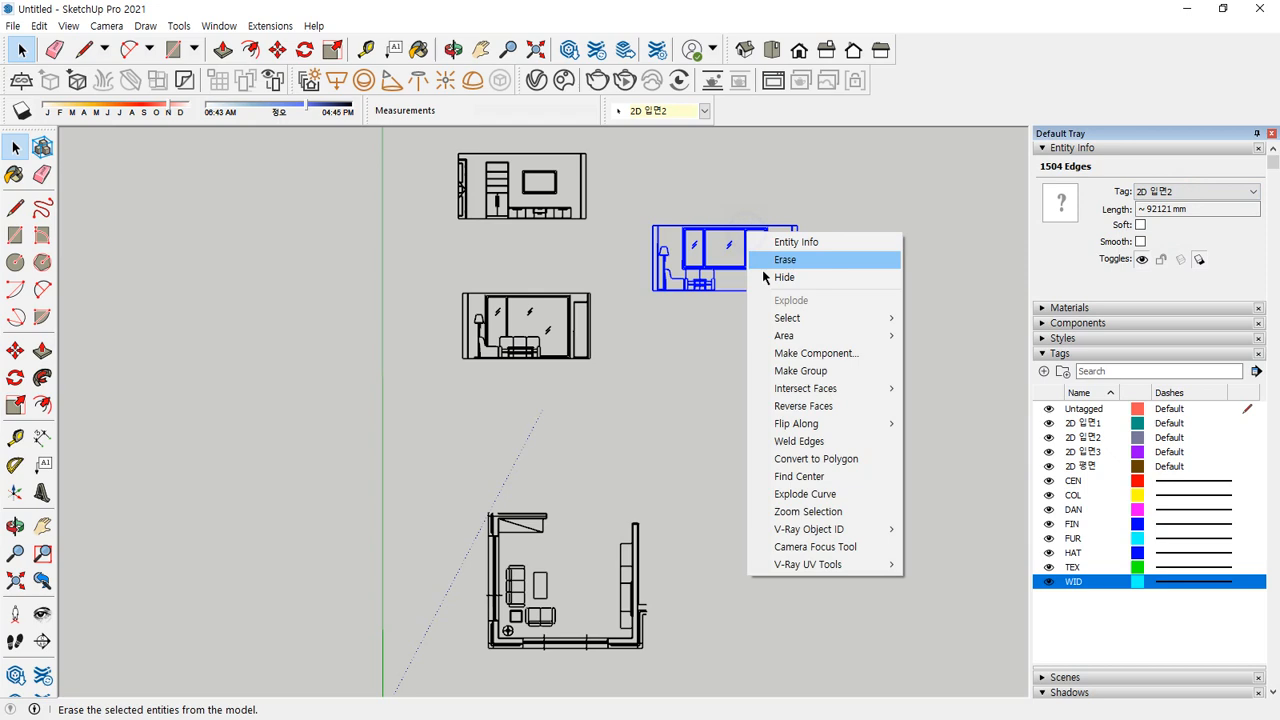
left_click(790, 370)
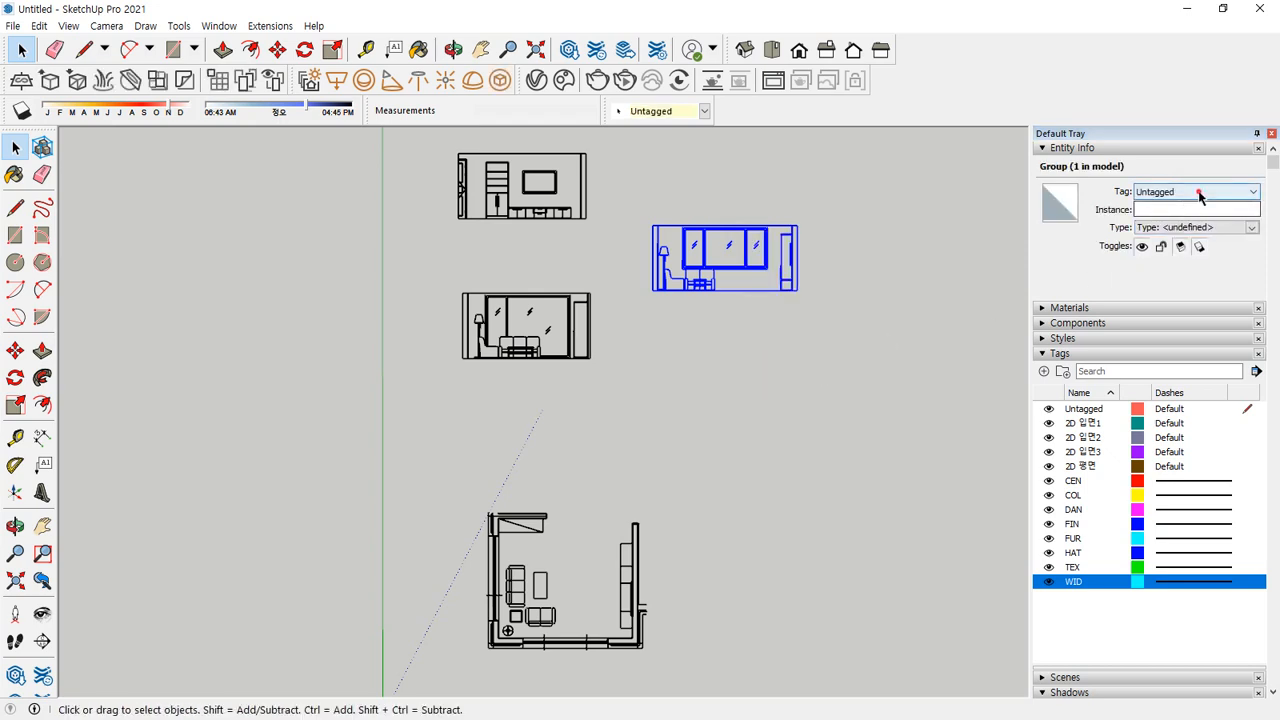
left_click(1252, 191)
left_click(1178, 228)
Assign the edges of the window elevation with the three-seat sofa to the 2D 입면3 tag, group them, and tag the group likewise
mouse_move(422, 268)
left_mouse_down()
mouse_move(590, 372)
mouse_move(598, 406)
left_mouse_up()
left_click(1194, 192)
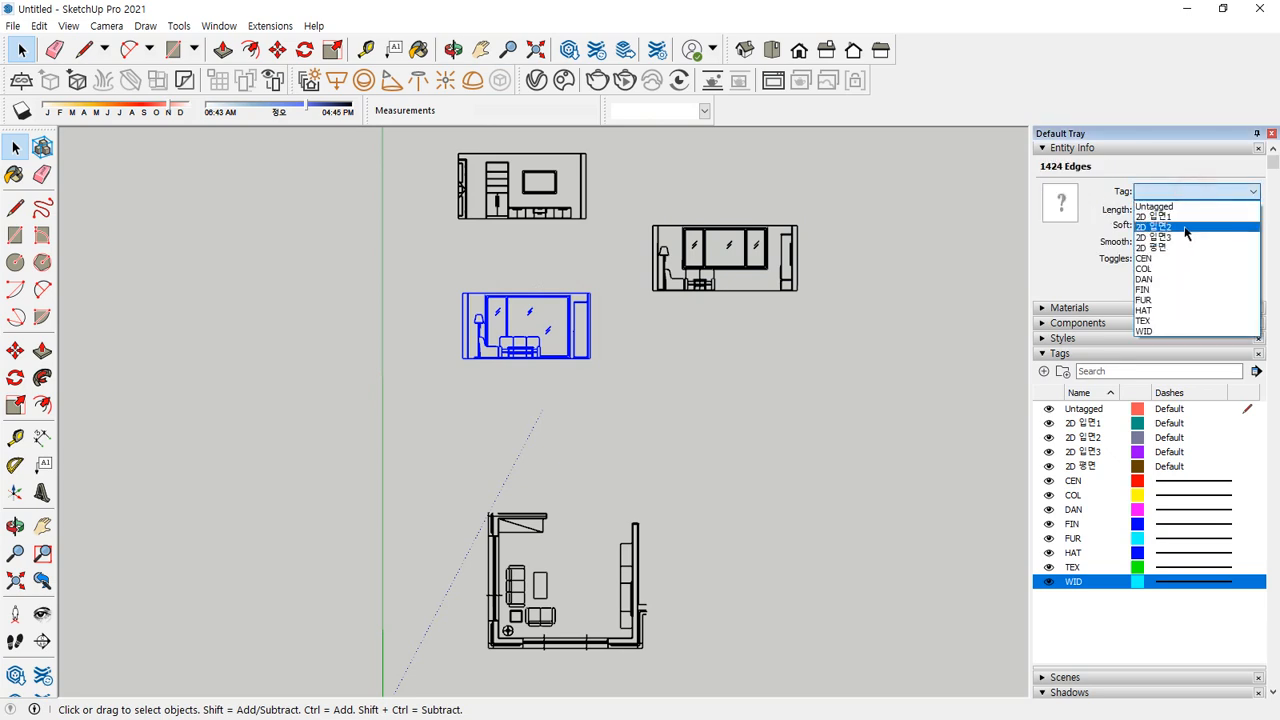
left_click(1172, 240)
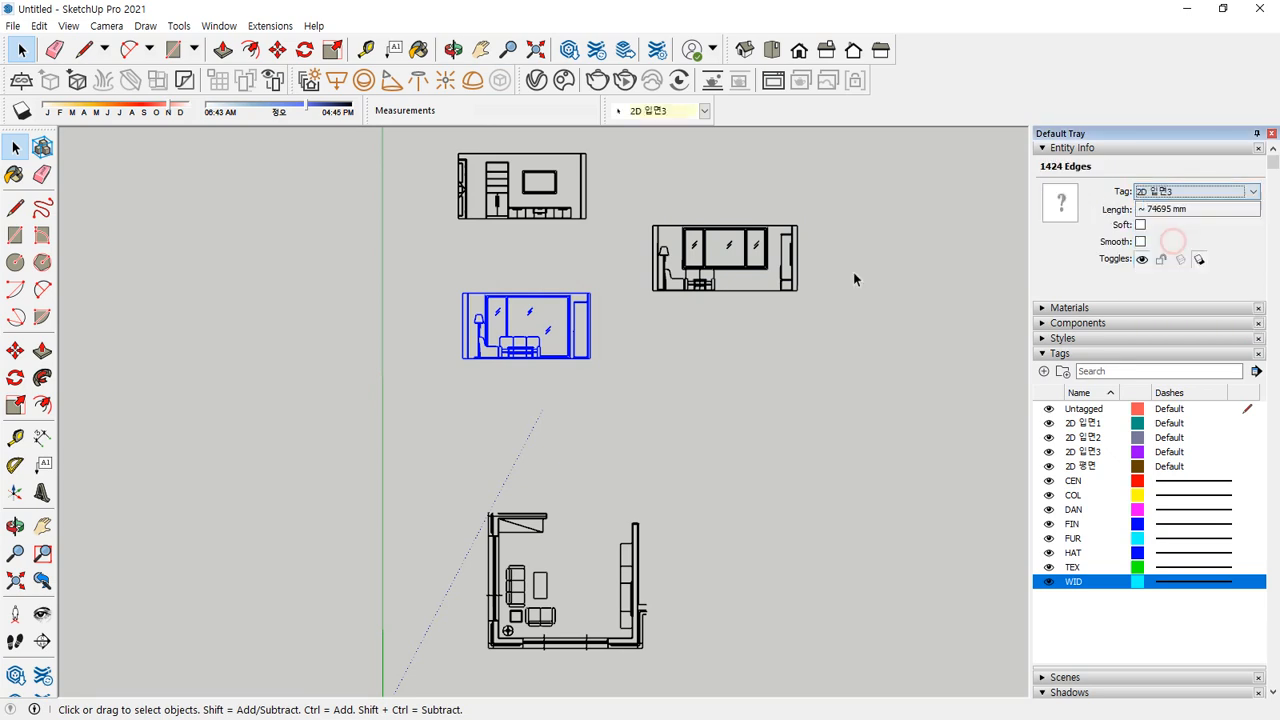
right_click(572, 302)
left_click(630, 437)
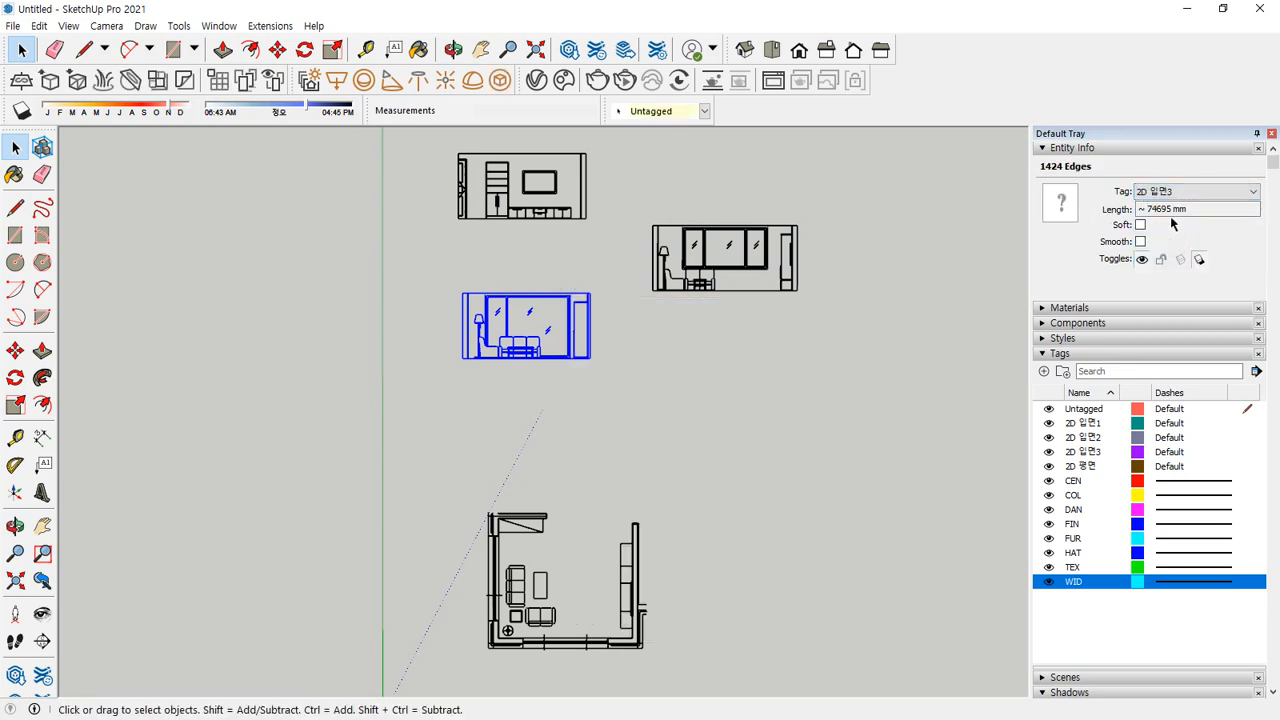
left_click(1236, 192)
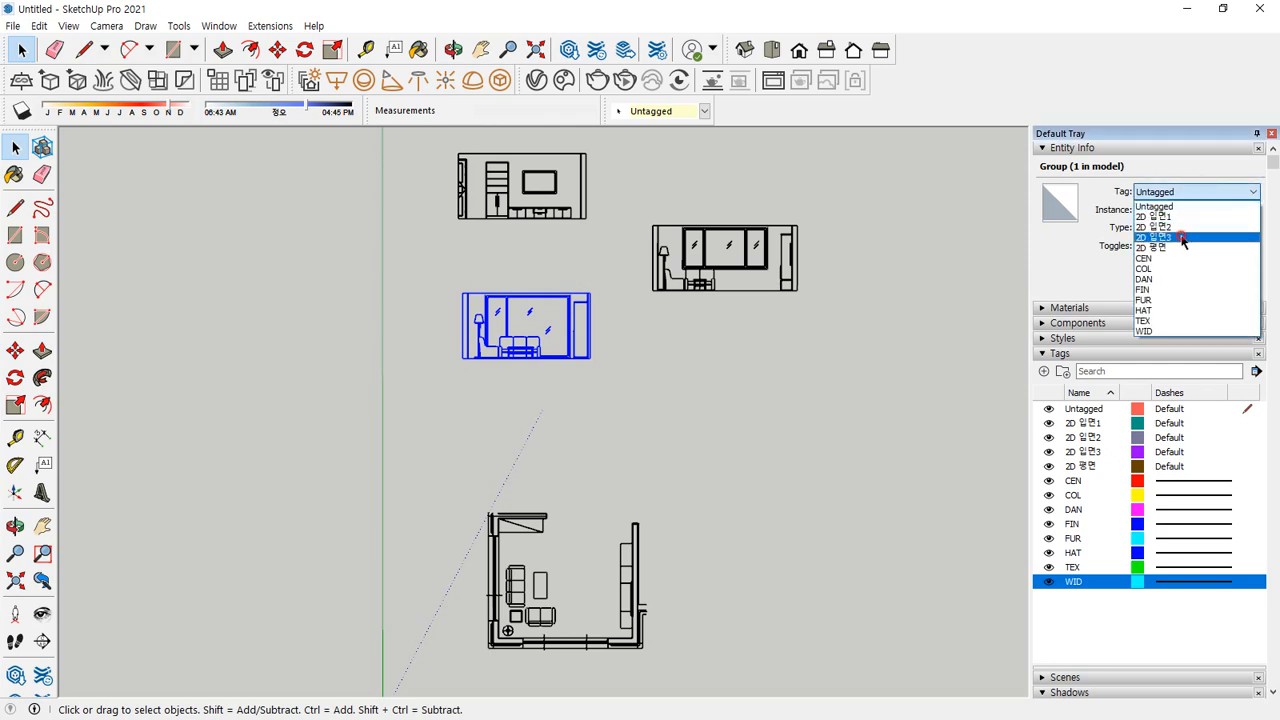
left_click(1182, 237)
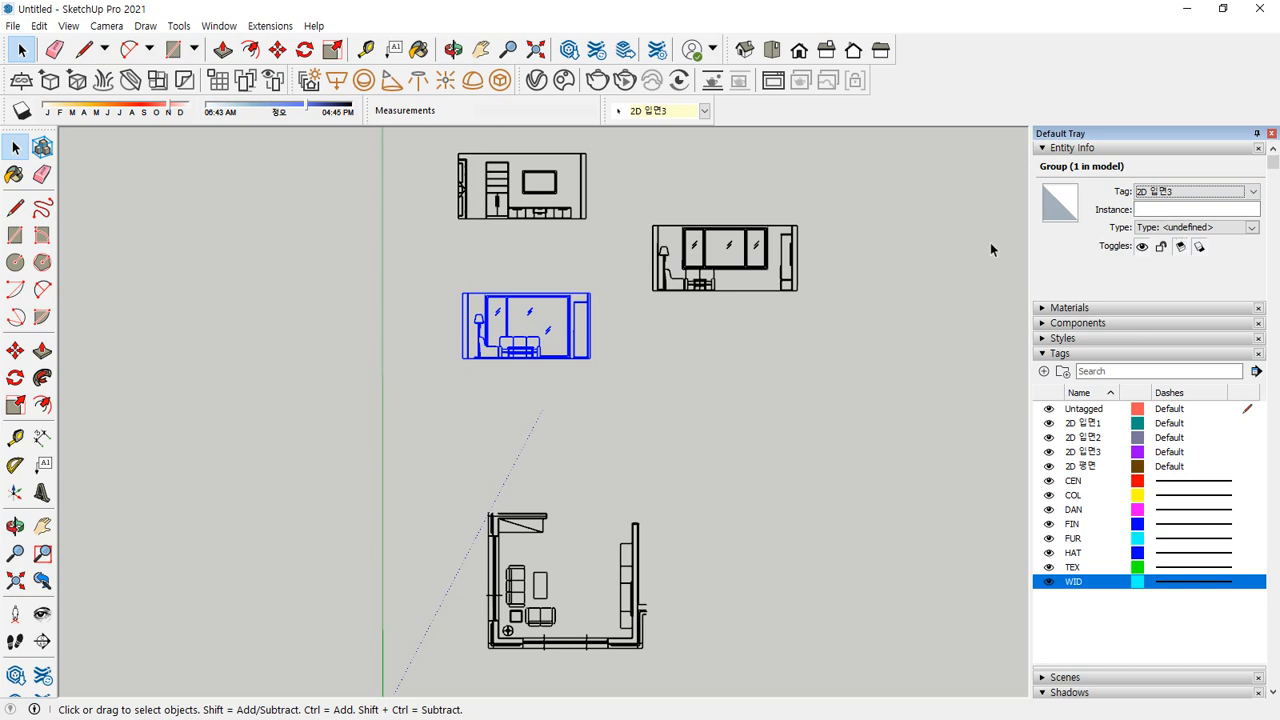
Open the three-seat sofa elevation's group and select all its edges to check which tag they carry
left_click_drag(620, 389, 408, 304)
left_click_drag(612, 376, 500, 322)
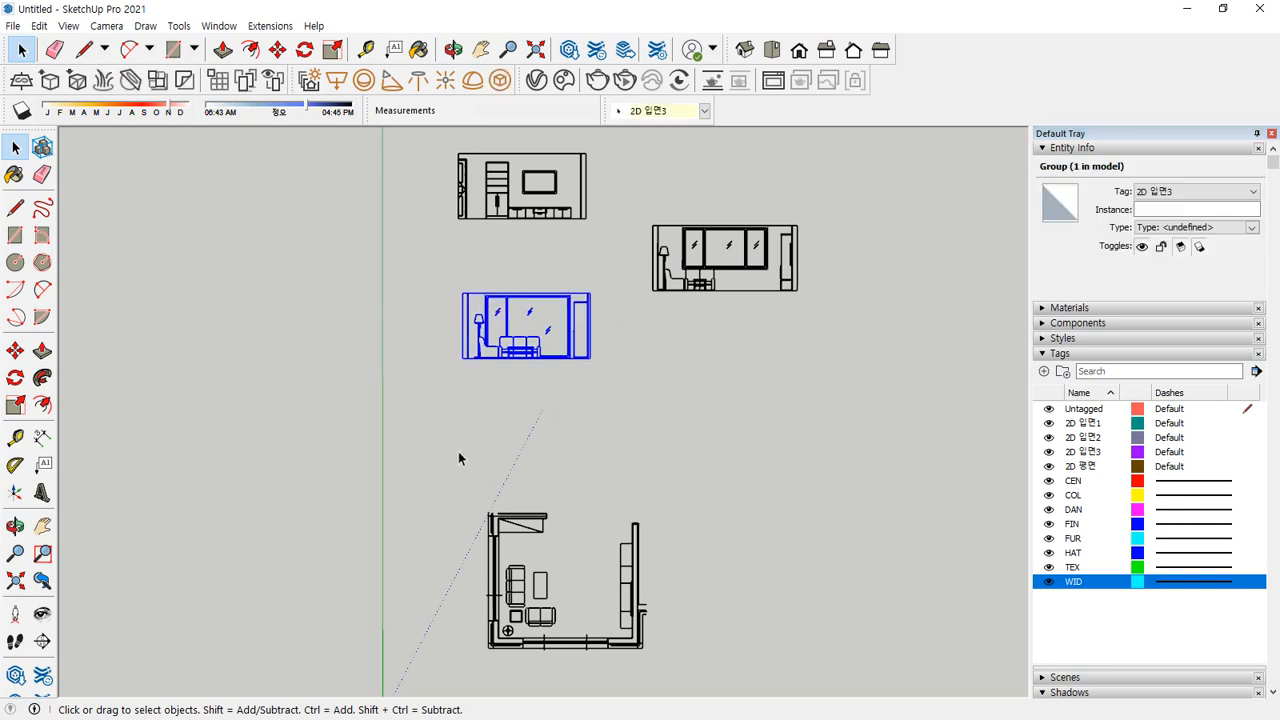
mouse_move(590, 325)
left_mouse_down()
mouse_move(614, 362)
mouse_move(700, 400)
mouse_move(1068, 175)
left_mouse_up()
double_click(592, 368)
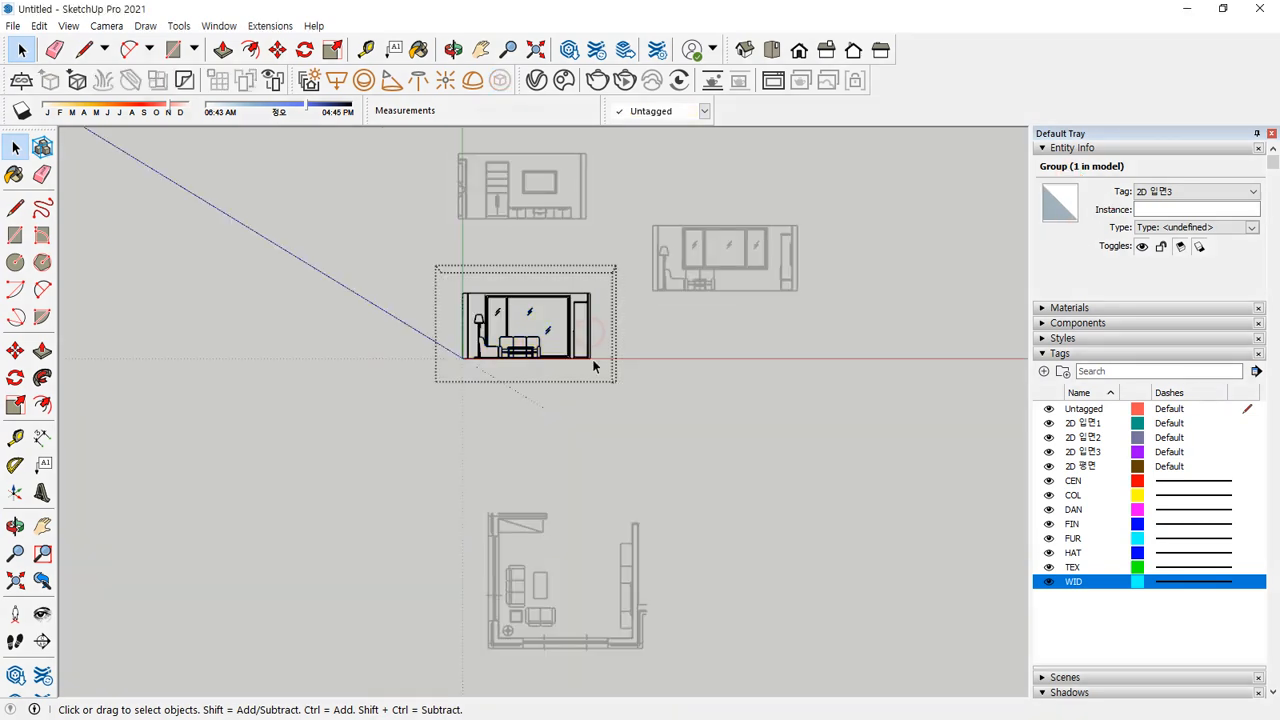
left_click_drag(396, 283, 618, 385)
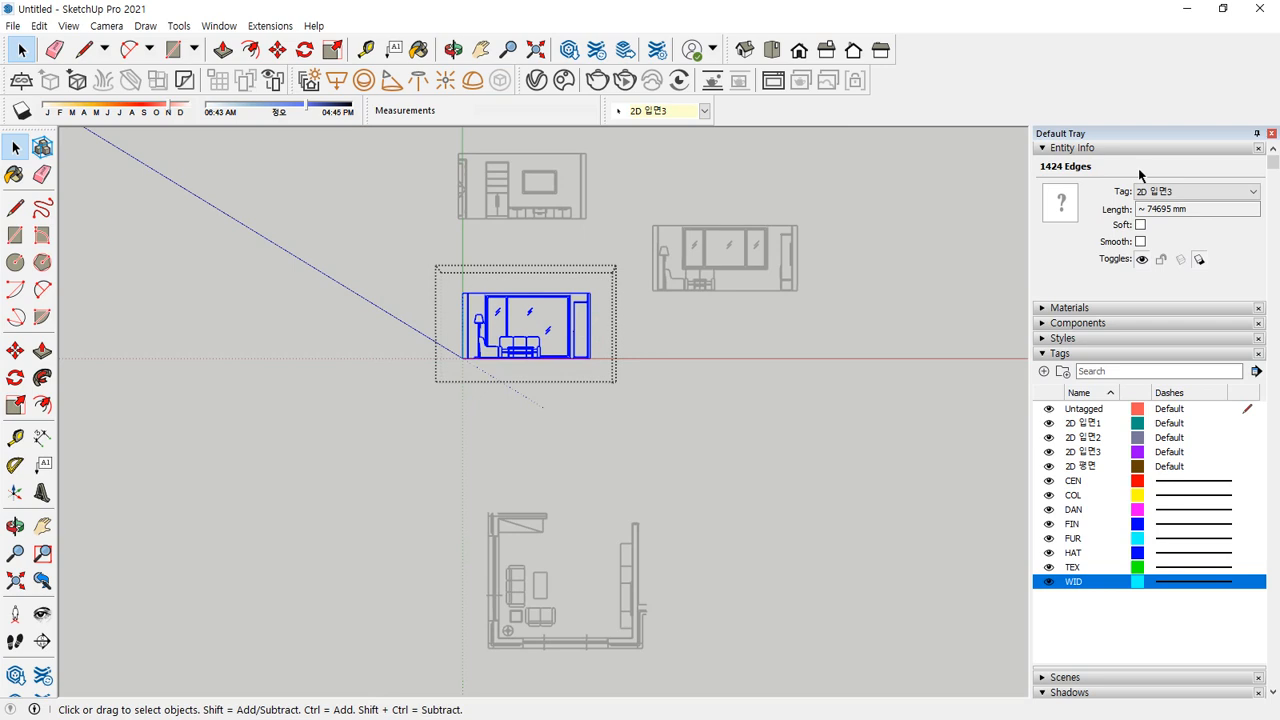
left_click(851, 146)
Compare the tag of the three-seat sofa elevation's group with the tag of the edges inside it
scroll(562, 303, "up", 6)
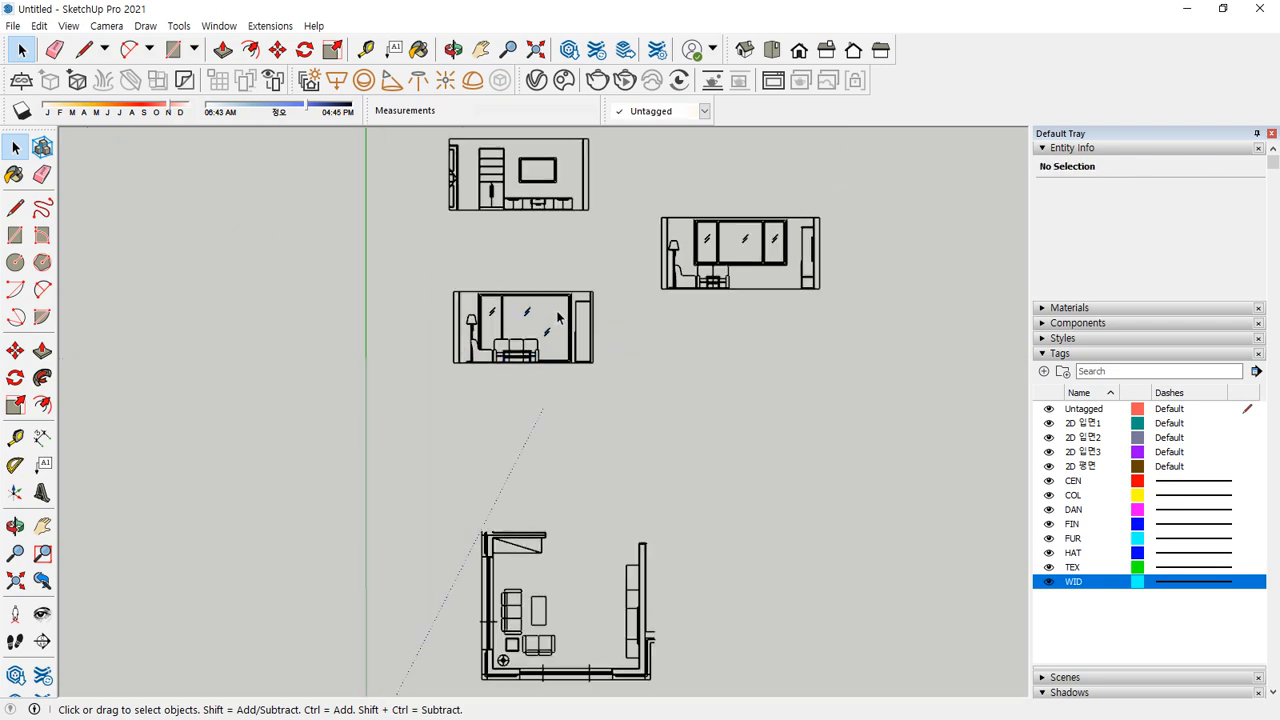
middle_click_drag(591, 327, 757, 302, "shift")
scroll(757, 302, "up", 2)
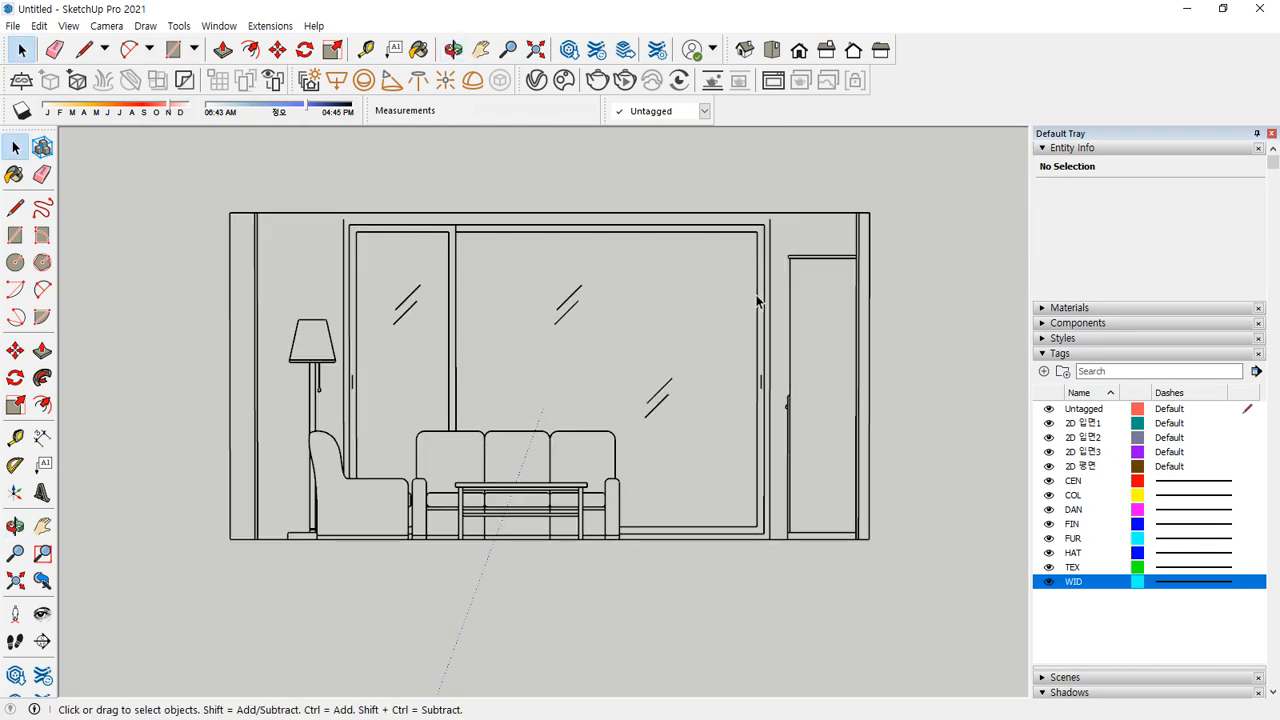
left_click(757, 293)
mouse_move(888, 233)
left_mouse_down()
mouse_move(870, 239)
mouse_move(876, 206)
mouse_move(865, 246)
left_mouse_up()
key("Escape")
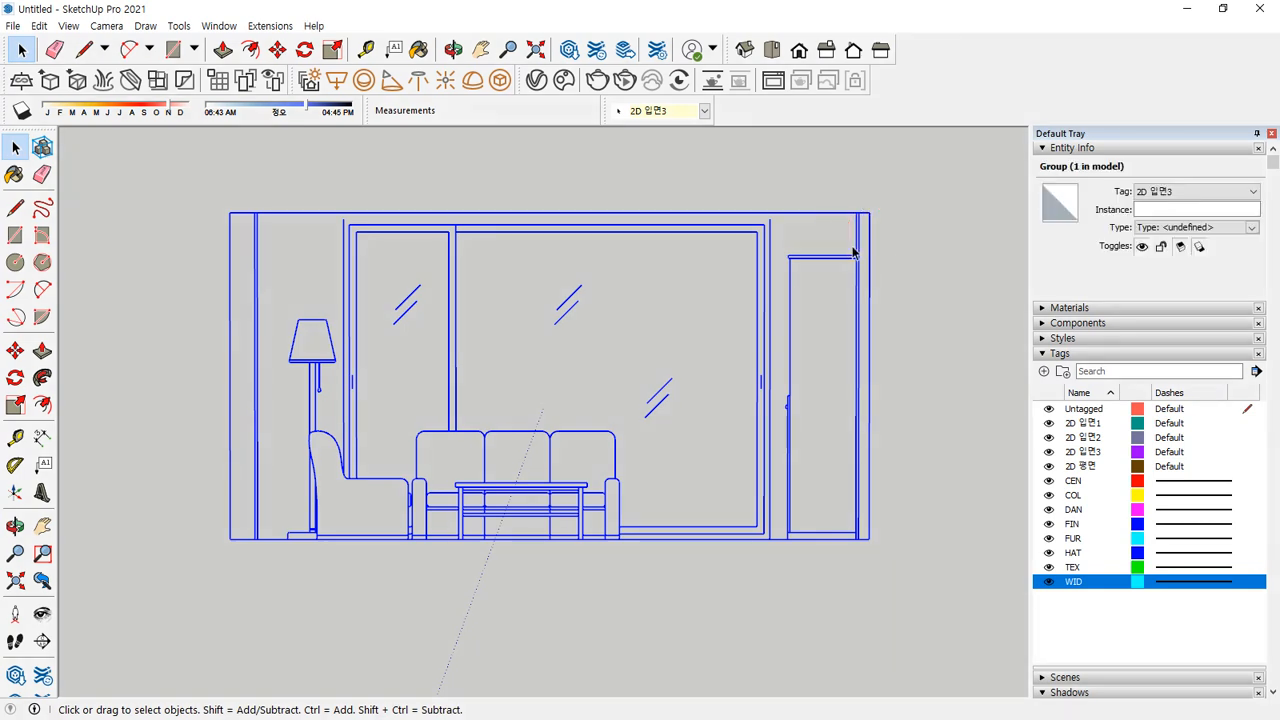
left_click(894, 237)
left_click(870, 244)
double_click(790, 263)
left_click_drag(211, 200, 995, 614)
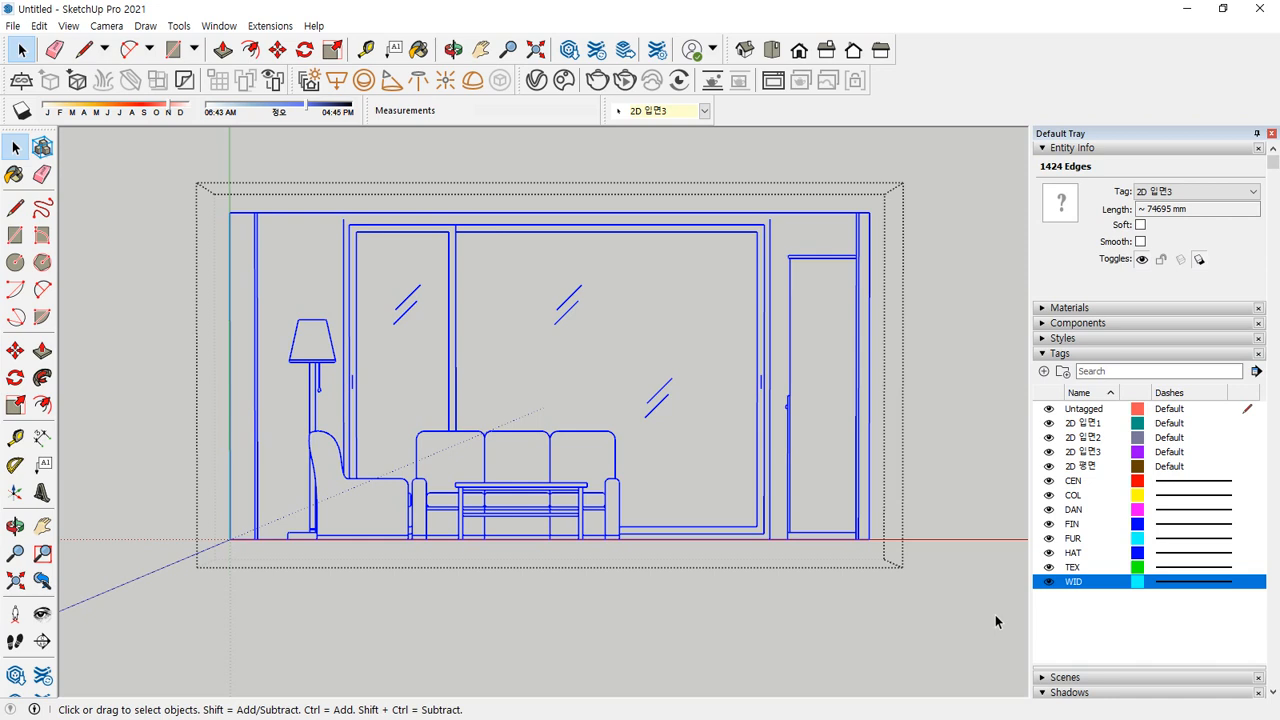
left_click(922, 145)
left_click(883, 204)
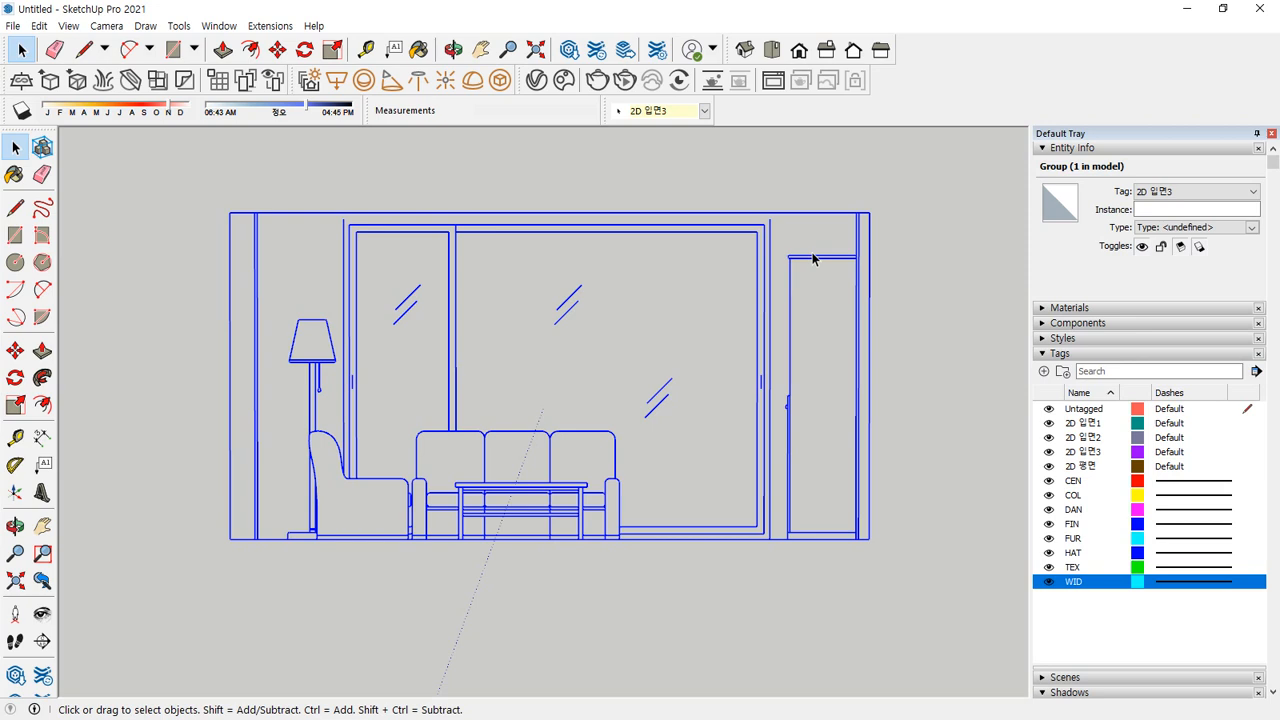
scroll(809, 252, "down", 5)
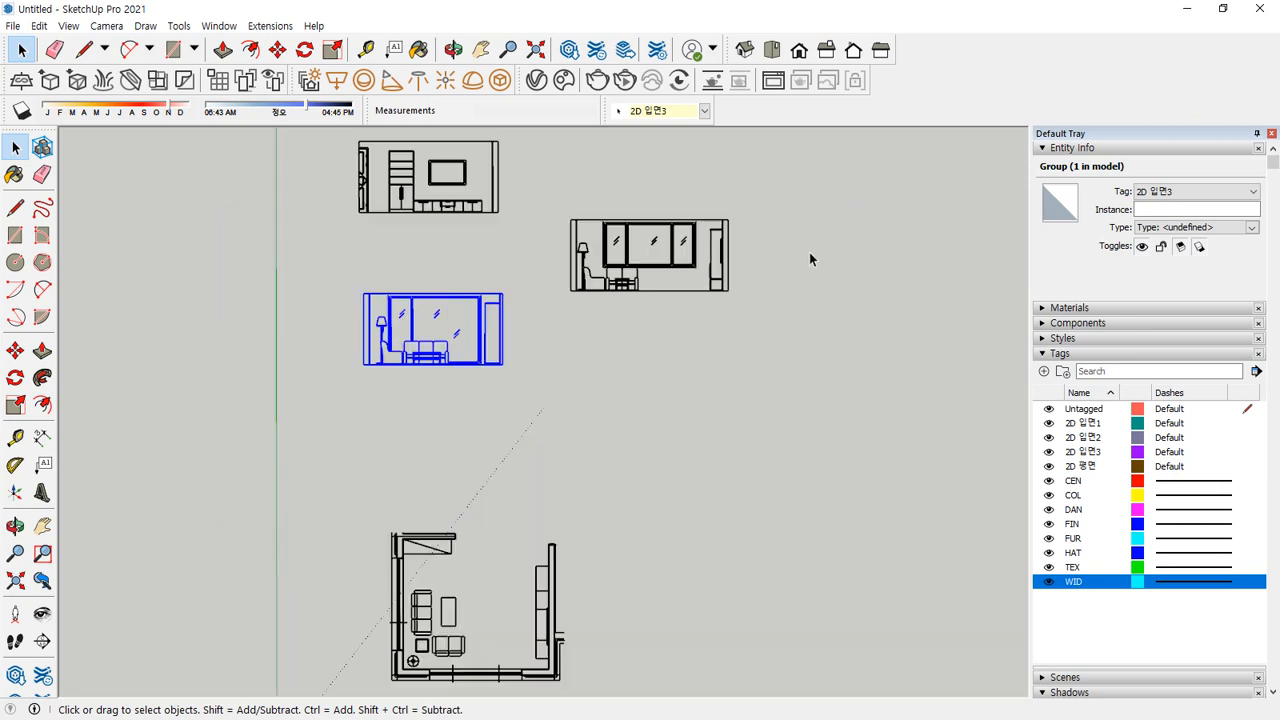
left_click(779, 353)
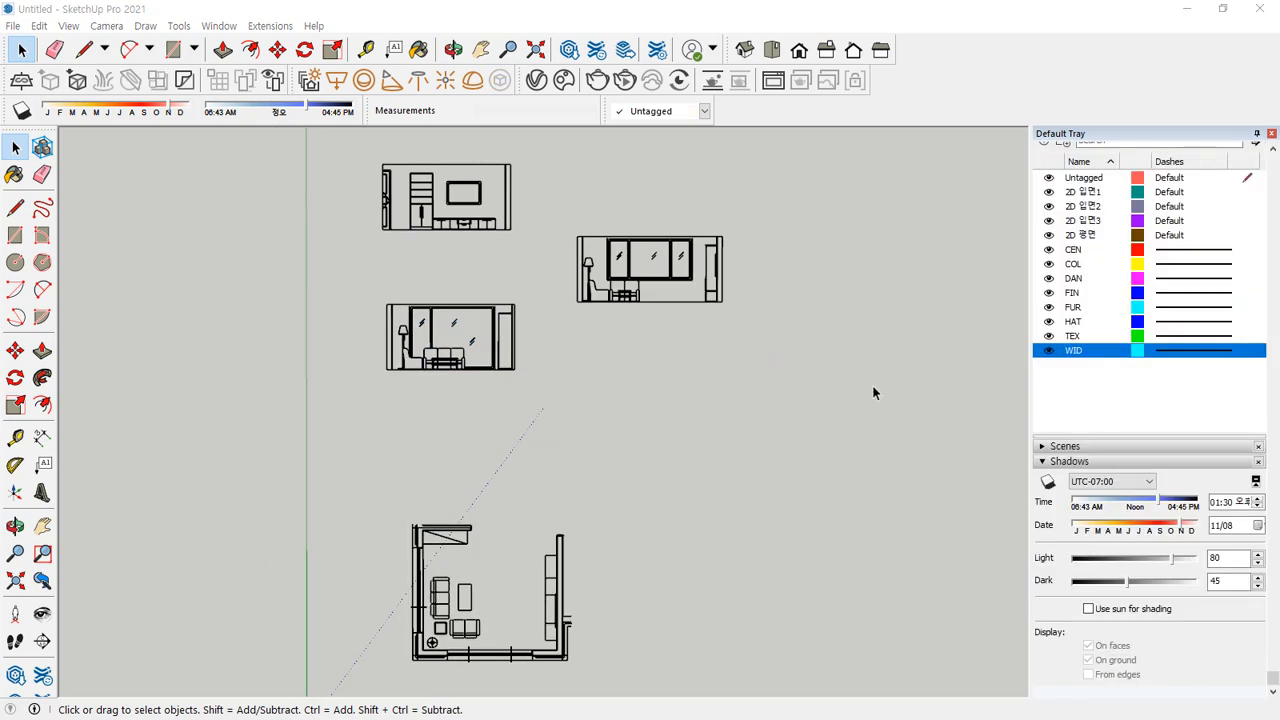
Delete the imported tags from CEN through WID, reassigning their entities to Untagged
left_click(1074, 250)
left_click(1074, 350, "shift")
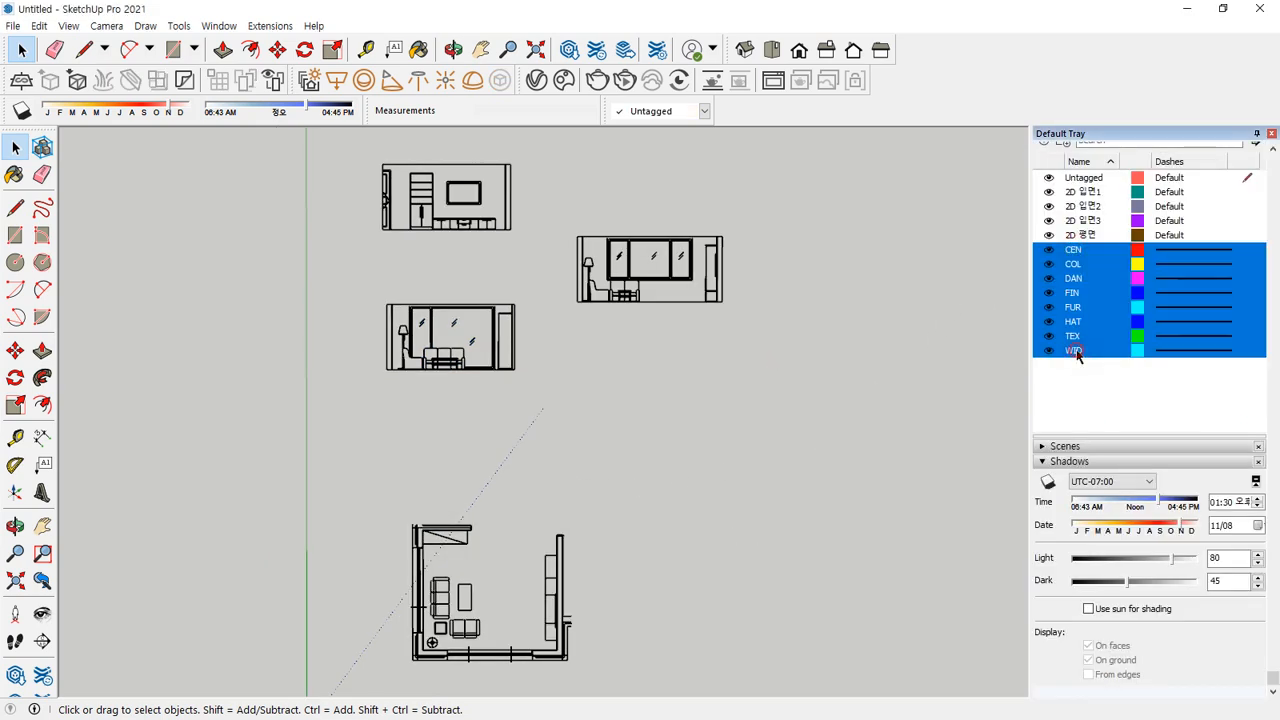
right_click(1076, 355)
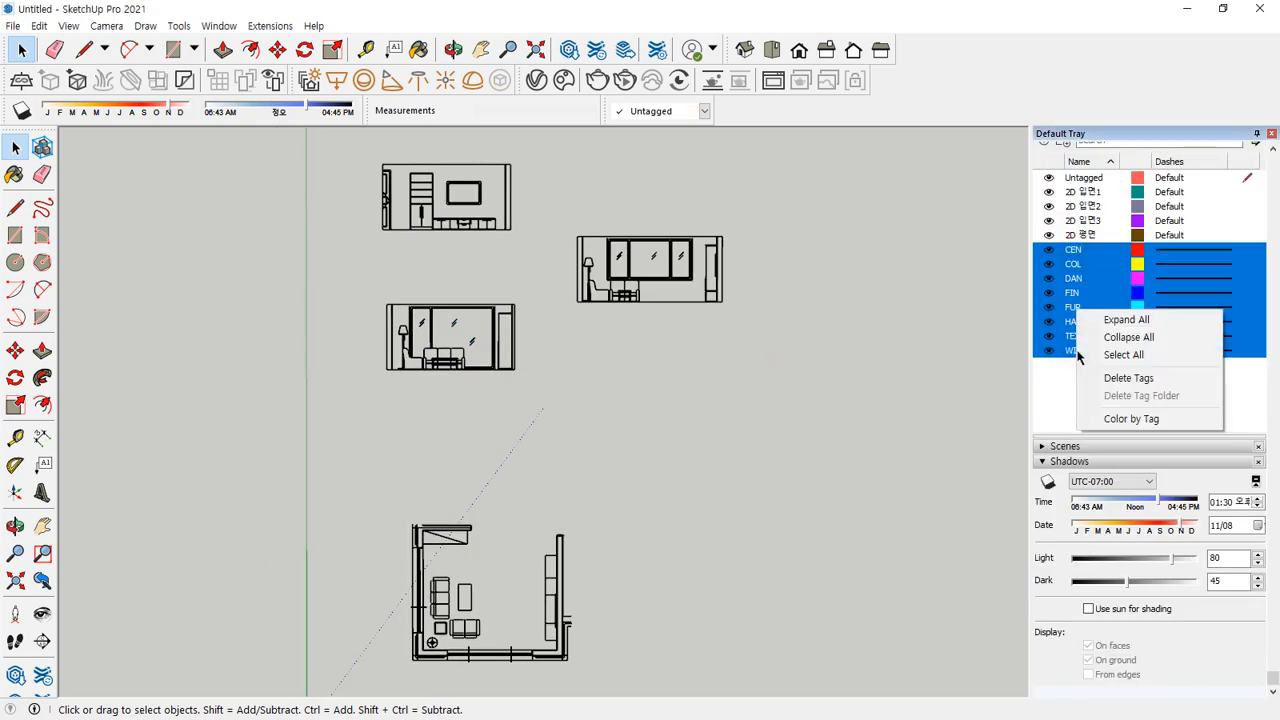
left_click(1122, 378)
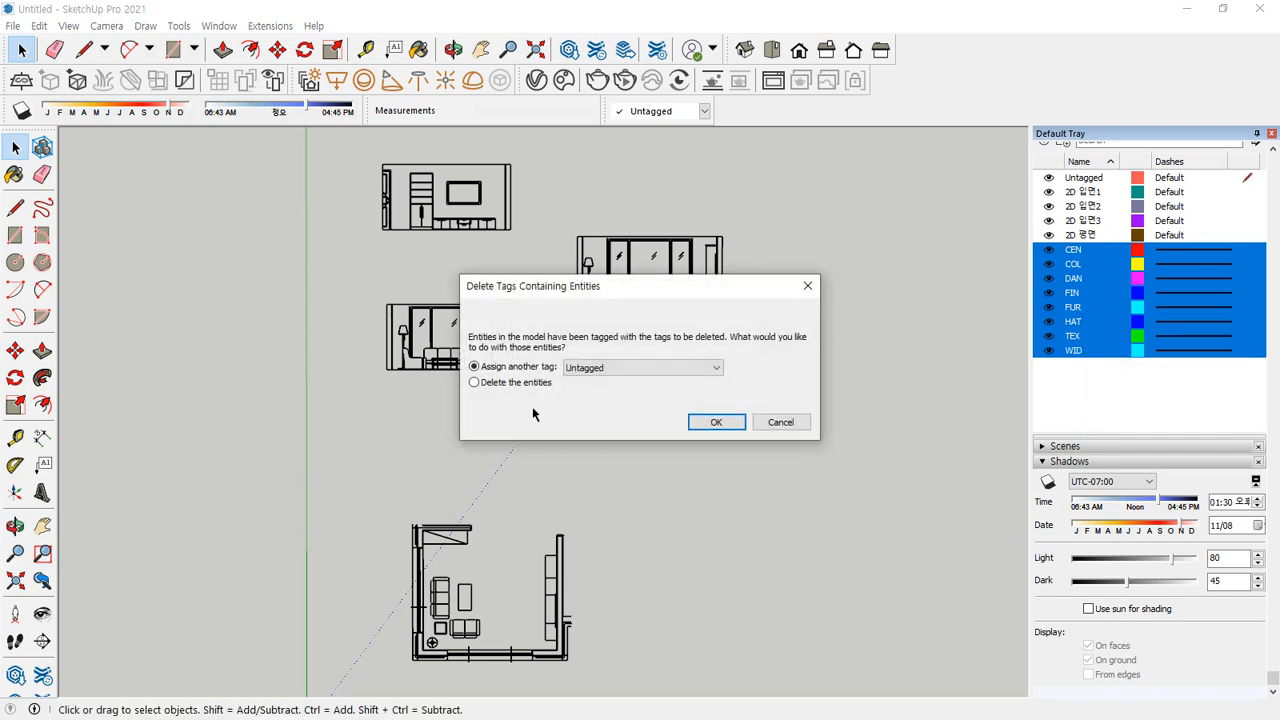
left_click(713, 424)
Move the TV wall elevation about 16130 mm to the right side of the floor plan
middle_click_drag(406, 515, 414, 466)
key("m")
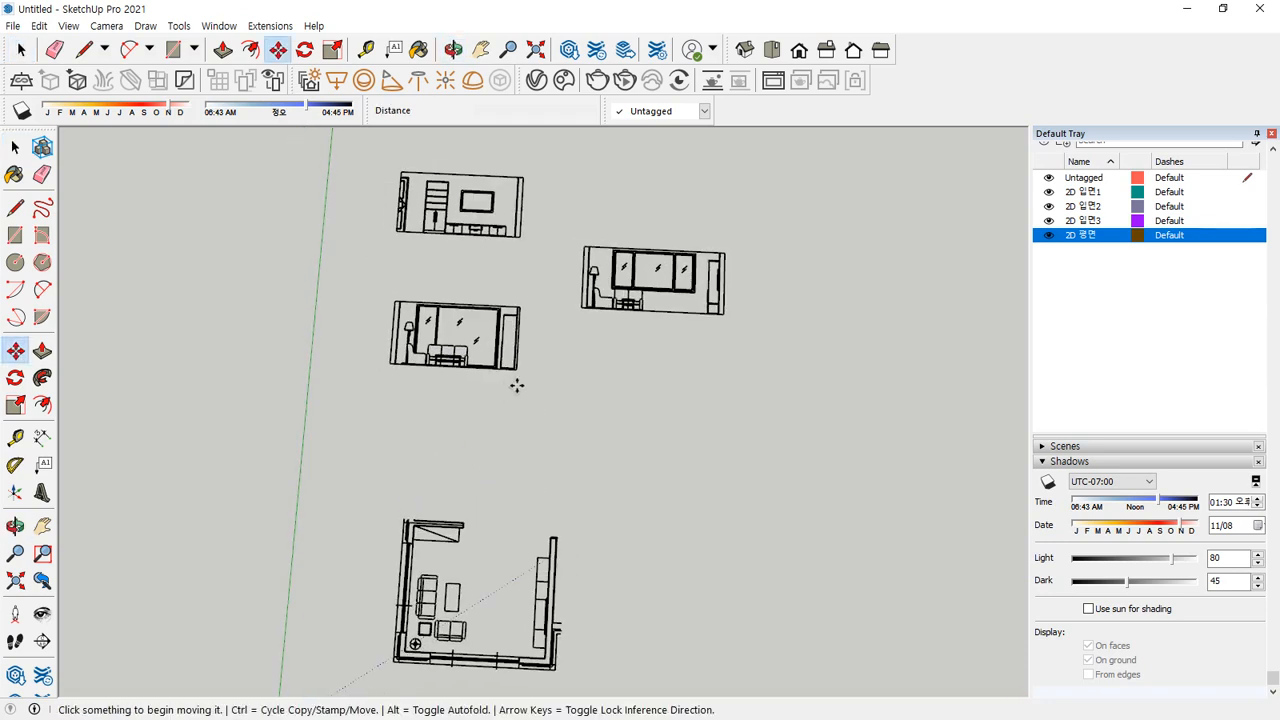
left_click(520, 238)
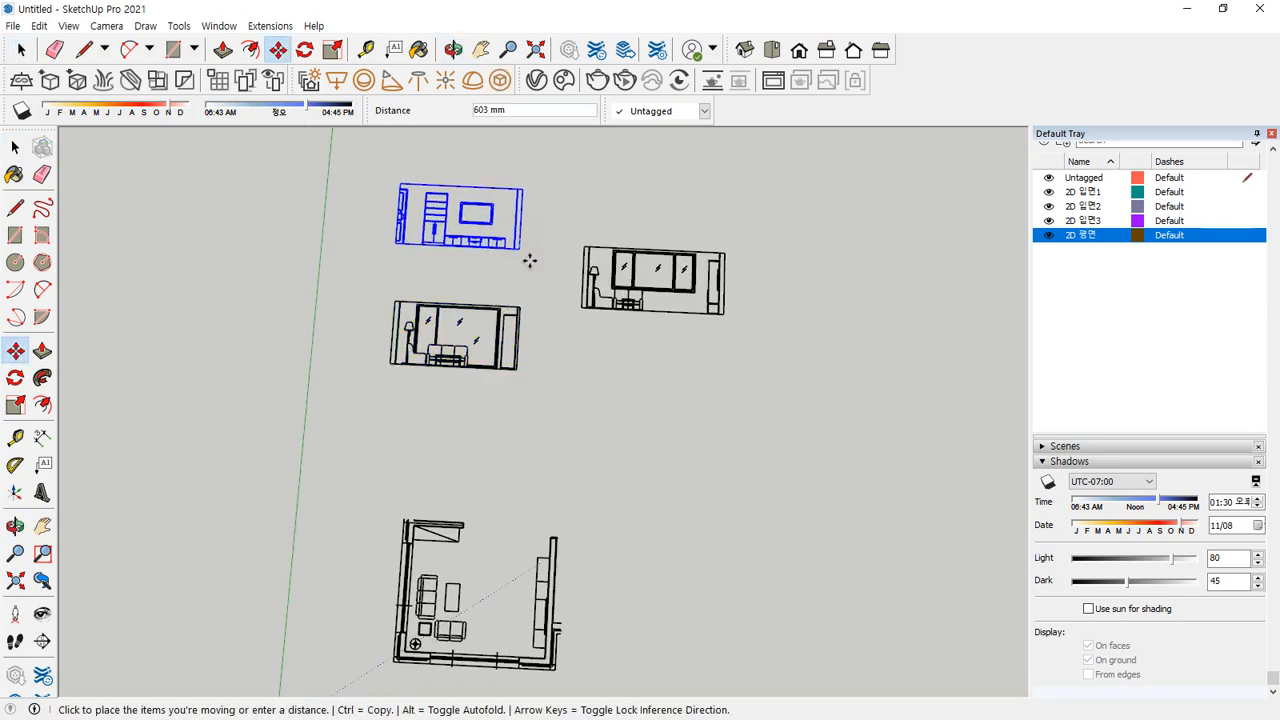
left_click(734, 645)
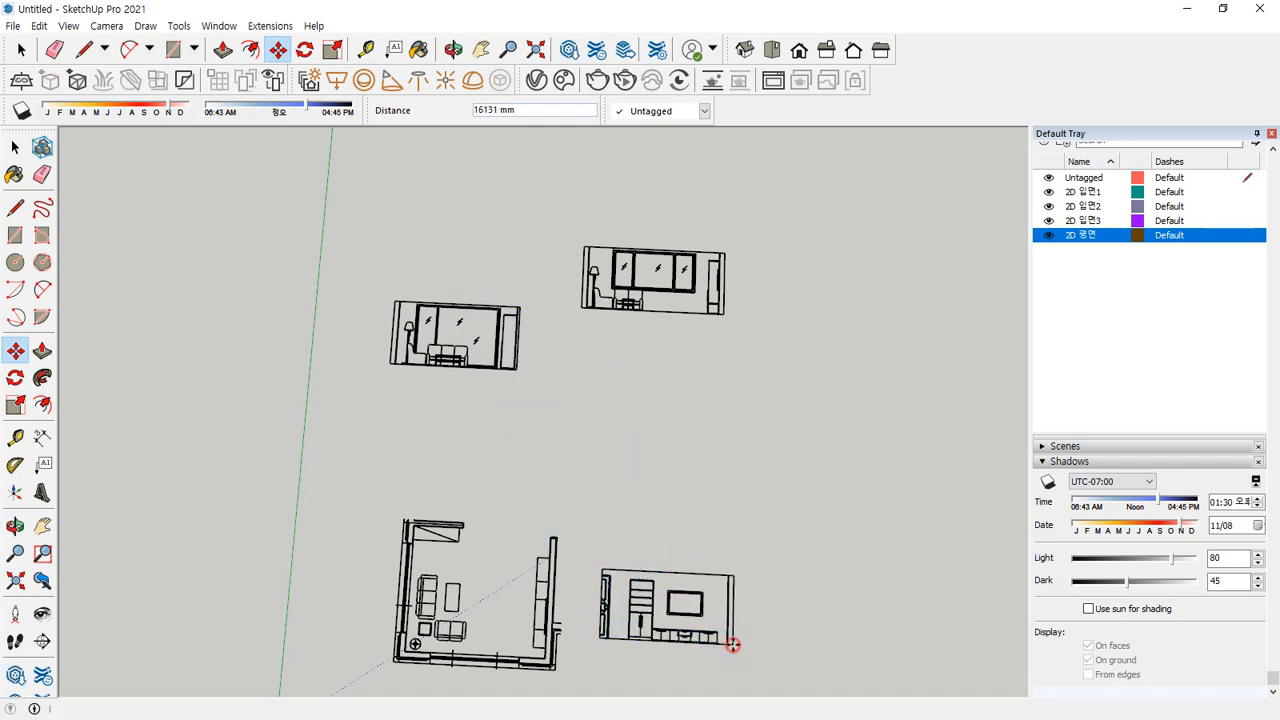
Move the three-pane window elevation to just below the floor plan, roughly aligned with its lower wall
left_click(726, 318)
left_click(378, 611)
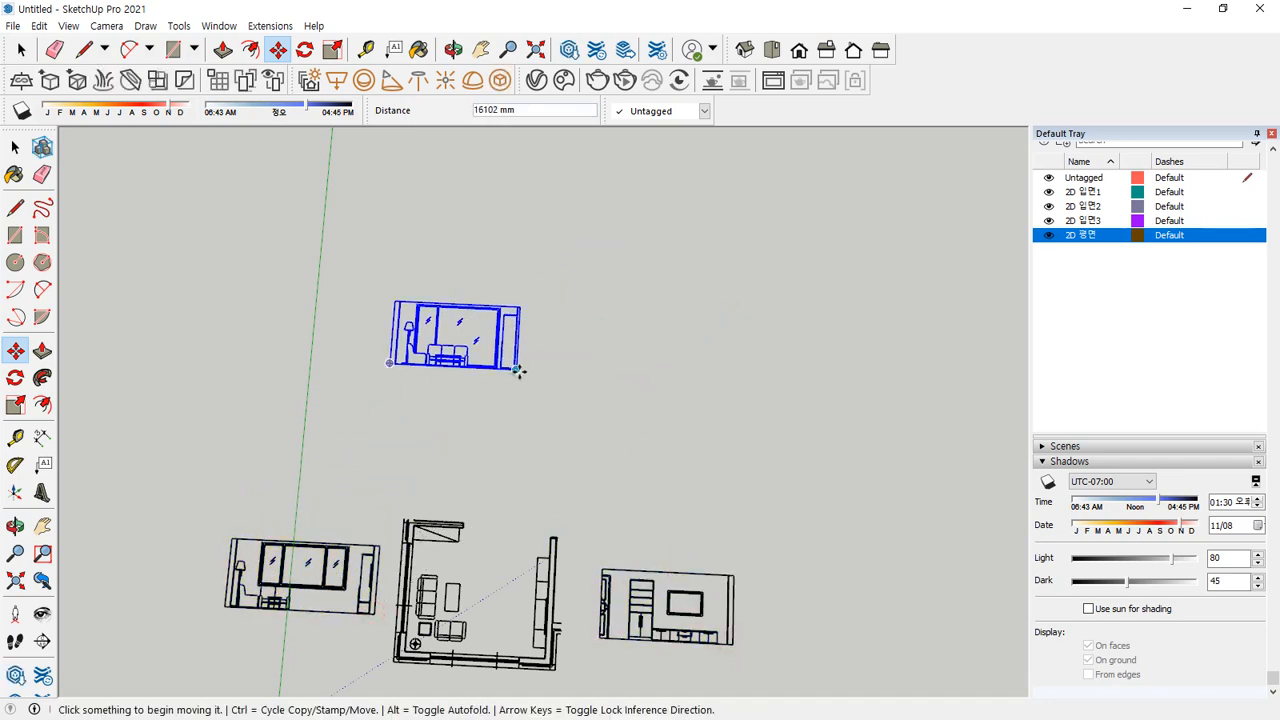
middle_click_drag(486, 534, 401, 424)
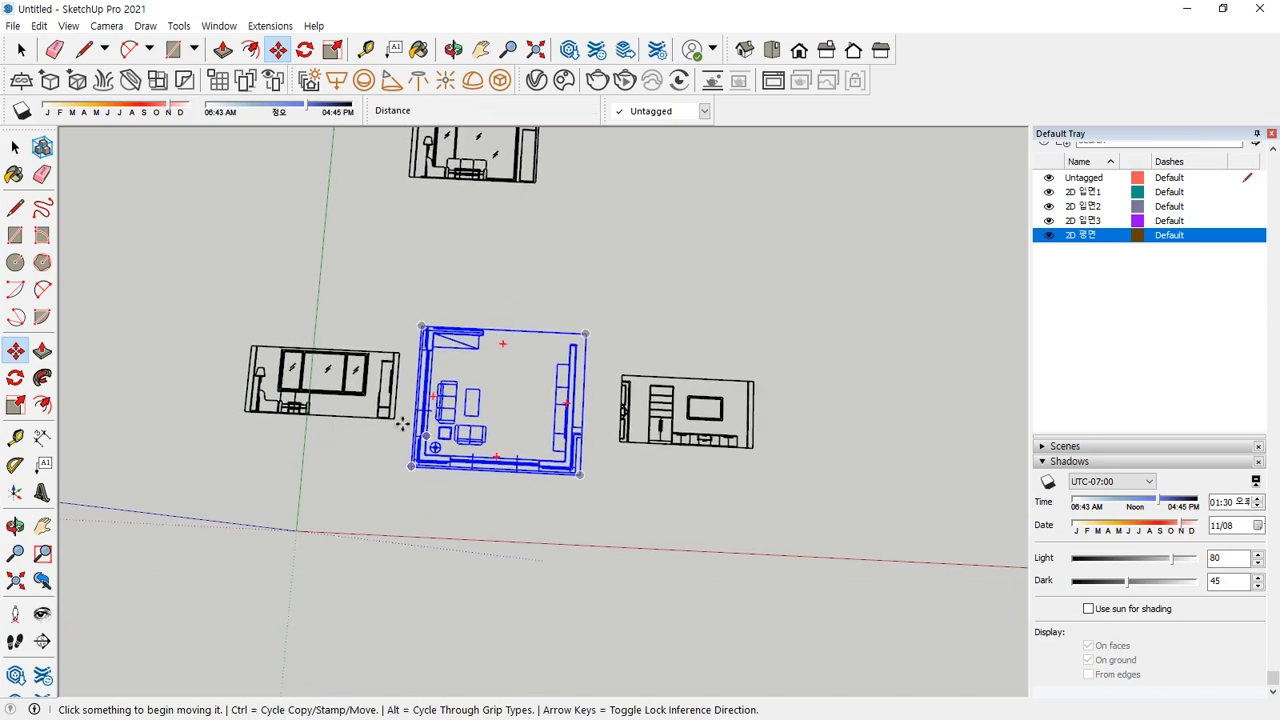
left_click(398, 417)
left_click(573, 570)
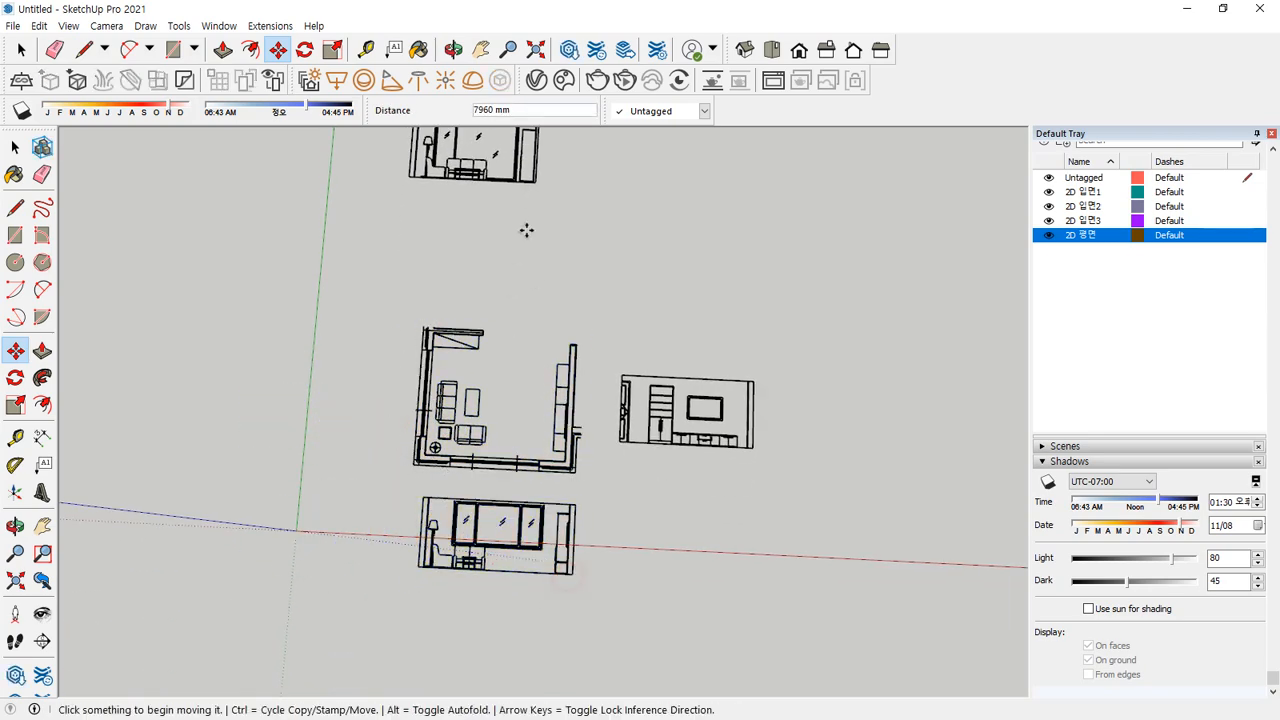
Move the three-seat sofa elevation about 9830 mm to the left side of the floor plan
left_click(530, 182)
left_click(395, 420)
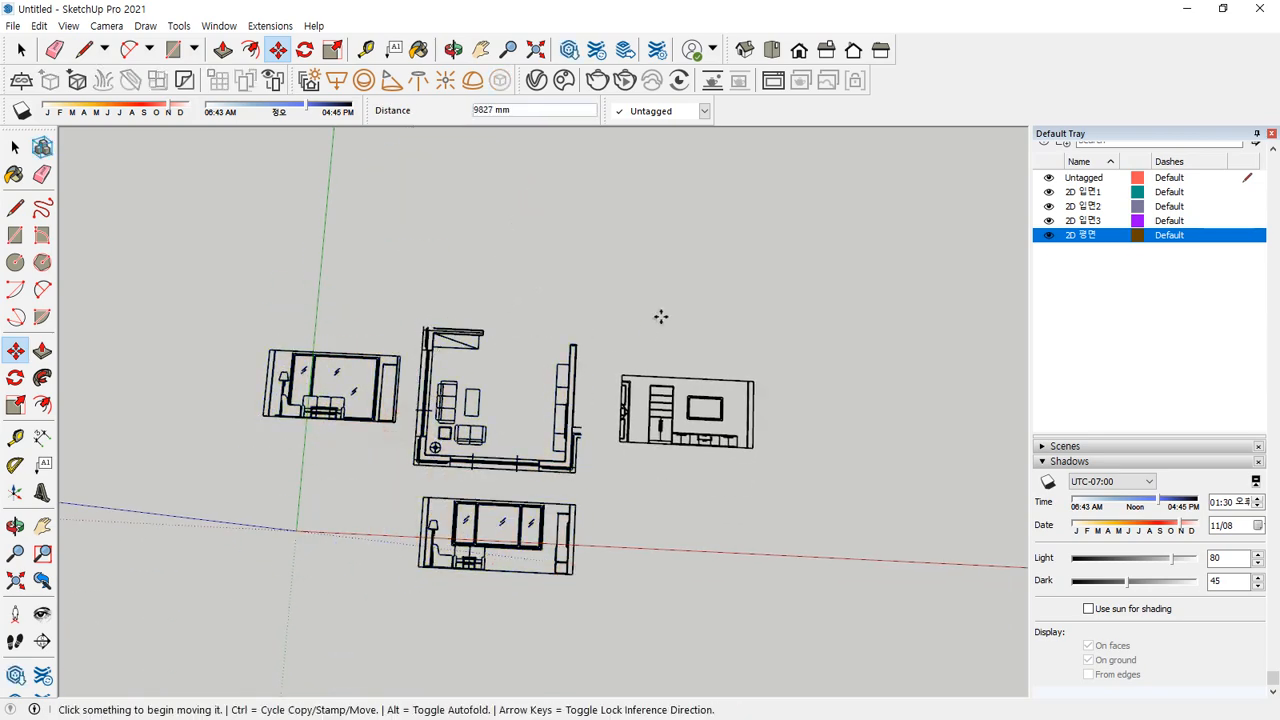
key("space")
scroll(400, 484, "up", 1)
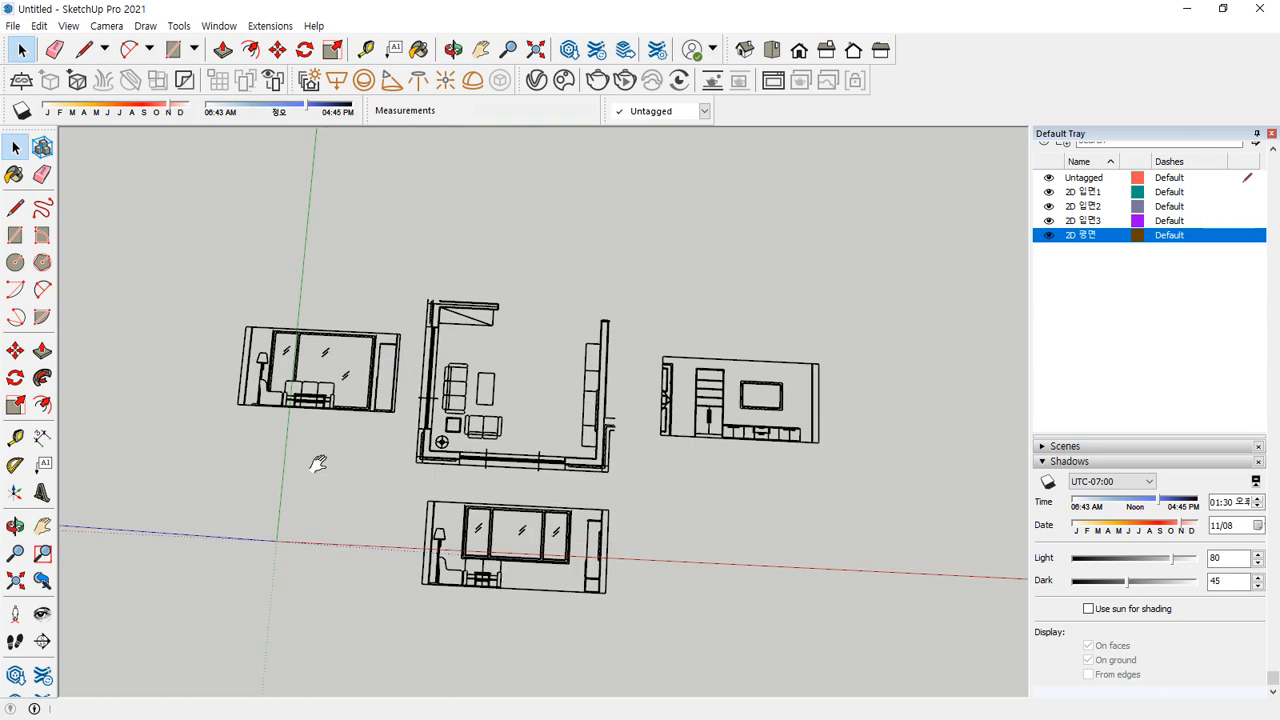
middle_click_drag(317, 465, 334, 465)
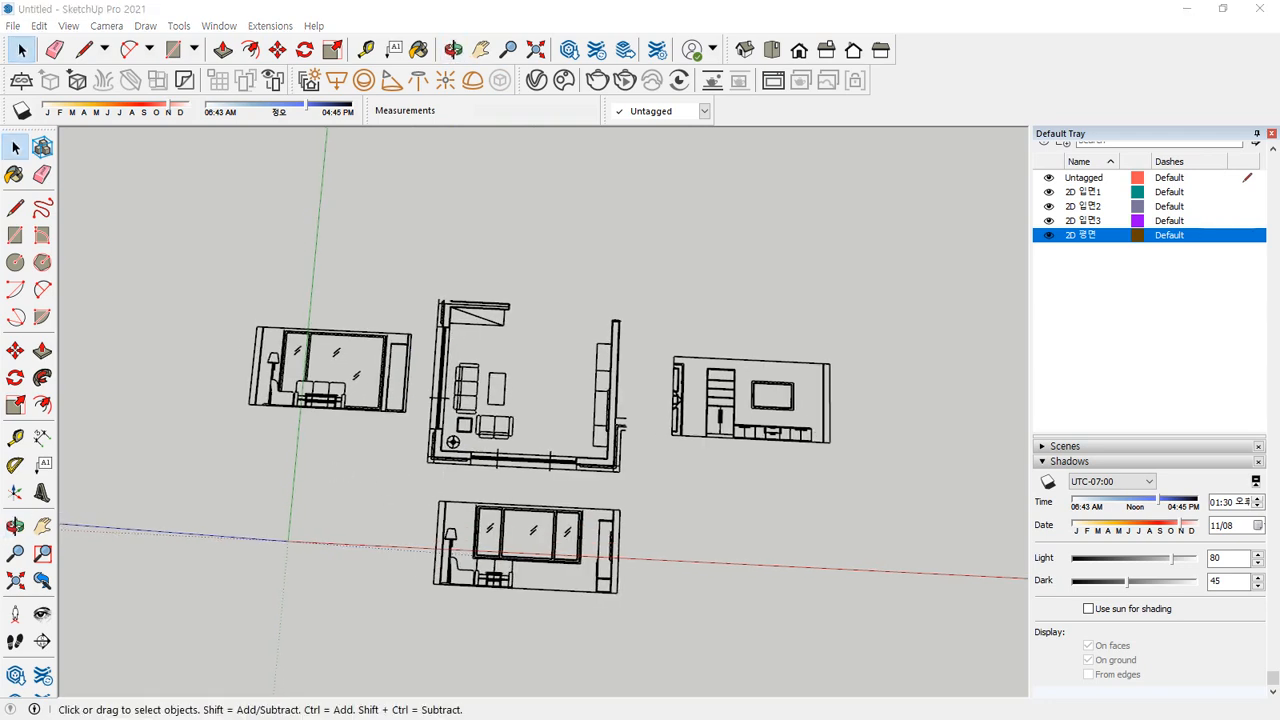
Compare the TV wall, two-seat sofa and three-seat sofa in the elevations with their positions on the floor plan
mouse_move(725, 467)
left_mouse_down()
mouse_move(680, 395)
mouse_move(823, 451)
mouse_move(745, 475)
left_mouse_up()
mouse_move(605, 462)
left_mouse_down()
mouse_move(598, 355)
mouse_move(632, 462)
left_mouse_up()
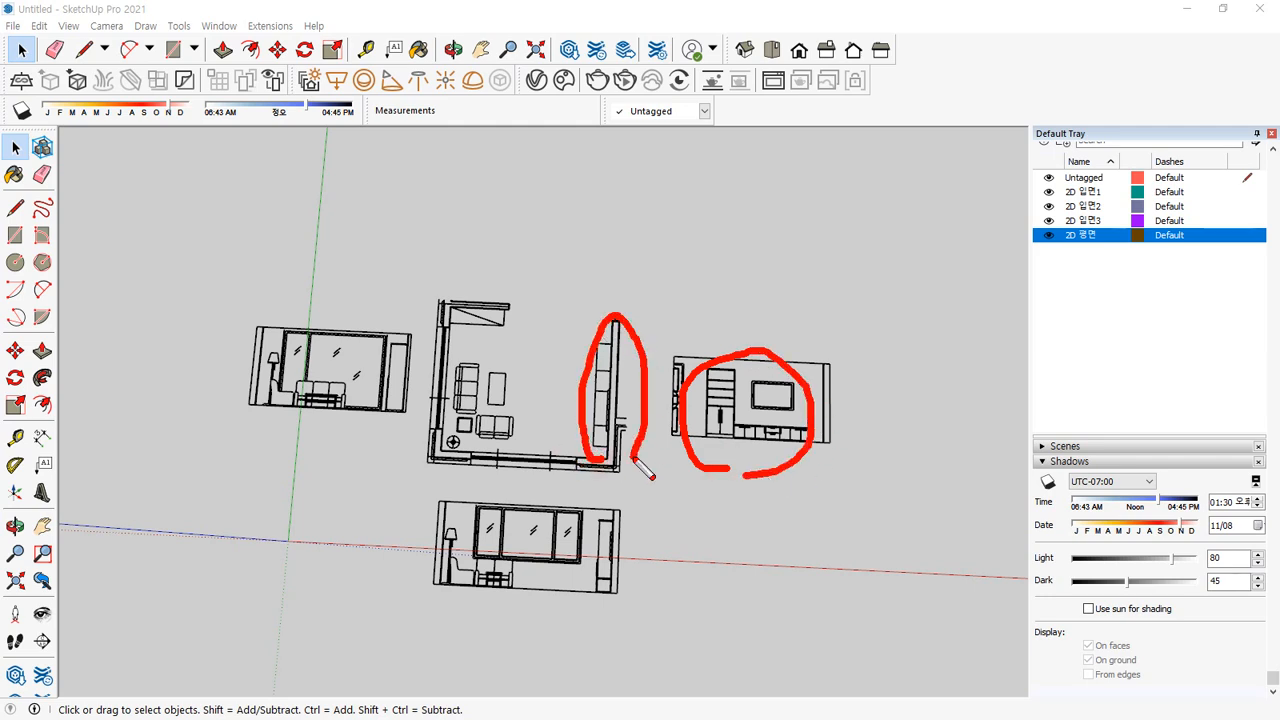
mouse_move(806, 448)
left_mouse_down()
mouse_move(740, 468)
mouse_move(815, 395)
mouse_move(776, 466)
left_mouse_up()
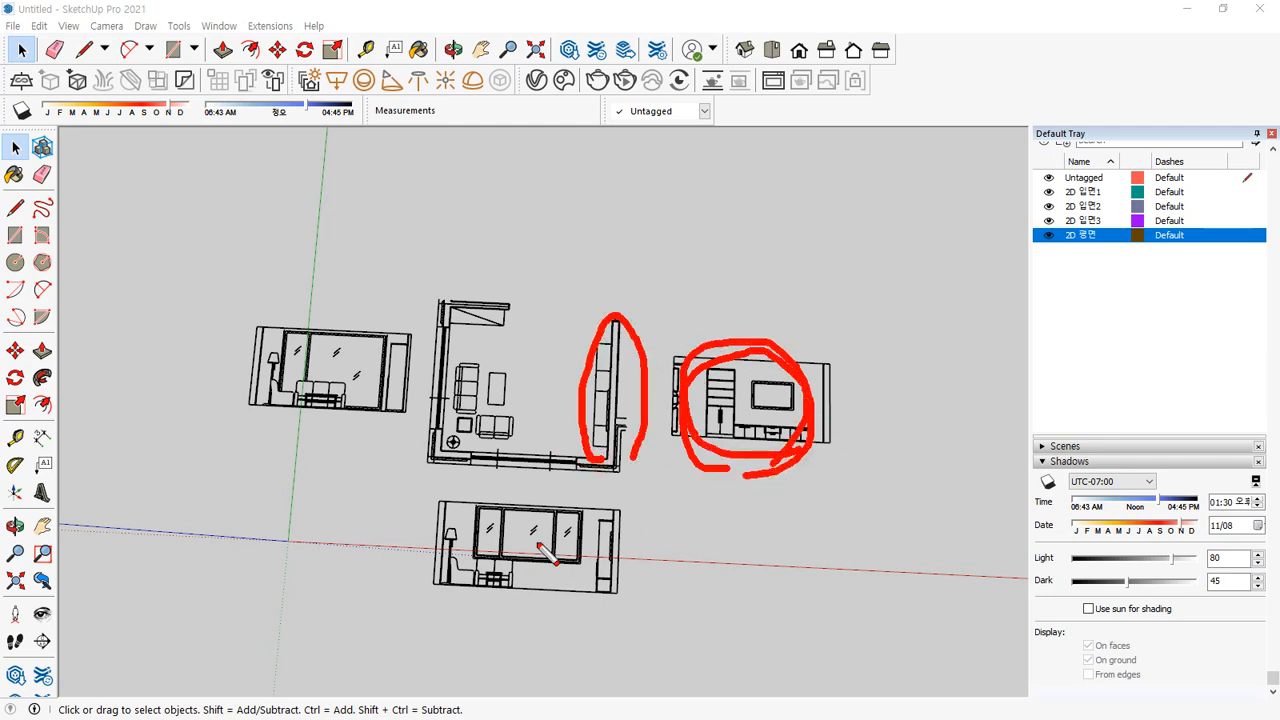
mouse_move(507, 594)
left_mouse_down()
mouse_move(491, 564)
mouse_move(520, 592)
mouse_move(445, 600)
mouse_move(515, 515)
mouse_move(500, 597)
left_mouse_up()
key("Escape")
scroll(500, 600, "up", 3)
scroll(500, 600, "up", 3)
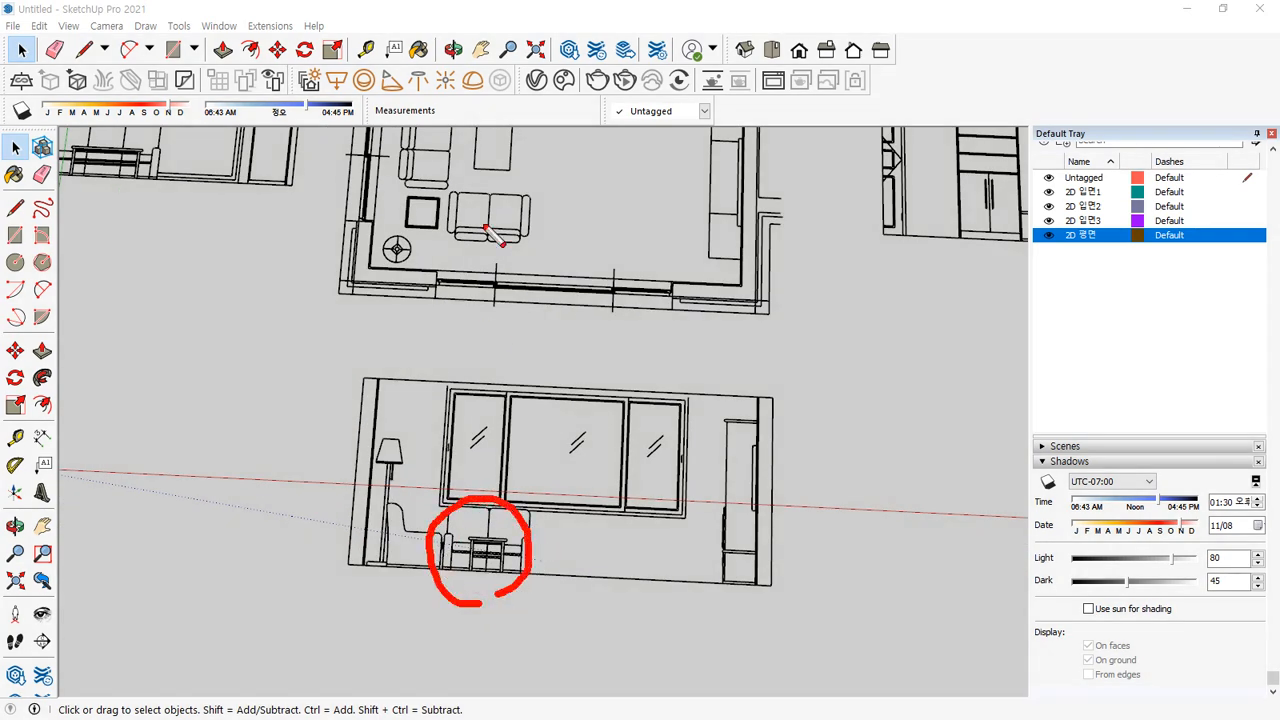
mouse_move(490, 232)
left_mouse_down()
mouse_move(470, 270)
mouse_move(523, 286)
left_mouse_up()
key("Escape")
mouse_move(323, 278)
middle_mouse_down("shift")
mouse_move(345, 305)
mouse_move(290, 340)
middle_mouse_up("shift")
mouse_move(338, 376)
left_mouse_down()
mouse_move(325, 372)
mouse_move(358, 298)
mouse_move(348, 352)
left_mouse_up()
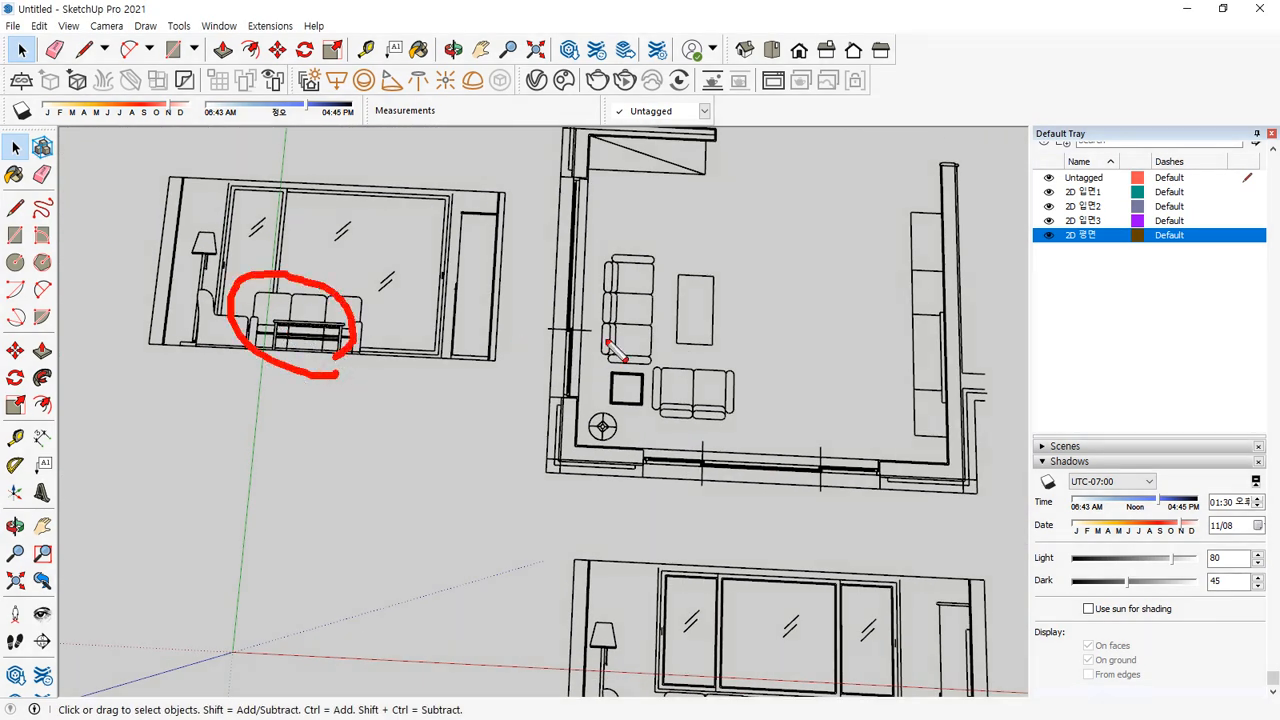
mouse_move(652, 352)
left_mouse_down()
mouse_move(566, 290)
mouse_move(654, 355)
left_mouse_up()
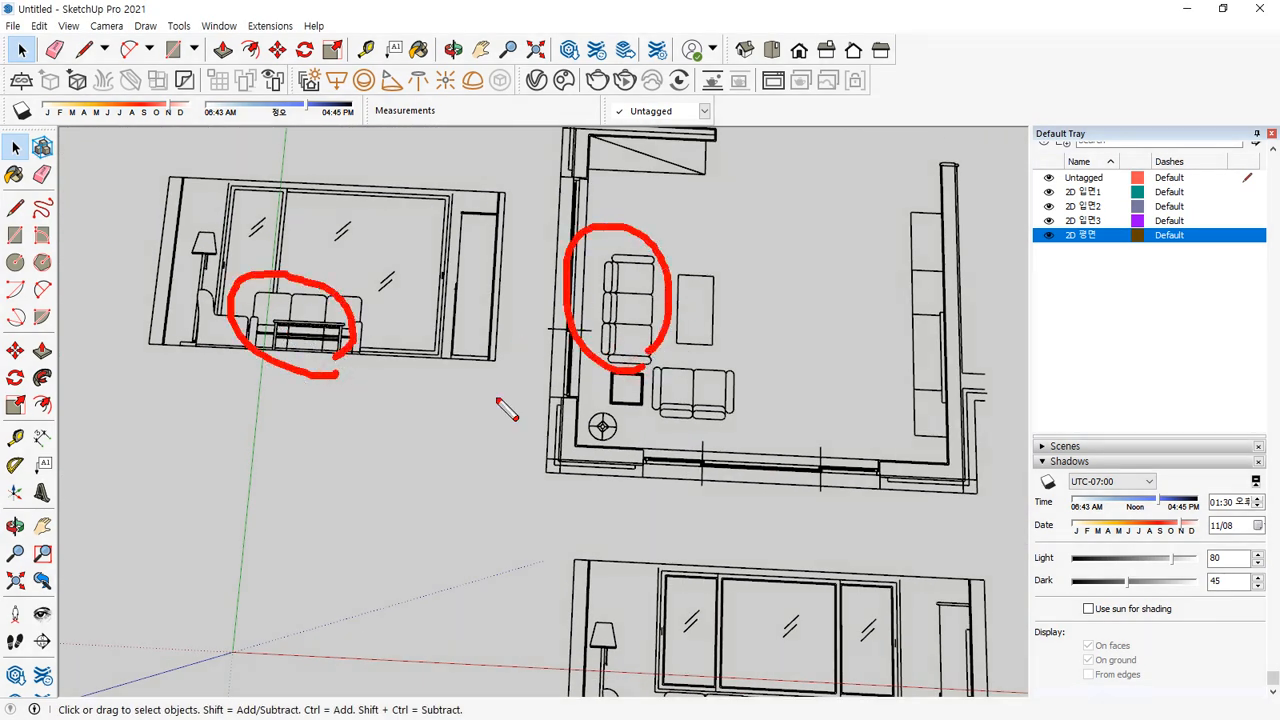
key("Escape")
Rotate the three-seat sofa elevation 90 degrees flat on the ground so its floor line faces the plan
left_click_drag(449, 374, 337, 229)
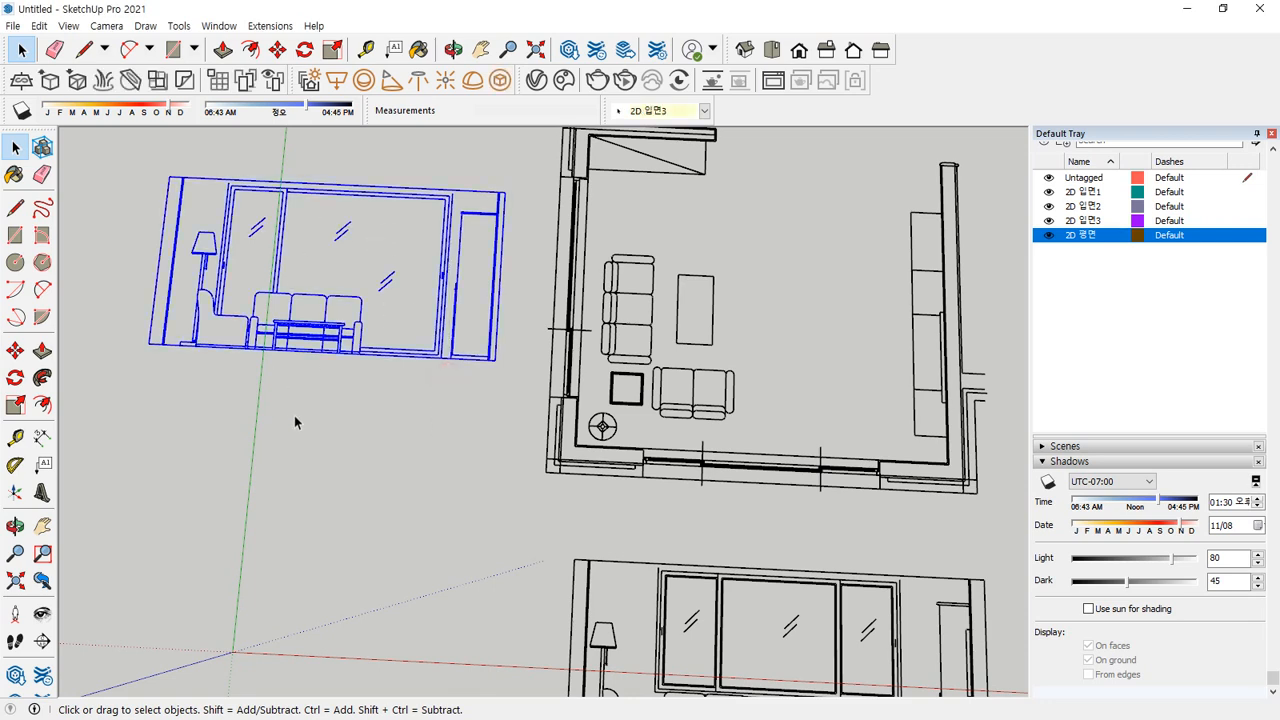
key("q")
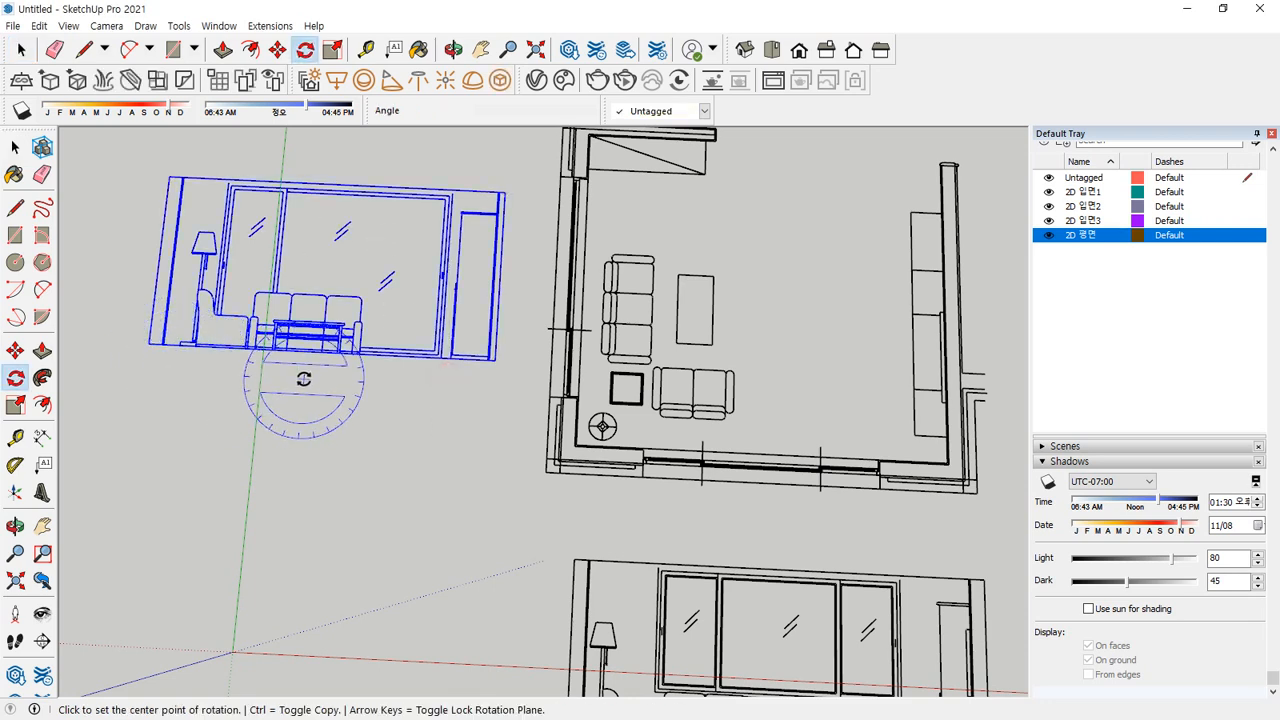
left_click(318, 277)
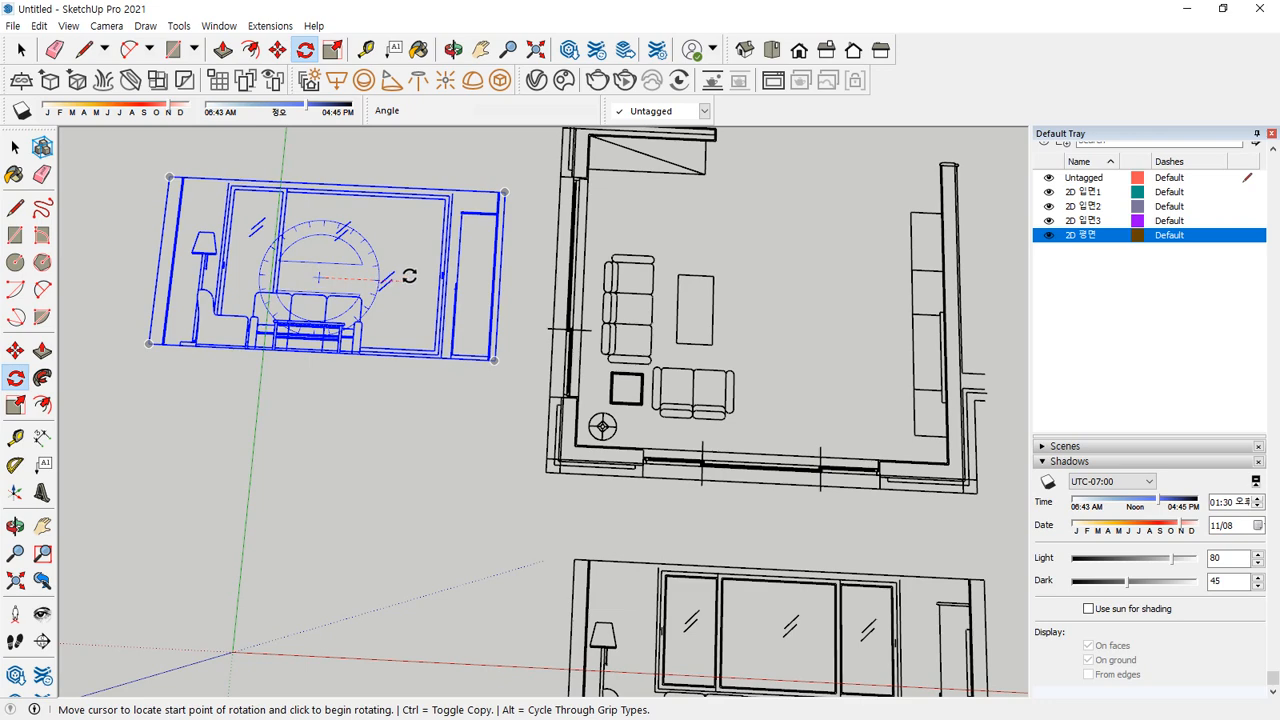
left_click(409, 276)
key("Return")
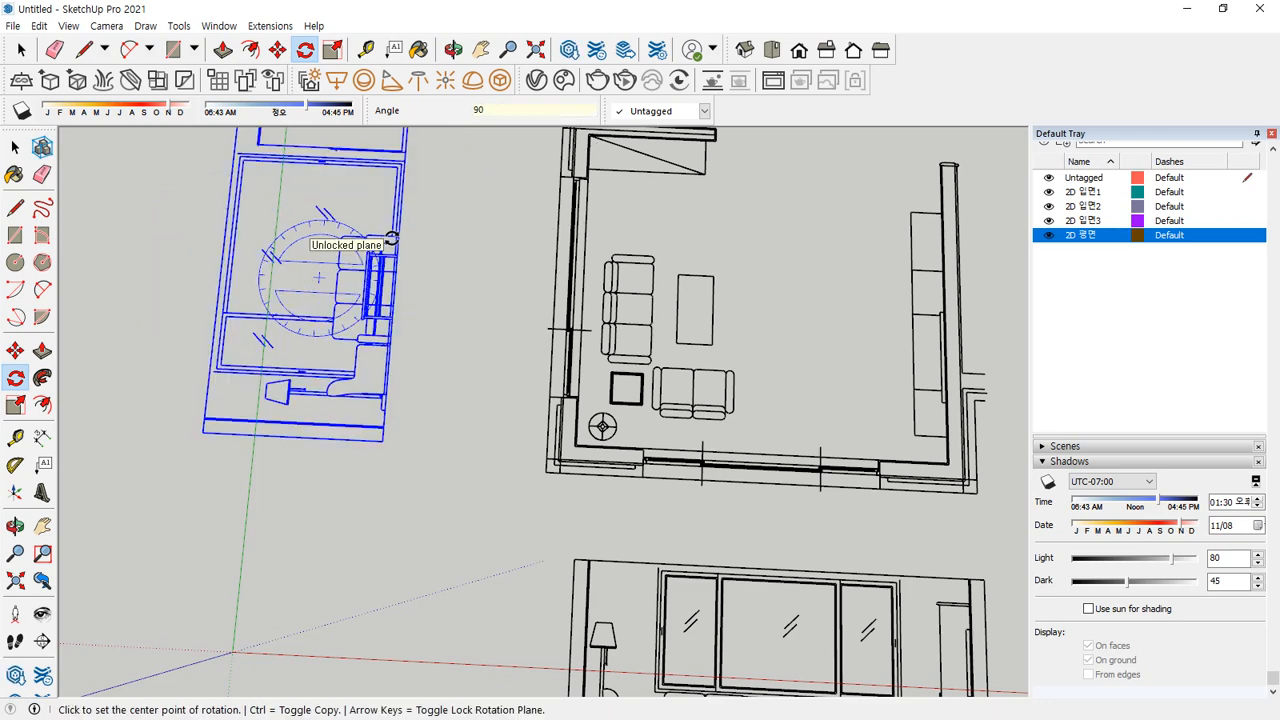
Rotate the TV wall elevation 90 degrees flat on the ground so its floor line faces the plan
scroll(389, 262, "down", 2)
middle_click_drag(517, 443, 236, 457, "shift")
middle_click_drag(624, 430, 579, 498, "shift")
key("space")
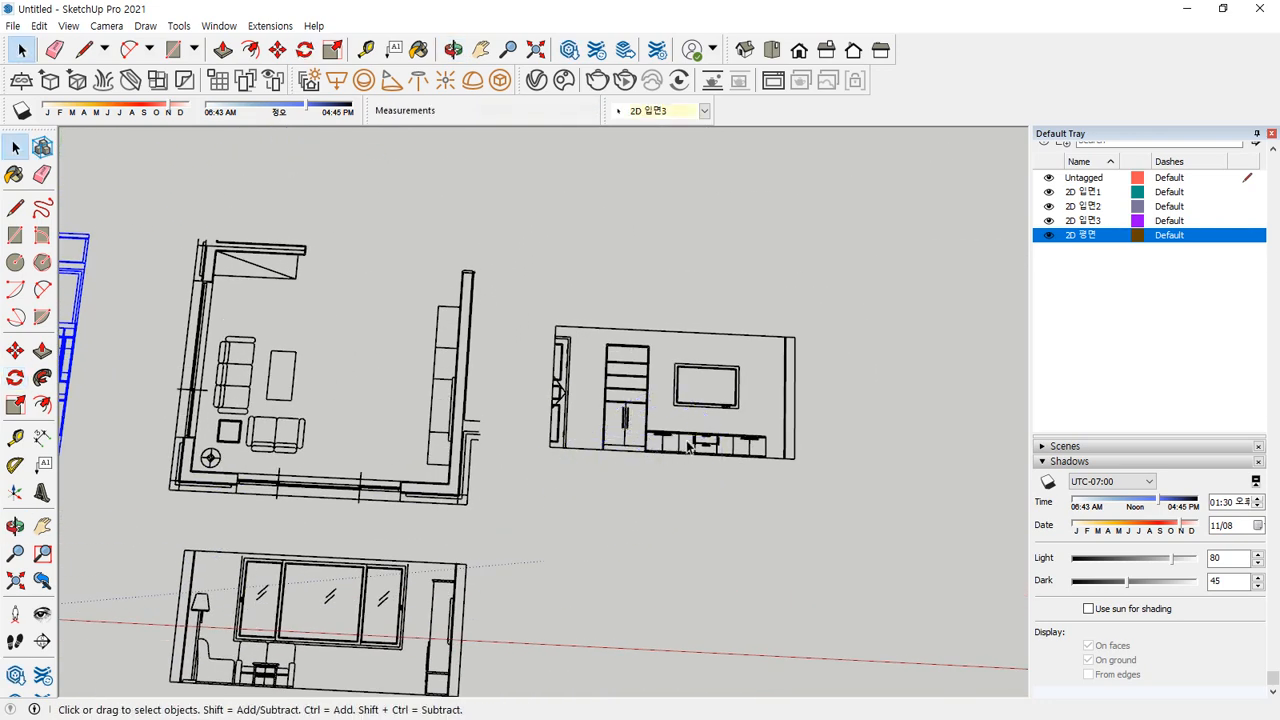
left_click(603, 342)
key("q")
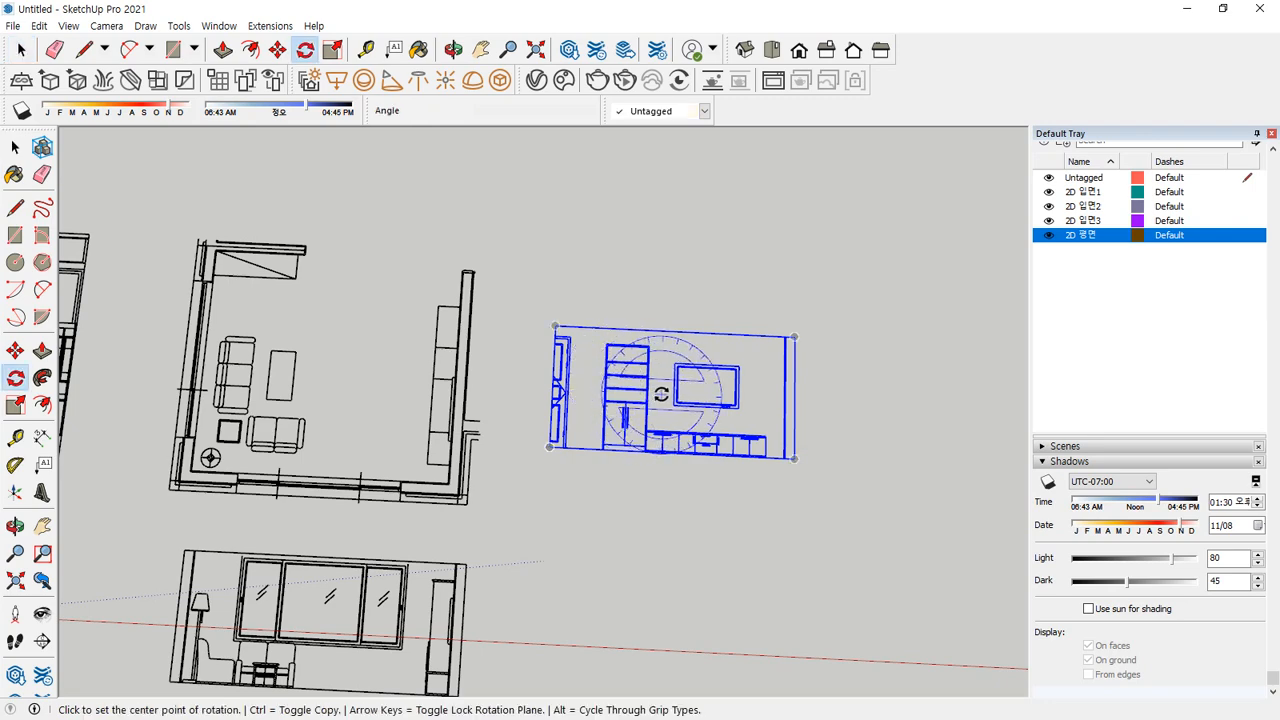
left_click(660, 395)
left_click(757, 396)
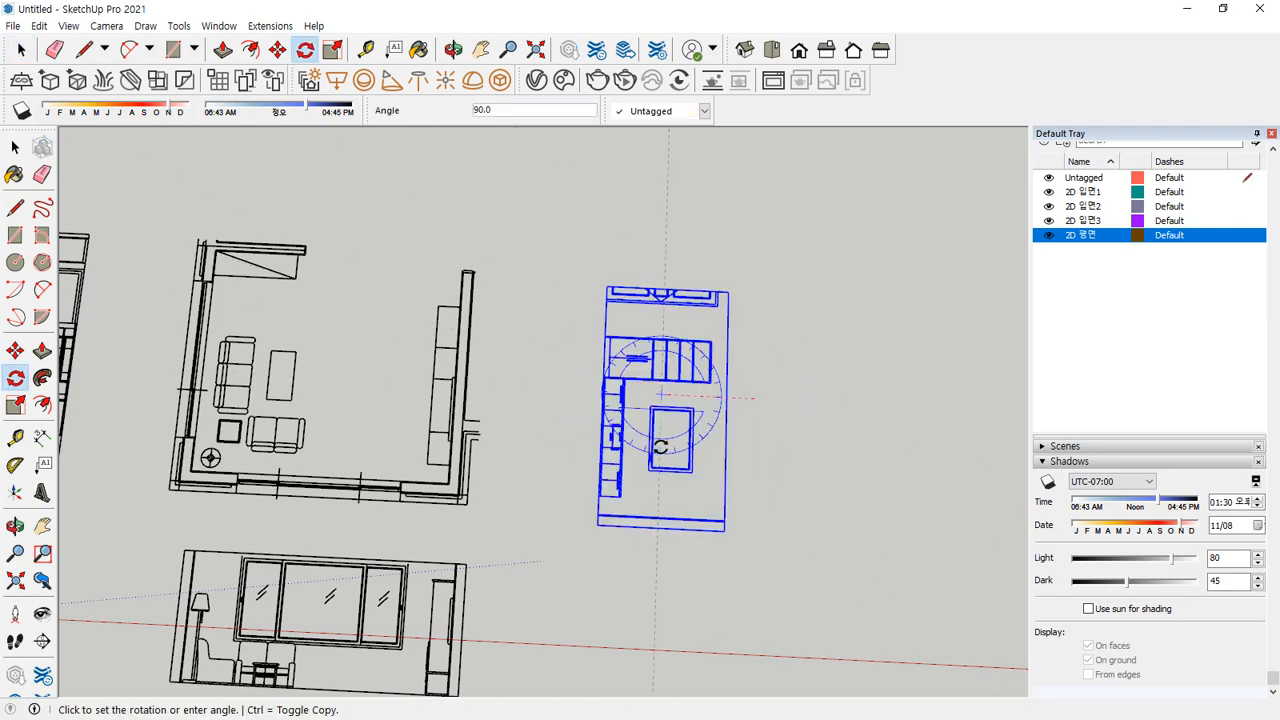
left_click(661, 447)
Check that the rotated elevations face the matching walls of the floor plan, leaving nothing selected
mouse_move(395, 452)
middle_mouse_down("shift")
mouse_move(545, 445)
mouse_move(563, 457)
middle_mouse_up("shift")
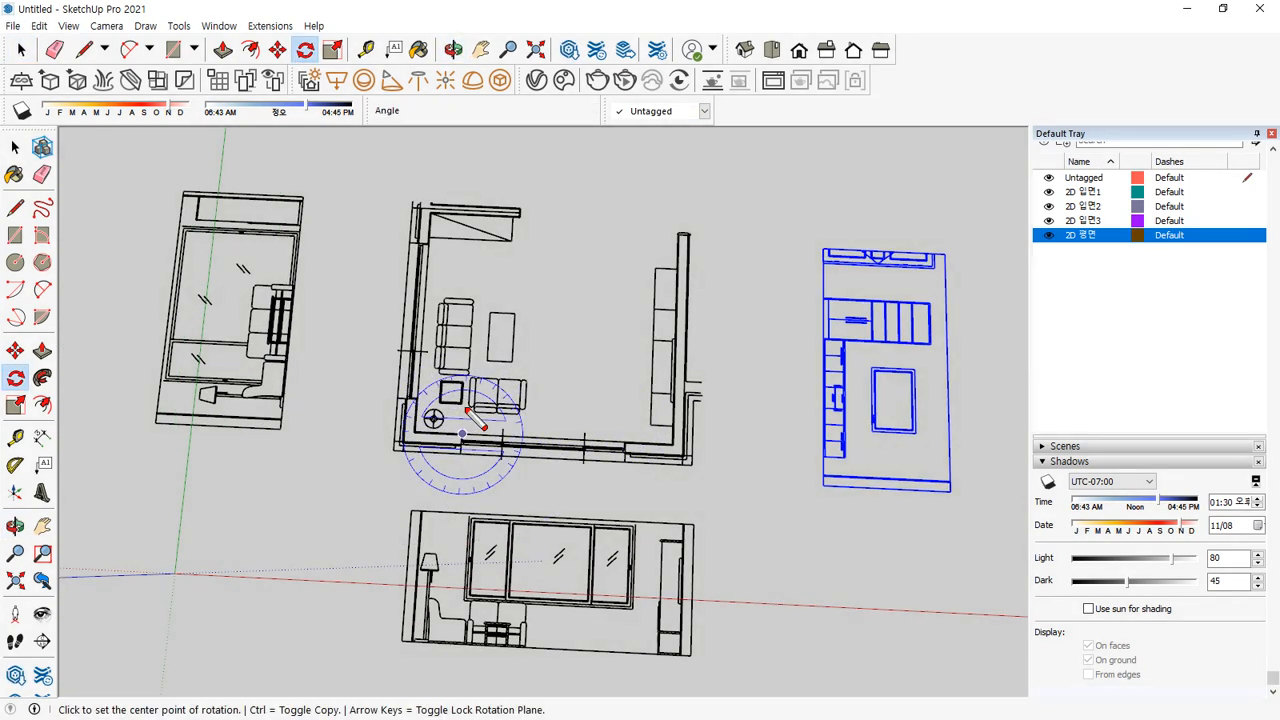
mouse_move(530, 403)
left_mouse_down()
mouse_move(305, 385)
mouse_move(309, 403)
left_mouse_up()
left_click_drag(441, 333, 430, 575)
mouse_move(834, 322)
left_mouse_down()
mouse_move(712, 328)
mouse_move(708, 346)
left_mouse_up()
mouse_move(715, 412)
left_mouse_down()
mouse_move(648, 375)
mouse_move(690, 362)
left_mouse_up()
mouse_move(682, 370)
left_mouse_down()
mouse_move(829, 376)
mouse_move(842, 398)
left_mouse_up()
key("Escape")
key("space")
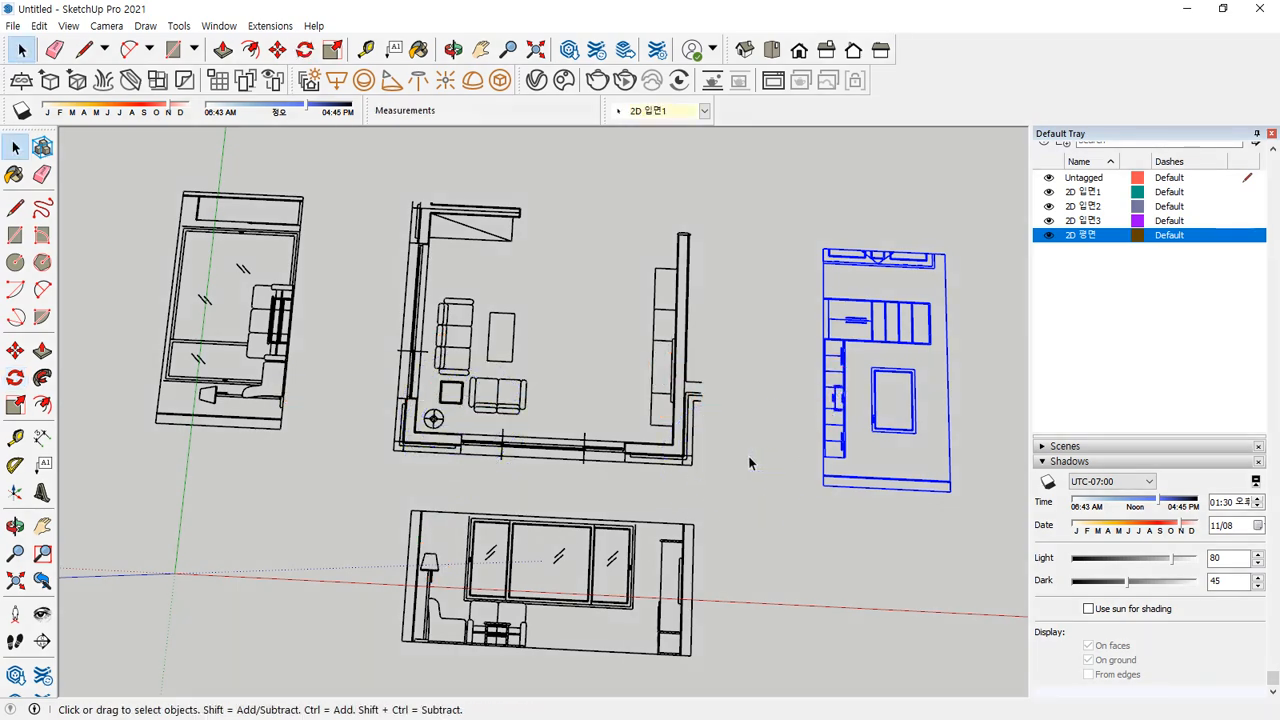
left_click(749, 458)
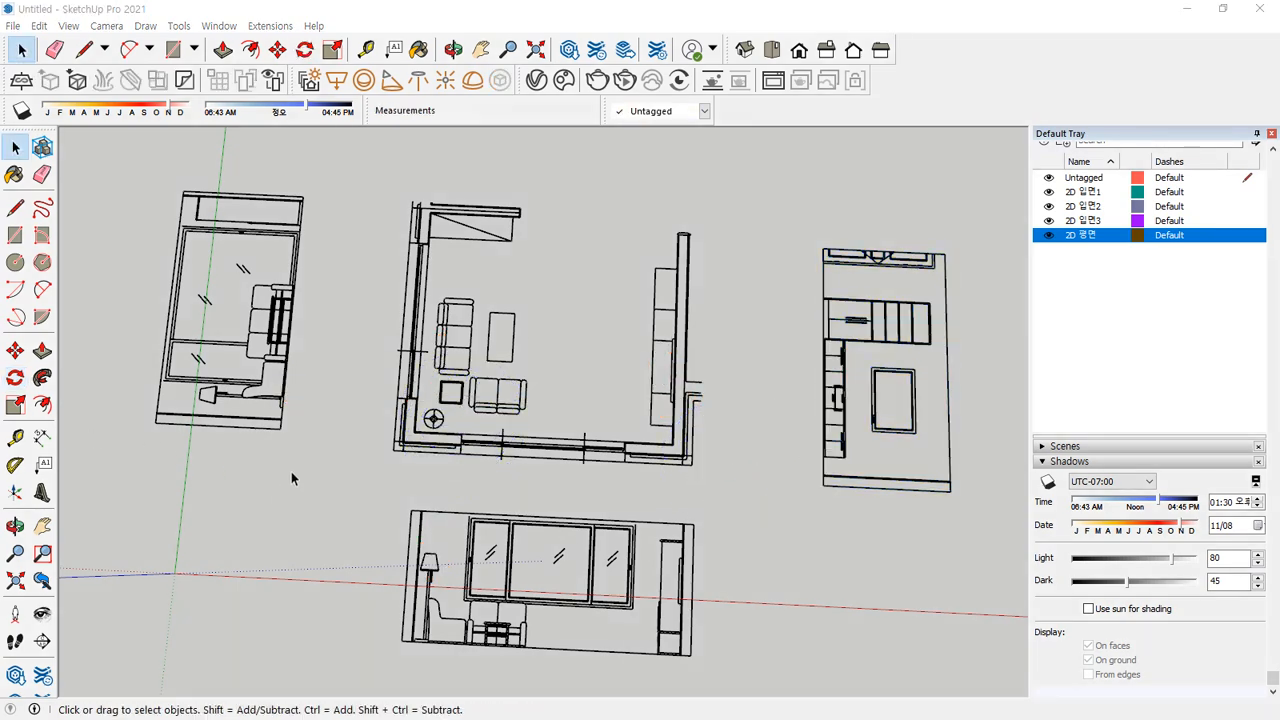
Stand the three-seat sofa elevation upright by rotating it 90 degrees about its floor line, in the green-axis plane
left_click(194, 366)
middle_click_drag(157, 420, 88, 216)
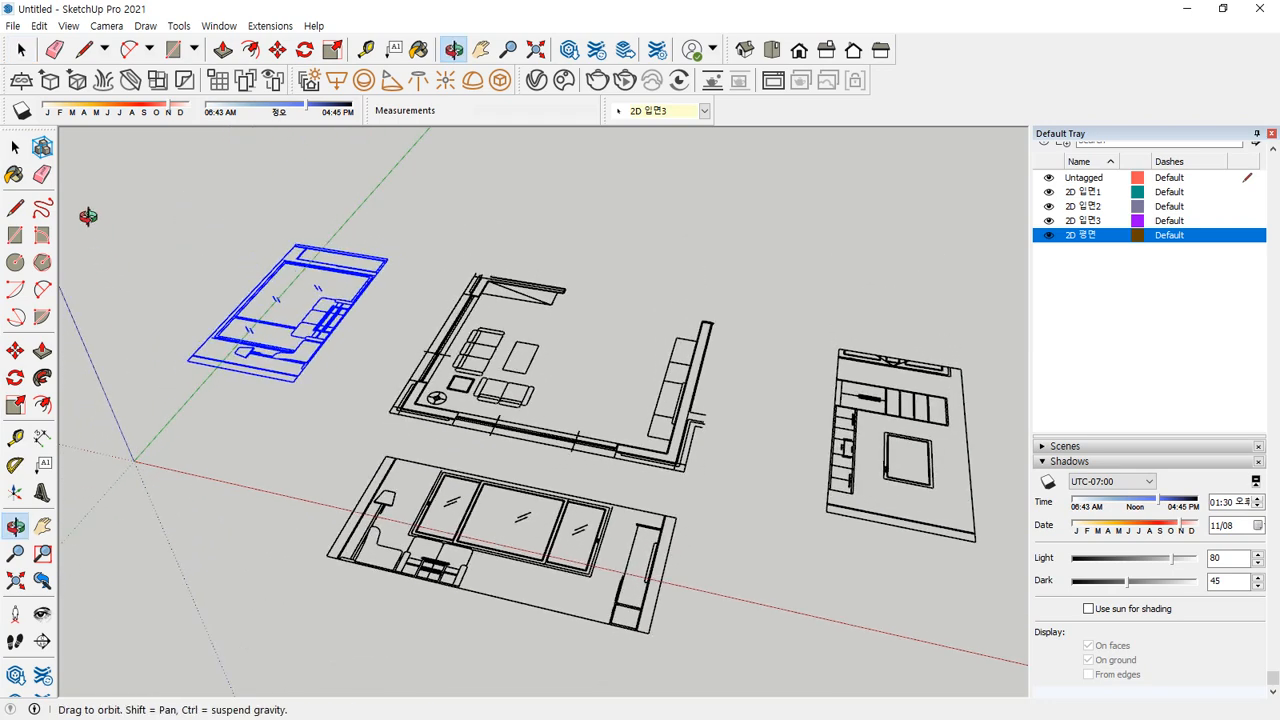
scroll(297, 374, "up", 3)
key("q")
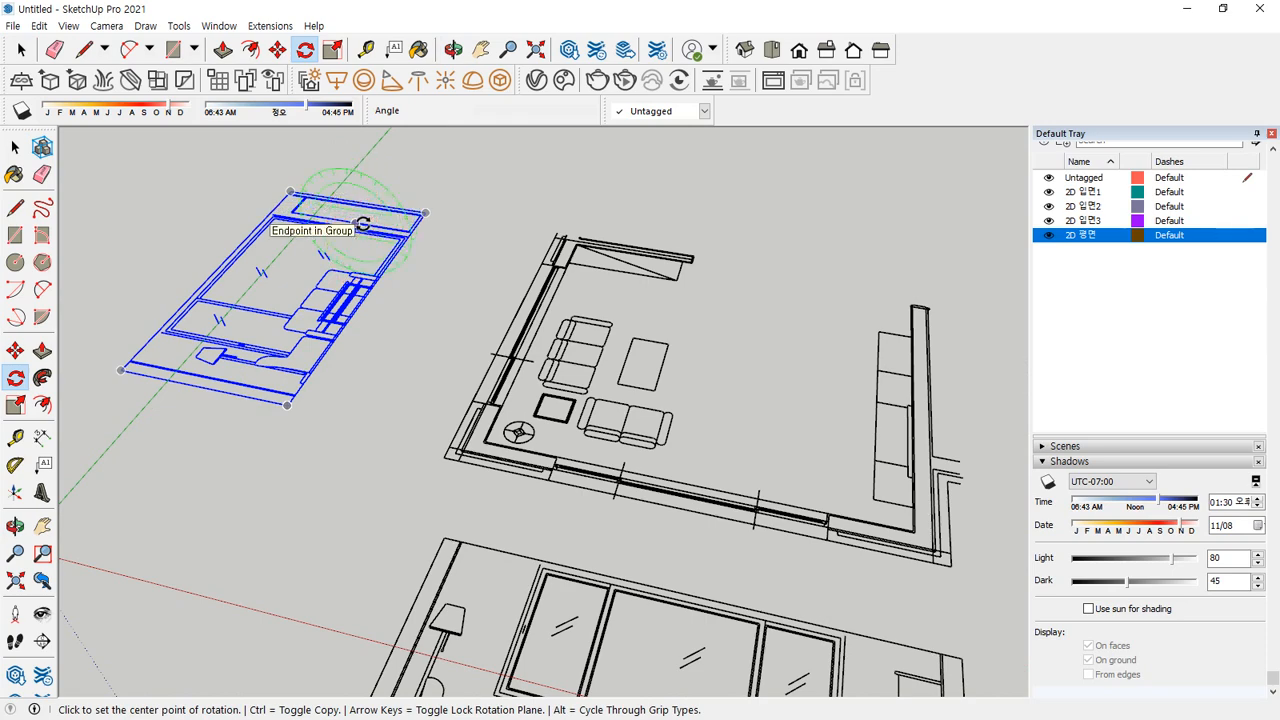
scroll(305, 268, "up", 1)
scroll(292, 410, "up", 1)
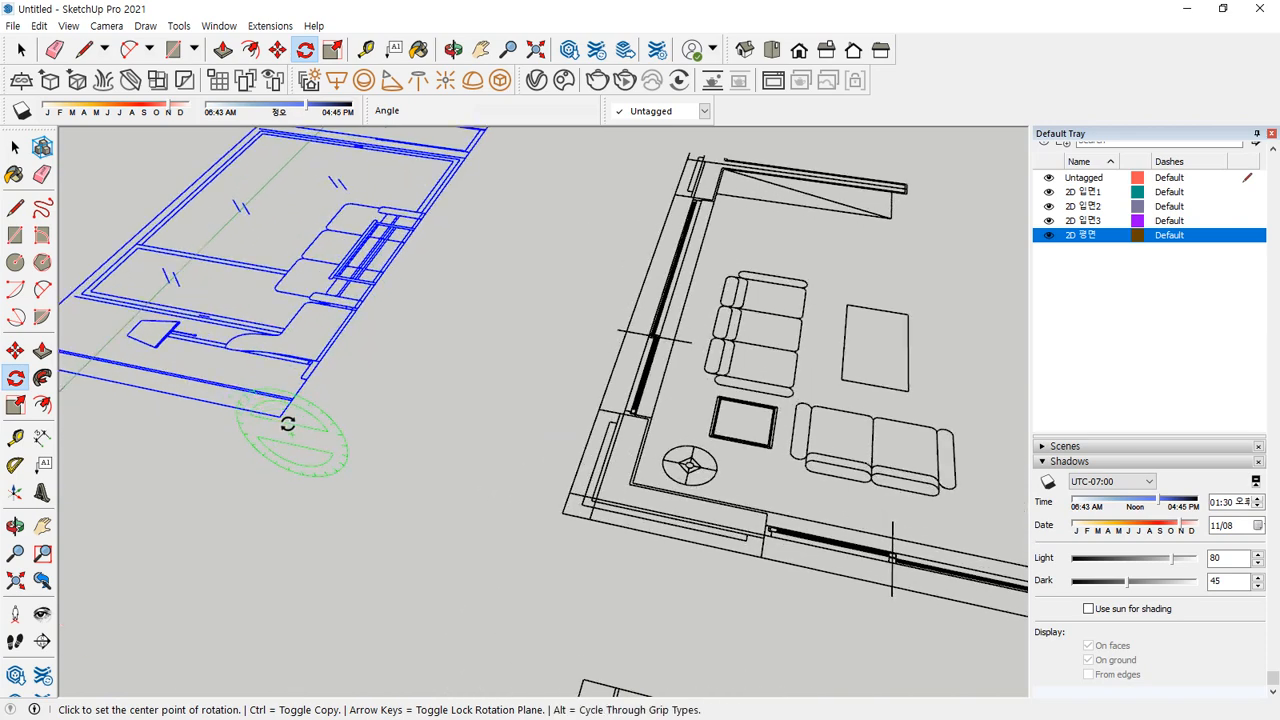
left_click(285, 421)
scroll(205, 398, "down", 2)
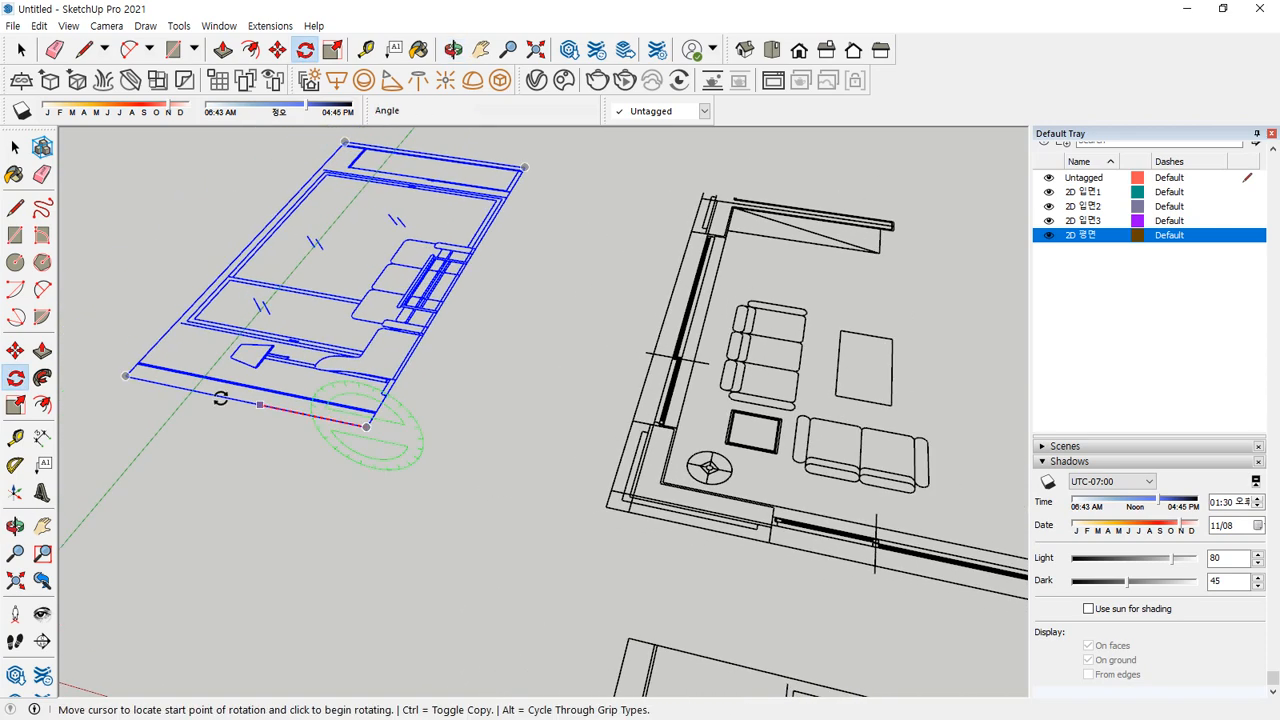
left_click(101, 368)
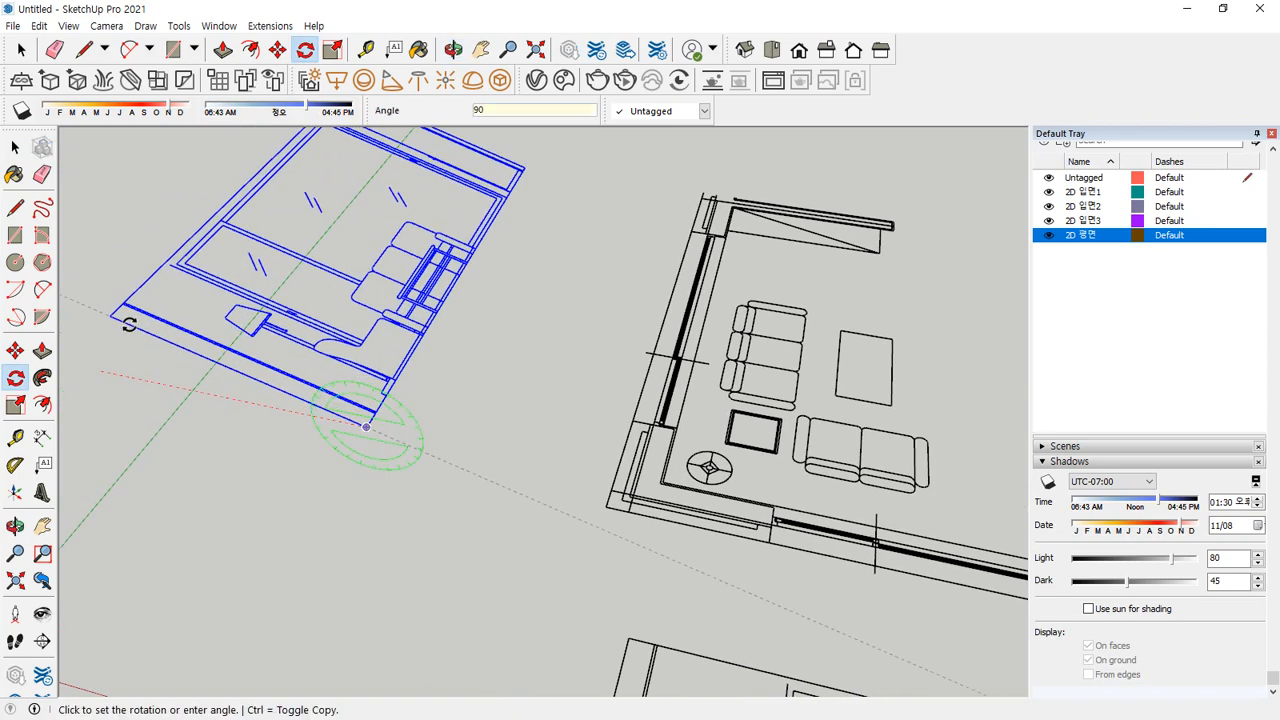
key("Return")
Stand the TV wall elevation upright by rotating it 90 degrees about its floor line, locked to the green axis
scroll(326, 415, "down", 1)
middle_click_drag(685, 460, 560, 427, "shift")
key("space")
left_click(819, 625)
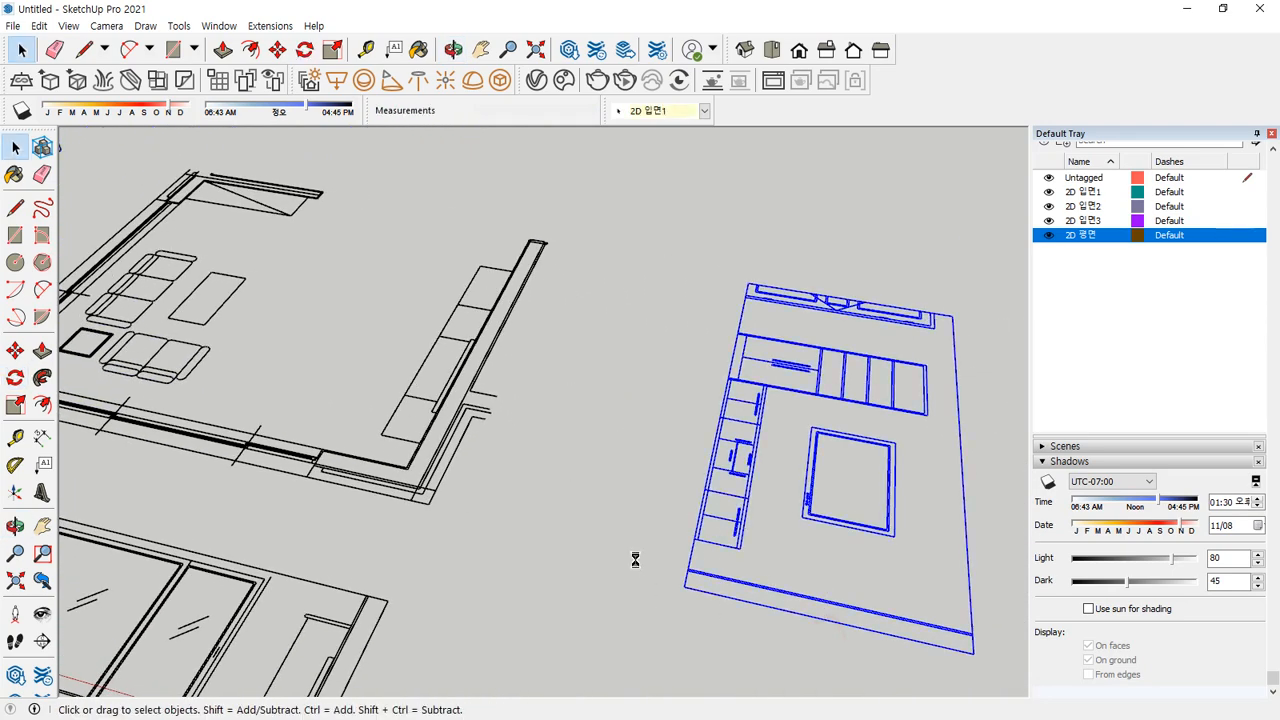
key("q")
key("Right")
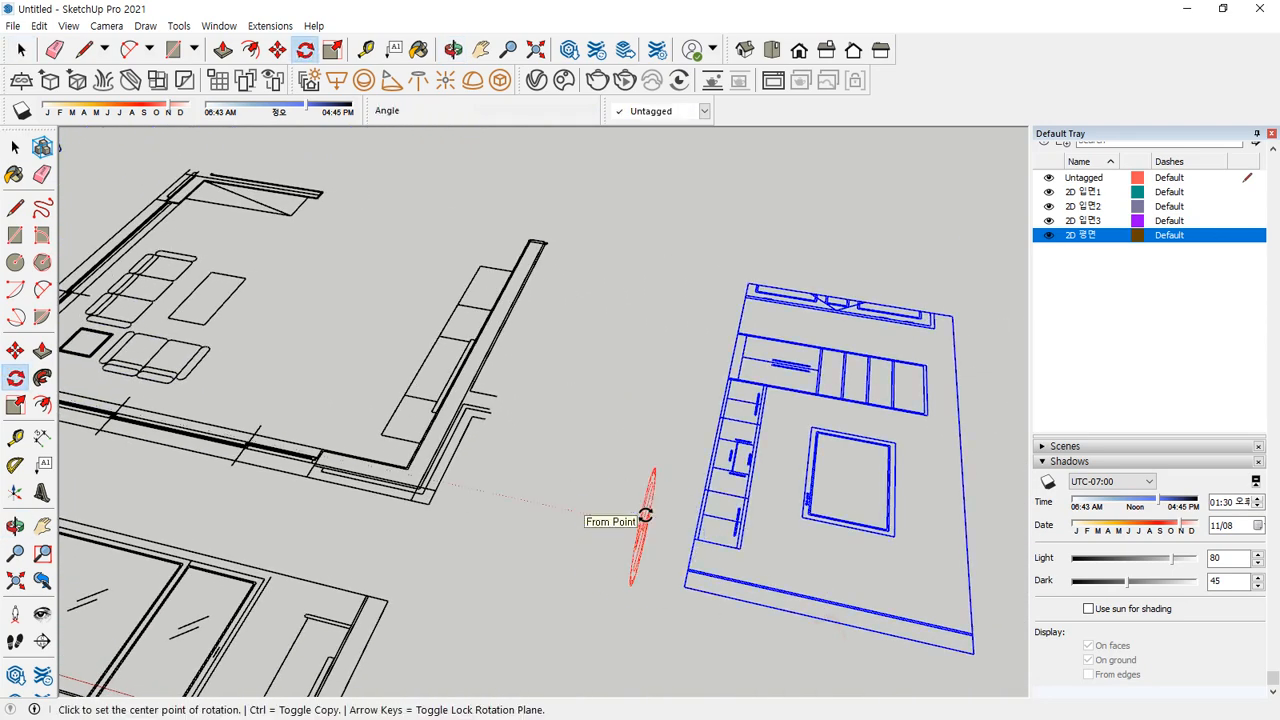
key("Left")
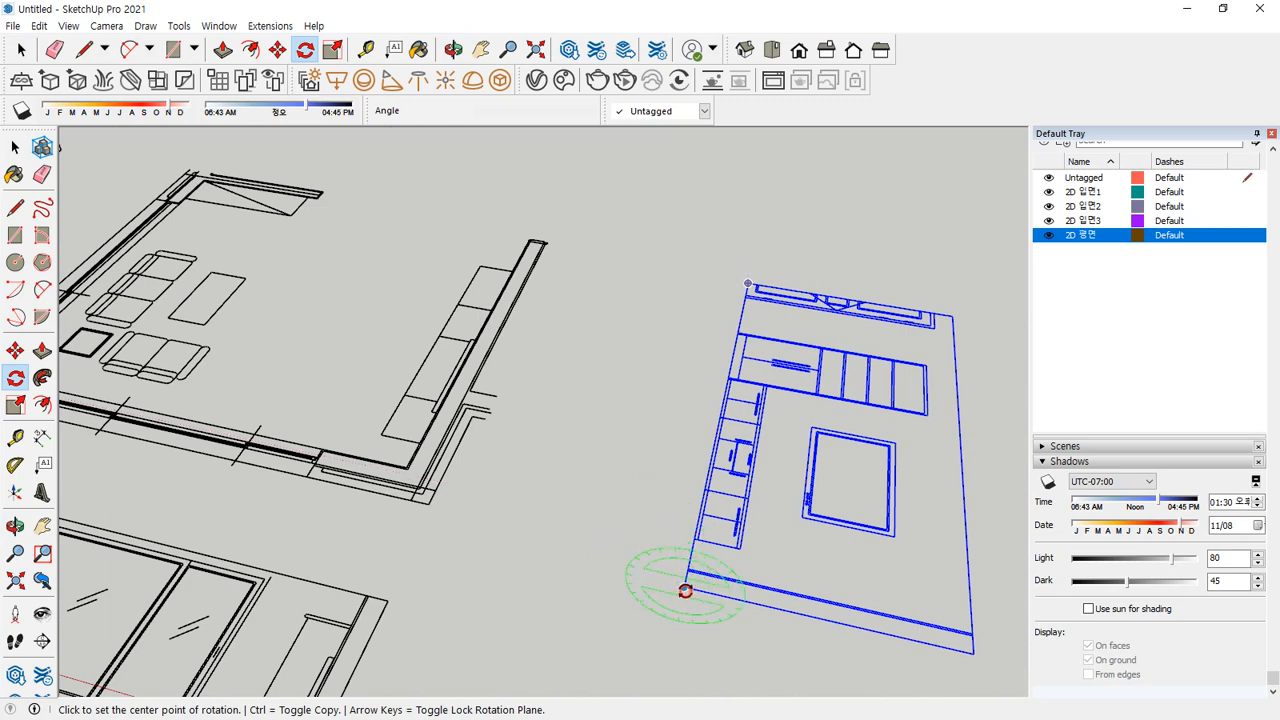
left_click(684, 588)
left_click(996, 660)
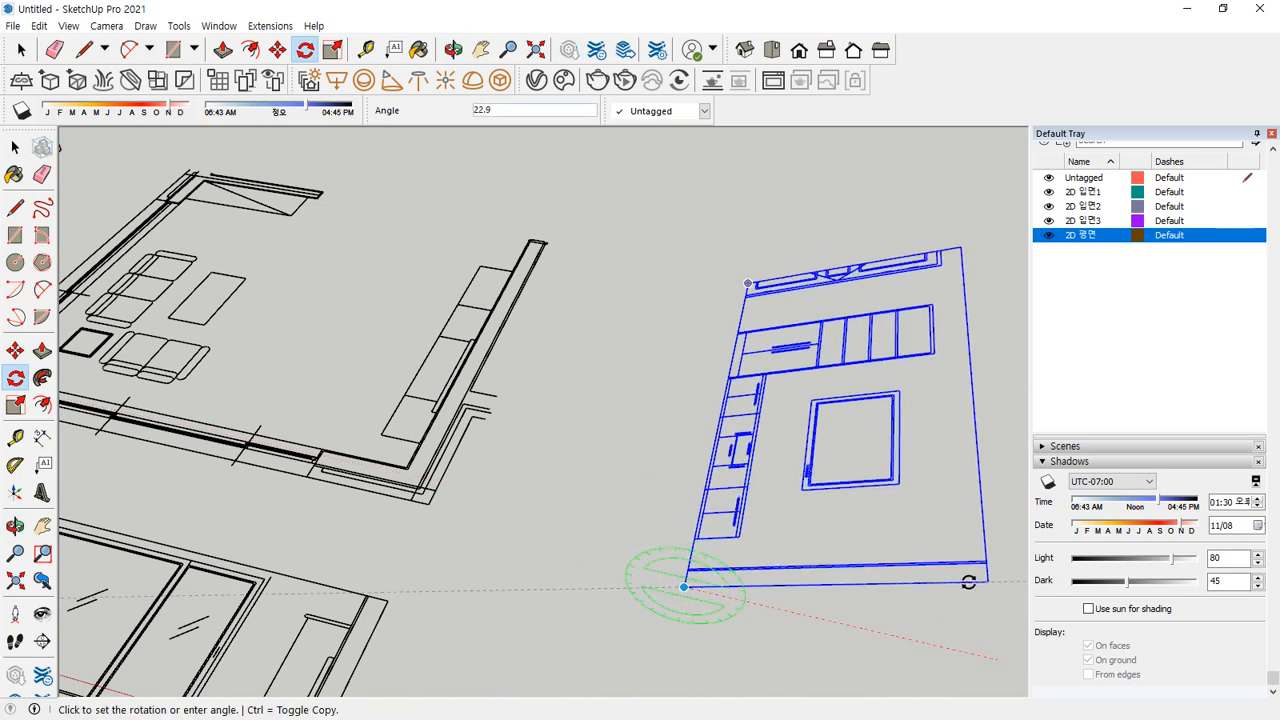
type("90")
key("Return")
Stand the three-pane window elevation upright by rotating it 90 degrees about its floor line, in the red-axis plane, and deselect it
middle_click_drag(945, 585, 370, 565)
key("space")
left_click_drag(368, 566, 254, 482)
scroll(392, 533, "up", 4)
key("q")
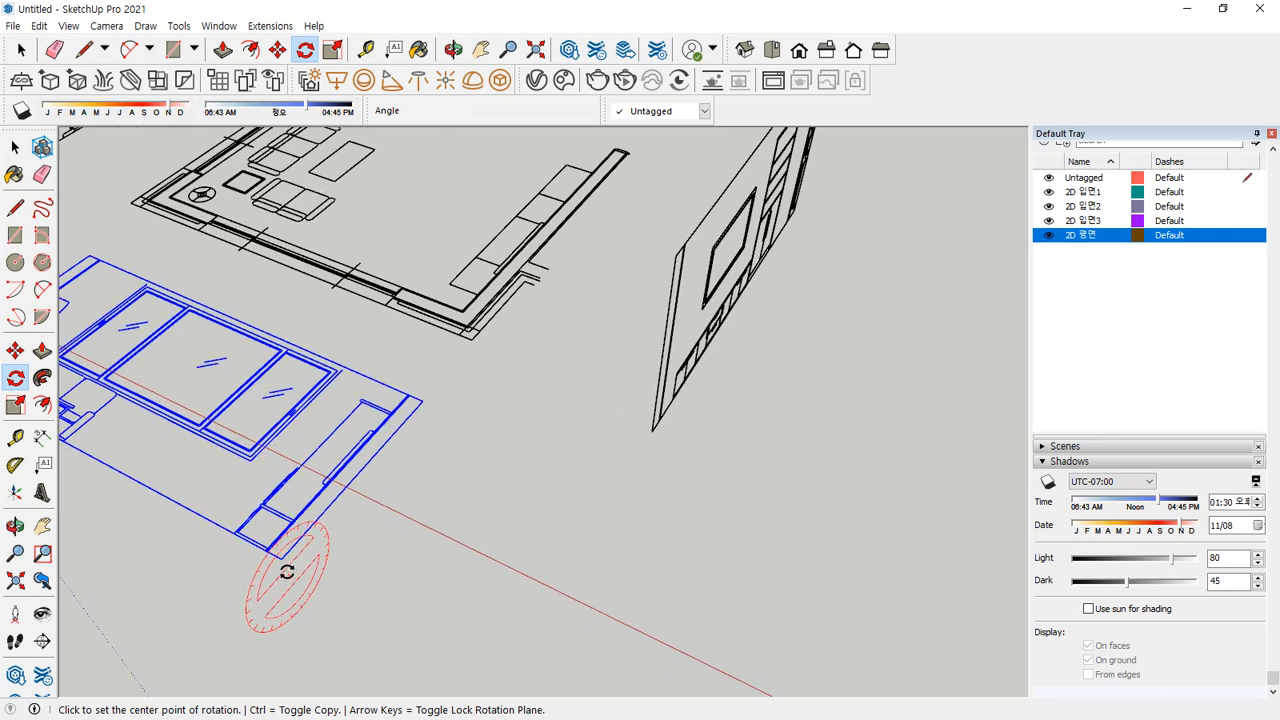
scroll(280, 562, "up", 2)
left_click(277, 553)
left_click(442, 384)
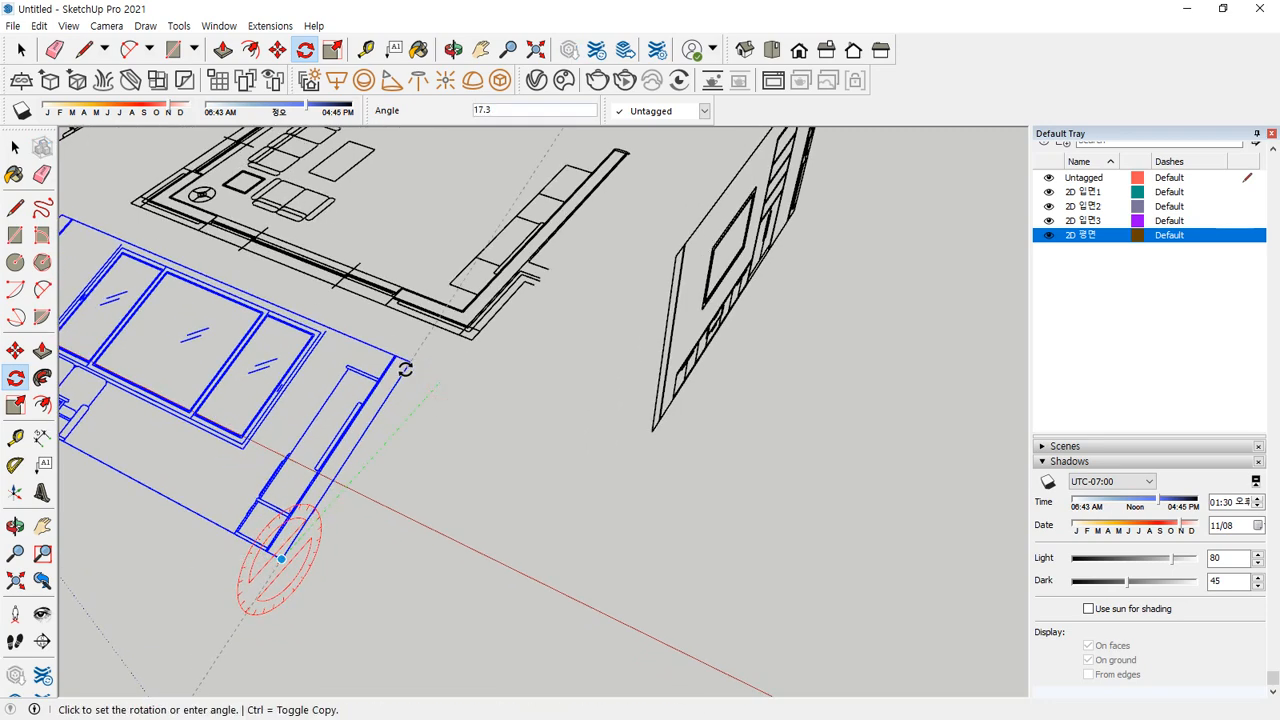
type("90")
key("Return")
scroll(380, 429, "down", 3)
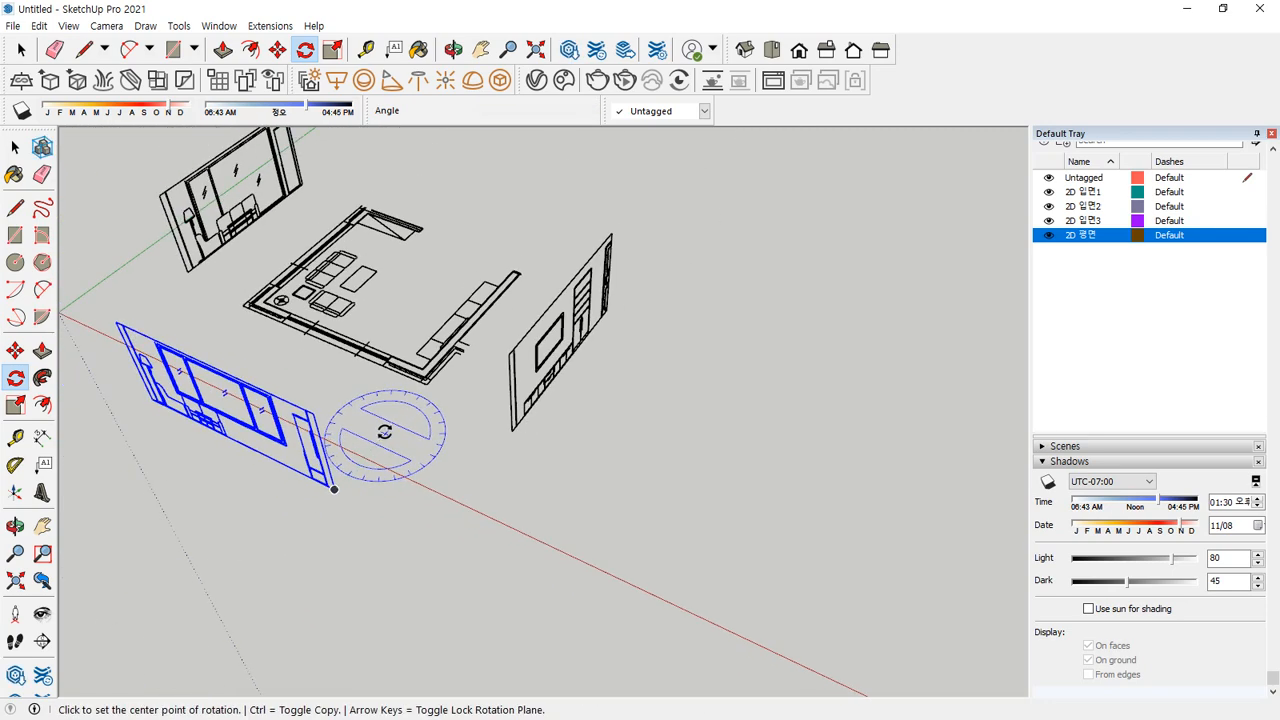
middle_click_drag(386, 431, 862, 393, "shift")
key("space")
left_click(553, 520)
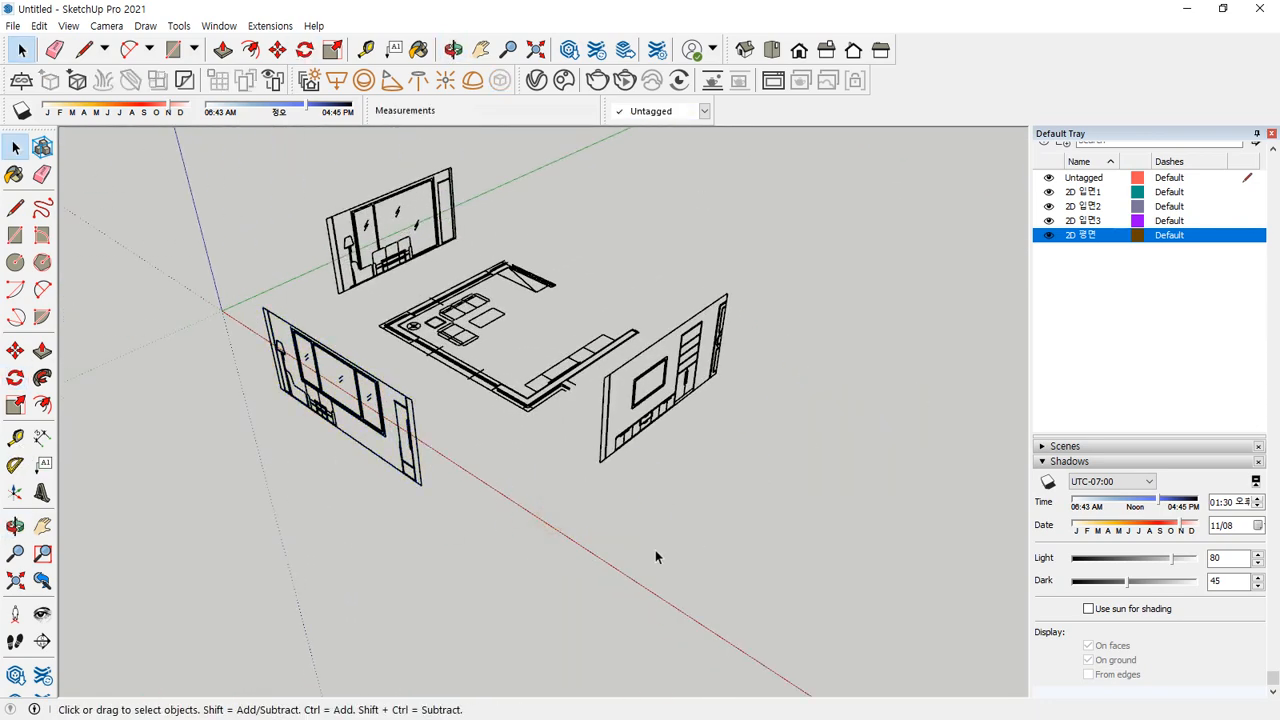
Examine the outer and inner wall lines at the lower corner of the three-seat sofa elevation
scroll(191, 286, "up", 10)
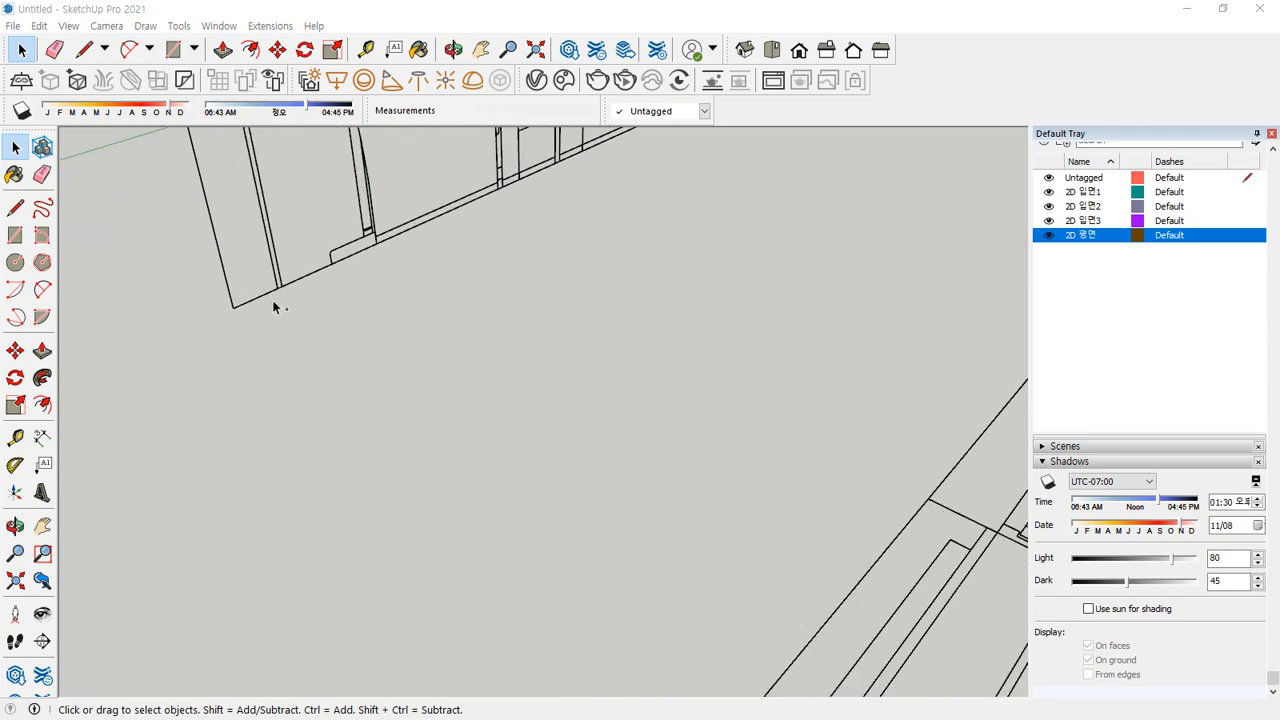
mouse_move(298, 312)
left_mouse_down()
mouse_move(240, 322)
mouse_move(306, 300)
left_mouse_up()
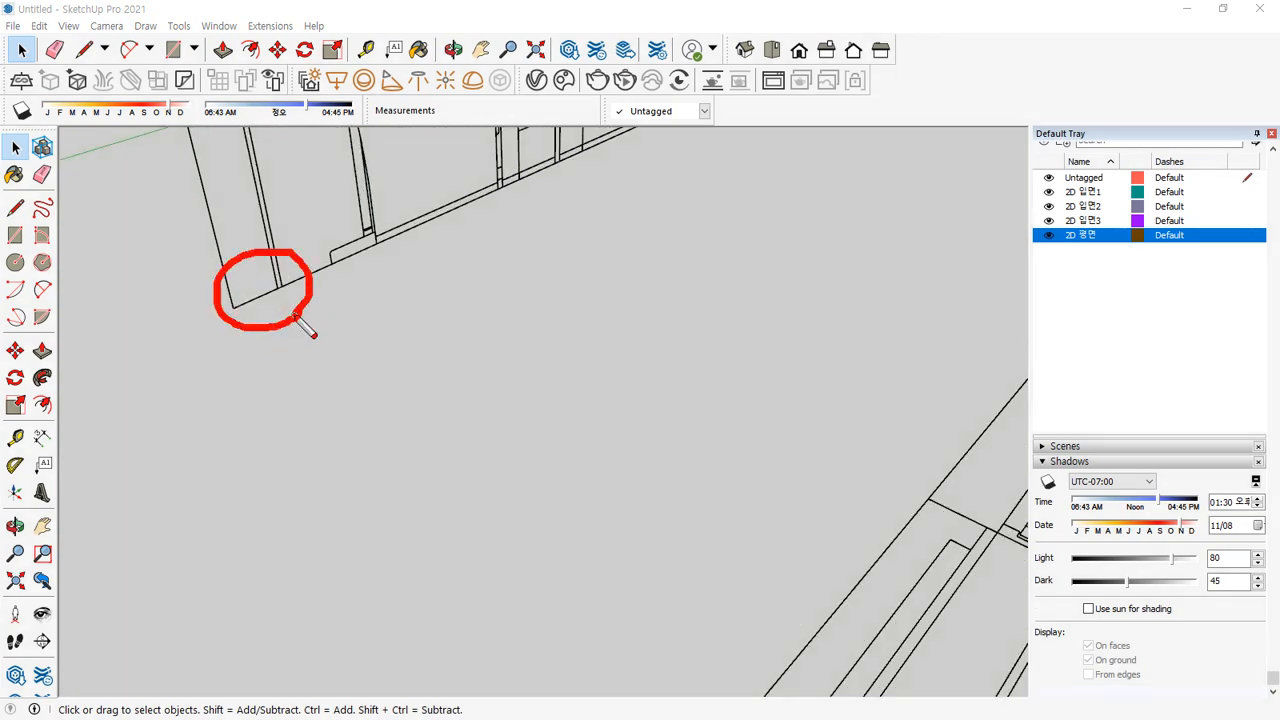
left_click_drag(268, 322, 322, 268)
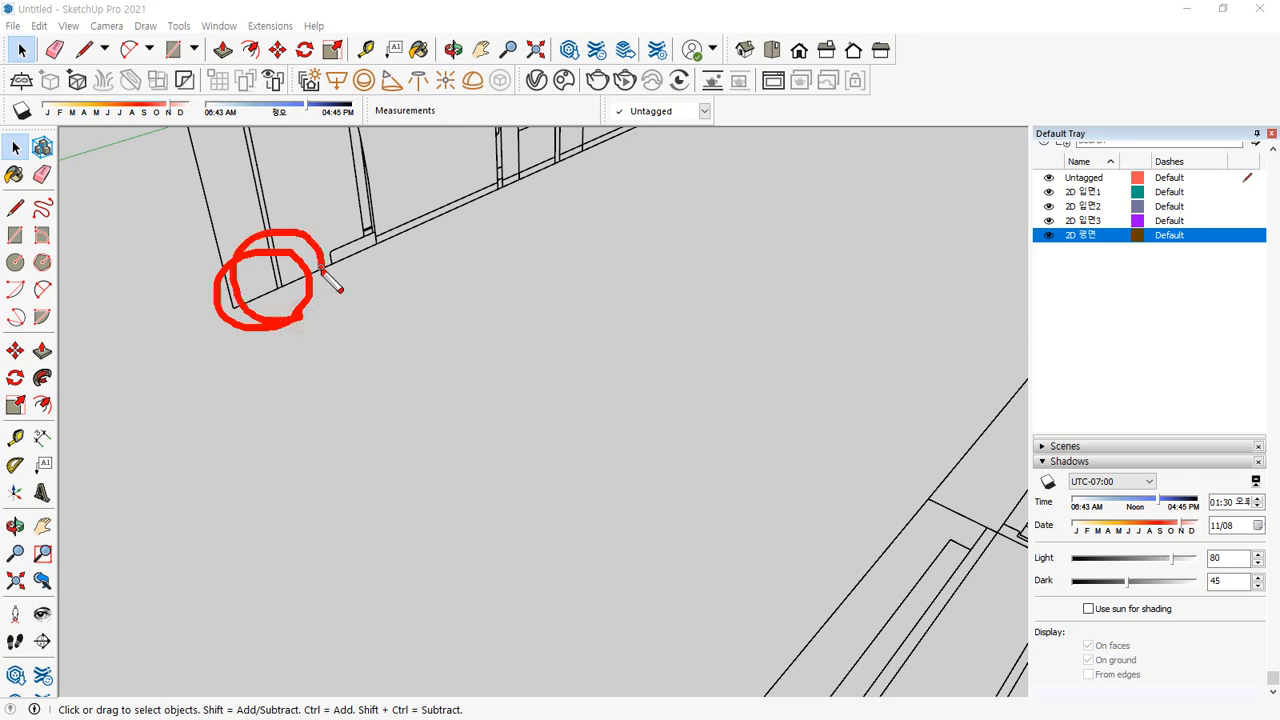
key("Delete")
left_click_drag(226, 296, 189, 346)
mouse_move(230, 296)
left_mouse_down()
mouse_move(223, 322)
mouse_move(266, 311)
left_mouse_up()
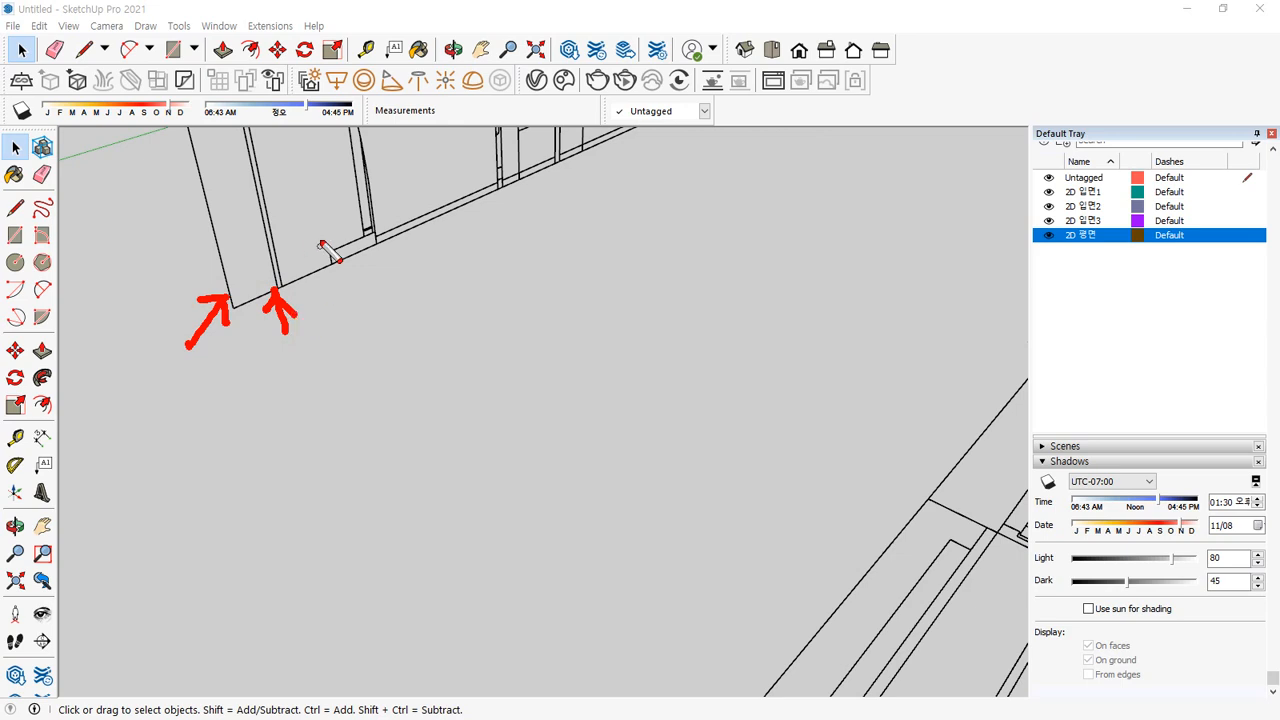
left_click_drag(326, 226, 289, 244)
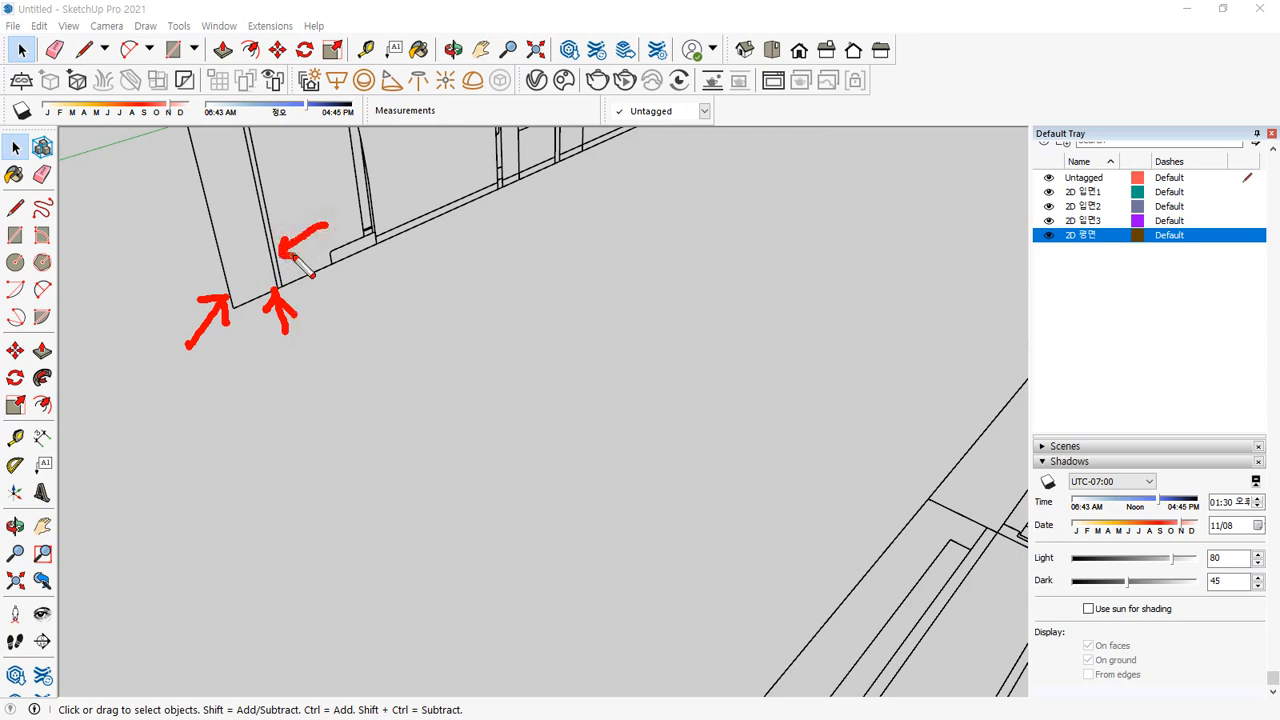
mouse_move(274, 336)
left_mouse_down()
mouse_move(242, 224)
mouse_move(290, 314)
left_mouse_up()
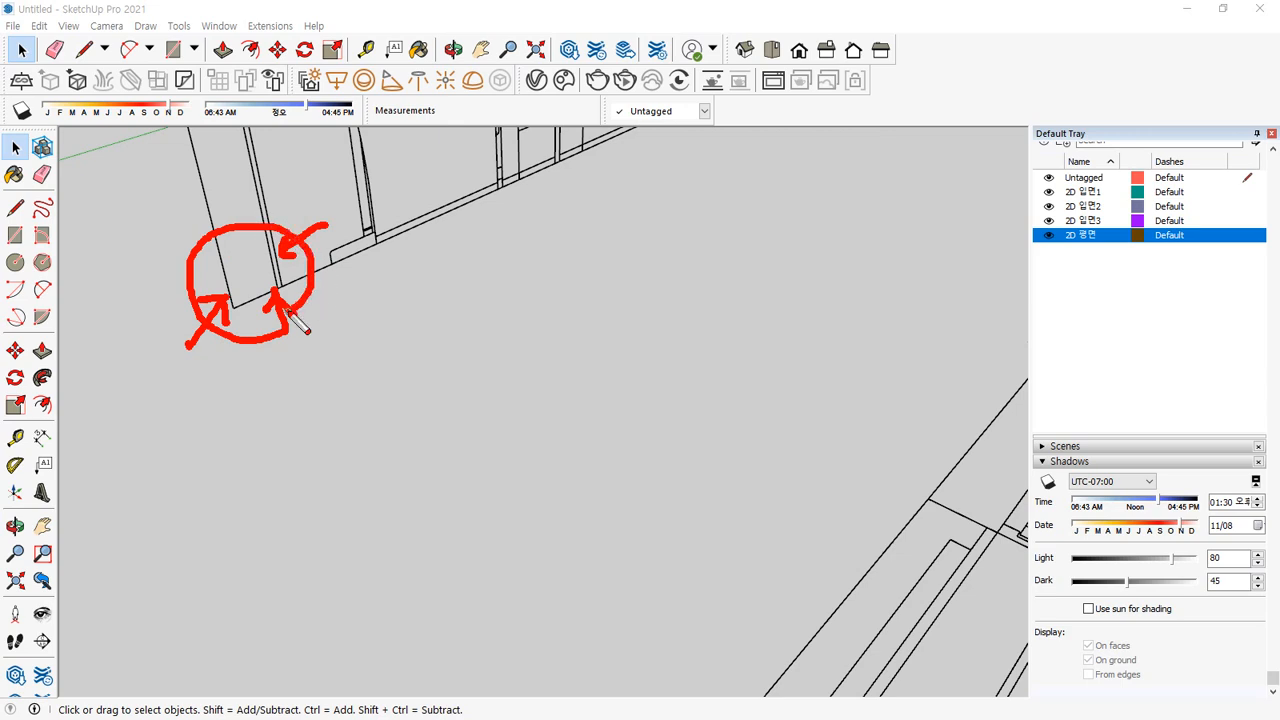
key("e")
mouse_move(136, 306)
left_mouse_down()
mouse_move(207, 257)
mouse_move(203, 287)
left_mouse_up()
left_click_drag(260, 337, 273, 279)
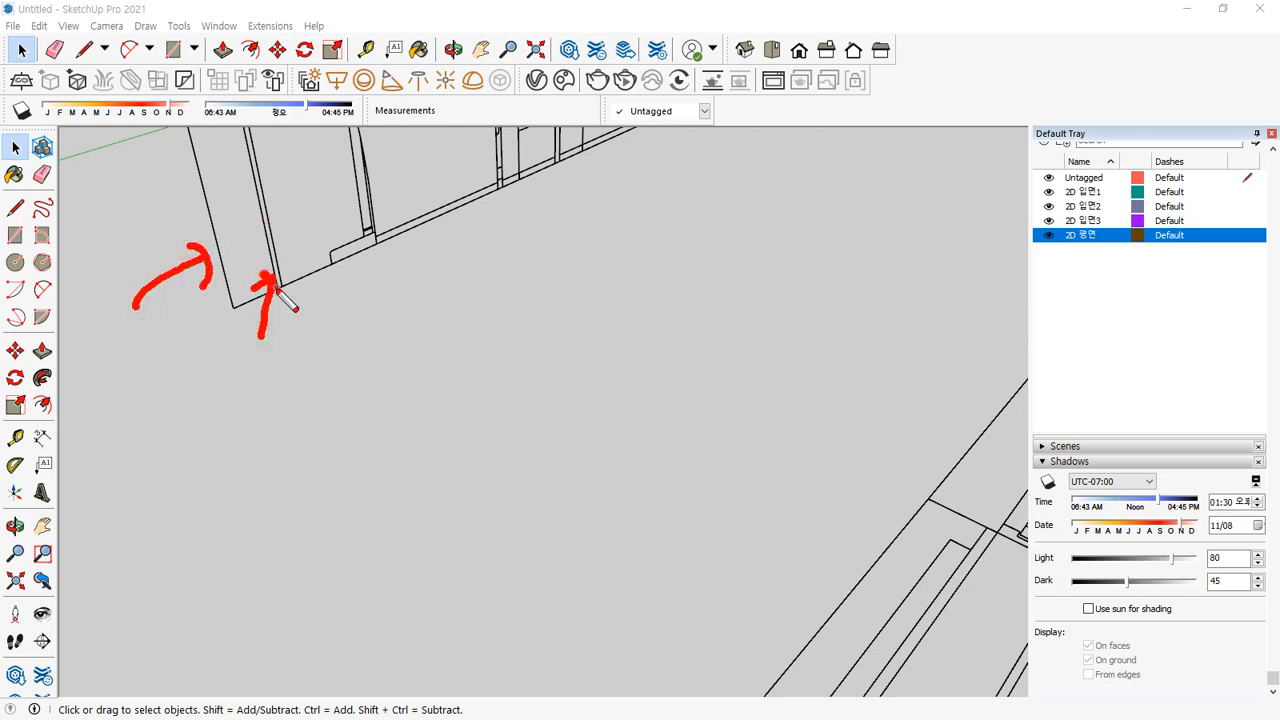
Compare the inner wall line of the three-seat sofa elevation with the matching inner wall corner on the floor plan
left_click_drag(326, 195, 278, 248)
left_click_drag(277, 223, 283, 252)
key("Escape")
mouse_move(645, 524)
middle_mouse_down("shift")
mouse_move(552, 421)
mouse_move(403, 329)
middle_mouse_up("shift")
key("space")
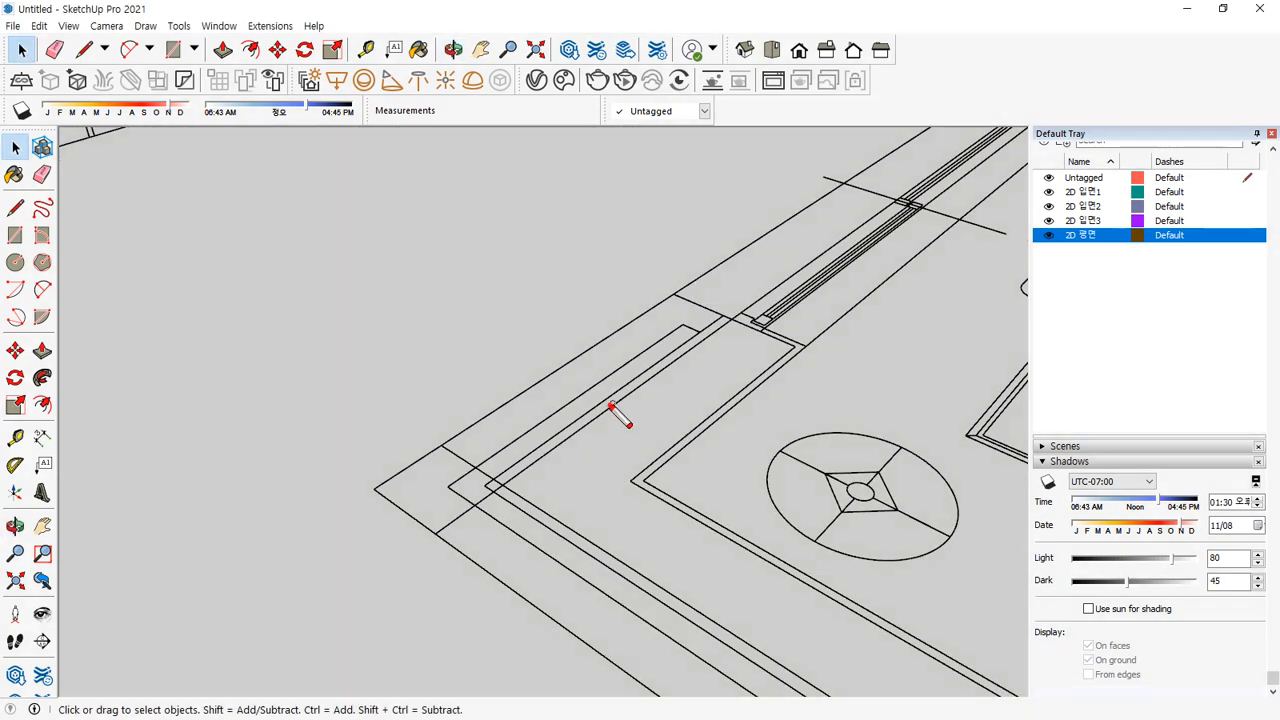
left_click_drag(610, 405, 569, 433)
mouse_move(650, 461)
left_mouse_down()
mouse_move(628, 474)
mouse_move(655, 476)
left_mouse_up()
key("Escape")
scroll(219, 293, "down", 3)
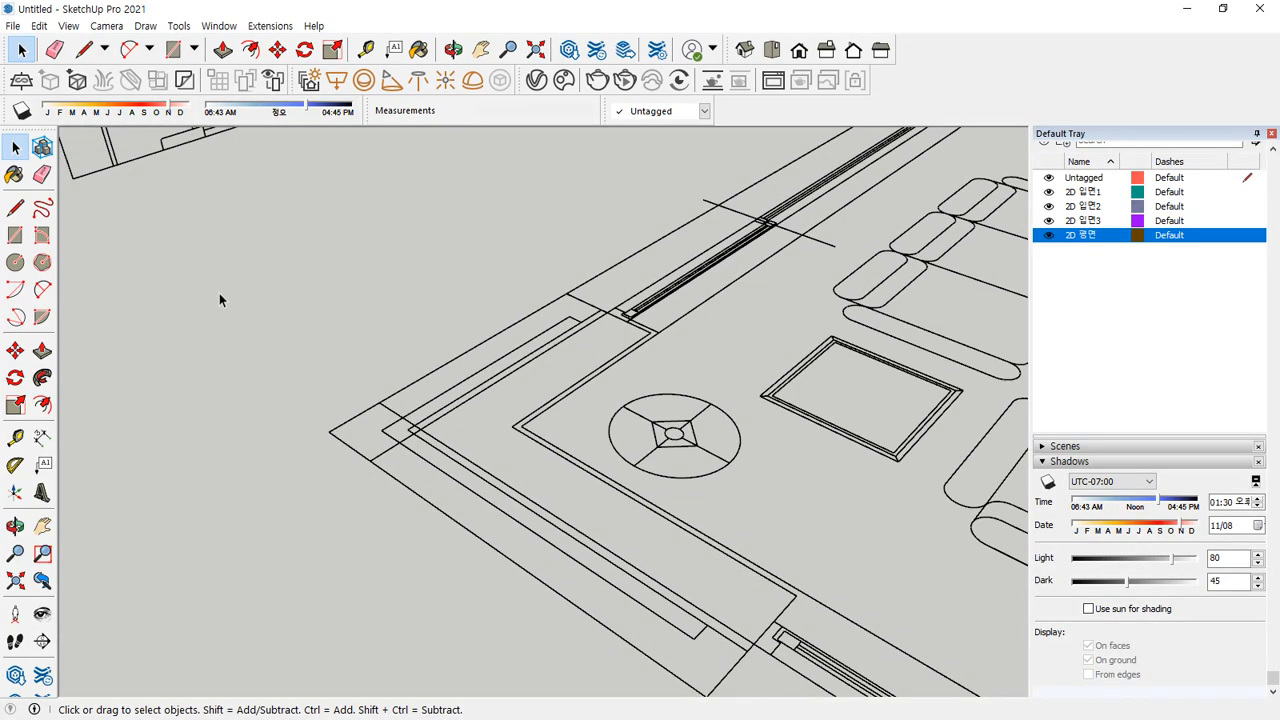
Move the three-seat sofa elevation by the bottom endpoint of its inner wall line onto the plan's matching inner wall corner
middle_click_drag(138, 228, 221, 328, "shift")
scroll(173, 268, "up", 4)
left_click_drag(197, 265, 192, 280)
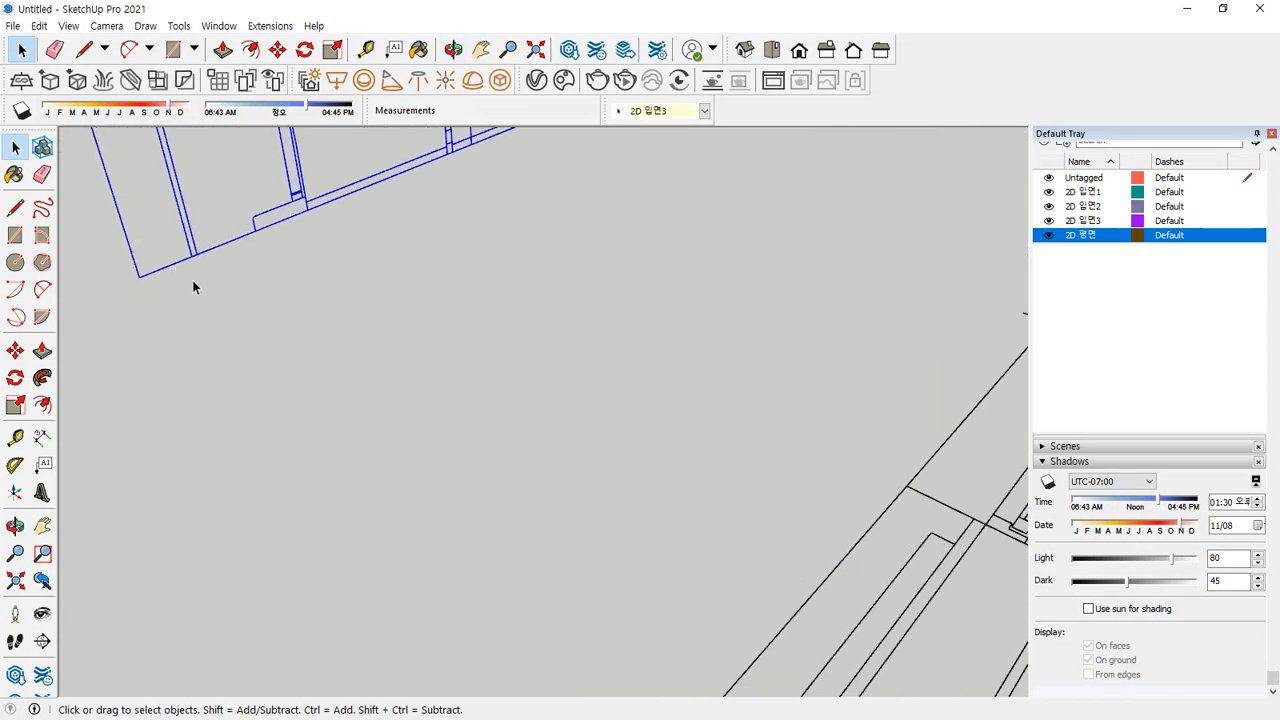
key("m")
left_click(191, 256)
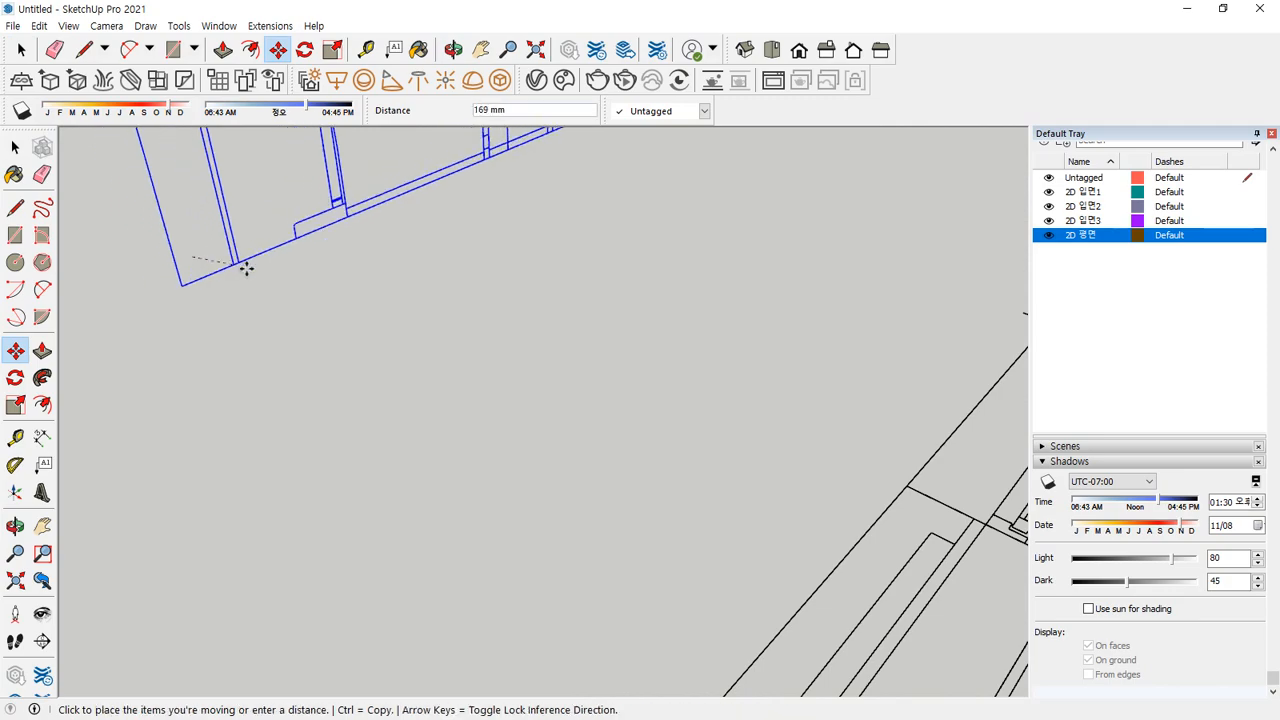
scroll(388, 326, "down", 1)
middle_click_drag(783, 620, 373, 413, "shift")
scroll(373, 413, "up", 5)
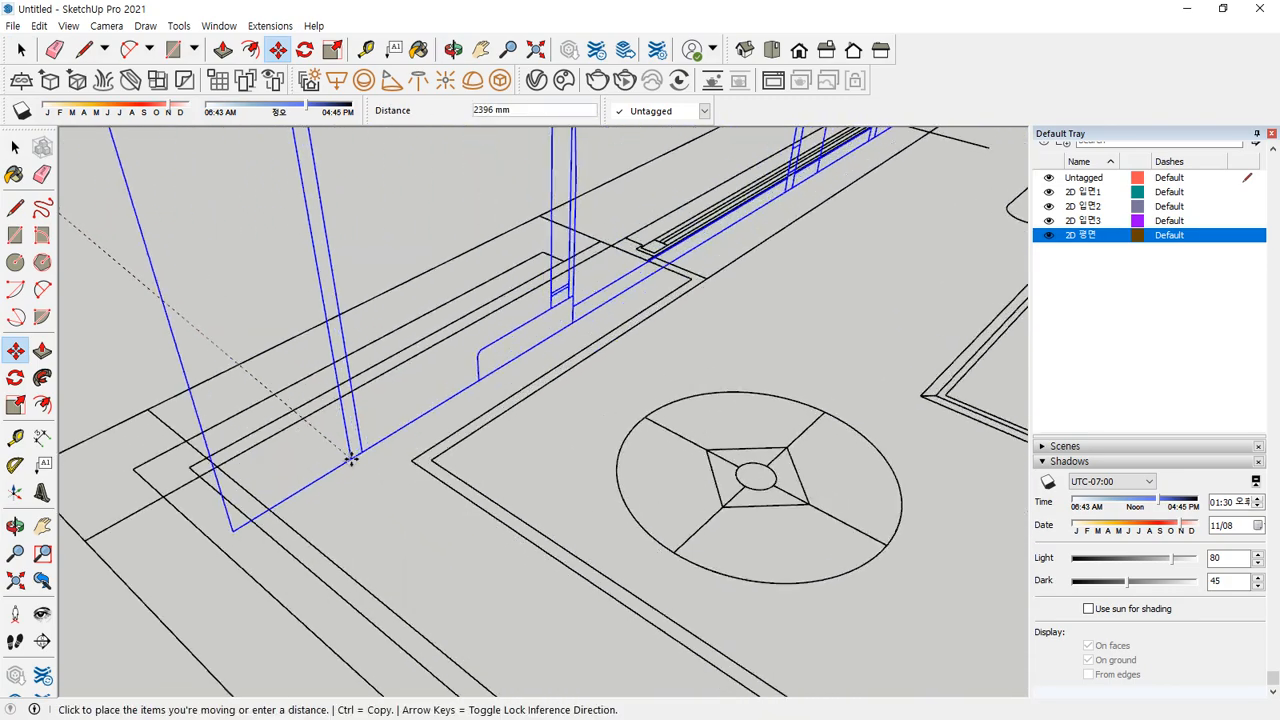
left_click(440, 457)
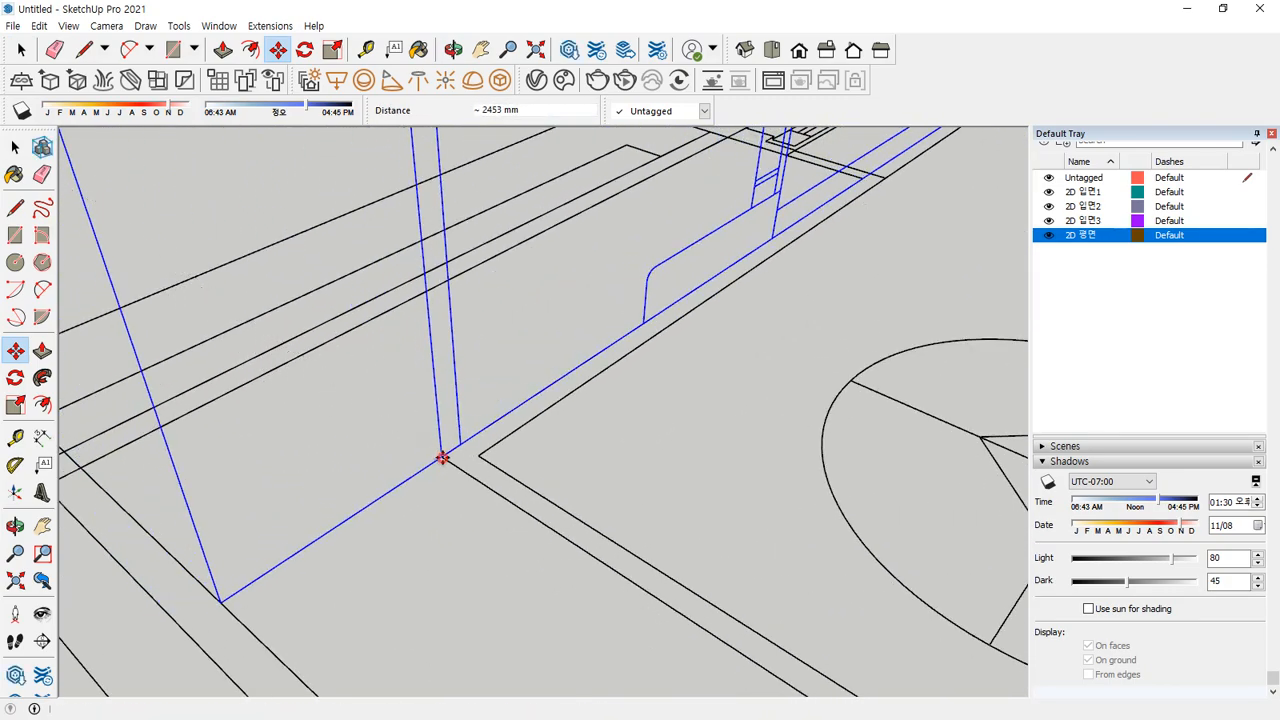
key("space")
Check the placed sofa elevation's corner against the plan, and examine the outer and inner wall lines of the three-pane window elevation
middle_click_drag(500, 491, 409, 477)
mouse_move(520, 427)
left_mouse_down()
mouse_move(442, 443)
mouse_move(496, 486)
left_mouse_up()
left_click_drag(561, 433, 476, 440)
mouse_move(479, 444)
left_mouse_down()
mouse_move(531, 483)
mouse_move(440, 406)
mouse_move(508, 515)
left_mouse_up()
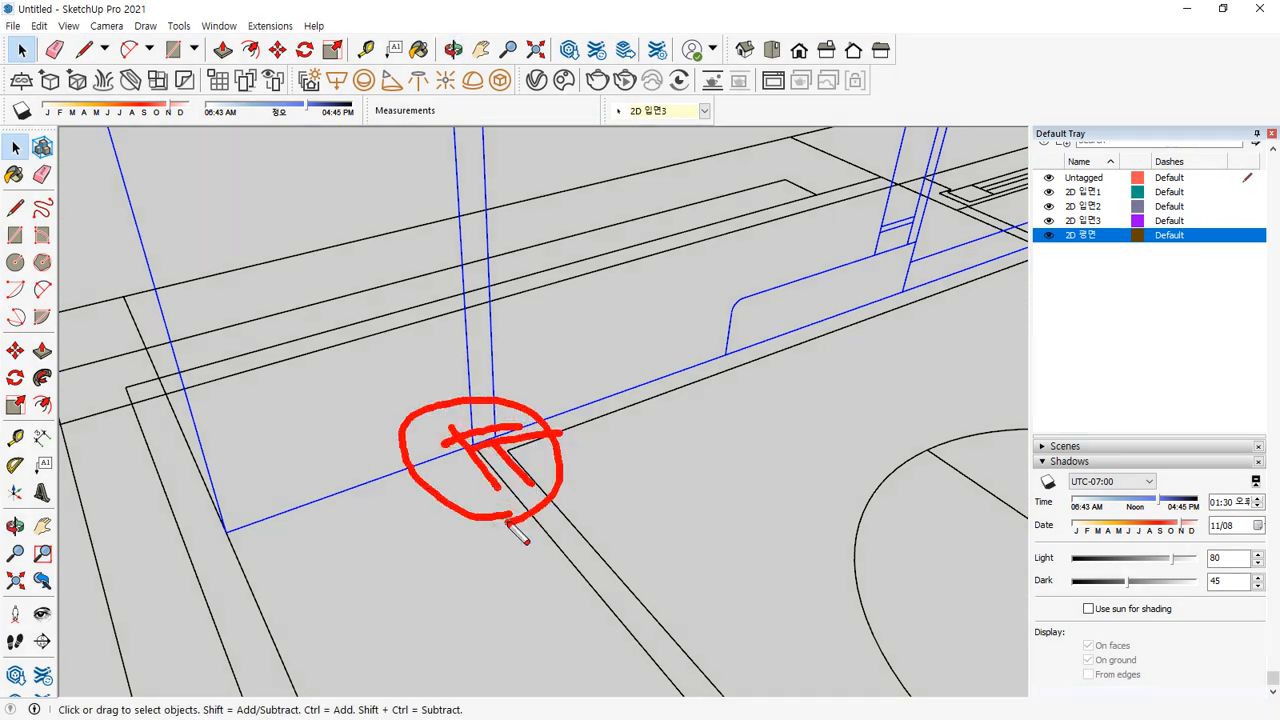
key("Escape")
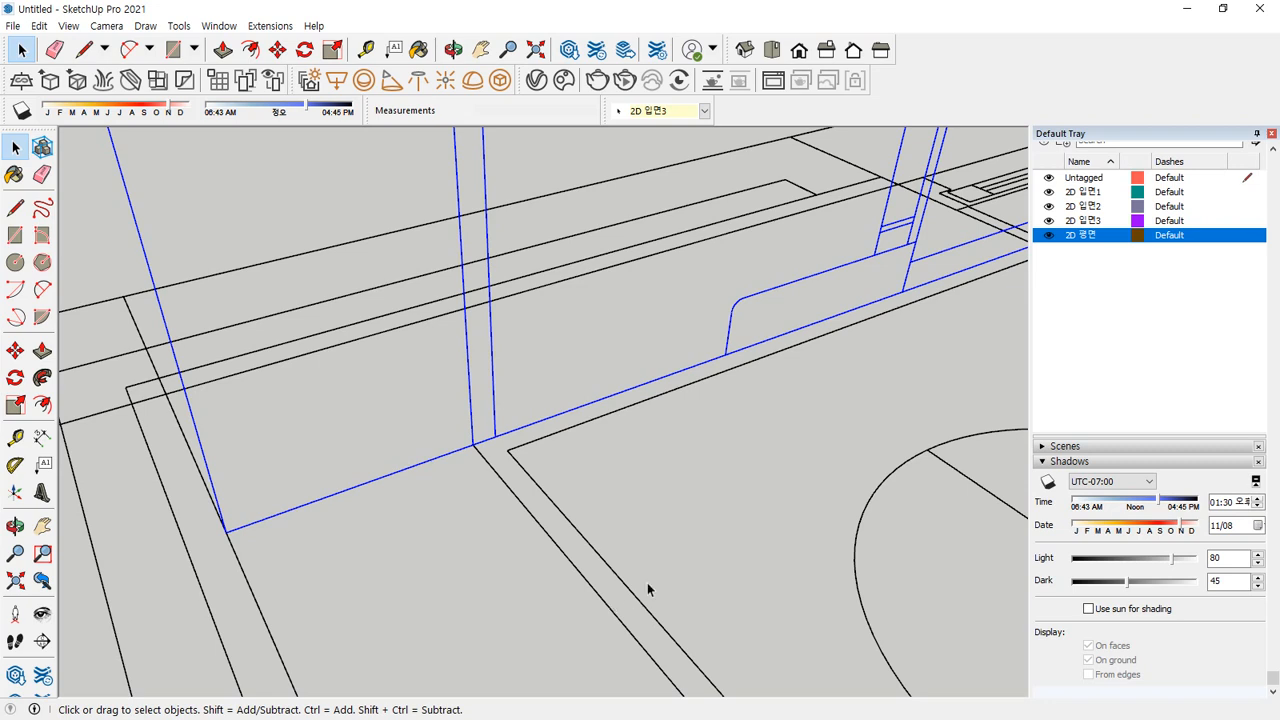
scroll(647, 589, "down", 12)
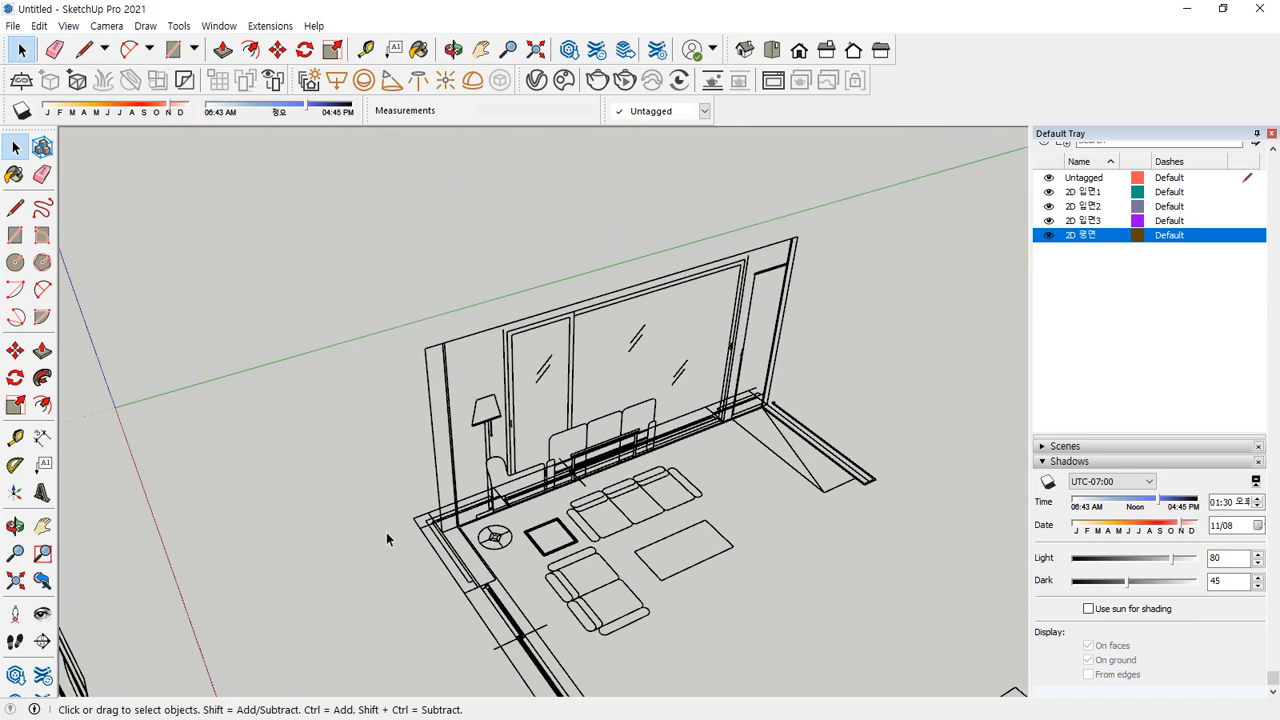
middle_click_drag(386, 532, 542, 558)
mouse_move(567, 553)
left_mouse_down()
mouse_move(514, 460)
mouse_move(582, 532)
left_mouse_up()
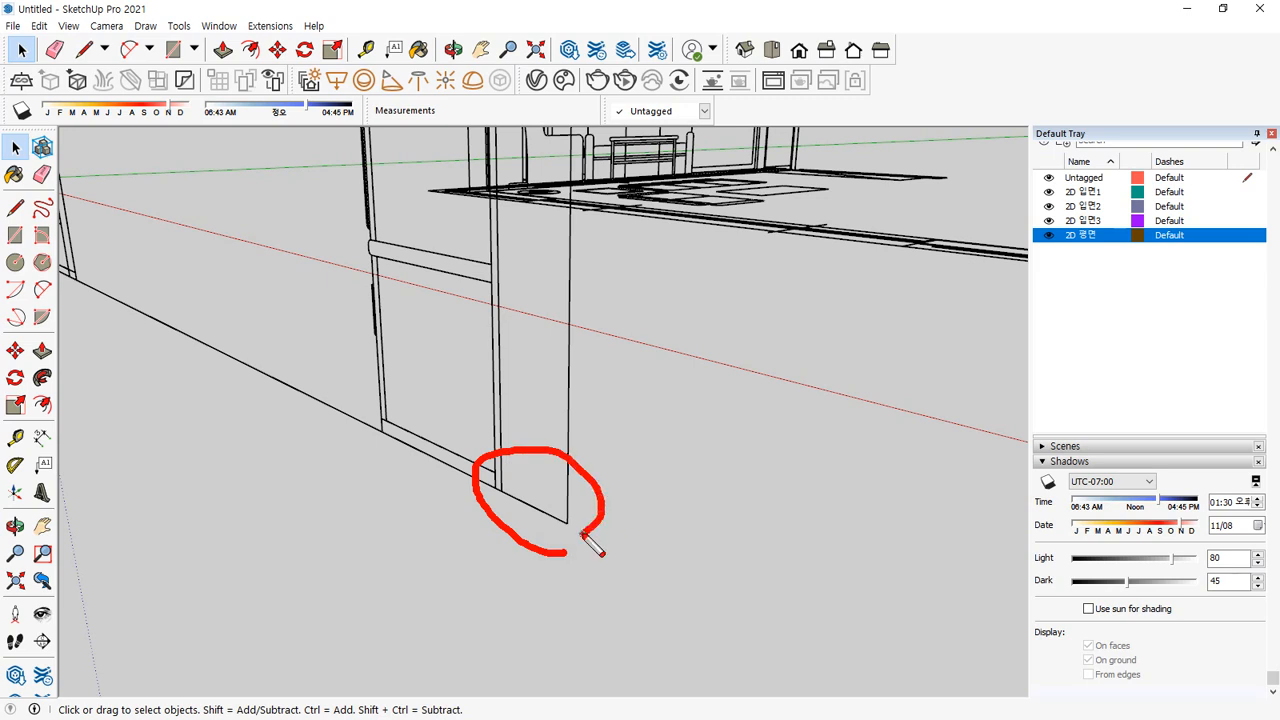
left_click_drag(612, 423, 592, 442)
left_click_drag(520, 362, 507, 387)
left_click_drag(540, 372, 508, 388)
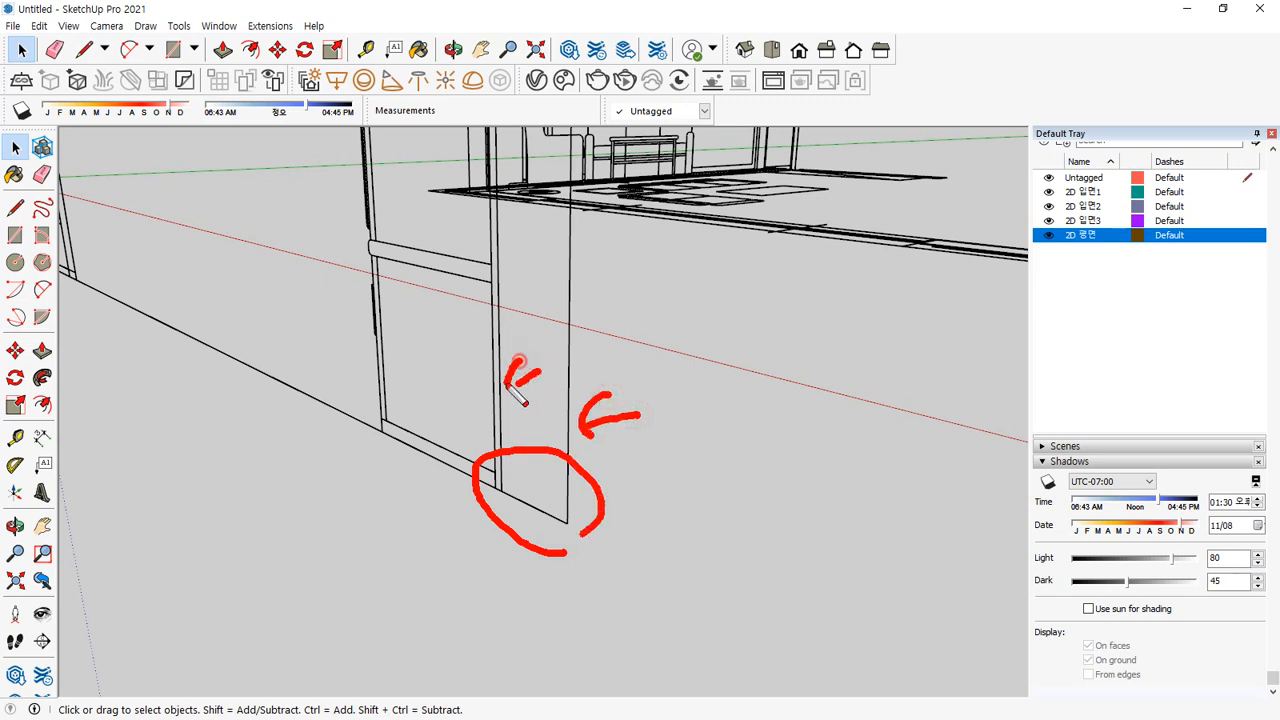
key("Escape")
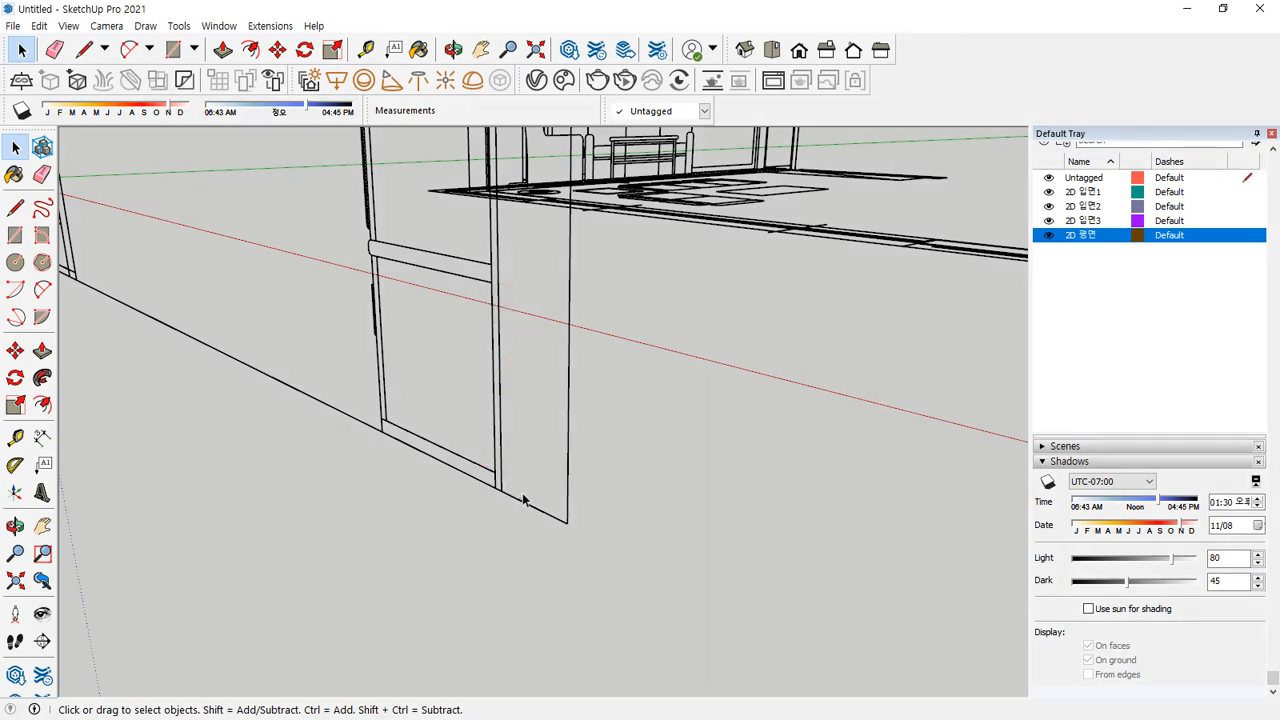
Move the three-pane window elevation by the bottom endpoint of its inner wall line onto the plan's inner wall corner and deselect it
left_click(524, 506)
key("m")
left_click(499, 493)
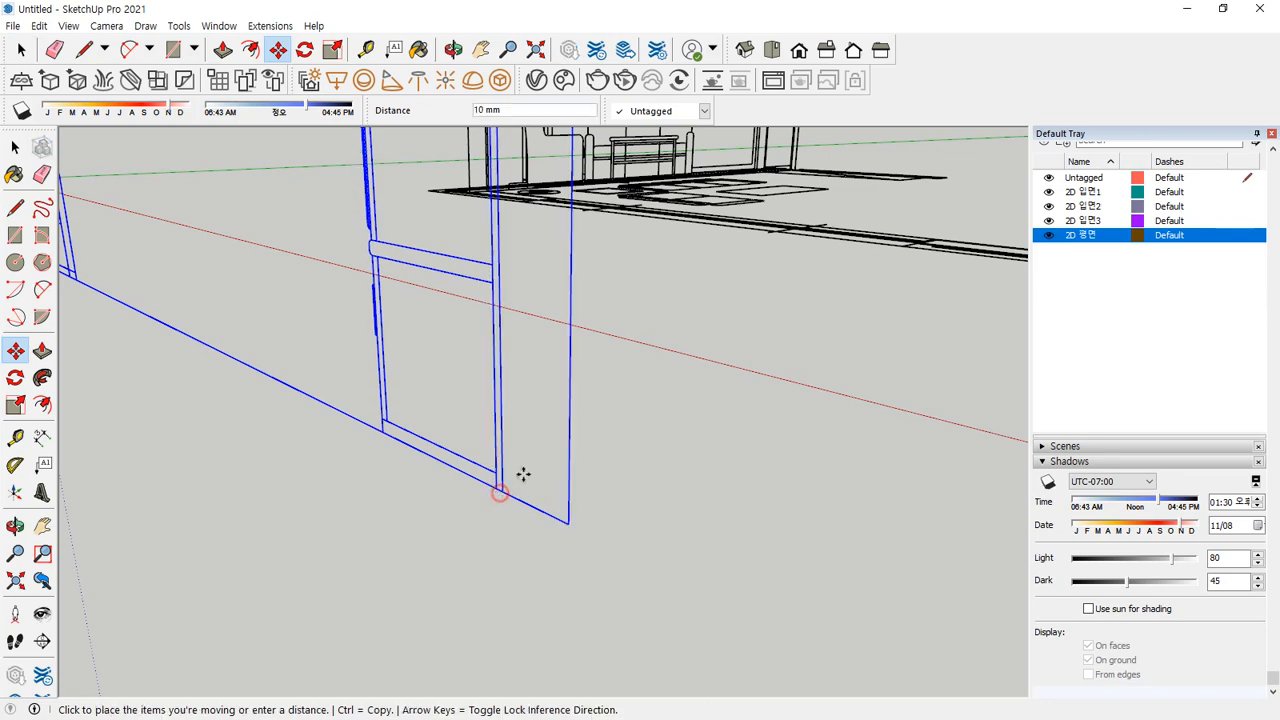
middle_click_drag(523, 474, 760, 448)
middle_click_drag(705, 460, 271, 463, "shift")
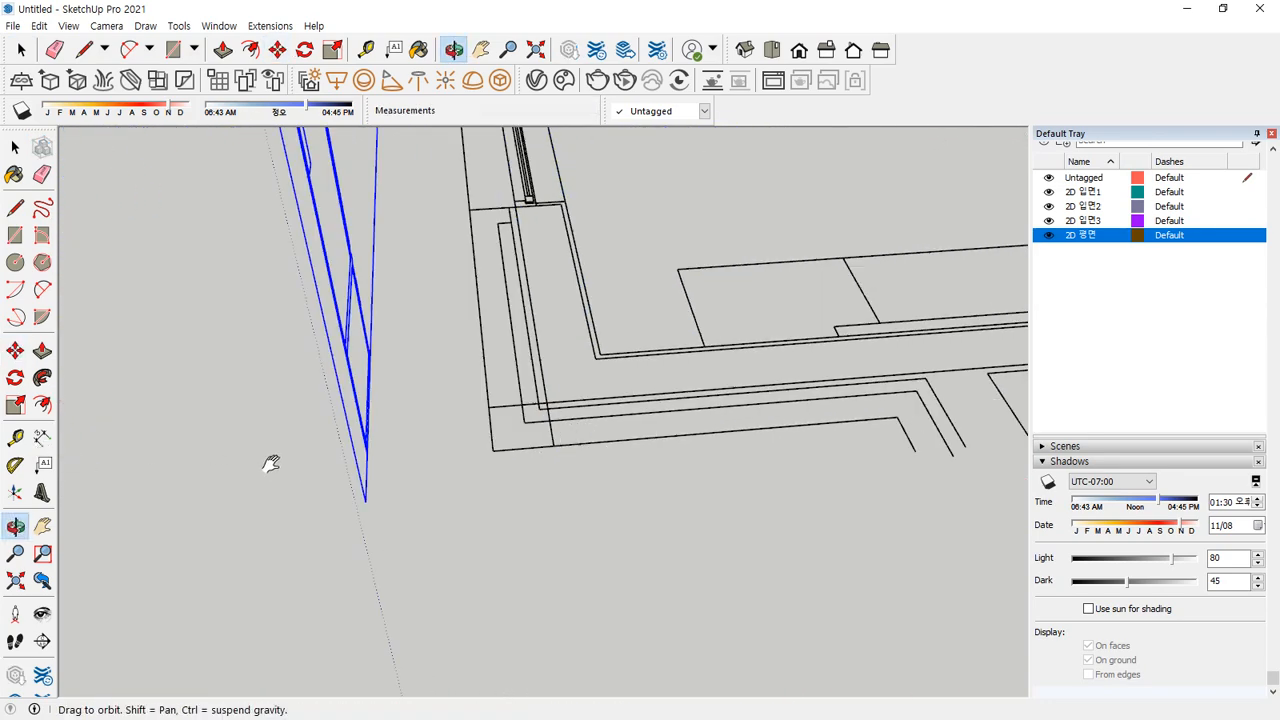
scroll(685, 380, "up", 3)
middle_click_drag(517, 395, 880, 410)
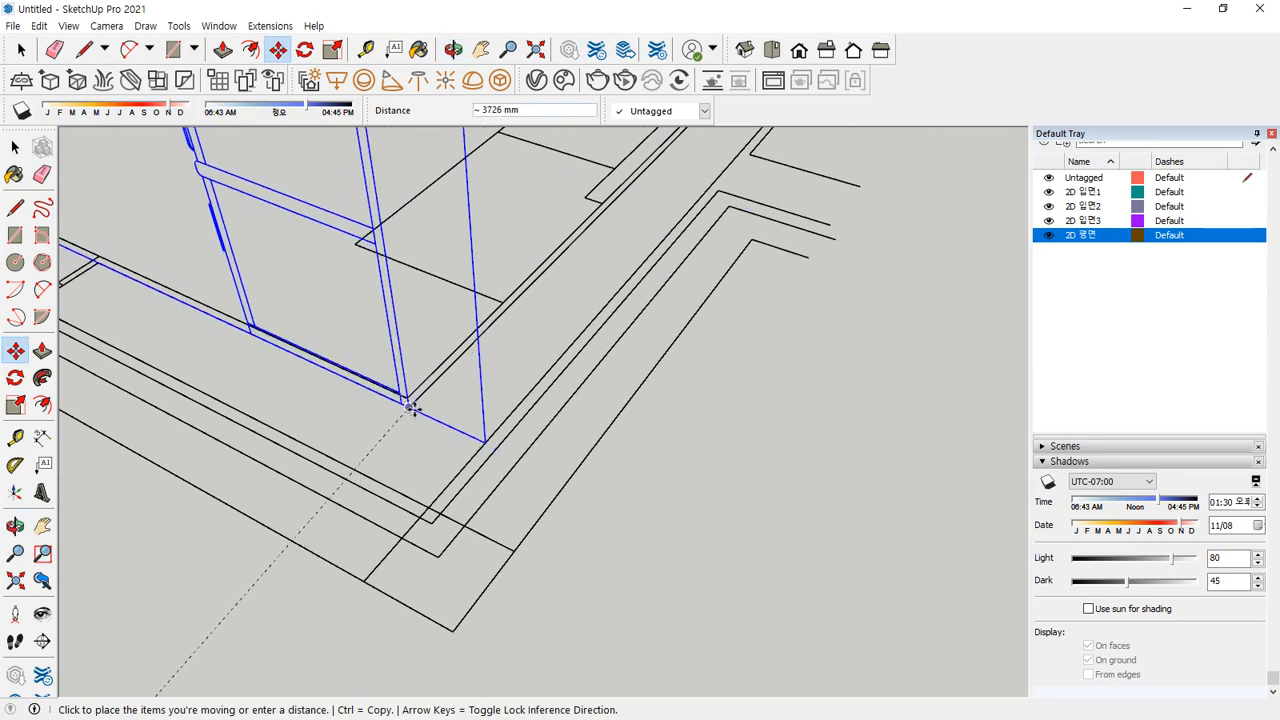
left_click(414, 409)
key("space")
left_click(395, 440)
scroll(396, 419, "up", 3)
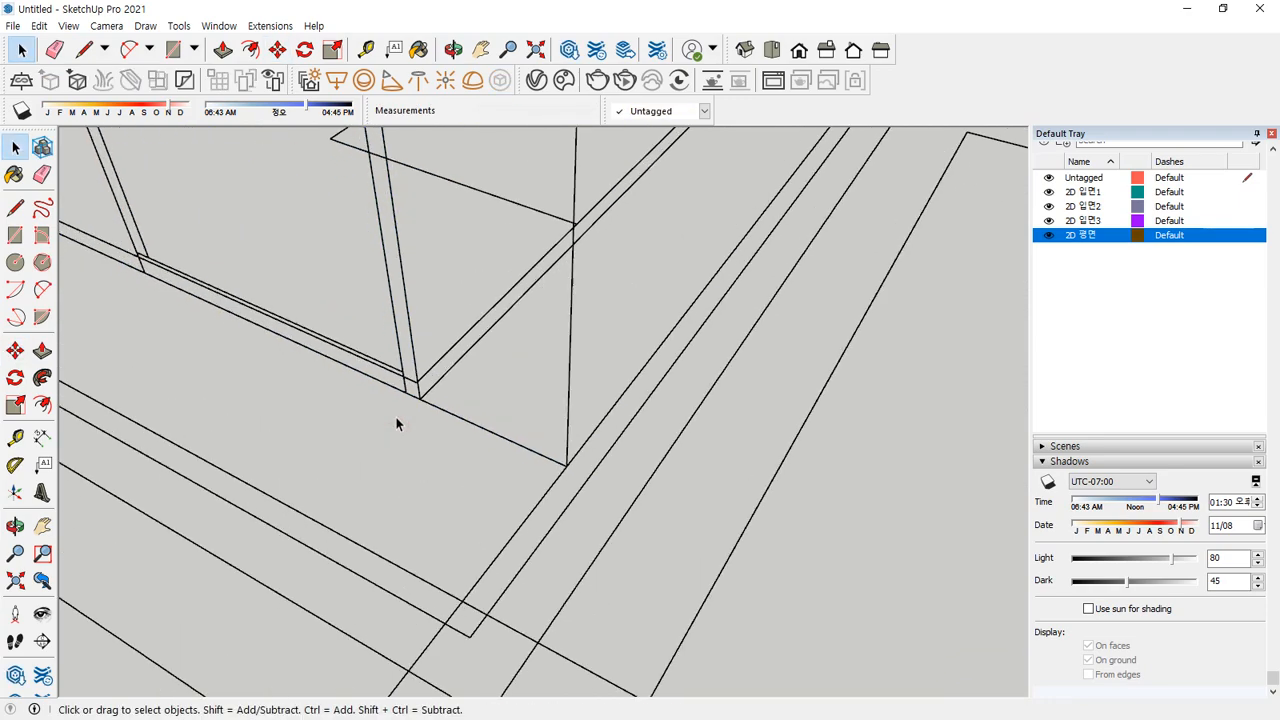
middle_click_drag(396, 419, 489, 383)
Move the TV wall elevation by the bottom endpoint of its inner wall line onto the plan corner shared with the window elevation, and deselect it
scroll(473, 417, "down", 7)
middle_click_drag(465, 427, 620, 497)
left_click_drag(737, 586, 595, 515)
scroll(604, 538, "up", 3)
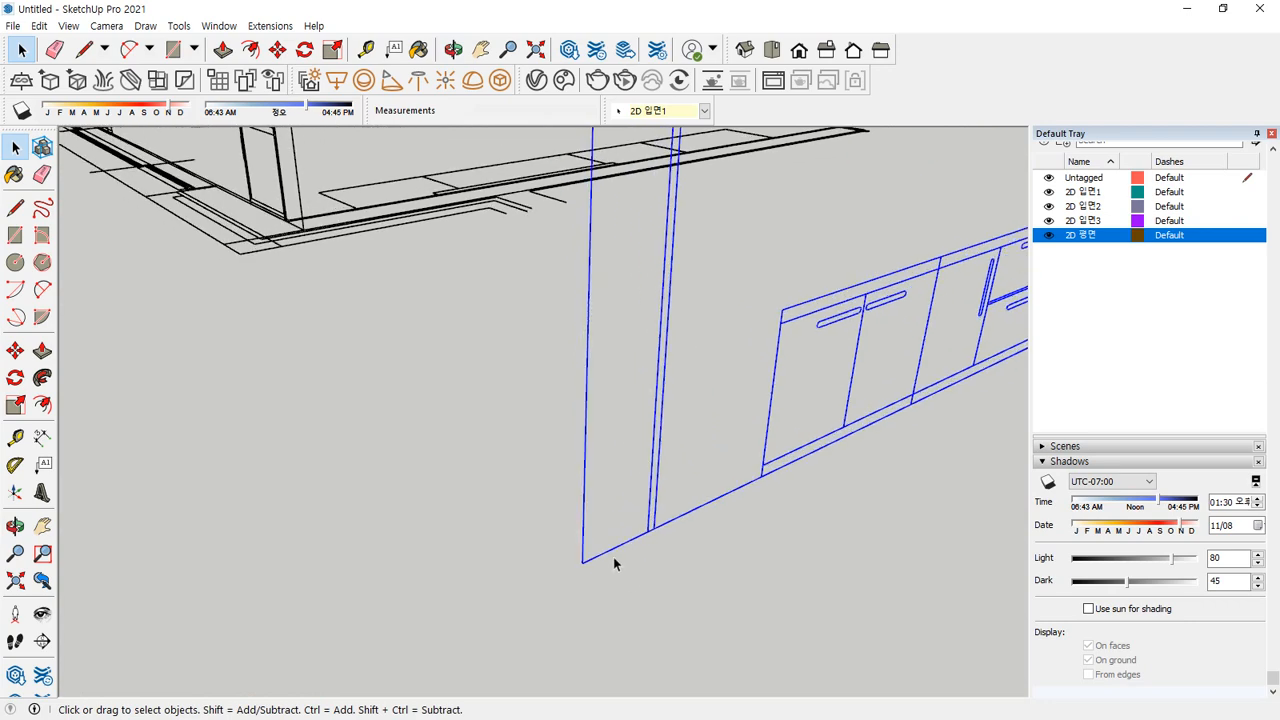
middle_click_drag(613, 557, 554, 537)
key("m")
scroll(544, 536, "up", 1)
scroll(543, 536, "up", 1)
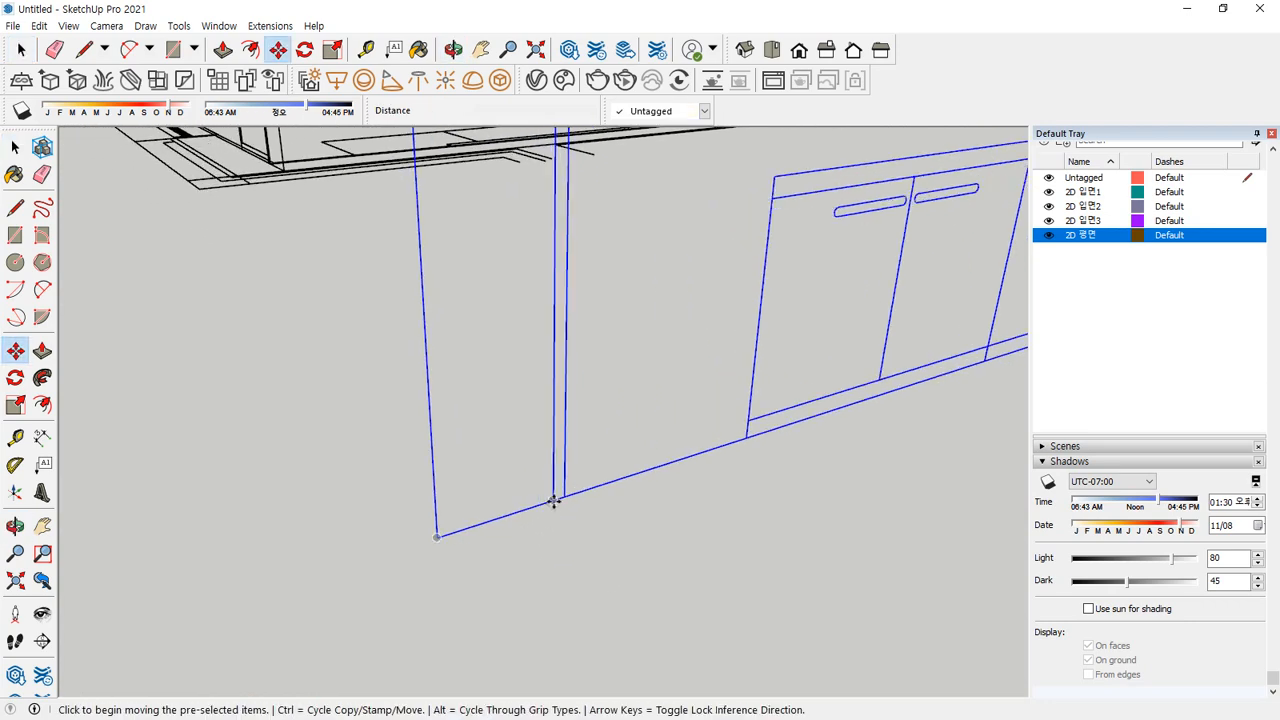
left_click(554, 504)
scroll(462, 398, "down", 3)
middle_click_drag(460, 397, 617, 513)
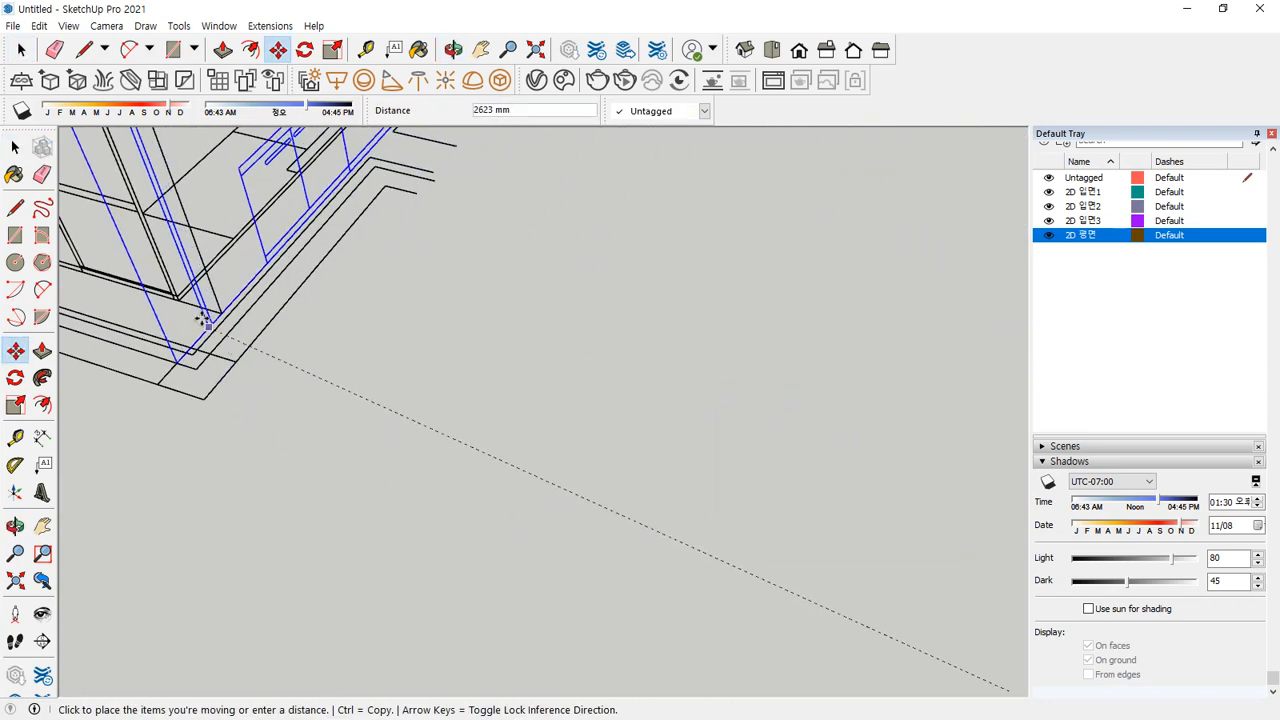
scroll(200, 314, "up", 2)
middle_click_drag(168, 305, 512, 424)
scroll(505, 420, "up", 2)
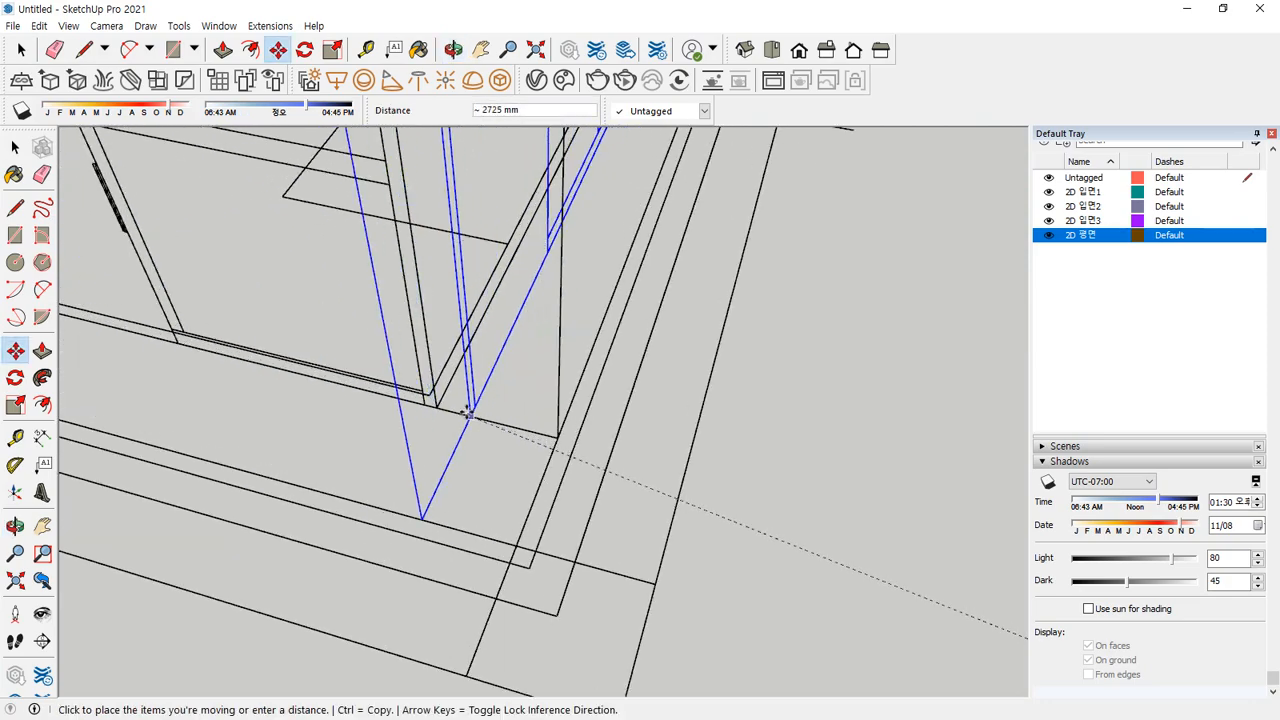
left_click(434, 397)
key("space")
left_click(795, 505)
View the assembled room from the front and examine where the horizon line crosses the standing elevations
scroll(776, 470, "down", 5)
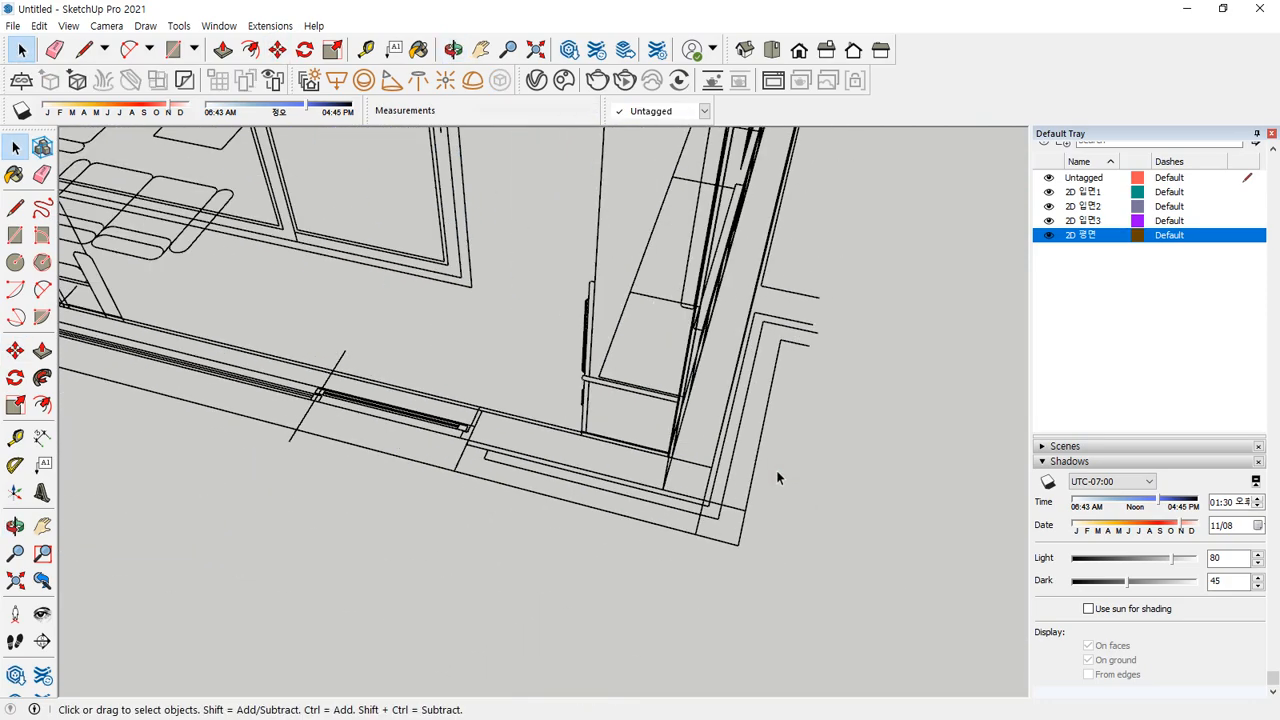
middle_click_drag(769, 457, 771, 410)
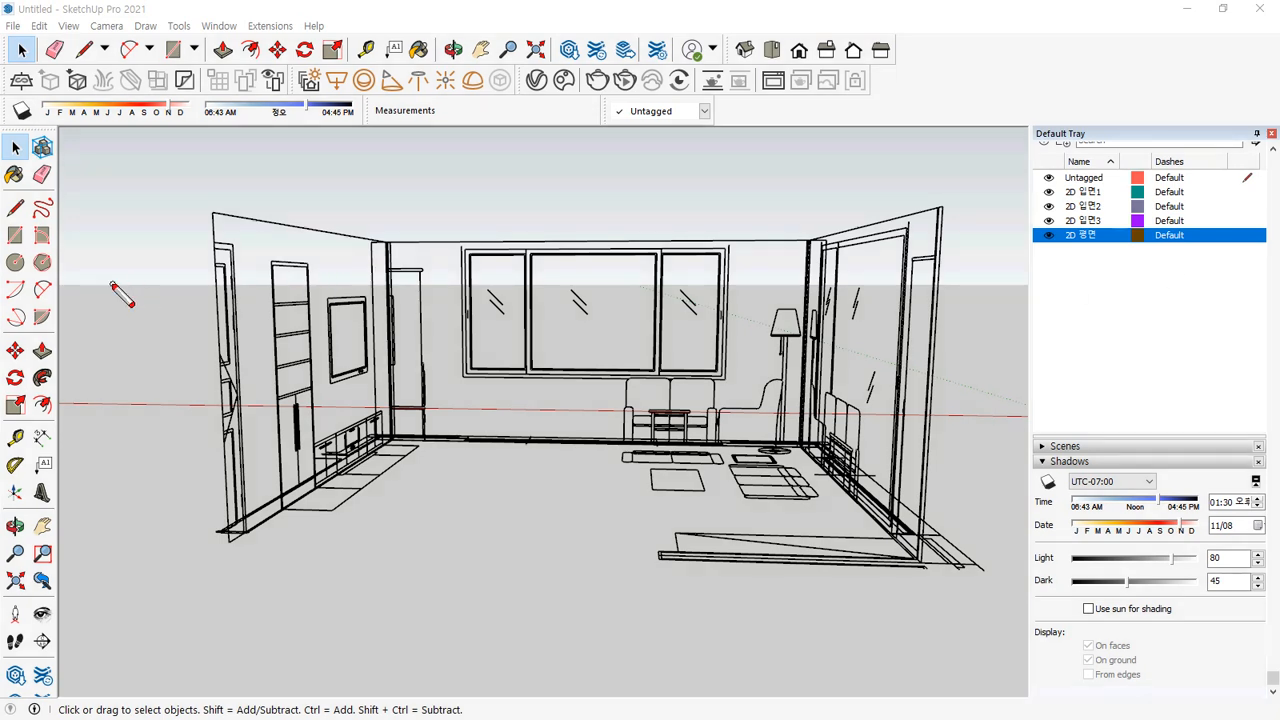
left_click_drag(112, 285, 620, 285)
mouse_move(352, 285)
left_mouse_down()
mouse_move(356, 210)
mouse_move(330, 216)
mouse_move(382, 207)
left_mouse_up()
mouse_move(162, 286)
left_mouse_down()
mouse_move(162, 358)
mouse_move(143, 349)
mouse_move(189, 338)
left_mouse_up()
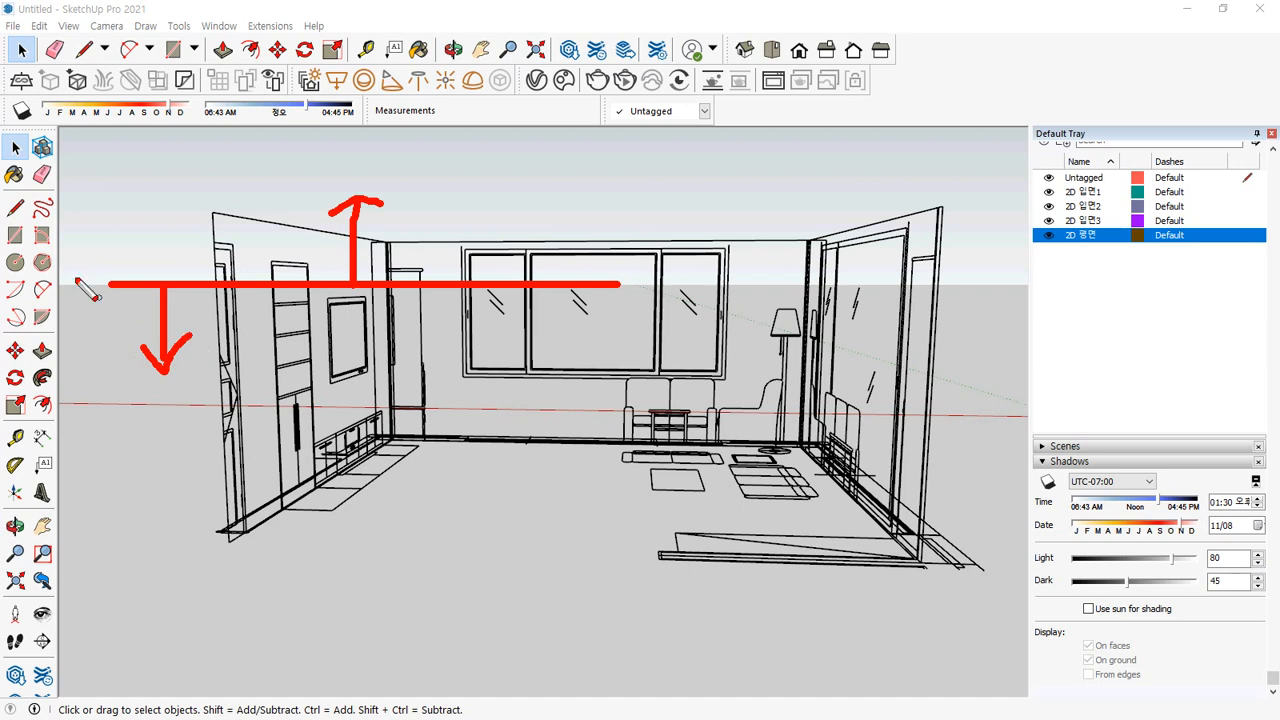
key("Delete")
left_click_drag(115, 288, 908, 330)
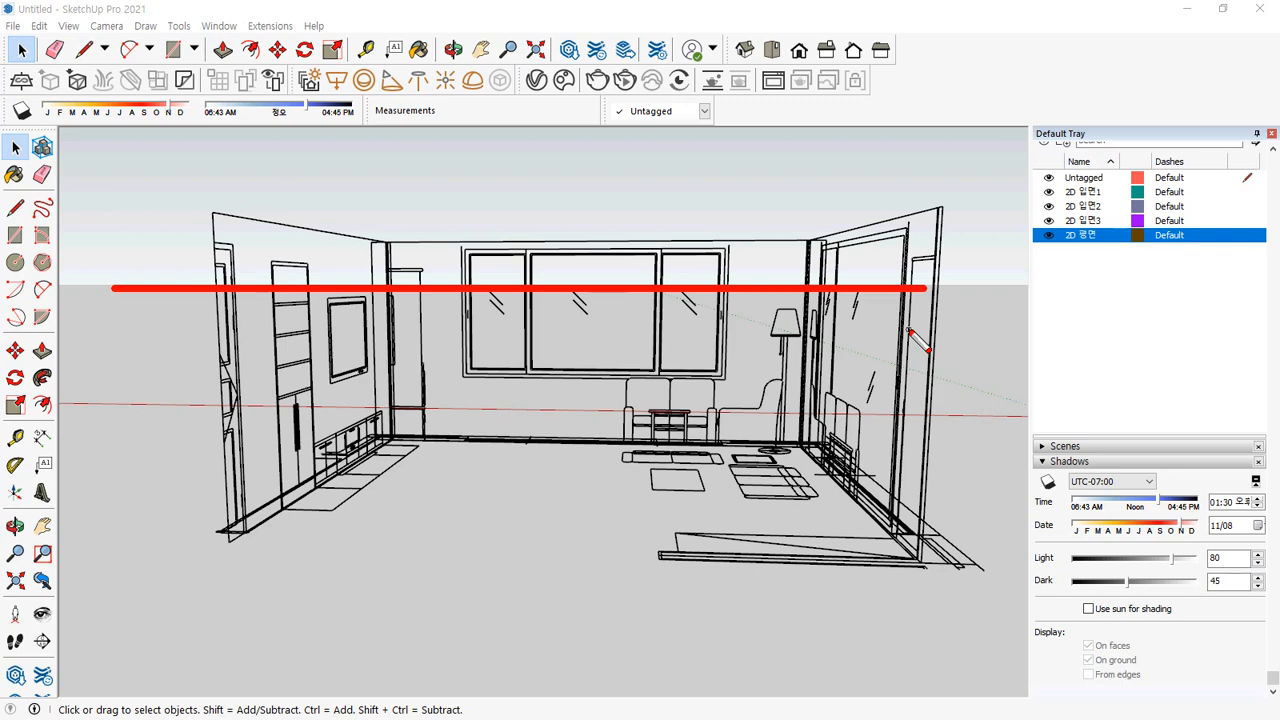
key("Escape")
Insert the standing man figure from the Components Sampler on the floor near the TV wall
scroll(1048, 470, "up", 3)
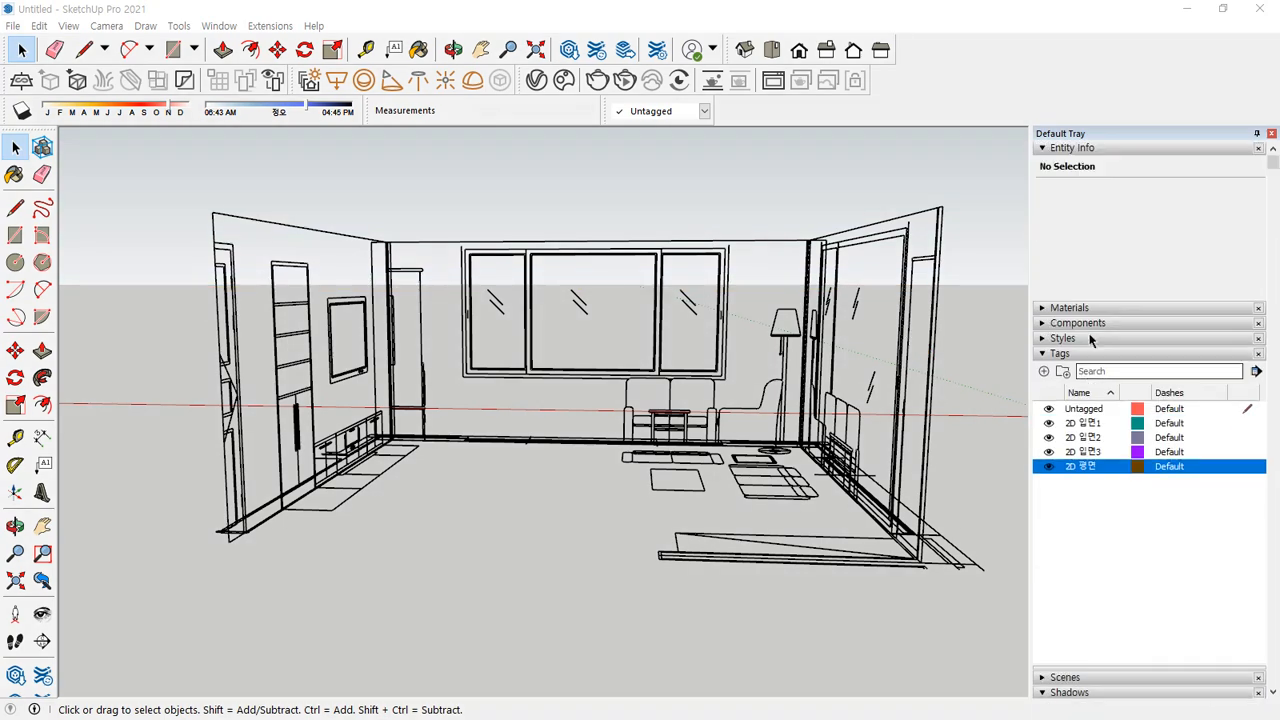
left_click(1069, 322)
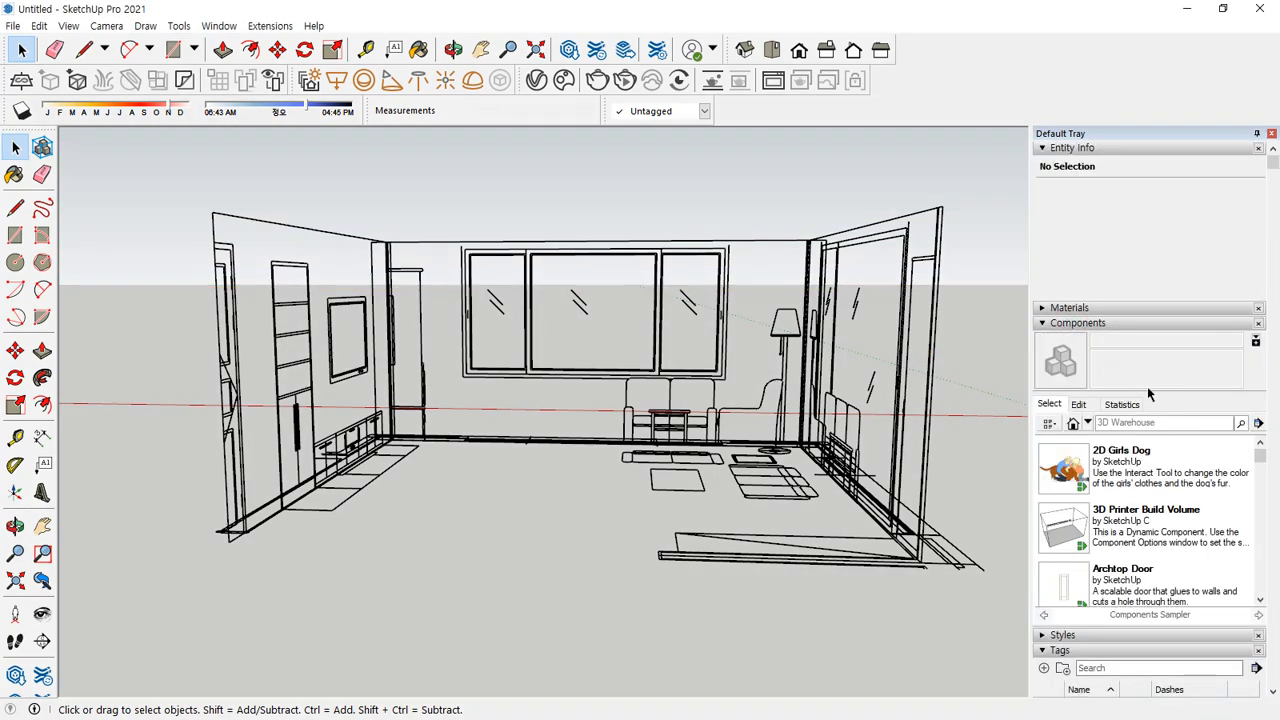
scroll(1150, 400, "down", 1)
scroll(1190, 463, "down", 4)
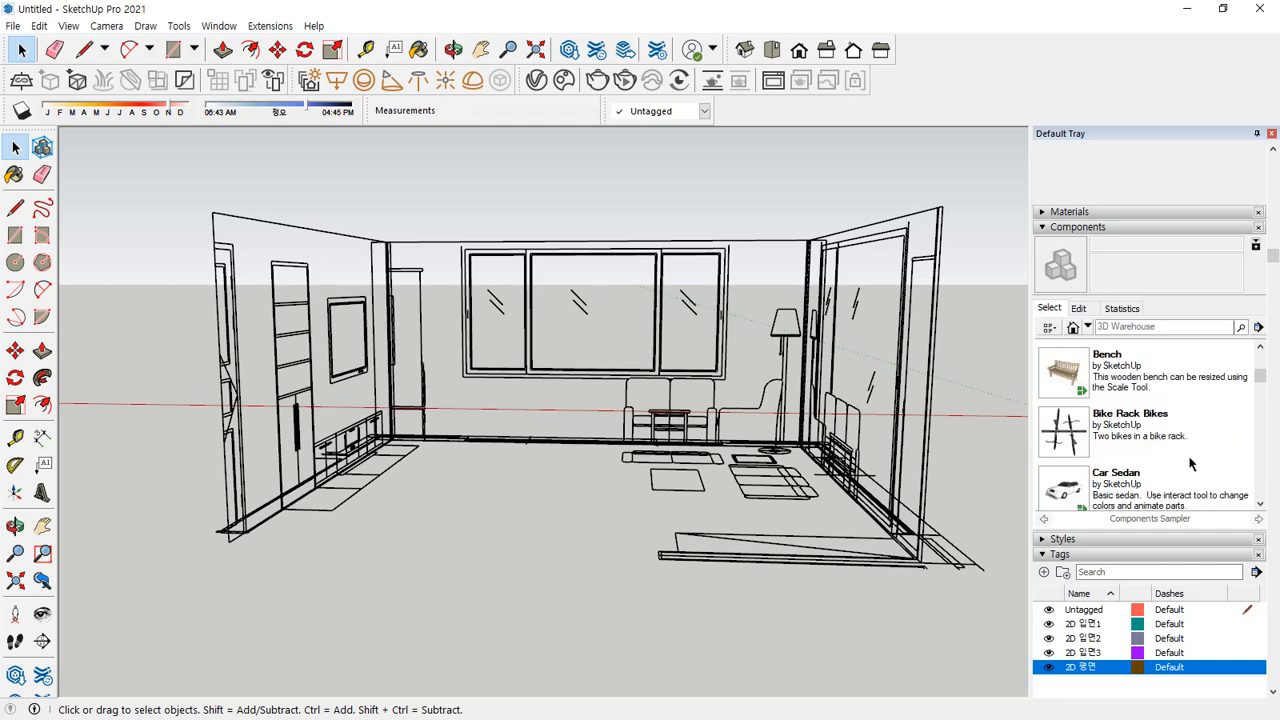
left_click(1130, 450)
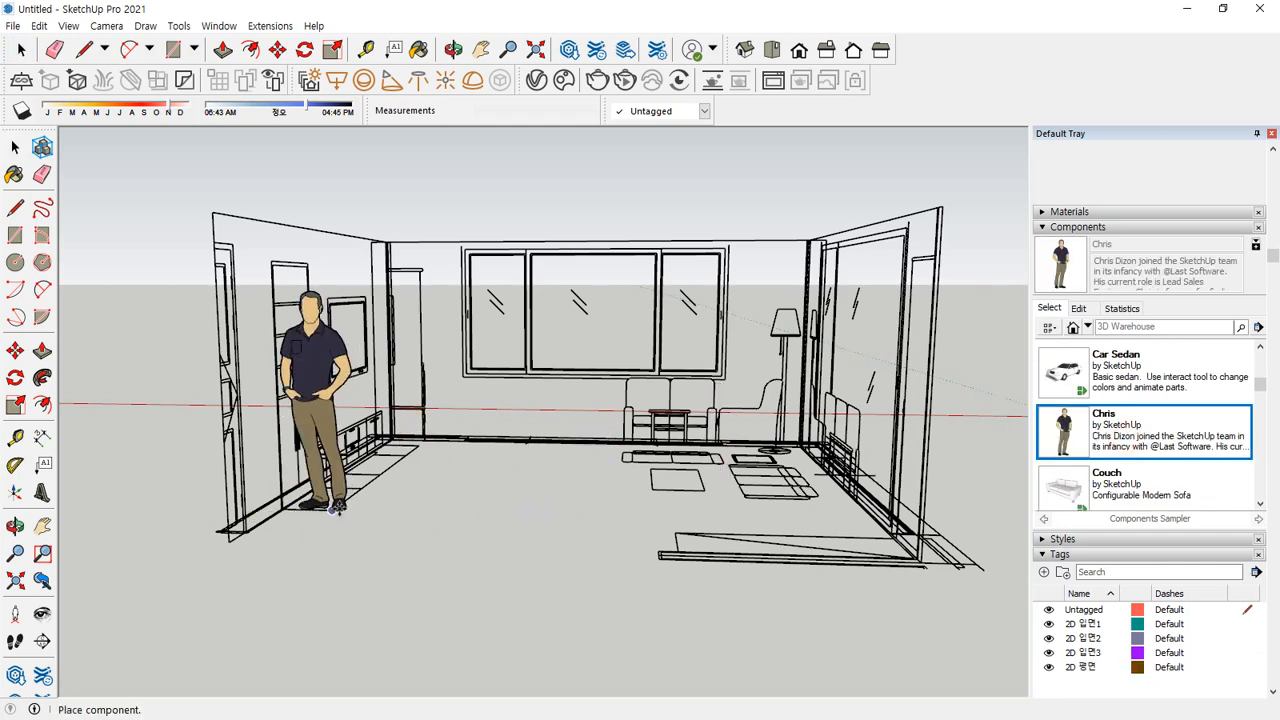
left_click(350, 510)
Move the man figure about 1274 mm along the red axis toward the middle of the room and deselect it
left_click(352, 510)
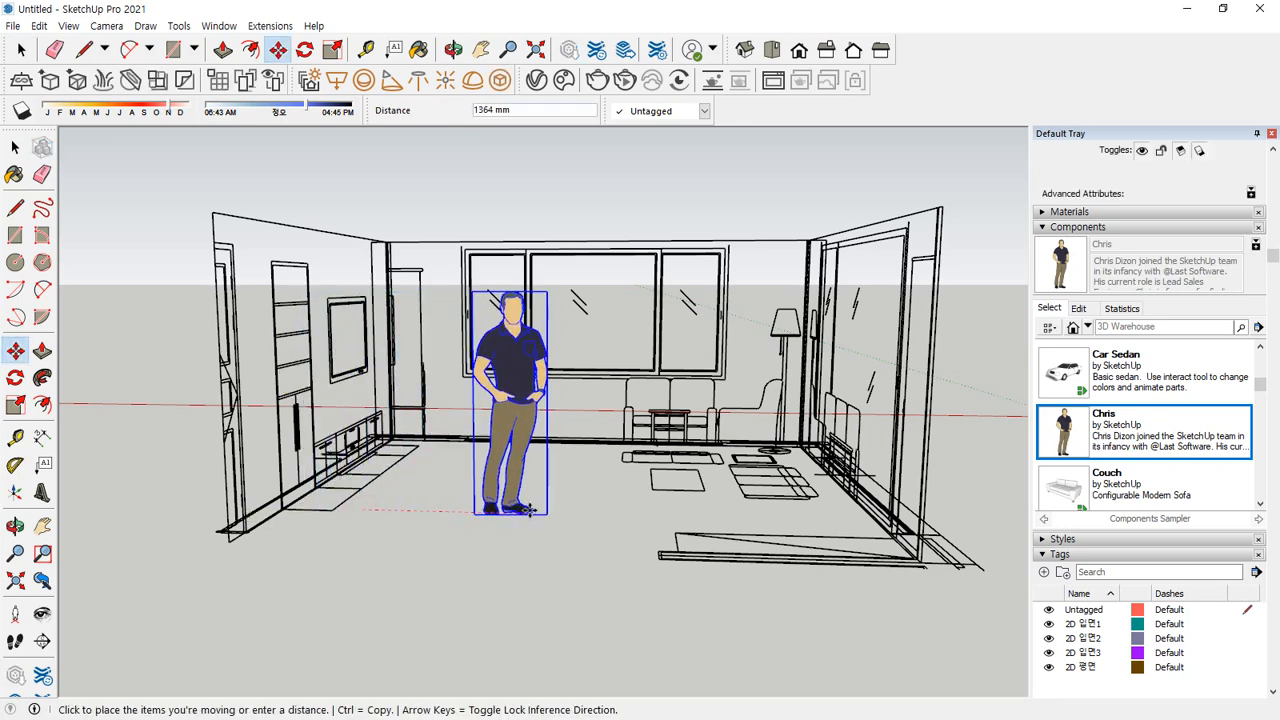
left_click(519, 509)
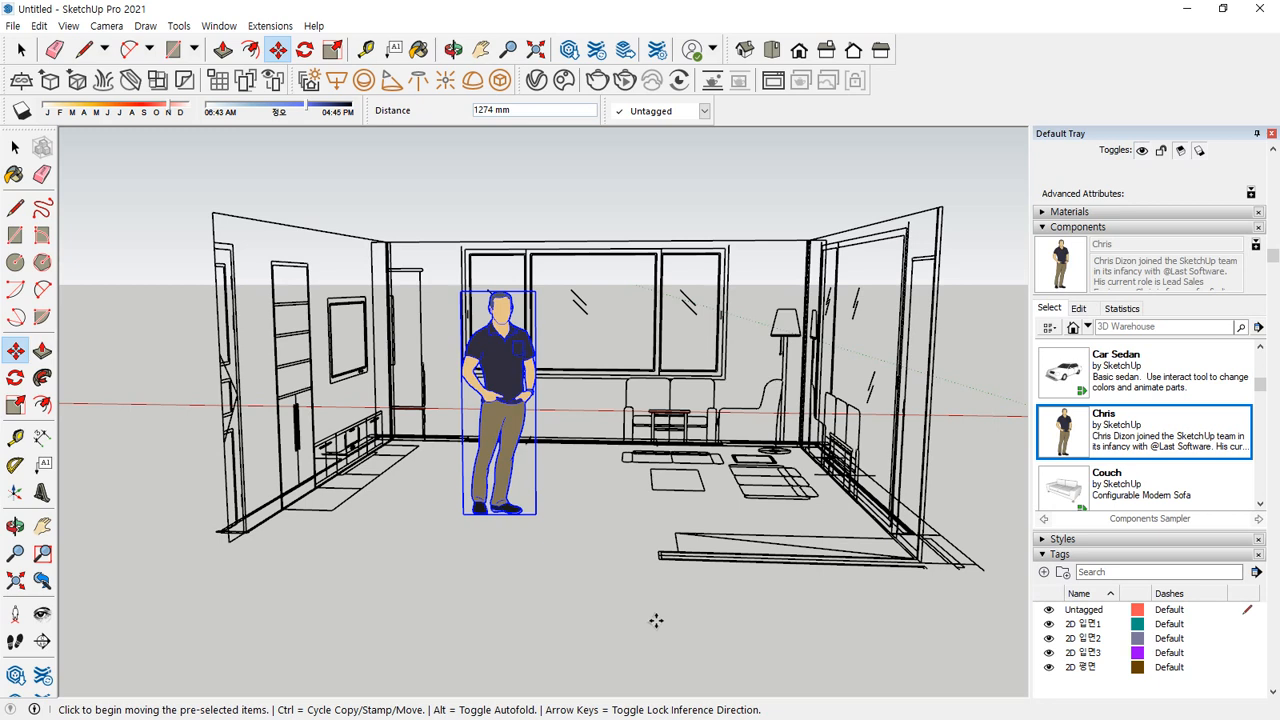
key("space")
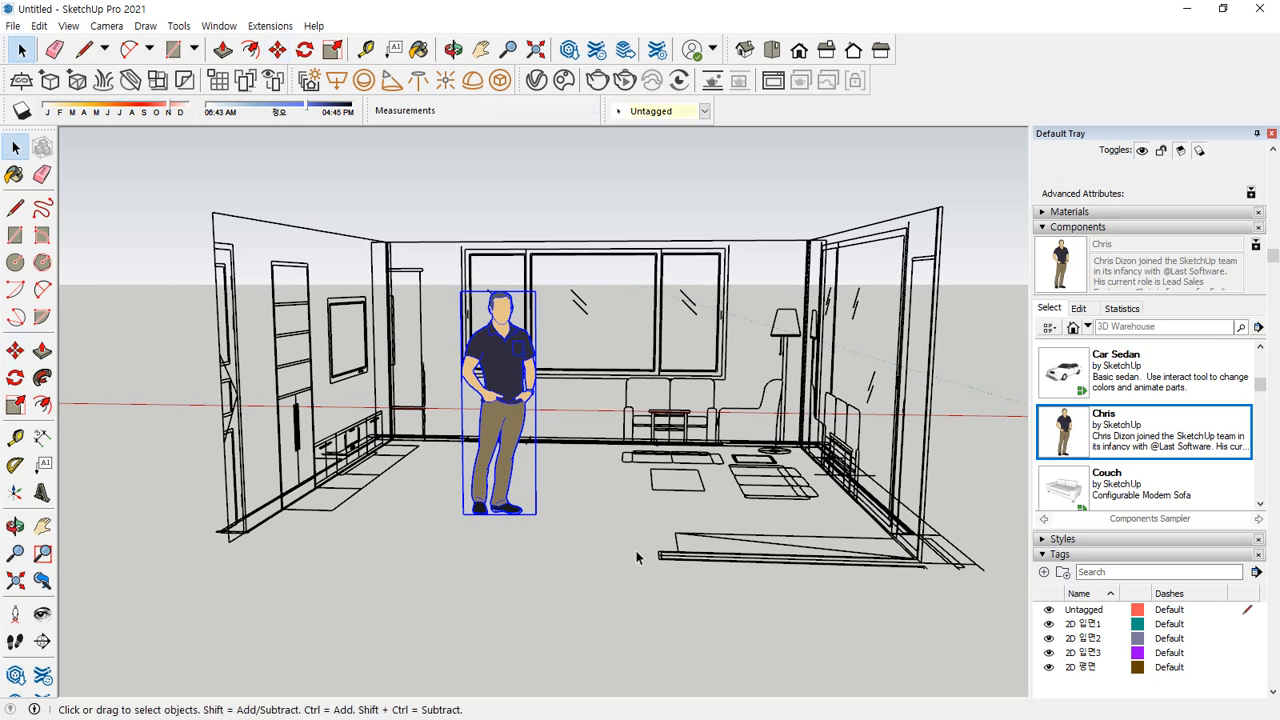
left_click(562, 222)
Compare the man figure's eye level with the horizon from slightly different viewing heights
middle_click_drag(517, 447, 512, 442)
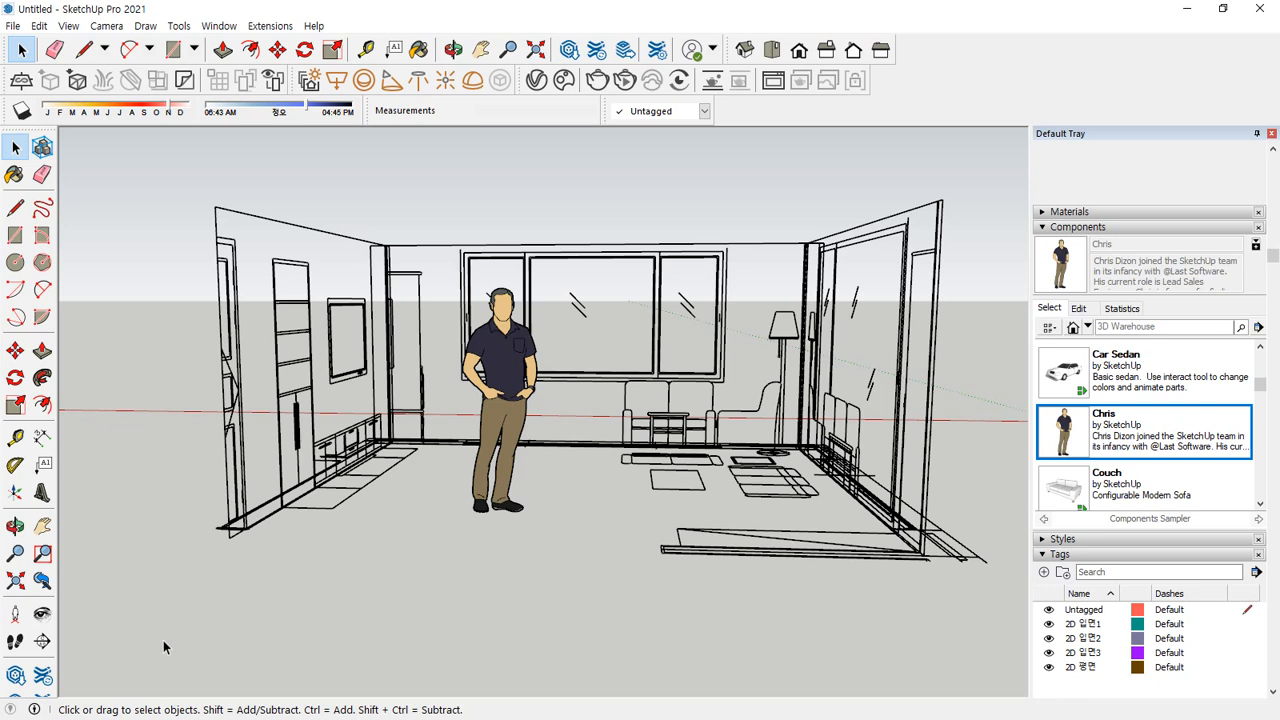
scroll(163, 647, "up", 2)
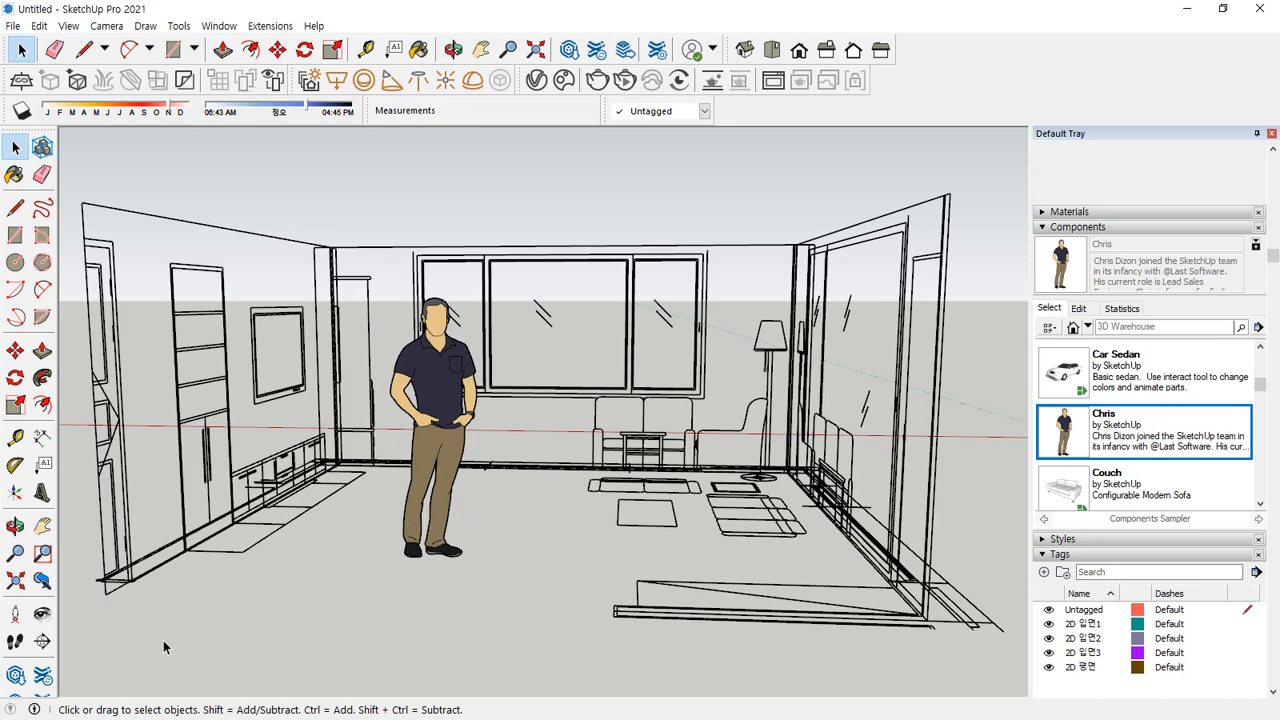
middle_click_drag(315, 532, 317, 506)
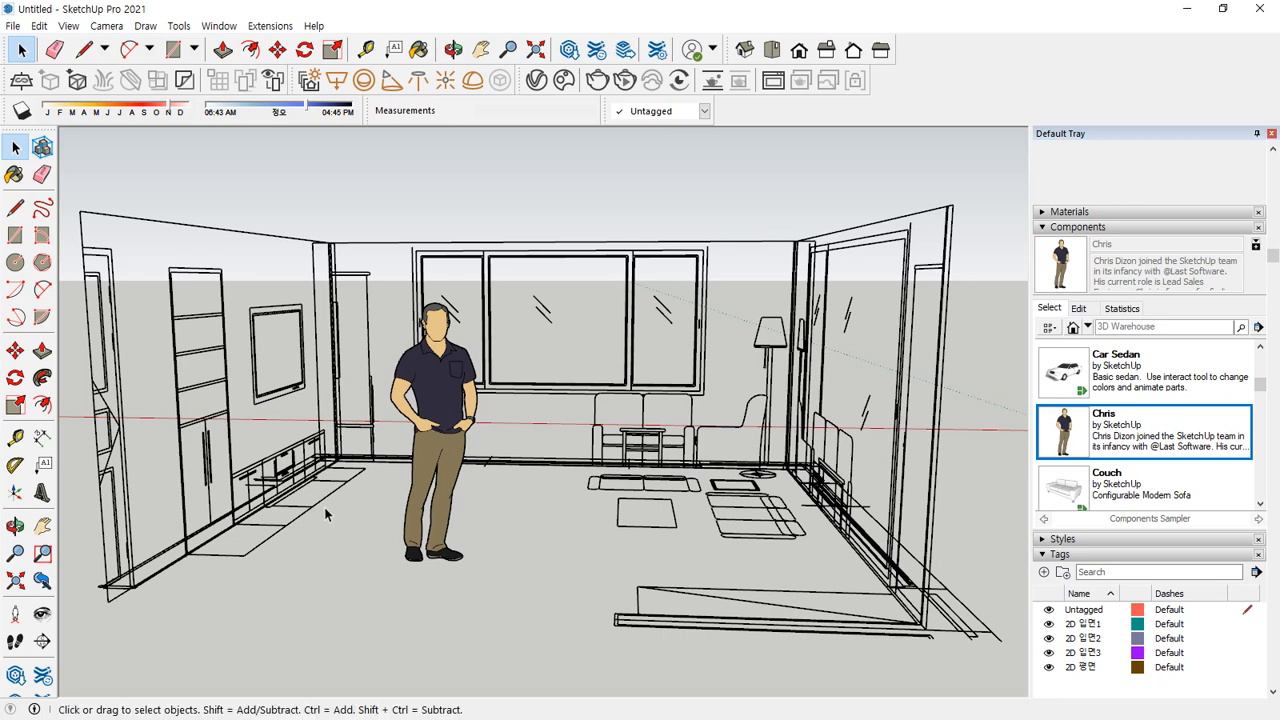
middle_click_drag(468, 360, 510, 375)
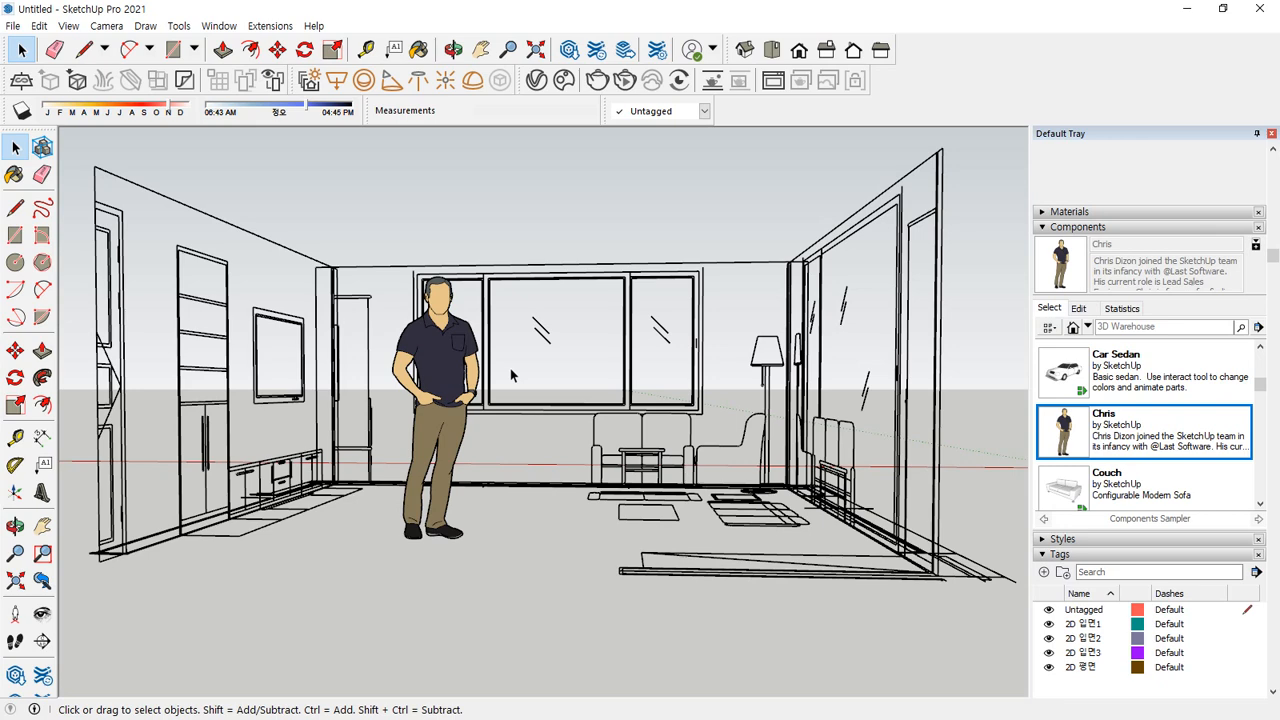
Set the horizon at the man figure's eye level and examine how the side walls' edges converge in the front view
middle_click_drag(500, 303, 522, 318)
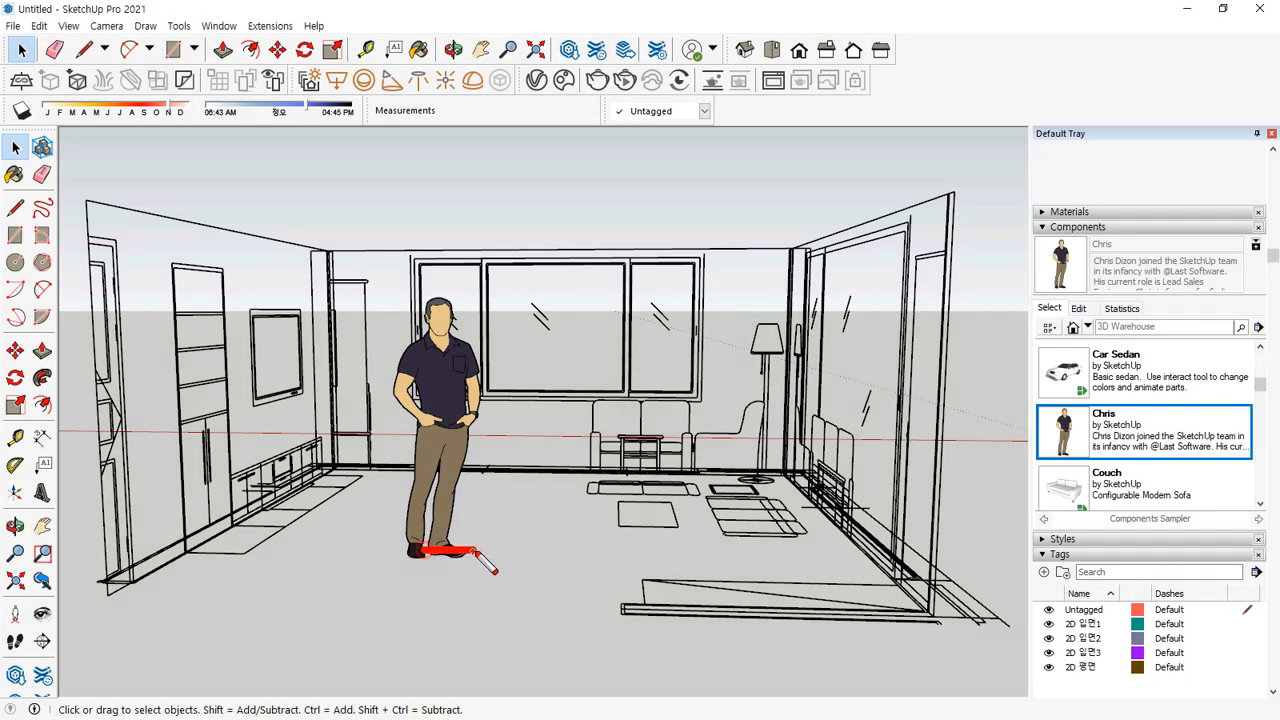
mouse_move(458, 554)
left_mouse_down()
mouse_move(453, 330)
mouse_move(440, 312)
mouse_move(515, 312)
left_mouse_up()
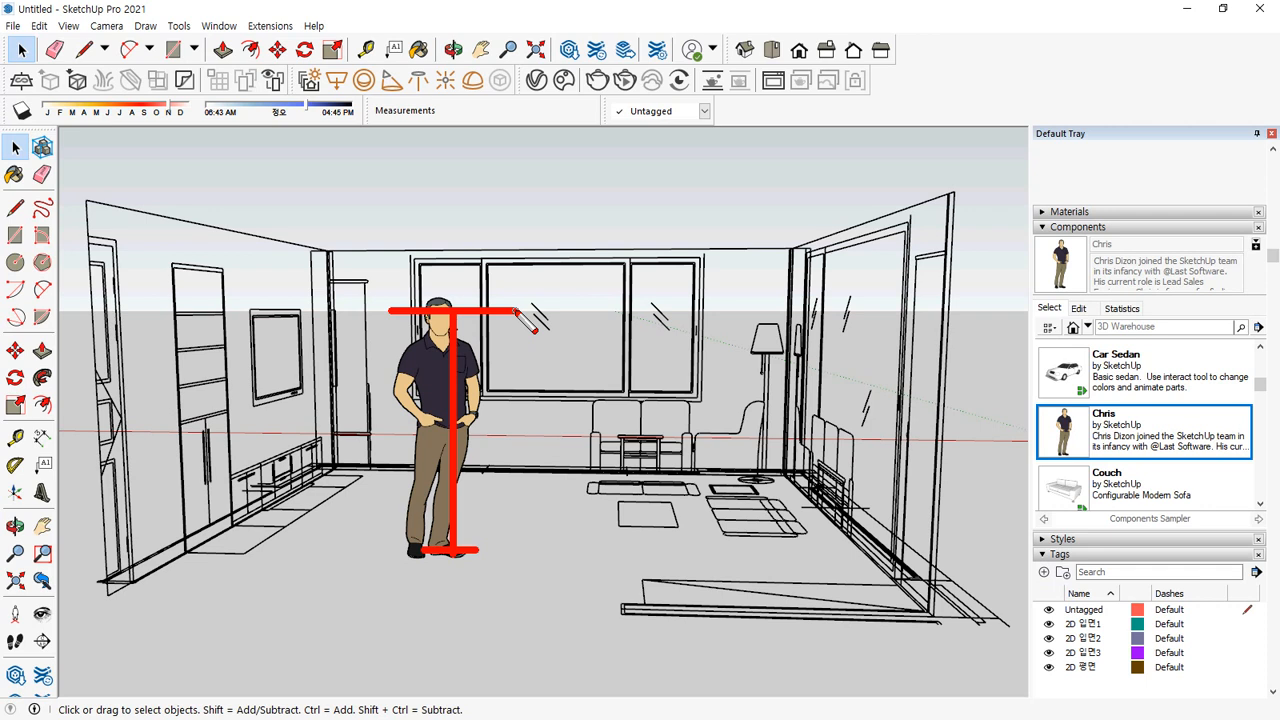
key("Escape")
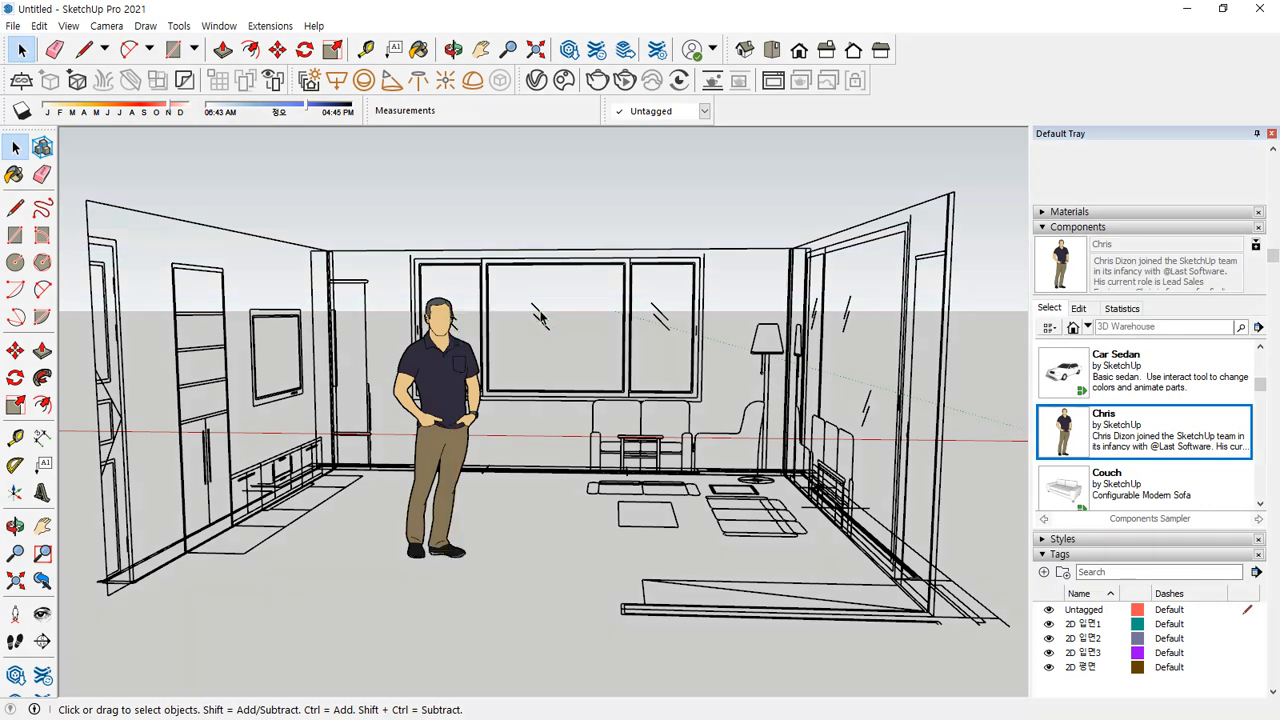
middle_click_drag(640, 372, 622, 370)
left_click_drag(258, 234, 563, 310)
mouse_move(958, 200)
left_mouse_down()
mouse_move(778, 268)
mouse_move(583, 313)
mouse_move(540, 299)
mouse_move(546, 326)
mouse_move(300, 499)
mouse_move(158, 579)
left_mouse_up()
mouse_move(578, 312)
left_mouse_down()
mouse_move(845, 545)
mouse_move(1018, 660)
left_mouse_up()
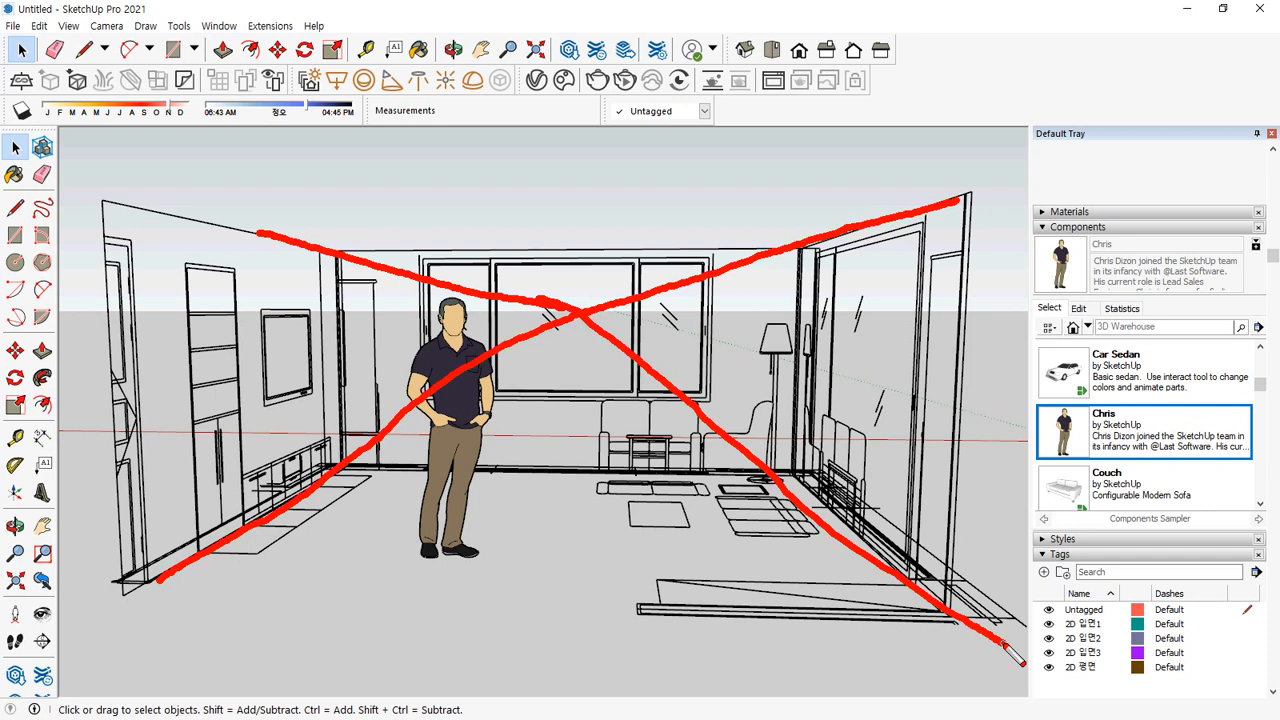
key("Escape")
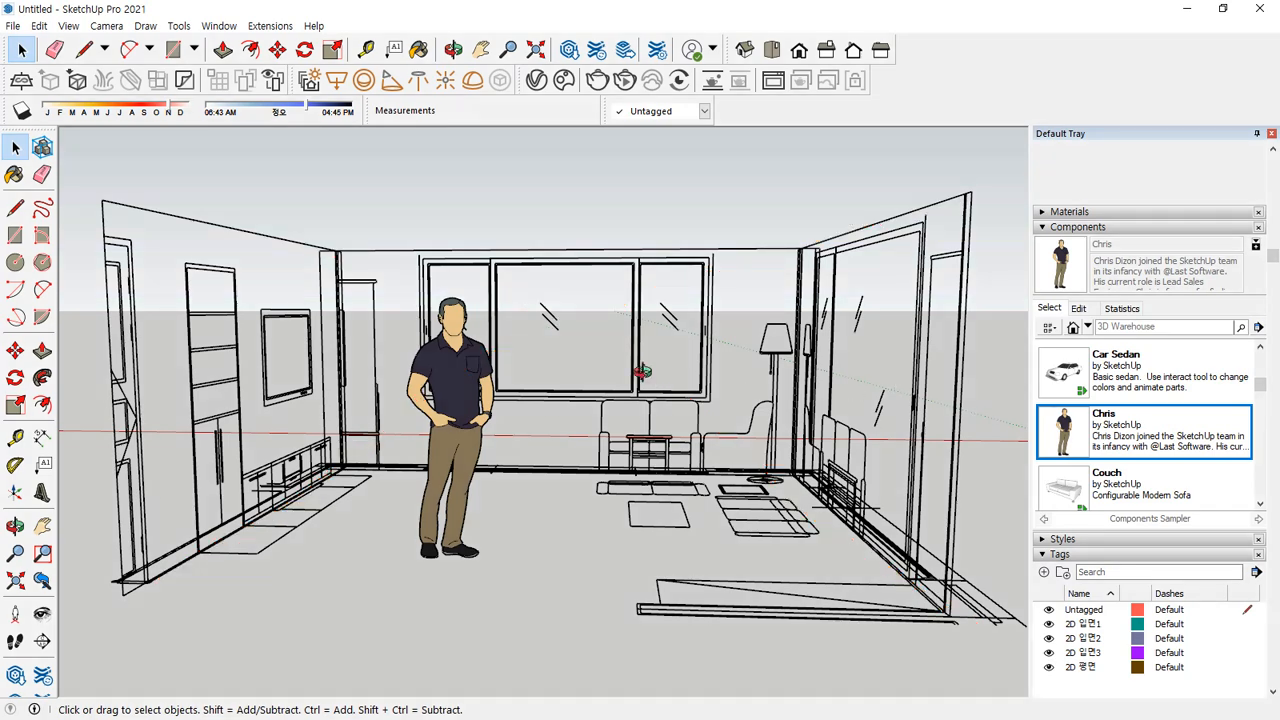
Turn the eye-level view toward the window and TV wall corner and examine how each wall's edges converge
middle_click_drag(642, 372, 532, 372)
middle_click_drag(532, 372, 668, 371, "shift")
middle_click_drag(668, 371, 562, 372)
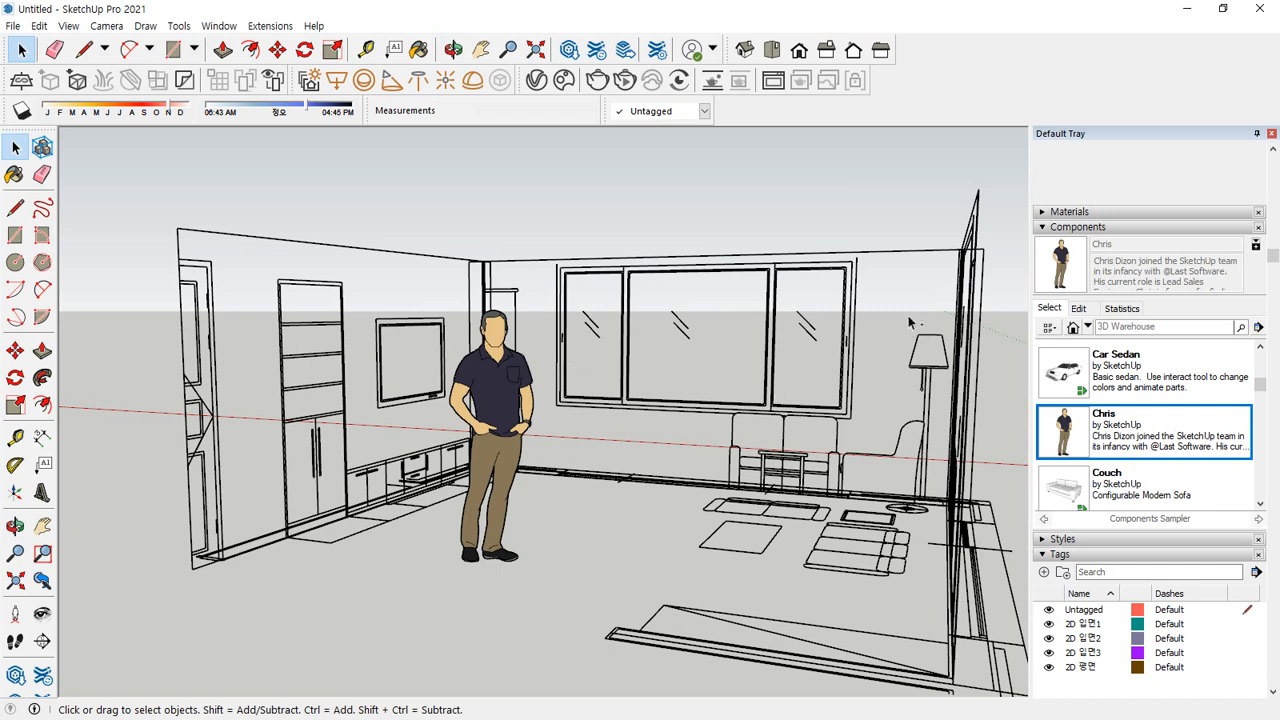
mouse_move(958, 244)
left_mouse_down()
mouse_move(337, 266)
mouse_move(90, 292)
left_mouse_up()
mouse_move(940, 504)
left_mouse_down()
mouse_move(434, 447)
mouse_move(110, 336)
left_mouse_up()
mouse_move(190, 229)
left_mouse_down()
mouse_move(650, 340)
mouse_move(692, 334)
left_mouse_up()
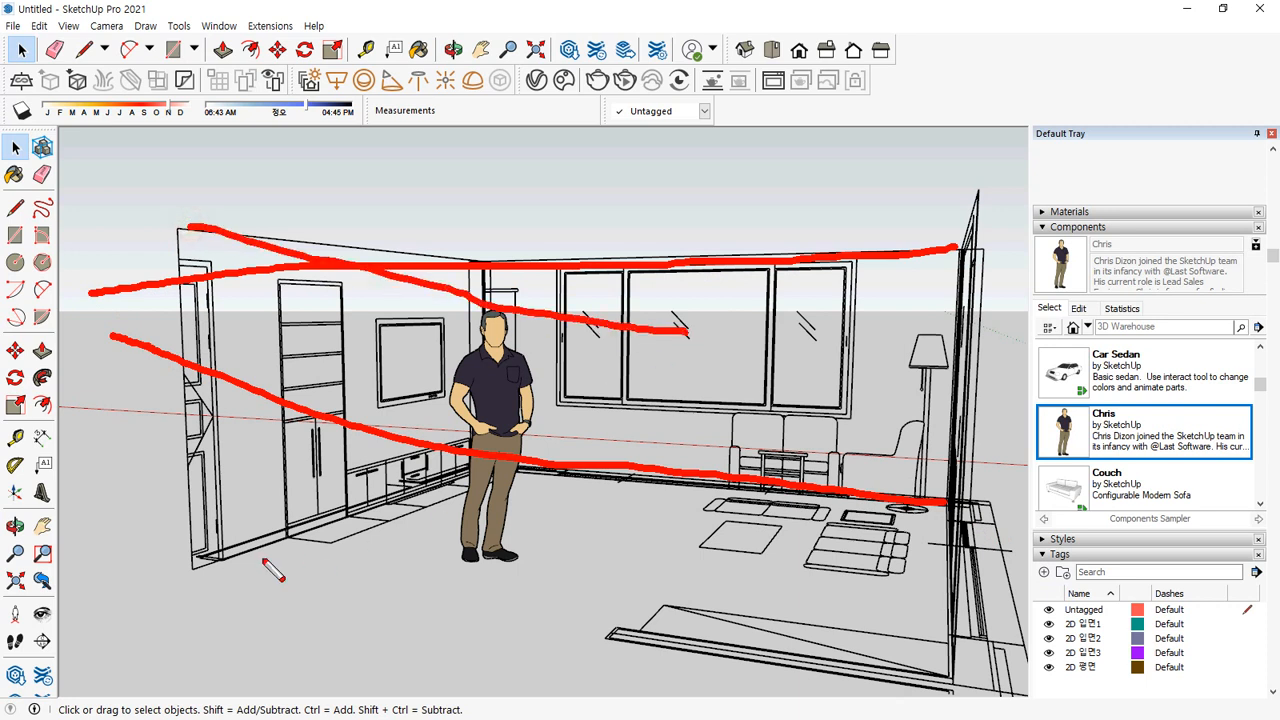
mouse_move(232, 550)
left_mouse_down()
mouse_move(537, 436)
mouse_move(708, 348)
left_mouse_up()
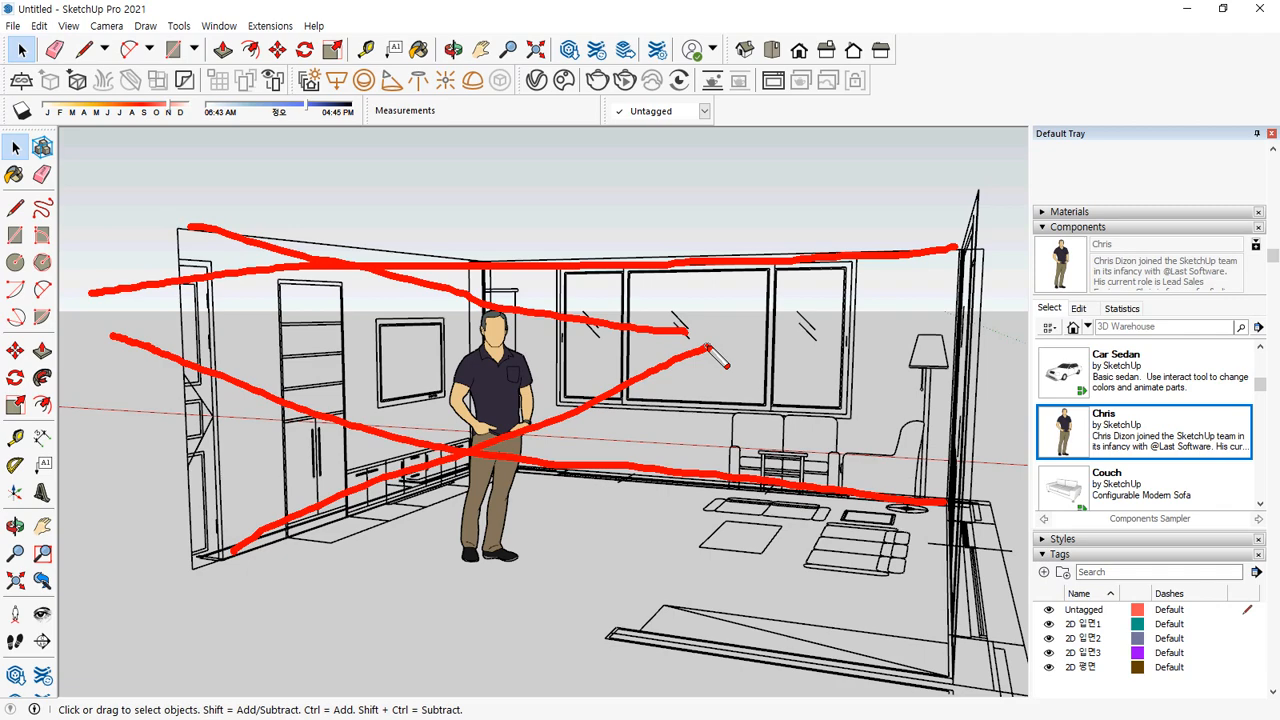
key("Escape")
mouse_move(617, 343)
middle_mouse_down()
mouse_move(574, 329)
mouse_move(631, 341)
mouse_move(586, 337)
mouse_move(600, 337)
mouse_move(562, 363)
mouse_move(617, 331)
mouse_move(568, 330)
mouse_move(586, 334)
mouse_move(580, 357)
mouse_move(579, 277)
mouse_move(580, 344)
middle_mouse_up()
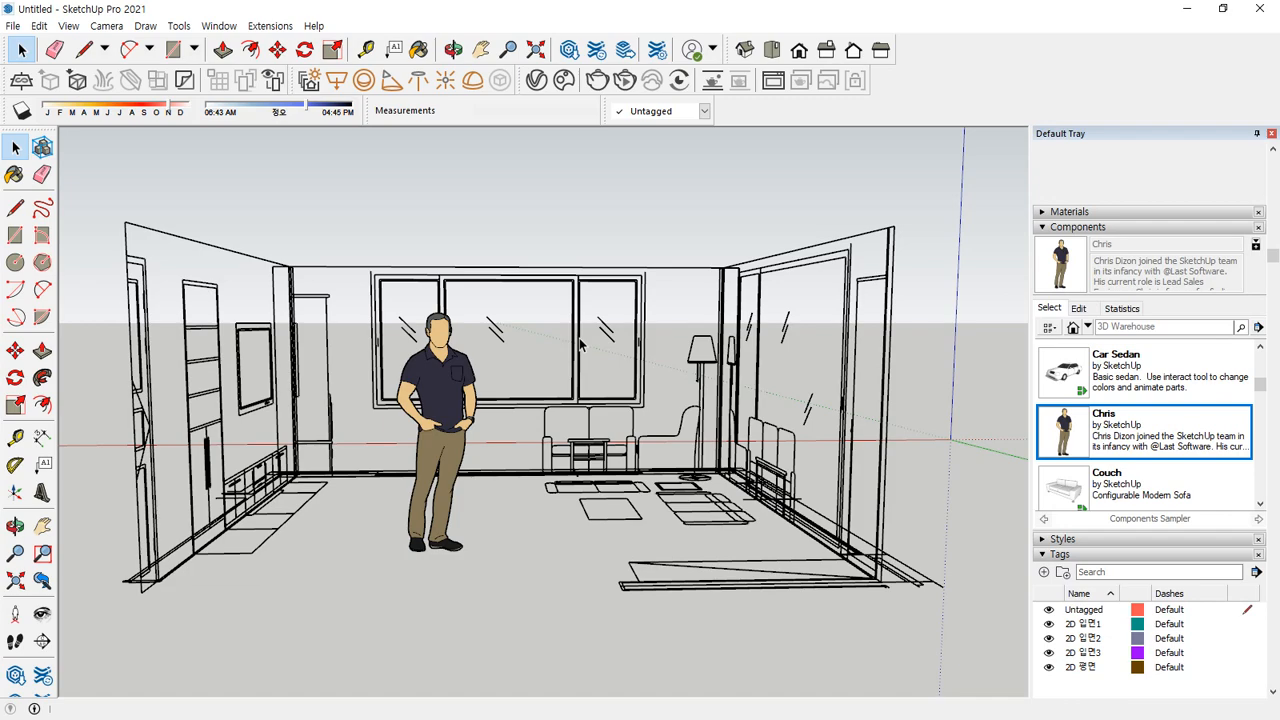
Compare raised and eye-level viewing heights in the front view, ending with the horizon at the man figure's head
middle_click_drag(465, 351, 340, 338)
scroll(340, 333, "up", 1)
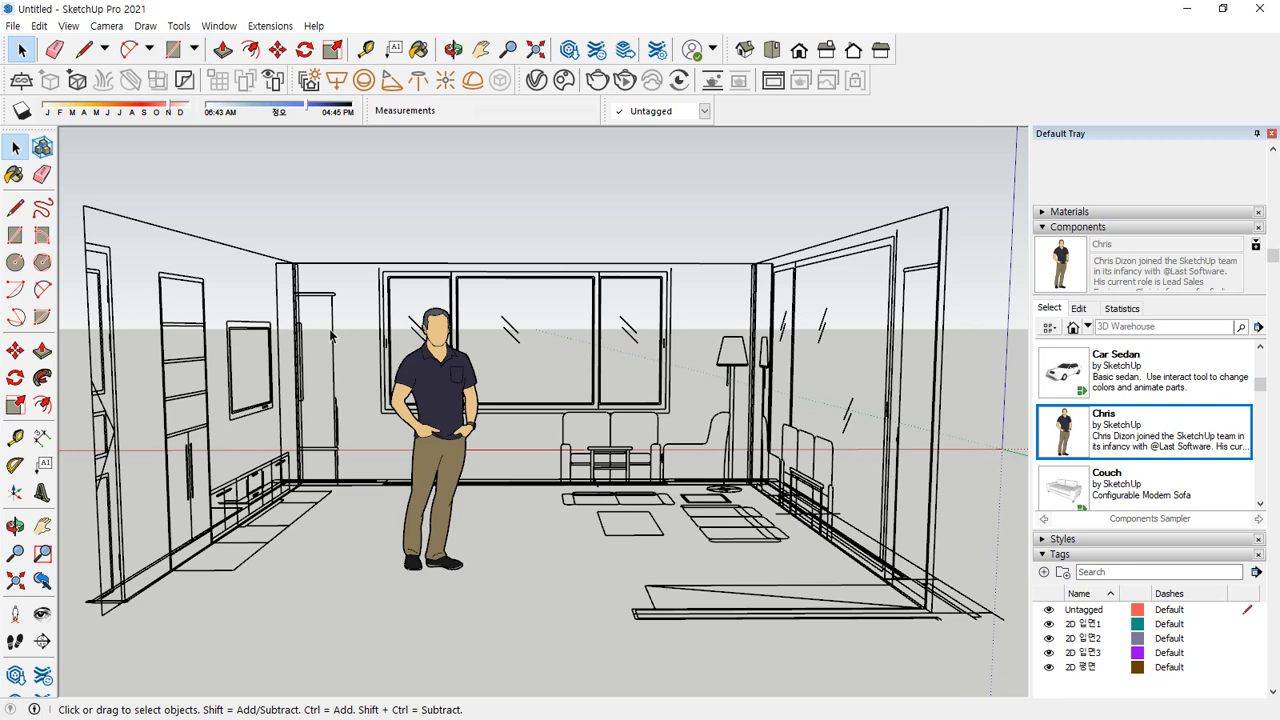
middle_click_drag(394, 336, 360, 363)
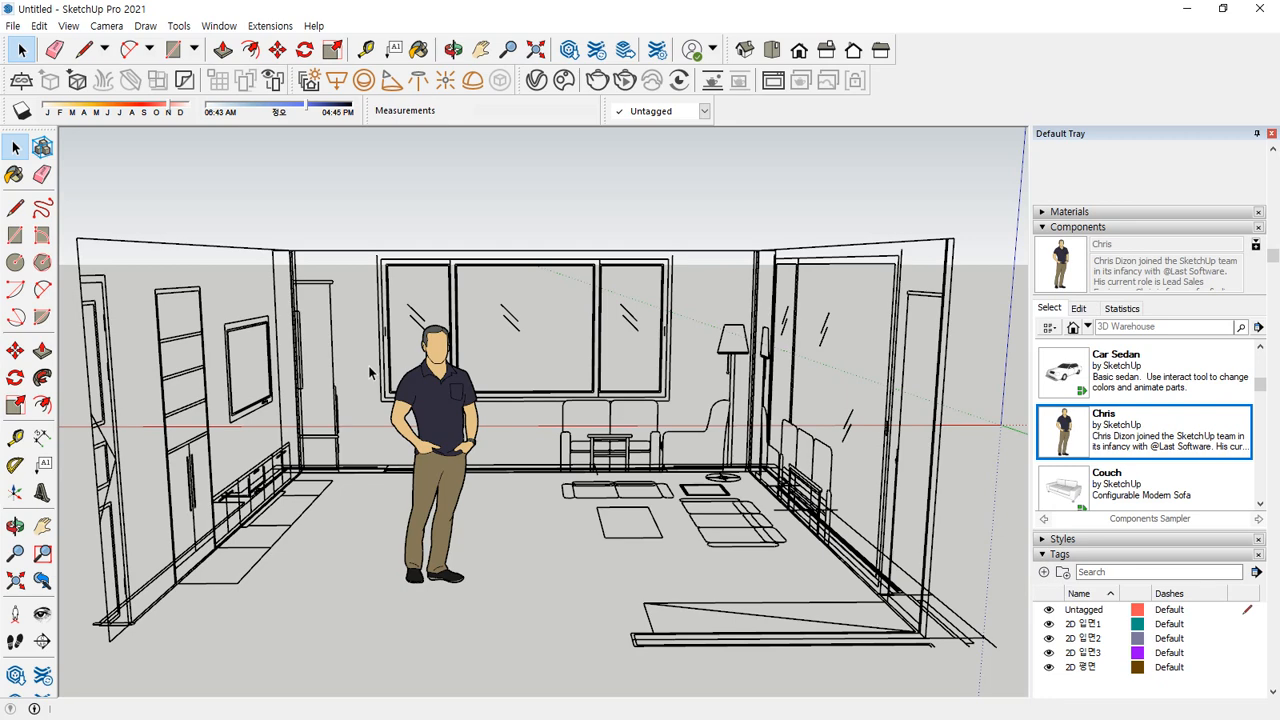
middle_click_drag(370, 373, 375, 354, "shift")
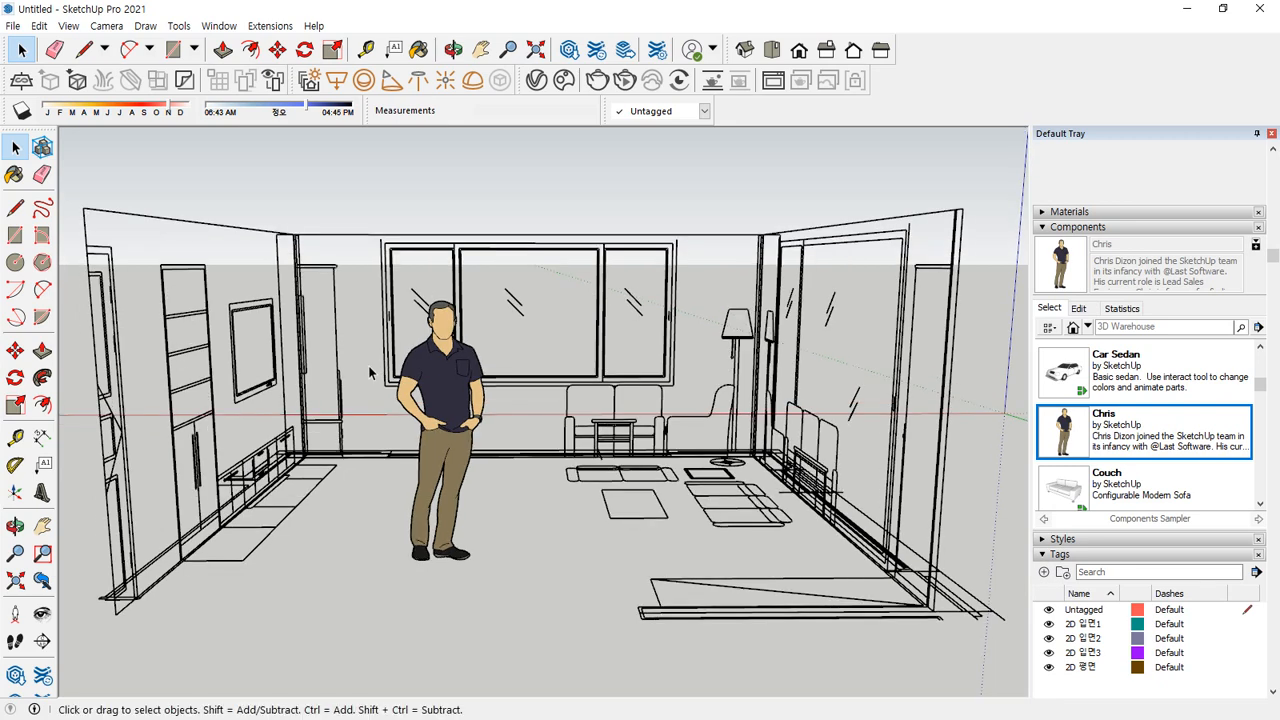
middle_click_drag(495, 400, 492, 388)
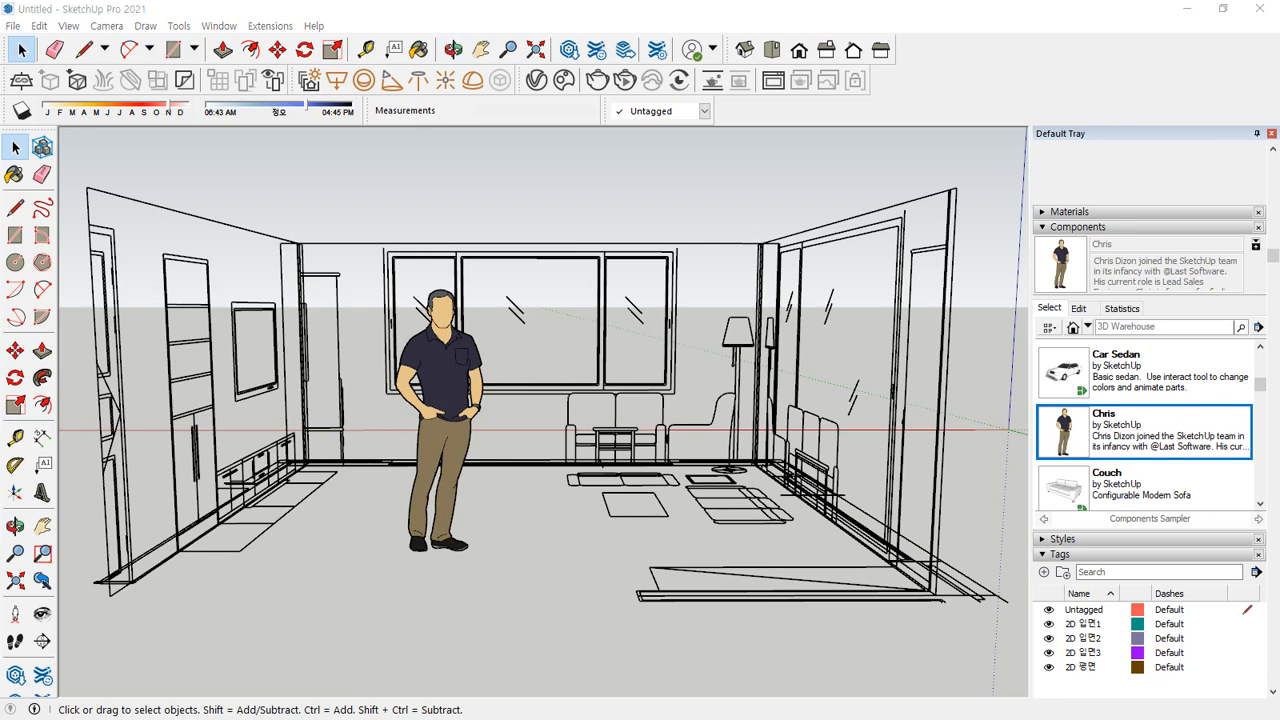
Create a new tag named "3D 벽체" for the wall geometry
scroll(1063, 568, "down", 5)
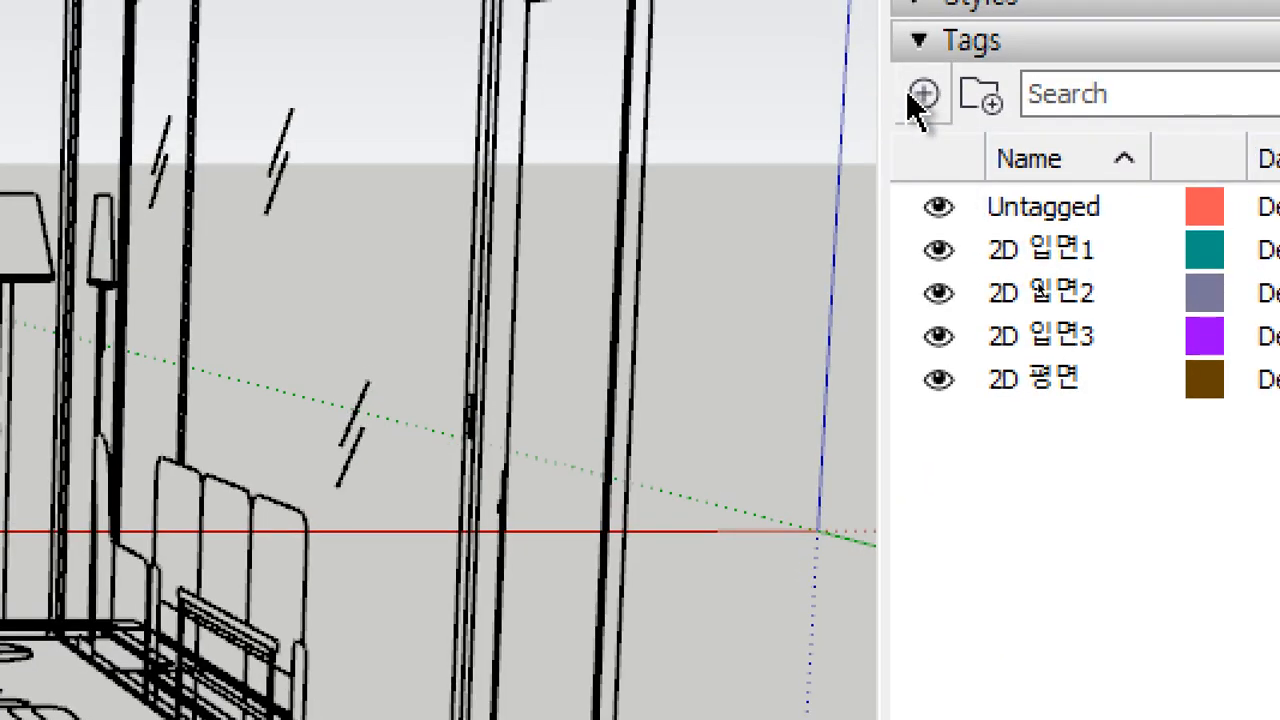
left_click(922, 96)
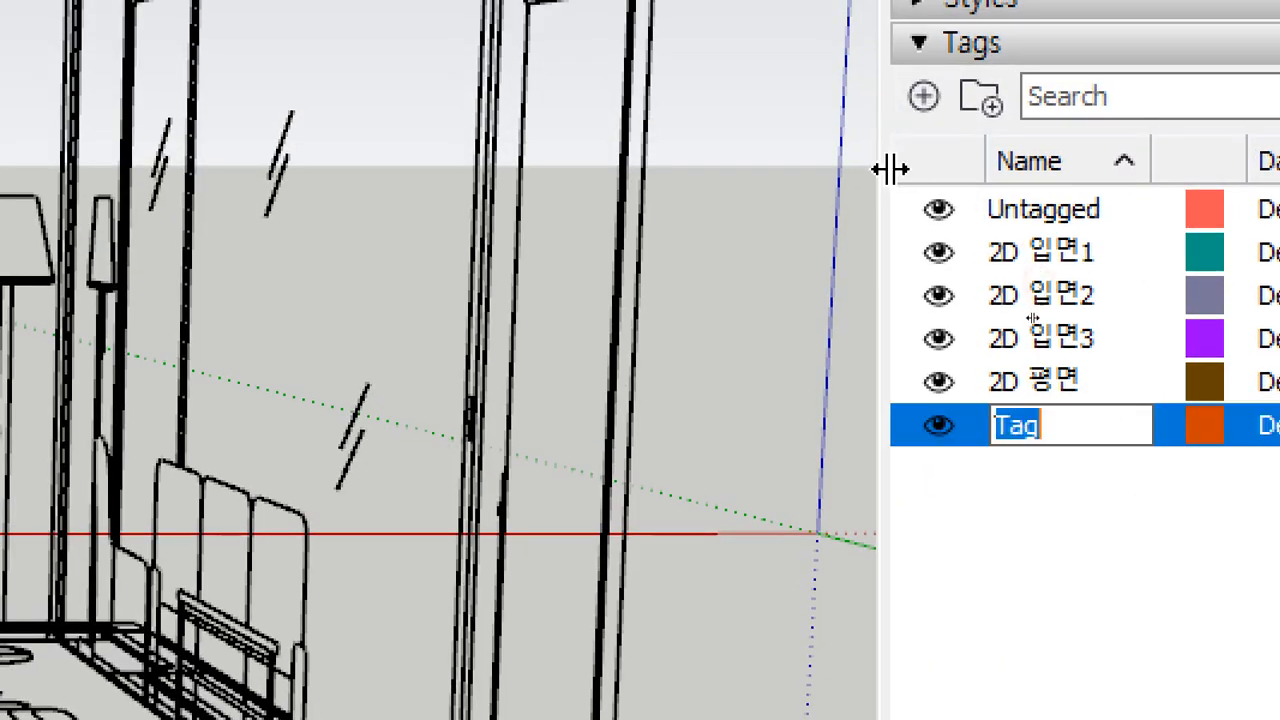
type("3d")
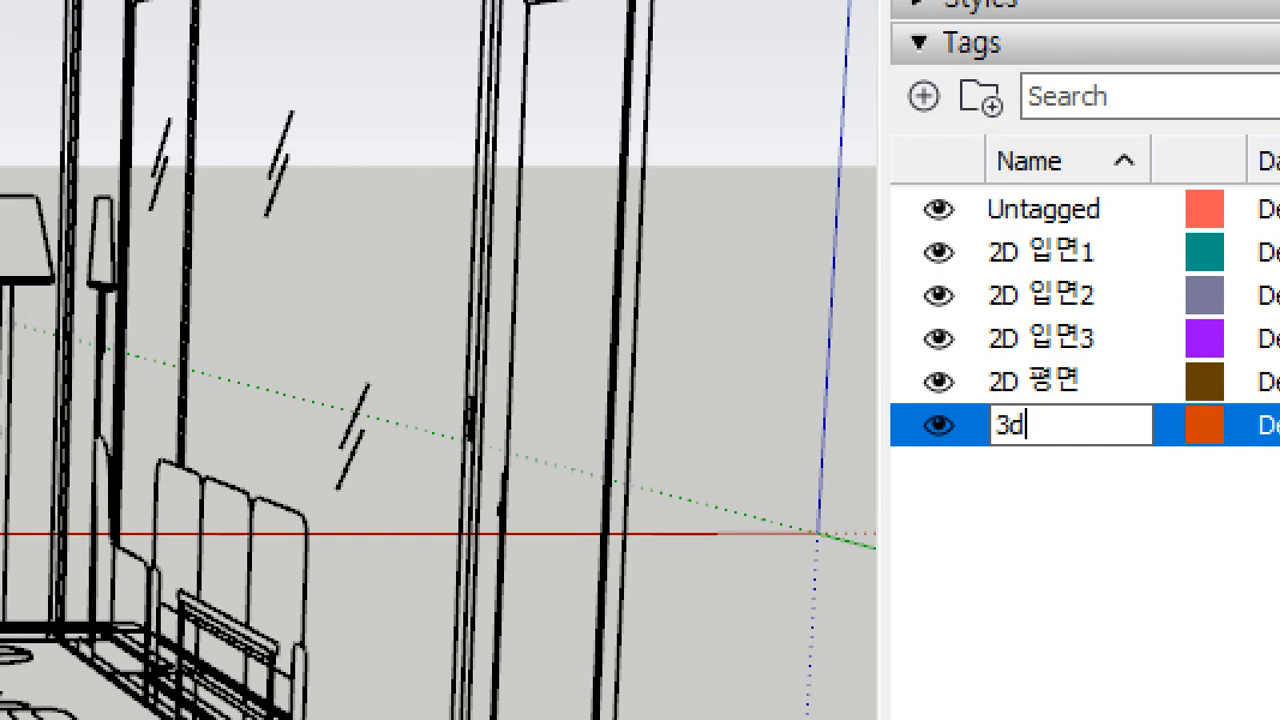
key("BackSpace")
type("D 벽체")
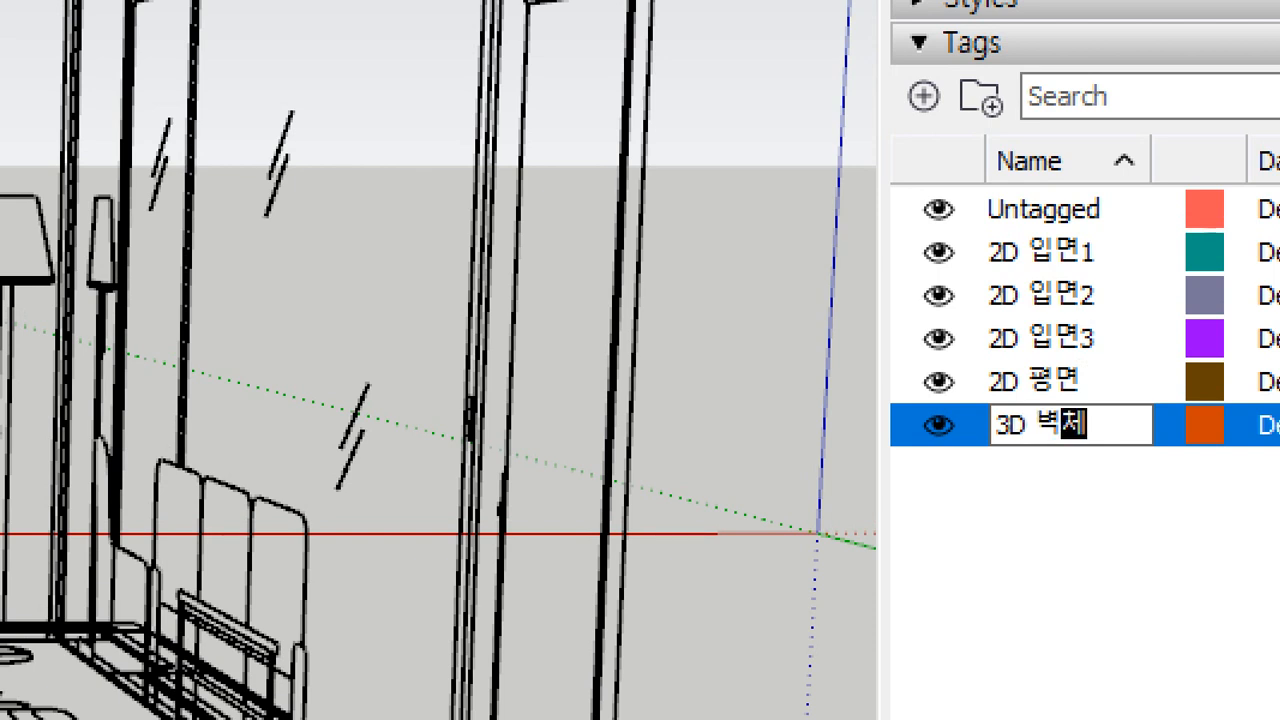
key("Return")
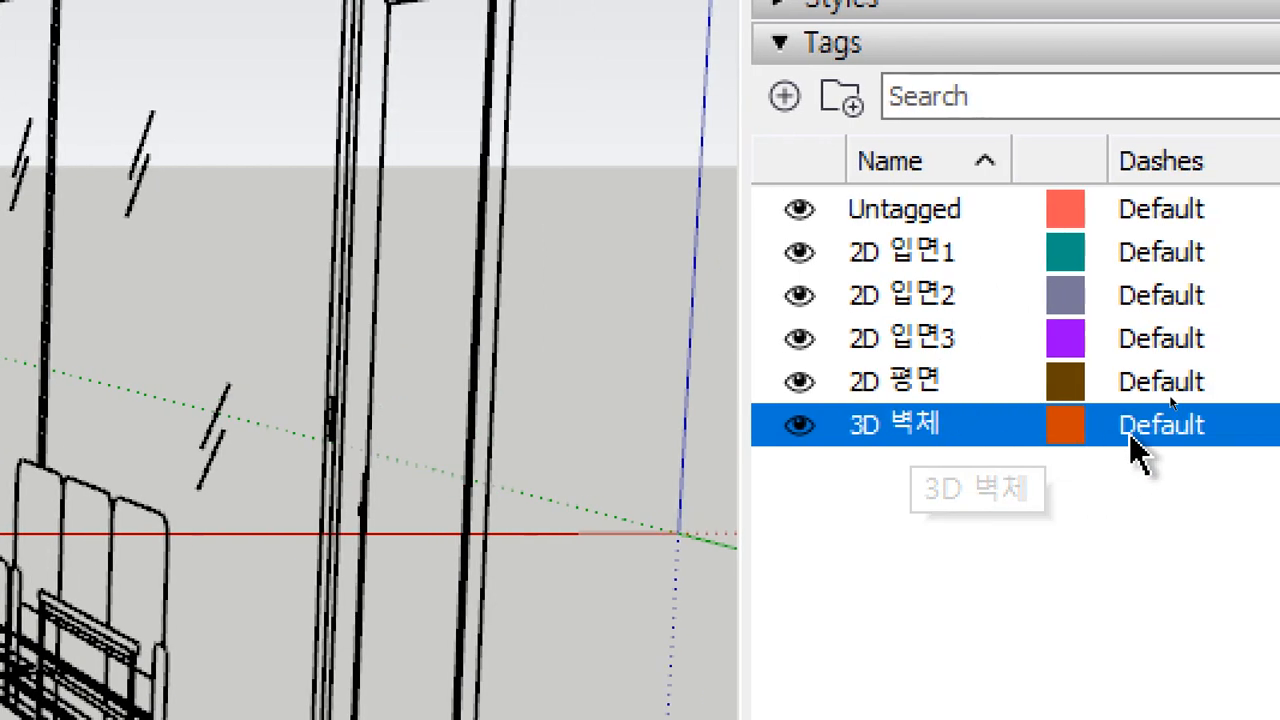
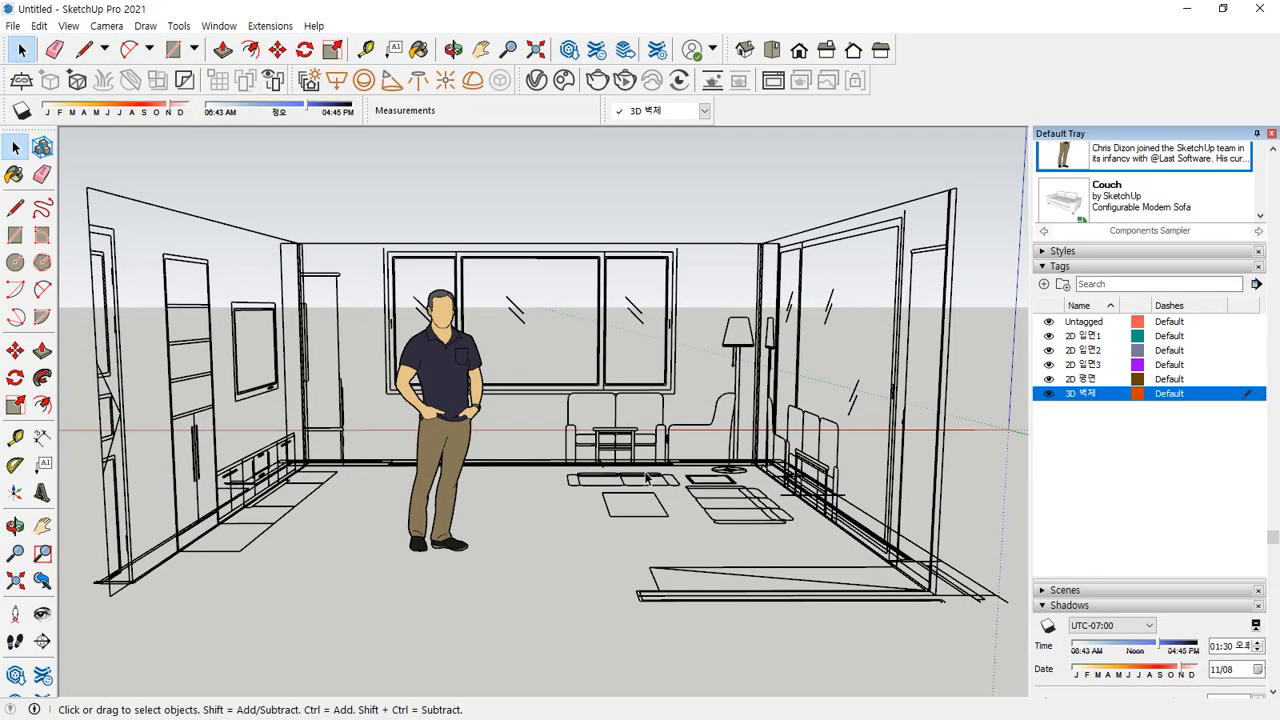
Lock the floor plan and all three standing elevations together, leaving out the man figure, and clear the selection
left_click_drag(940, 634, 278, 487)
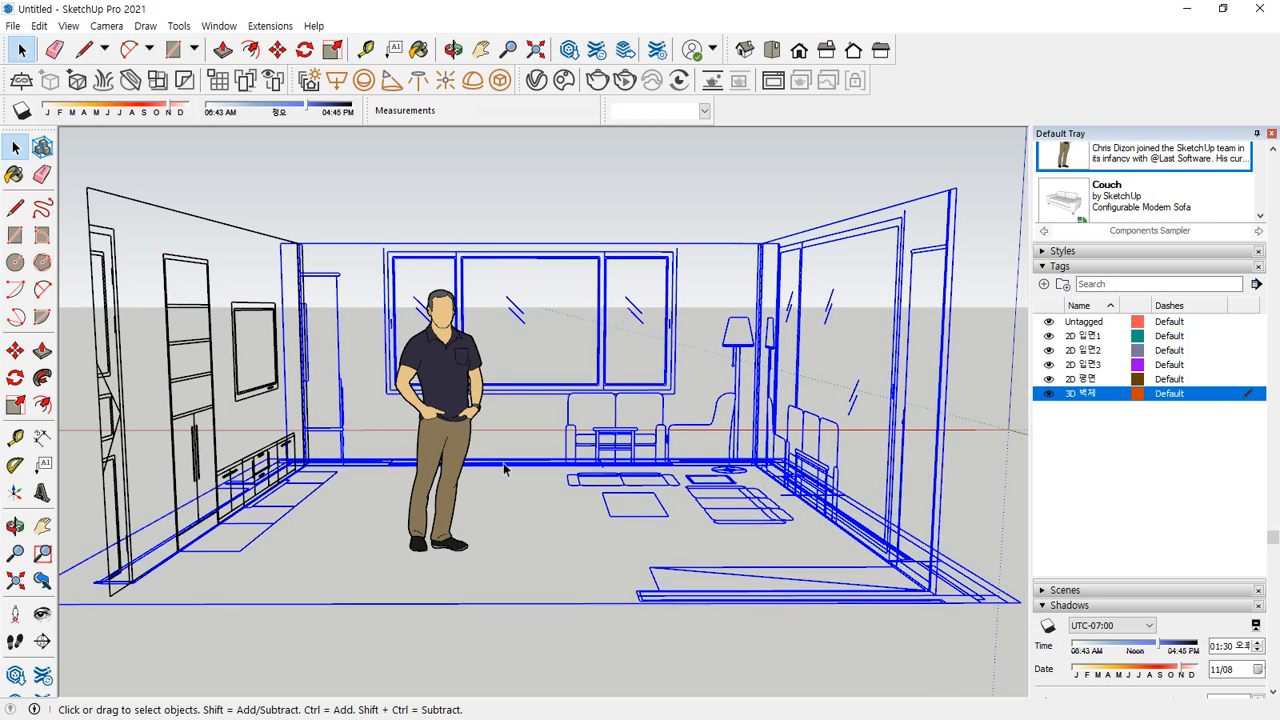
left_click(294, 472, "ctrl")
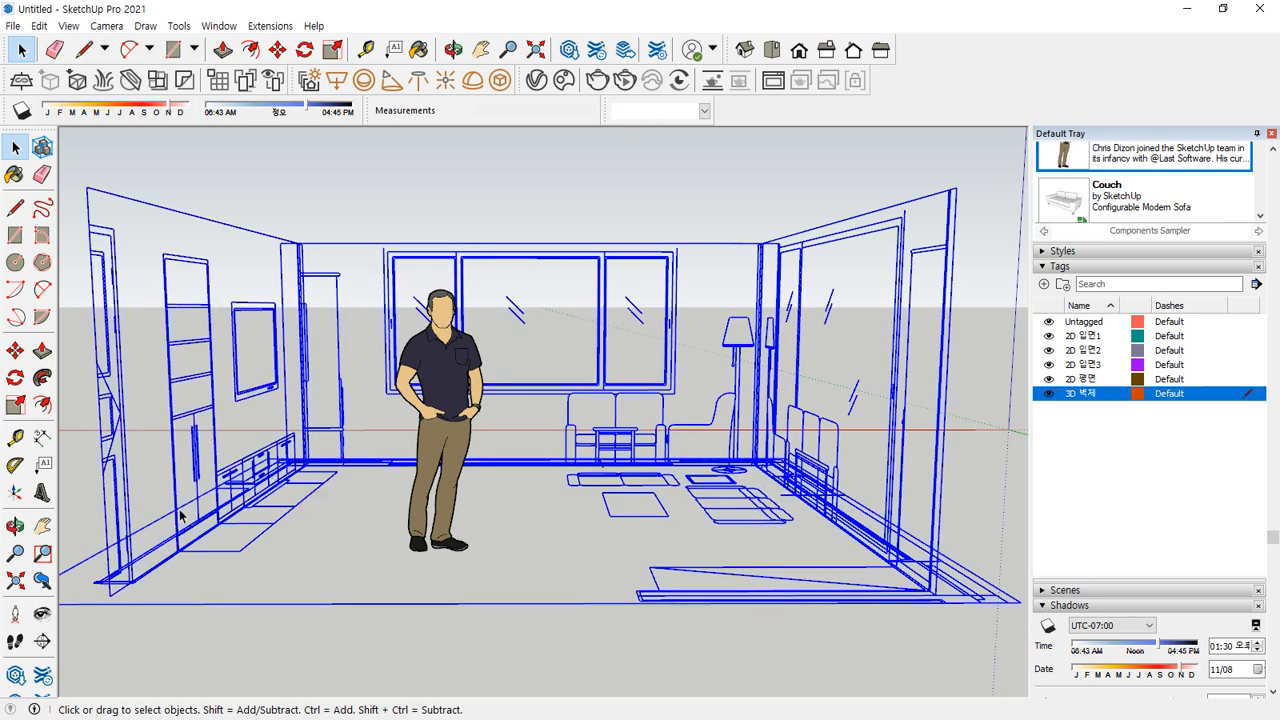
right_click(669, 297)
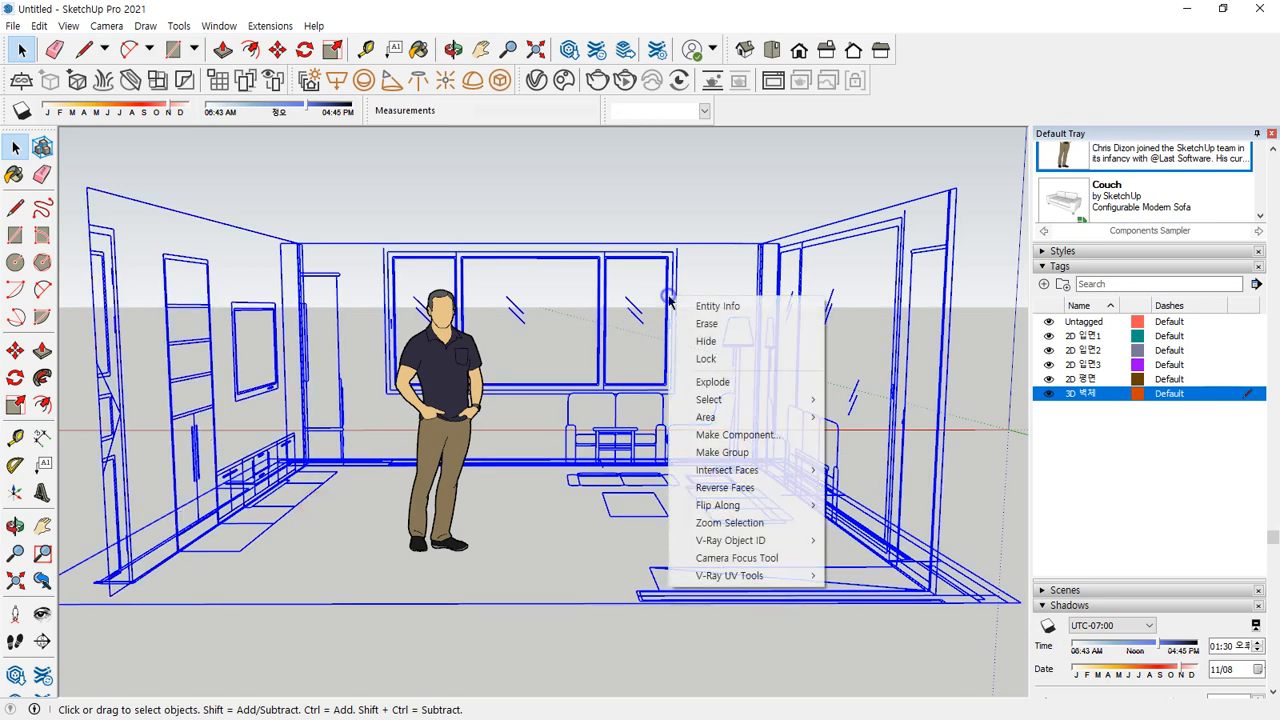
left_click(716, 361)
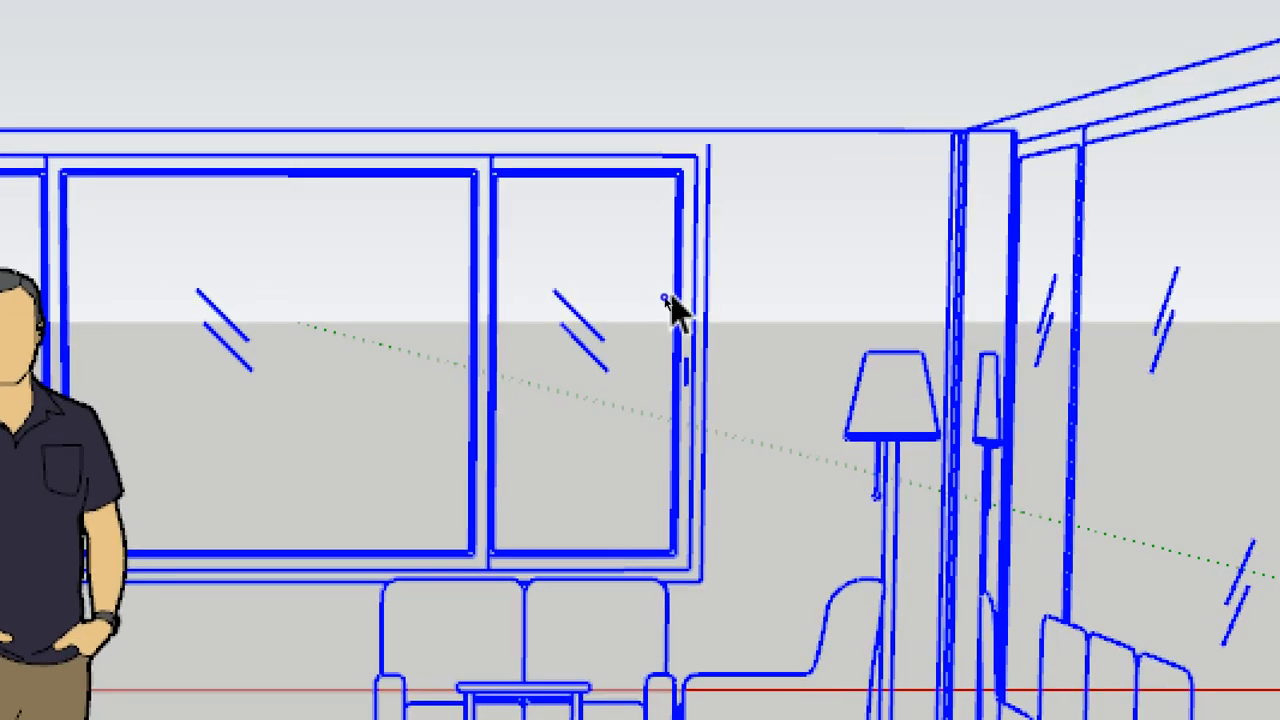
right_click(665, 298)
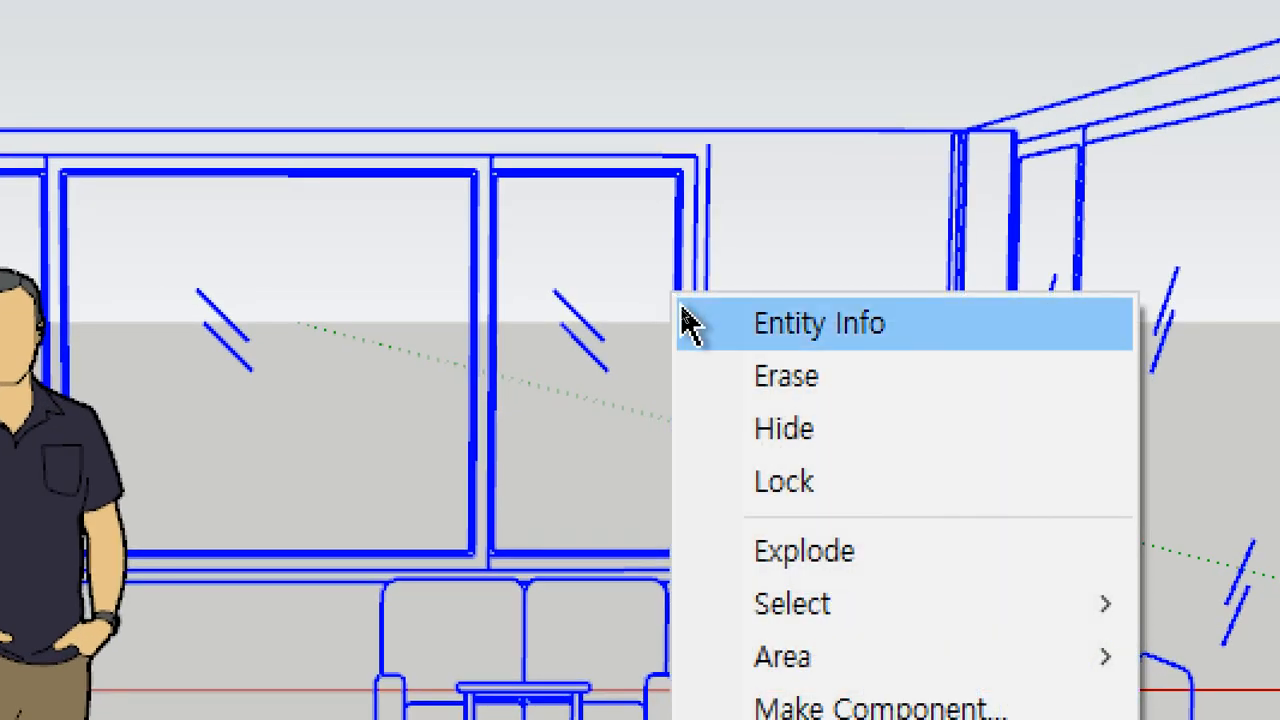
left_click(836, 490)
left_click(743, 286)
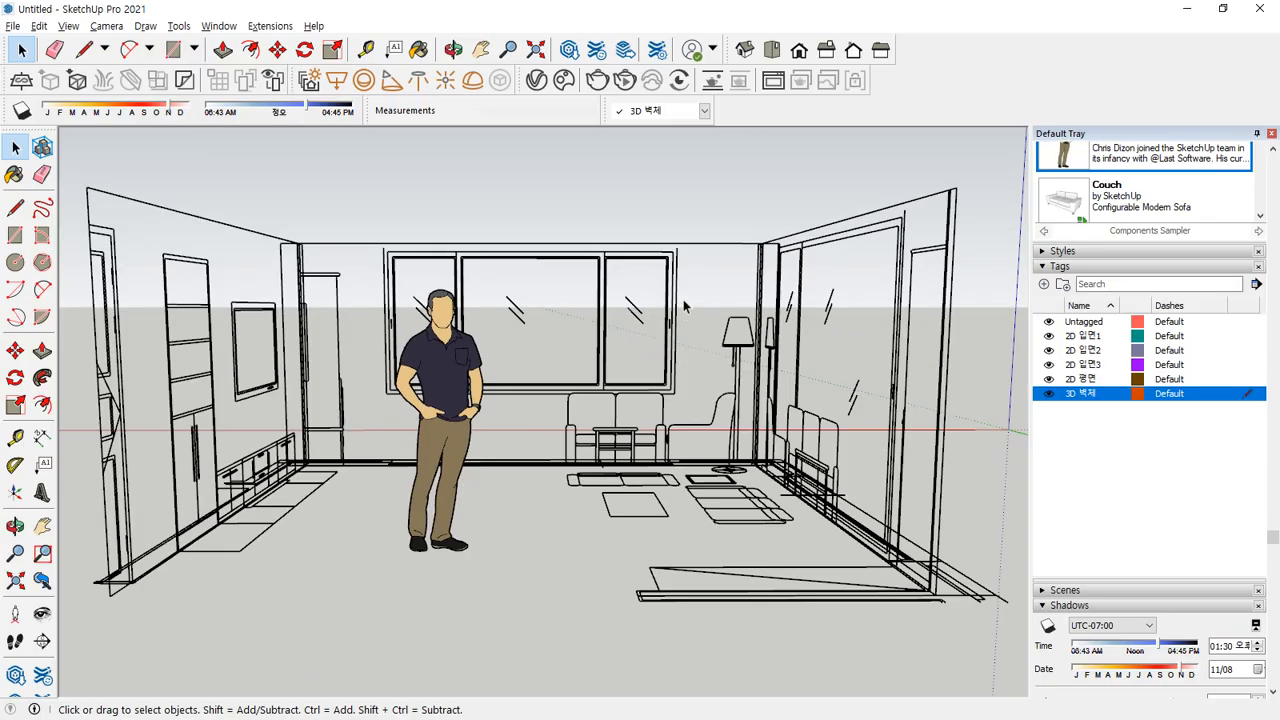
Check the lock on the elevations and plan by selecting them individually and together, and clear the selection
left_click(641, 325)
left_click(830, 300)
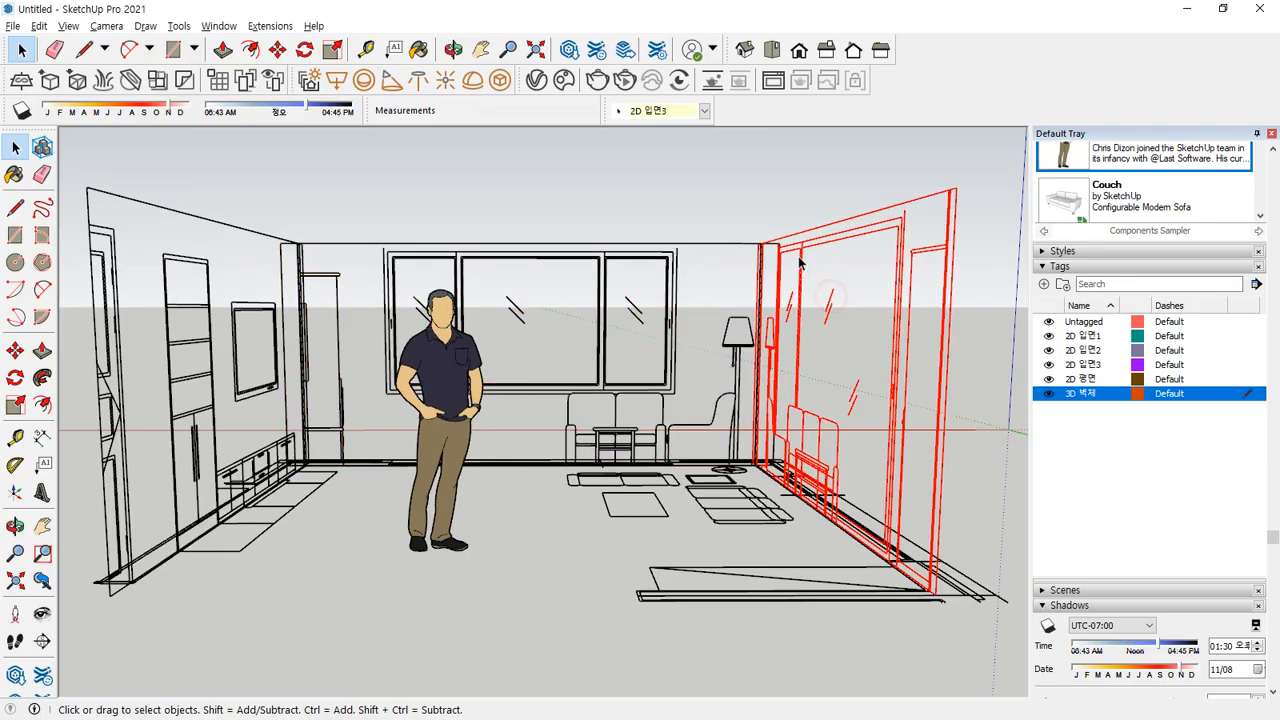
left_click(287, 328)
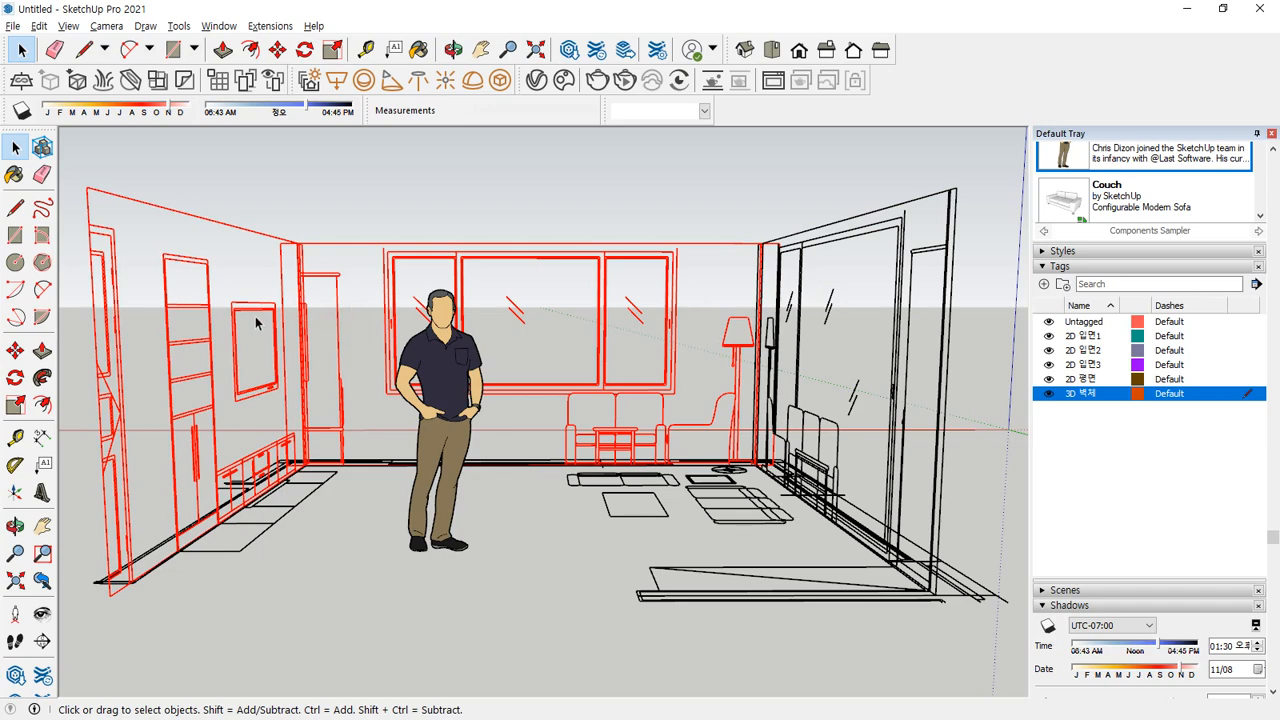
left_click(488, 225)
left_click_drag(374, 195, 788, 607)
left_click_drag(895, 616, 194, 118)
middle_click_drag(356, 315, 266, 277)
left_click(289, 209)
Draw a rectangle on the floor along the plan's outer wall outline, between its diagonally opposite outermost corners
middle_click_drag(289, 209, 536, 427)
middle_click_drag(345, 660, 322, 505, "shift")
middle_click_drag(465, 620, 592, 532, "shift")
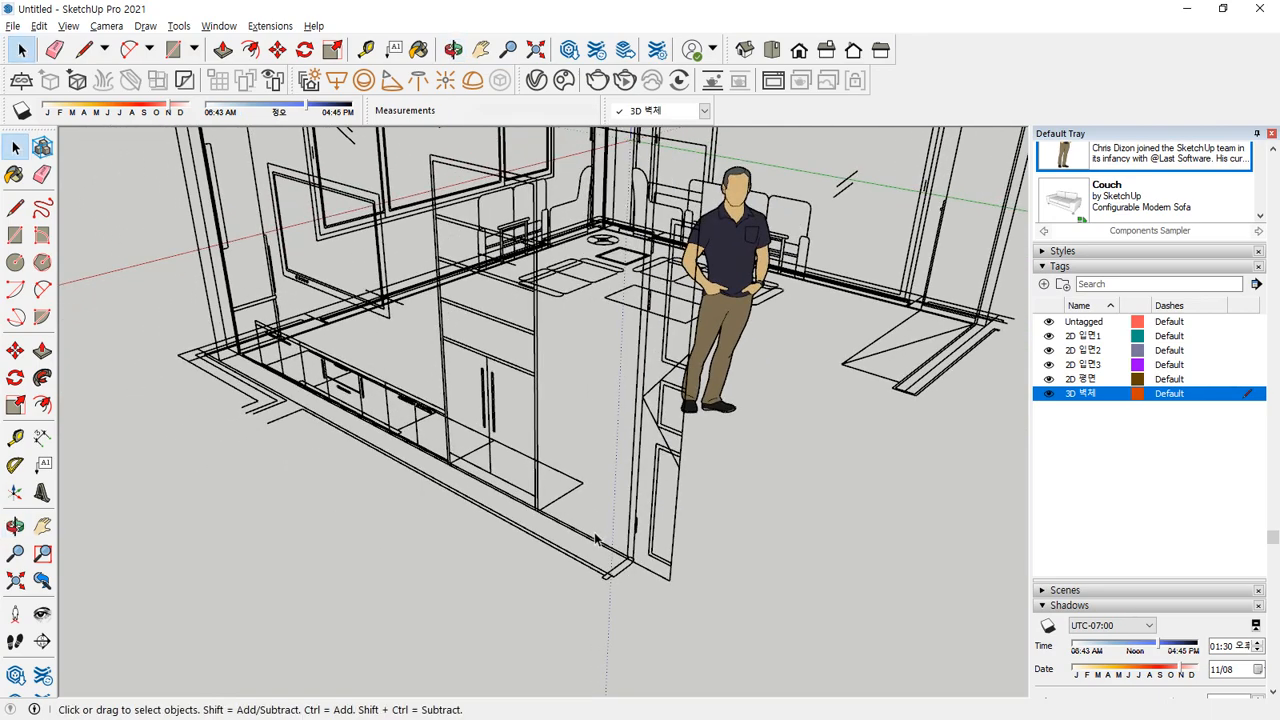
scroll(200, 354, "up", 1)
scroll(201, 350, "up", 3)
scroll(683, 538, "down", 2)
middle_click_drag(683, 538, 415, 295, "shift")
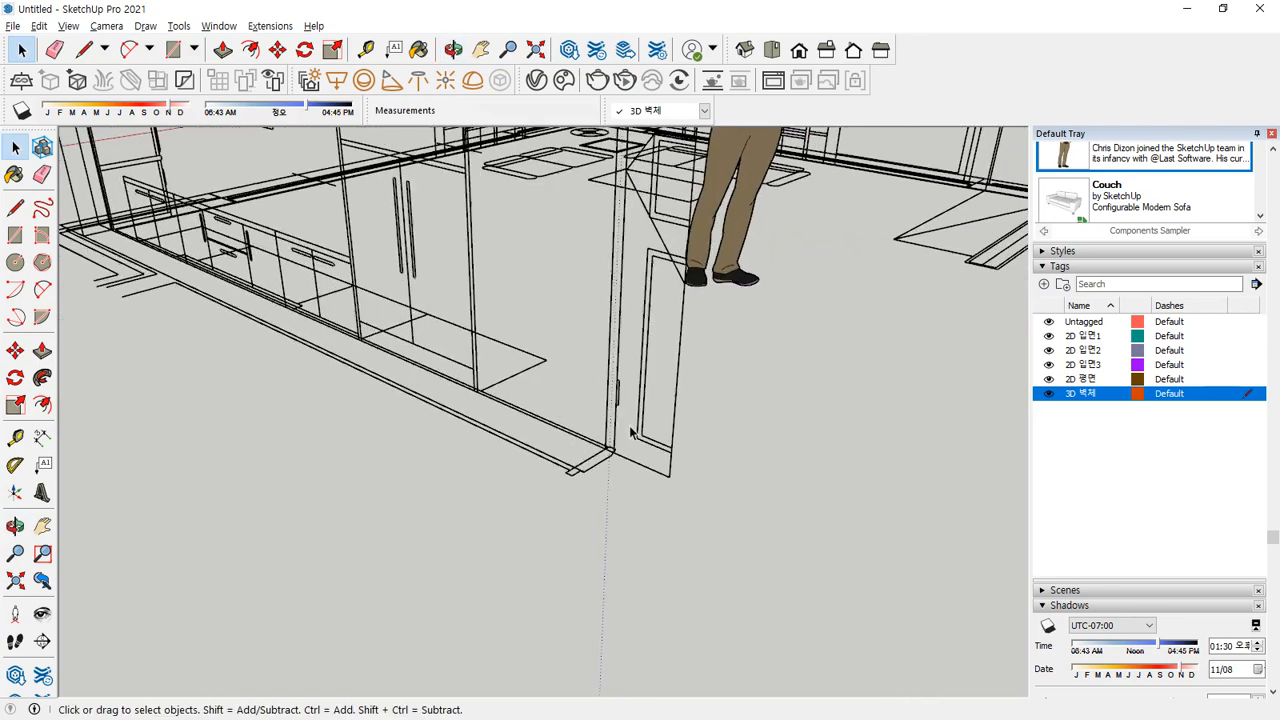
scroll(628, 455, "up", 1)
scroll(622, 460, "down", 2)
middle_click_drag(756, 429, 518, 505, "shift")
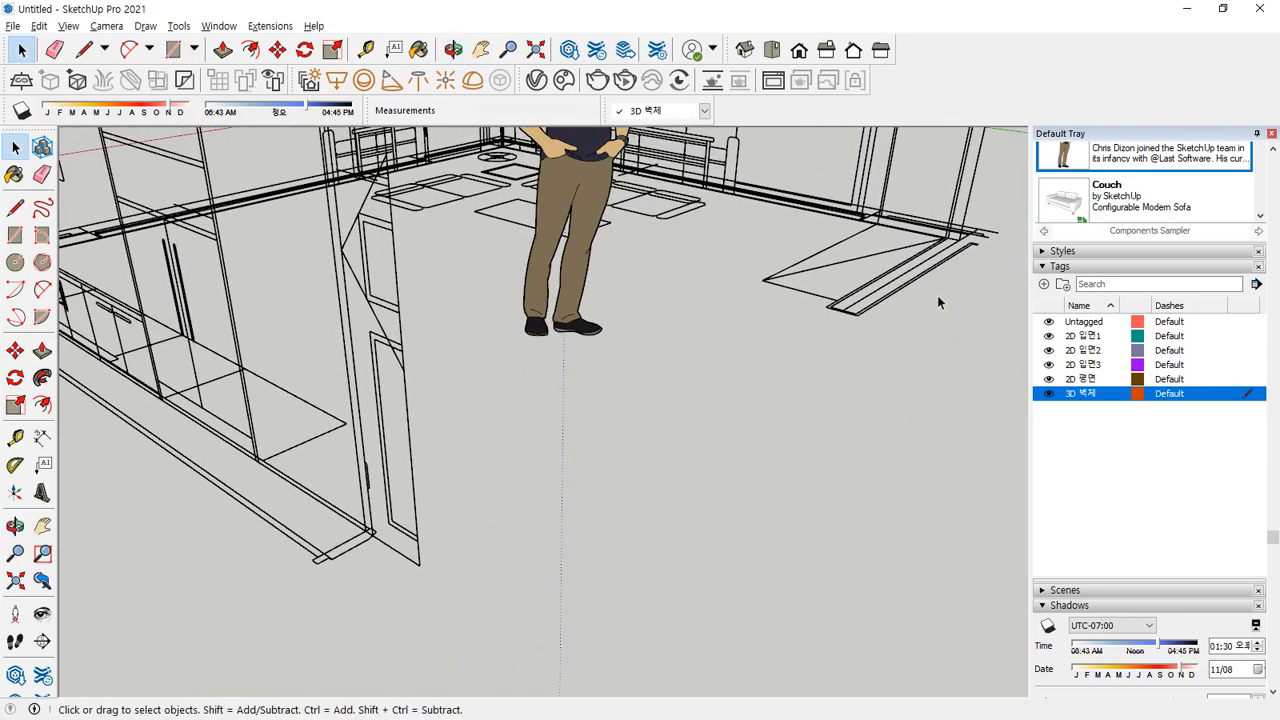
middle_click_drag(938, 289, 872, 340, "shift")
key("r")
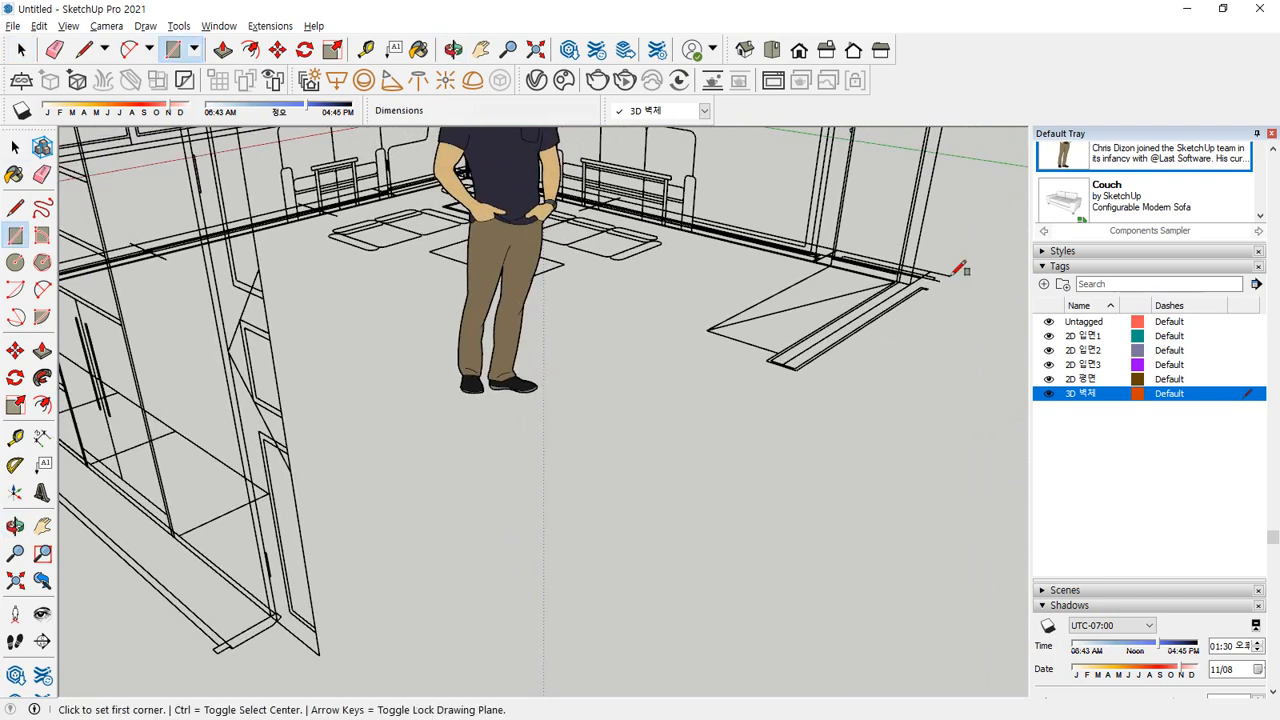
left_click(951, 275)
middle_click_drag(250, 435, 722, 440, "shift")
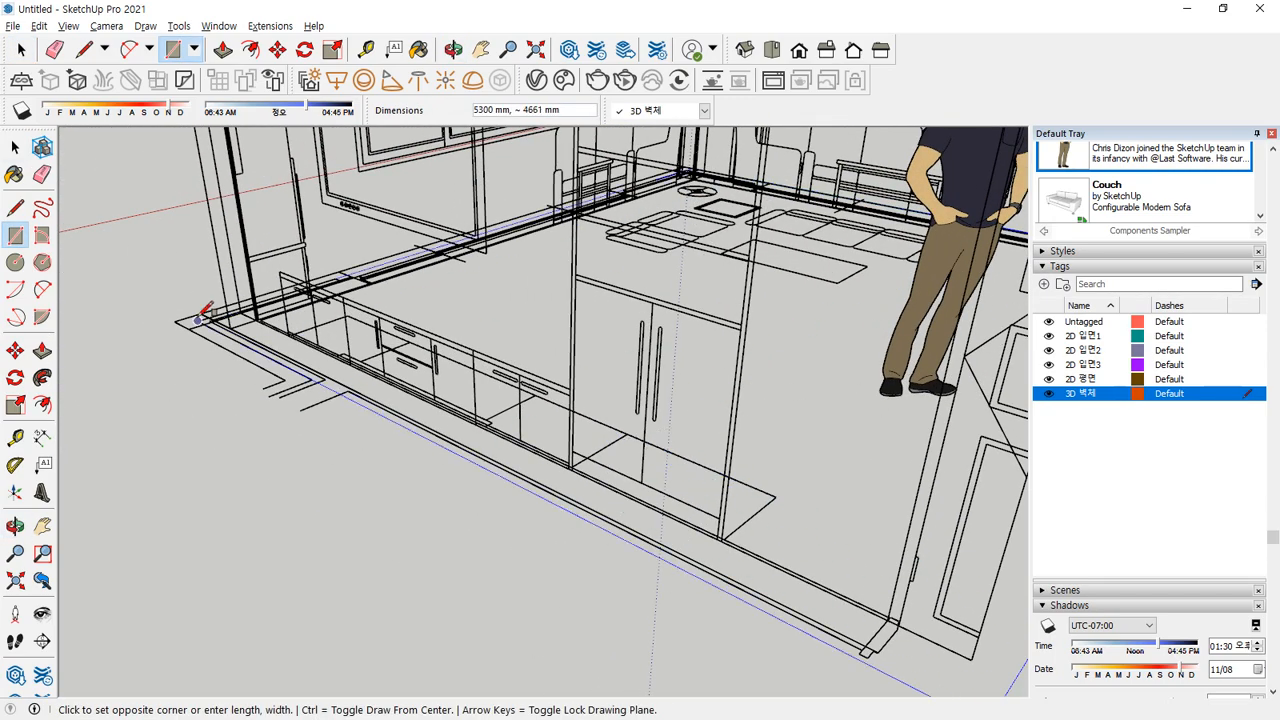
left_click(177, 322)
Try to draw an inner rectangle on the floor from the entrance-side wall end to the diagonally opposite inner wall corner
mouse_move(560, 350)
middle_mouse_down()
mouse_move(215, 350)
mouse_move(294, 414)
mouse_move(280, 337)
mouse_move(666, 380)
mouse_move(737, 466)
middle_mouse_up()
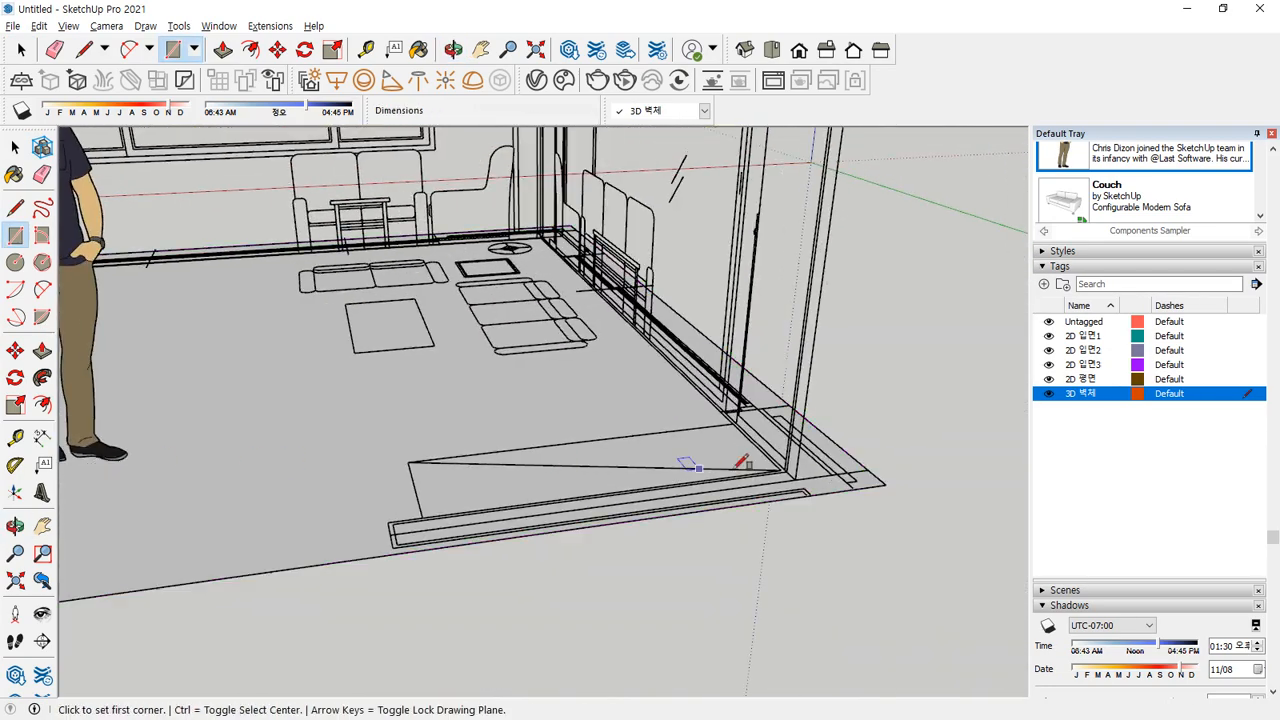
scroll(800, 490, "up", 3)
scroll(845, 505, "up", 2)
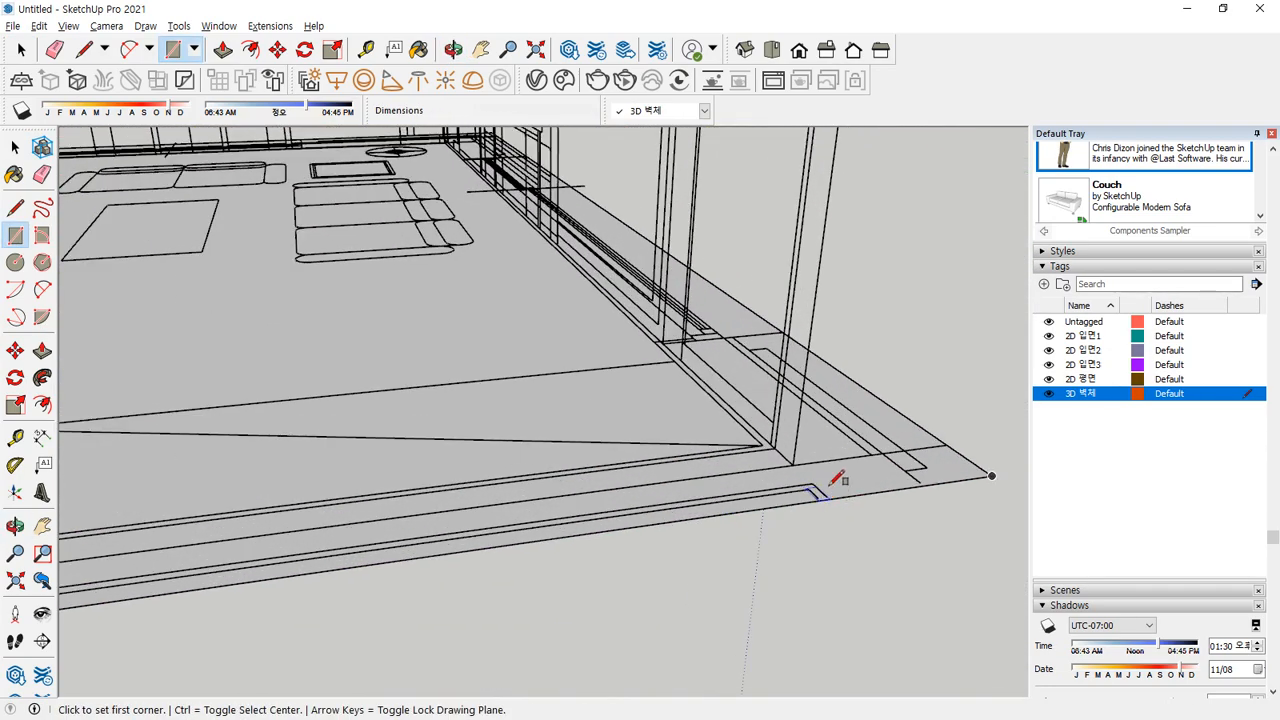
left_click(830, 486)
middle_click_drag(491, 371, 343, 240)
scroll(349, 222, "up", 3)
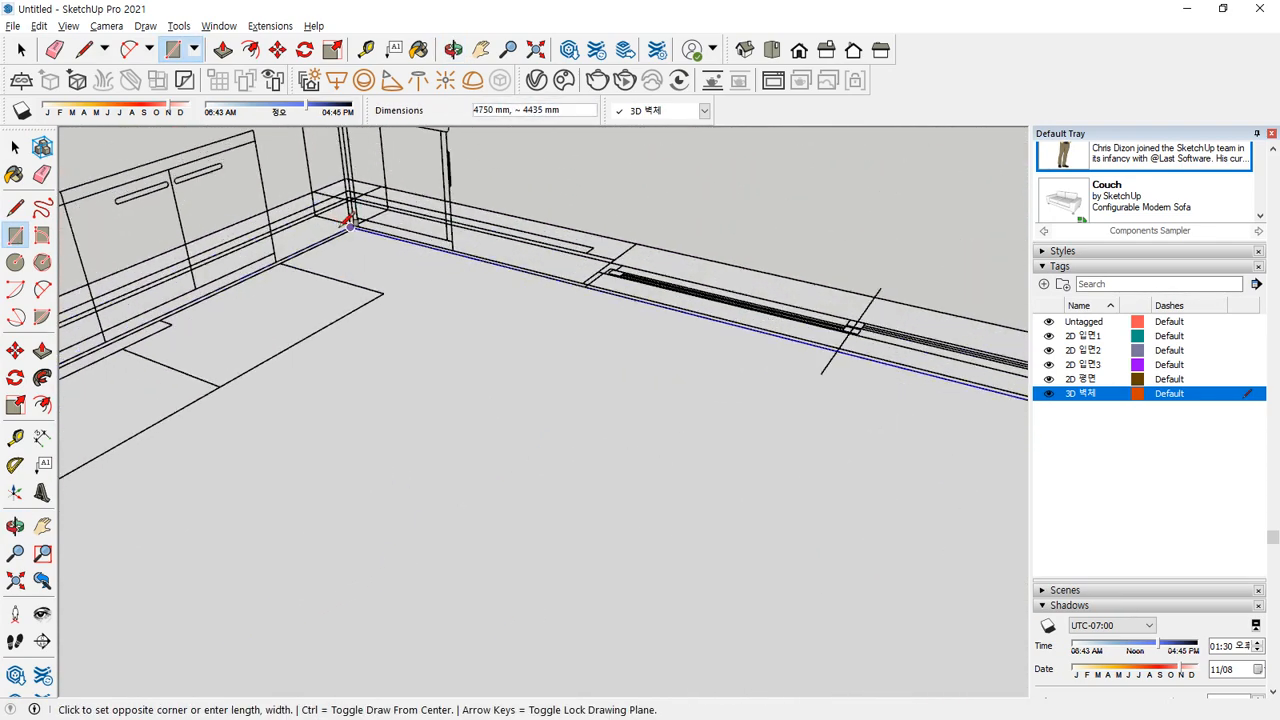
scroll(345, 225, "up", 5)
left_click(388, 225)
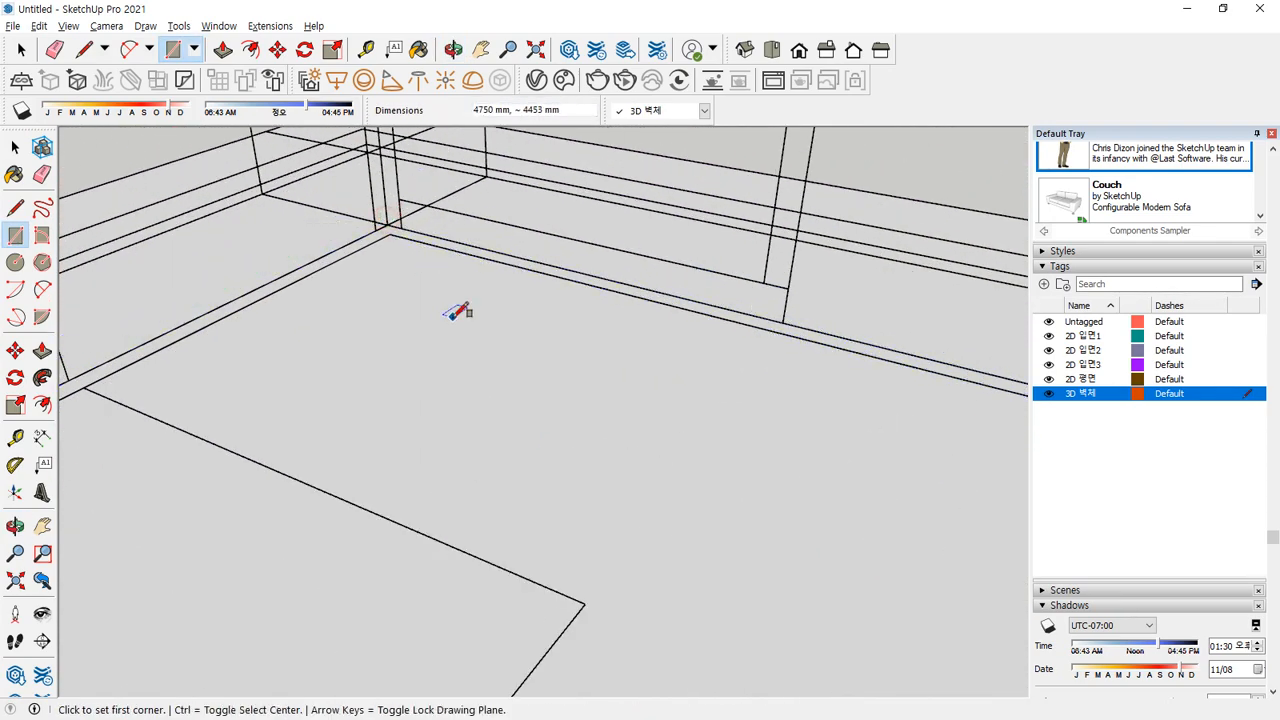
Try erasing the boundary edge on the room's open side, and undo the erasing together with the inner rectangle
scroll(440, 318, "down", 8)
scroll(393, 530, "down", 3)
mouse_move(335, 598)
middle_mouse_down("shift")
mouse_move(318, 501)
mouse_move(393, 514)
middle_mouse_up("shift")
key("e")
left_click_drag(314, 558, 276, 595)
mouse_move(328, 520)
middle_mouse_down()
mouse_move(762, 466)
mouse_move(700, 475)
middle_mouse_up()
key("space")
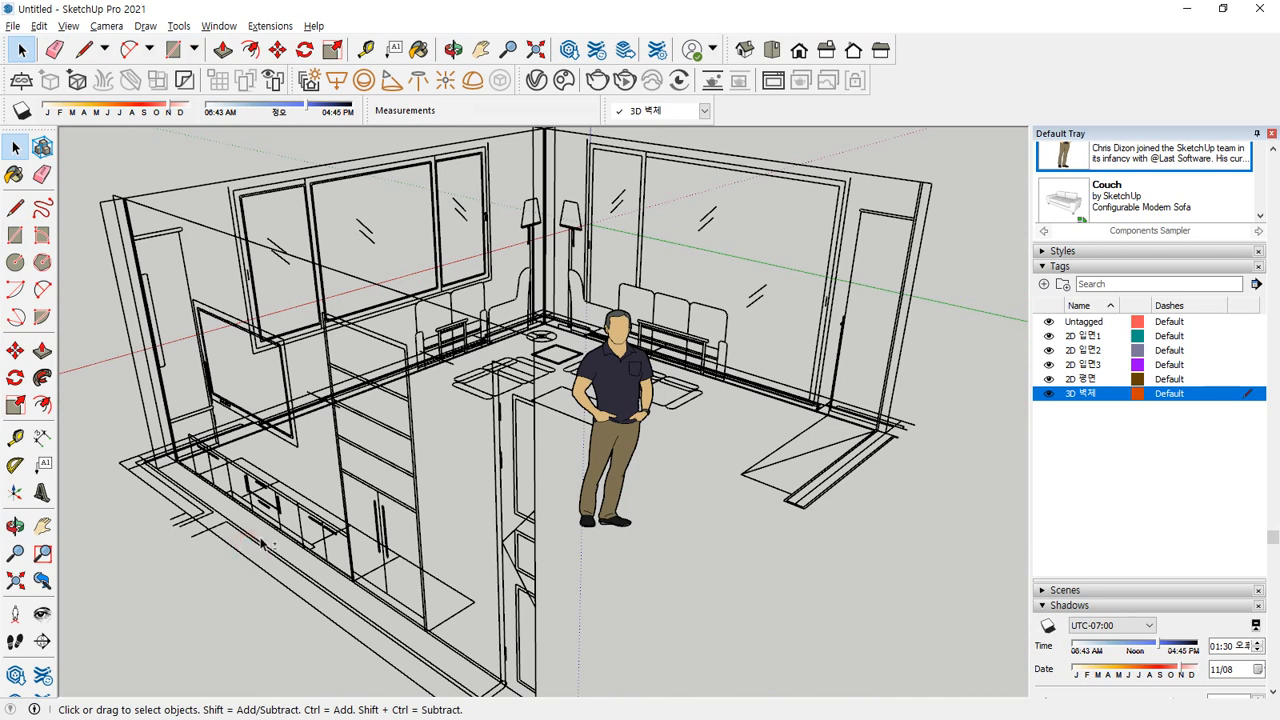
middle_click_drag(262, 543, 287, 494, "shift")
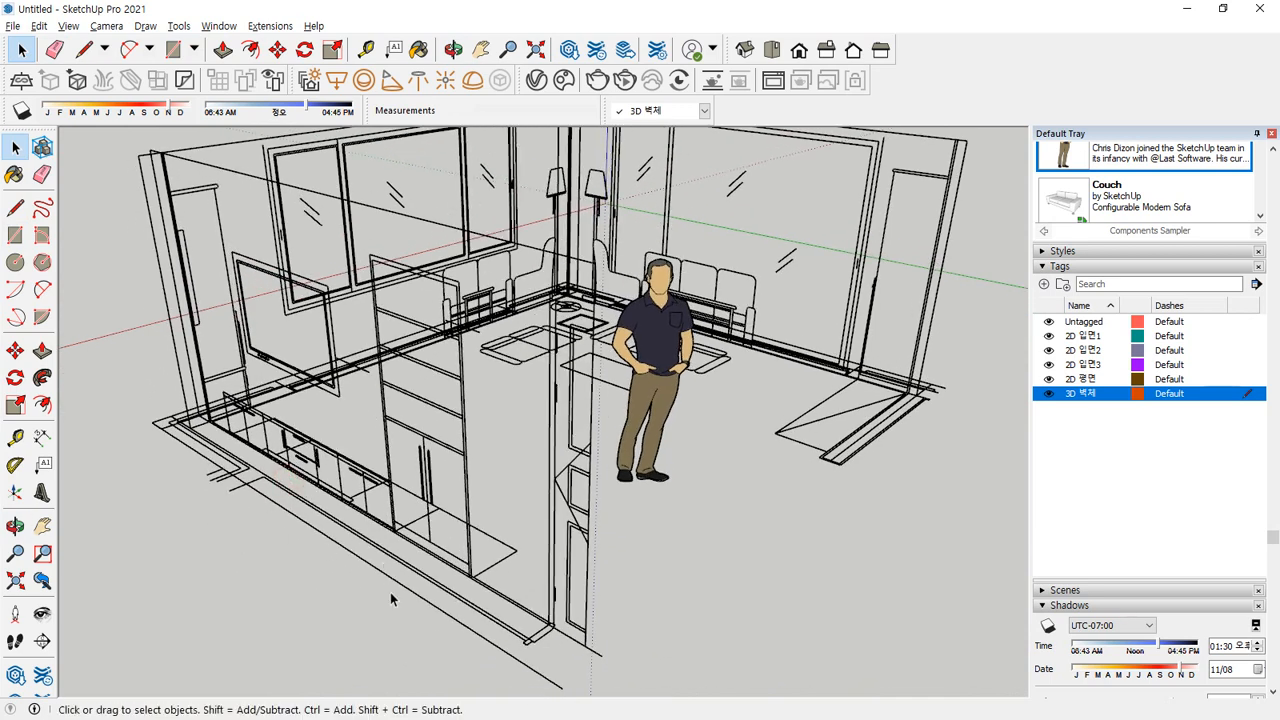
middle_click_drag(554, 630, 697, 536)
key("ctrl+z")
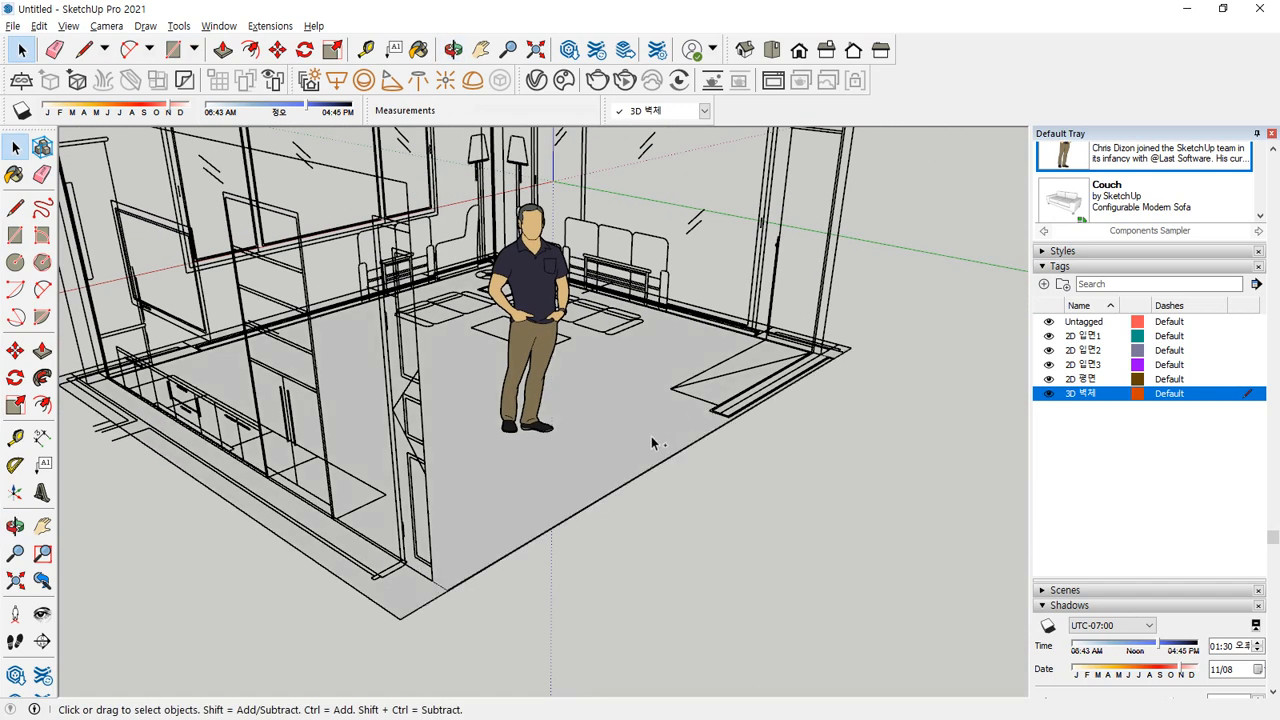
Draw a short line along the plan's wall end near the entrance step, extending it out to the outer rectangle's edge
scroll(449, 595, "up", 3)
middle_click_drag(543, 583, 249, 571)
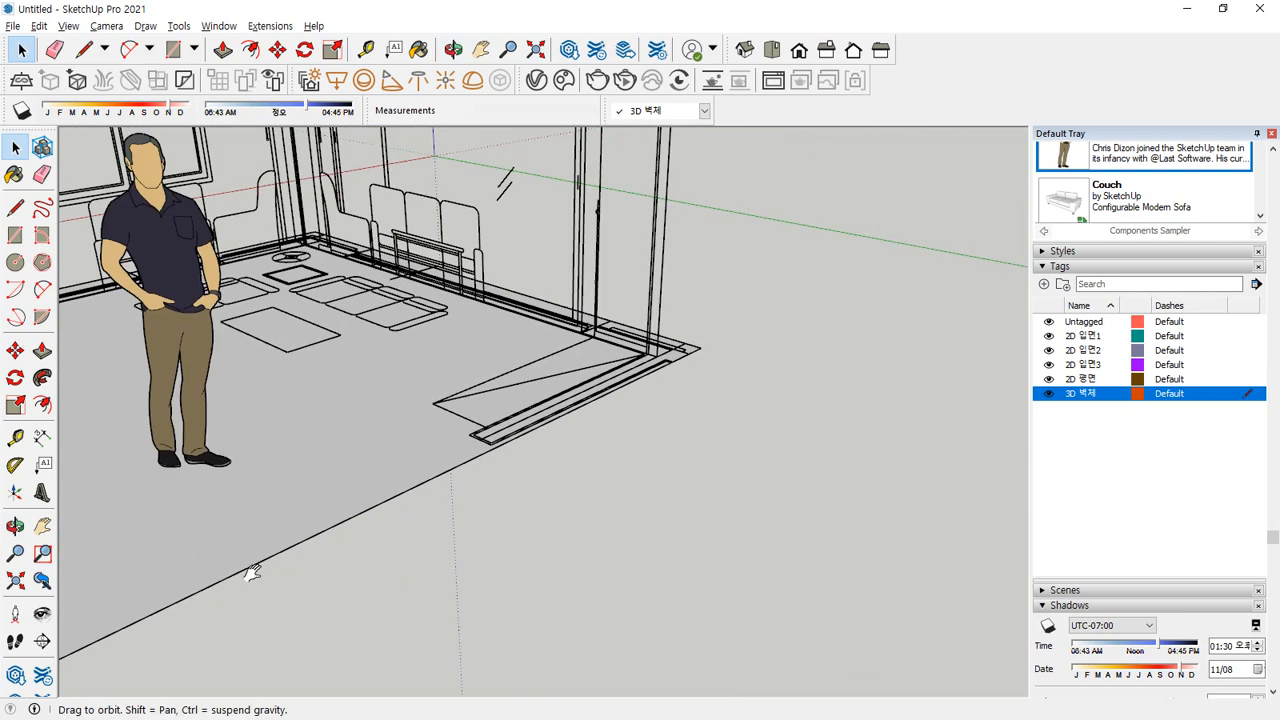
scroll(637, 403, "up", 3)
scroll(637, 403, "up", 2)
scroll(610, 373, "up", 2)
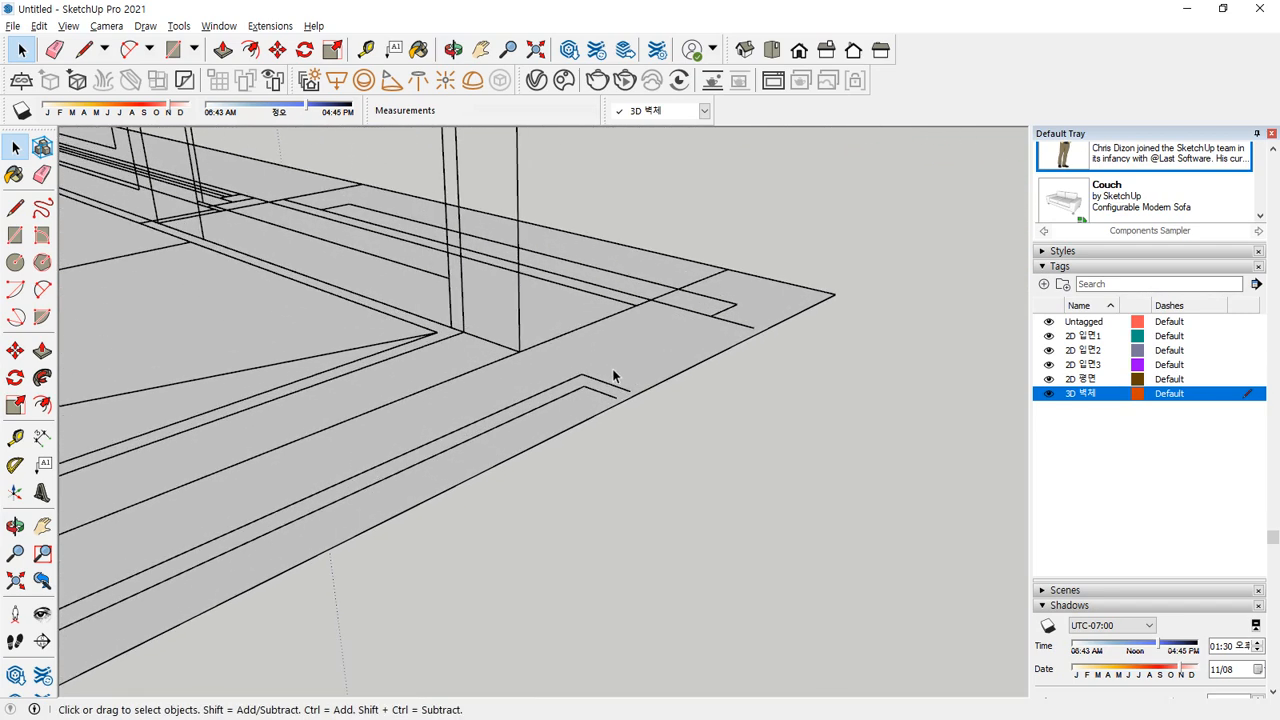
key("r")
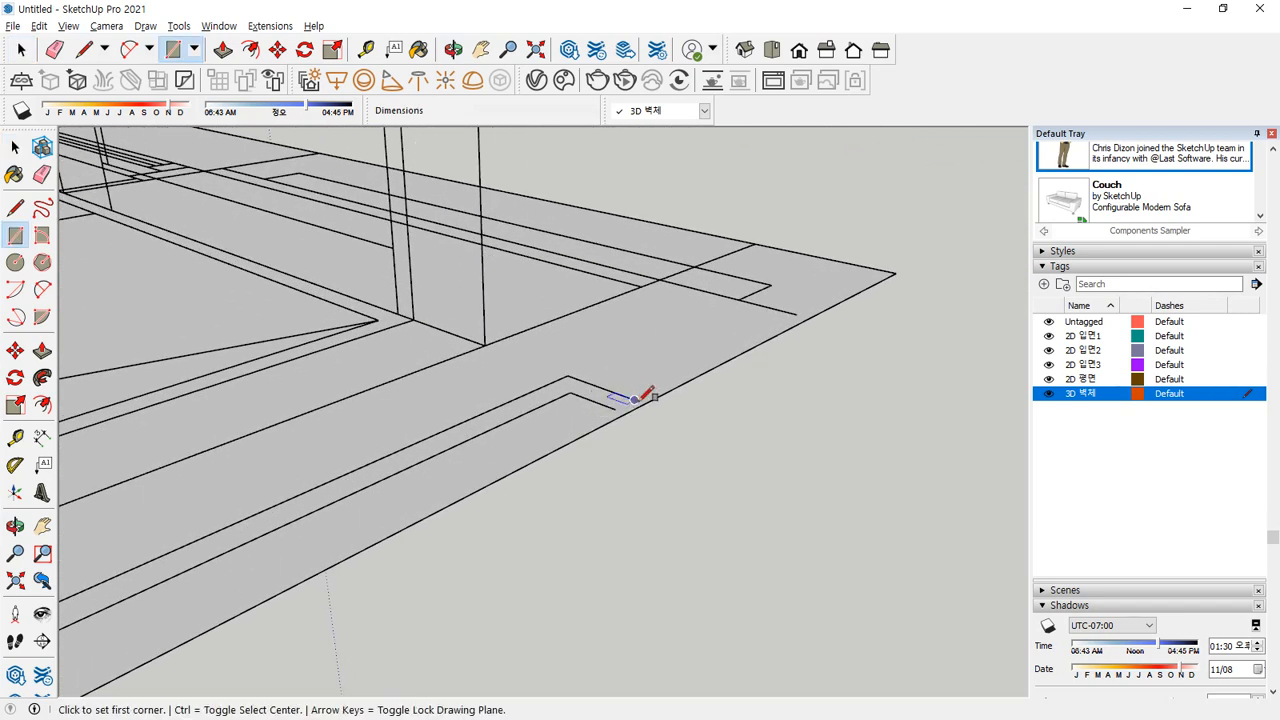
key("l")
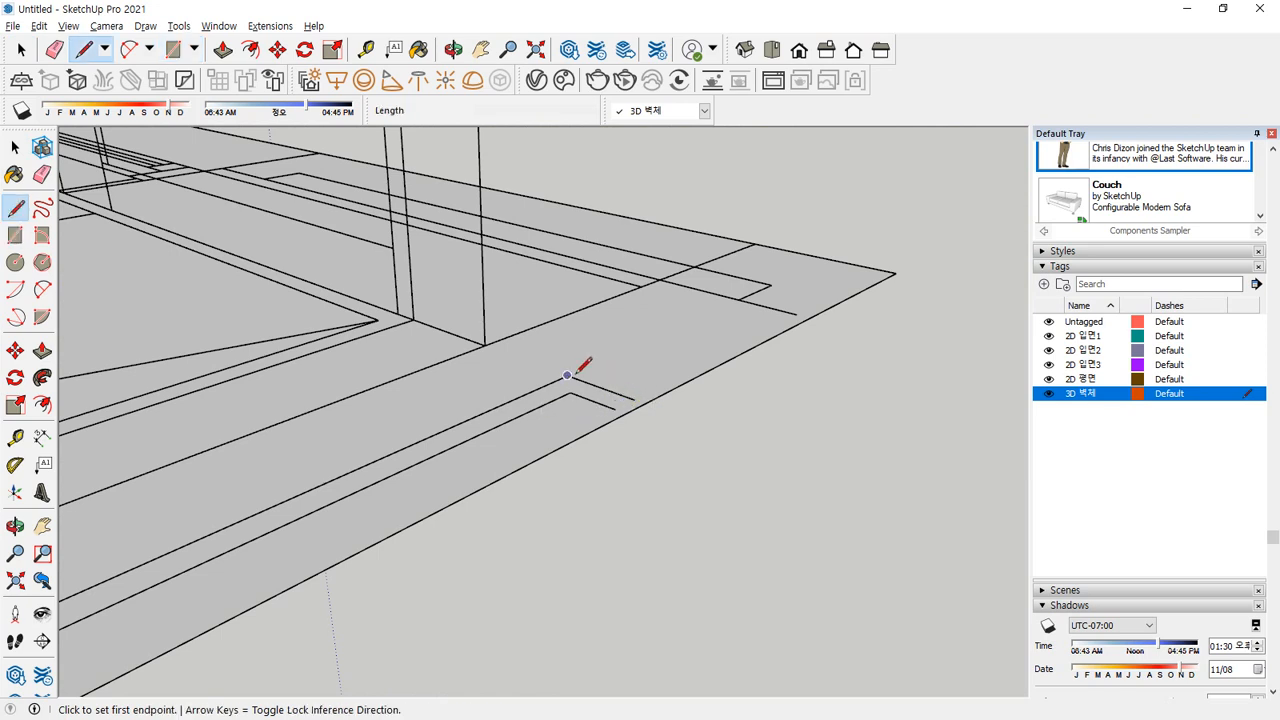
left_click(567, 376)
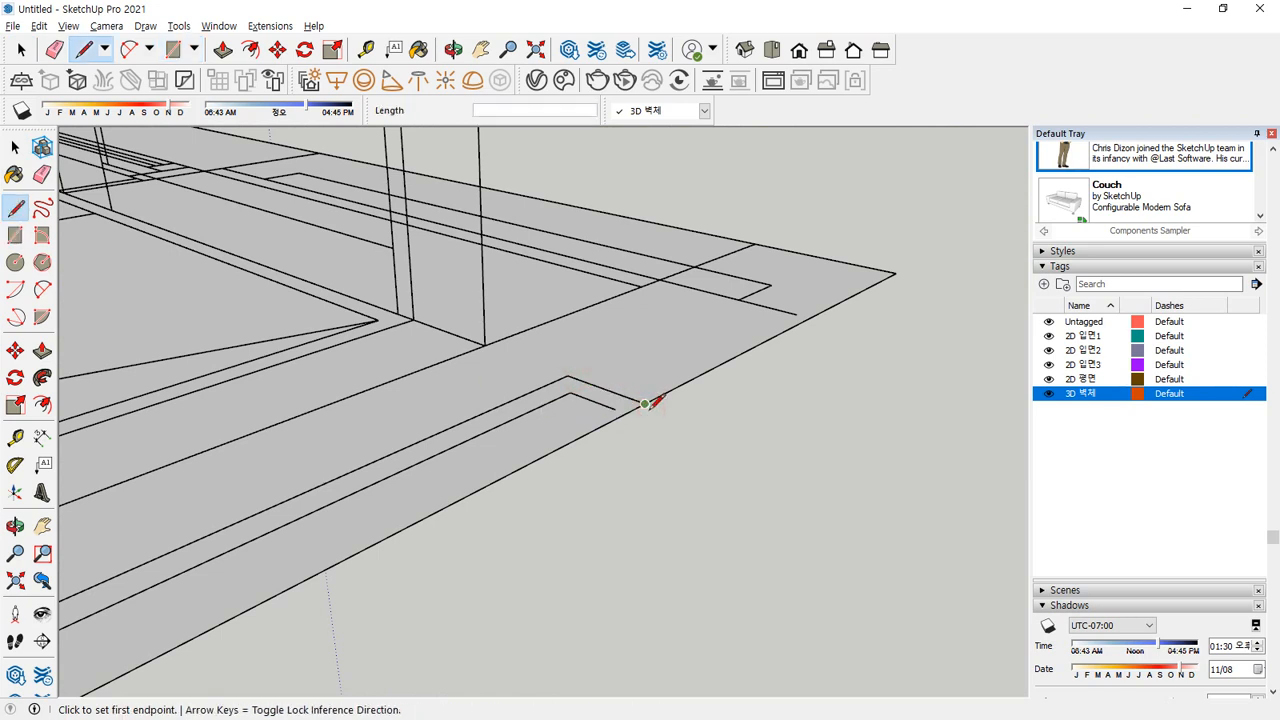
Draw a rectangle from the short line's outer end to the diagonally opposite inner wall corner beside the TV wall
key("r")
left_click(645, 404)
scroll(225, 300, "down", 3)
middle_click_drag(102, 298, 716, 294, "shift")
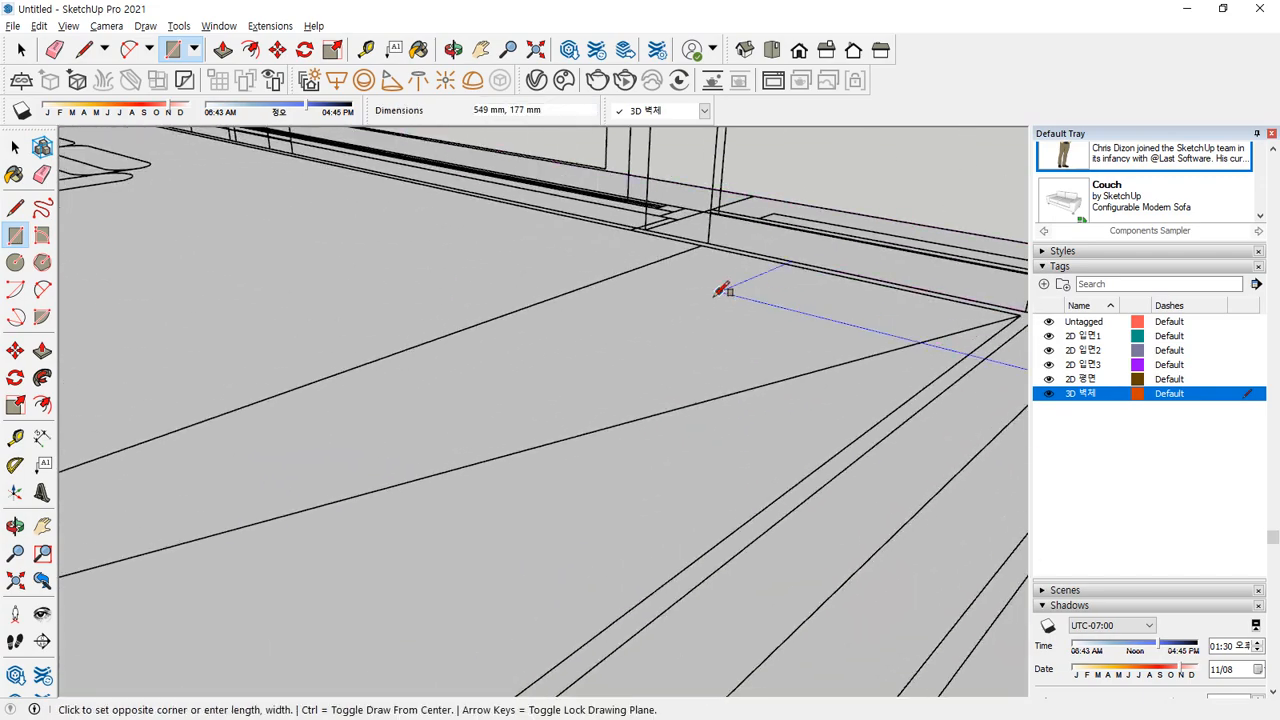
scroll(720, 290, "down", 10)
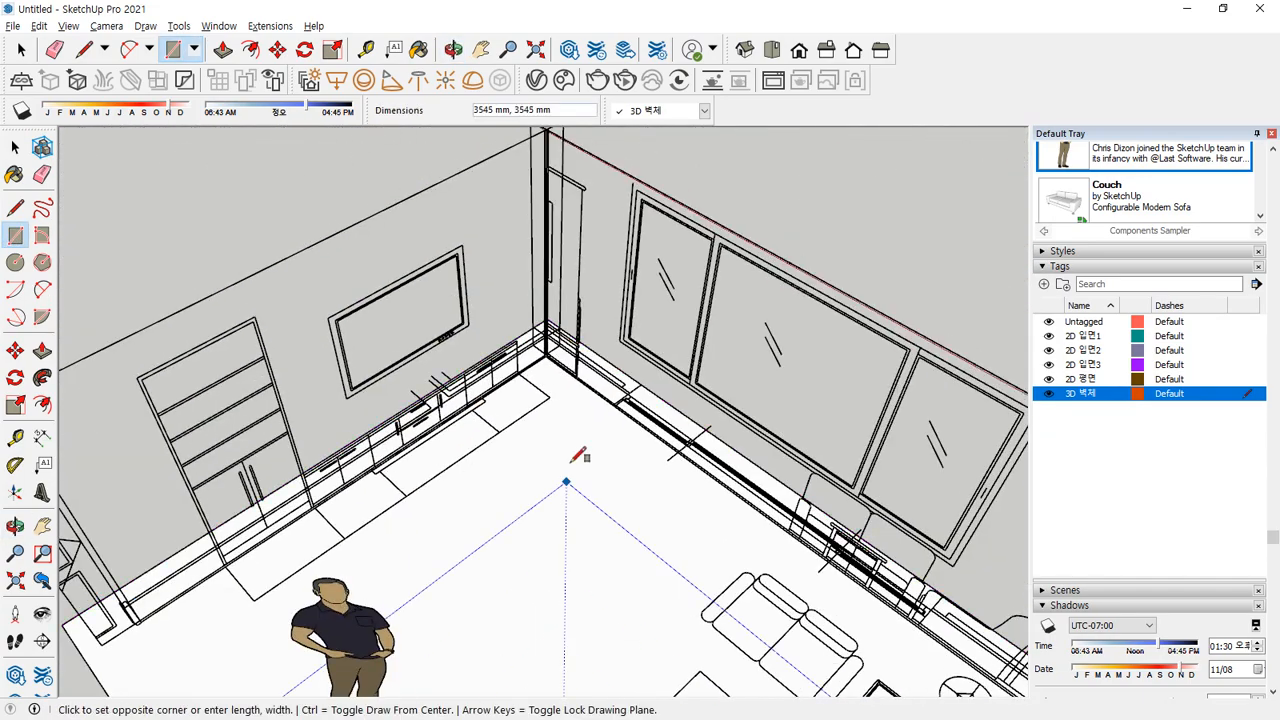
scroll(578, 457, "up", 10)
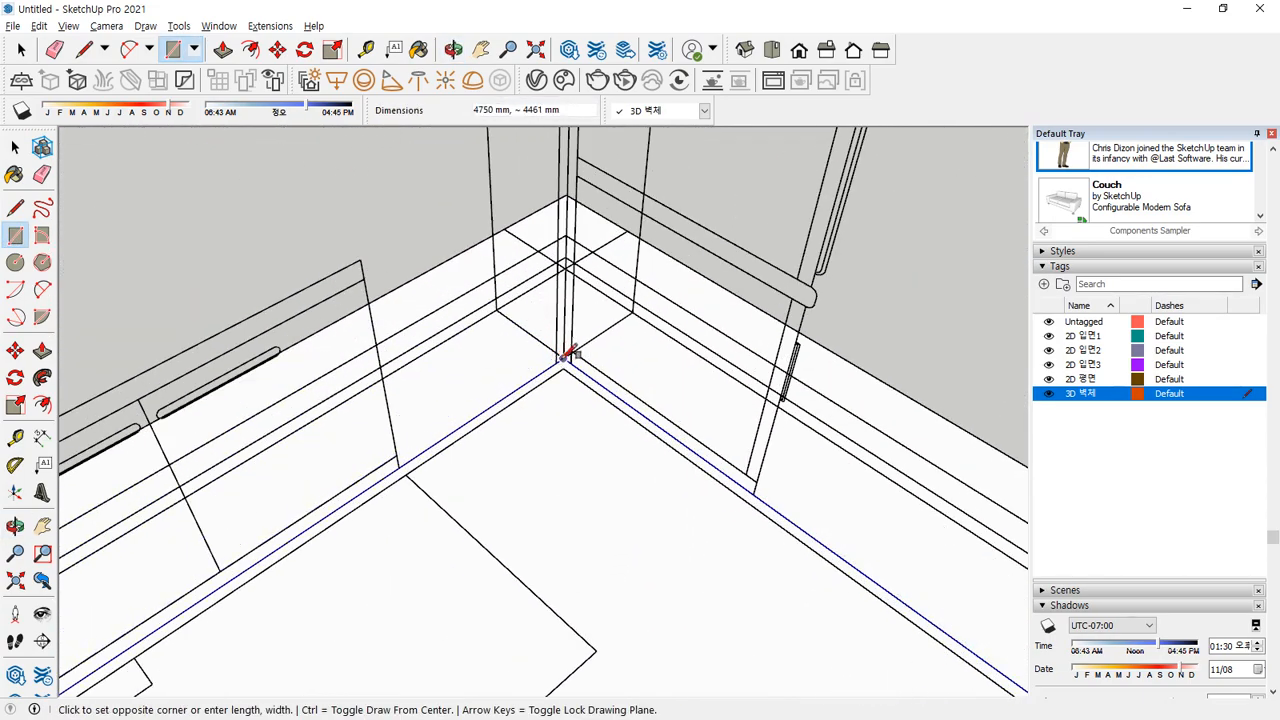
left_click(563, 358)
Delete the inner floor face and its open-side edge, leaving only the wall strip along three sides
scroll(569, 482, "down", 5)
key("space")
left_click(588, 542)
scroll(617, 641, "down", 3)
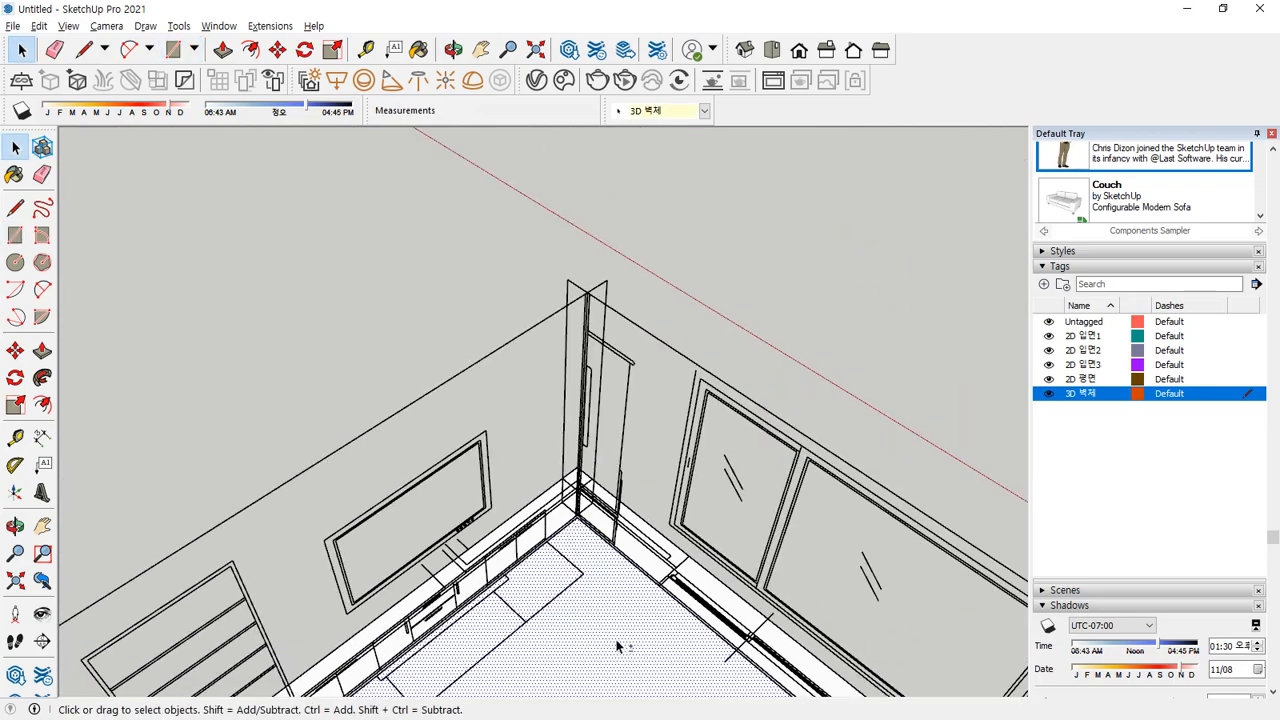
scroll(423, 443, "down", 5)
scroll(362, 443, "up", 5)
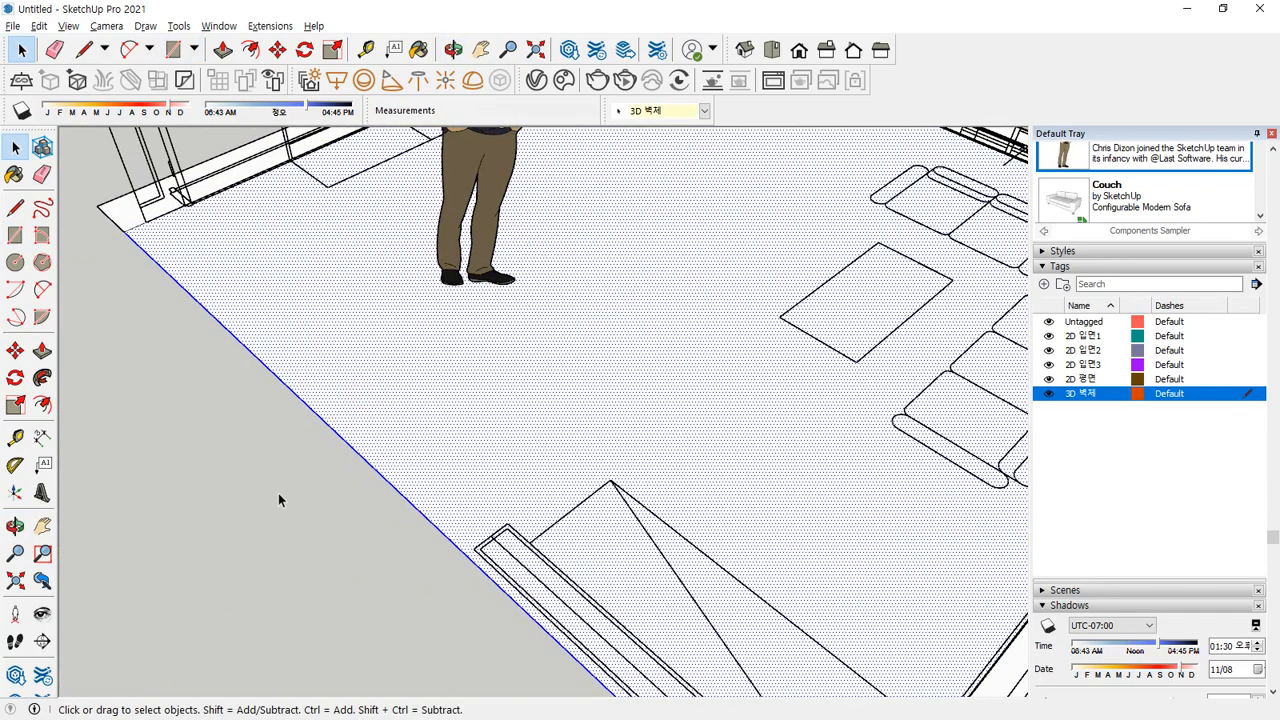
key("Delete")
Draw a rectangle across the wall strip over the three-pane window opening, between its opposite corners
middle_click_drag(262, 352, 920, 220)
middle_click_drag(920, 220, 864, 366, "shift")
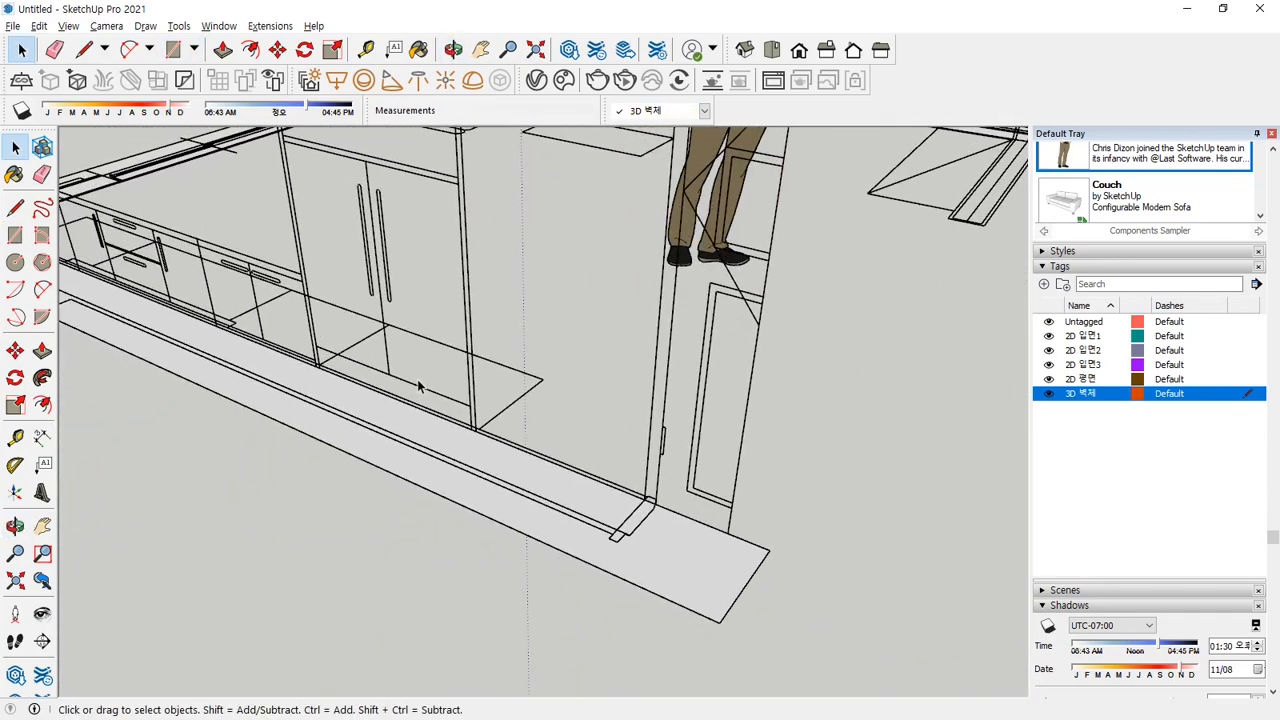
scroll(345, 391, "down", 4)
middle_click_drag(334, 394, 594, 480, "shift")
middle_click_drag(298, 366, 800, 370)
scroll(394, 376, "up", 5)
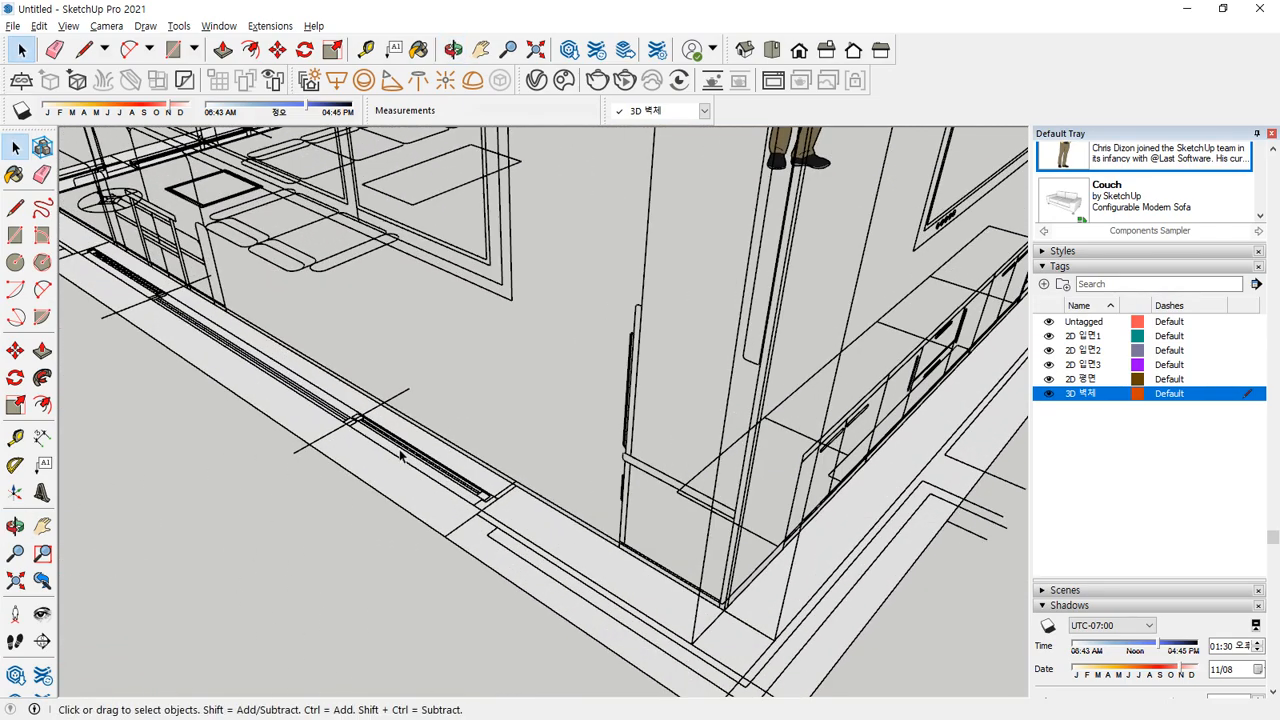
scroll(454, 497, "down", 3)
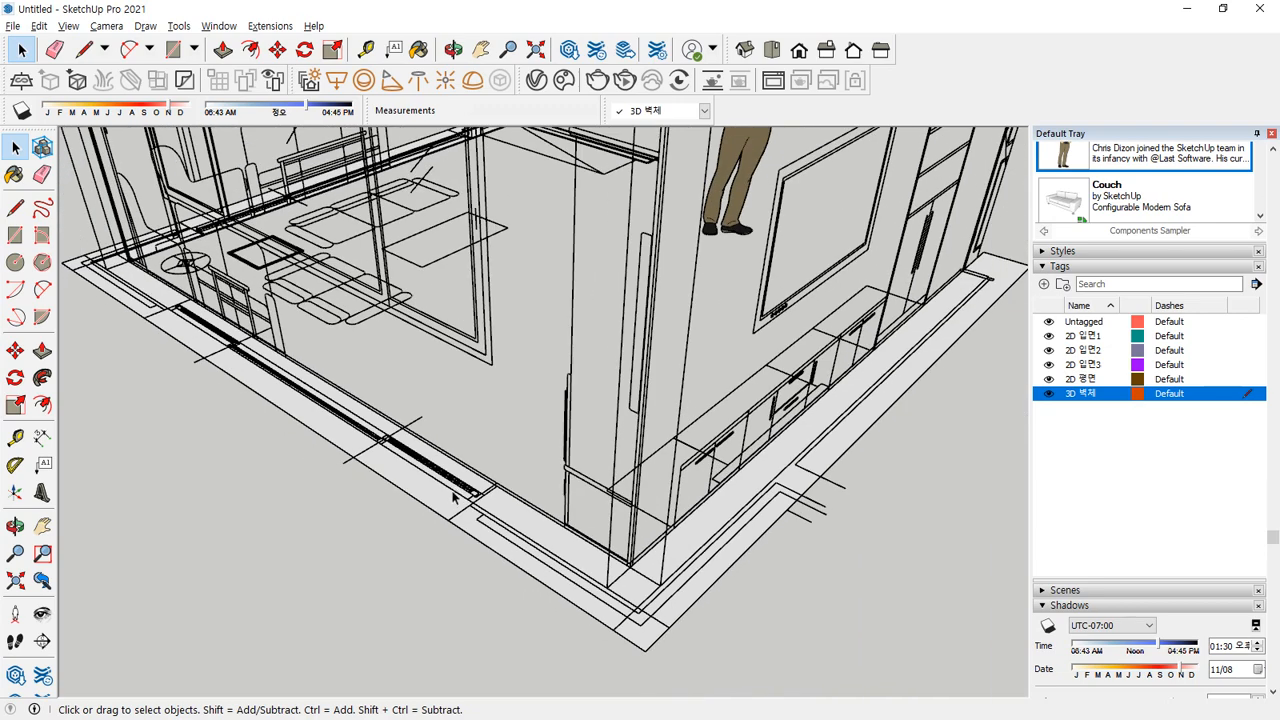
scroll(452, 520, "up", 3)
key("r")
left_click(449, 533)
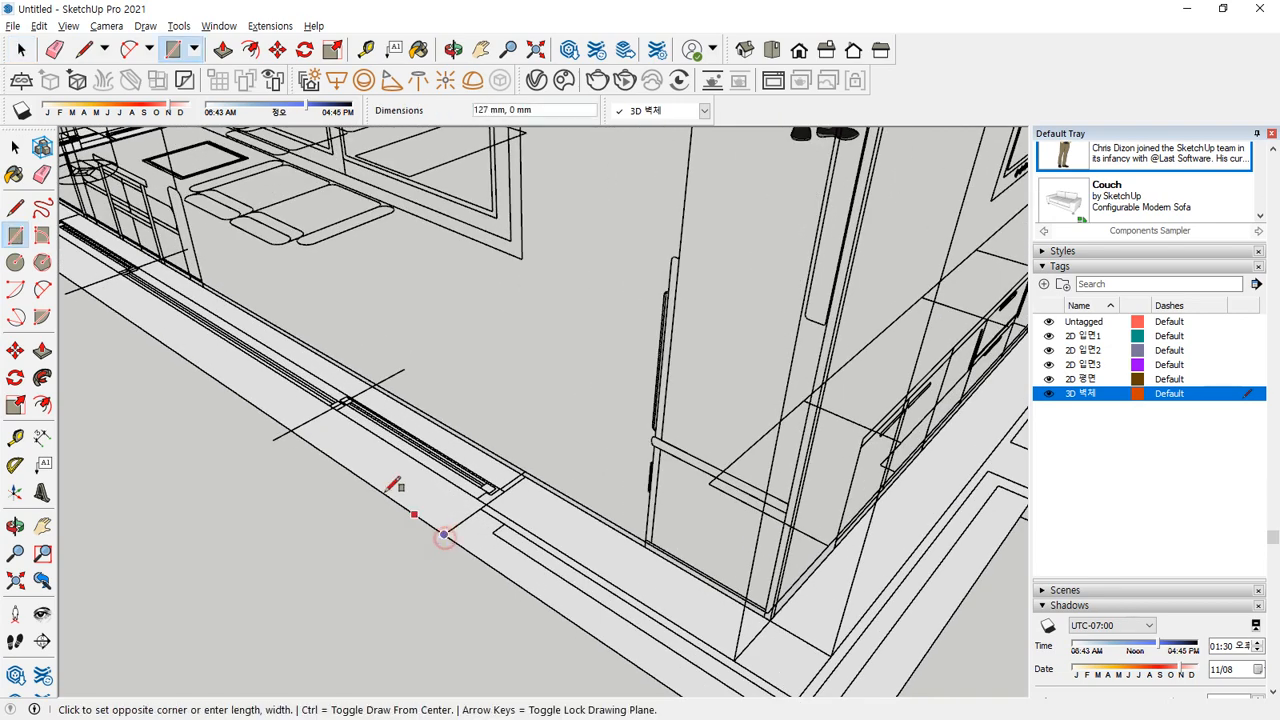
middle_click_drag(443, 537, 280, 340)
scroll(275, 342, "up", 3)
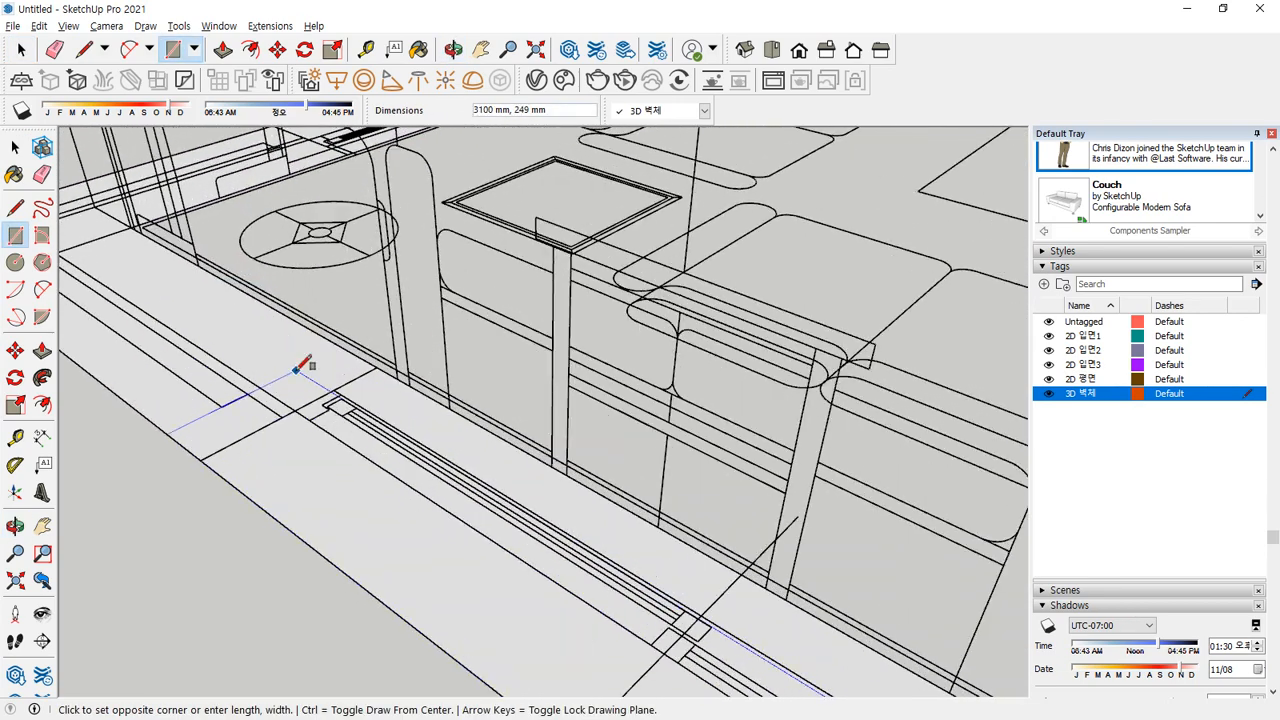
left_click(377, 368)
Draw a rectangle across the other wall strip over the large sliding window opening, between its opposite corners
scroll(264, 410, "down", 3)
middle_click_drag(172, 355, 363, 457)
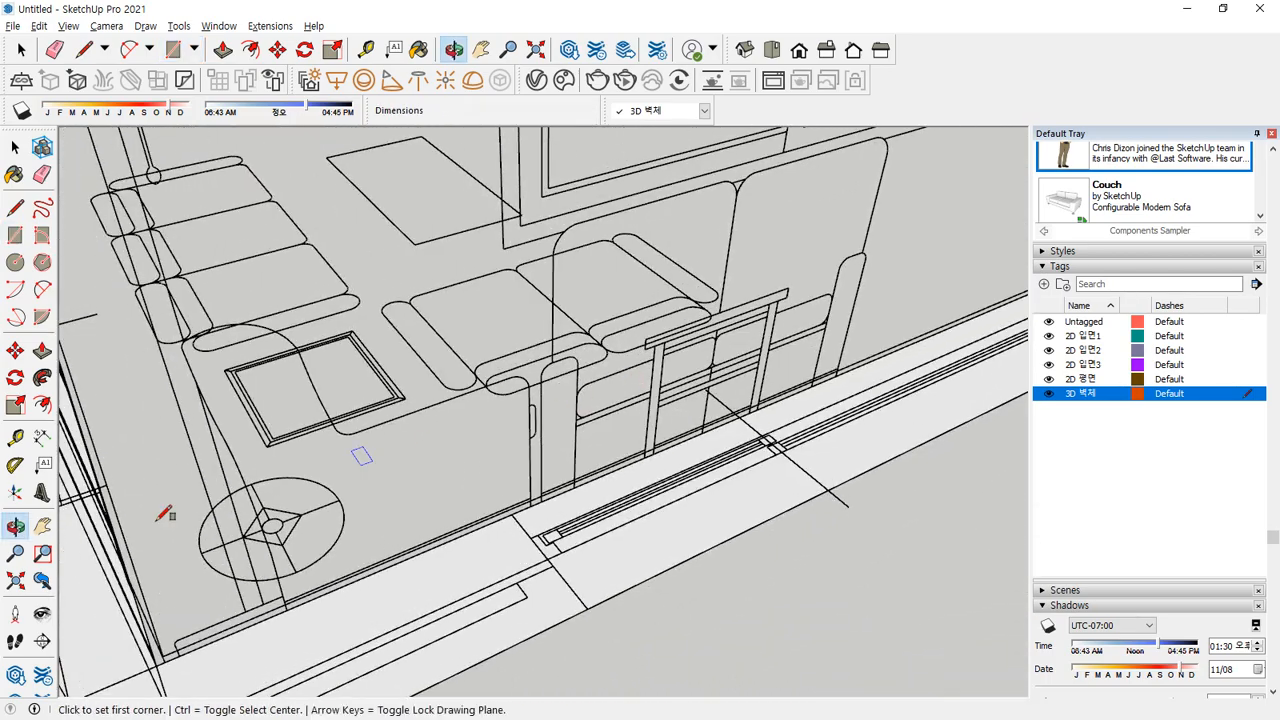
middle_click_drag(163, 514, 481, 356)
middle_click_drag(411, 338, 371, 380)
left_click(354, 386)
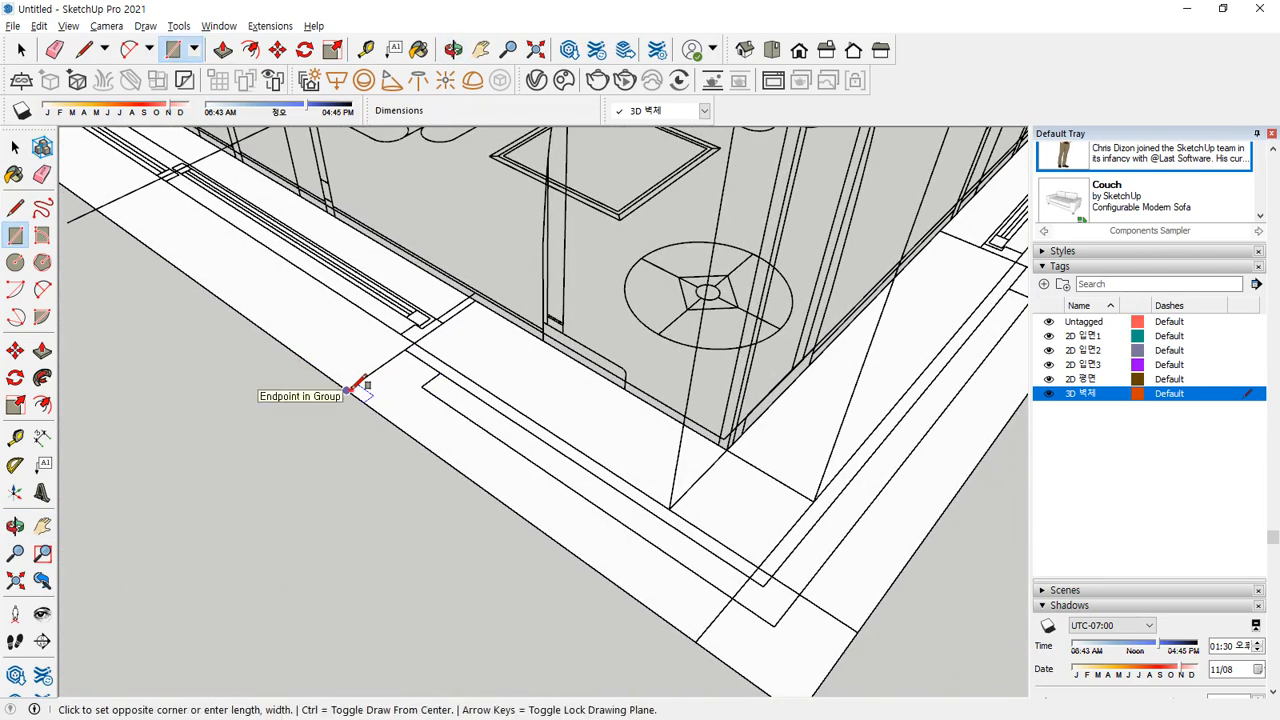
scroll(222, 266, "down", 2)
middle_click_drag(218, 266, 495, 543, "shift")
scroll(124, 193, "up", 3)
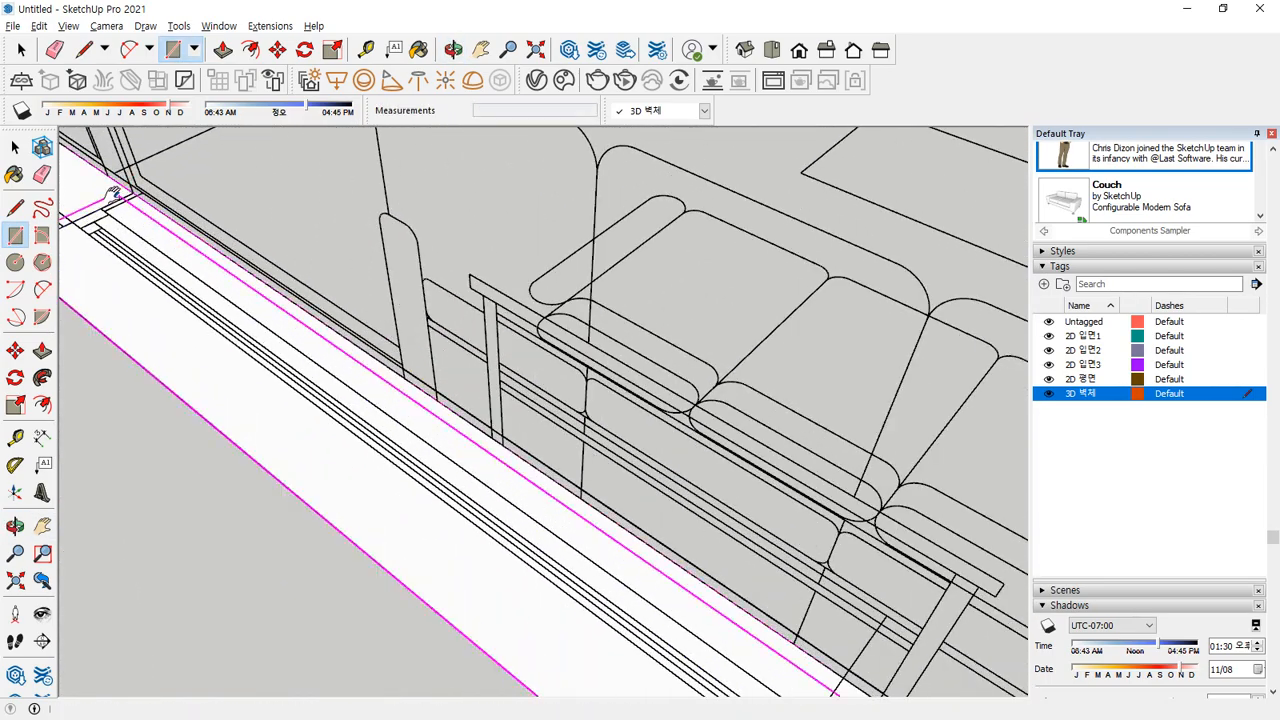
middle_click_drag(124, 193, 256, 330, "shift")
scroll(285, 322, "up", 2)
key("space")
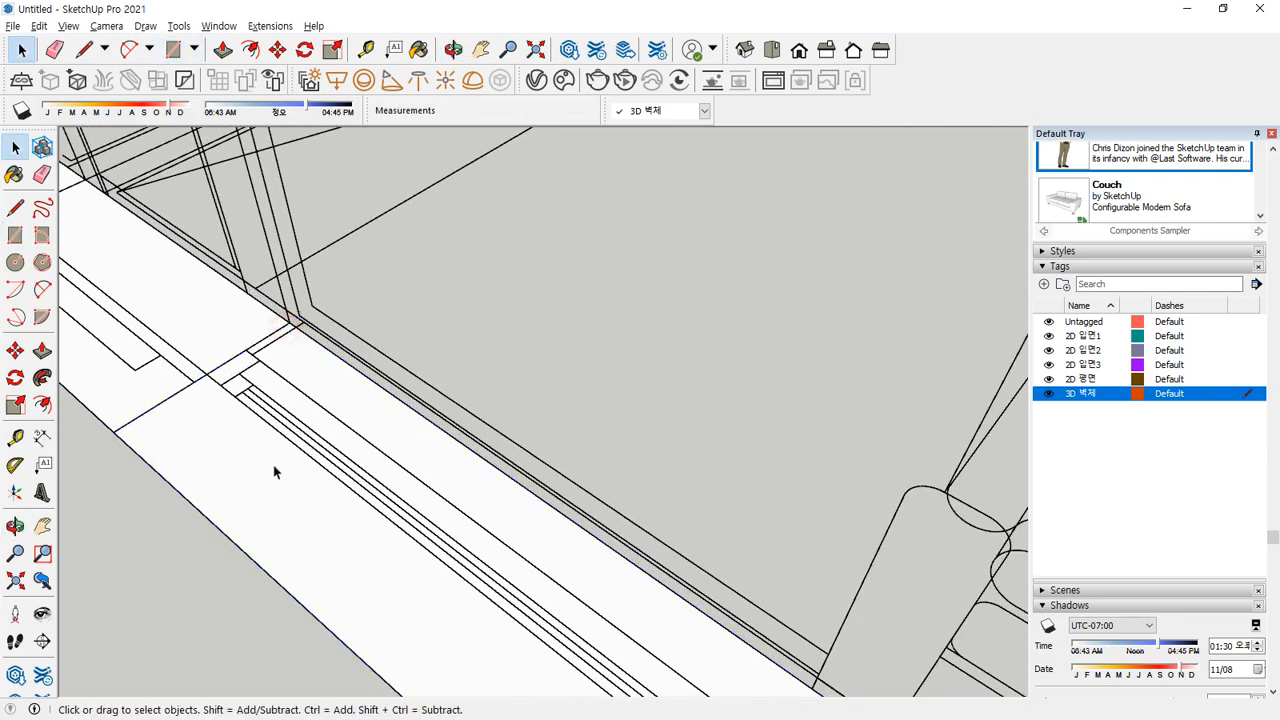
Push/Pull the TV wall strip, including its short corner return, up to the elevation's top at 2300 mm
scroll(195, 405, "down", 10)
middle_click_drag(380, 424, 640, 482)
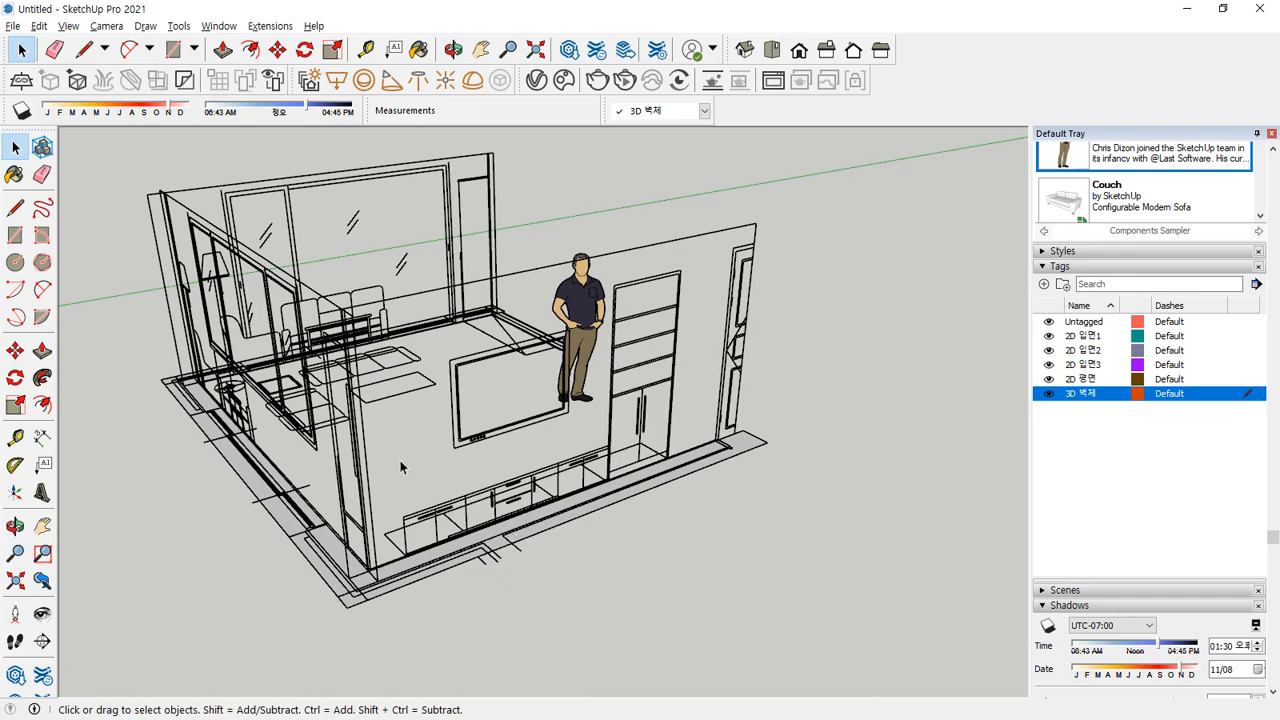
left_click(42, 350)
left_click(437, 569)
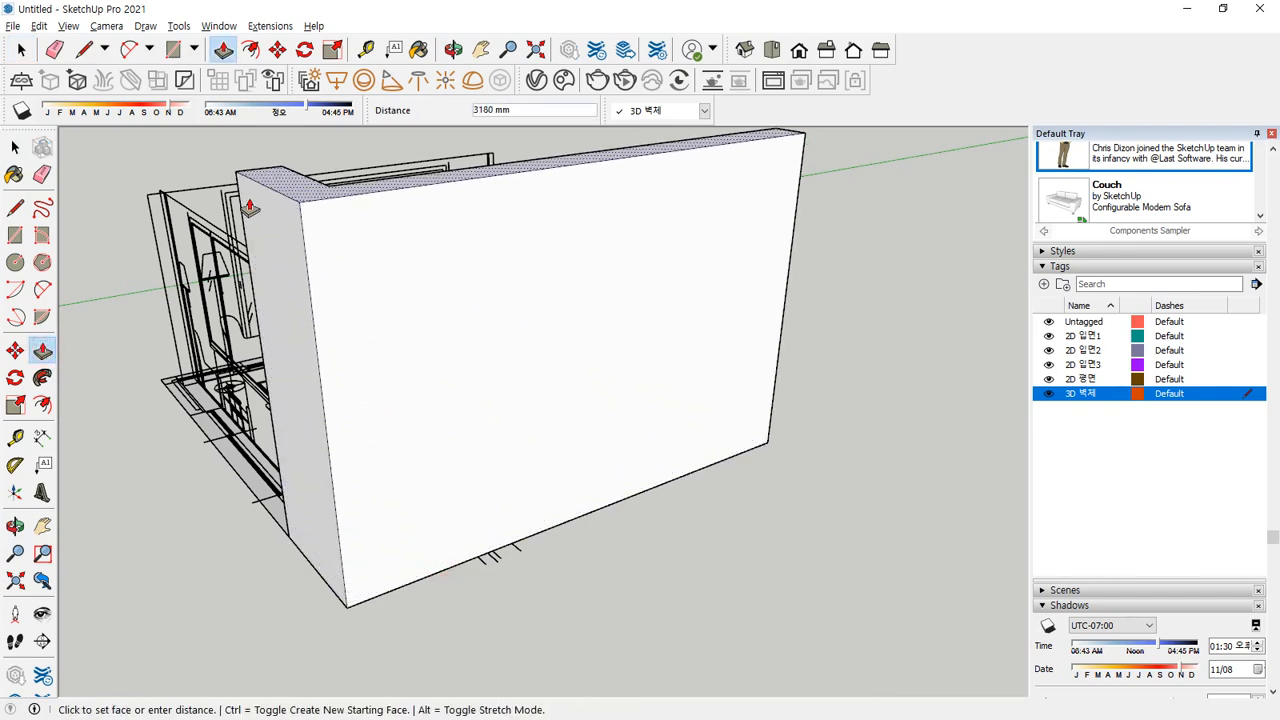
middle_click_drag(193, 276, 823, 286)
left_click(777, 263)
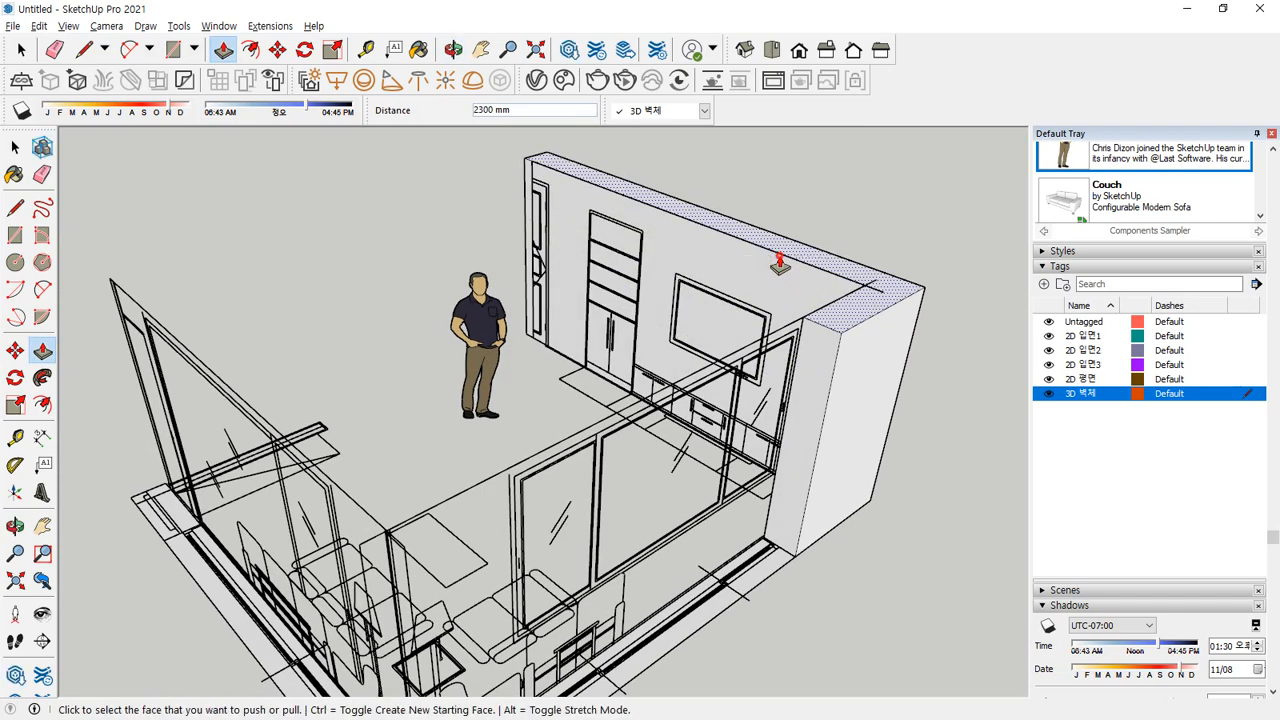
Push/Pull the corner wall section between the two windows and the end section beside the sliding window up 2300 mm
middle_click_drag(687, 618, 651, 423)
left_click(591, 443)
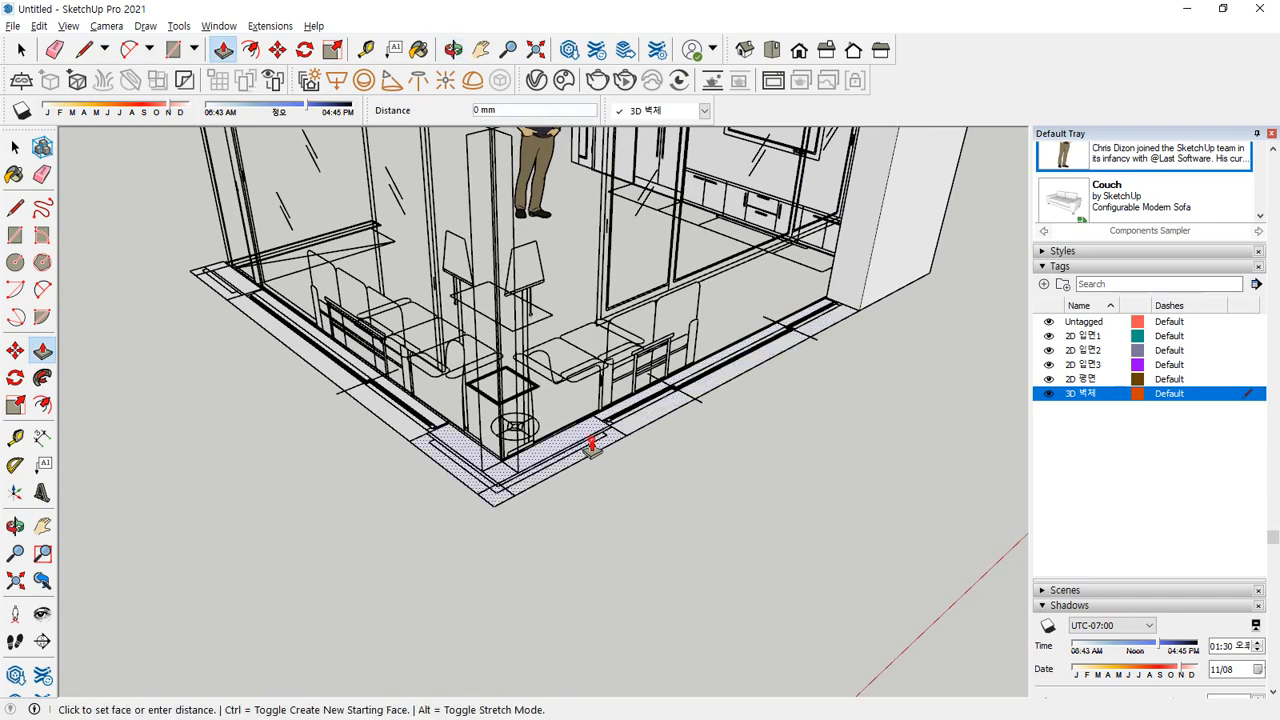
middle_click_drag(517, 341, 603, 434)
left_click(600, 368)
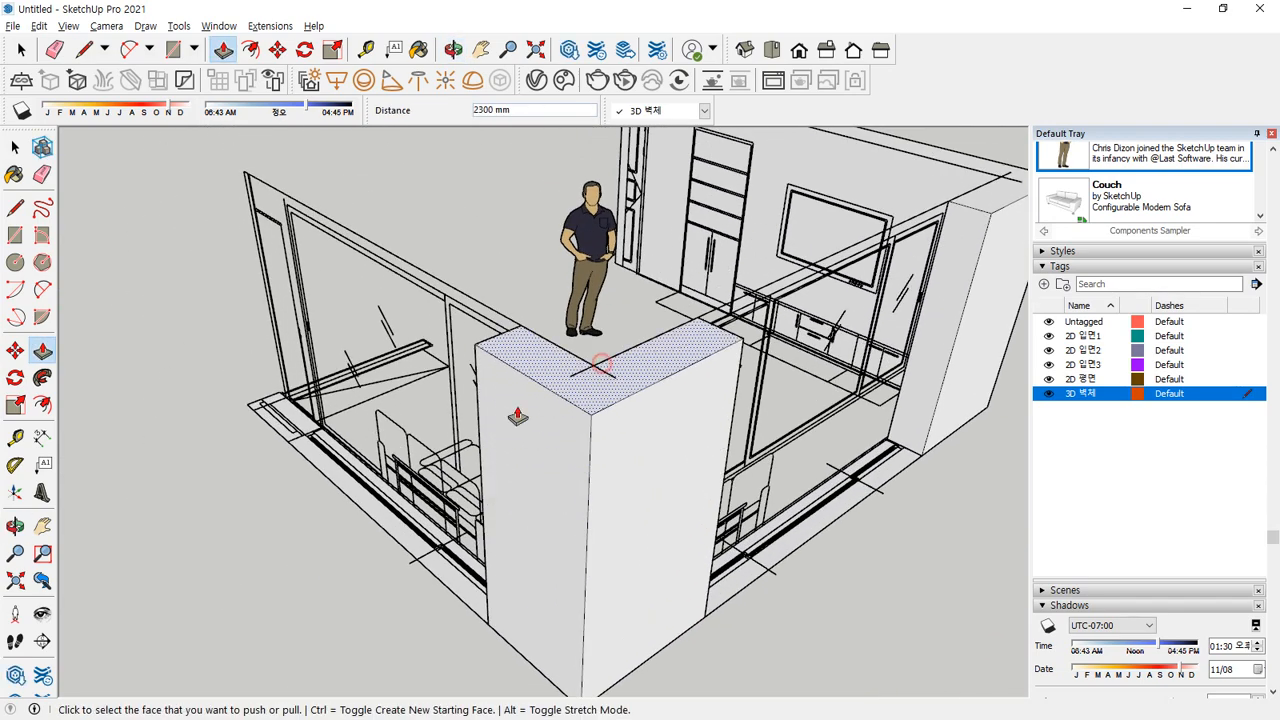
left_click(311, 422)
left_click(507, 366)
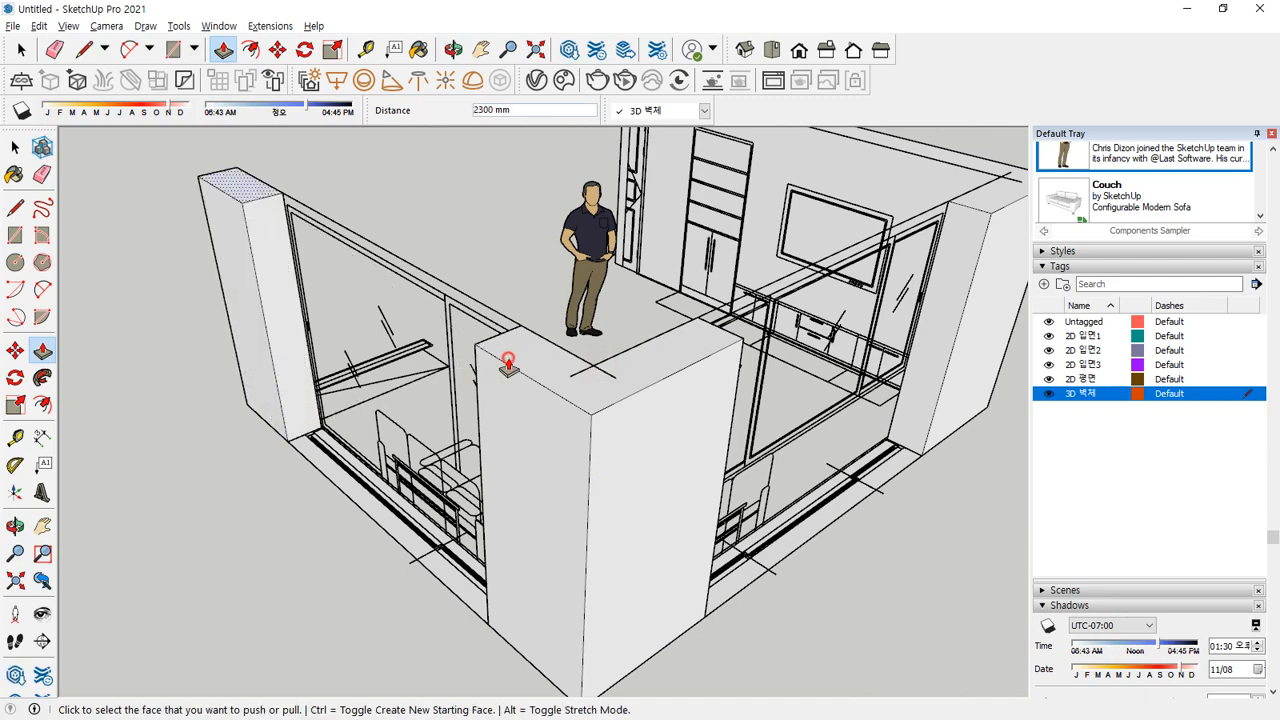
key("space")
Push/Pull the floor strip under the three-pane window up 795 mm to form the wall below the opening
middle_click_drag(297, 516, 652, 503)
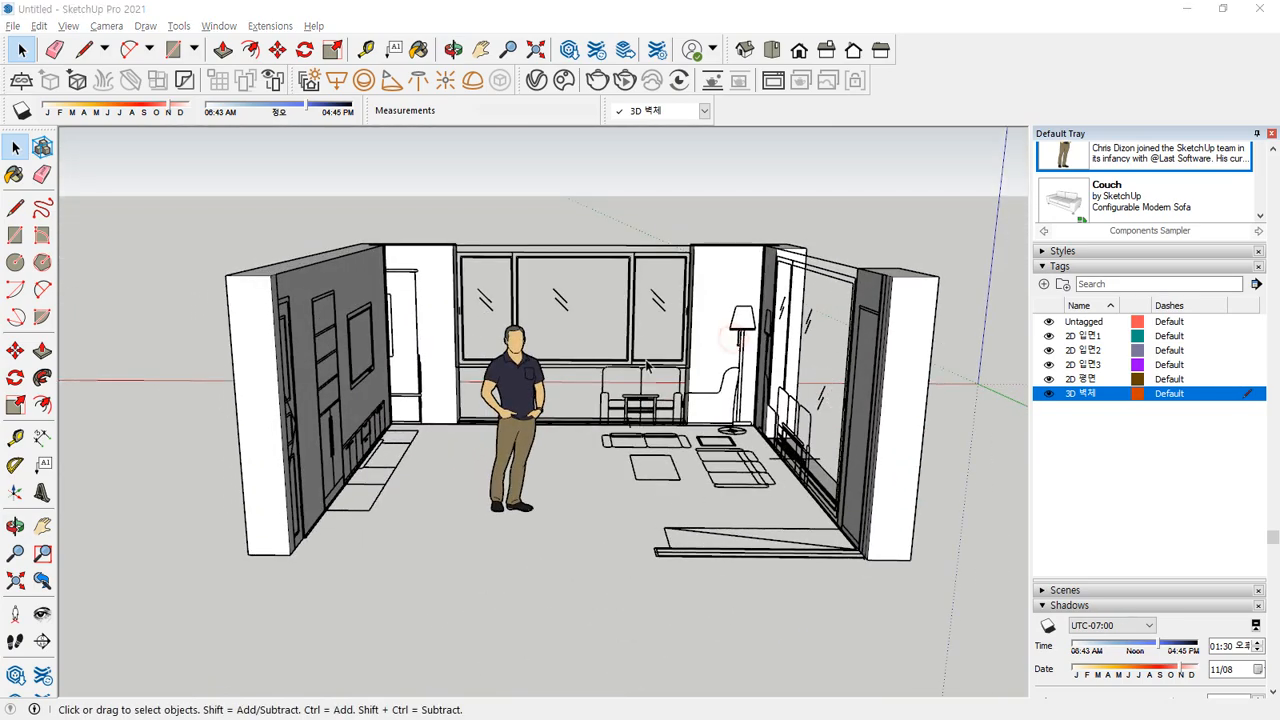
middle_click_drag(902, 313, 720, 465)
scroll(573, 482, "up", 2)
middle_click_drag(573, 482, 305, 503)
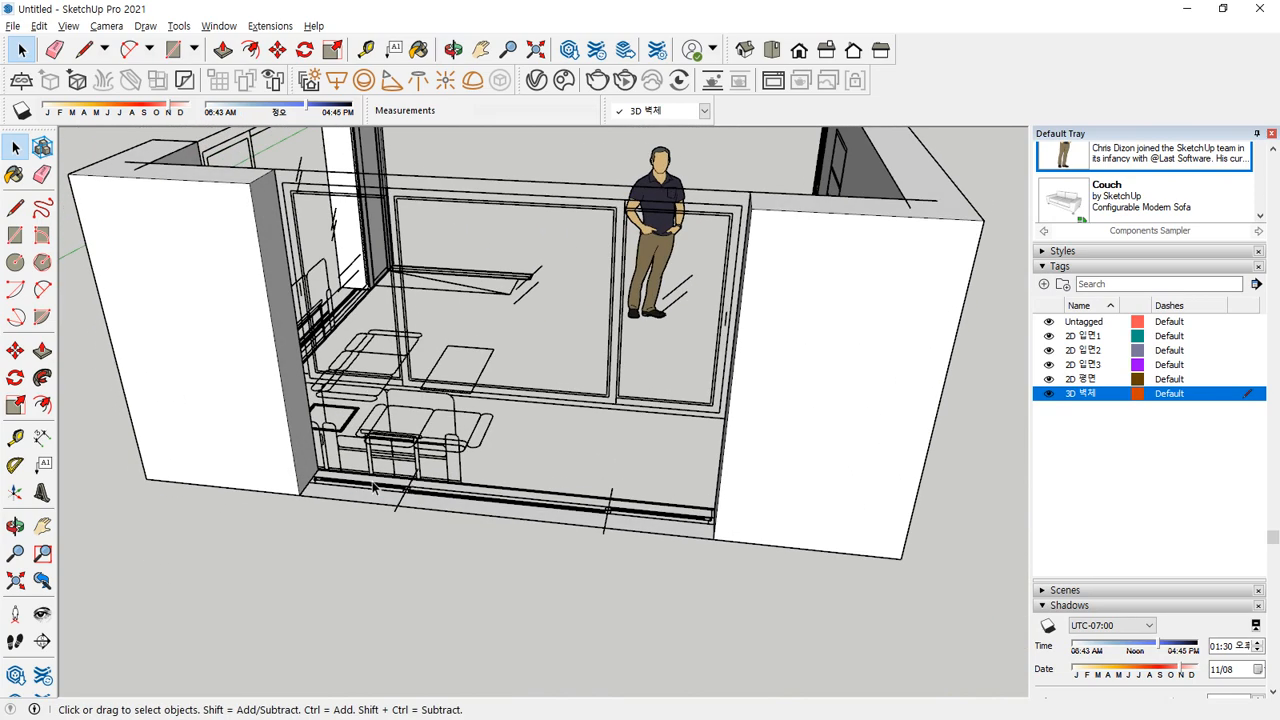
scroll(297, 501, "up", 4)
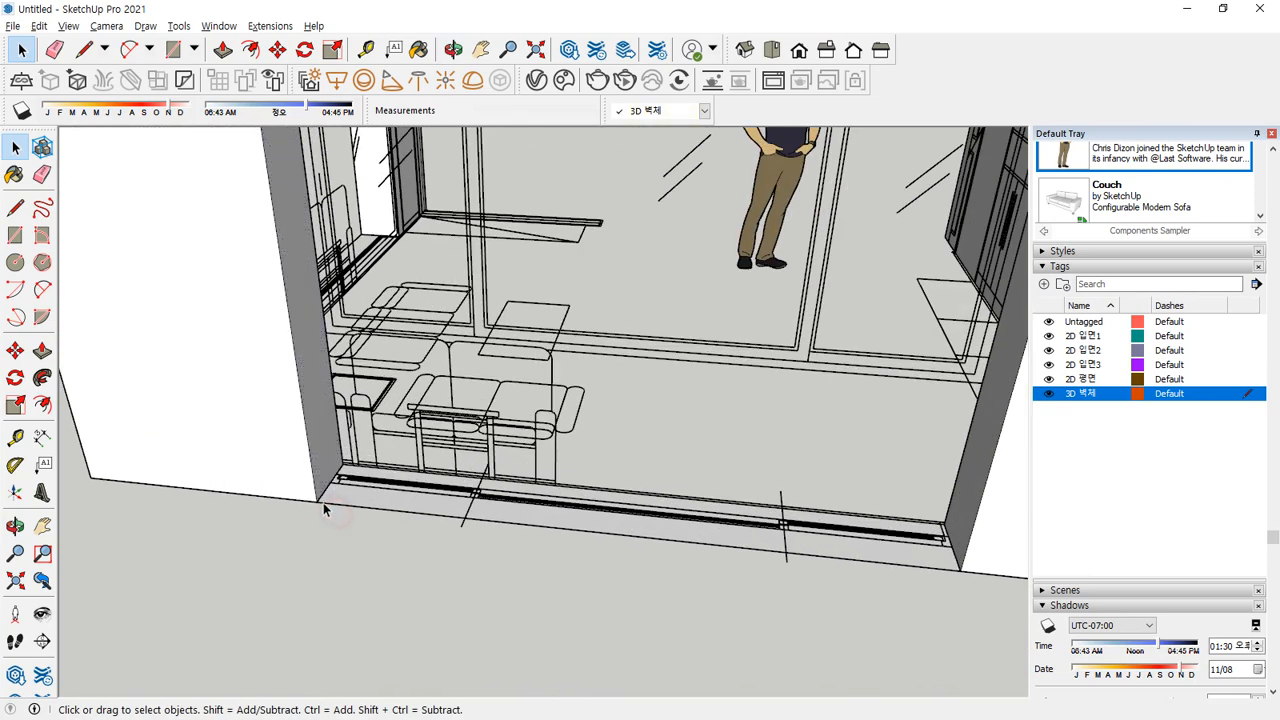
key("r")
key("space")
left_click(557, 534)
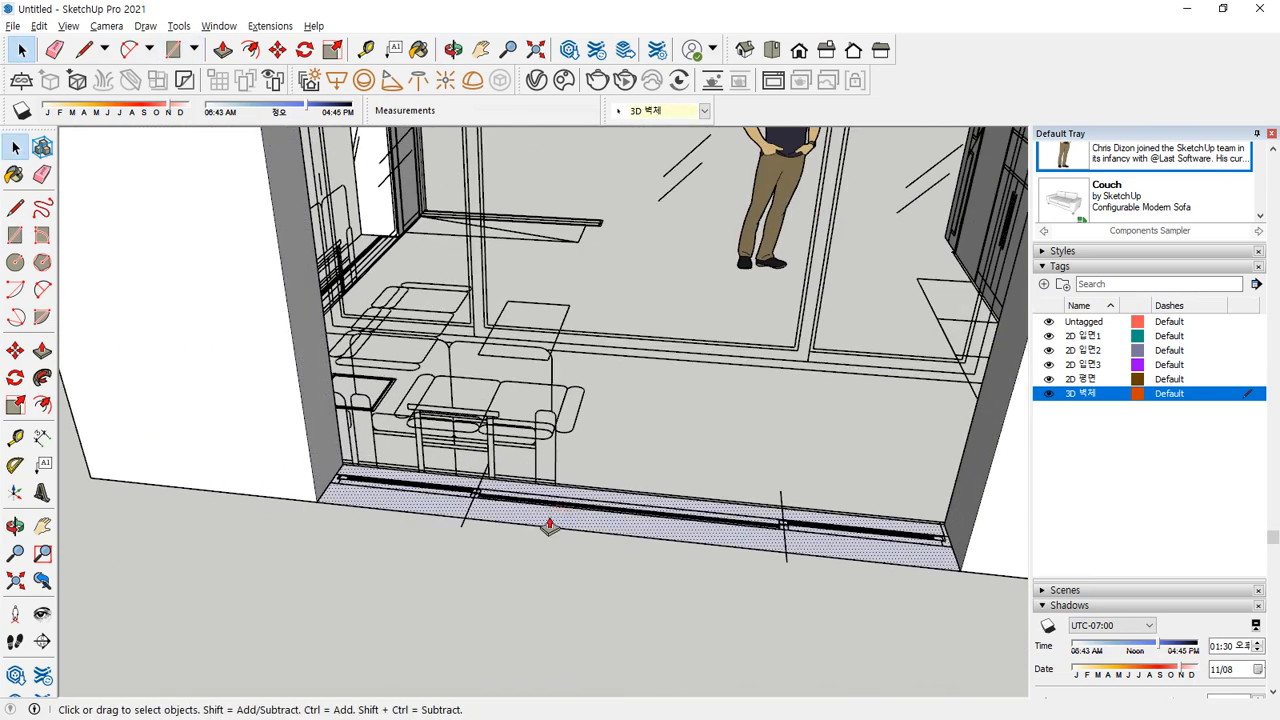
key("p")
left_click(545, 518)
middle_click_drag(834, 420, 84, 500)
middle_click_drag(286, 480, 337, 409)
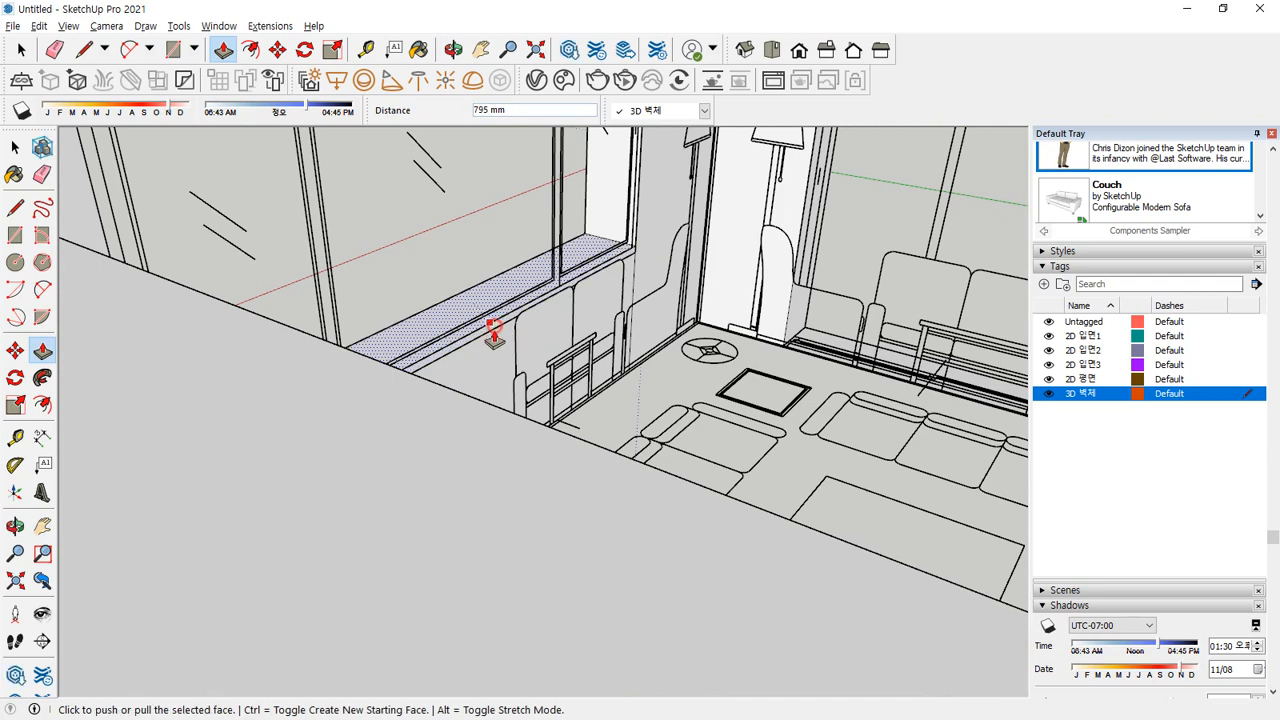
Push/Pull the sill's top face by 40 mm to align it with the bottom of the window frame in the elevation
middle_click_drag(549, 342, 252, 322)
middle_click_drag(386, 290, 335, 288)
scroll(189, 287, "up", 2)
middle_click_drag(240, 297, 368, 306, "shift")
scroll(256, 312, "up", 2)
left_click(226, 305)
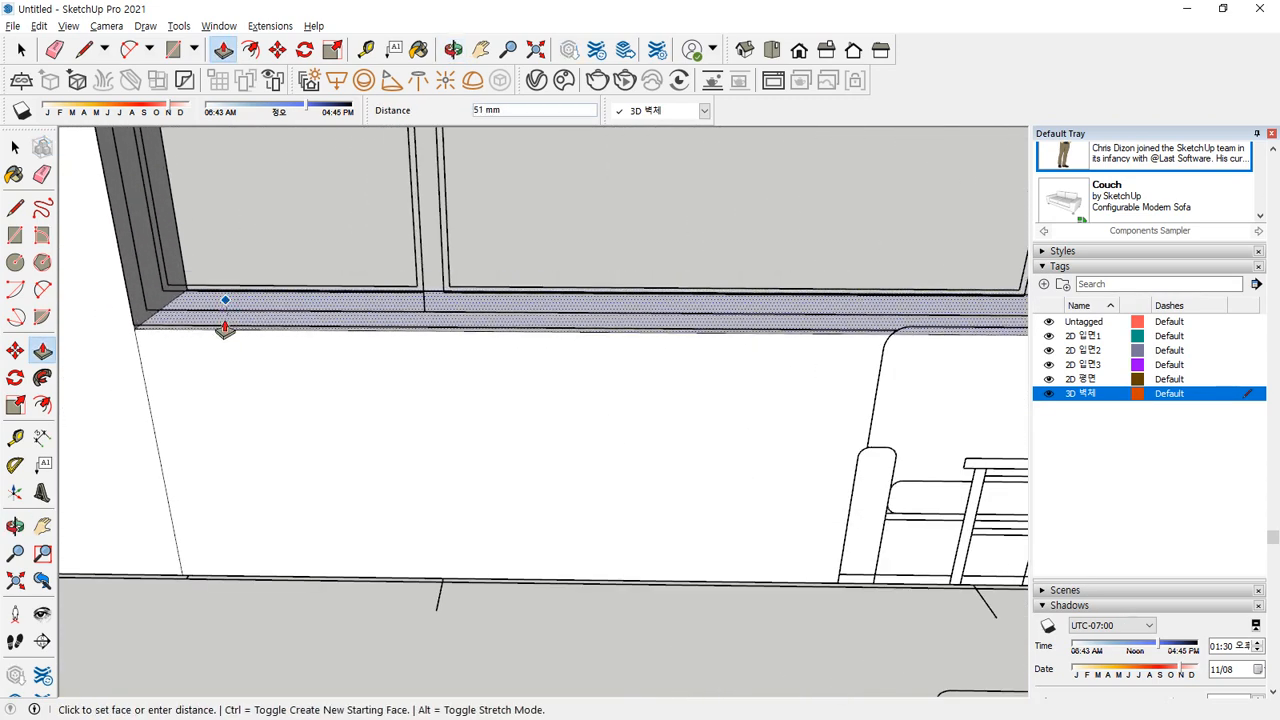
left_click(131, 333)
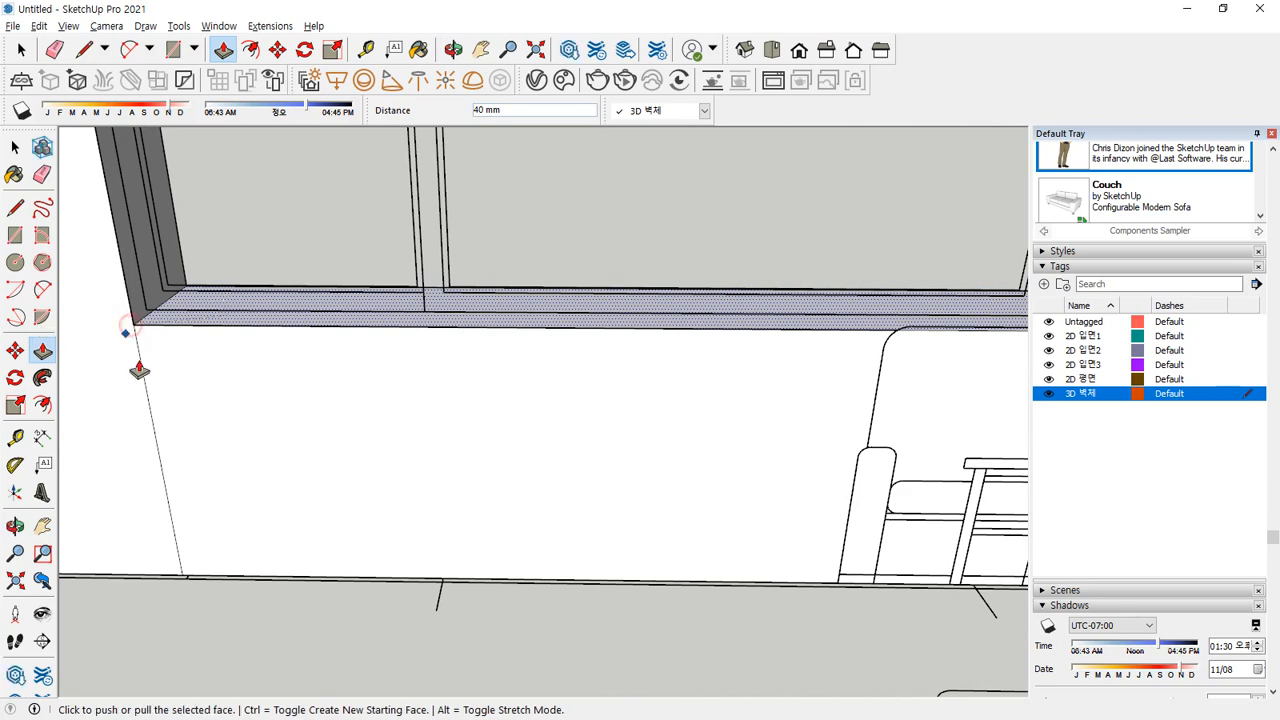
Erase the vertical seam lines on the outer face where the sill wall joins the walls beside the three-pane window
key("e")
scroll(491, 474, "down", 2)
mouse_move(491, 474)
middle_mouse_down()
mouse_move(779, 372)
mouse_move(849, 366)
mouse_move(399, 388)
middle_mouse_up()
scroll(760, 365, "down", 3)
mouse_move(664, 468)
middle_mouse_down("shift")
mouse_move(480, 206)
mouse_move(446, 181)
middle_mouse_up("shift")
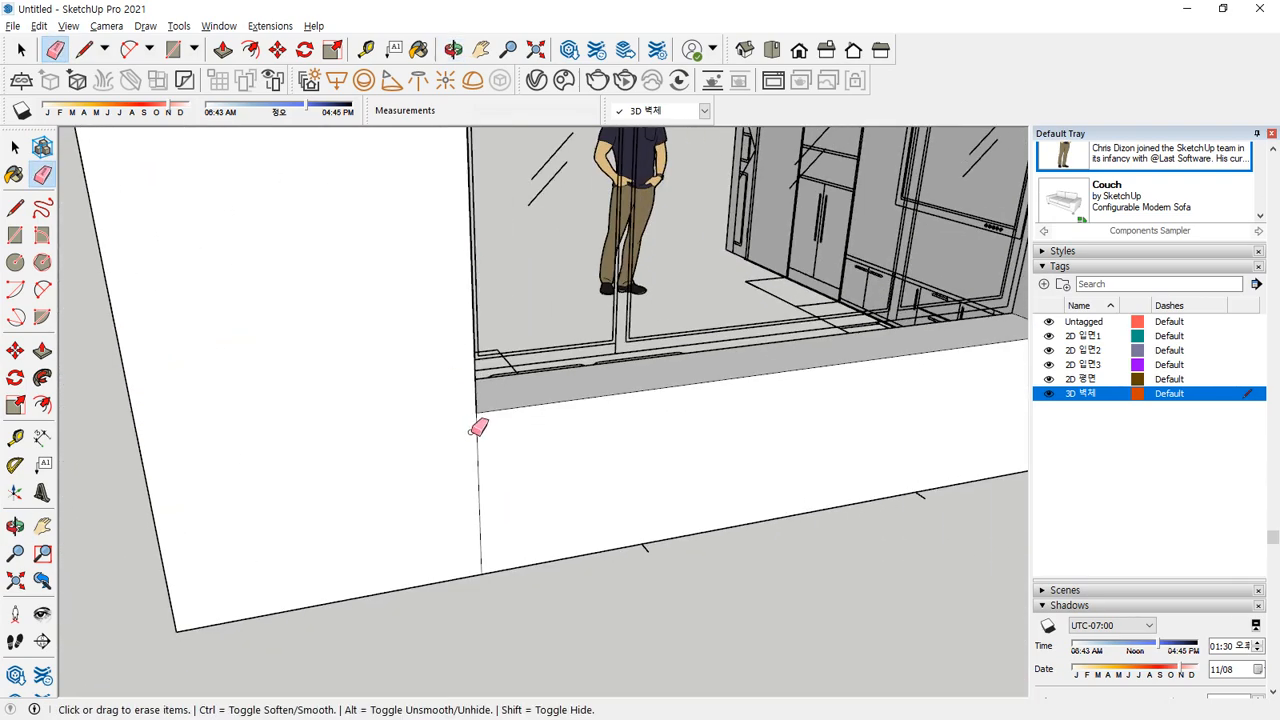
middle_click_drag(775, 414, 643, 423)
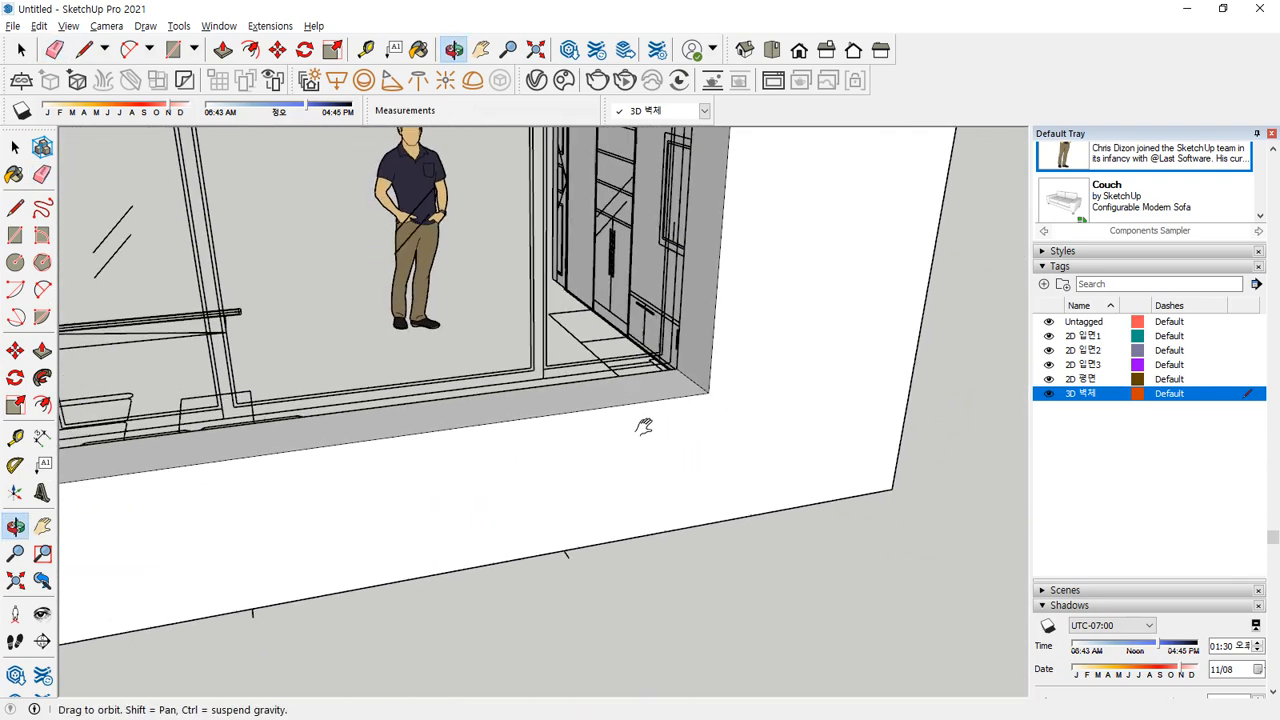
Draw a line across the three-pane window's jamb face, level with the top of the opening in the elevation
scroll(737, 246, "up", 5)
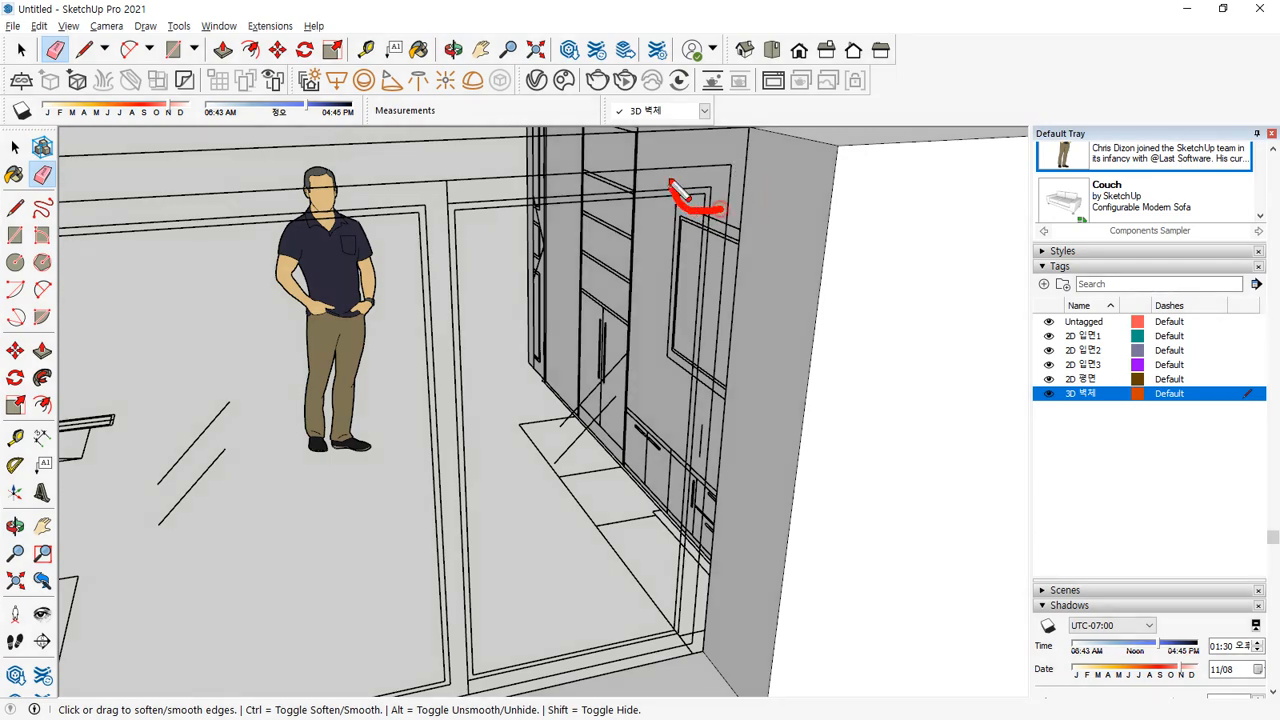
middle_click_drag(523, 229, 765, 281)
scroll(680, 230, "up", 8)
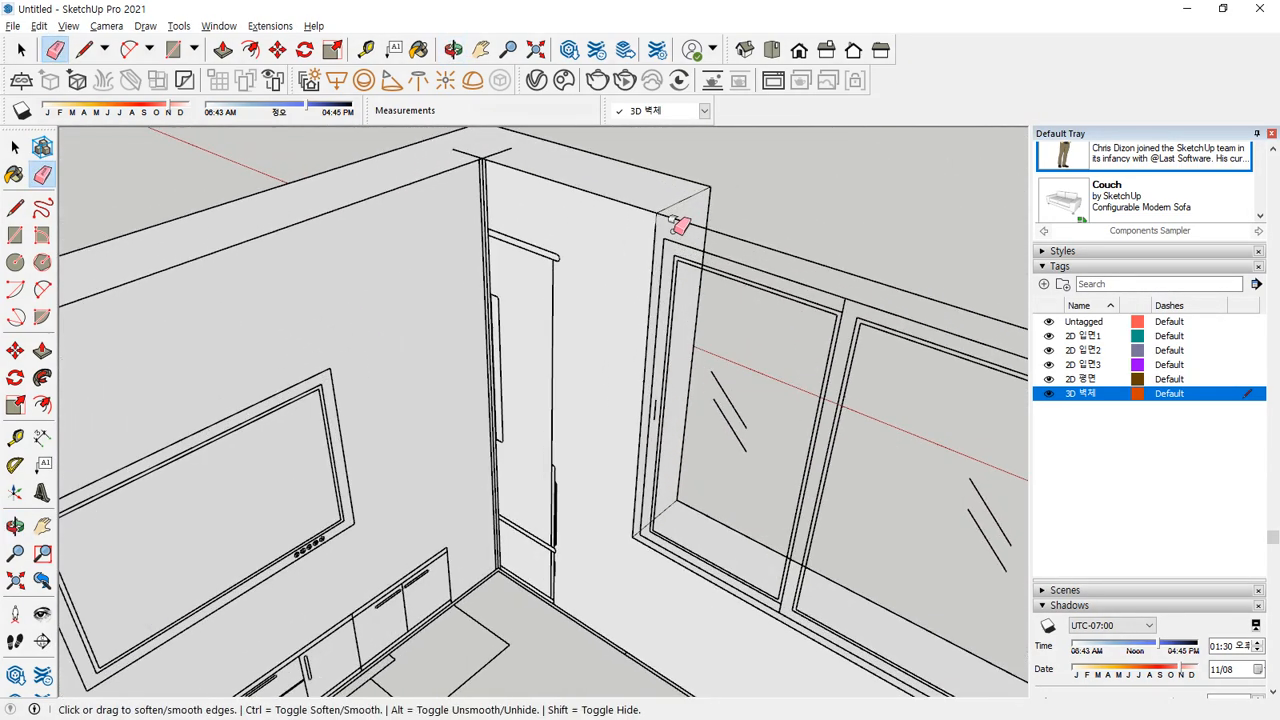
key("l")
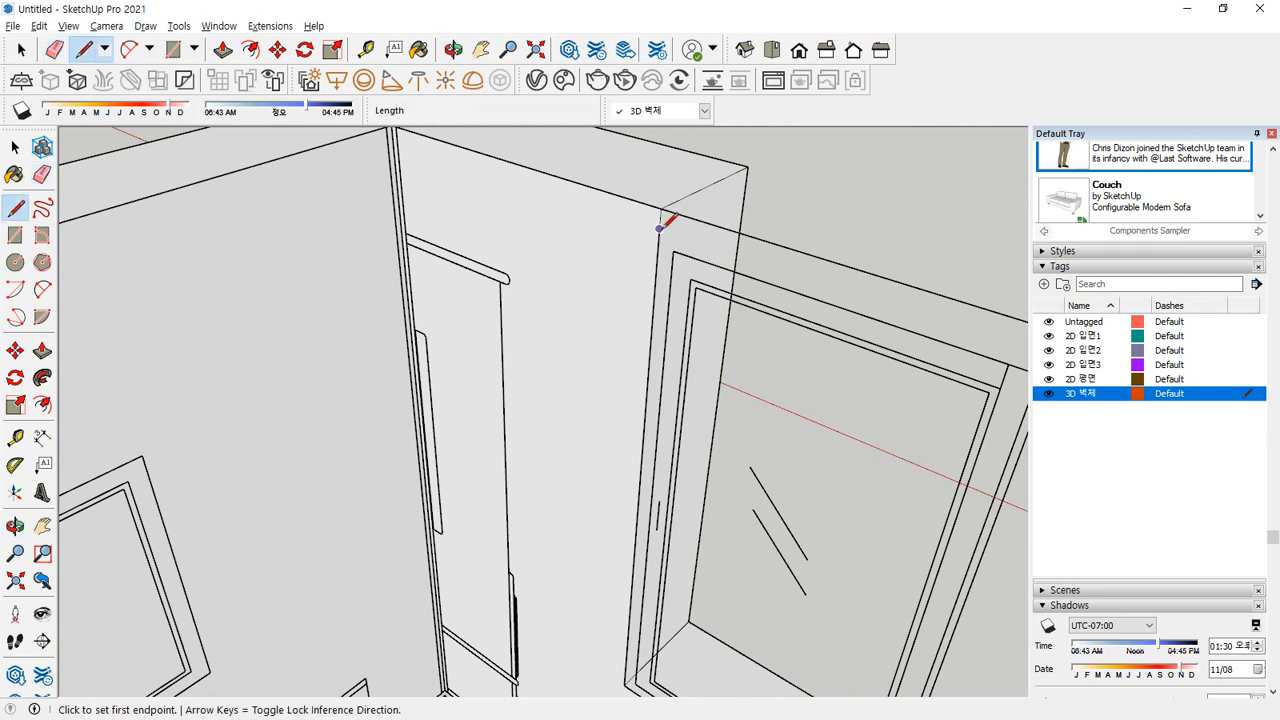
left_click(660, 229)
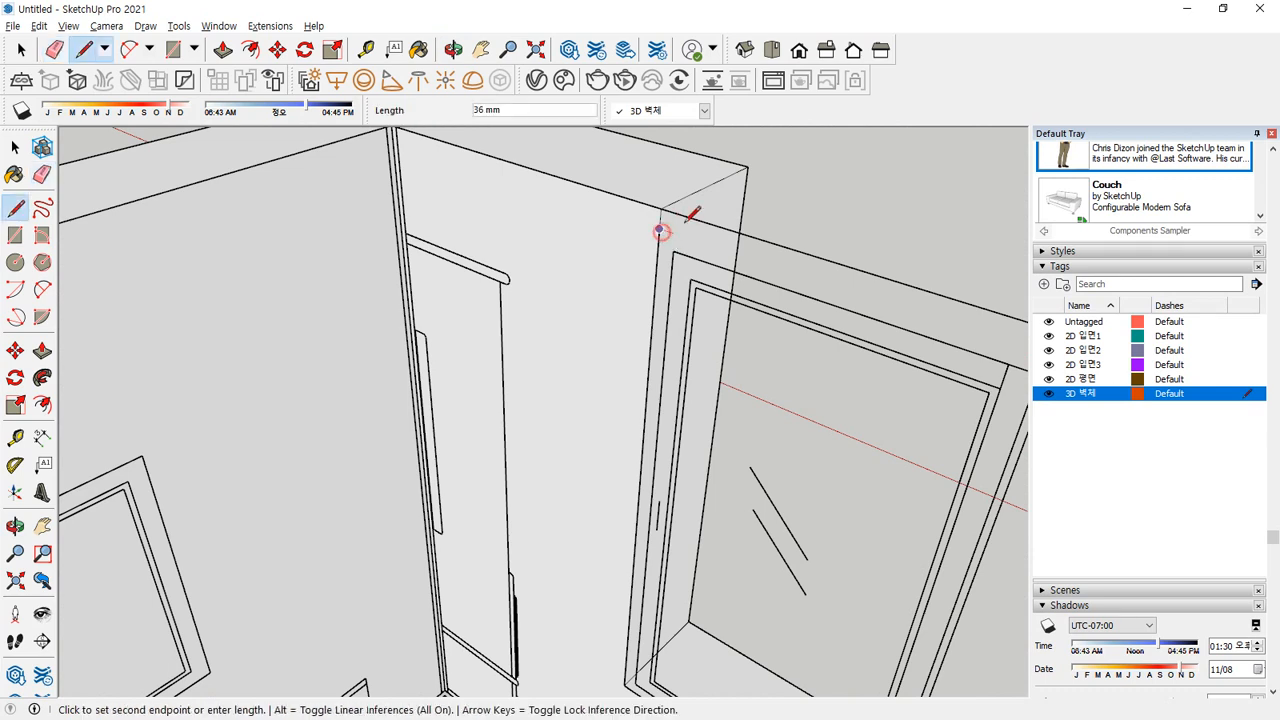
Push/Pull the small face at the top of the jamb 3000 mm across to the opposite wall as the window header
key("space")
key("p")
left_click(735, 200)
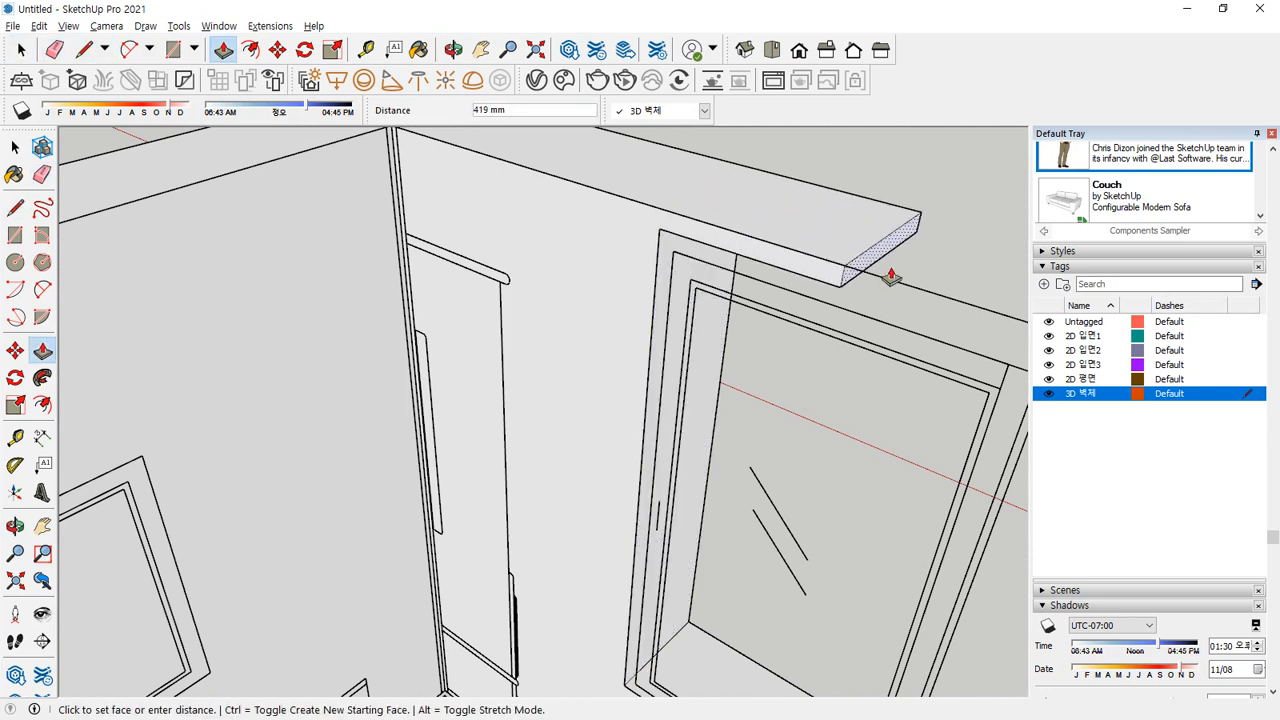
scroll(891, 277, "down", 4)
middle_click_drag(891, 277, 454, 177, "shift")
middle_click_drag(756, 272, 482, 198, "shift")
left_click(801, 313)
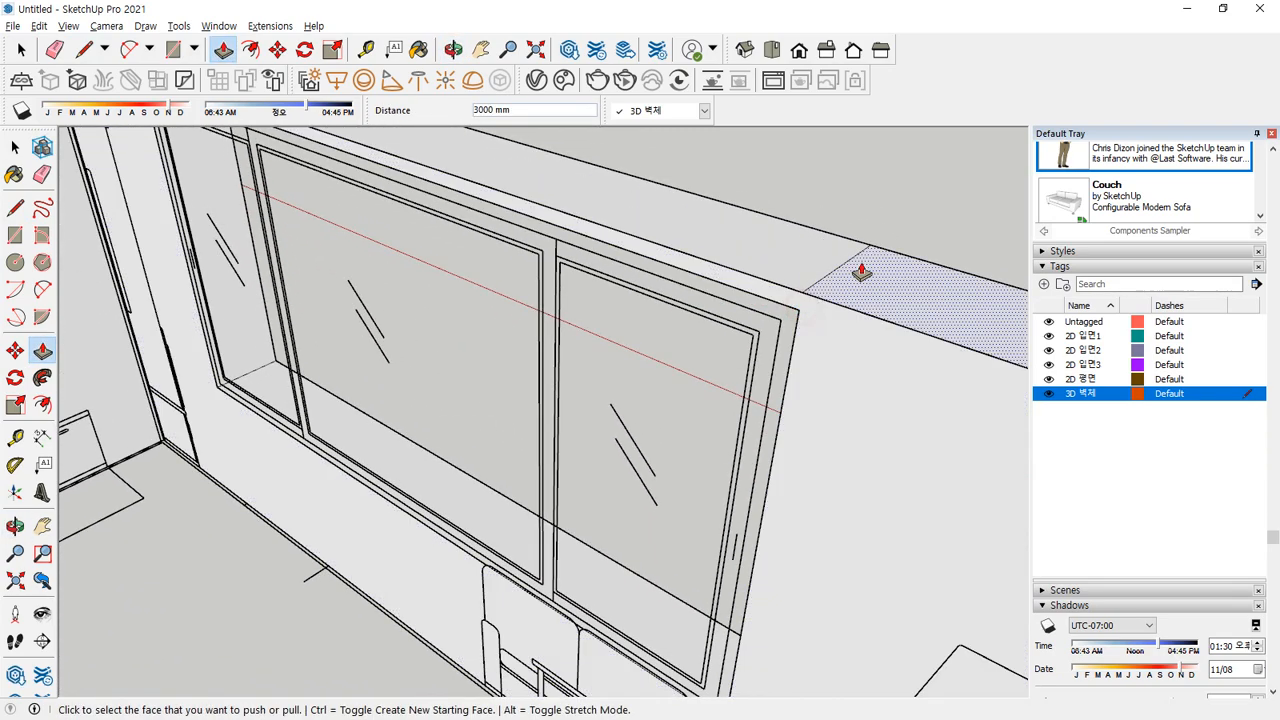
Erase the seam lines where the new header meets the walls on either side of the three-pane window
key("e")
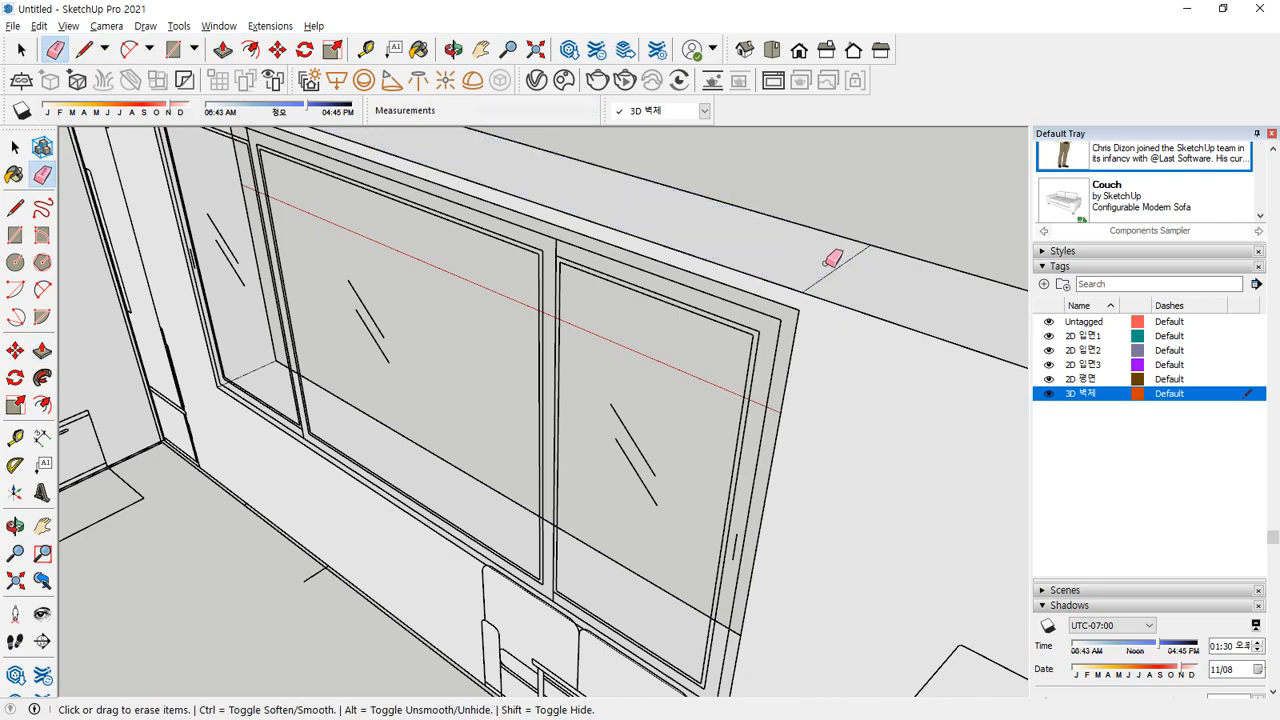
mouse_move(862, 334)
middle_mouse_down()
mouse_move(854, 317)
mouse_move(877, 234)
mouse_move(858, 321)
middle_mouse_up()
scroll(789, 346, "down", 4)
Draw a line across the large sliding window's jamb face, level with the top of the opening in the elevation
mouse_move(600, 415)
middle_mouse_down()
mouse_move(571, 423)
mouse_move(660, 200)
mouse_move(736, 267)
middle_mouse_up()
scroll(692, 213, "up", 3)
middle_click_drag(466, 263, 1000, 268)
middle_click_drag(395, 292, 723, 277)
scroll(423, 180, "up", 3)
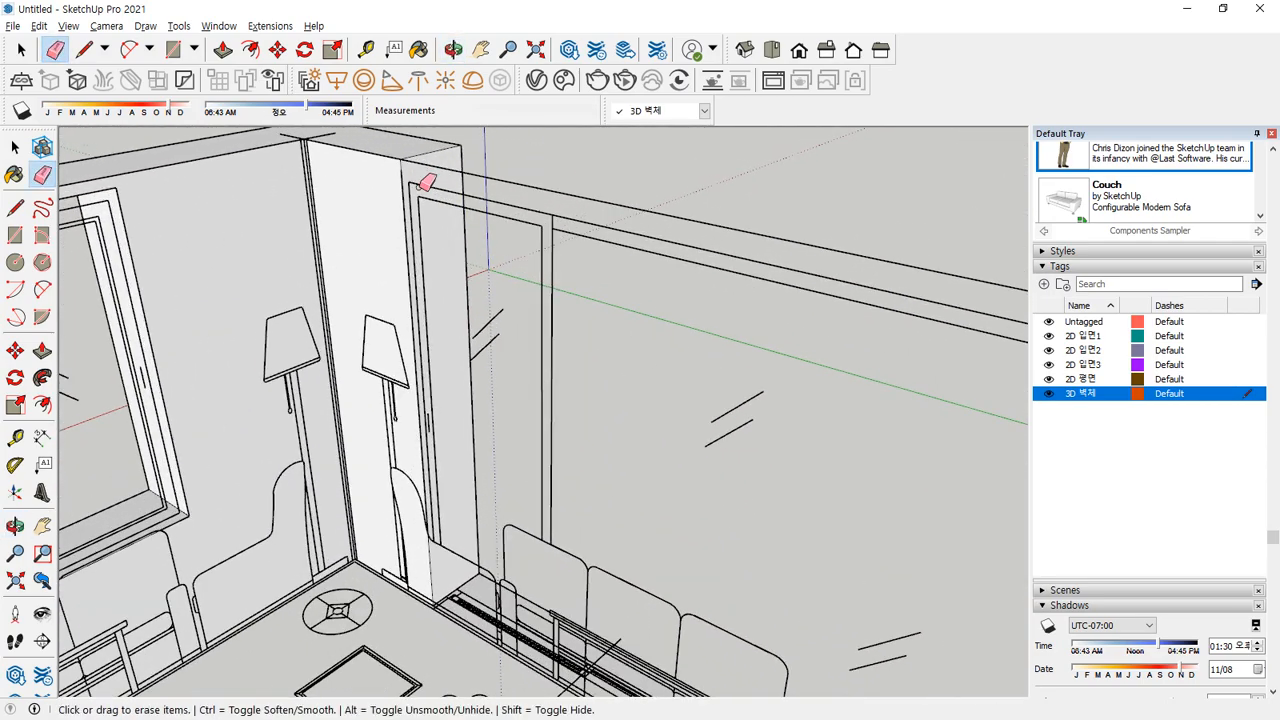
key("l")
left_click(398, 171)
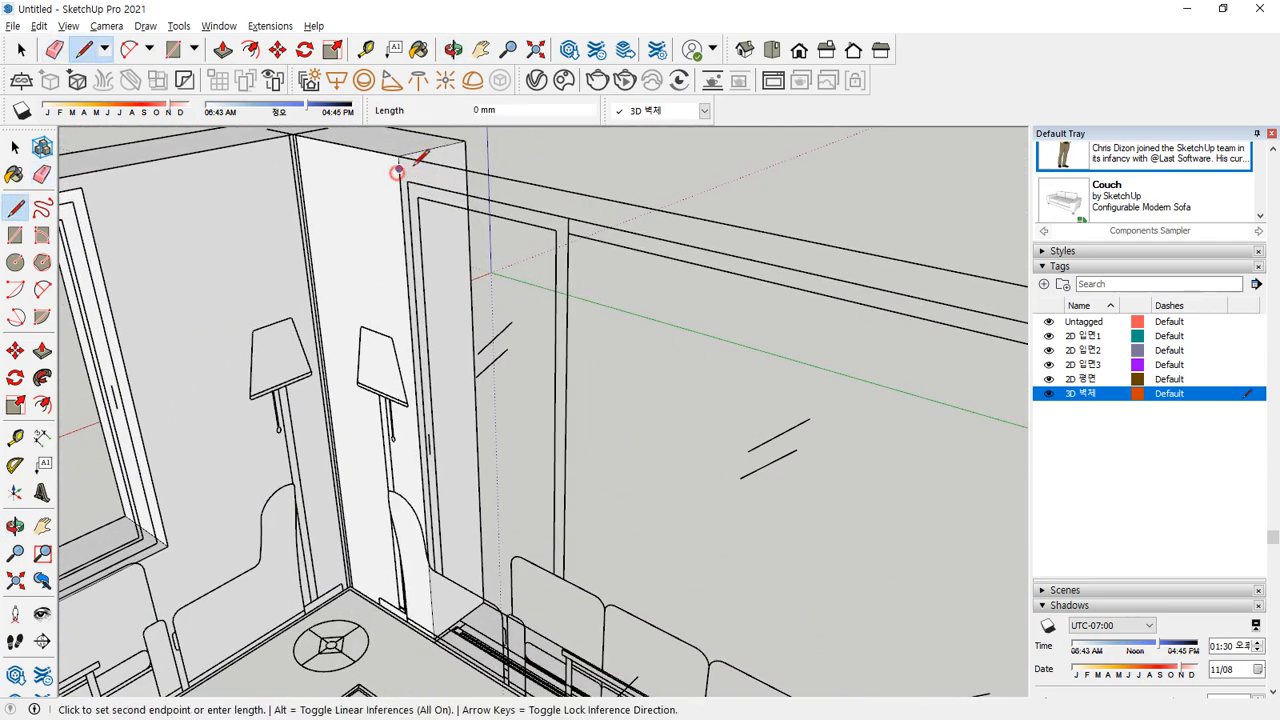
Close the wall-thickness profile with a 350 mm line and extend it 3000 mm over the balcony window to the adjoining wall
left_click(466, 148)
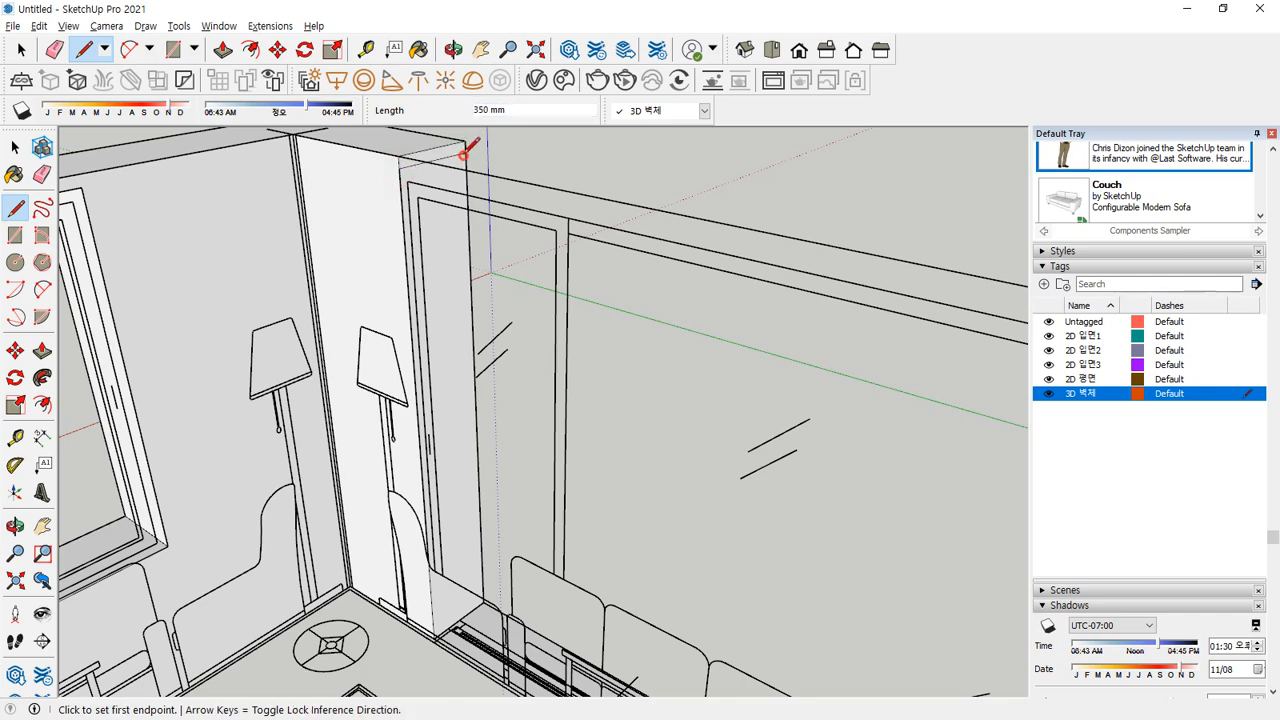
key("space")
key("p")
left_click(437, 162)
scroll(686, 286, "down", 5)
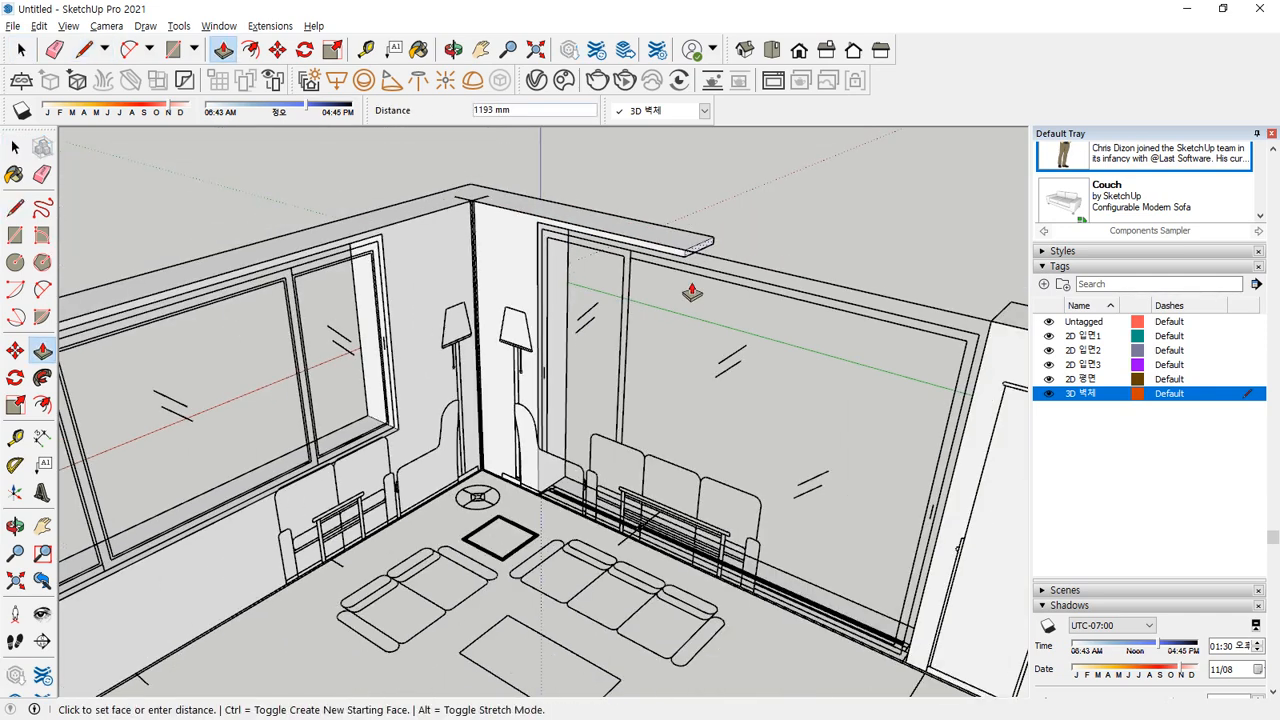
middle_click_drag(686, 286, 610, 290)
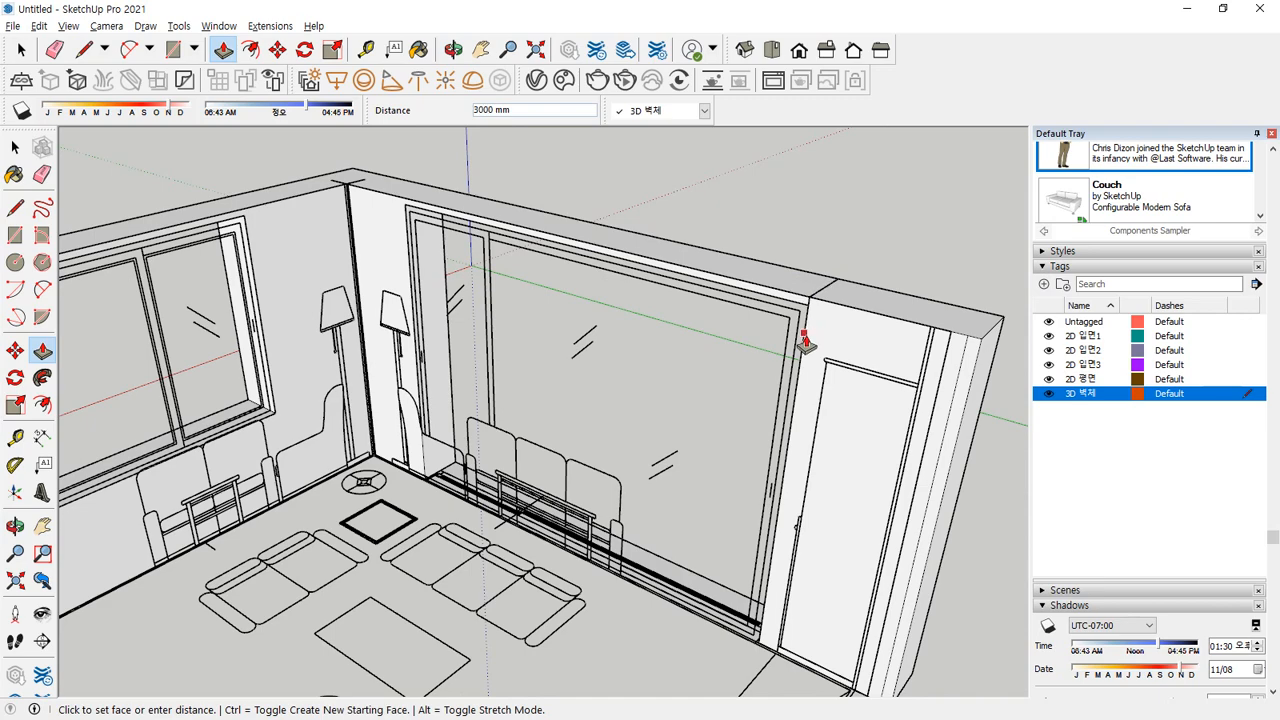
left_click(805, 343)
Erase the leftover seam edges where the section above the window meets the adjoining wall
scroll(806, 337, "up", 5)
key("e")
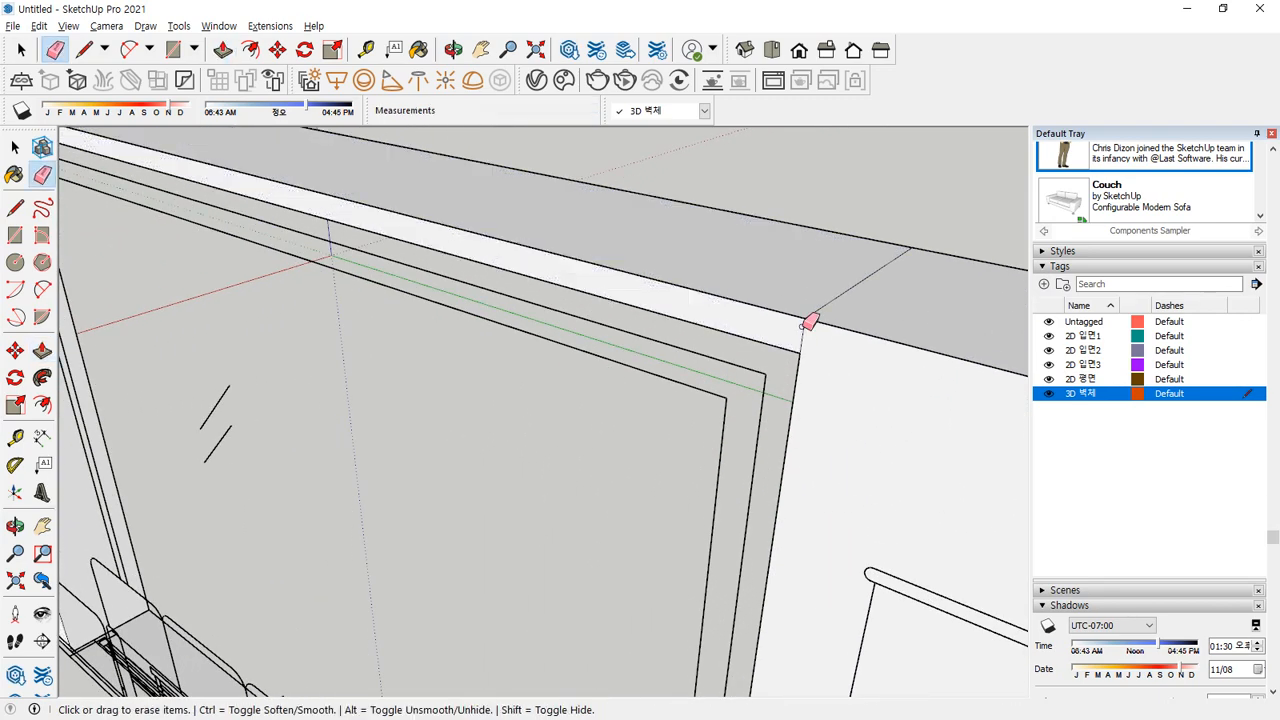
mouse_move(905, 302)
middle_mouse_down()
mouse_move(449, 294)
mouse_move(671, 469)
middle_mouse_up()
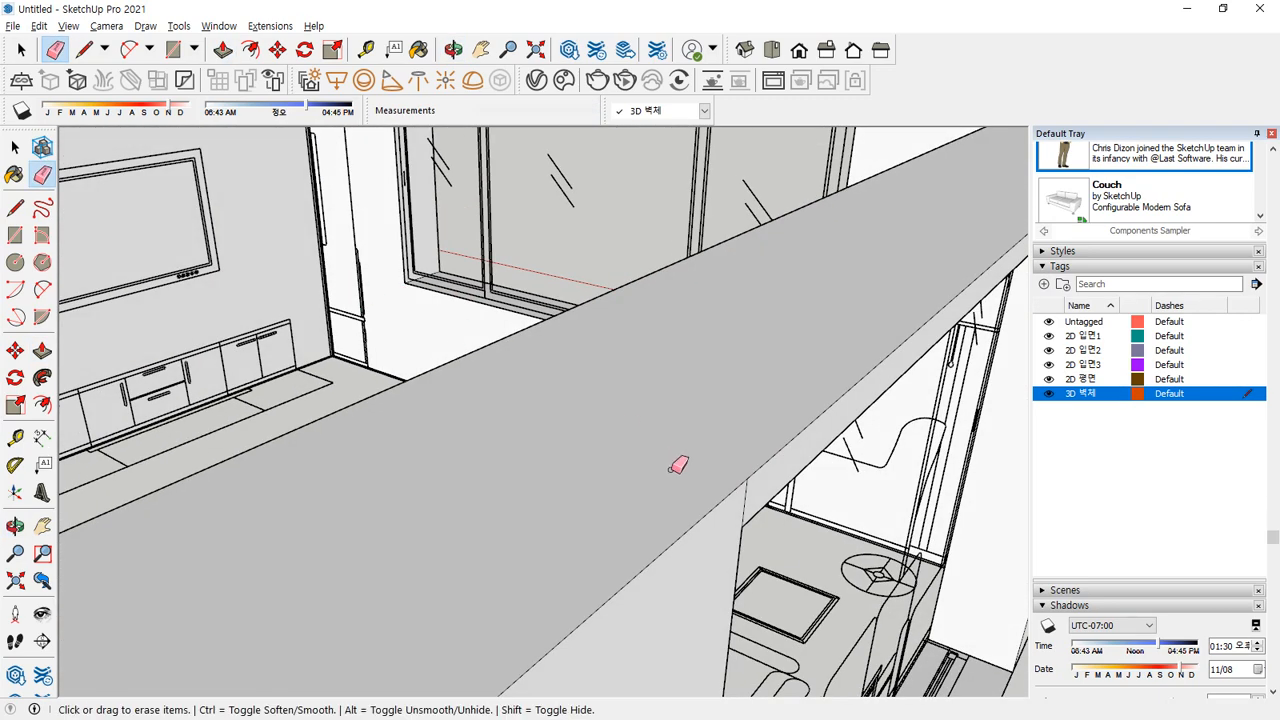
scroll(612, 469, "down", 3)
mouse_move(514, 421)
middle_mouse_down()
mouse_move(837, 423)
mouse_move(797, 404)
middle_mouse_up()
Examine the completed walls from the front and back standard views and from inside the open side of the room
scroll(690, 404, "down", 6)
key("ctrl")
middle_click_drag(690, 402, 421, 310)
scroll(426, 264, "up", 3)
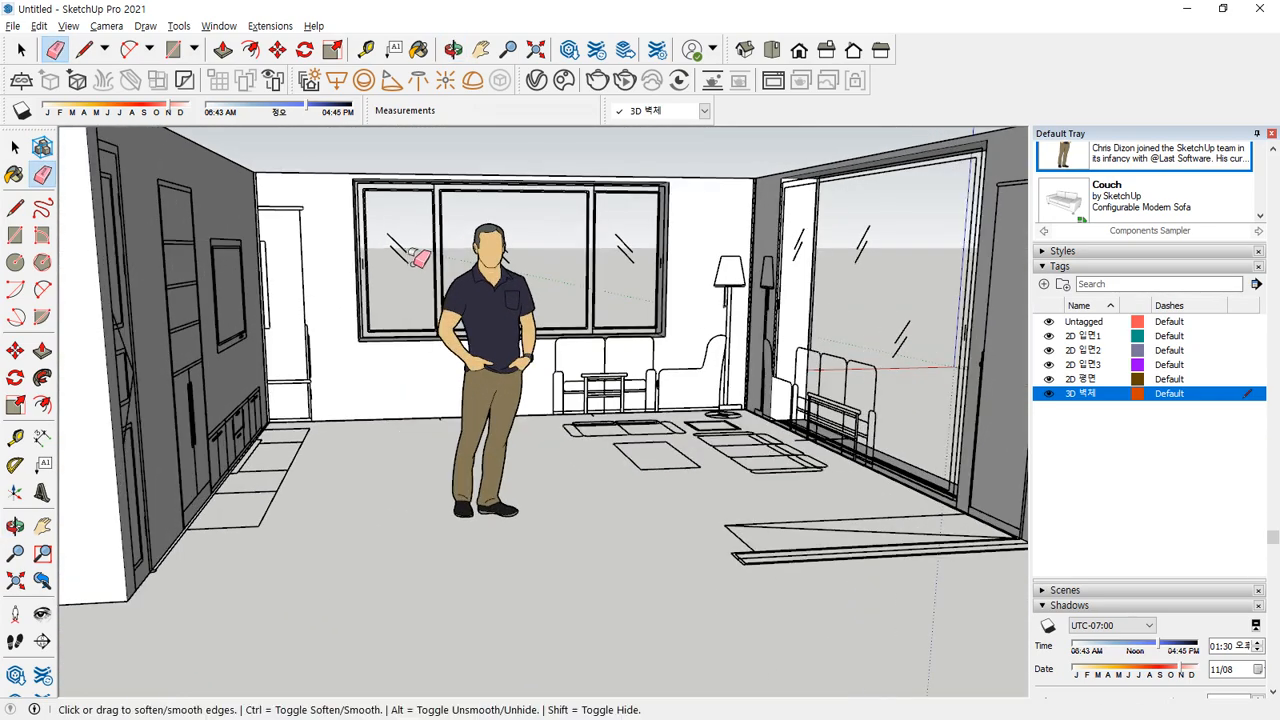
mouse_move(504, 256)
middle_mouse_down("shift")
mouse_move(480, 294)
mouse_move(488, 268)
middle_mouse_up("shift")
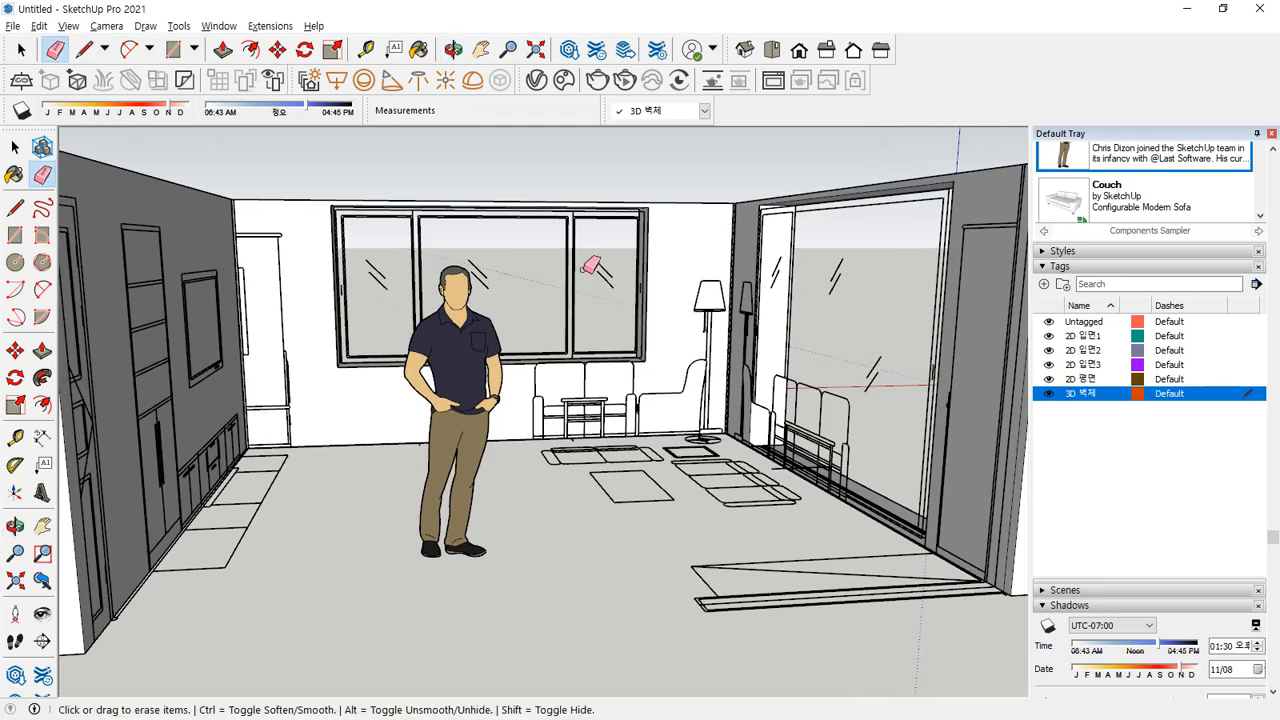
left_click(800, 55)
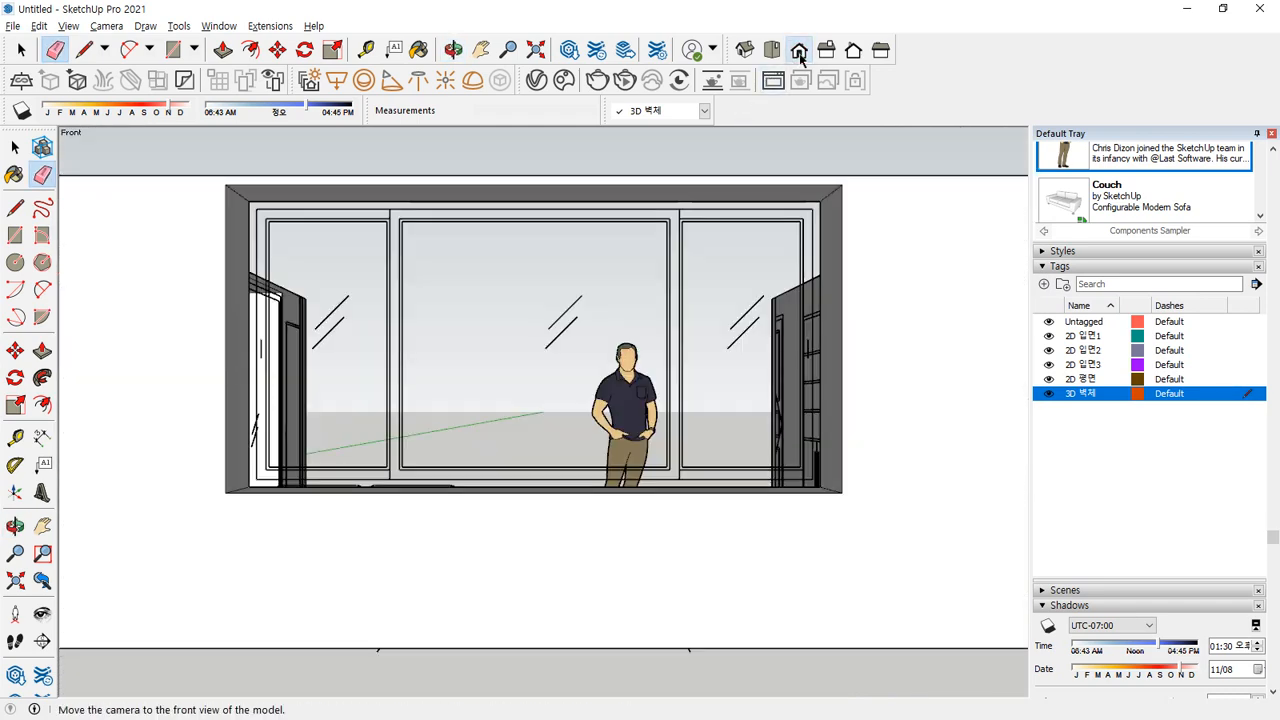
left_click(853, 52)
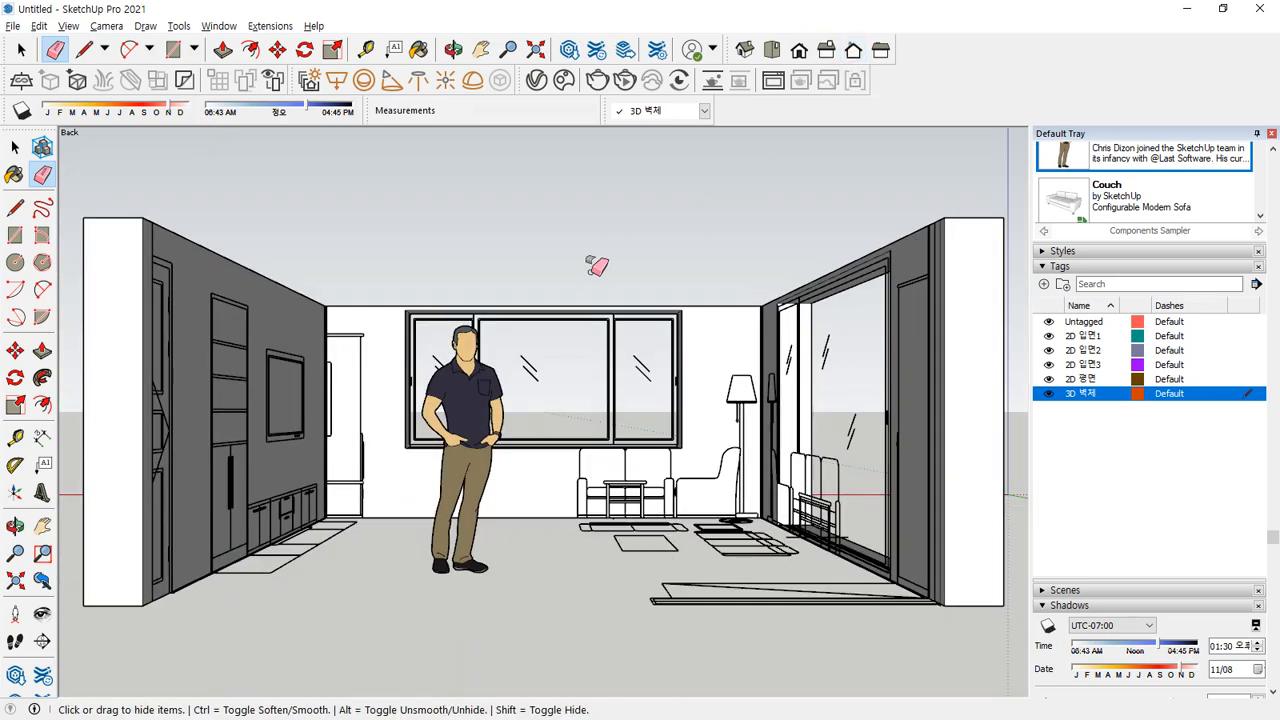
key("space")
key("o")
mouse_move(587, 257)
left_mouse_down()
mouse_move(580, 246)
mouse_move(579, 268)
left_mouse_up()
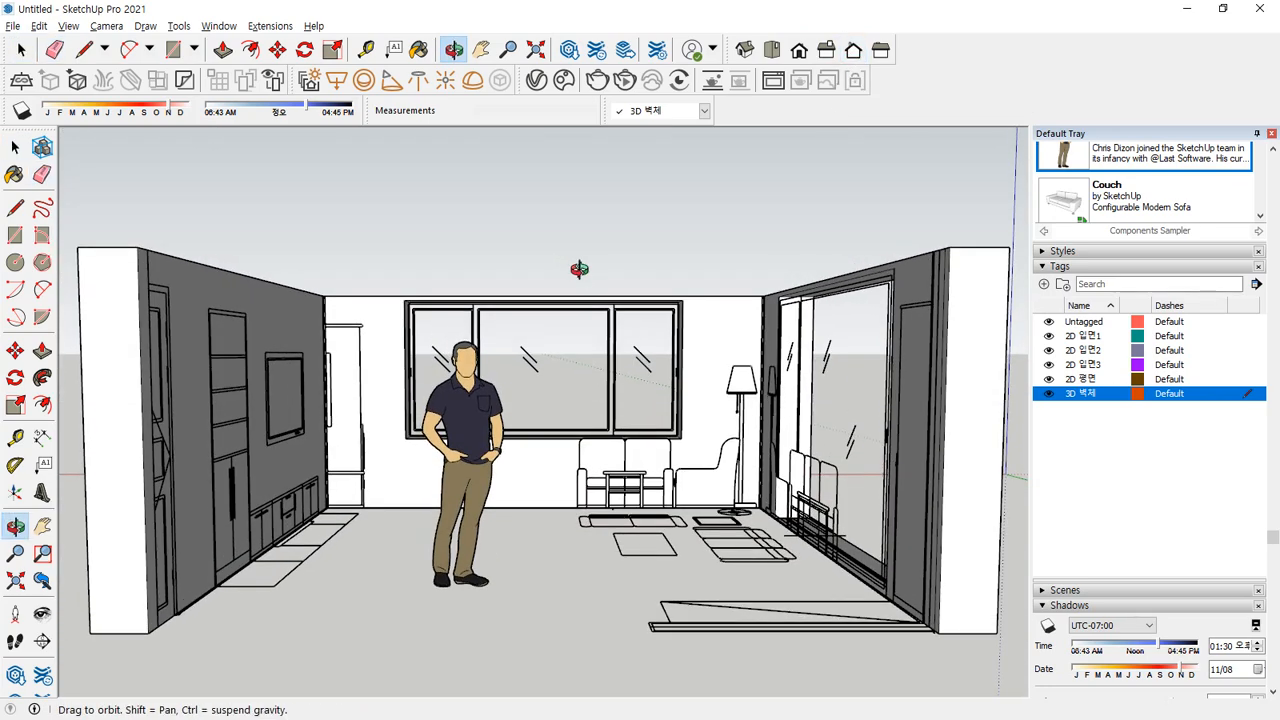
key("space")
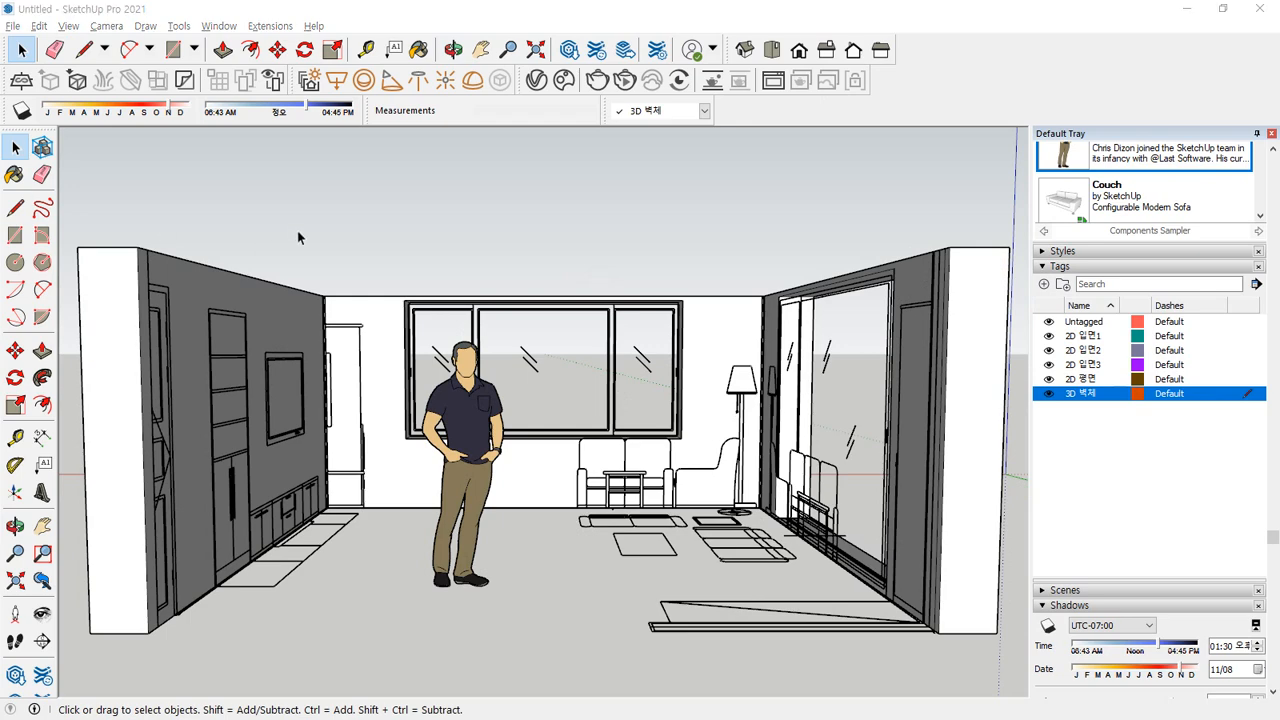
Select all connected wall geometry and make it a group
triple_click(290, 320)
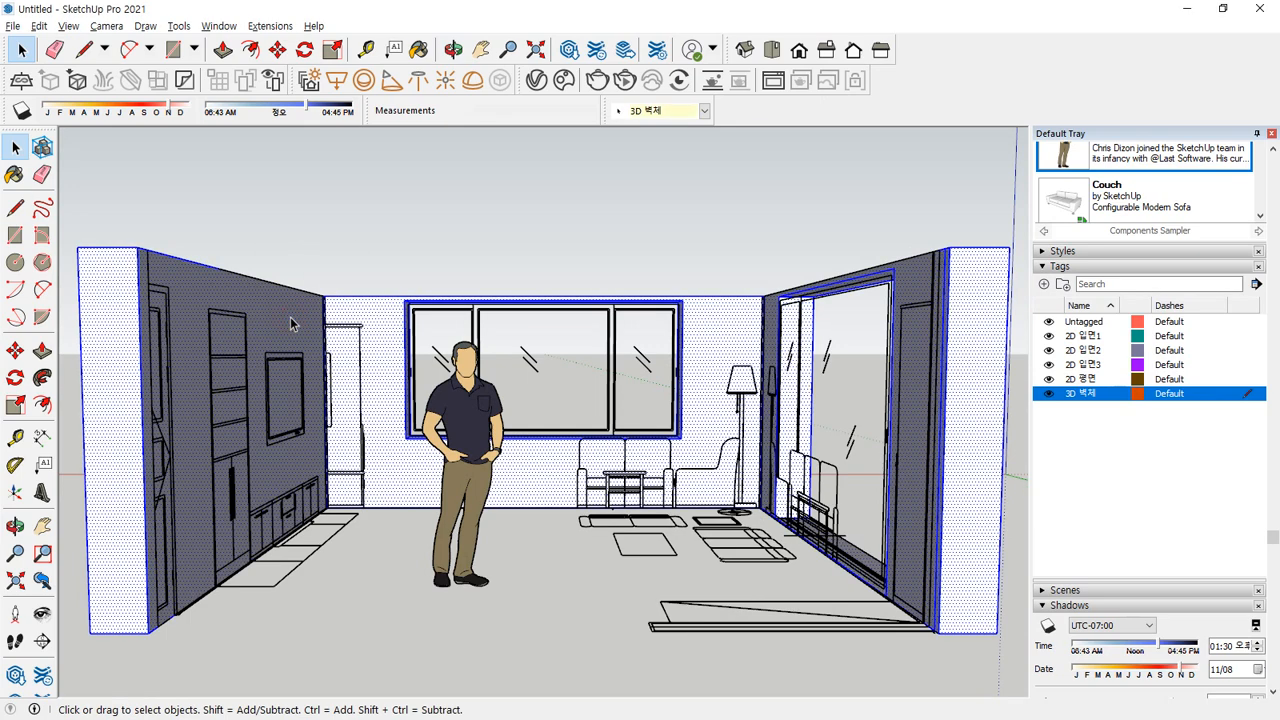
right_click(291, 322)
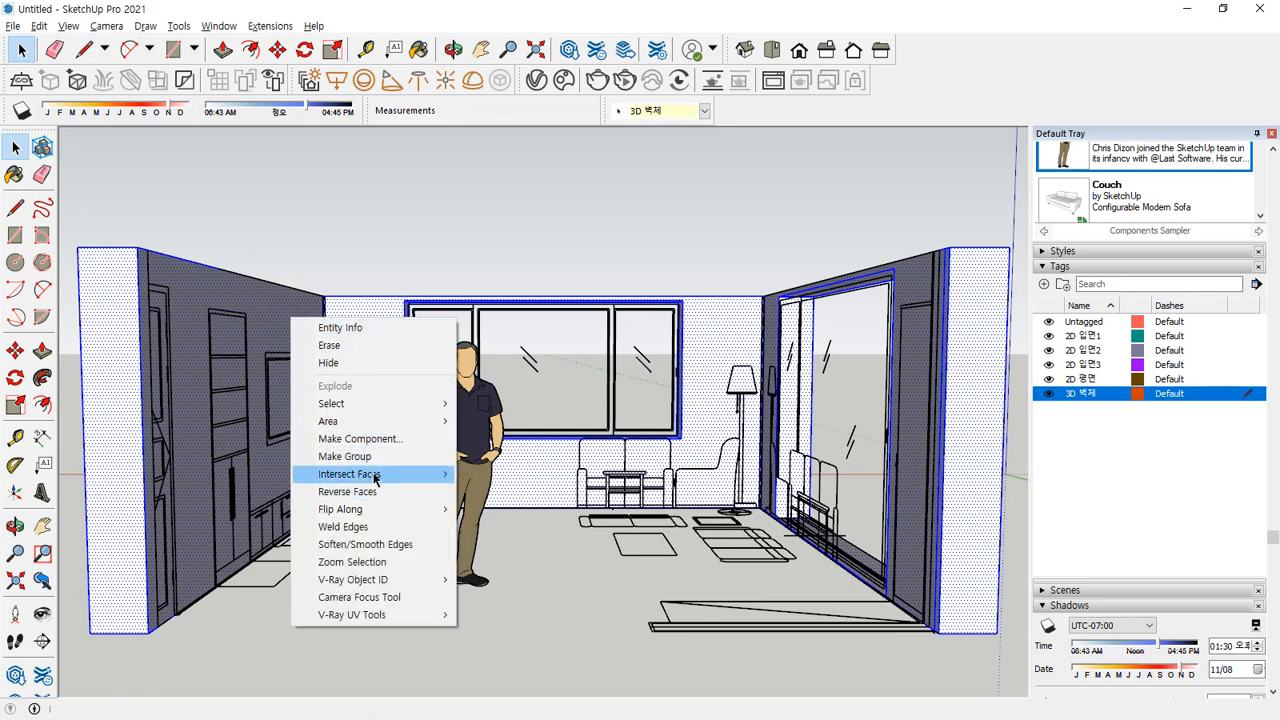
left_click(344, 456)
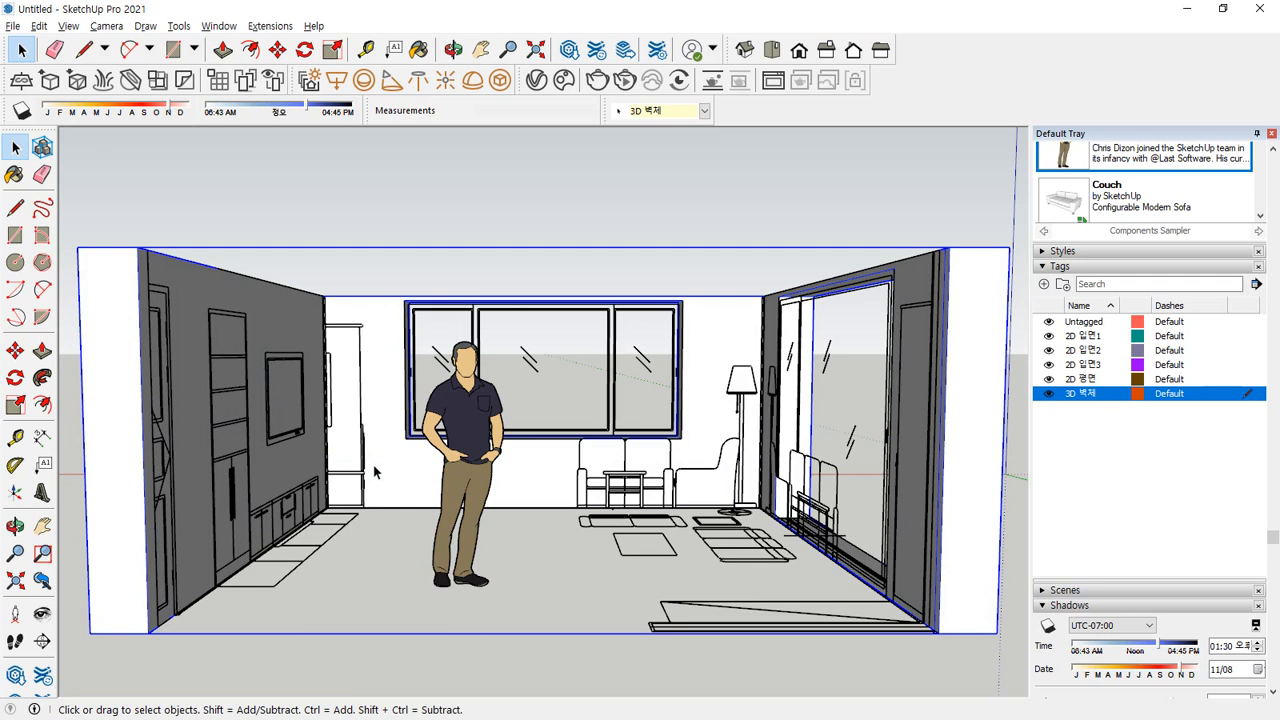
Add a new tag named 3D 천장
left_click(1163, 488)
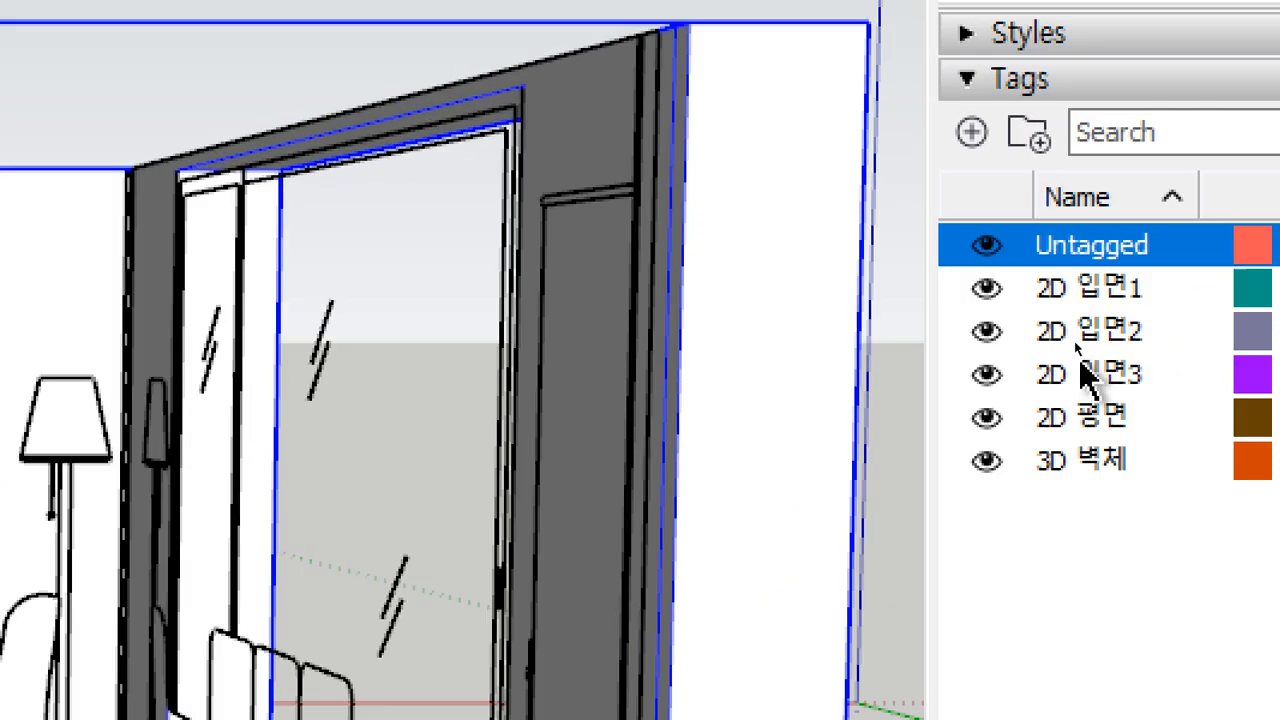
left_click(970, 132)
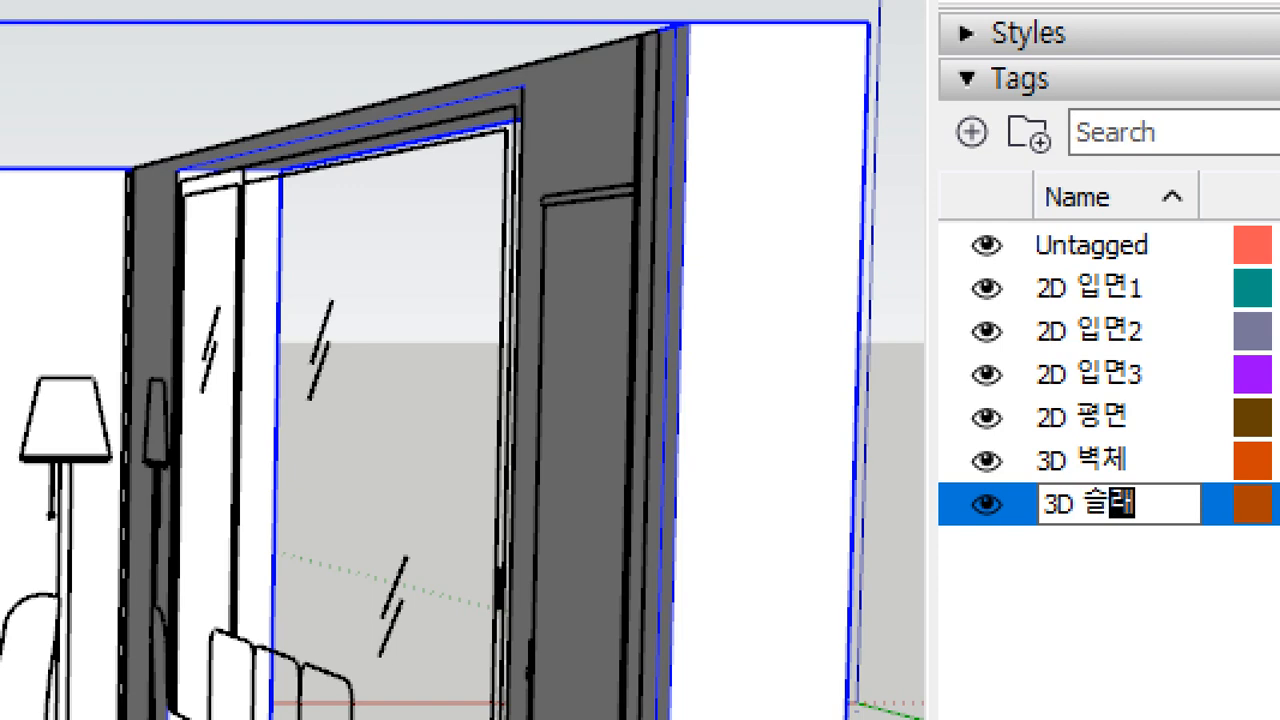
key("Return")
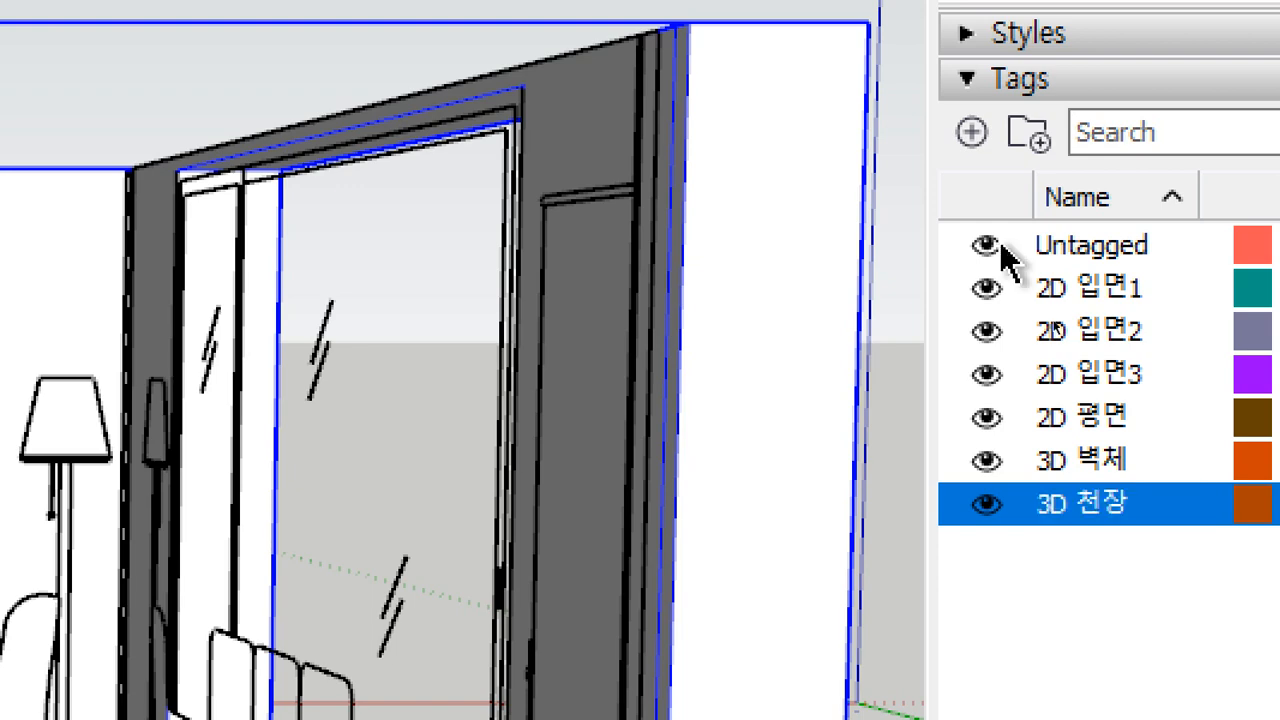
scroll(920, 394, "down", 6)
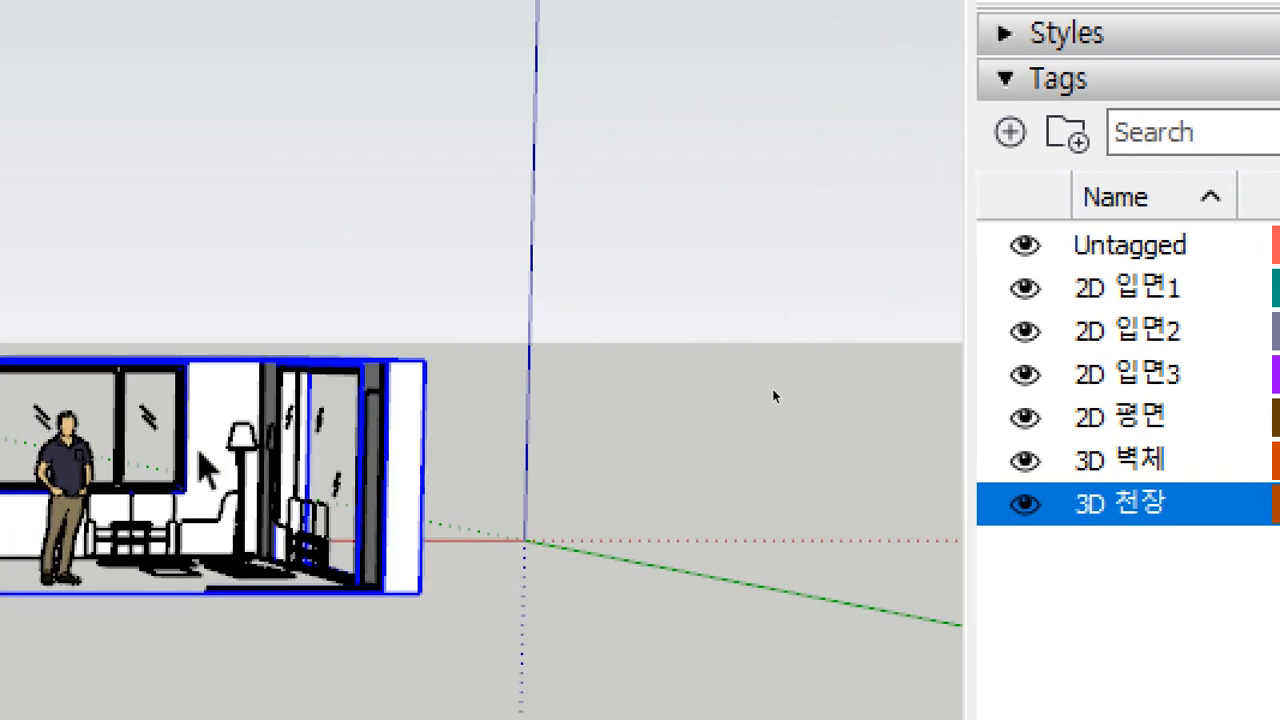
scroll(773, 386, "up", 5)
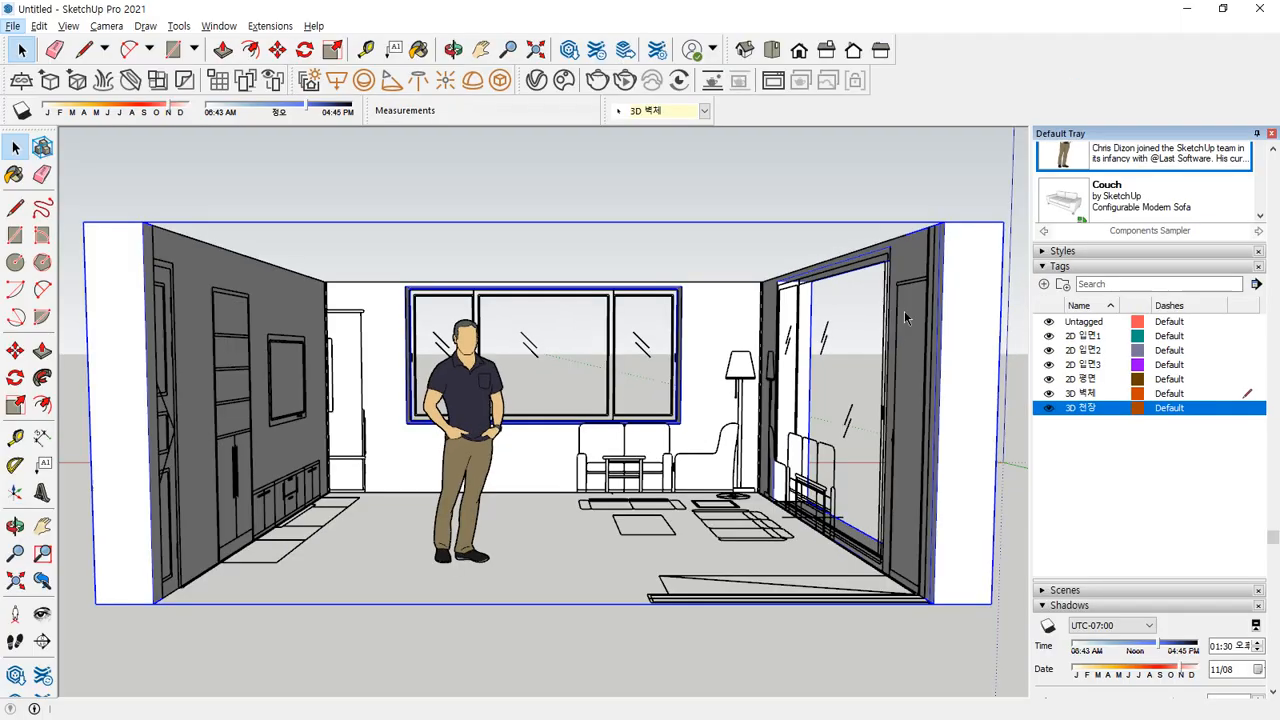
Draw a rectangle of 5450 by about 4811 mm across the underside of the room between opposite outer wall corners
left_click(236, 83)
mouse_move(509, 243)
middle_mouse_down()
mouse_move(526, 240)
mouse_move(543, 429)
mouse_move(545, 232)
middle_mouse_up()
middle_click_drag(418, 528, 245, 597)
key("r")
left_click(243, 601)
scroll(538, 487, "down", 2)
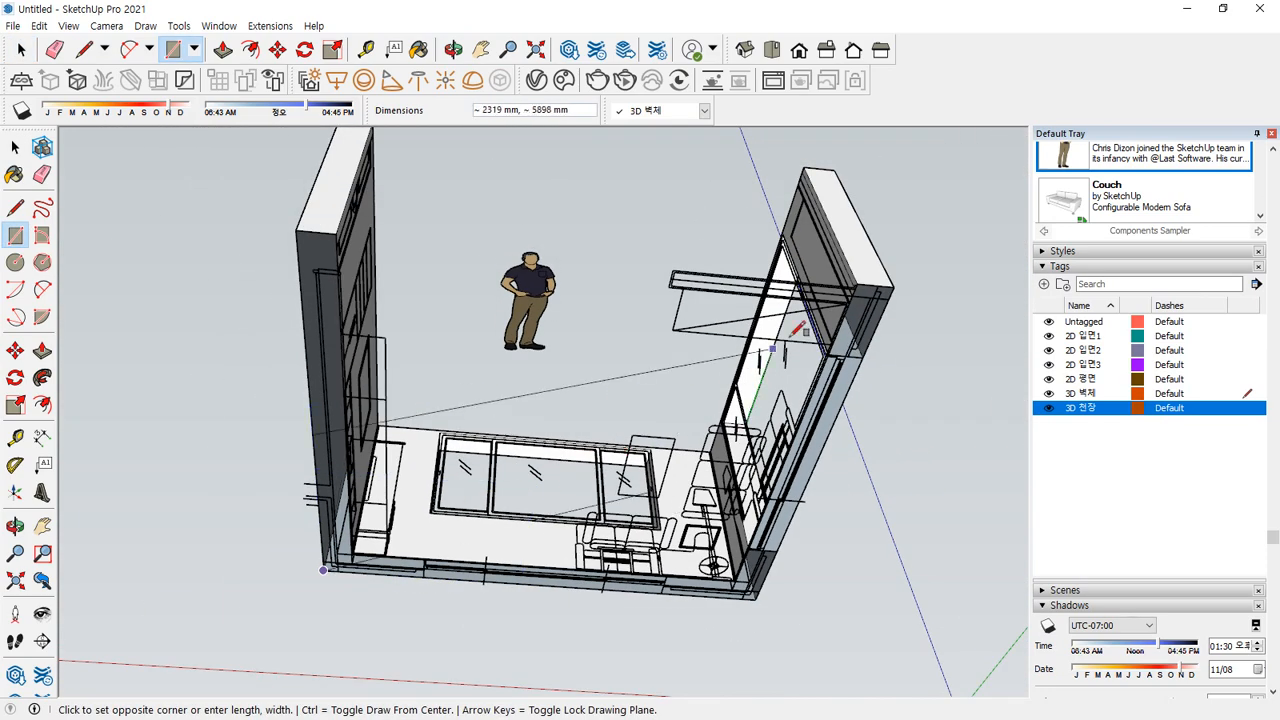
left_click(888, 290)
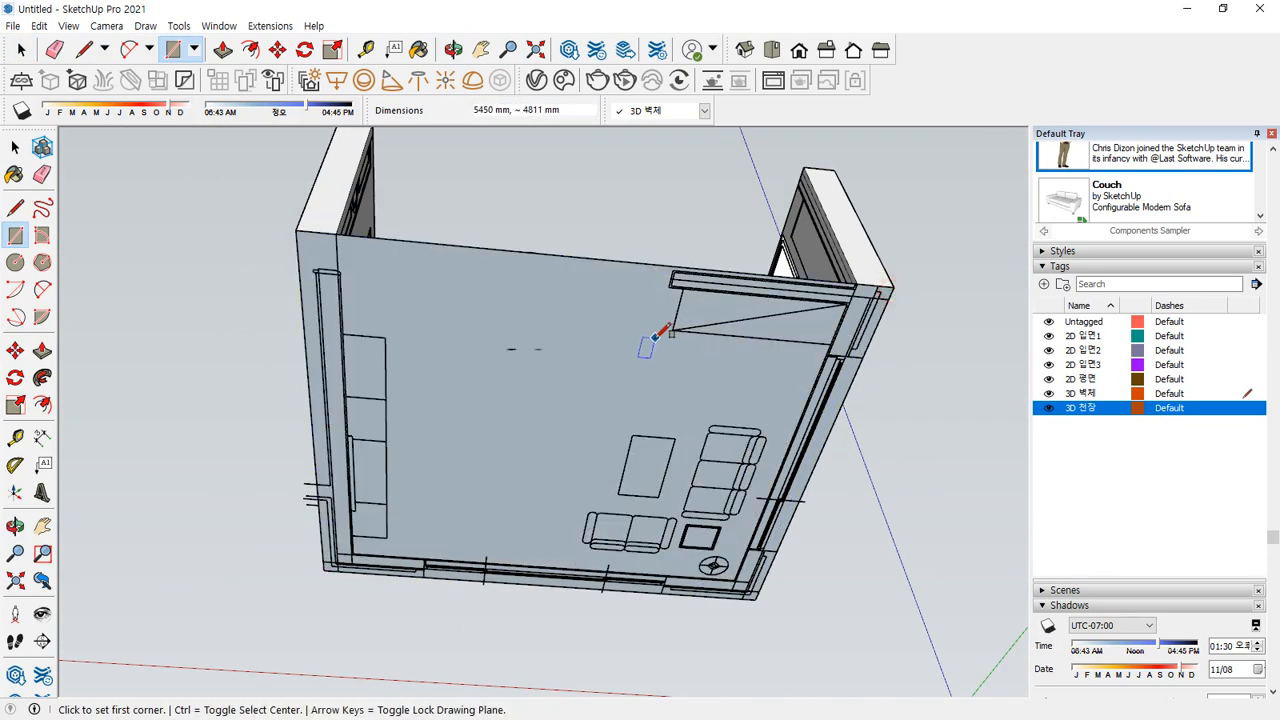
Push/Pull the floor rectangle 150 mm downward and make the resulting slab a group
key("p")
left_click(628, 345)
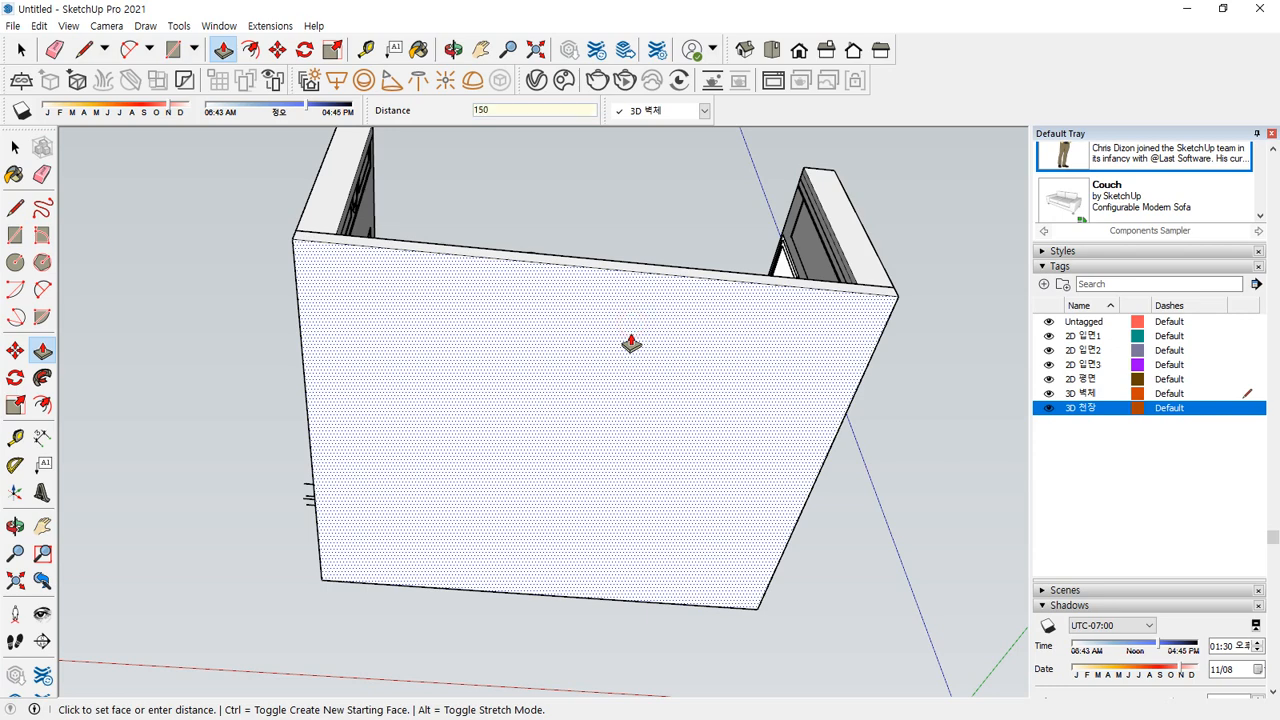
type("150")
key("Return")
key("space")
left_click(605, 325)
right_click(600, 322)
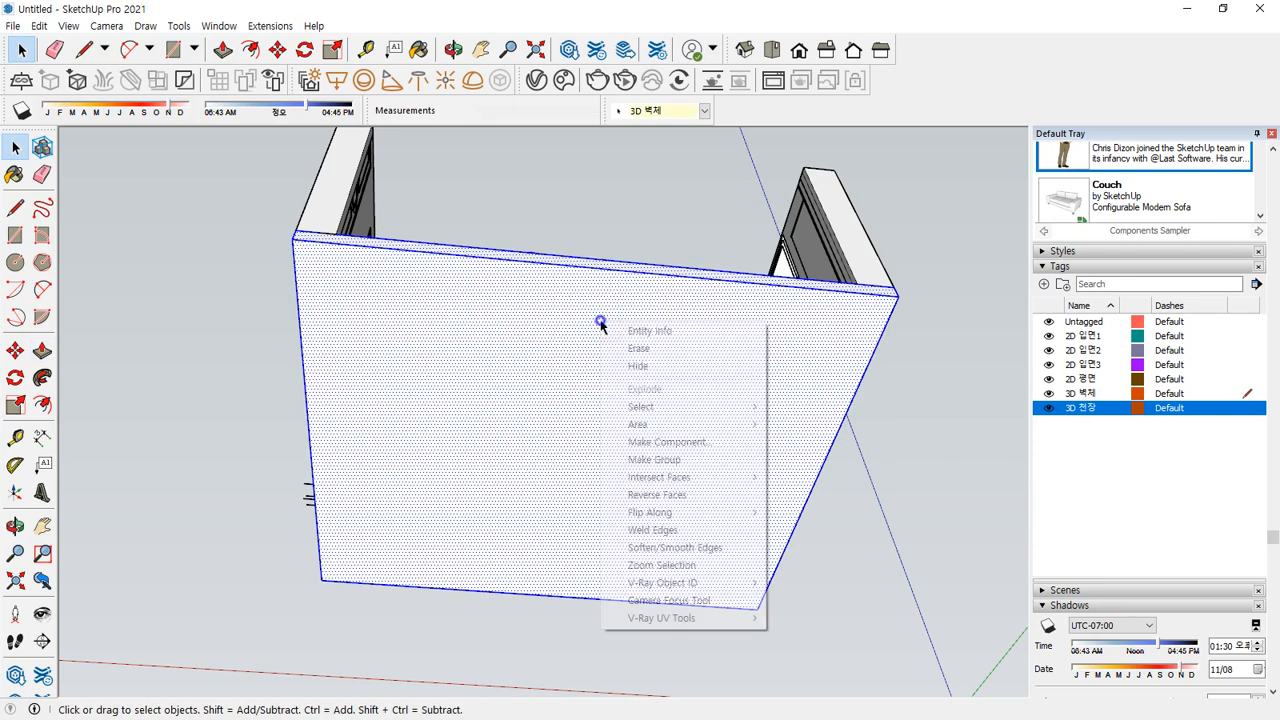
left_click(640, 459)
Draw a rectangle of 5450 by about 4811 mm over the wall tops and Push/Pull it up 600 mm as the ceiling
middle_click_drag(590, 275, 420, 240)
key("r")
left_click(383, 220)
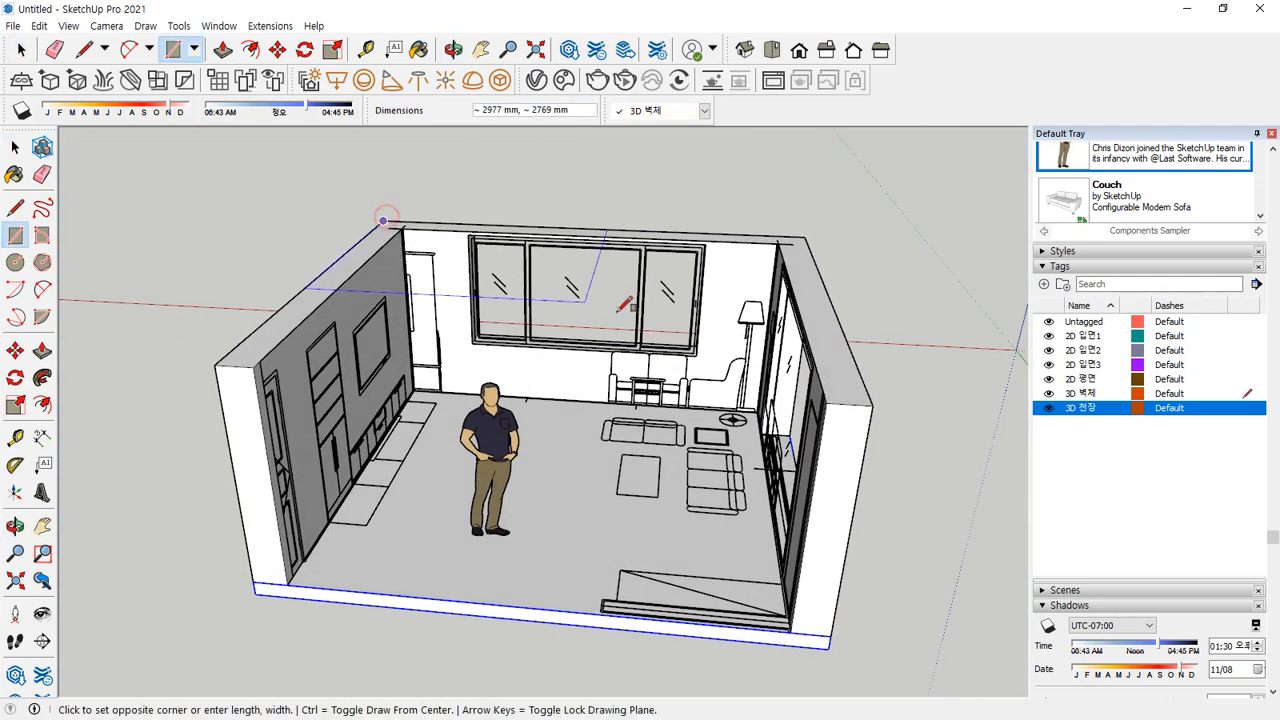
left_click(871, 404)
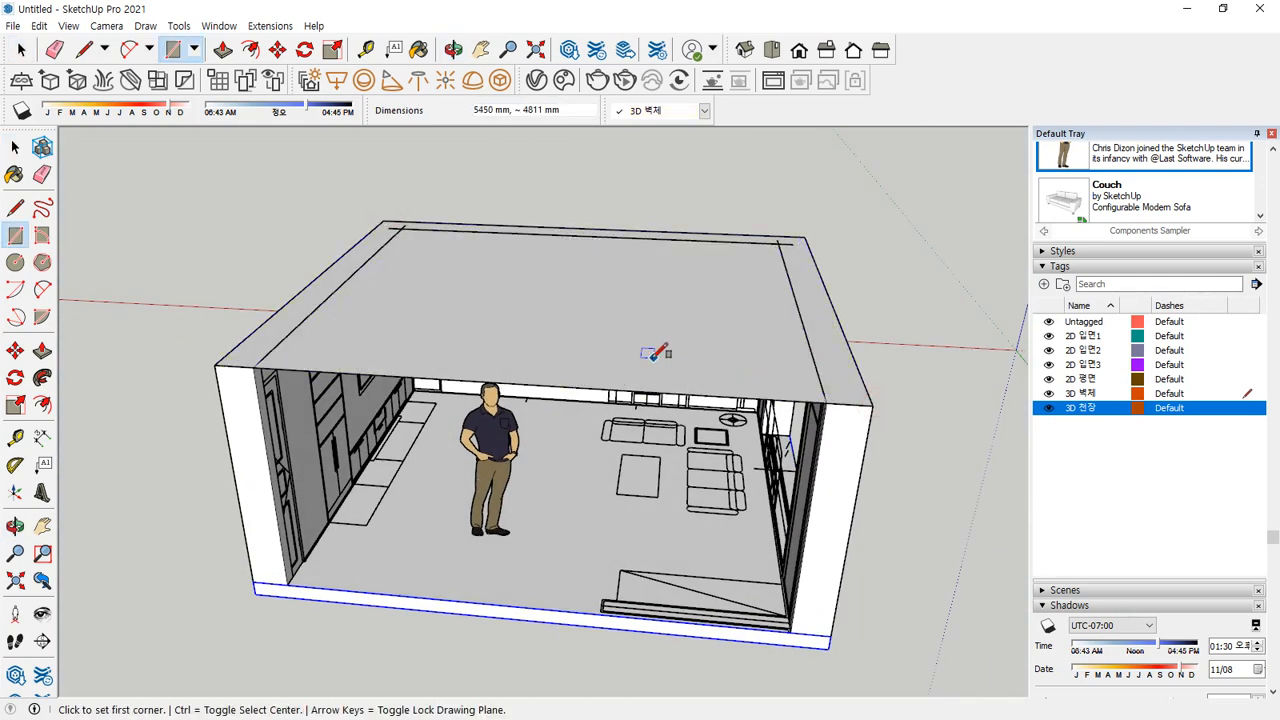
key("p")
left_click(628, 357)
type("600")
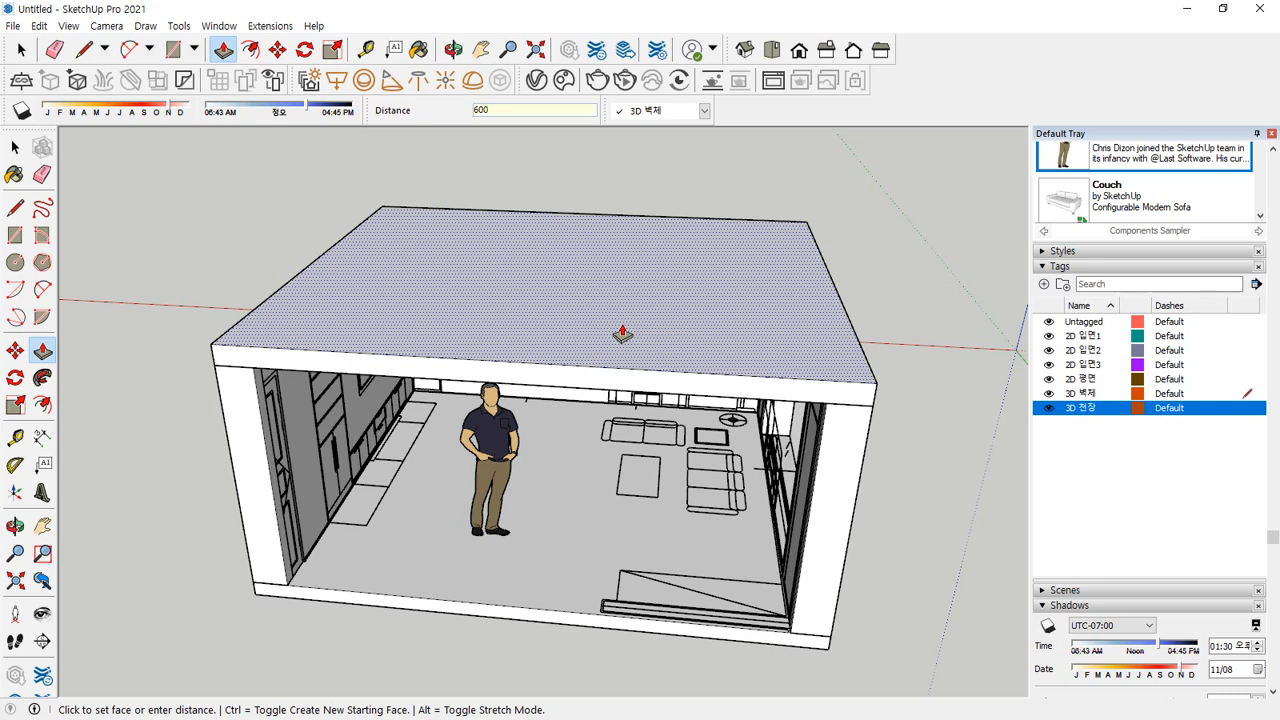
key("Return")
Select the whole ceiling block and make it a group
key("space")
double_click(603, 295)
left_click(603, 295)
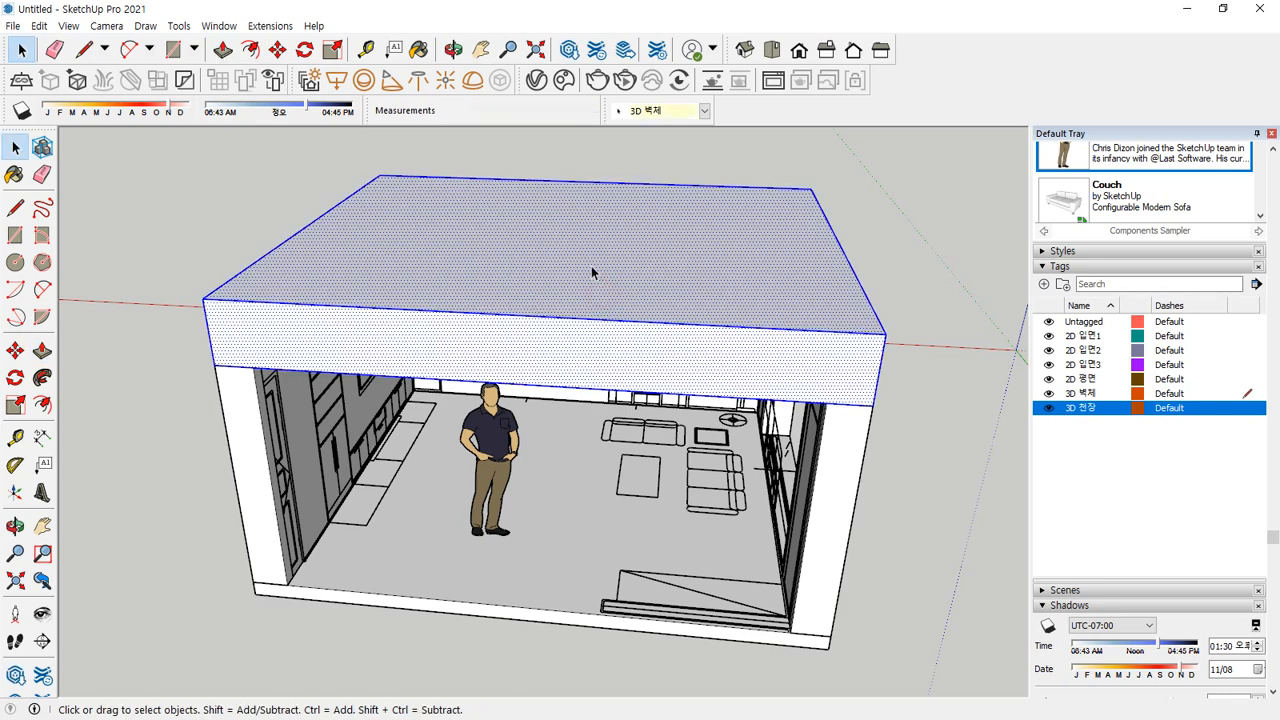
right_click(591, 264)
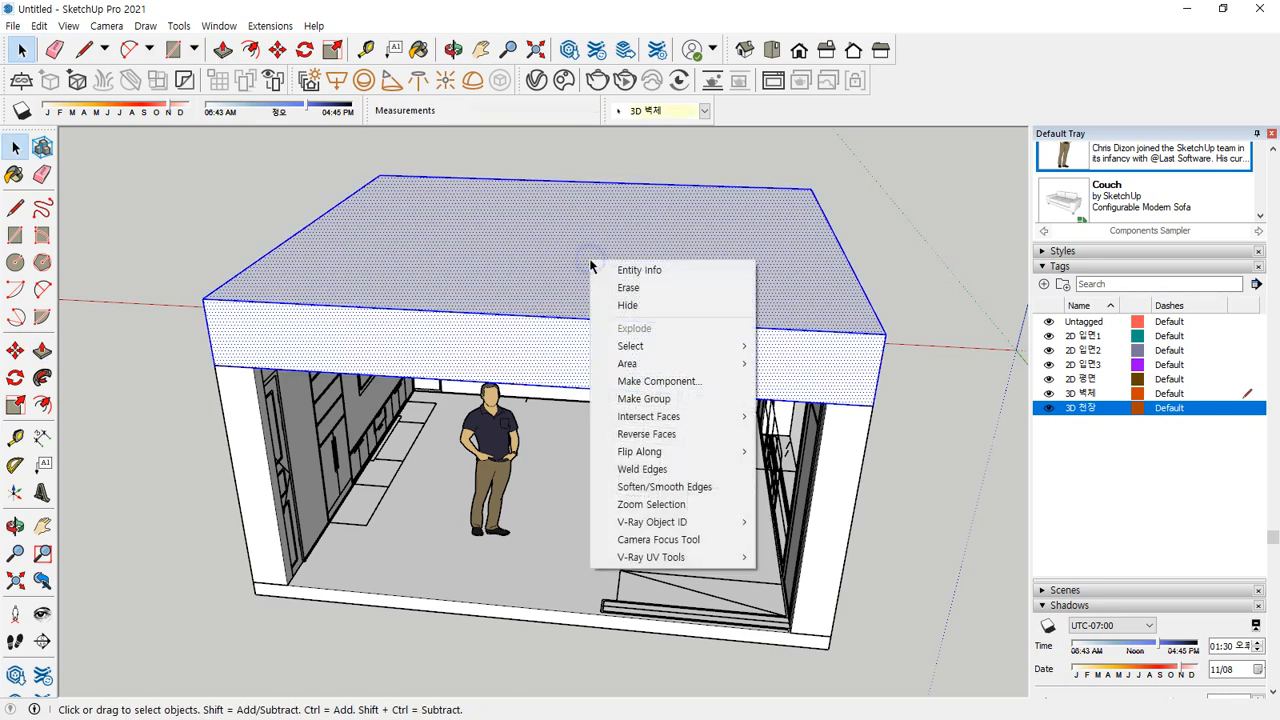
left_click(671, 404)
left_click(906, 438)
Offset the side and back edges of the ceiling's underside inward, leaving out the front edge
middle_click_drag(560, 545, 568, 330)
scroll(568, 317, "up", 4)
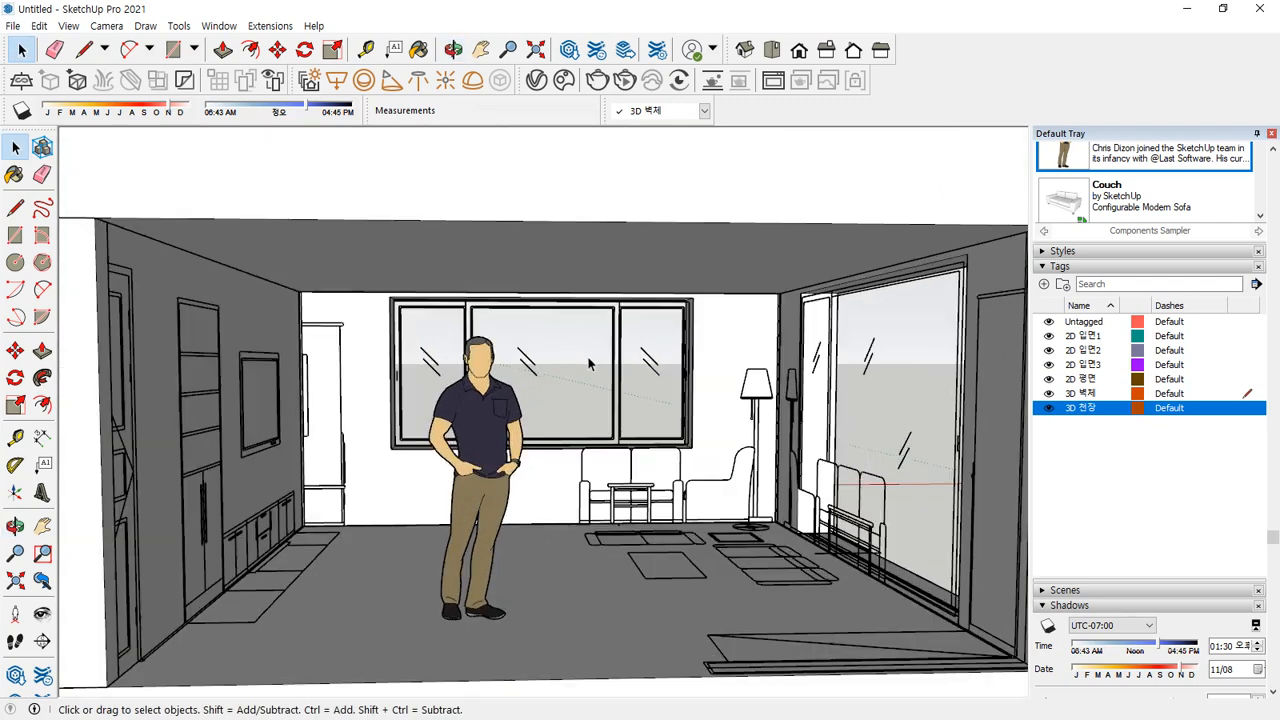
scroll(605, 363, "up", 1)
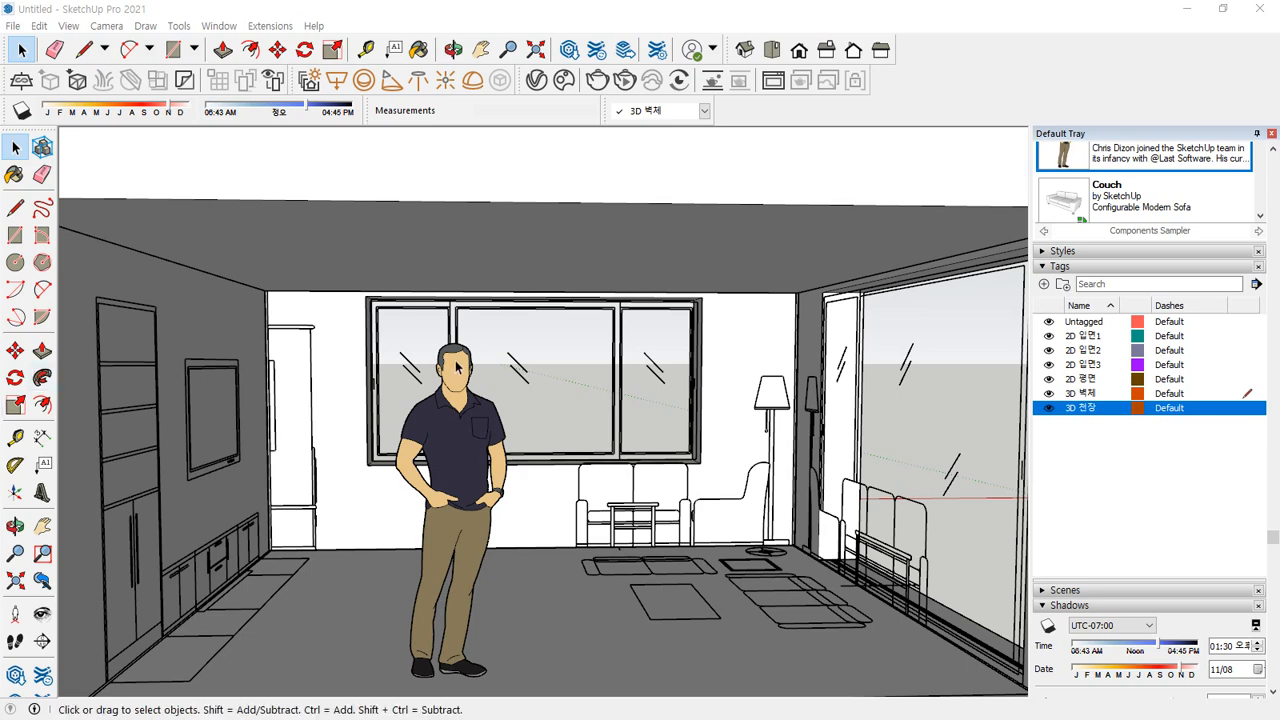
left_click(520, 216)
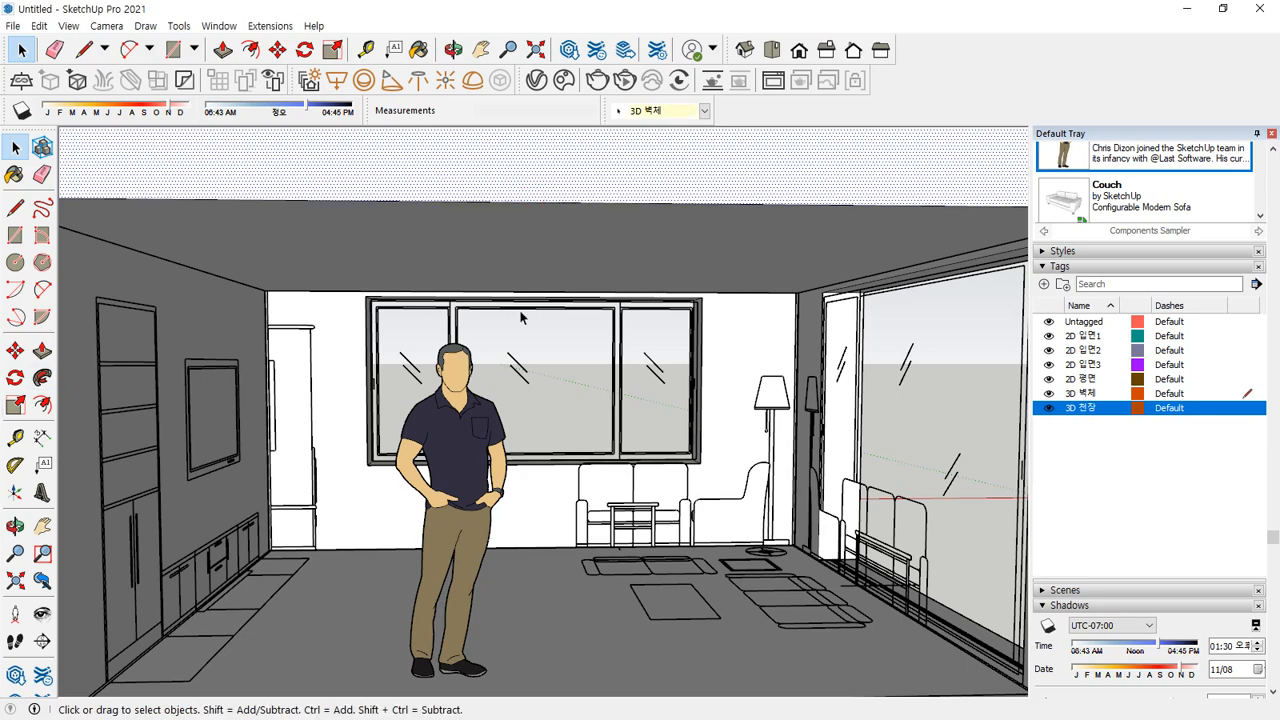
left_click(523, 340)
middle_click_drag(523, 340, 527, 287)
left_click(551, 216)
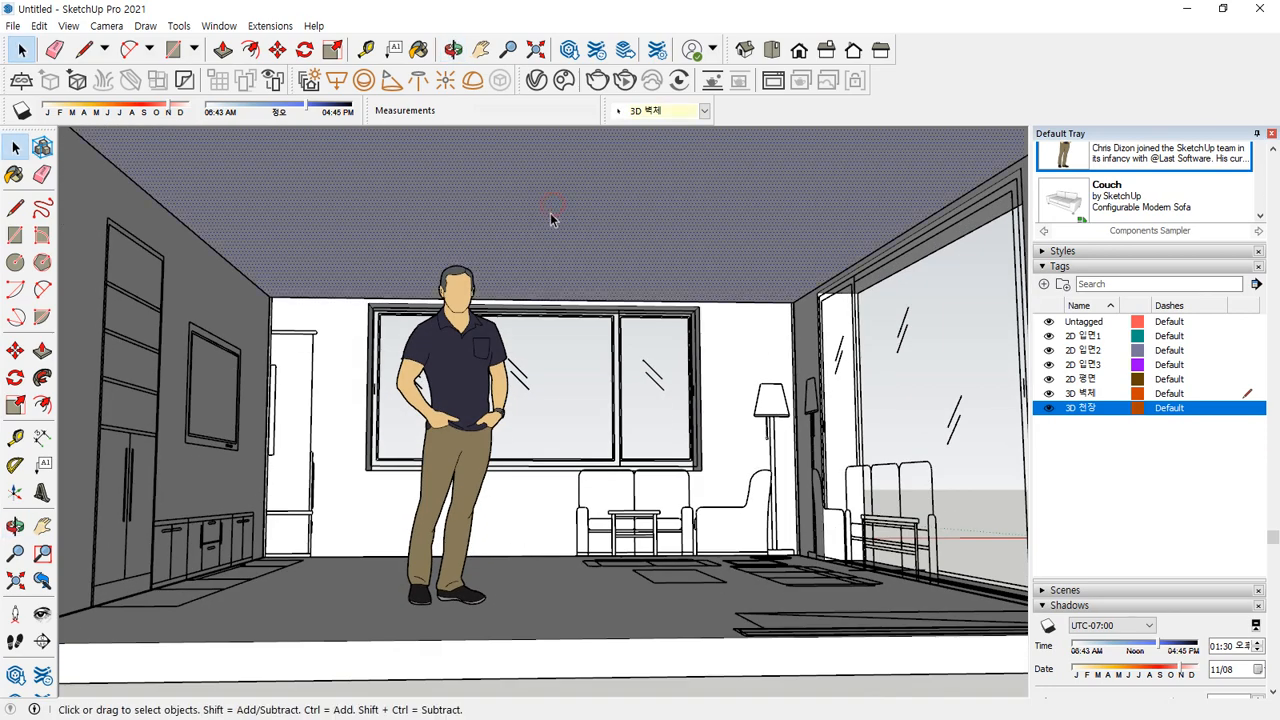
scroll(566, 222, "down", 3)
middle_click_drag(566, 221, 548, 287)
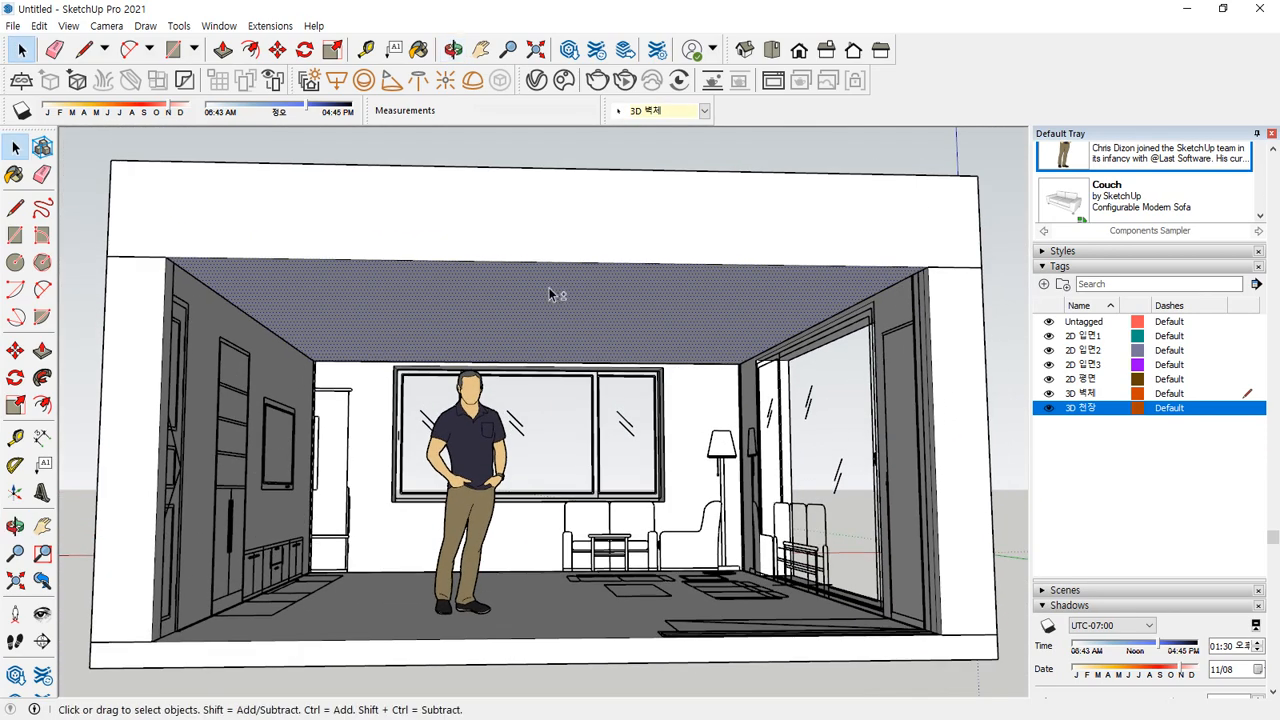
double_click(565, 300)
left_click(574, 248)
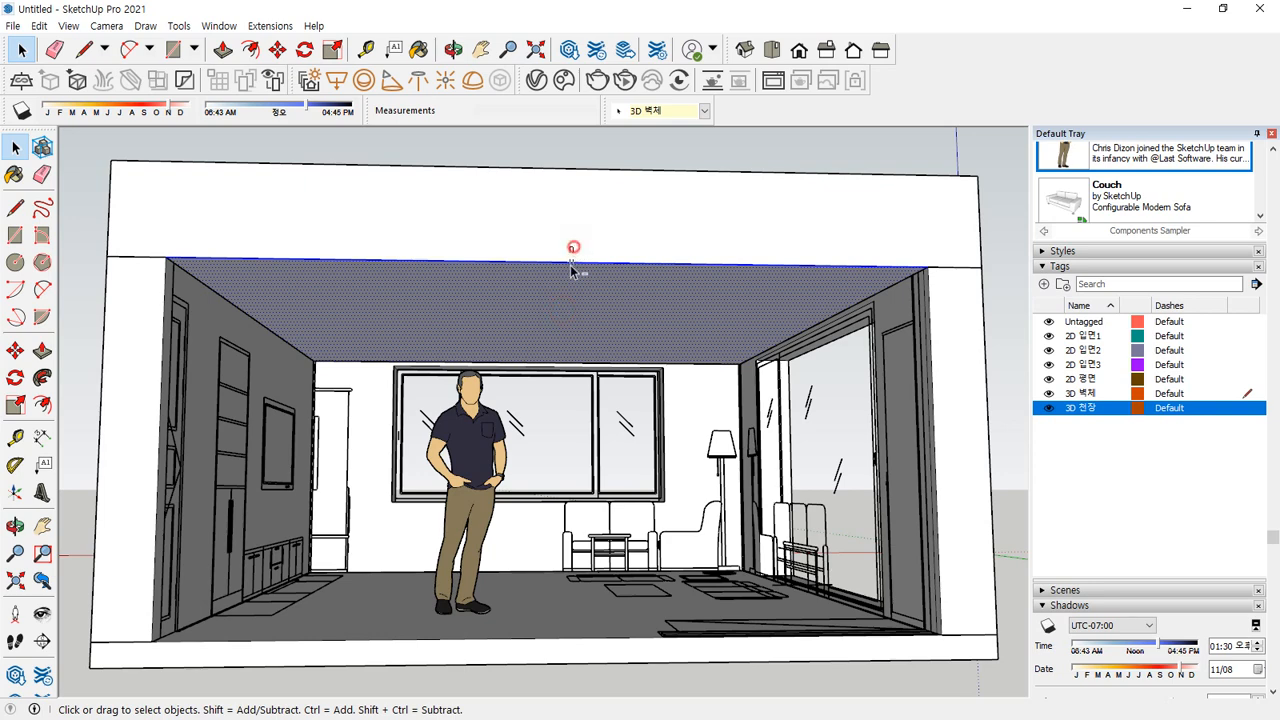
key("f")
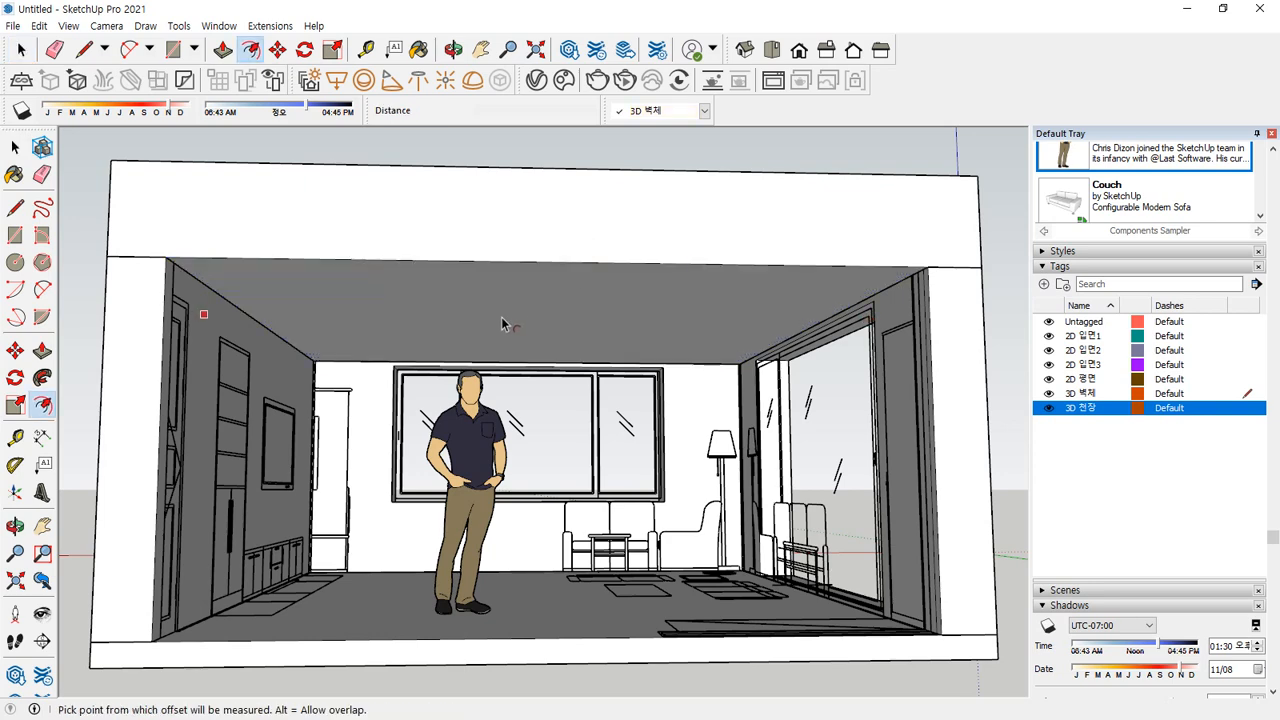
left_click(346, 309)
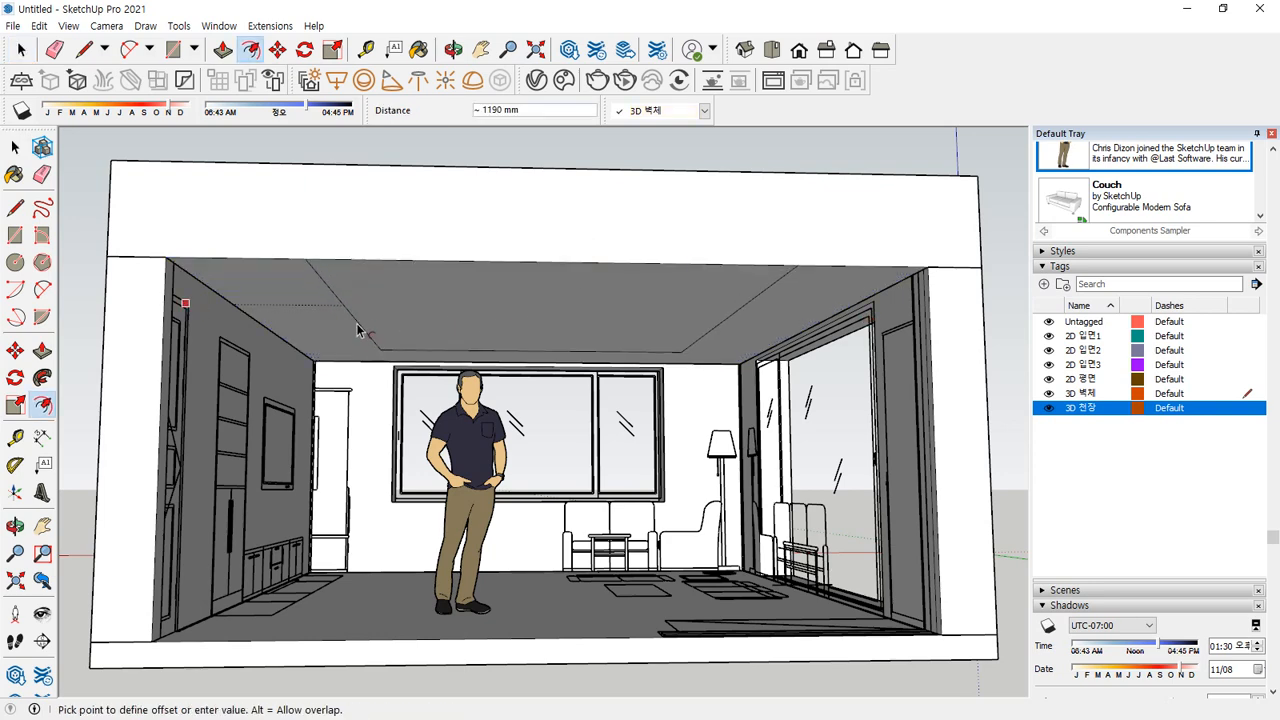
left_click(400, 394)
middle_click_drag(400, 394, 422, 349)
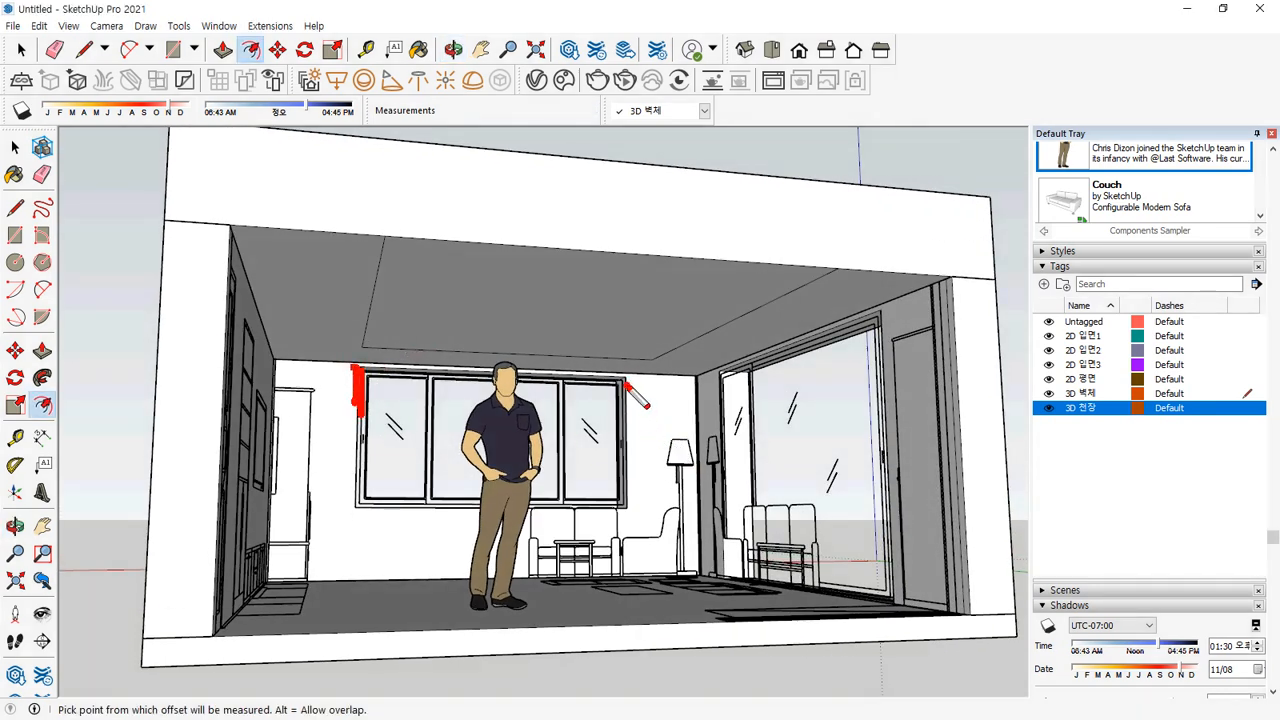
middle_click_drag(651, 350, 443, 320)
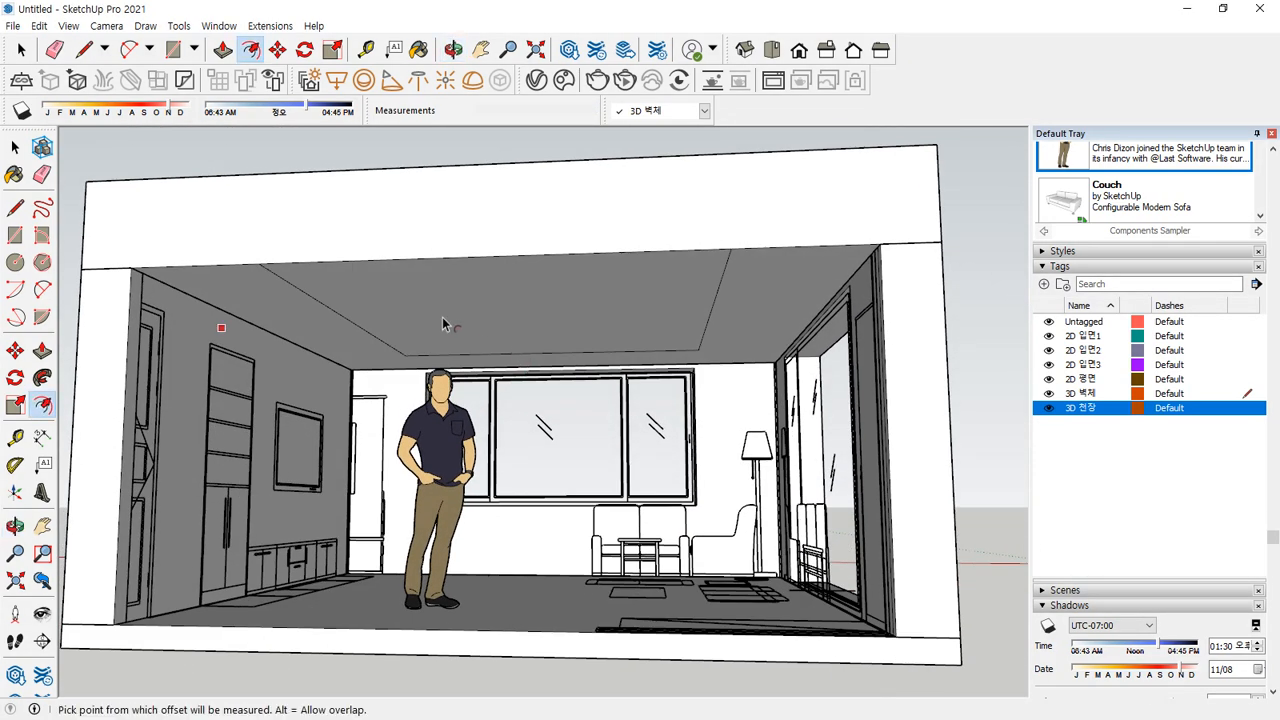
Try to Push/Pull the inset ceiling face 50 mm upward
key("space")
key("p")
left_click(442, 296)
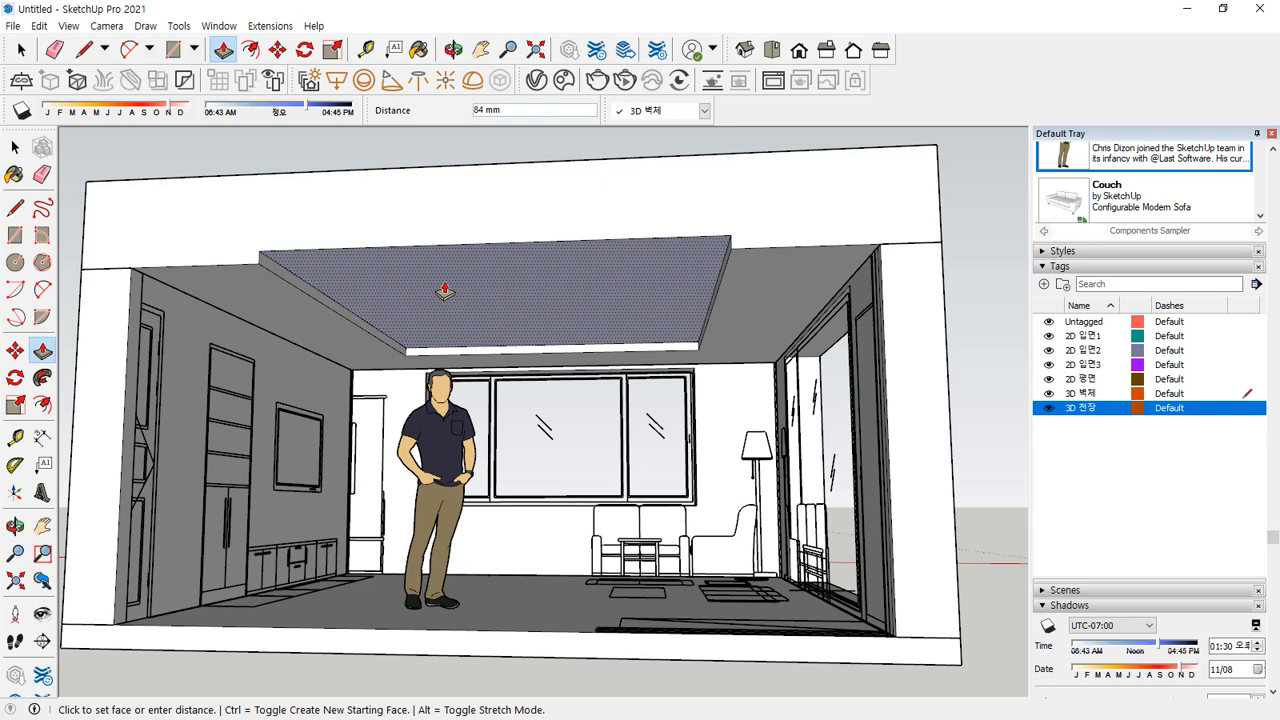
type("50")
key("Return")
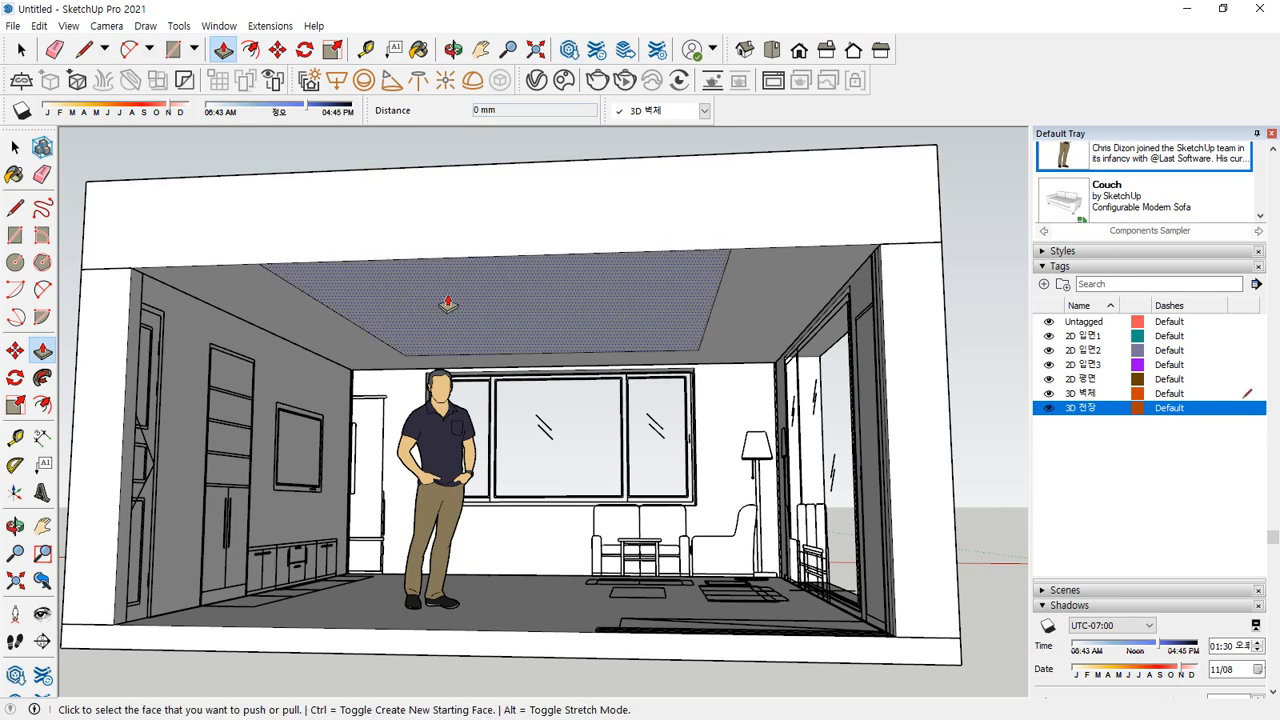
Push/Pull the inset ceiling face 100 mm upward, and a further 150 mm from a new starting face
left_click(445, 290)
type("100")
key("Return")
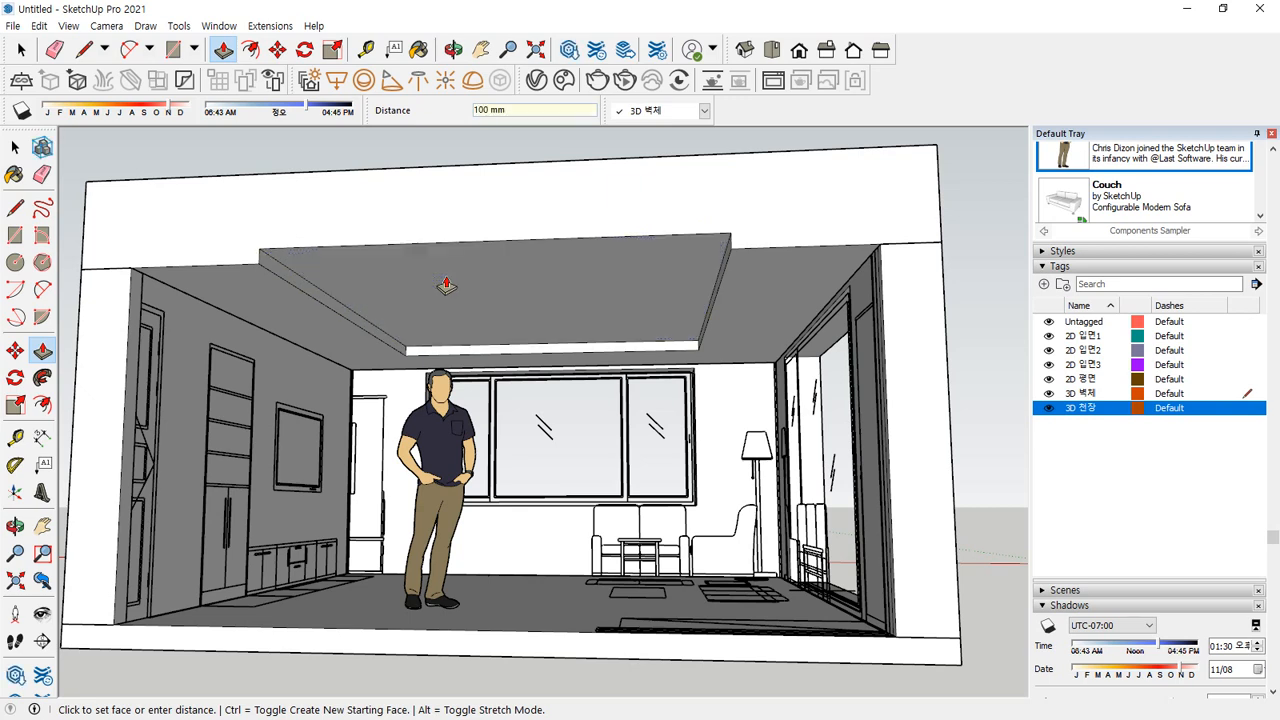
left_click(448, 281)
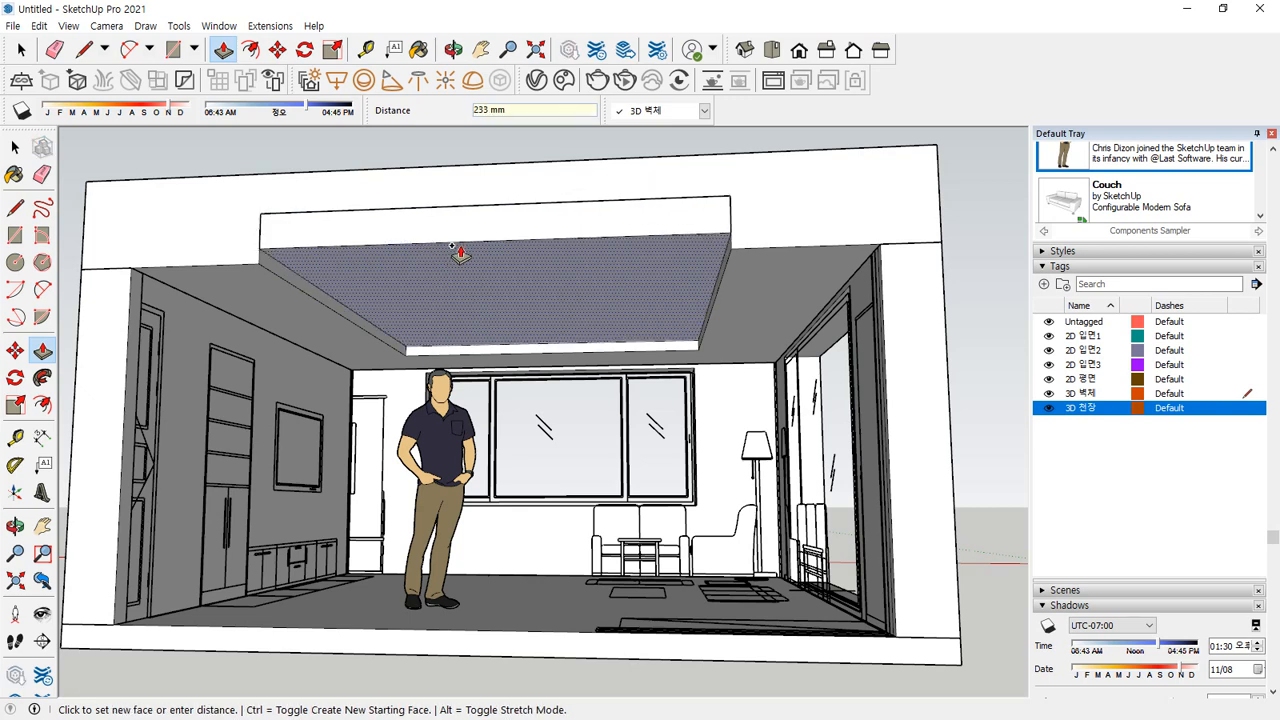
type("150")
key("Return")
Erase the edge that closes off the upper part of the ceiling recess at the open front
key("e")
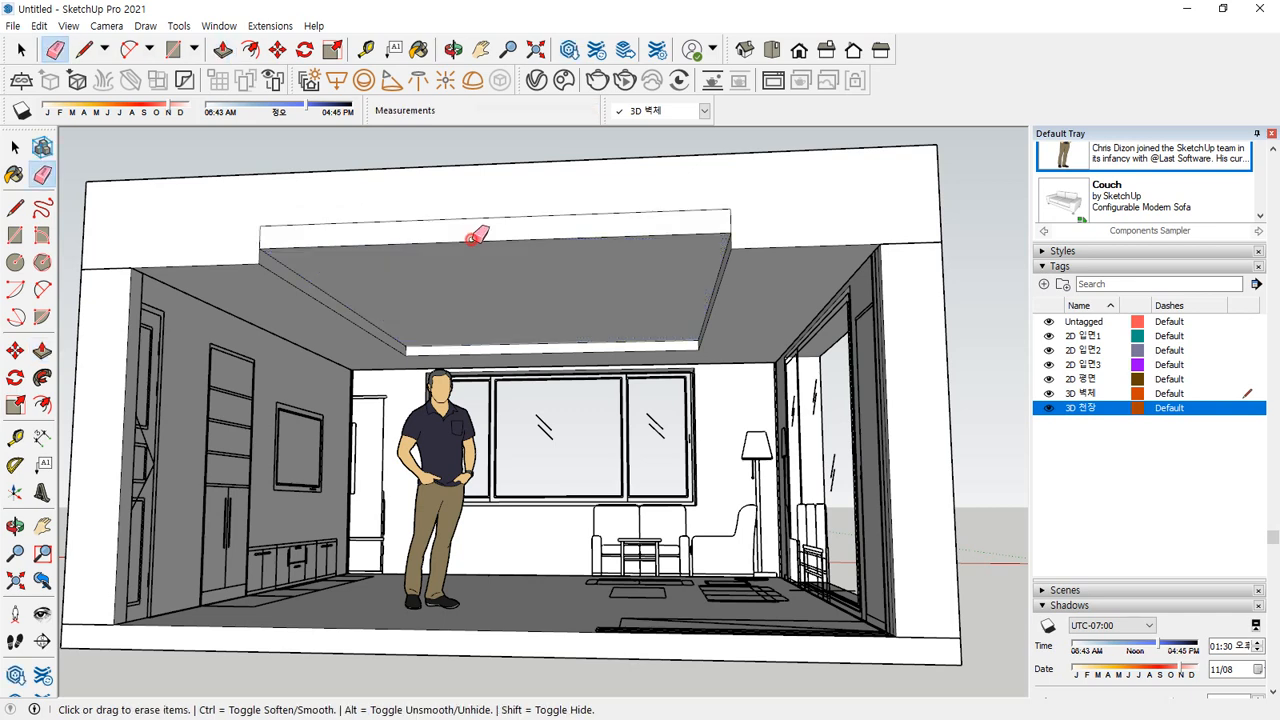
left_click(465, 243)
middle_click_drag(421, 278, 380, 281)
key("space")
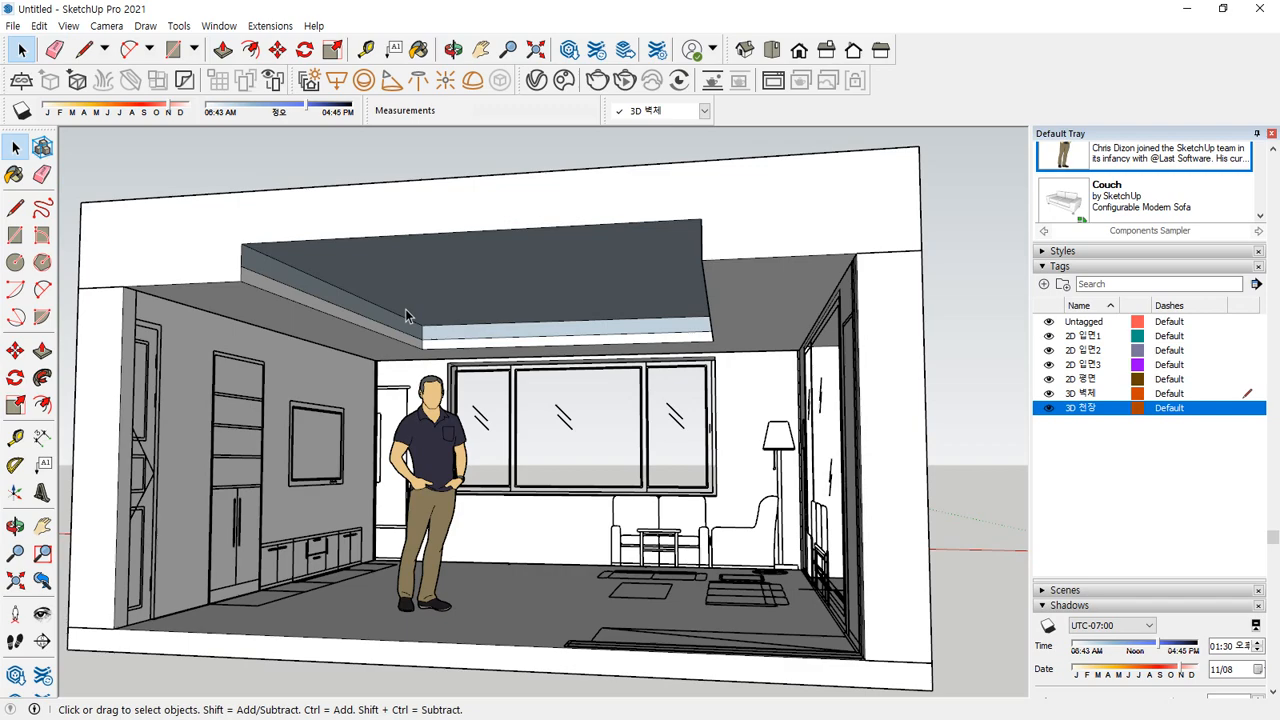
Reverse the blue back-facing faces on the top and upper sides of the ceiling recess
right_click(286, 273)
left_click(330, 430)
right_click(356, 263)
left_click(400, 420)
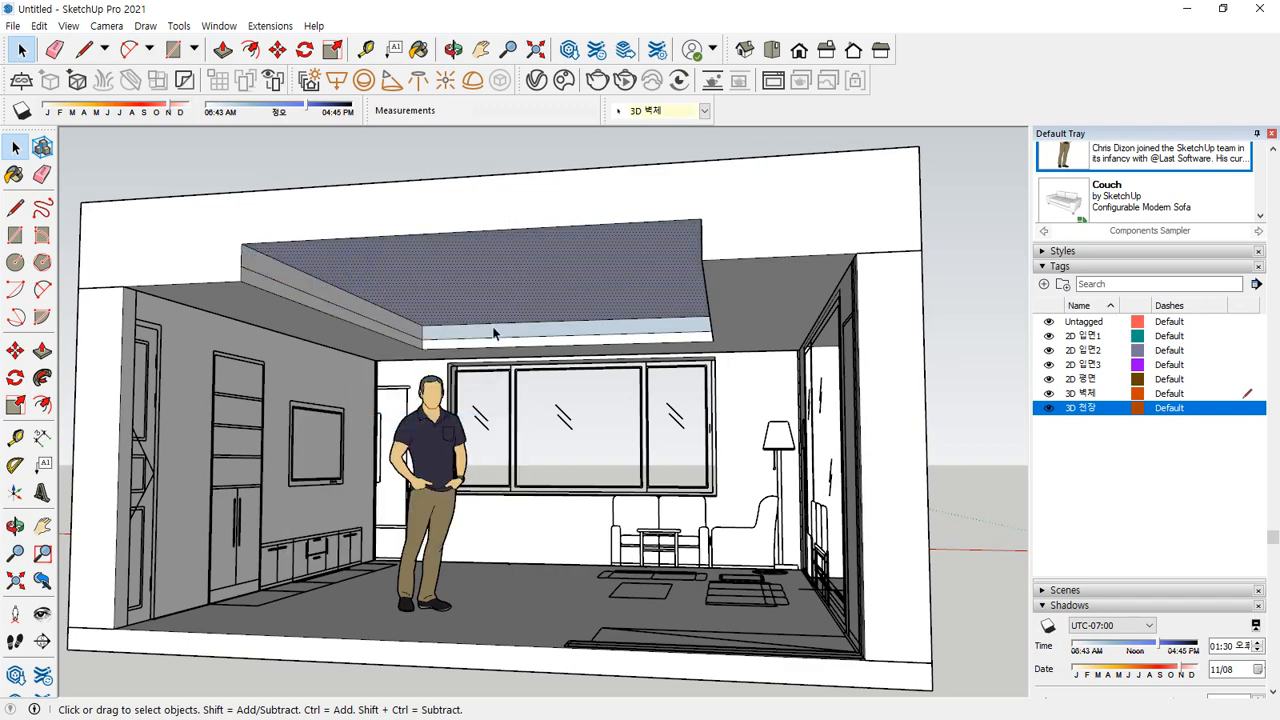
right_click(424, 315)
middle_click_drag(424, 315, 253, 284)
right_click(695, 311)
Push/Pull the recess's upper side band above the TV wall 150 mm outward to form a cove
key("p")
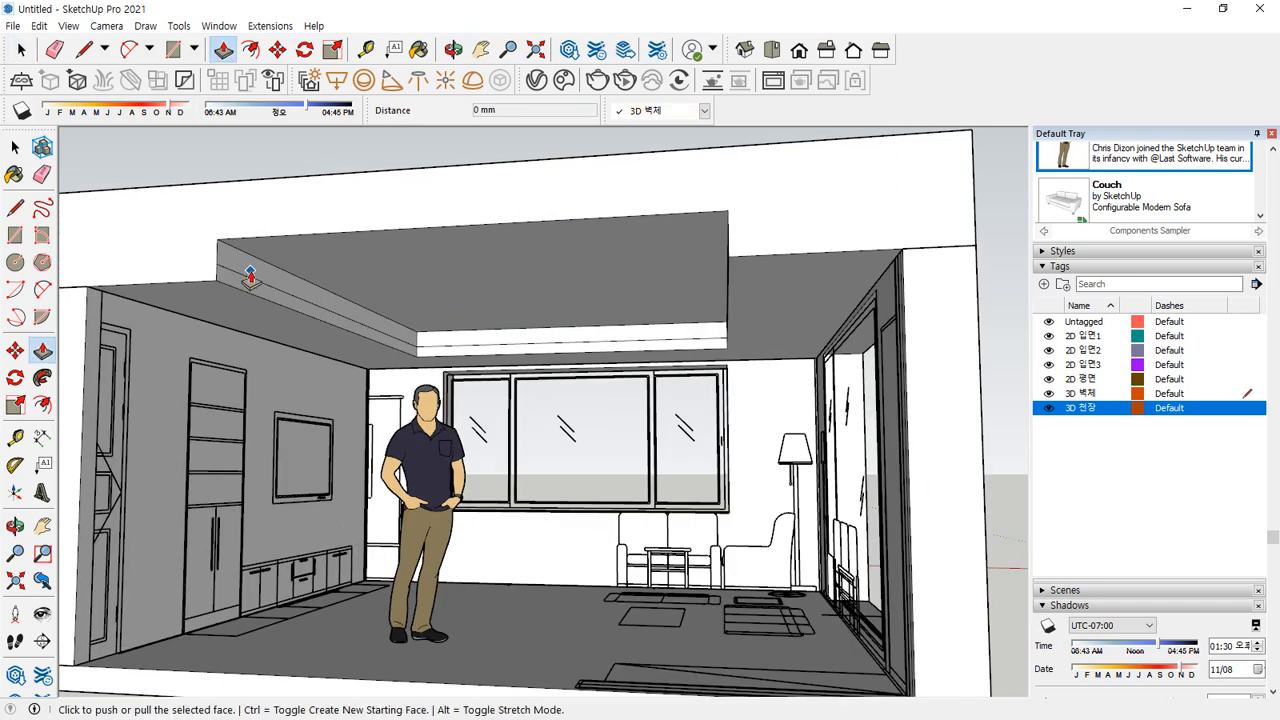
key("space")
left_click(259, 275)
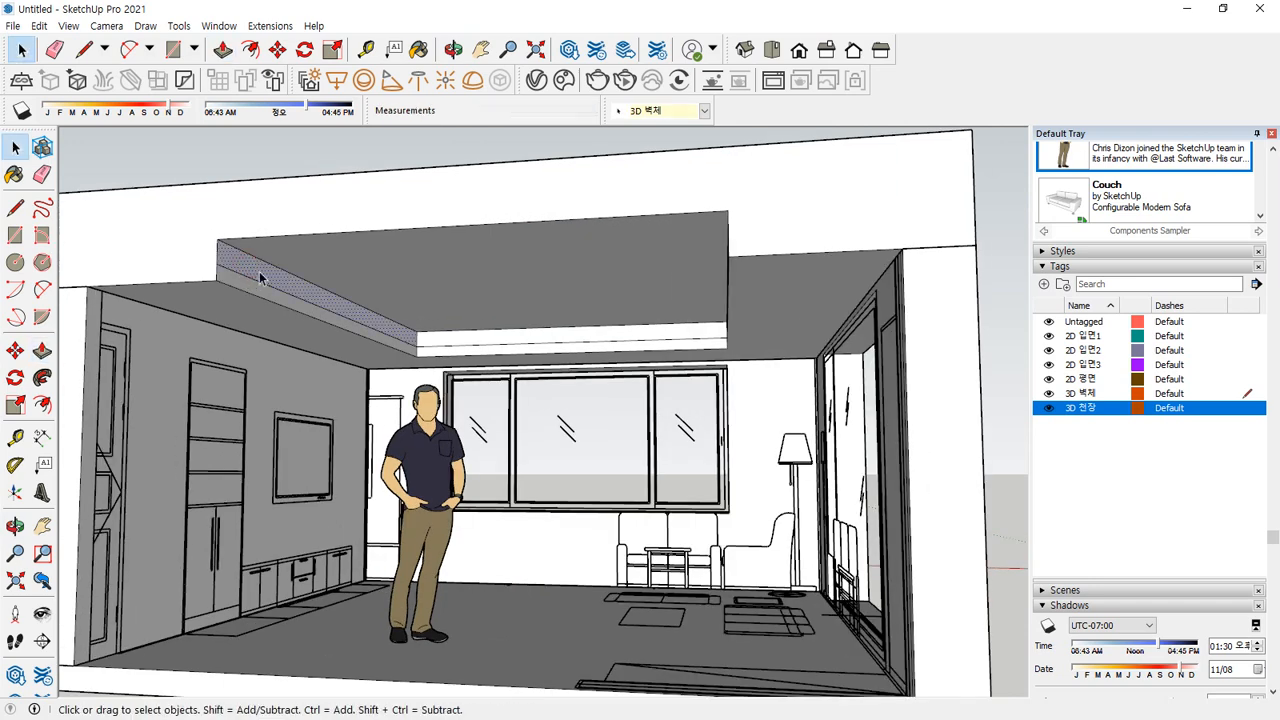
key("p")
left_click(259, 275)
type("150")
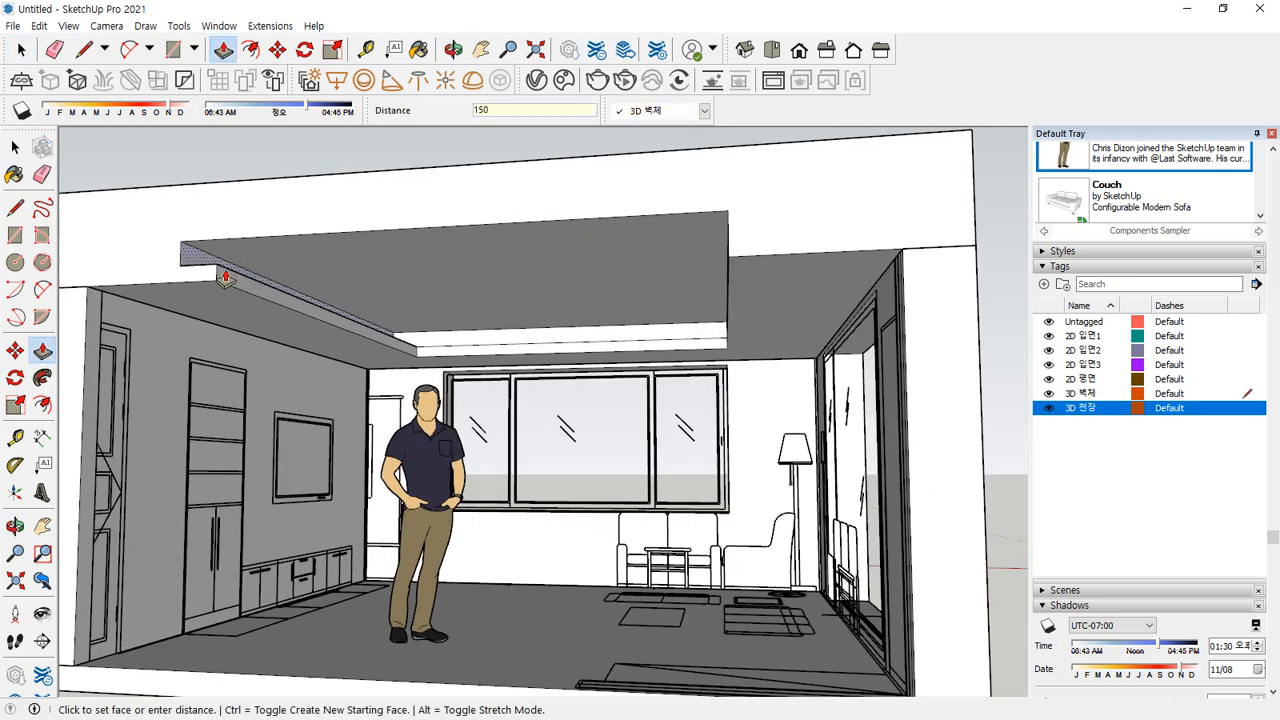
key("Return")
Push/Pull the recess's upper bands along the back window wall and the sliding-door wall 150 mm outward each
left_click(510, 335)
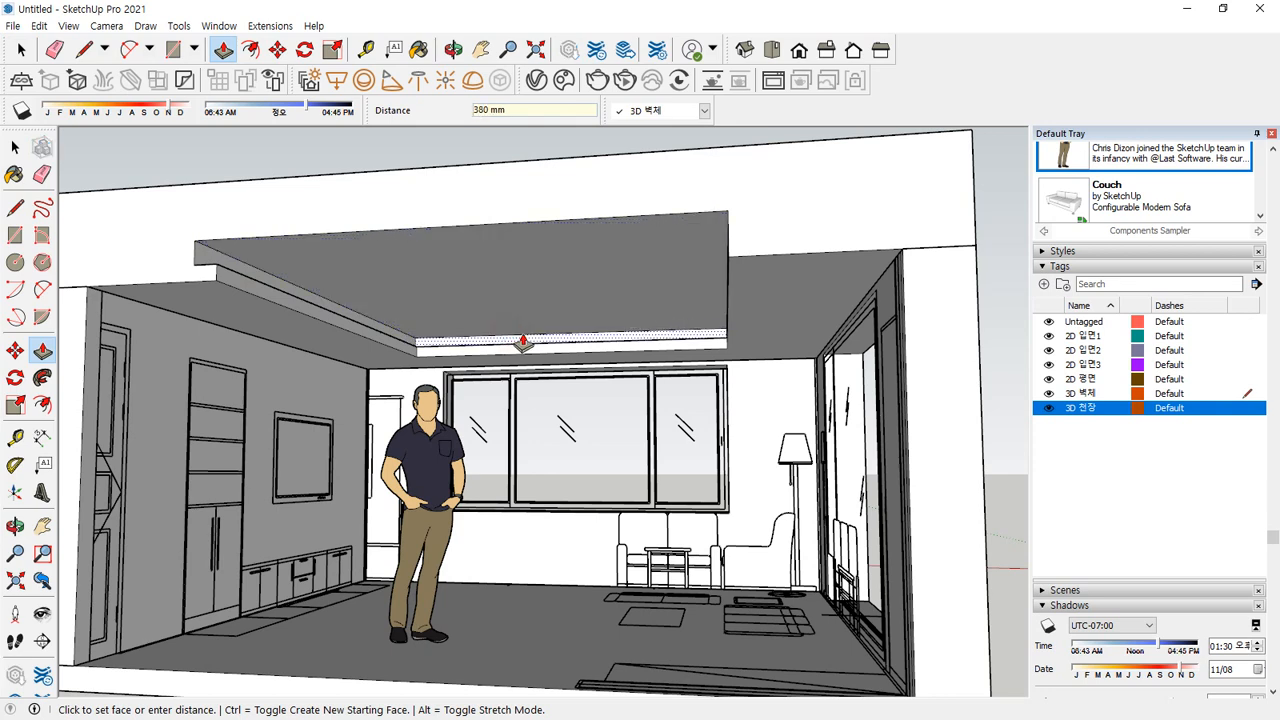
type("150")
key("Return")
middle_click_drag(523, 343, 706, 309)
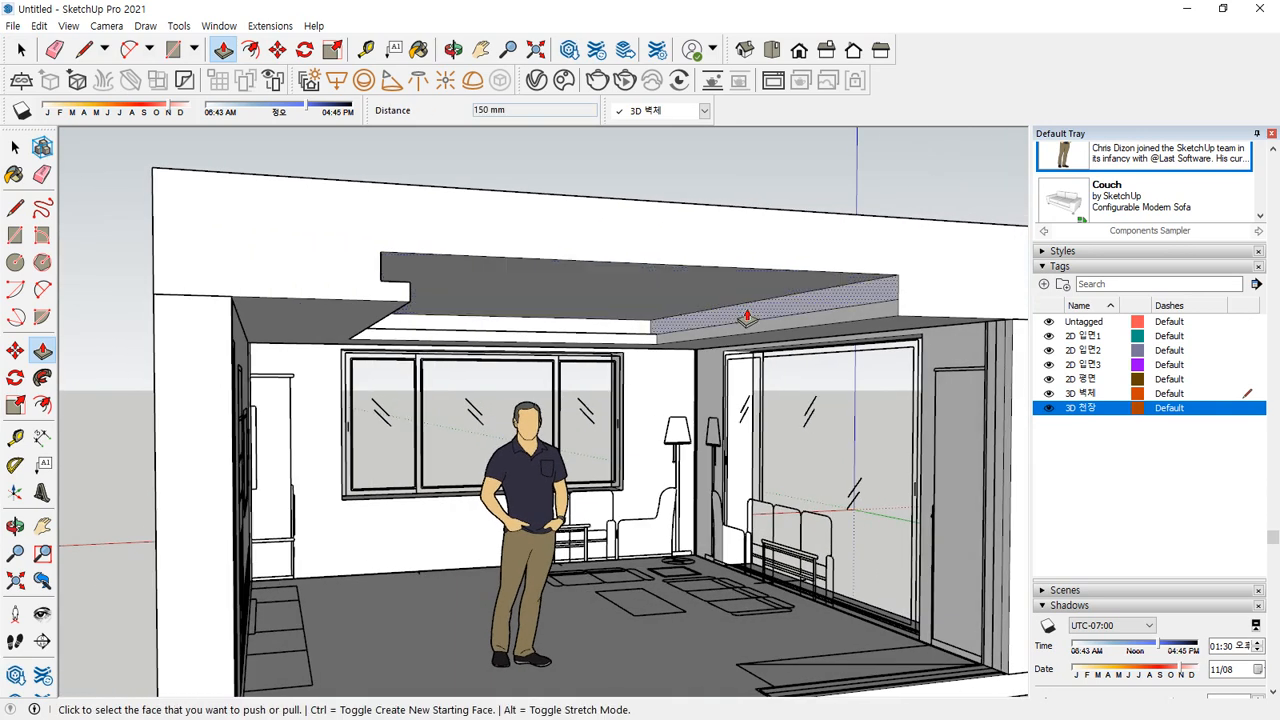
left_click(746, 316)
type("150")
key("Return")
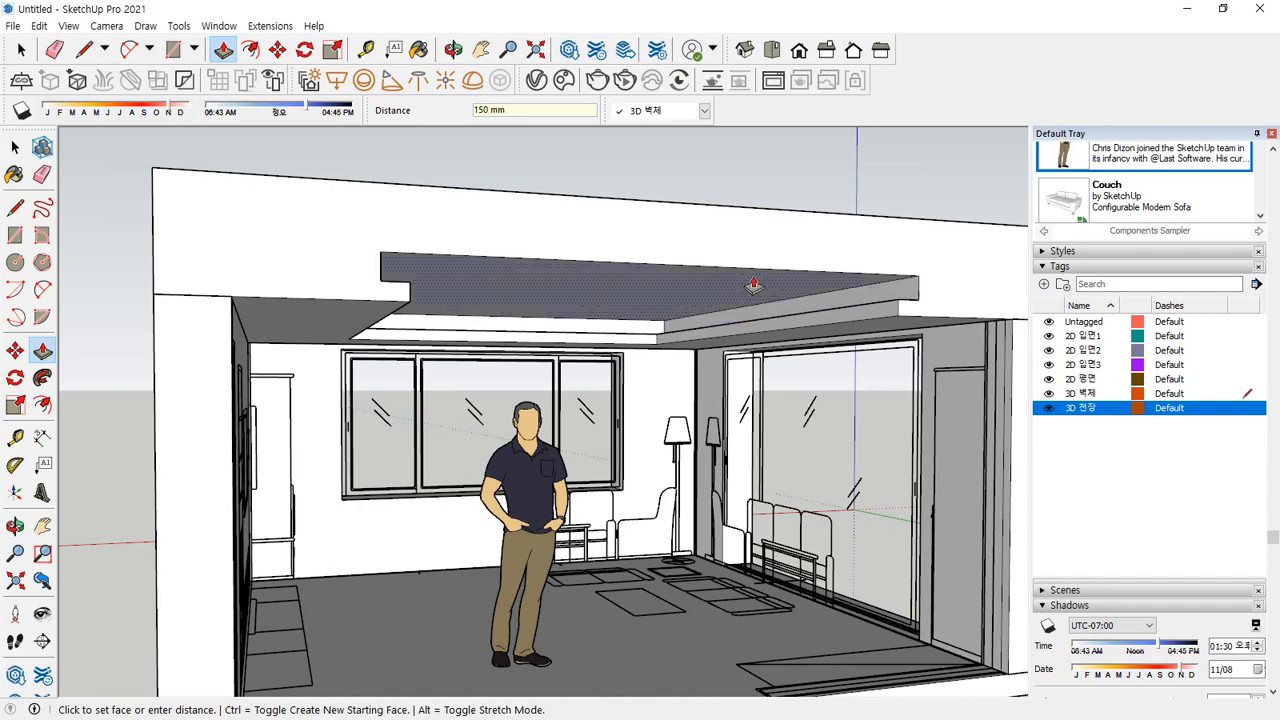
key("space")
middle_click_drag(606, 343, 485, 372)
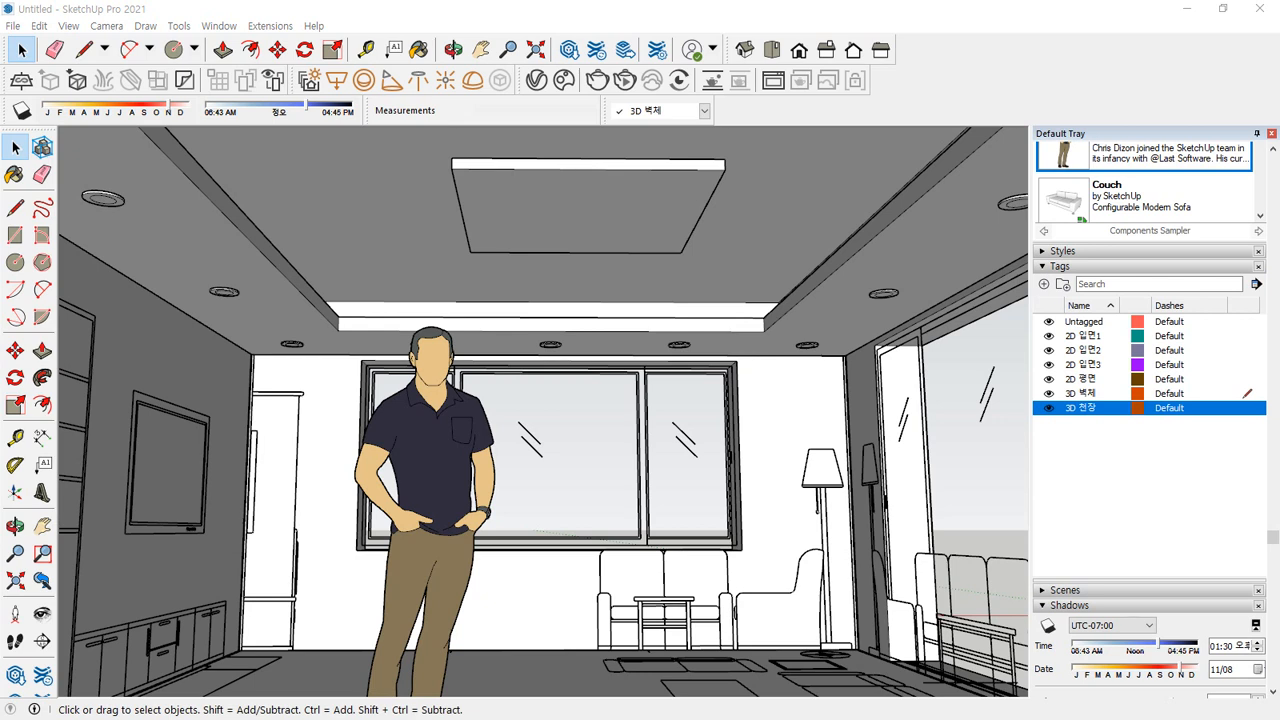
mouse_move(881, 274)
left_mouse_down()
mouse_move(860, 300)
mouse_move(897, 325)
left_mouse_up()
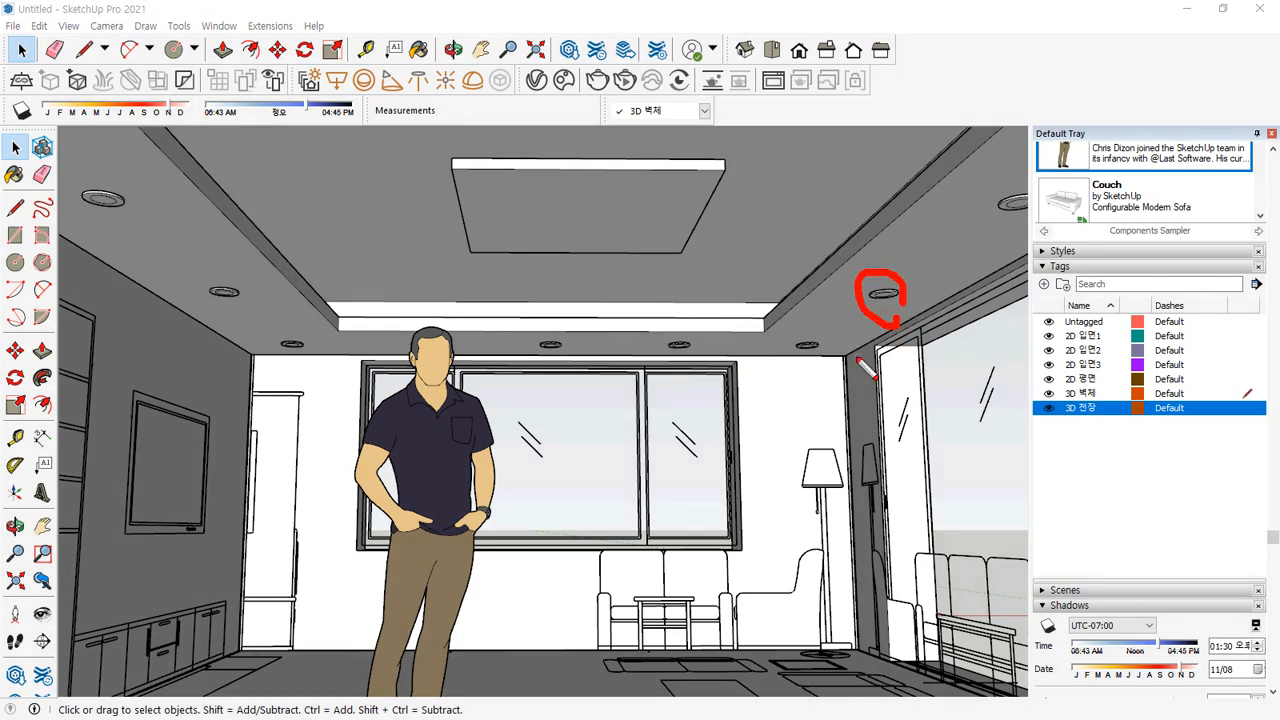
mouse_move(808, 364)
left_mouse_down()
mouse_move(796, 322)
mouse_move(814, 380)
left_mouse_up()
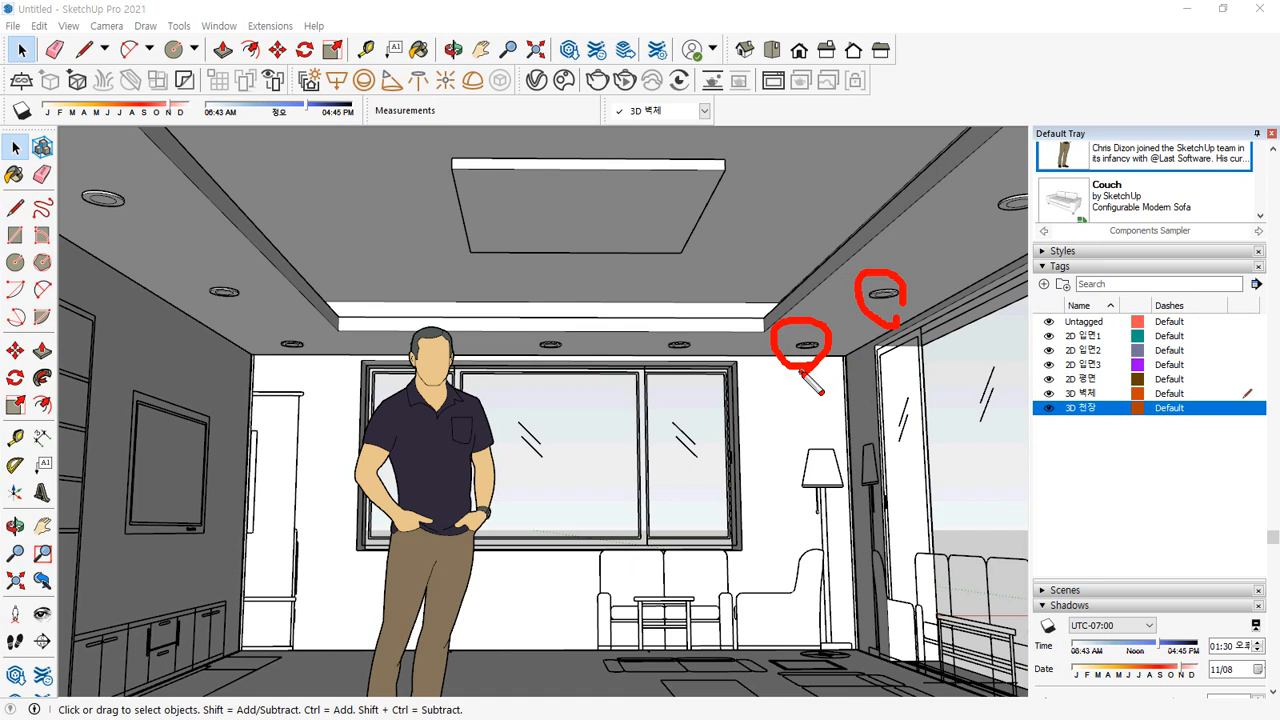
left_click_drag(457, 186, 679, 188)
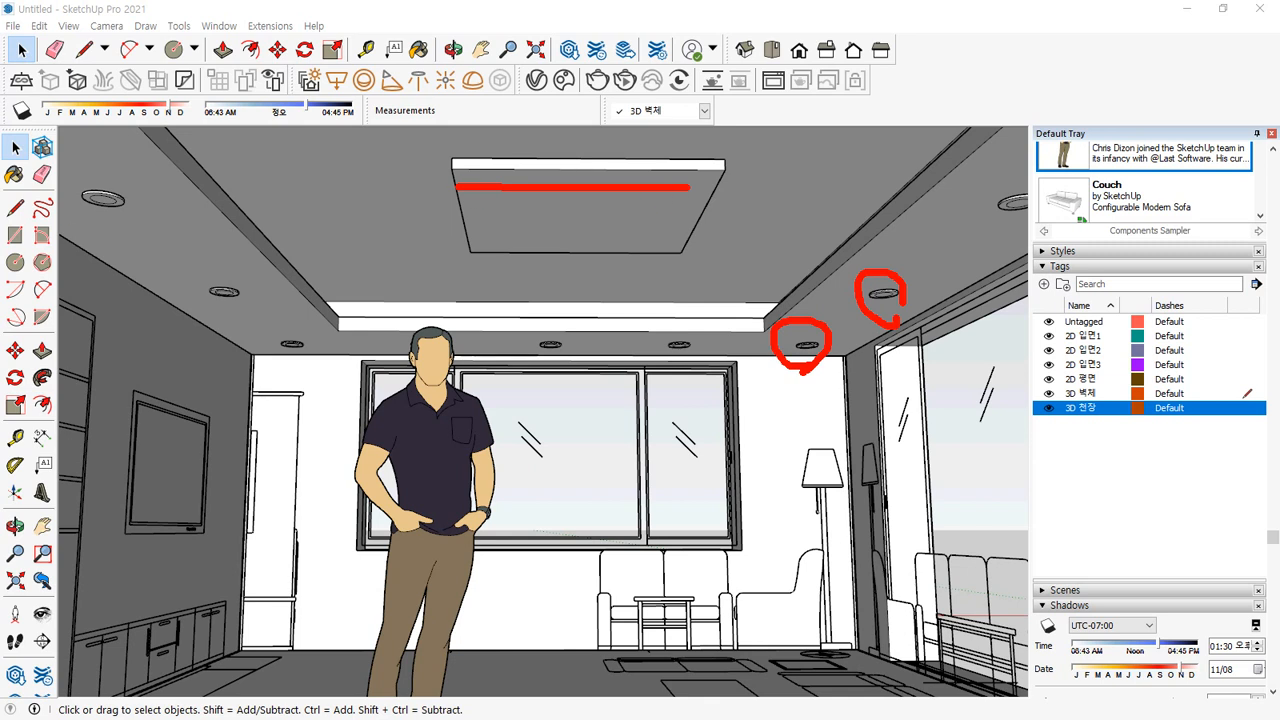
key("Escape")
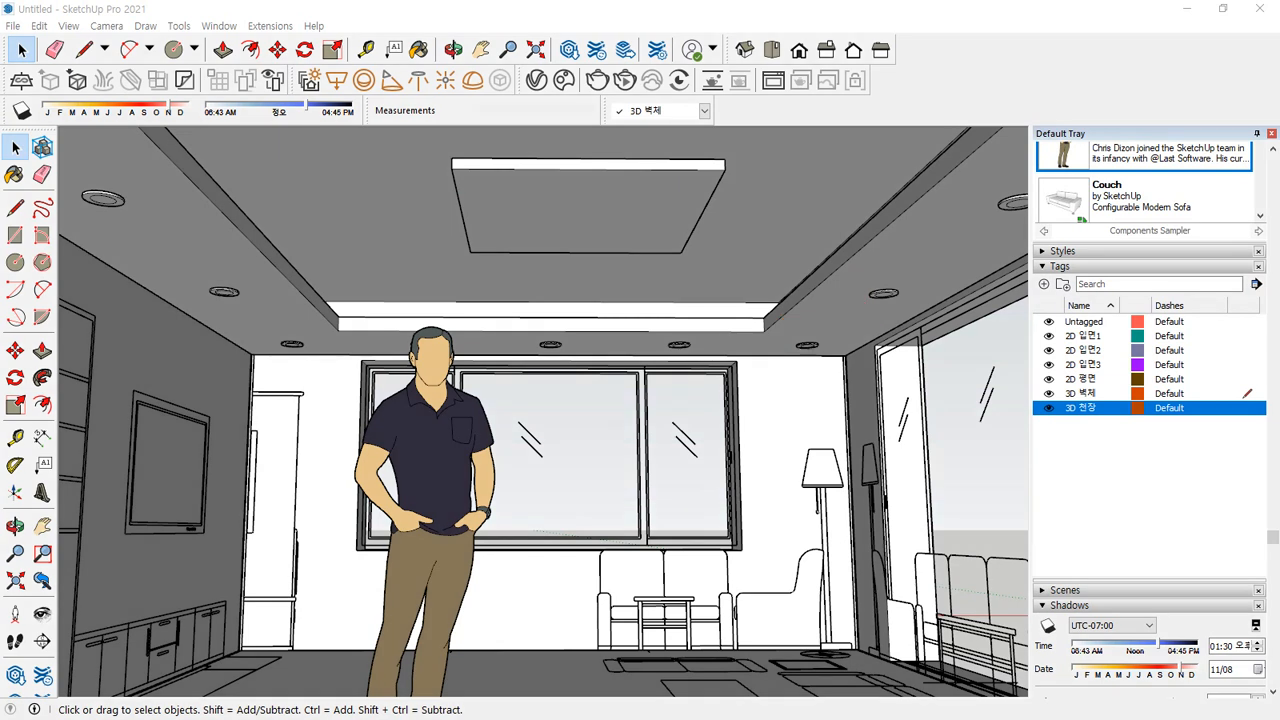
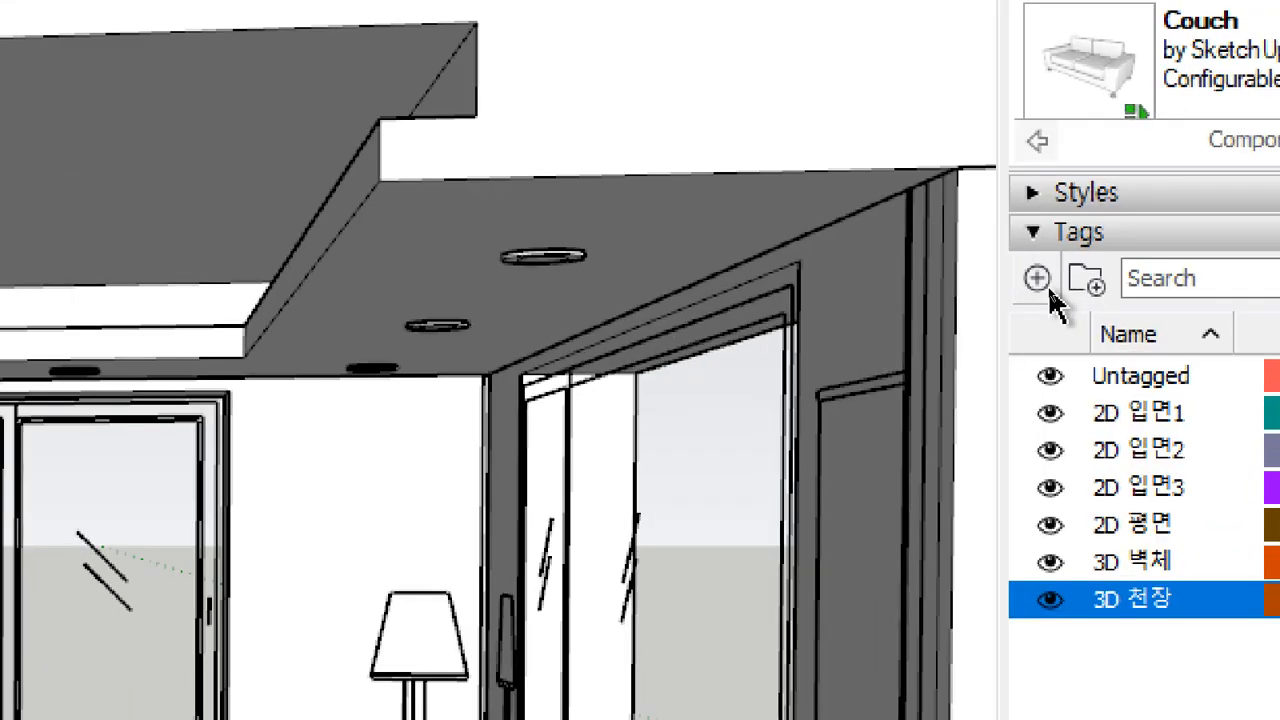
Add a tag named 3D 몰딩 and make it the active tag
left_click(1038, 280)
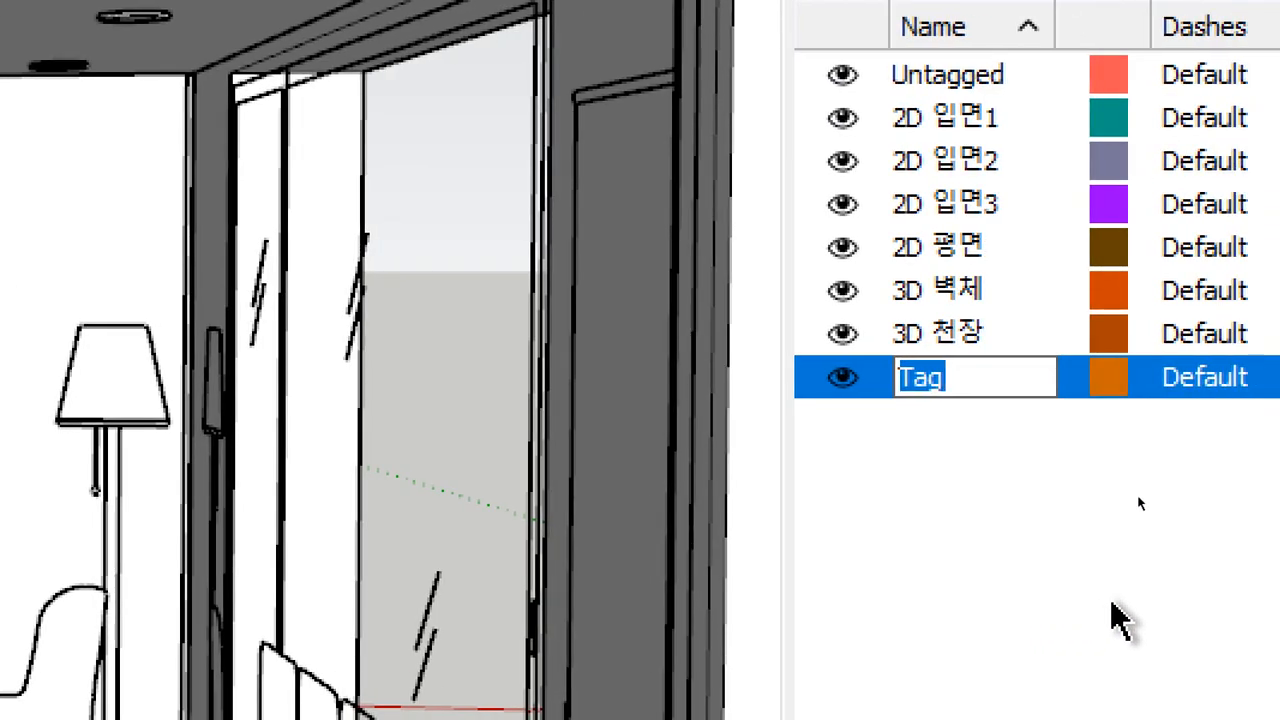
type("3D ㅁ")
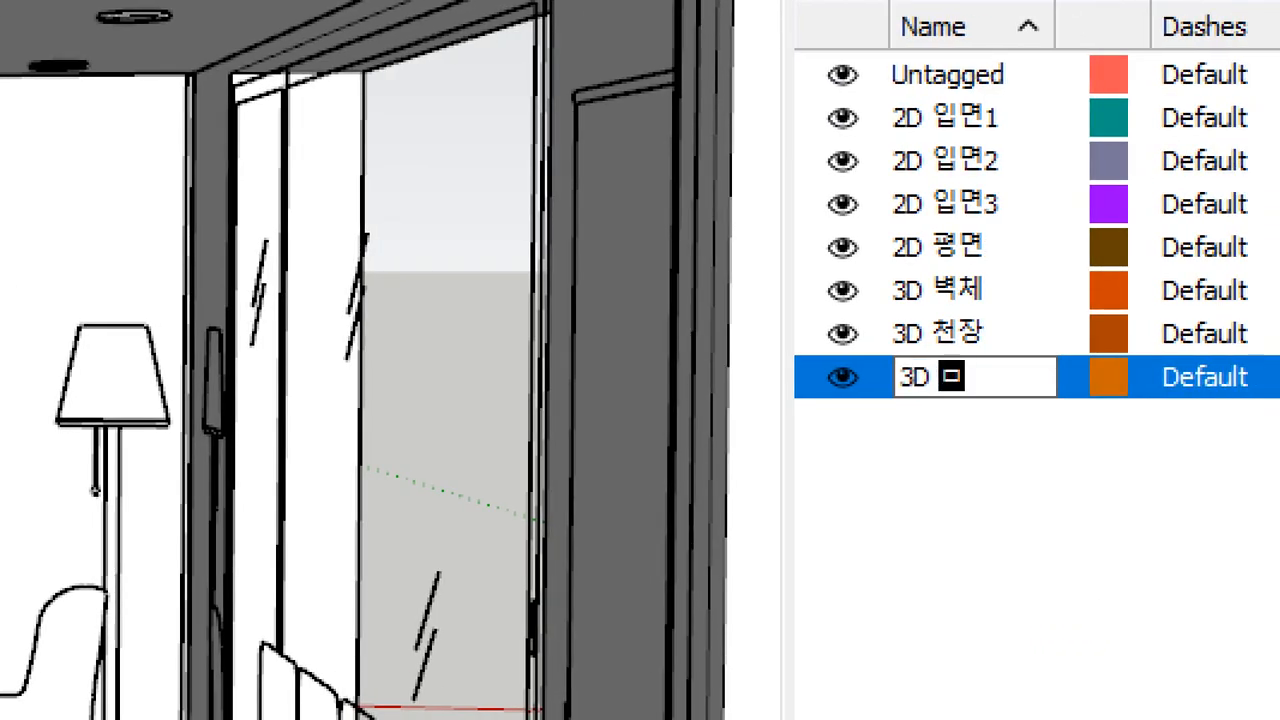
type("ㅗㄹㄷㅣㅇ")
key("Return")
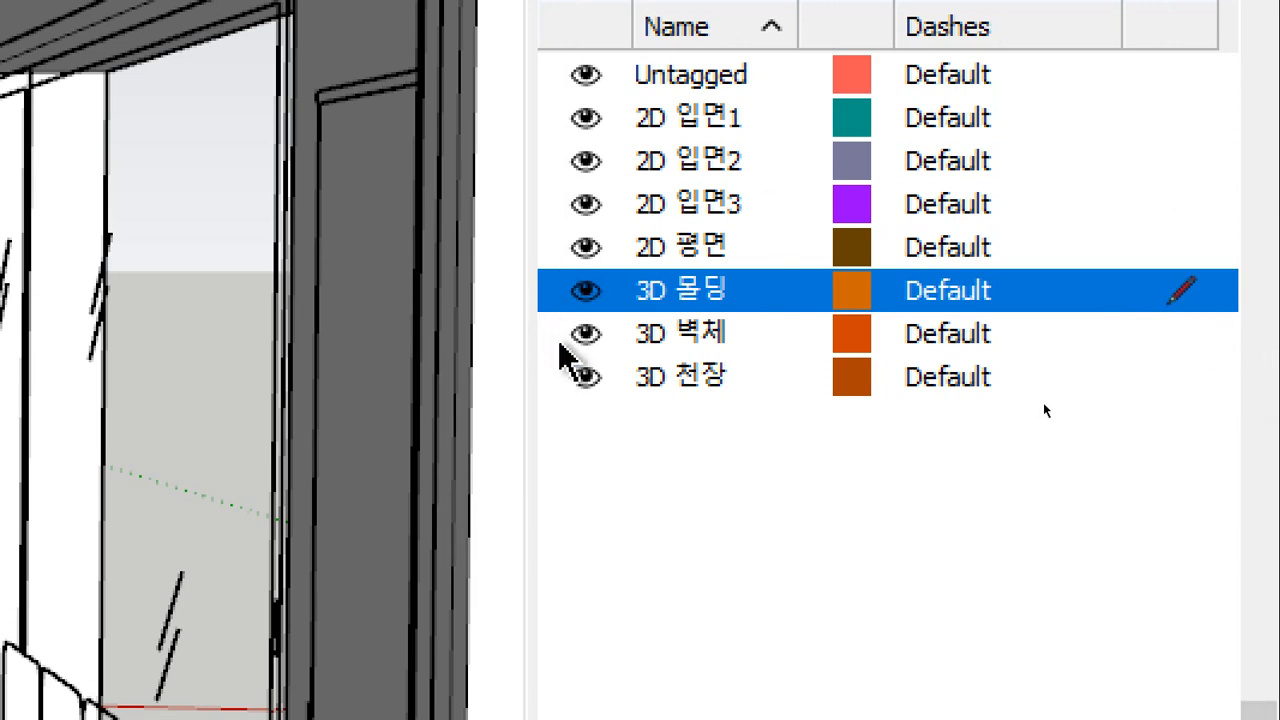
Hide the tags 2D 입면1, 2D 입면2 and 2D 입면3
left_click(585, 118)
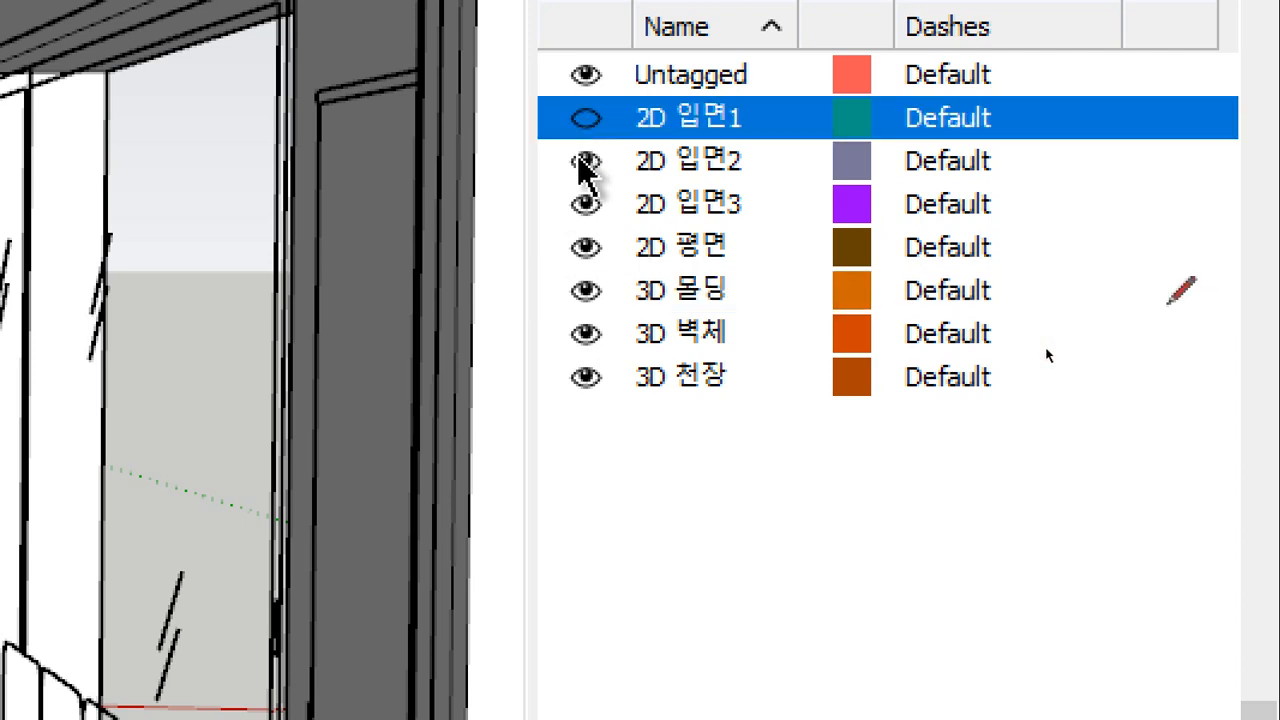
left_click(582, 162)
left_click(583, 203)
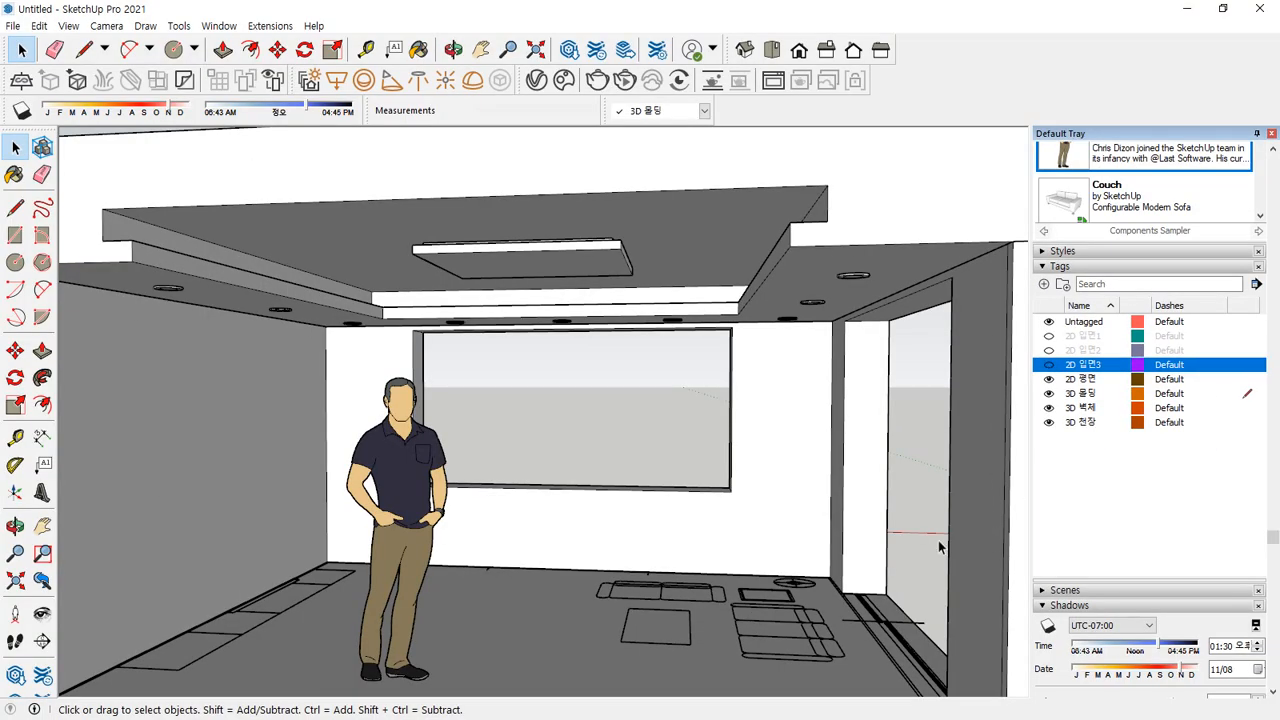
middle_click_drag(815, 460, 809, 414, "shift")
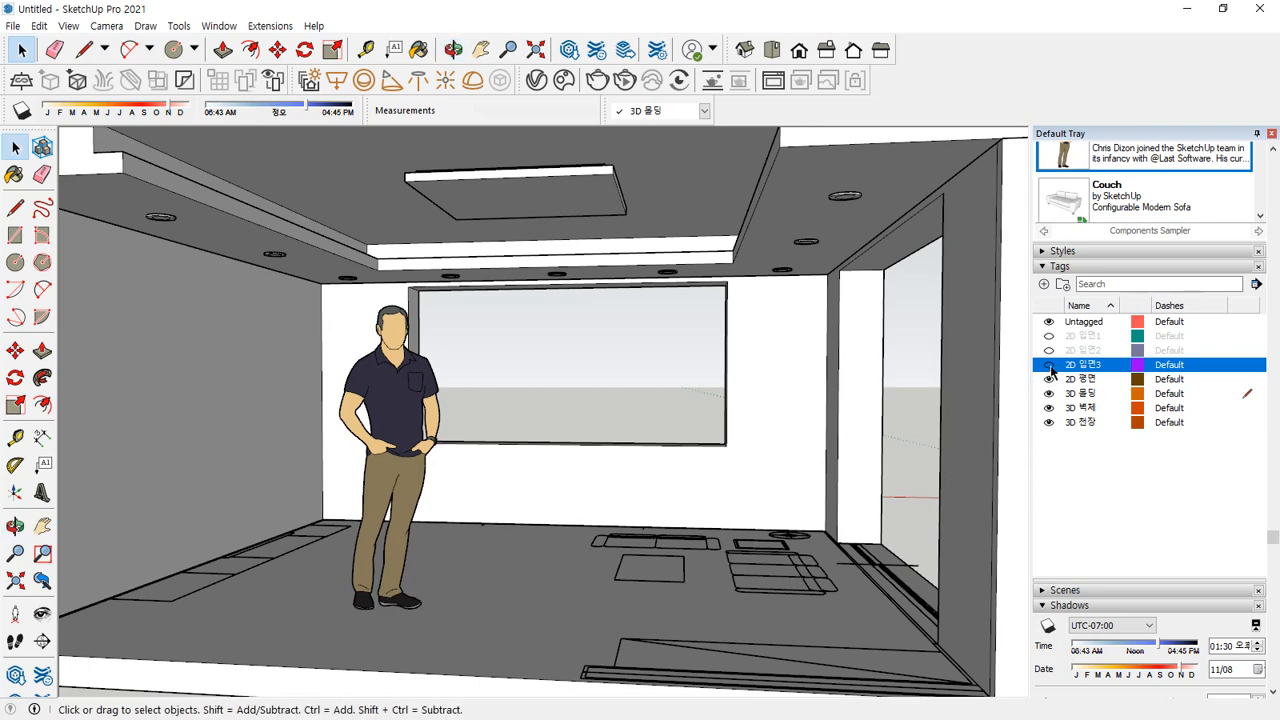
Hide the 2D 평면 tag and draw a rectangle over the room floor between its opposite corners
left_click(1048, 379)
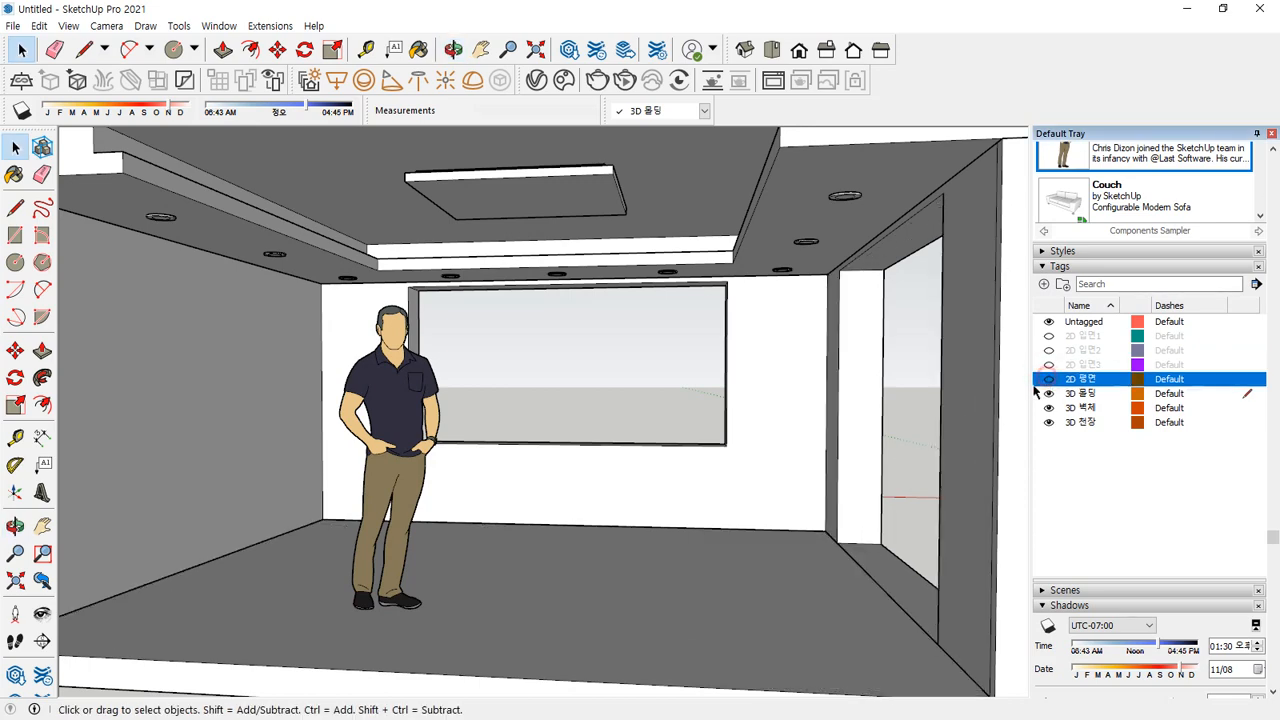
middle_click_drag(762, 424, 772, 396, "shift")
left_click_drag(763, 487, 775, 454)
key("space")
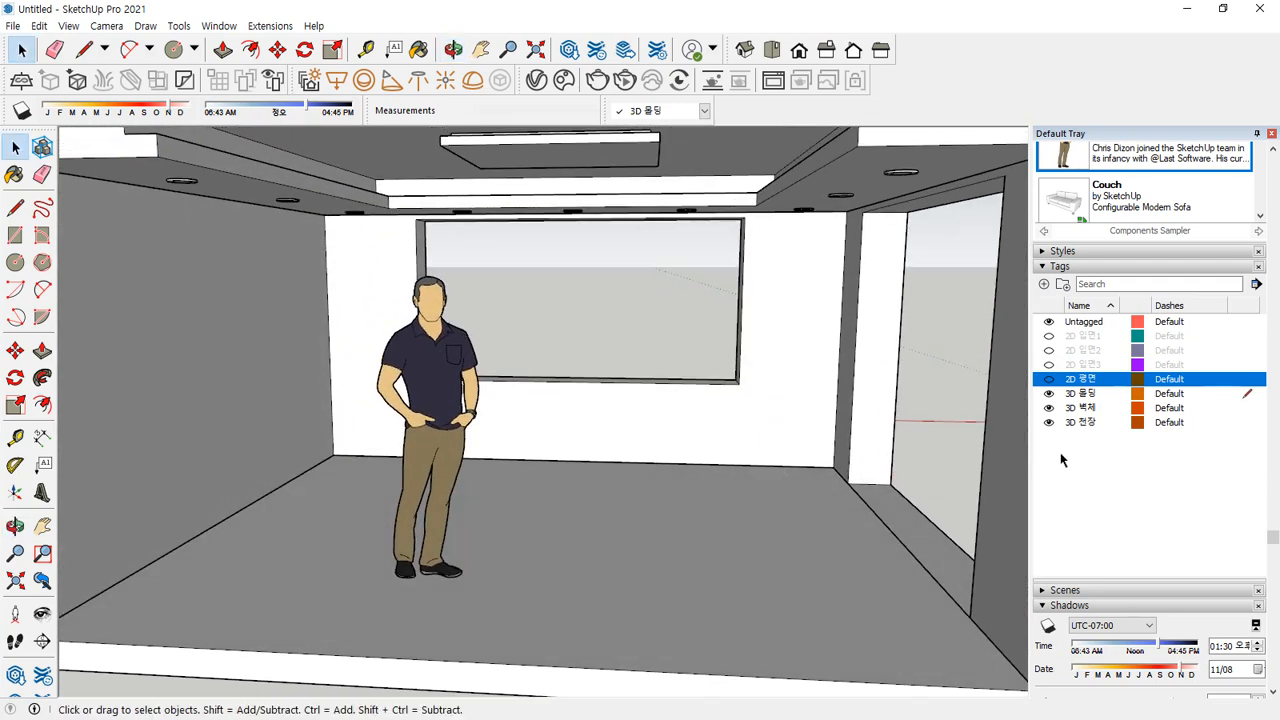
middle_click_drag(396, 520, 407, 518)
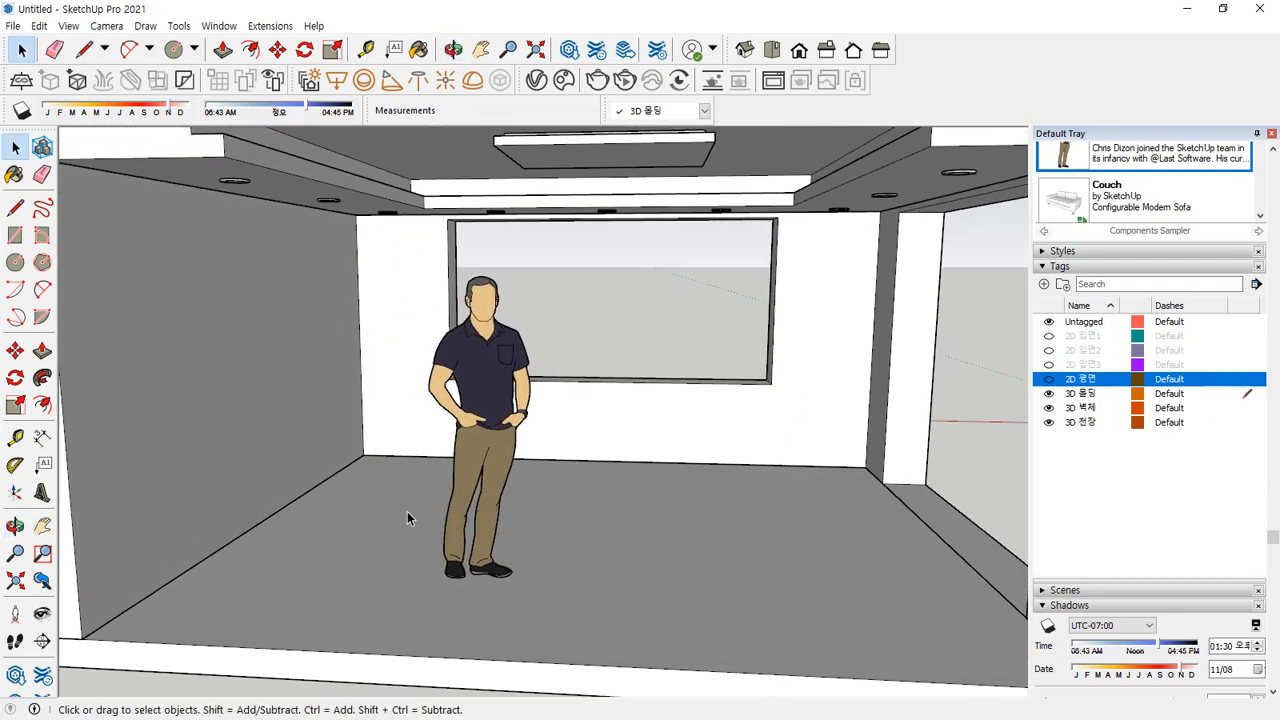
key("r")
left_click(82, 638)
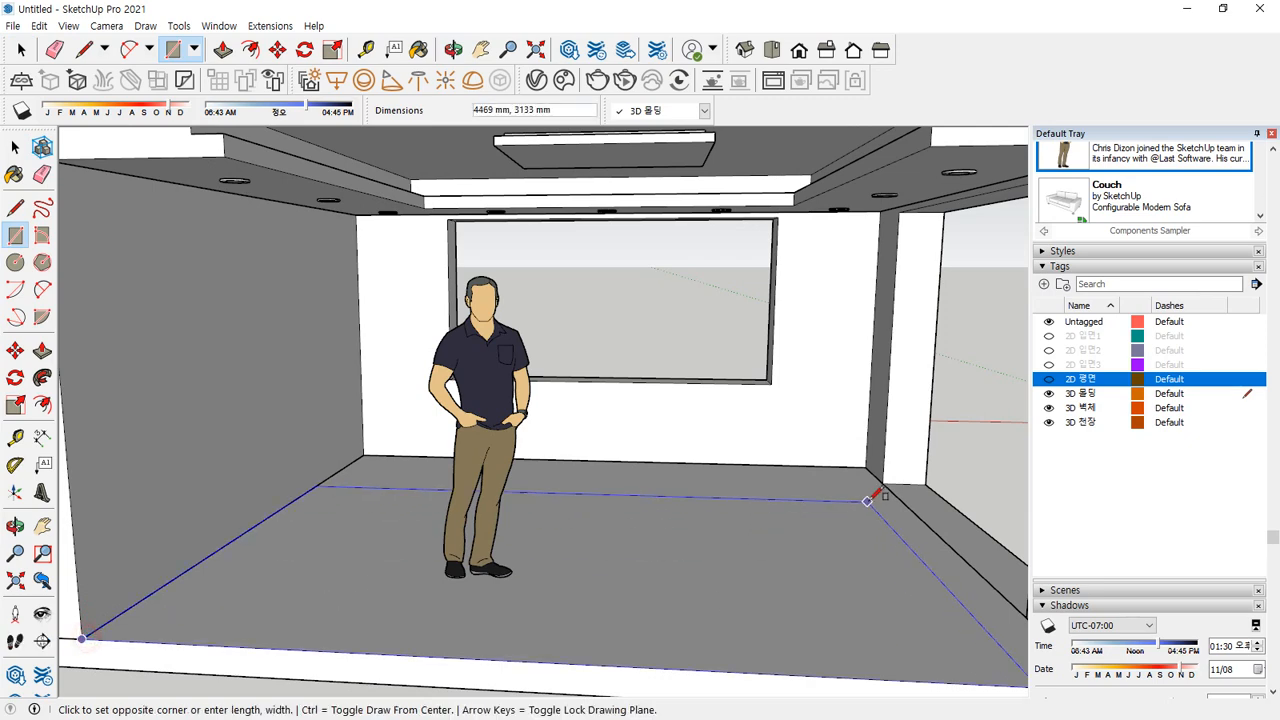
left_click(866, 466)
Draw a 3000 mm line on the floor edge across the sliding-door opening
key("l")
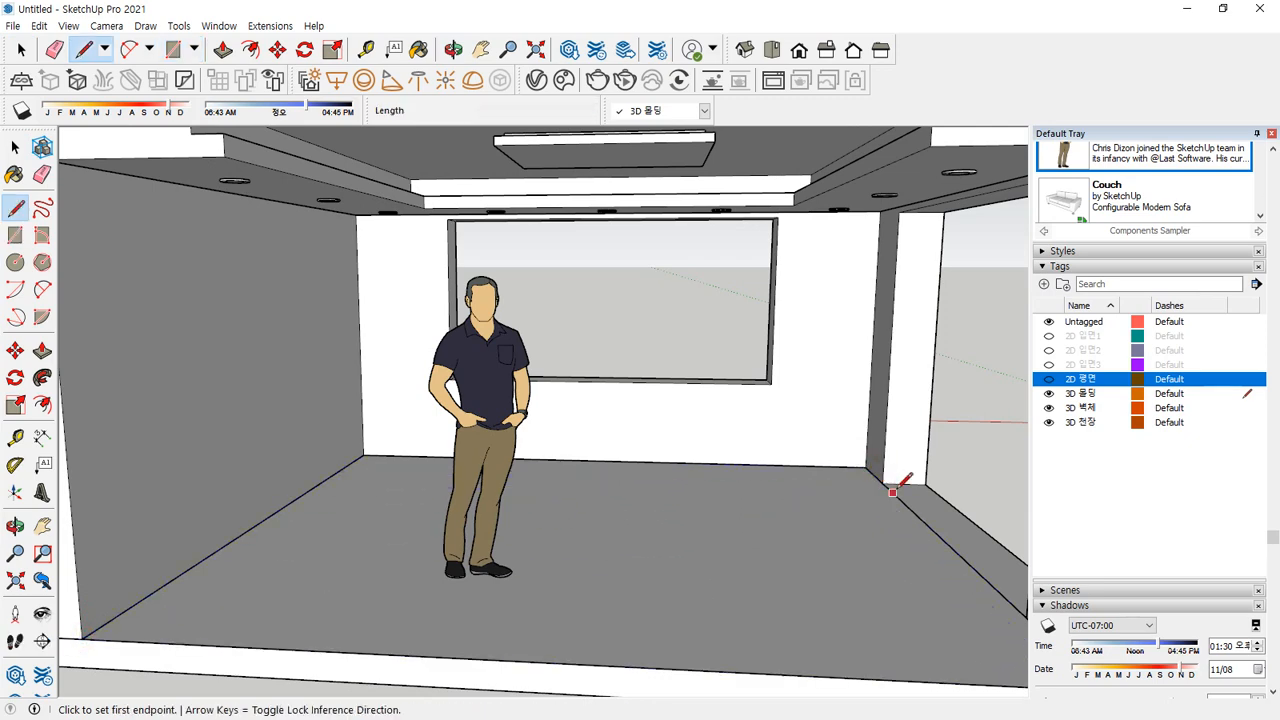
left_click(882, 483)
middle_click_drag(937, 534, 851, 537)
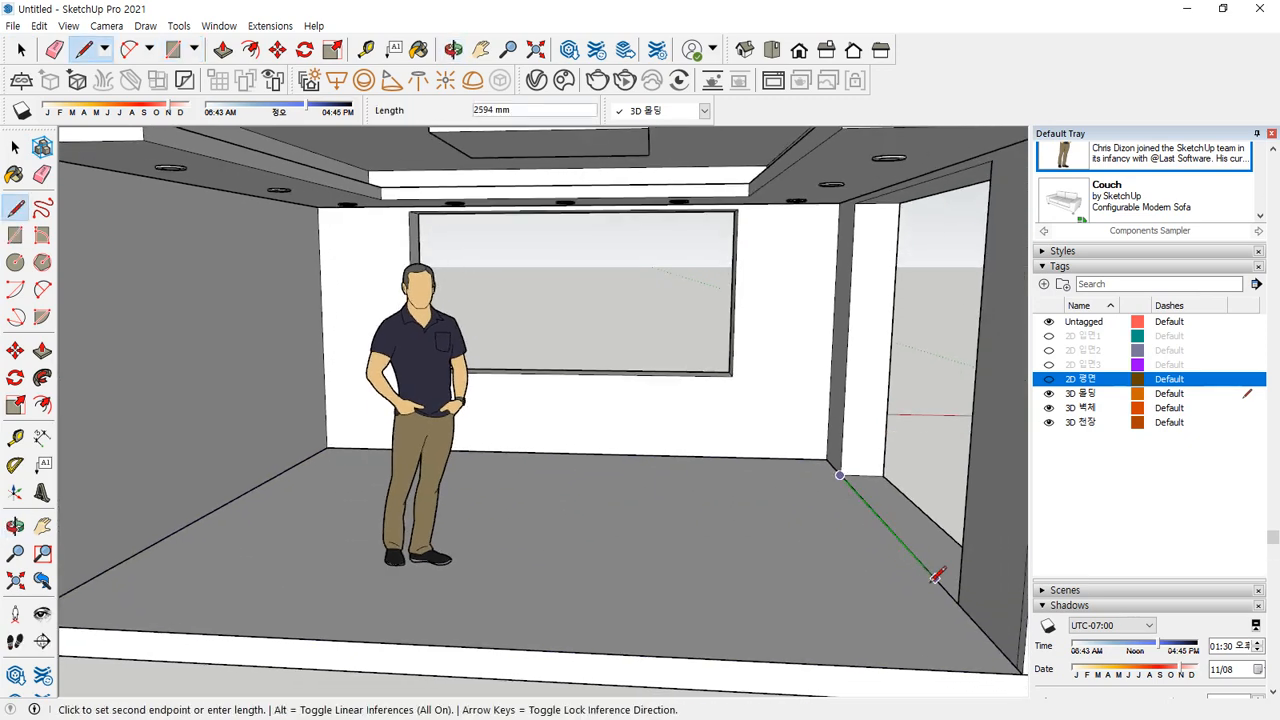
left_click(958, 603)
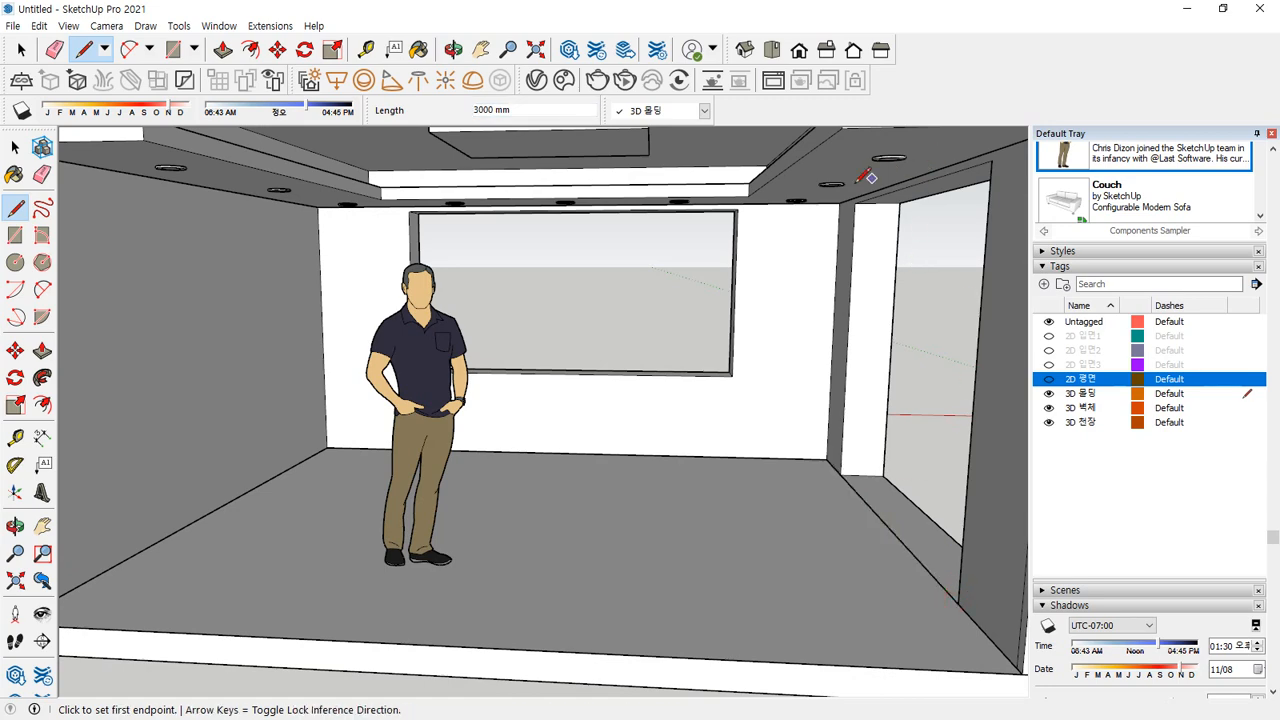
Draw a rectangle about 4750 by 4461 mm at the top of the walls under the ceiling and erase its front edge
middle_click_drag(858, 178, 862, 190)
key("r")
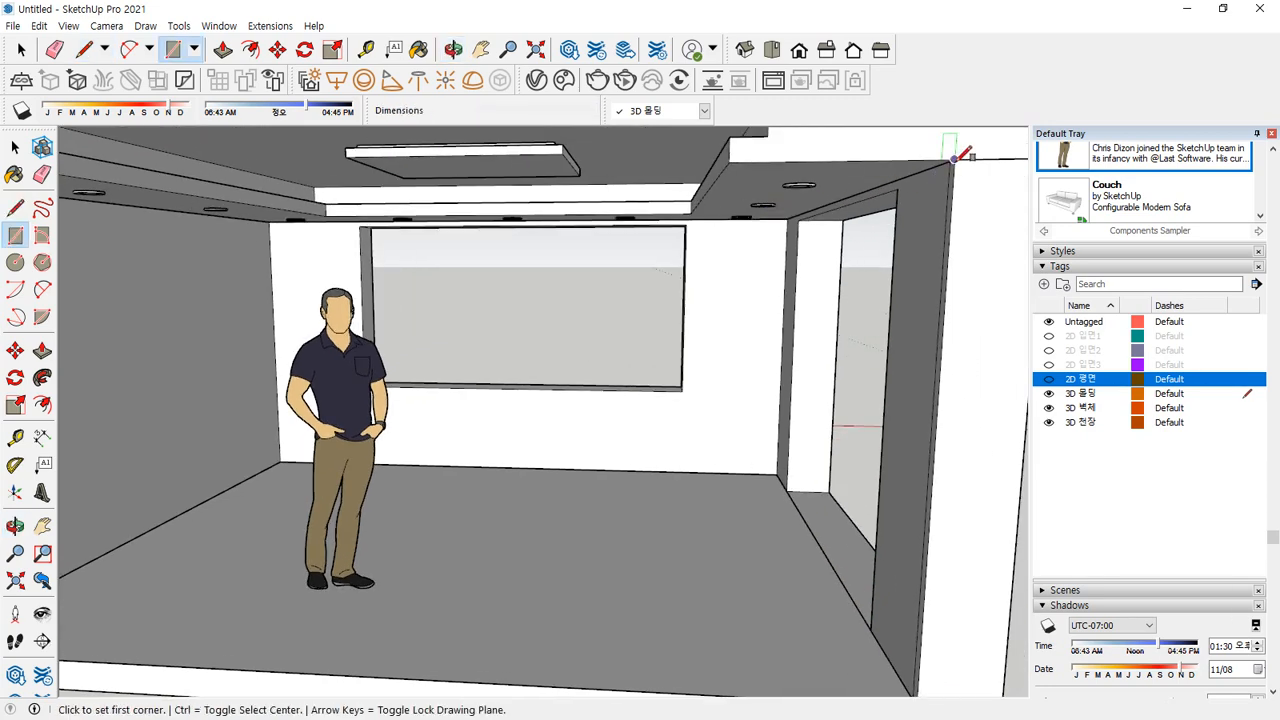
left_click(956, 157)
left_click(272, 214)
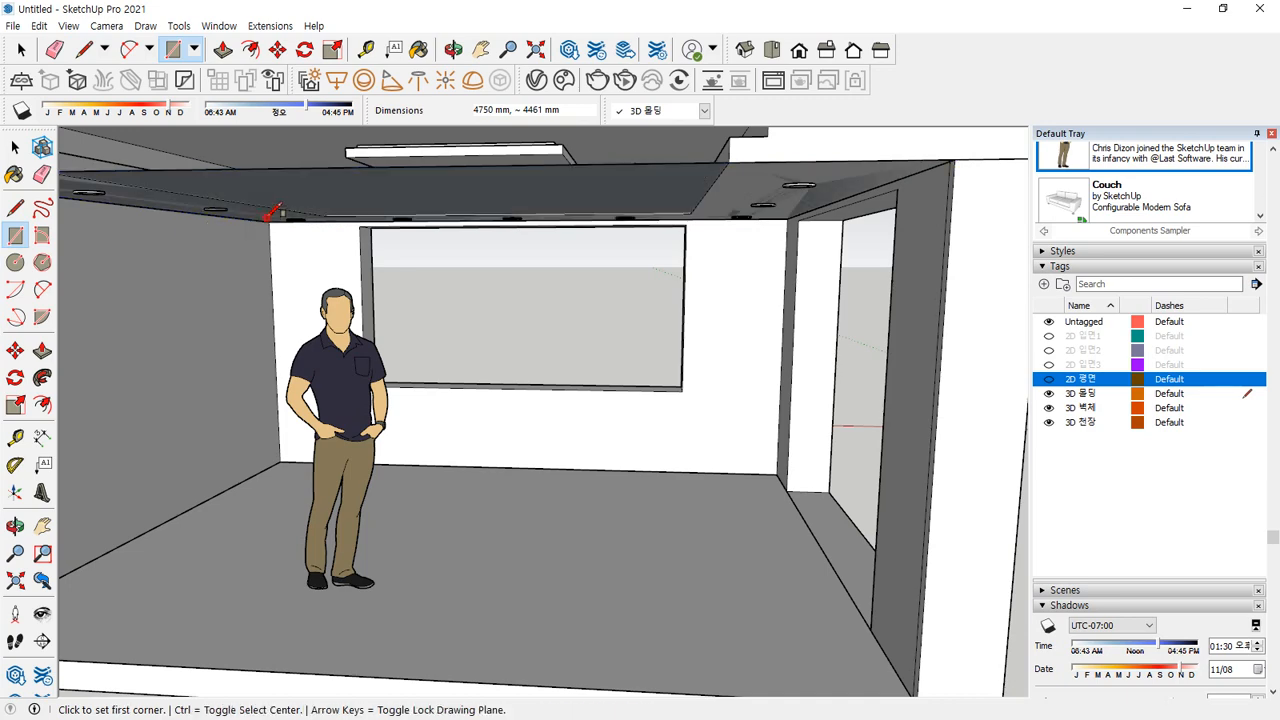
scroll(272, 214, "down", 3)
key("e")
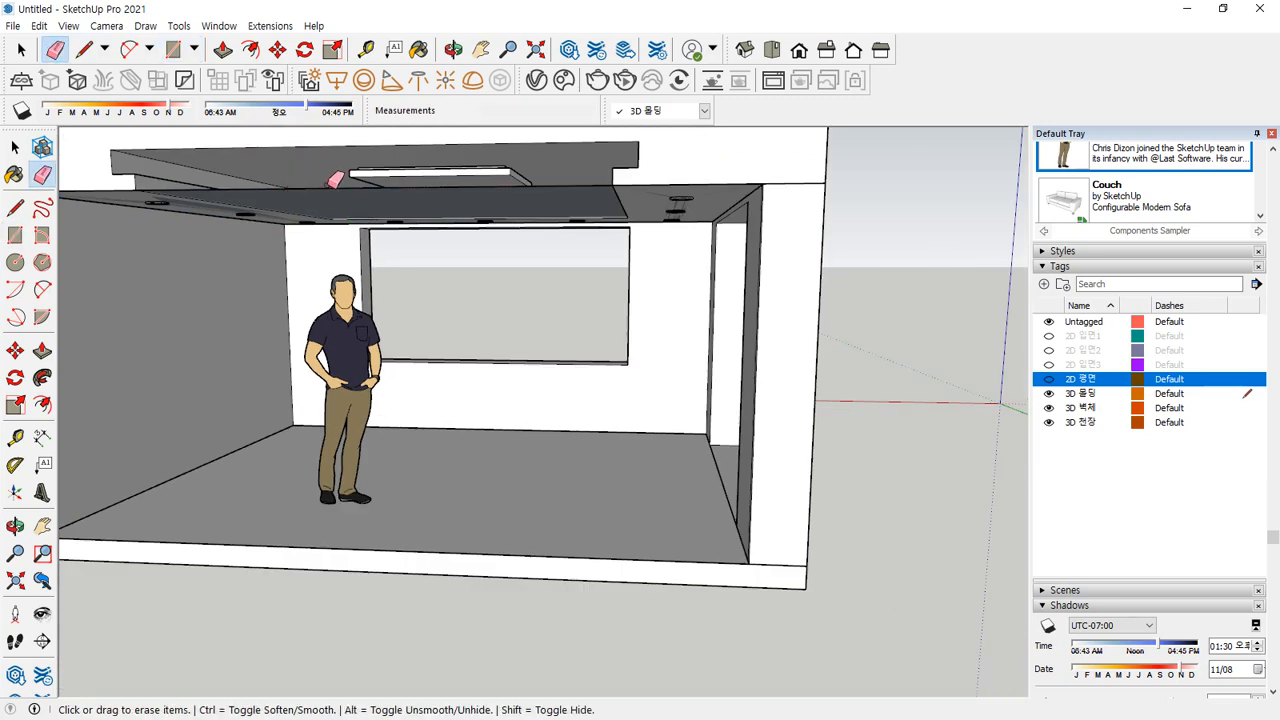
mouse_move(485, 293)
middle_mouse_down()
mouse_move(543, 249)
mouse_move(607, 269)
middle_mouse_up()
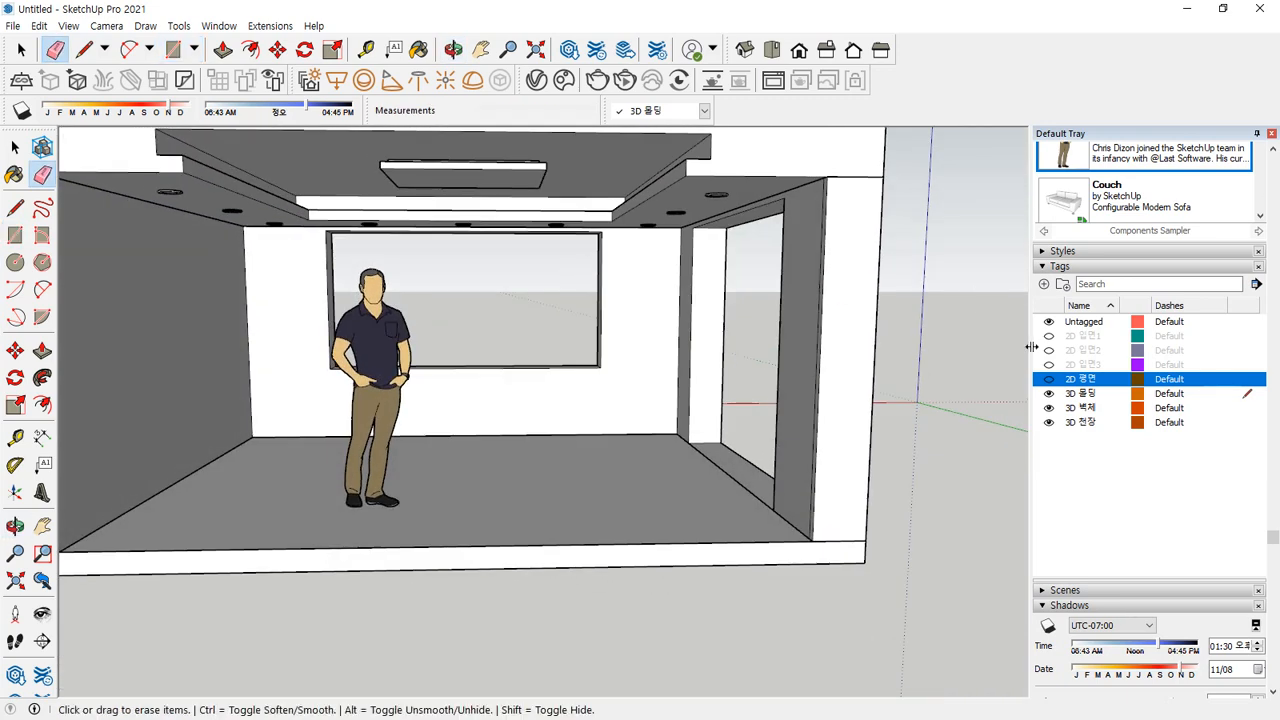
left_click(1049, 408)
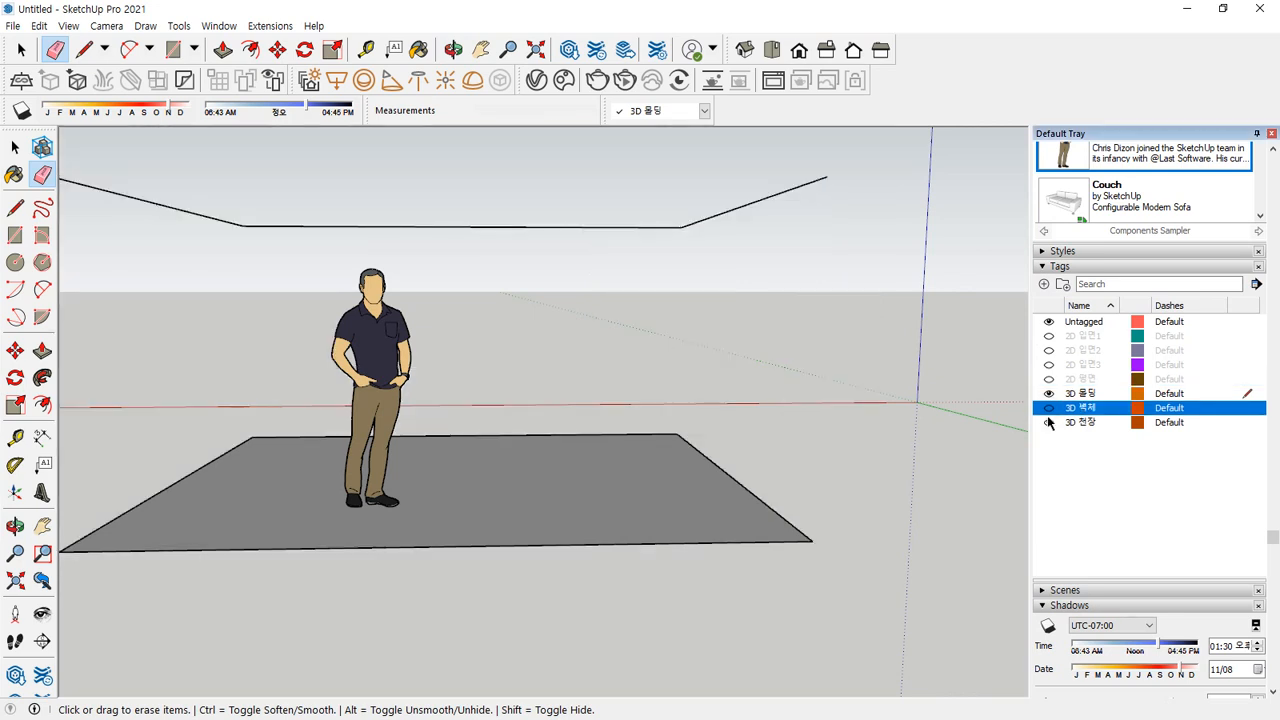
left_click(1049, 422)
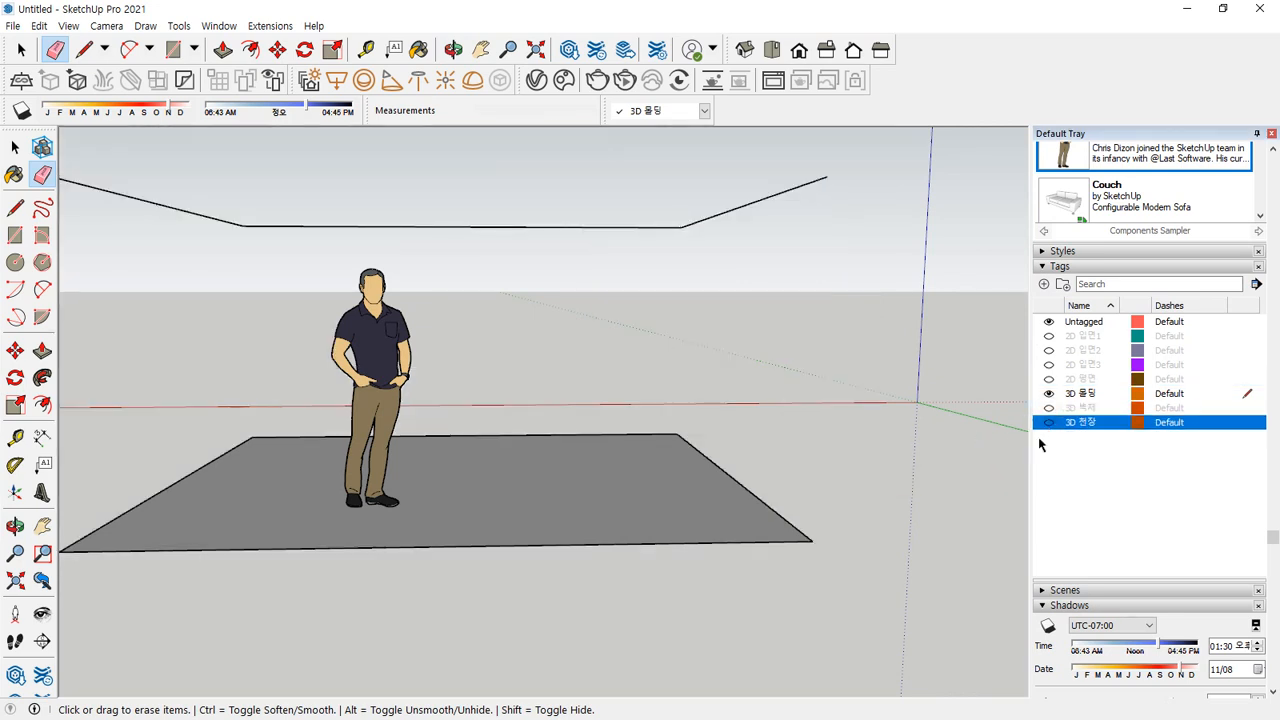
left_click(1049, 423)
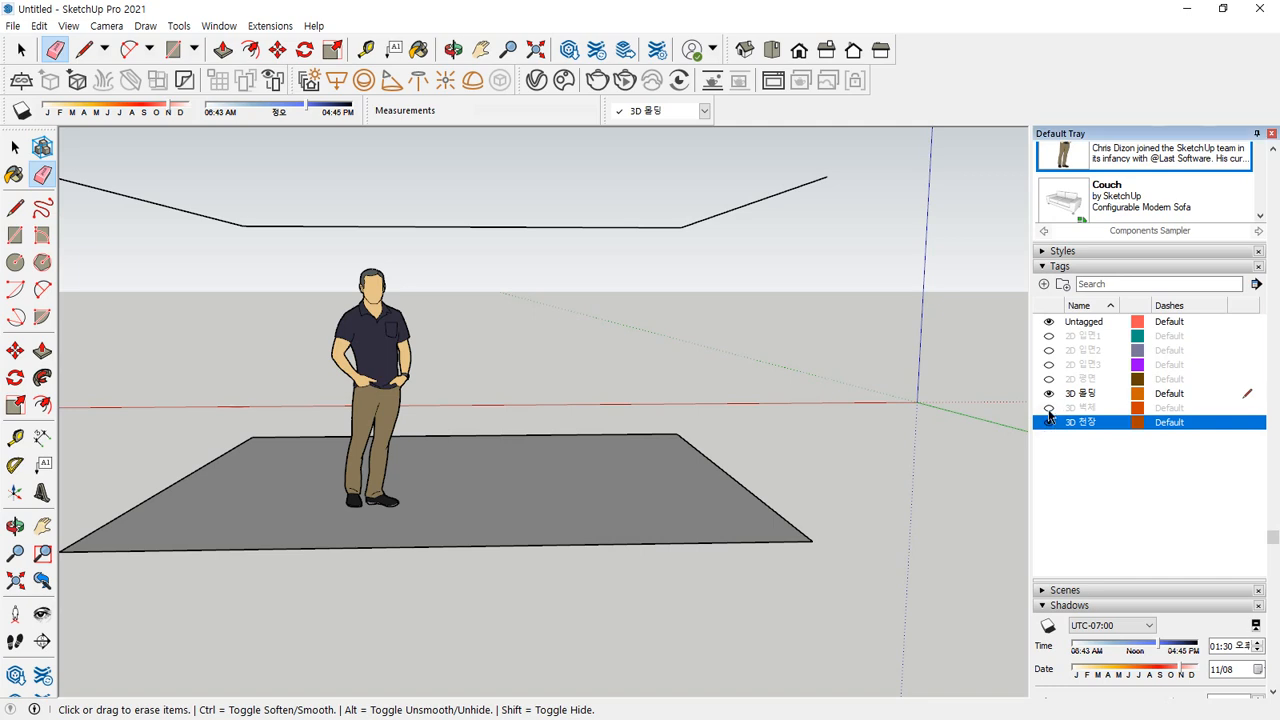
left_click(1049, 409)
Redraw the 3000 mm floor-edge line across the sliding-door opening and hide the 3D 벽체 tag
key("l")
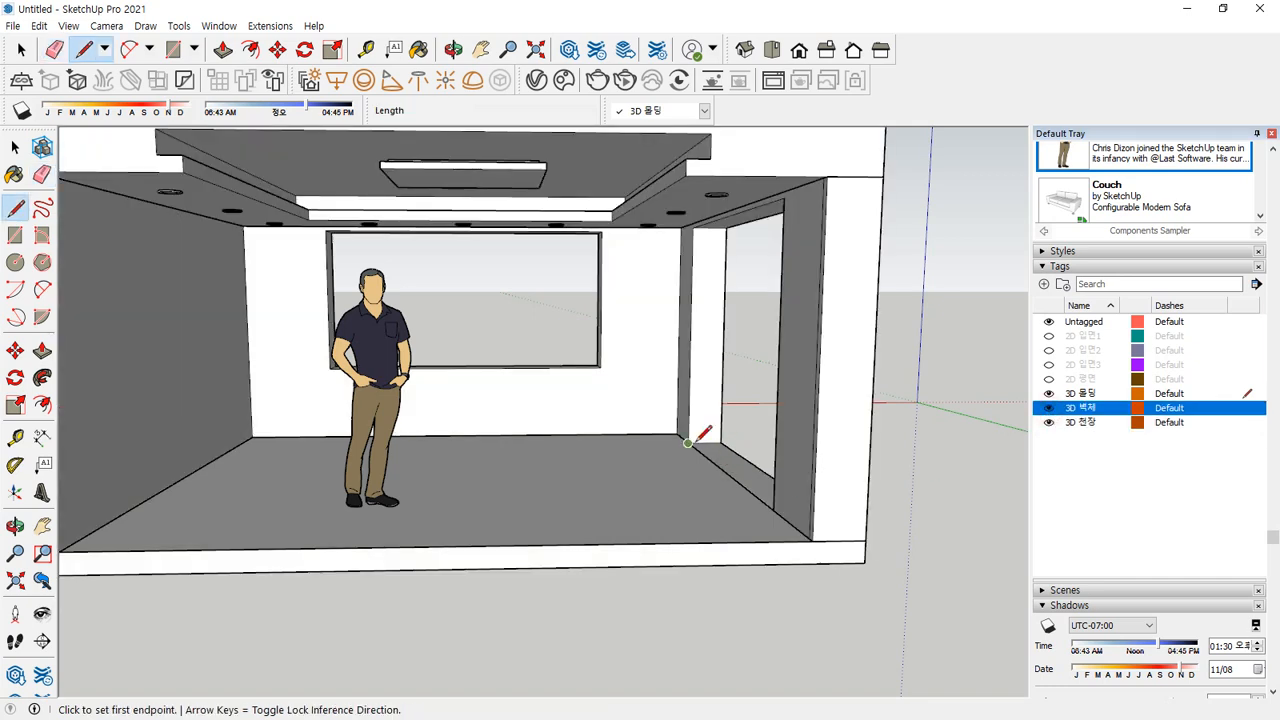
left_click_drag(688, 443, 773, 505)
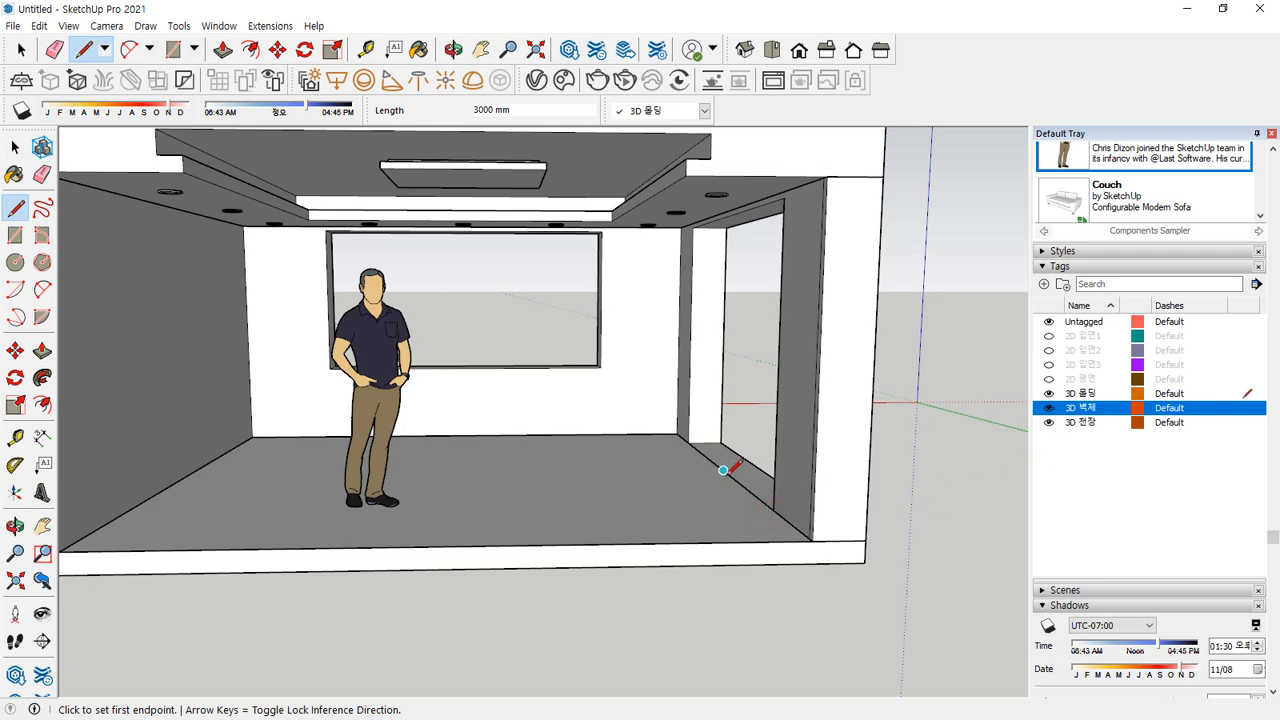
left_click(1049, 409)
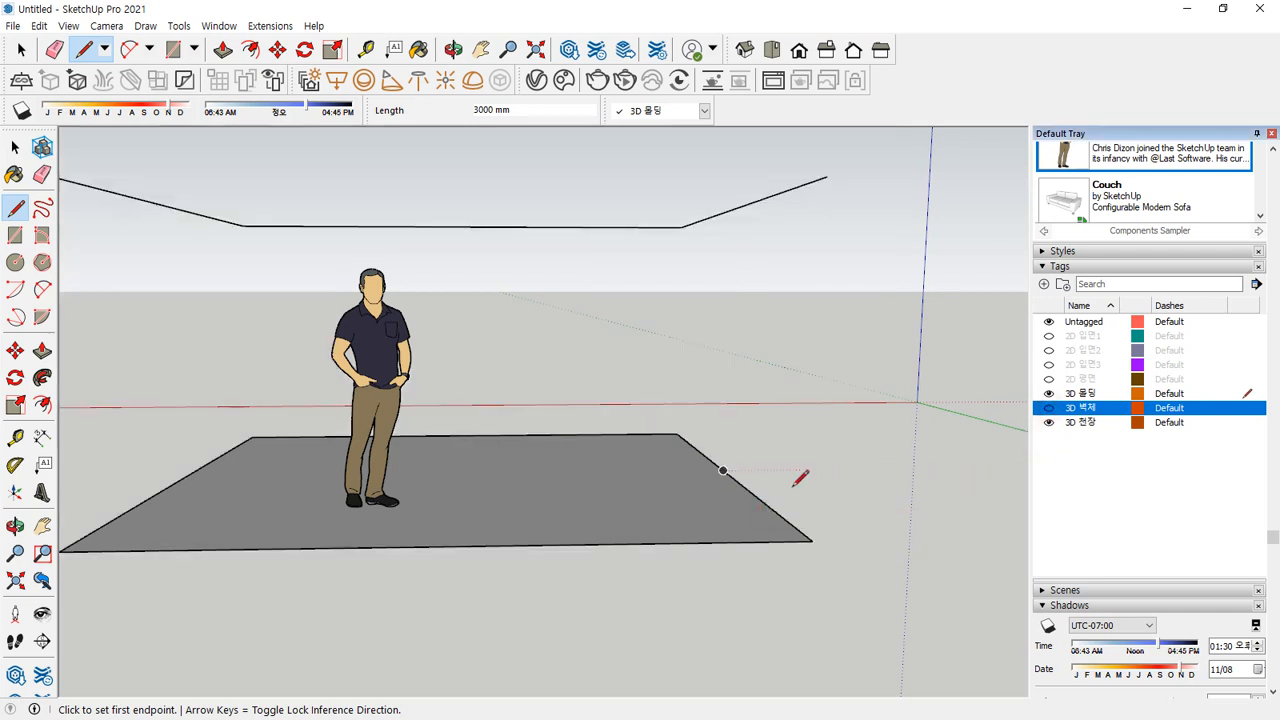
Erase the sliding-door segment and the front edge of the floor rectangle to leave only the baseboard path
key("space")
key("e")
left_click(735, 478)
middle_click_drag(623, 490, 594, 503)
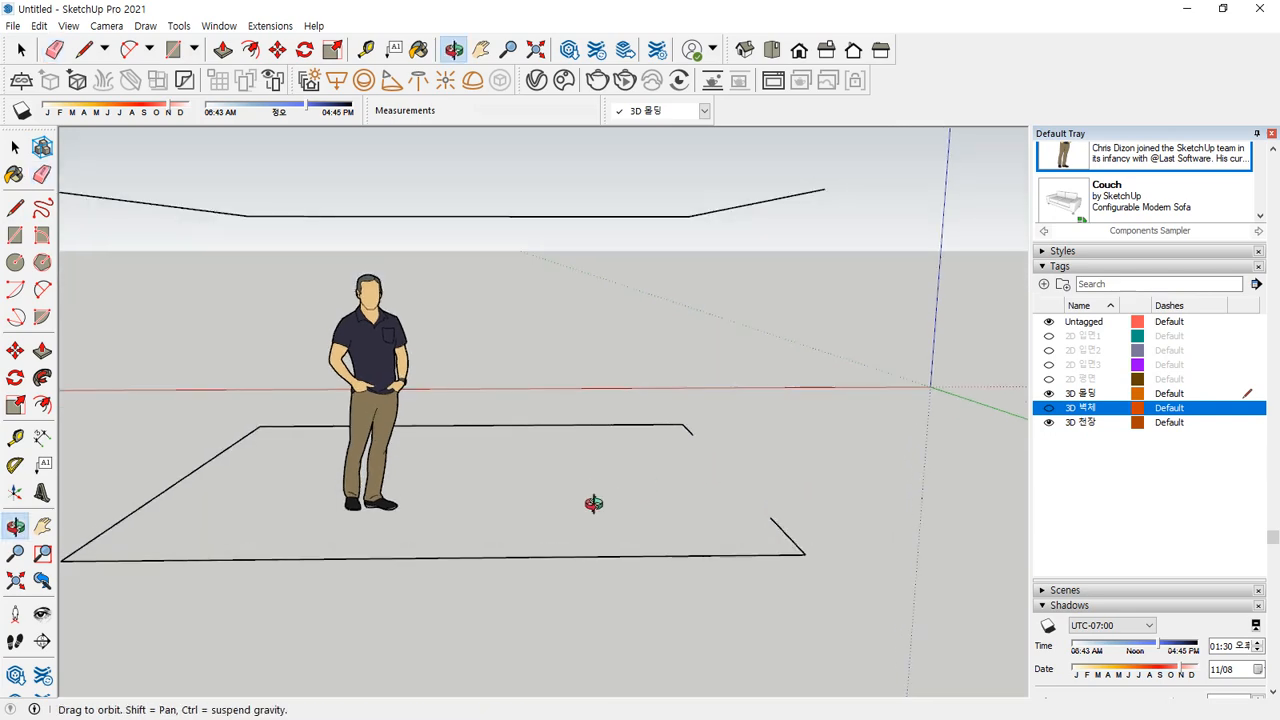
middle_click_drag(295, 505, 425, 563)
left_click(425, 565)
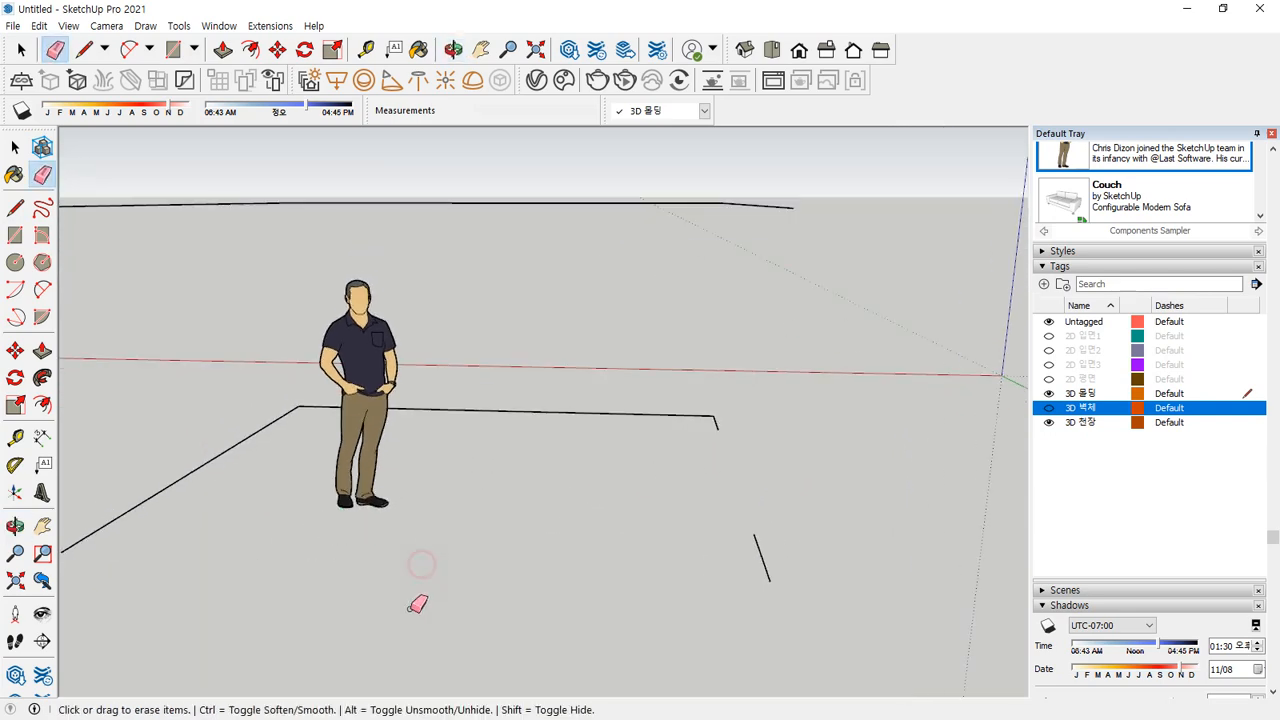
mouse_move(686, 571)
middle_mouse_down()
mouse_move(591, 477)
mouse_move(628, 523)
mouse_move(663, 537)
middle_mouse_up()
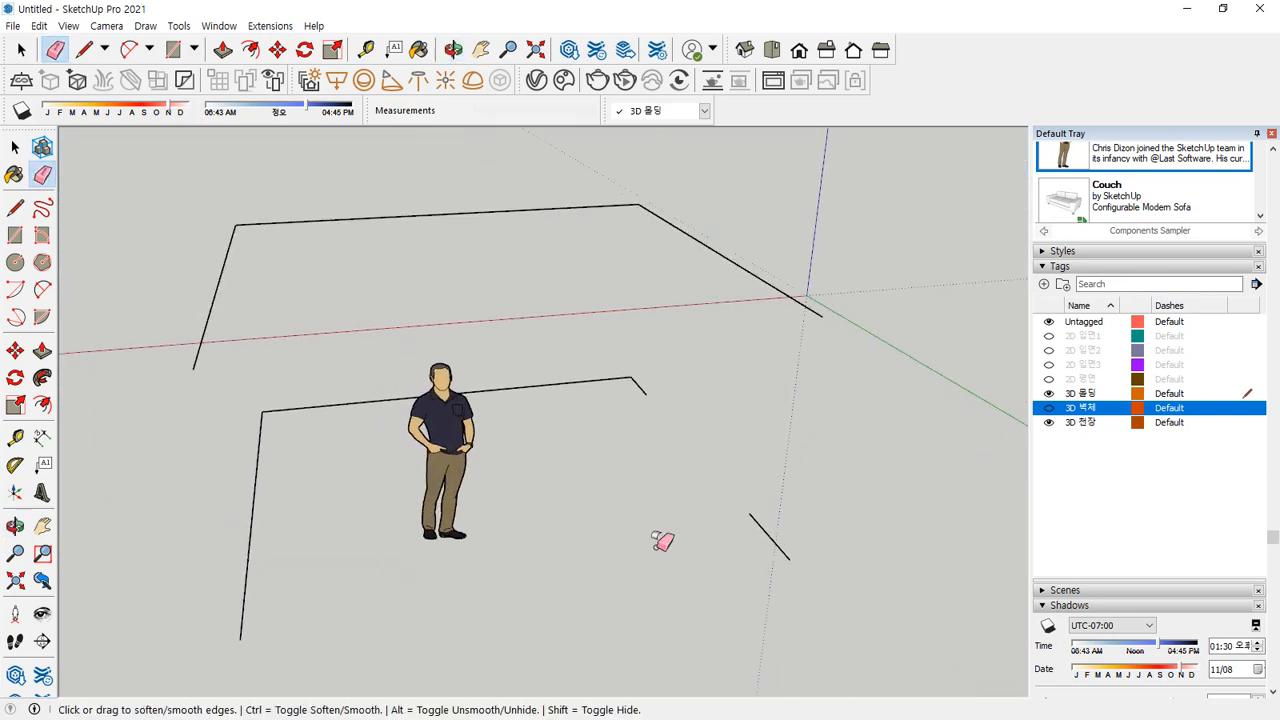
mouse_move(838, 362)
left_mouse_down()
mouse_move(460, 263)
mouse_move(197, 235)
mouse_move(780, 290)
left_mouse_up()
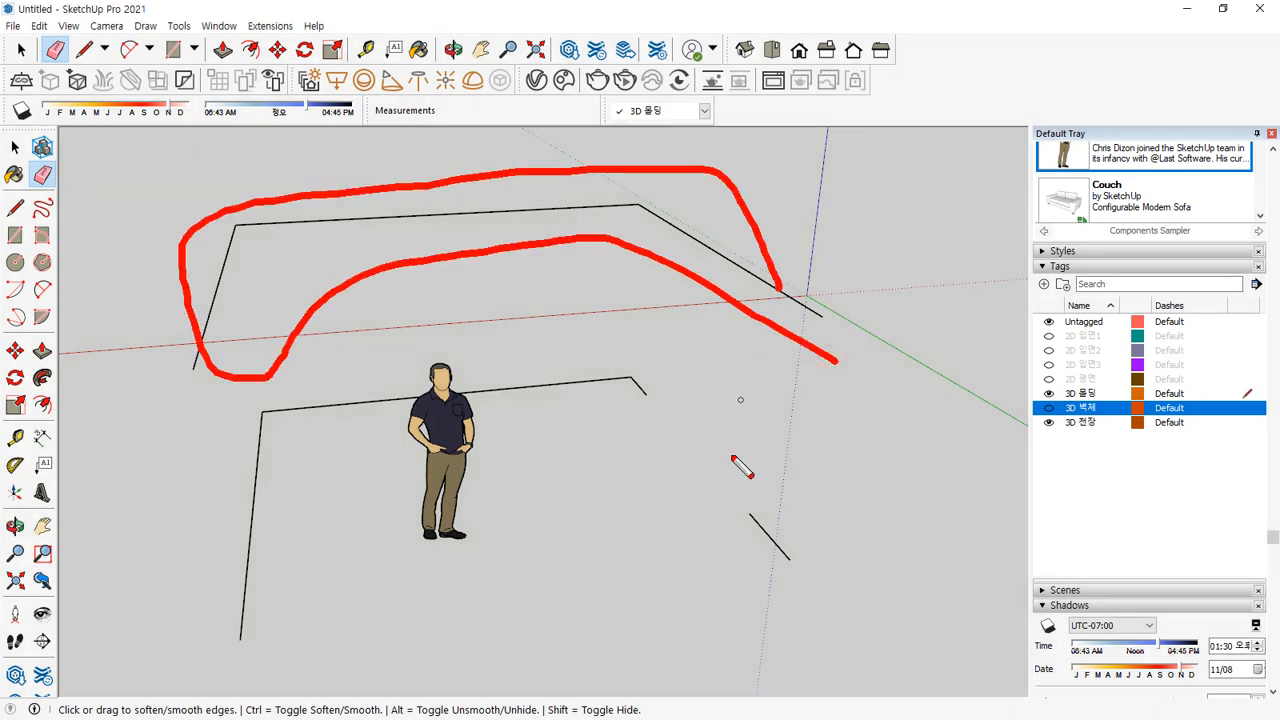
mouse_move(806, 608)
left_mouse_down()
mouse_move(738, 505)
mouse_move(775, 560)
left_mouse_up()
mouse_move(630, 442)
left_mouse_down()
mouse_move(325, 528)
mouse_move(262, 386)
mouse_move(705, 440)
mouse_move(600, 447)
left_mouse_up()
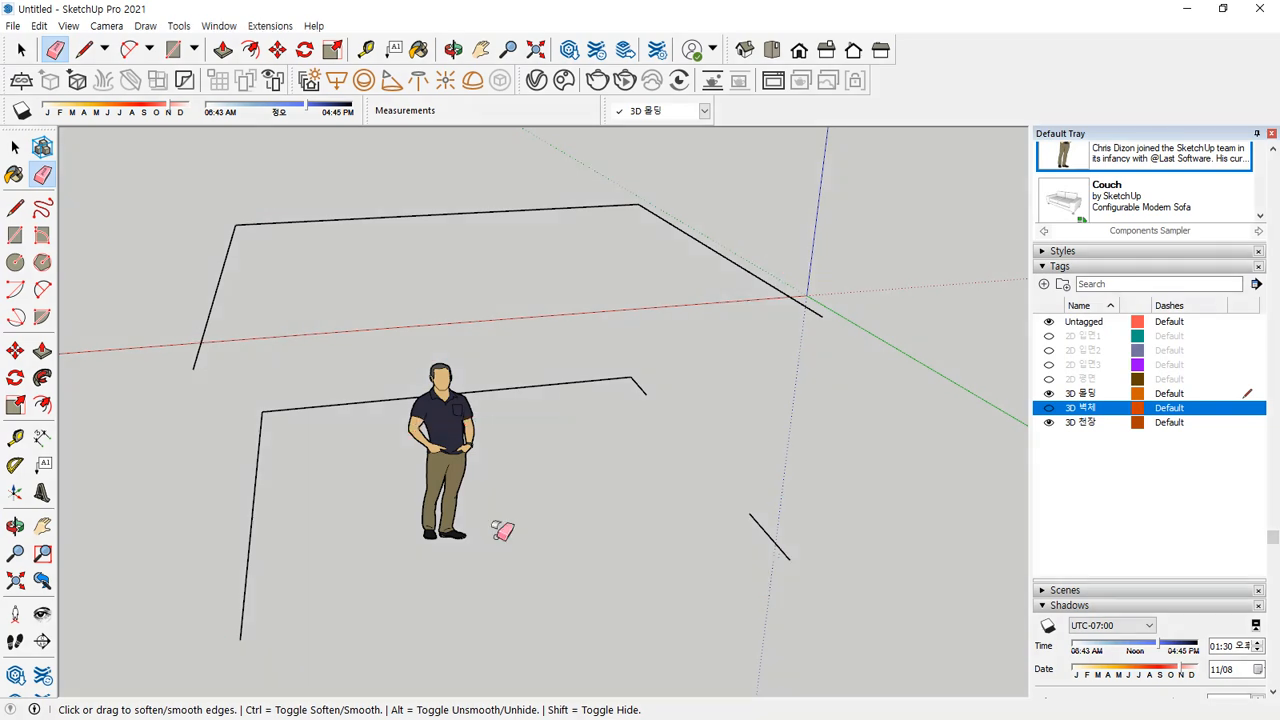
Draw a vertical 36 by 36 mm square profile at the open end of the ceiling path on the sliding-door side
scroll(823, 297, "up", 5)
key("r")
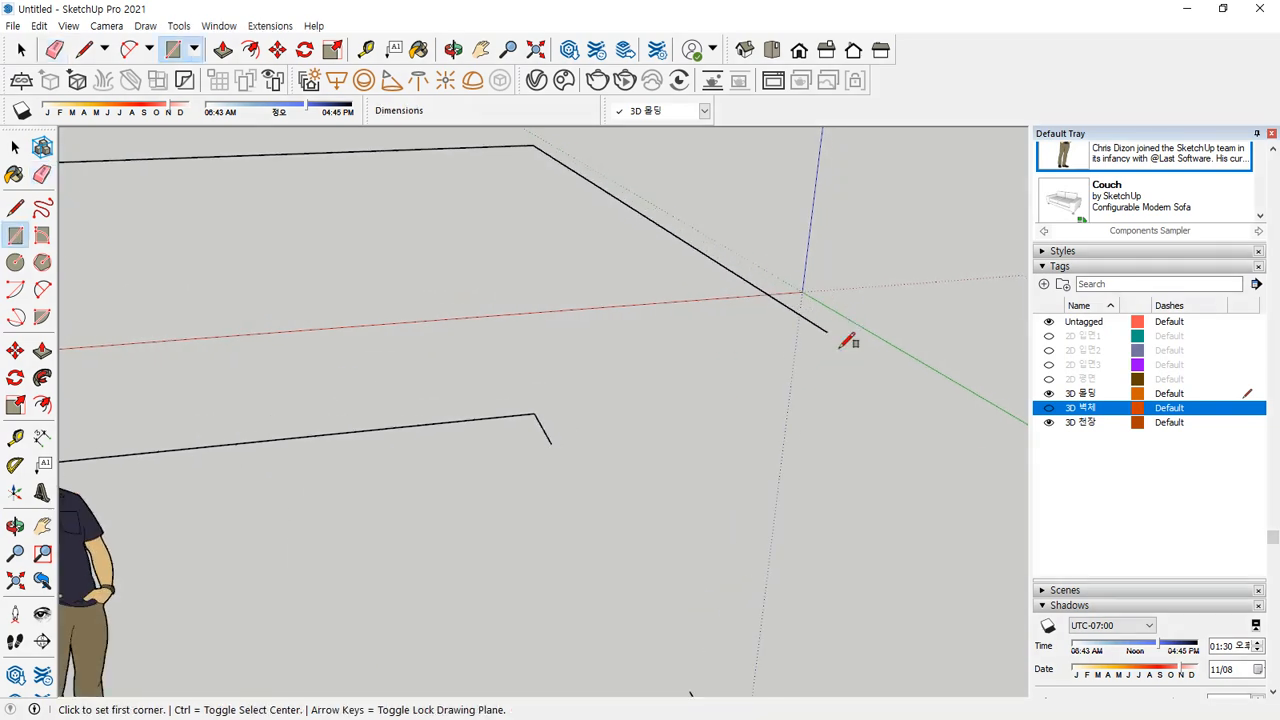
left_click(827, 331)
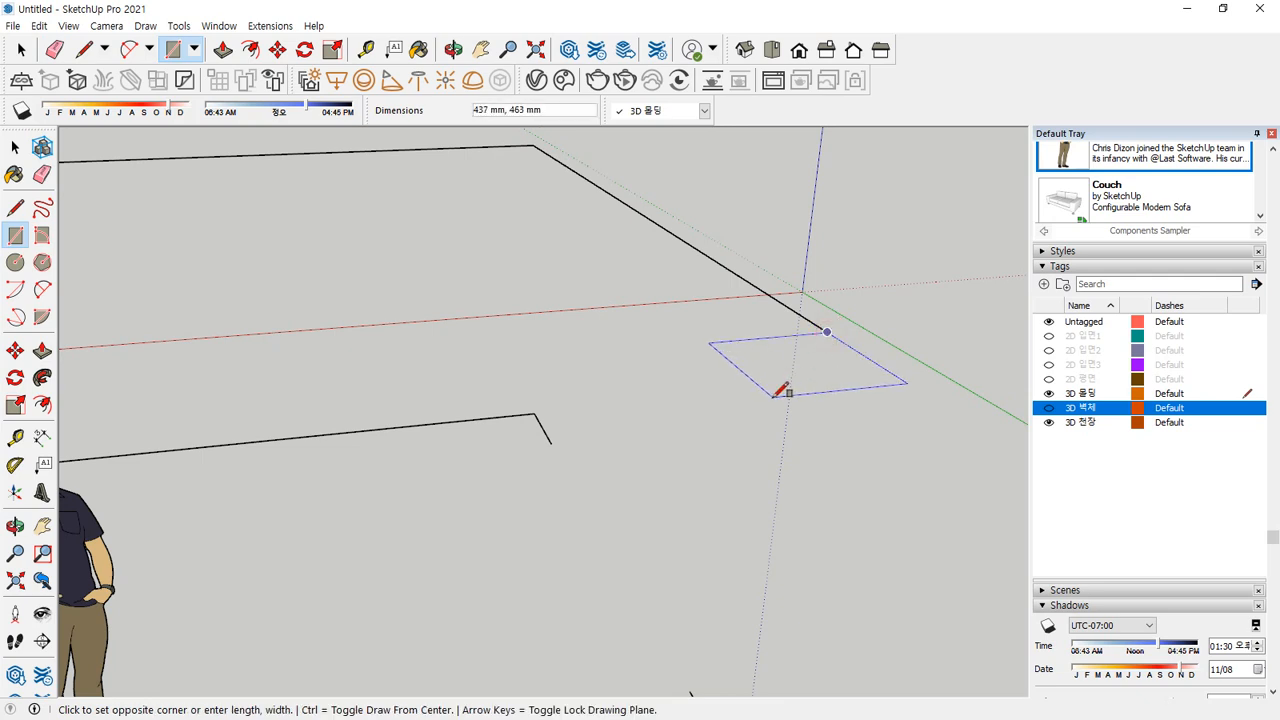
key("Right")
key("Left")
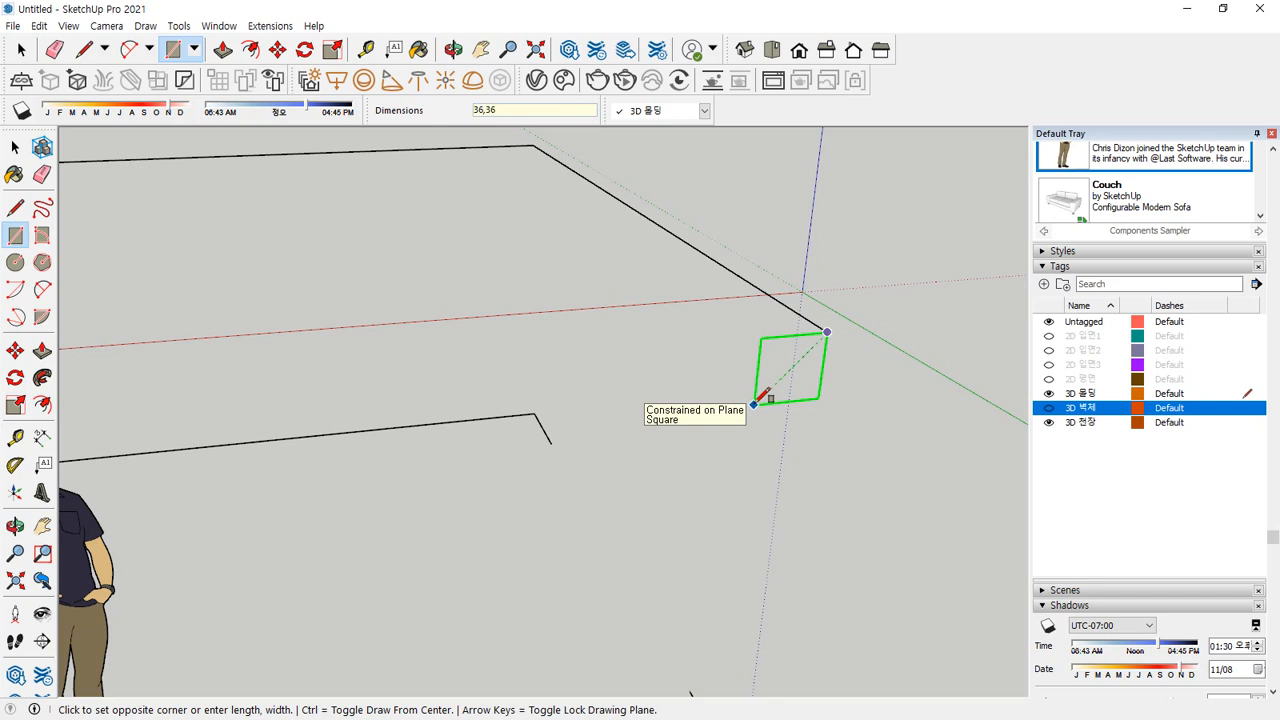
key("Escape")
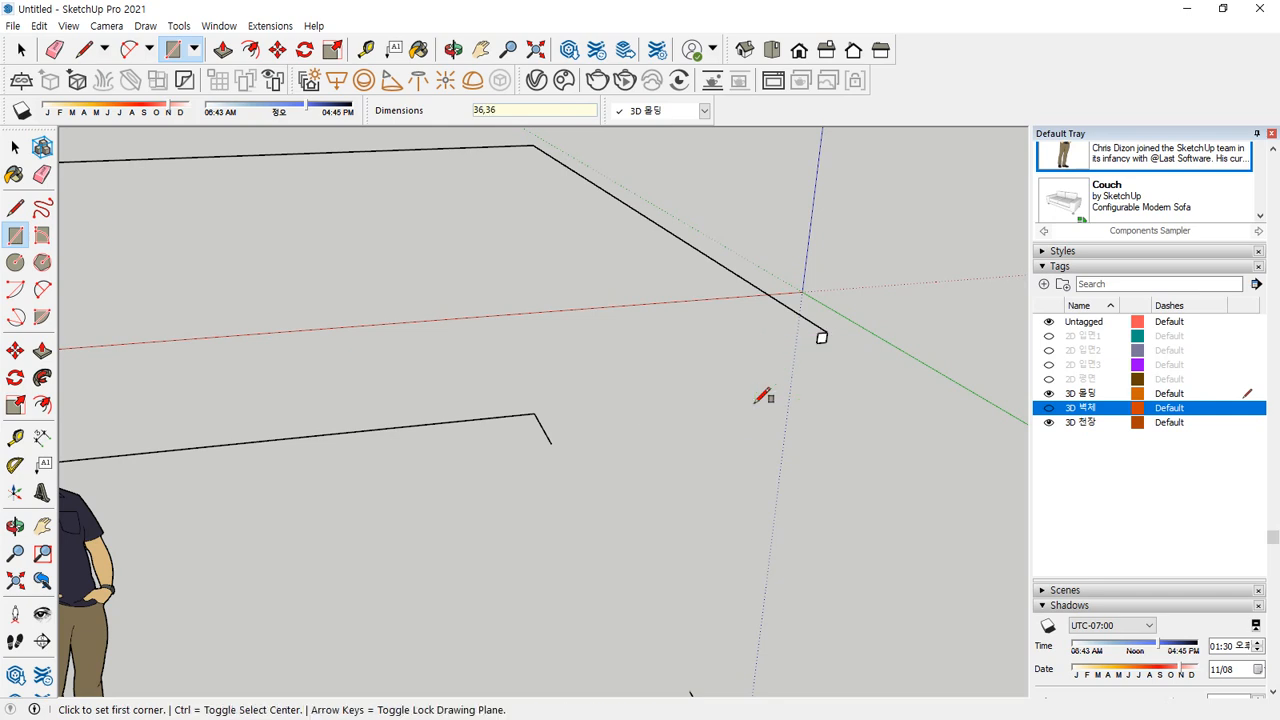
Use Follow Me to sweep the square profile along the three-sided ceiling path as a moulding
scroll(583, 303, "down", 4)
key("space")
left_click_drag(614, 195, 103, 258)
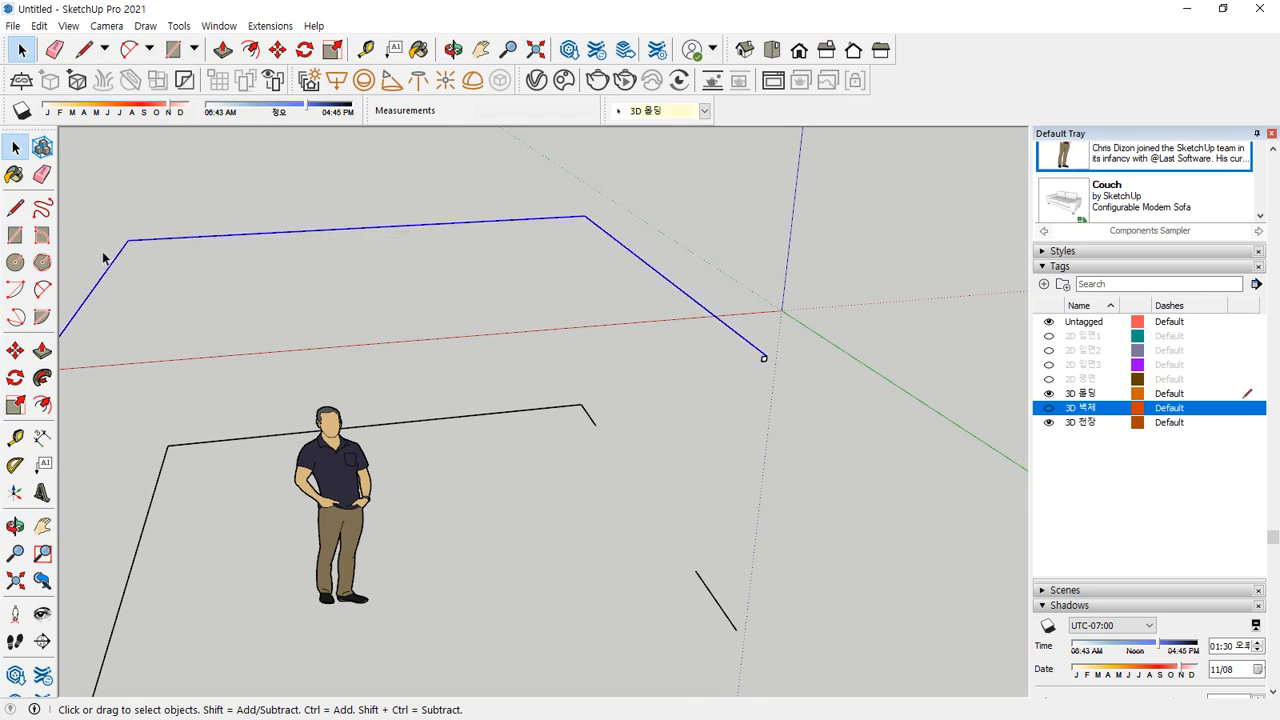
left_click(42, 377)
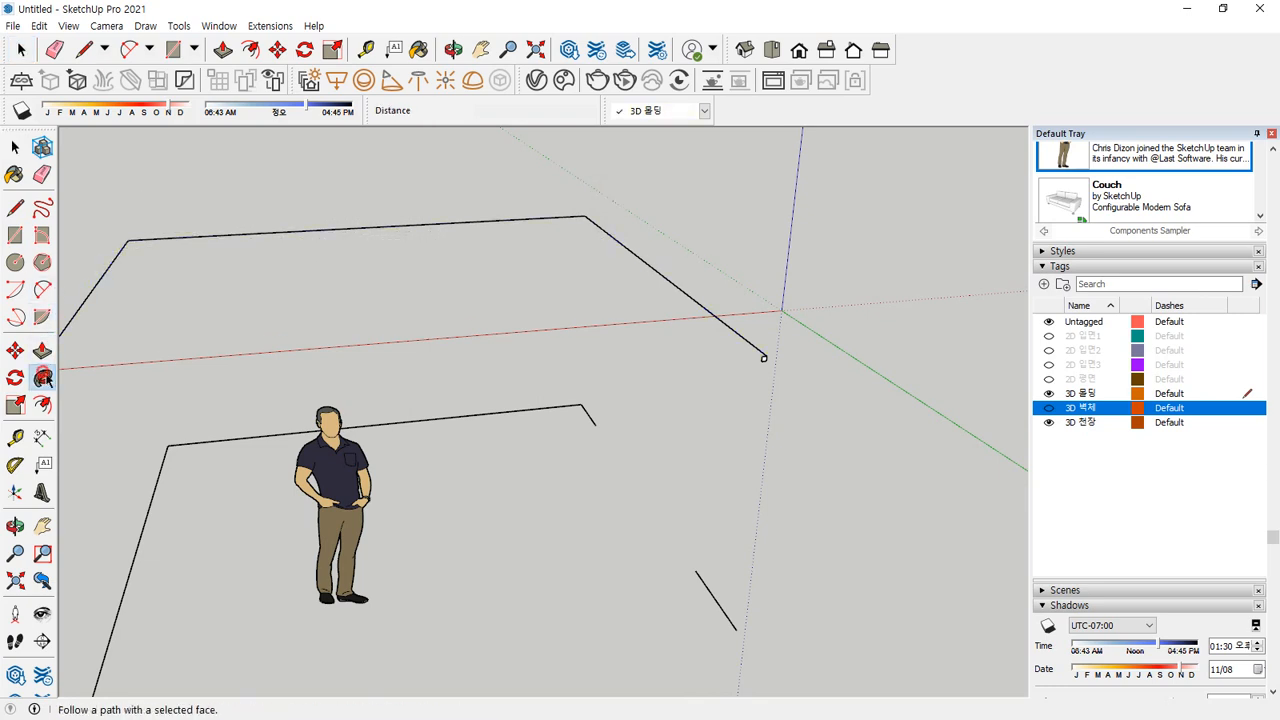
scroll(763, 365, "up", 2)
left_click(757, 366)
scroll(600, 335, "down", 3)
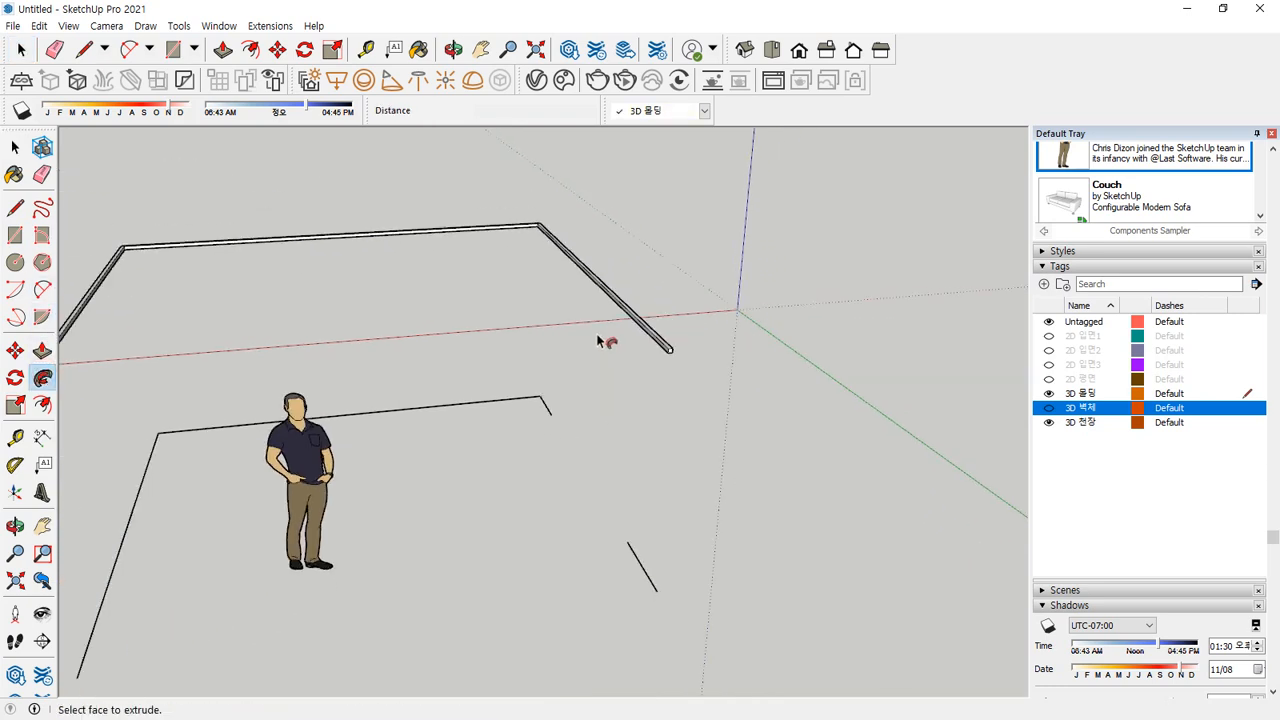
Reverse the faces of the whole ceiling moulding and make it a group
middle_click_drag(224, 290, 280, 283, "shift")
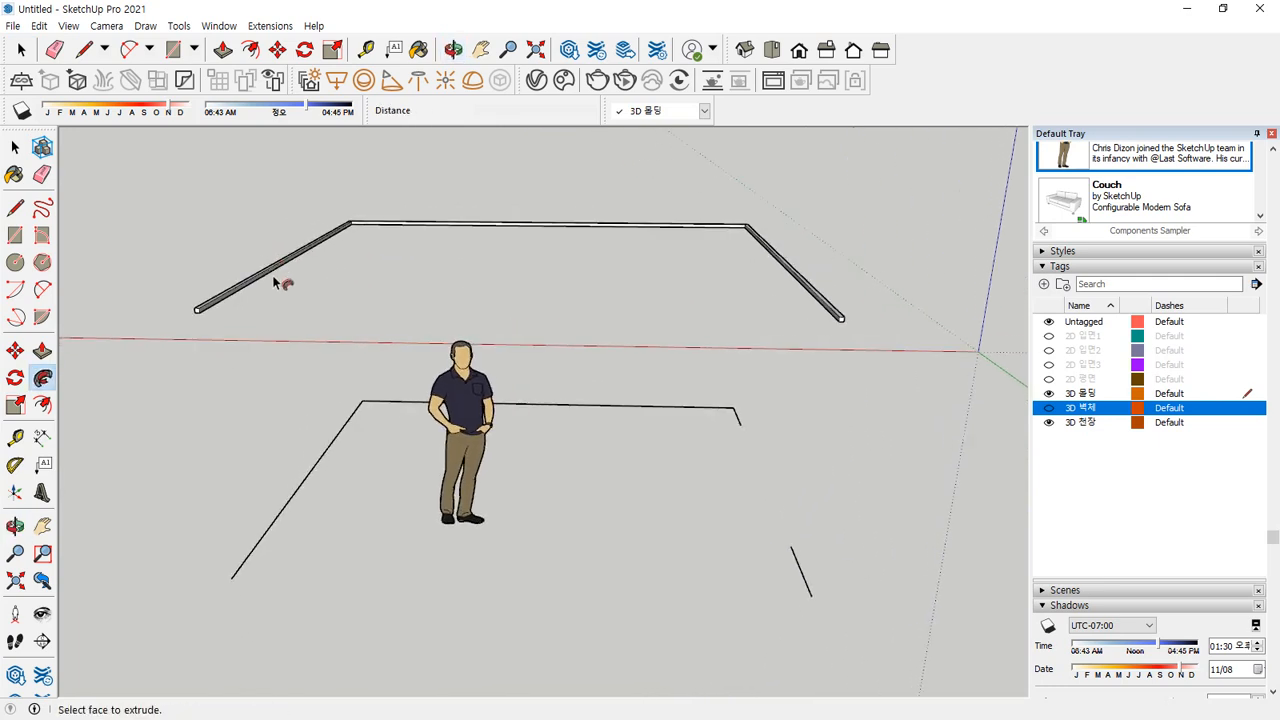
key("space")
triple_click(251, 285)
right_click(251, 287)
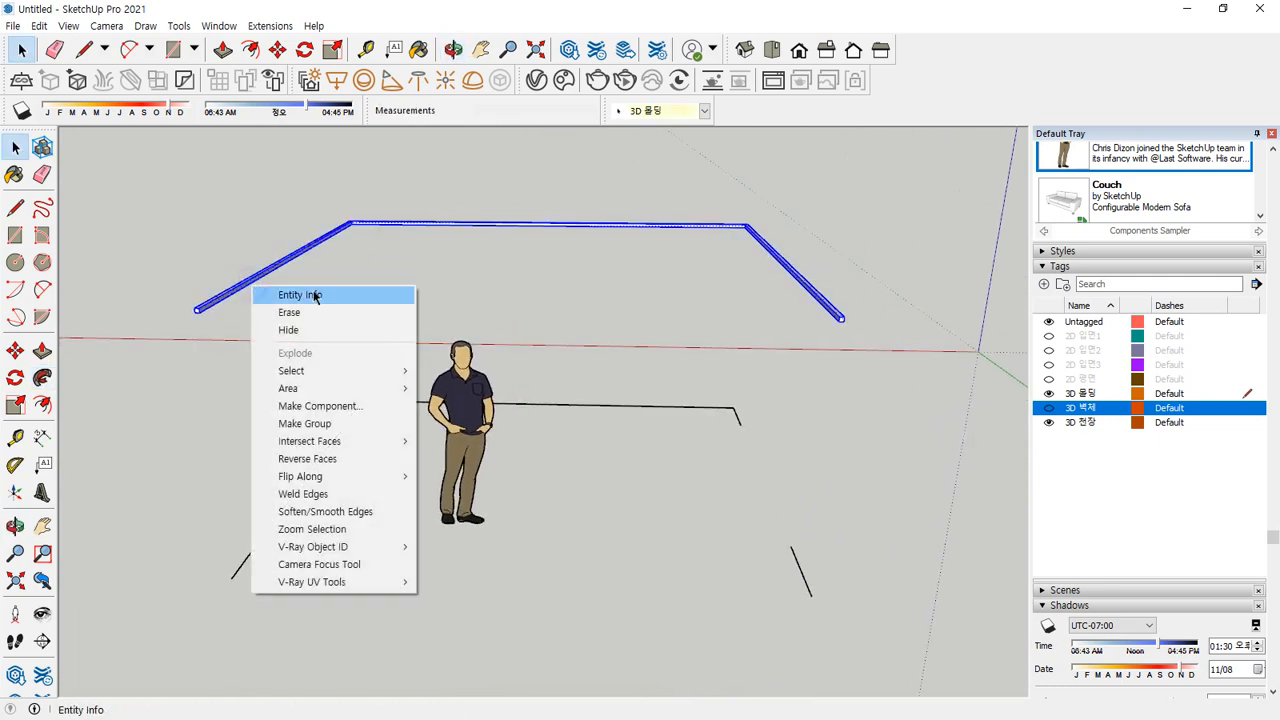
left_click(340, 460)
right_click(253, 285)
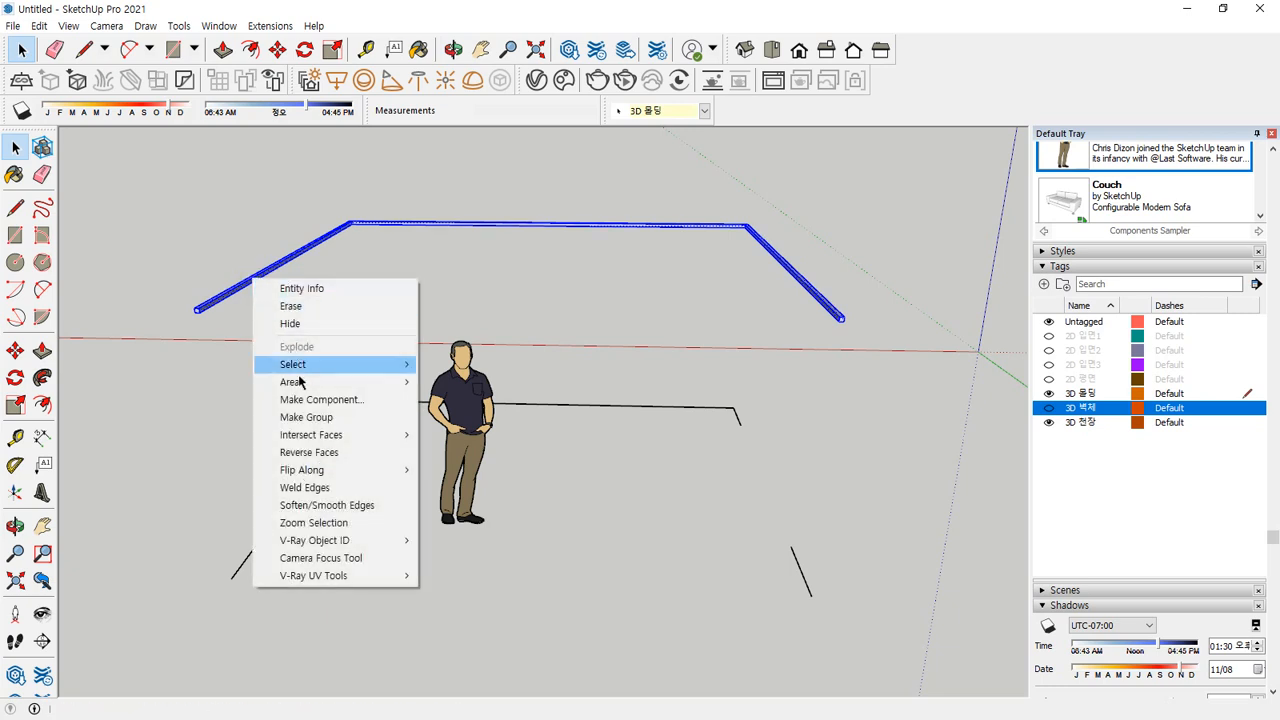
left_click(305, 420)
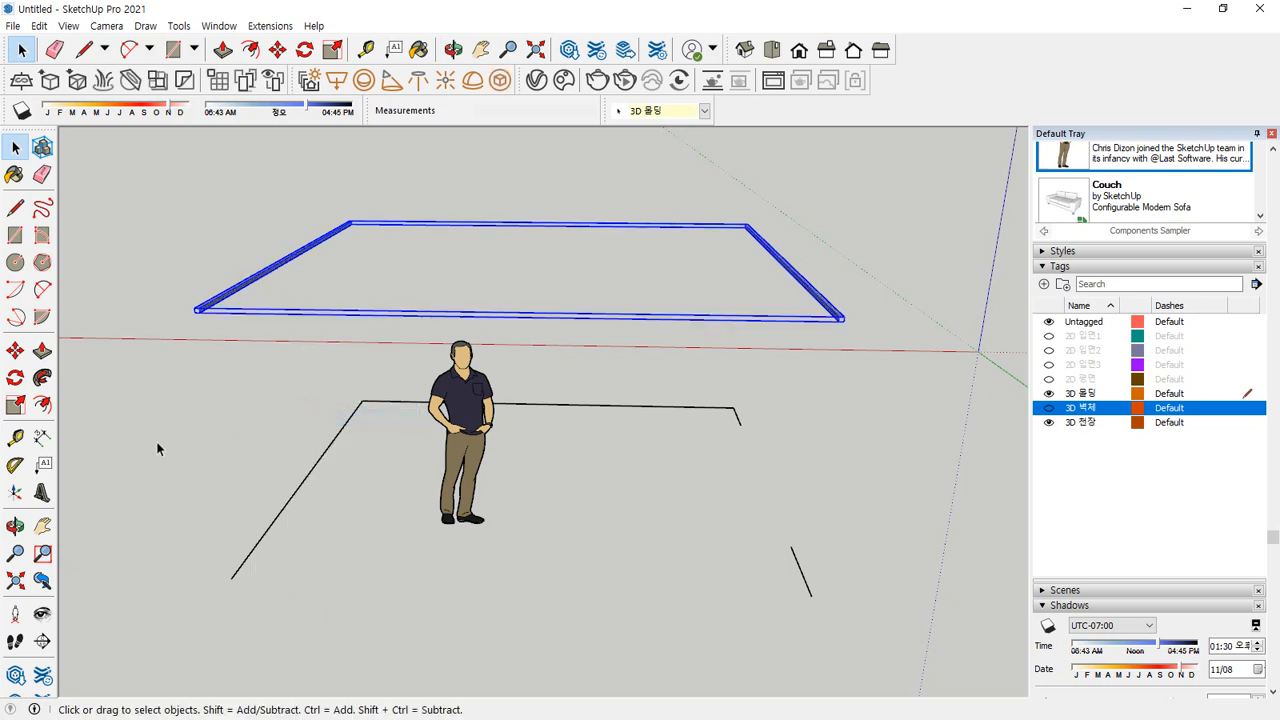
Draw a vertical 10 by 100 mm rectangular profile at the window-side end of the baseboard path, beside the sliding-door opening
scroll(806, 560, "up", 5)
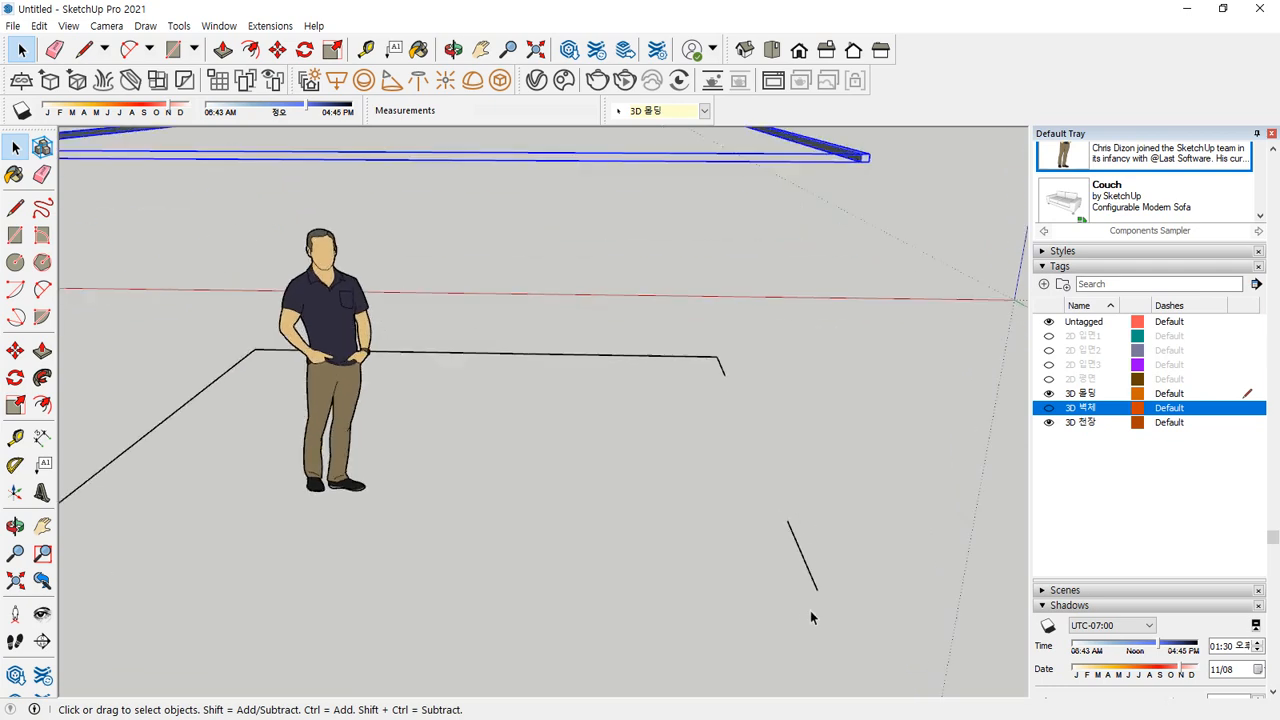
key("r")
left_click(697, 313)
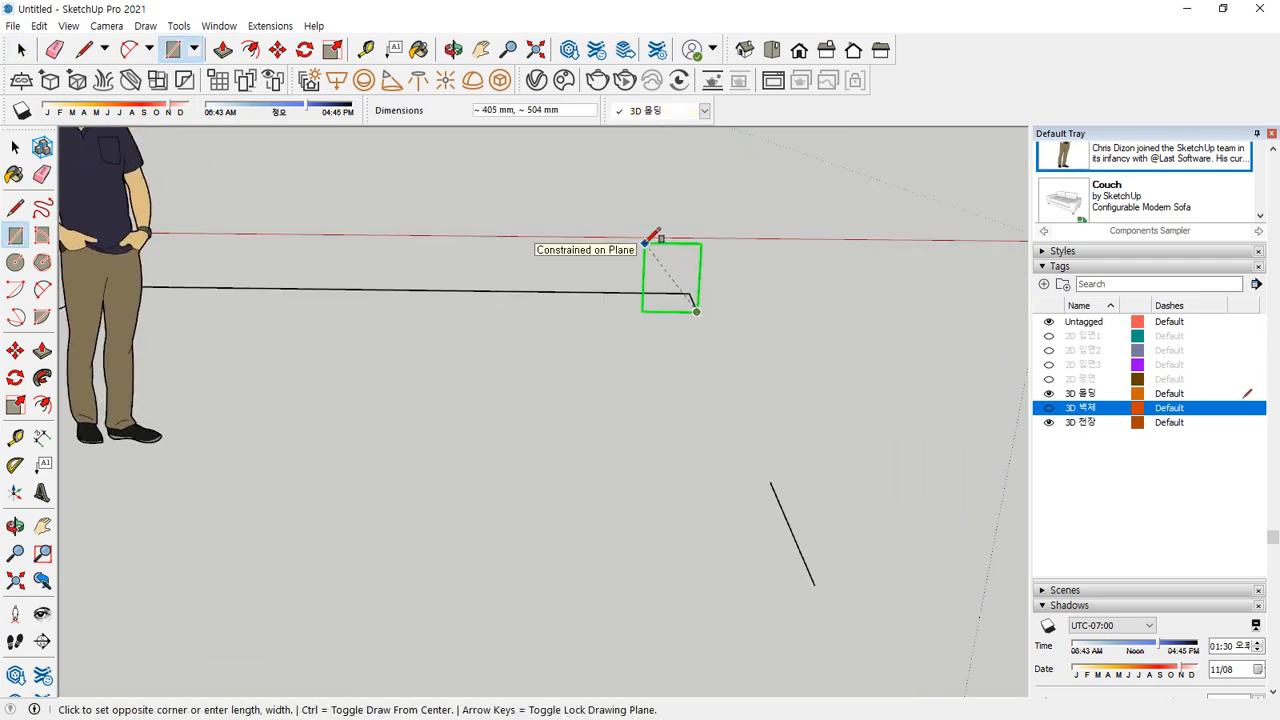
key("Escape")
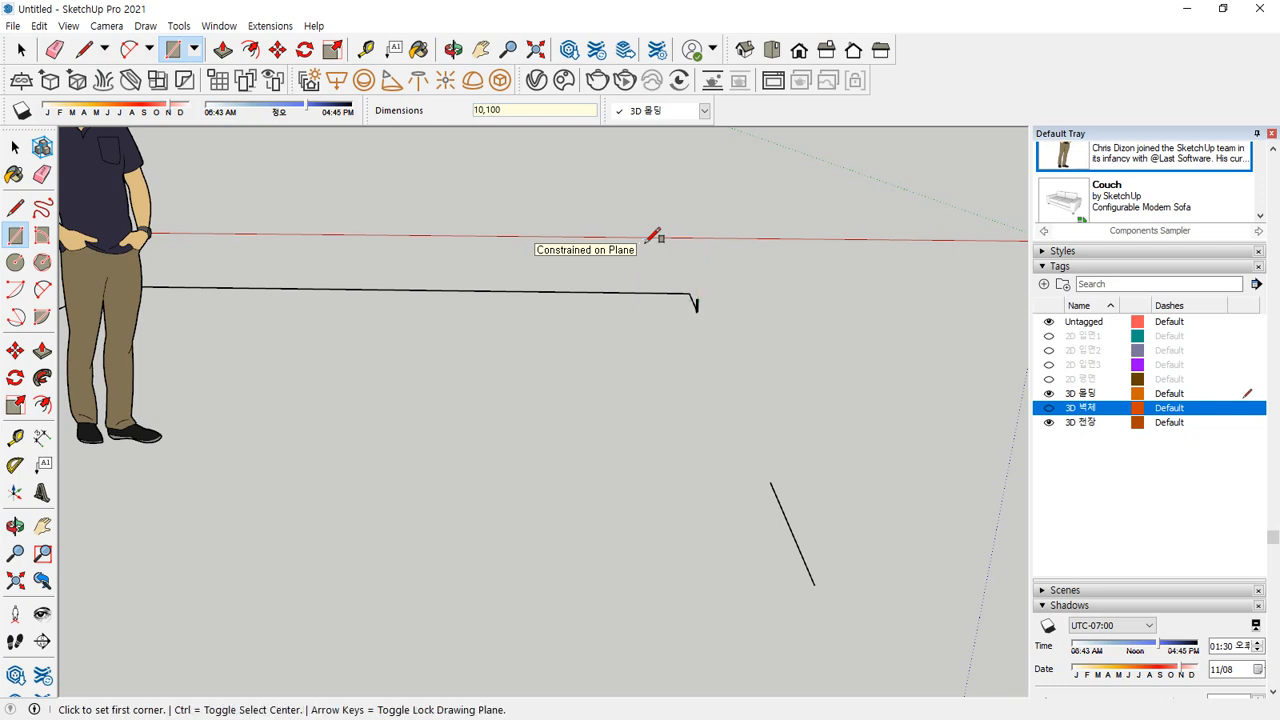
Use Follow Me to sweep the rectangular profile along the connected baseboard path on the window side
key("space")
left_click_drag(690, 287, 670, 293)
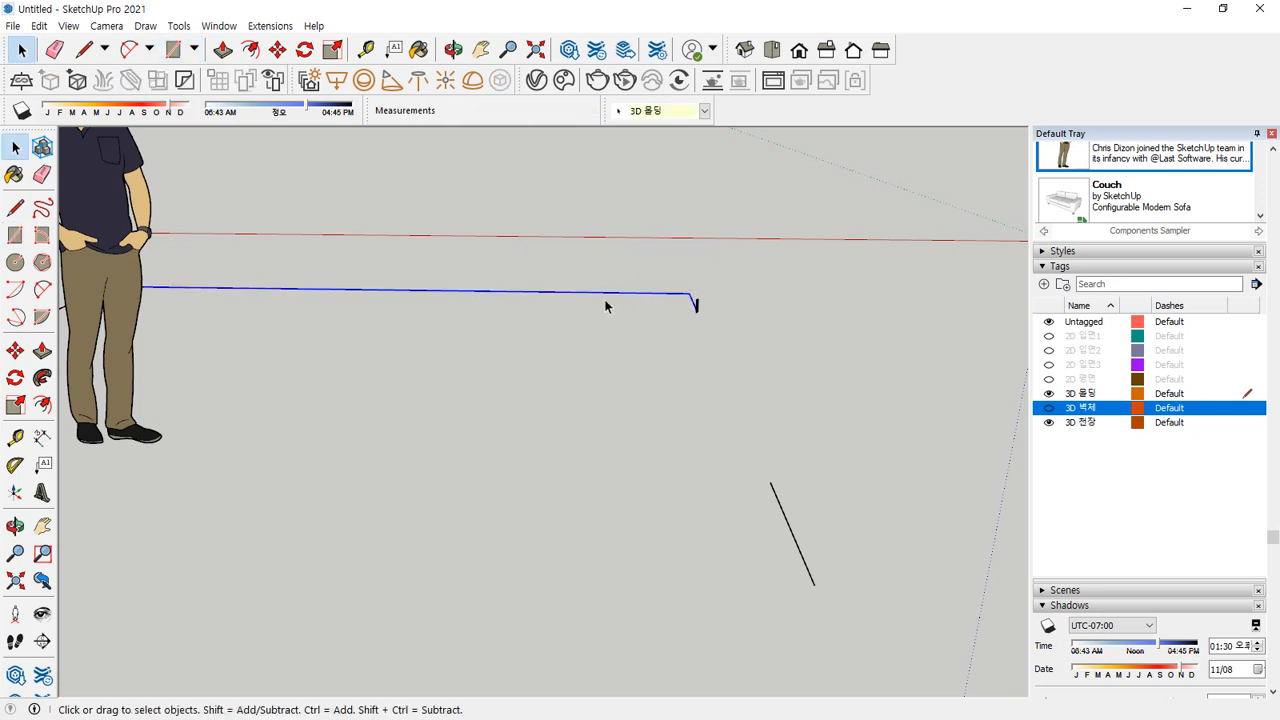
scroll(440, 307, "down", 3)
middle_click_drag(120, 330, 234, 319, "shift")
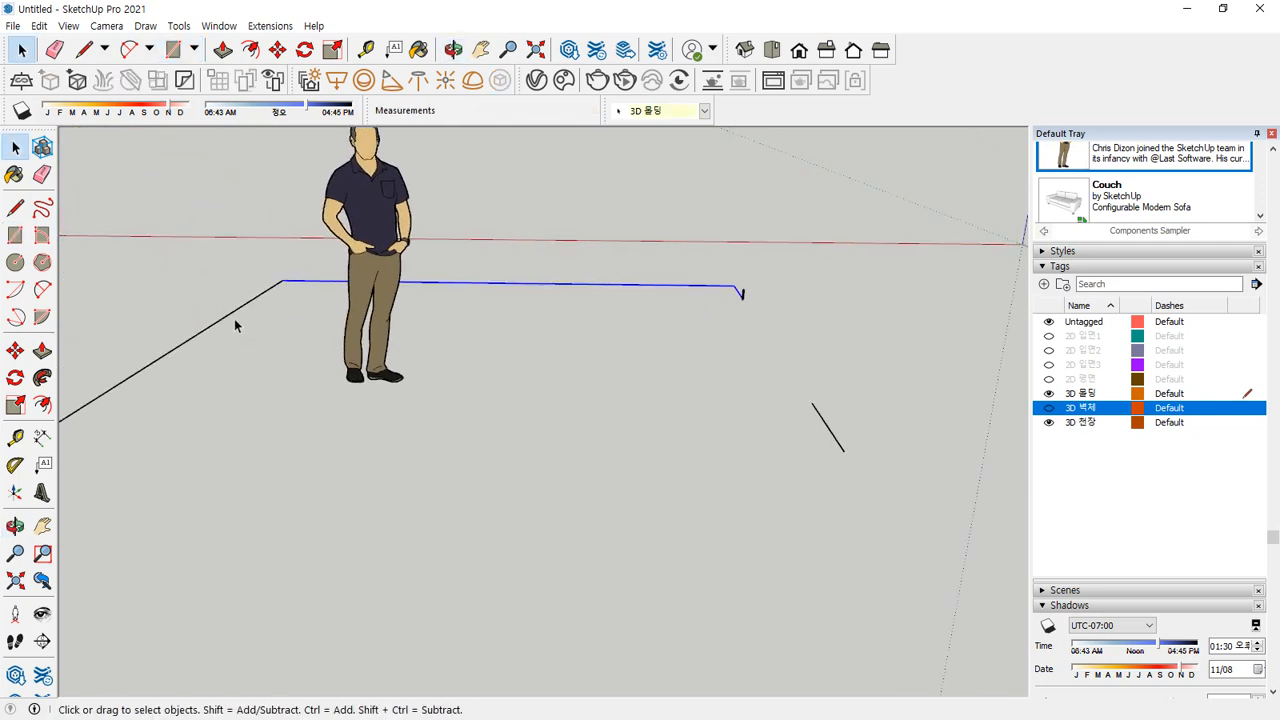
left_click(42, 377)
scroll(750, 305, "up", 5)
scroll(740, 305, "up", 3)
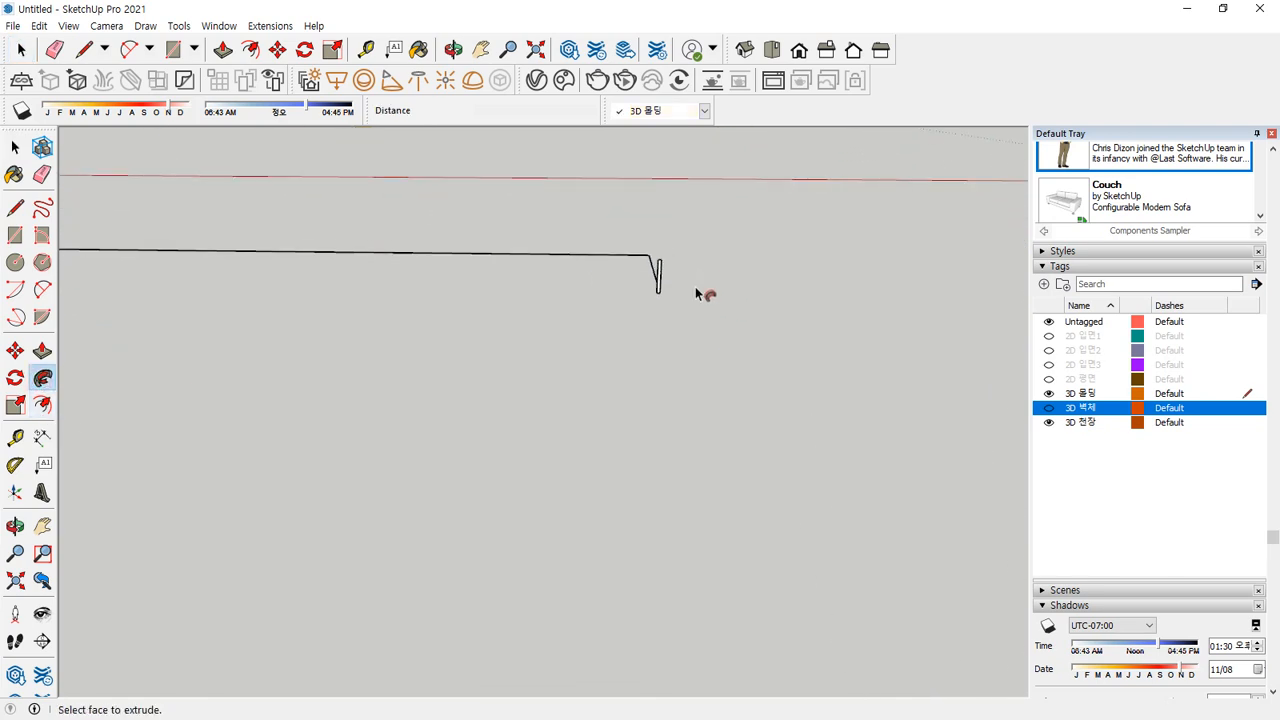
left_click(655, 285)
key("space")
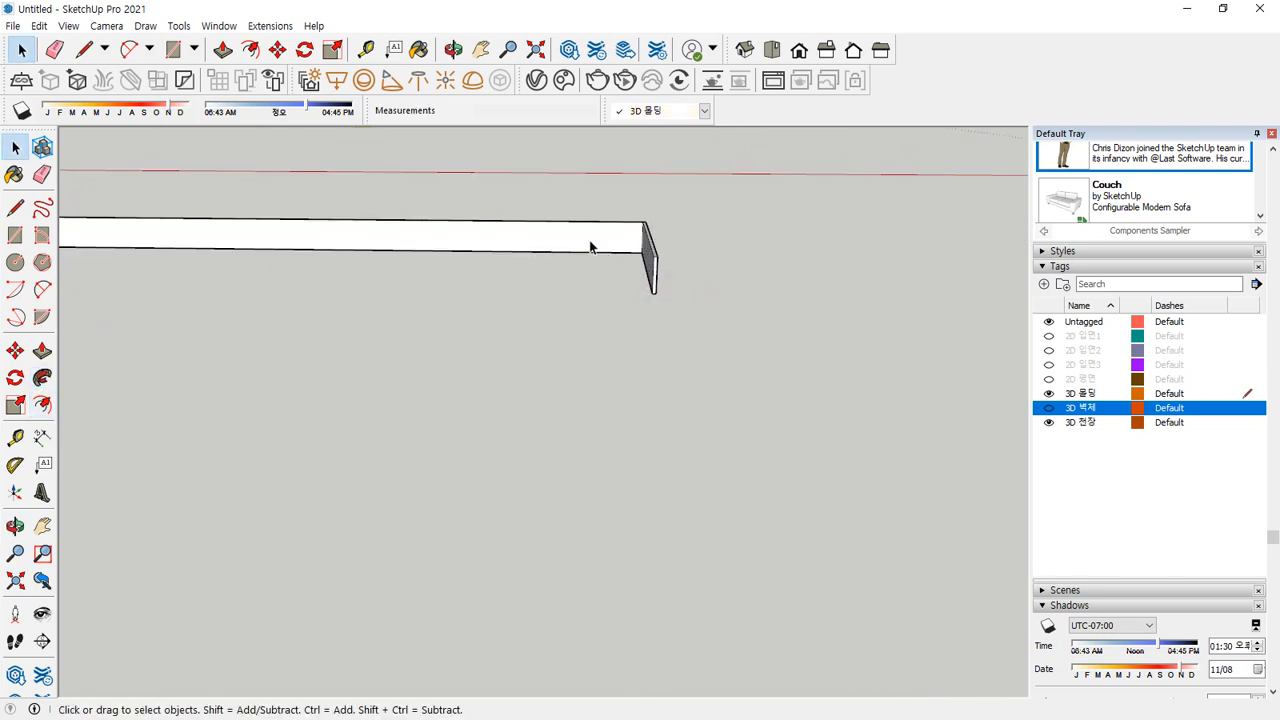
Reverse the faces of the whole swept baseboard and make it a group
triple_click(590, 244)
right_click(585, 244)
left_click(586, 243)
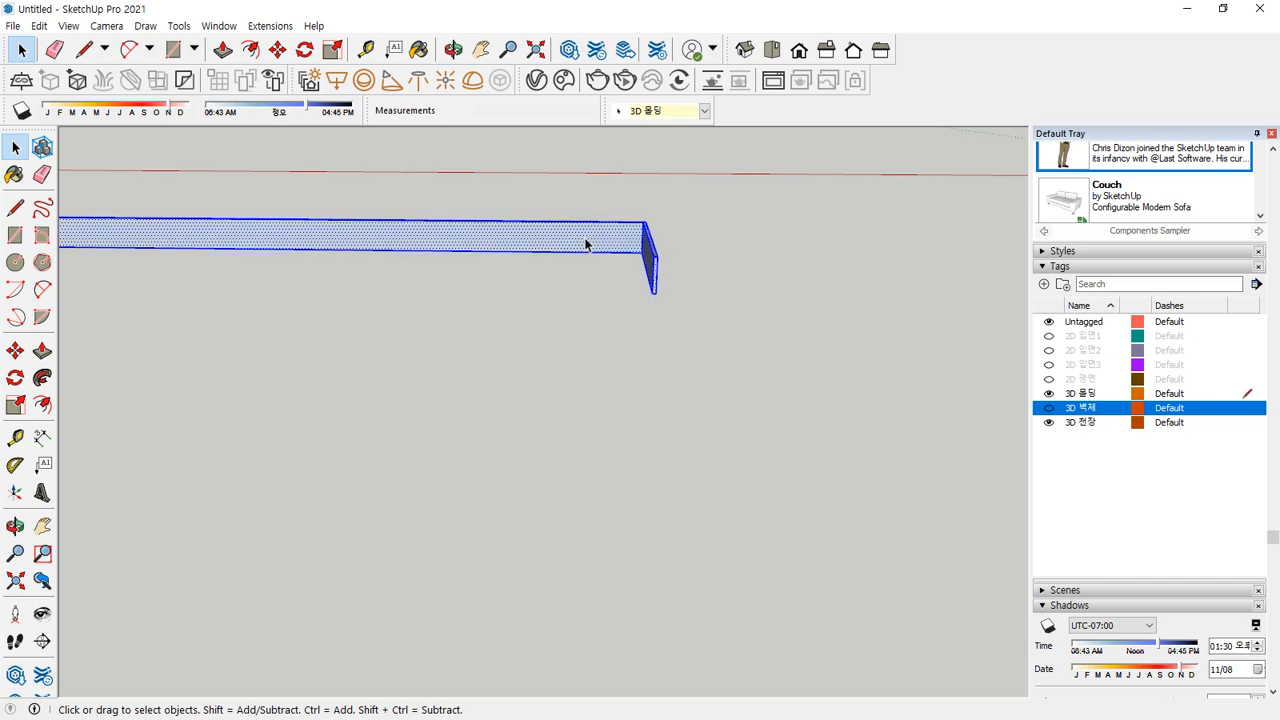
right_click(586, 243)
left_click(636, 377)
Draw a vertical 10 by 100 mm profile at the front end of the separate short baseboard line
scroll(615, 341, "down", 5)
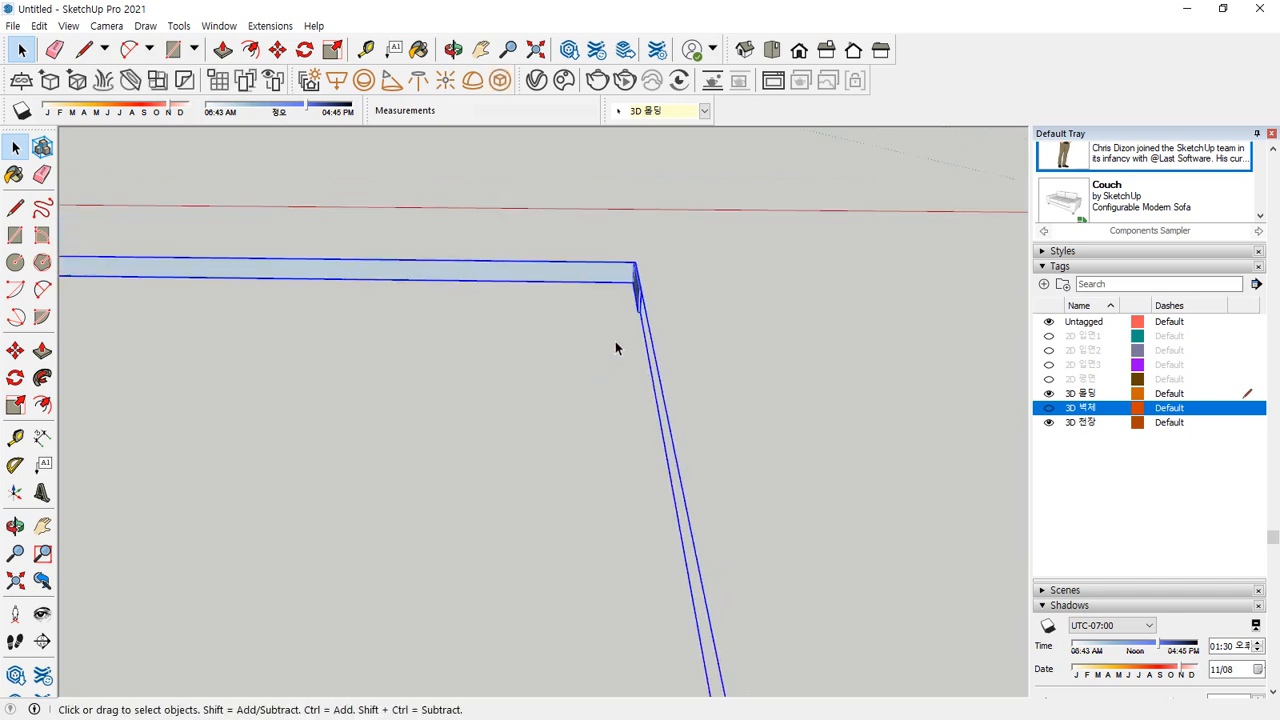
scroll(629, 452, "up", 1)
middle_click_drag(572, 413, 640, 434)
left_click(640, 434)
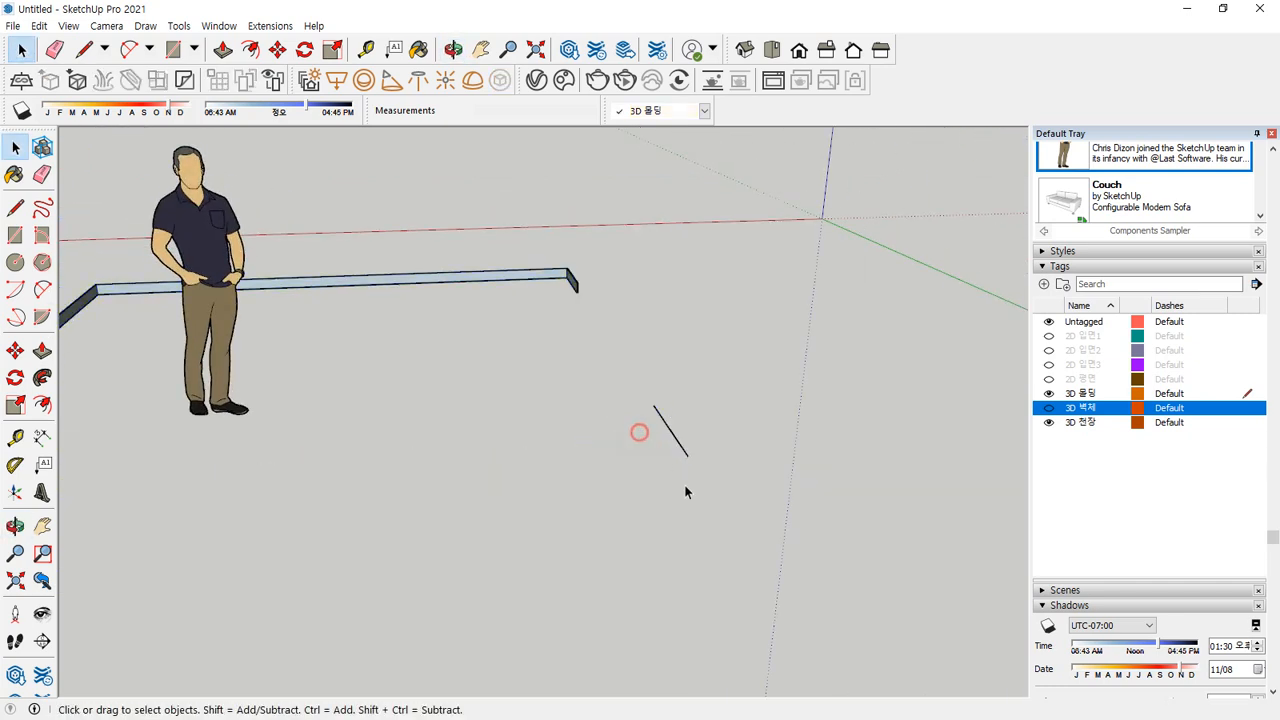
scroll(685, 485, "up", 4)
key("r")
left_click(690, 444)
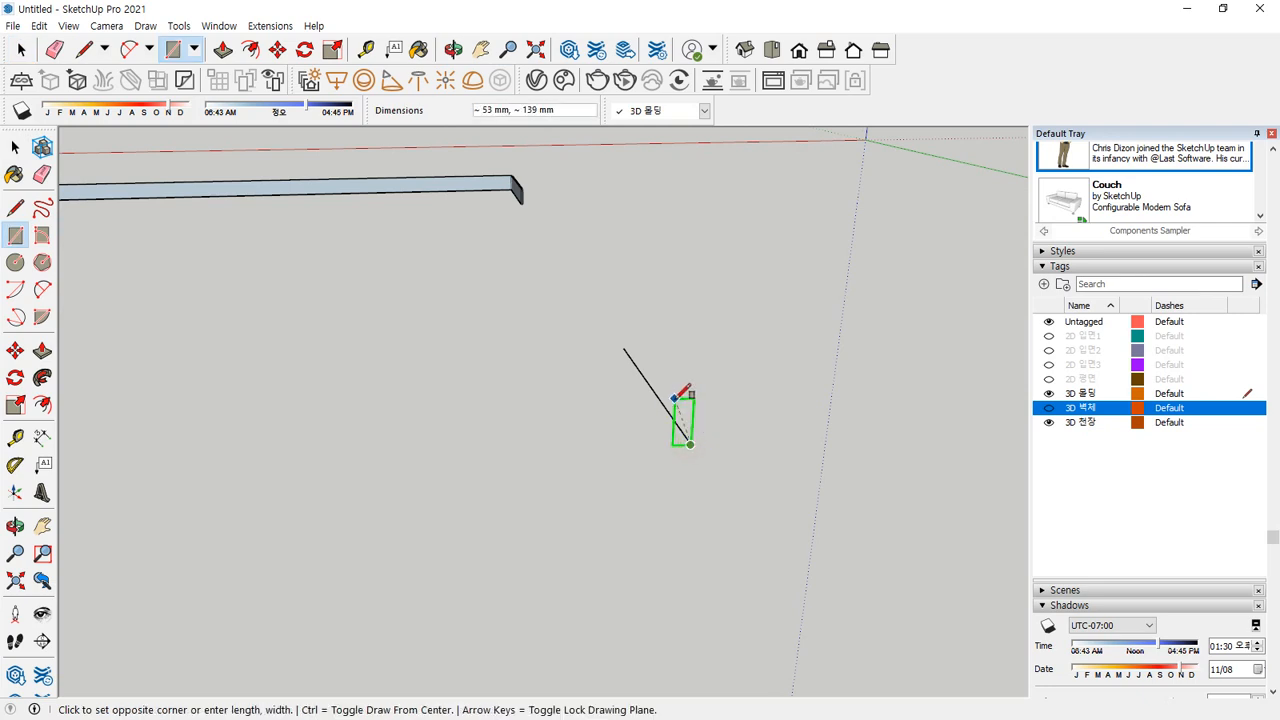
type("10,10")
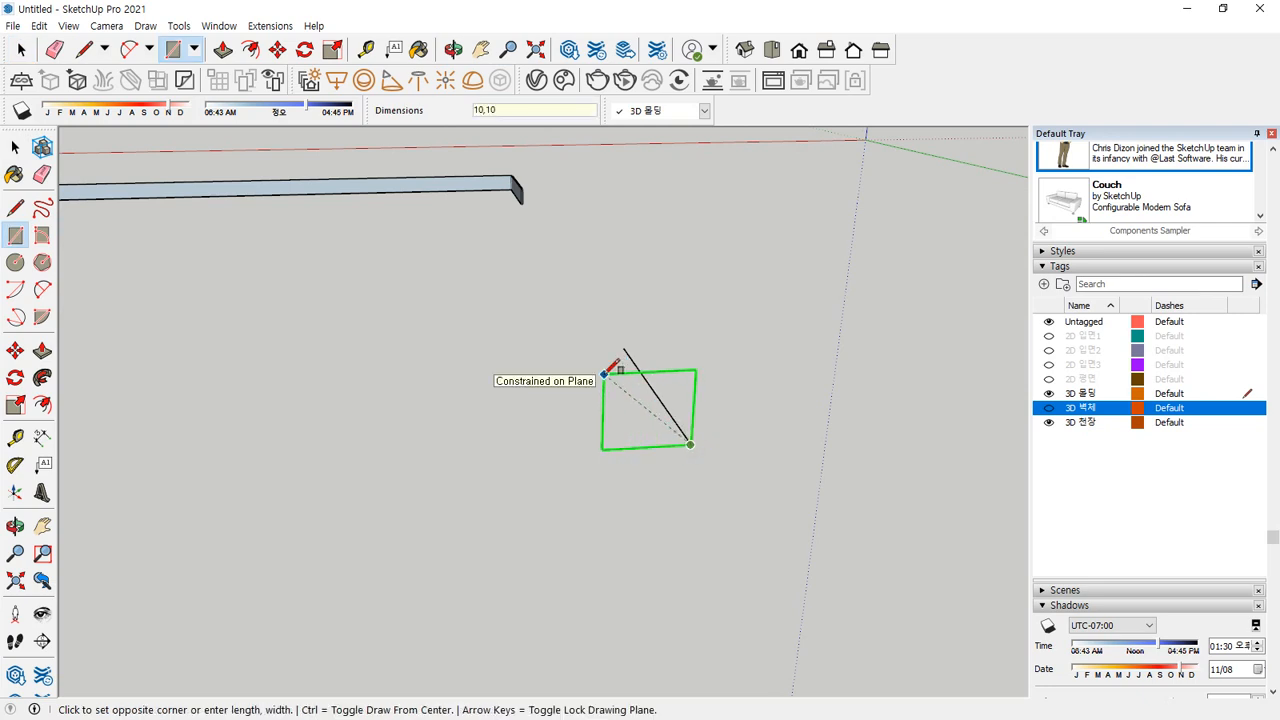
key("Return")
Sweep the profile along the short baseboard line with Follow Me
key("space")
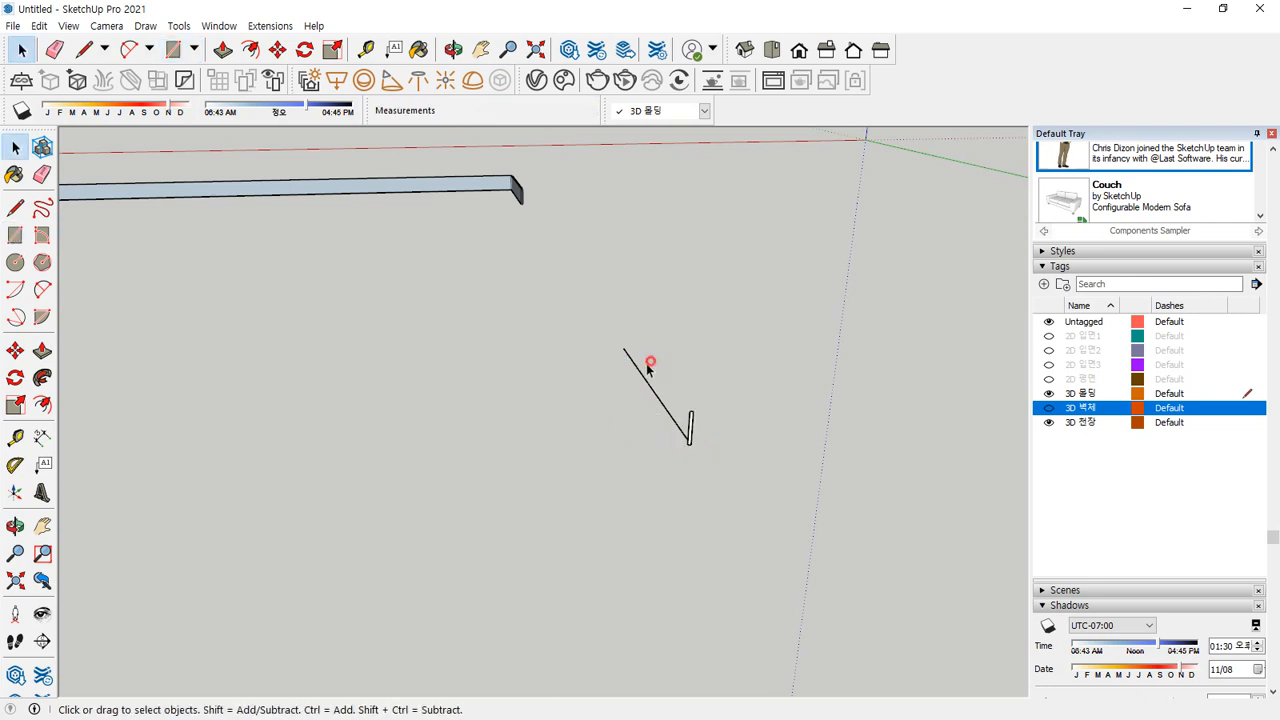
left_click(42, 377)
scroll(660, 420, "up", 2)
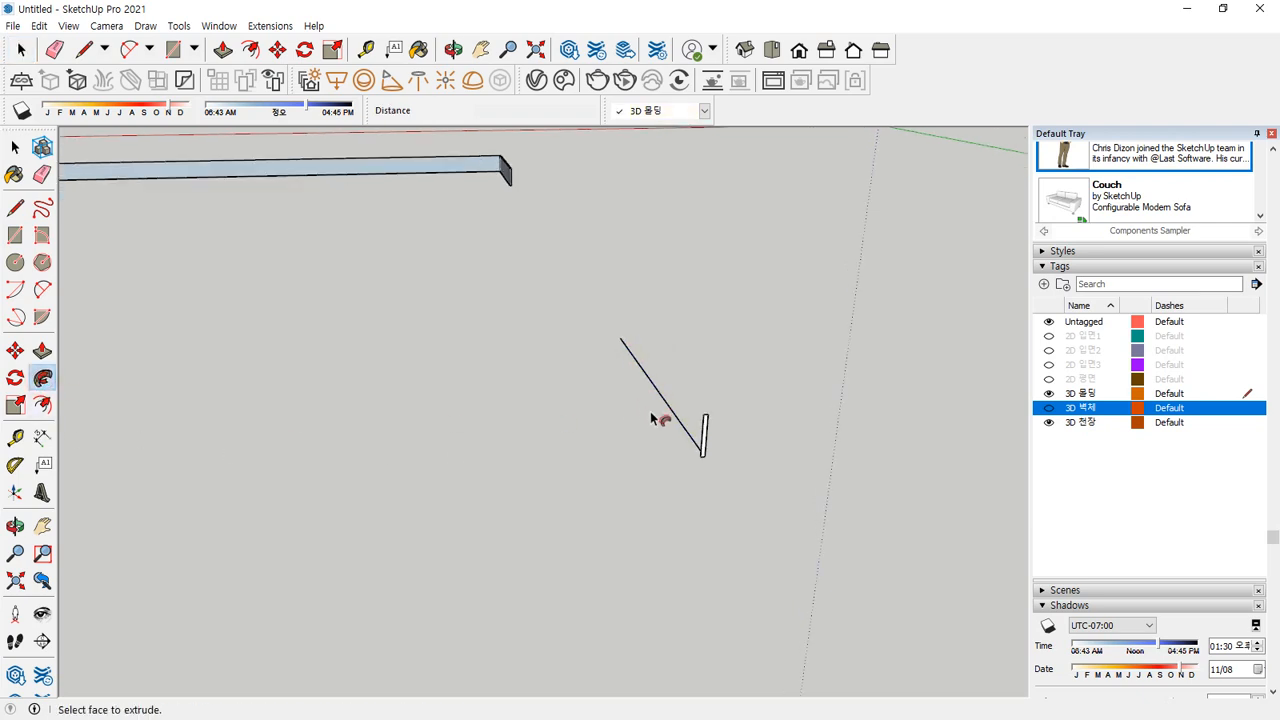
left_click(714, 437)
key("space")
Select all of the short baseboard piece and make it a group
left_click(668, 392)
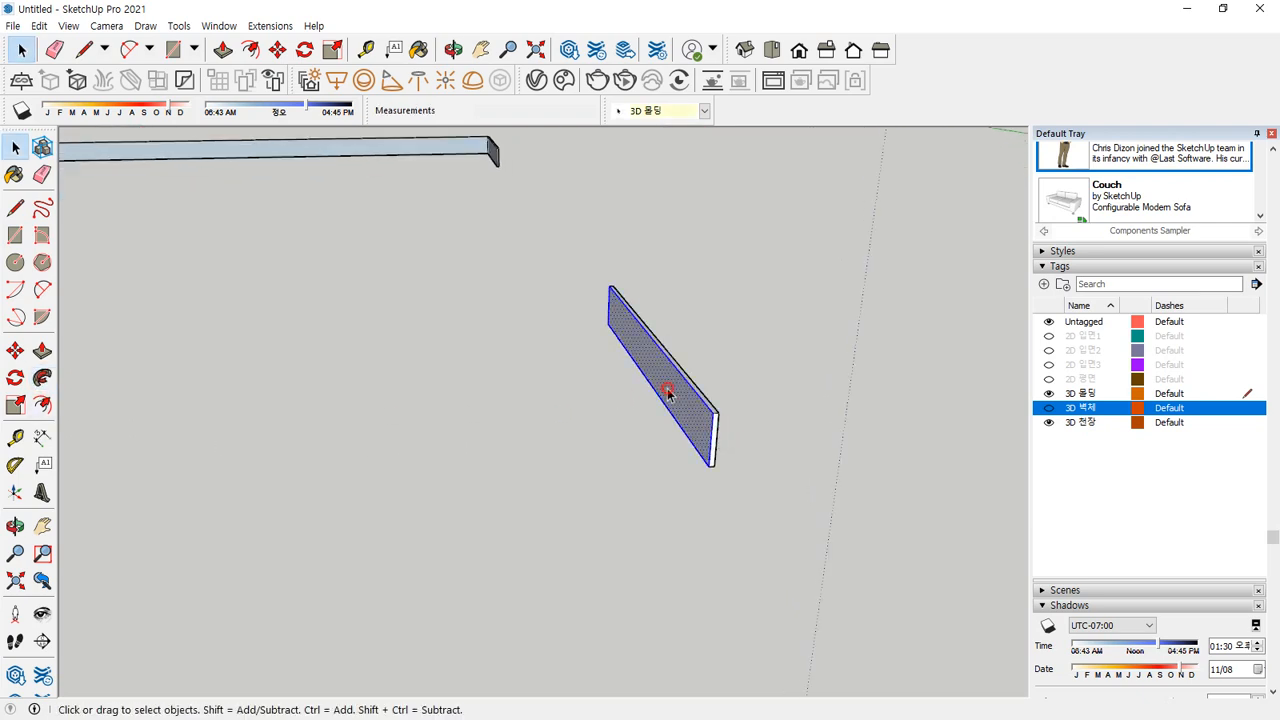
right_click(668, 390)
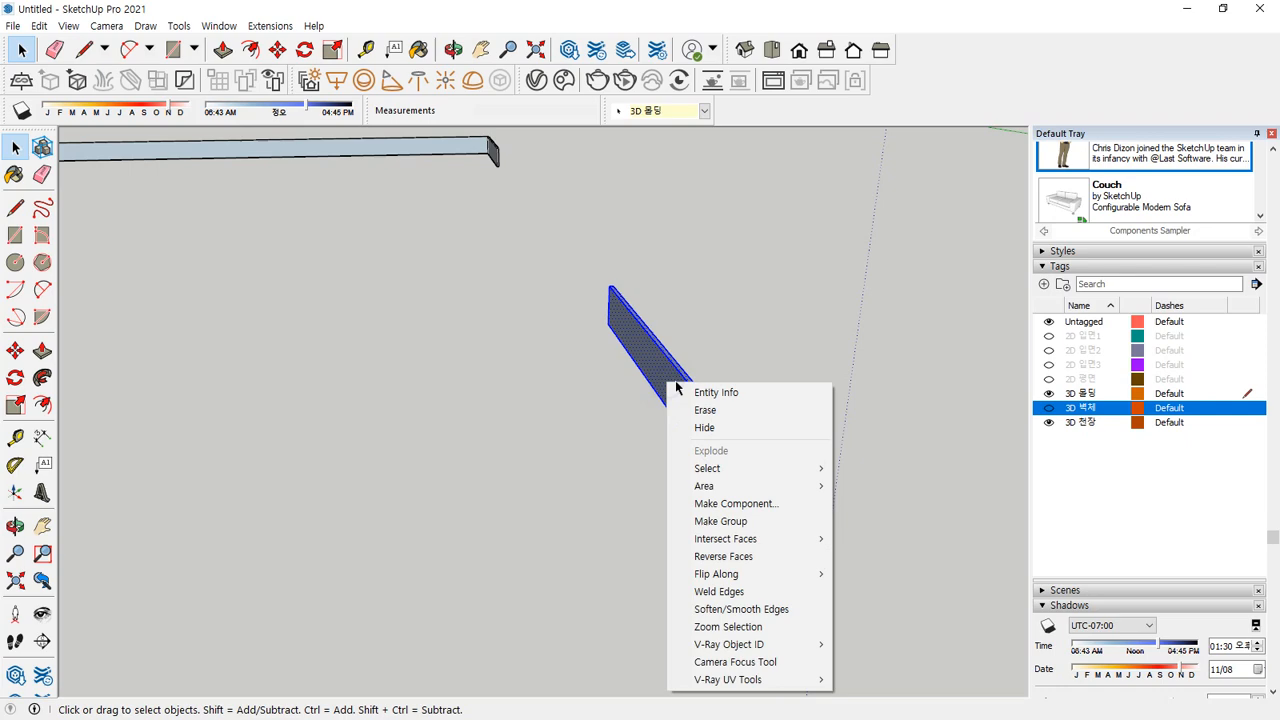
left_click(706, 521)
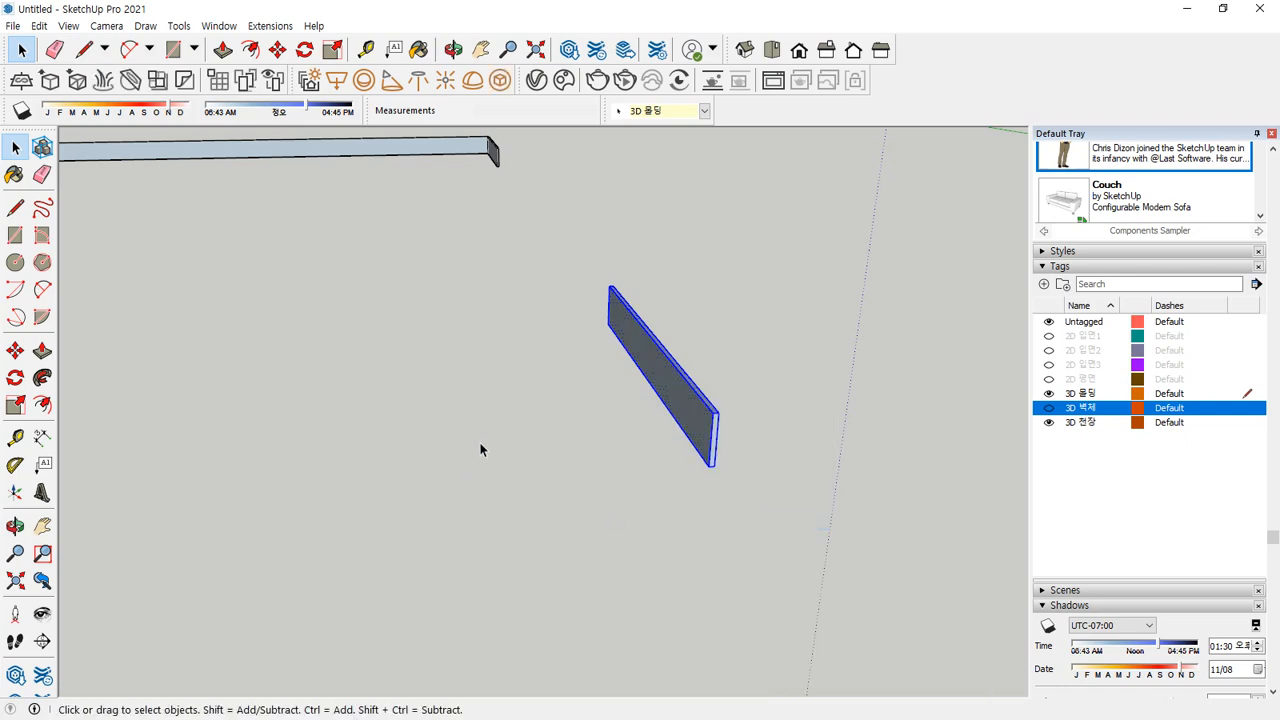
Show the 3D 벽체 tag and inspect the baseboards and ceiling mouldings inside the room
left_click(1047, 408)
middle_click_drag(488, 362, 711, 490)
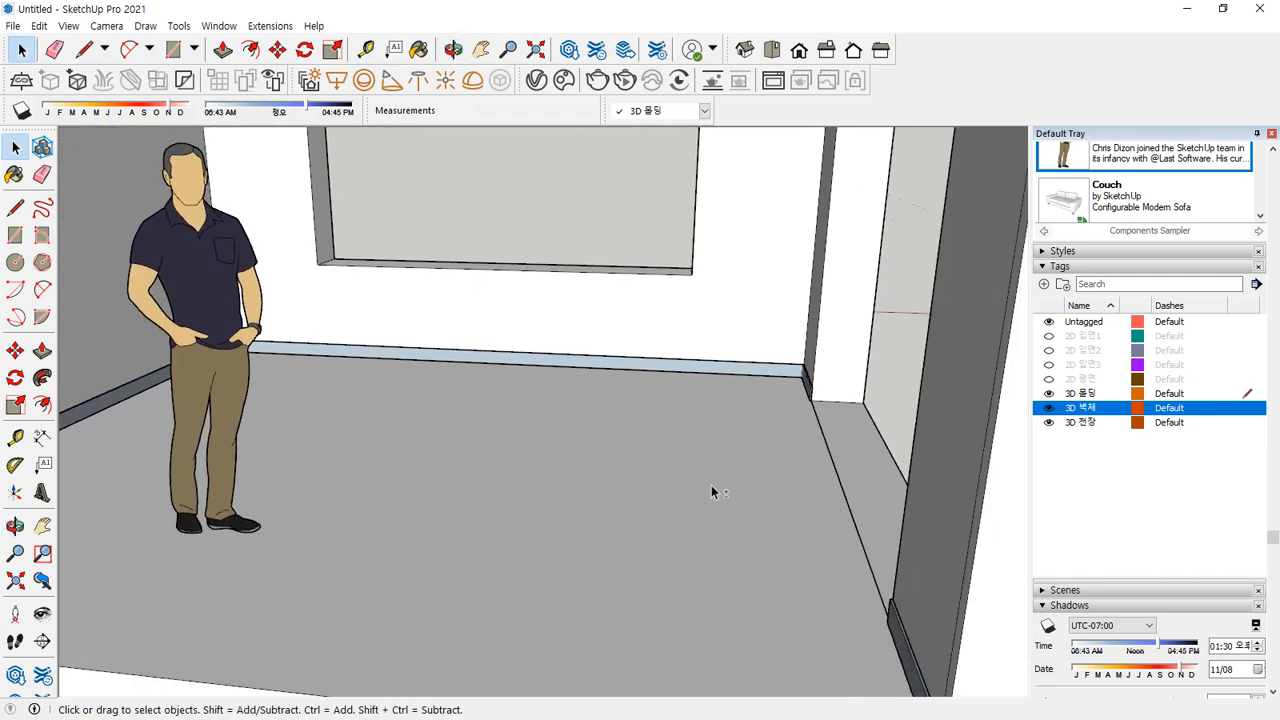
middle_click_drag(245, 335, 731, 236)
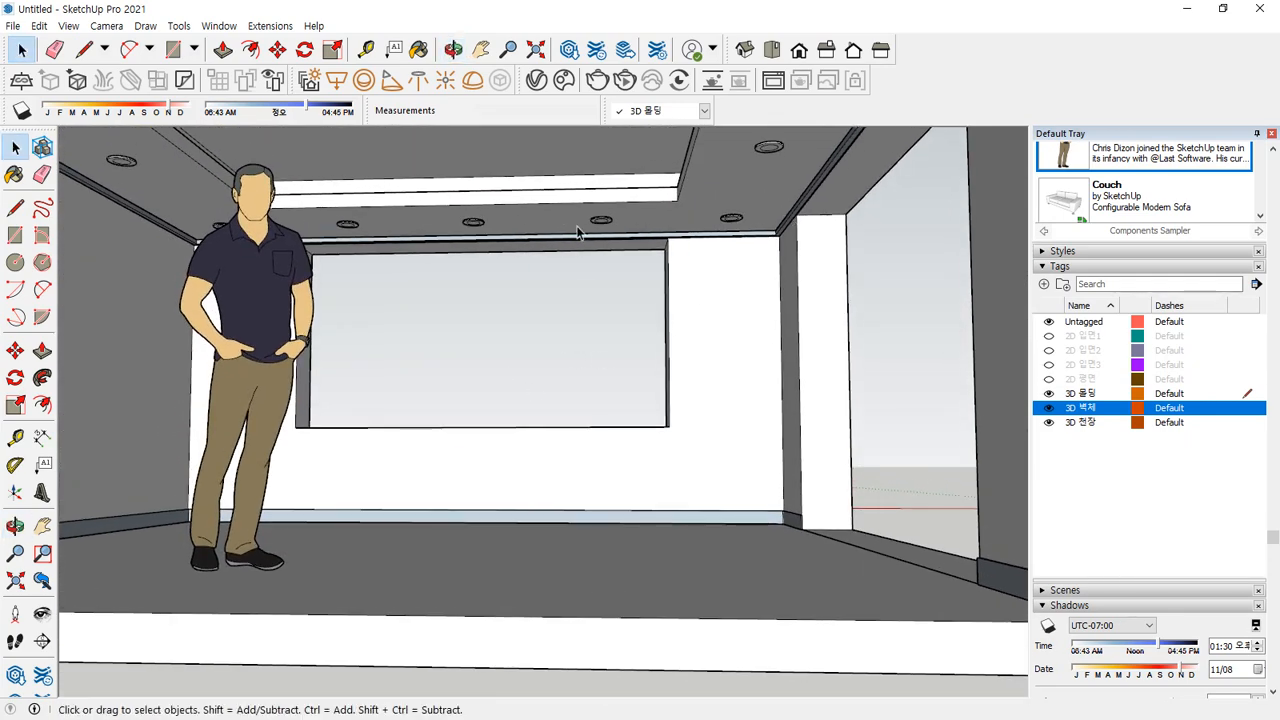
middle_click_drag(456, 241, 514, 323)
Delete the standing scale figure from the room and review the interior
left_click(378, 398)
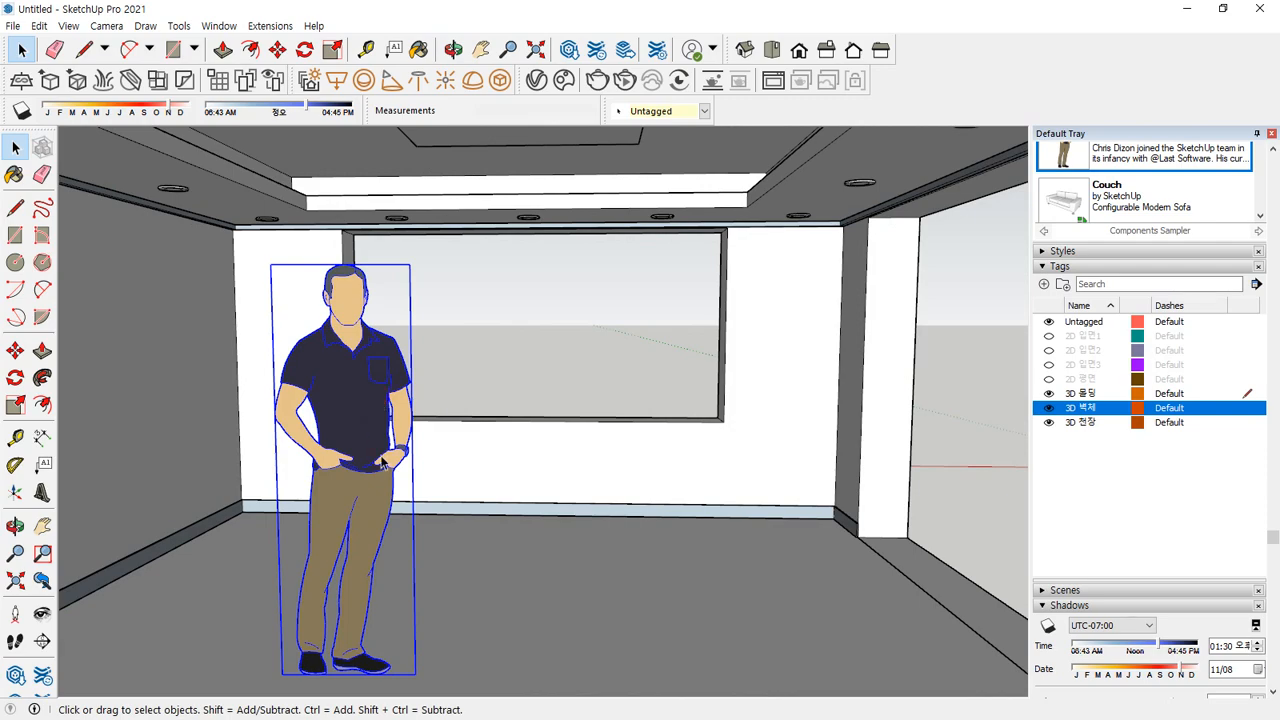
key("Delete")
scroll(381, 457, "down", 3)
middle_click_drag(389, 457, 503, 511)
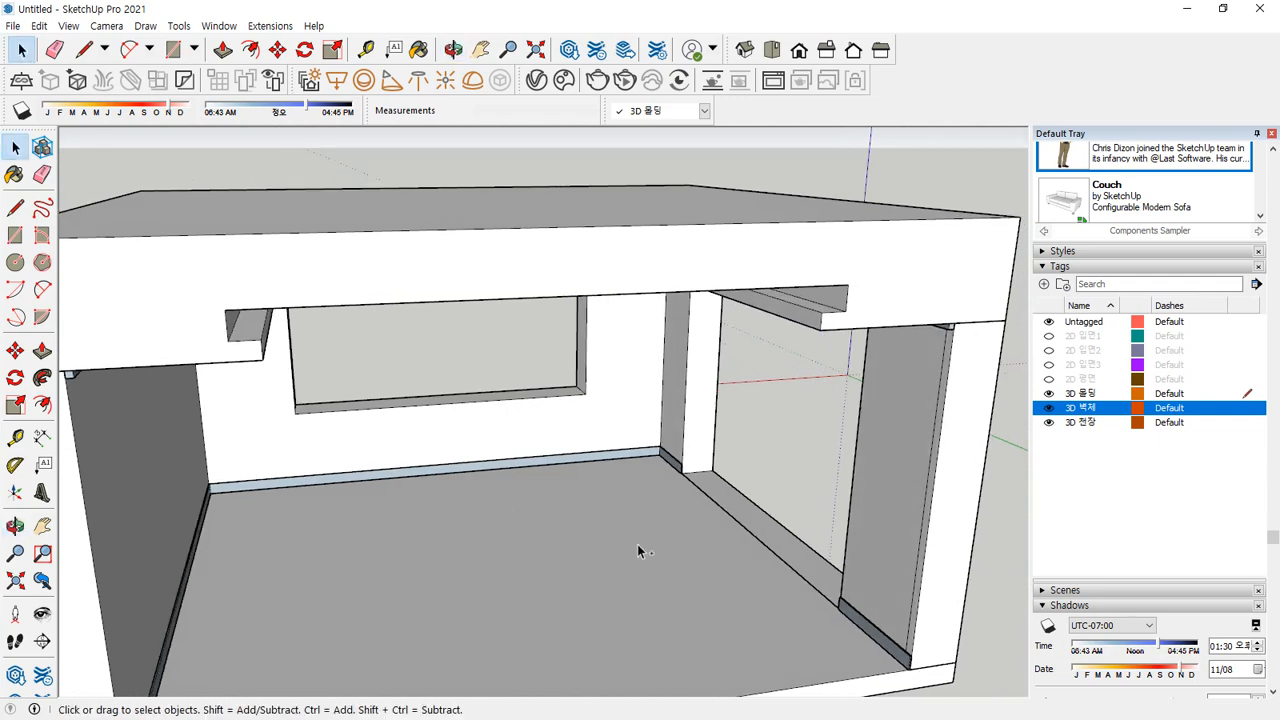
middle_click_drag(638, 546, 805, 332)
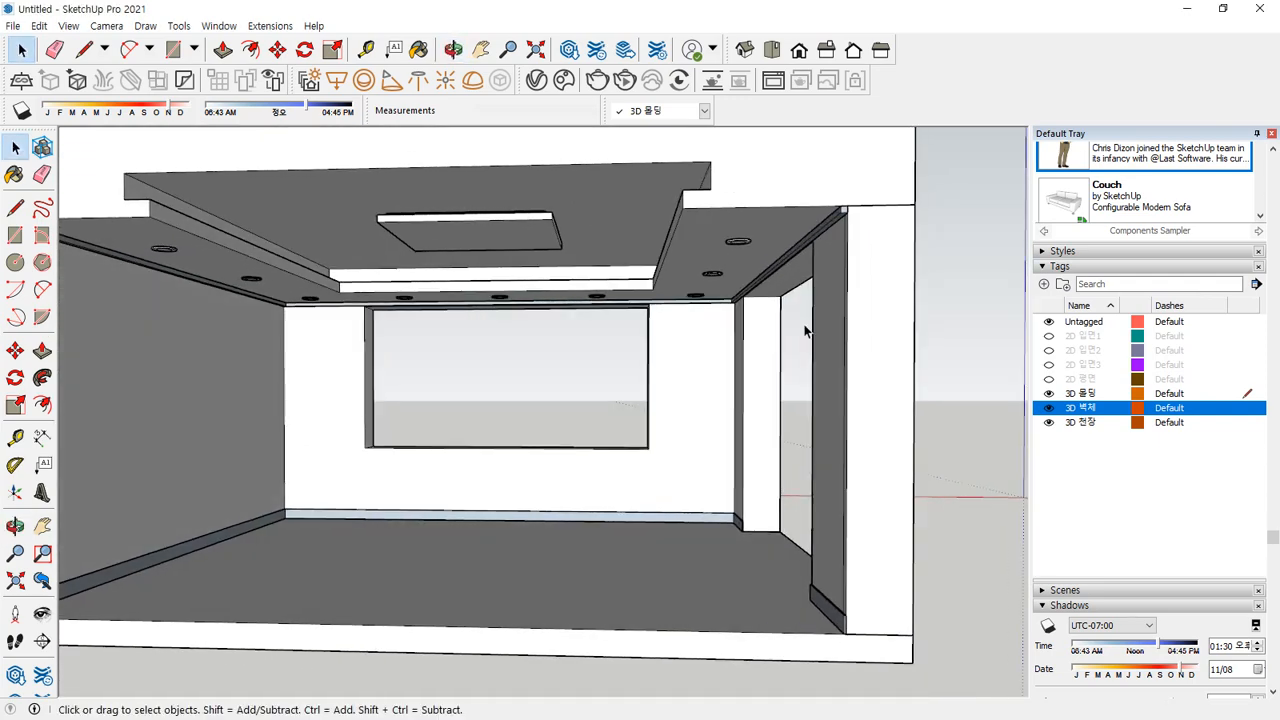
Make the 2D drawing tags 2D 입면1, 2D 입면2, 2D 입면3 and 2D 평면 visible
left_click(1077, 462)
left_click(1049, 336)
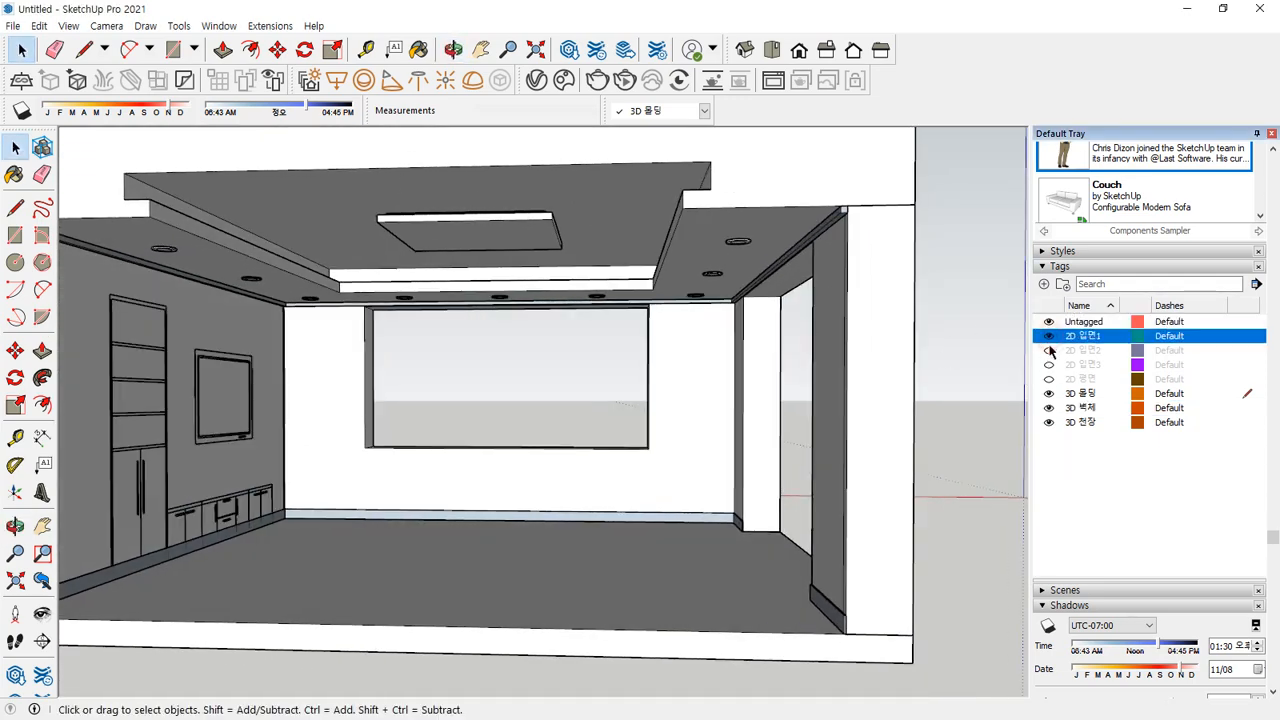
left_click(1049, 350)
left_click(1049, 364)
left_click(1049, 379)
middle_click_drag(365, 410, 900, 407)
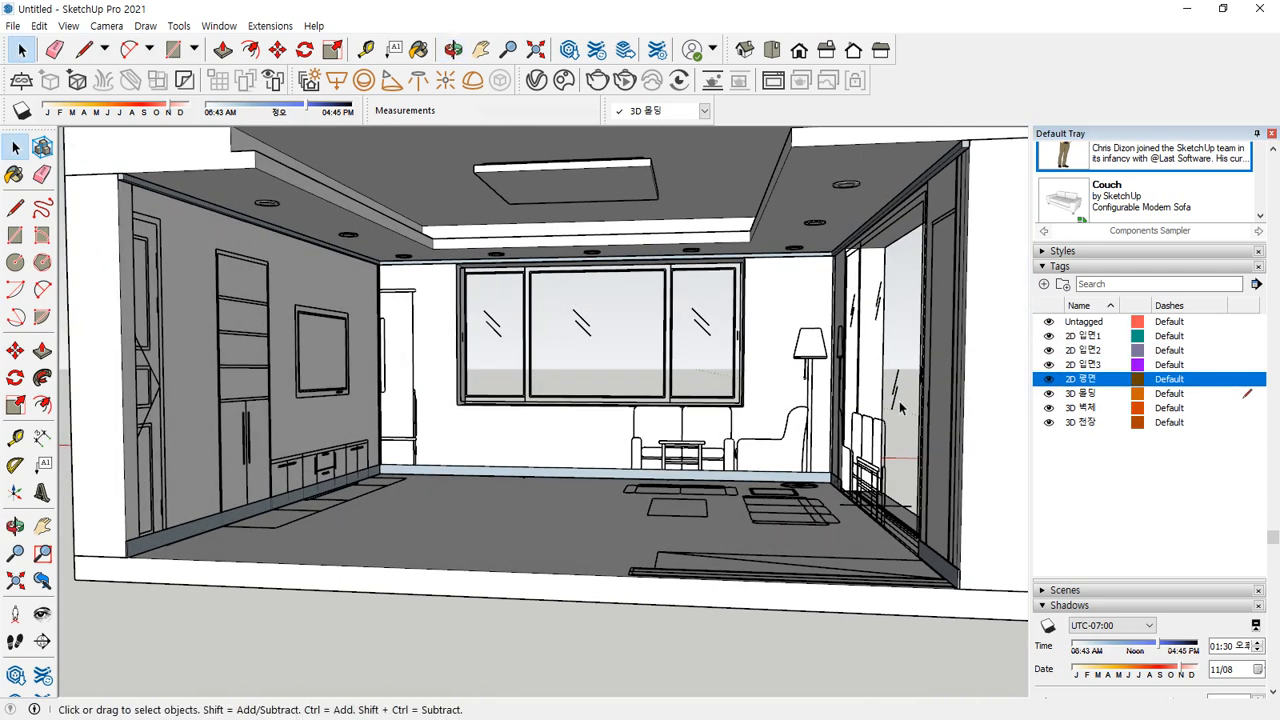
Add a tag named 3D 가구 and make it the active tag
left_click(1044, 284)
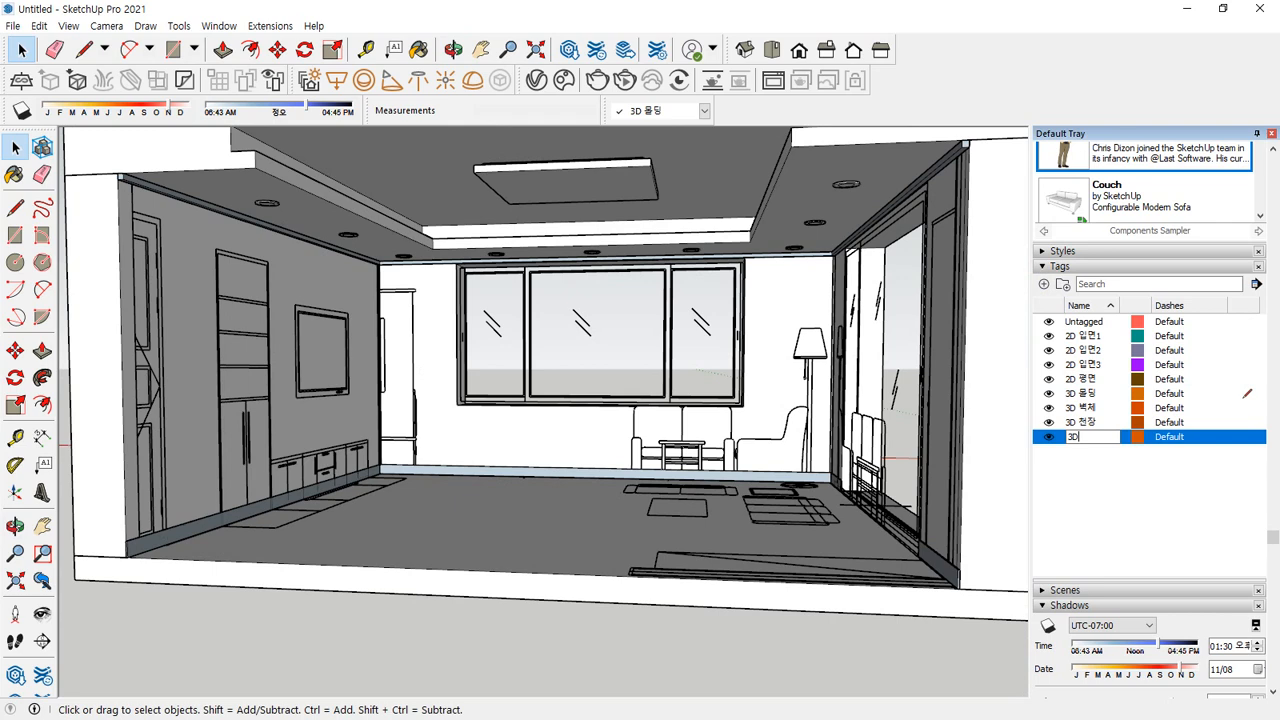
key("Return")
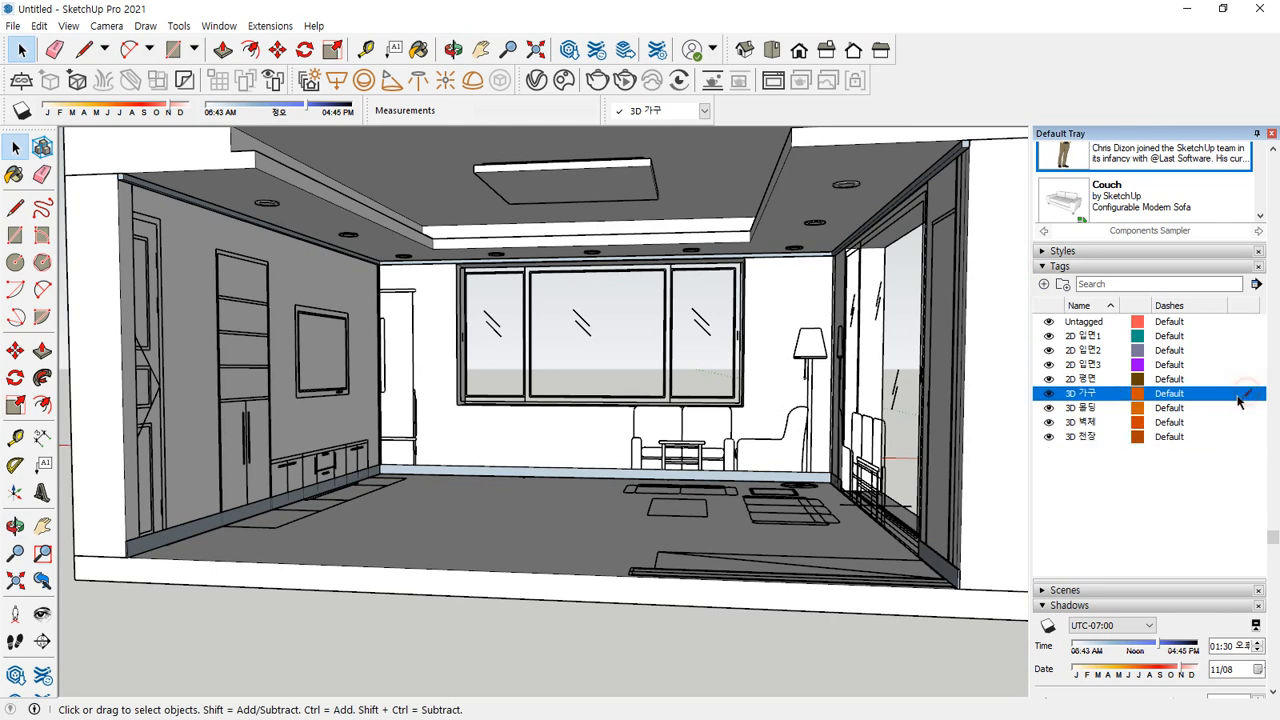
middle_click_drag(578, 401, 504, 402)
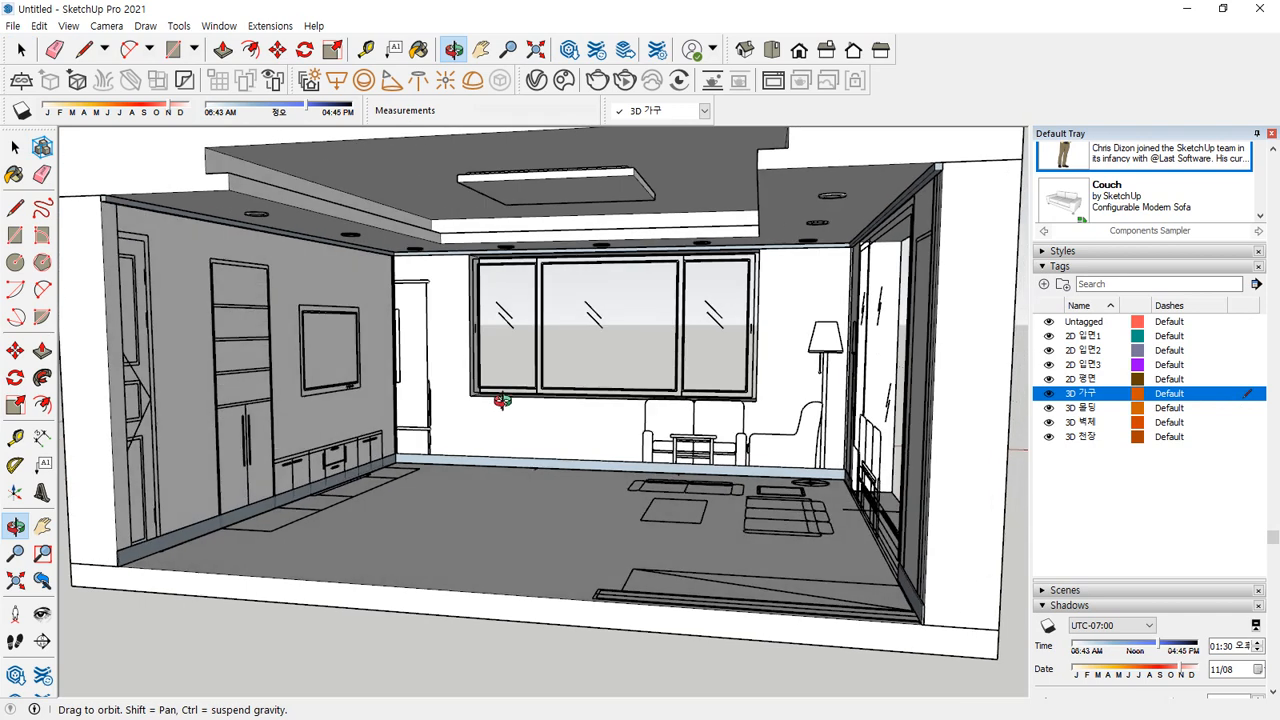
Hide the 3D 천장 and 3D 몰딩 tags, and switch the 3D 벽체 tag off and back on
left_click(1051, 438)
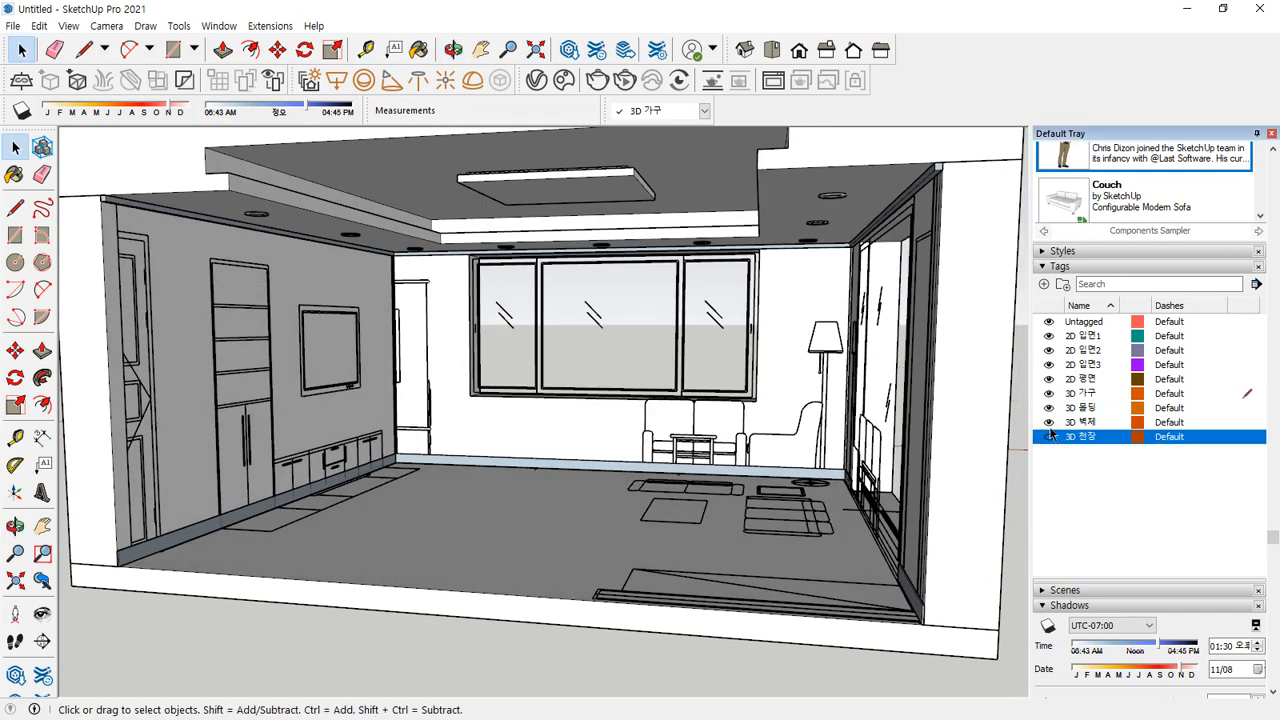
left_click(1049, 408)
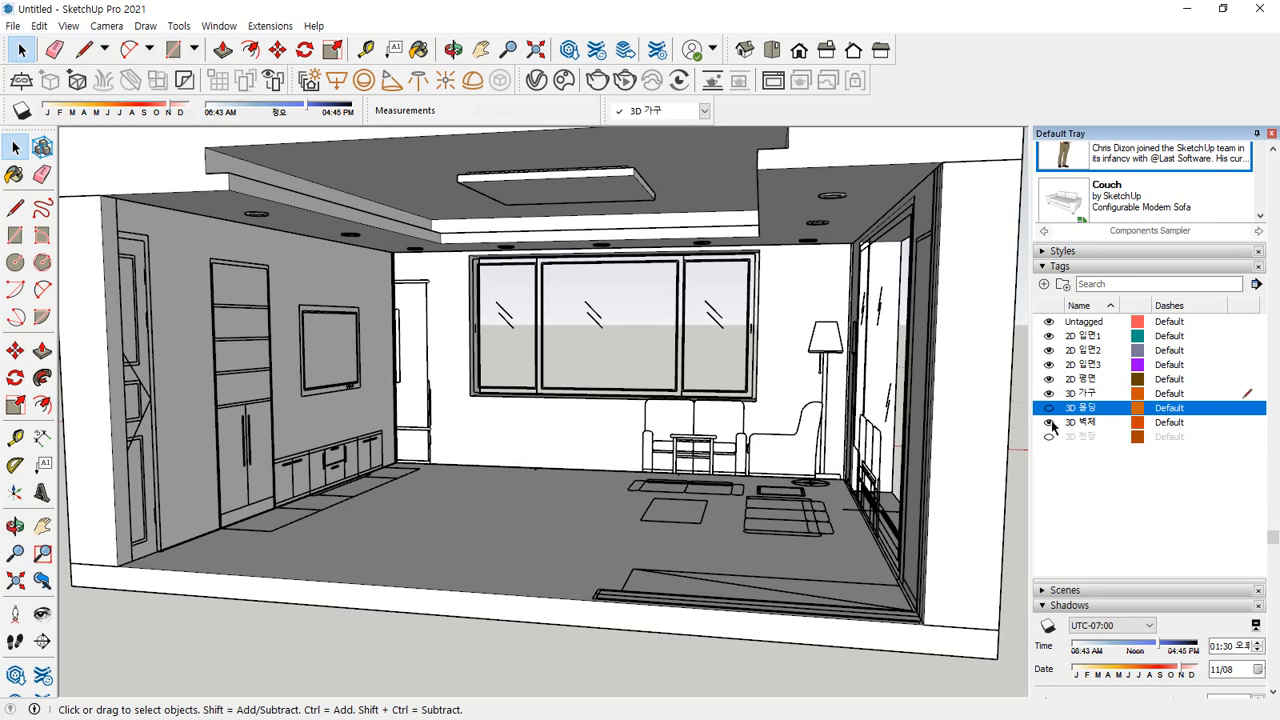
left_click(1049, 423)
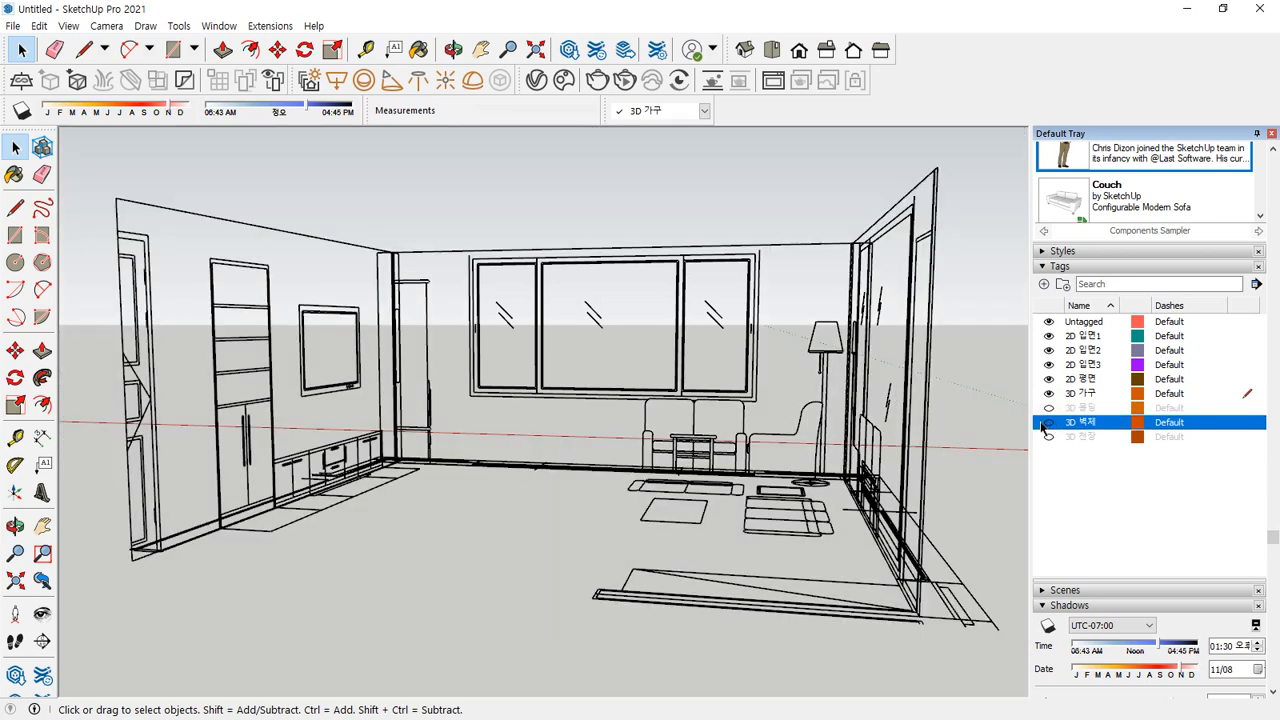
left_click(1047, 424)
Assign all the geometry inside the ceiling group to the 3D 천장 tag and leave the group
left_click(355, 170)
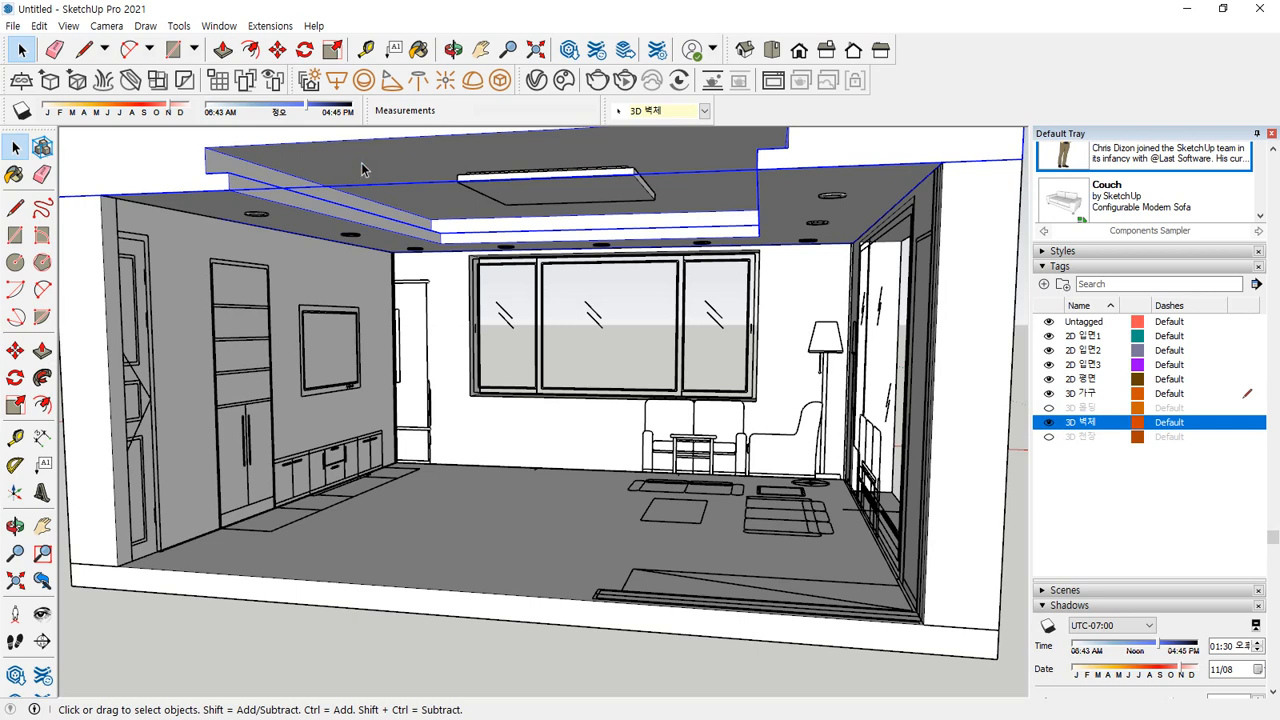
scroll(1236, 480, "up", 5)
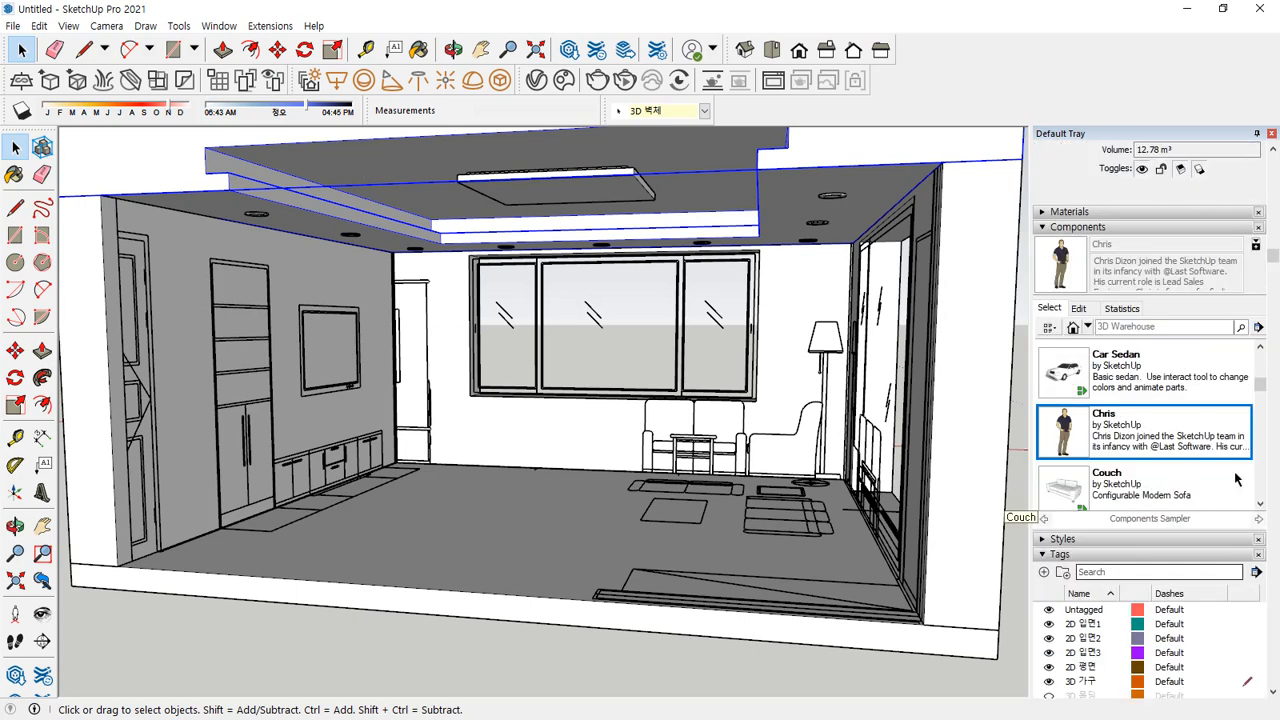
scroll(1180, 190, "up", 3)
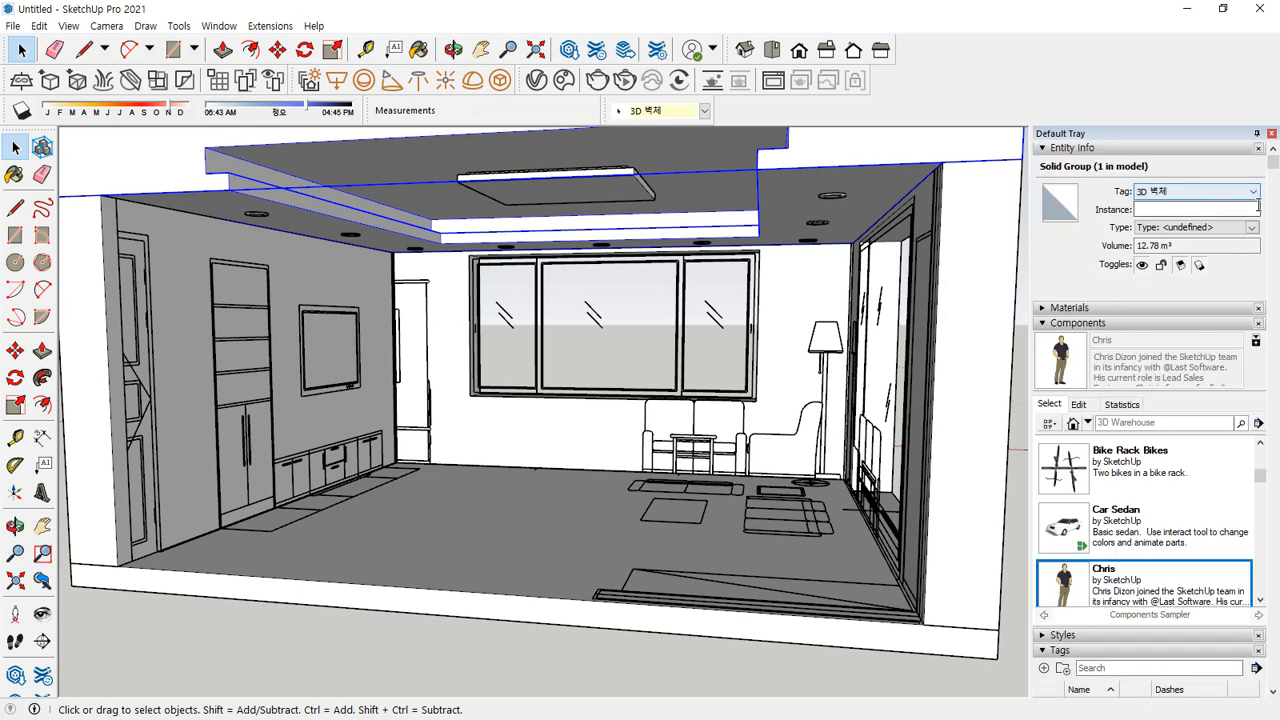
left_click(1250, 191)
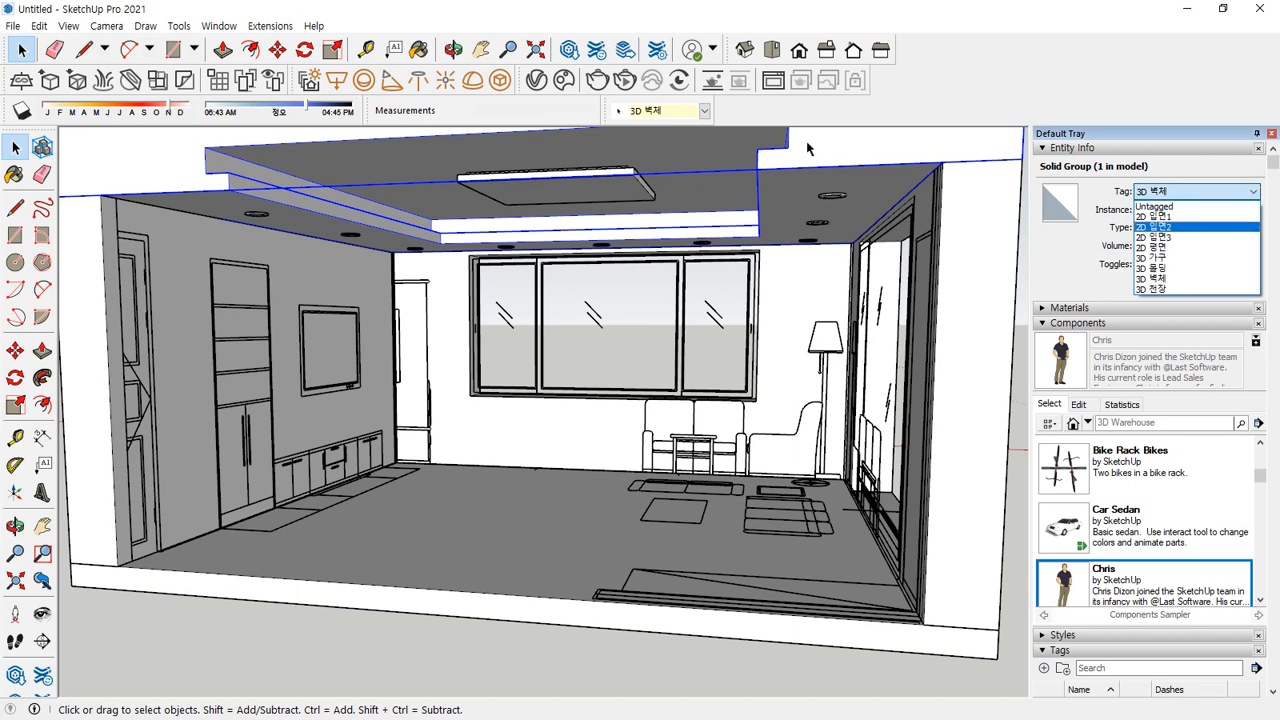
left_click(849, 149)
triple_click(849, 149)
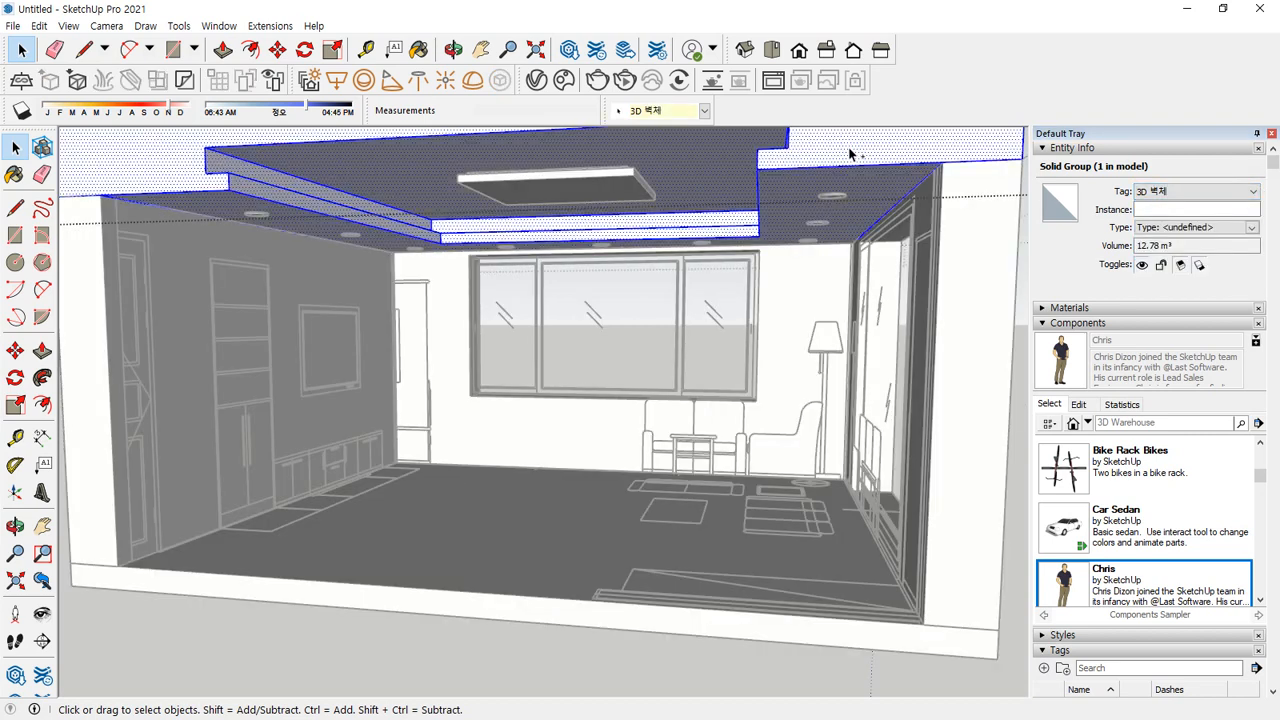
left_click(1252, 191)
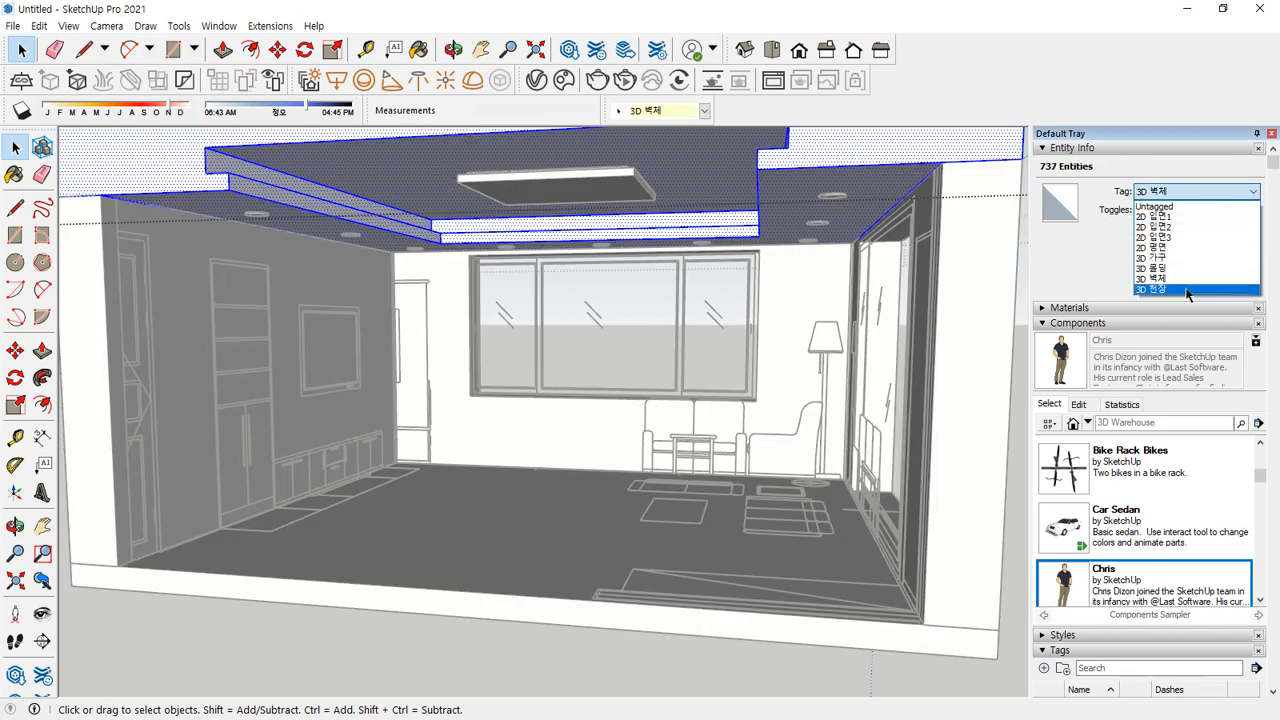
left_click(1187, 290)
left_click(878, 182)
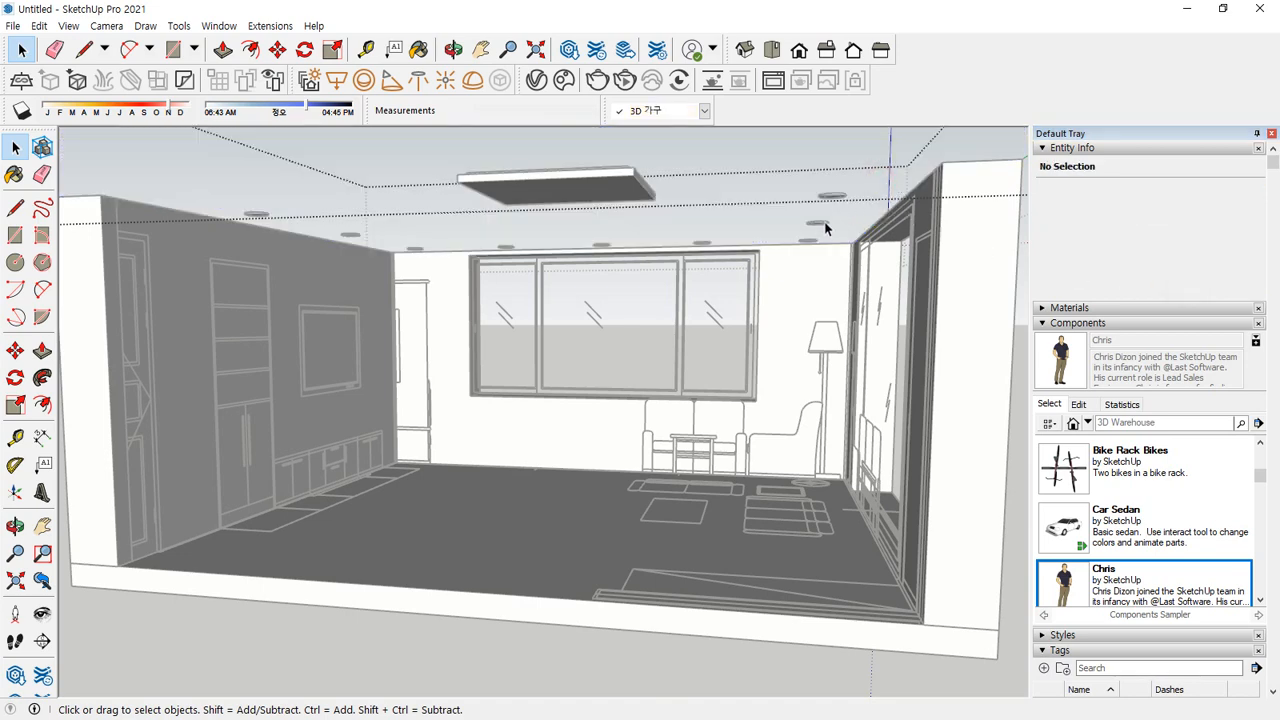
left_click(736, 301)
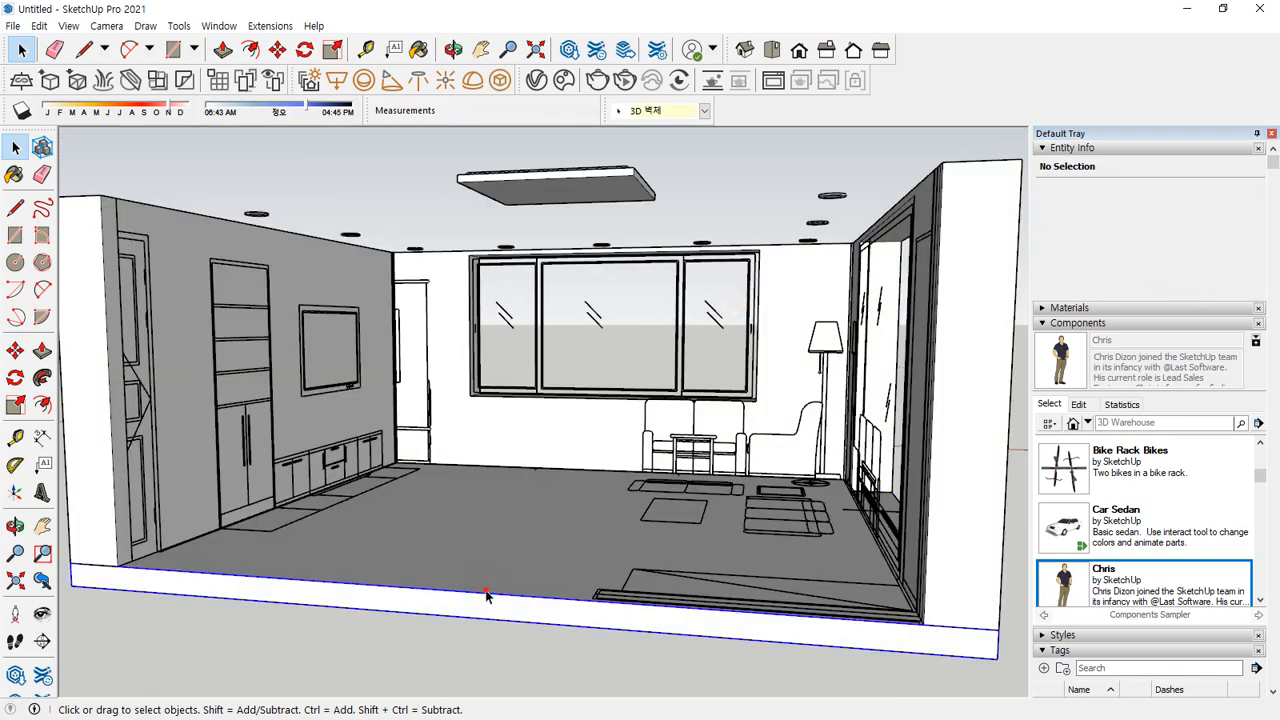
Assign all the geometry inside the floor slab group to the 3D 천장 tag and leave the group
triple_click(486, 597)
left_click(1226, 192)
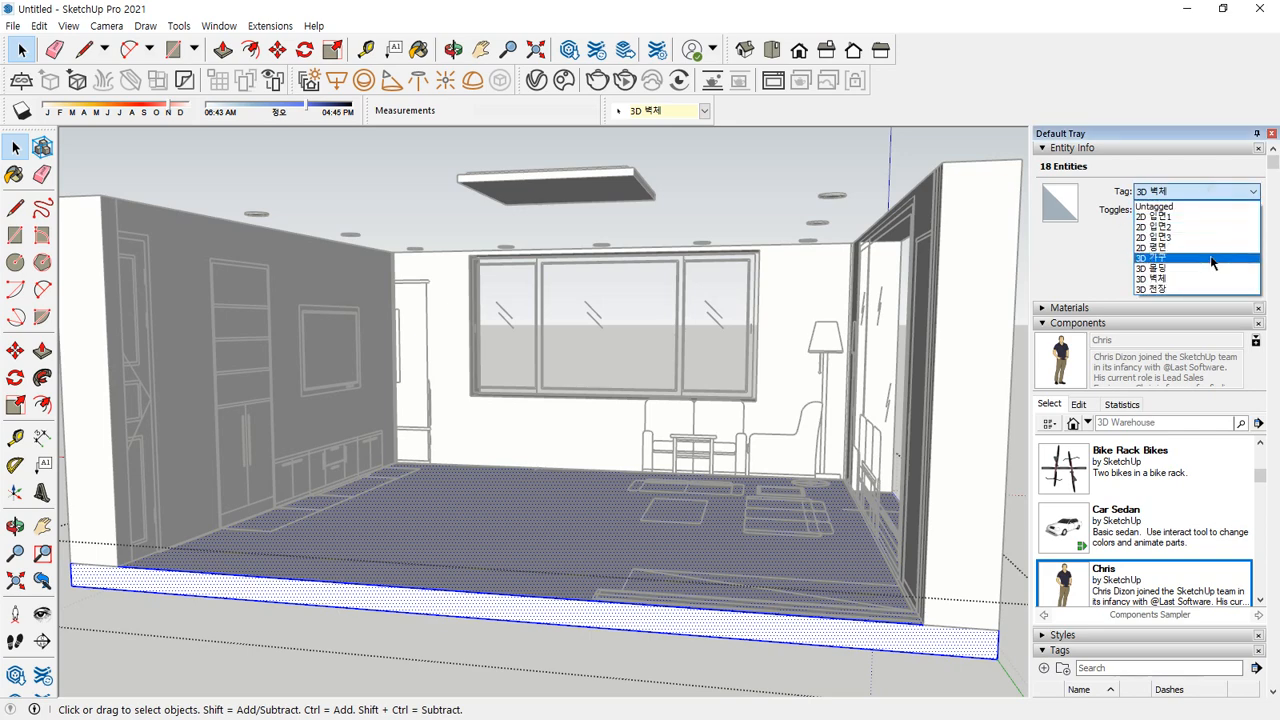
left_click(1180, 286)
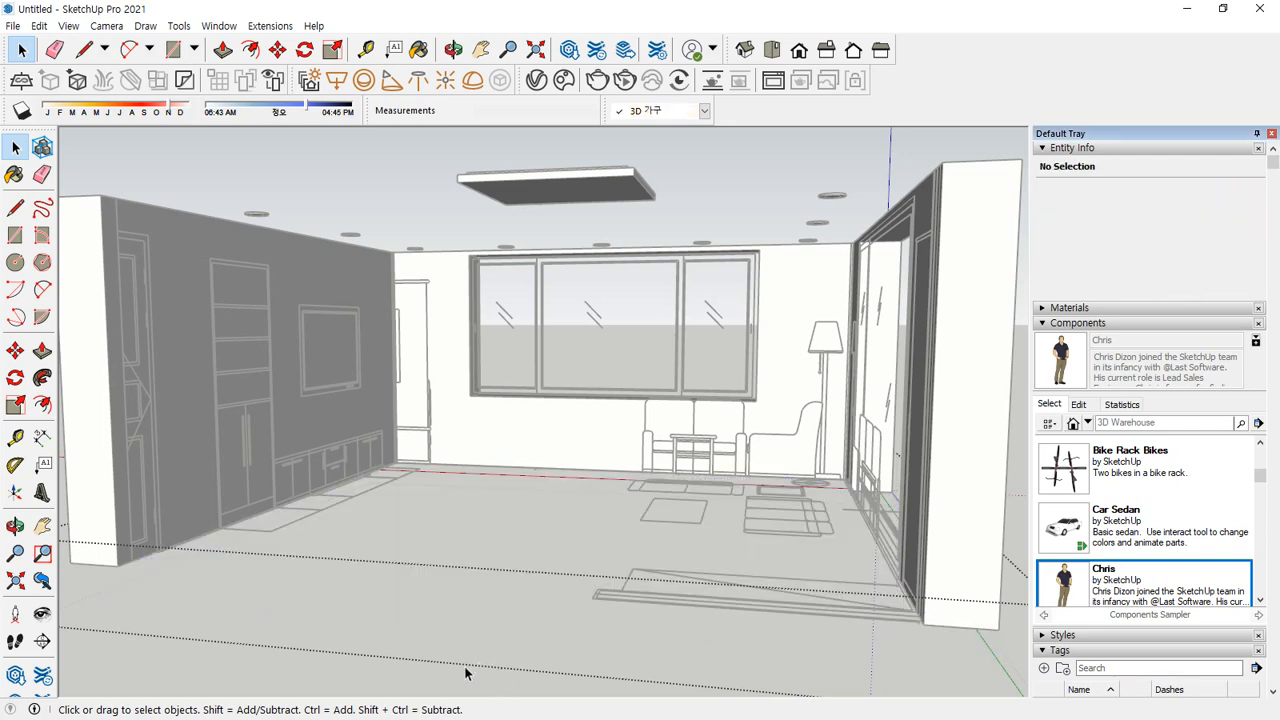
left_click(466, 672)
Make the 3D 천장 tag visible and assign the ceiling group itself to it
scroll(1180, 589, "down", 4)
scroll(1249, 638, "down", 4)
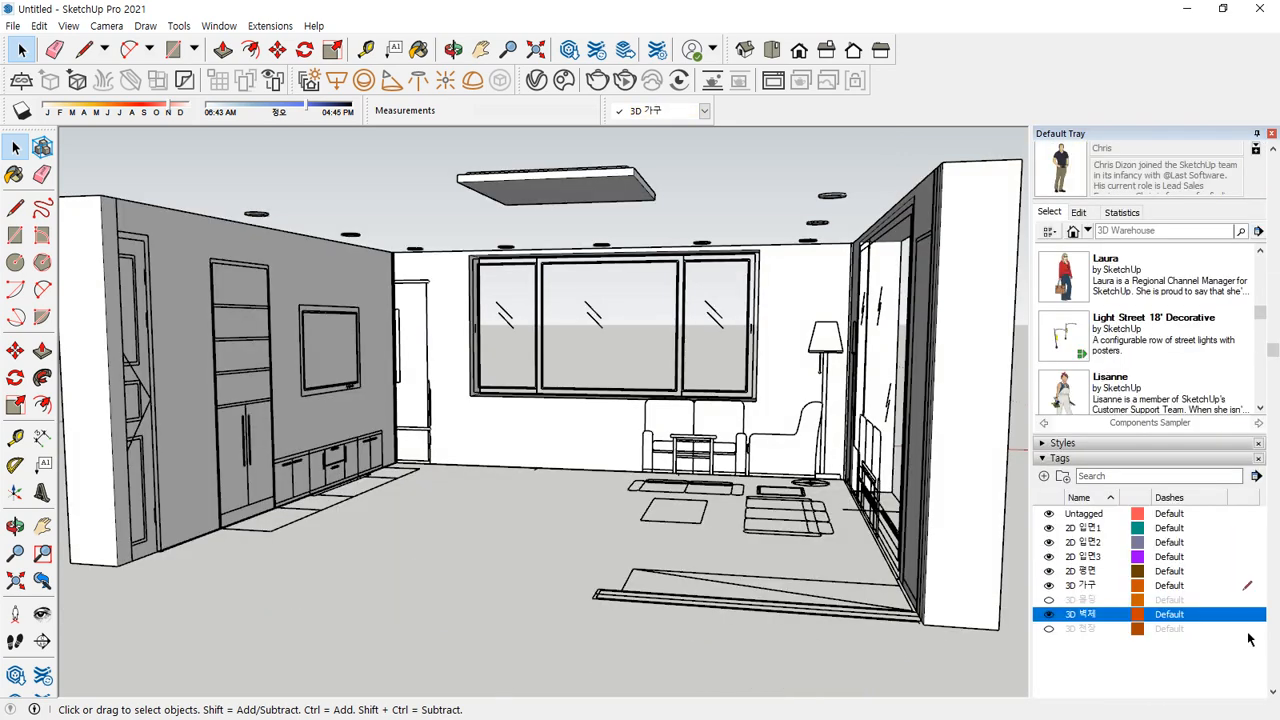
left_click(1048, 628)
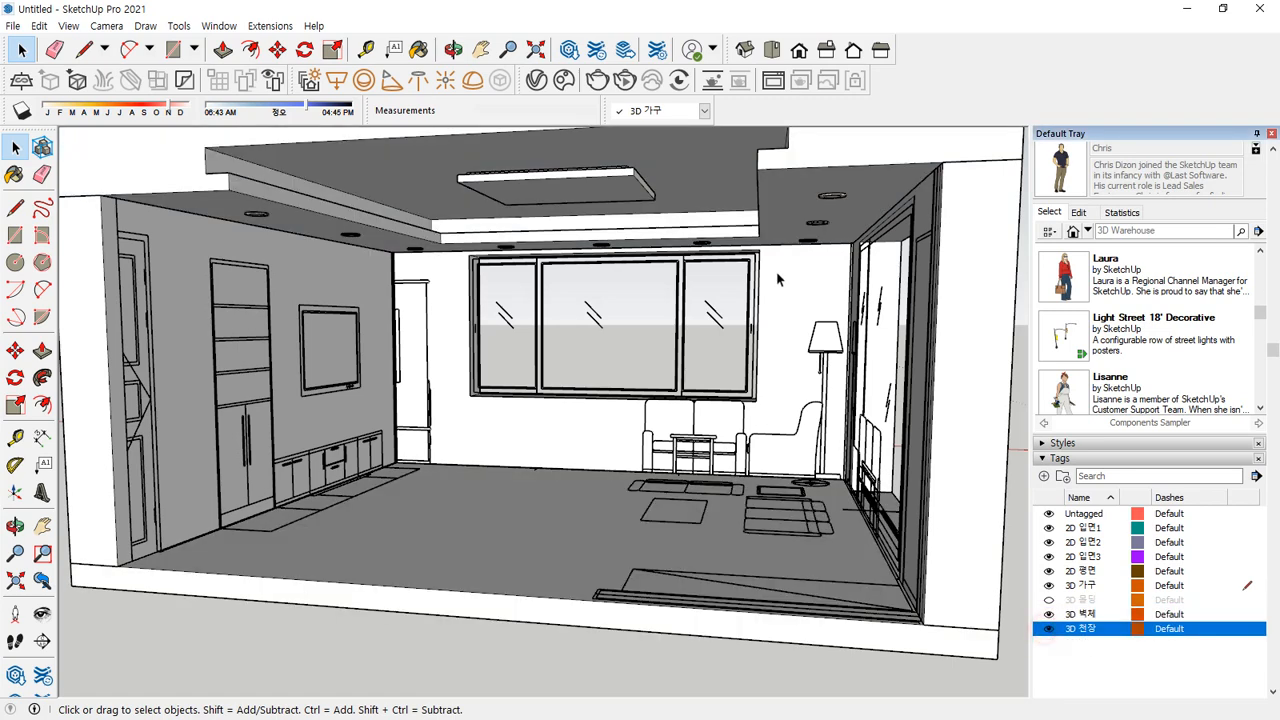
left_click(827, 178)
scroll(1158, 214, "up", 4)
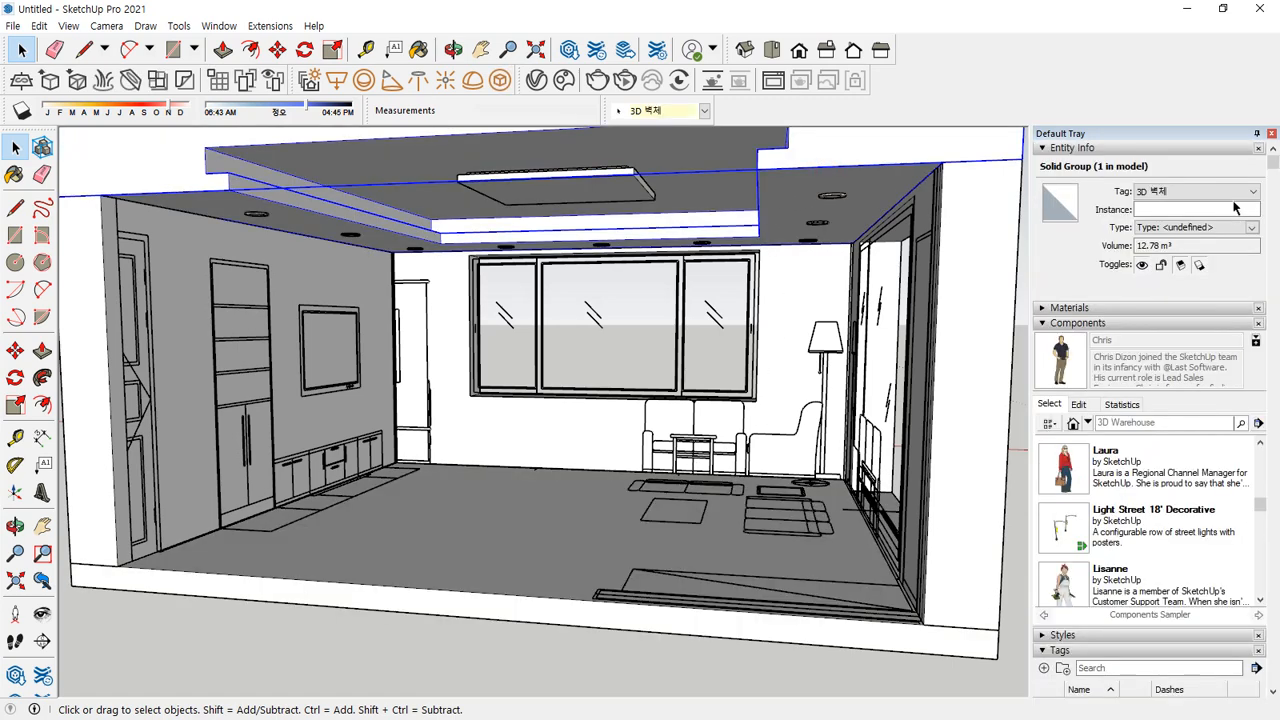
left_click(1240, 191)
left_click(1181, 290)
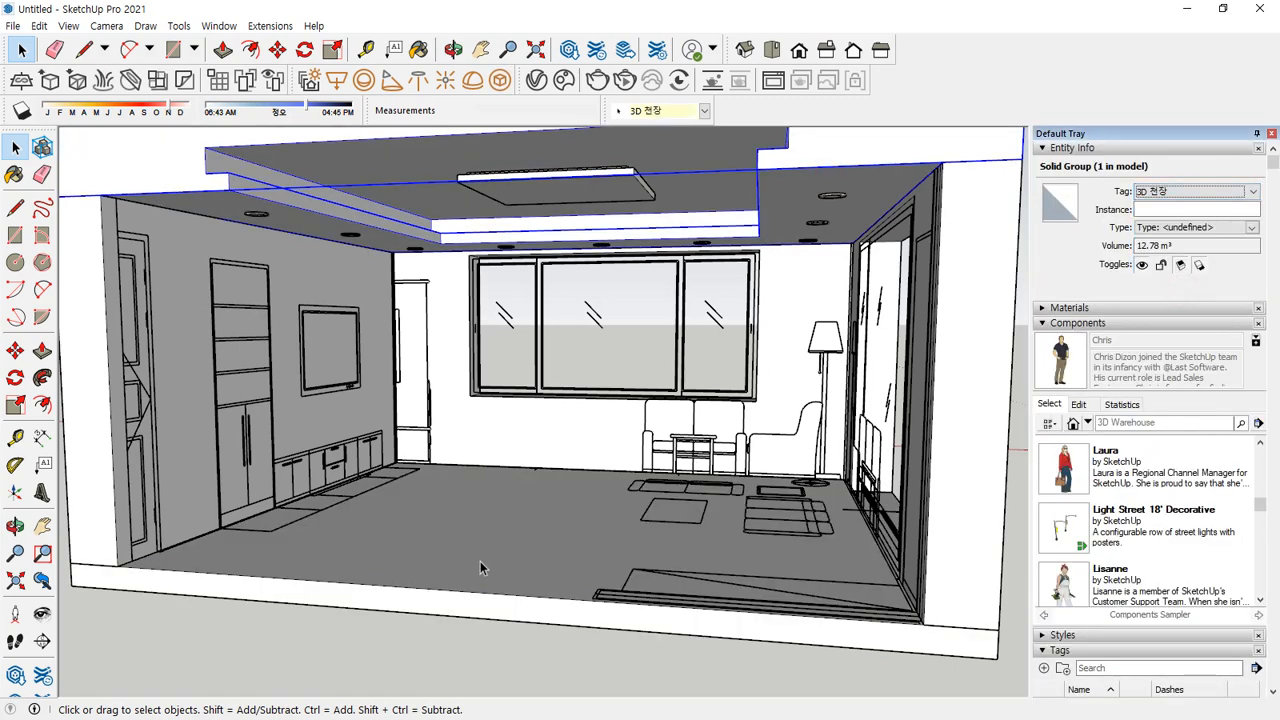
Assign the floor slab group itself to the 3D 천장 tag
left_click(480, 562)
left_click(1210, 191)
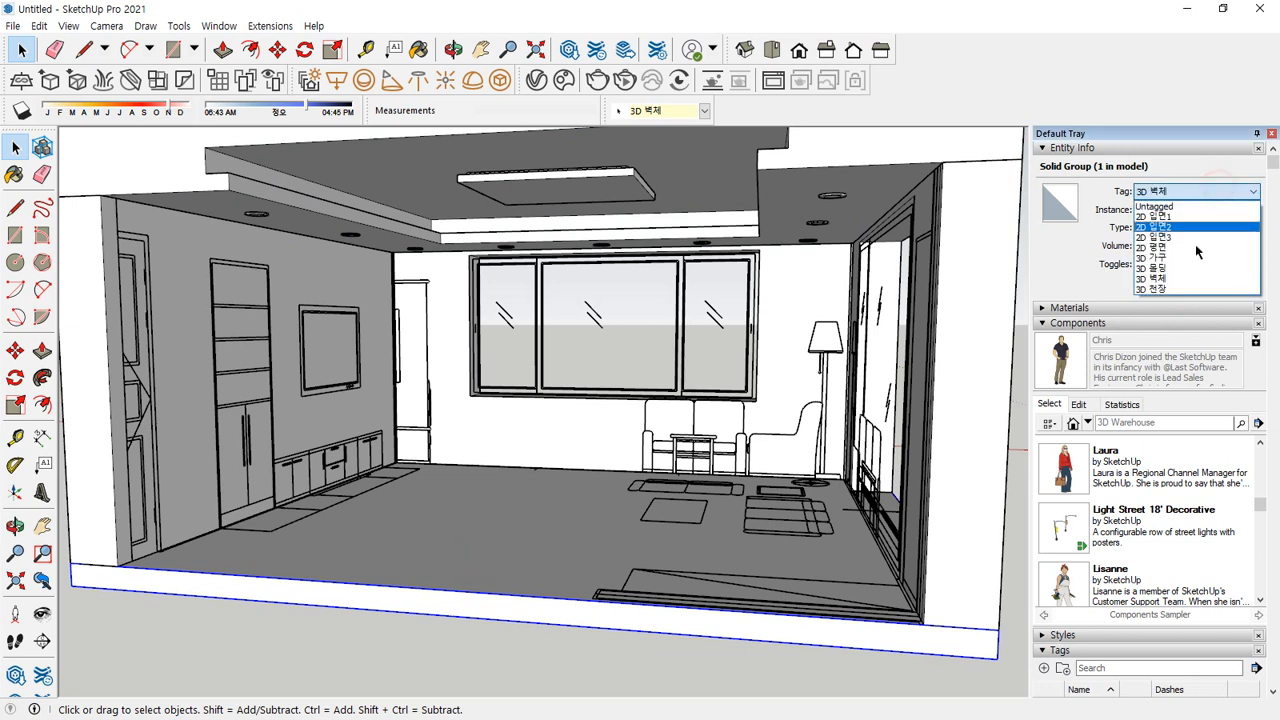
left_click(1160, 289)
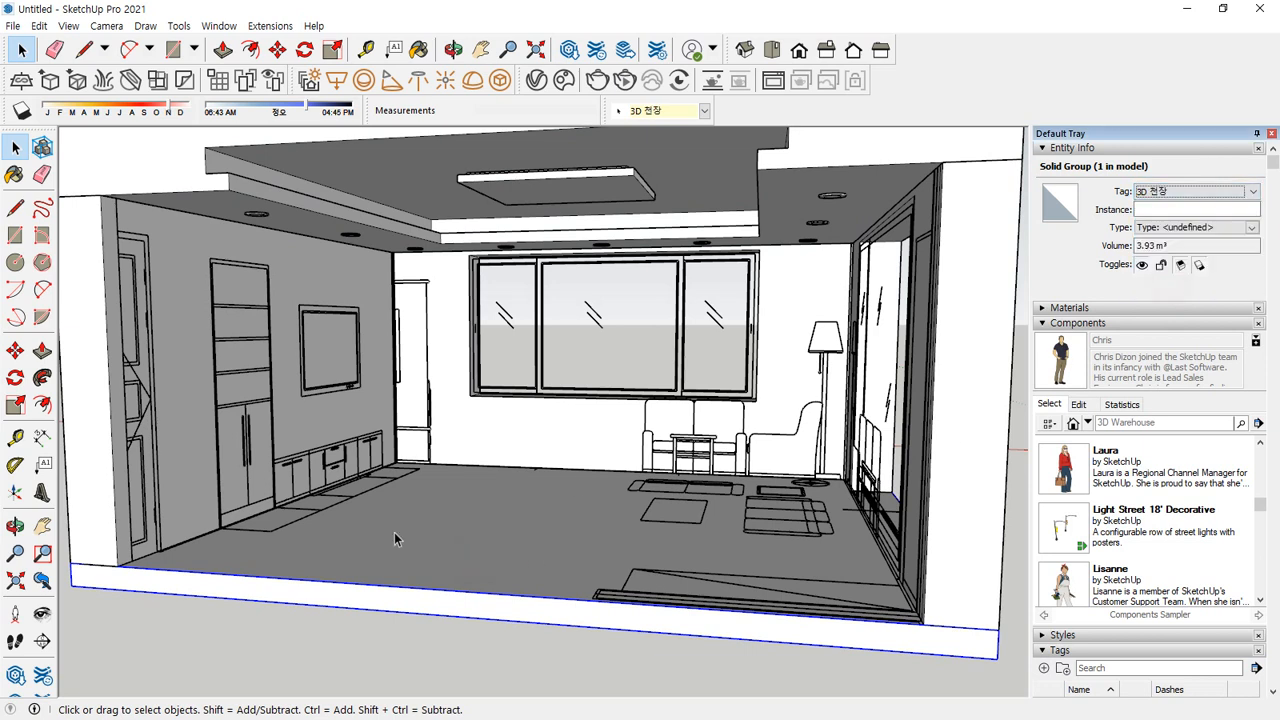
Assign the nine round downlights and the rectangular ceiling light to the 3D 천장 tag
left_click(257, 216)
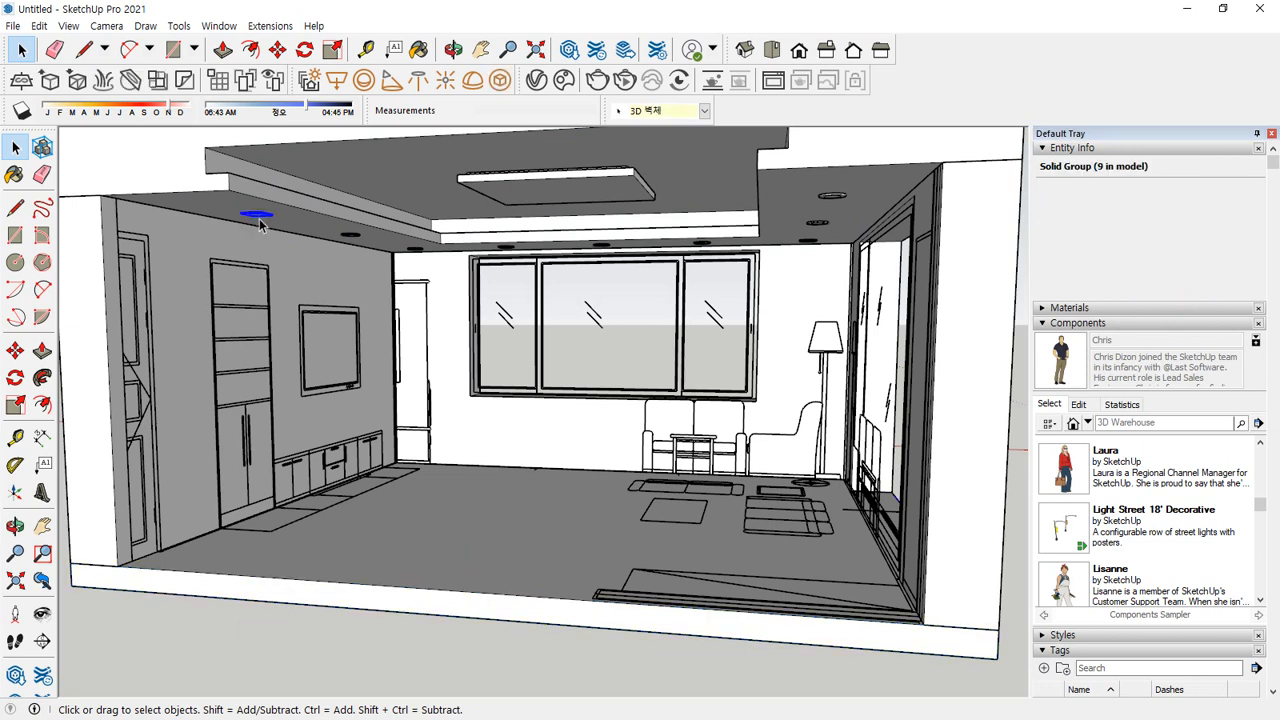
left_click(352, 237, "ctrl")
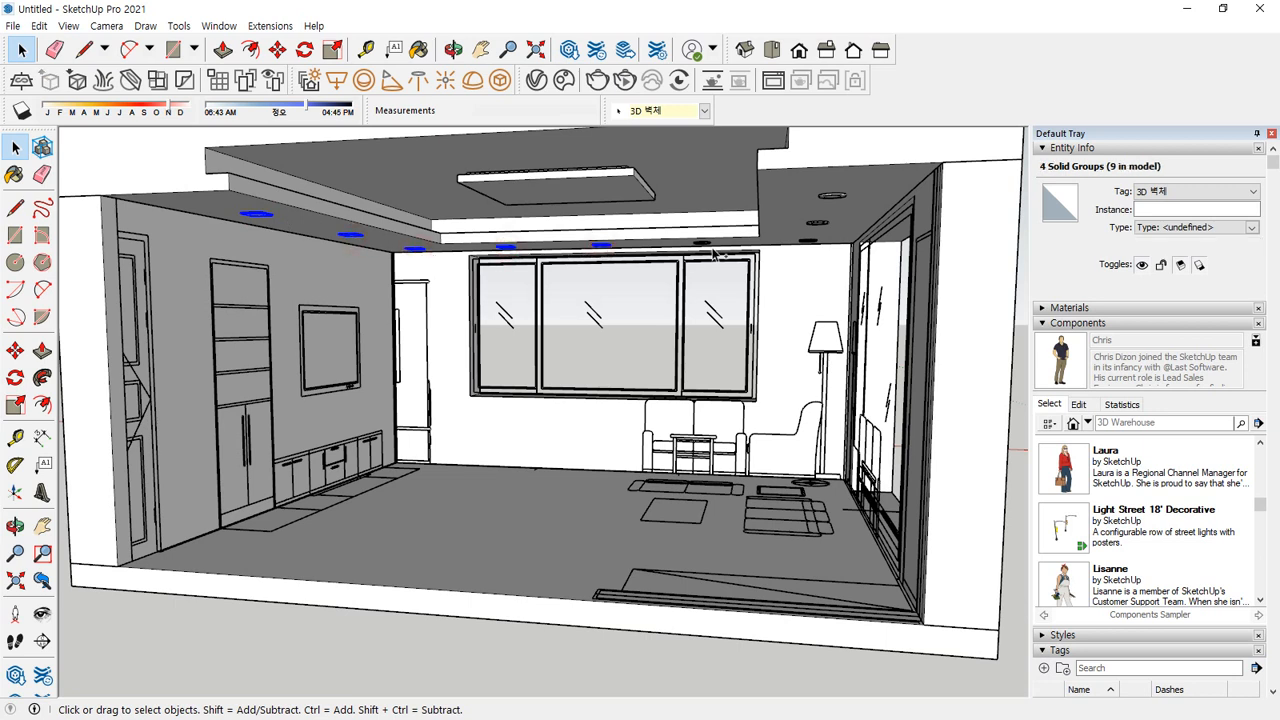
left_click(815, 233, "ctrl")
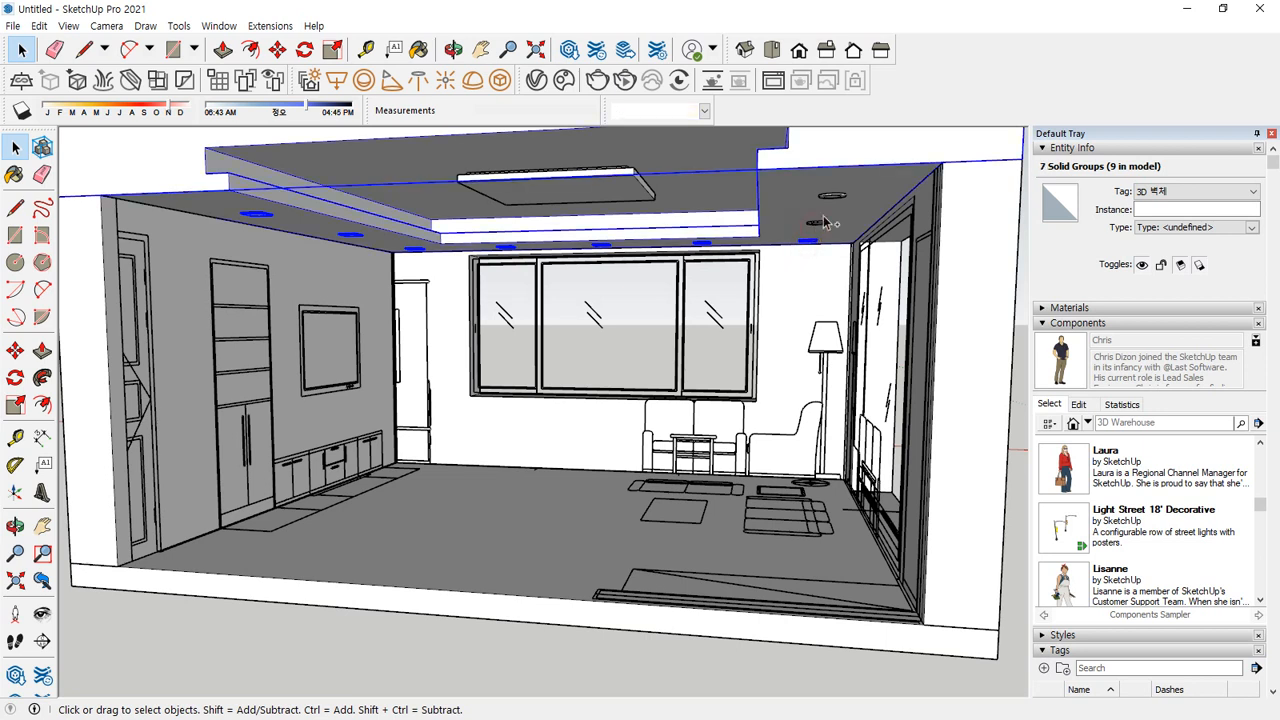
left_click(776, 192, "shift")
left_click(588, 191, "shift")
left_click(1133, 192)
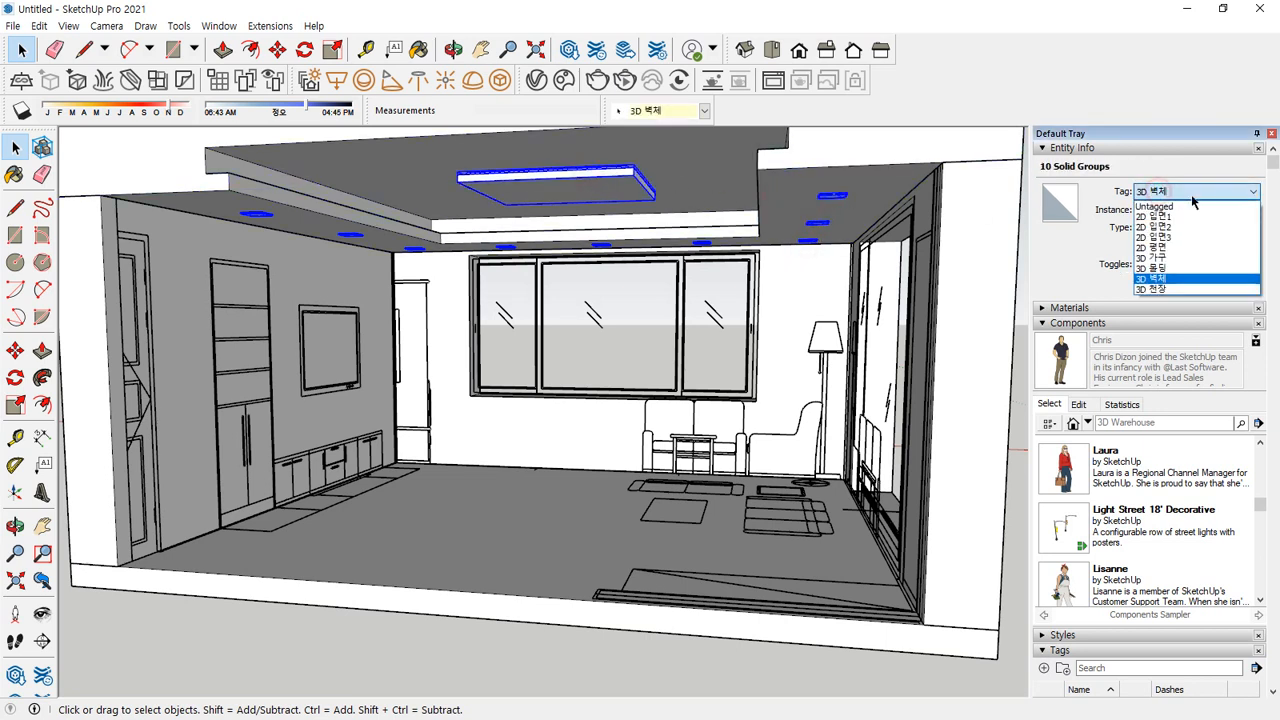
left_click(1178, 287)
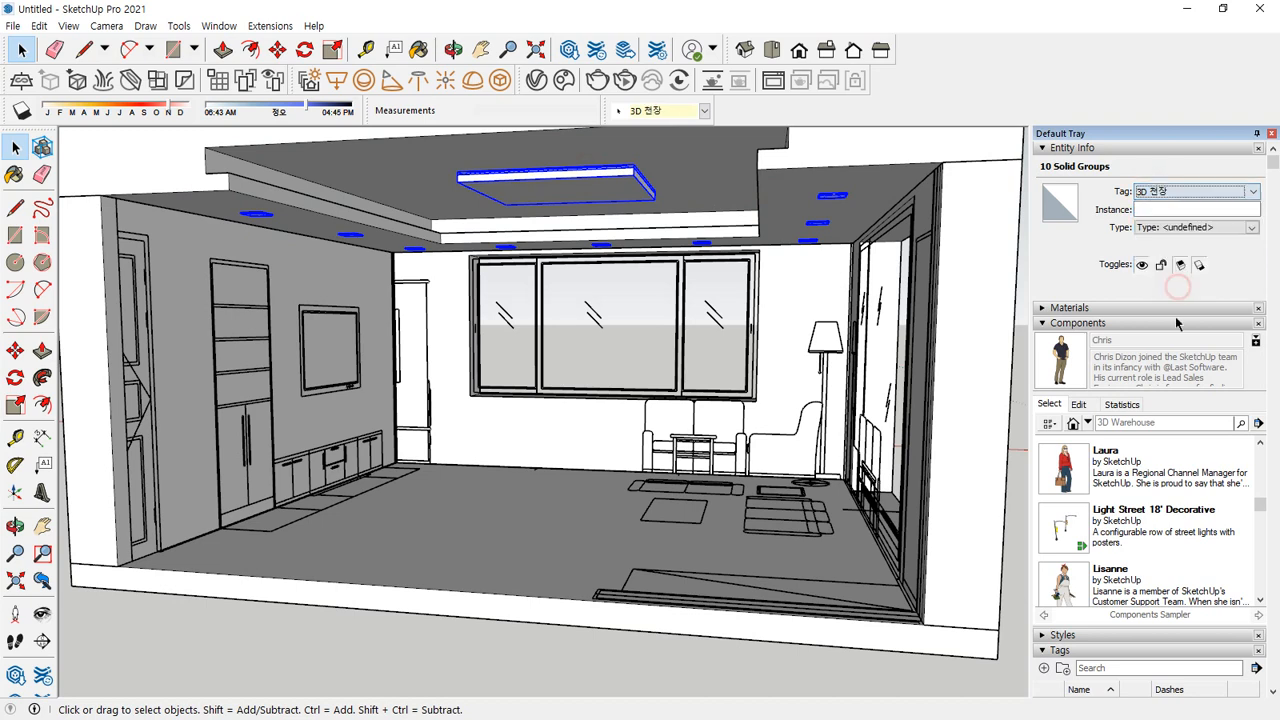
left_click(393, 637)
Hide the 3D 천장 and 3D 벽체 tags so only the 2D drawings remain
scroll(1214, 486, "down", 3)
scroll(1135, 522, "down", 10)
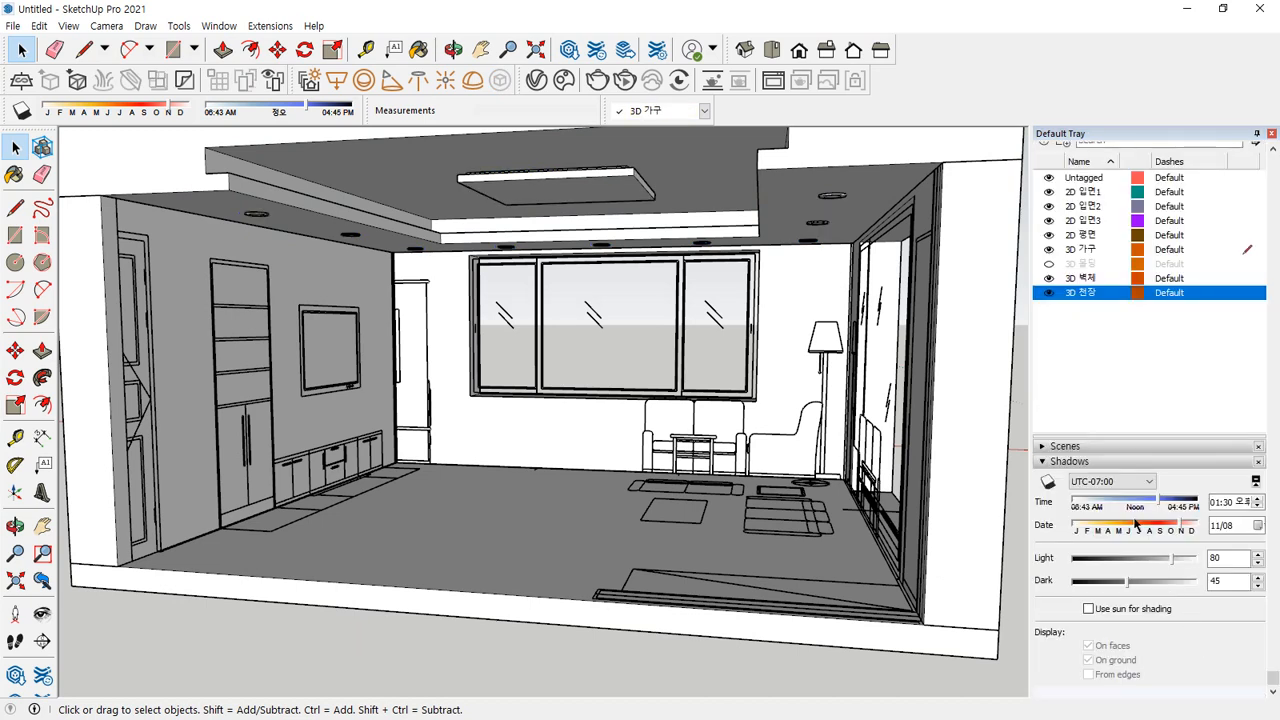
scroll(1135, 522, "up", 2)
left_click(1049, 388)
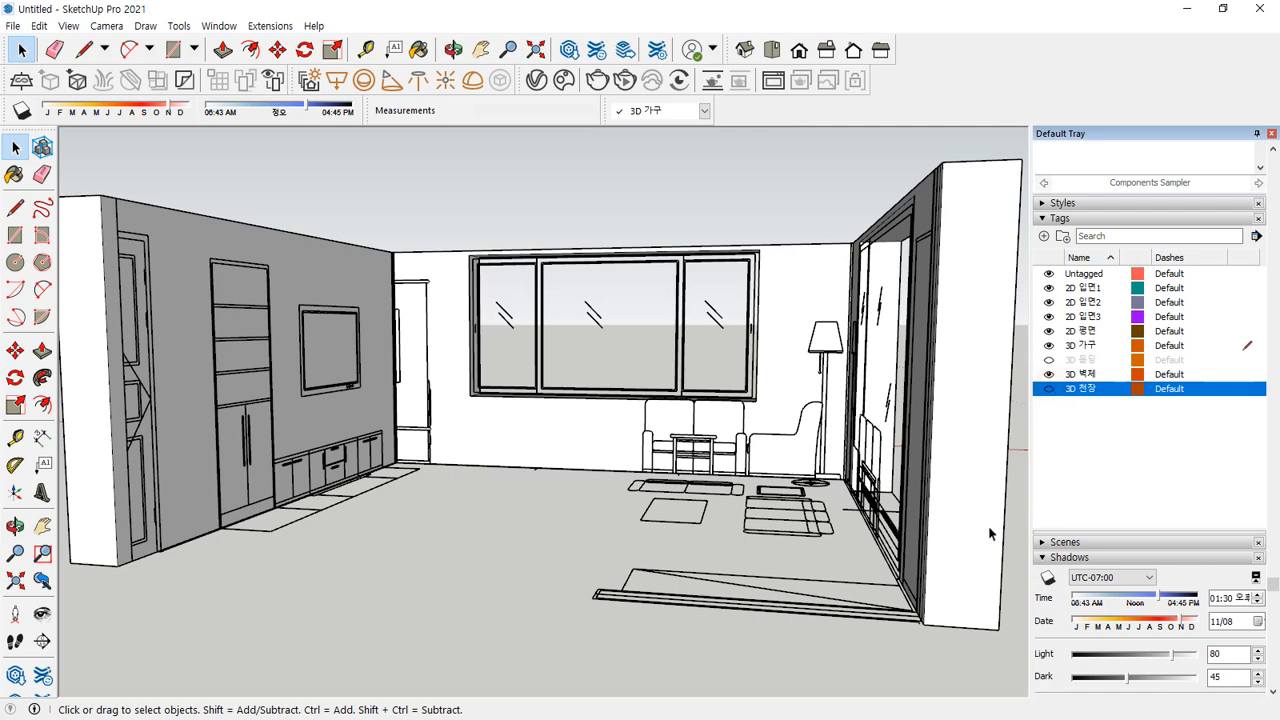
middle_click_drag(565, 373, 503, 386)
left_click(1049, 374)
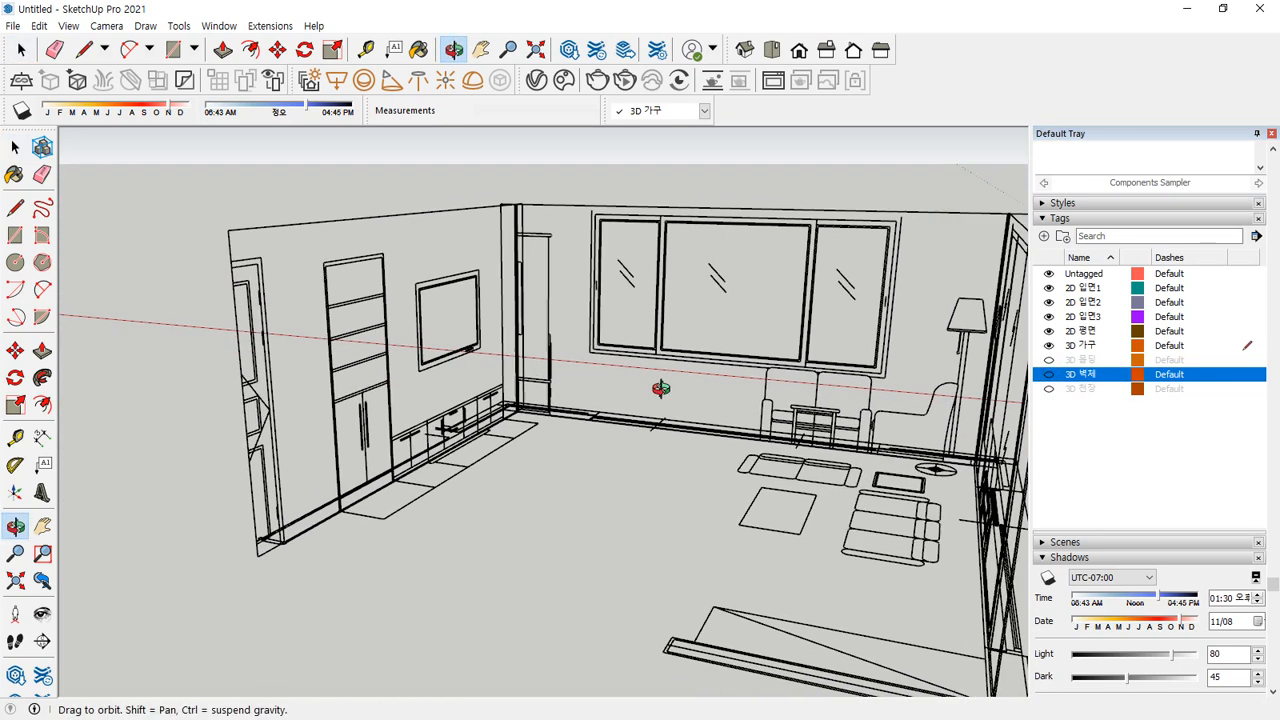
Collapse the component library and hide the 2D 입면2 and 2D 입면3 tags, leaving the TV wall elevation and floor plan
left_click(445, 208)
left_click(1258, 182)
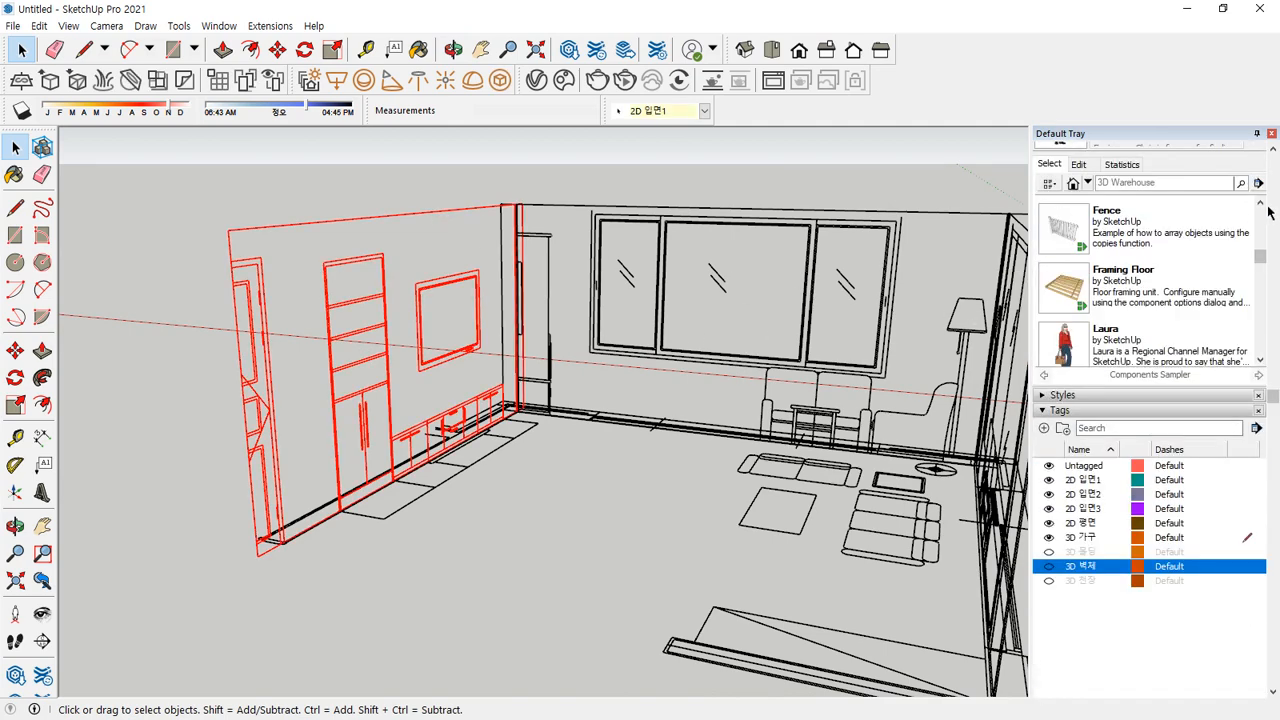
scroll(1268, 211, "up", 3)
left_click(1044, 323)
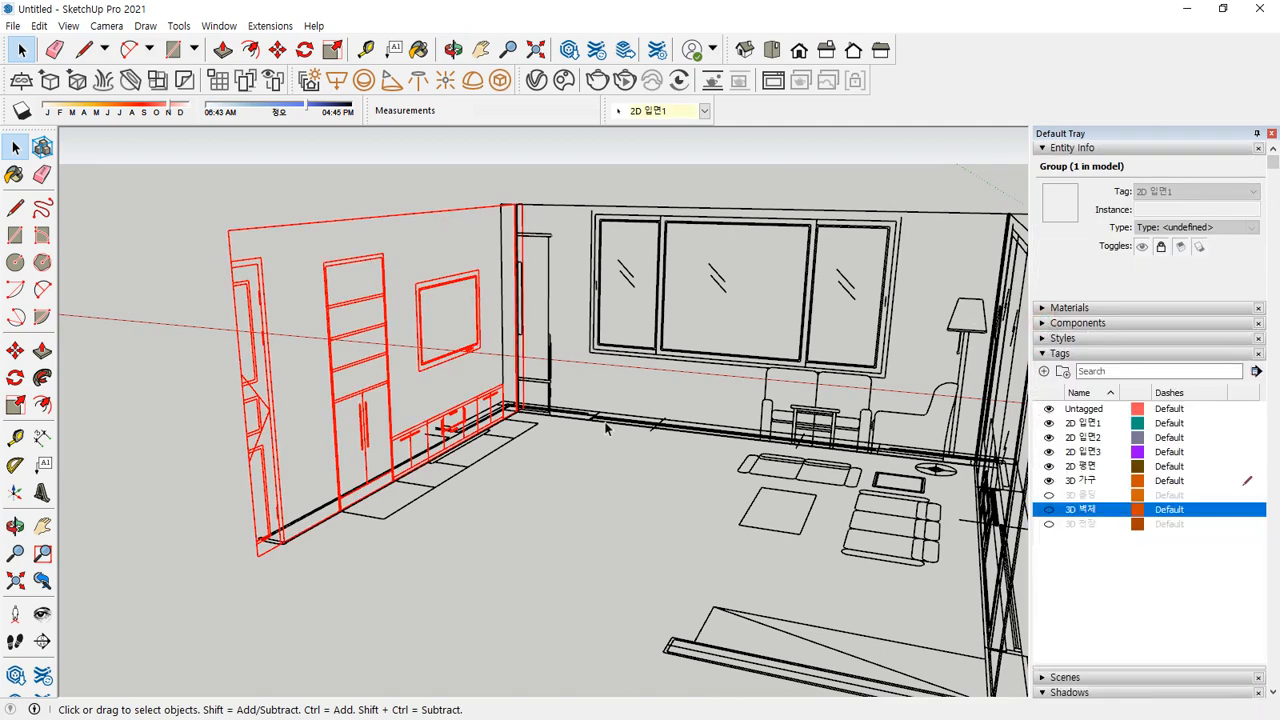
left_click(588, 485)
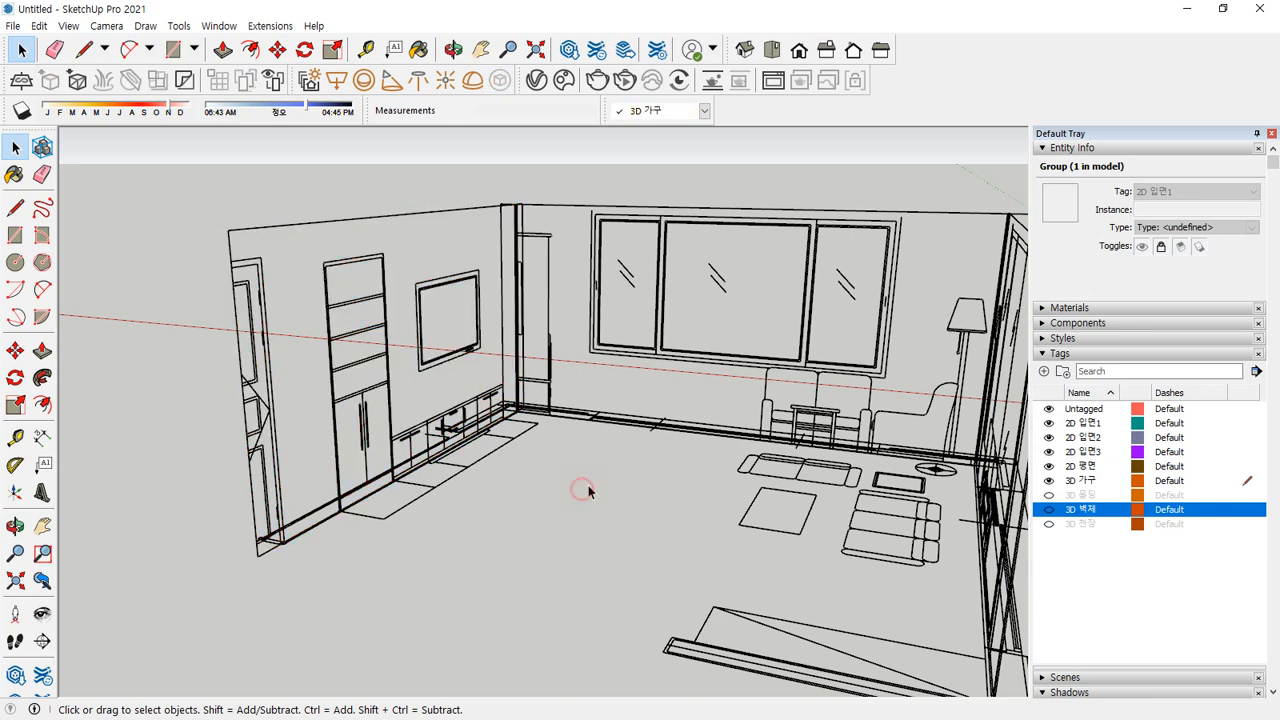
left_click(1048, 438)
left_click(1048, 452)
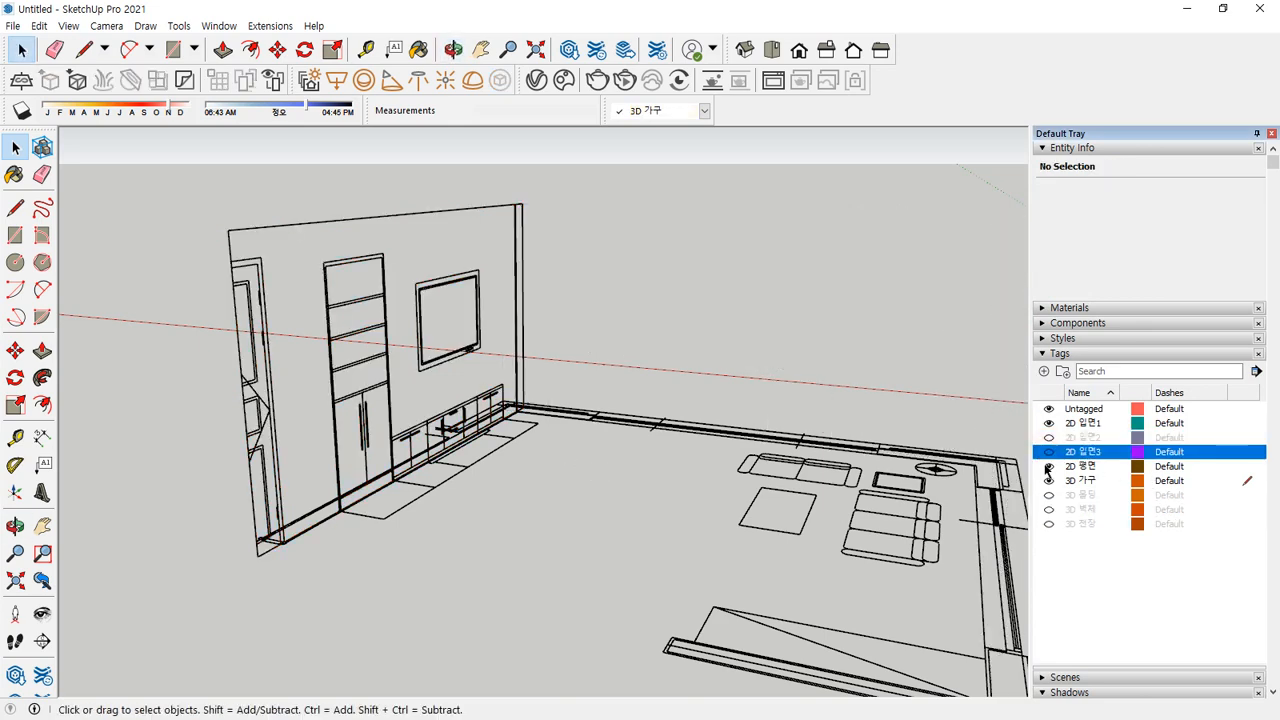
Draw an upright rectangle 800 mm wide and 2000 mm high over the bookcase outline in the TV wall elevation
middle_click_drag(680, 500, 551, 531)
scroll(480, 470, "up", 5)
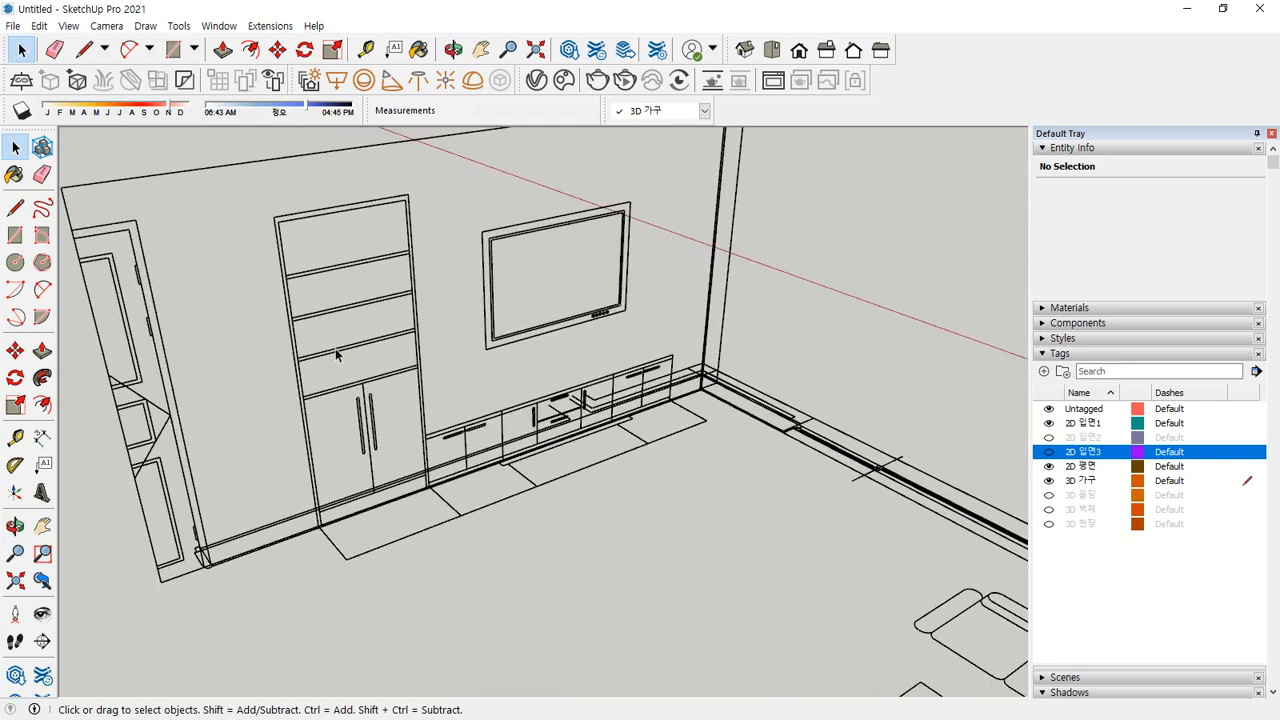
middle_click_drag(409, 424, 477, 445)
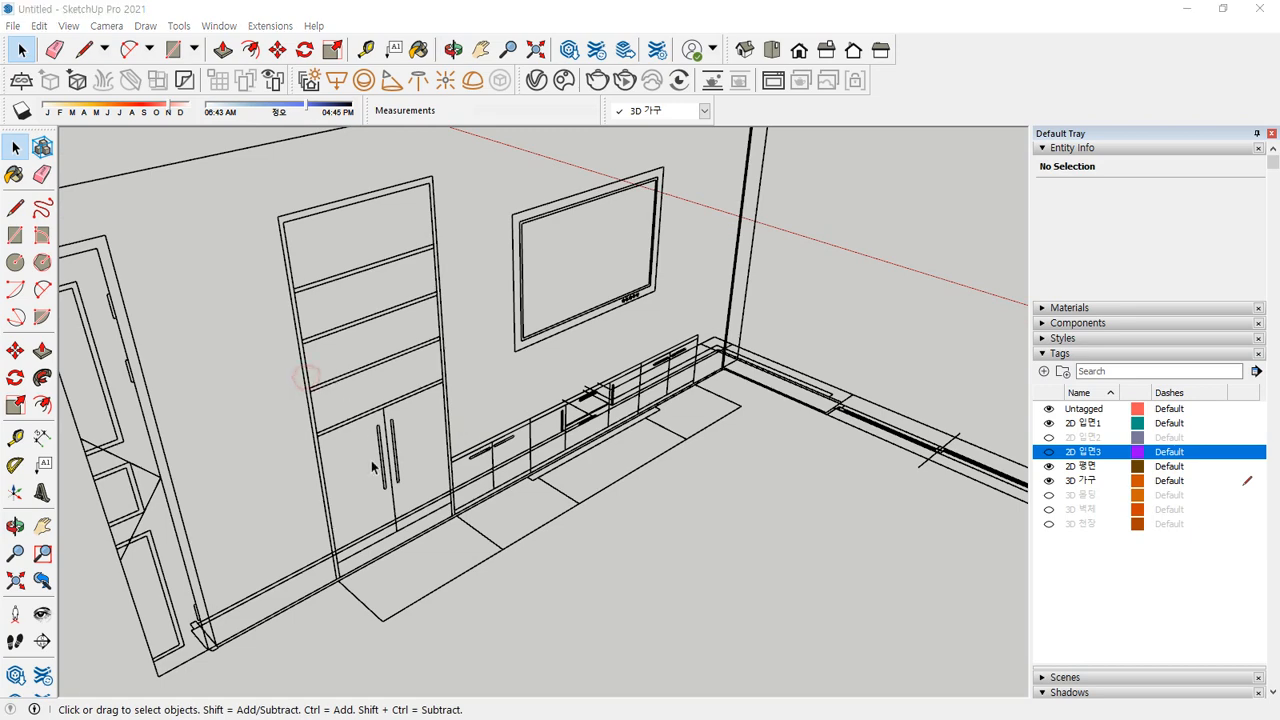
scroll(352, 476, "up", 2)
scroll(335, 543, "up", 2)
scroll(335, 543, "up", 4)
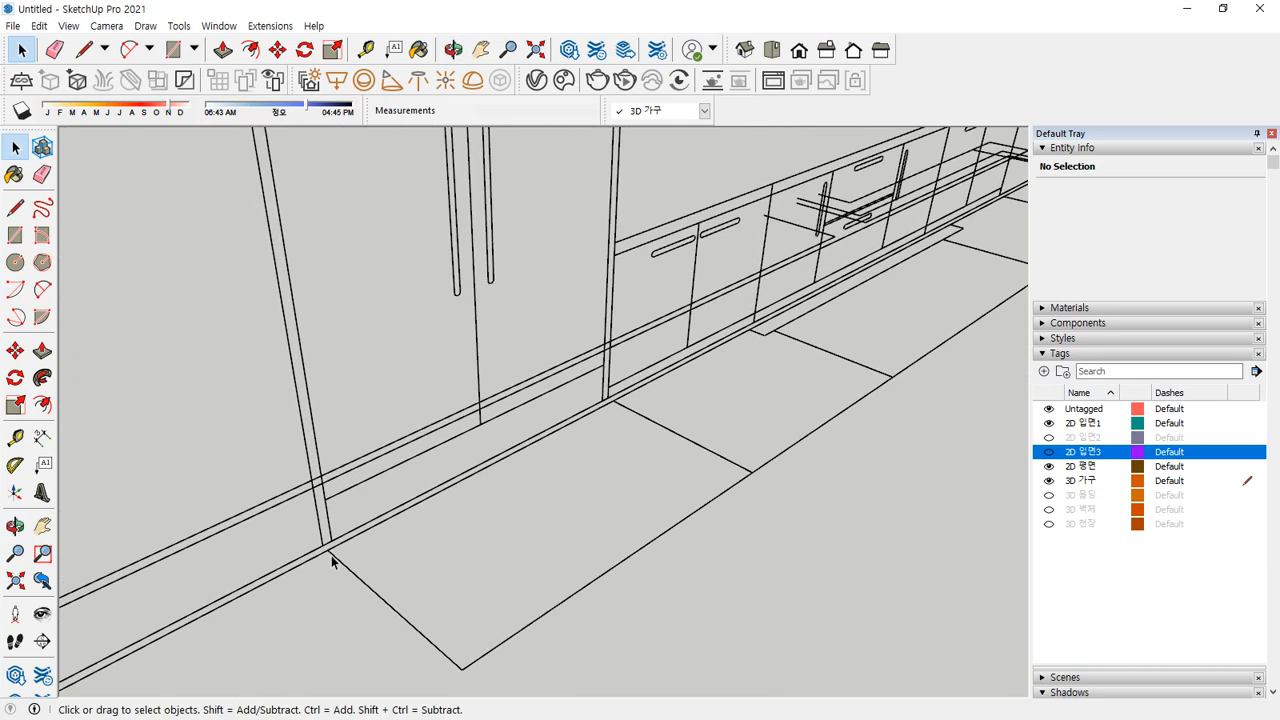
key("r")
left_click(318, 538)
scroll(402, 446, "down", 5)
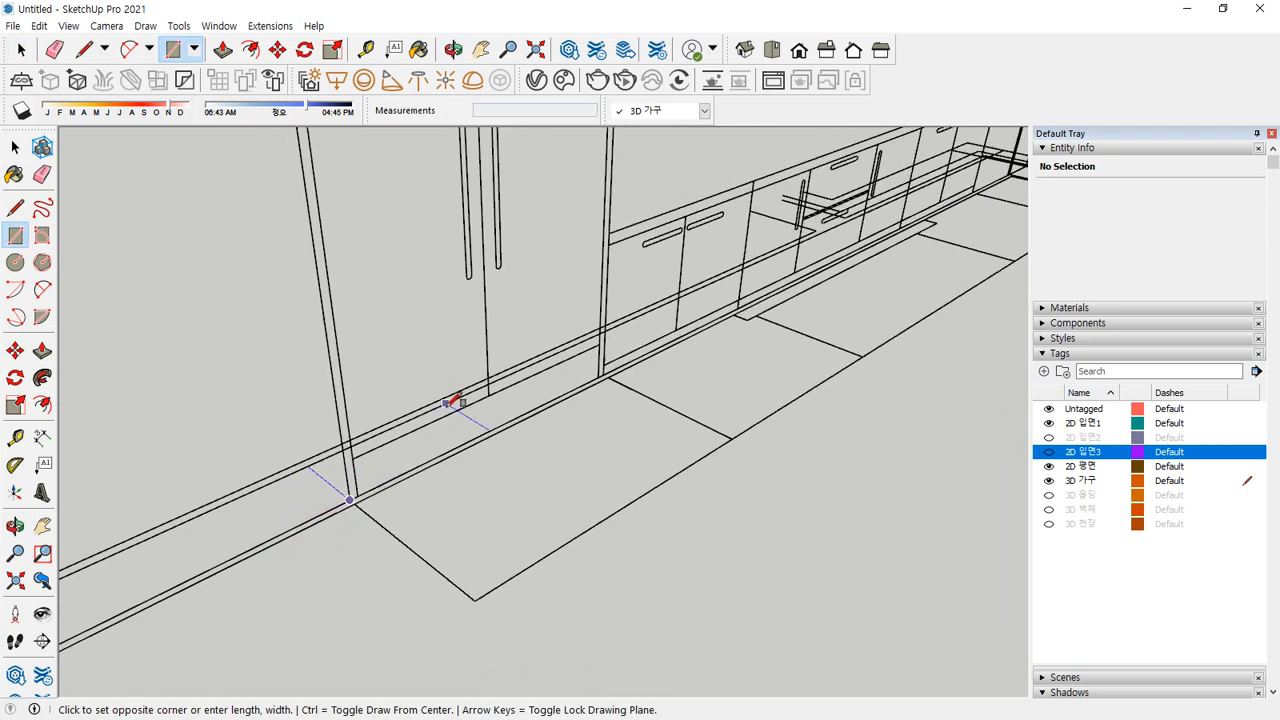
middle_click_drag(527, 266, 526, 459, "shift")
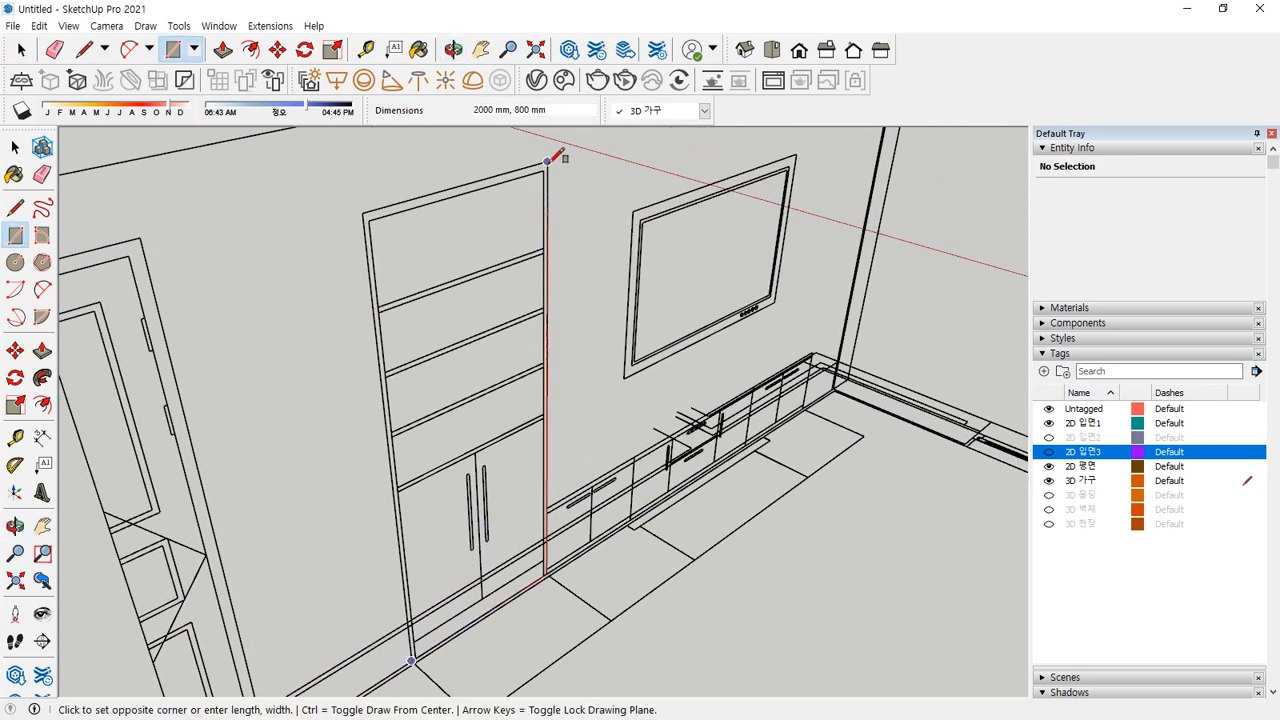
left_click(546, 165)
scroll(466, 608, "up", 2)
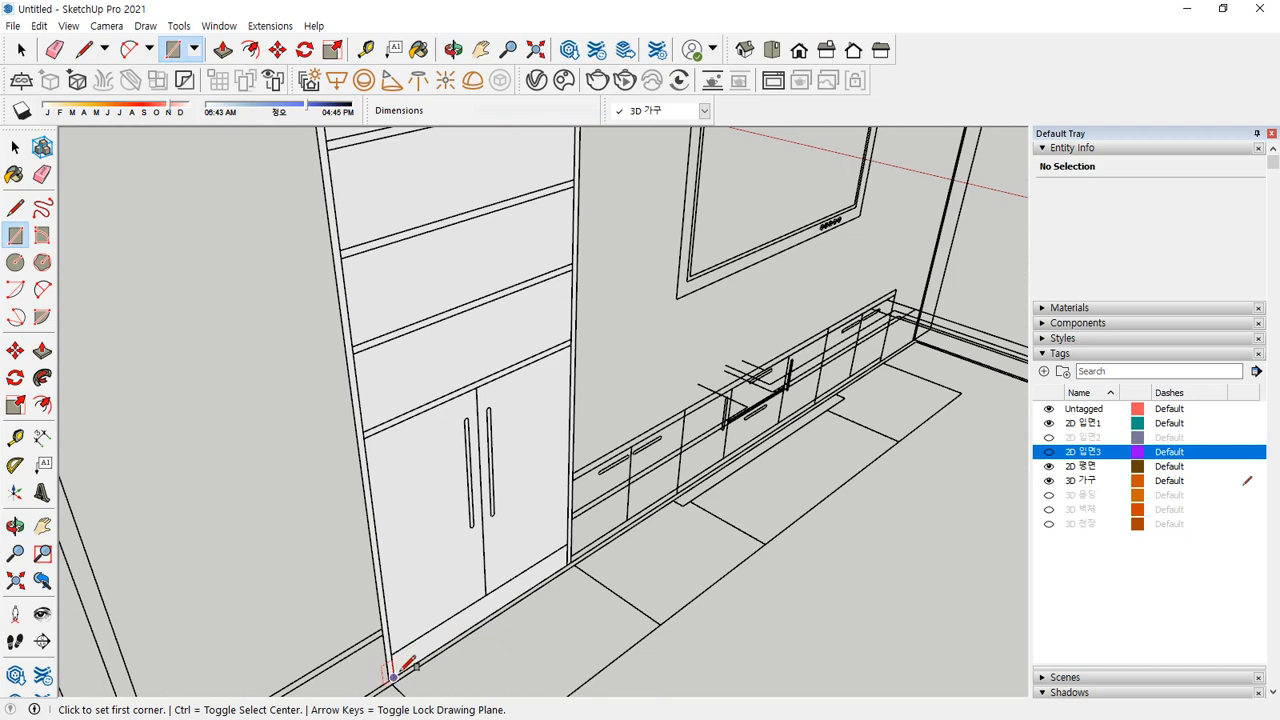
left_click(394, 676)
scroll(488, 390, "down", 2)
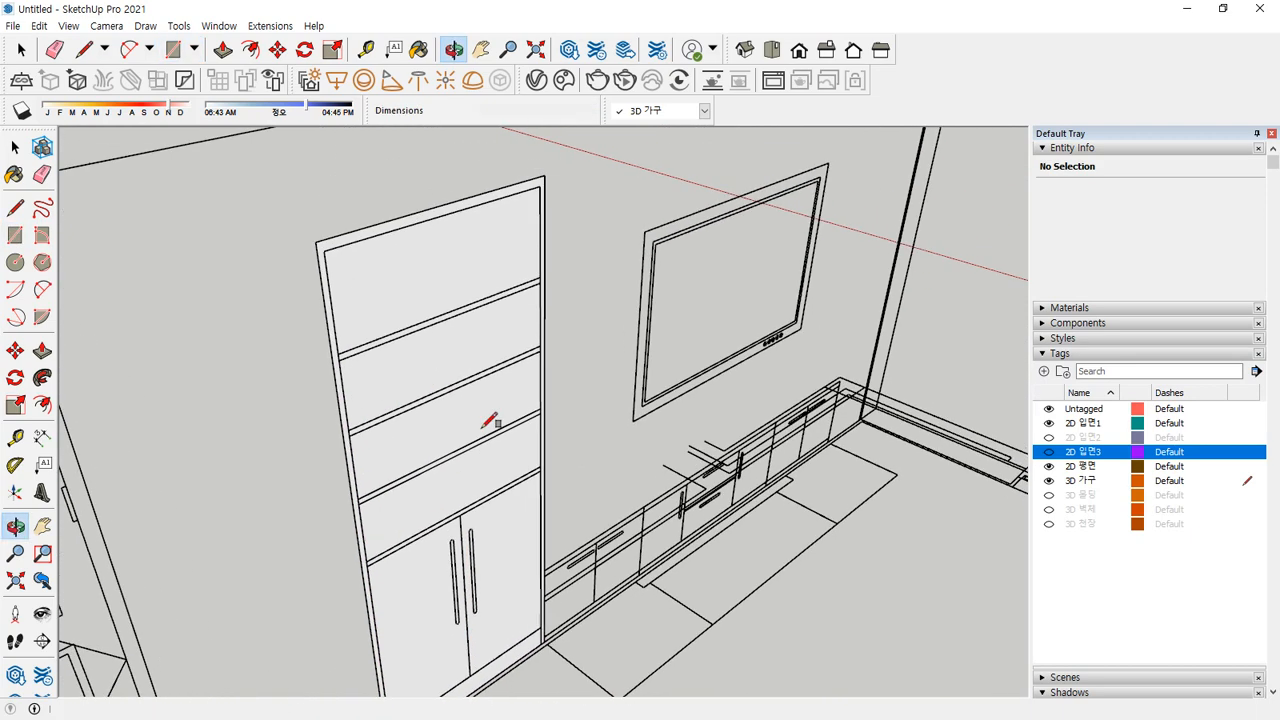
Draw rectangles over the bookcase's inner opening and over its top shelf strip, following the elevation lines
left_click(540, 186)
scroll(343, 352, "up", 2)
left_click(334, 351)
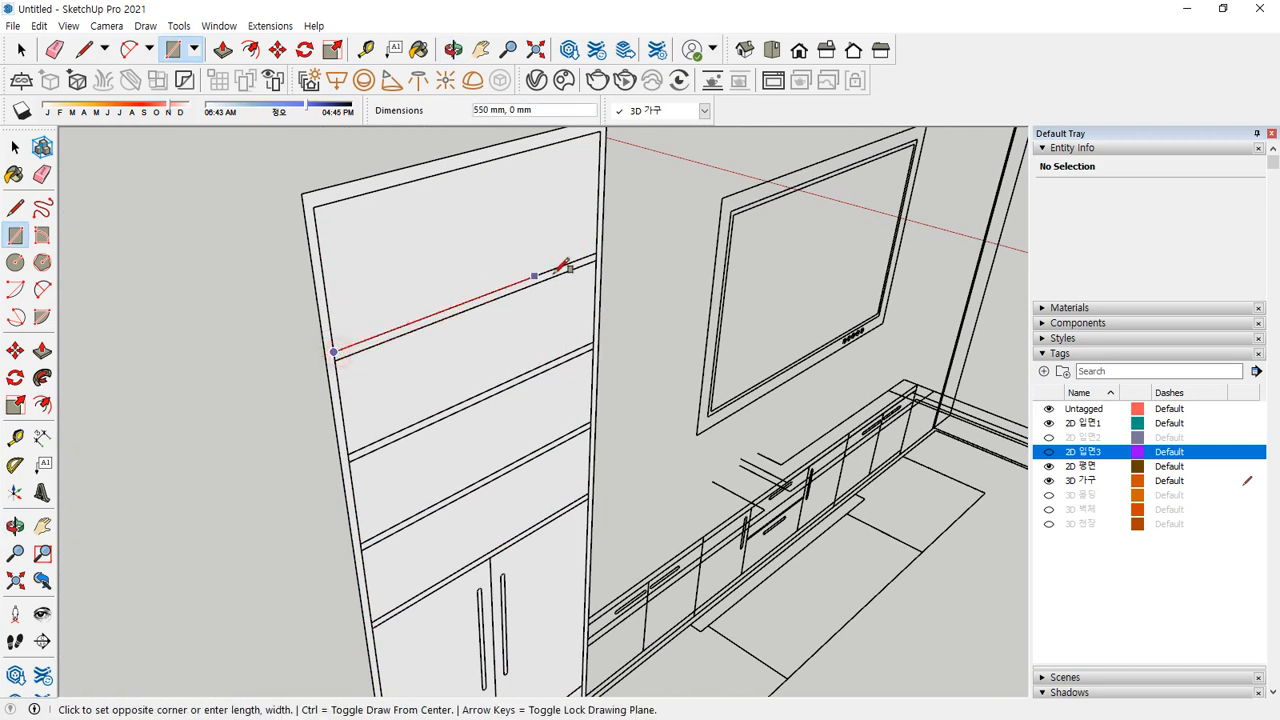
left_click(598, 259)
Copy the top shelf face 250 mm downward and array it as three copies along the remaining shelf lines
key("space")
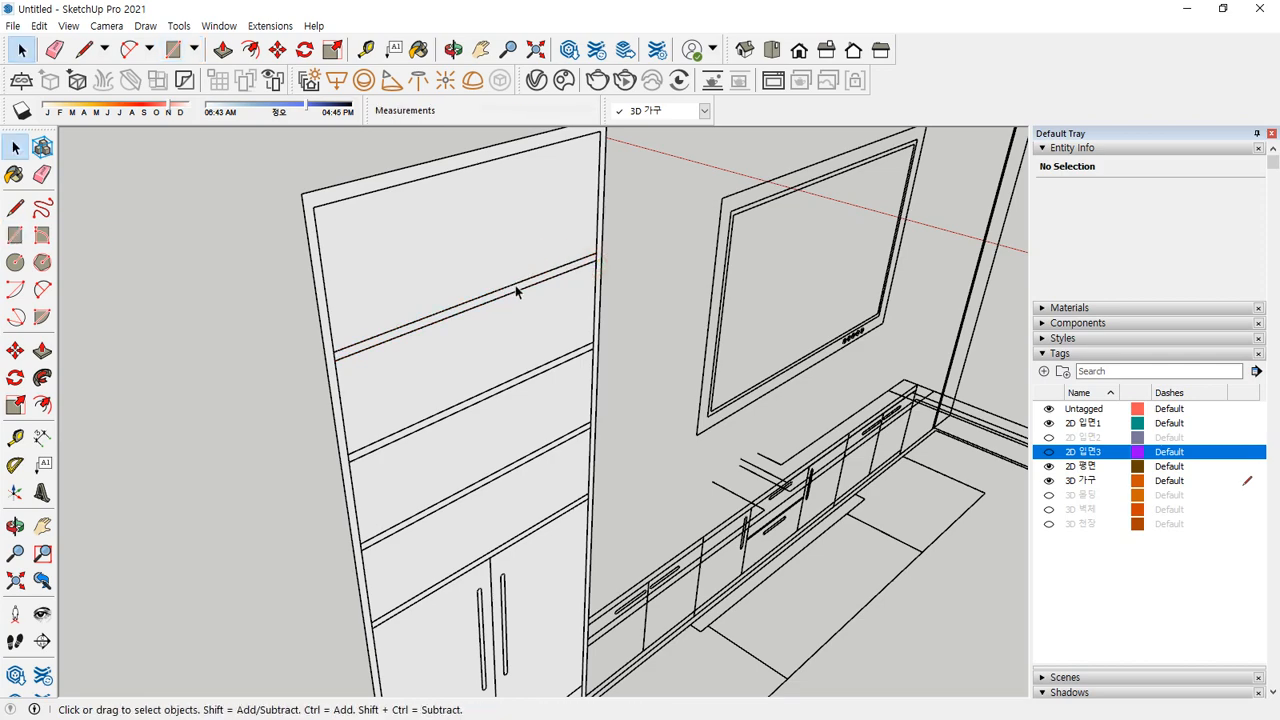
left_click(513, 292)
scroll(609, 254, "up", 3)
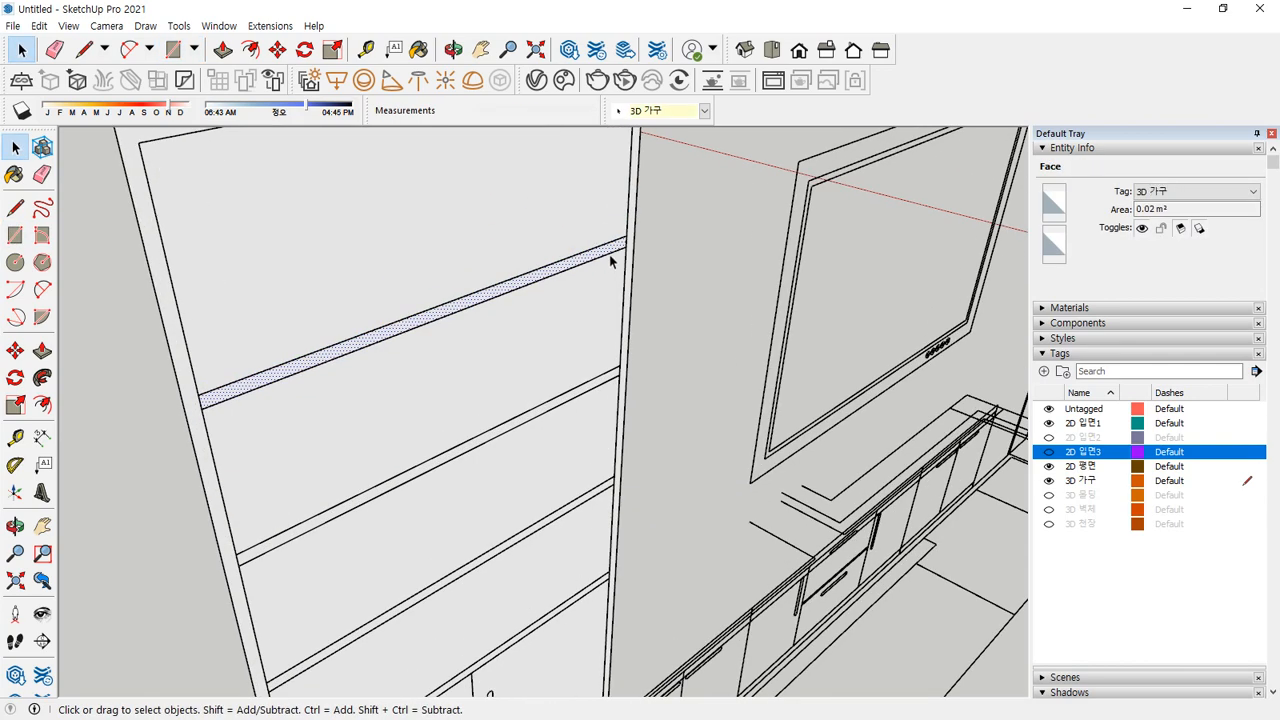
key("m")
left_click(625, 237)
key("ctrl")
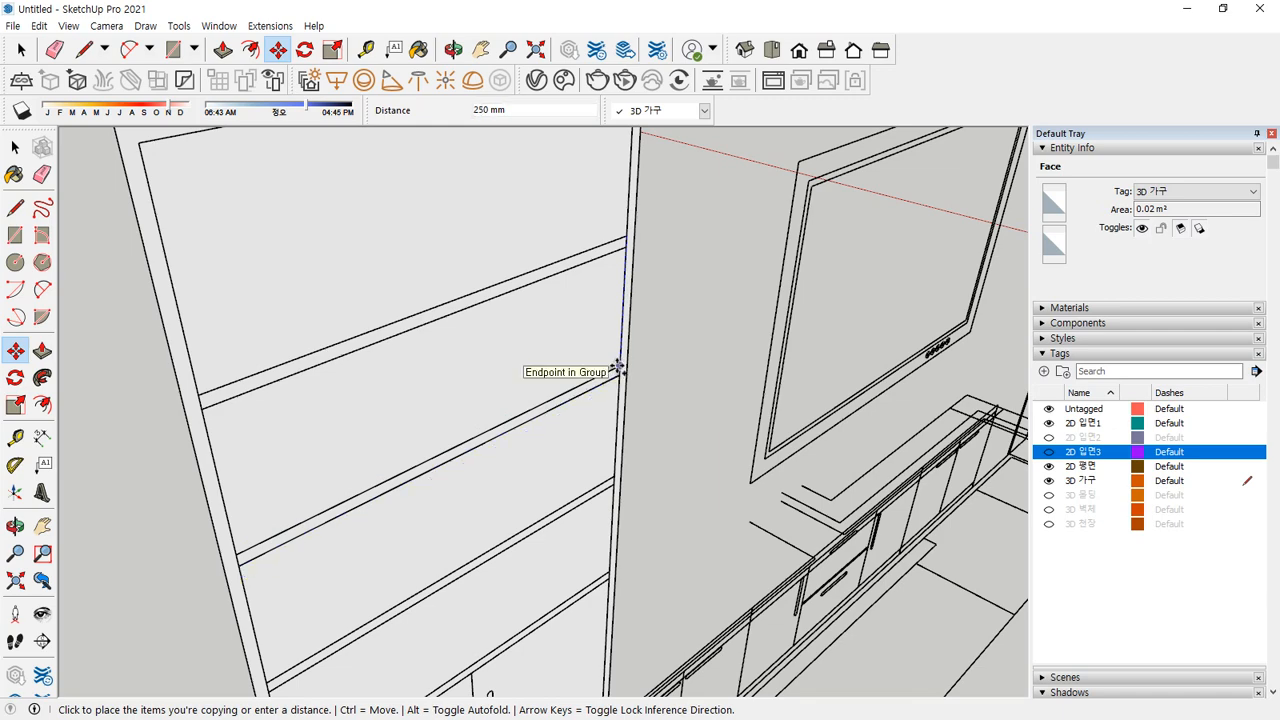
left_click(618, 369)
type("*")
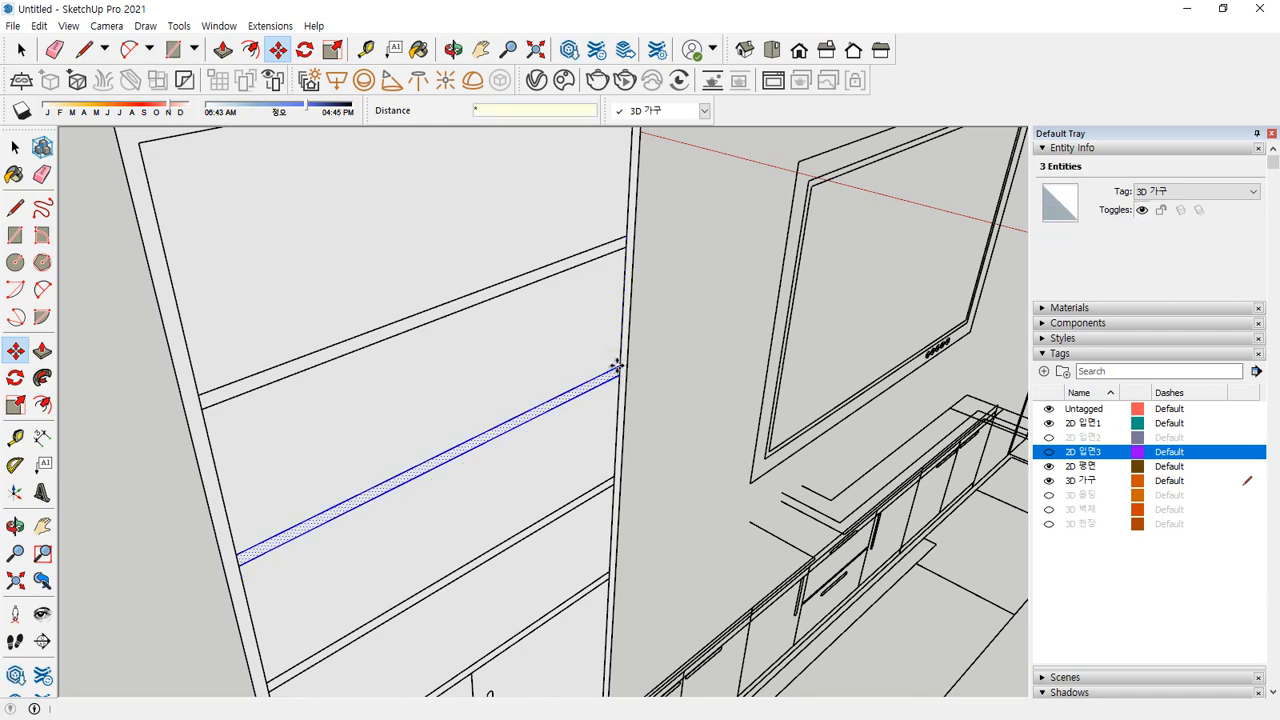
type("3")
key("Return")
Draw rectangles over the left and right door fronts in the lower part of the bookcase
key("space")
left_click(528, 551)
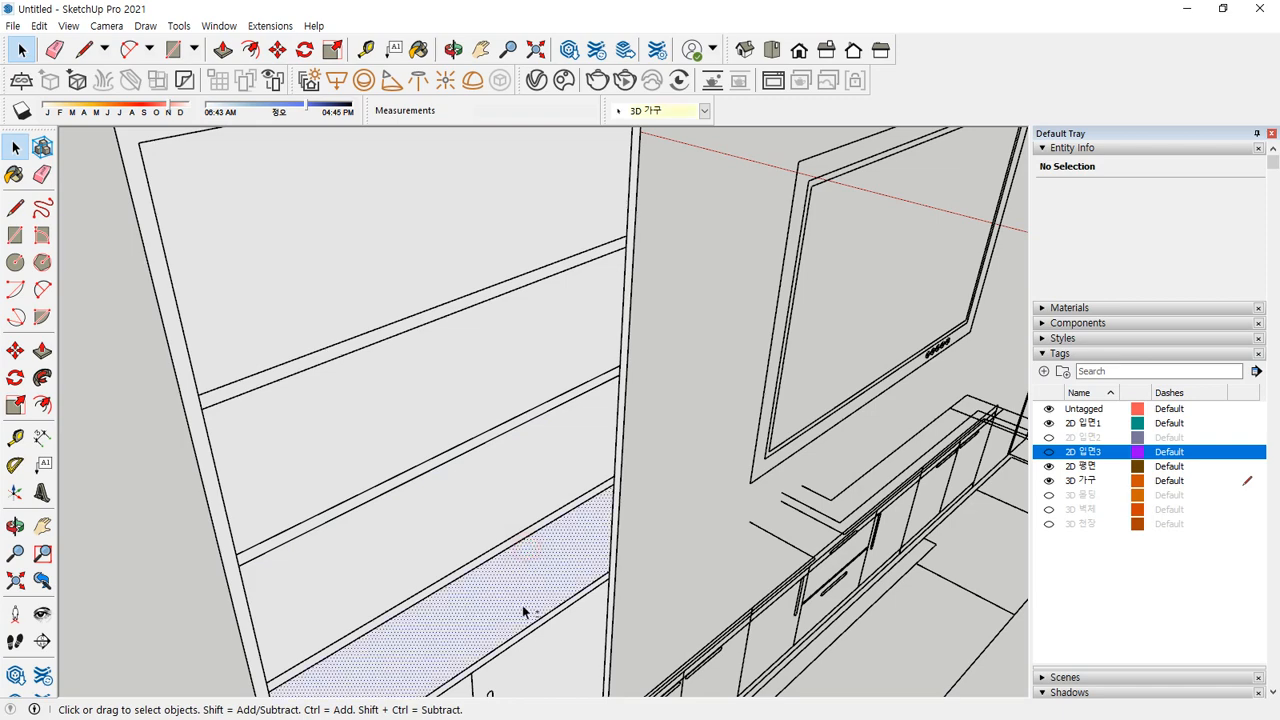
middle_click_drag(523, 612, 503, 391, "shift")
left_click(483, 392)
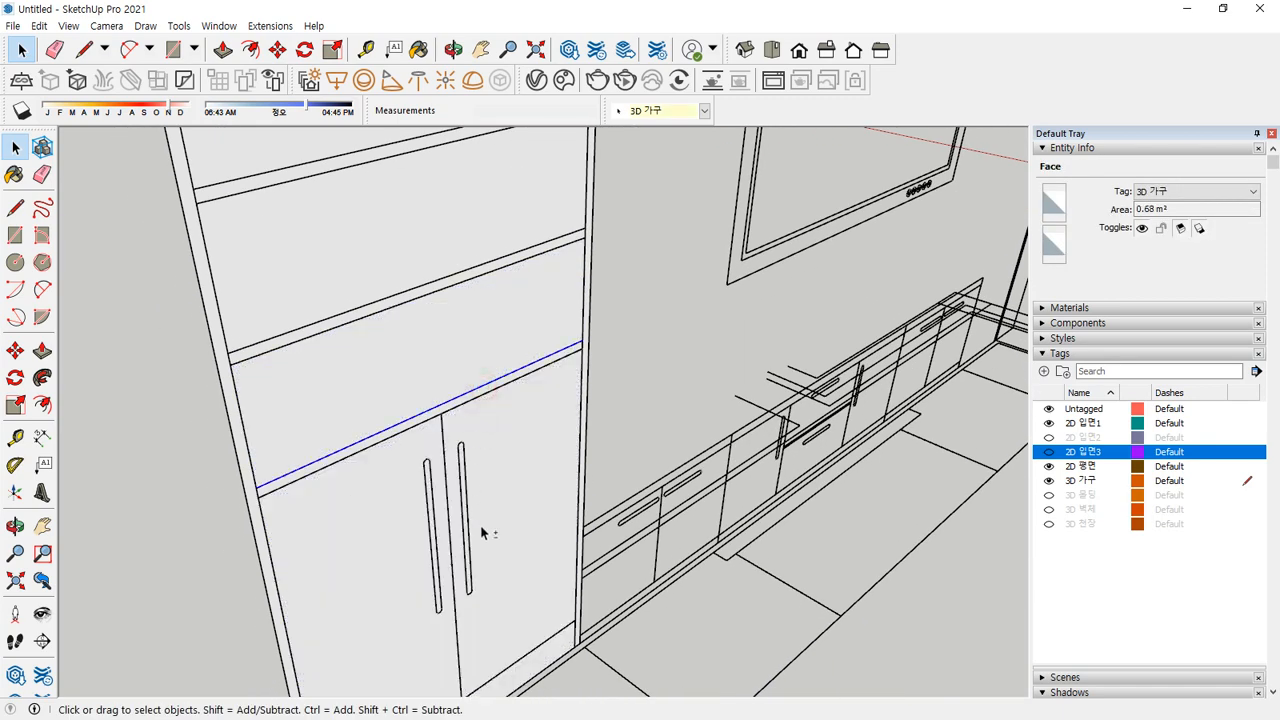
scroll(480, 529, "up", 5)
key("r")
left_click(288, 679)
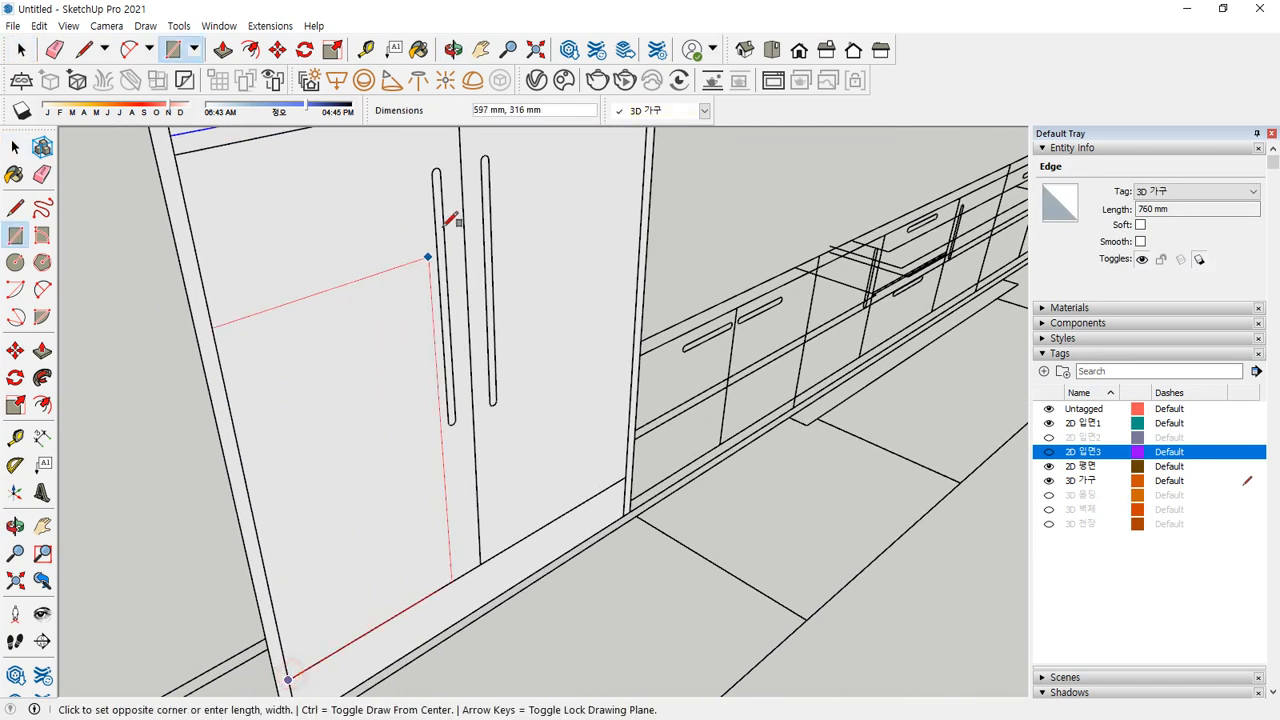
middle_click_drag(452, 169, 451, 220, "shift")
left_click(458, 149)
left_click(458, 149)
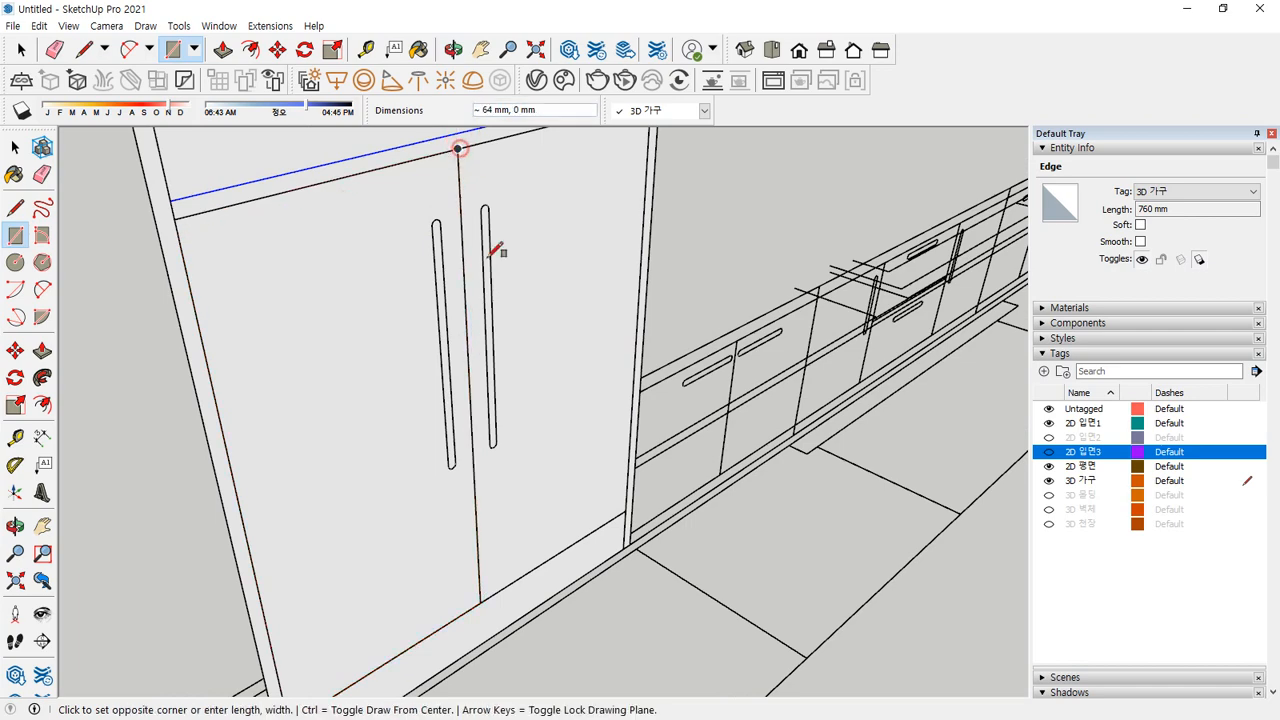
left_click(626, 516)
Trace the left door handle with an upright rectangle and a circle of about 7 mm radius at each end
scroll(445, 308, "up", 2)
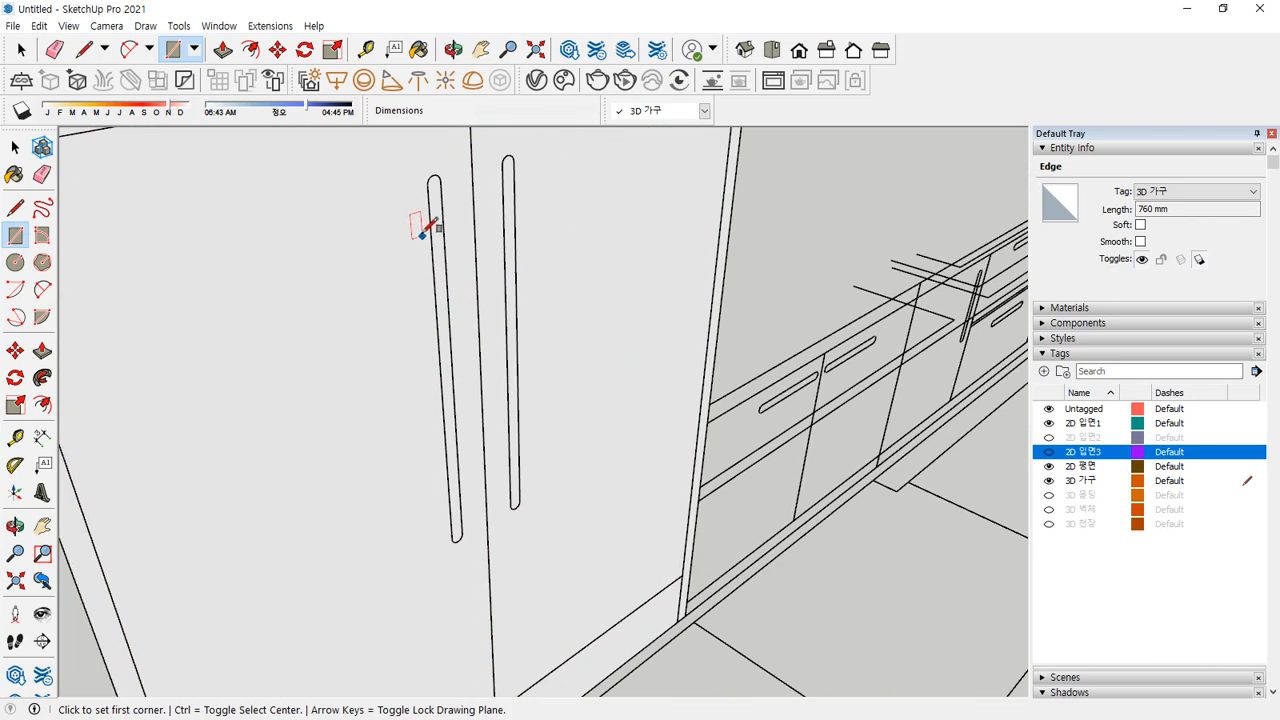
left_click(428, 184)
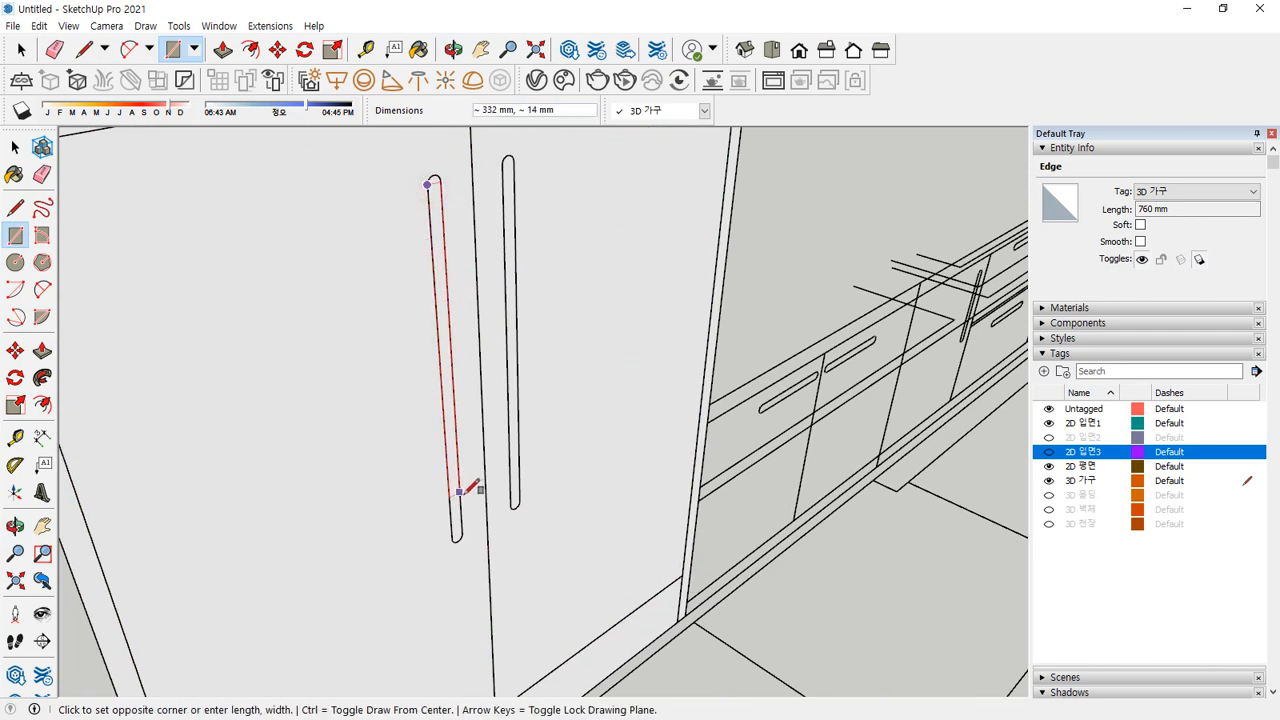
left_click(460, 532)
scroll(430, 172, "up", 3)
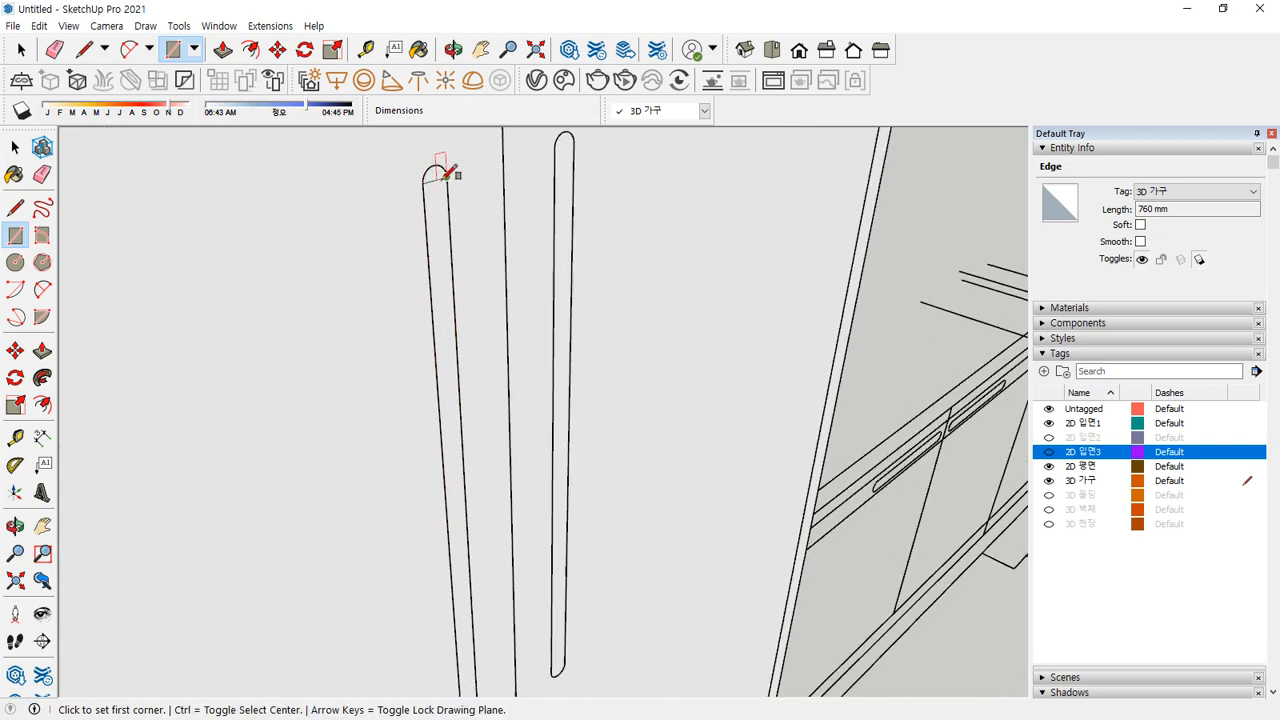
key("c")
left_click(434, 178)
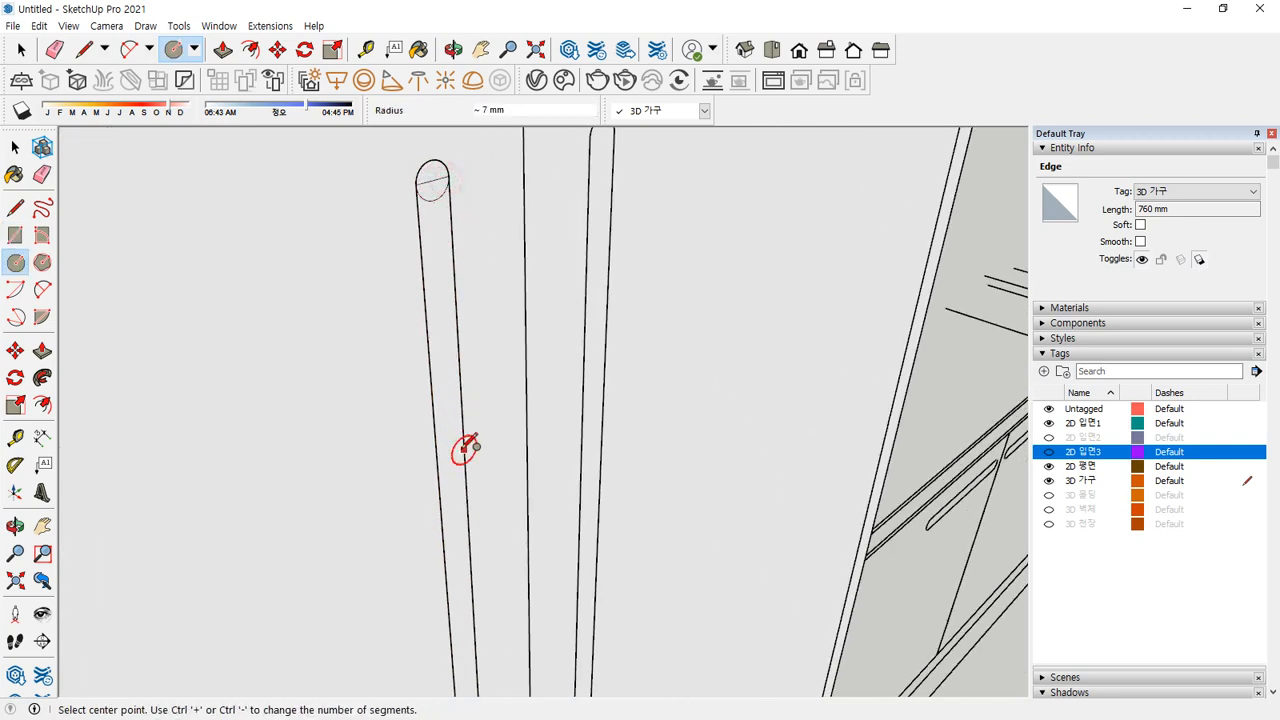
scroll(417, 549, "down", 3)
scroll(414, 492, "up", 2)
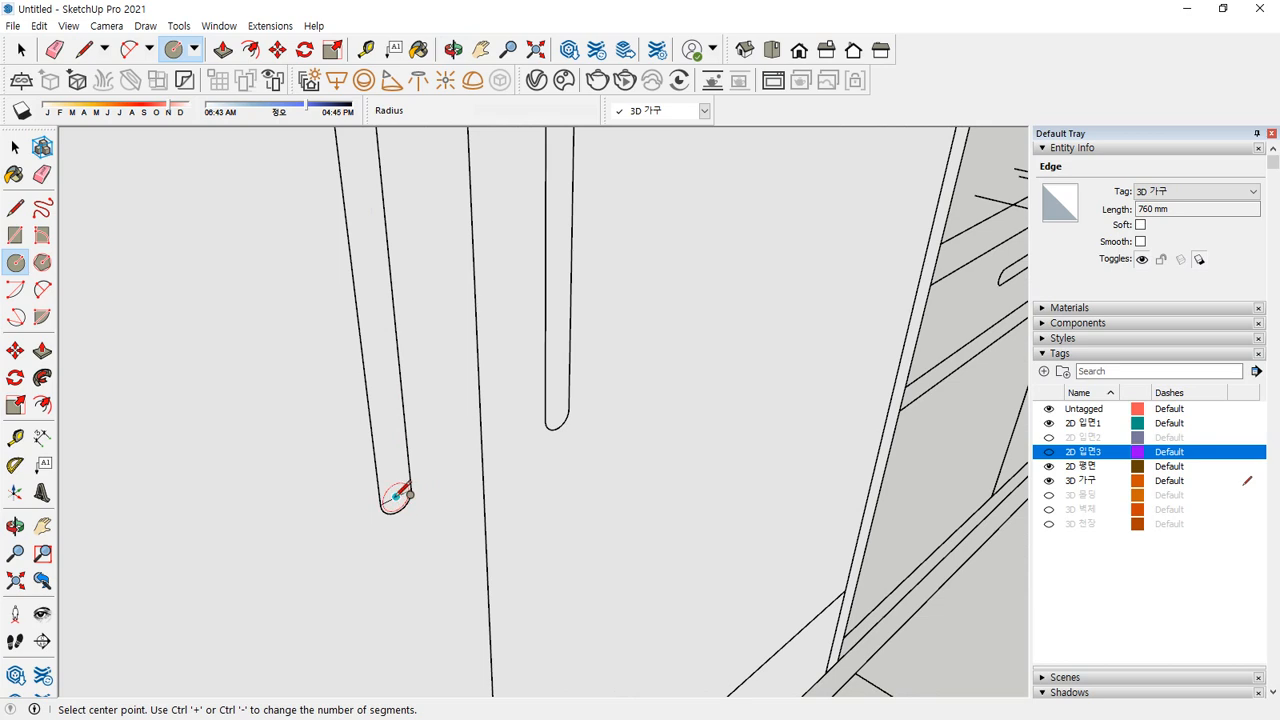
left_click(397, 495)
left_click(409, 490)
Erase the leftover lines inside the rounded ends of the left handle so it forms one face
key("e")
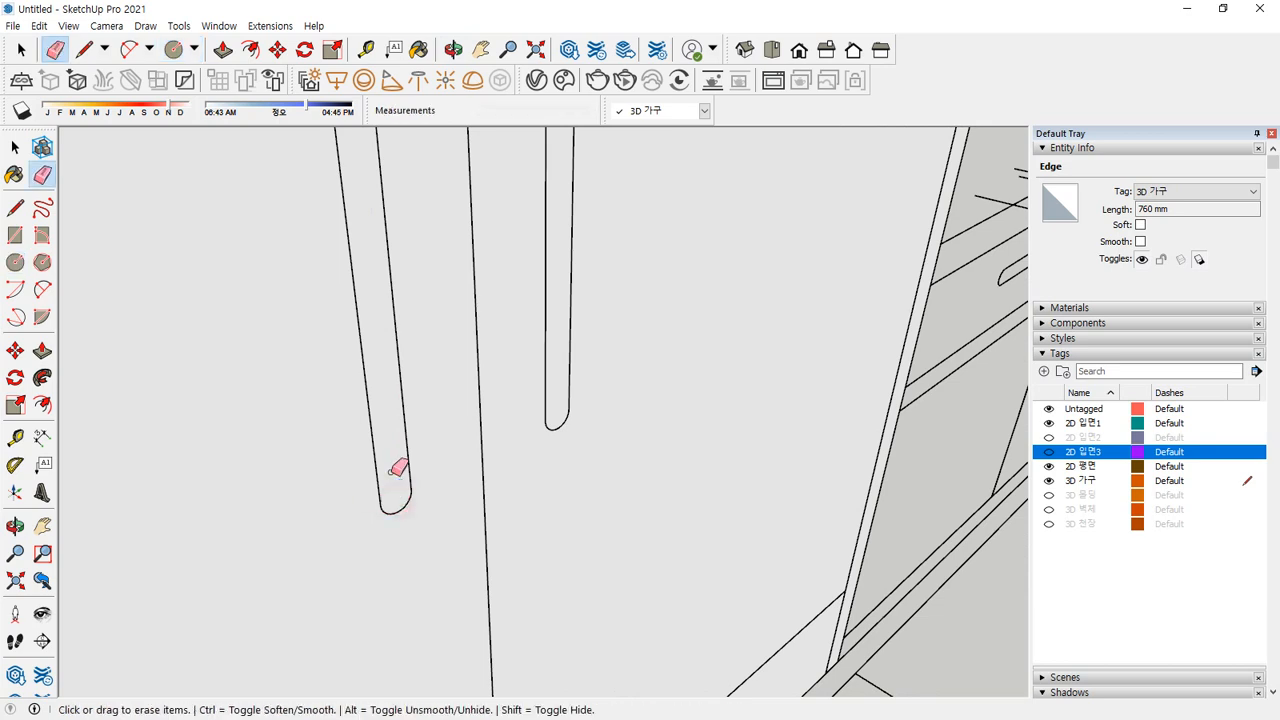
middle_click_drag(397, 468, 325, 425)
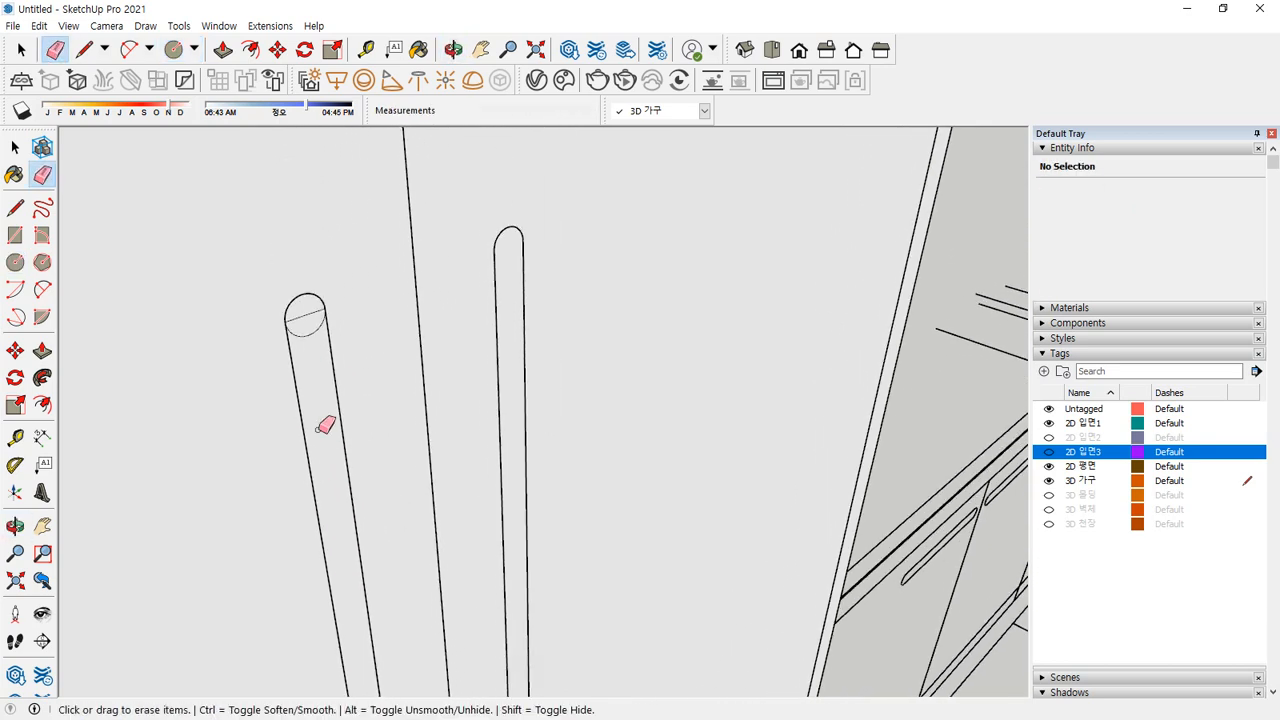
left_click(305, 316)
Copy the left handle face about 84 mm sideways onto the right door's handle outline
key("space")
left_click(331, 407)
key("m")
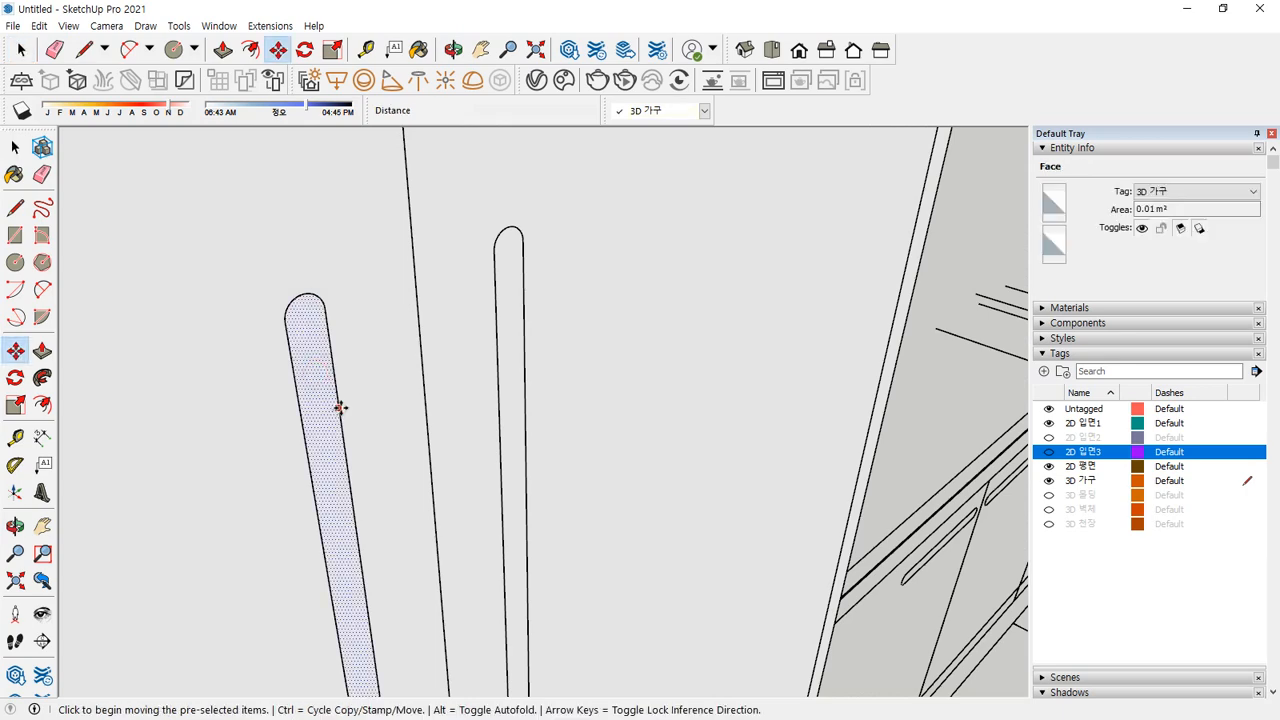
key("ctrl")
left_click(342, 407)
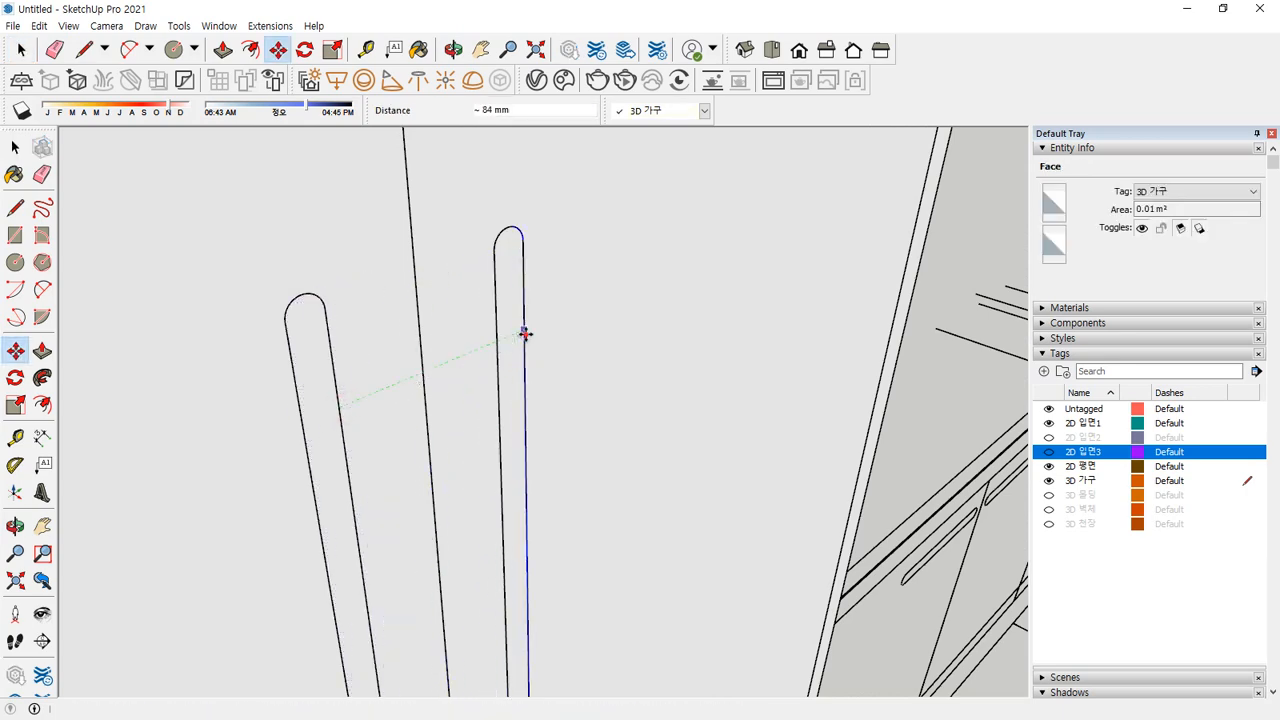
left_click(523, 334)
key("space")
Select all the traced bookcase geometry and move it onto the back edge of the bookcase outline in the floor plan
scroll(605, 410, "down", 8)
key("ctrl+a")
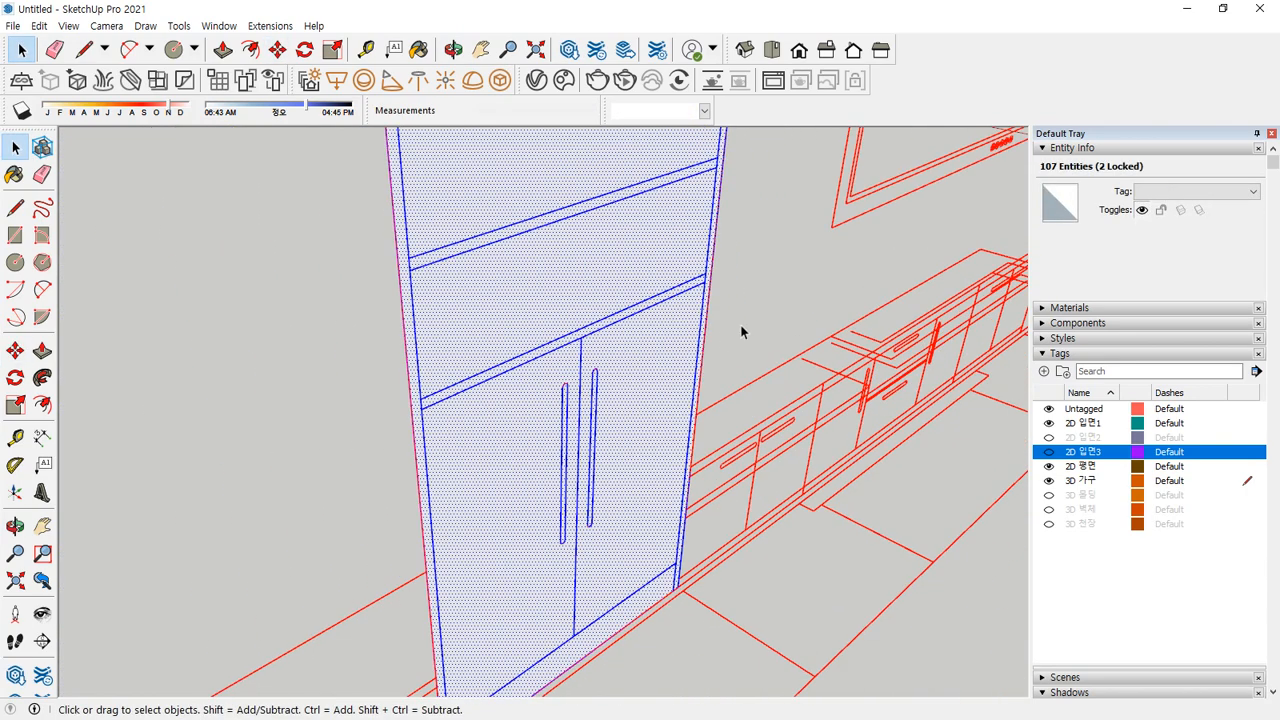
left_click(758, 315)
middle_click_drag(605, 388, 557, 391)
scroll(557, 392, "down", 5)
middle_click_drag(640, 360, 594, 499)
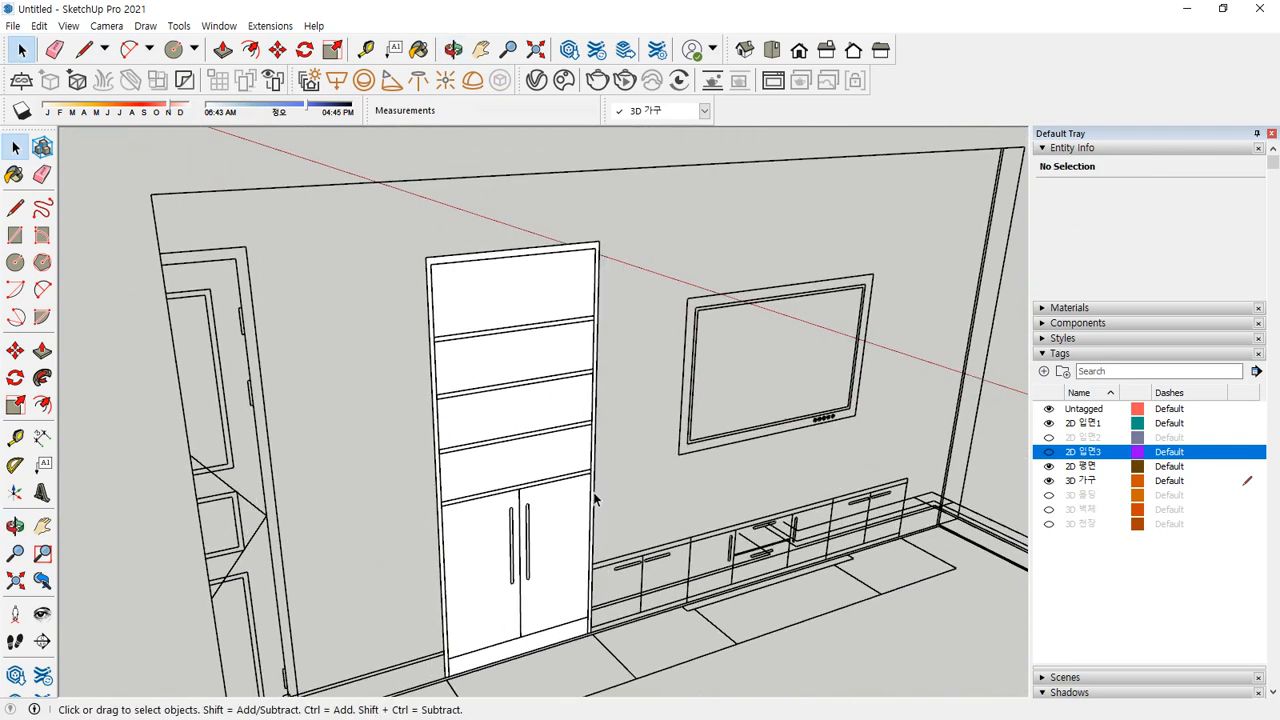
key("ctrl+a")
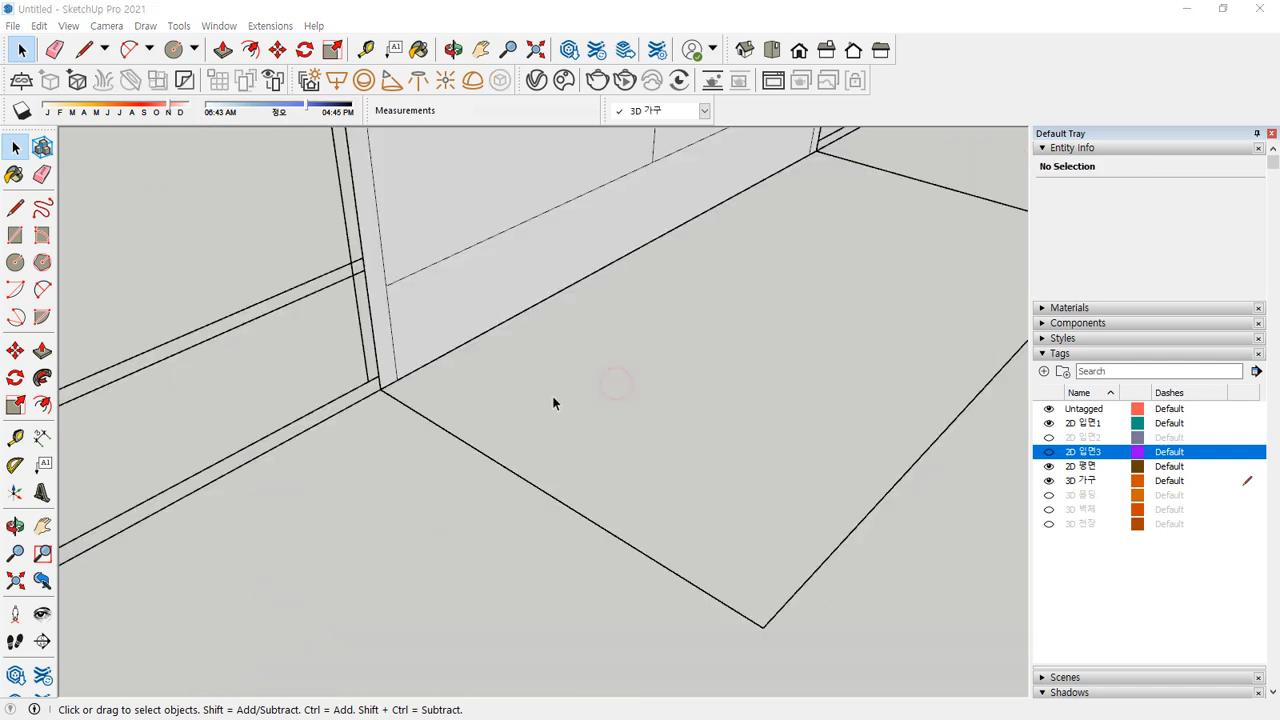
Push/Pull both door handles and the base panel forward about 408 mm to the front edge of the bookcase's floor plan outline
scroll(555, 399, "down", 3)
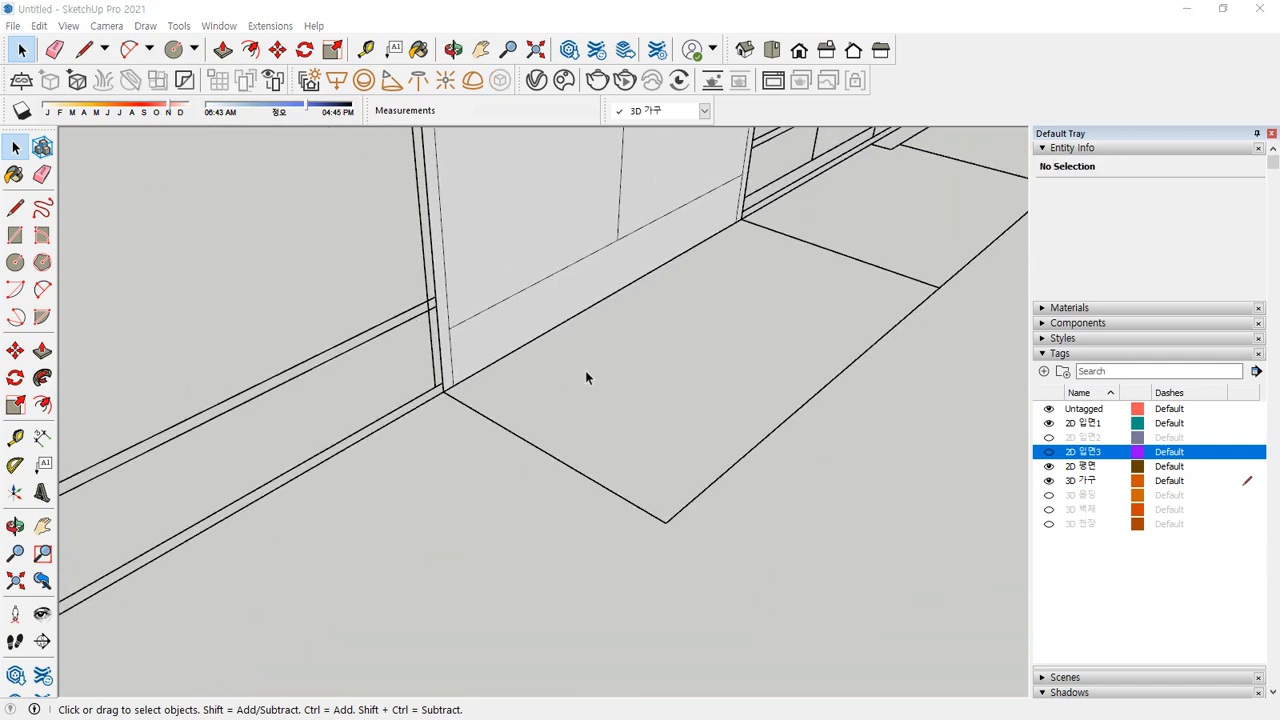
middle_click_drag(586, 374, 451, 562, "shift")
scroll(447, 507, "down", 1)
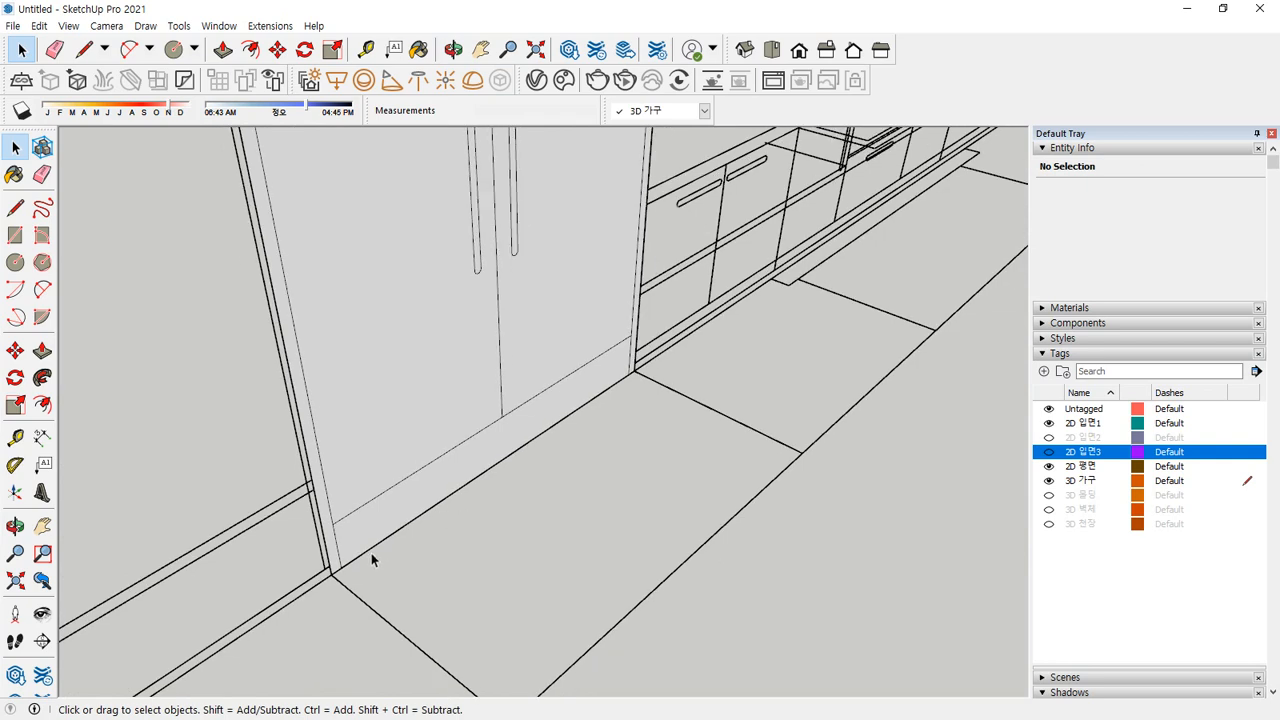
key("p")
left_click(335, 559)
key("Escape")
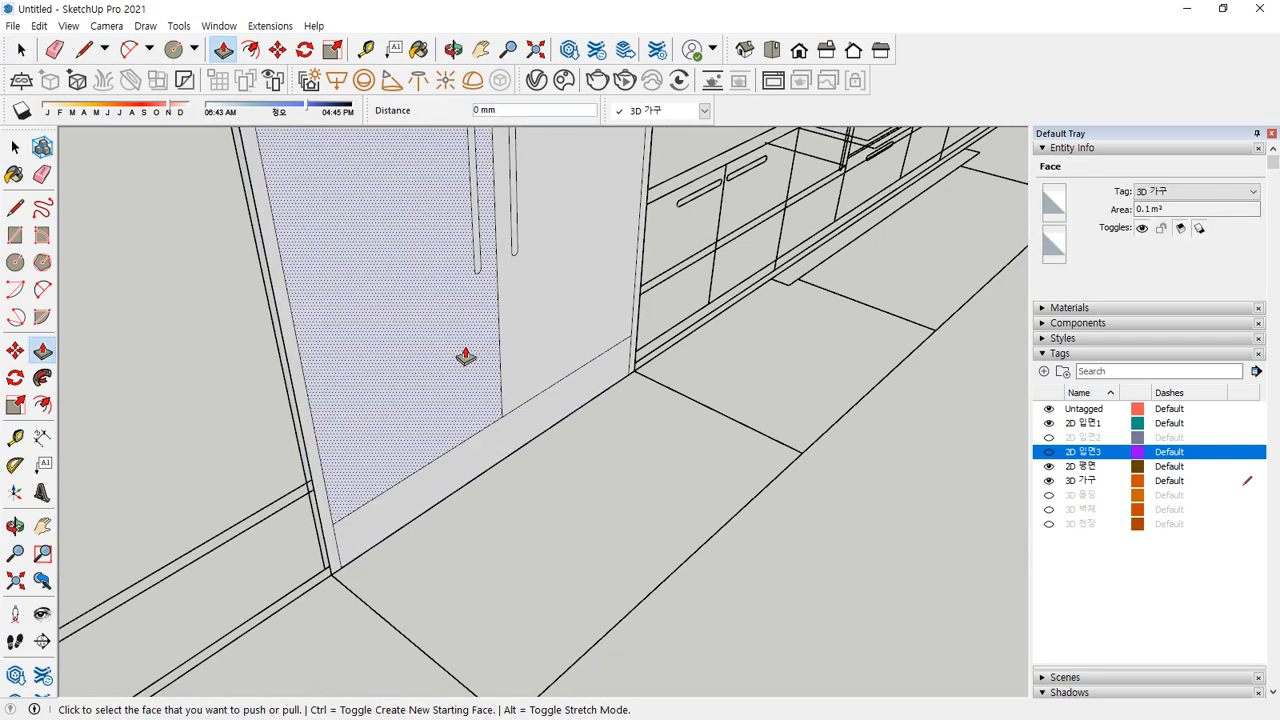
left_click(477, 278)
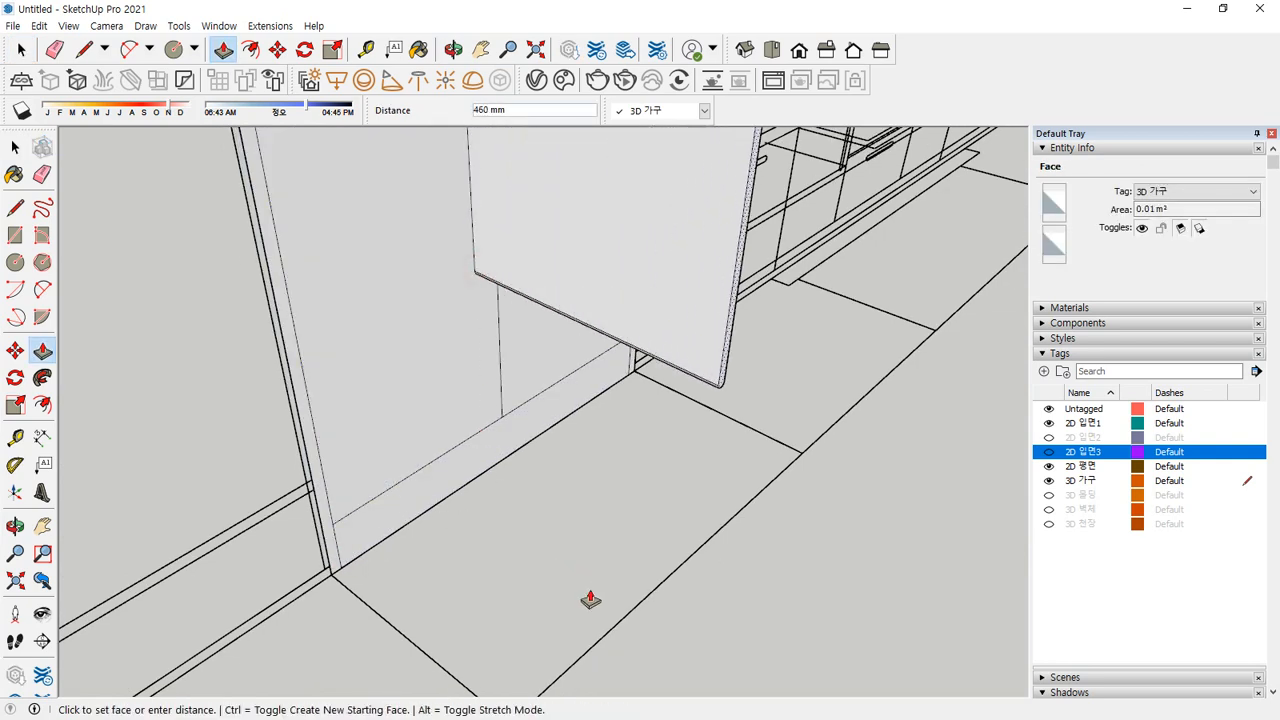
left_click(619, 620)
middle_click_drag(748, 357, 405, 340)
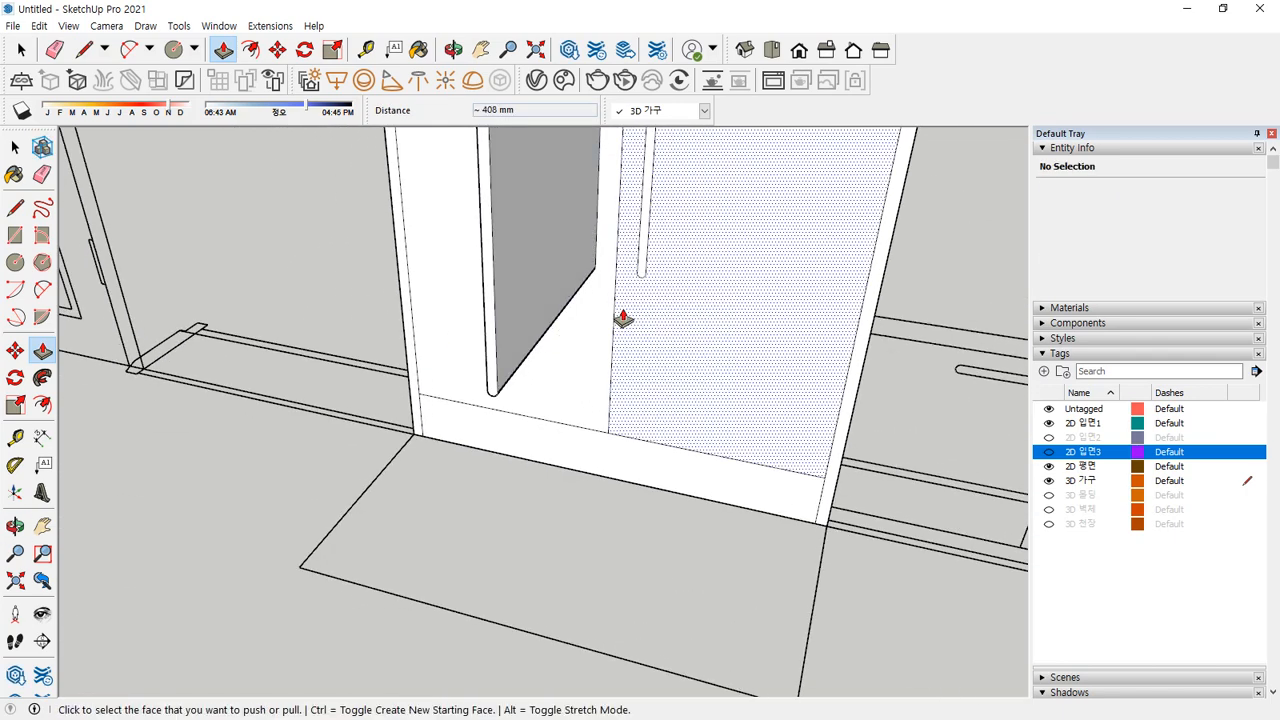
left_click(643, 272)
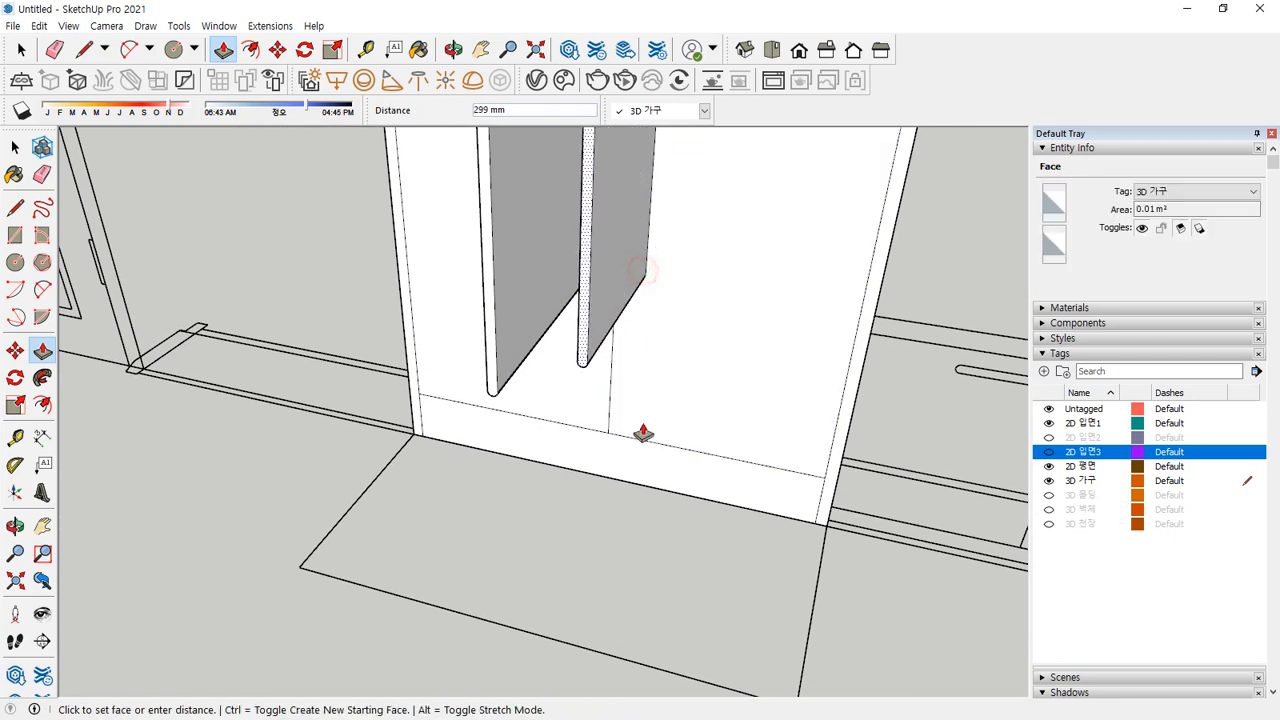
left_click(637, 672)
left_click(660, 494)
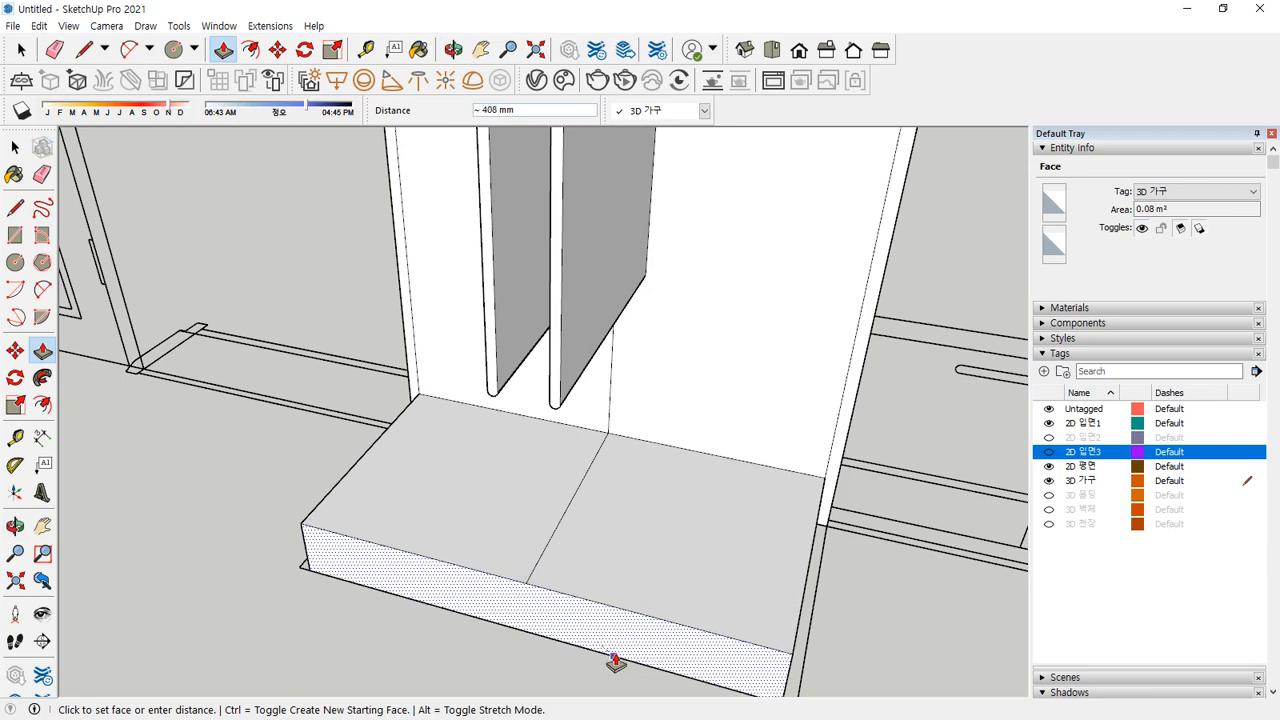
left_click(648, 675)
Erase the short edges between the shelf strips and both side panels so the bookcase frame becomes one face
middle_click_drag(649, 677, 658, 365)
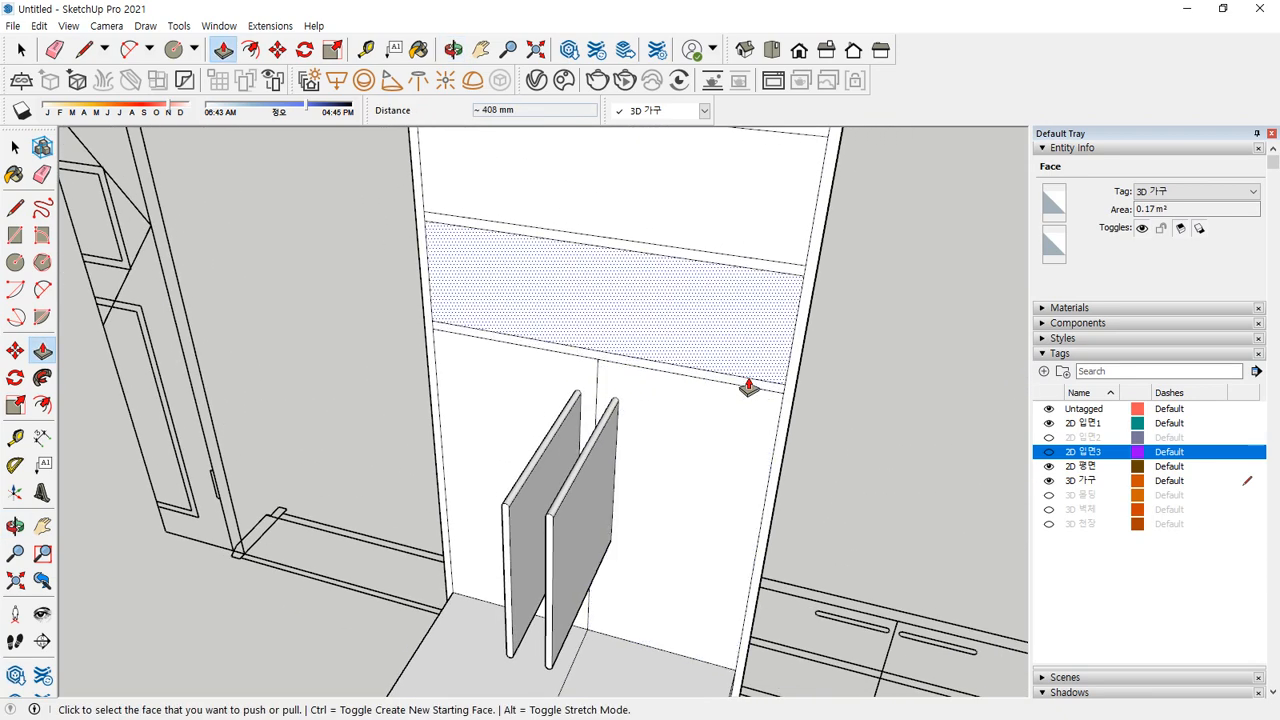
key("e")
scroll(775, 390, "up", 5)
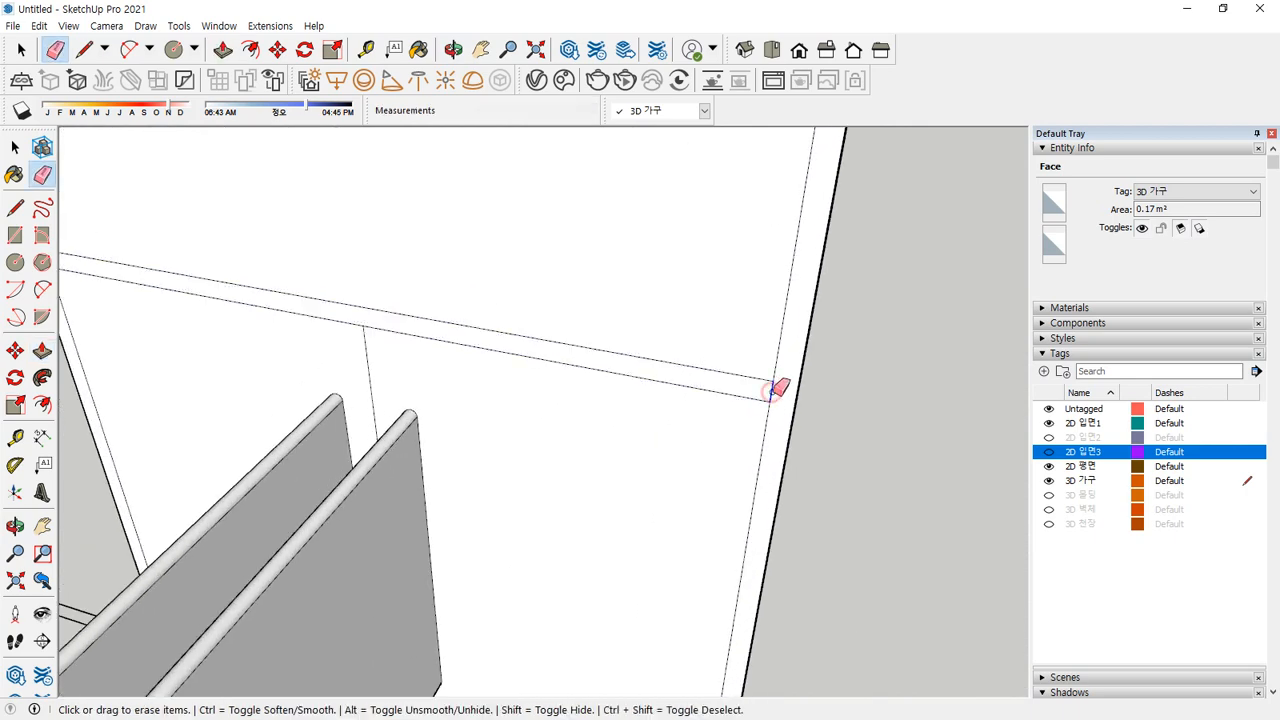
scroll(778, 388, "down", 4)
middle_click_drag(794, 329, 757, 431)
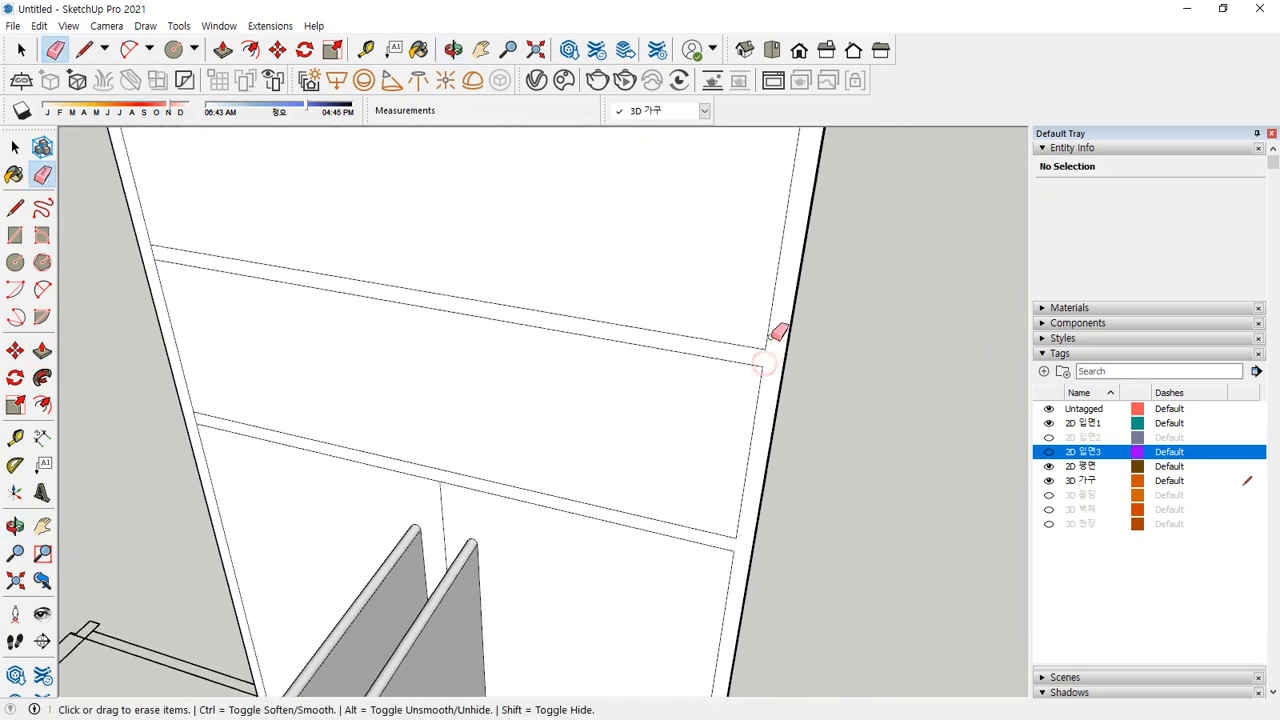
mouse_move(778, 332)
middle_mouse_down()
mouse_move(757, 274)
mouse_move(762, 346)
mouse_move(711, 534)
mouse_move(770, 374)
middle_mouse_up()
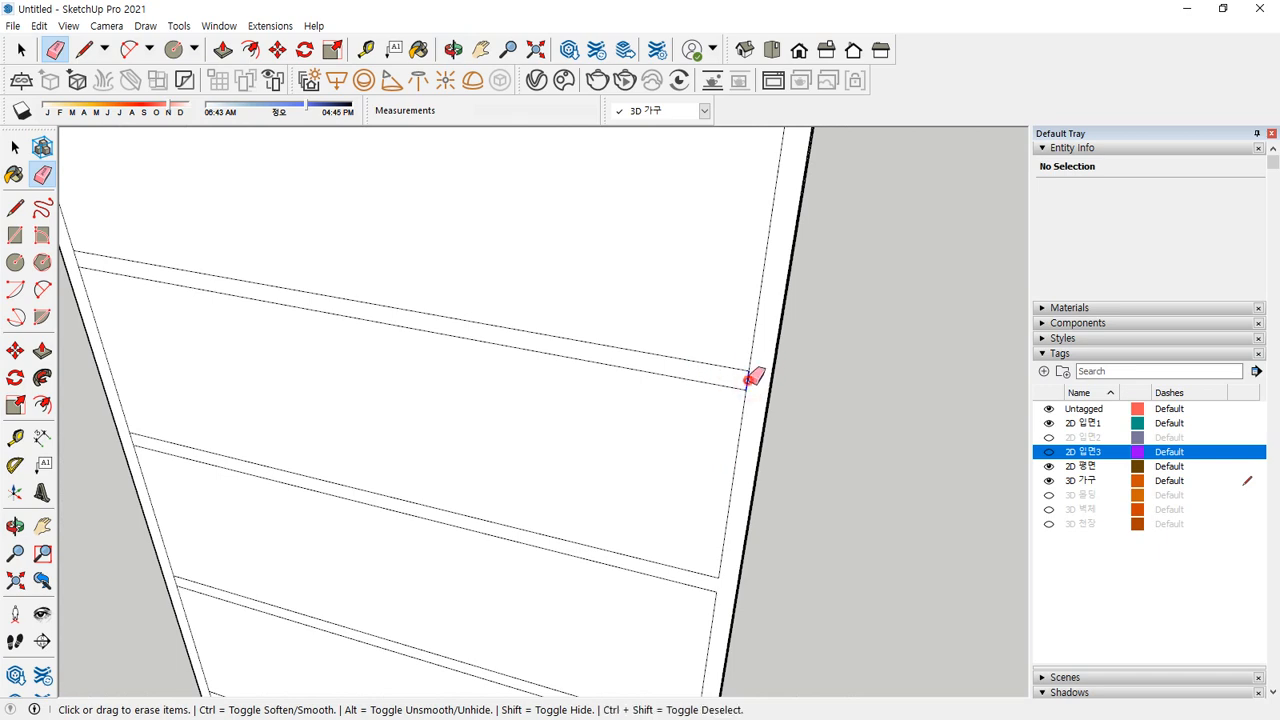
scroll(753, 377, "down", 5)
middle_click_drag(394, 323, 486, 383)
scroll(376, 350, "up", 5)
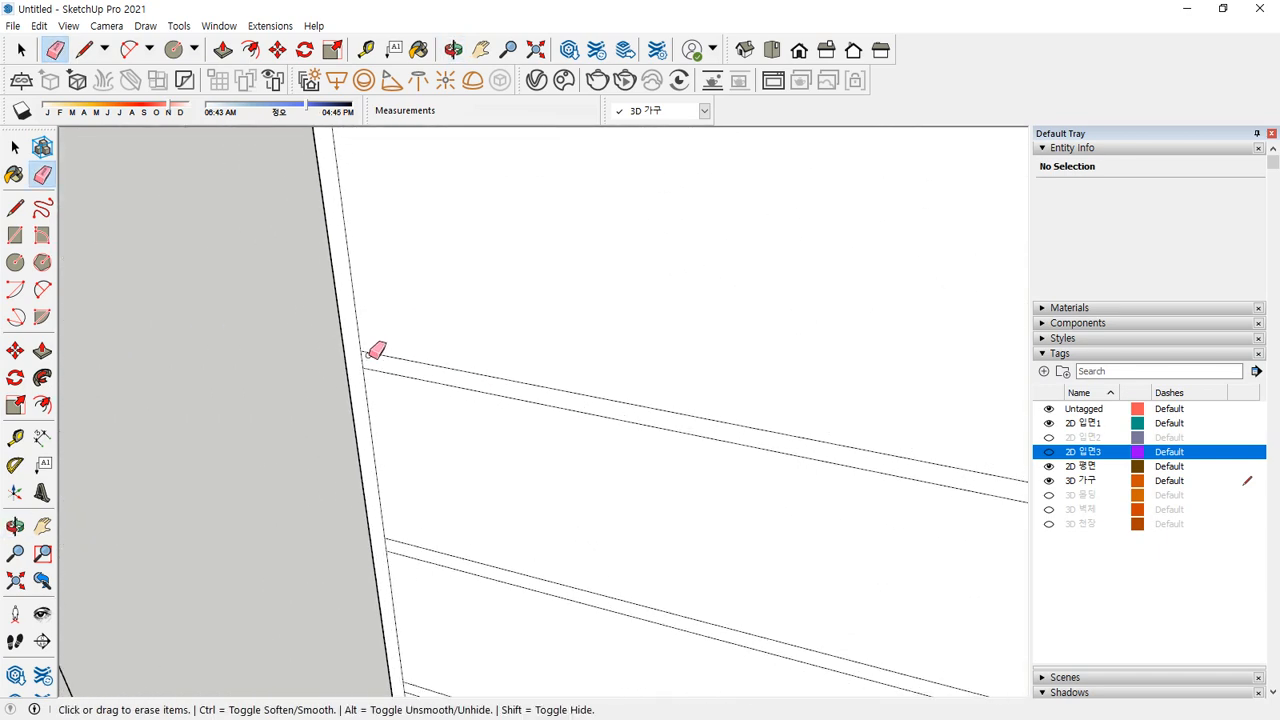
mouse_move(365, 357)
middle_mouse_down()
mouse_move(423, 350)
mouse_move(406, 394)
mouse_move(446, 451)
mouse_move(428, 416)
mouse_move(457, 303)
mouse_move(375, 201)
middle_mouse_up()
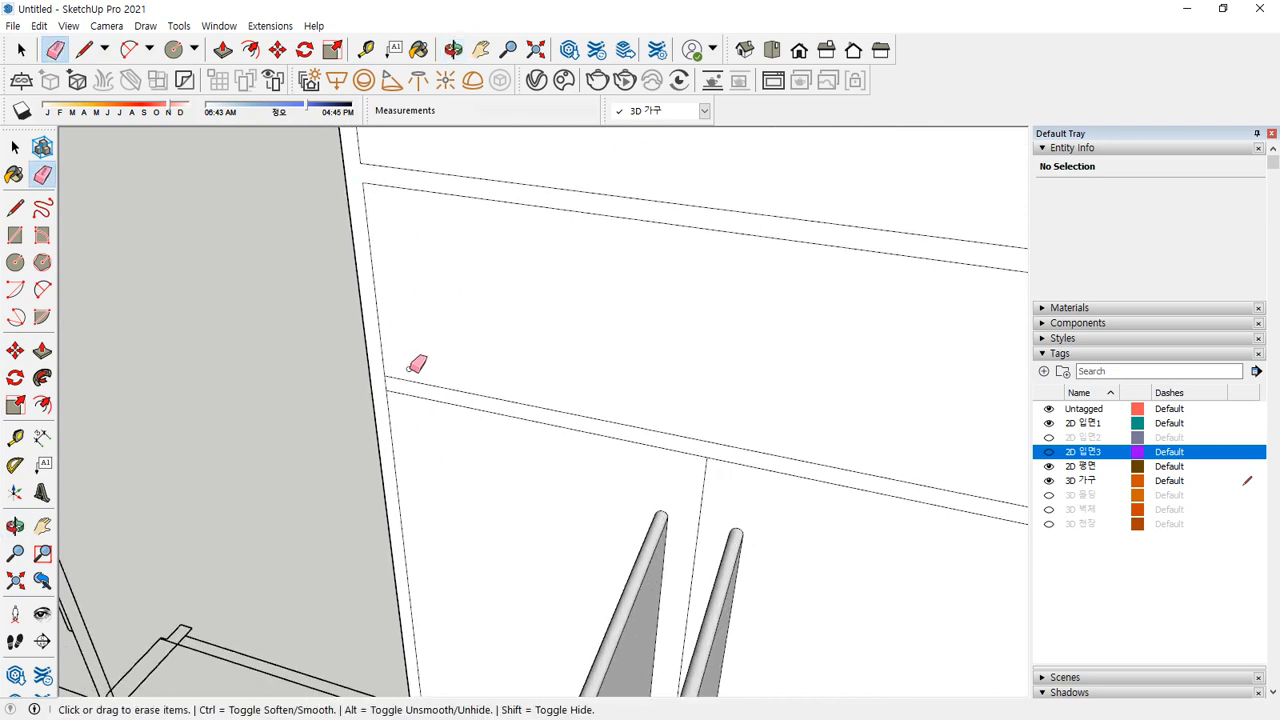
Push/Pull both door faces and the bookcase frame forward about 408 mm to line up with the front faces of the handles
key("p")
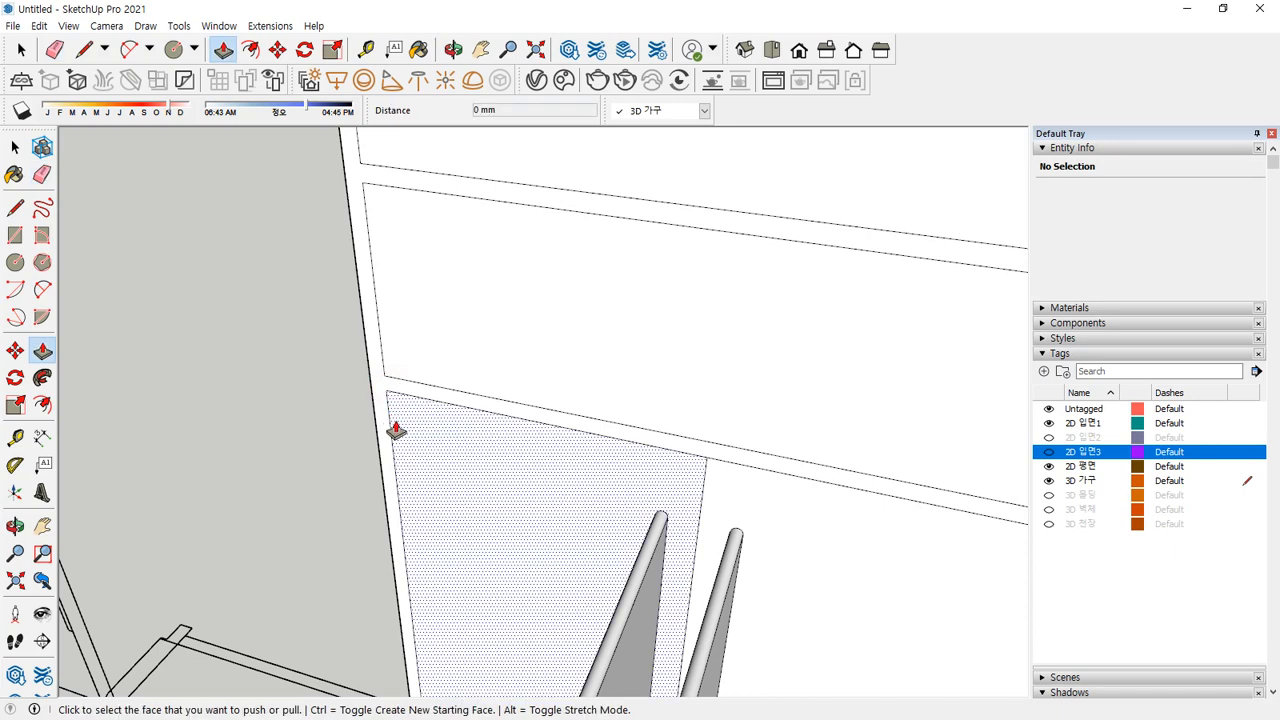
left_click(420, 455)
mouse_move(446, 480)
middle_mouse_down()
mouse_move(520, 541)
mouse_move(551, 274)
mouse_move(543, 306)
middle_mouse_up()
left_click(548, 308)
left_click(738, 294)
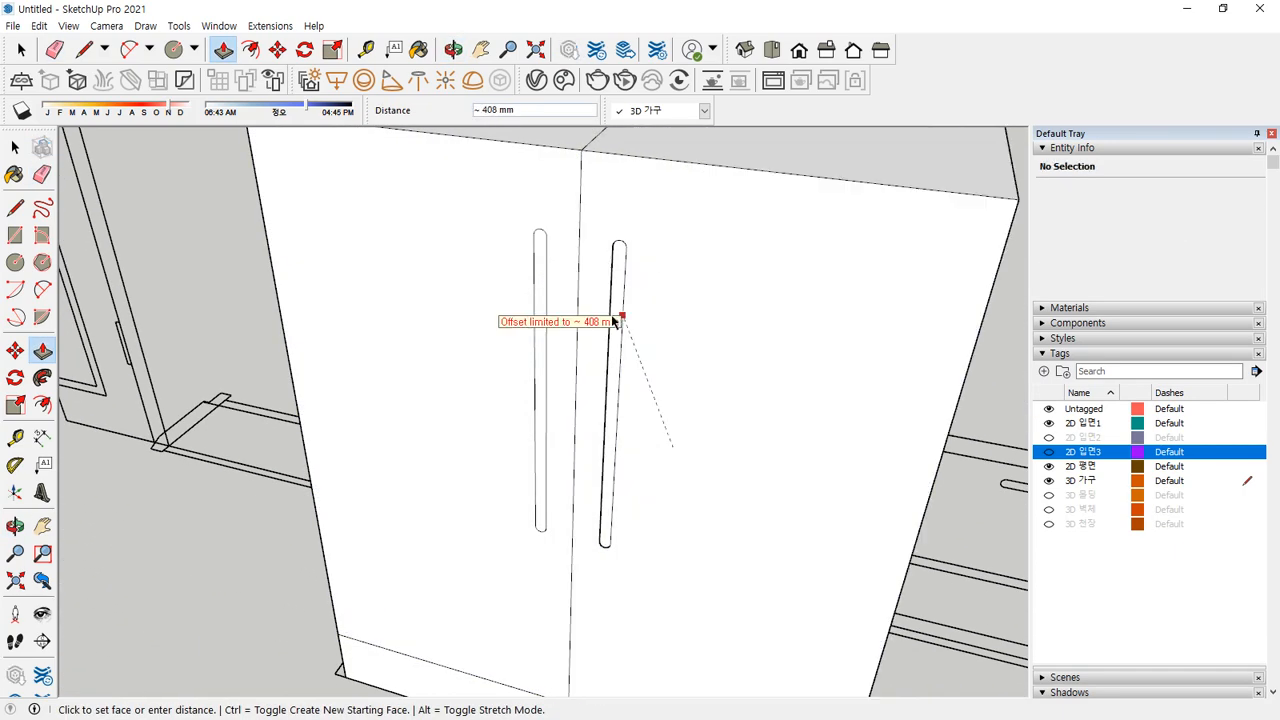
middle_click_drag(749, 337, 528, 437)
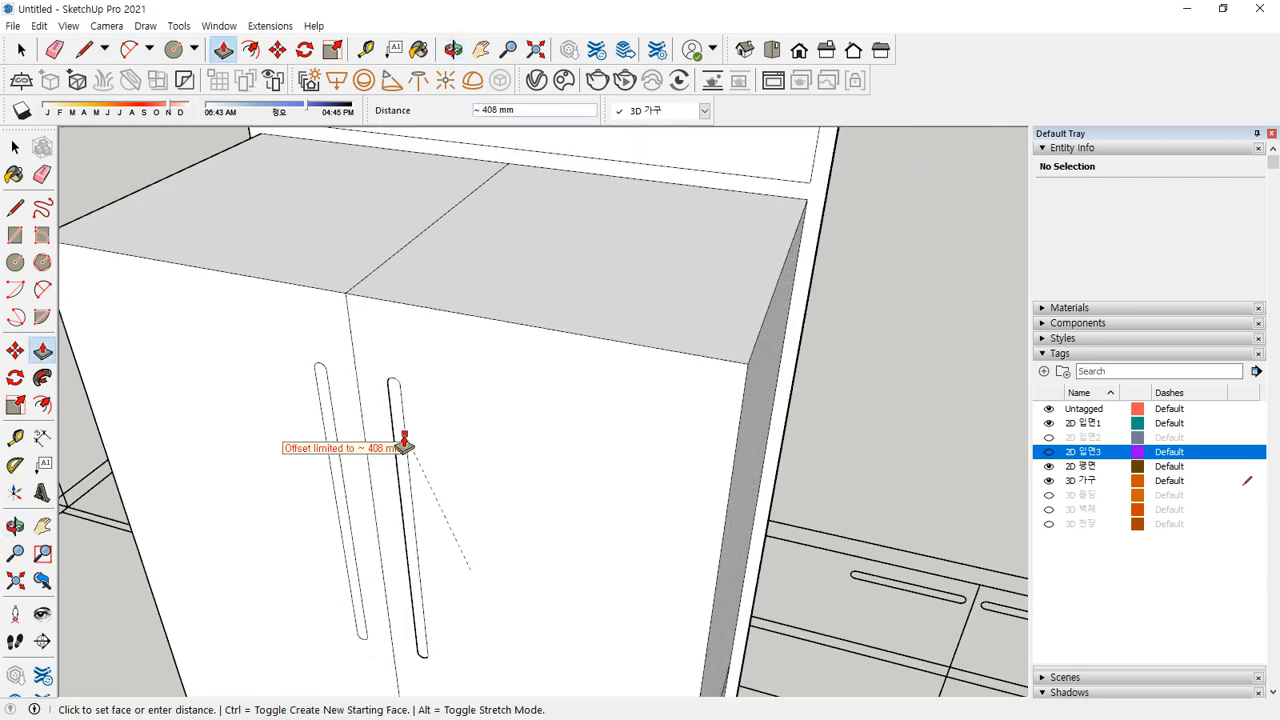
left_click(396, 420)
left_click(807, 197)
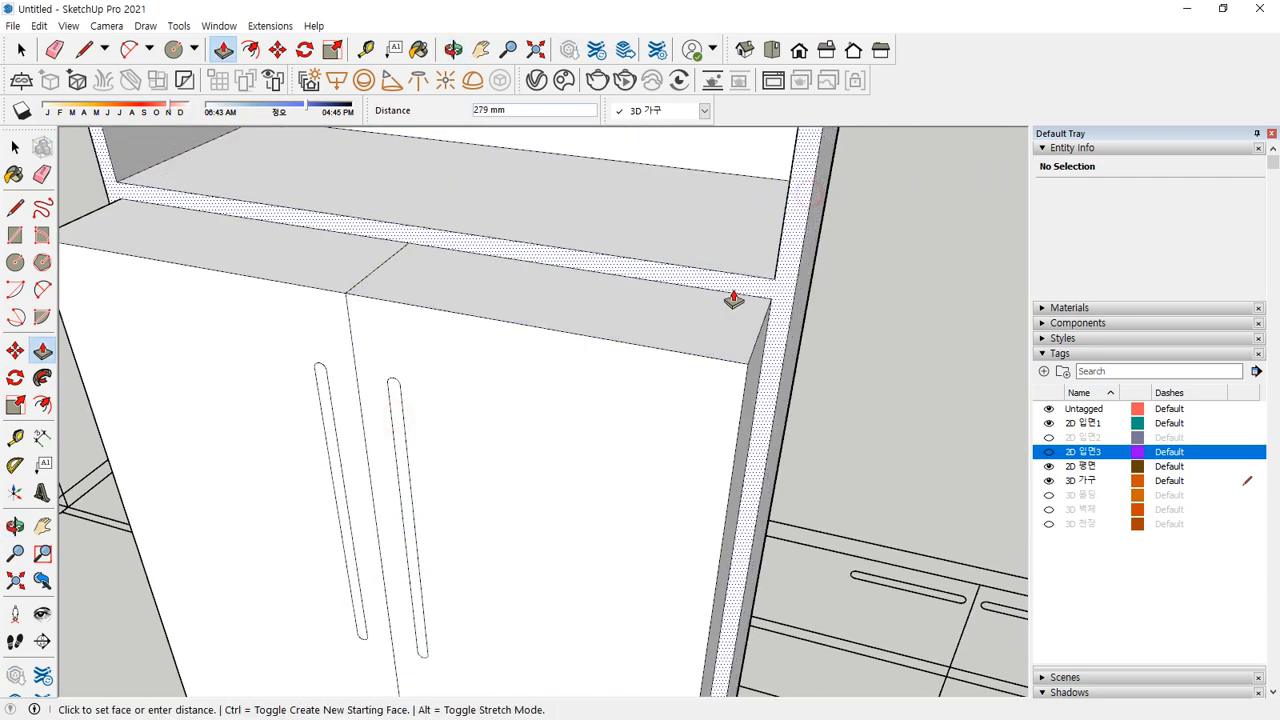
left_click(631, 371)
Try to Push/Pull the right door's handle by about 13 mm, and undo the deletion of the right door face
middle_click_drag(614, 380, 394, 566)
scroll(387, 461, "up", 2)
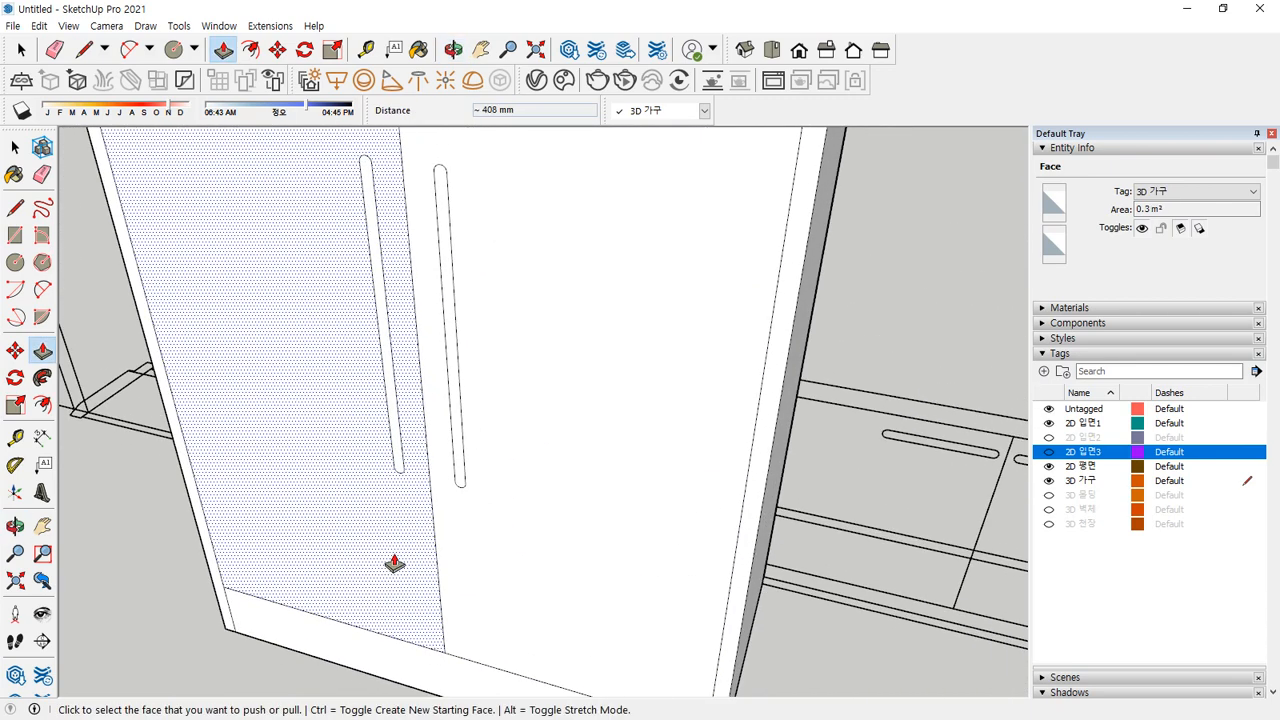
scroll(394, 500, "down", 3)
middle_click_drag(394, 403, 359, 416)
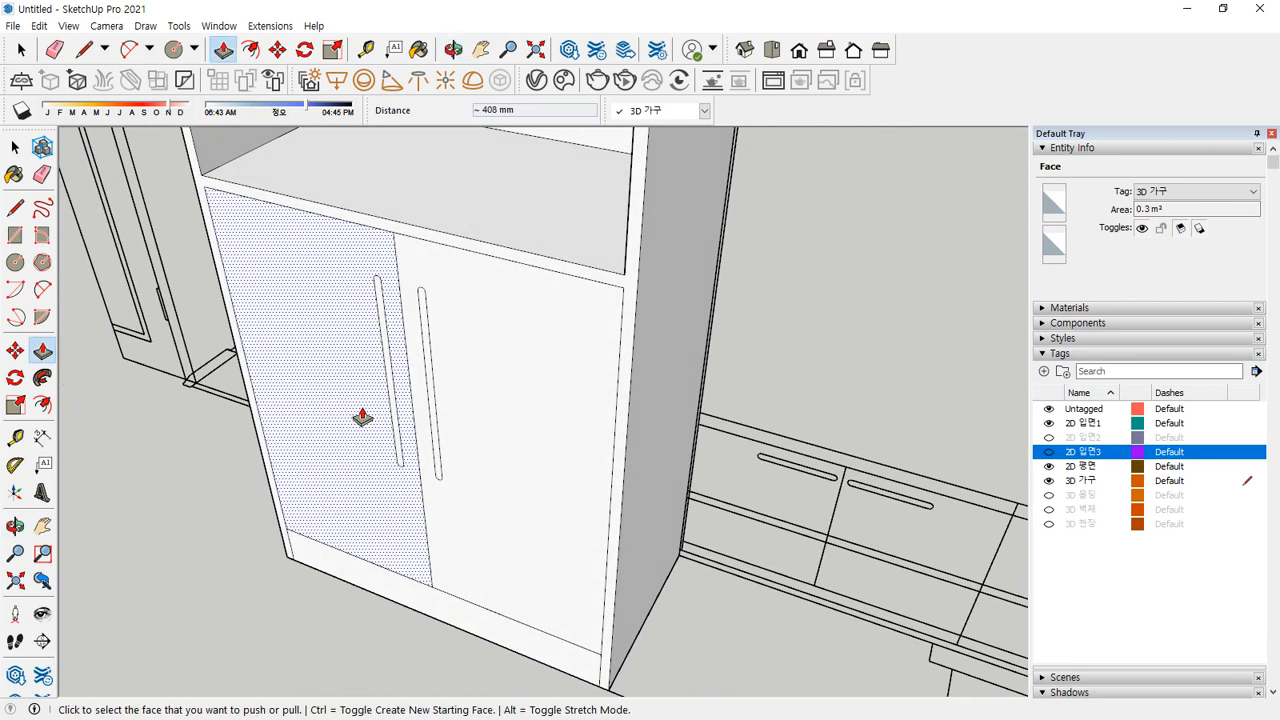
scroll(434, 500, "up", 2)
scroll(426, 466, "up", 2)
left_click(432, 388)
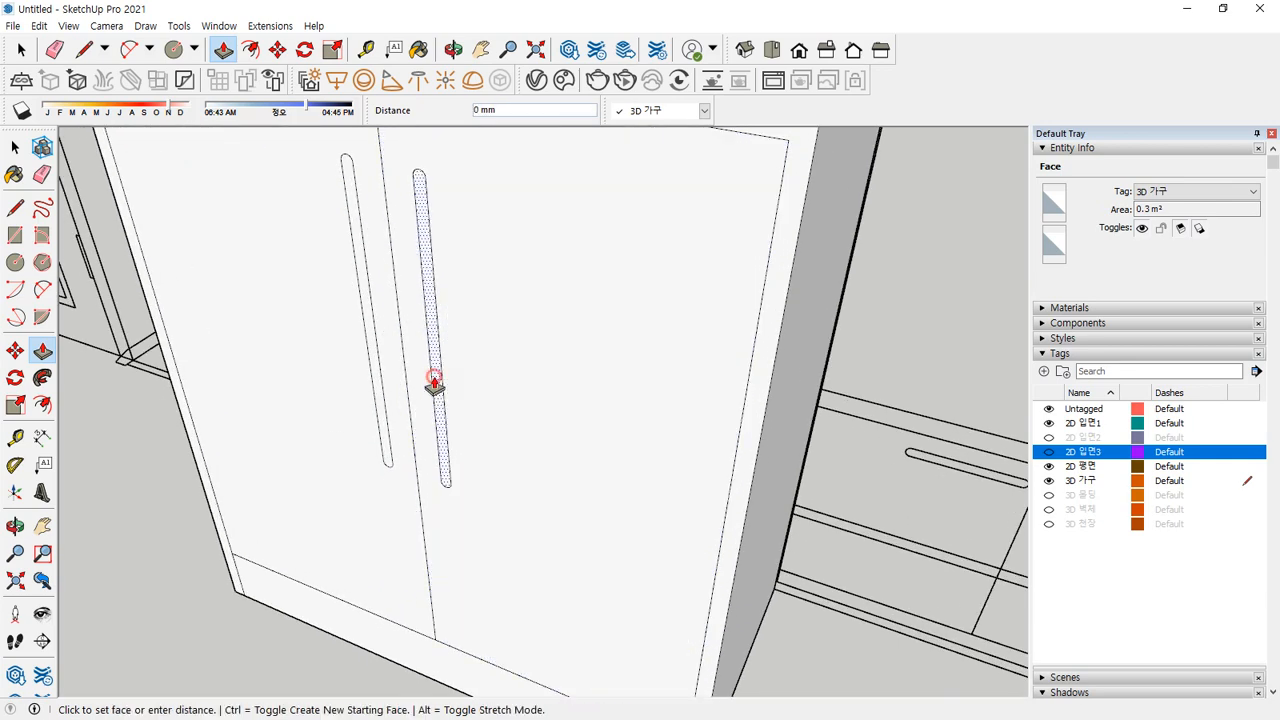
left_click(428, 390)
middle_click_drag(426, 391, 484, 390)
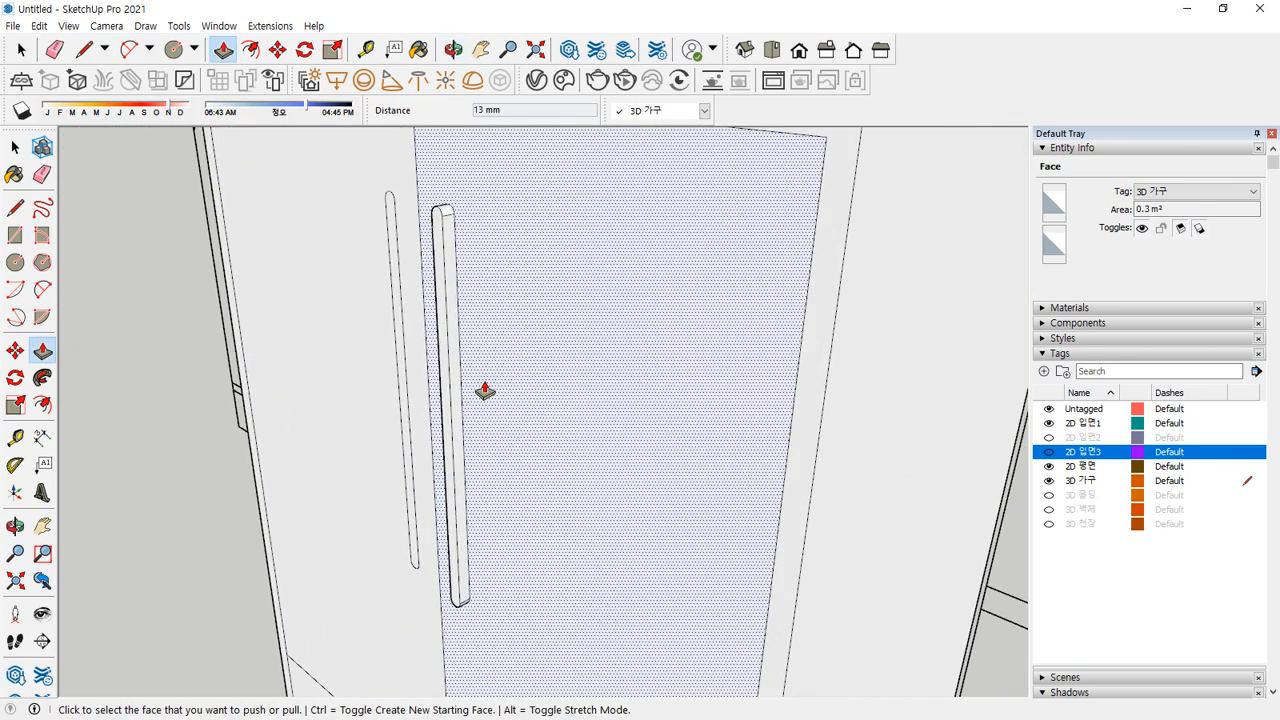
key("Delete")
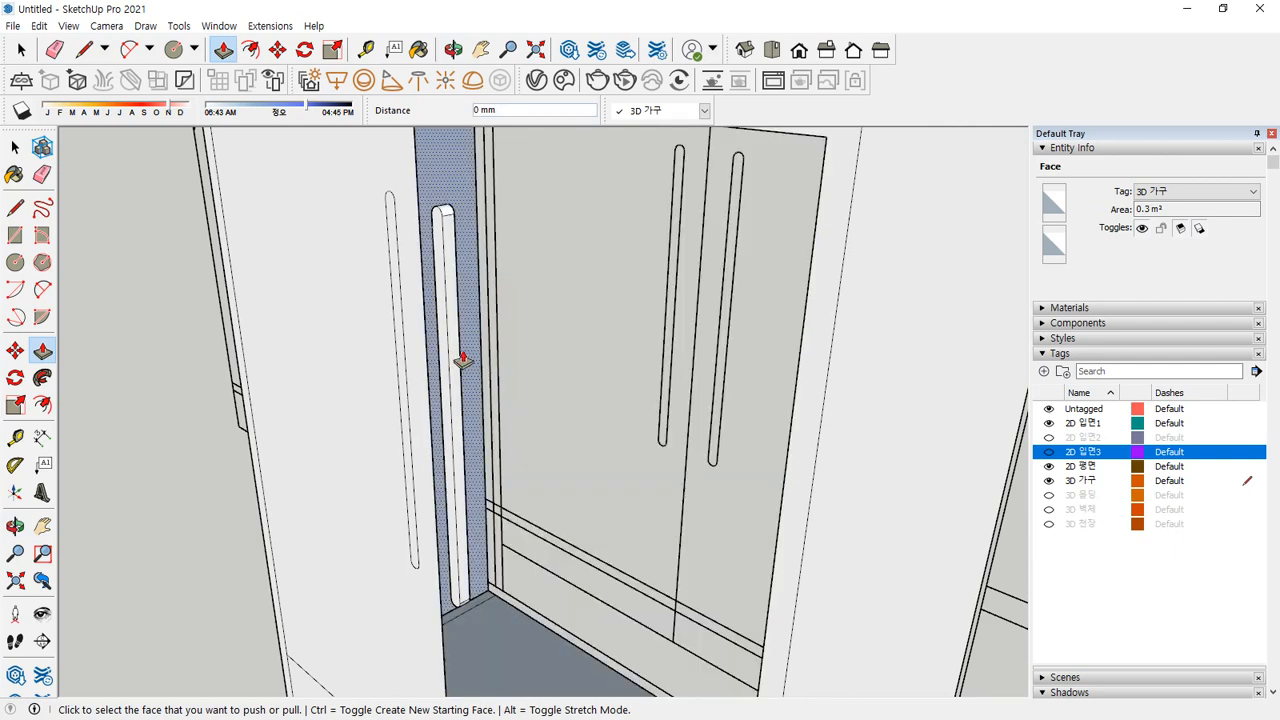
key("ctrl+z")
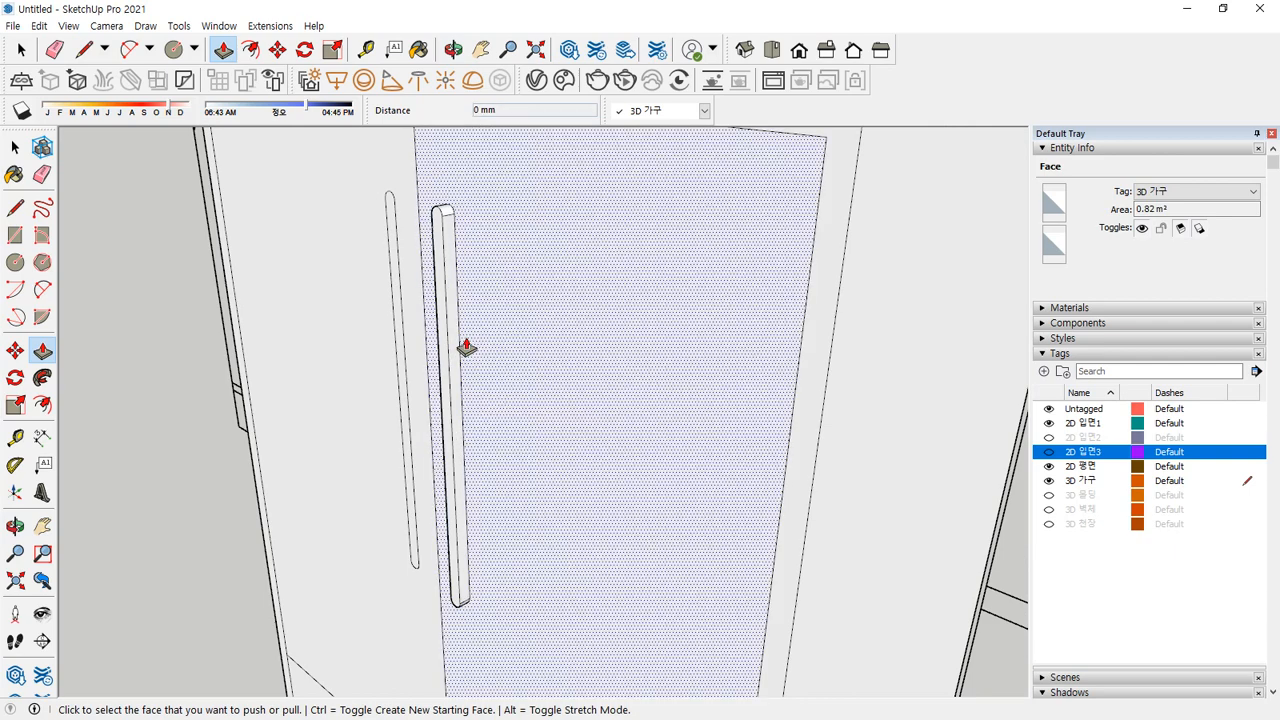
Push/Pull both door handle faces inward to recess them 10 mm into the doors
left_click(456, 339)
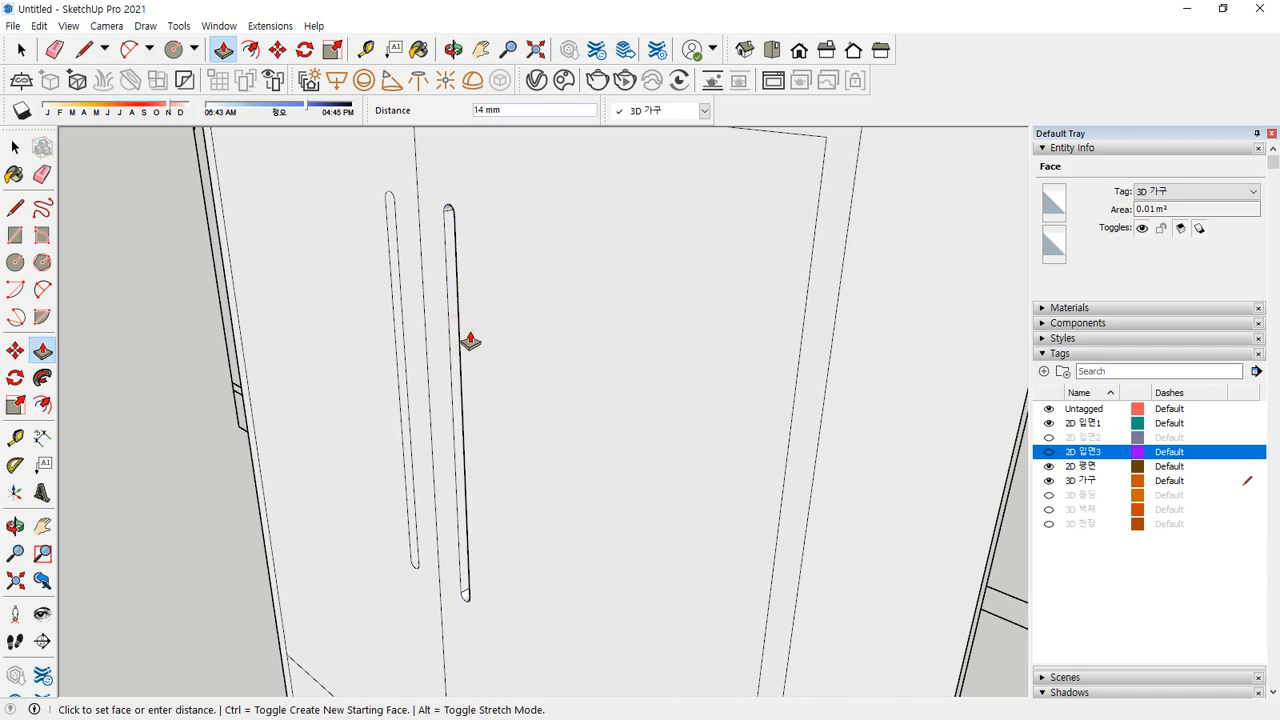
type("10")
key("Return")
middle_click_drag(446, 349, 593, 324)
left_click(386, 292)
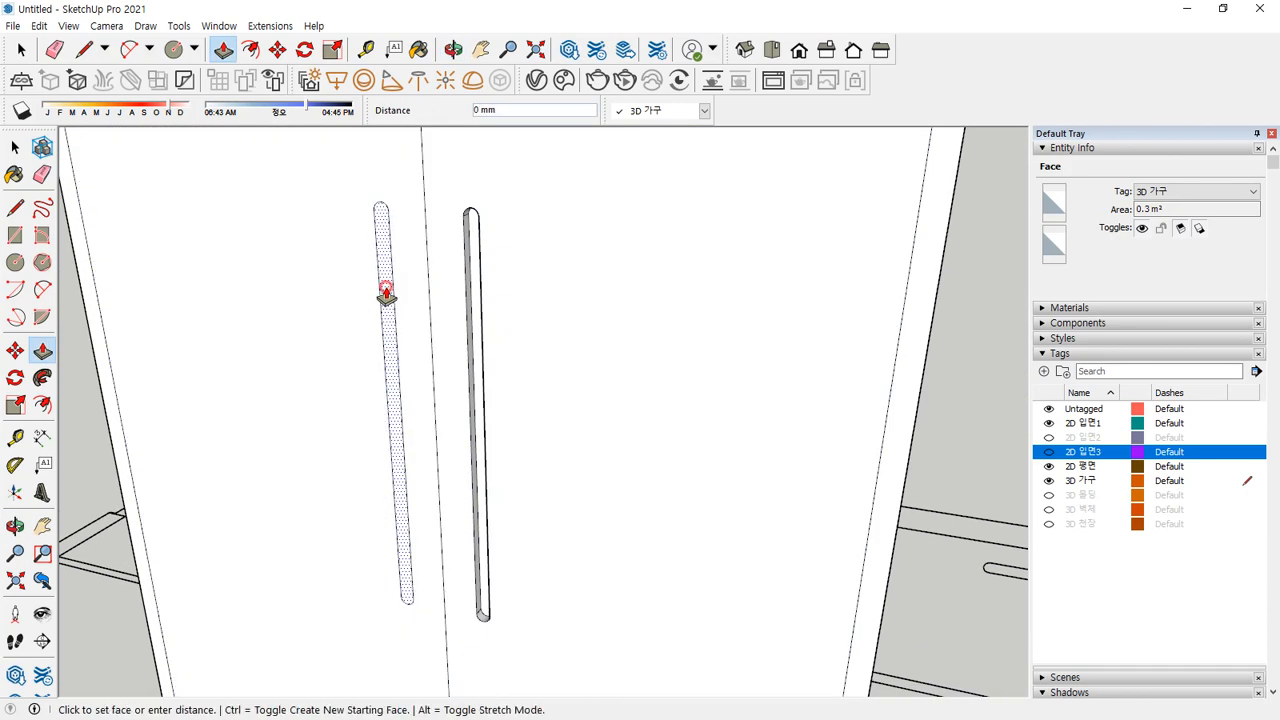
left_click(471, 291)
scroll(370, 320, "down", 2)
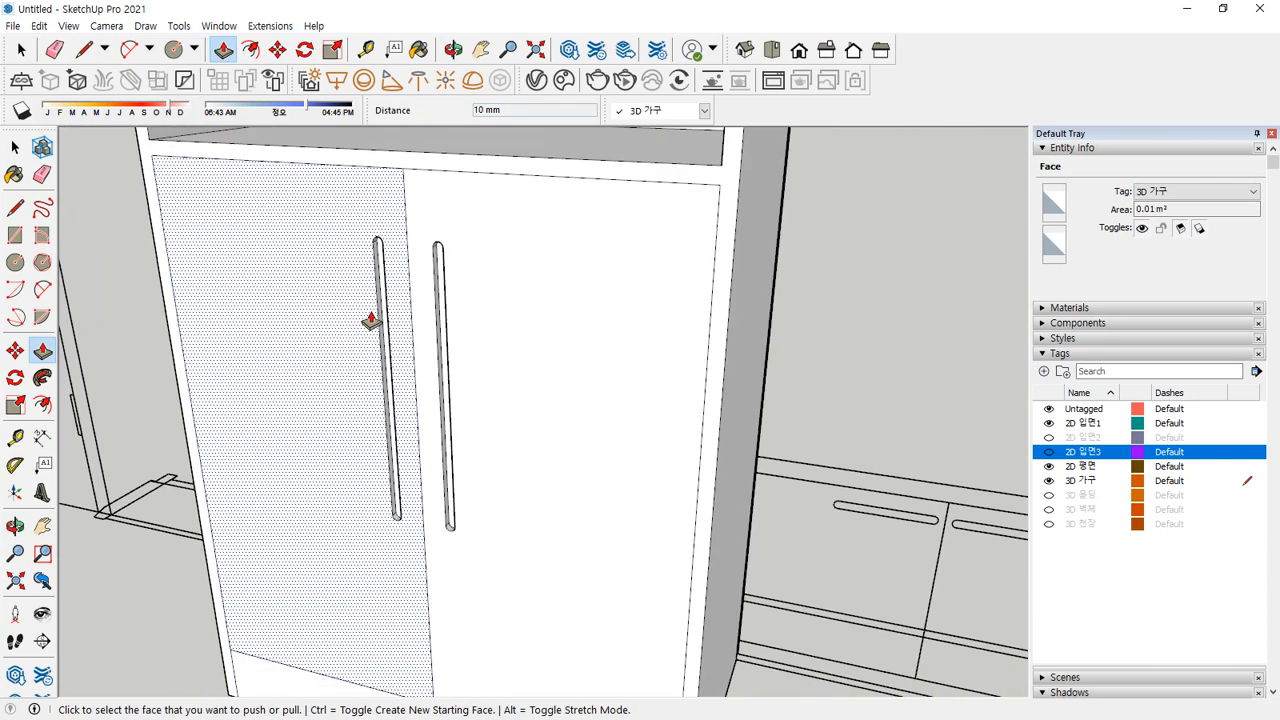
Push the base panel below the doors 15 mm back from the bookcase's front face
middle_click_drag(404, 450, 383, 195, "shift")
left_click(297, 517)
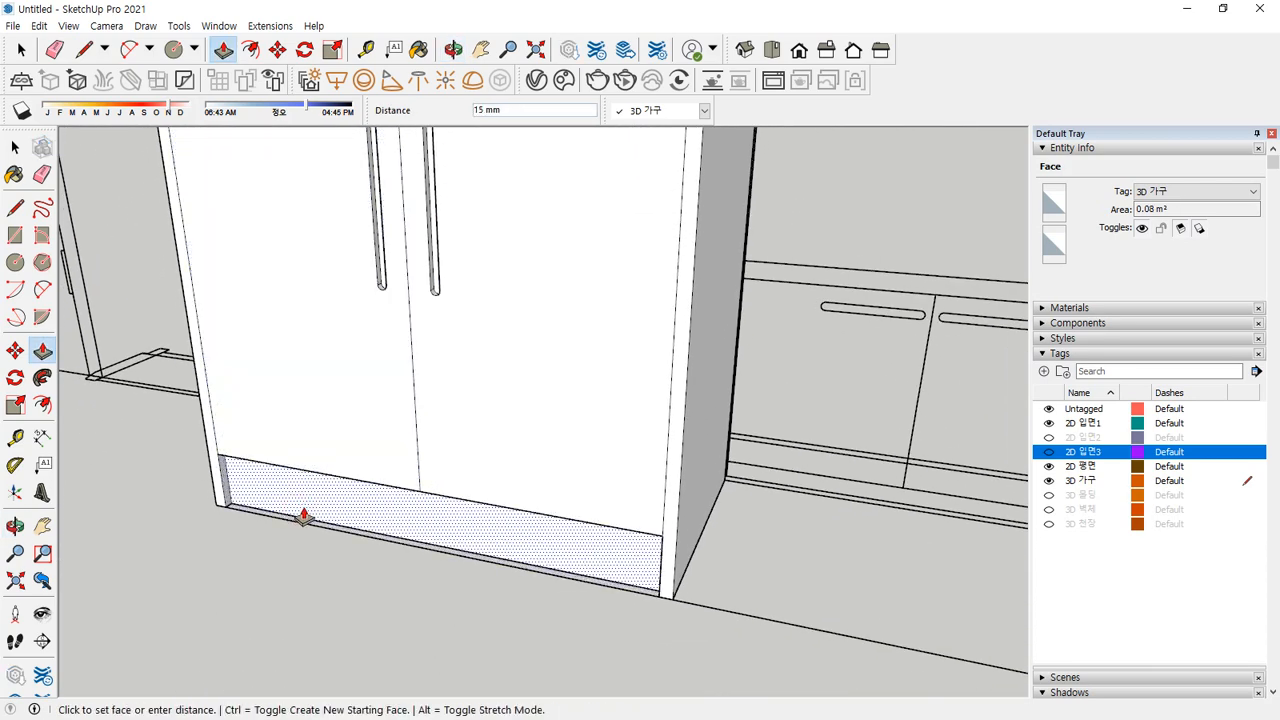
left_click(304, 516)
key("space")
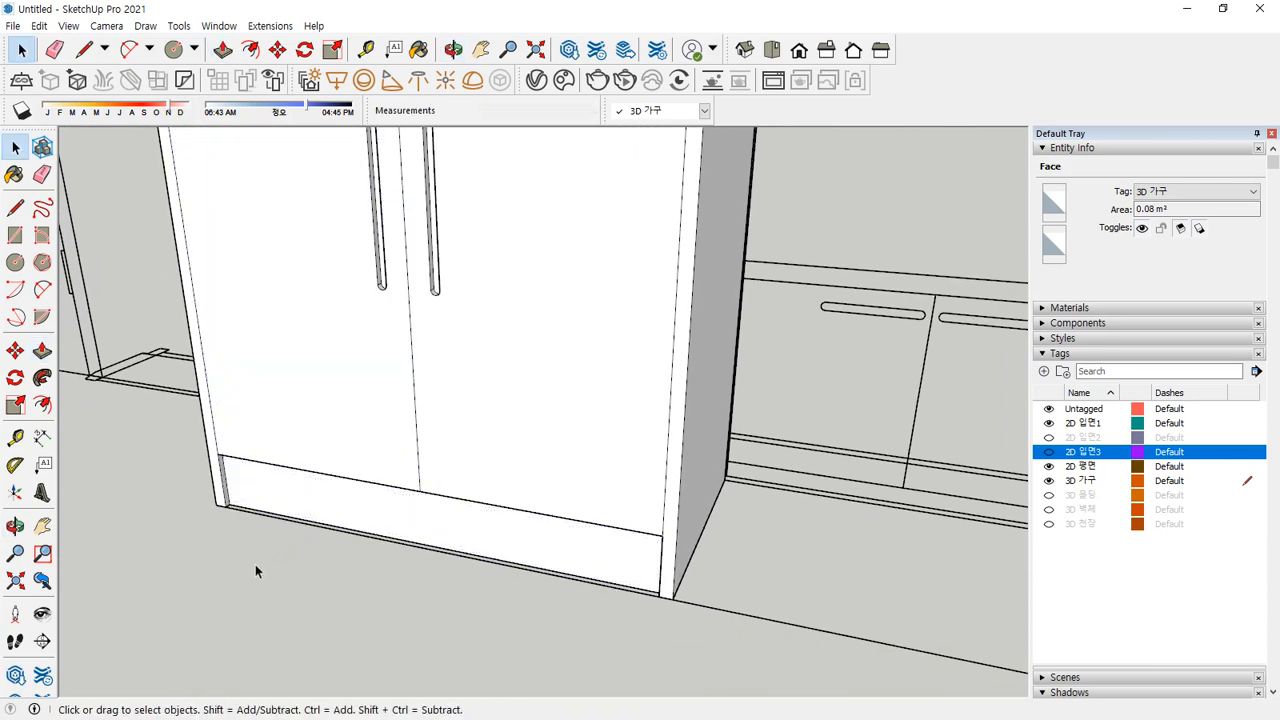
left_click(255, 564)
Examine the bookcase from its shelves down to the base, including where the two doors meet beneath the lowest shelf
middle_click_drag(258, 548, 362, 570)
scroll(368, 472, "down", 3)
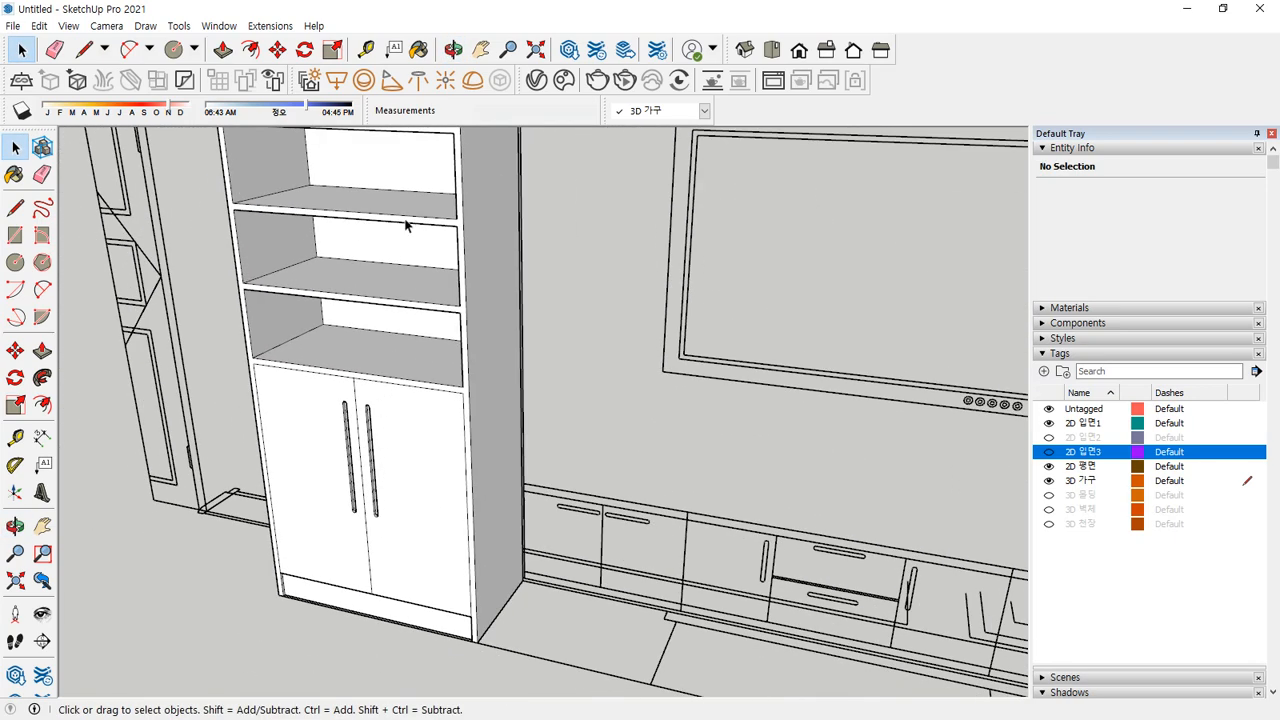
middle_click_drag(406, 226, 402, 357, "shift")
middle_click_drag(427, 487, 423, 221, "shift")
scroll(382, 288, "up", 4)
middle_click_drag(384, 287, 440, 286)
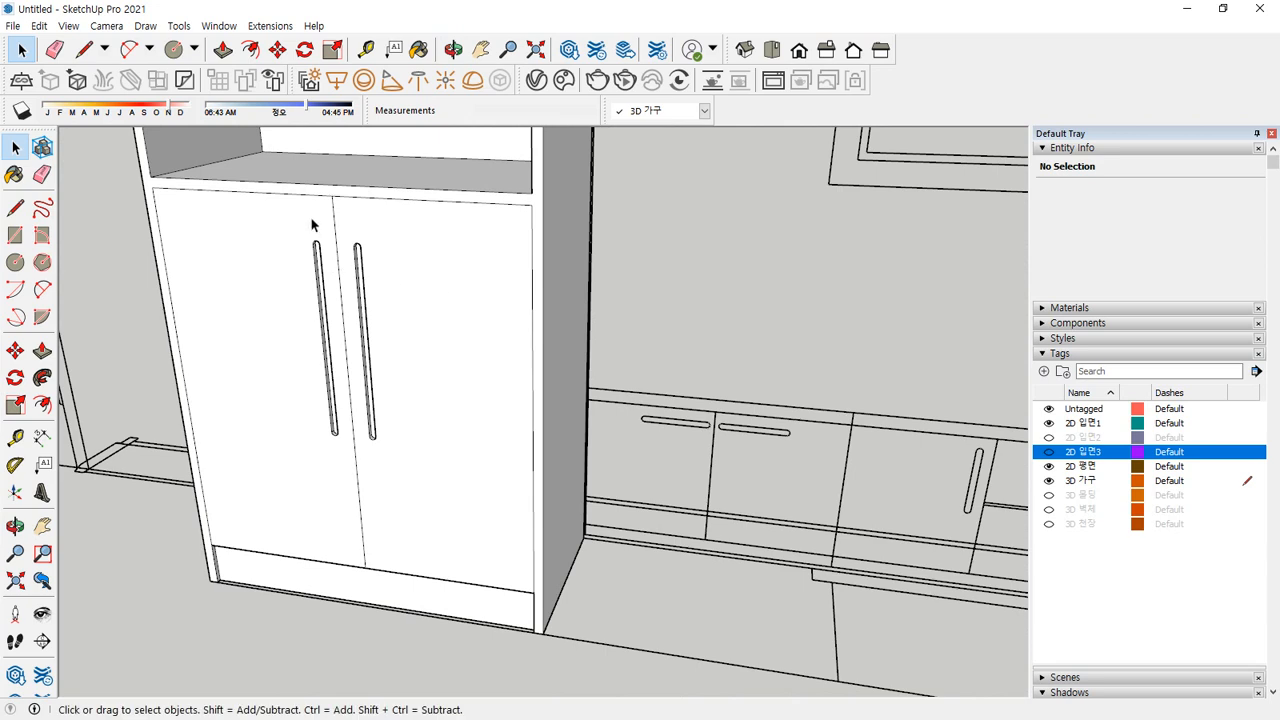
scroll(331, 206, "up", 3)
key("e")
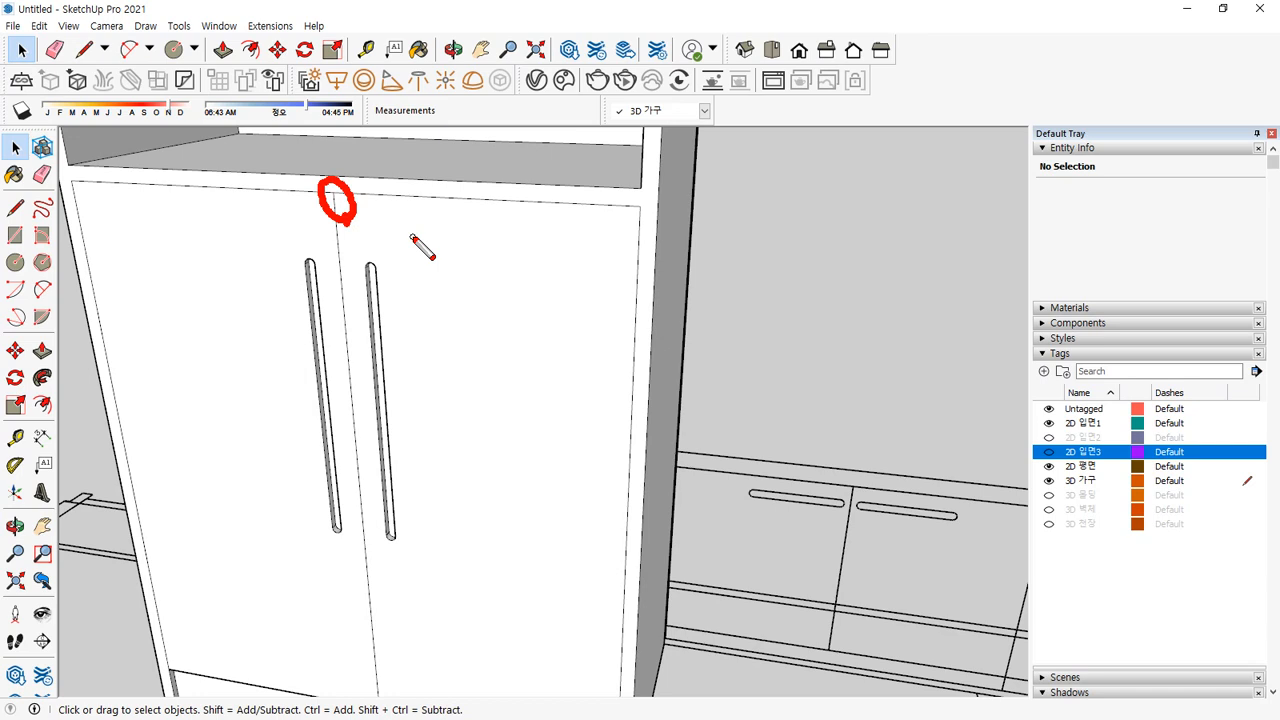
key("Escape")
double_click(239, 239)
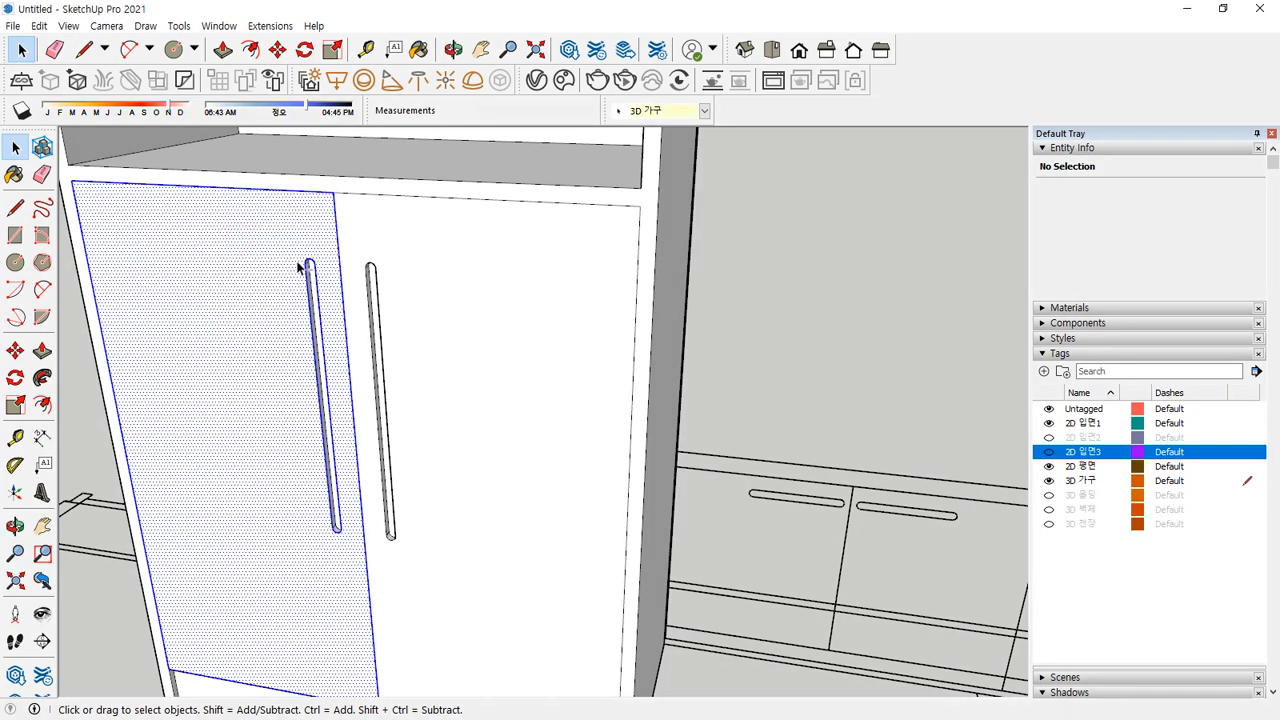
left_click_drag(321, 251, 301, 290, "ctrl+shift")
left_click_drag(331, 532, 323, 523, "ctrl+shift")
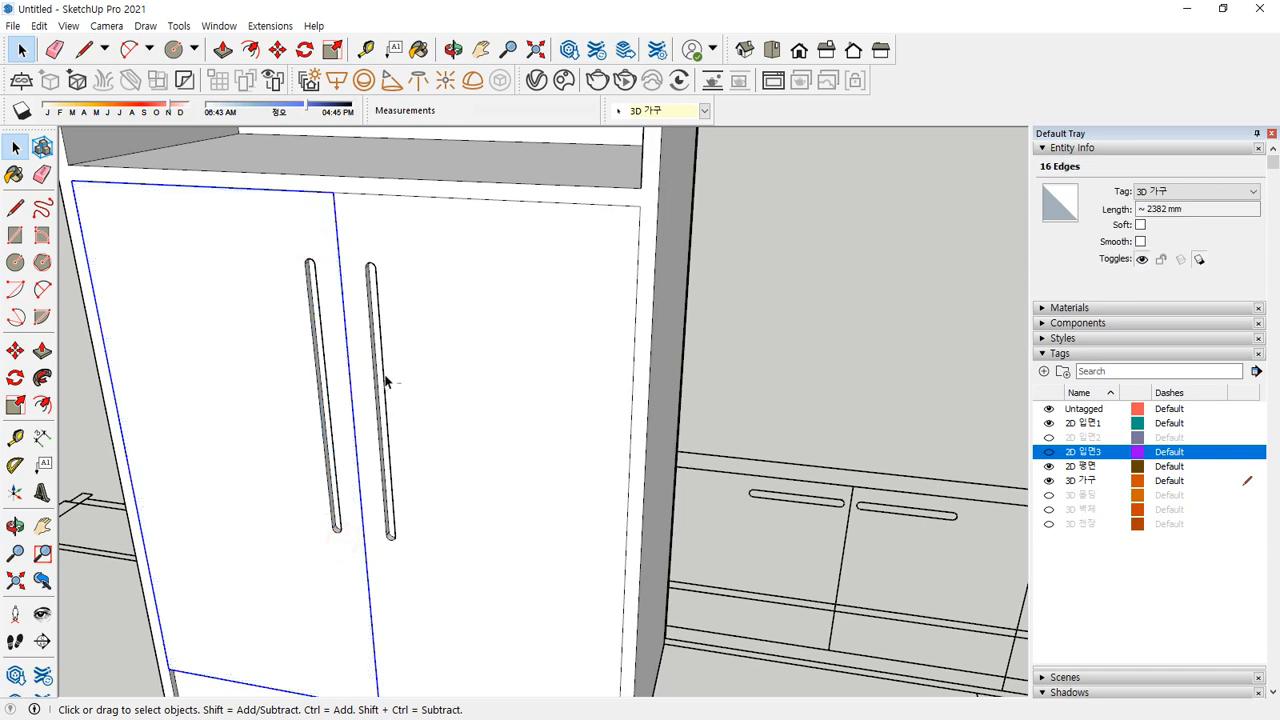
double_click(470, 408, "ctrl+shift")
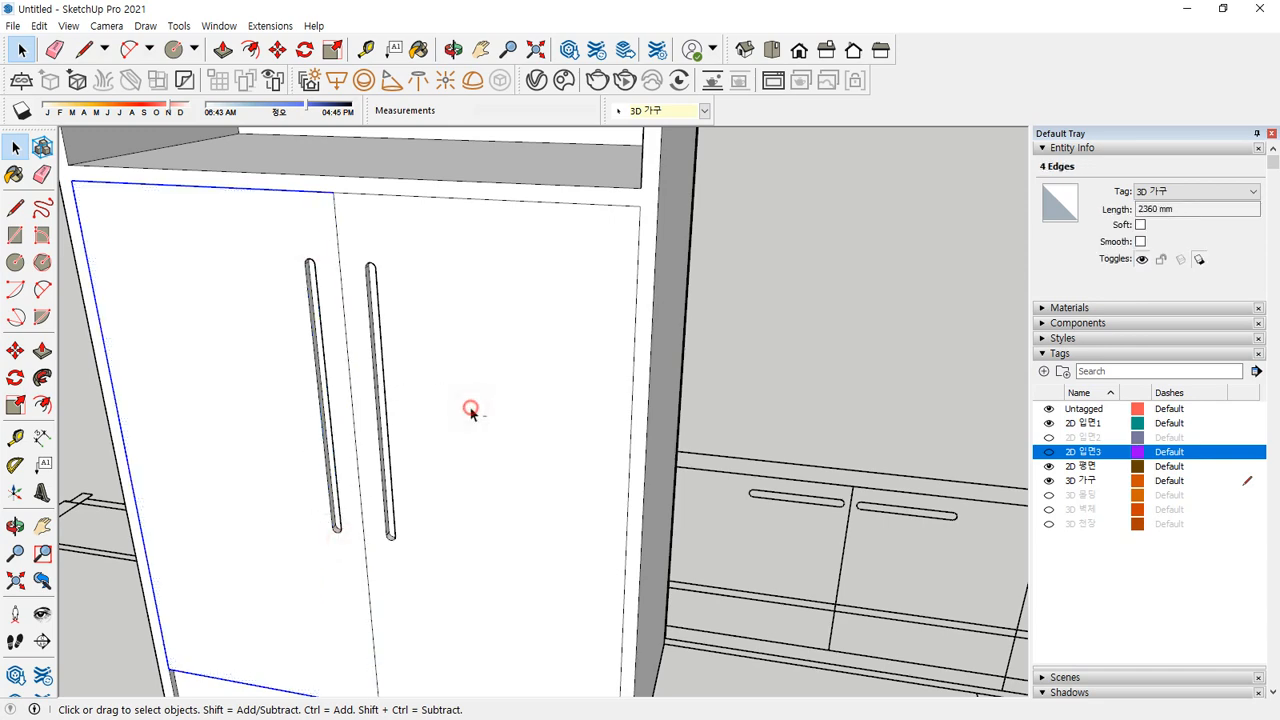
double_click(456, 287, "ctrl")
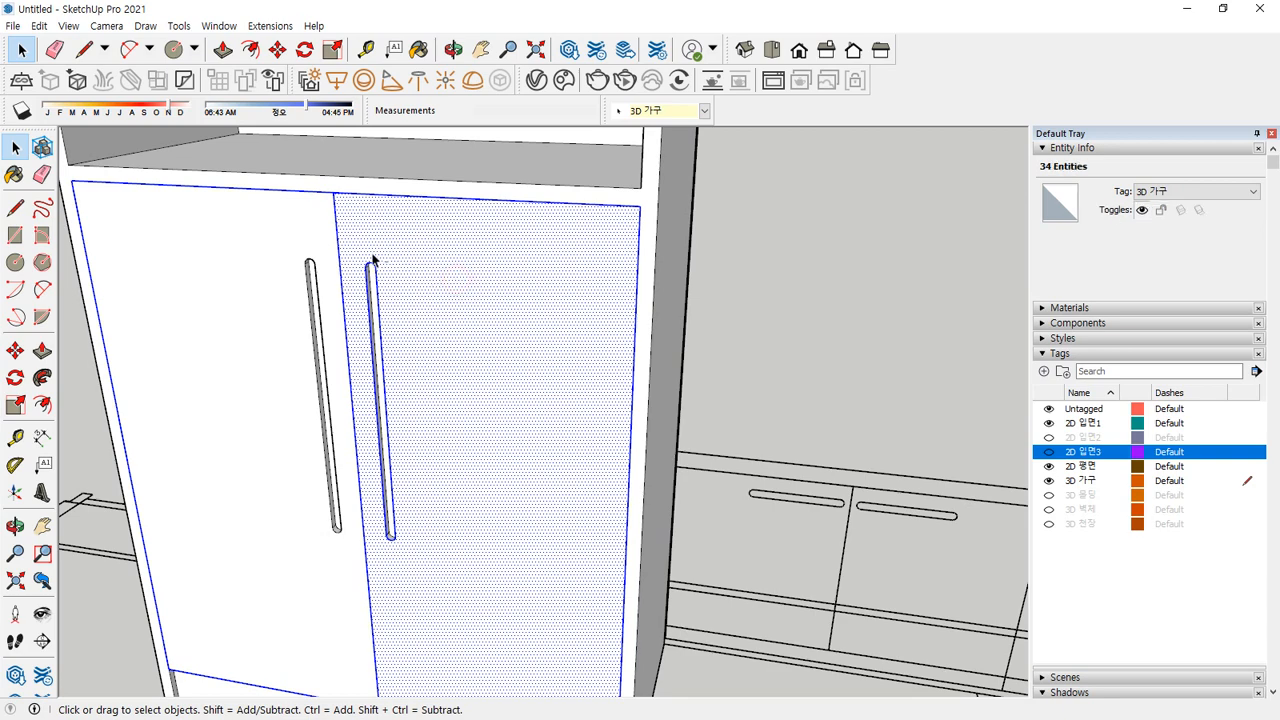
left_click_drag(380, 263, 363, 294, "ctrl+shift")
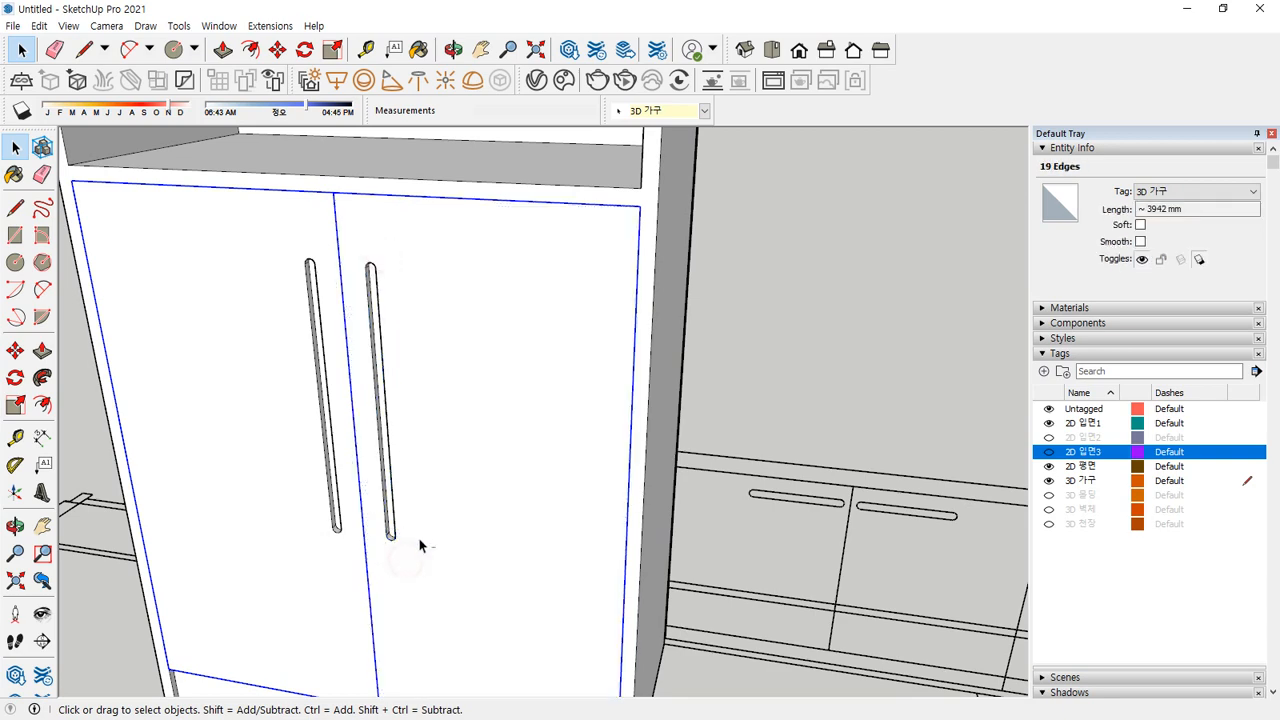
middle_click_drag(444, 598, 475, 513)
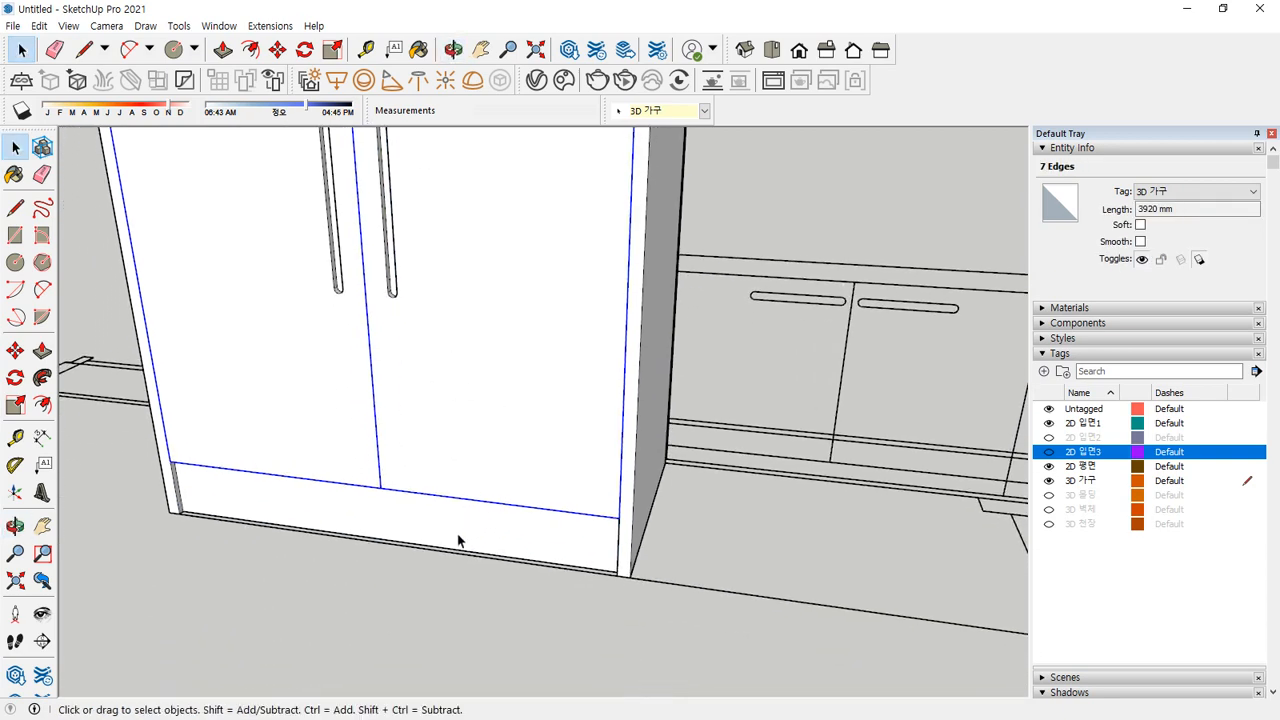
left_click(459, 541)
Offset only the left door's two side edges and top edge 2 mm inward, leaving its bottom and handle edges out
double_click(285, 393)
left_click_drag(349, 296, 317, 258, "ctrl+shift")
middle_click_drag(309, 222, 312, 341, "shift")
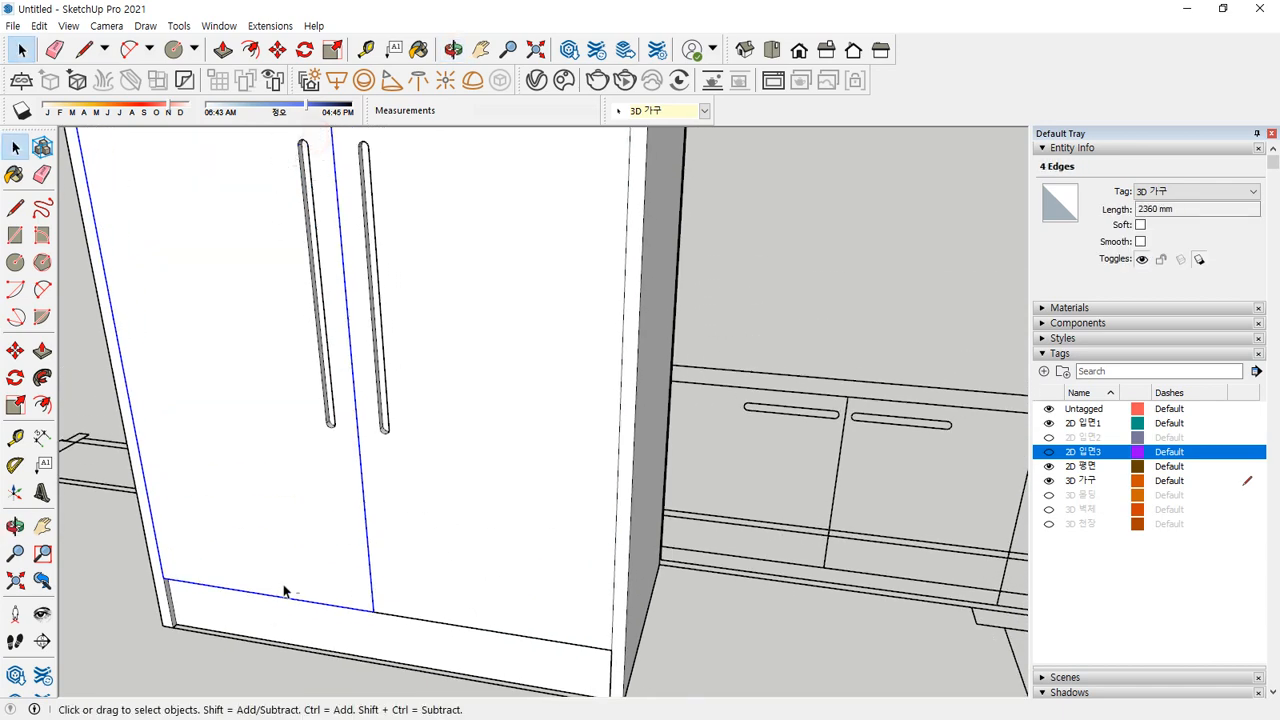
scroll(200, 384, "down", 2)
middle_click_drag(200, 380, 233, 404, "shift")
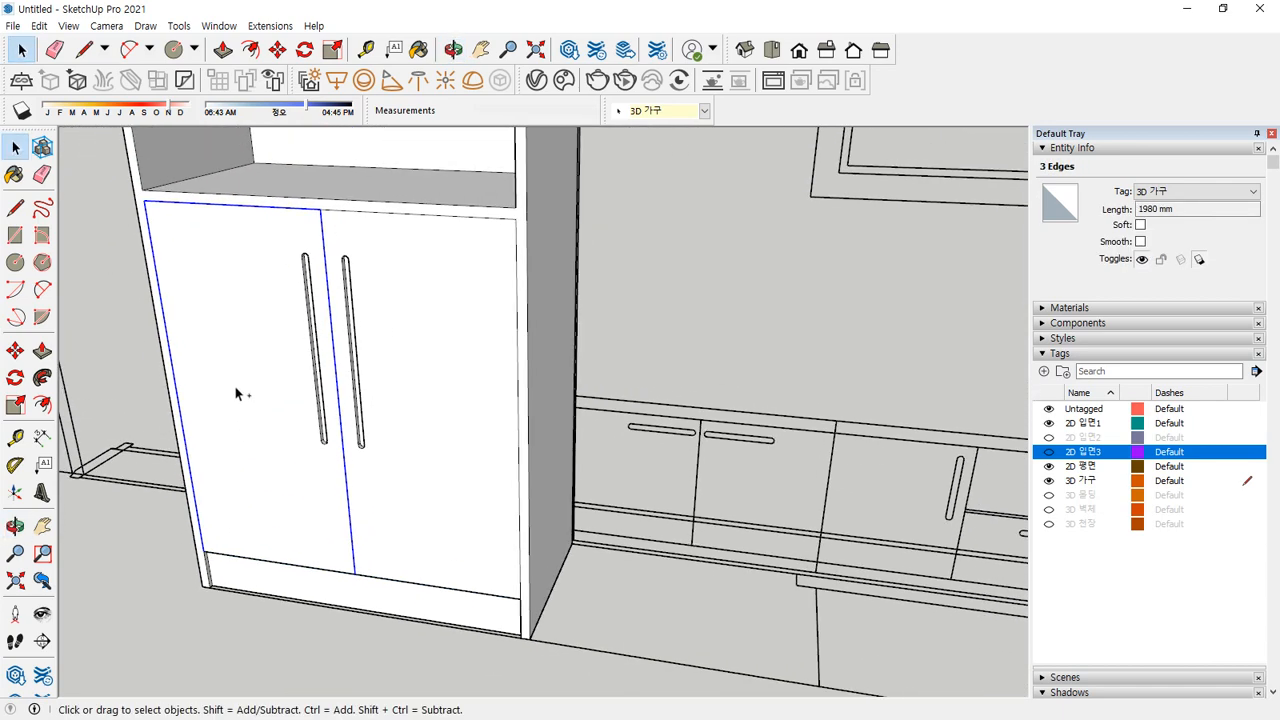
key("f")
left_click(212, 239)
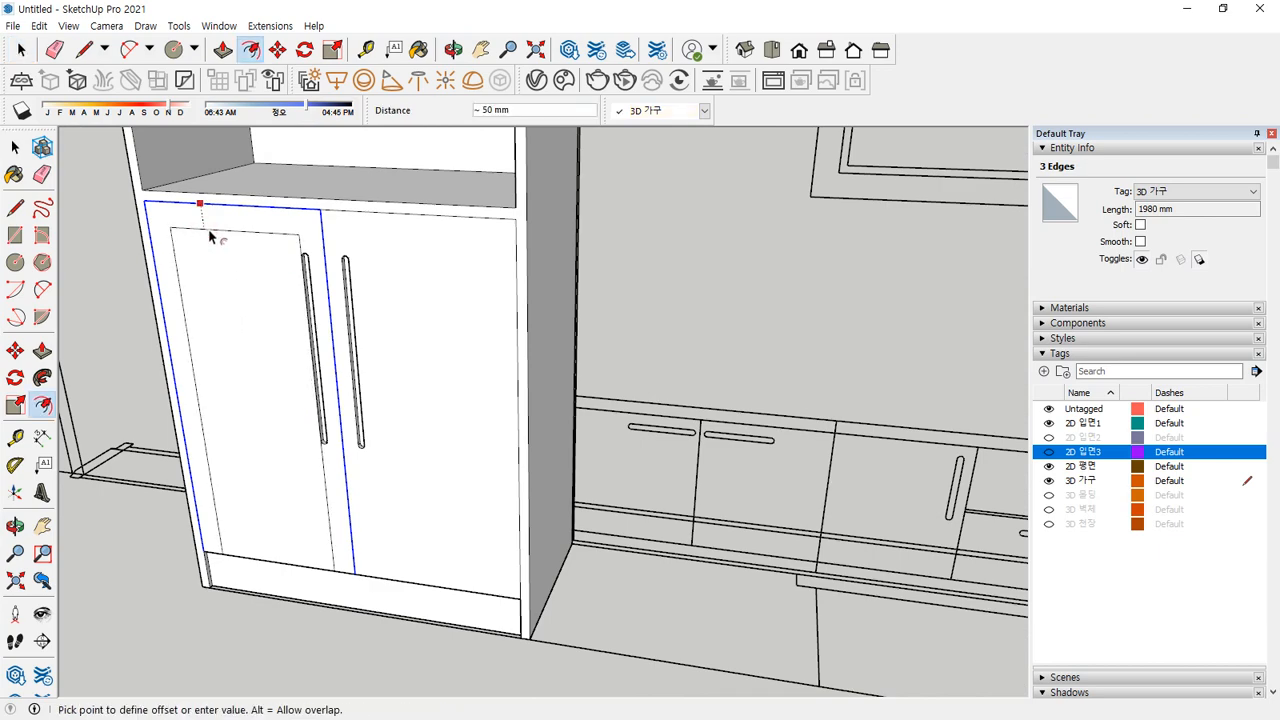
type("2")
key("Return")
scroll(301, 193, "up", 5)
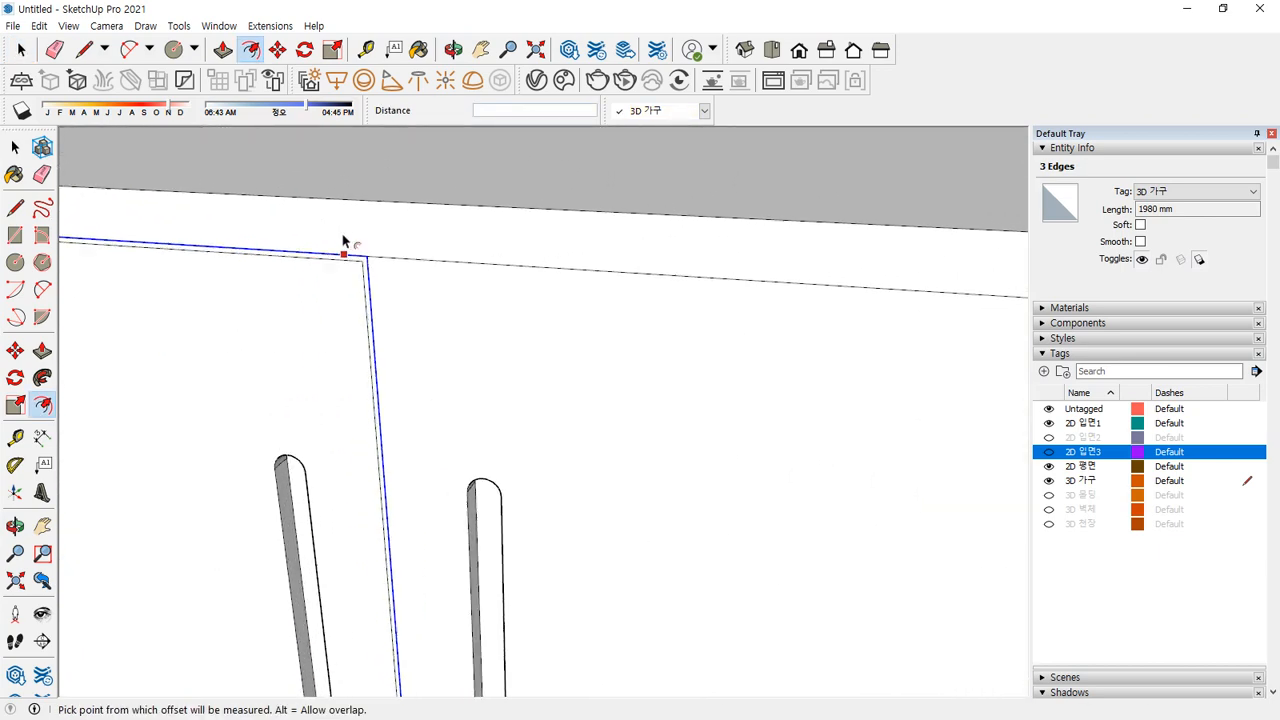
Offset only the right door's two side edges and top edge 2 mm inward, leaving its bottom and handle edges out
key("space")
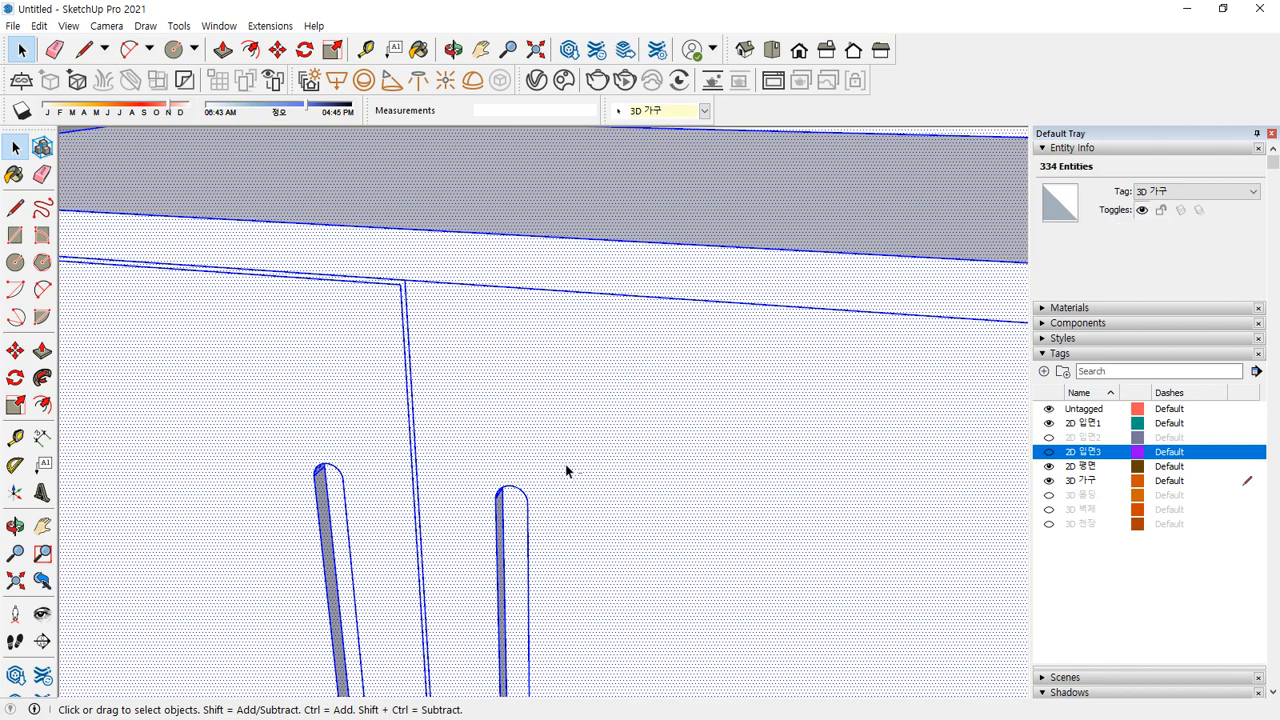
left_click(624, 446)
left_click_drag(483, 526, 483, 527)
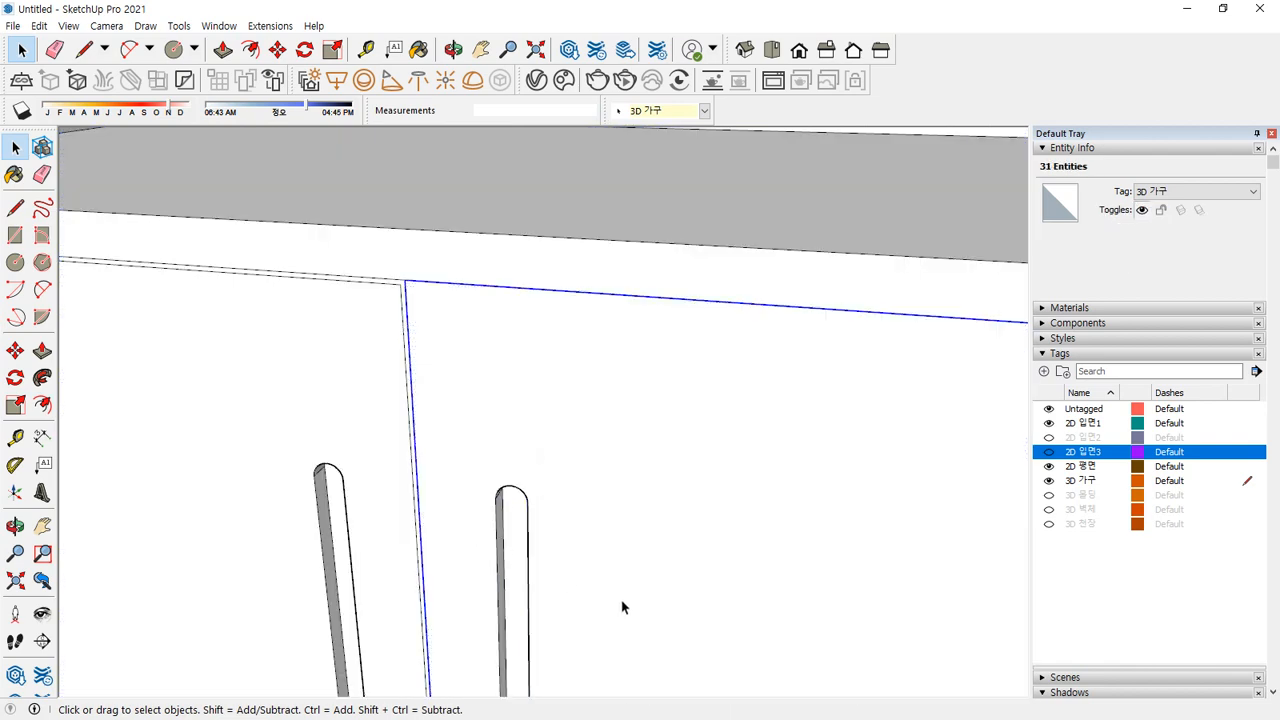
middle_click_drag(623, 606, 460, 490)
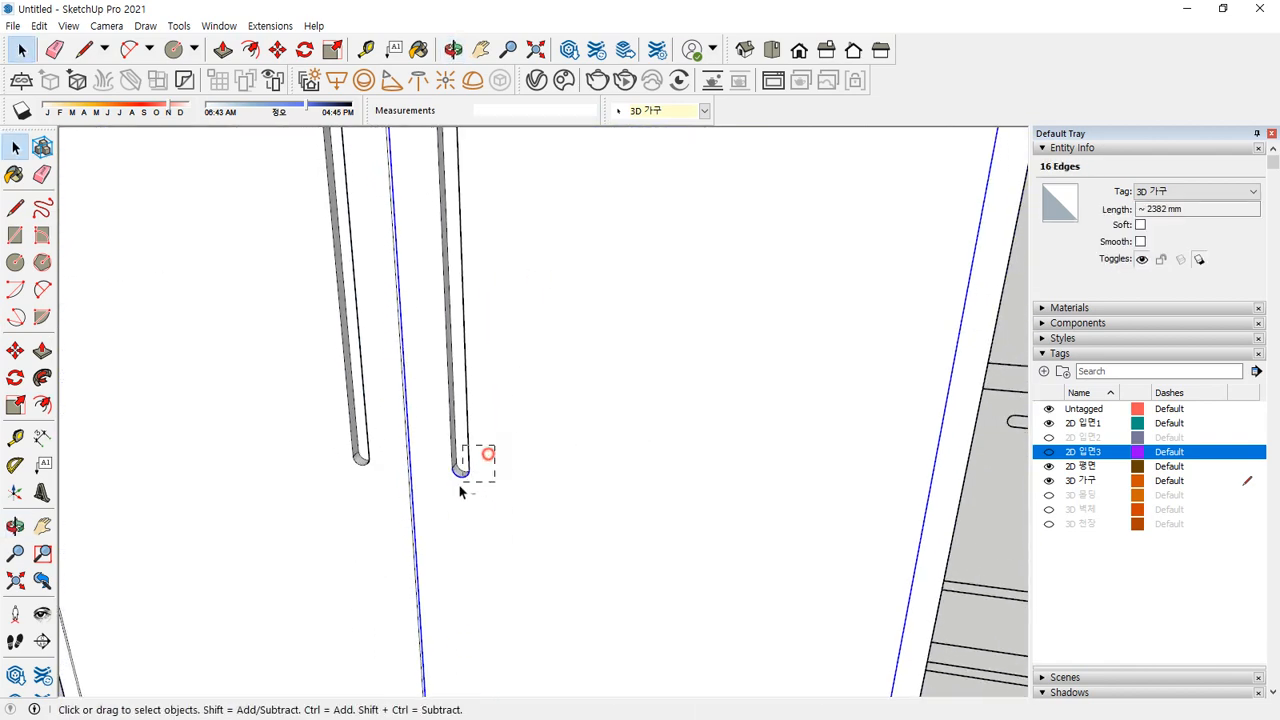
middle_click_drag(558, 549, 543, 367, "shift")
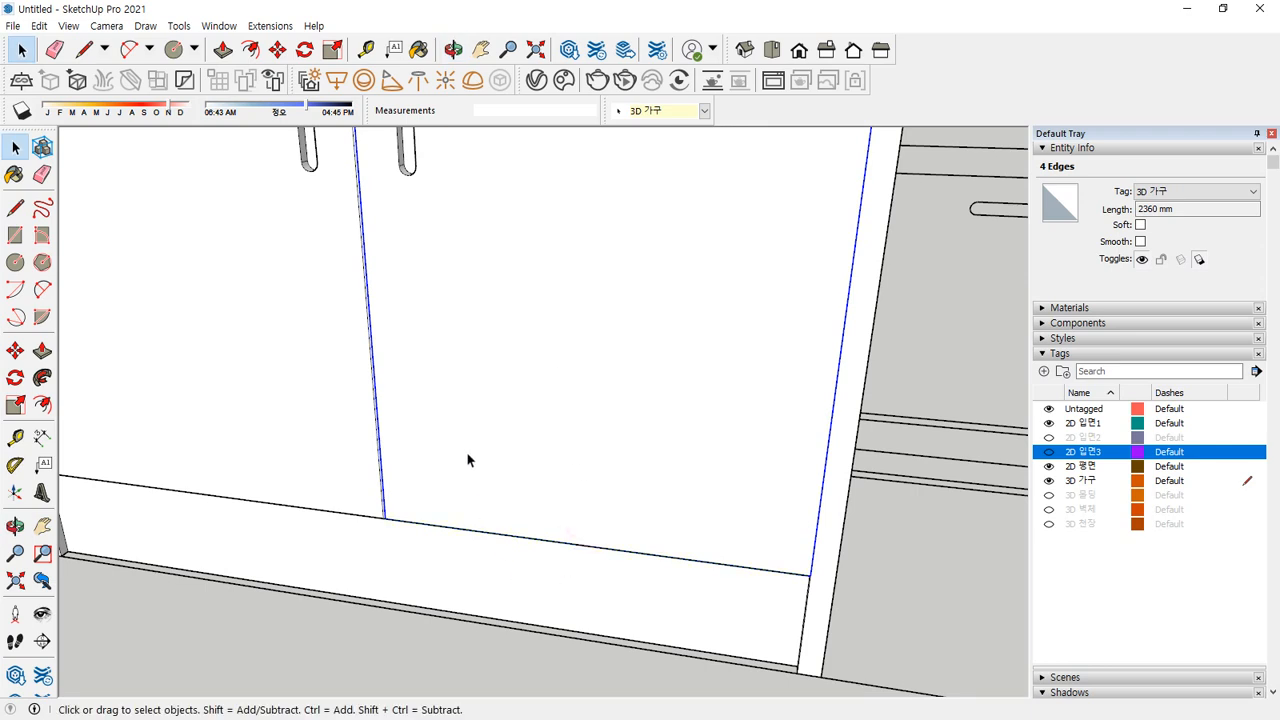
key("f")
left_click(372, 365)
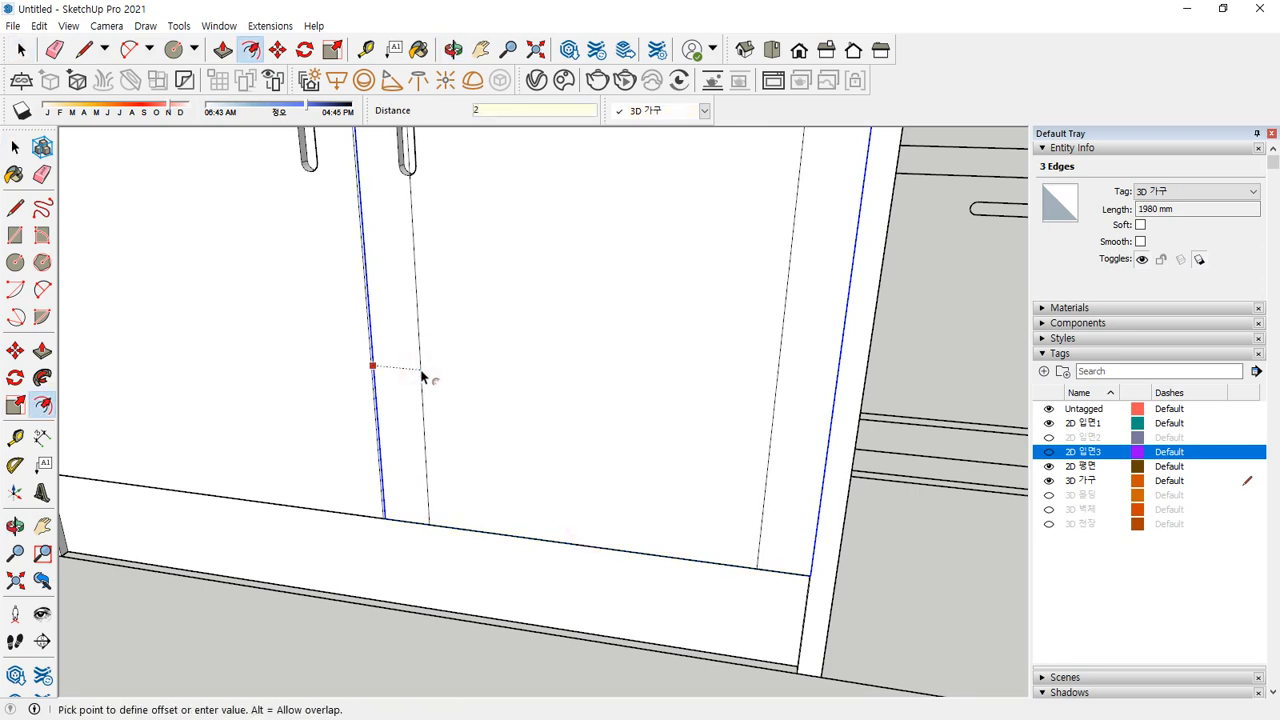
key("Return")
scroll(355, 282, "up", 5)
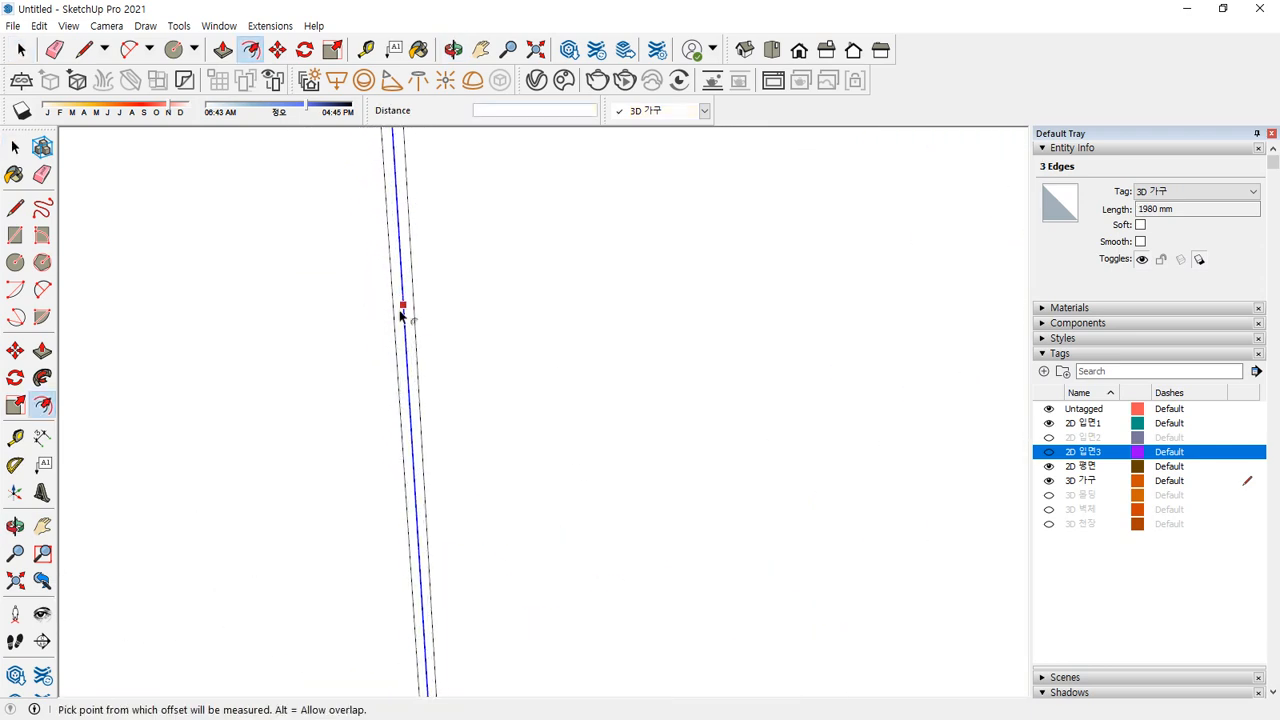
Erase the original centre line between the two offset door edges to leave one gap face between the doors
key("e")
left_click(409, 325)
scroll(412, 322, "down", 3)
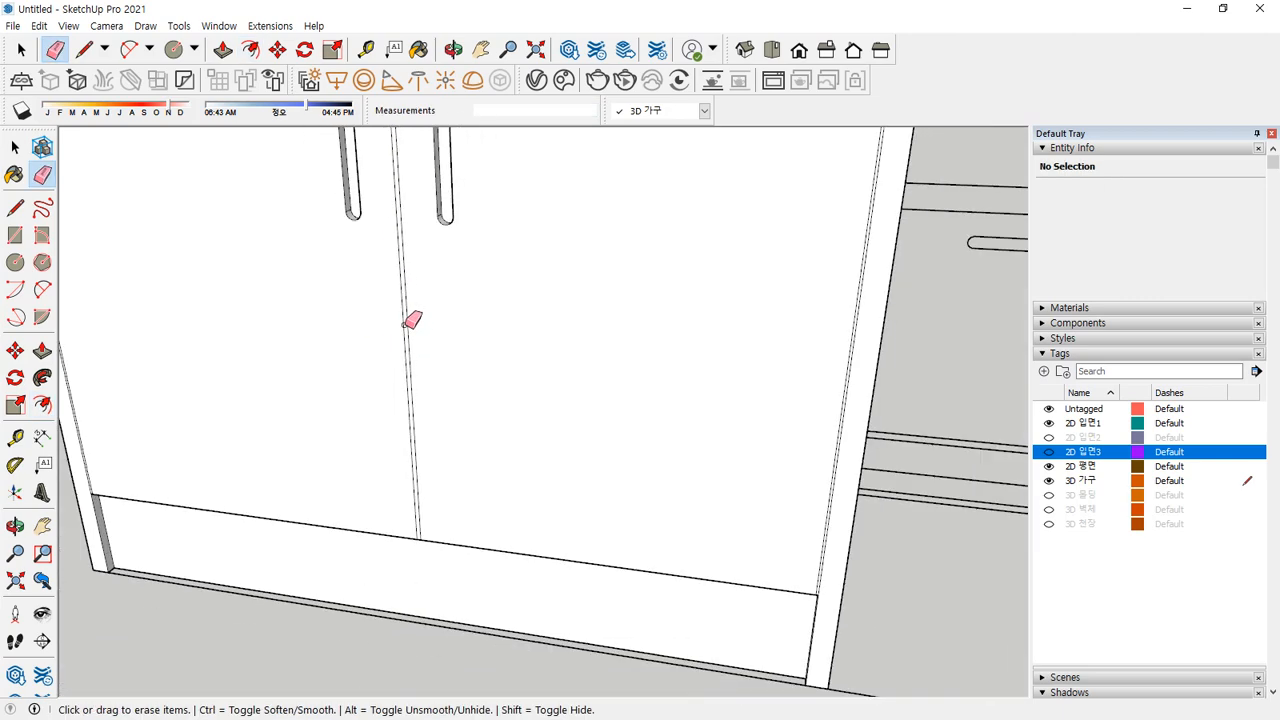
Push the narrow gap face around and between the two bookcase doors 10 mm inward
mouse_move(414, 320)
middle_mouse_down()
mouse_move(414, 349)
mouse_move(440, 368)
mouse_move(446, 289)
middle_mouse_up()
scroll(406, 229, "up", 4)
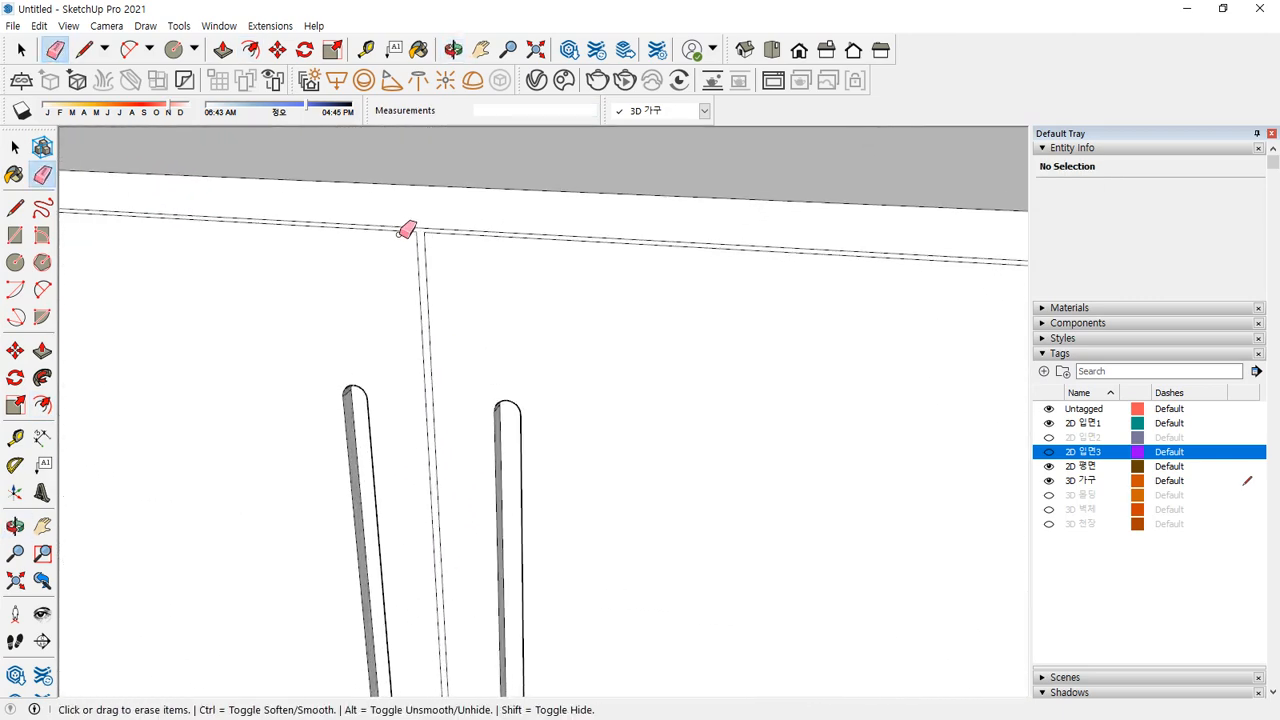
key("p")
left_click(425, 287)
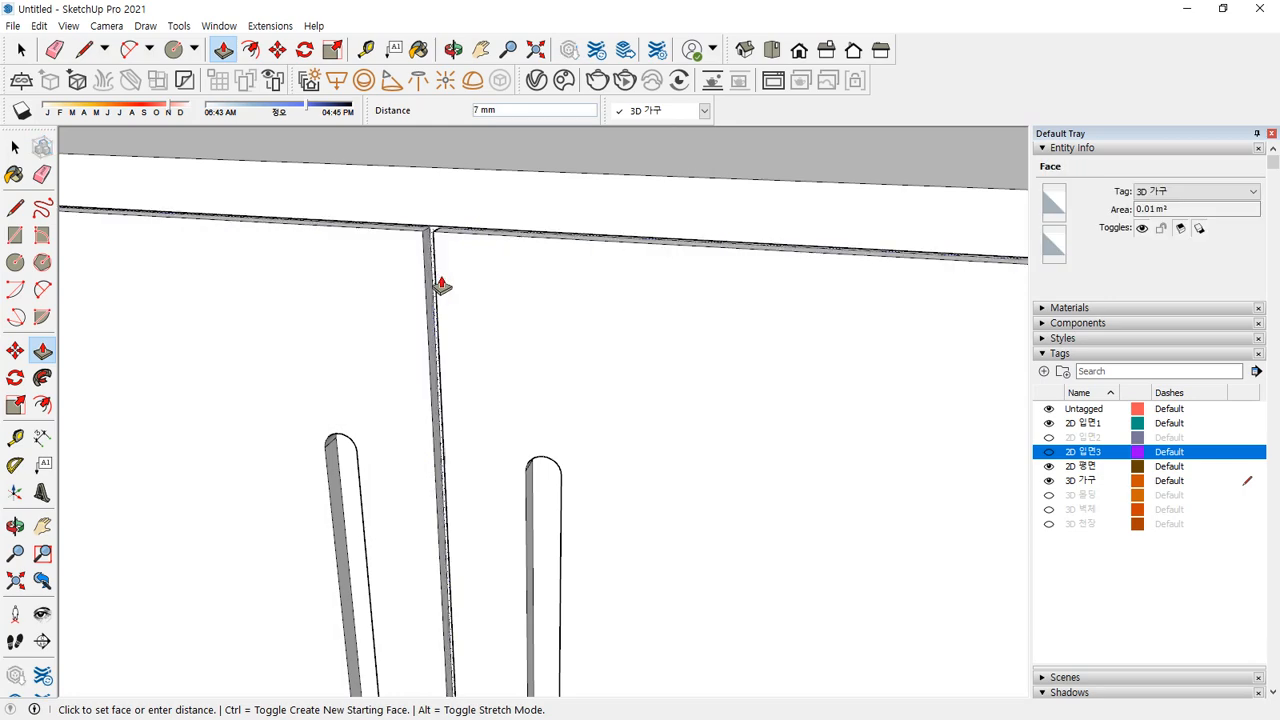
left_click(535, 464)
scroll(506, 443, "down", 4)
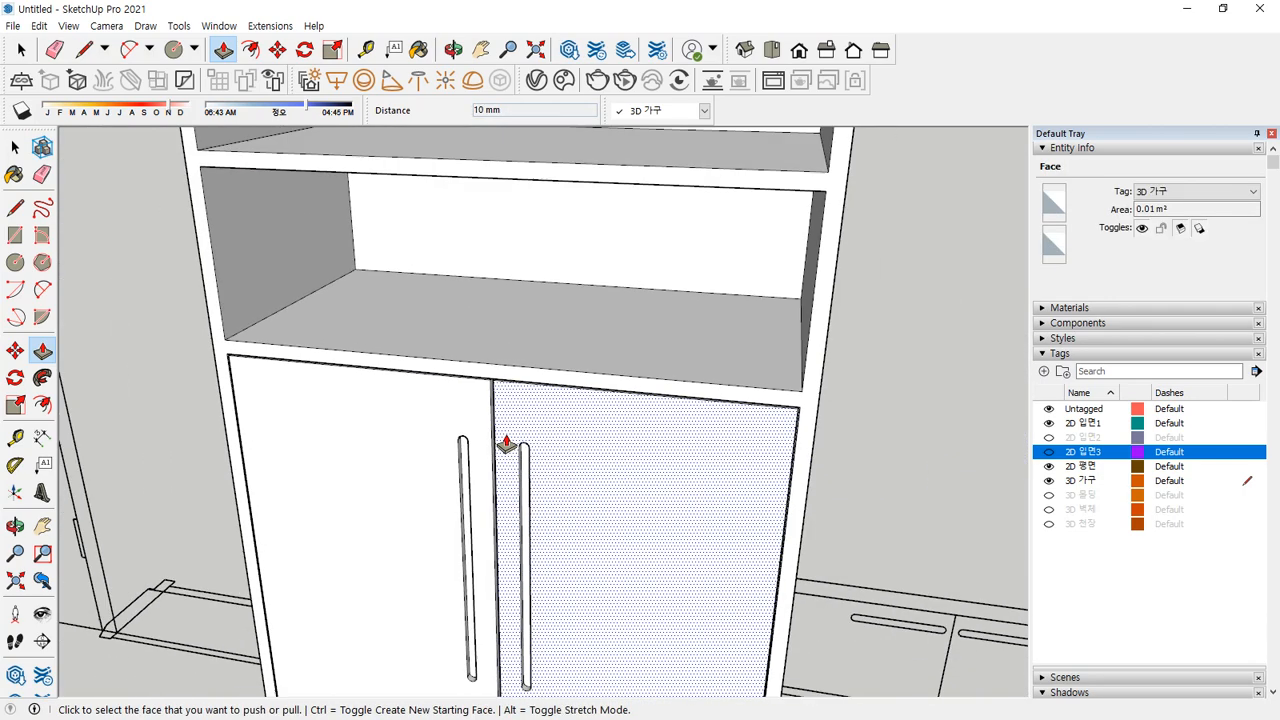
Examine the recessed gaps around the bookcase doors from the top edge down to the base
key("space")
middle_click_drag(385, 380, 583, 503)
scroll(689, 403, "up", 3)
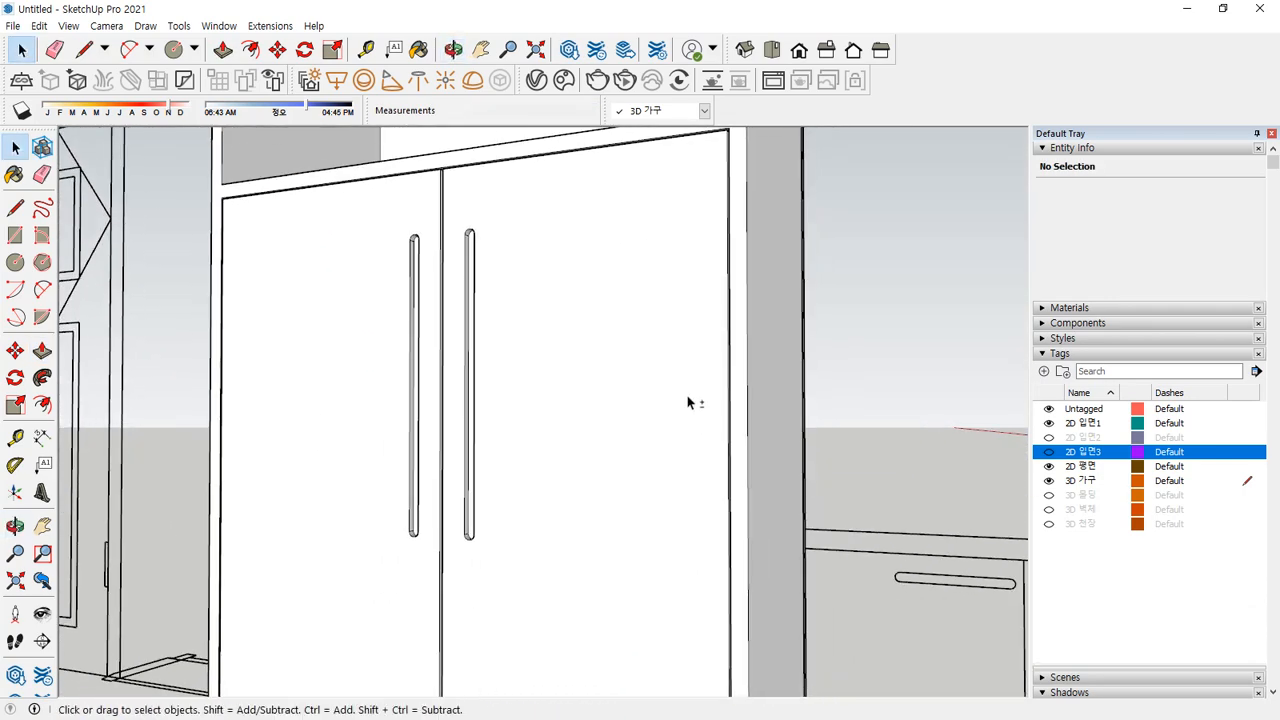
mouse_move(689, 403)
middle_mouse_down()
mouse_move(717, 503)
mouse_move(677, 437)
mouse_move(706, 391)
mouse_move(666, 409)
middle_mouse_up()
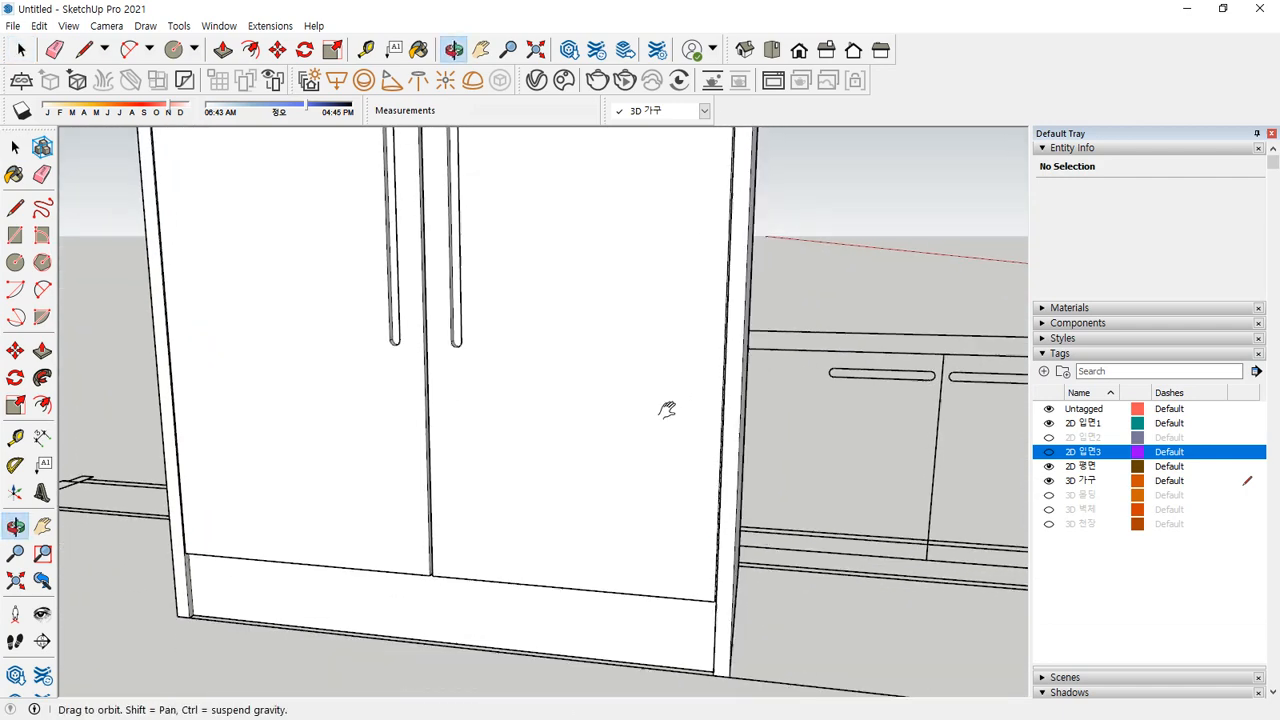
scroll(737, 480, "up", 4)
middle_click_drag(694, 500, 340, 360)
scroll(340, 360, "down", 4)
middle_click_drag(437, 346, 507, 481)
scroll(523, 451, "down", 8)
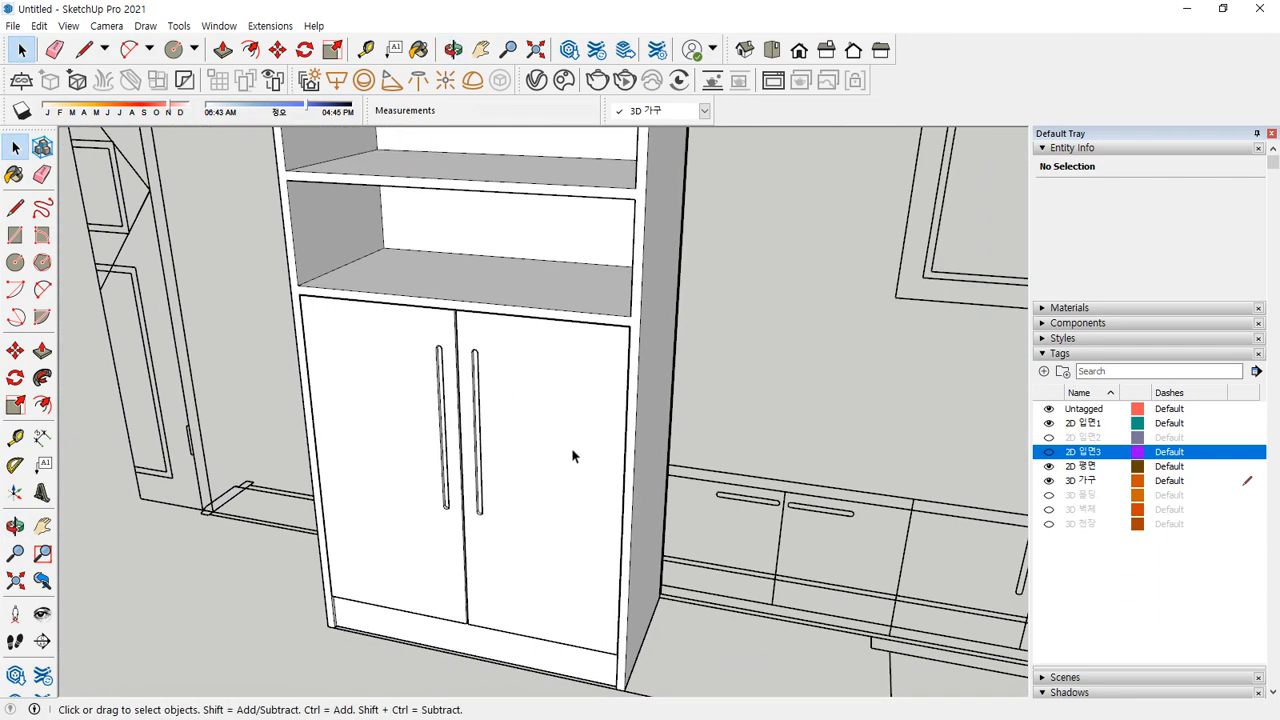
Select all connected geometry of the bookcase and make it a group
middle_click_drag(548, 438, 522, 440)
triple_click(495, 438)
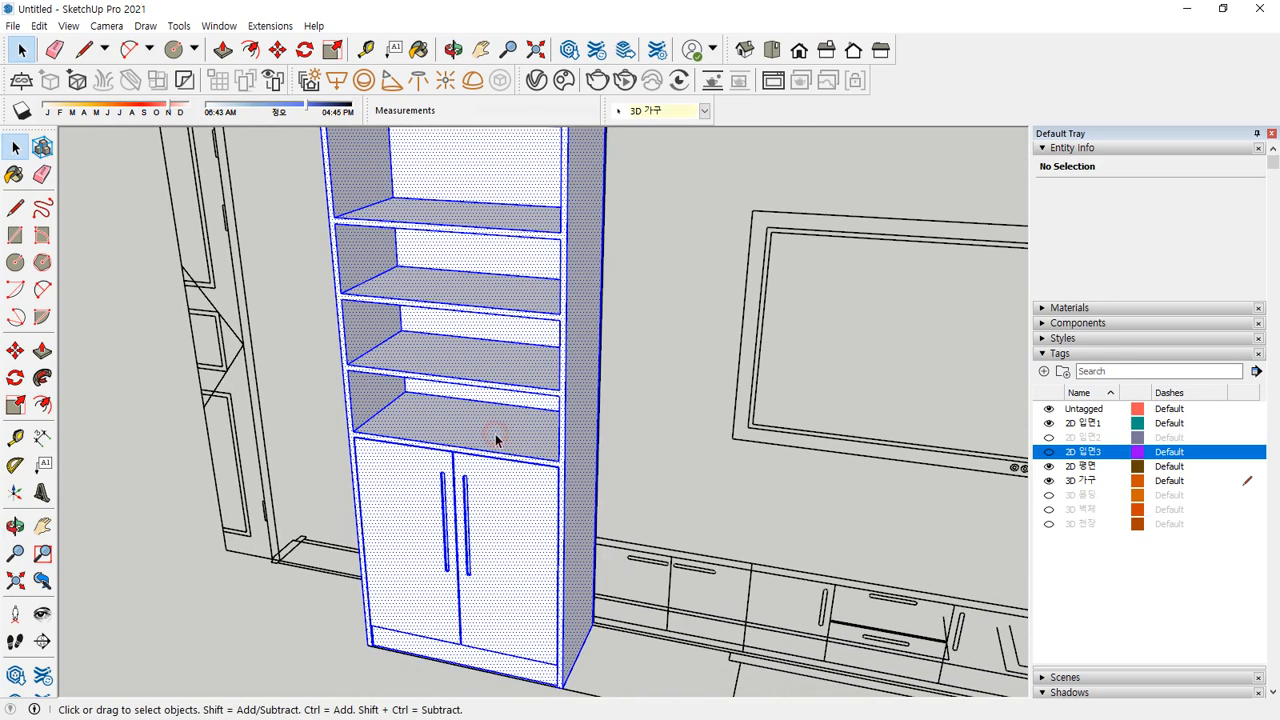
right_click(494, 437)
left_click(598, 213)
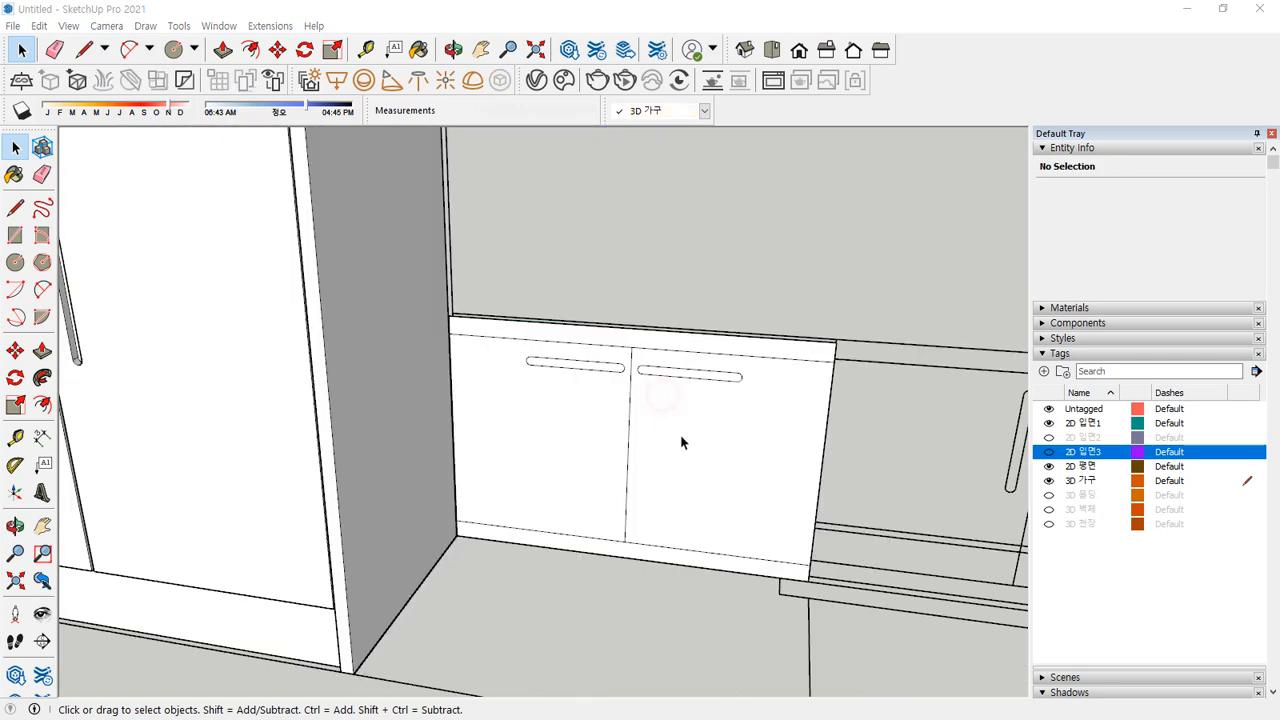
Extrude both handle faces of the low cabinet beside the bookcase forward, flush with the bookcase's front
middle_click_drag(681, 437, 665, 306)
middle_click_drag(653, 238, 593, 283)
key("p")
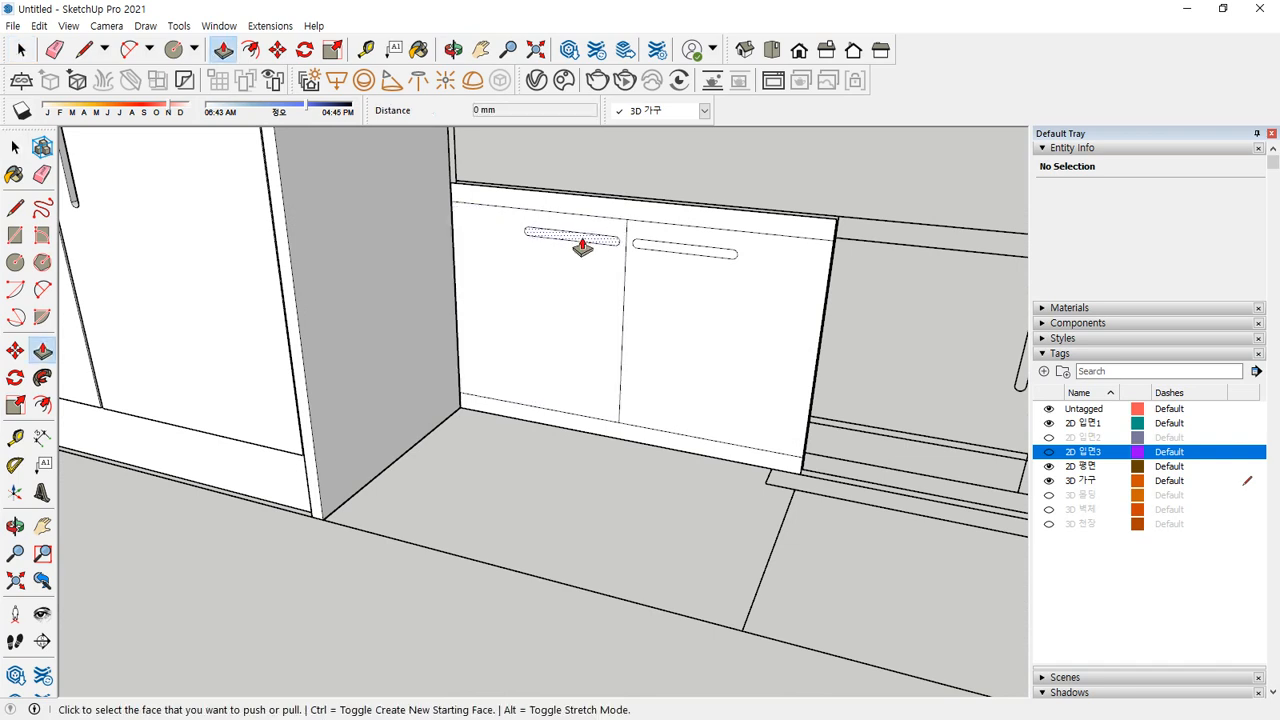
left_click(582, 245)
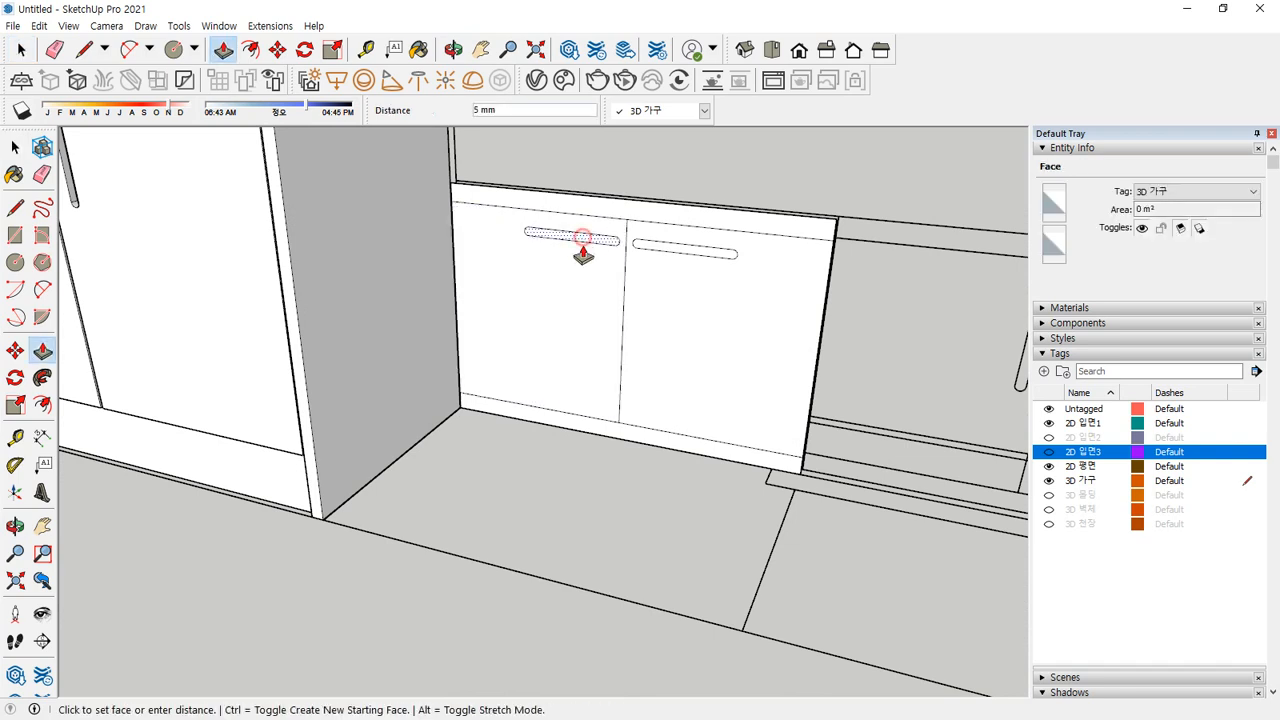
left_click(294, 284)
left_click(711, 260)
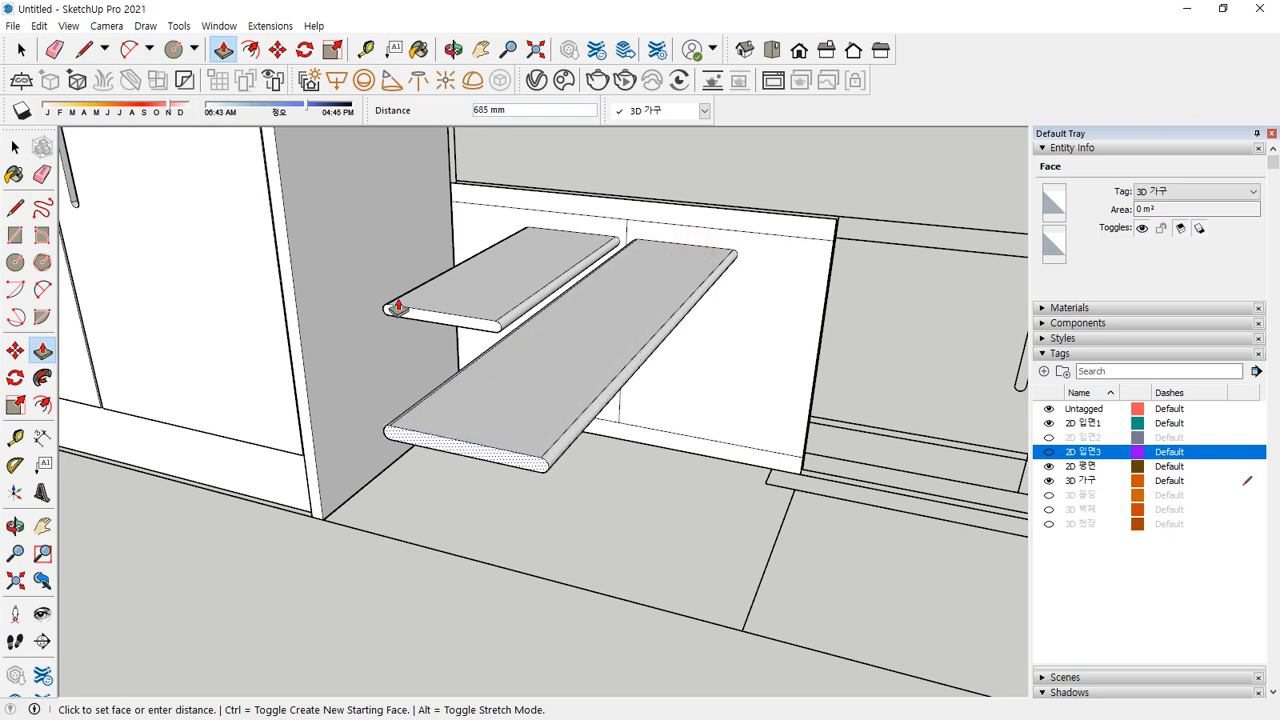
left_click(296, 282)
Extrude the low cabinet's base strip, both door faces and top panel forward, flush with the bookcase's front
left_click(477, 418)
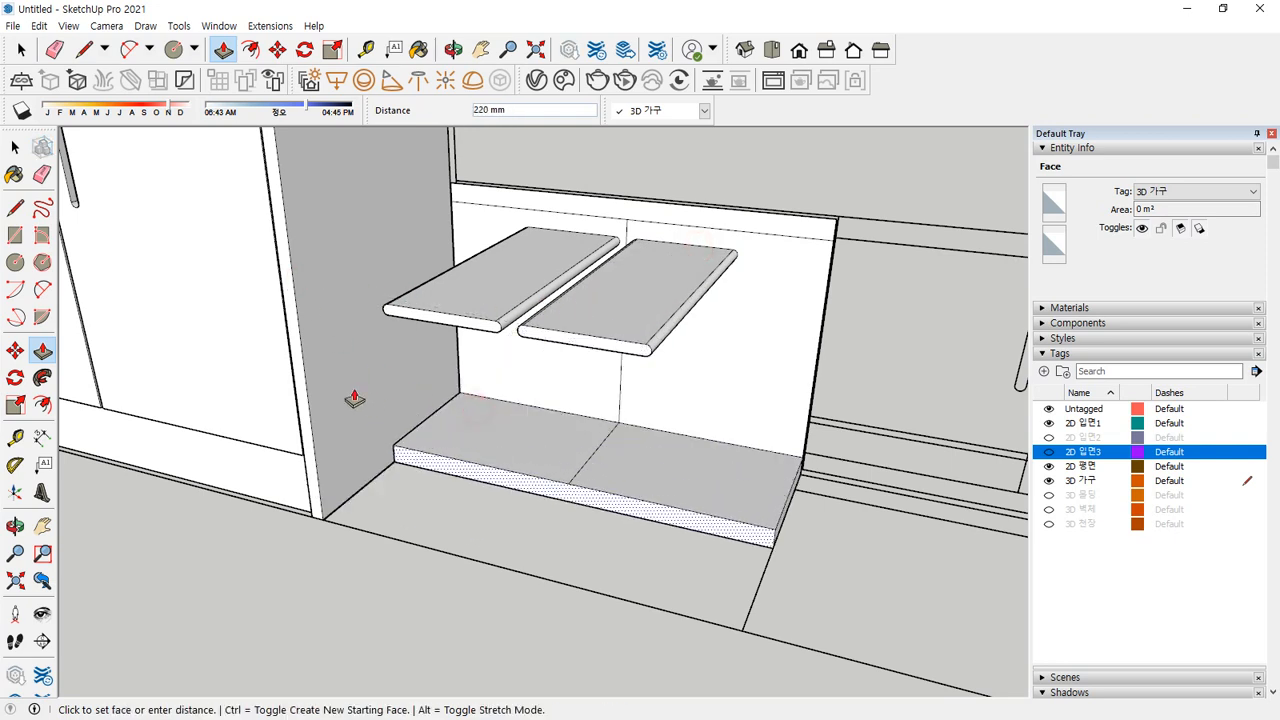
left_click(306, 386)
left_click(497, 223)
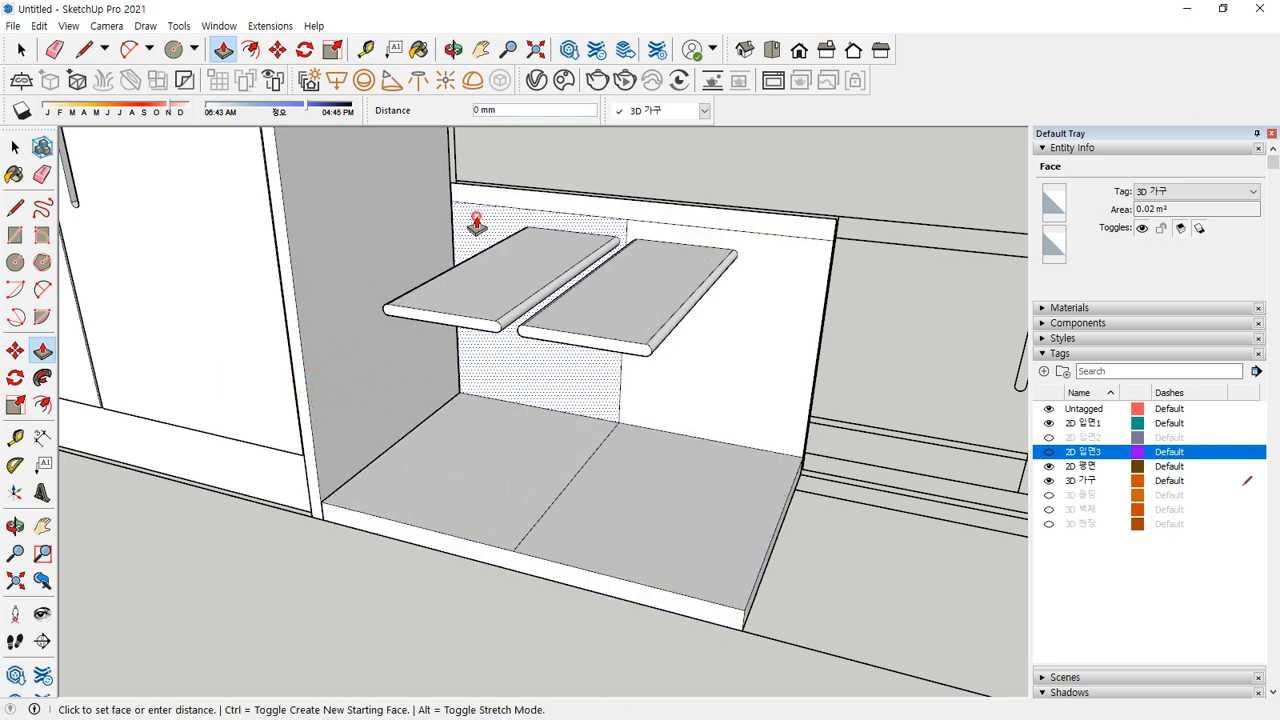
left_click(284, 230)
left_click(752, 328)
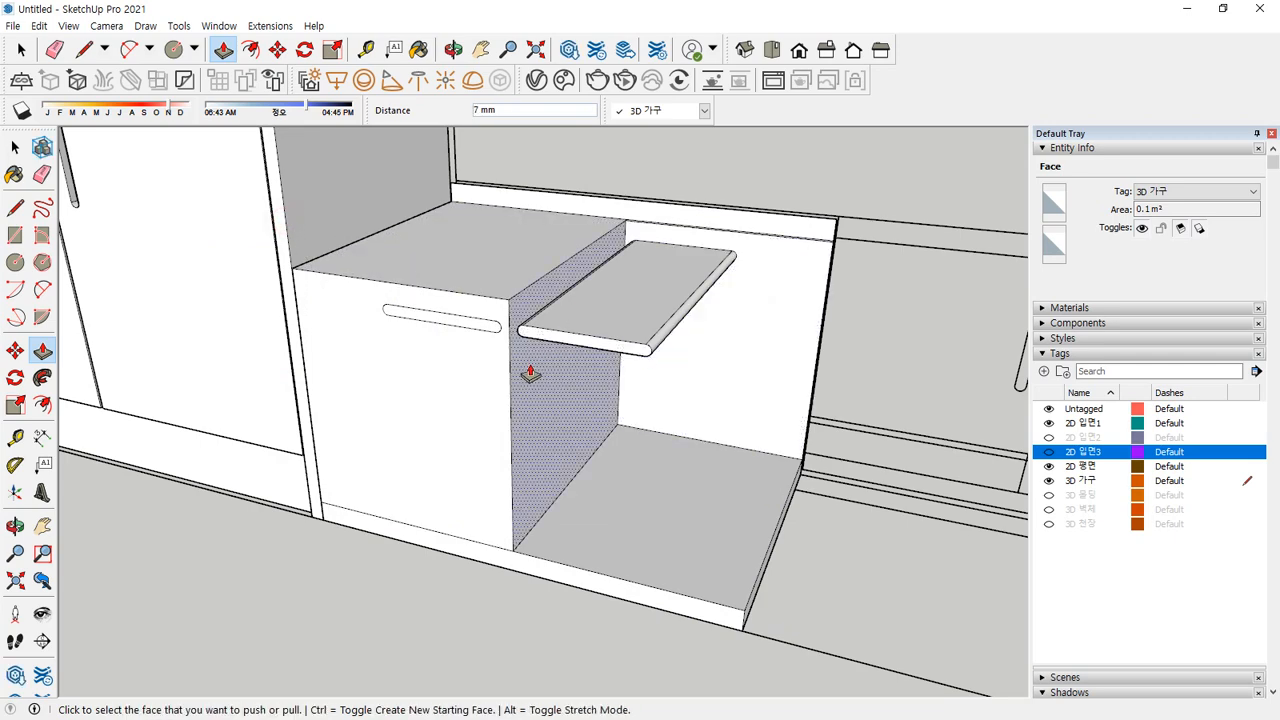
left_click(646, 406)
left_click(675, 386)
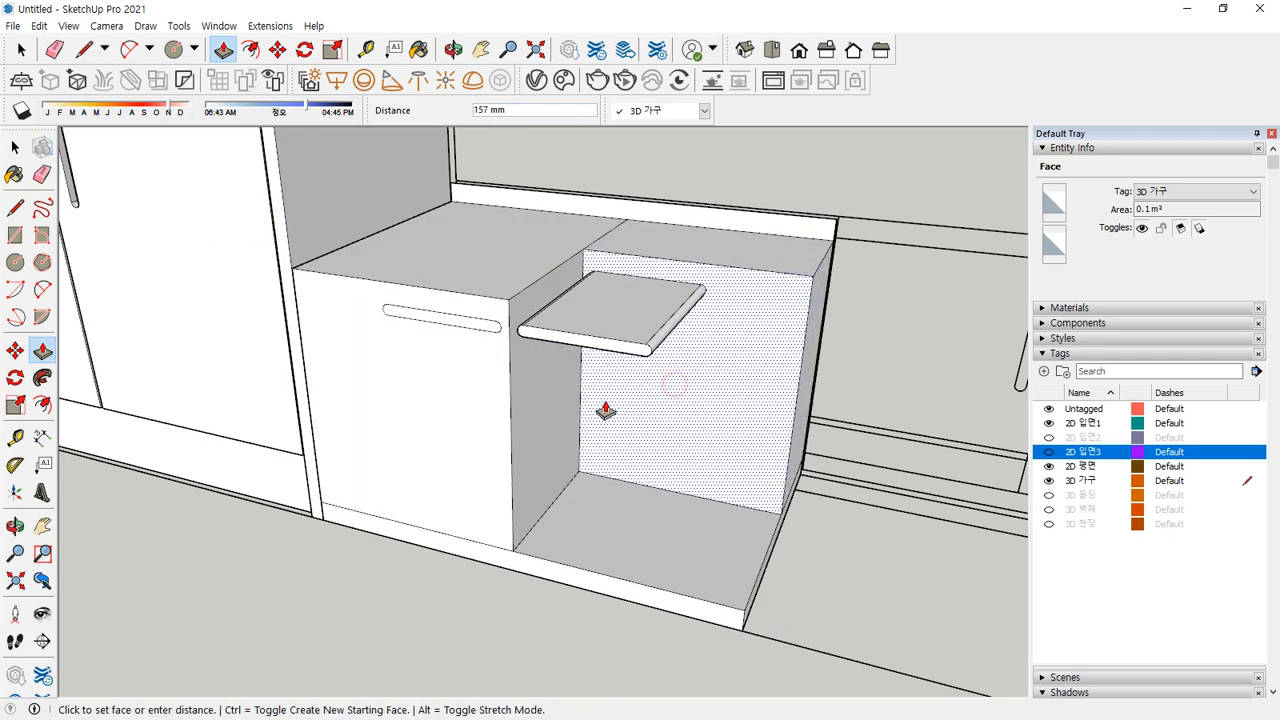
left_click(498, 398)
left_click(640, 207)
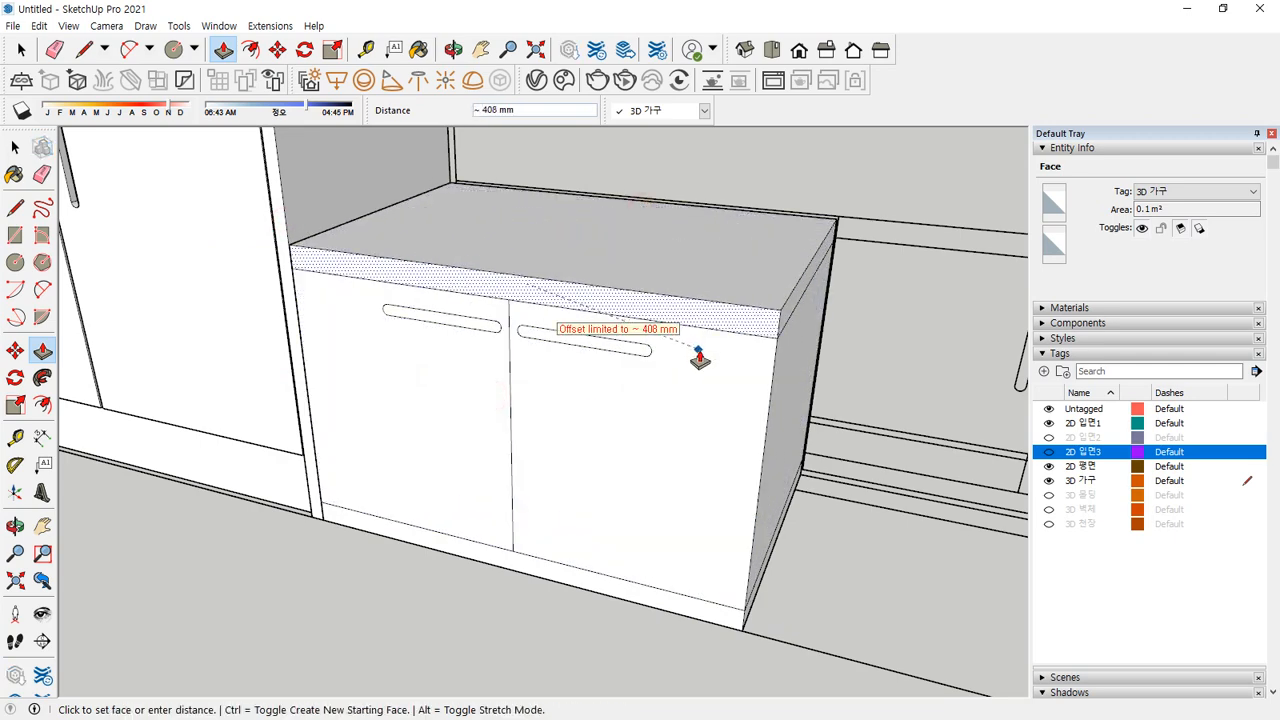
left_click(690, 337)
Recess the low cabinet's base strip and both handle faces 10 mm into its front
left_click(330, 515)
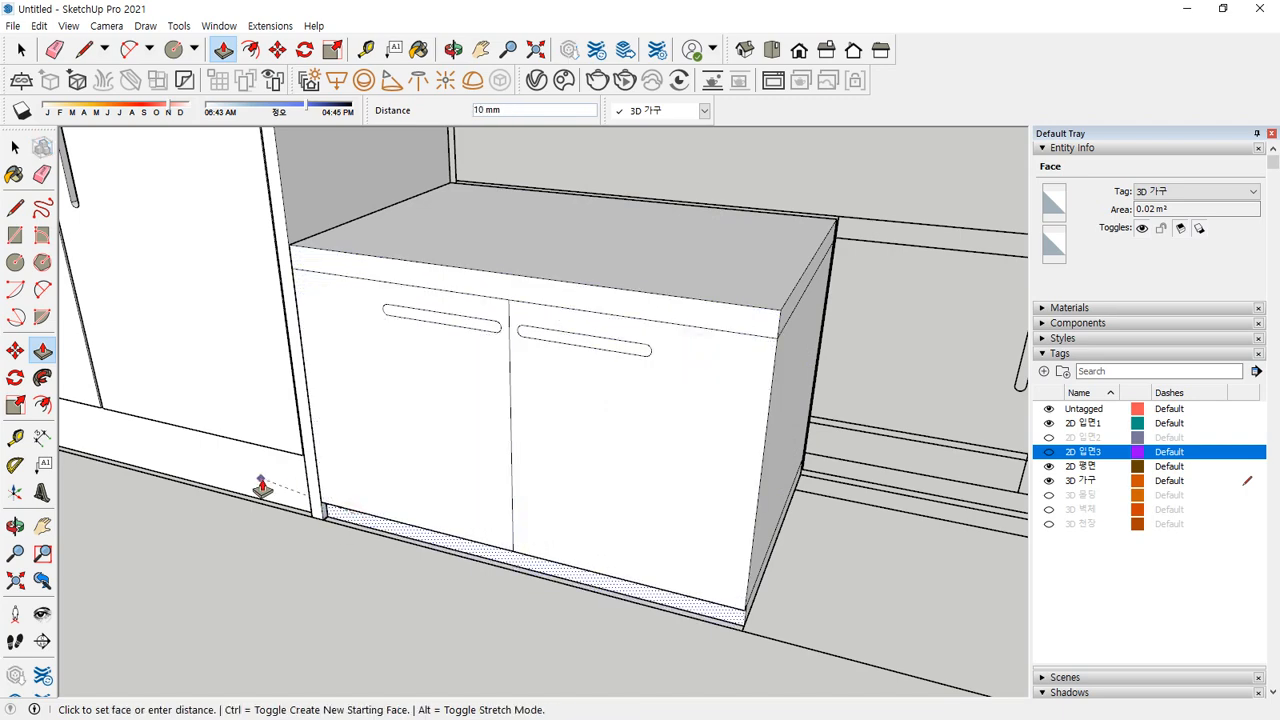
left_click(262, 487)
left_click(466, 322)
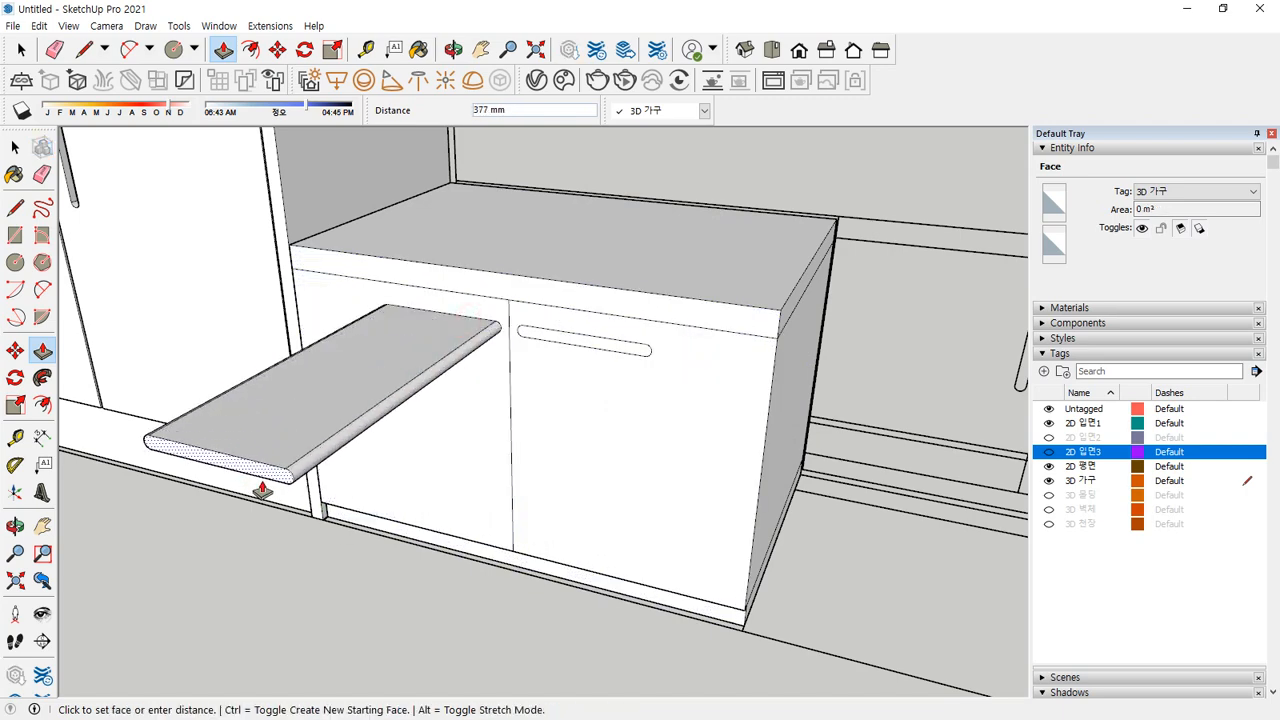
type("10")
key("Return")
left_click(537, 343)
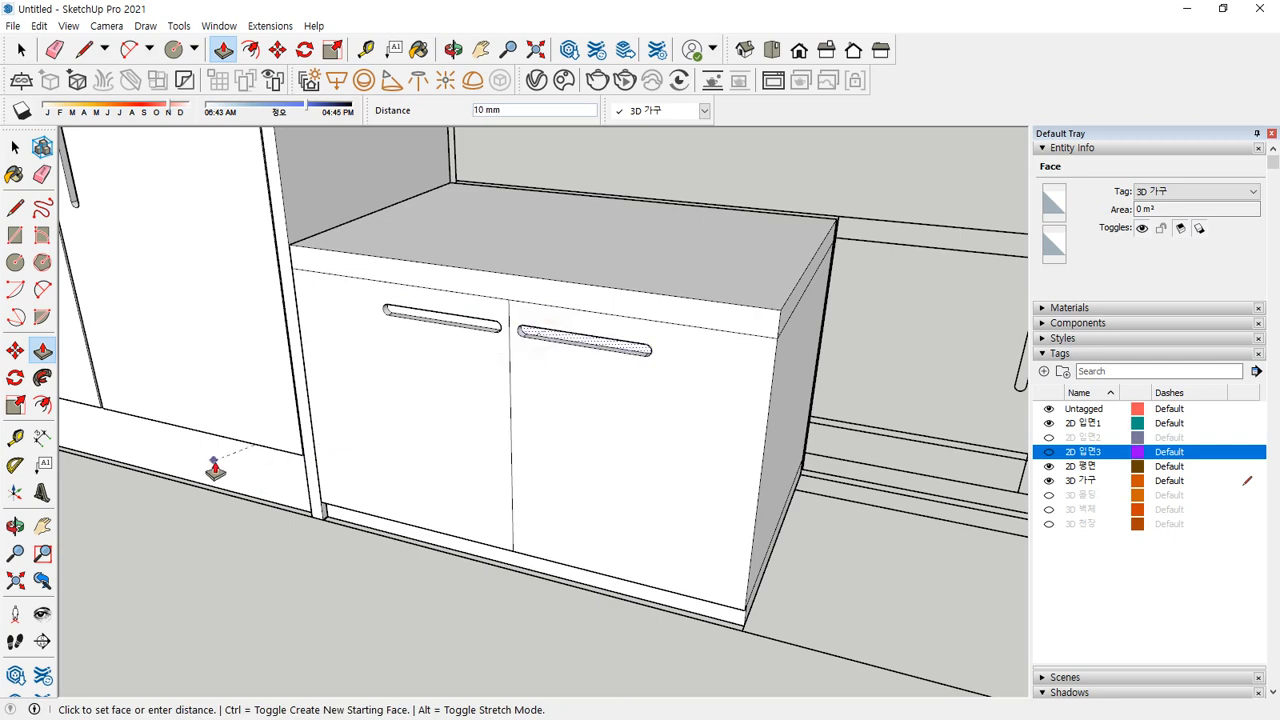
left_click(214, 465)
Select only the left door's two side edges and top edge, leaving out its face, handle and bottom edge
middle_click_drag(520, 380, 608, 310)
key("space")
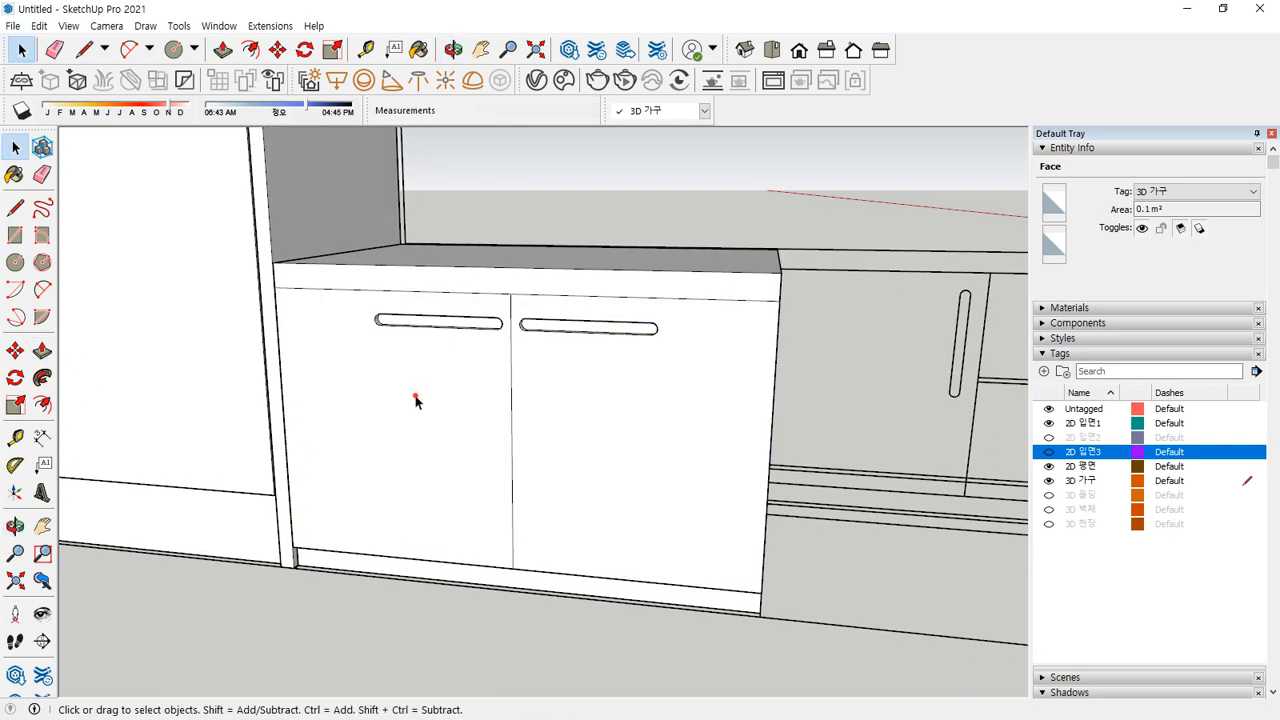
triple_click(416, 401)
scroll(510, 390, "up", 2)
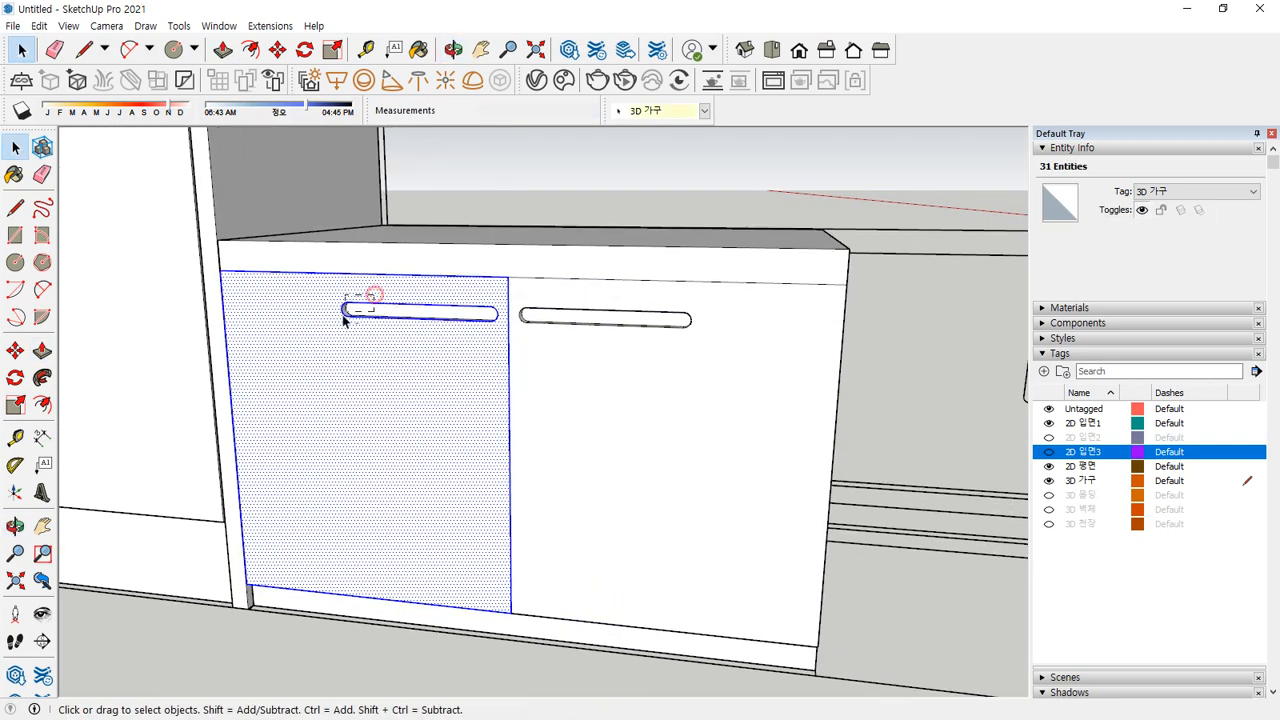
left_click_drag(343, 315, 343, 329, "ctrl+shift")
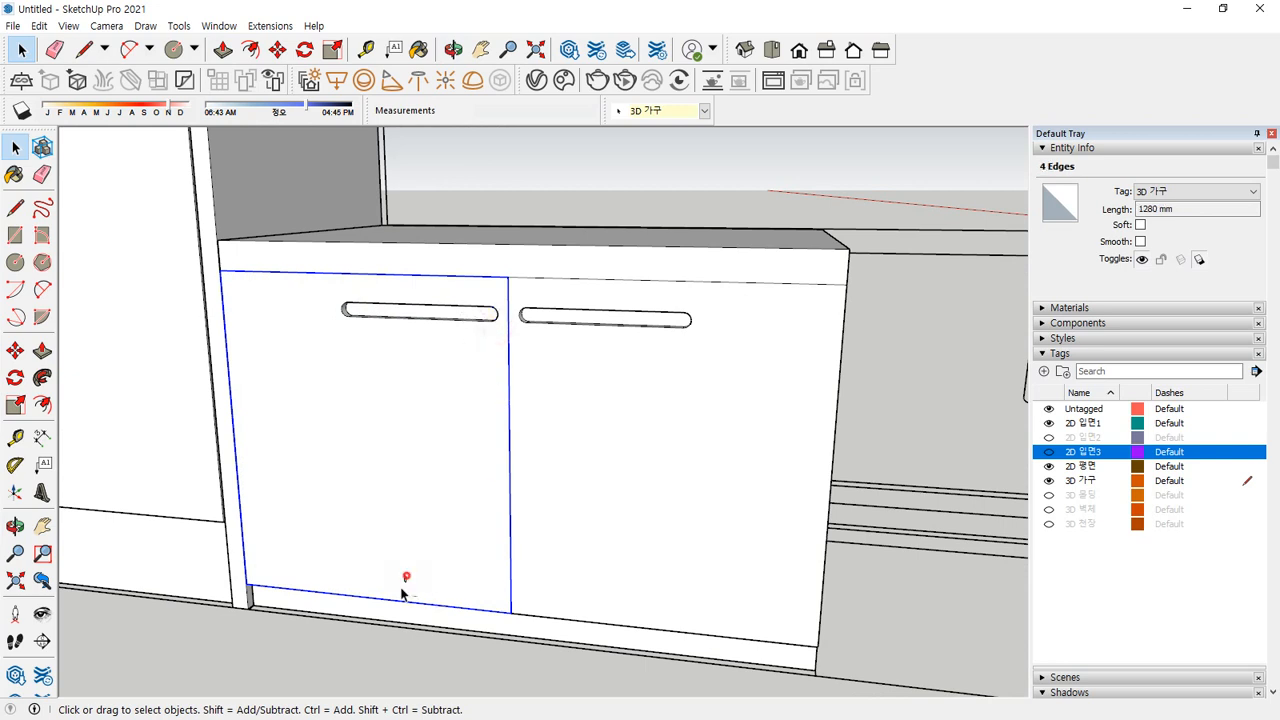
key("f")
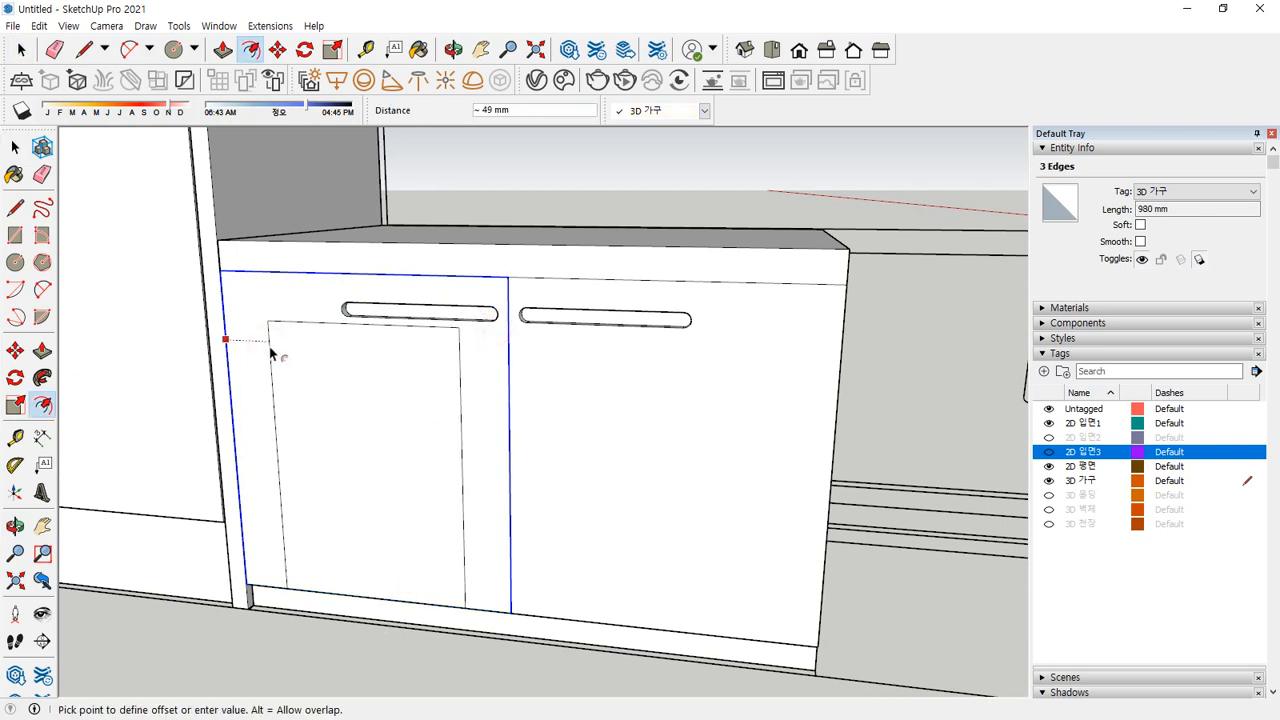
left_click(263, 421)
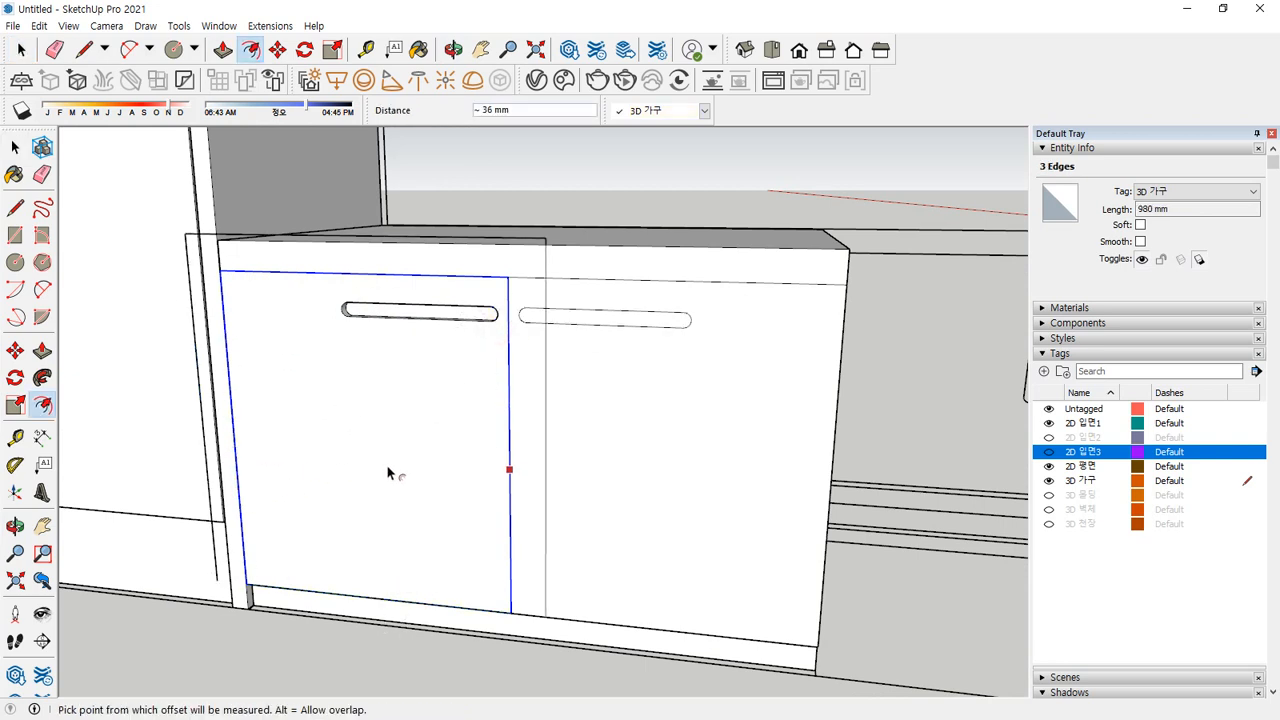
key("Escape")
Offset only the left door's top edge and centre edge 2 mm inward, leaving its outer side edge out
key("space")
key("f")
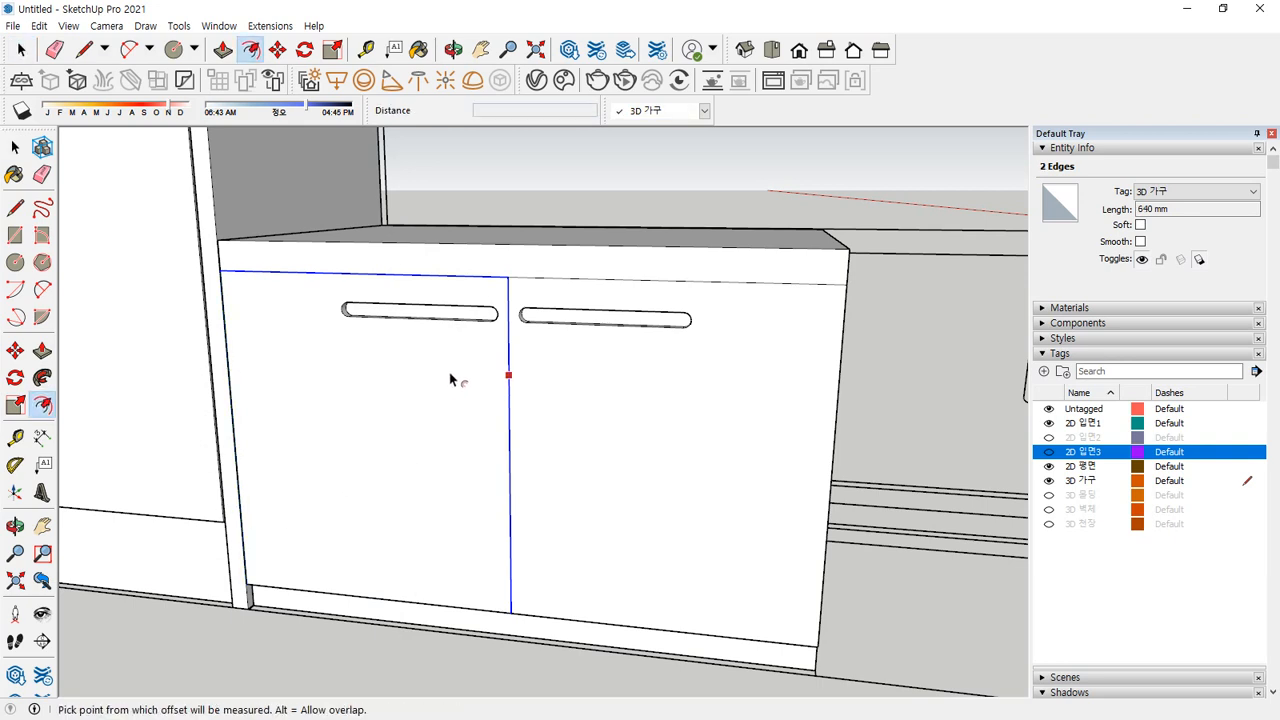
left_click(449, 372)
key("Escape")
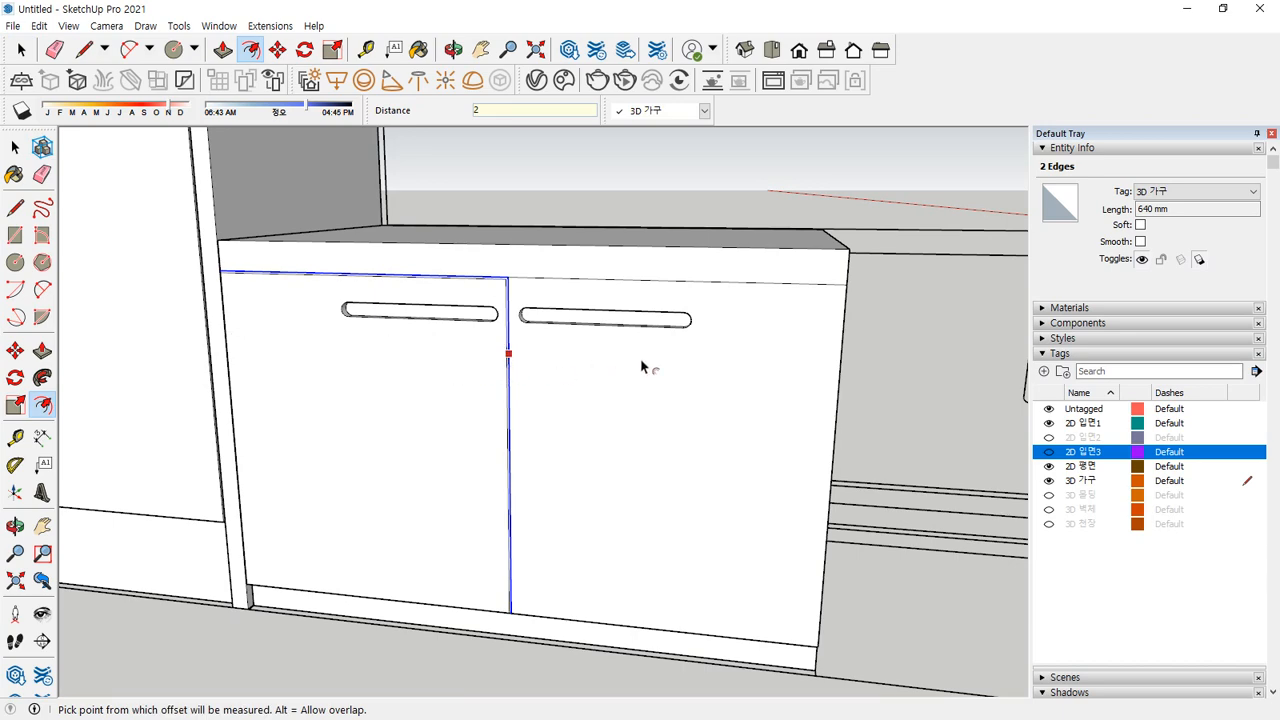
Offset only the right door's top edge and centre edge 2 mm inward, leaving its handle, bottom and outer edges out
key("space")
double_click(688, 402)
left_click_drag(518, 298, 518, 298, "ctrl+shift")
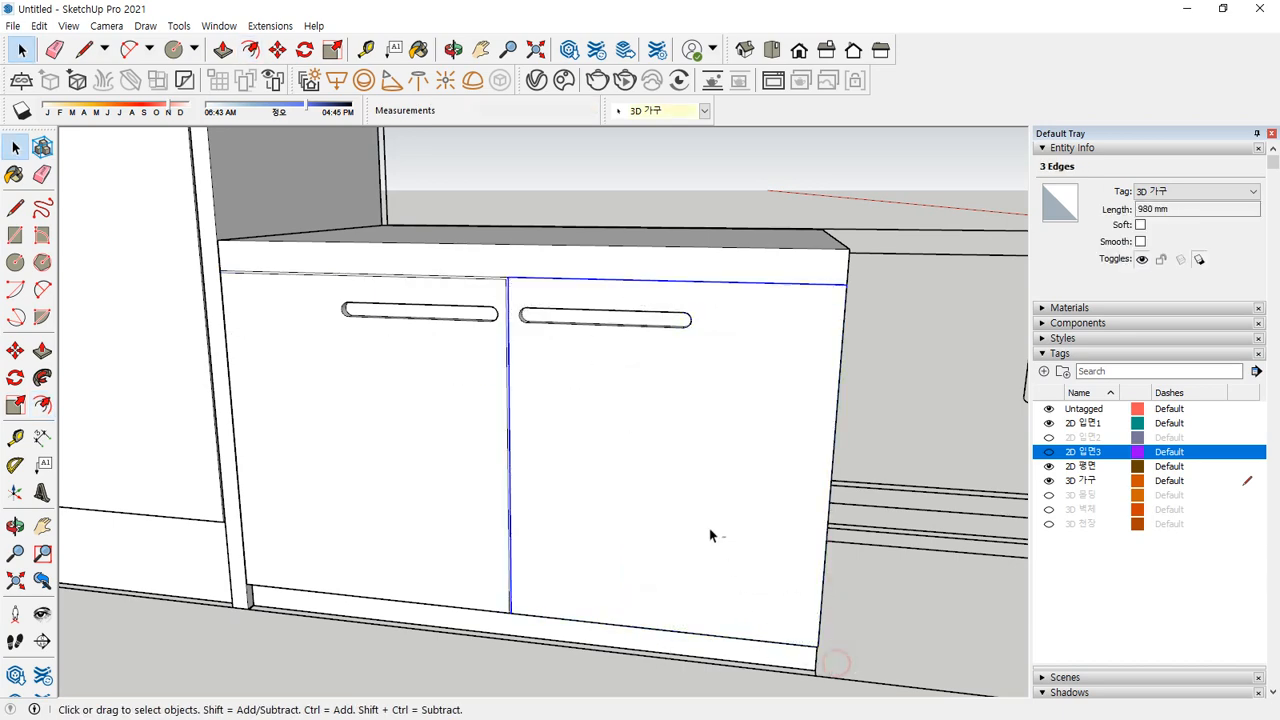
left_click(719, 368)
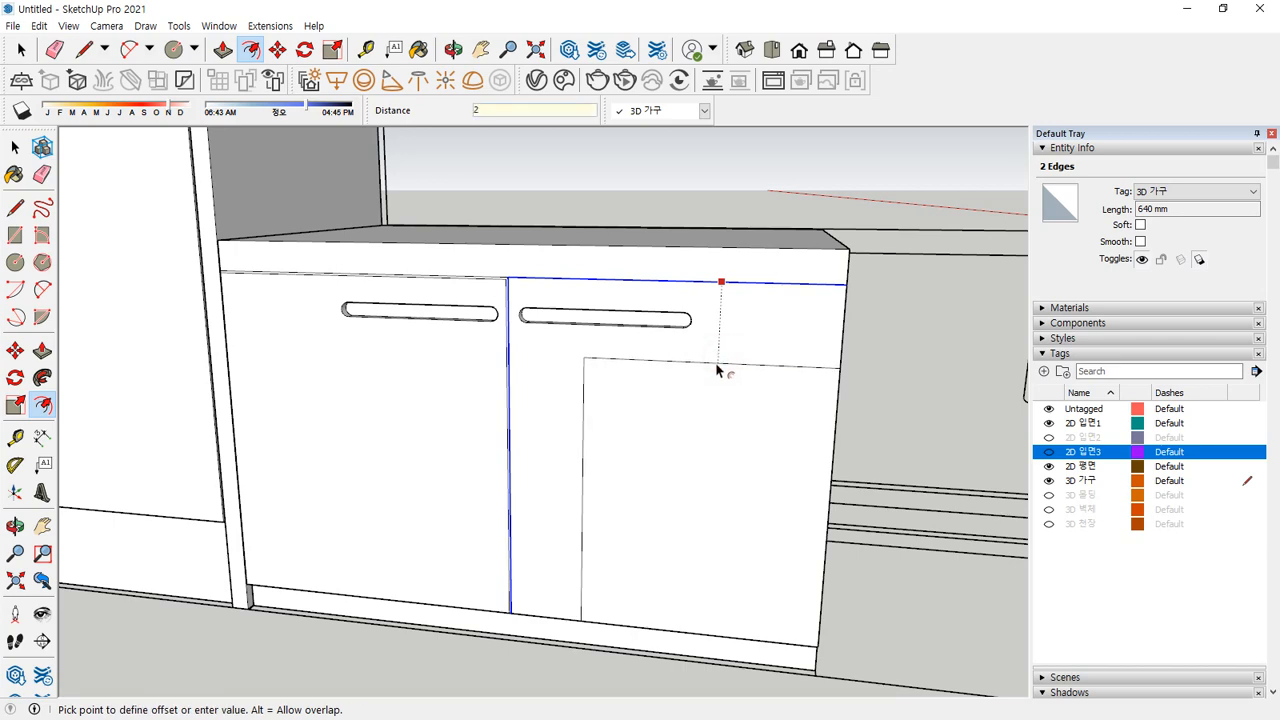
key("Escape")
Erase the original lines inside the low cabinet's door gap and push the gap face inward to the handle recess depth
scroll(516, 260, "up", 5)
key("space")
key("e")
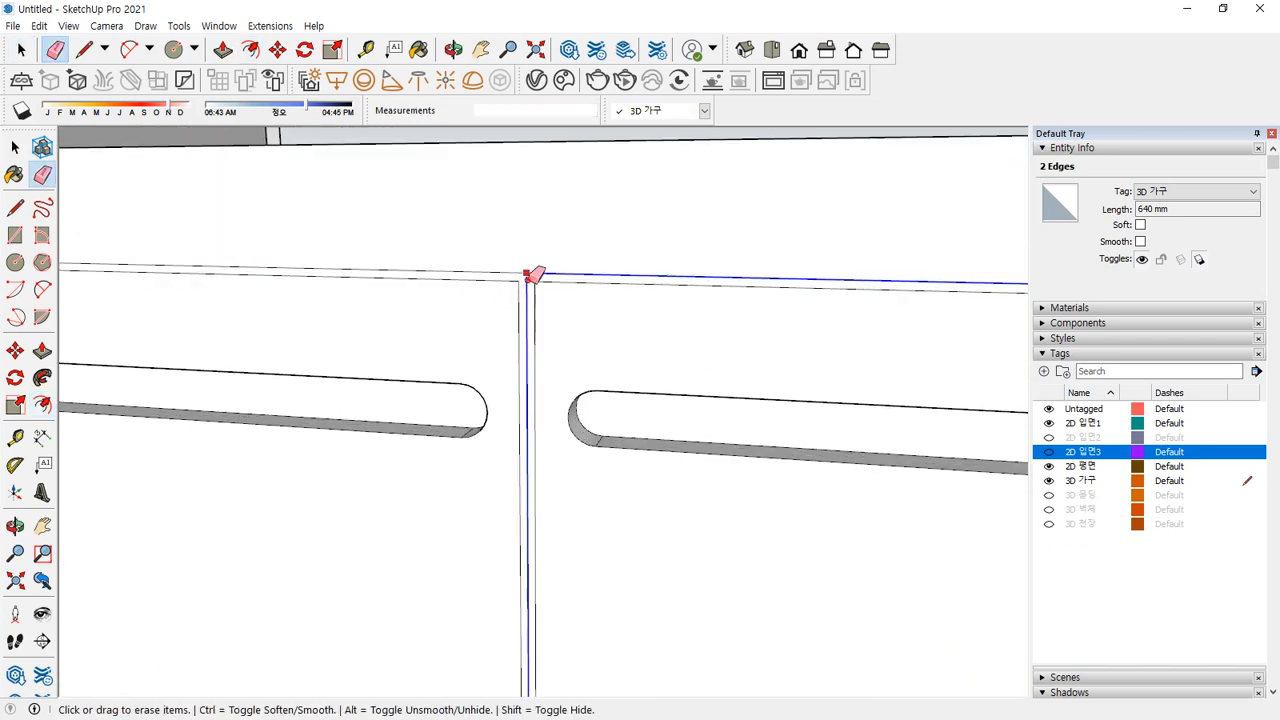
key("p")
left_click(528, 343)
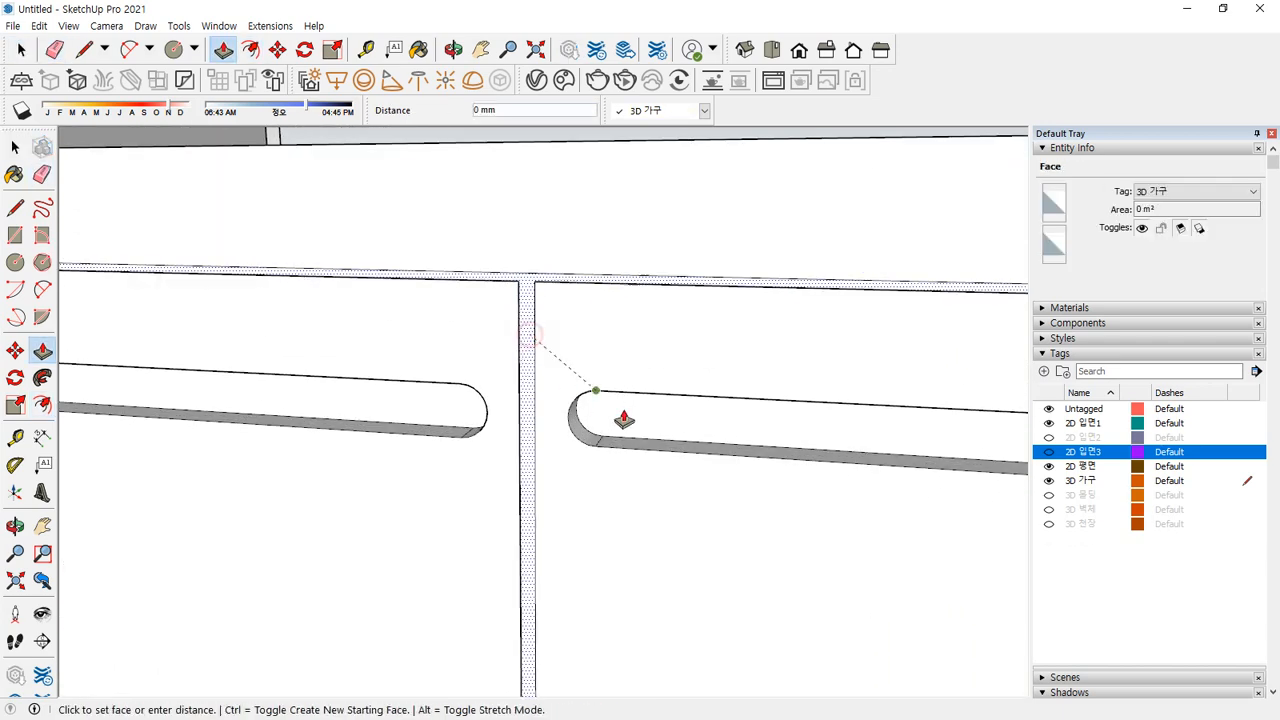
left_click(704, 443)
key("space")
scroll(691, 425, "down", 6)
left_click(668, 256)
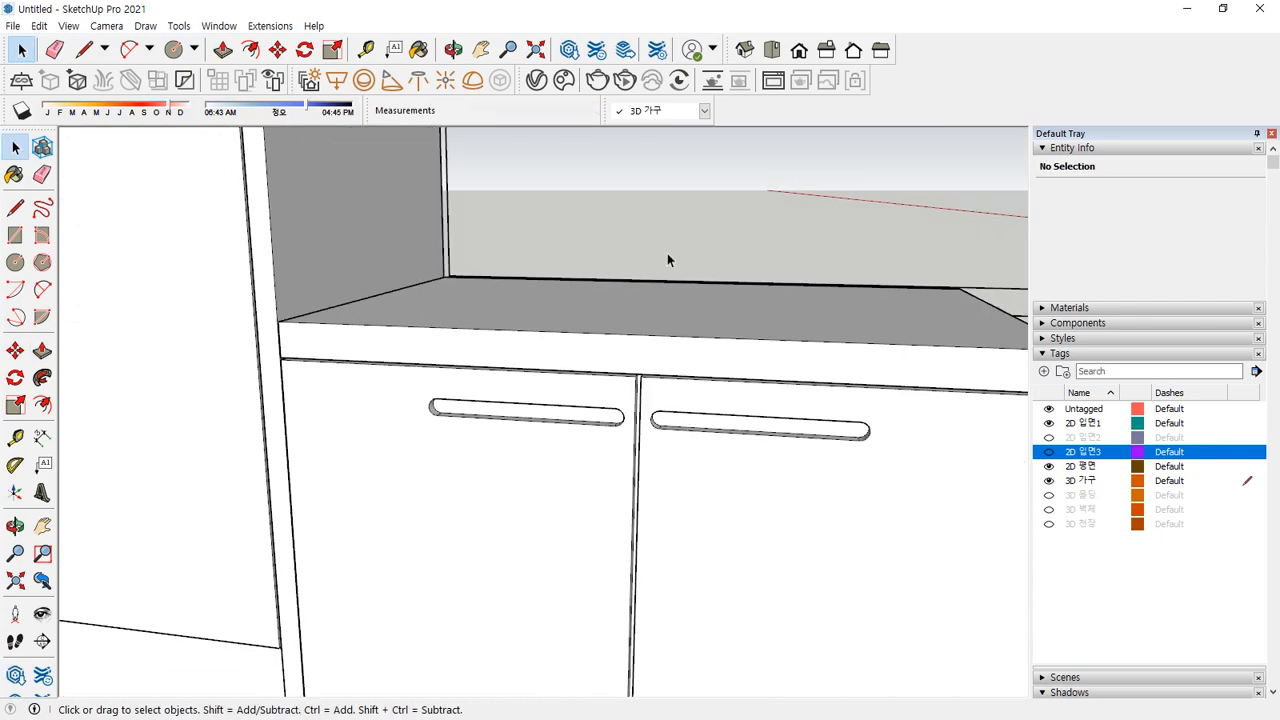
Select all connected geometry of the two-door low cabinet and make it a group
middle_click_drag(678, 369, 751, 477)
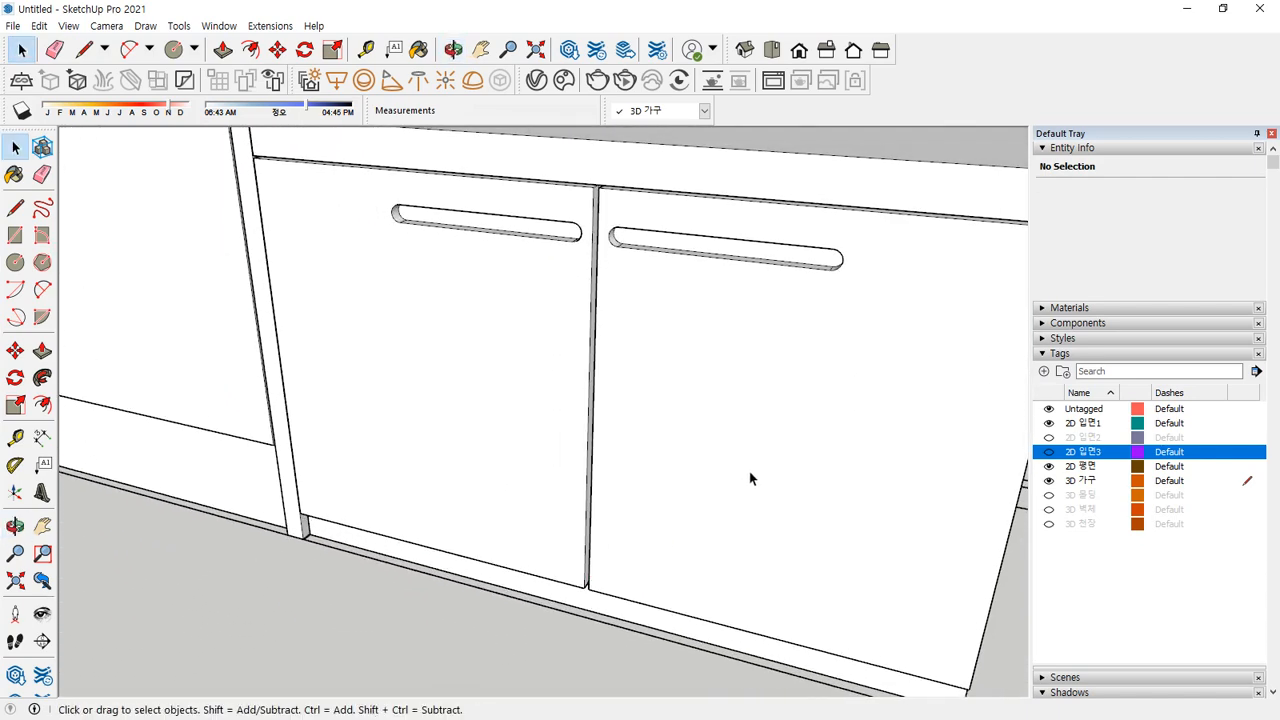
left_click(749, 472)
right_click(754, 449)
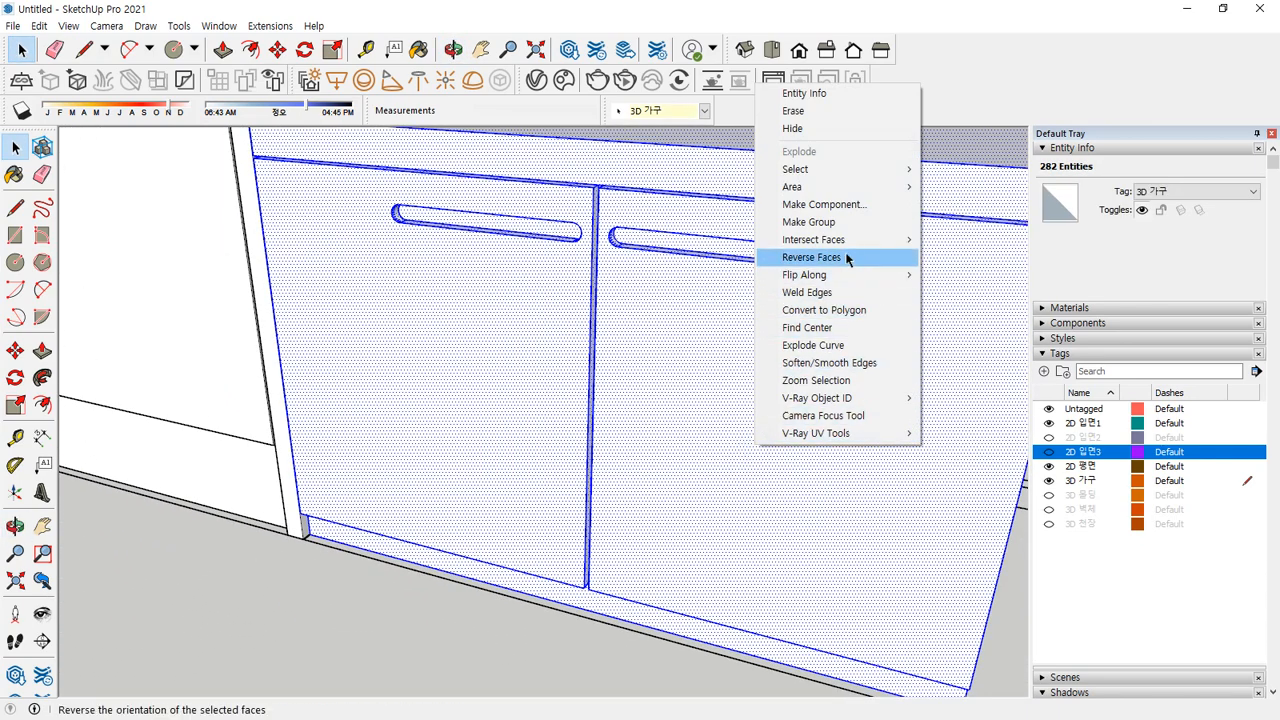
left_click(808, 222)
Push/Pull the four handle slots of the middle low cabinet out flush with the neighbouring low cabinet's front face
middle_click_drag(327, 635, 766, 449)
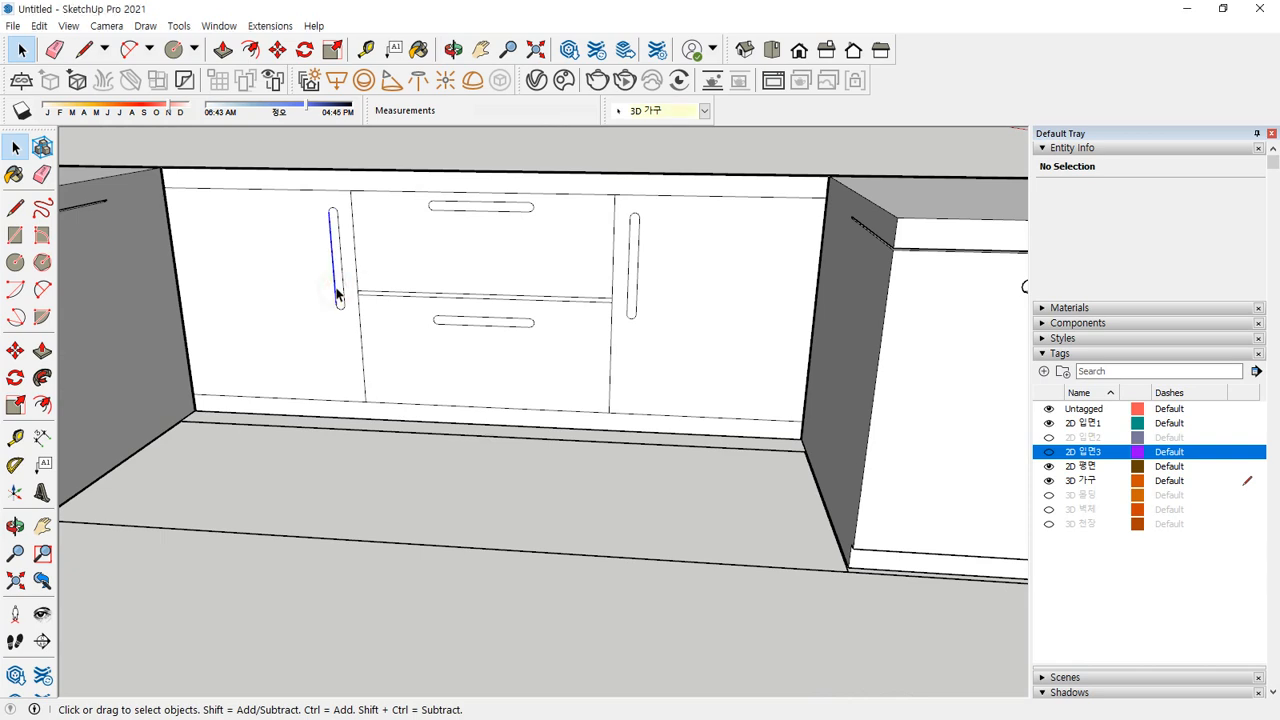
left_click(337, 293)
key("p")
left_click(338, 293)
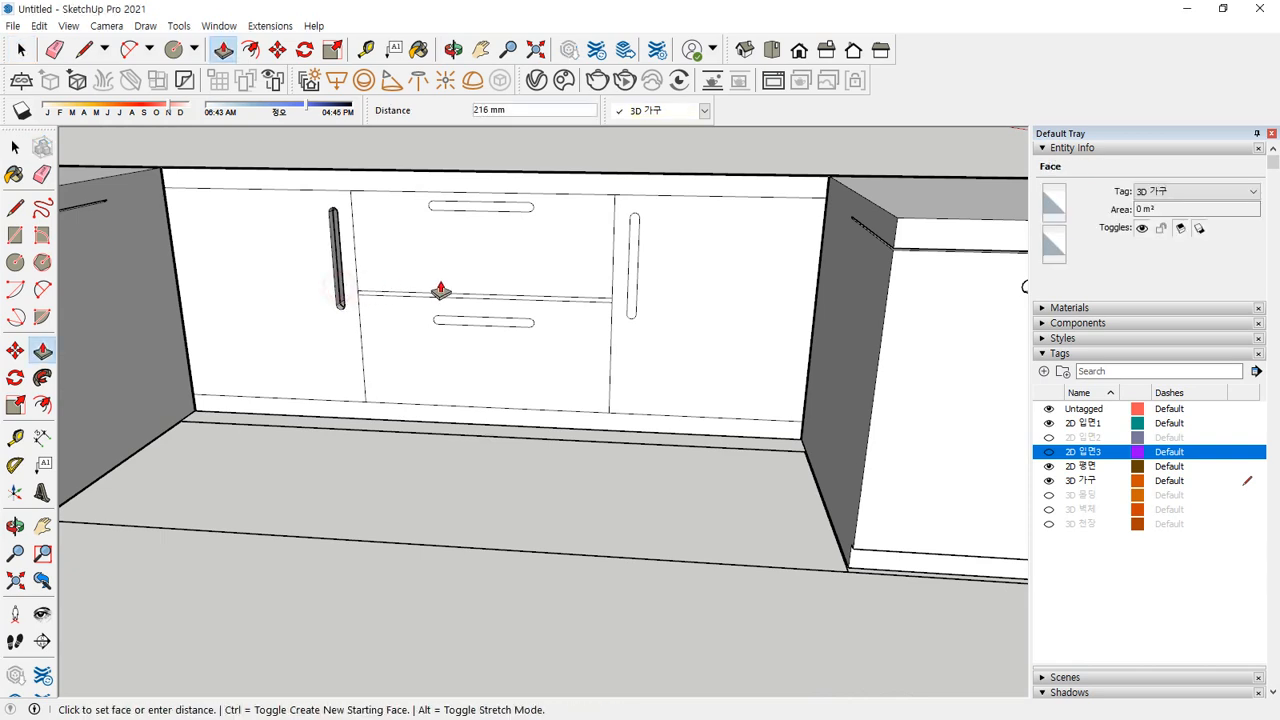
left_click(894, 303)
left_click(523, 210)
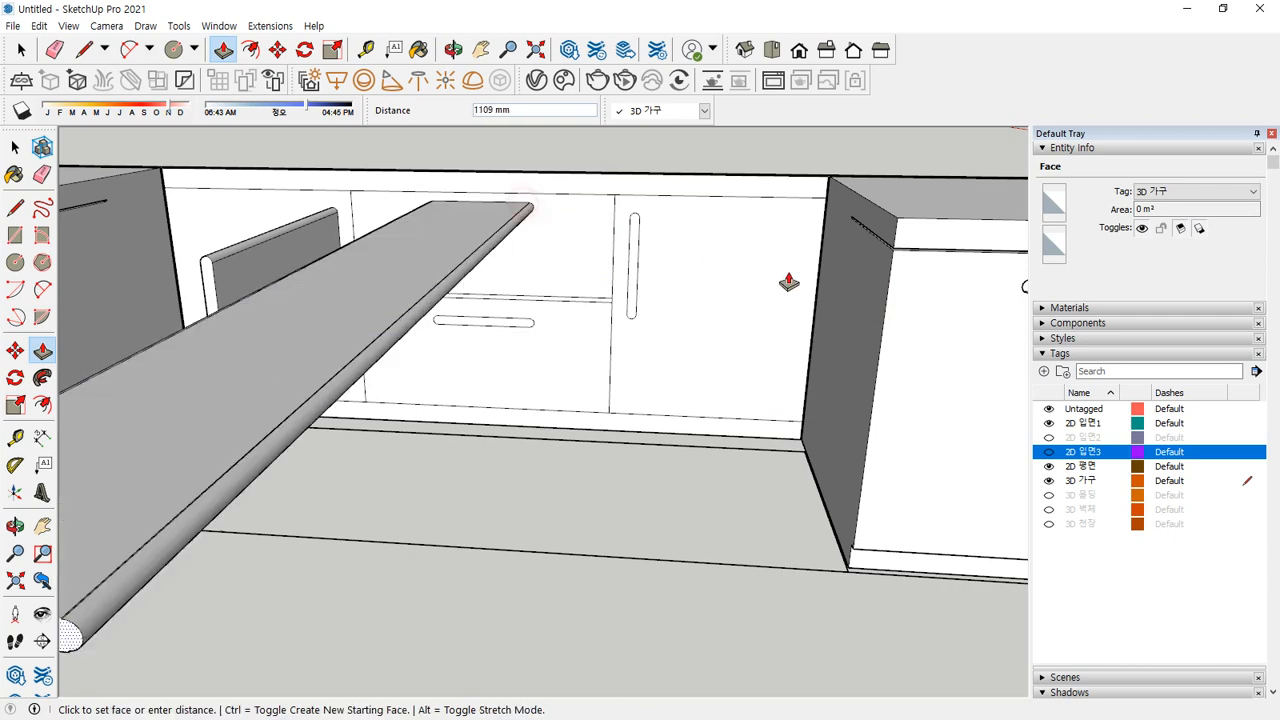
left_click(911, 297)
left_click(513, 322)
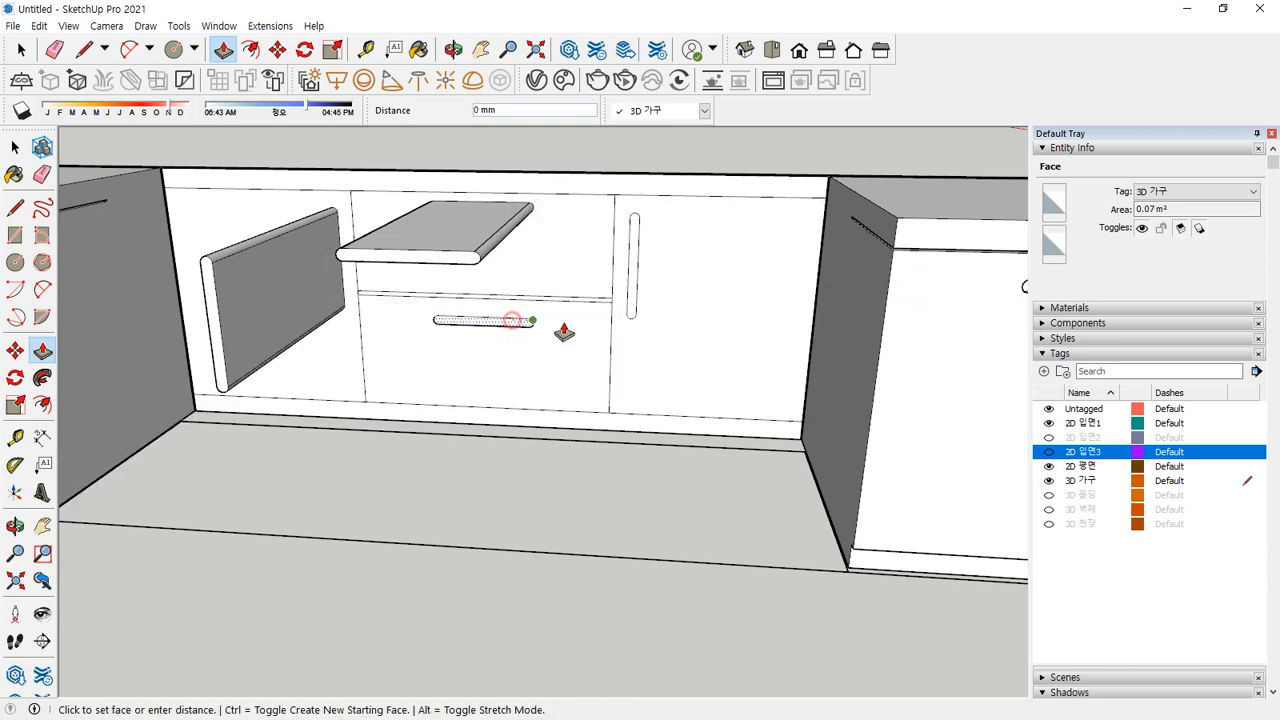
left_click(936, 350)
left_click(634, 288)
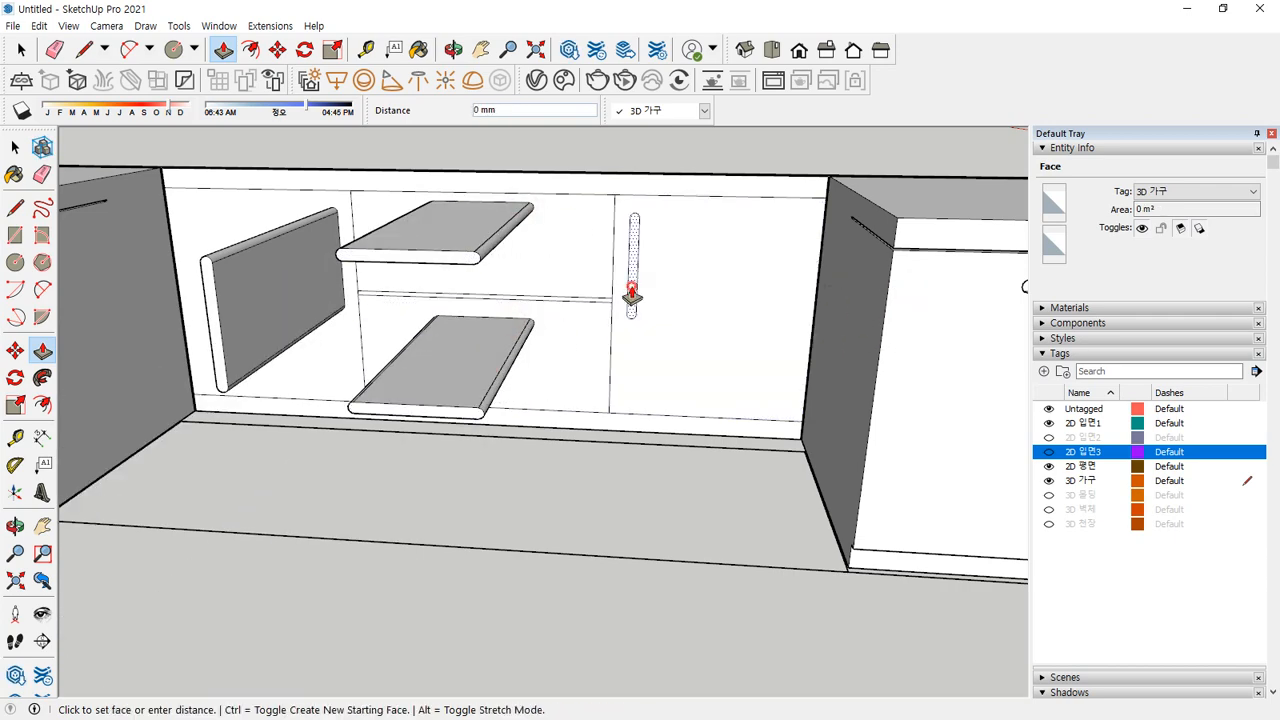
left_click(906, 330)
Pull the middle cabinet's plinth, right door and lower drawer front out flush with the neighbouring cabinet's front
left_click(757, 437)
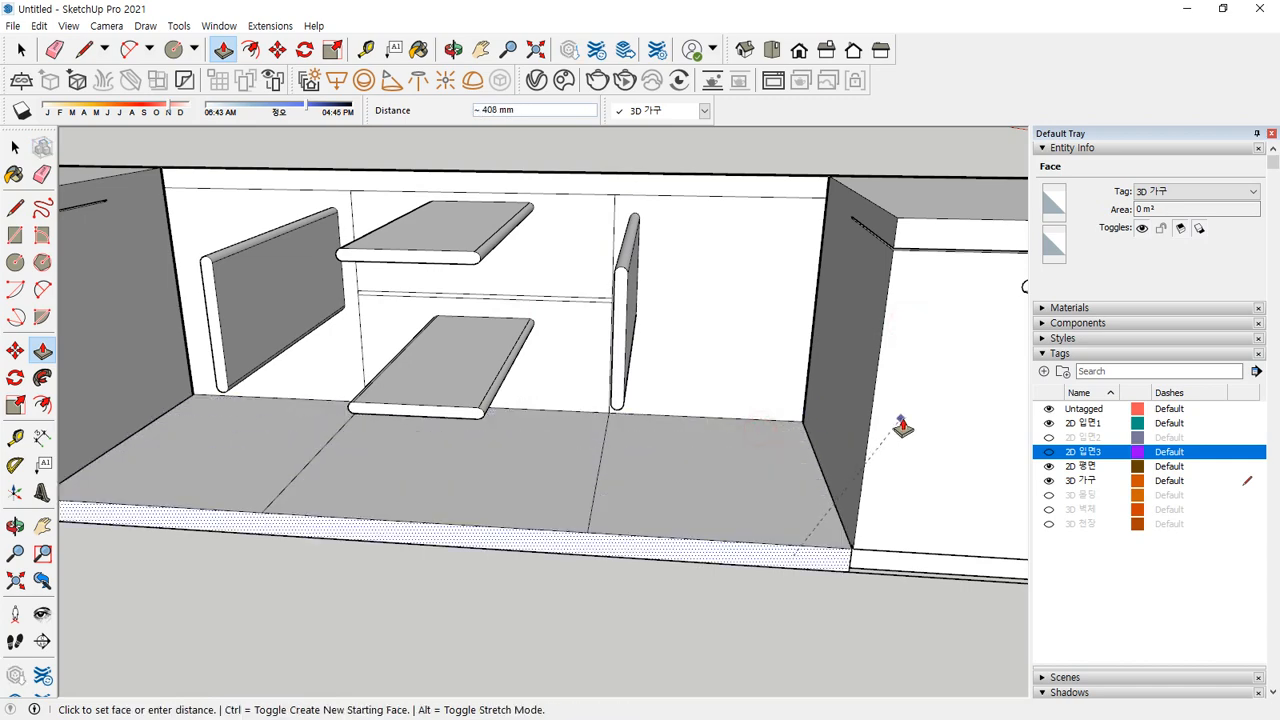
left_click(902, 418)
left_click(660, 376)
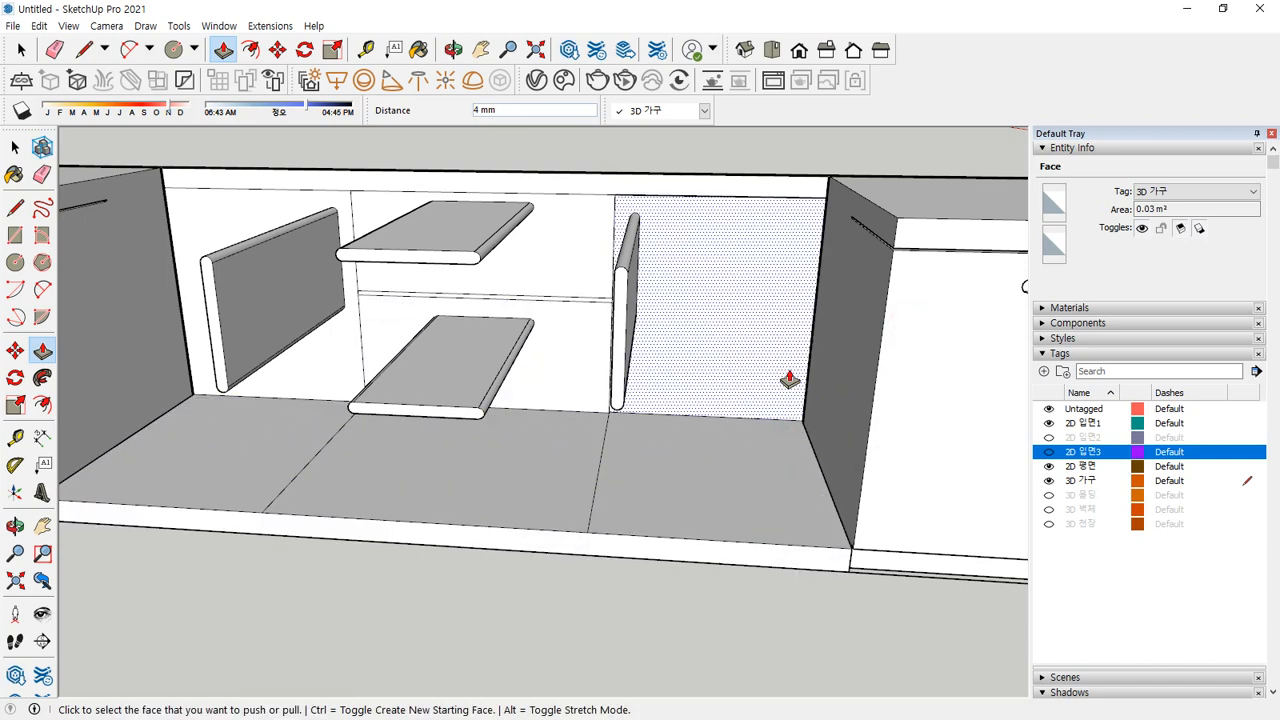
left_click(908, 390)
left_click(551, 371)
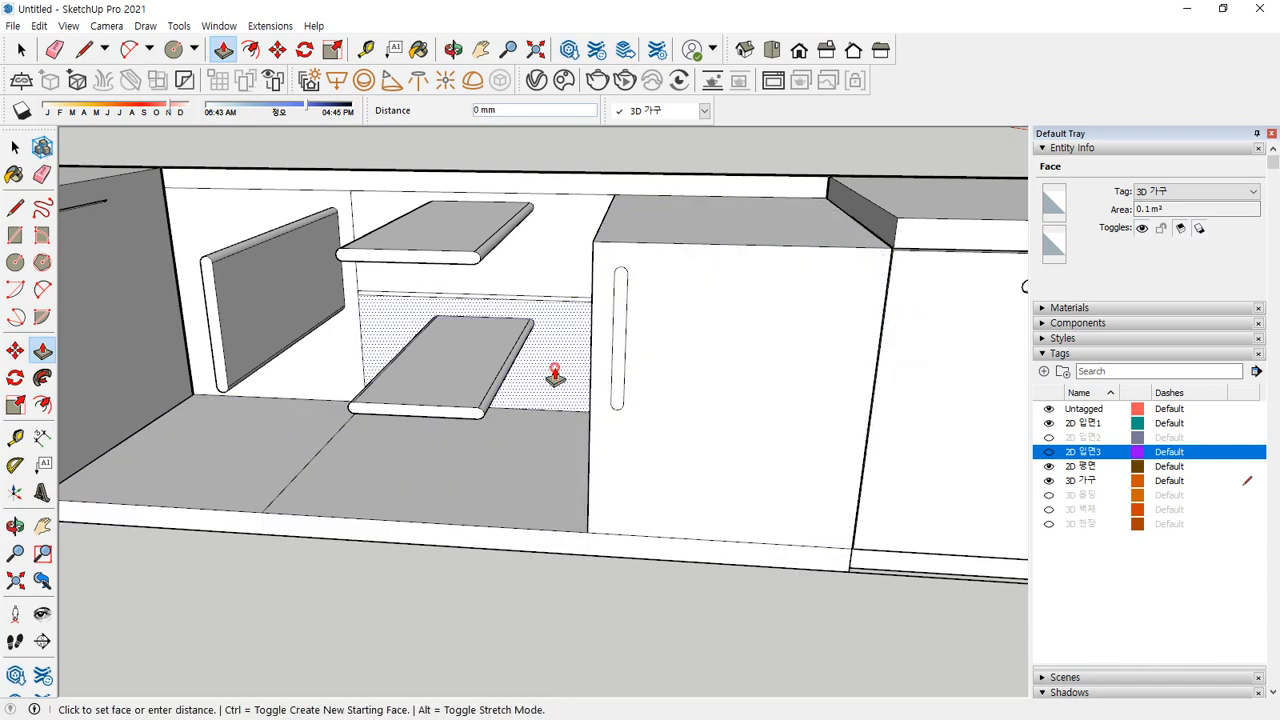
left_click(620, 420)
Pull the upper drawer front, left door and top strip out to the same front plane, leaving the gap between the drawers recessed
left_click(569, 293)
left_click(594, 271)
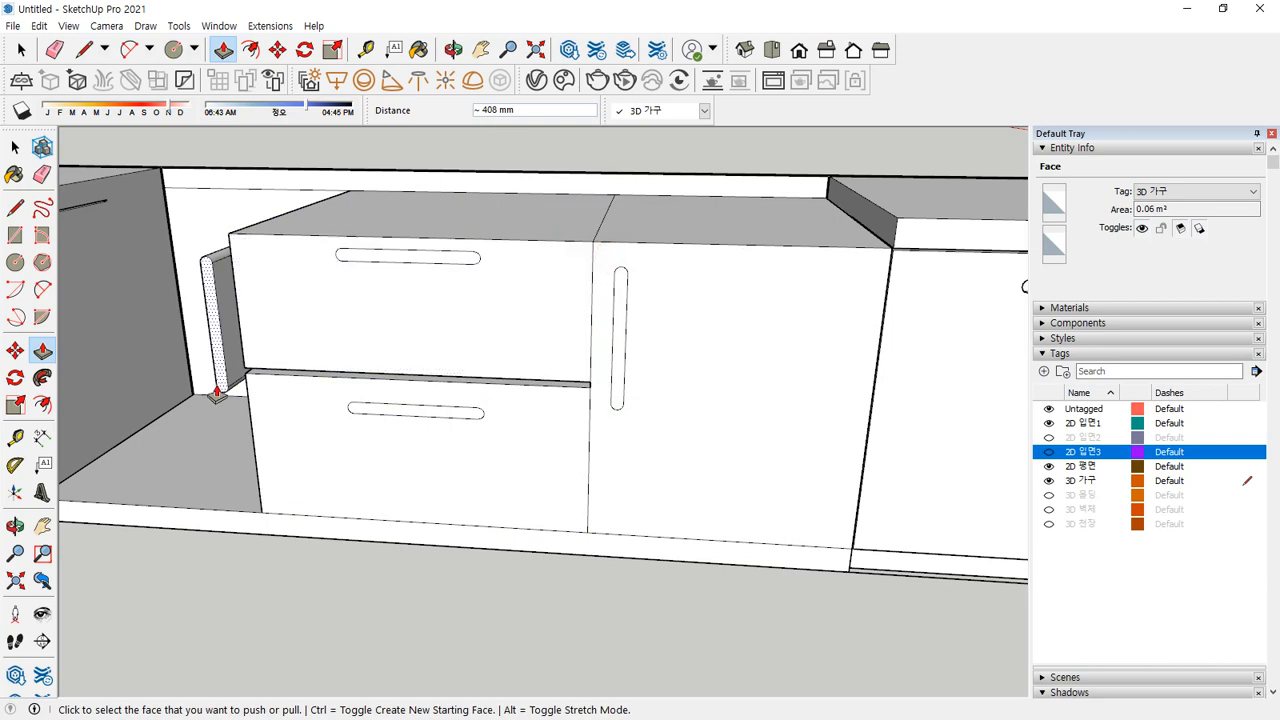
left_click(199, 378)
left_click(277, 408)
left_click(449, 190)
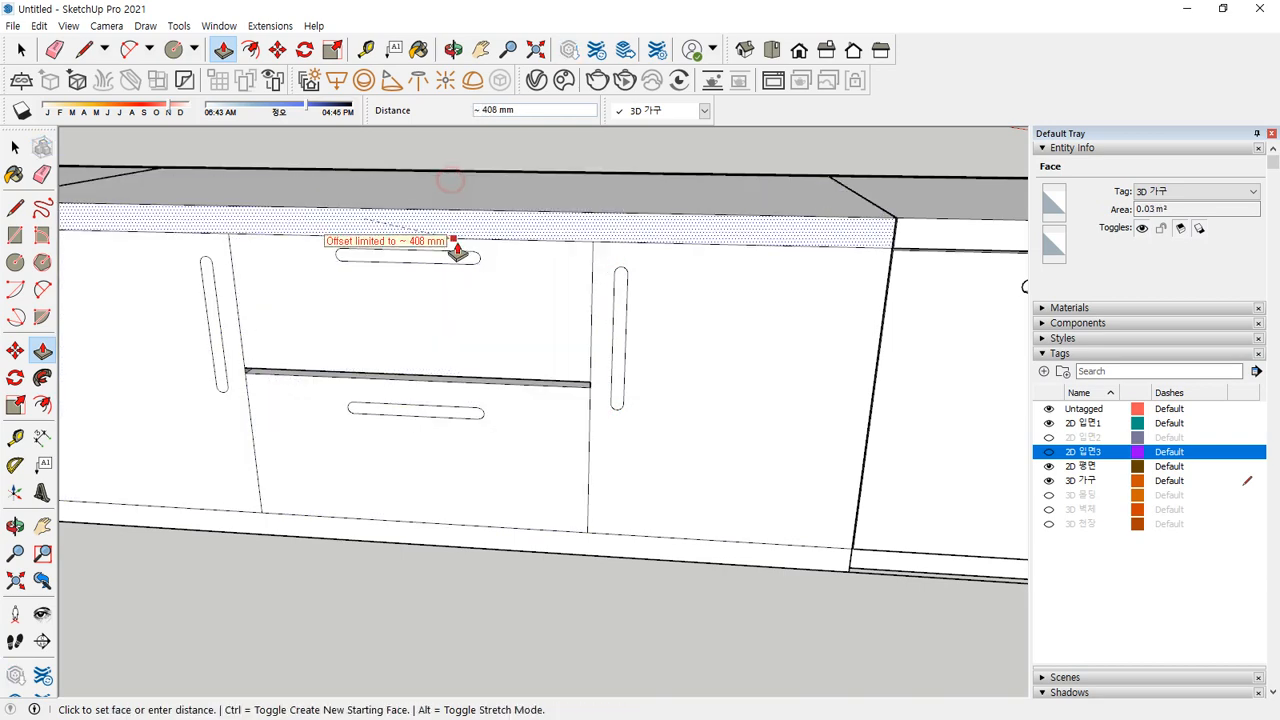
left_click(537, 262)
Push the middle cabinet's plinth face inward 10 mm, level with the neighbouring cabinet's plinth
middle_click_drag(491, 306, 457, 534)
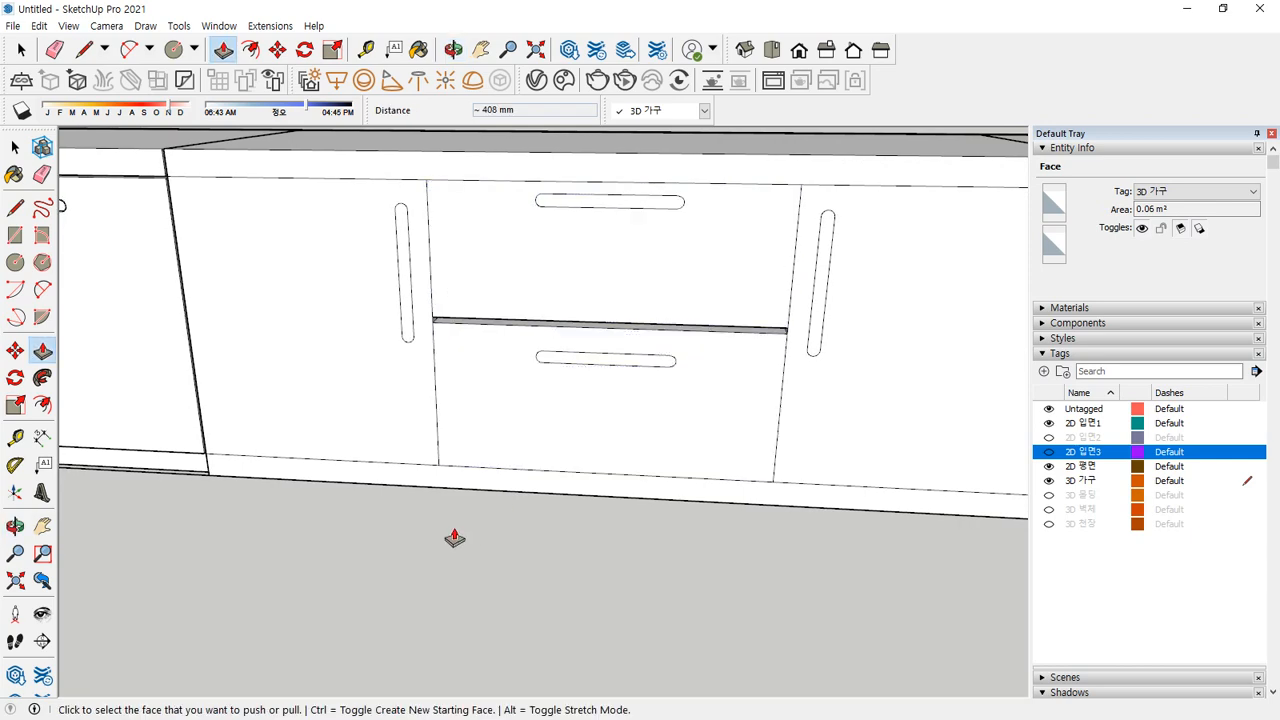
left_click(250, 480)
left_click(178, 462)
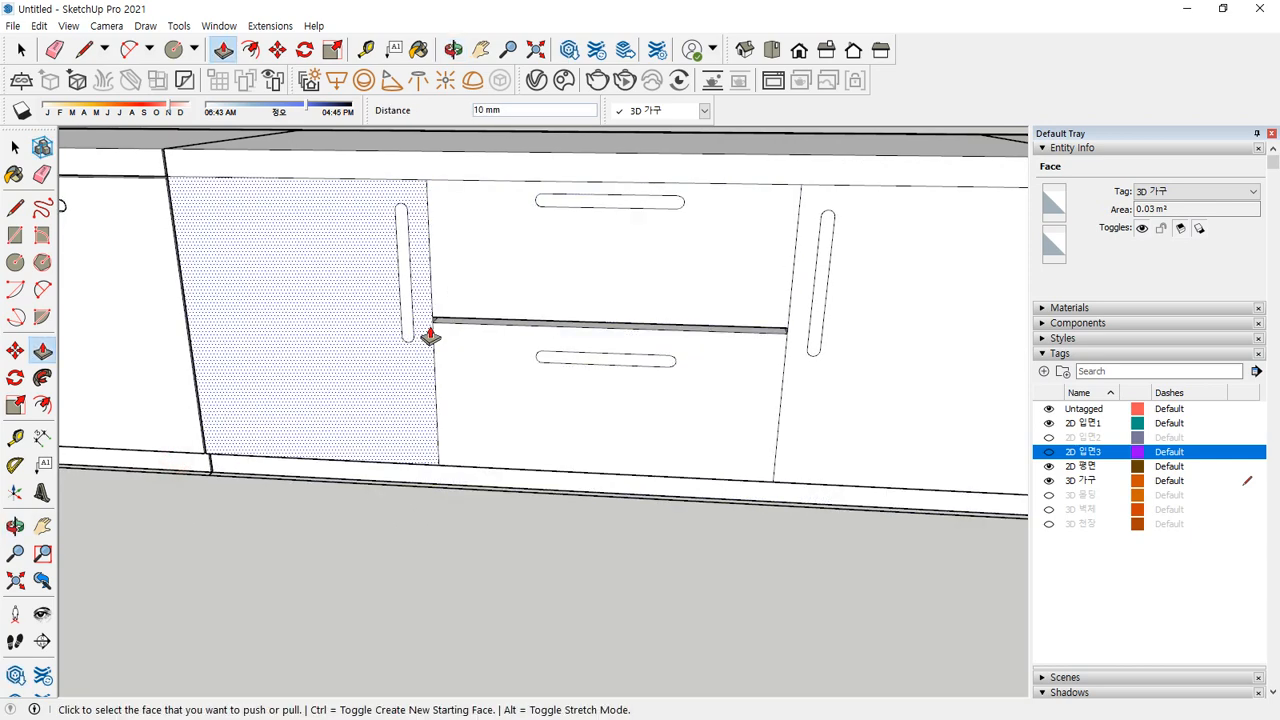
Push the four handle faces of the doors and drawers inward 10 mm to the plinth's depth, forming recessed grips
left_click(405, 326)
left_click(434, 487)
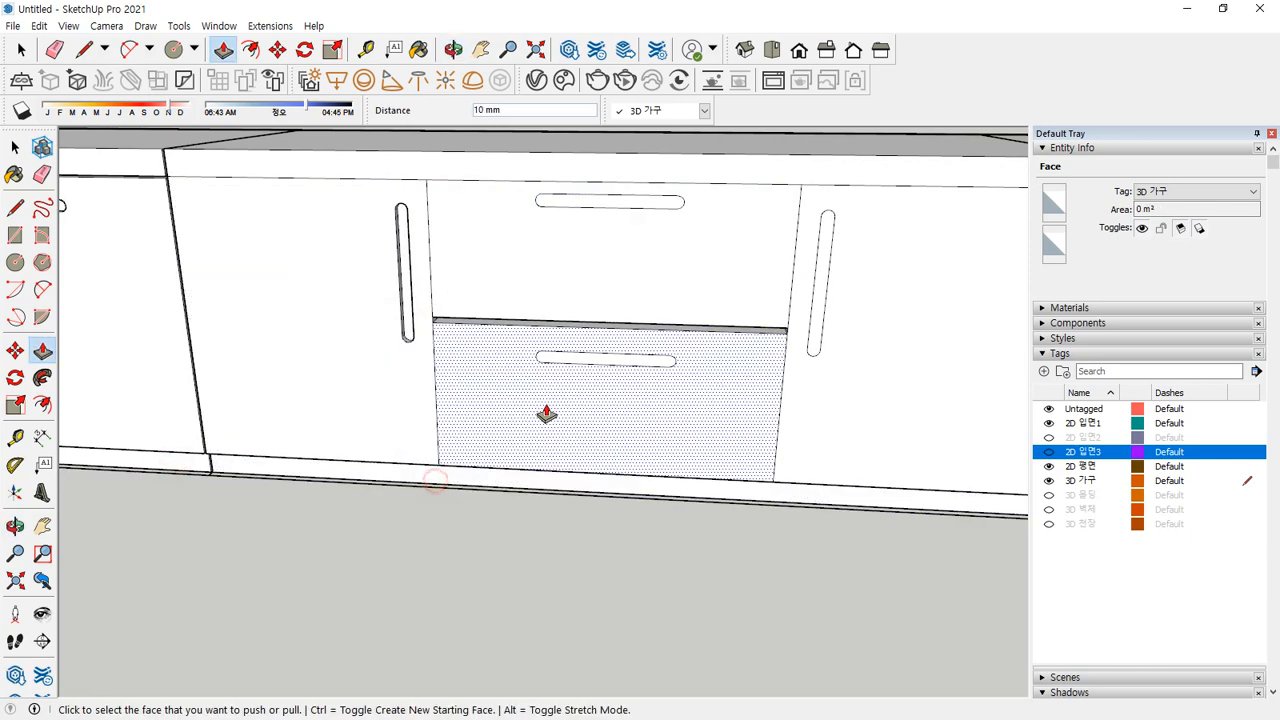
left_click(583, 364)
left_click(740, 499)
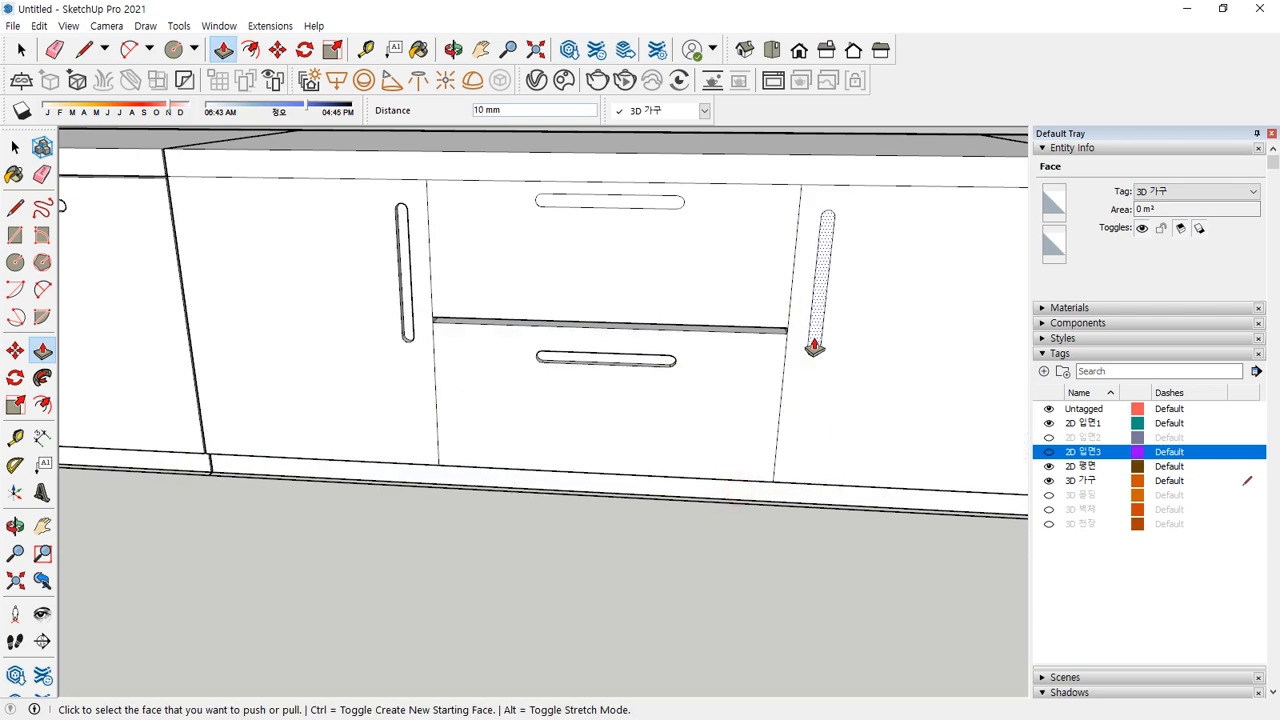
left_click(727, 497)
left_click(645, 203)
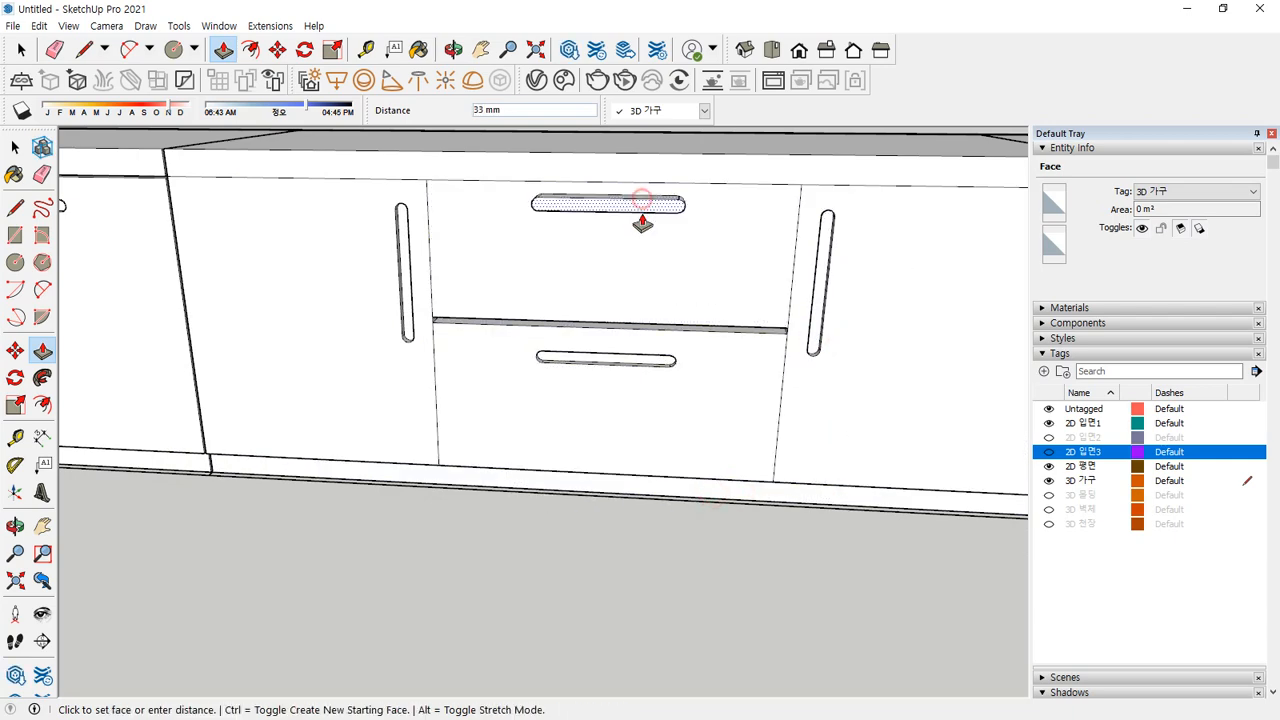
left_click(808, 499)
middle_click_drag(808, 499, 820, 450)
key("space")
left_click(702, 591)
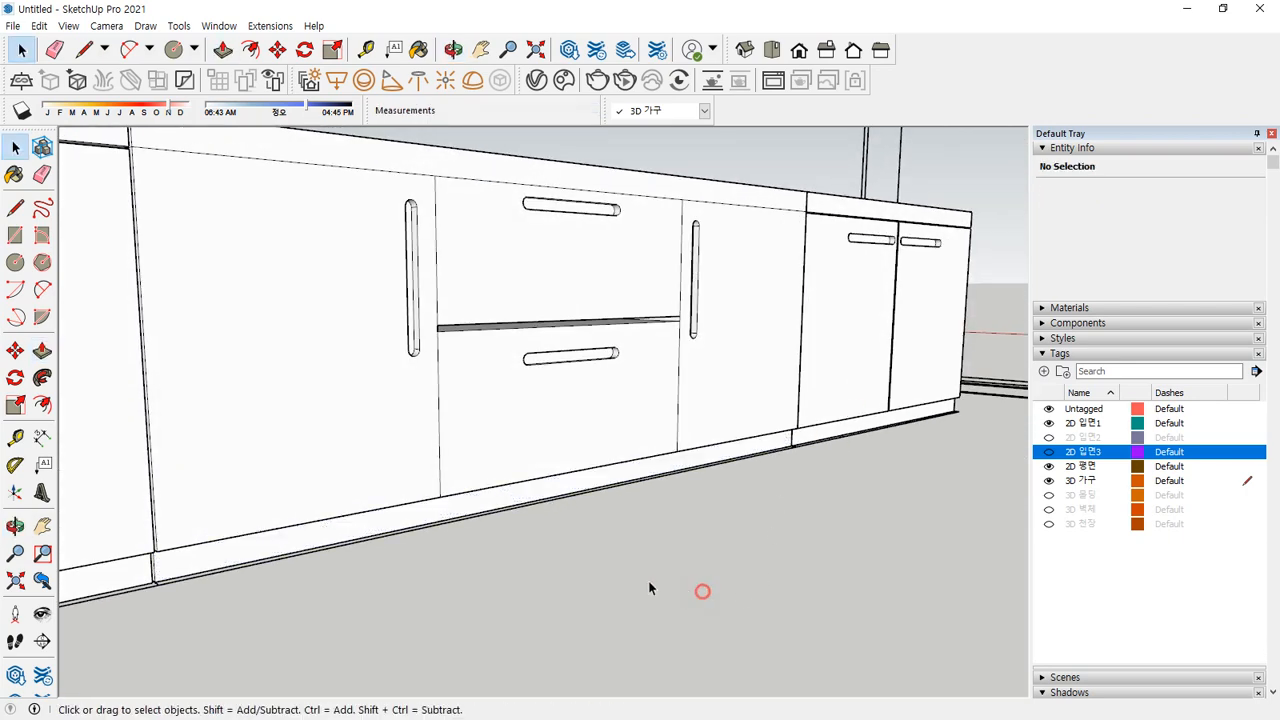
Offset only the left door's top edge and inner side edge slightly inward, leaving its handle, bottom and outer edges out
middle_click_drag(303, 260, 334, 329)
left_click(330, 330)
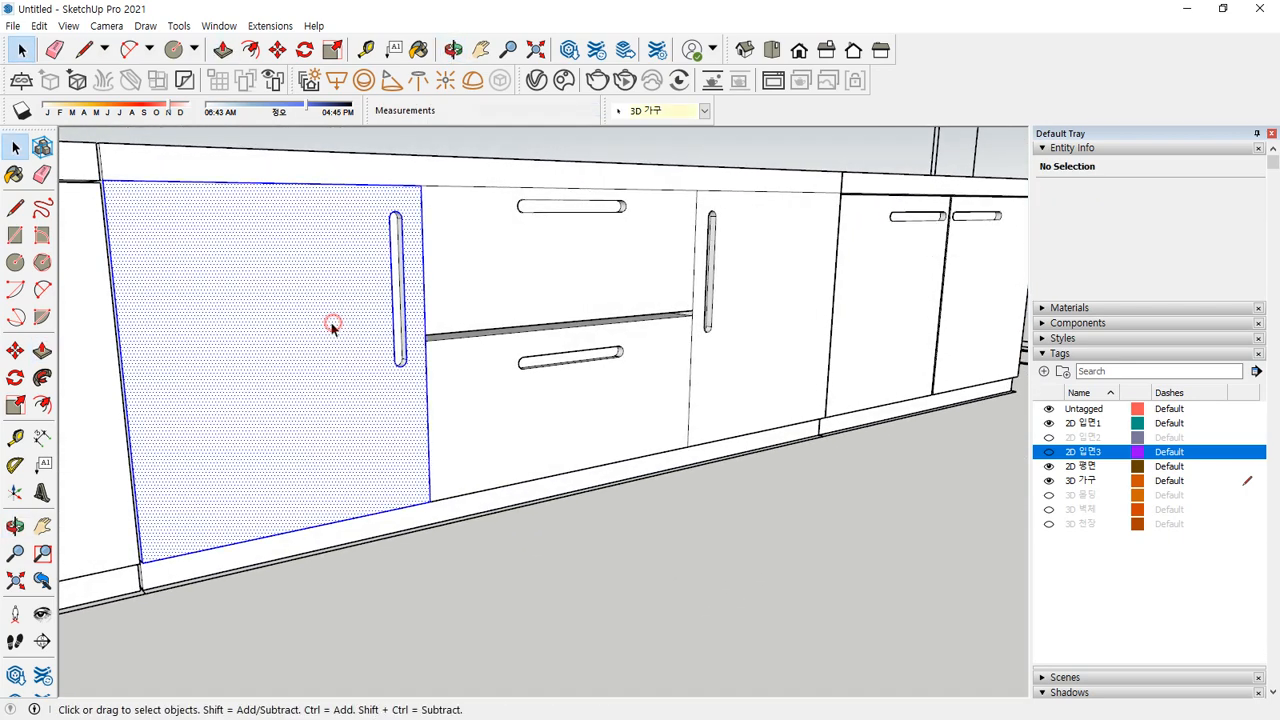
left_click(150, 398, "shift")
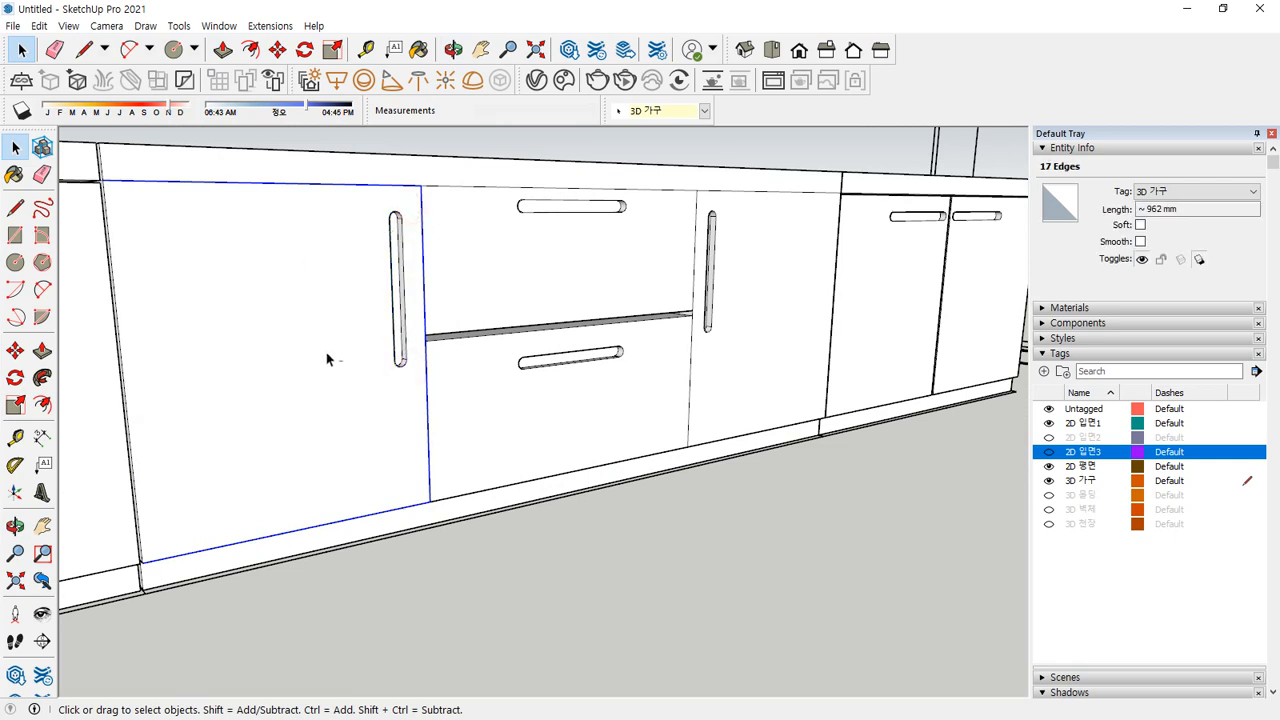
middle_click_drag(324, 390, 351, 205)
key("f")
left_click(350, 204)
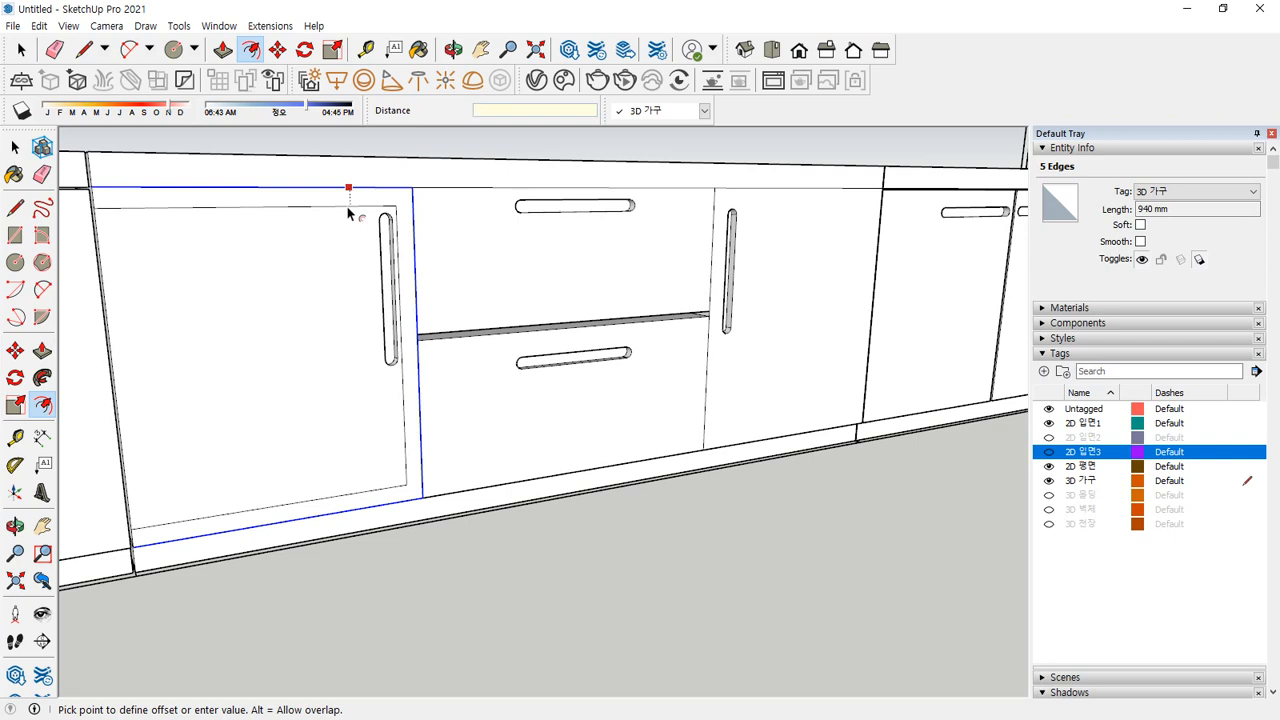
key("space")
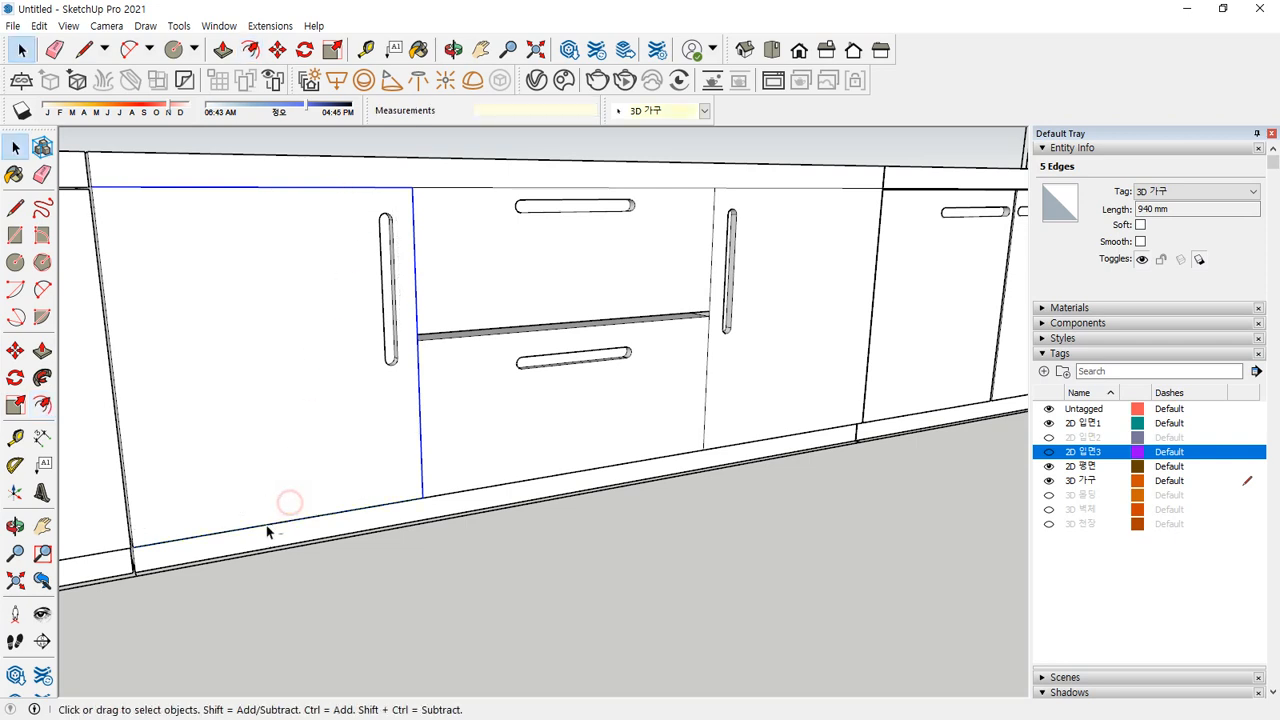
key("f")
left_click(306, 257)
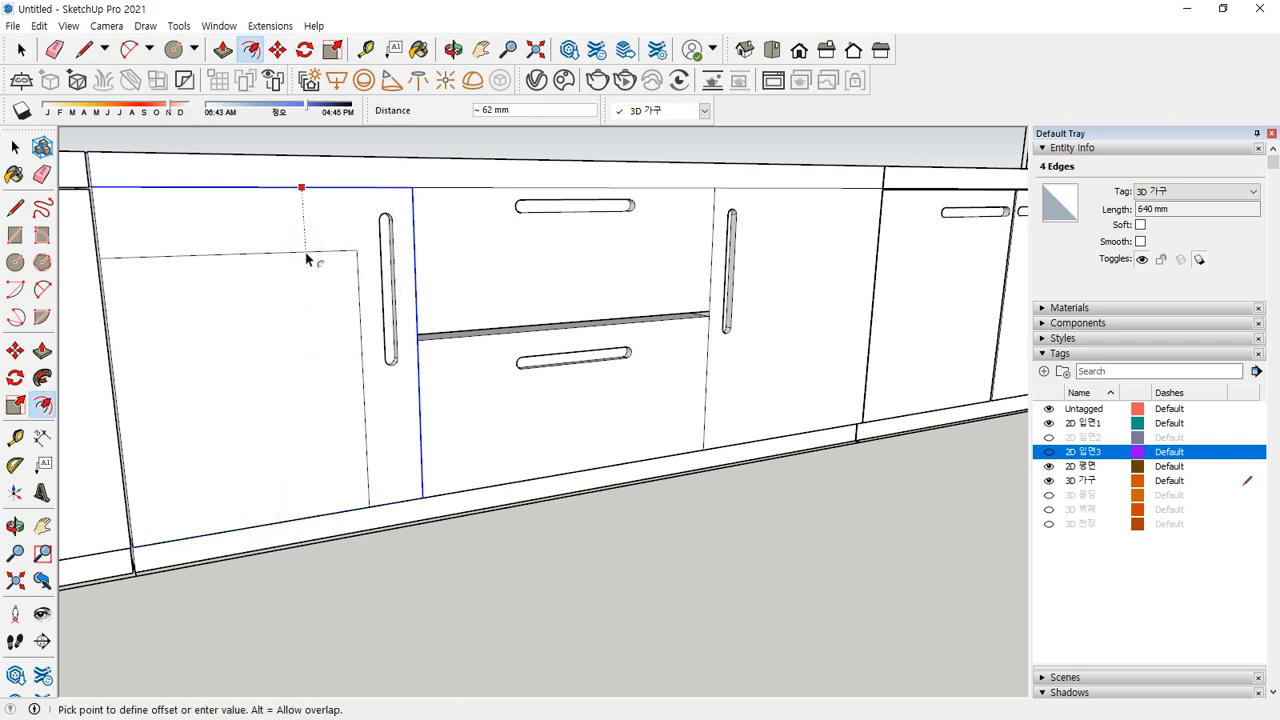
key("Escape")
middle_click_drag(569, 309, 640, 312)
key("space")
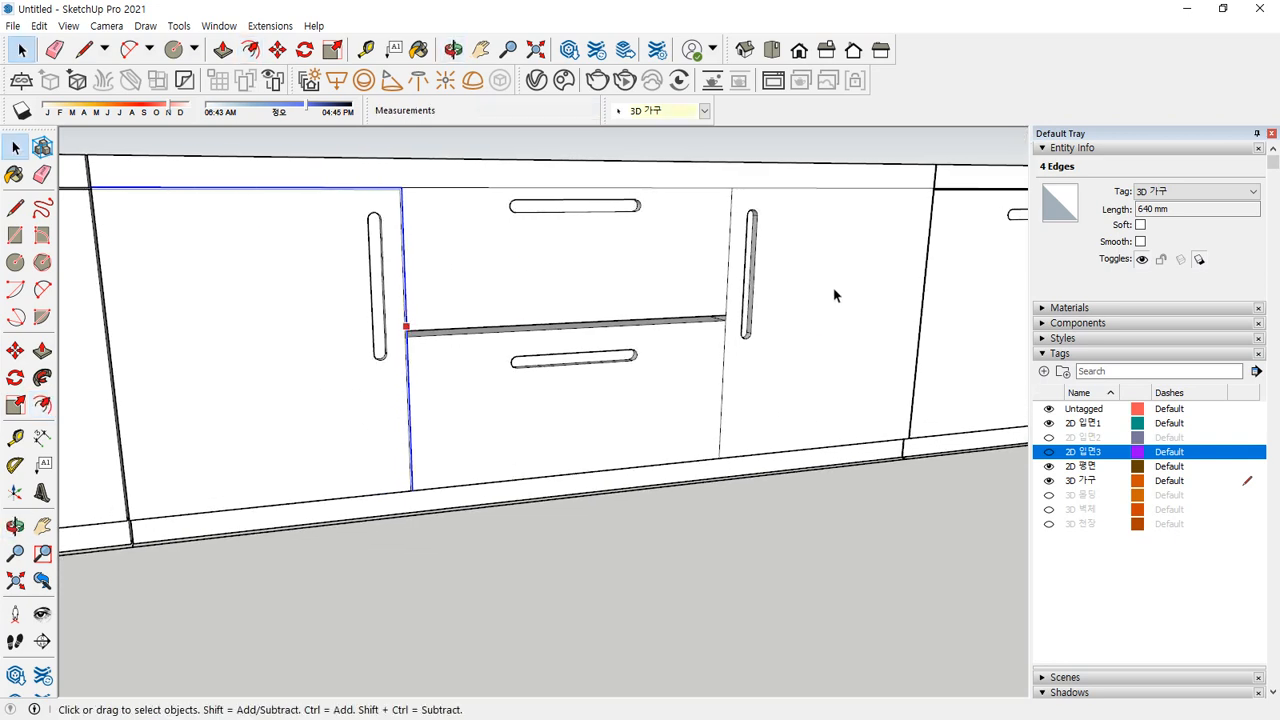
Select the right door's outline edges, leaving its face and handle edges out of the selection
double_click(826, 288)
left_click_drag(746, 222, 745, 226, "shift")
left_click_drag(775, 257, 762, 272, "shift")
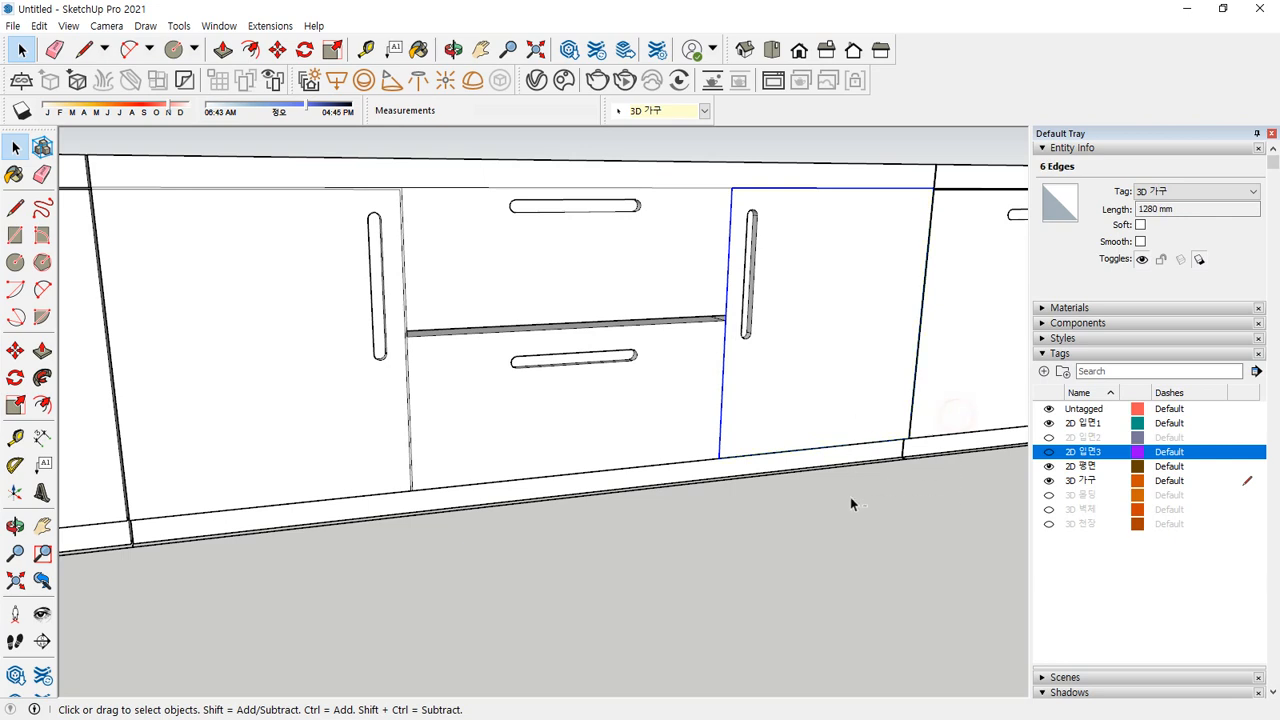
Offset the outline edges of the door beside the drawers' far side inward by 2 mm
left_click(800, 232)
type("2")
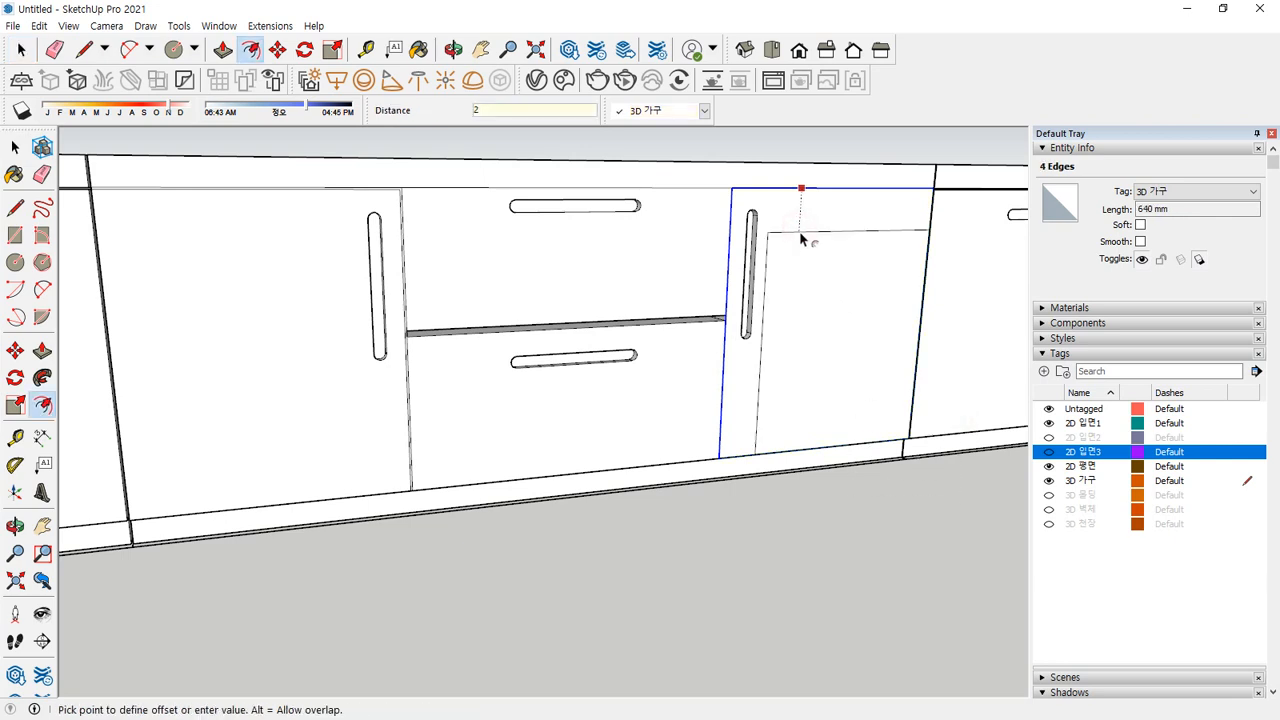
key("space")
Offset the side and top edges of the upper drawer front inward by 2 mm, leaving its handle out
left_click(595, 264)
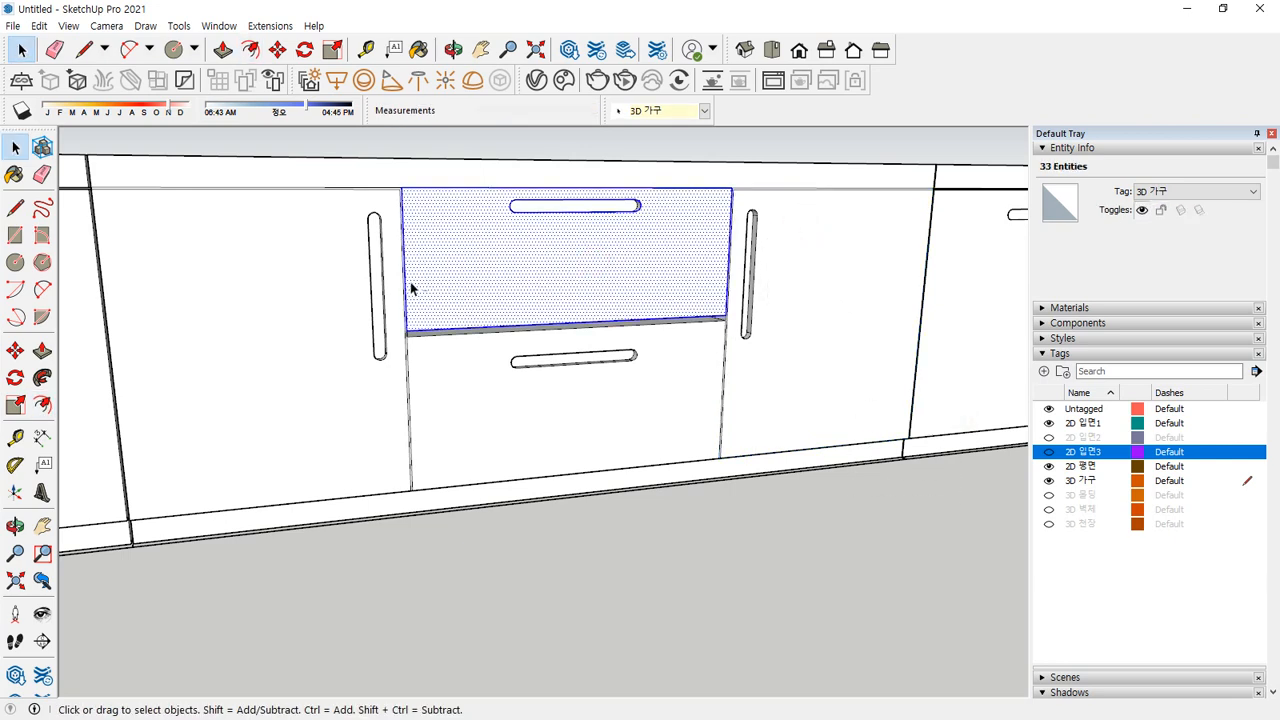
left_click(603, 280, "shift")
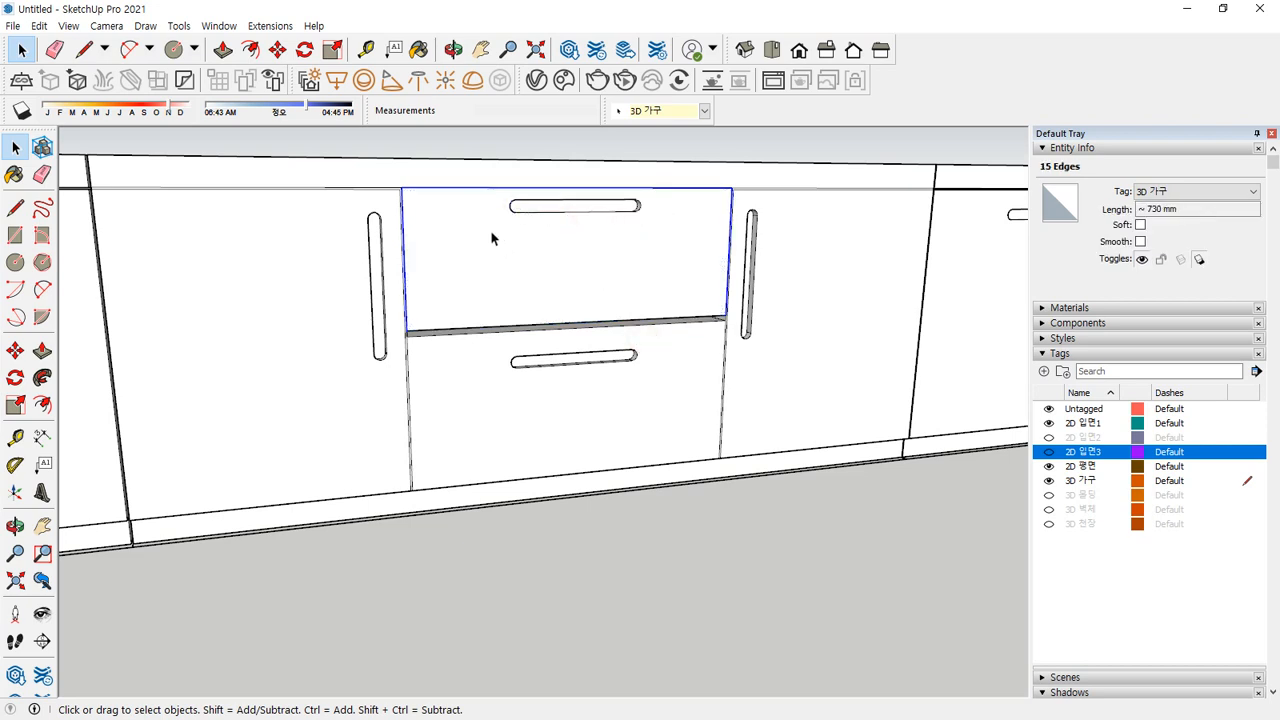
left_click(456, 210)
type("2")
key("Return")
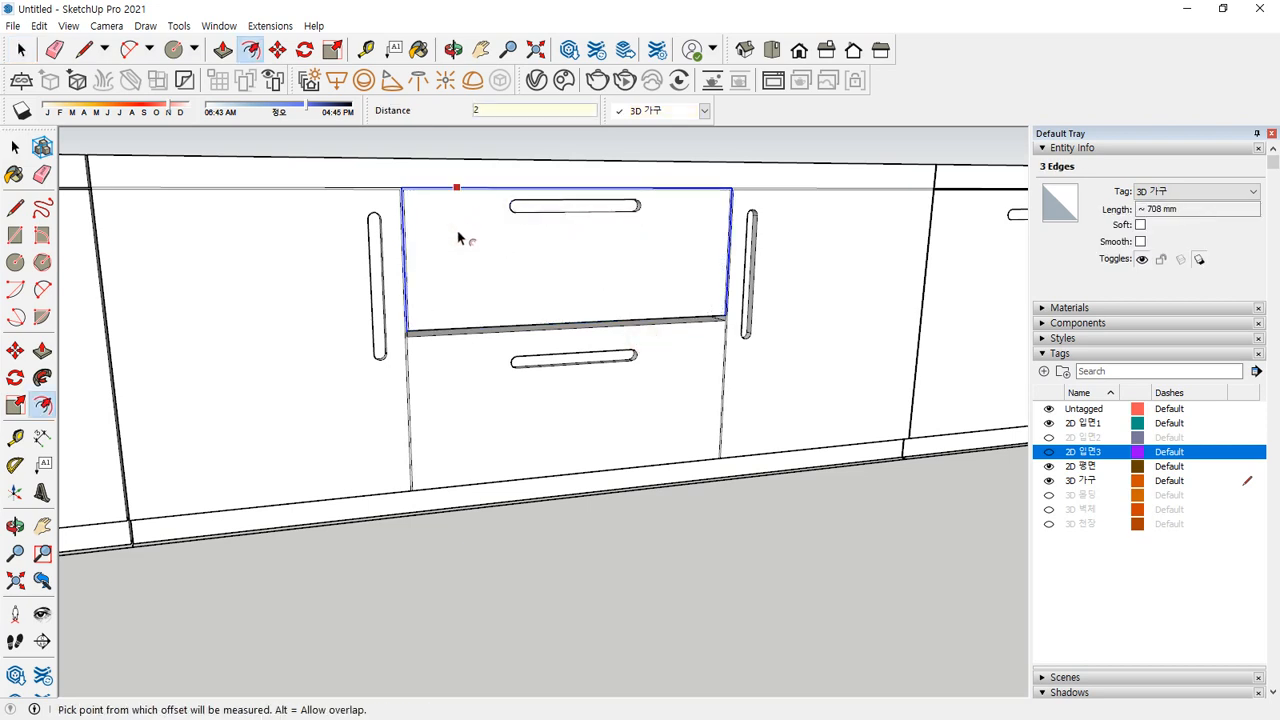
key("space")
Offset the side and bottom edges of the lower drawer front inward by 2 mm, leaving its handle out
double_click(556, 386)
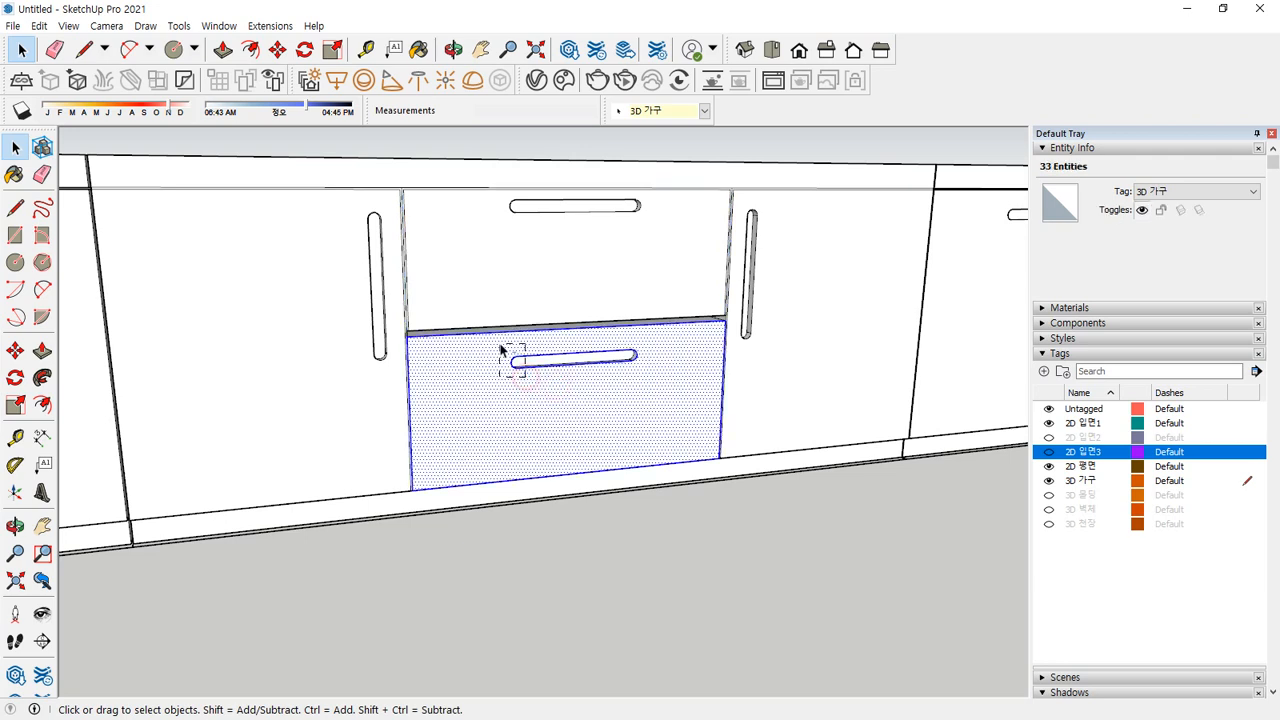
left_click(643, 383, "ctrl+shift")
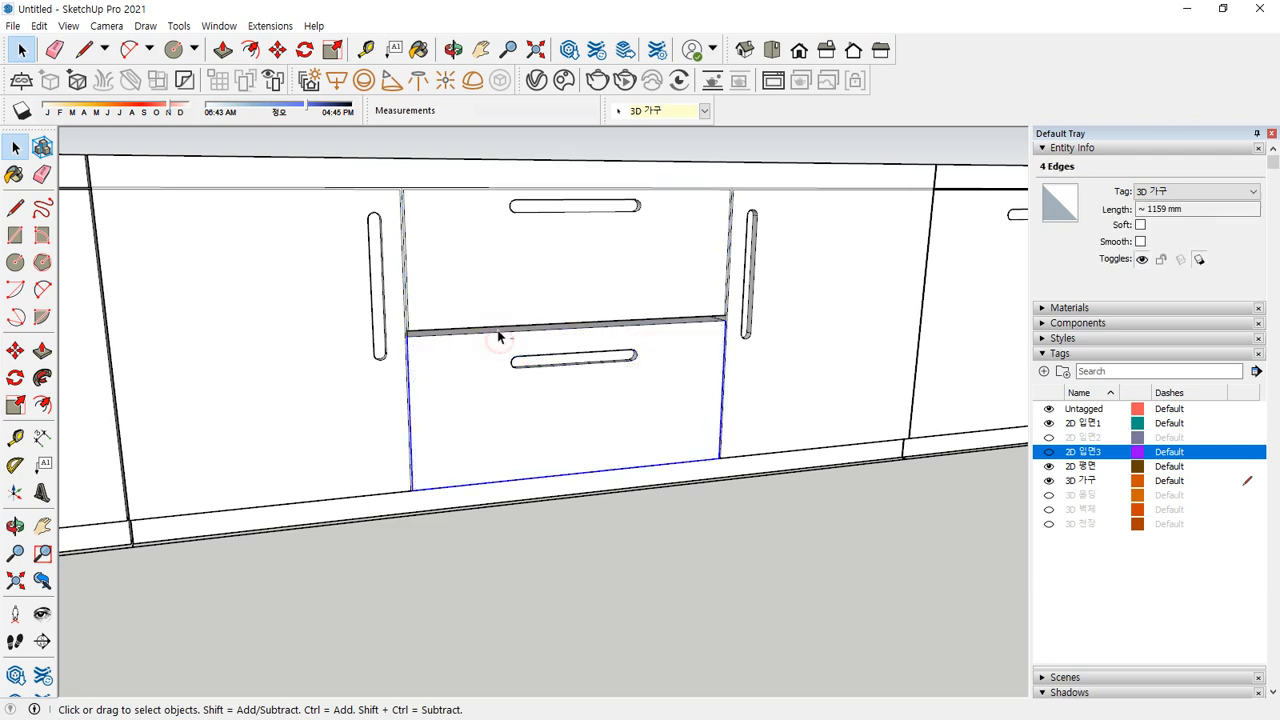
left_click(457, 366)
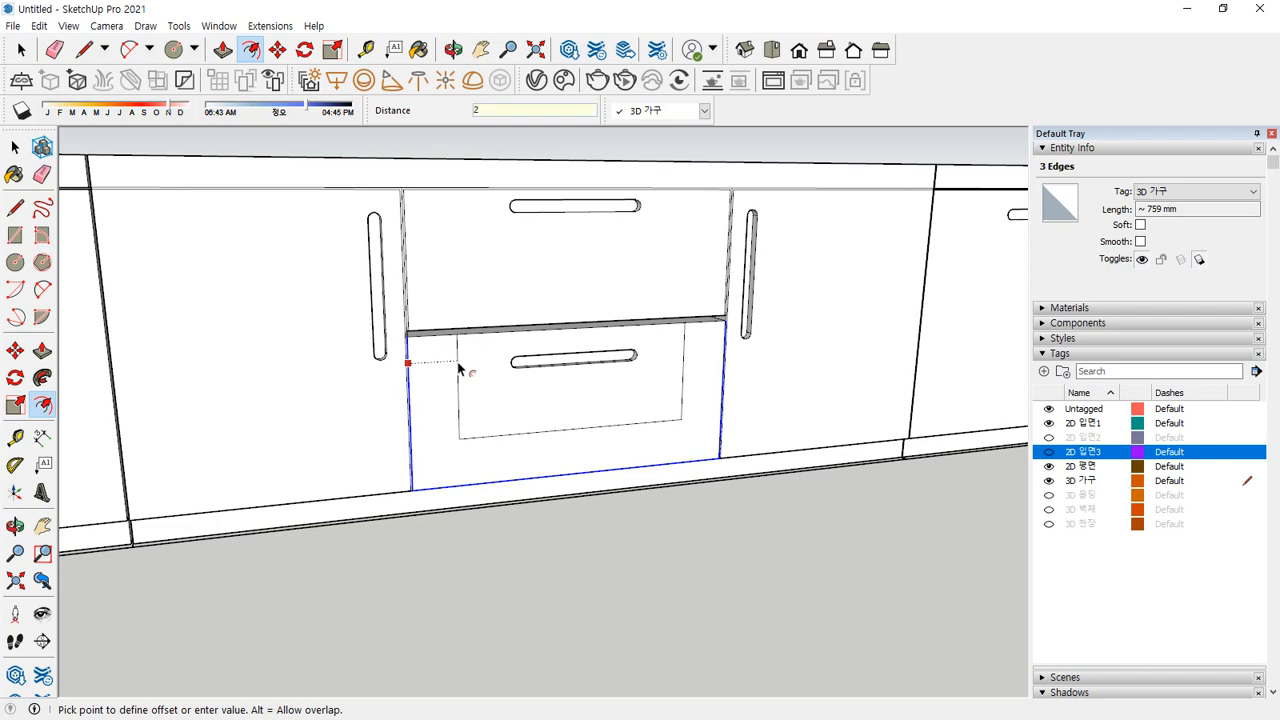
key("Return")
key("space")
Erase the leftover edges between the offset outlines so the gaps around the doors and drawers join into one face
scroll(400, 190, "up", 5)
key("e")
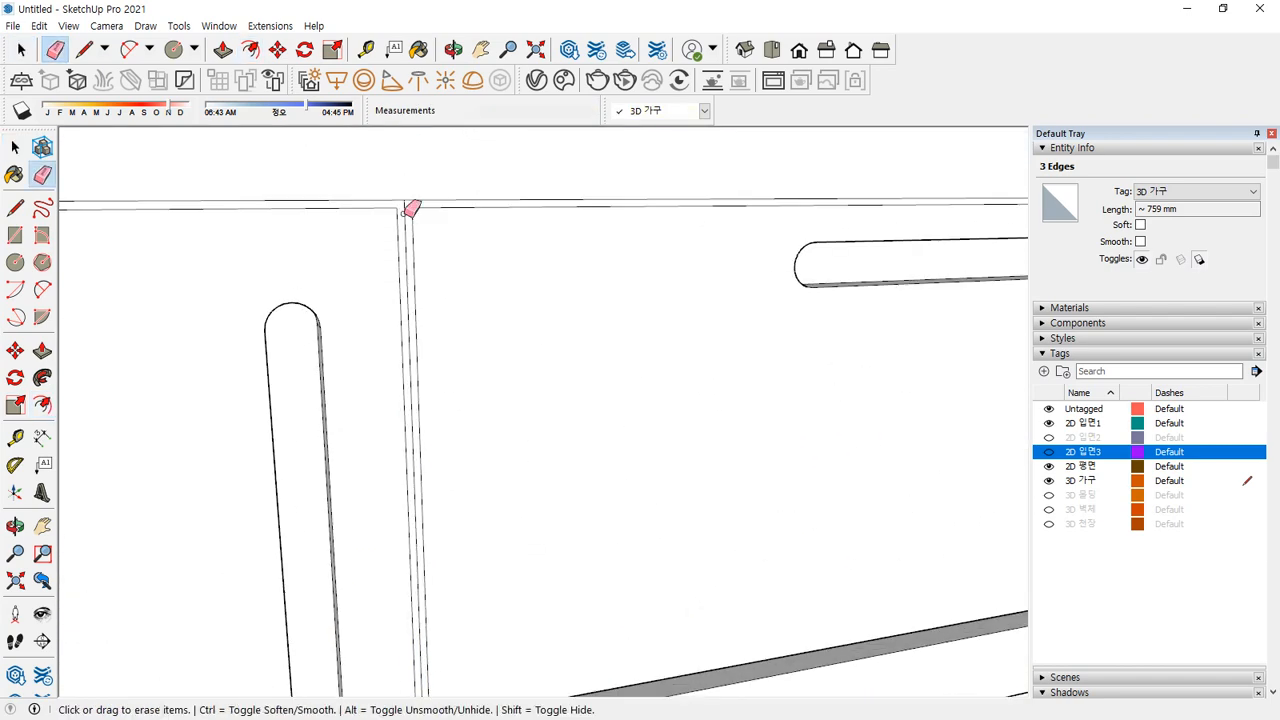
scroll(434, 403, "down", 2)
mouse_move(434, 403)
middle_mouse_down("shift")
mouse_move(442, 361)
mouse_move(390, 120)
middle_mouse_up("shift")
scroll(378, 314, "up", 2)
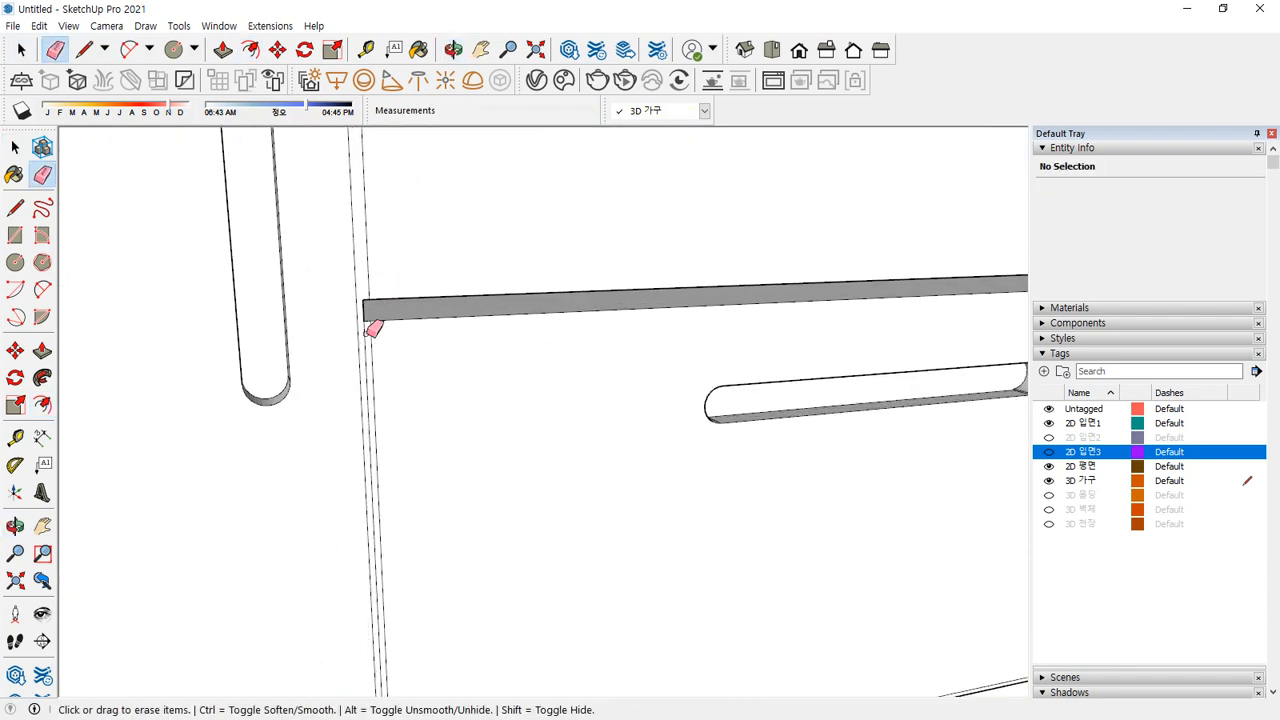
scroll(706, 386, "down", 3)
middle_click_drag(765, 353, 355, 373, "shift")
scroll(590, 190, "up", 3)
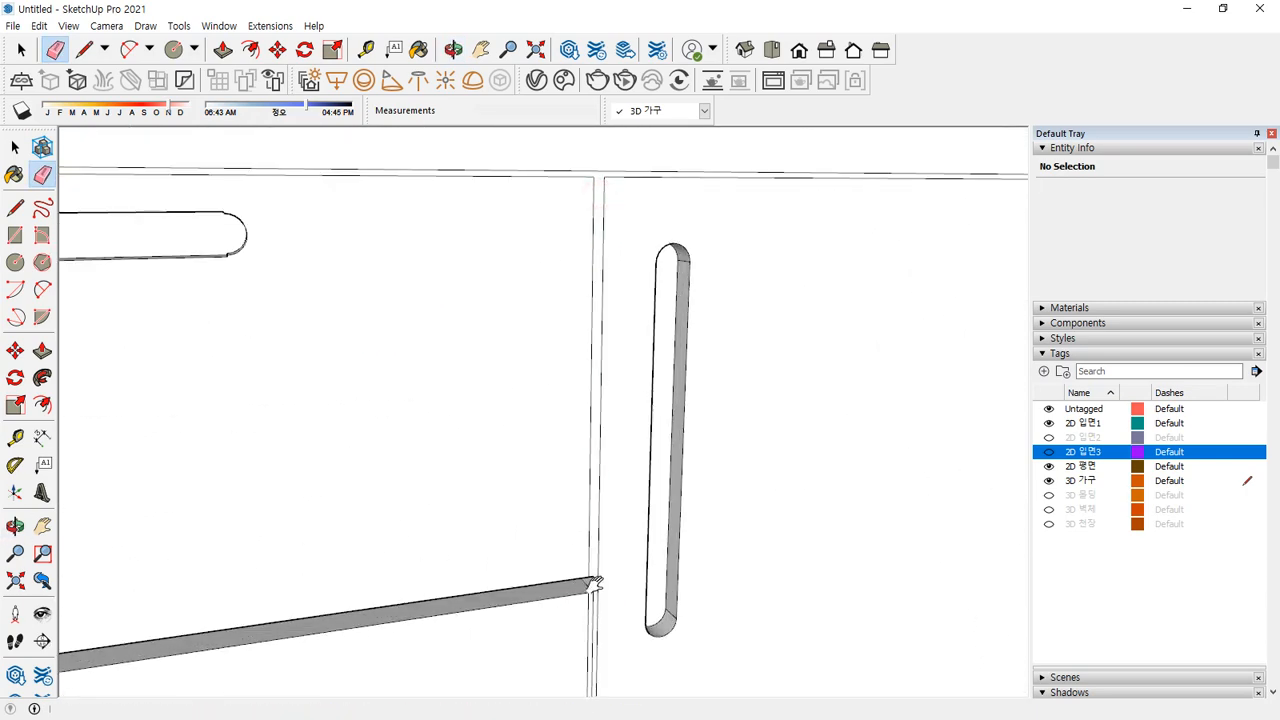
middle_click_drag(594, 584, 598, 478, "shift")
key("space")
scroll(580, 505, "down", 3)
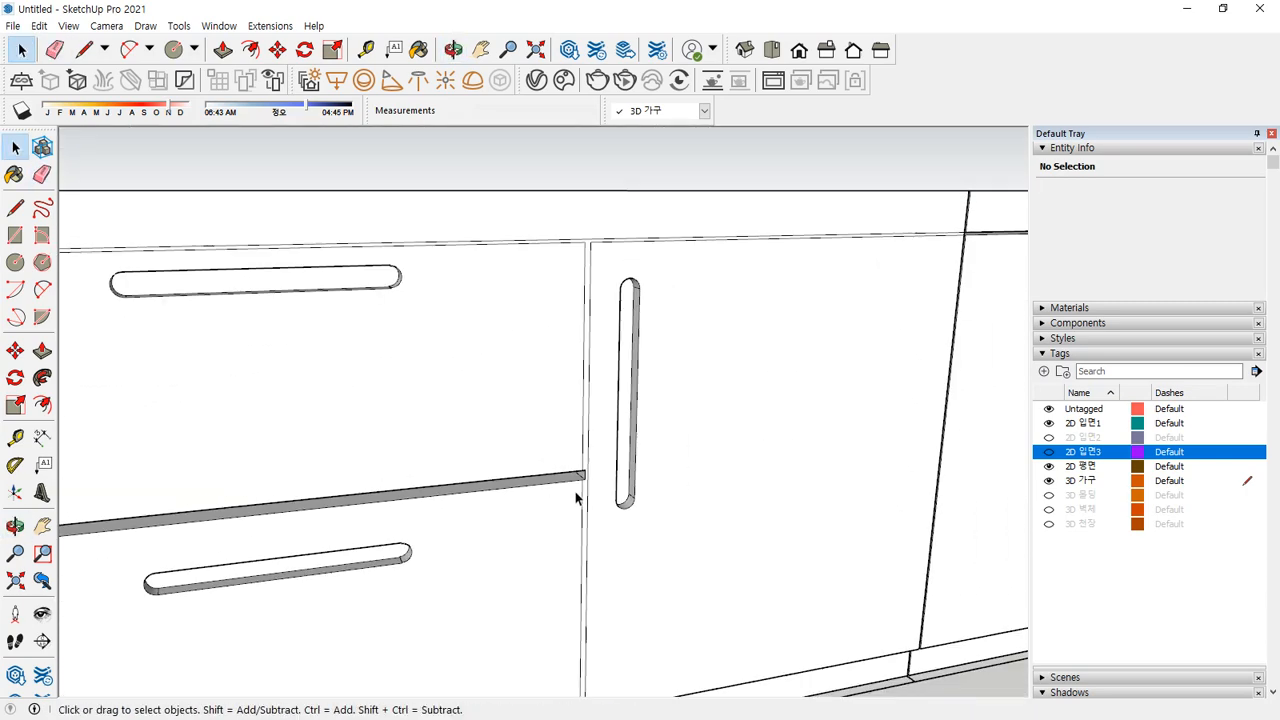
Push the thin gap face around the doors and drawers inward 10 mm with Push/Pull
key("p")
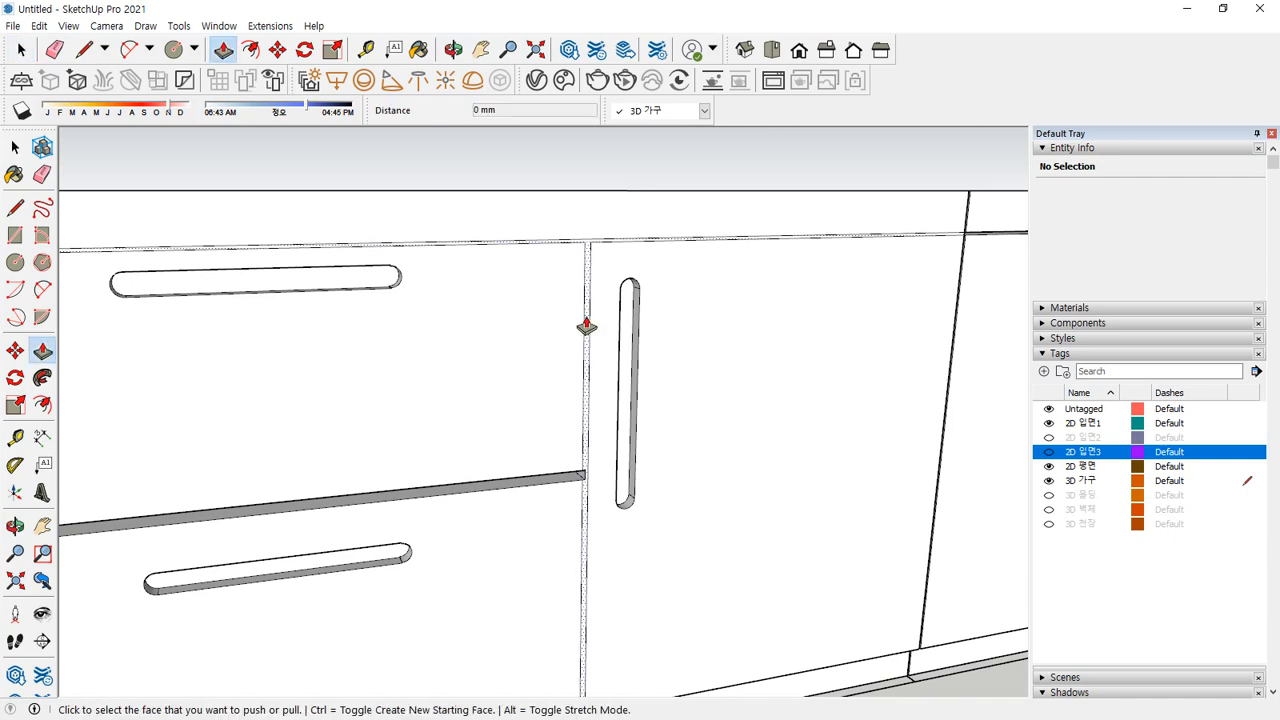
left_click(586, 322)
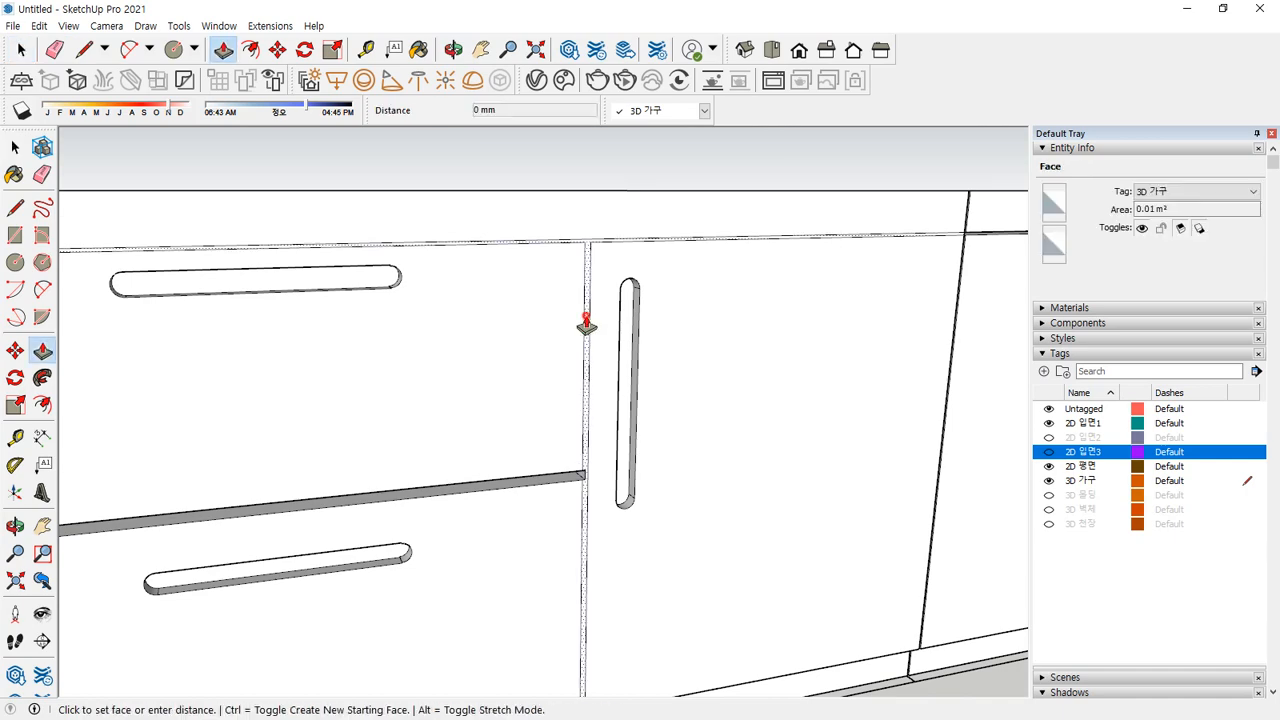
left_click(366, 284)
From behind the cabinet, extend the gap face beside the drawer divider a further 181 mm inward with Push/Pull
middle_click_drag(714, 284, 1240, 443)
middle_click_drag(300, 290, 434, 298)
scroll(573, 360, "down", 10)
scroll(731, 497, "up", 8)
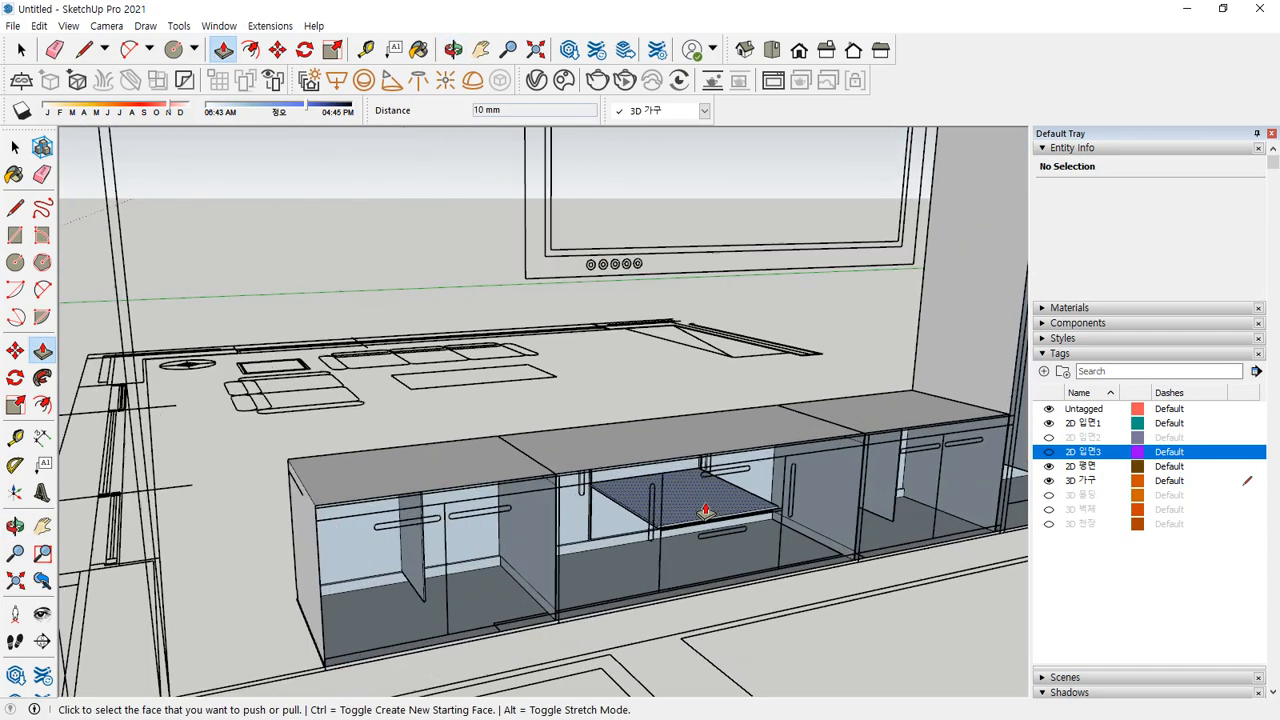
middle_click_drag(663, 531, 549, 412)
scroll(540, 405, "up", 5)
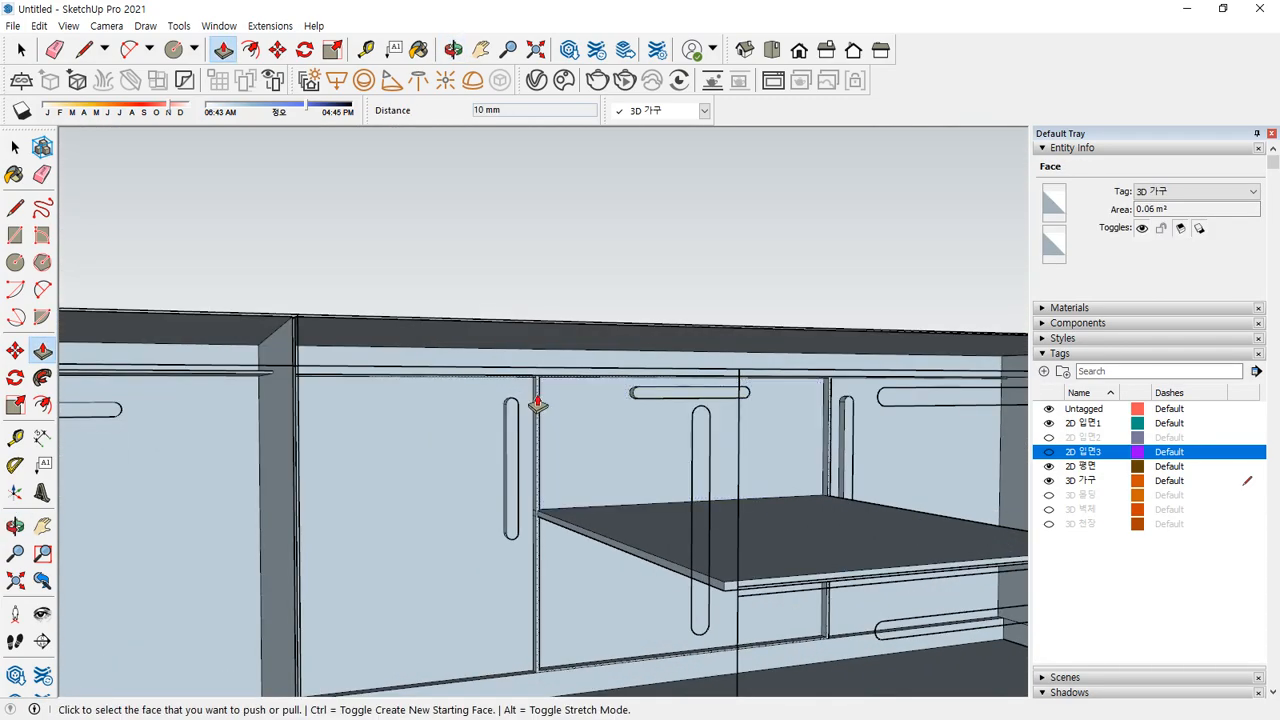
left_click(537, 400)
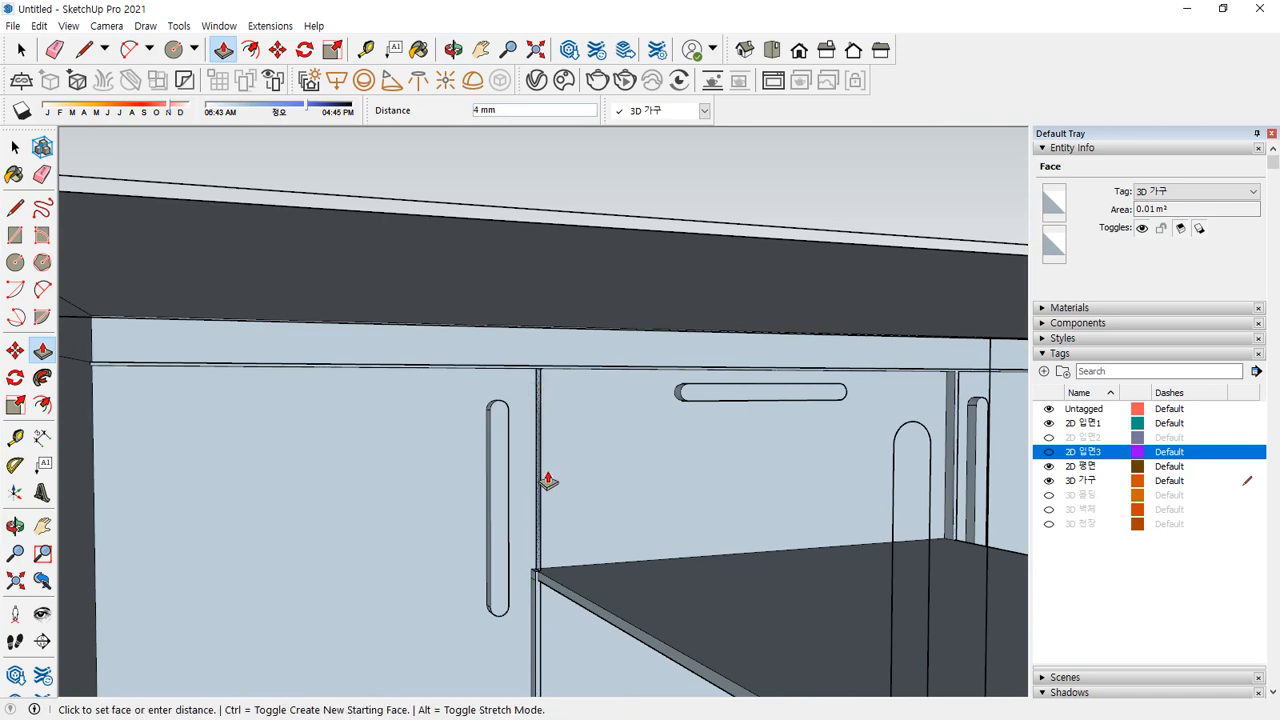
key("Escape")
scroll(534, 594, "up", 2)
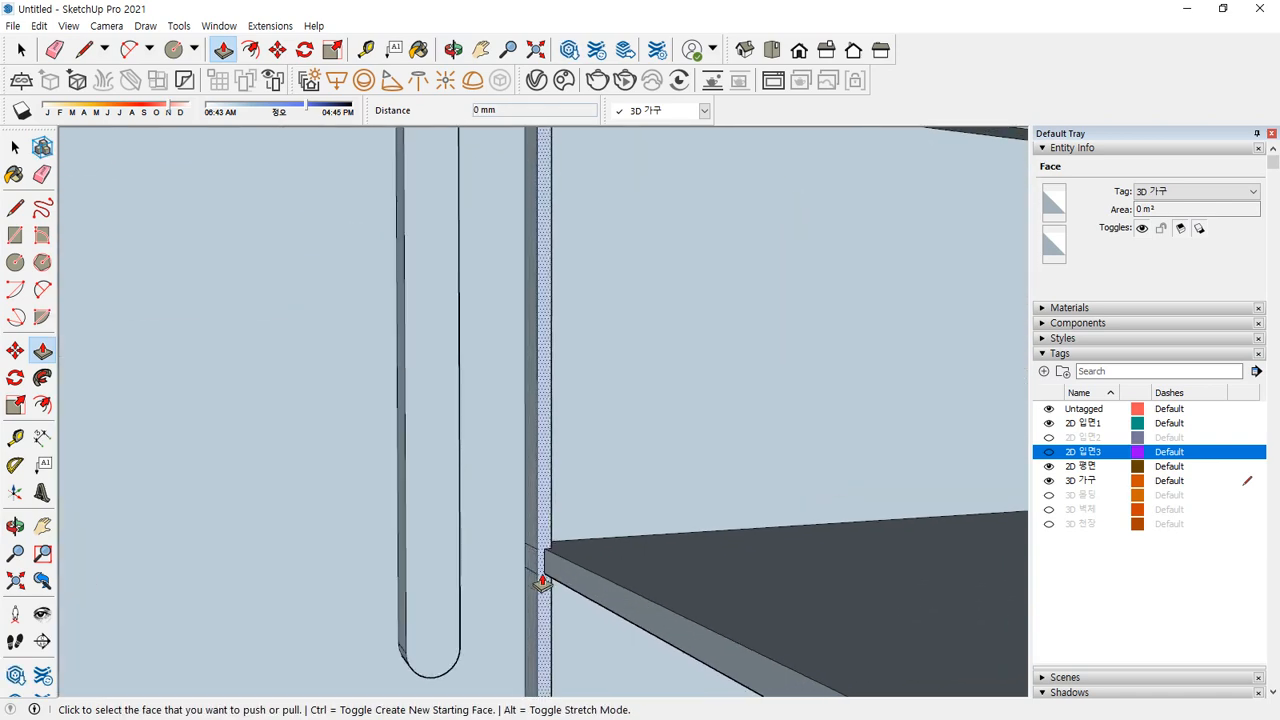
left_click(544, 543)
scroll(566, 563, "down", 5)
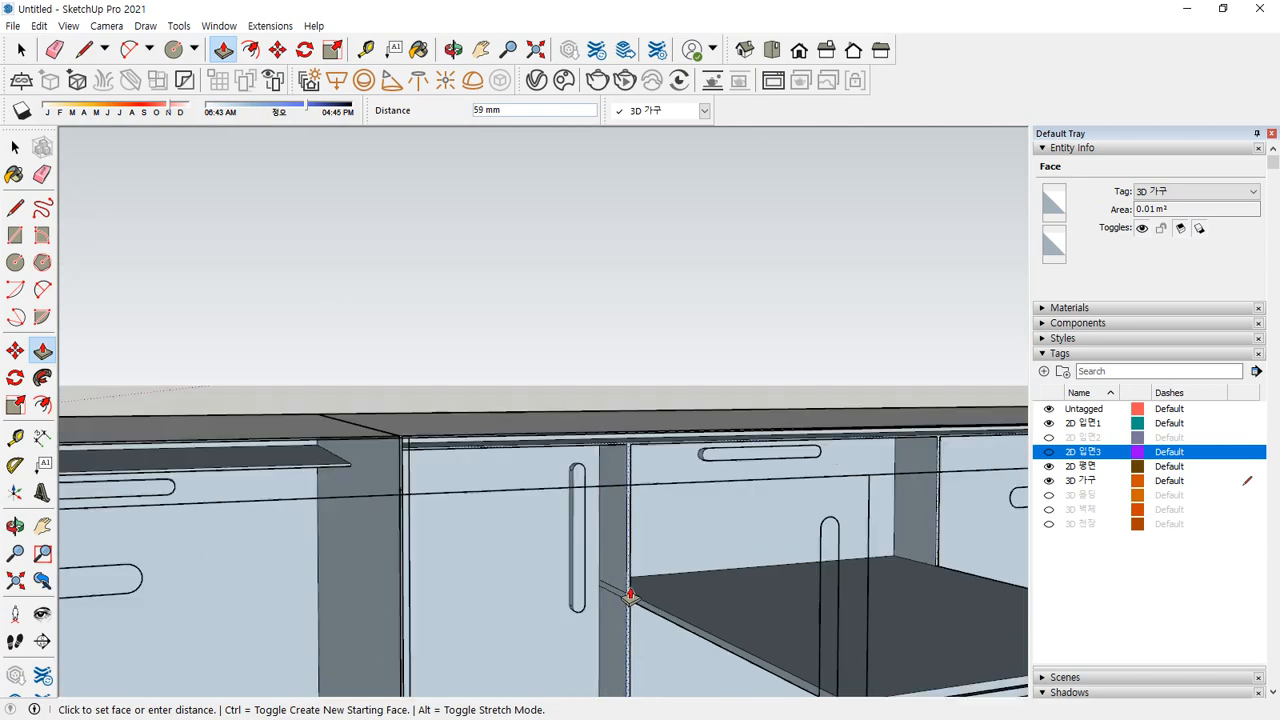
scroll(630, 596, "down", 2)
left_click(666, 615)
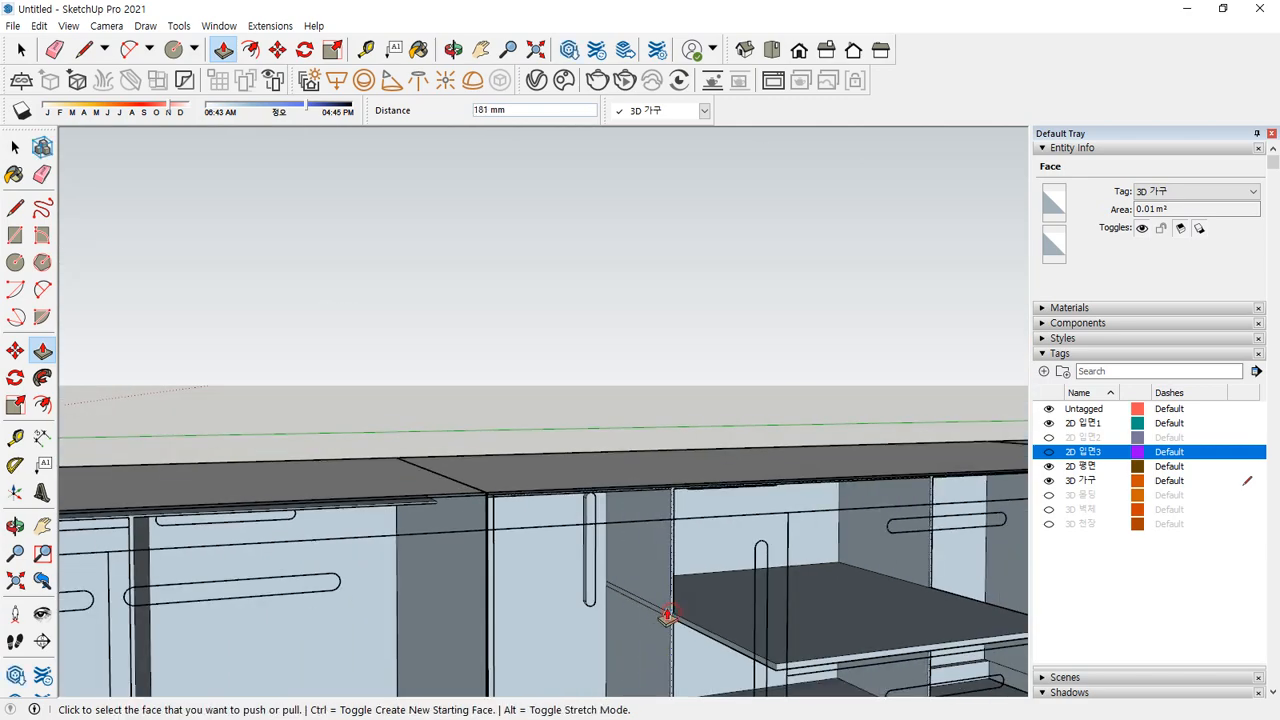
Select all connected geometry of the middle cabinet and make it a group
key("space")
left_click(476, 365)
middle_click_drag(476, 365, 596, 432)
triple_click(596, 432)
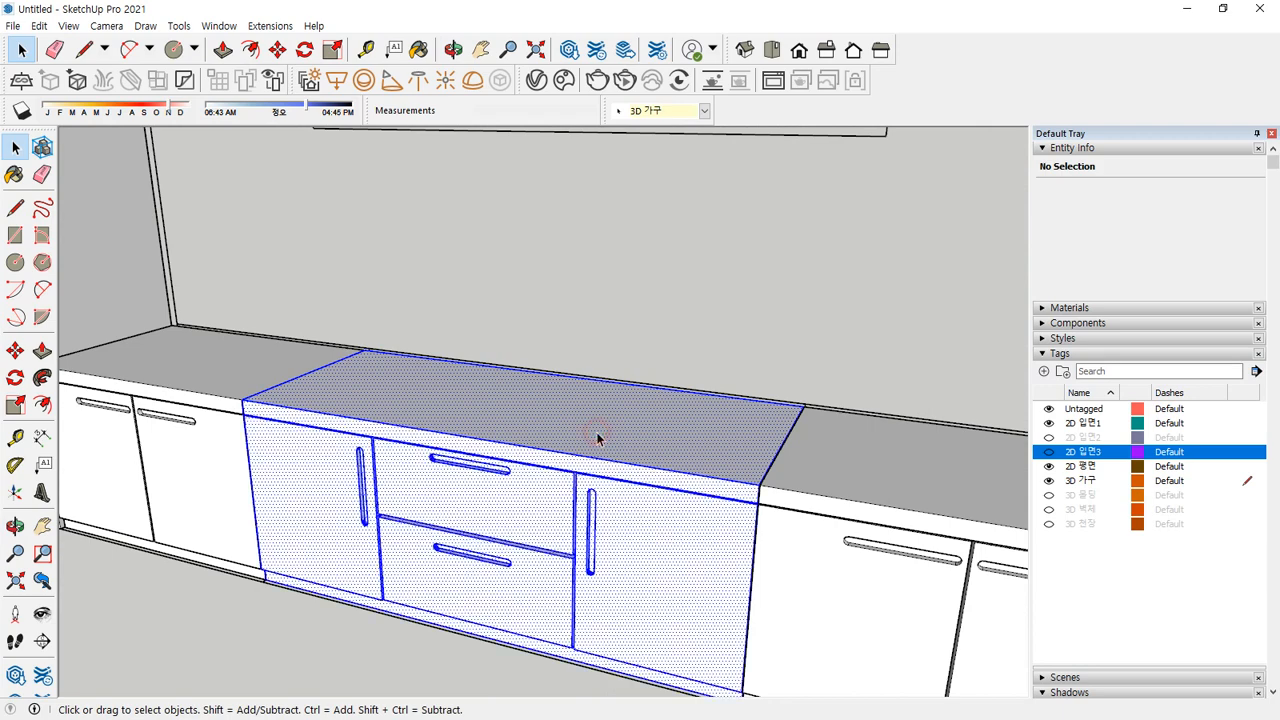
right_click(597, 431)
left_click(665, 204)
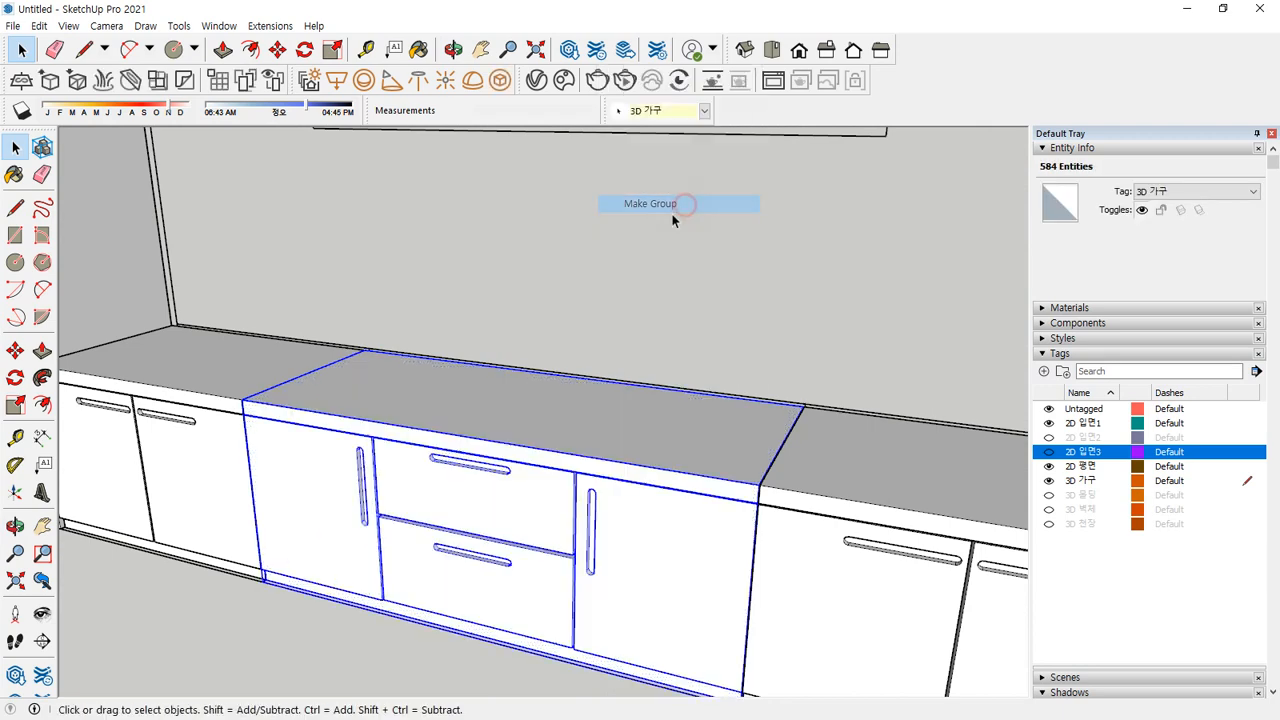
left_click(710, 293)
Draw a 1200 x 800 mm rectangle over the outer outline of the TV on the wall elevation
middle_click_drag(728, 313, 787, 486)
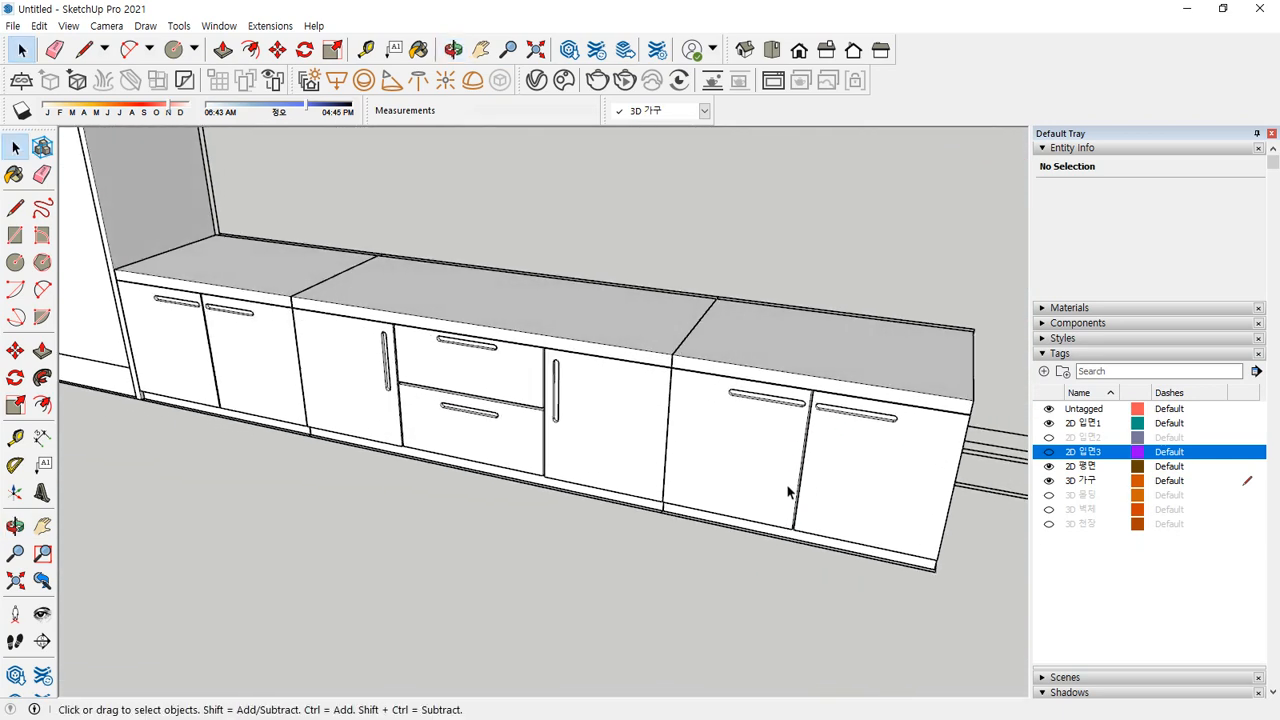
scroll(566, 200, "down", 6)
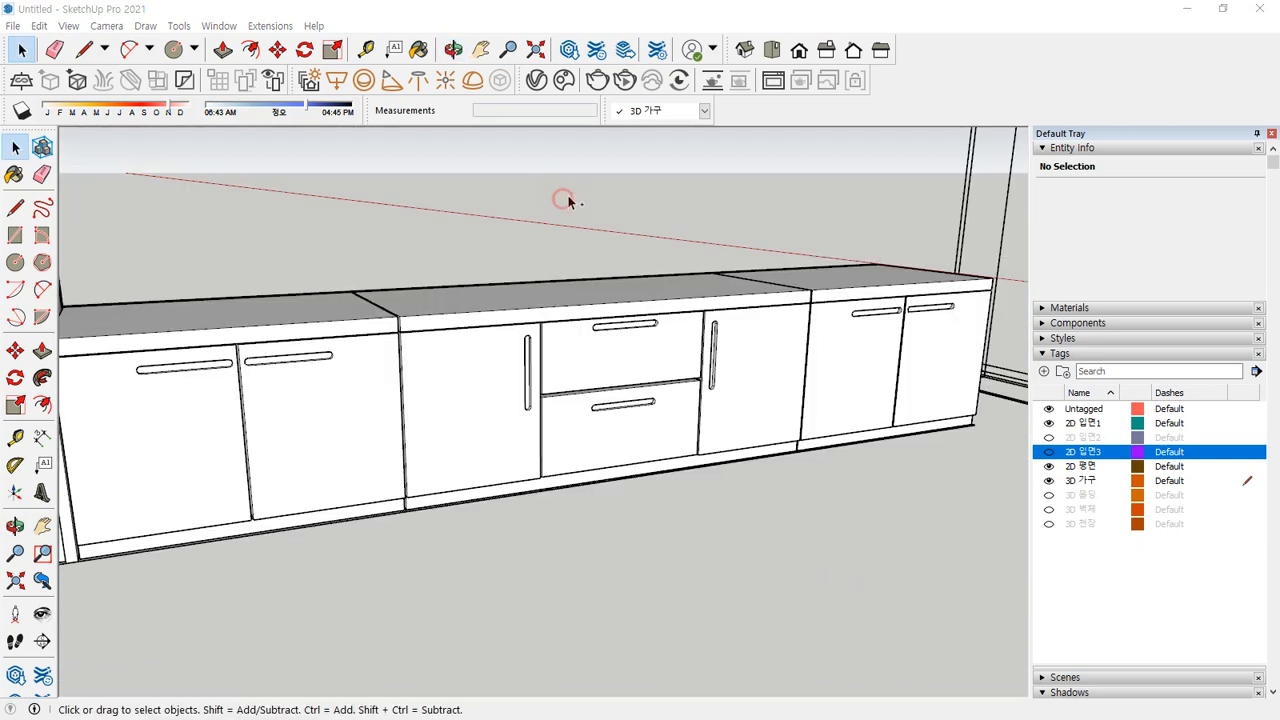
middle_click_drag(566, 200, 523, 467)
scroll(371, 243, "up", 1)
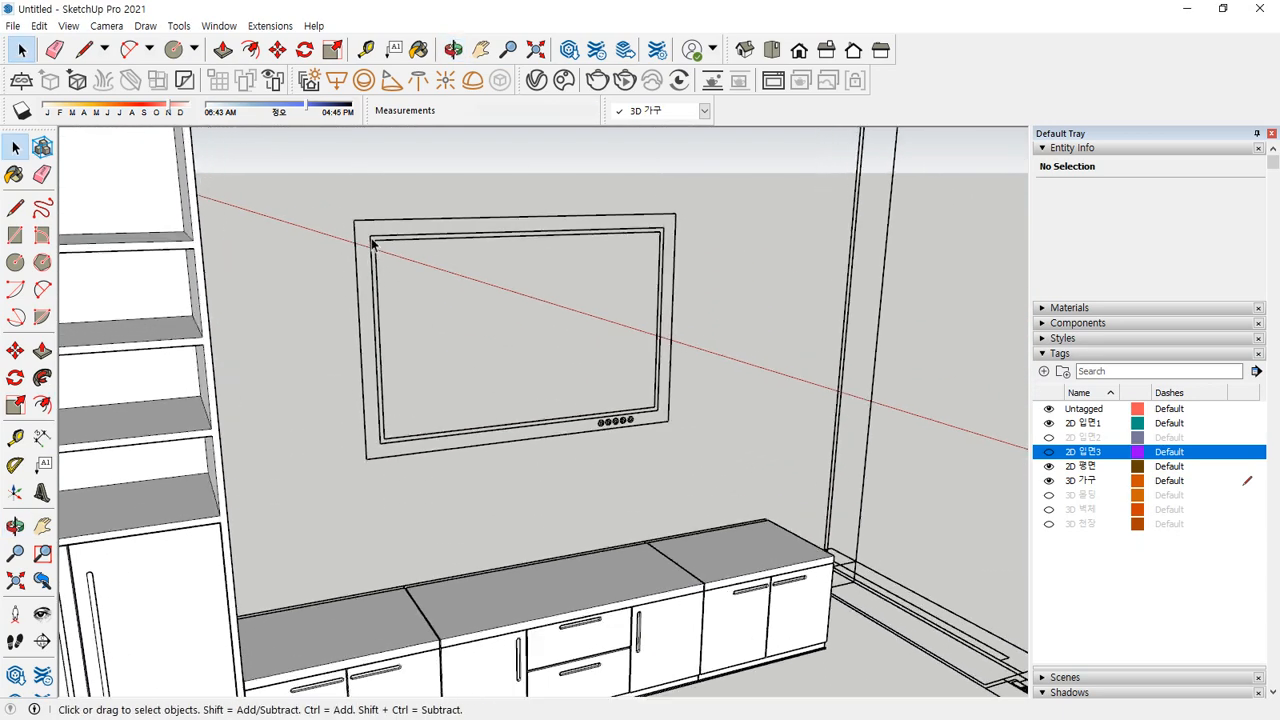
key("r")
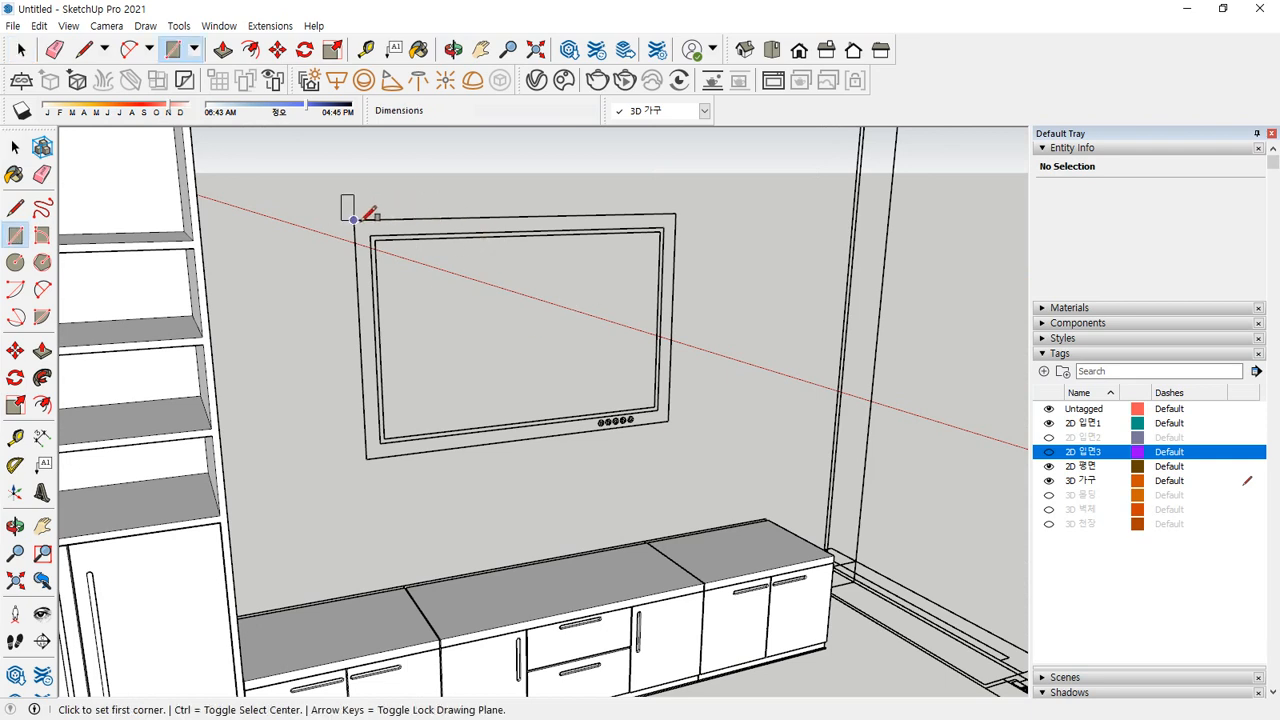
left_click(353, 219)
left_click(668, 420)
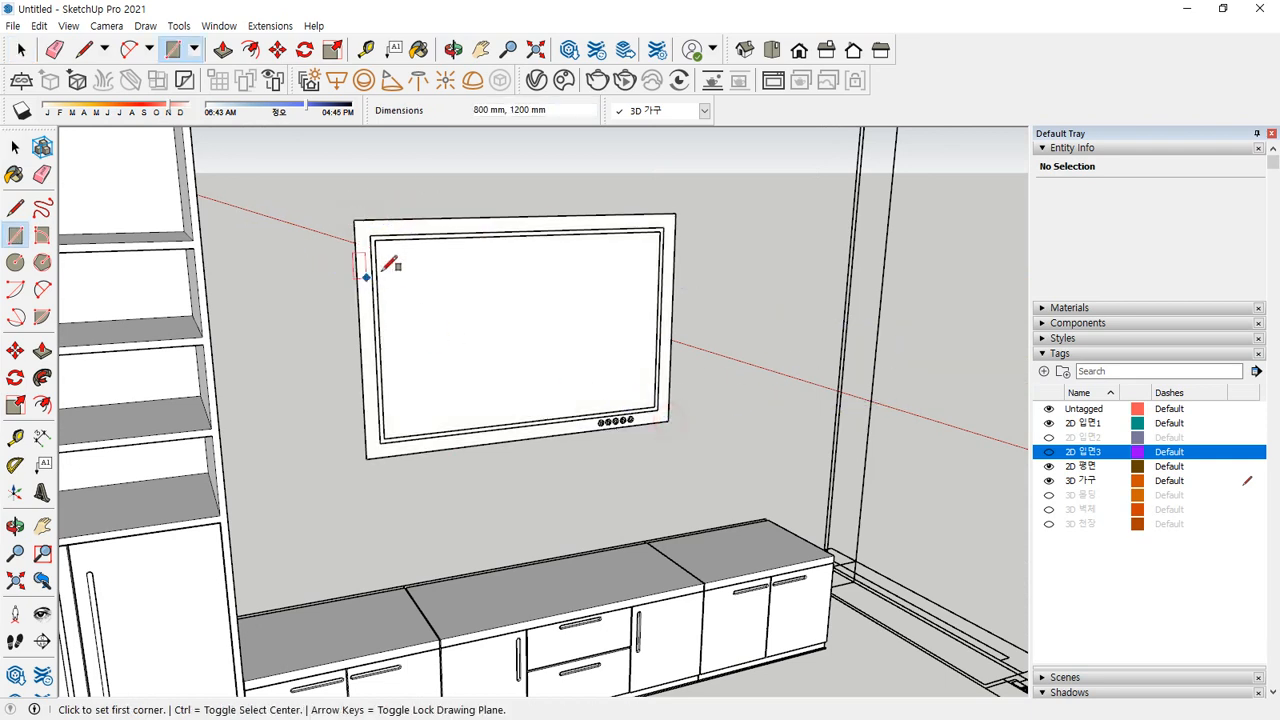
Draw a 1100 x 700 mm and a 1070 x 670 mm rectangle over the TV's two inner screen outlines
left_click(369, 234)
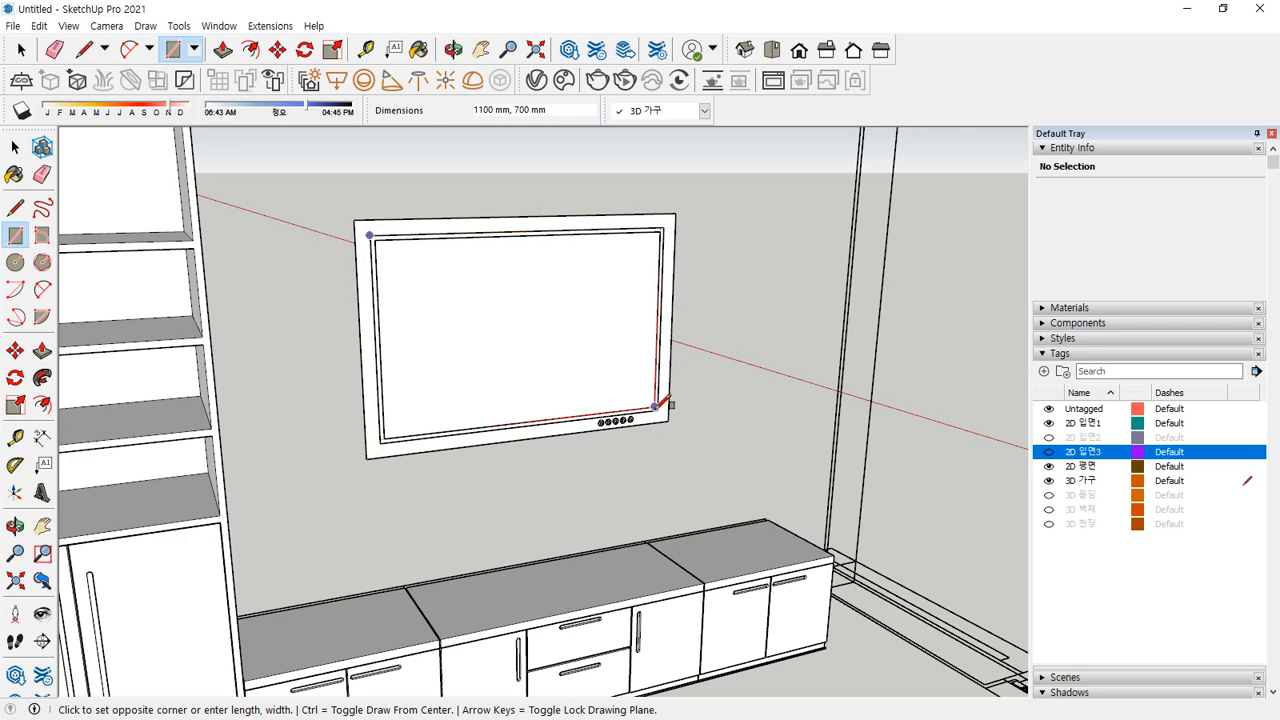
scroll(668, 420, "up", 2)
left_click(651, 404)
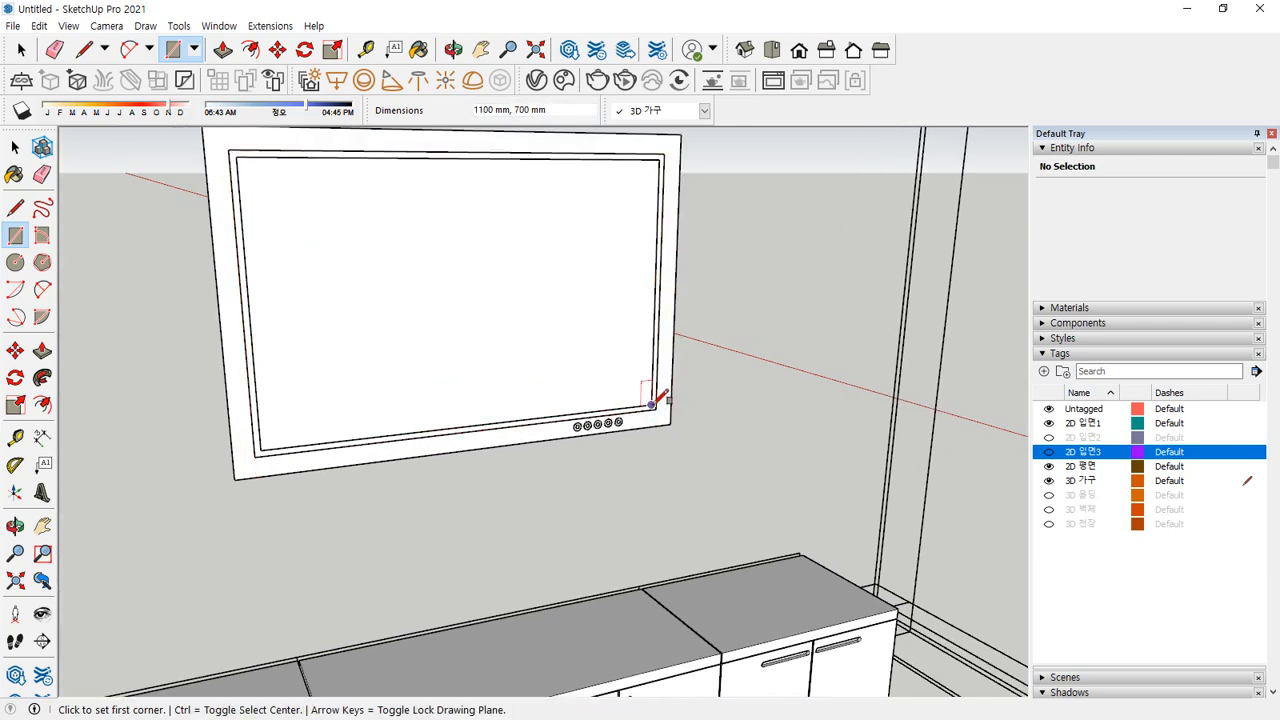
left_click(651, 404)
left_click(241, 158)
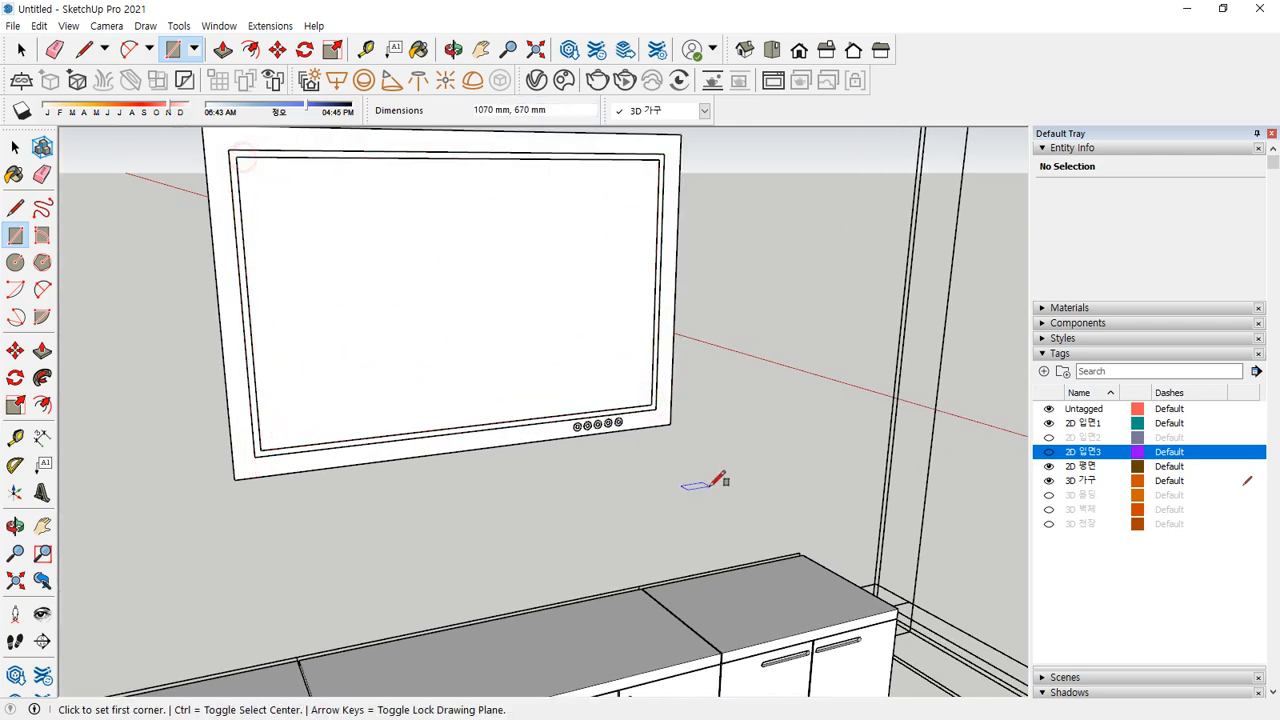
Trace the first TV button with an inner circle of about 5 mm radius and a concentric circle over its outer outline
scroll(600, 430, "up", 6)
key("c")
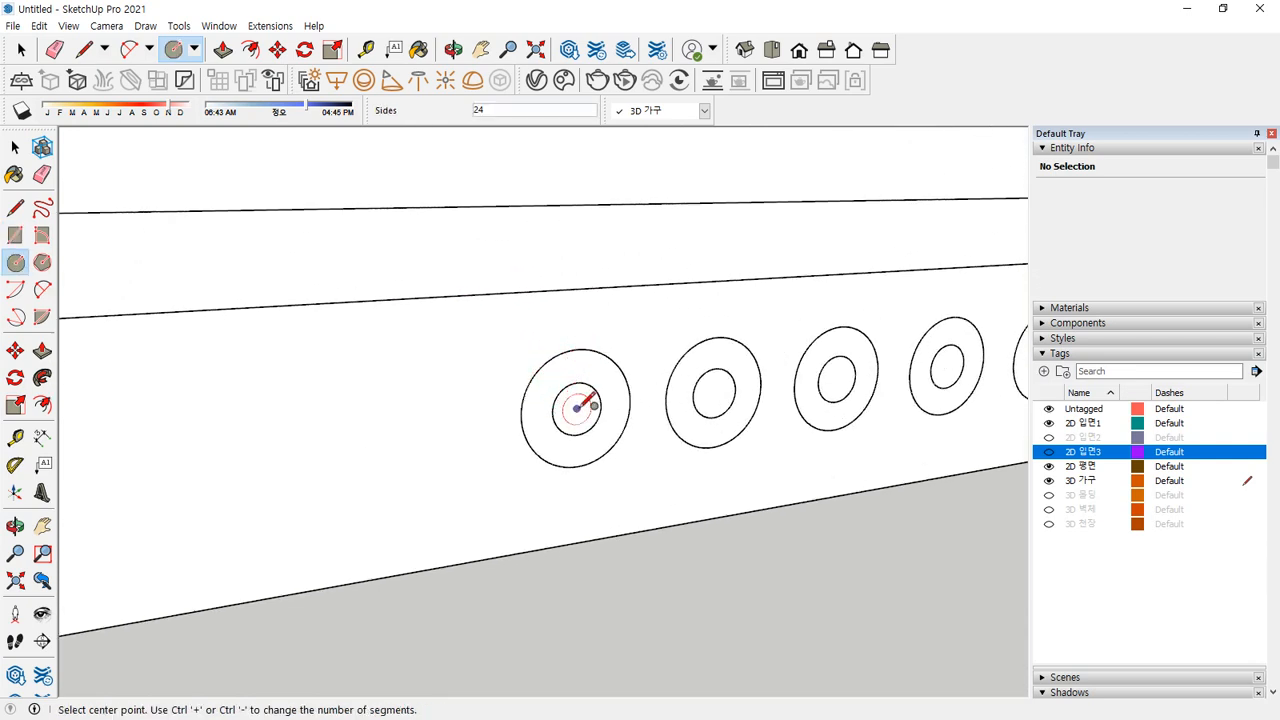
left_click(580, 384)
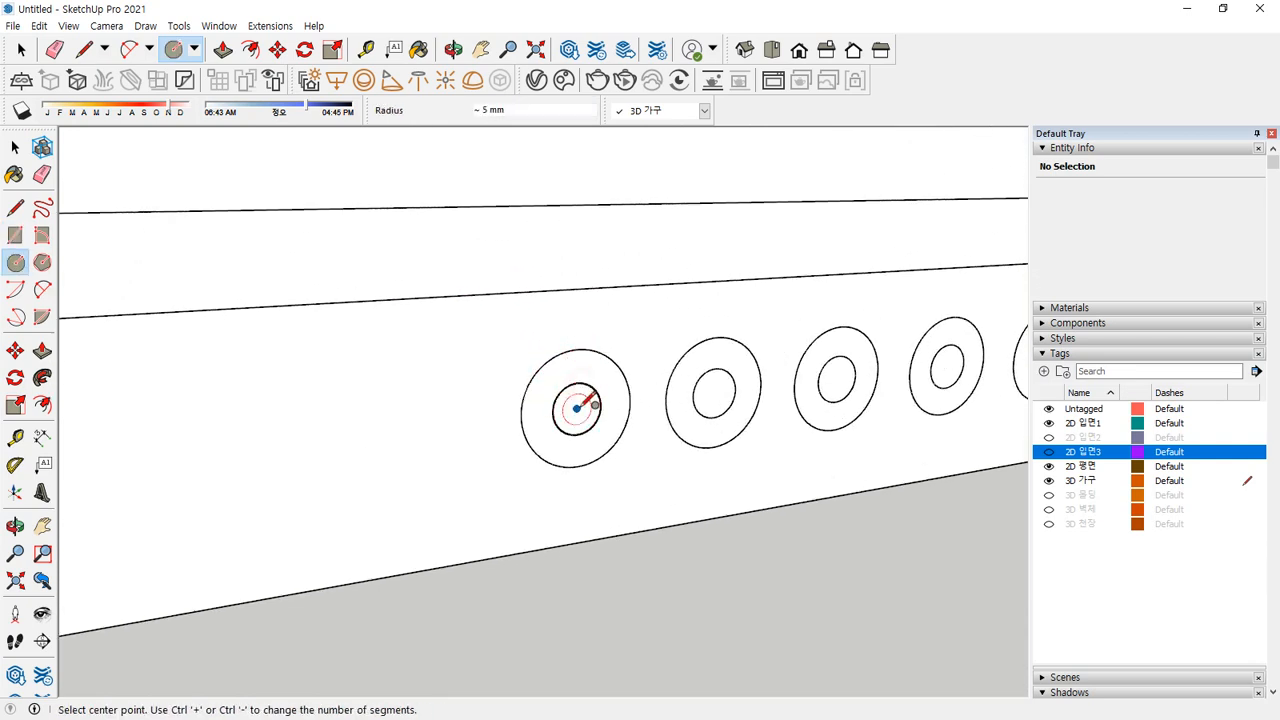
left_click(577, 408)
left_click(585, 347)
scroll(643, 400, "down", 2)
key("space")
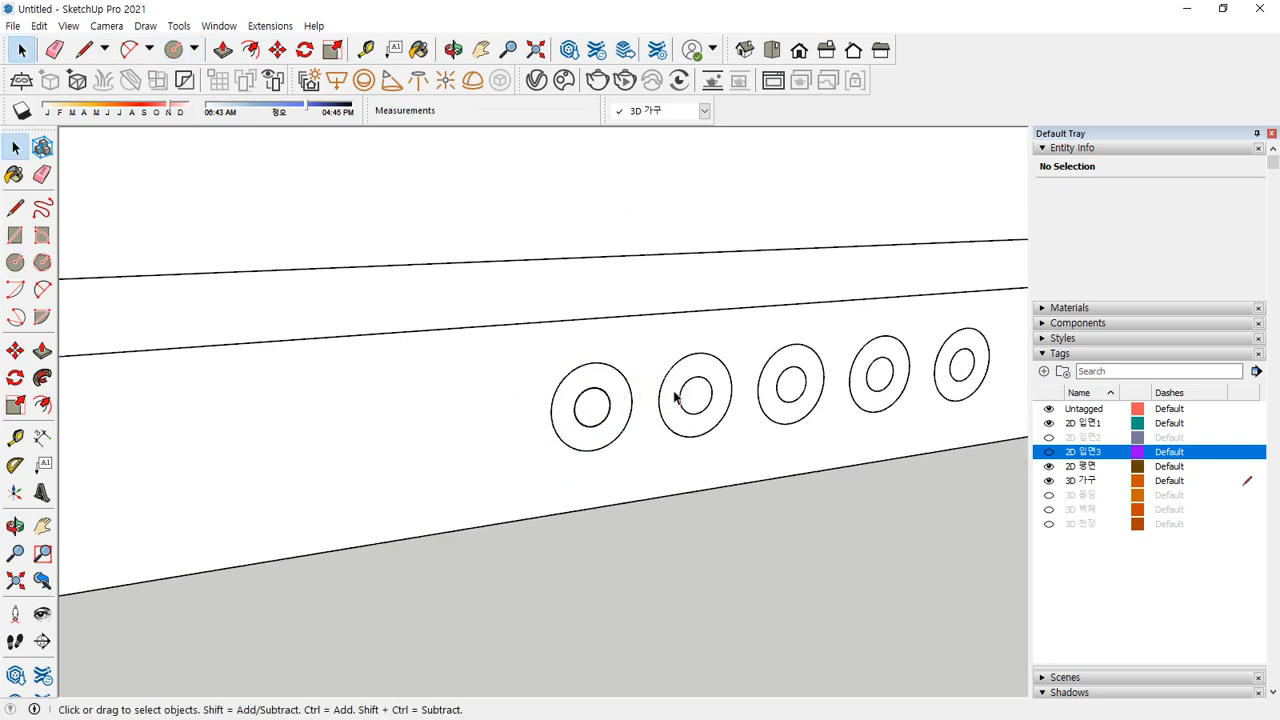
middle_click_drag(677, 400, 393, 420)
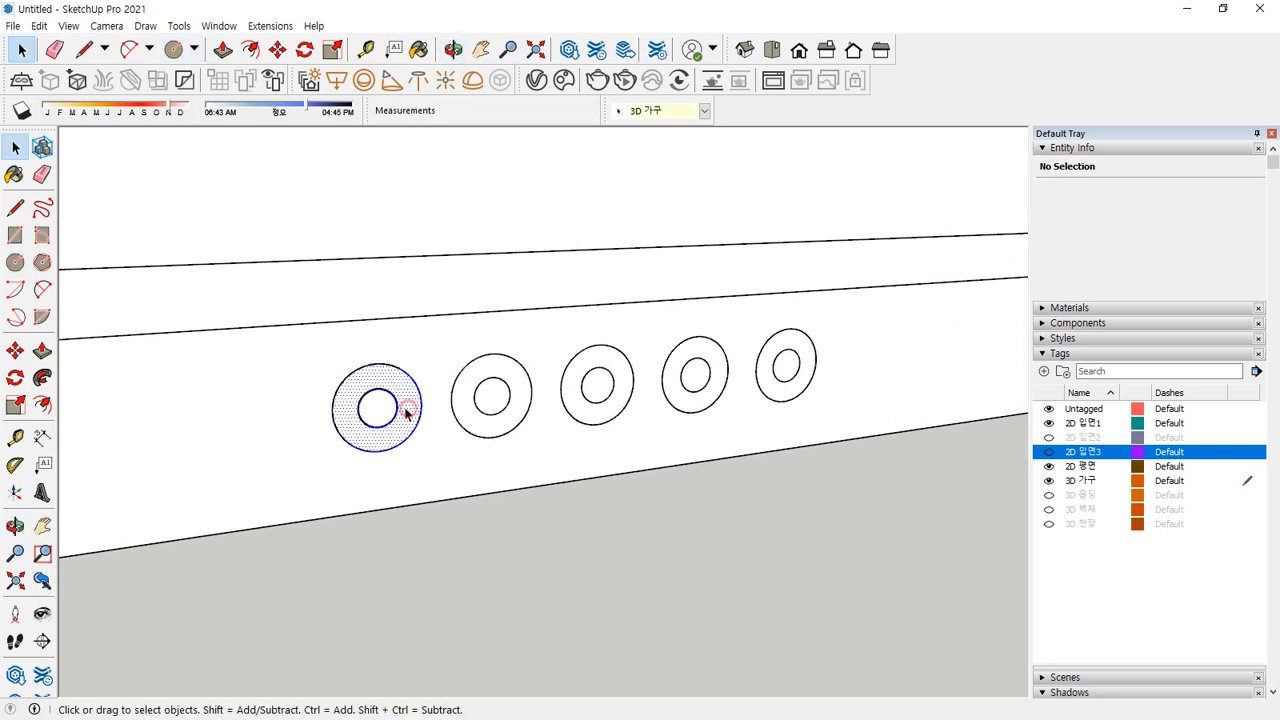
double_click(404, 411)
left_click(459, 534)
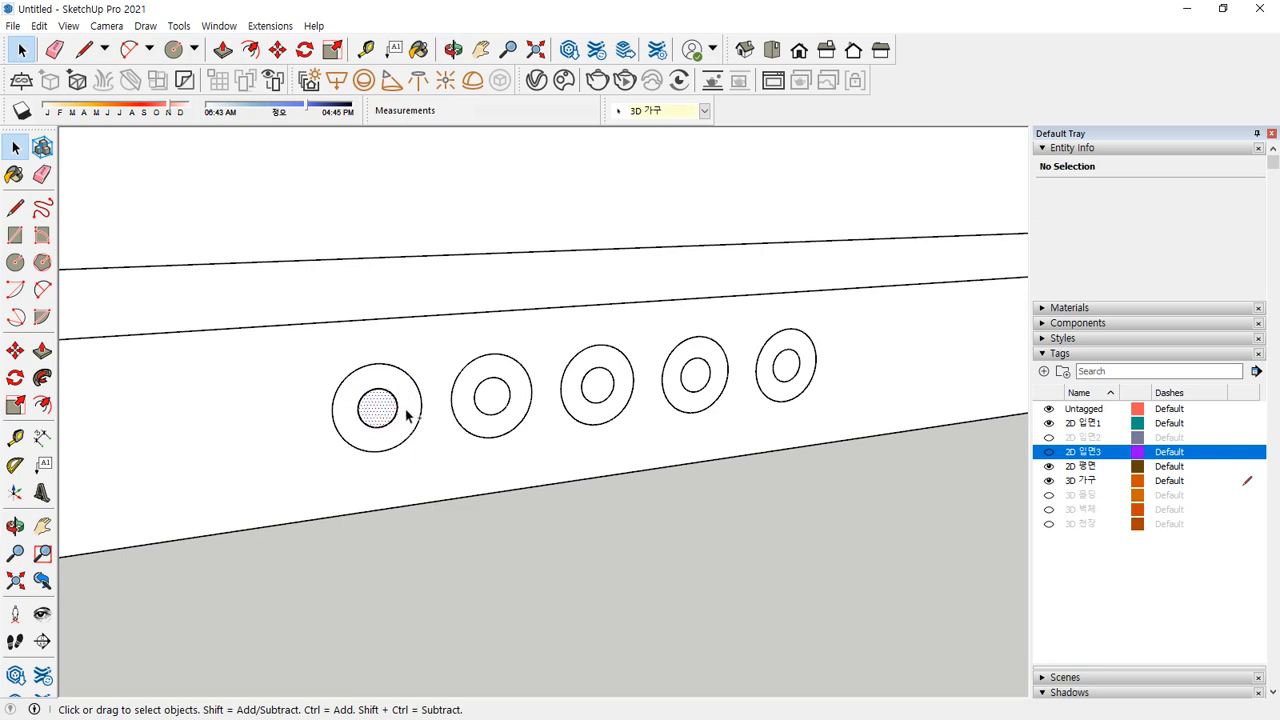
left_click(410, 412)
key("m")
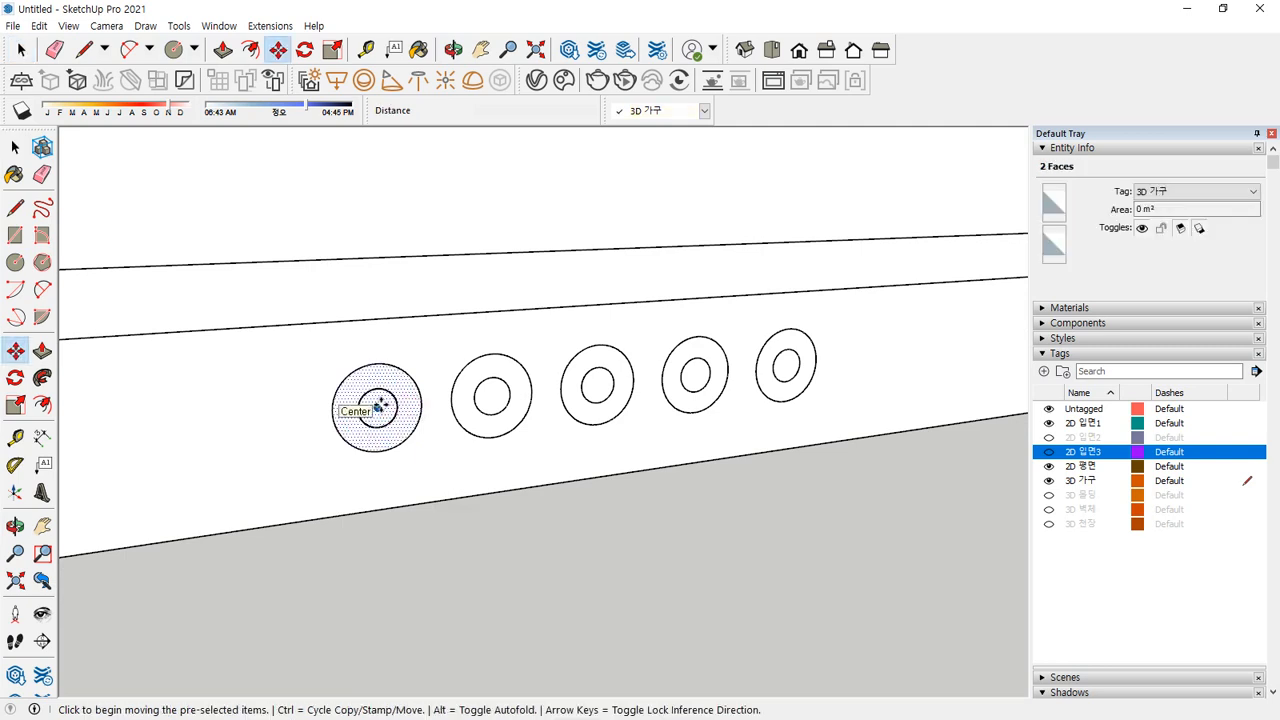
key("ctrl")
left_click(378, 407)
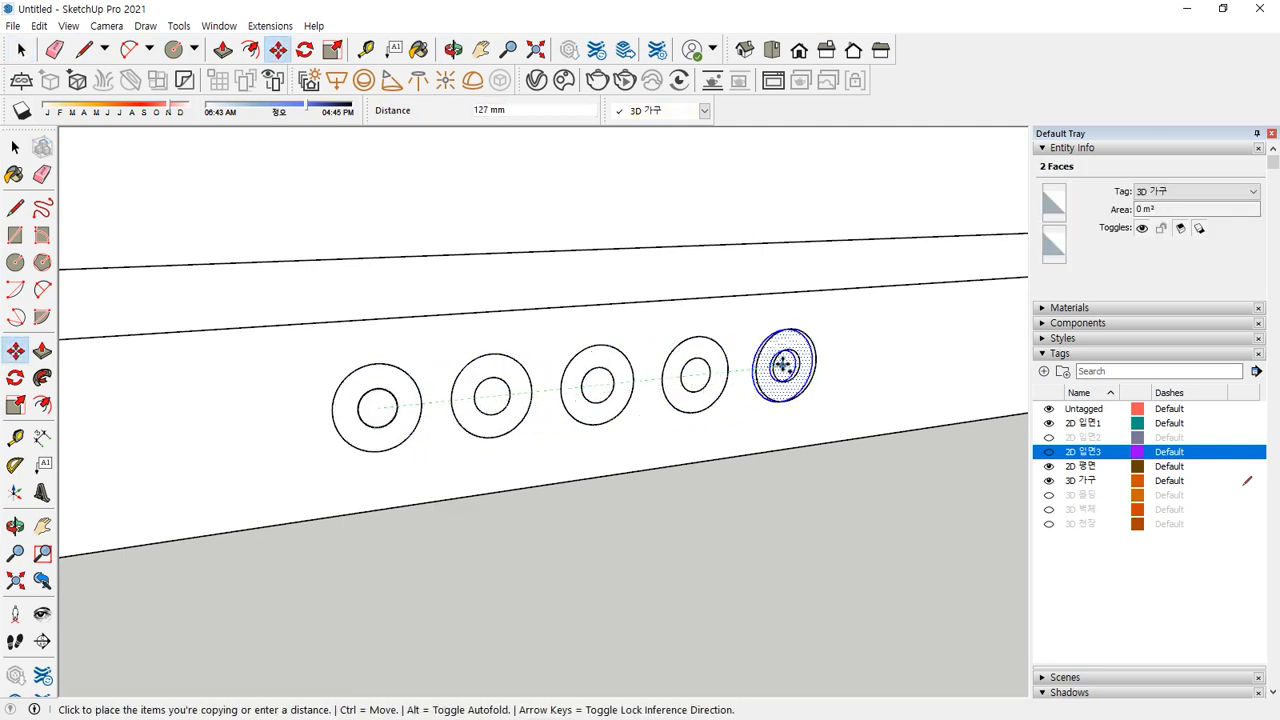
scroll(787, 365, "up", 2)
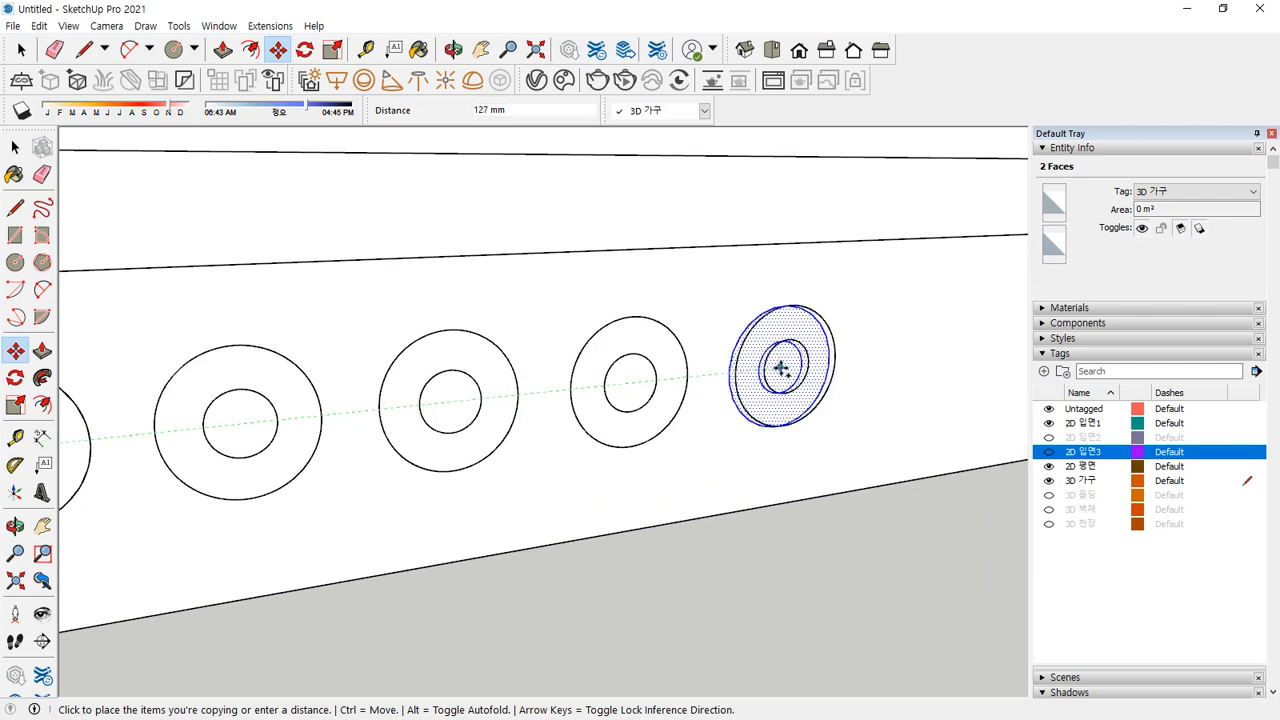
middle_click_drag(786, 357, 634, 363)
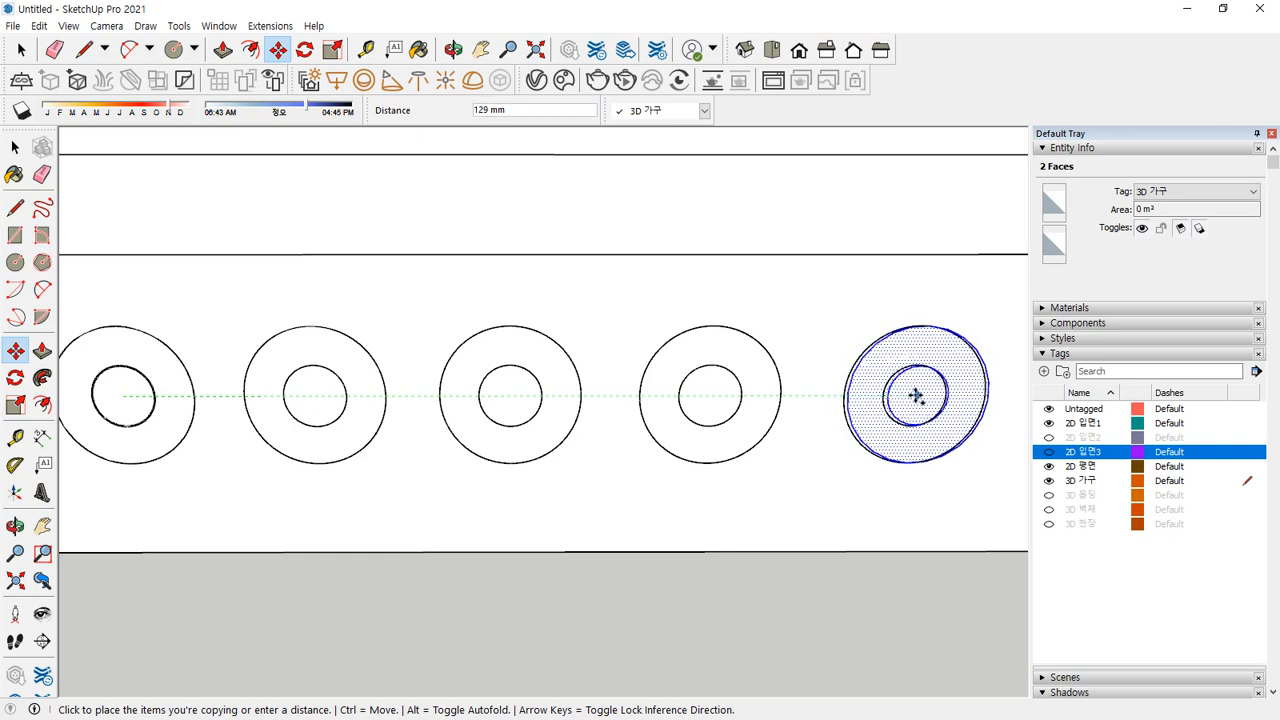
key("Escape")
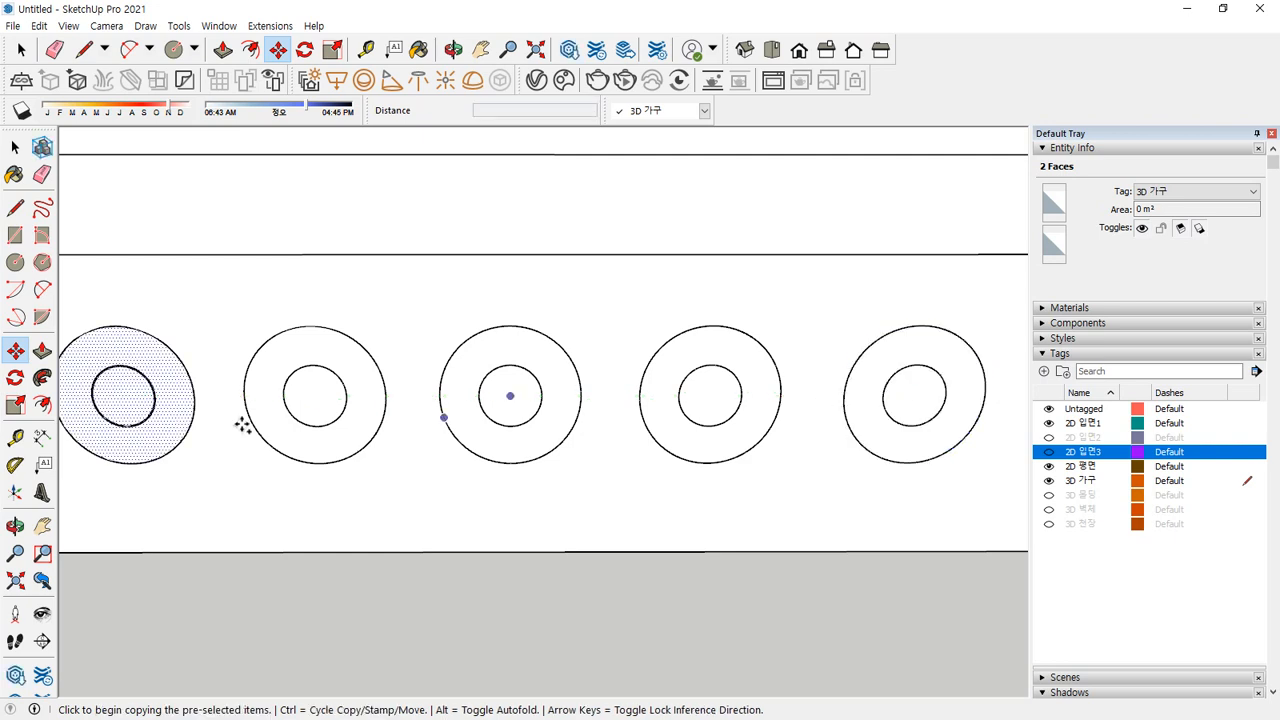
Try to move the first button's two faces onto the fifth button's outline, and undo that move
left_click(195, 402)
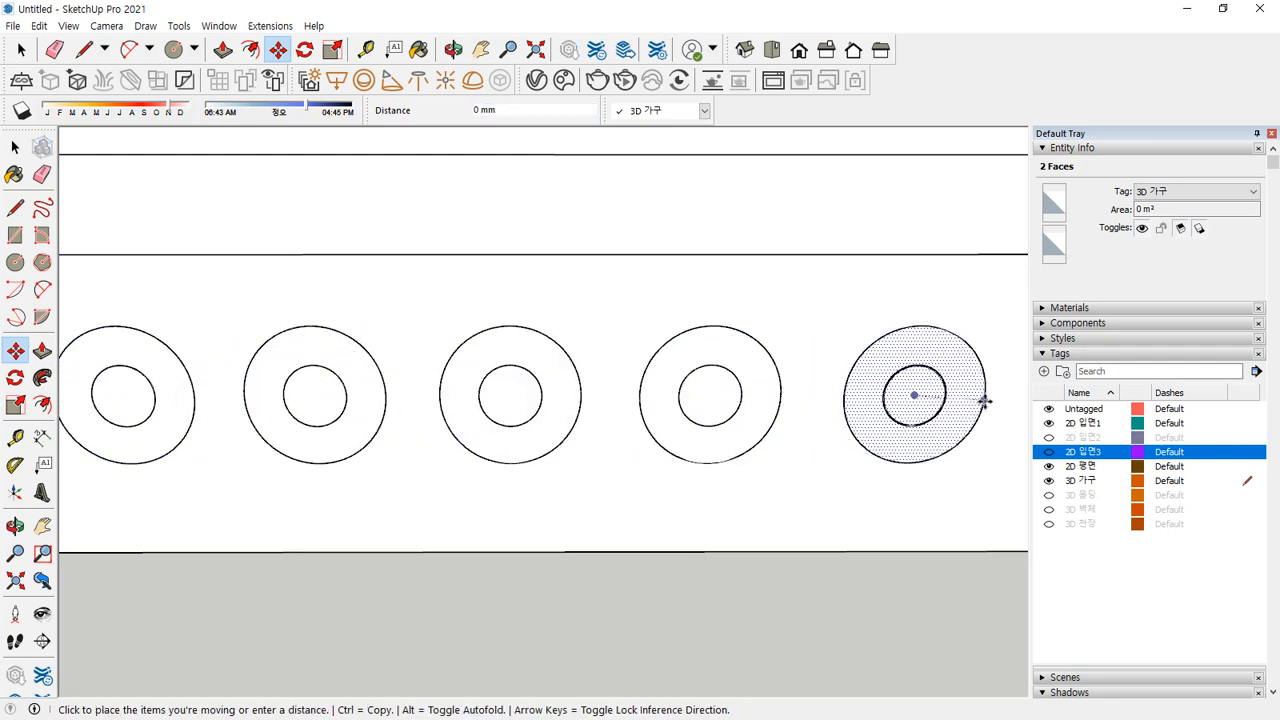
left_click(985, 401)
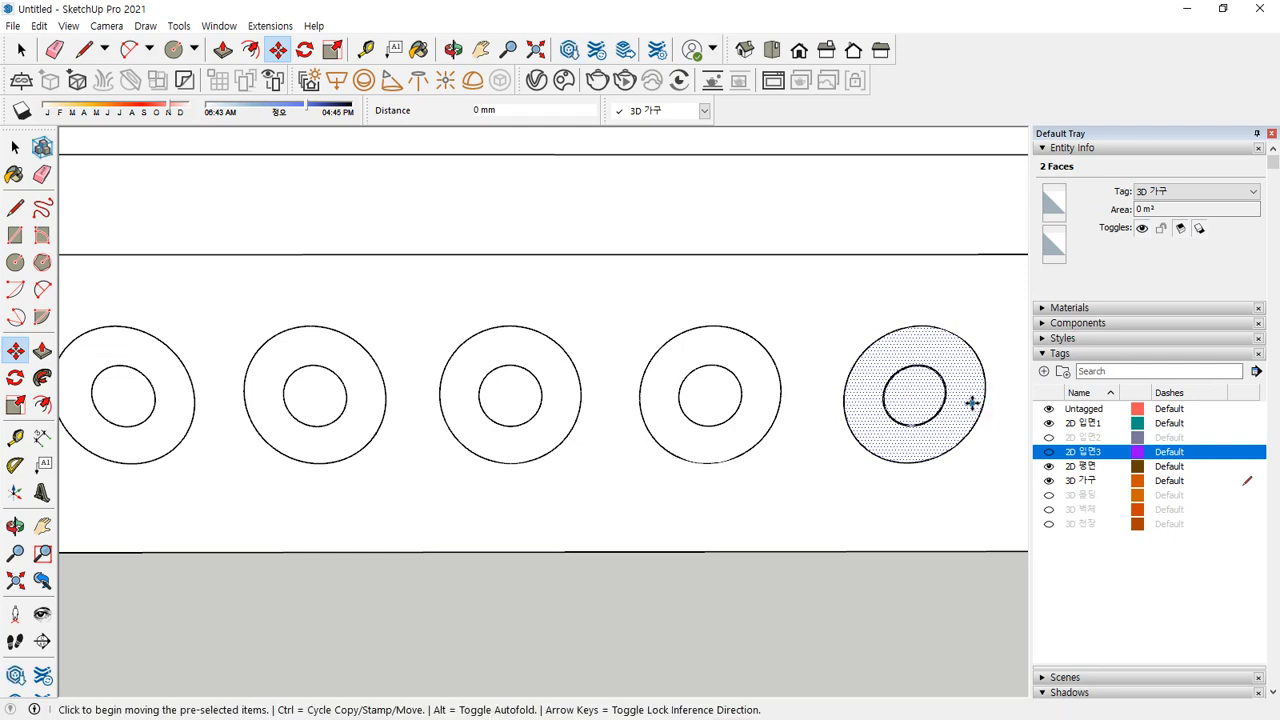
key("ctrl+z")
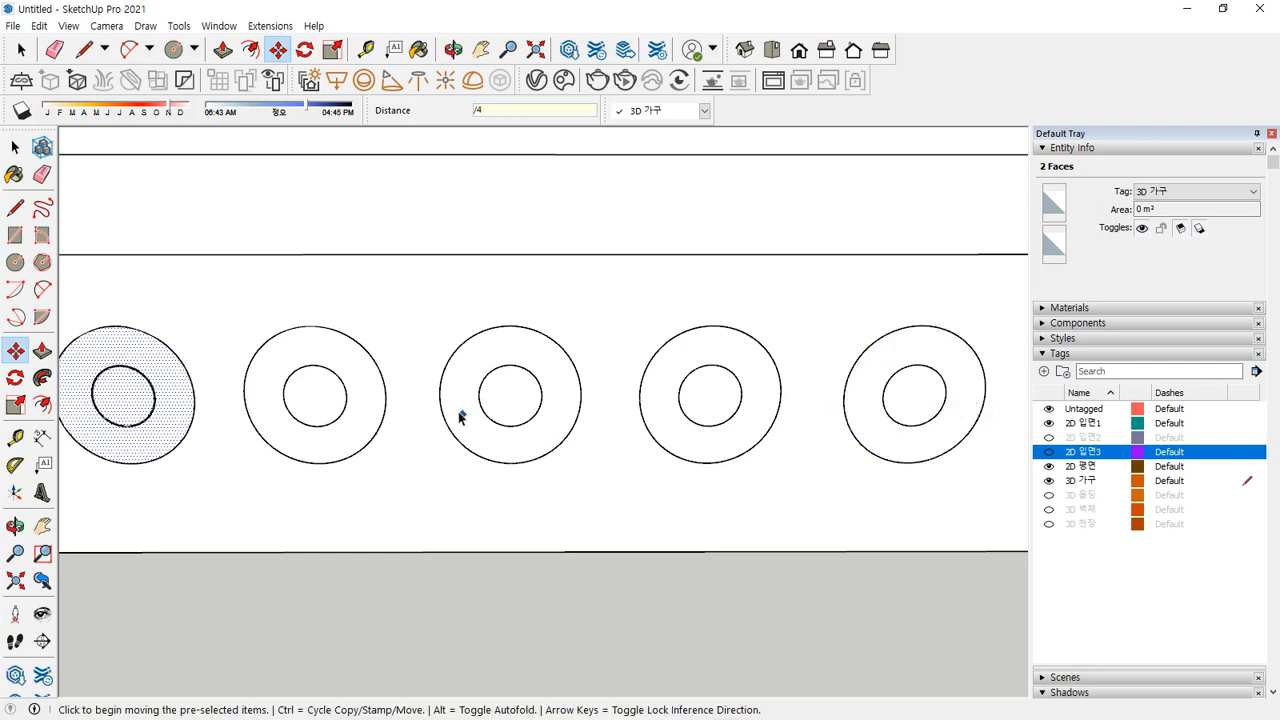
key("space")
left_click(383, 403)
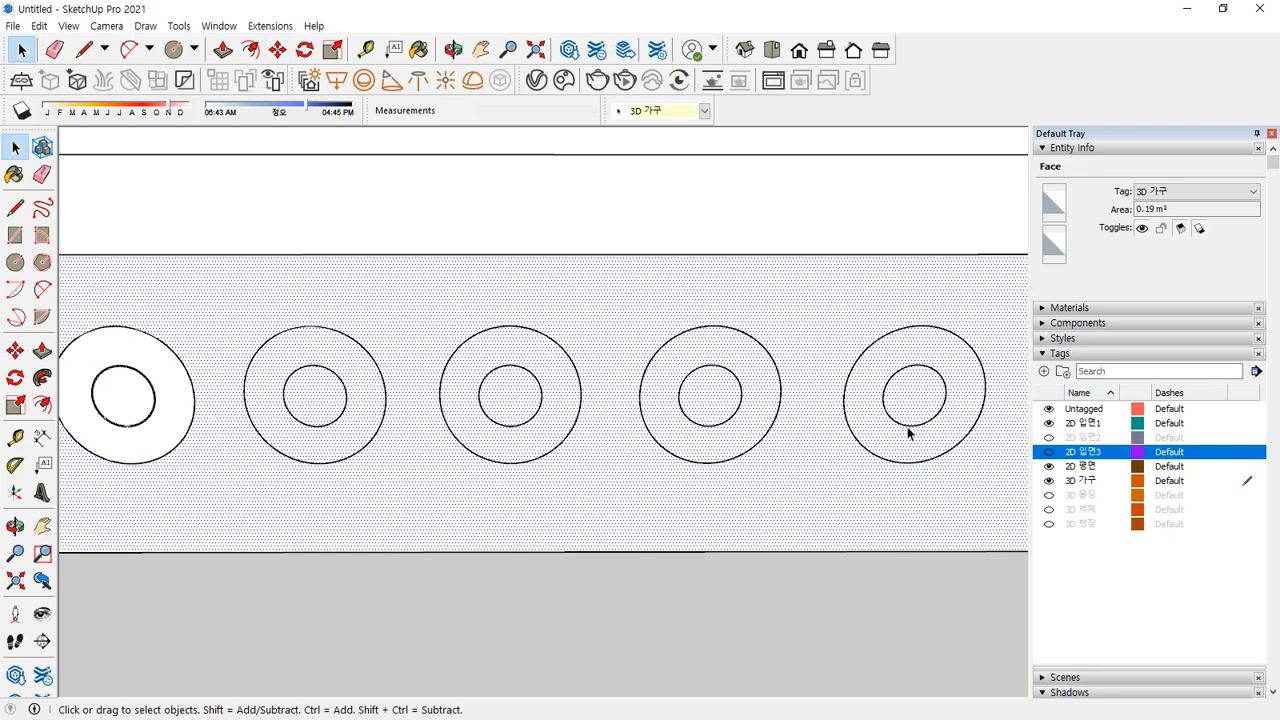
Copy the first button's two faces onto the fifth button's outline and divide the distance into four equal intervals
scroll(286, 437, "down", 3)
left_click(189, 409)
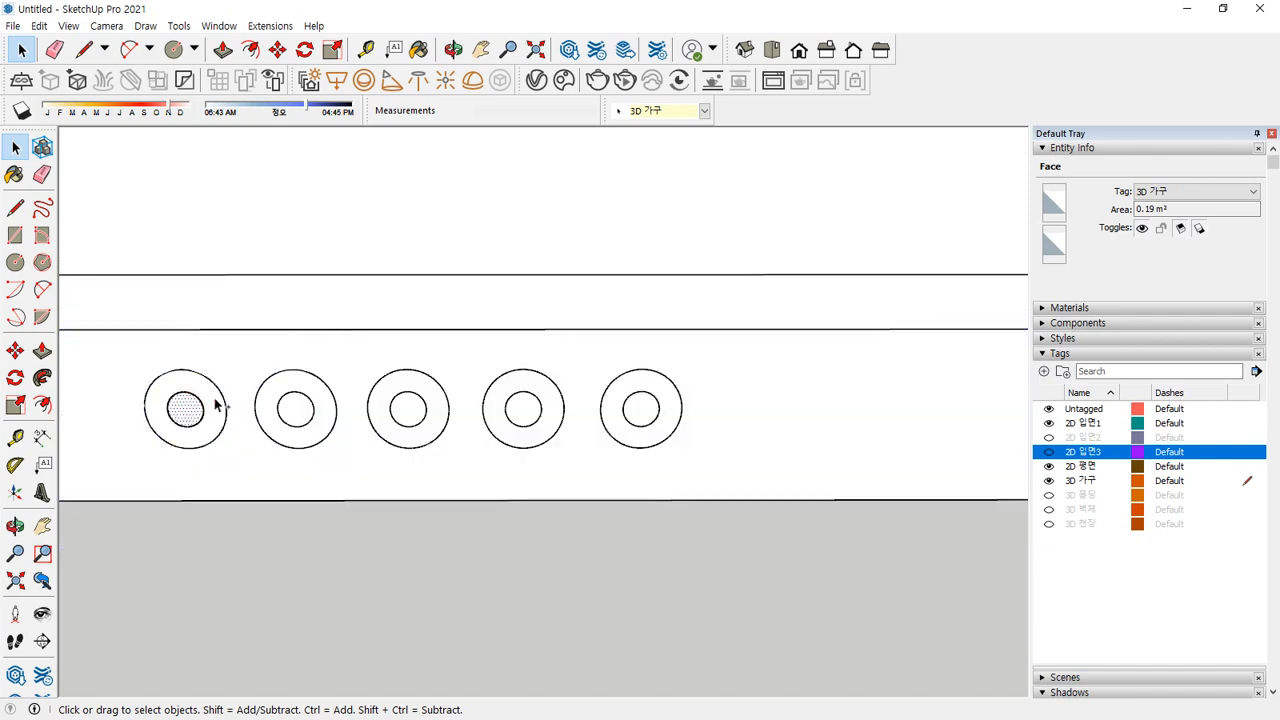
scroll(220, 417, "up", 2)
left_click(222, 418, "ctrl")
key("m")
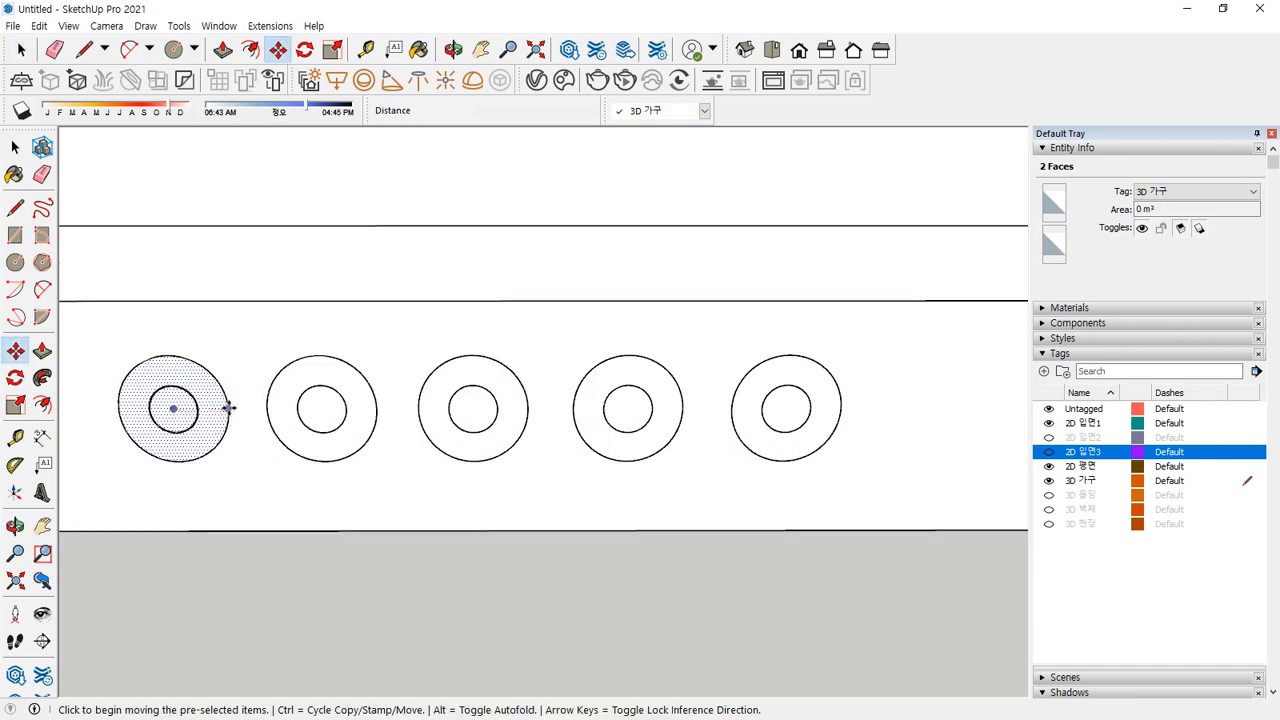
left_click(229, 408)
key("ctrl")
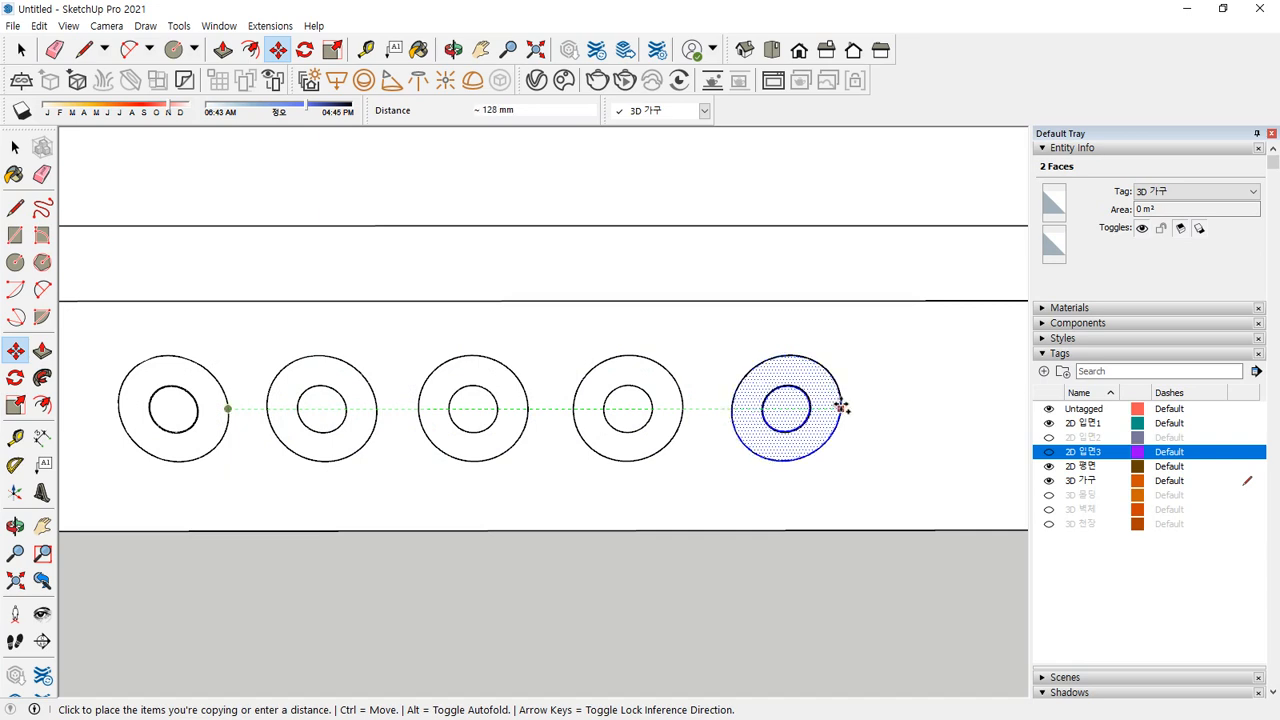
left_click(841, 408)
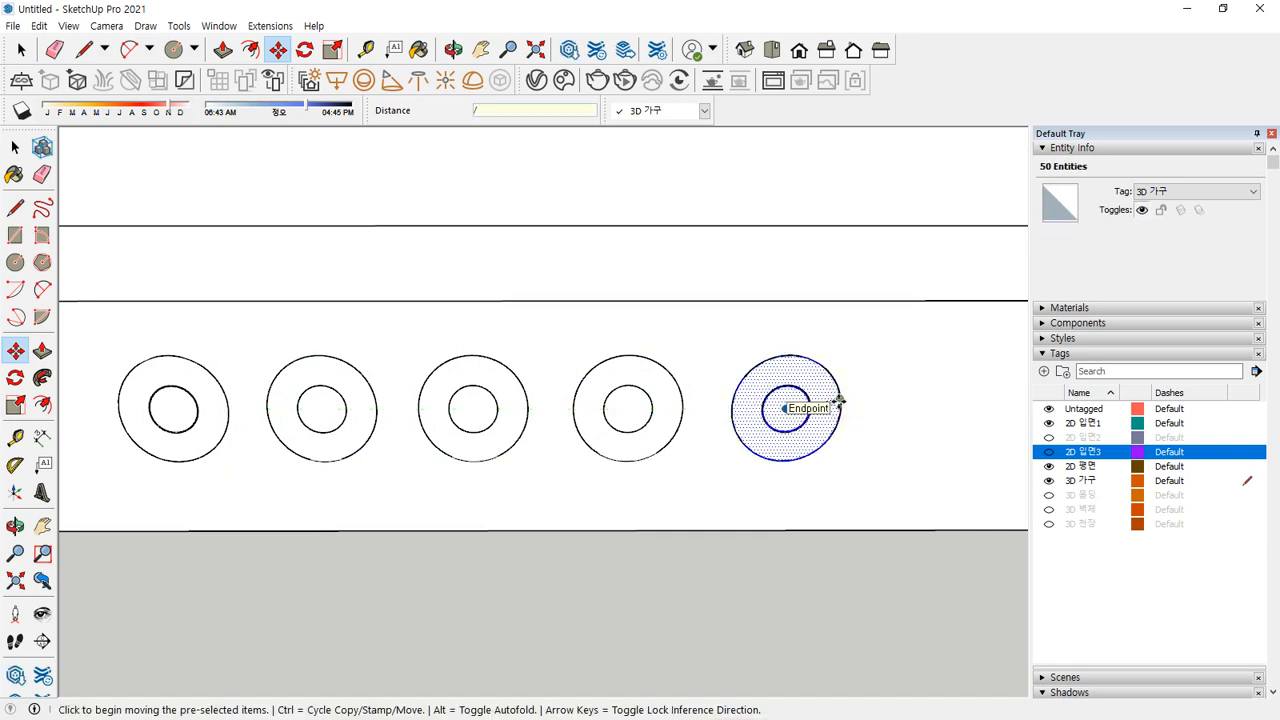
scroll(665, 457, "down", 5)
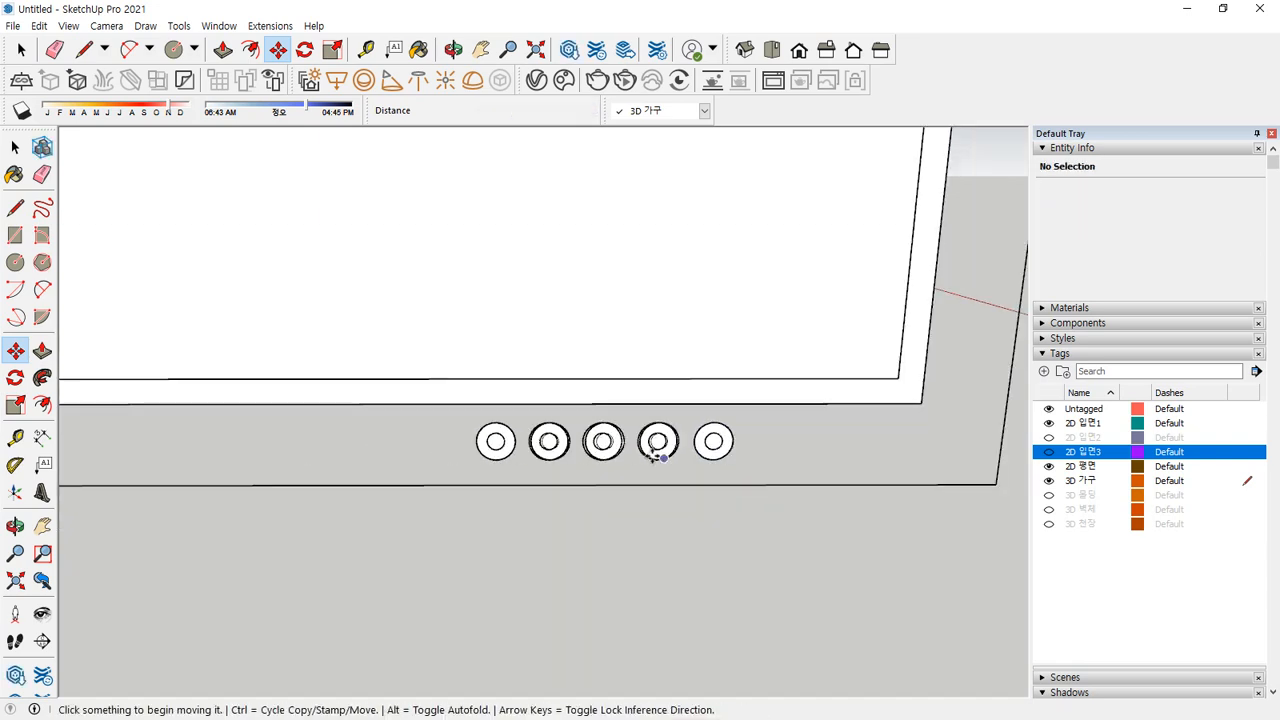
Examine how the copied buttons line up with the button outlines of the wall elevation
scroll(537, 427, "up", 2)
scroll(553, 458, "up", 6)
scroll(550, 457, "down", 1)
key("space")
left_click(537, 444)
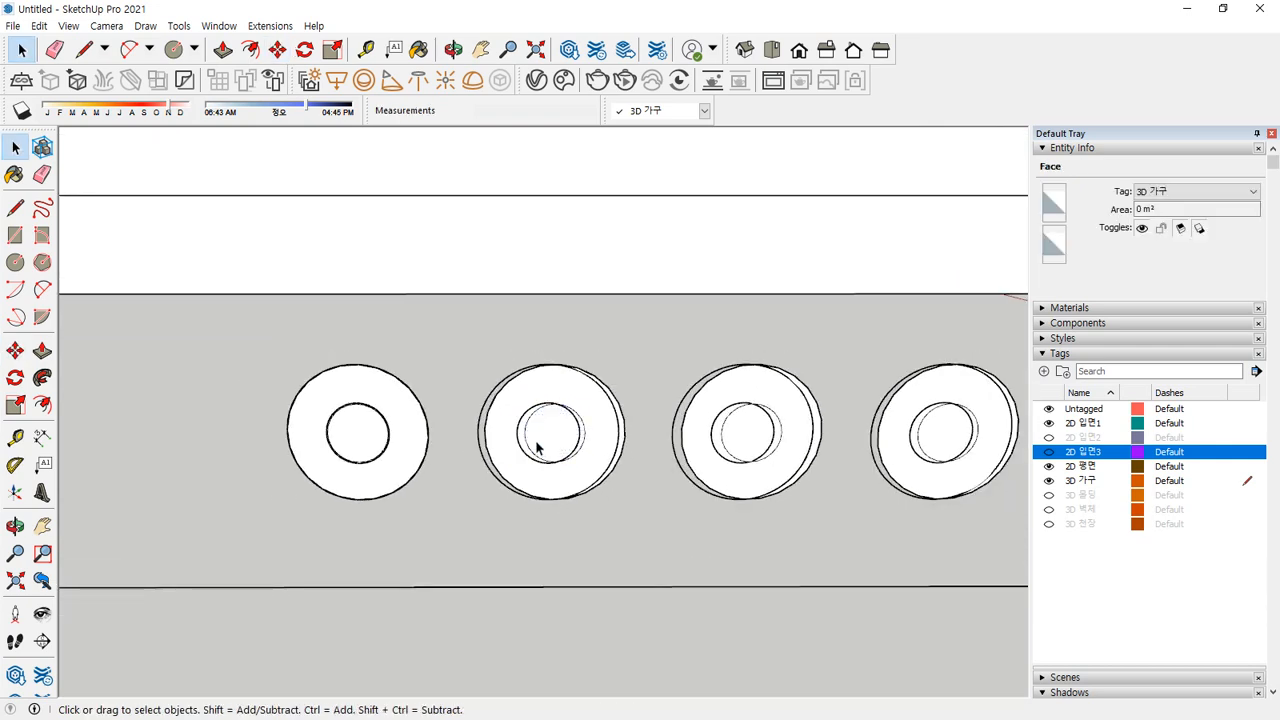
left_click(587, 536)
scroll(587, 537, "down", 6)
scroll(587, 538, "down", 3)
scroll(838, 543, "up", 4)
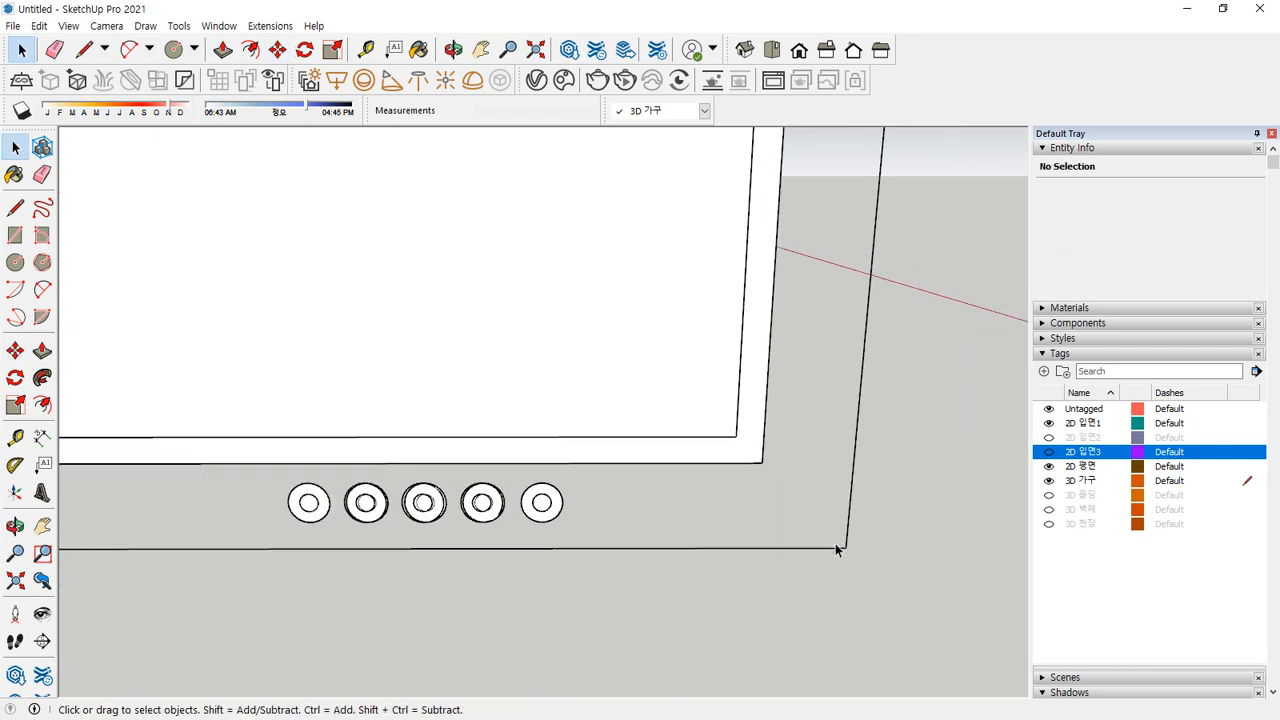
Retrace part of the TV's outer side edge with a line from its lower corner to rebuild the frame face
key("l")
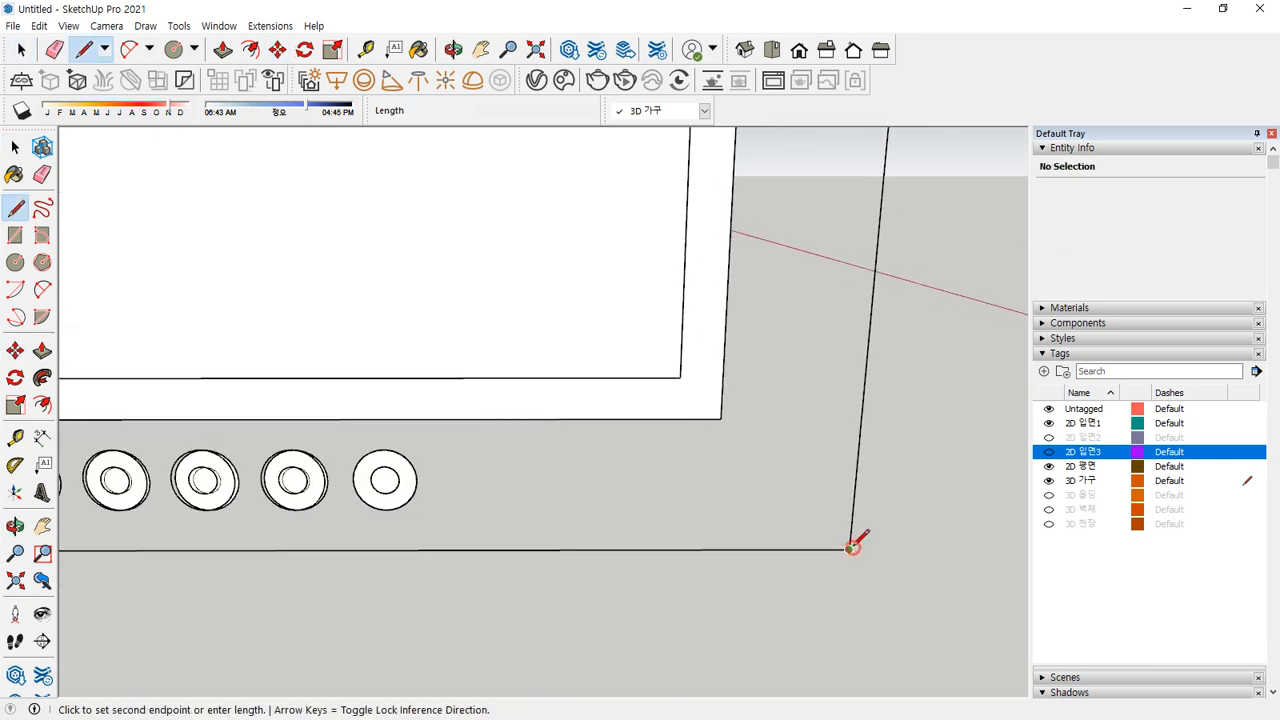
scroll(852, 548, "down", 1)
left_click(857, 463)
key("space")
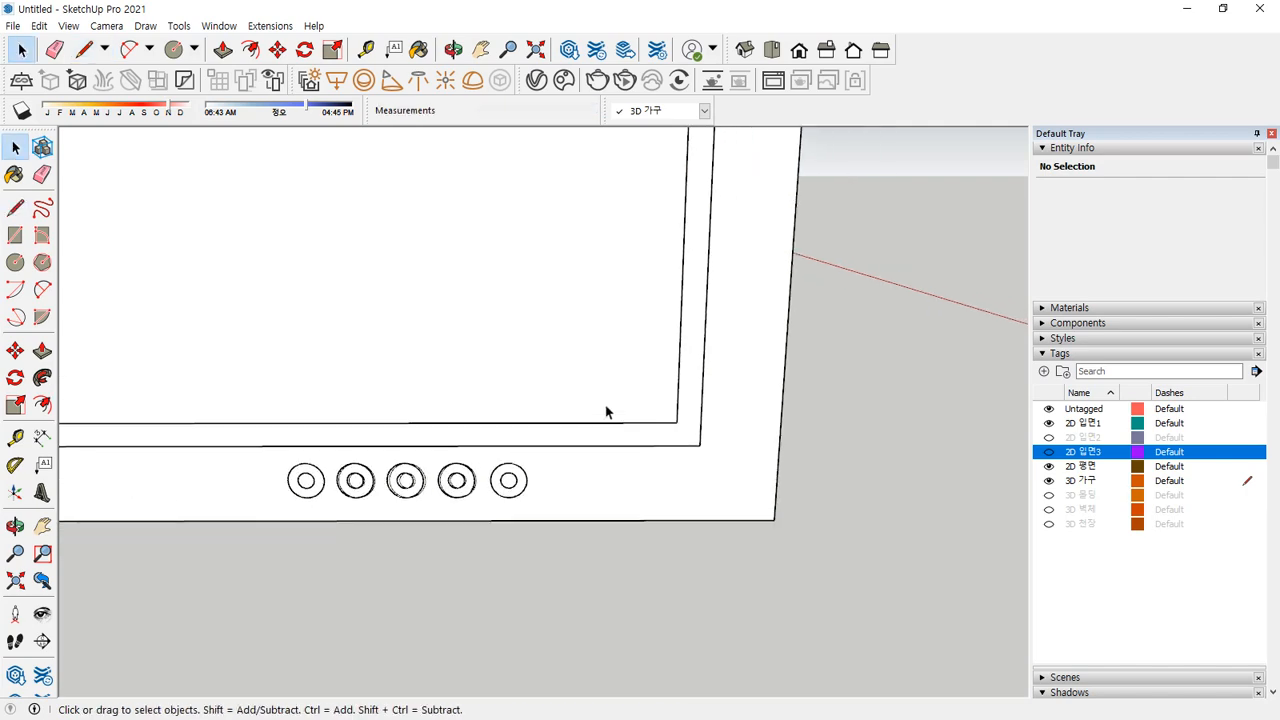
middle_click_drag(606, 409, 527, 480)
scroll(409, 446, "up", 6)
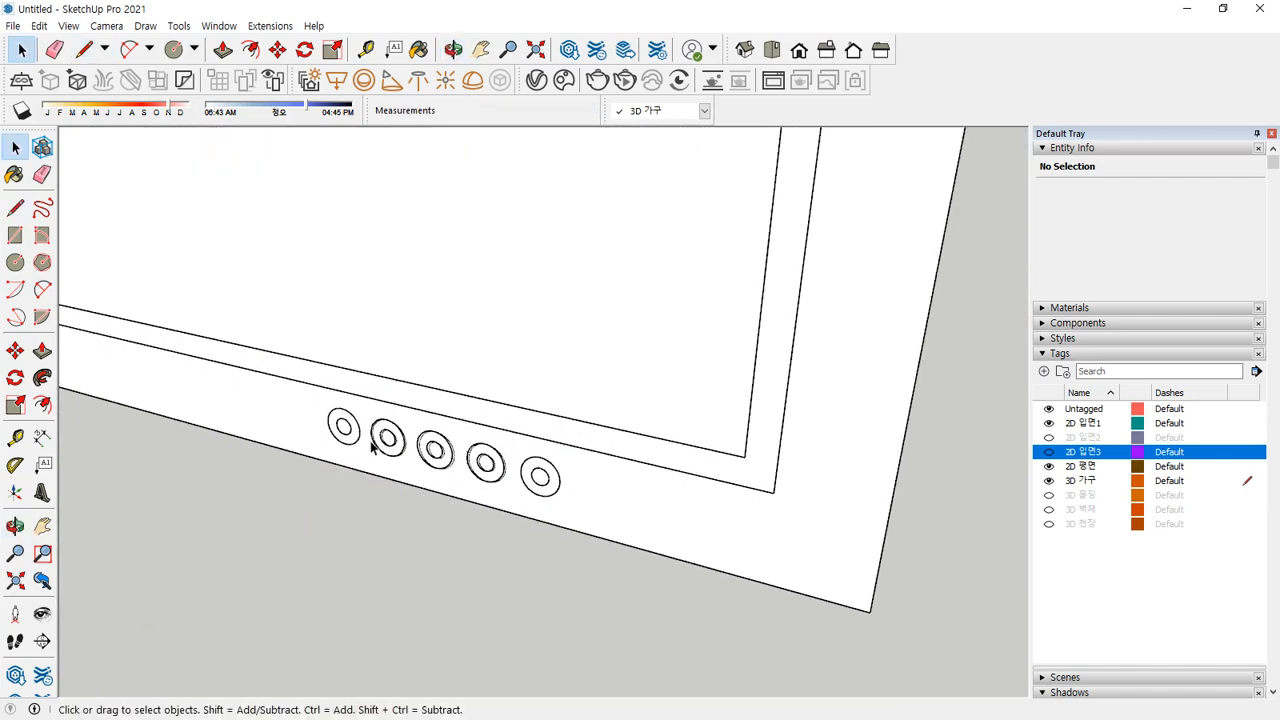
middle_click_drag(409, 449, 363, 434)
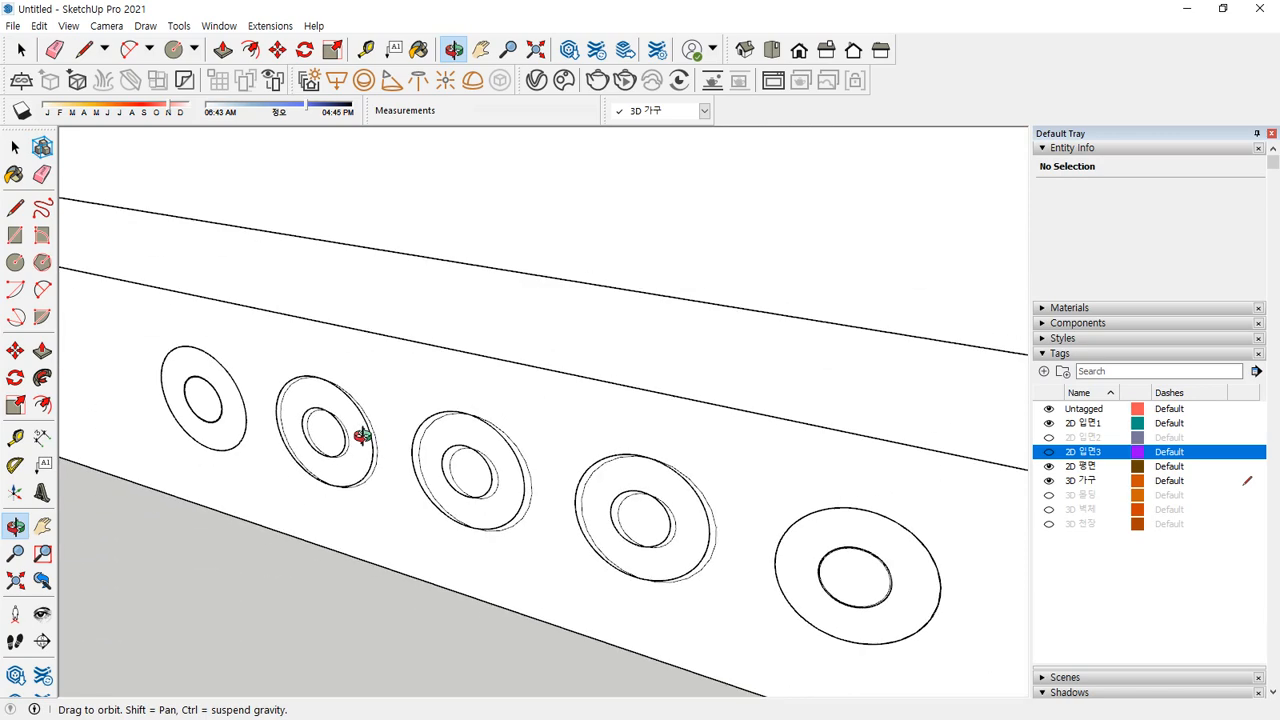
scroll(471, 429, "down", 5)
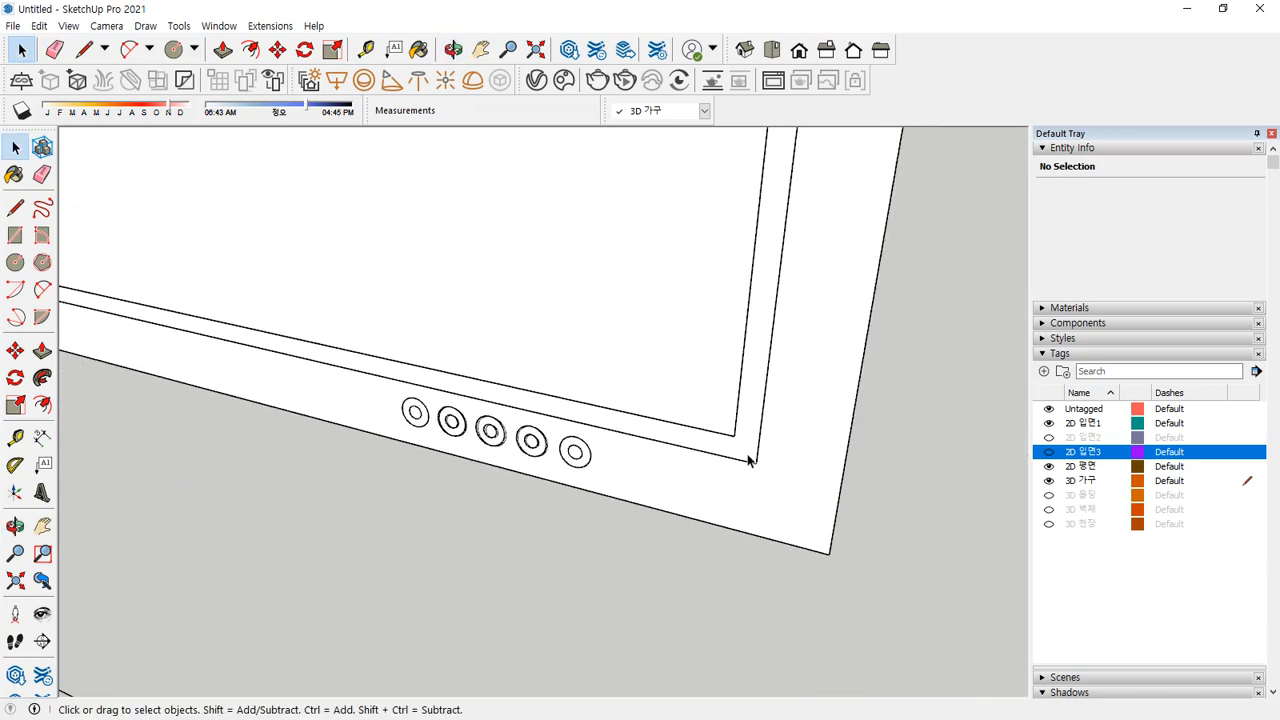
key("p")
left_click(766, 515)
middle_click_drag(846, 500, 557, 397)
key("space")
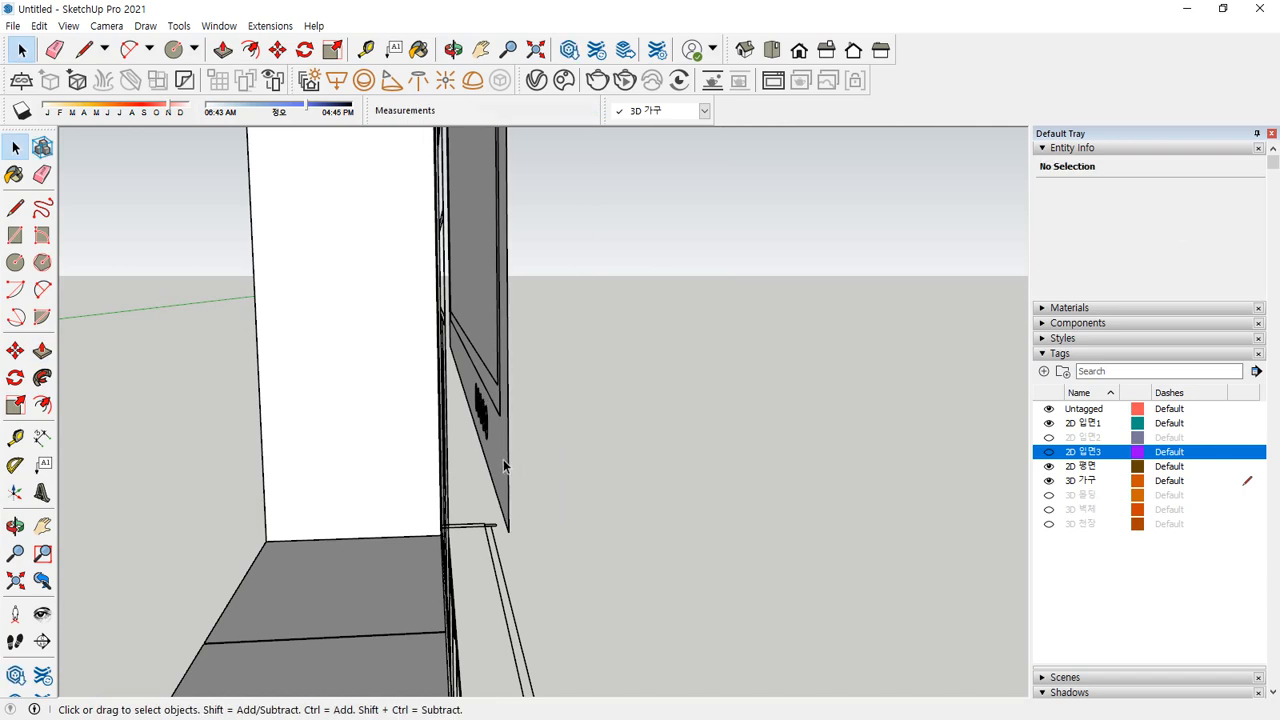
key("p")
left_click(511, 478)
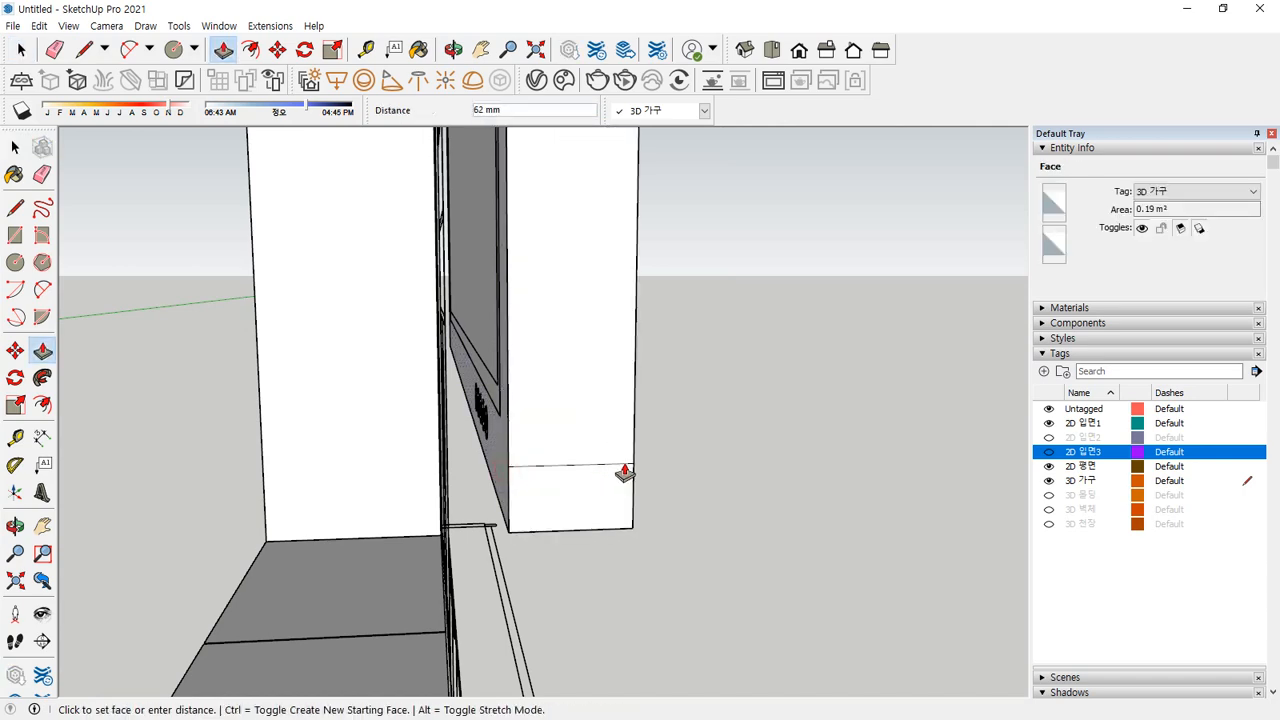
left_click(328, 511)
middle_click_drag(331, 514, 631, 540)
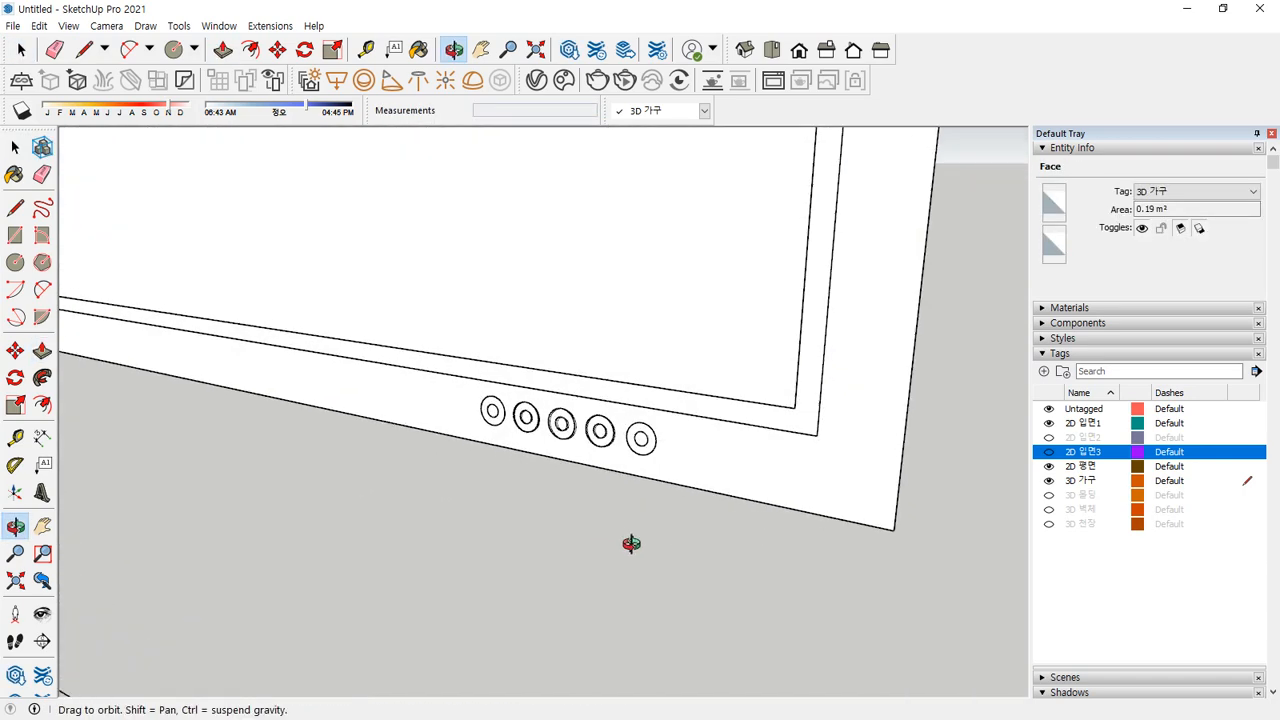
Select all connected TV geometry and move it 80 mm along the red axis, away from the wall elevation
key("space")
triple_click(750, 466)
middle_click_drag(750, 466, 265, 408)
scroll(361, 401, "up", 2)
key("m")
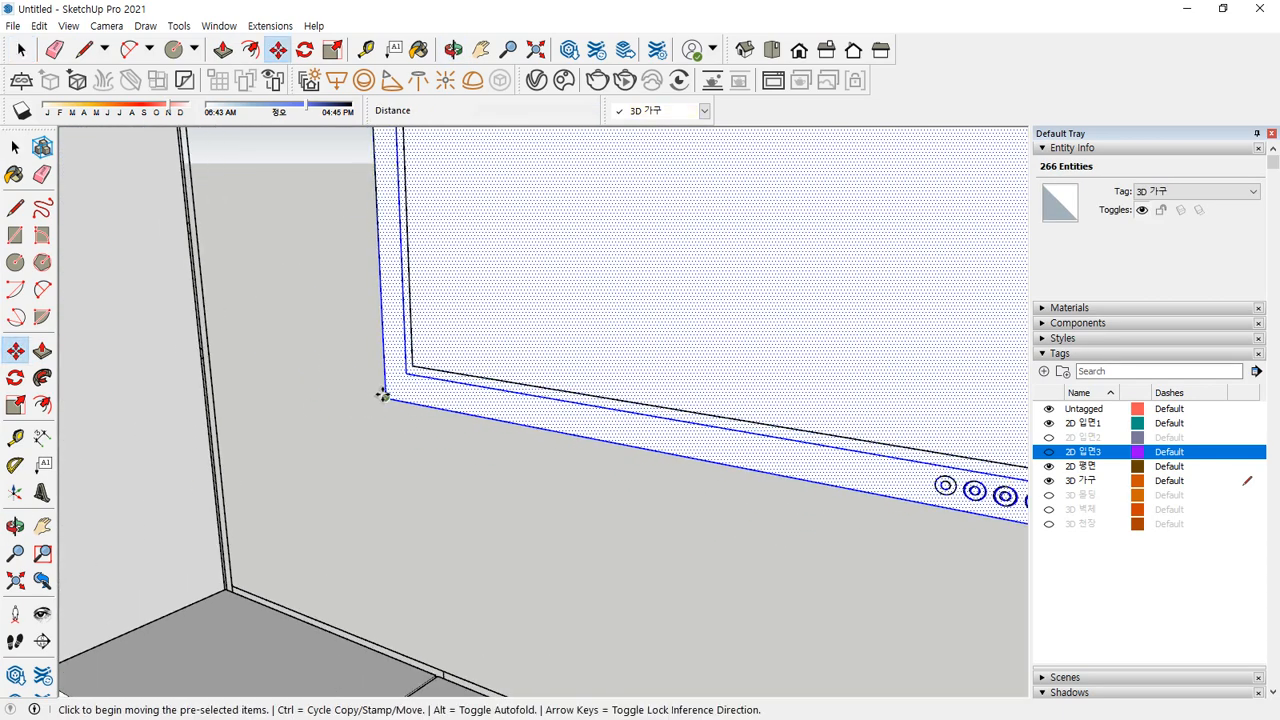
left_click(385, 395)
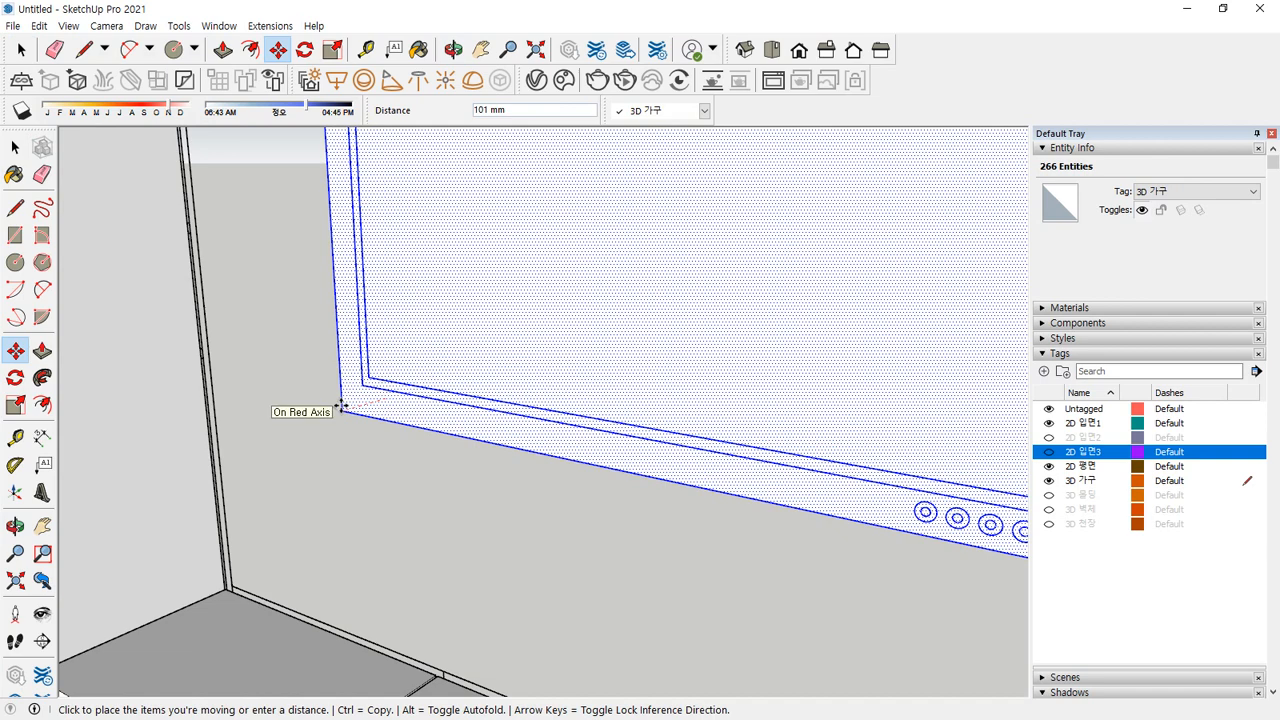
type("80")
key("Return")
scroll(226, 397, "down", 5)
middle_click_drag(634, 420, 566, 446)
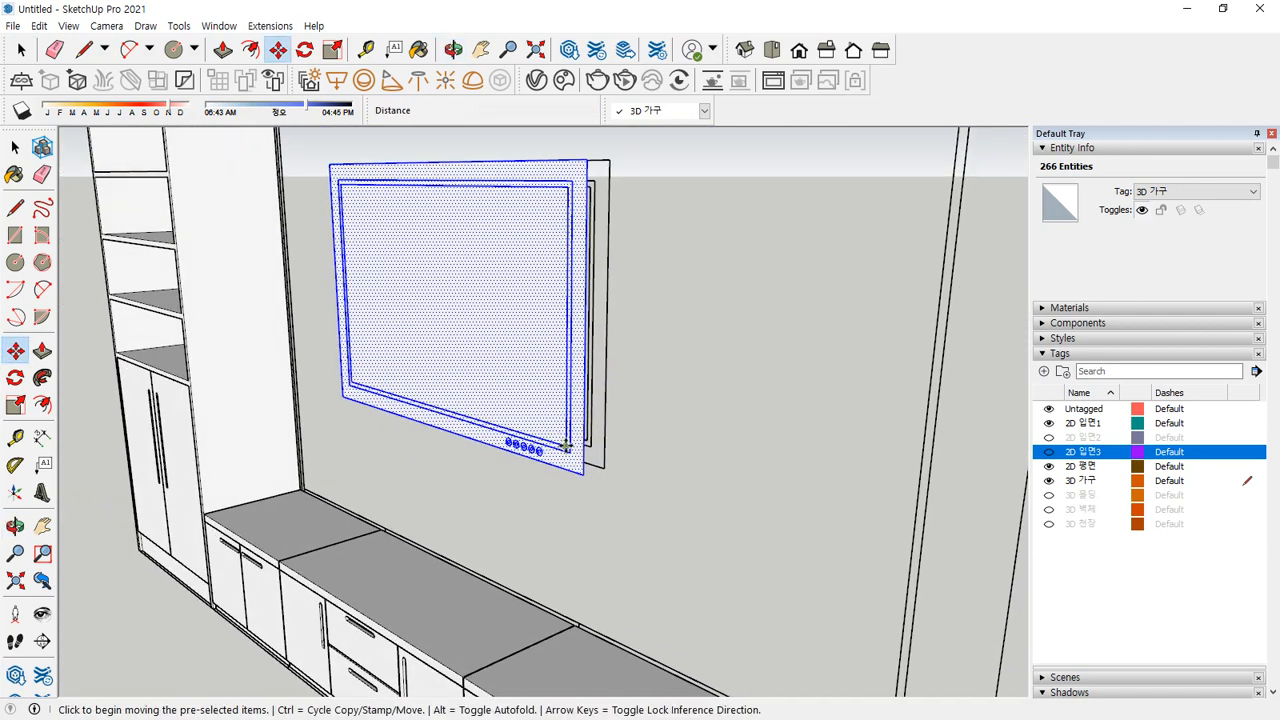
Push/Pull the TV's outer frame face by 50 mm to give the set its thickness
scroll(566, 446, "up", 3)
key("space")
key("p")
left_click(563, 478)
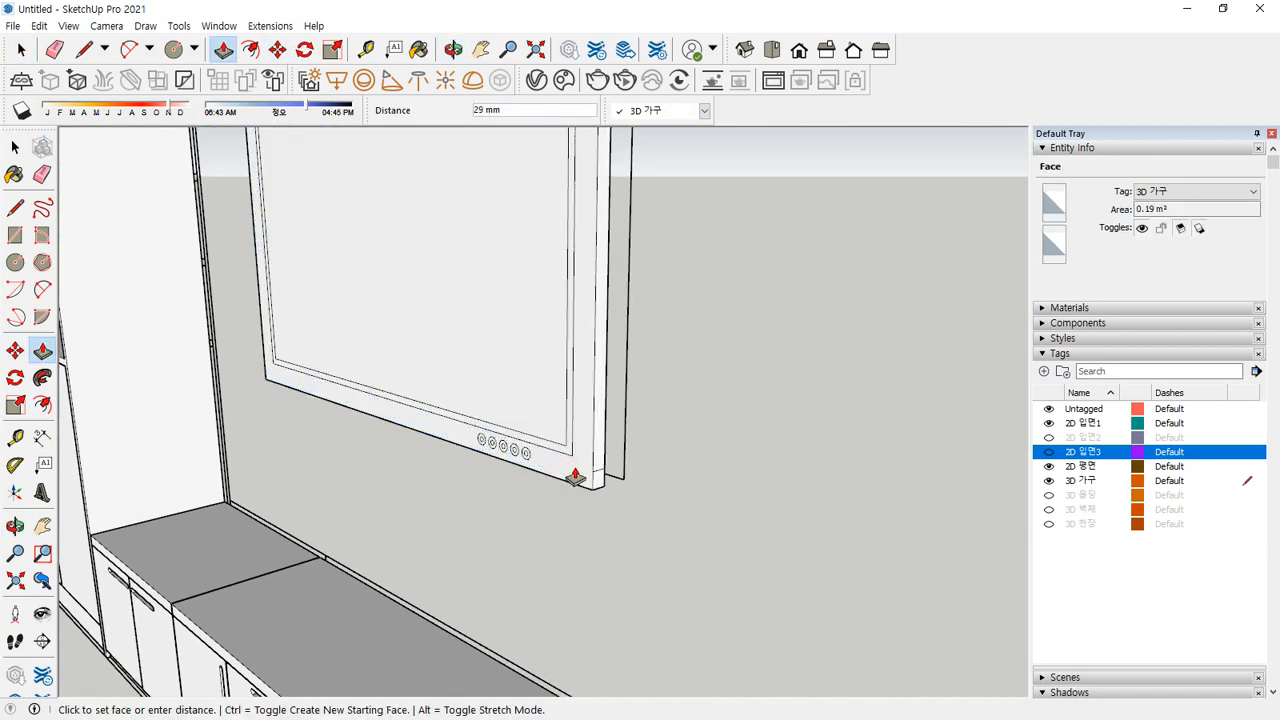
type("50")
key("Return")
scroll(572, 468, "up", 3)
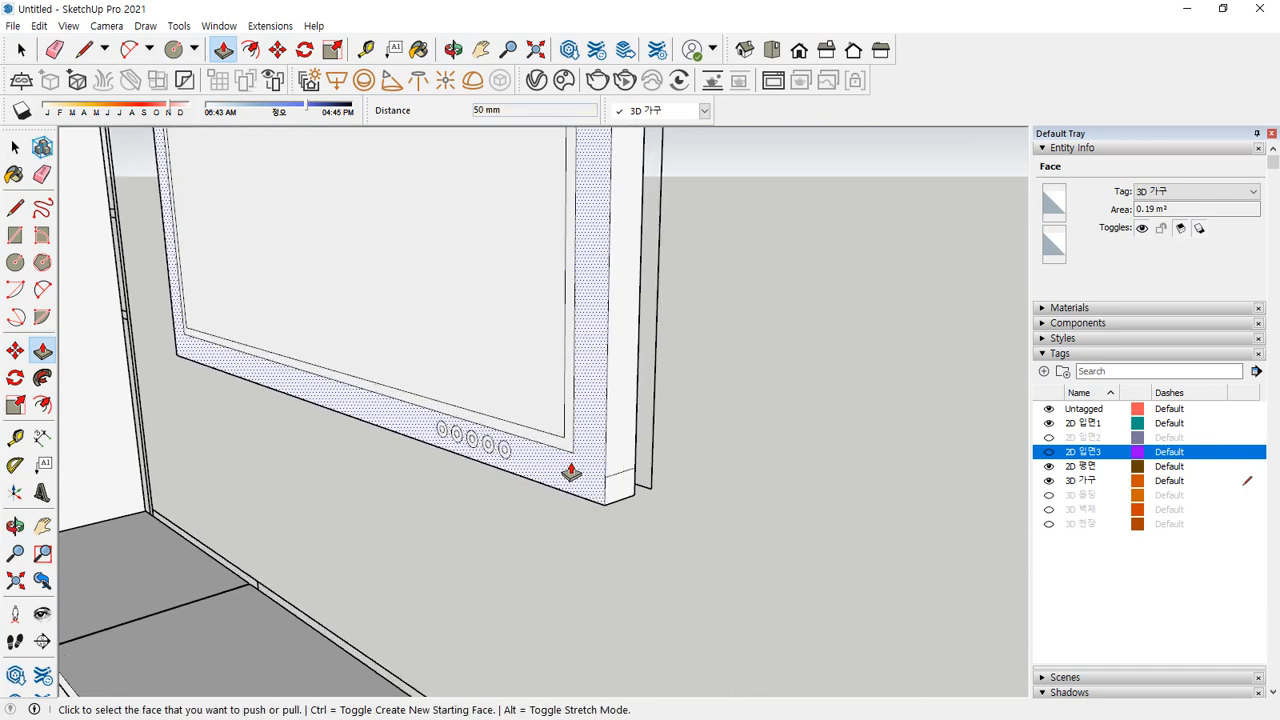
Erase the leftover edge across the TV's side face near its lower corner
key("e")
middle_click_drag(517, 448, 471, 357)
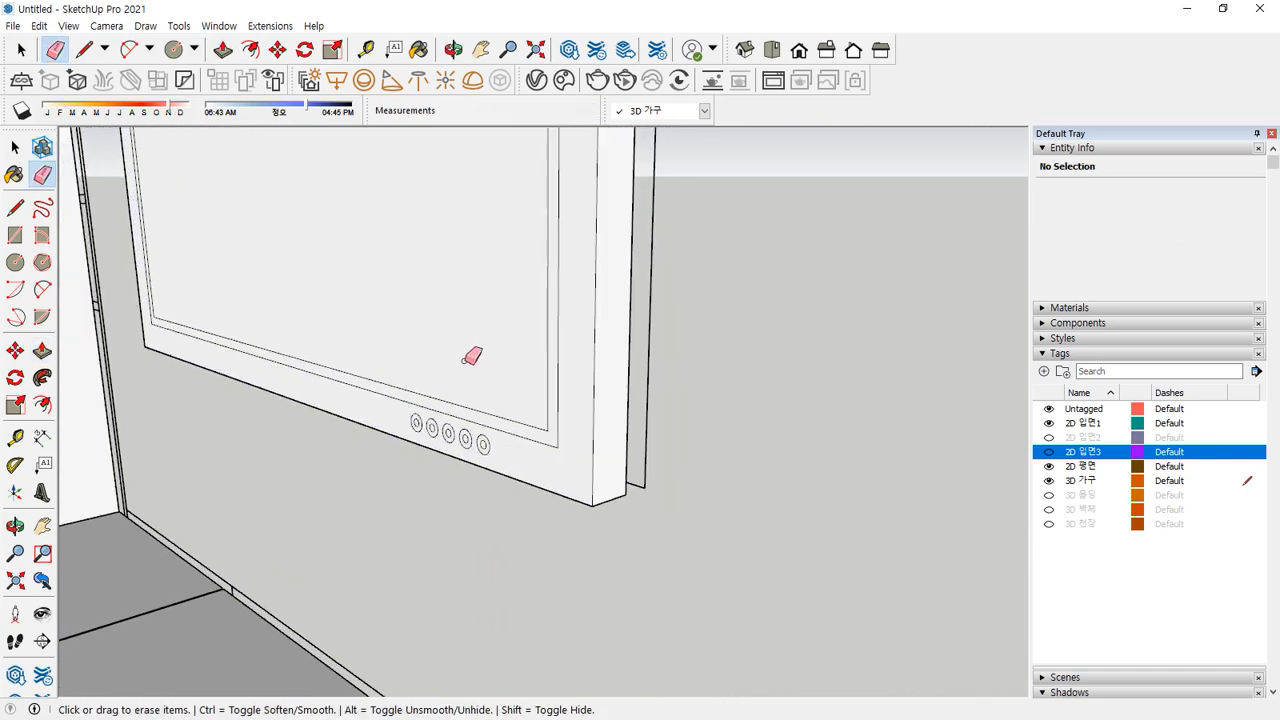
key("space")
Move the TV's inner screen face 10 mm along the red axis toward the wall so it sits recessed with bevelled edges
scroll(449, 560, "up", 3)
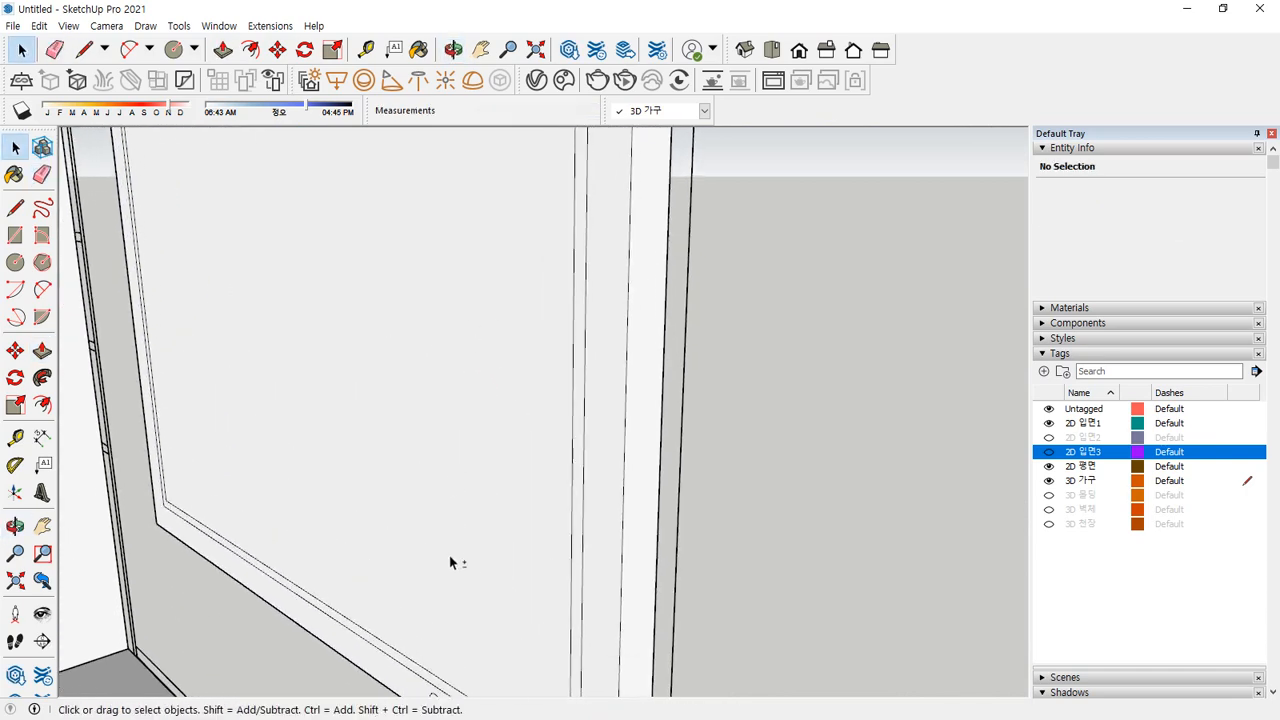
scroll(450, 525, "down", 3)
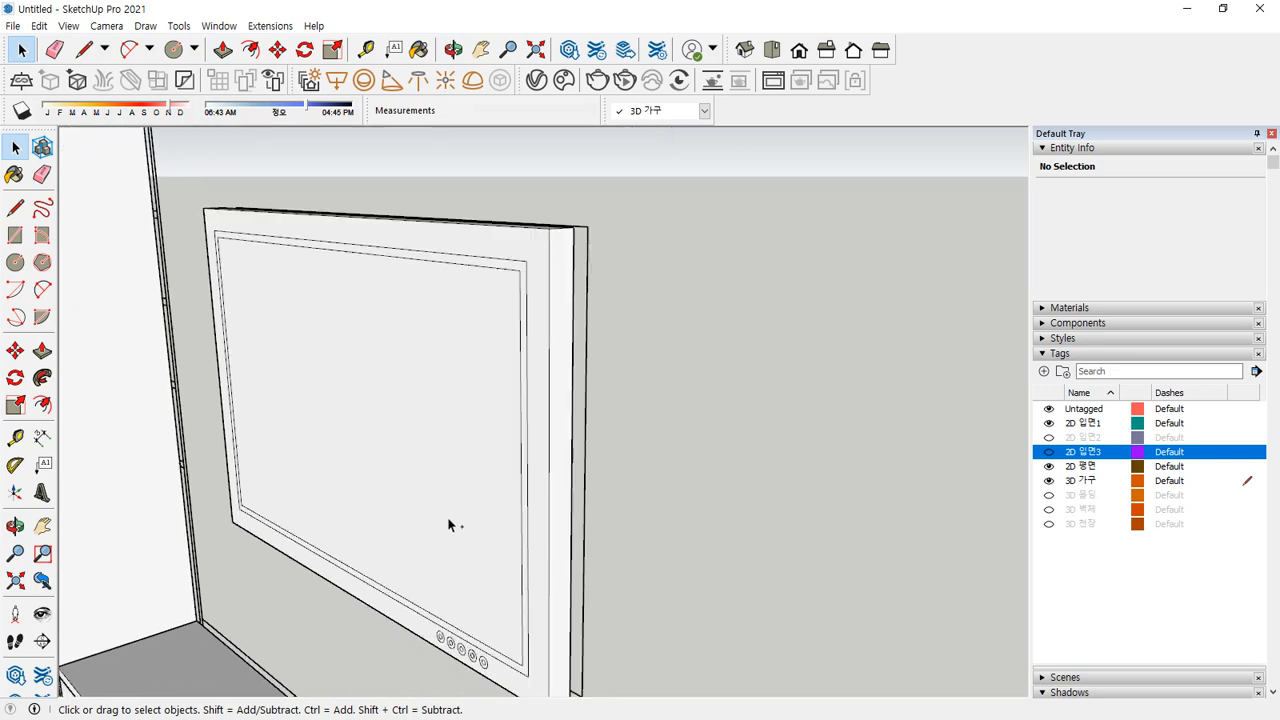
middle_click_drag(449, 523, 393, 300)
left_click(436, 331)
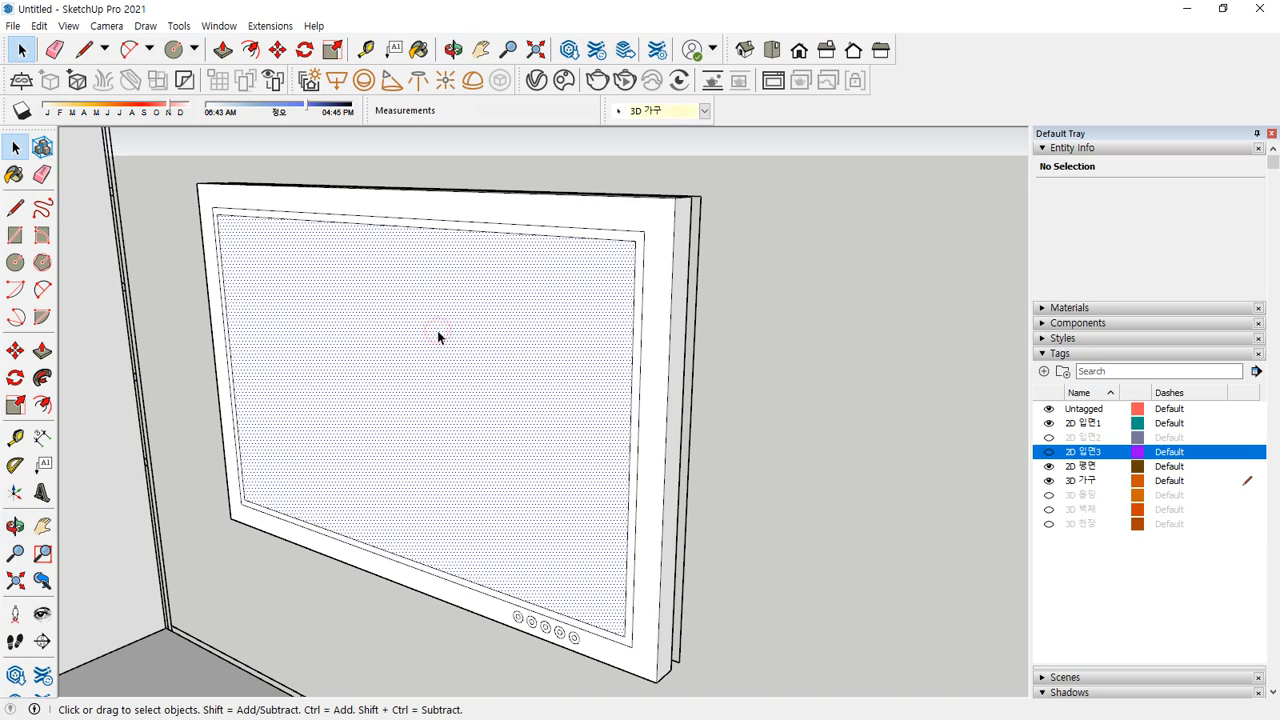
key("m")
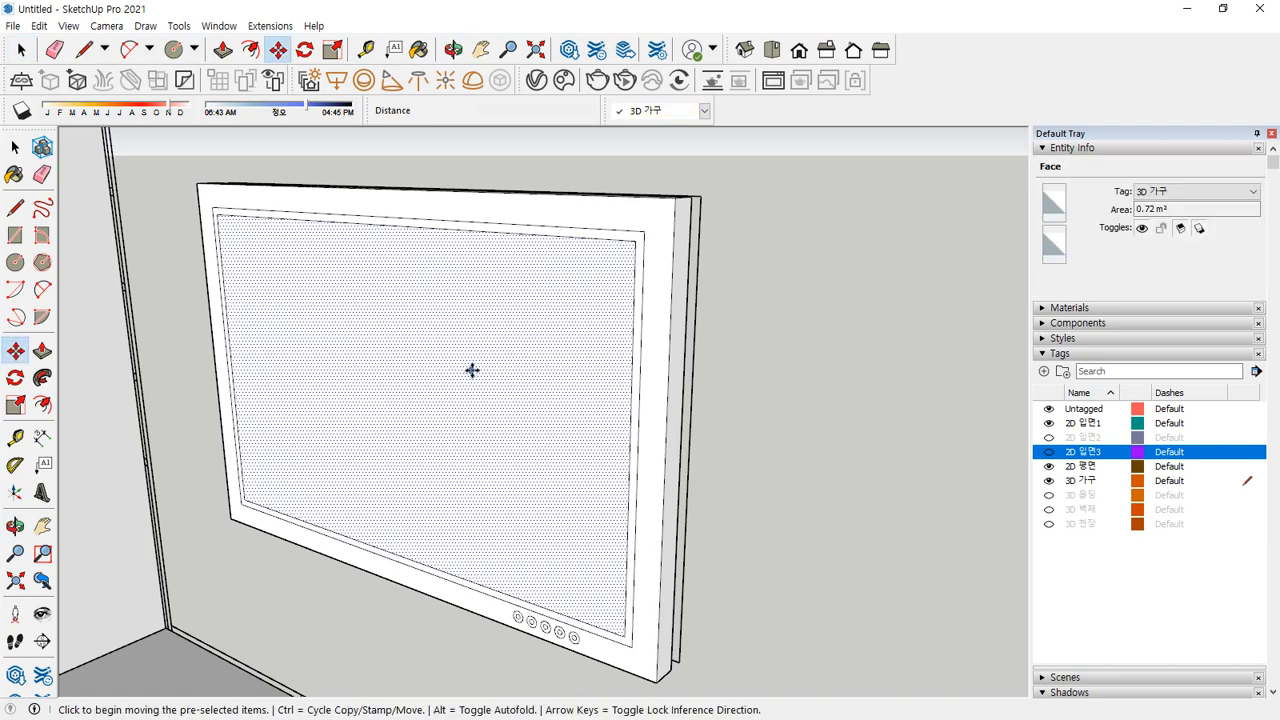
left_click(473, 353)
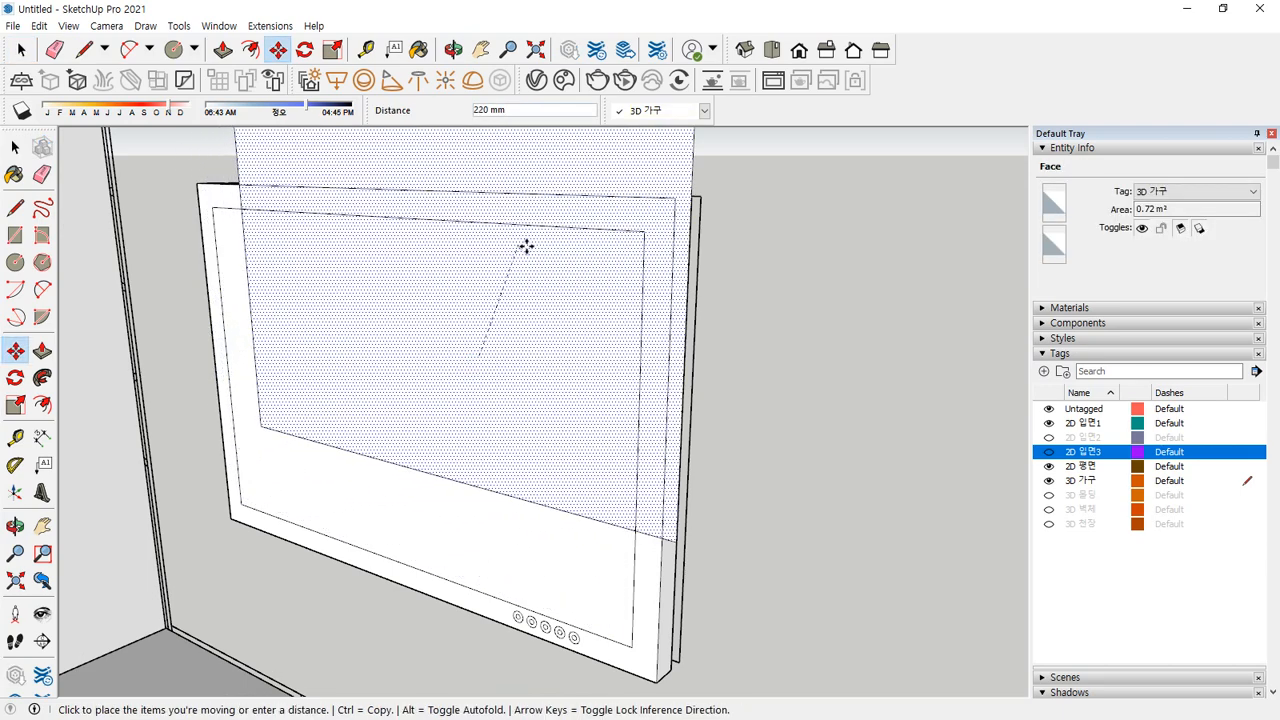
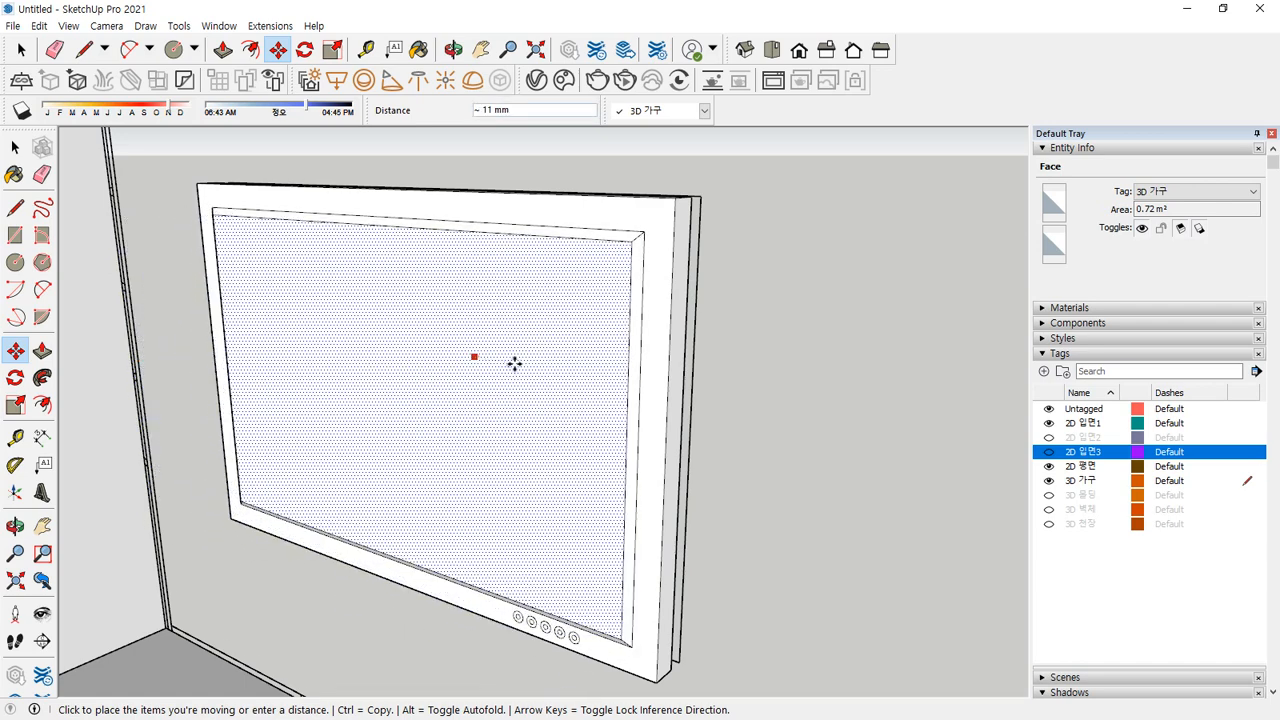
middle_click_drag(503, 360, 443, 357)
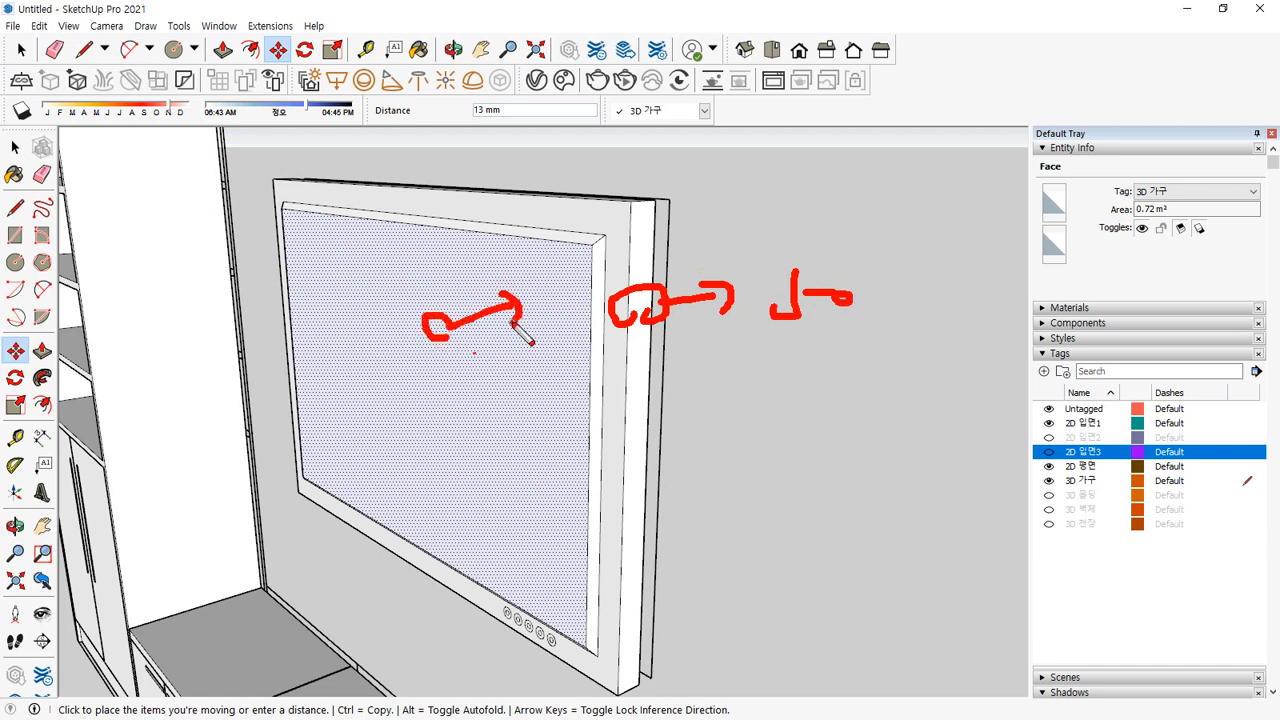
key("Escape")
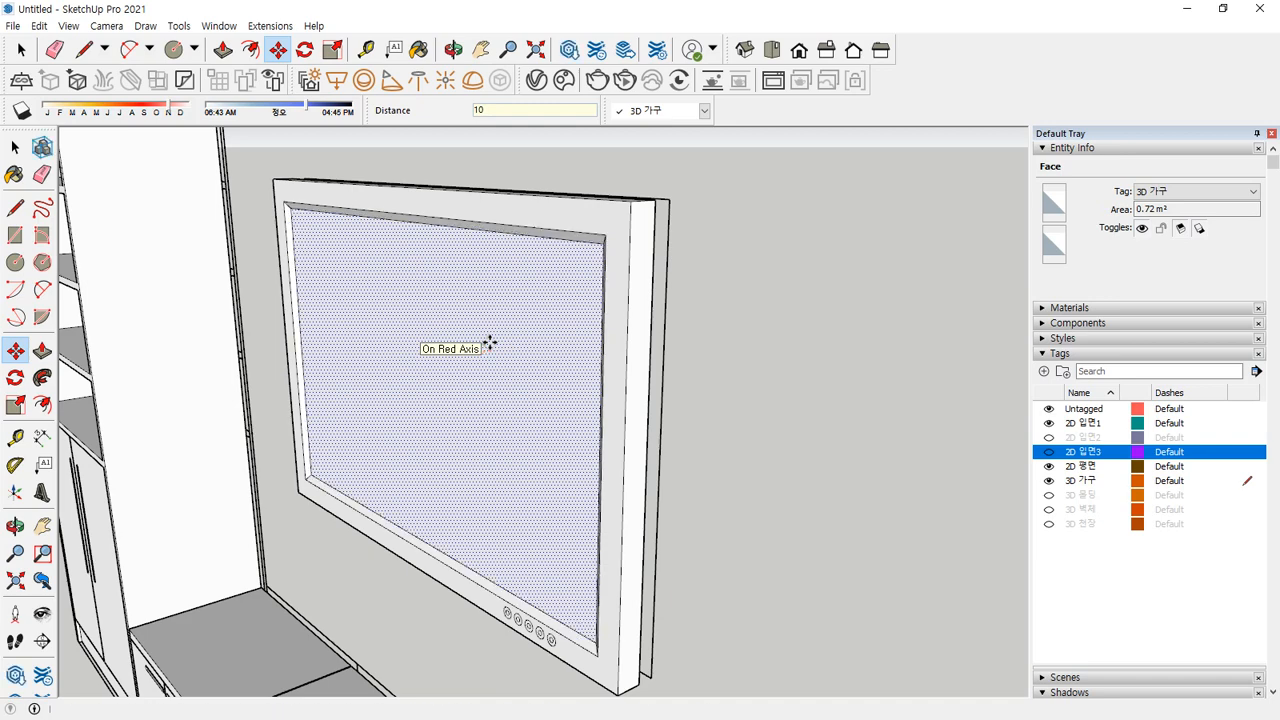
middle_click_drag(489, 343, 503, 460)
key("space")
Select the inner circle faces of all five TV buttons and move them 5 mm into the frame
scroll(503, 460, "up", 4)
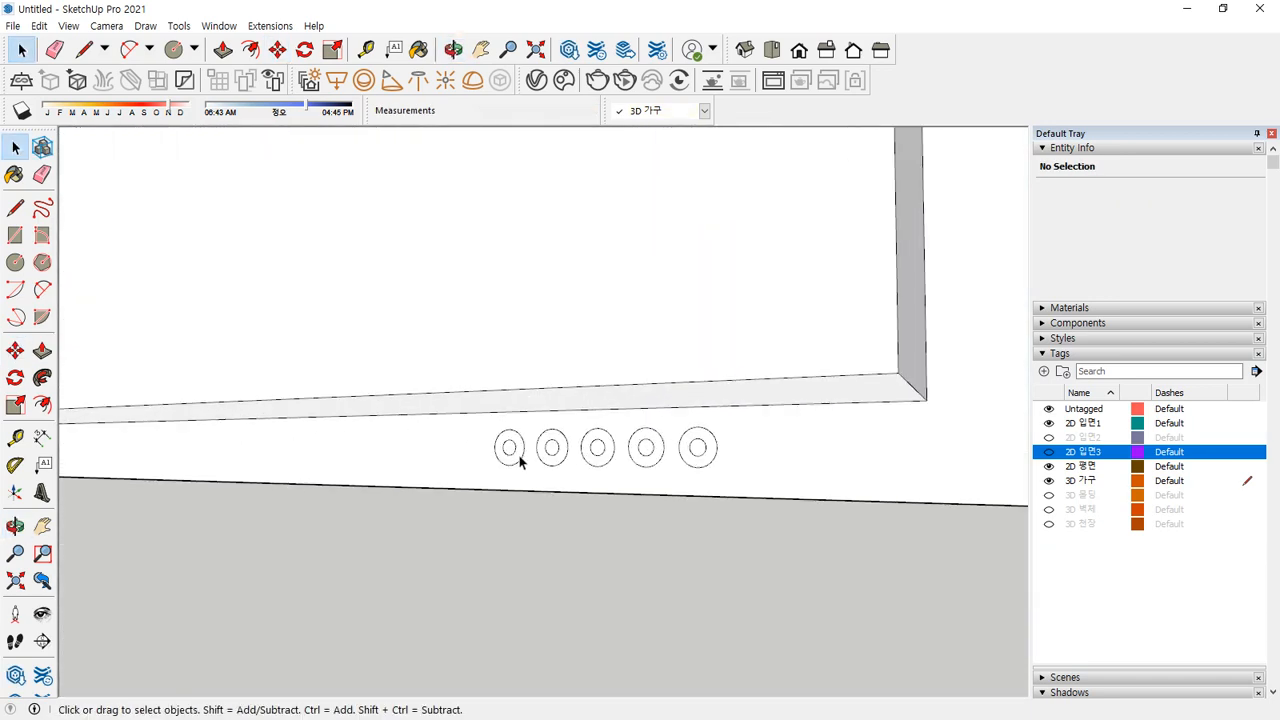
left_click(563, 450)
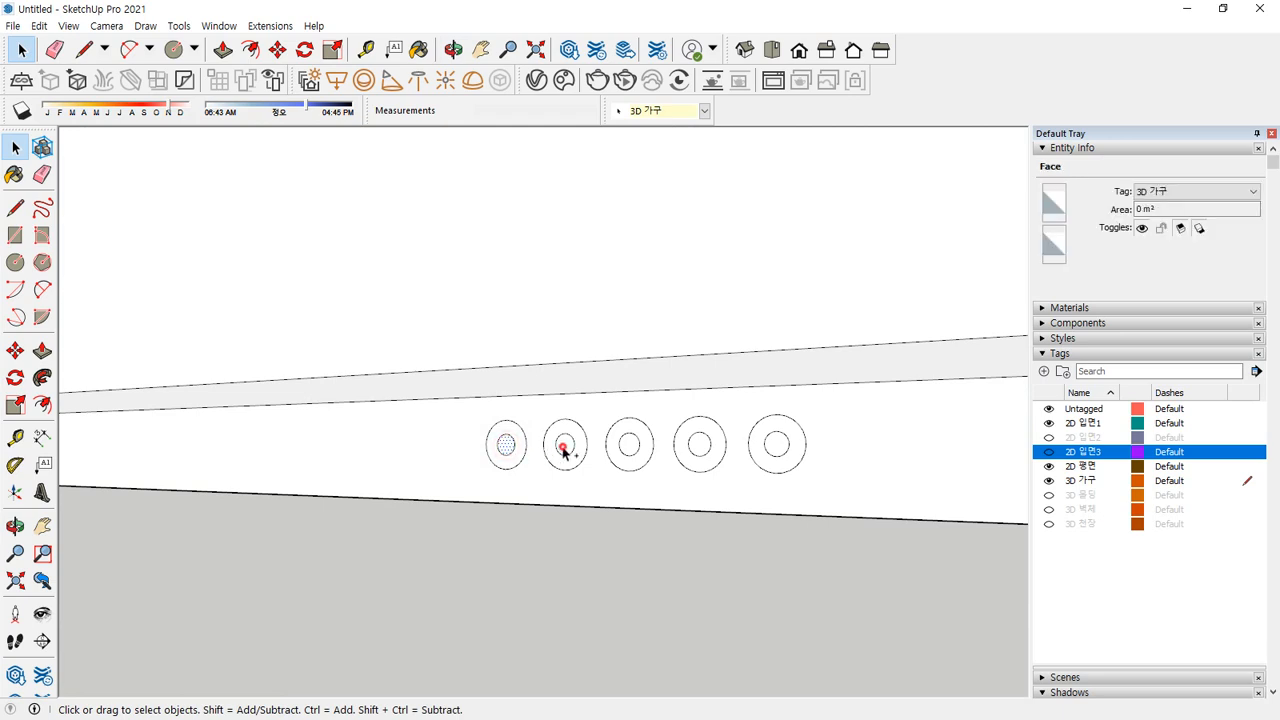
left_click(688, 435, "ctrl")
middle_click_drag(688, 435, 648, 490)
middle_click_drag(640, 443, 631, 449)
key("m")
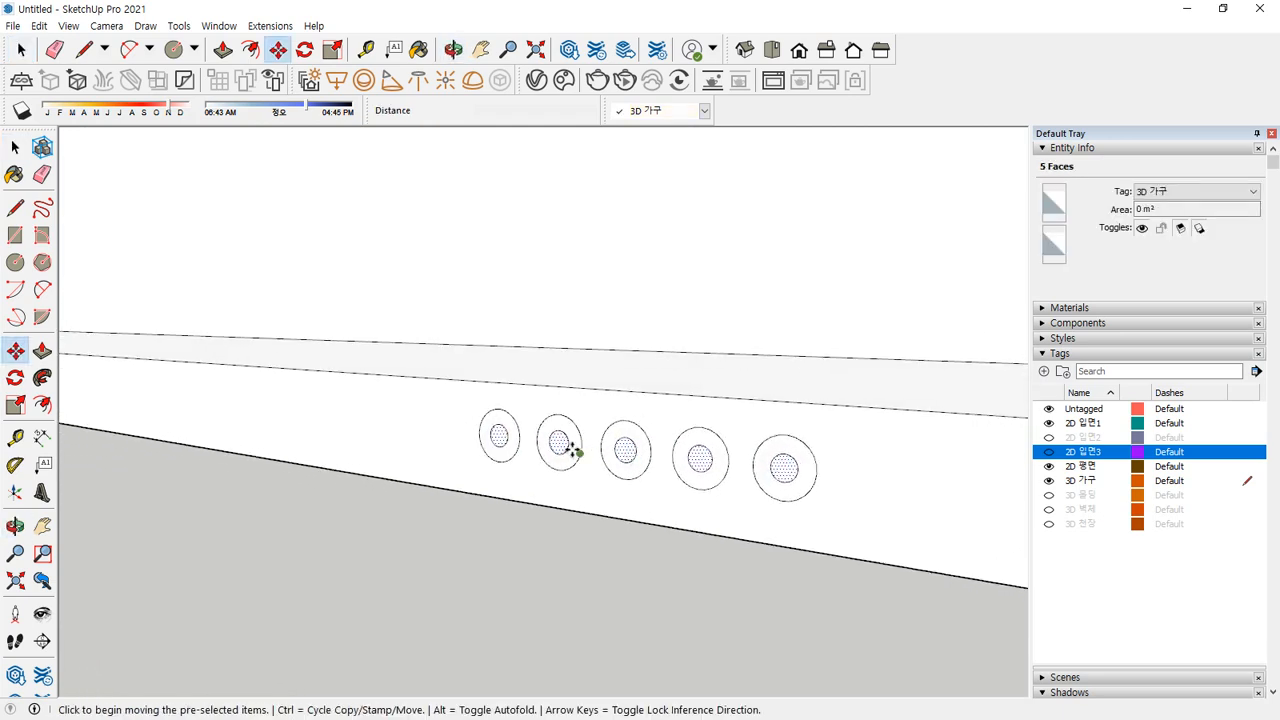
left_click(506, 437)
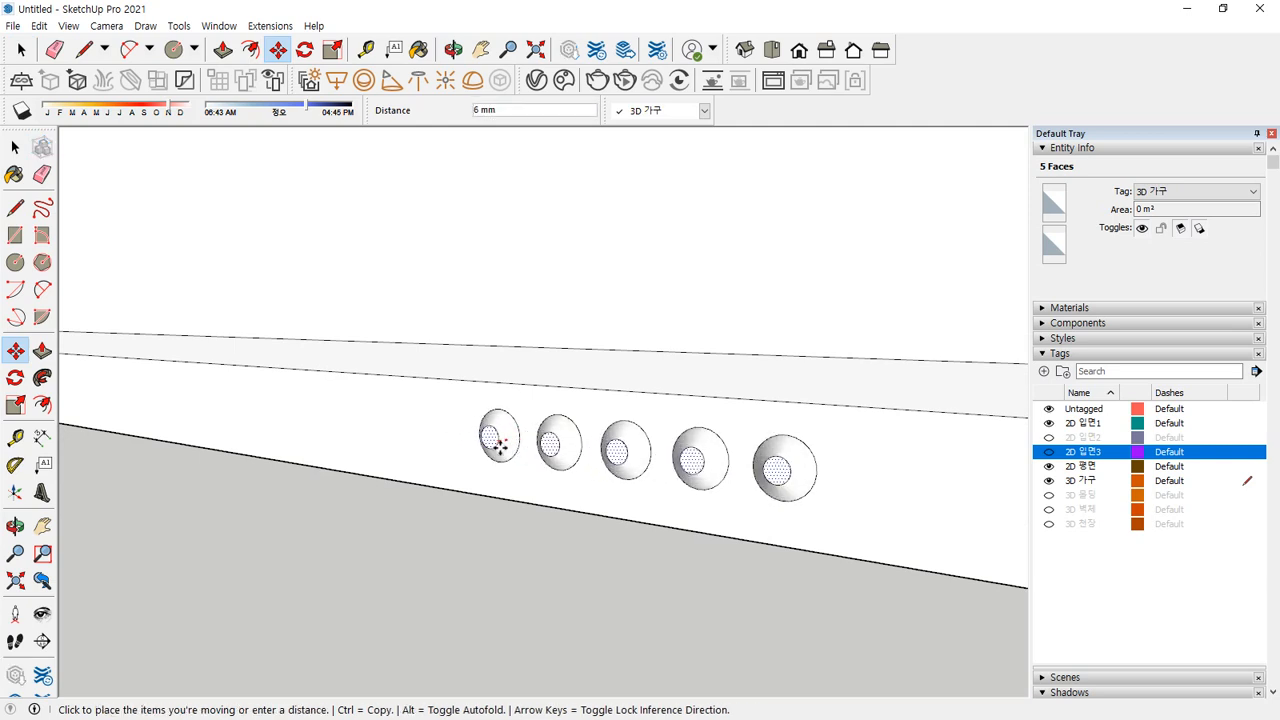
middle_click_drag(523, 437, 537, 437)
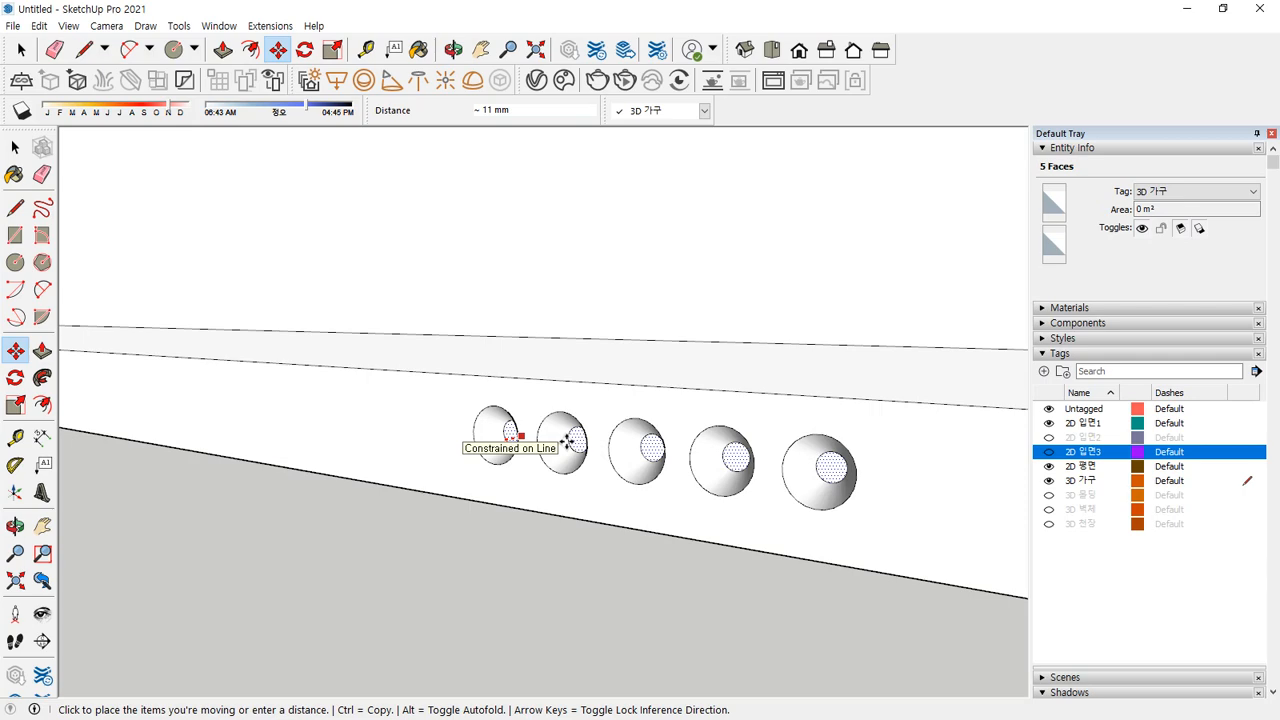
type("5")
key("Return")
Push/Pull the inner circle face of each of the five buttons 5 mm outward, flush with the frame's front face
scroll(573, 444, "up", 1)
key("p")
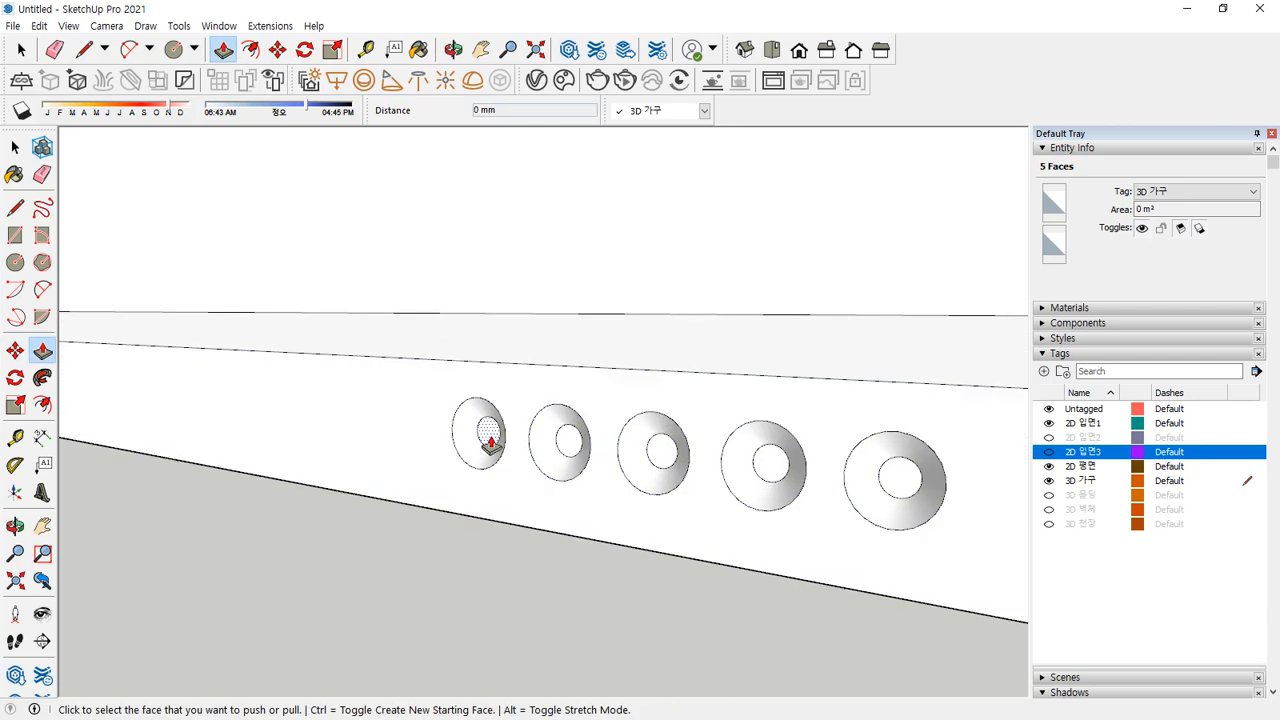
left_click(488, 431)
left_click(524, 412)
left_click(567, 441)
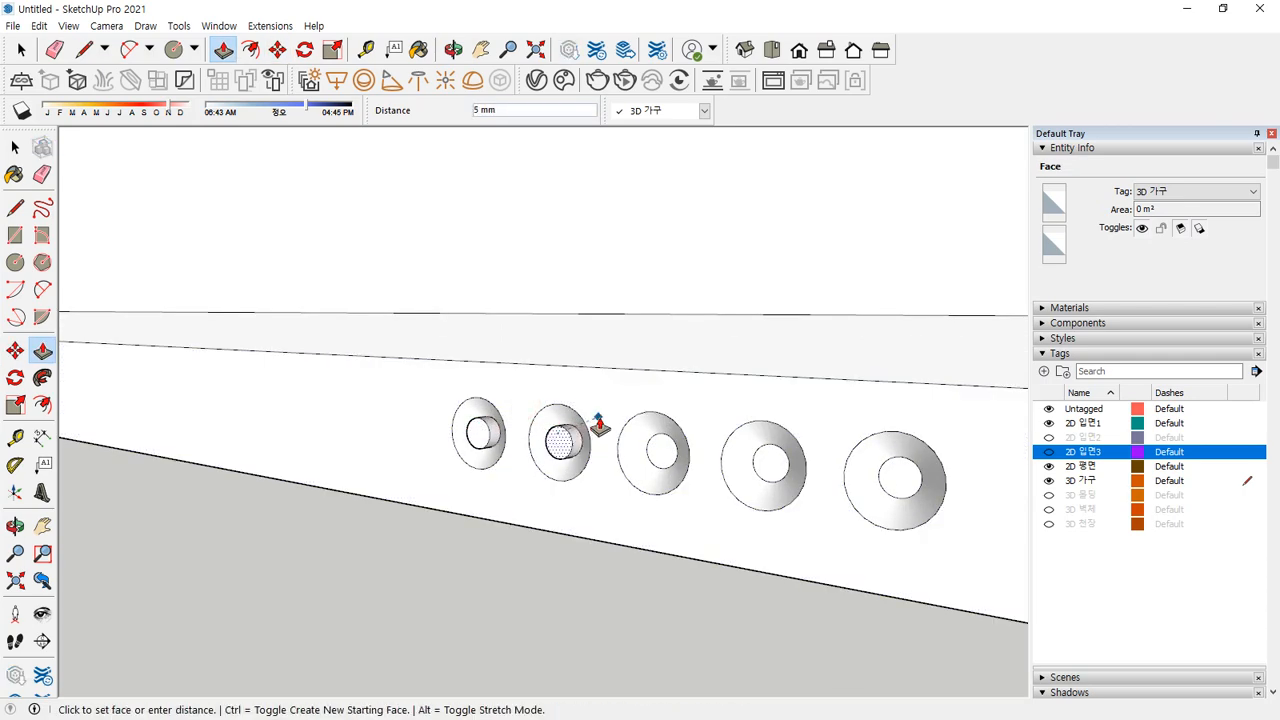
left_click(597, 423)
left_click(660, 449)
left_click(690, 418)
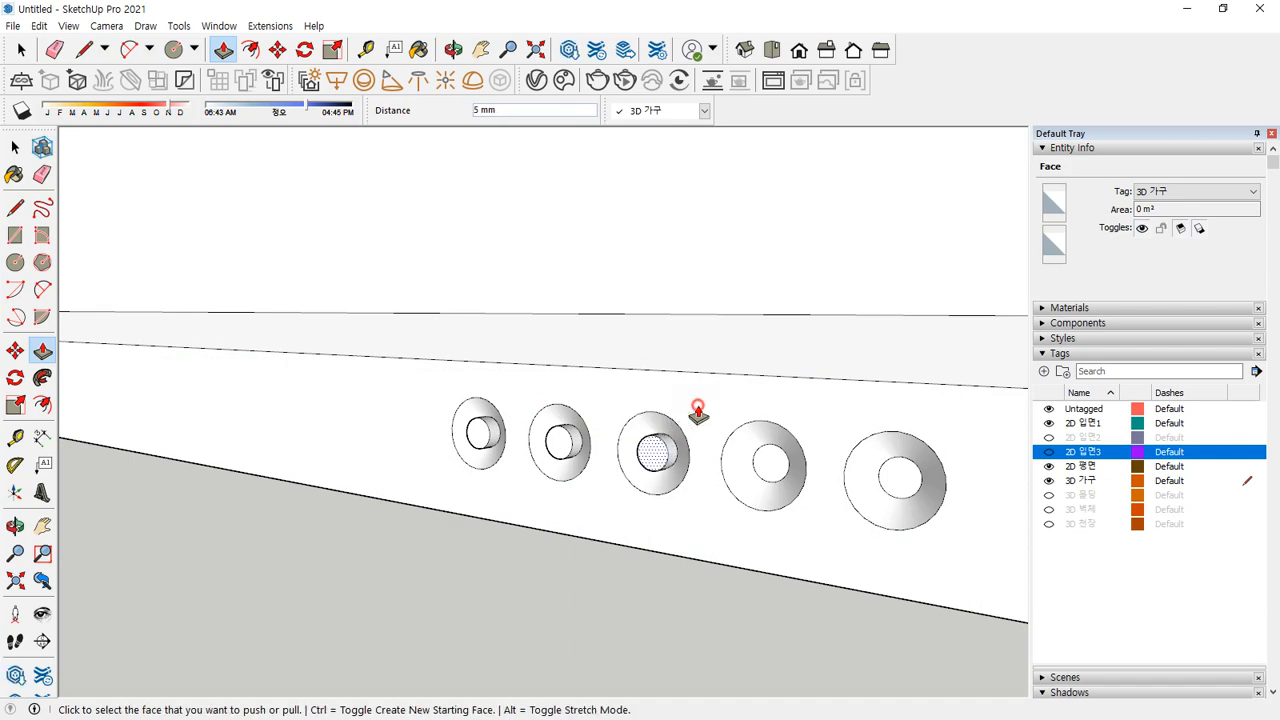
left_click(771, 463)
left_click(823, 434)
left_click(903, 486)
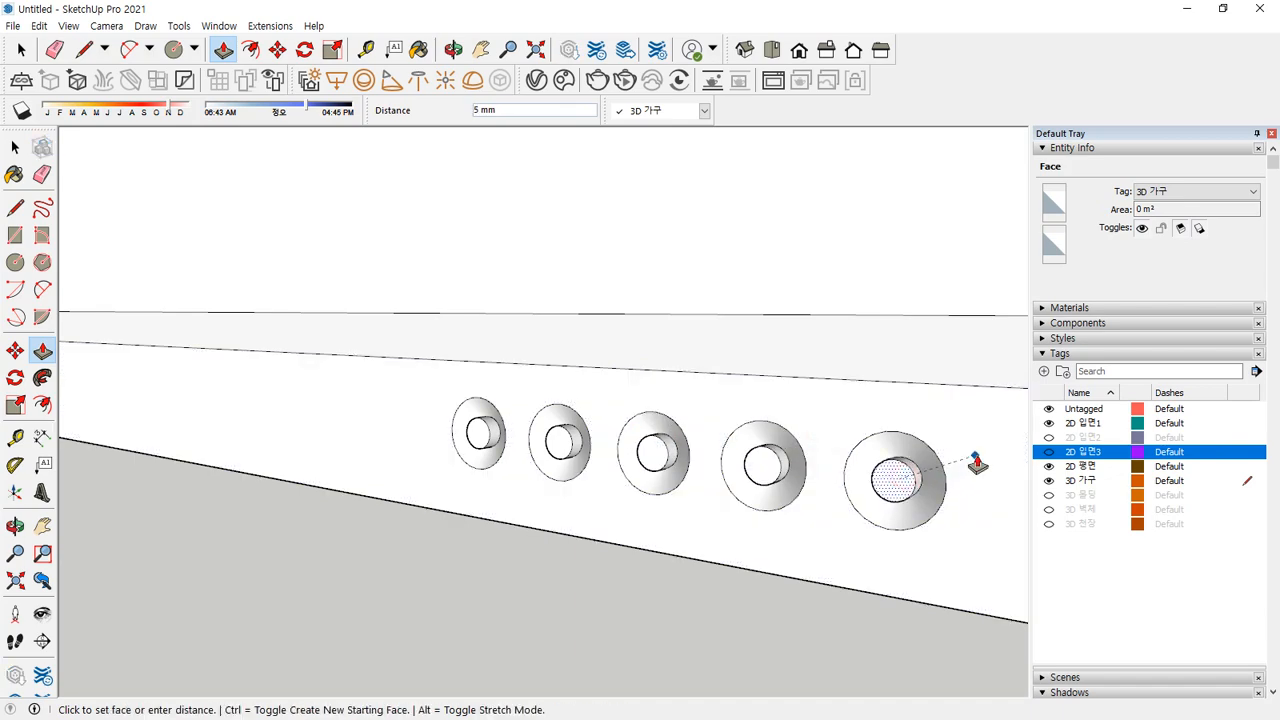
left_click(974, 460)
key("space")
Select all connected TV geometry and make it a group
middle_click_drag(571, 508, 516, 512)
scroll(662, 492, "down", 5)
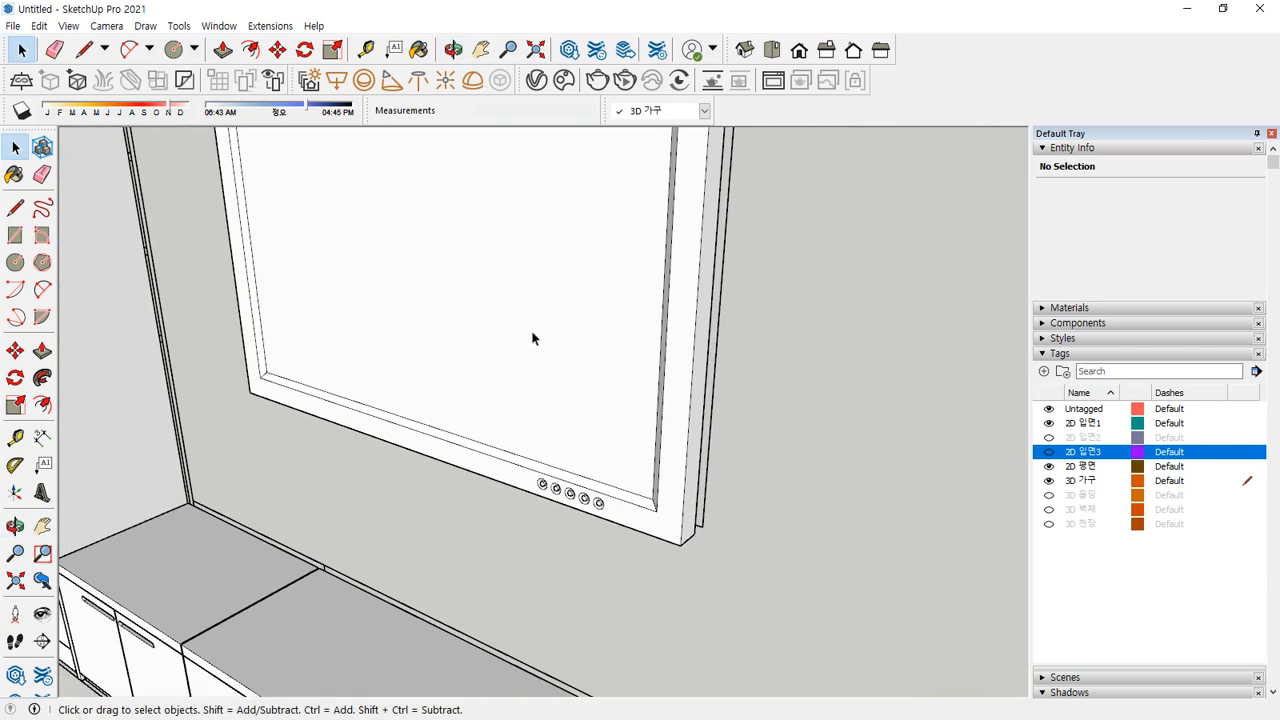
scroll(464, 362, "down", 3)
triple_click(500, 372)
right_click(498, 364)
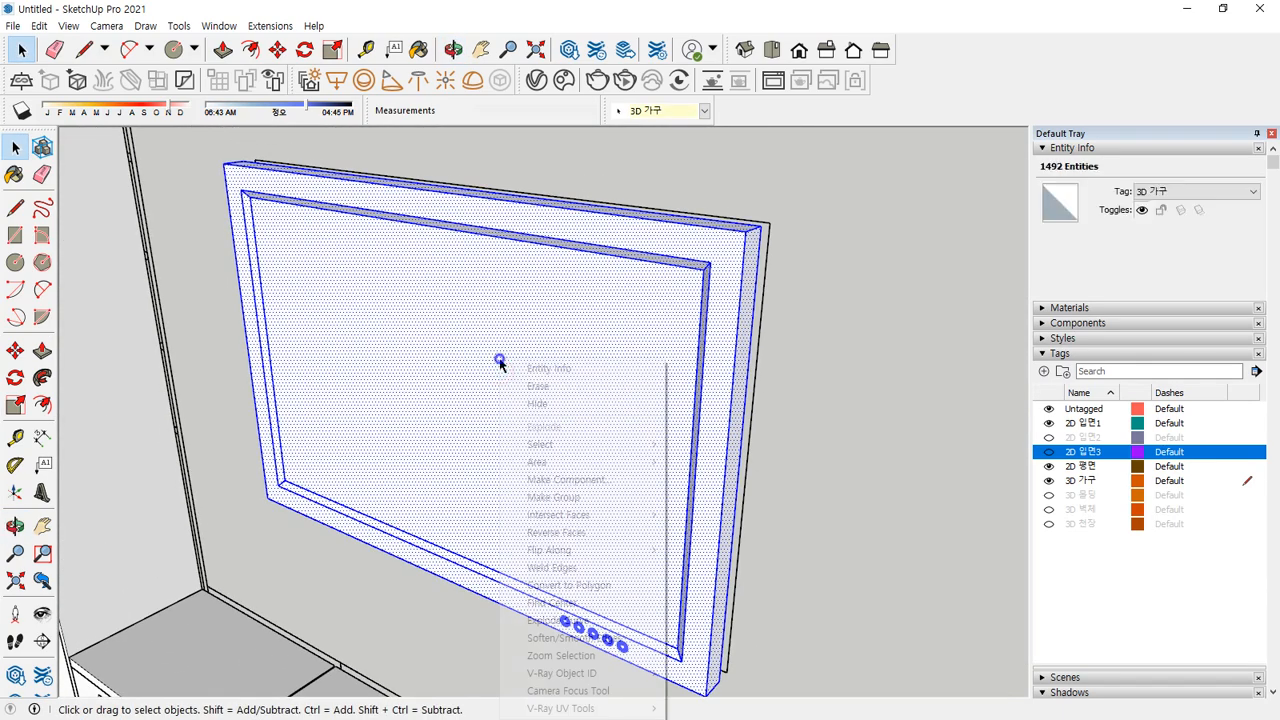
left_click(578, 499)
left_click(822, 489)
Add a tag named "3D 창문" and make it the active drawing tag
scroll(380, 432, "down", 4)
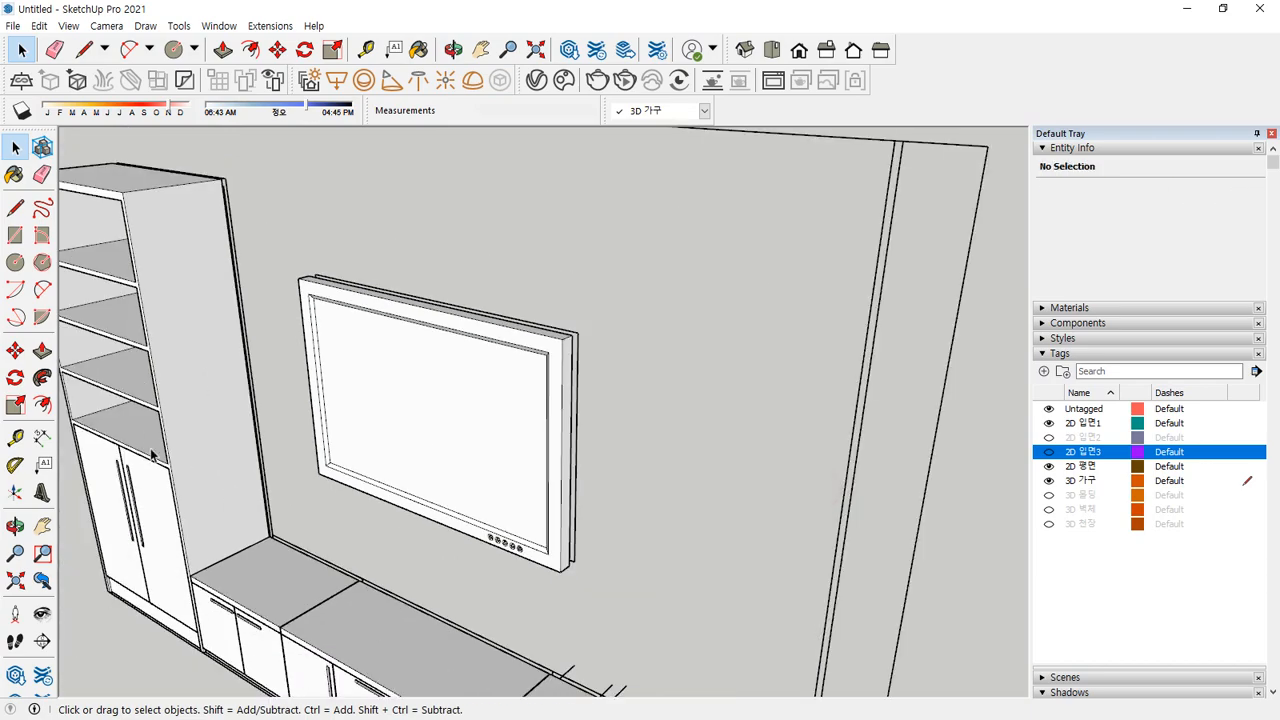
middle_click_drag(153, 453, 526, 404)
scroll(490, 420, "down", 3)
middle_click_drag(490, 509, 432, 490)
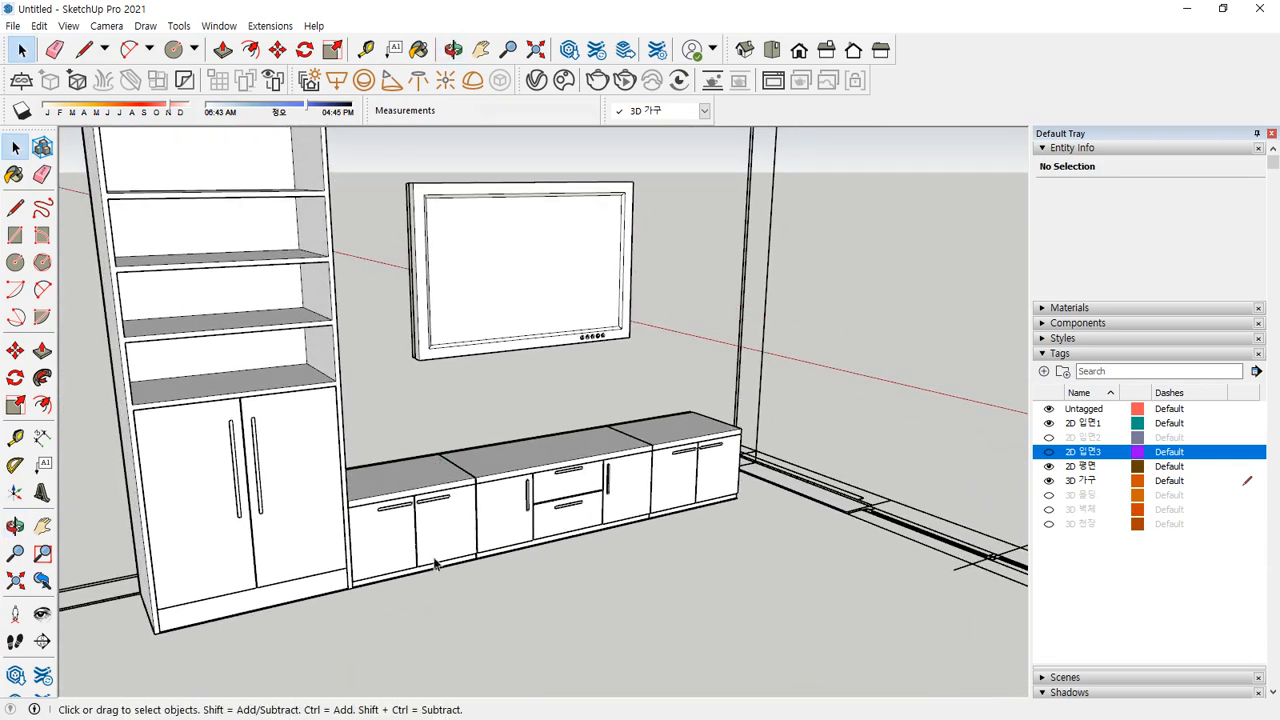
middle_click_drag(457, 338, 388, 396, "shift")
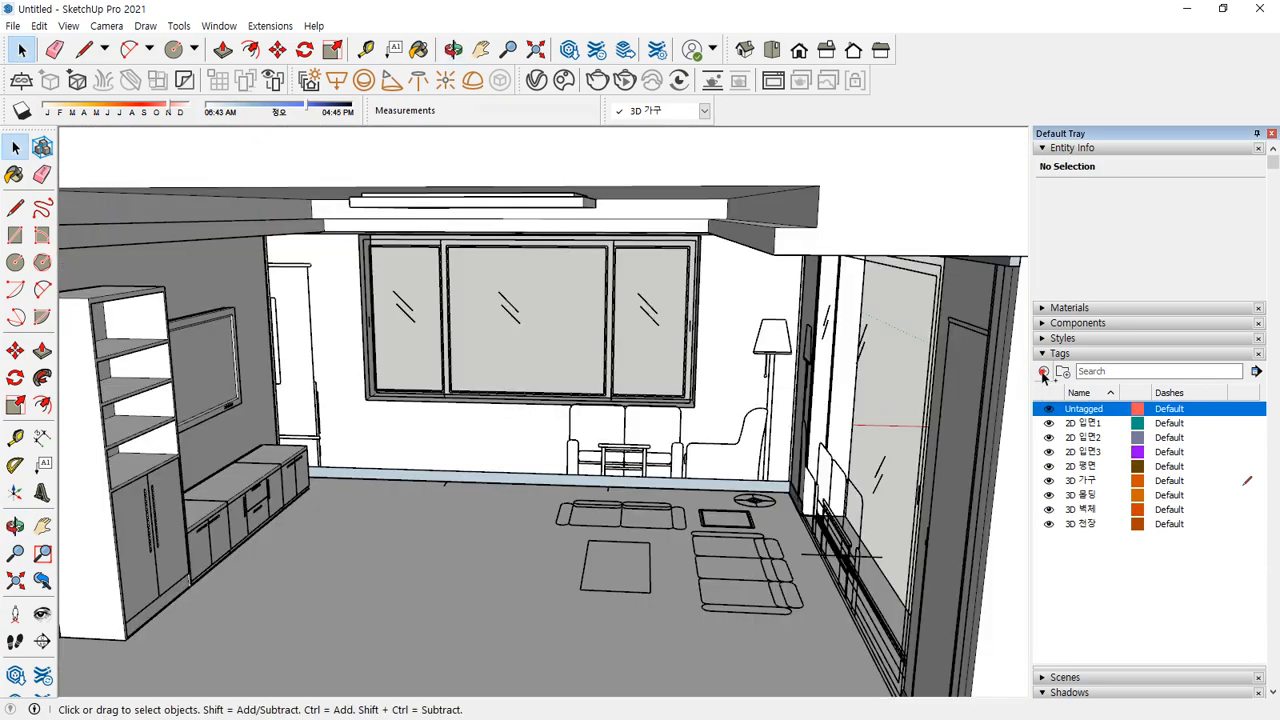
left_click(1043, 371)
type("3D 창문")
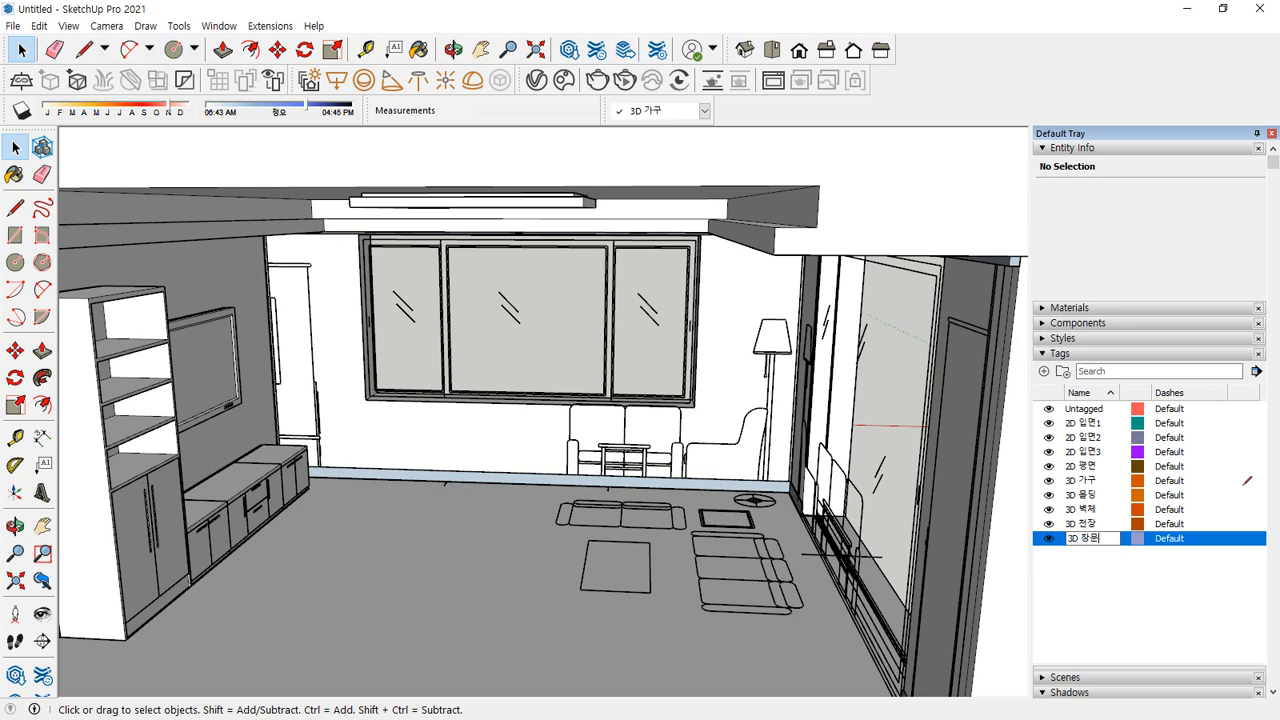
key("Return")
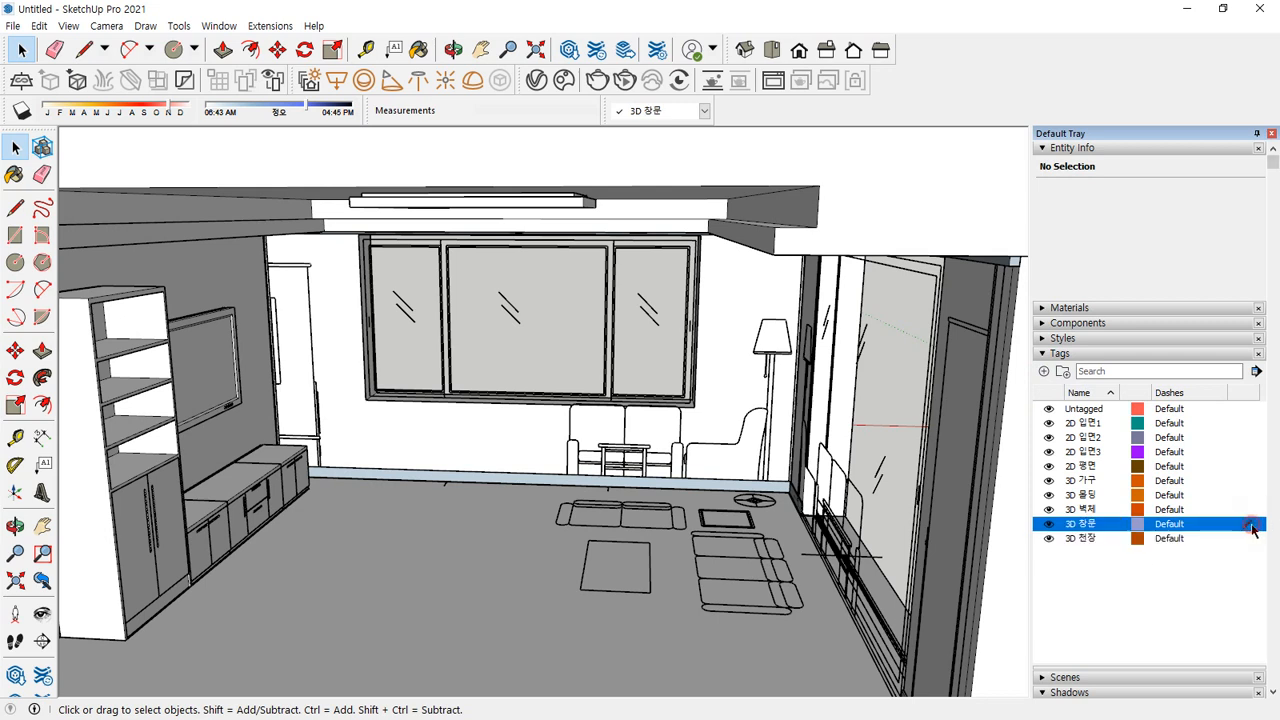
Hide the tags 3D 천장, 3D 가구, 2D 입면1, 2D 입면3 and 3D 몰딩 to isolate the window wall
scroll(595, 345, "up", 3)
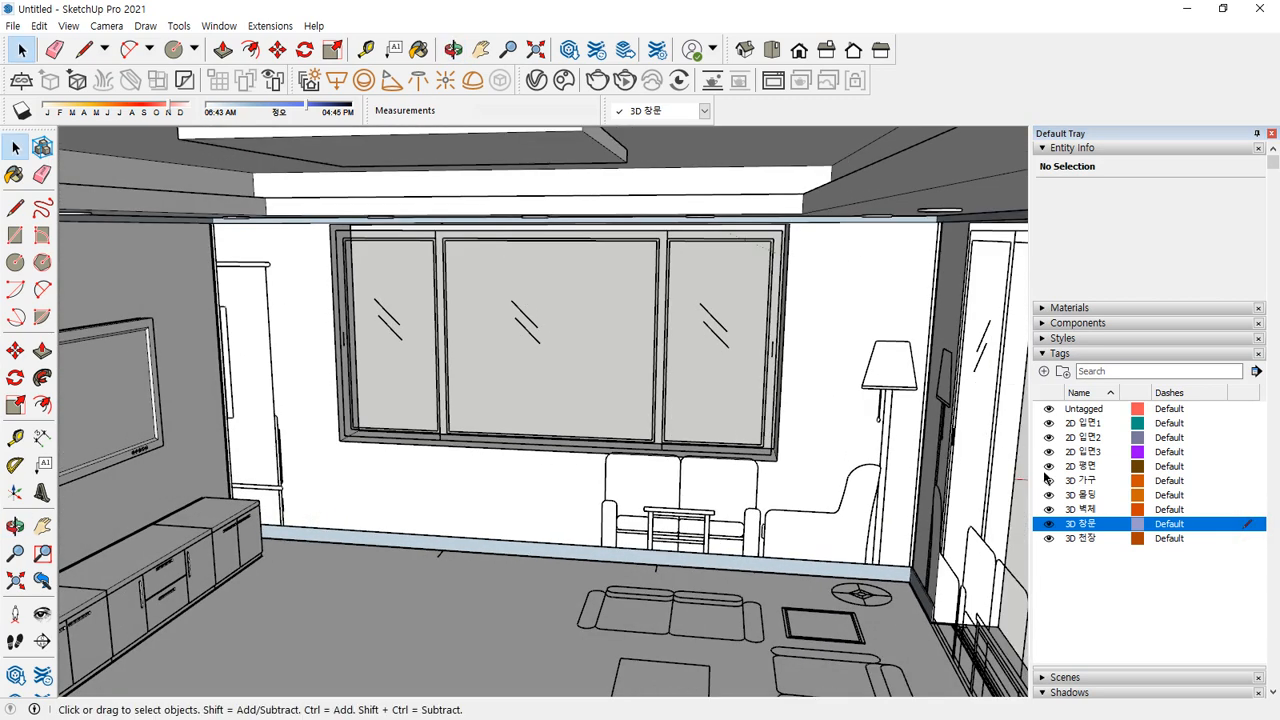
left_click(1047, 539)
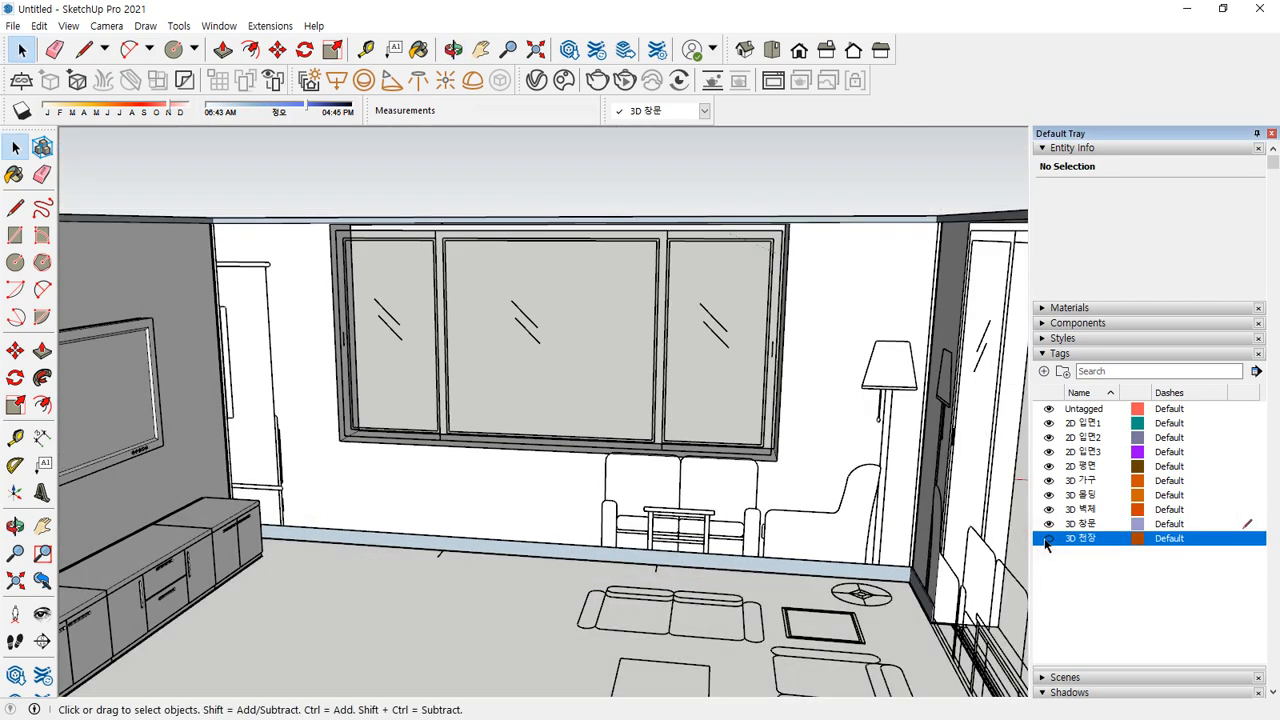
left_click(1049, 482)
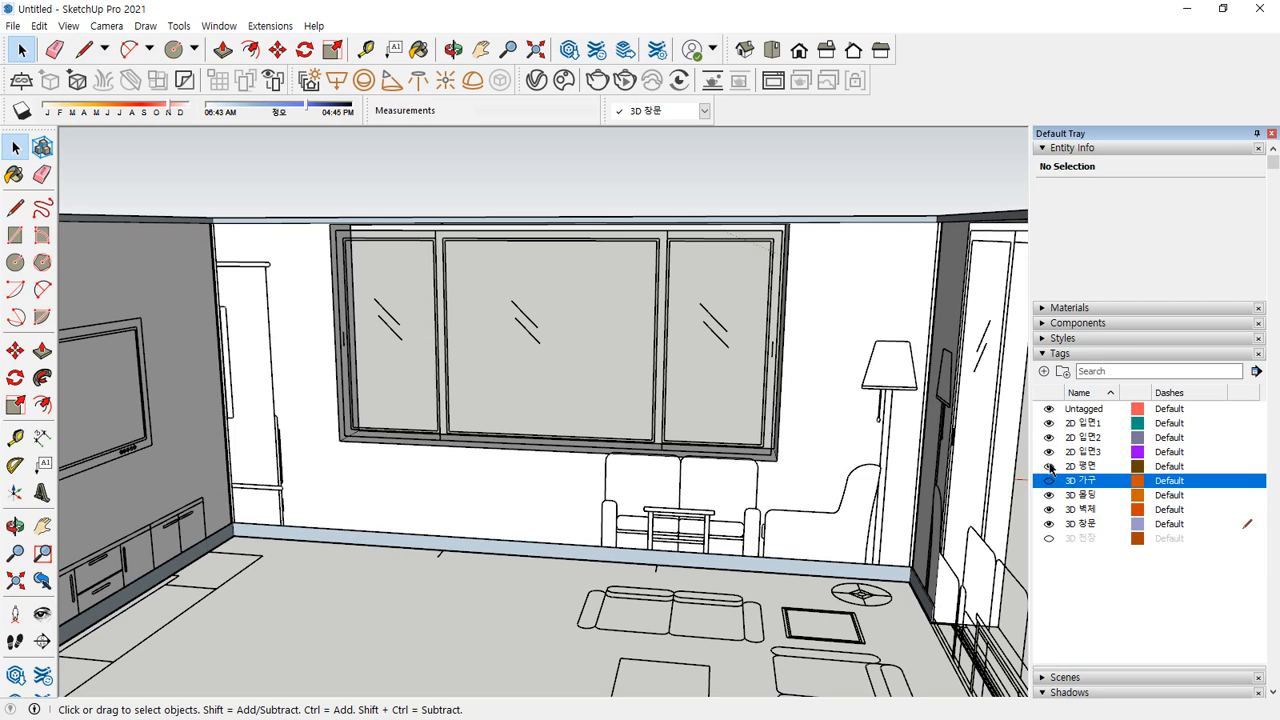
left_click(1048, 423)
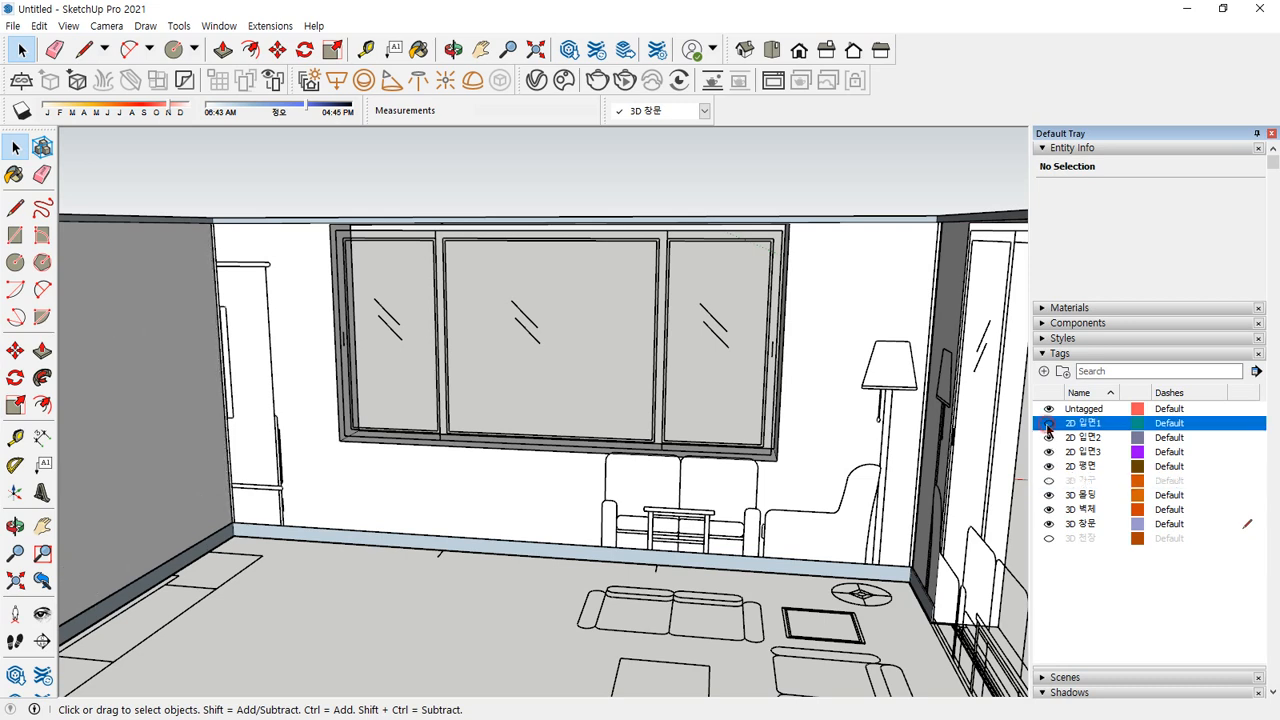
left_click(1048, 452)
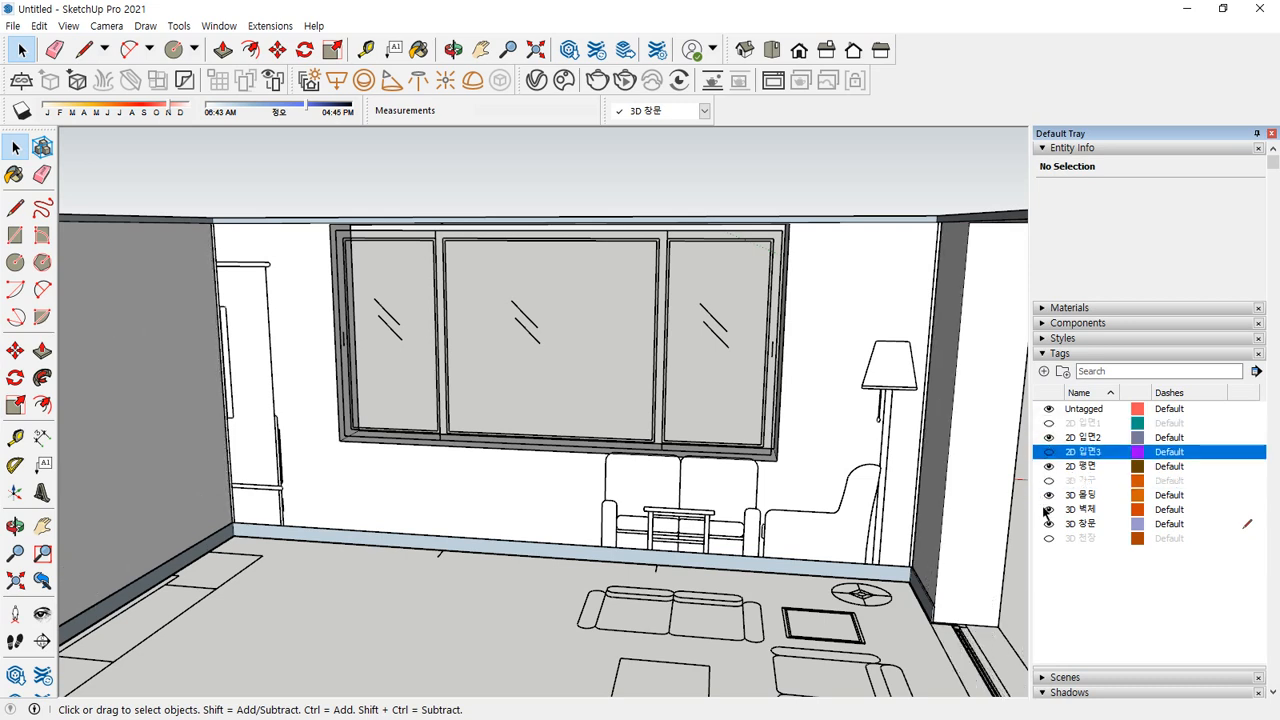
left_click(1048, 495)
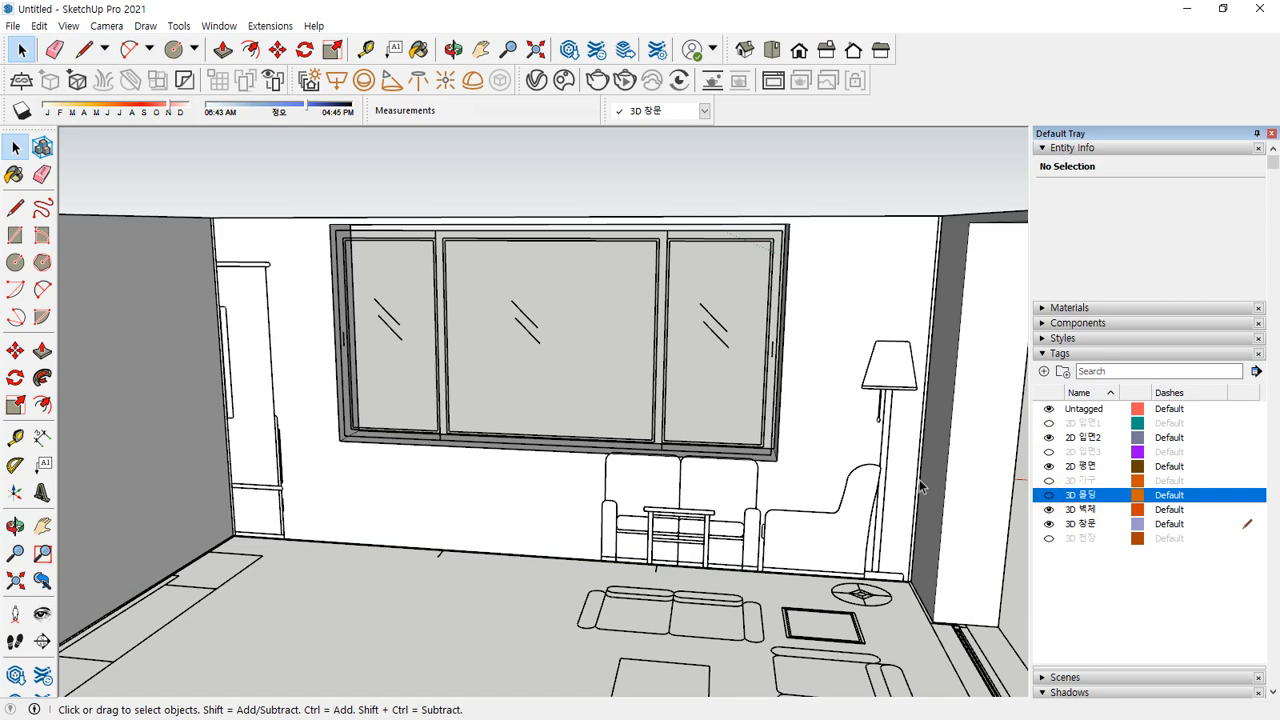
Draw the window's outer frame from nested rectangles along its elevation outlines, the inner one 2920 x 1420 mm, and delete the inner face
scroll(568, 365, "up", 3)
middle_click_drag(568, 365, 618, 430)
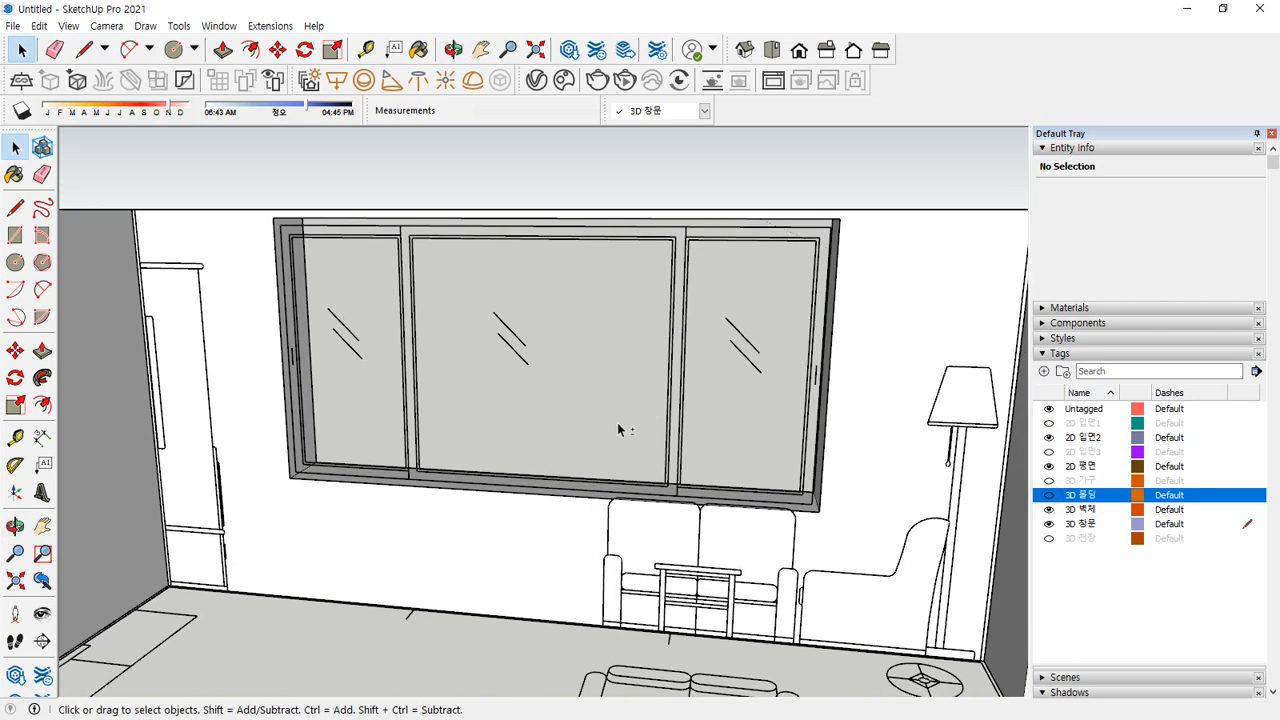
key("r")
left_click(289, 477)
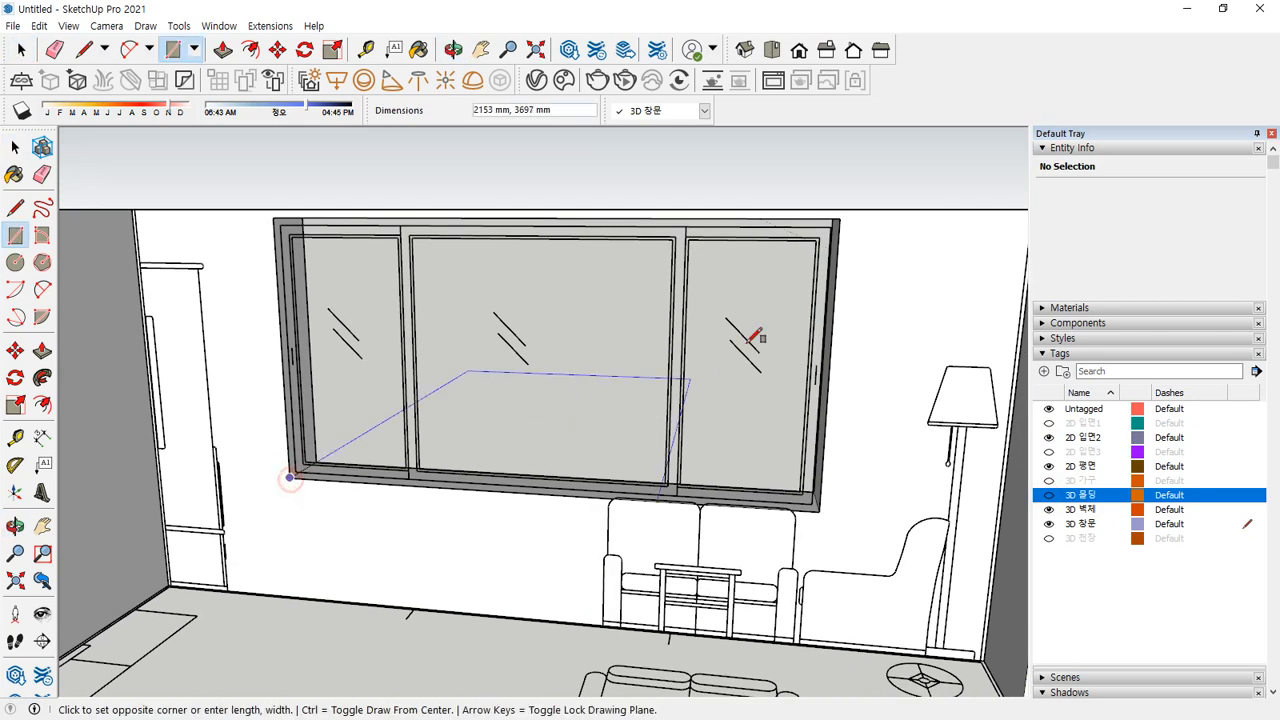
left_click(841, 216)
left_click(830, 226)
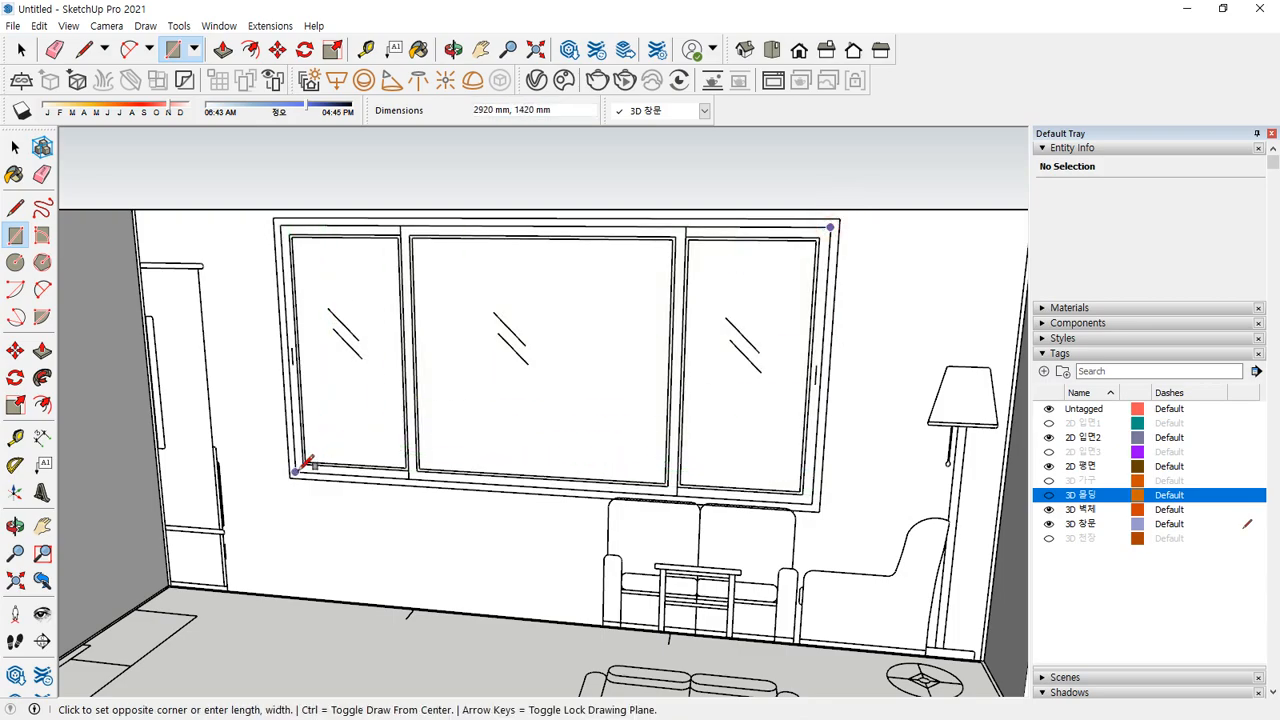
key("space")
left_click(485, 409)
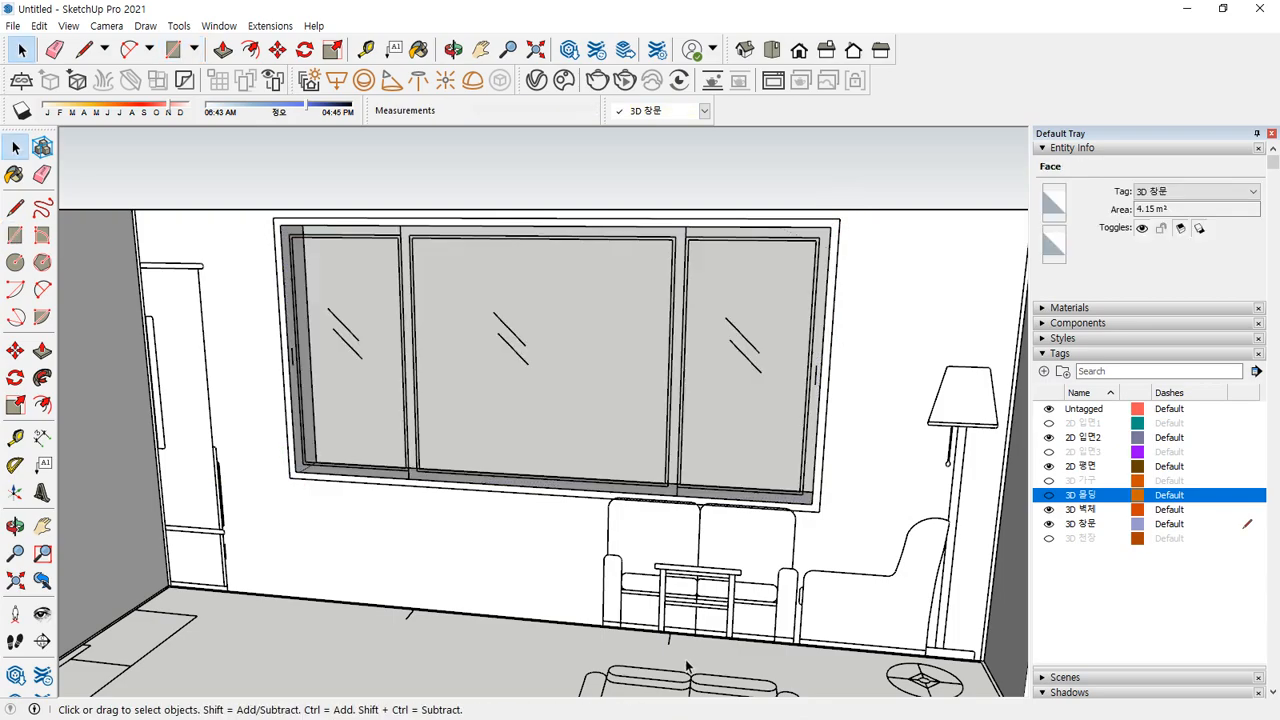
Hide the tag 3D 벽체 to expose the window's floor-plan lines
middle_click_drag(485, 409, 470, 330)
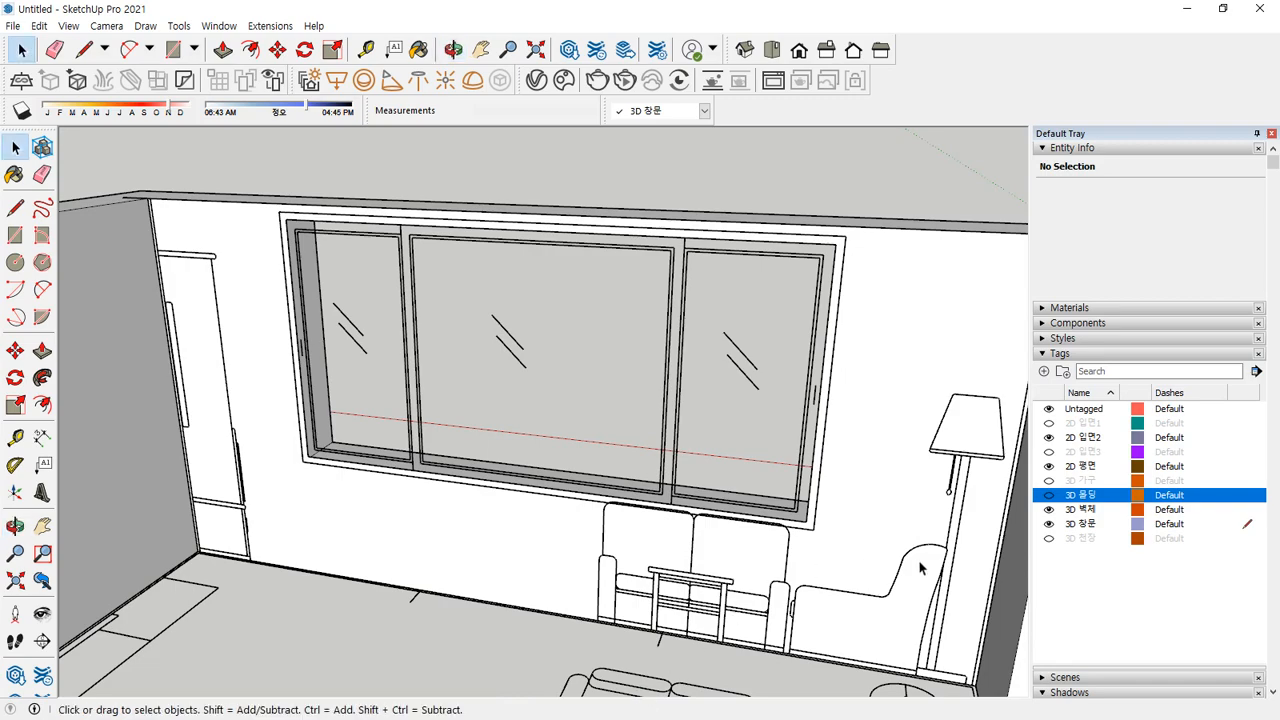
left_click(1048, 510)
middle_click_drag(441, 608, 324, 429)
scroll(324, 429, "up", 5)
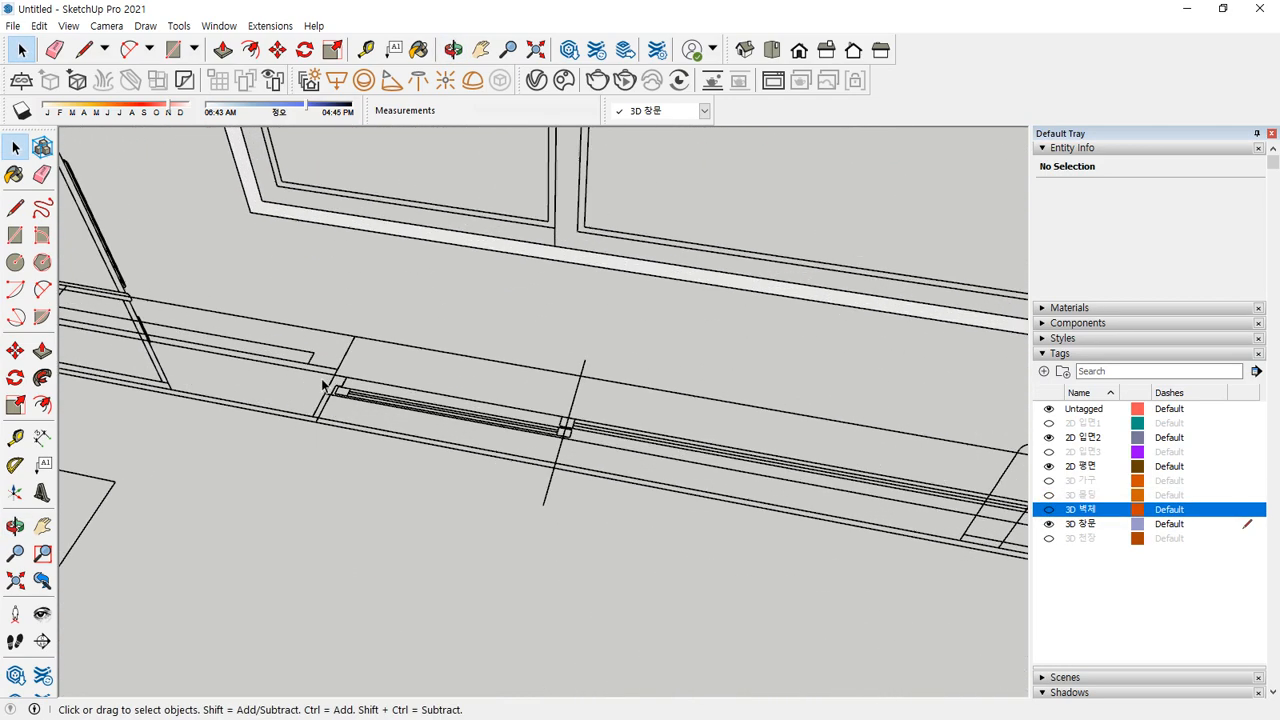
Measure the window frame's depth and the sash thickness on the 2D floor plan
scroll(324, 386, "up", 3)
key("t")
left_click(324, 410)
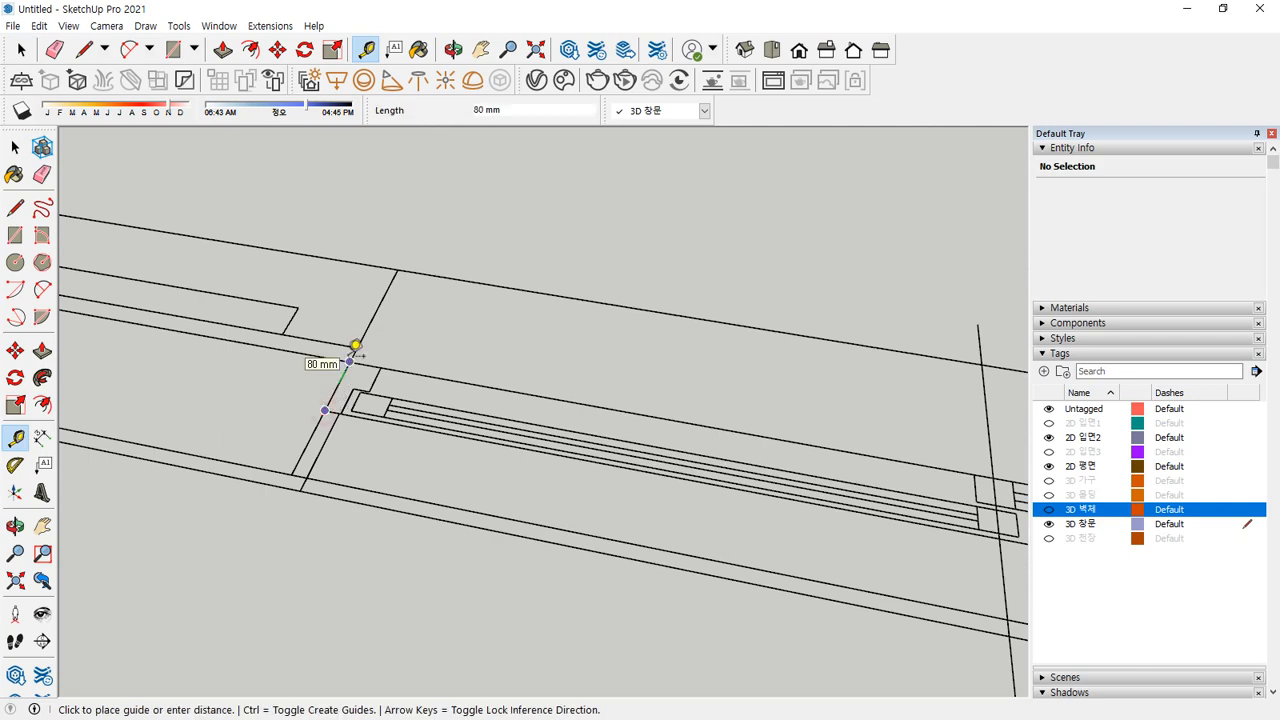
key("Escape")
left_click(351, 410)
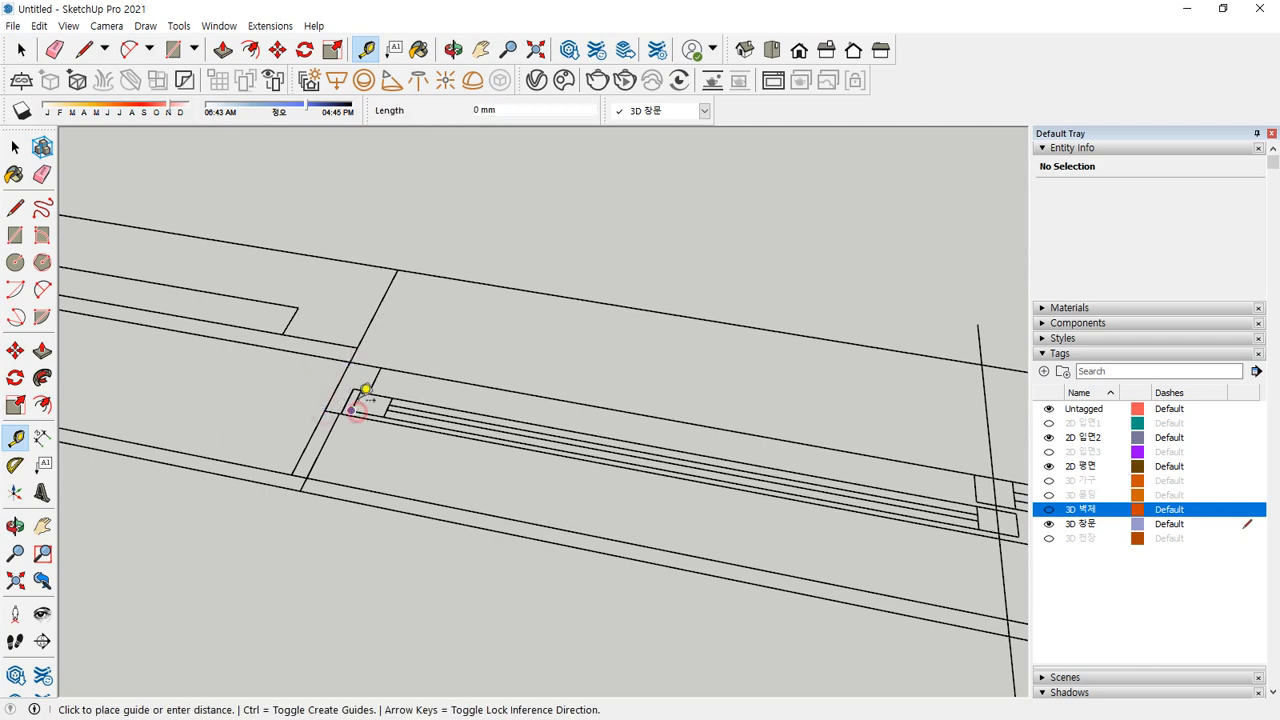
scroll(368, 384, "down", 6)
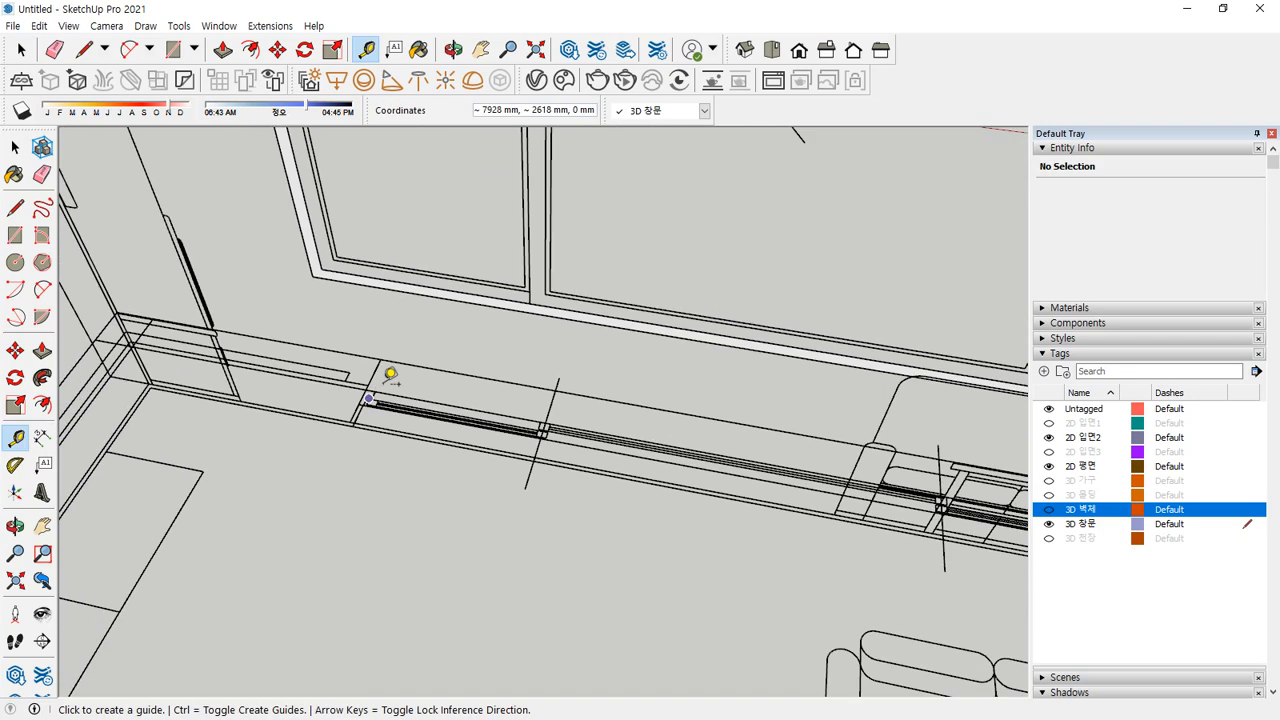
Extrude the window's outer frame to its plan depth and make all of its geometry a group
key("p")
left_click(400, 349)
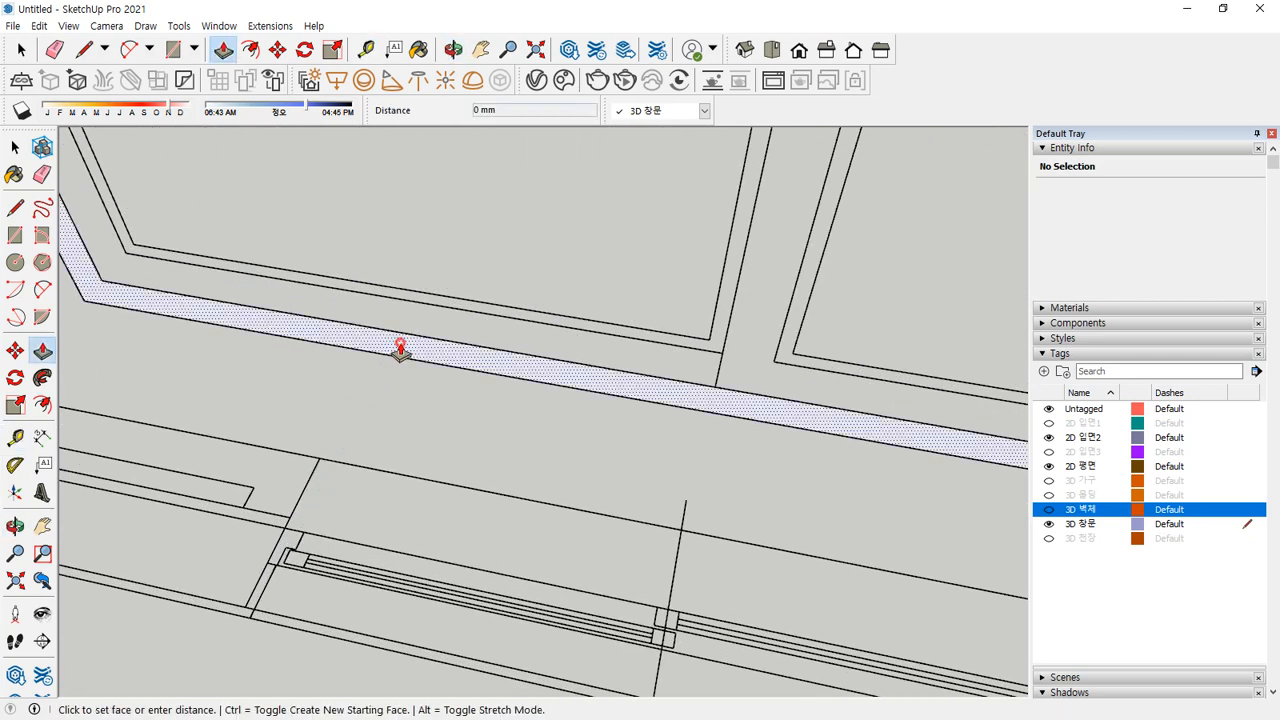
scroll(468, 277, "up", 2)
key("Escape")
key("space")
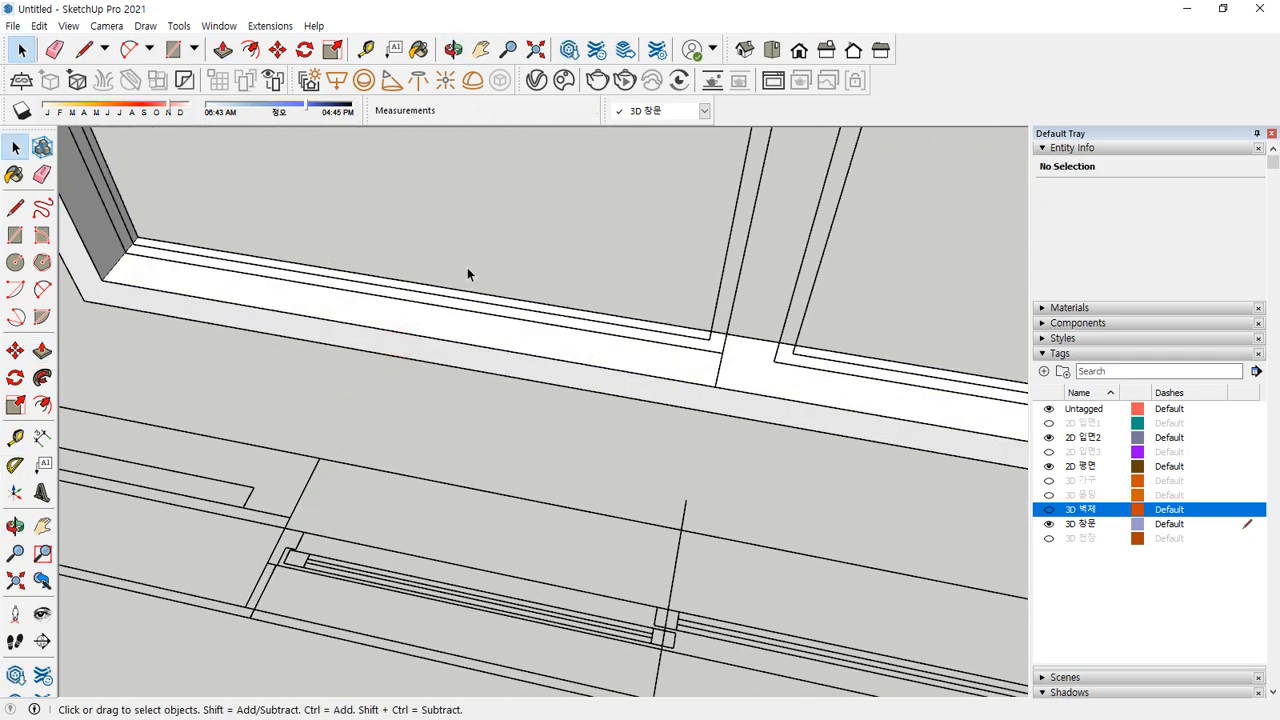
triple_click(449, 336)
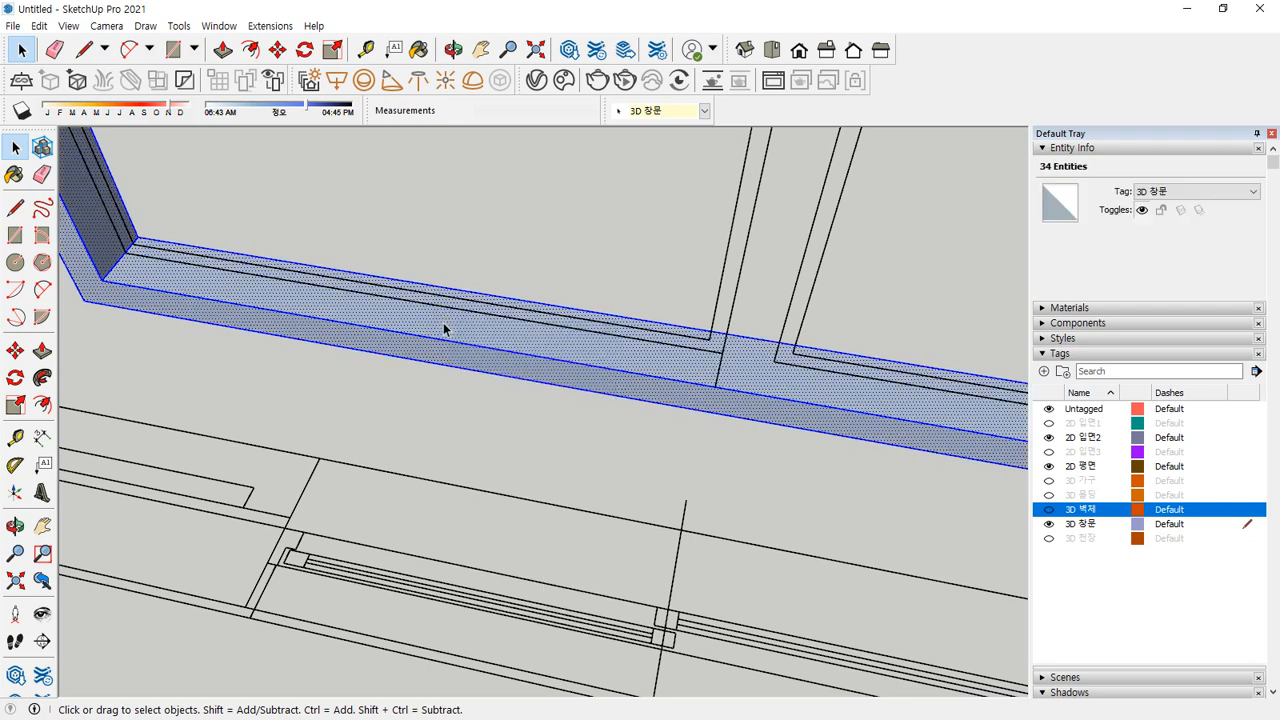
right_click(446, 328)
left_click(495, 461)
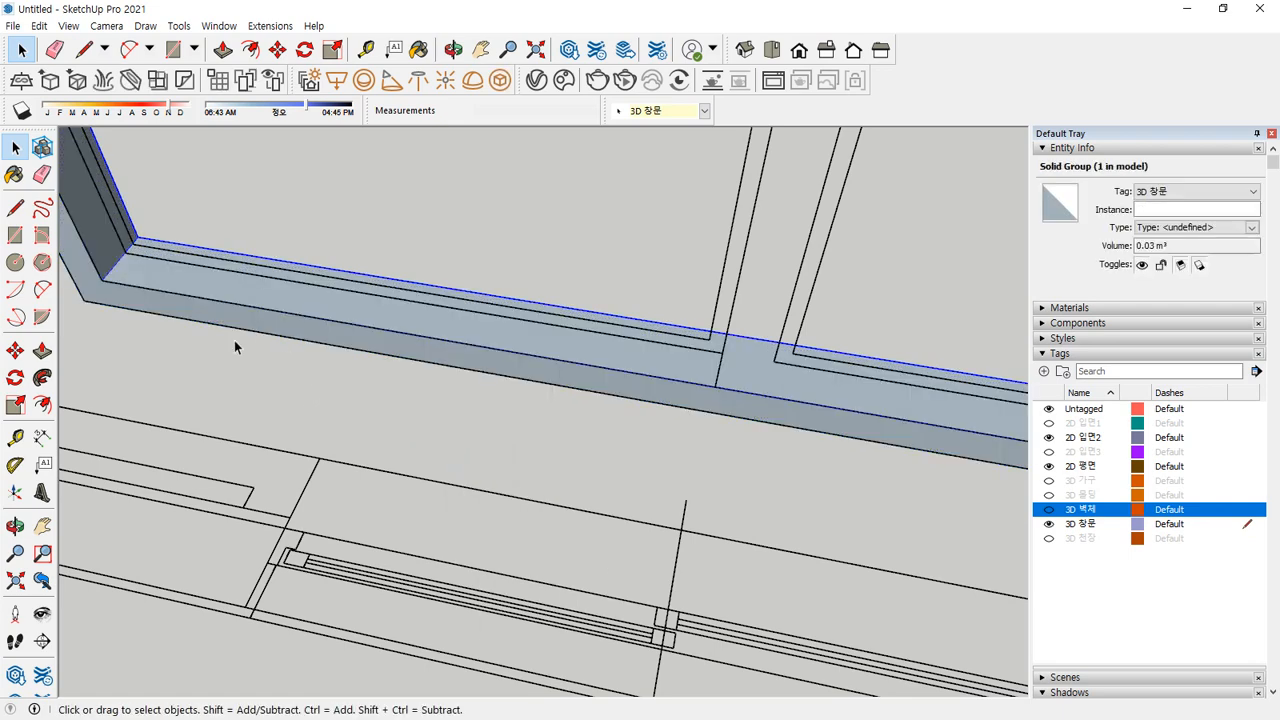
Draw the middle sash frame from nested rectangles along its elevation outlines and delete the inner face
middle_click_drag(712, 407, 330, 405)
key("r")
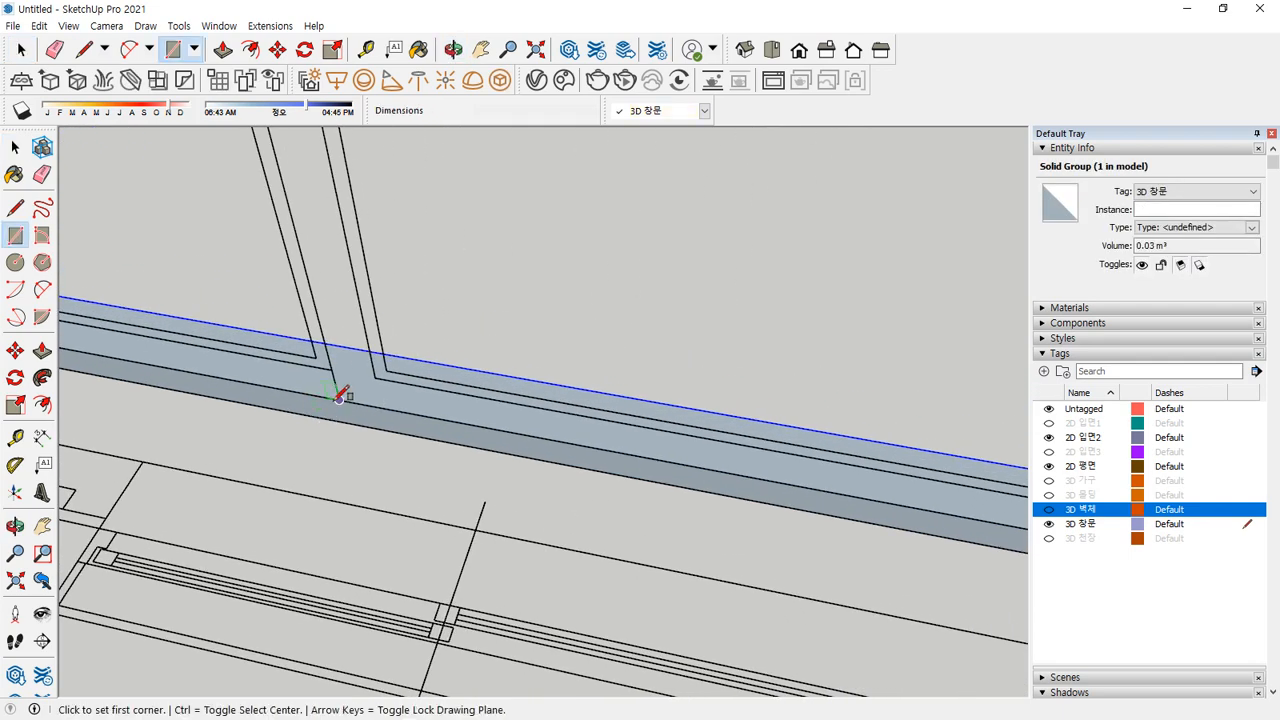
left_click(338, 399)
scroll(394, 346, "down", 5)
middle_click_drag(560, 325, 602, 335)
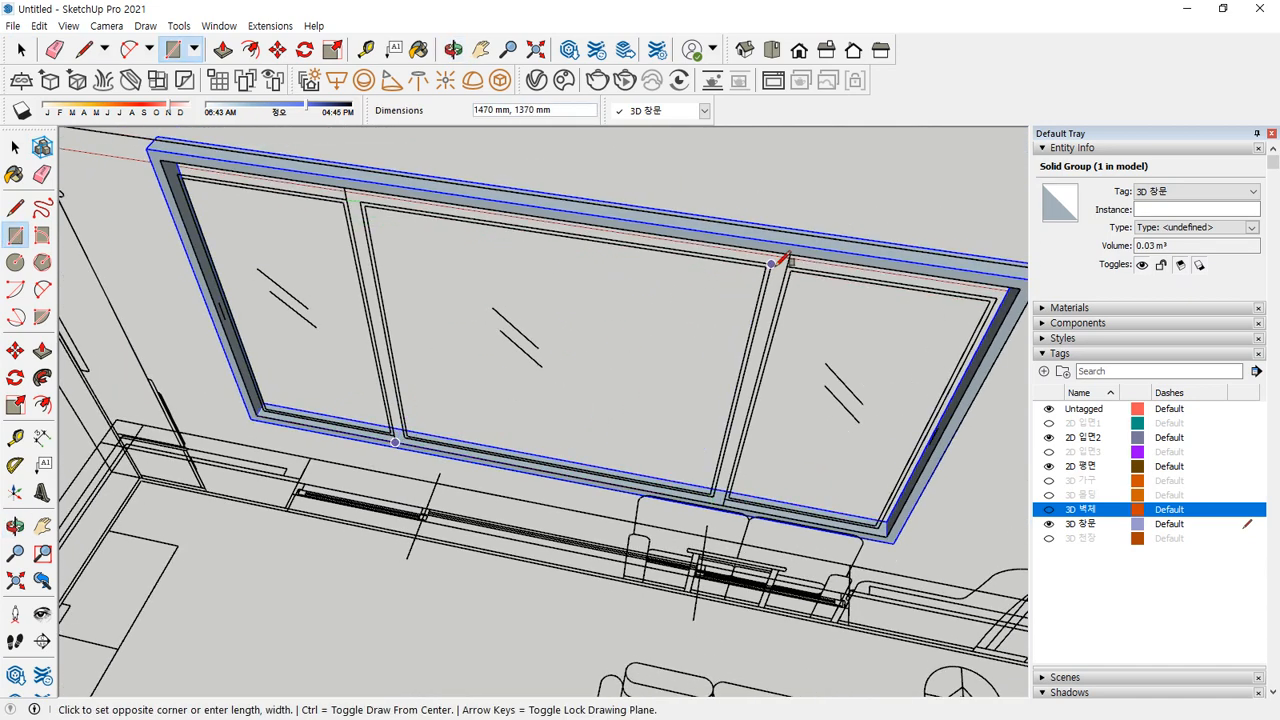
scroll(391, 434, "up", 5)
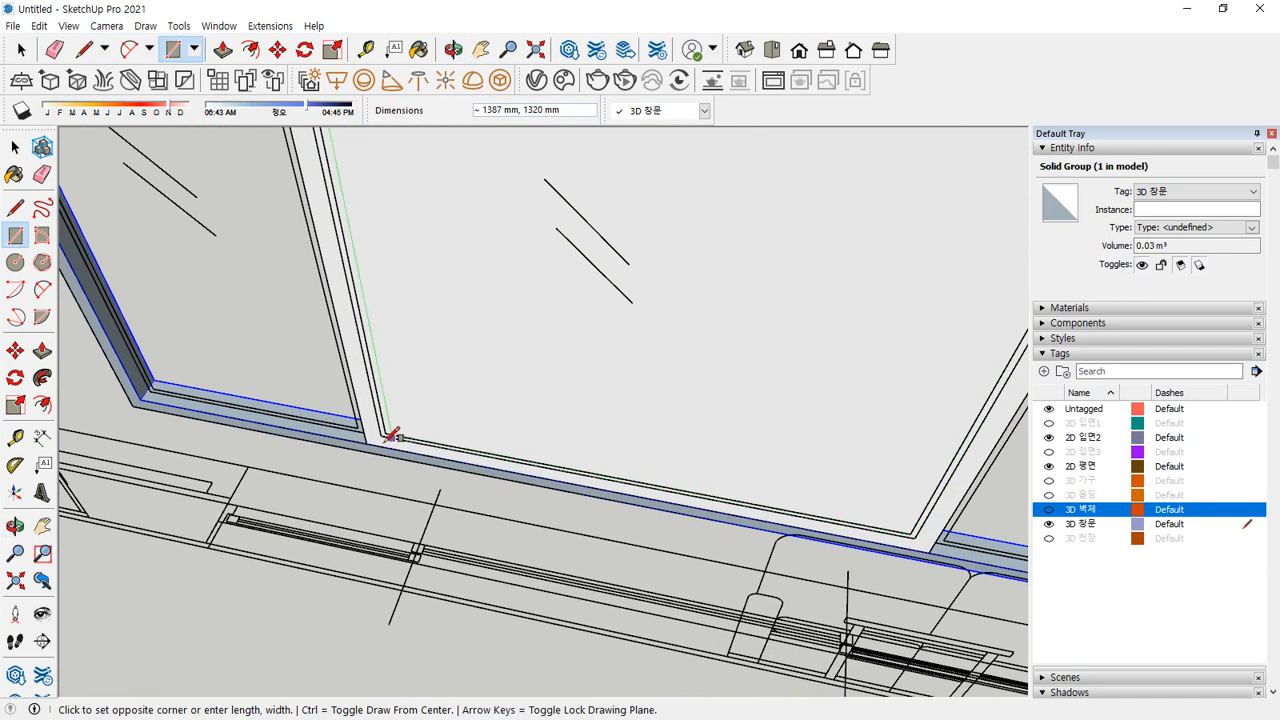
left_click(380, 416)
middle_click_drag(380, 416, 446, 395)
key("space")
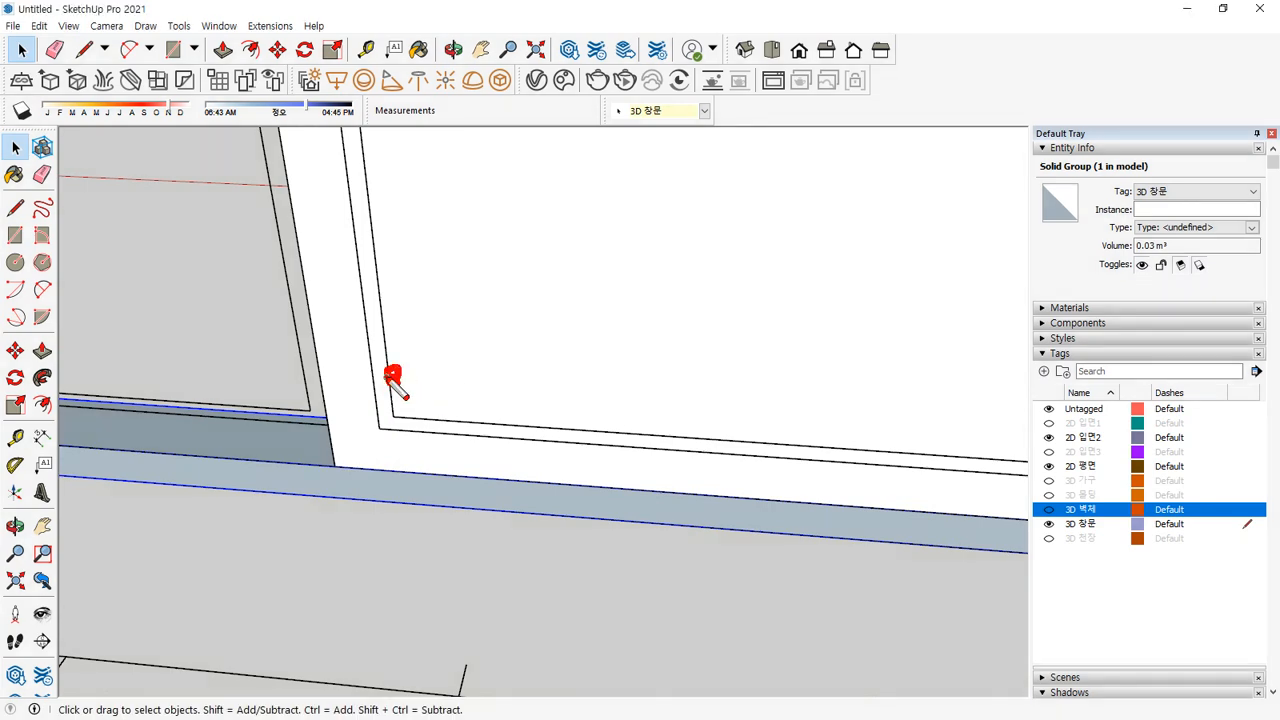
left_click(473, 355)
key("Delete")
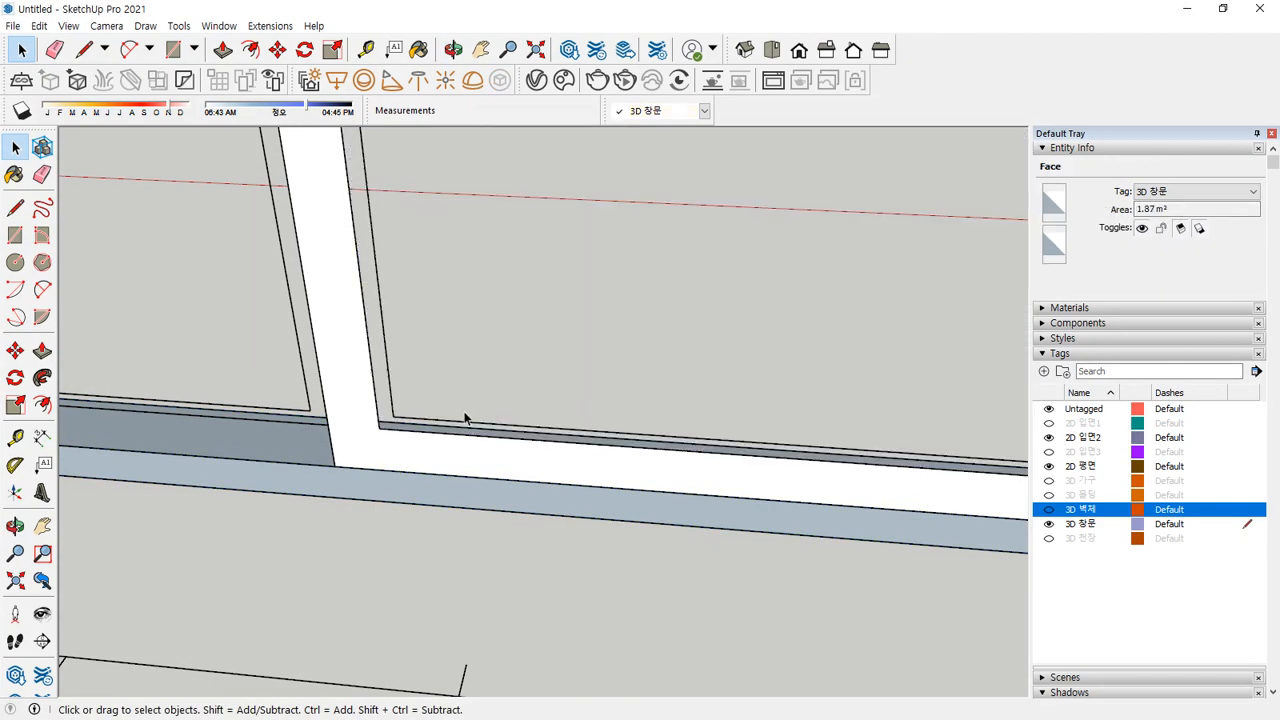
Extrude the middle sash frame 30 mm and make it a group
key("p")
left_click(432, 459)
left_click(432, 459)
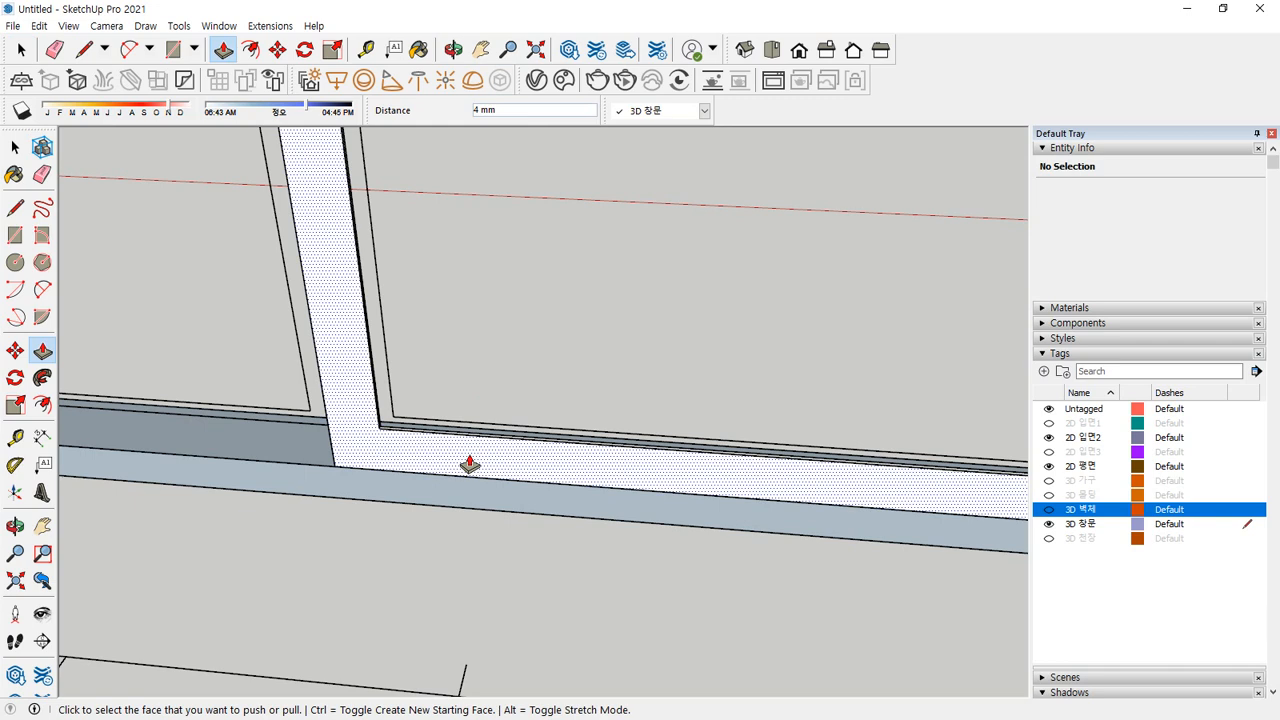
left_click(469, 464)
key("space")
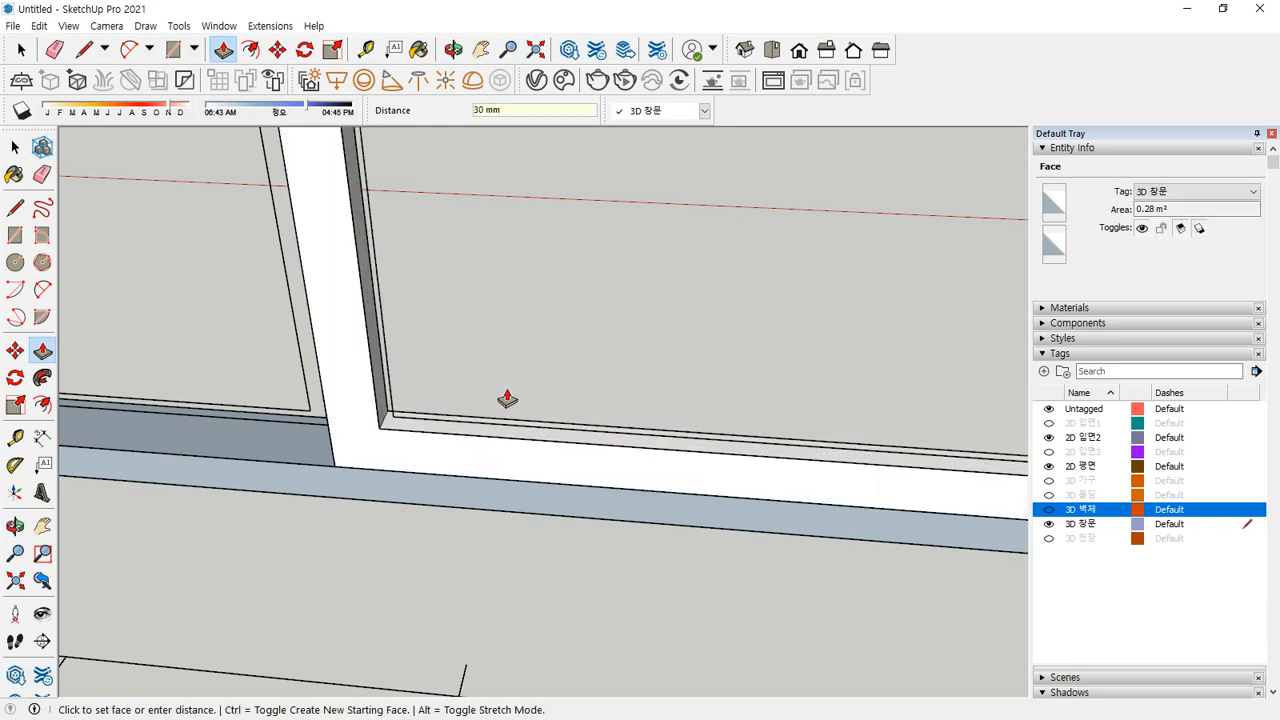
triple_click(495, 446)
right_click(493, 444)
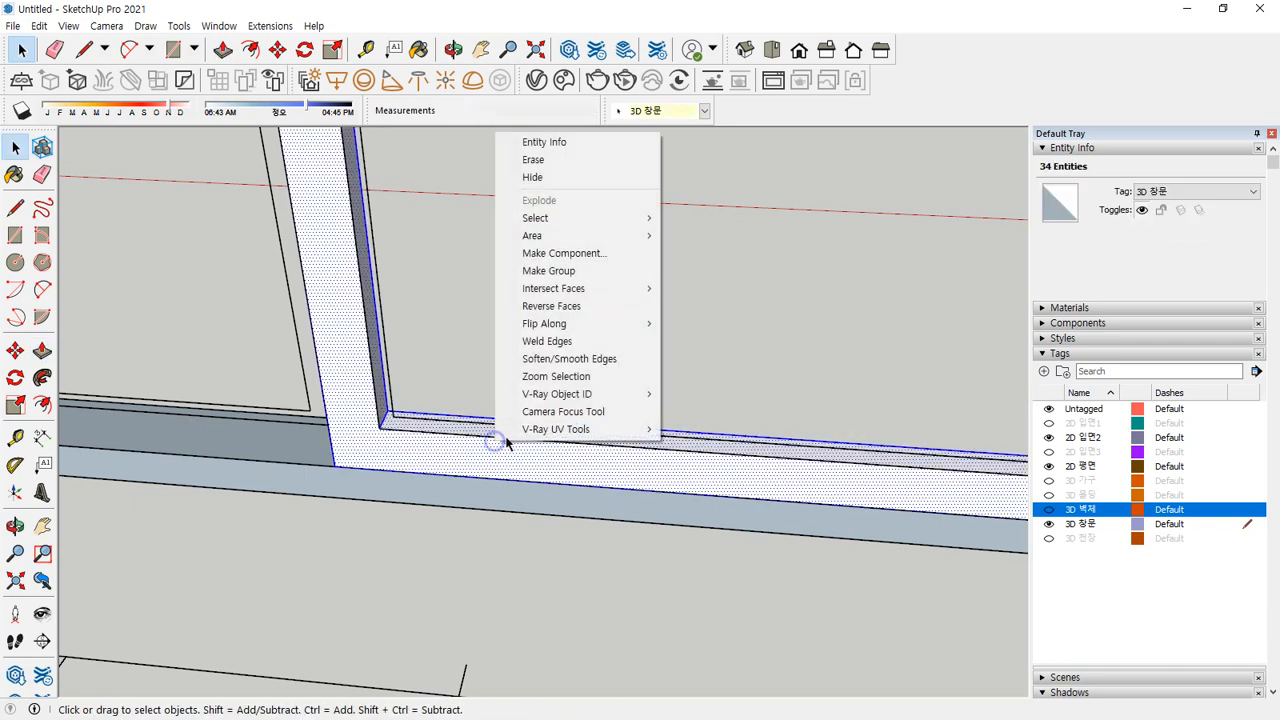
left_click(571, 281)
Draw a rectangle filling the middle sash's opening as the glass pane, from inner corner to opposite inner corner
key("r")
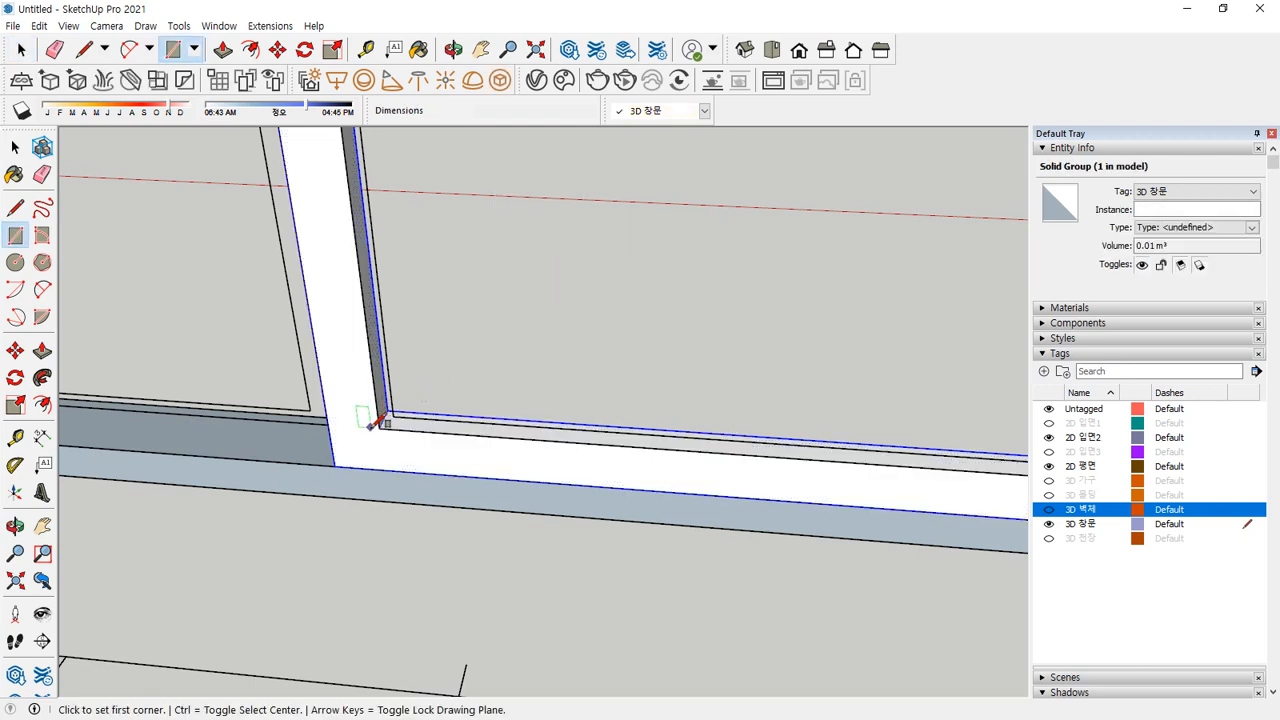
key("Escape")
left_click(380, 428)
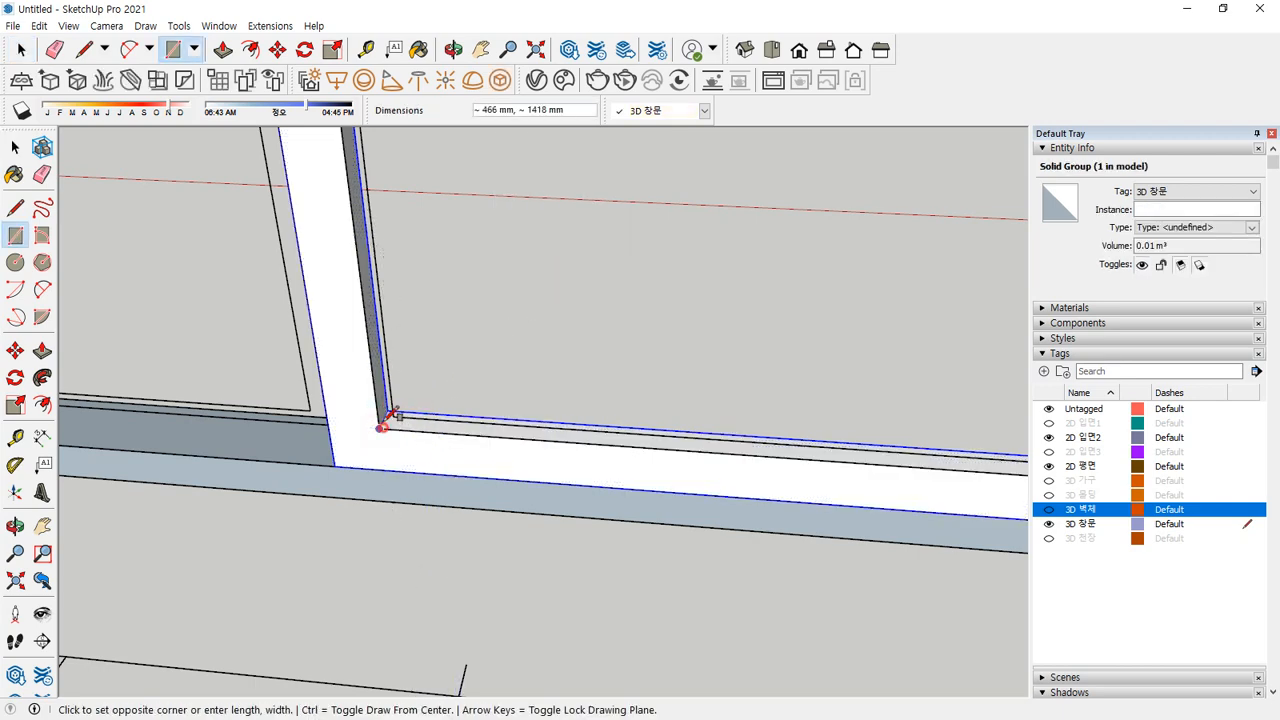
scroll(492, 351, "down", 5)
middle_click_drag(650, 308, 387, 575, "shift")
scroll(788, 194, "up", 2)
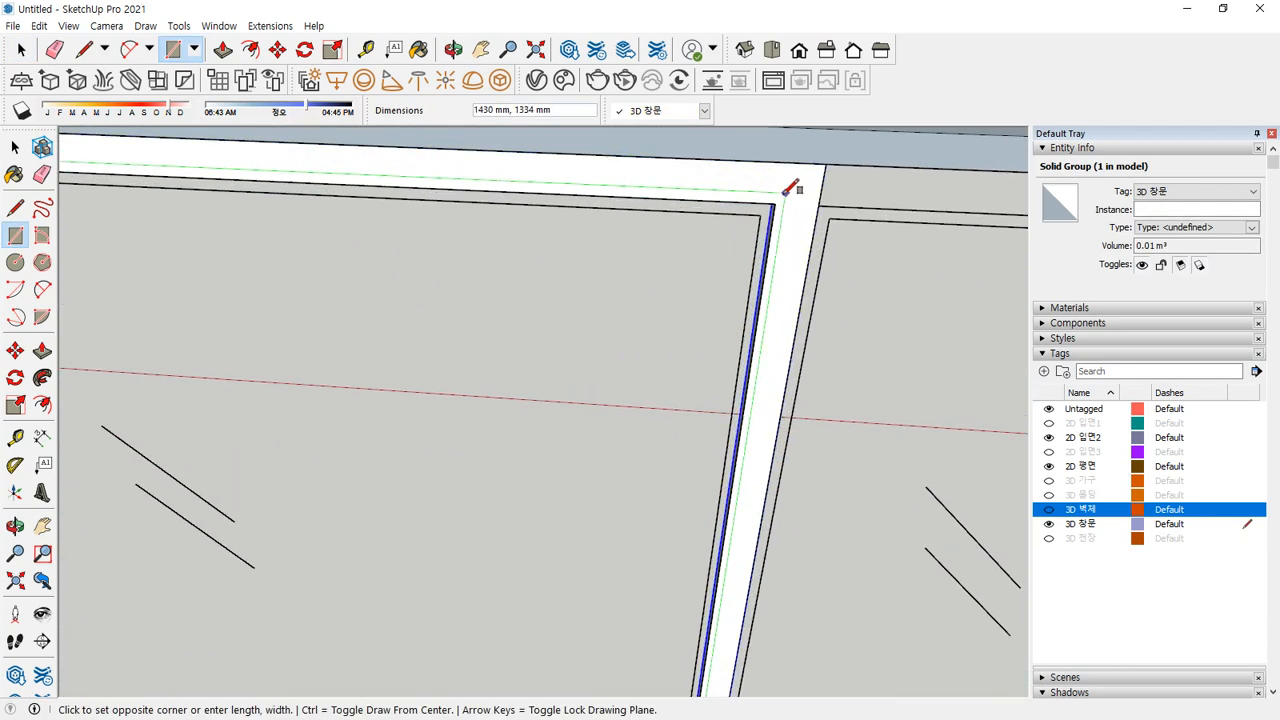
left_click(776, 203)
key("space")
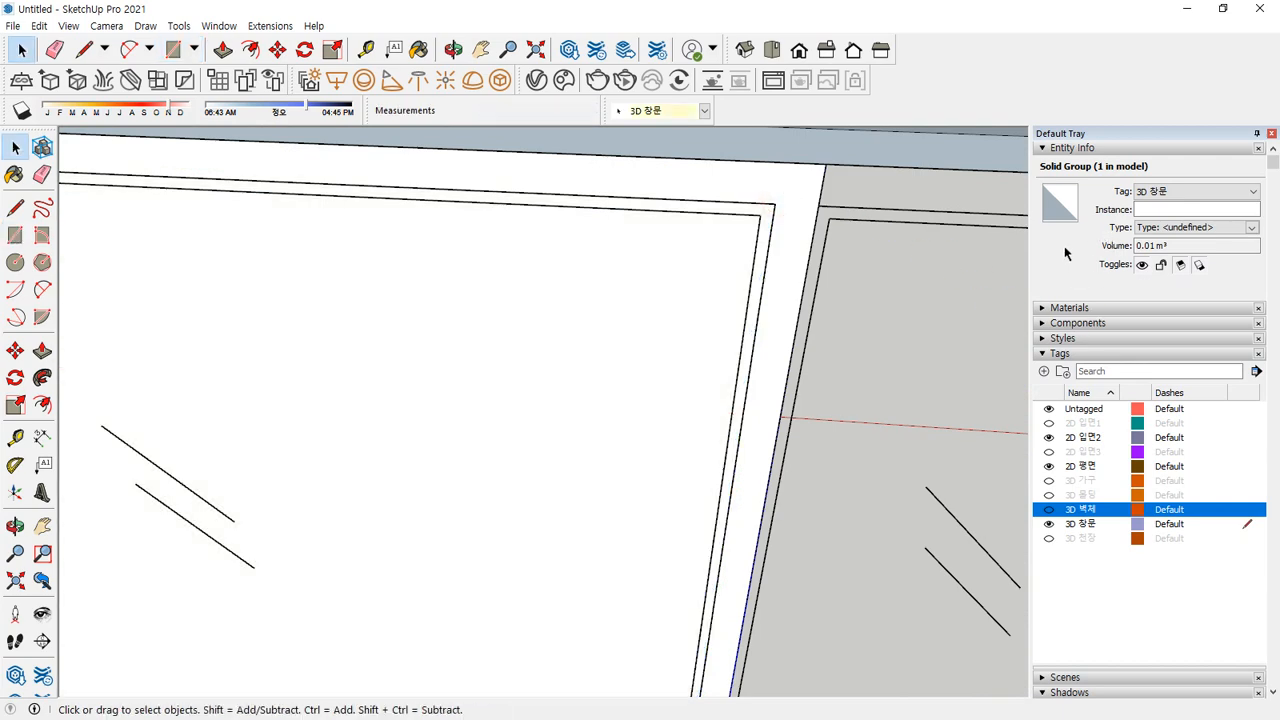
Paint the middle glass pane with Translucent Glass Tinted from the Glass and Mirrors collection
left_click(1065, 310)
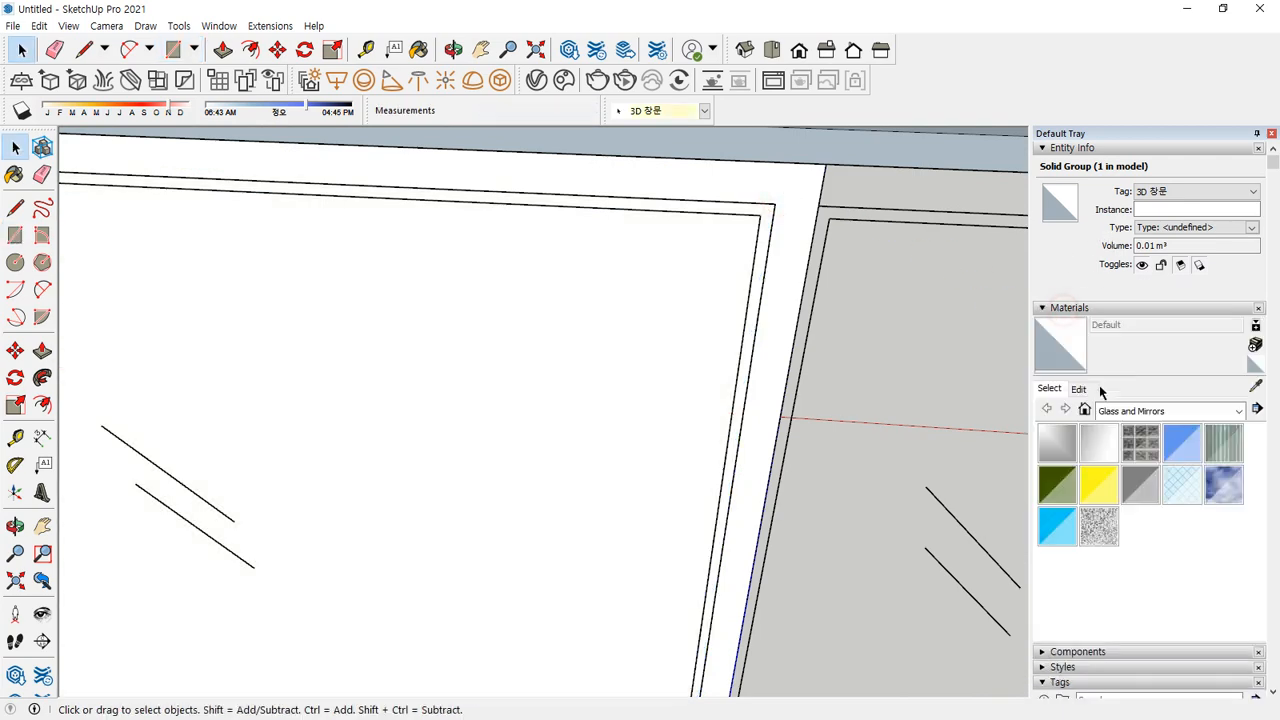
left_click(1055, 520)
left_click(526, 445)
key("space")
Move the glass pane back to the midpoint of the sash frame's thickness and group it with the middle sash frame
mouse_move(510, 440)
middle_mouse_down()
mouse_move(481, 314)
mouse_move(505, 422)
middle_mouse_up()
double_click(425, 448)
scroll(210, 612, "up", 7)
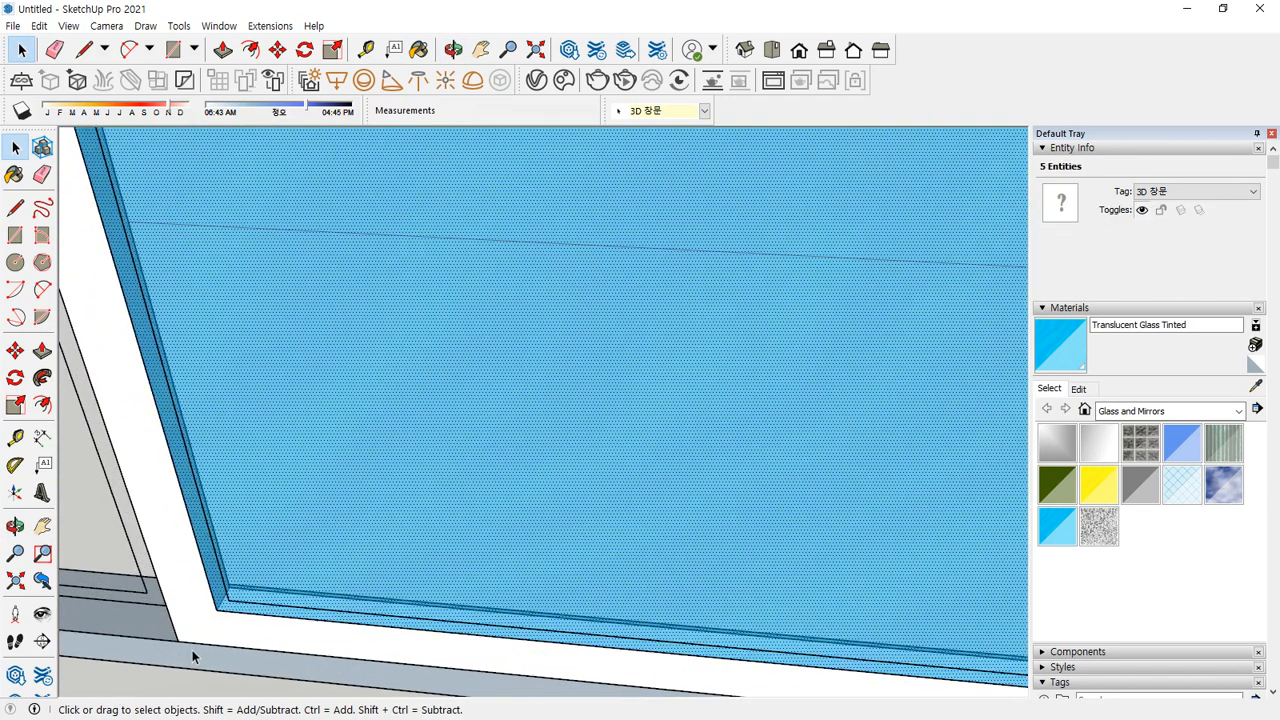
key("m")
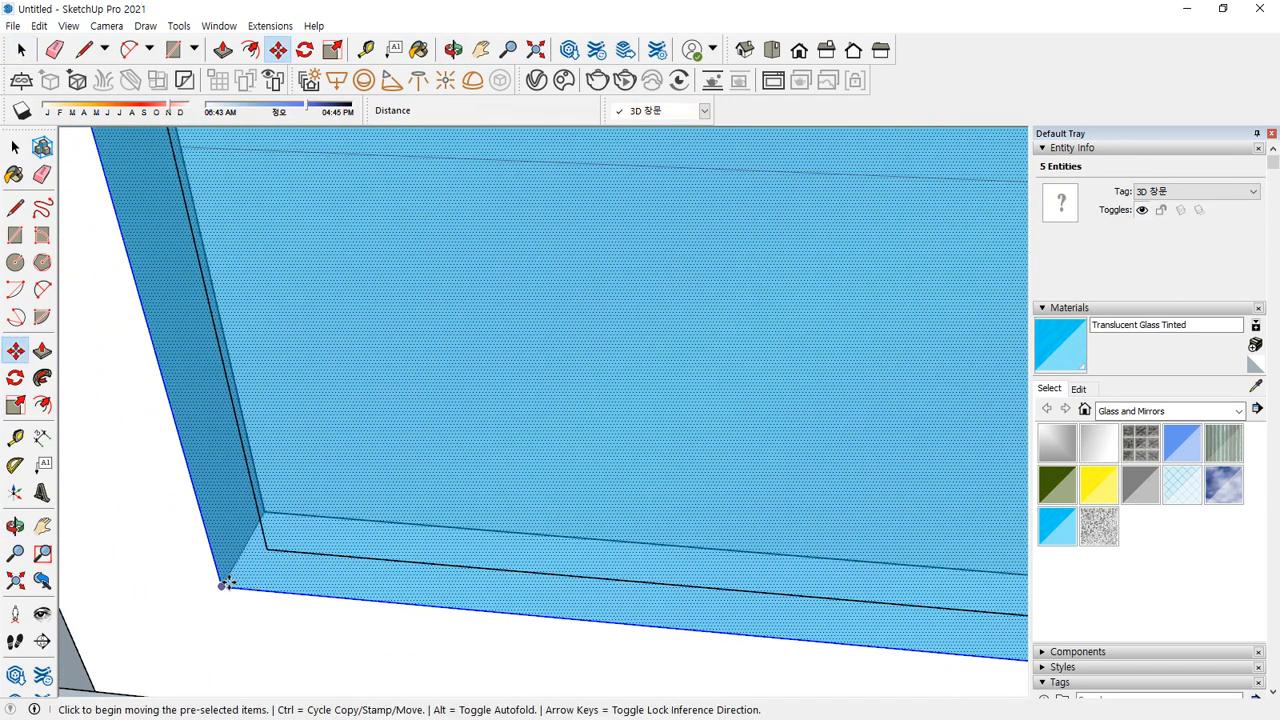
left_click(225, 584)
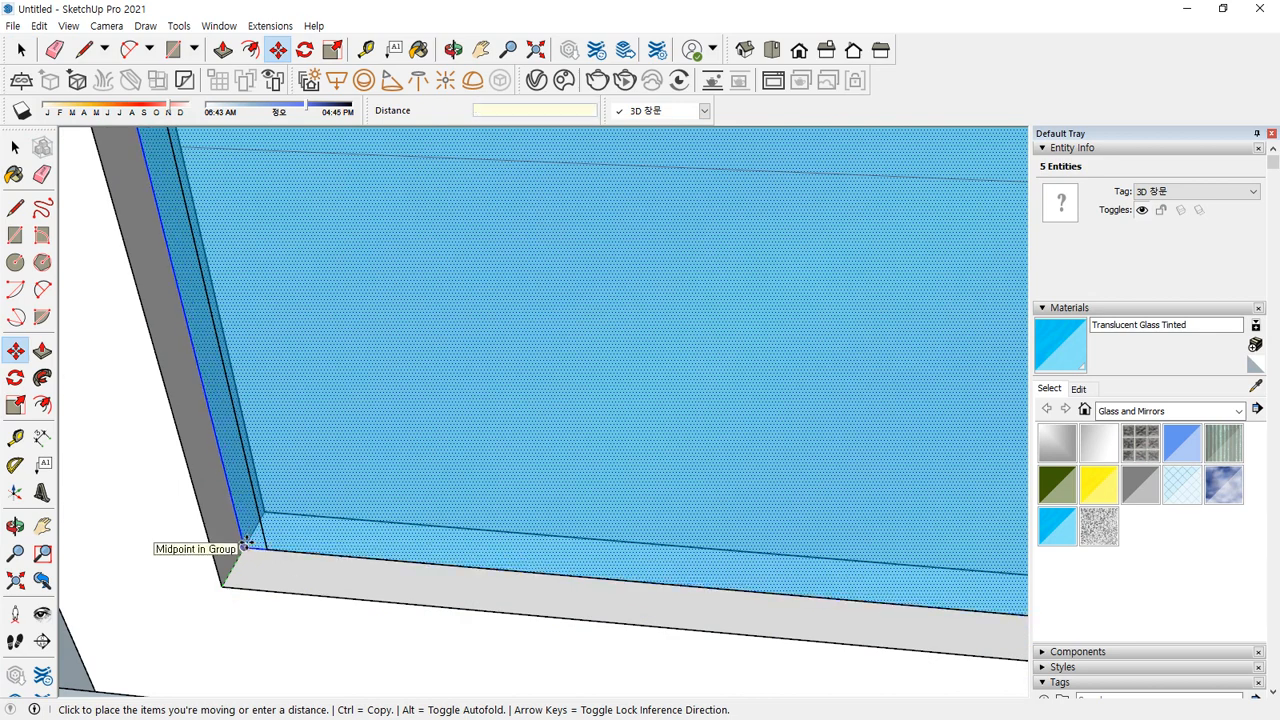
left_click(245, 545)
key("space")
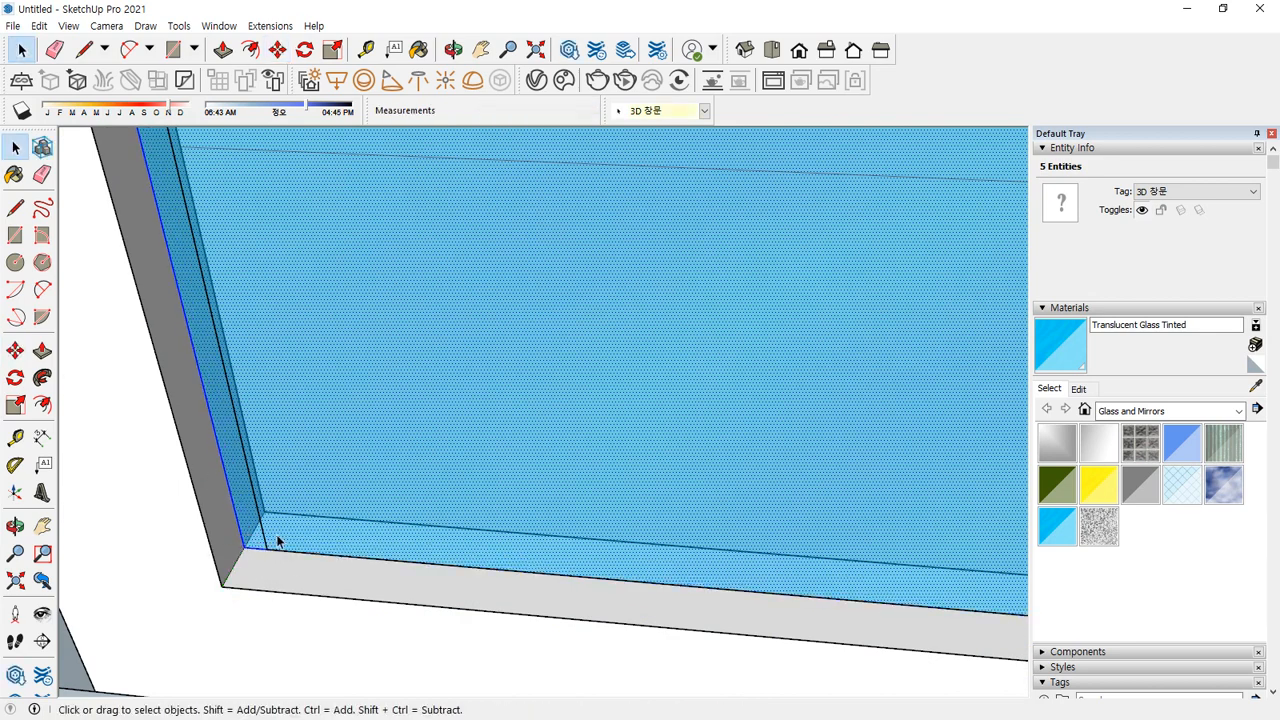
right_click(180, 522)
left_click(303, 344)
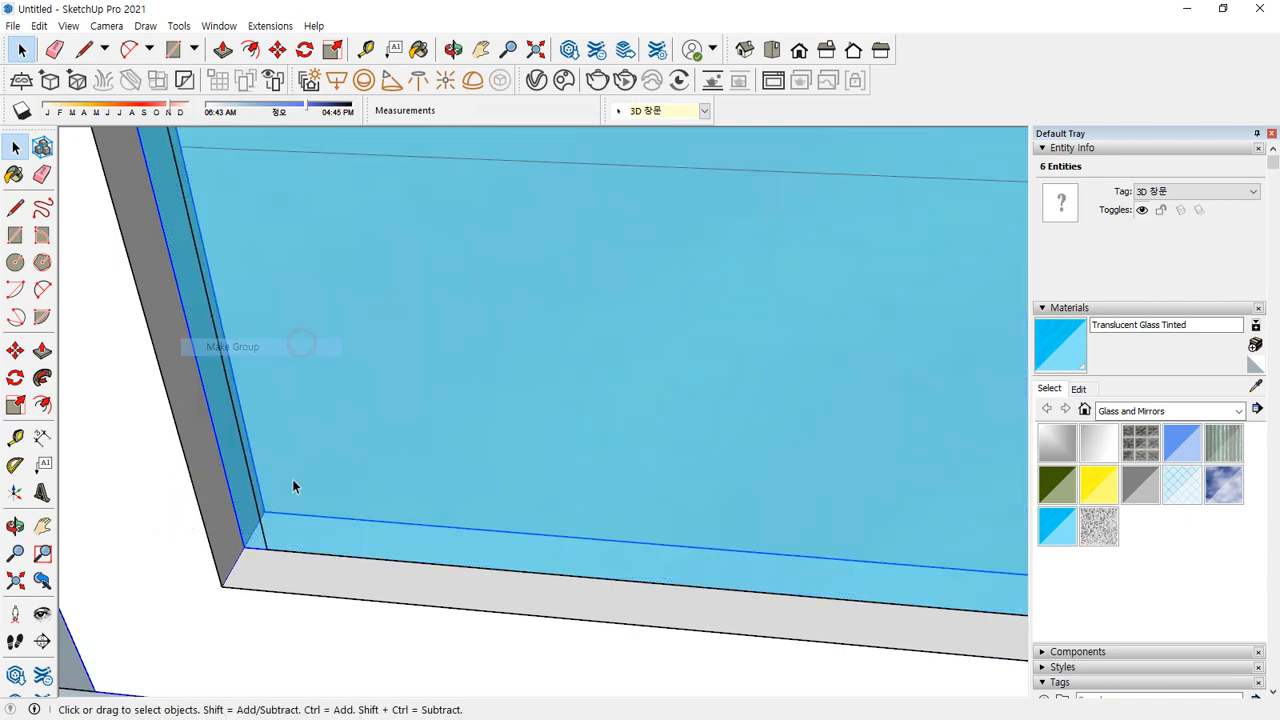
Draw the left sash's 750 mm wide outer rectangle and move its top edge up 50 mm to the outer frame
scroll(294, 486, "down", 1)
middle_click_drag(224, 524, 550, 517, "shift")
key("r")
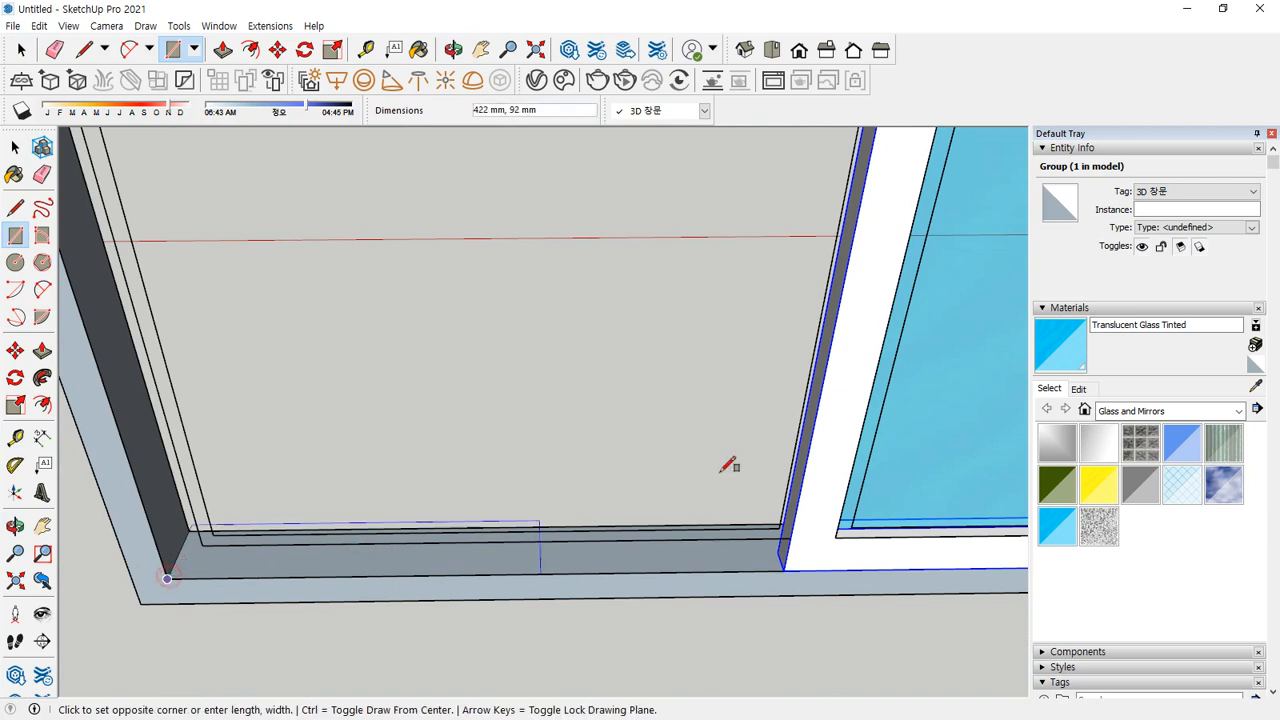
mouse_move(730, 466)
middle_mouse_down()
mouse_move(843, 331)
mouse_move(726, 514)
mouse_move(723, 580)
mouse_move(740, 468)
middle_mouse_up()
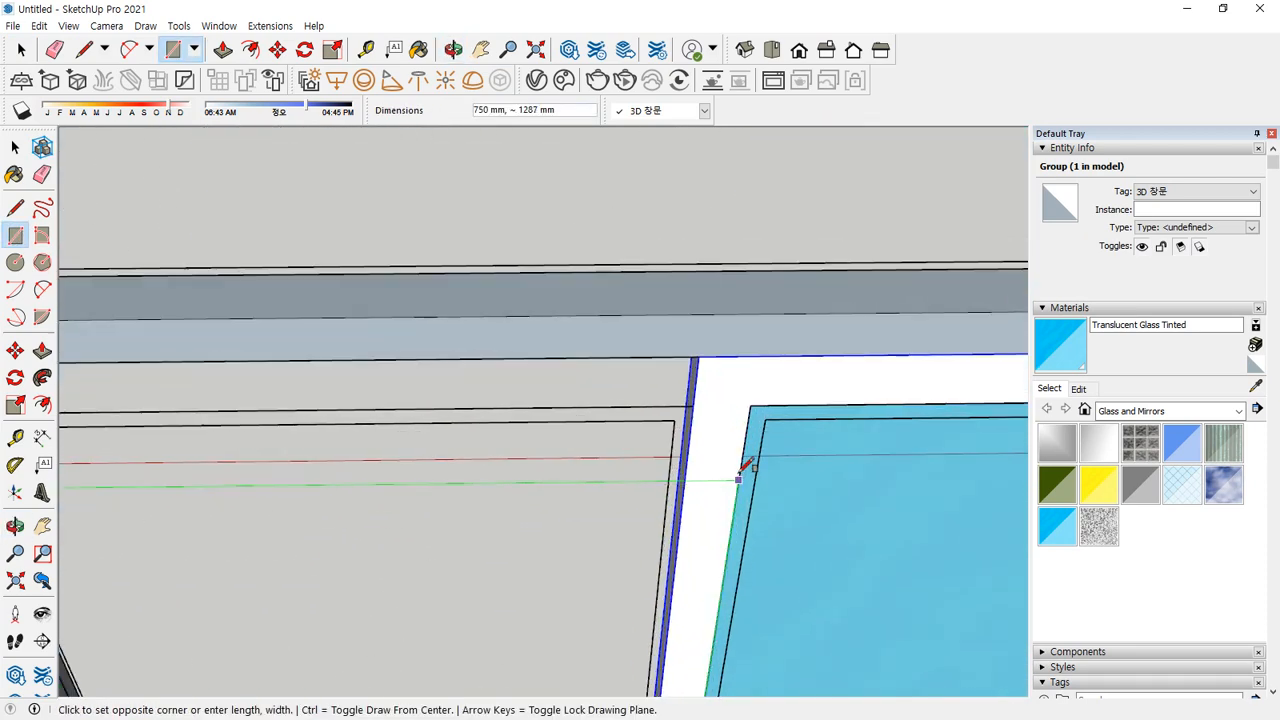
left_click(752, 405)
key("space")
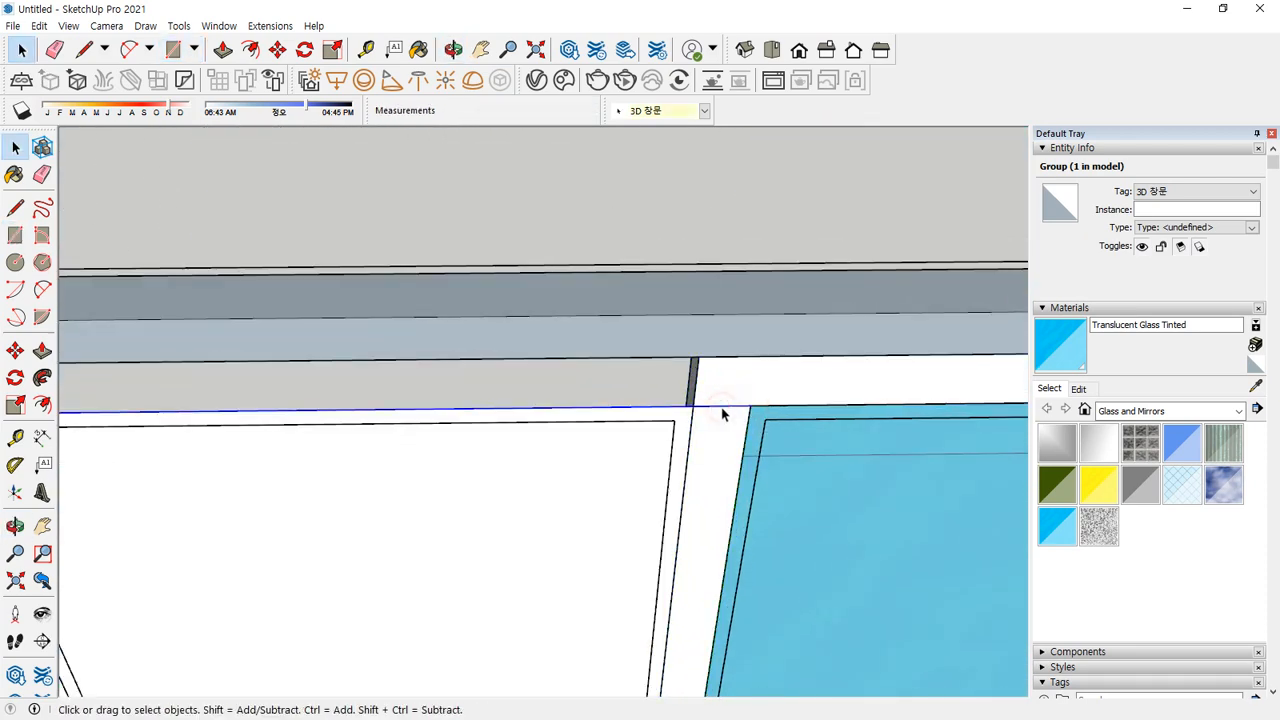
left_click(720, 410)
key("m")
left_click(689, 409)
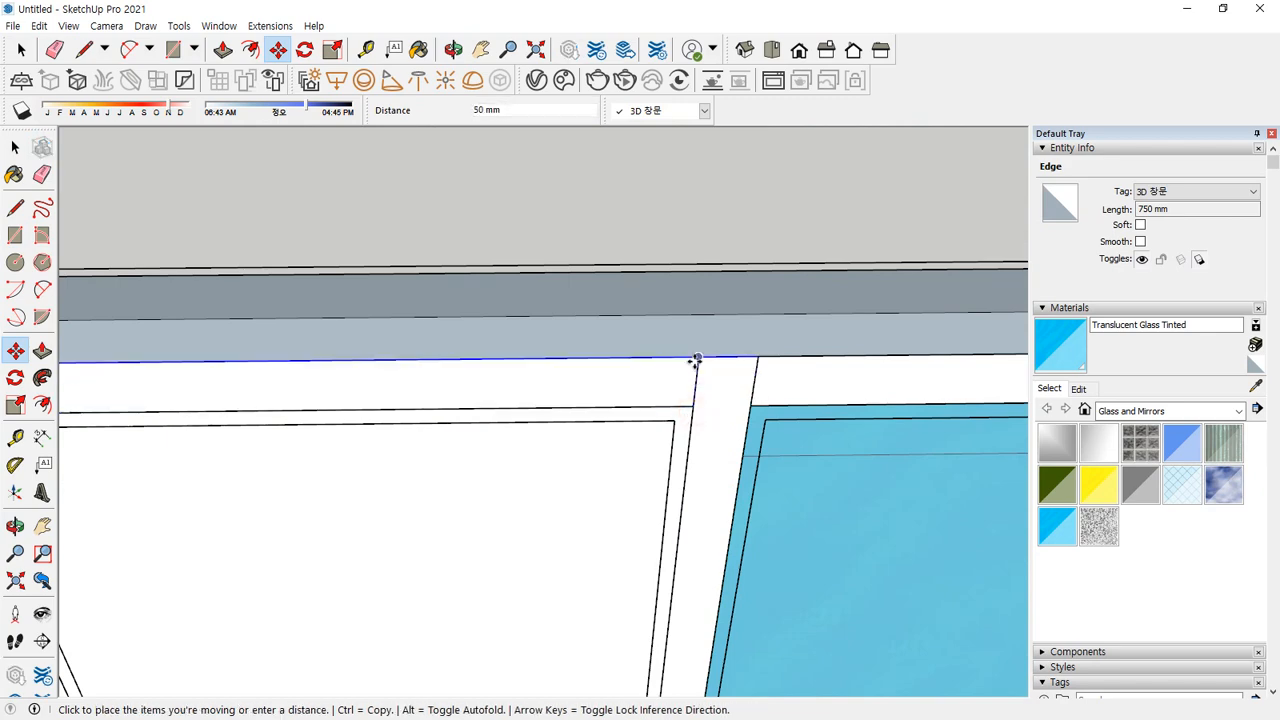
left_click(697, 358)
Draw the left sash's inner rectangle, 1320 x 650 mm, along the elevation outline and delete the inner face
key("r")
left_click(694, 405)
scroll(565, 541, "down", 5)
middle_click_drag(415, 615, 424, 298, "shift")
scroll(371, 565, "up", 4)
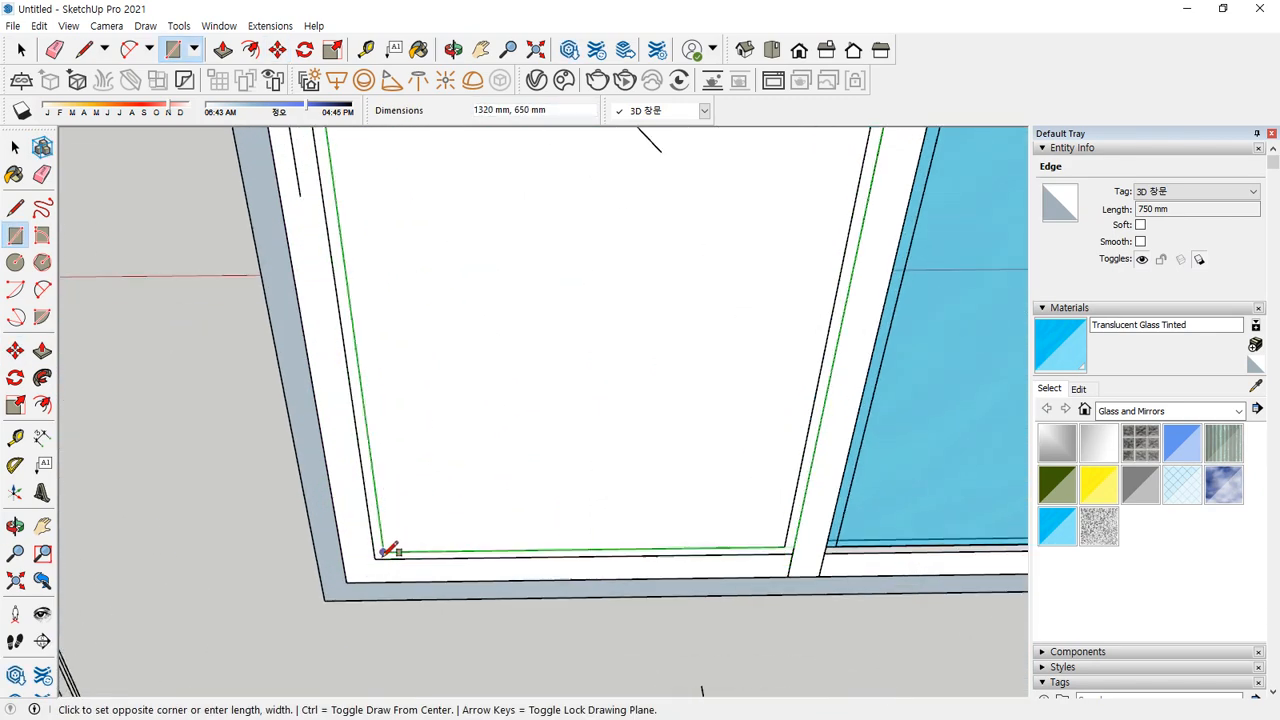
scroll(383, 556, "up", 2)
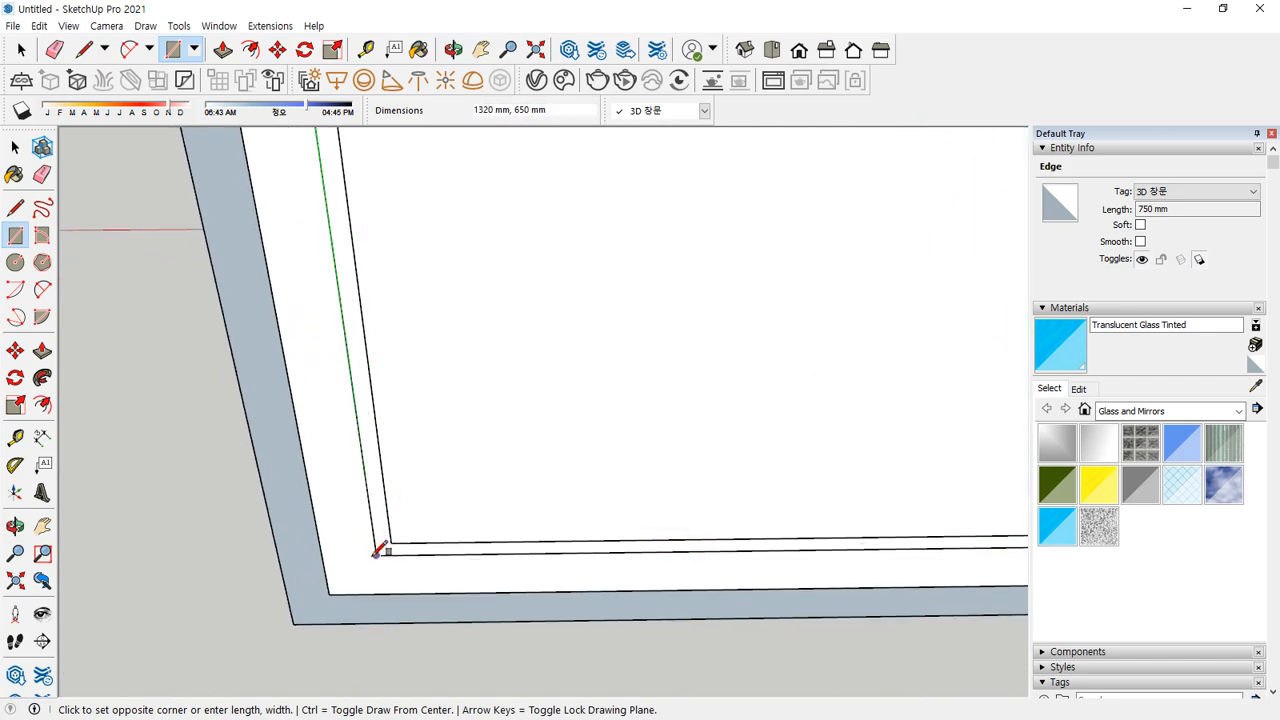
left_click(376, 555)
key("space")
left_click(492, 473)
key("Delete")
Push/Pull the left sash frame's face 30 mm and group the resulting frame
middle_click_drag(345, 562, 297, 567)
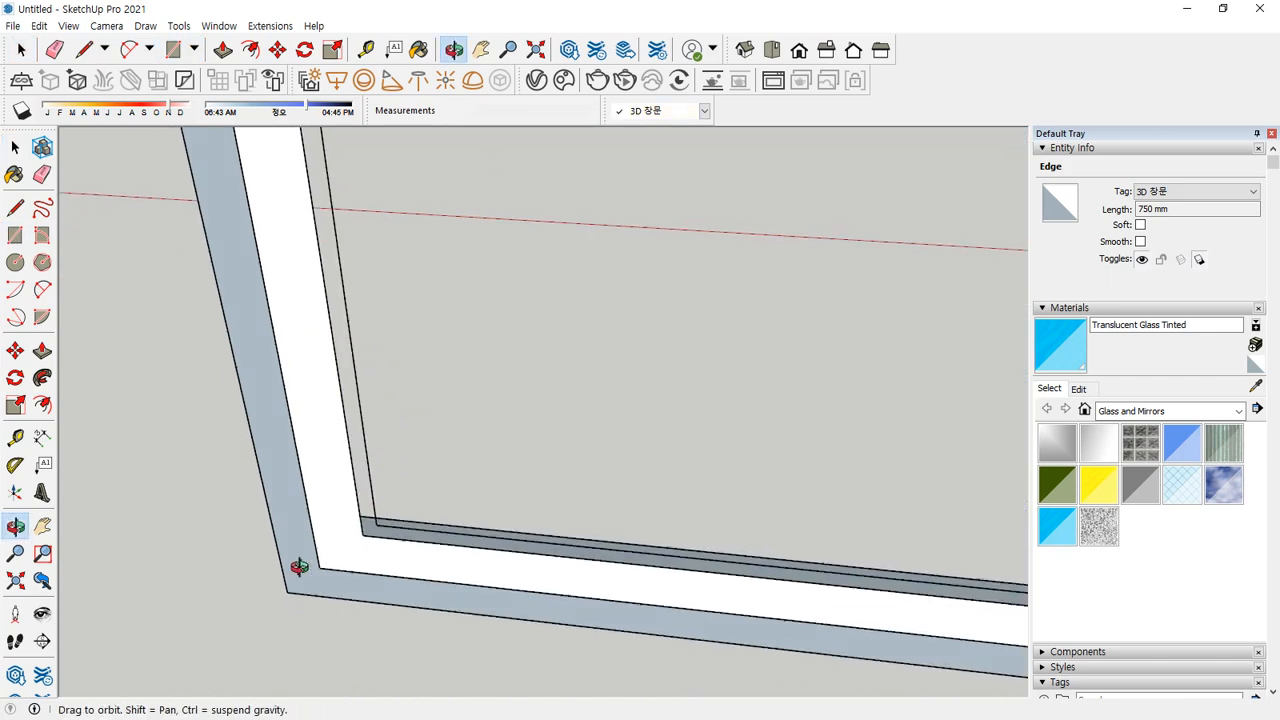
key("p")
left_click(355, 585)
type("30")
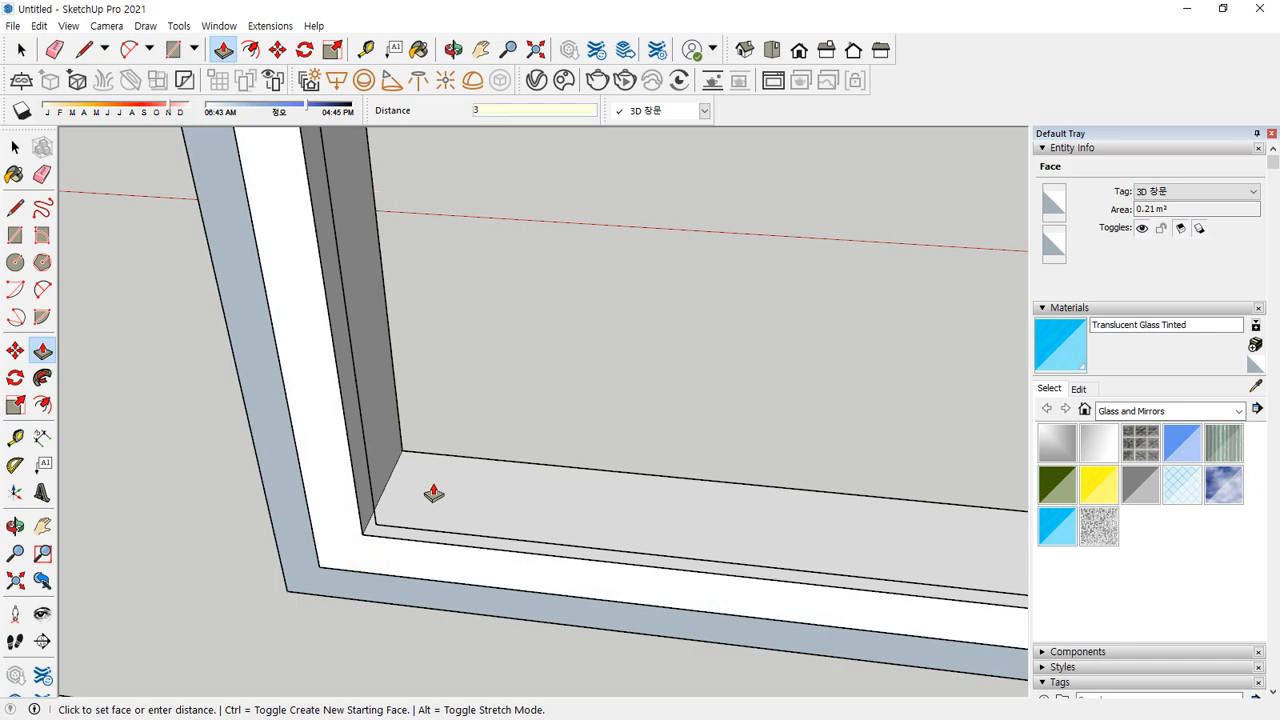
key("Return")
key("space")
triple_click(389, 552)
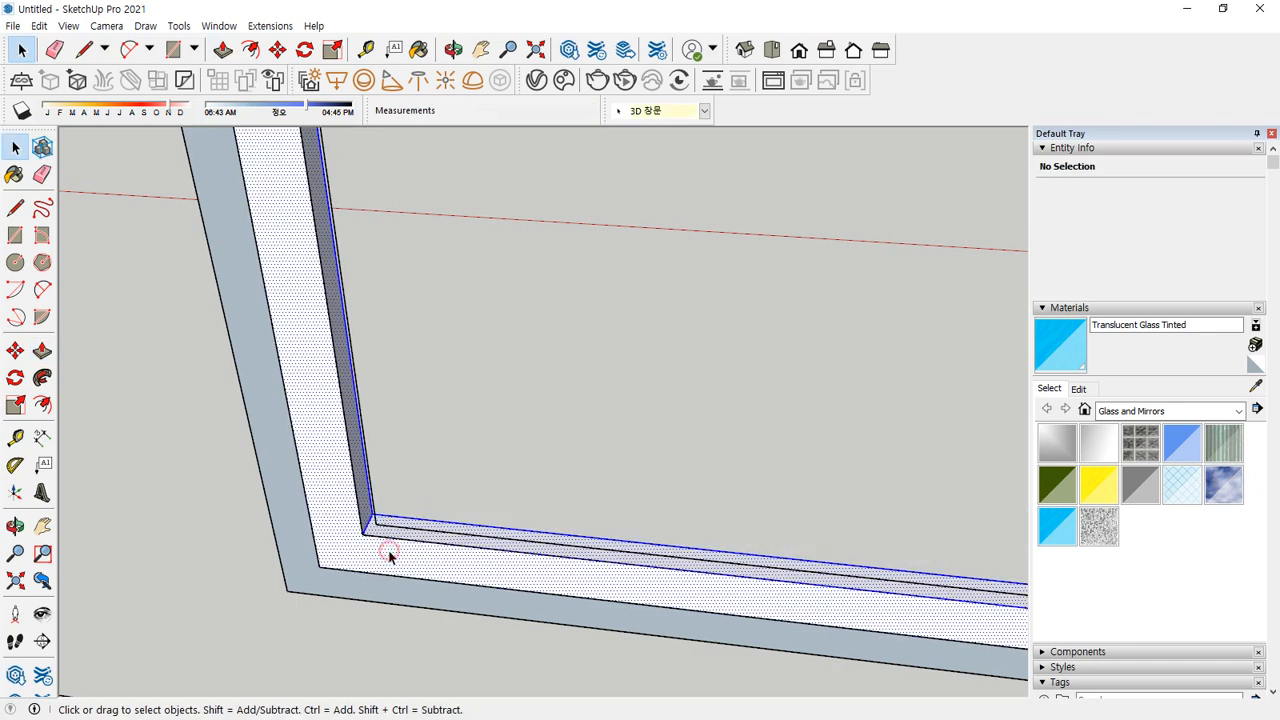
right_click(390, 553)
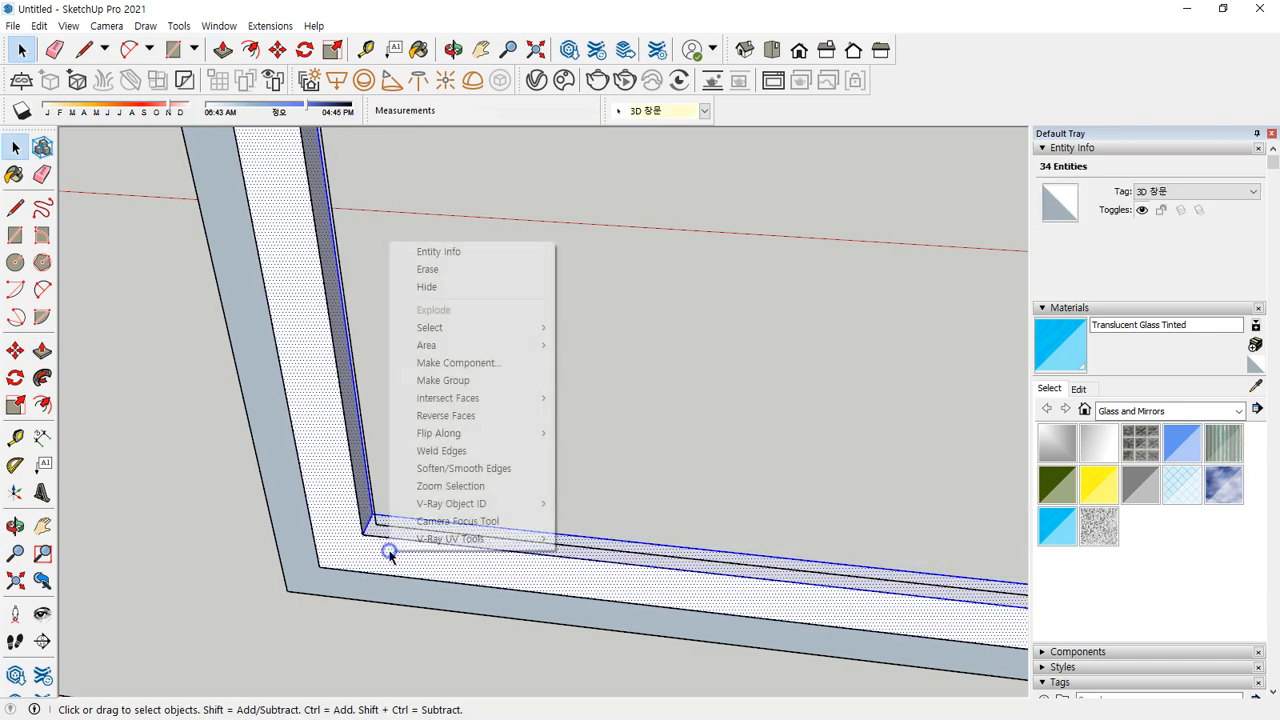
left_click(459, 381)
Draw a glass rectangle filling the left sash's opening and paint it with Translucent Glass Tinted
key("r")
left_click(366, 528)
scroll(366, 528, "up", 3)
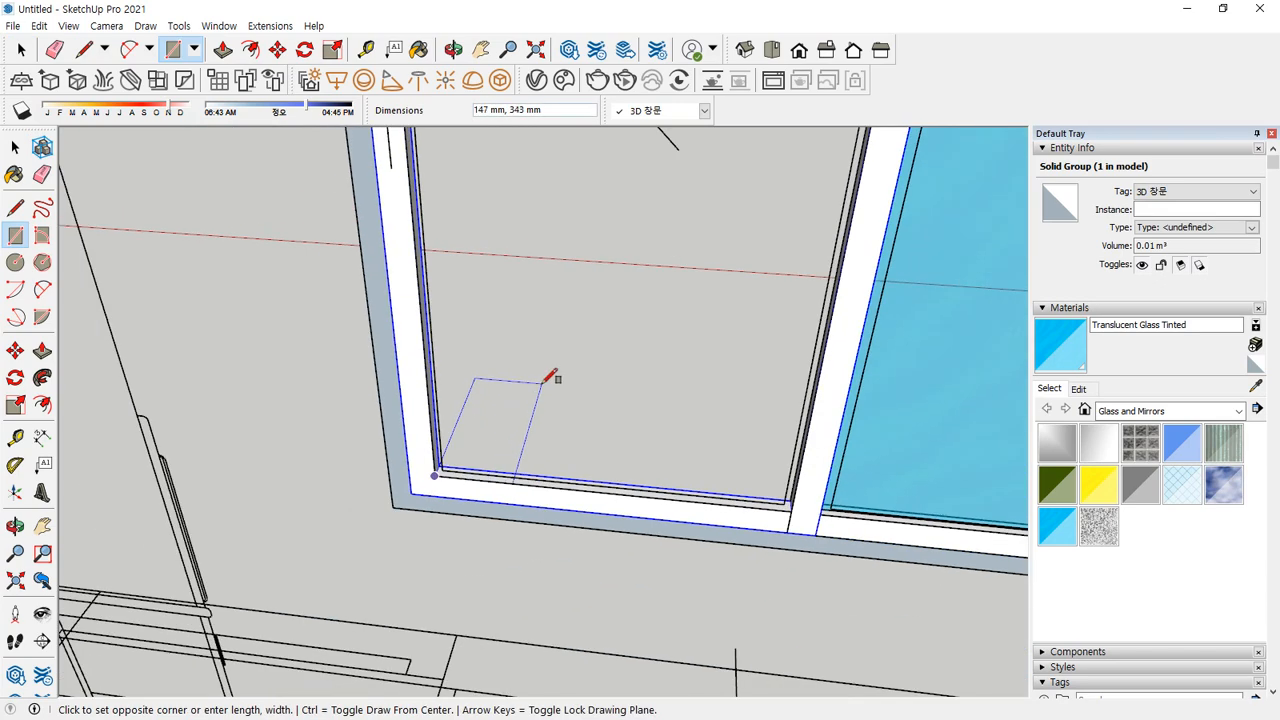
middle_click_drag(548, 377, 737, 274)
scroll(735, 277, "up", 3)
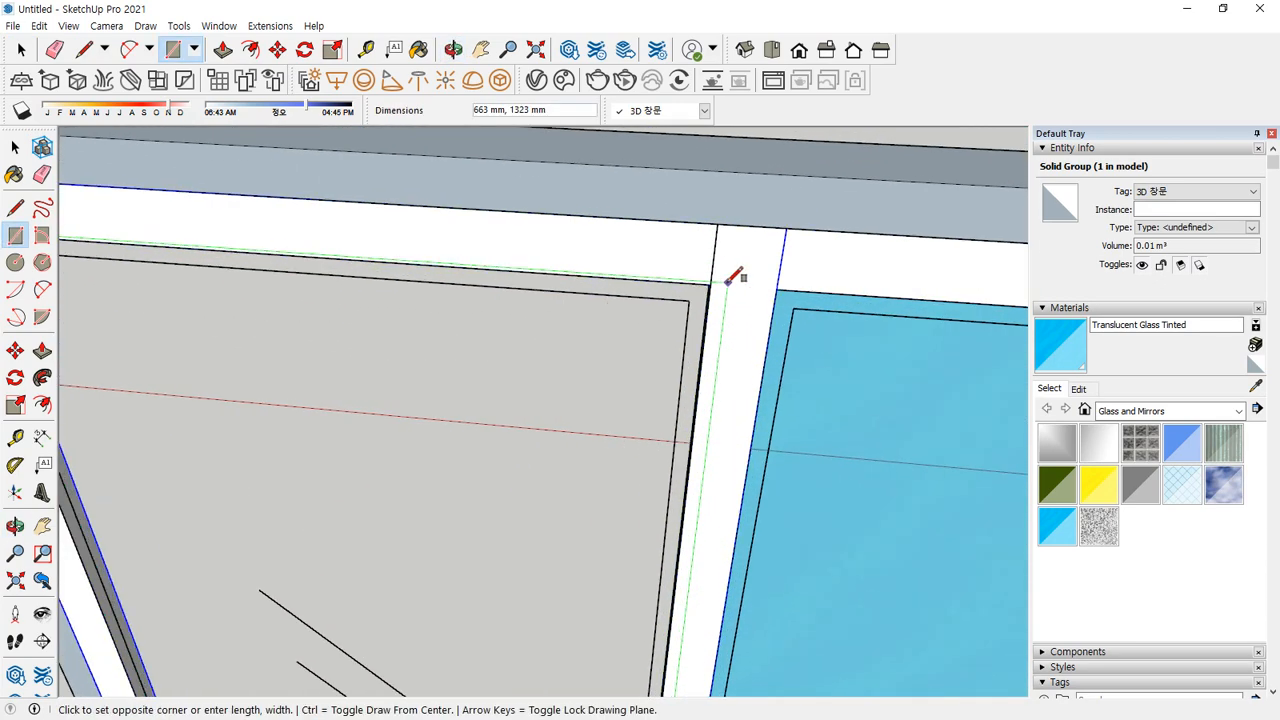
left_click(710, 284)
left_click(1078, 345)
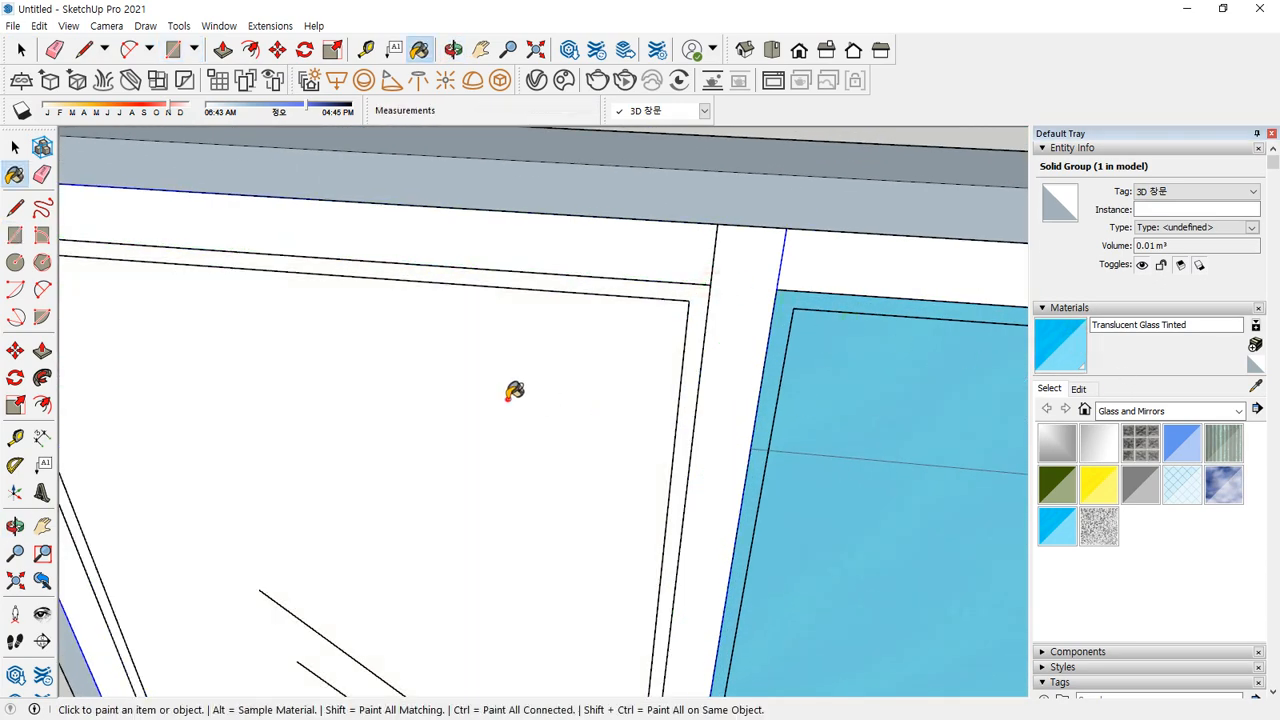
left_click(471, 503)
Move the left glass pane 15 mm into the sash frame's thickness and group it with the left sash frame
key("space")
mouse_move(471, 503)
middle_mouse_down()
mouse_move(506, 286)
mouse_move(420, 400)
middle_mouse_up()
double_click(350, 519)
middle_click_drag(334, 564, 345, 225, "shift")
scroll(342, 502, "up", 6)
scroll(325, 508, "up", 3)
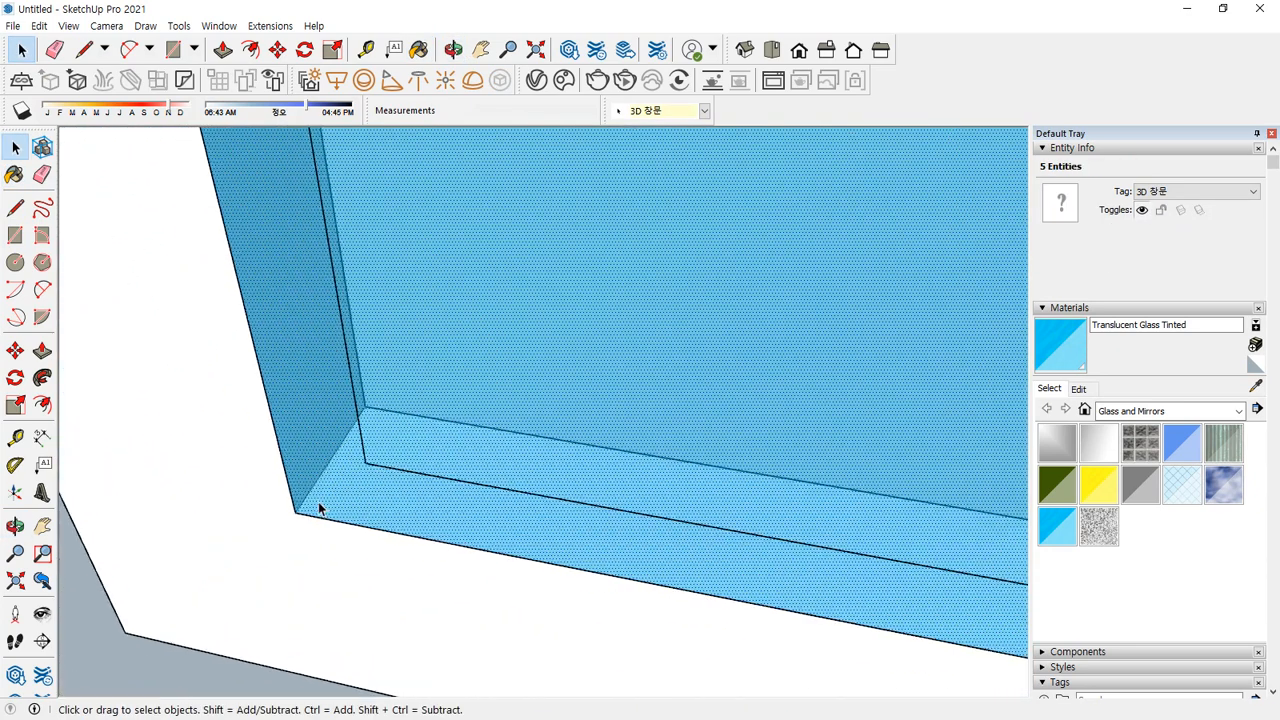
key("m")
left_click(299, 511)
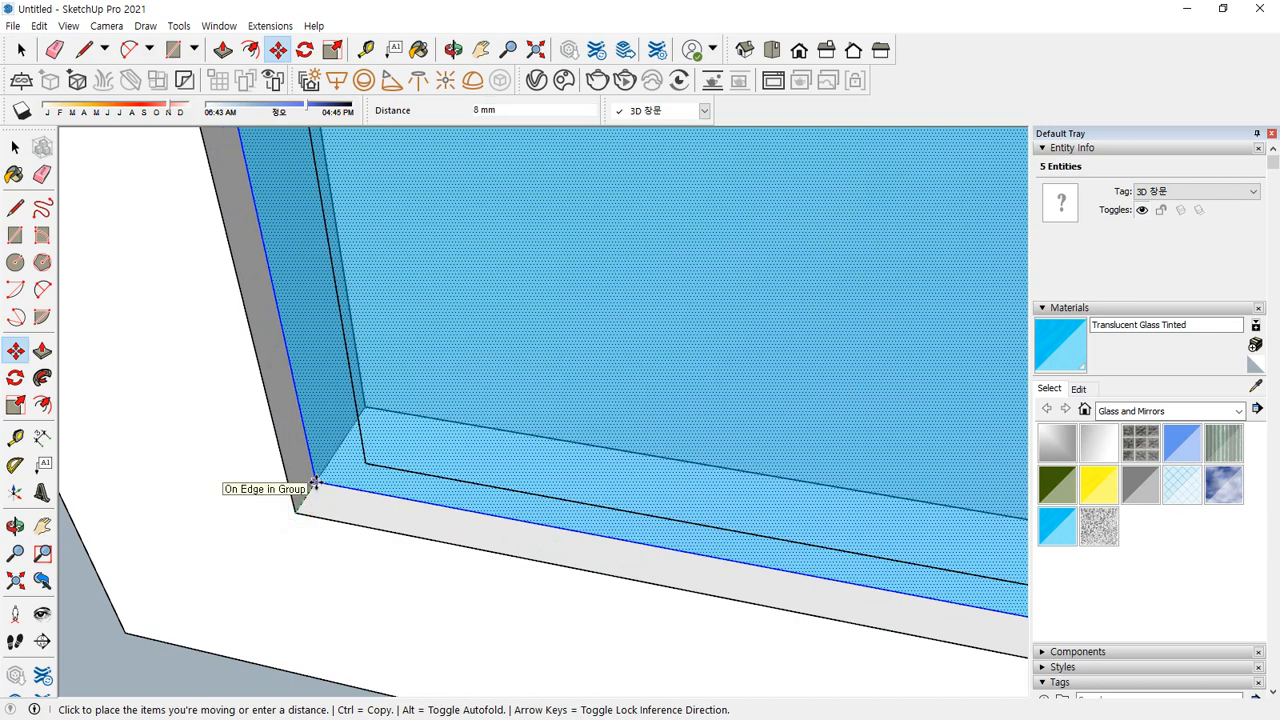
type("15")
key("Return")
key("space")
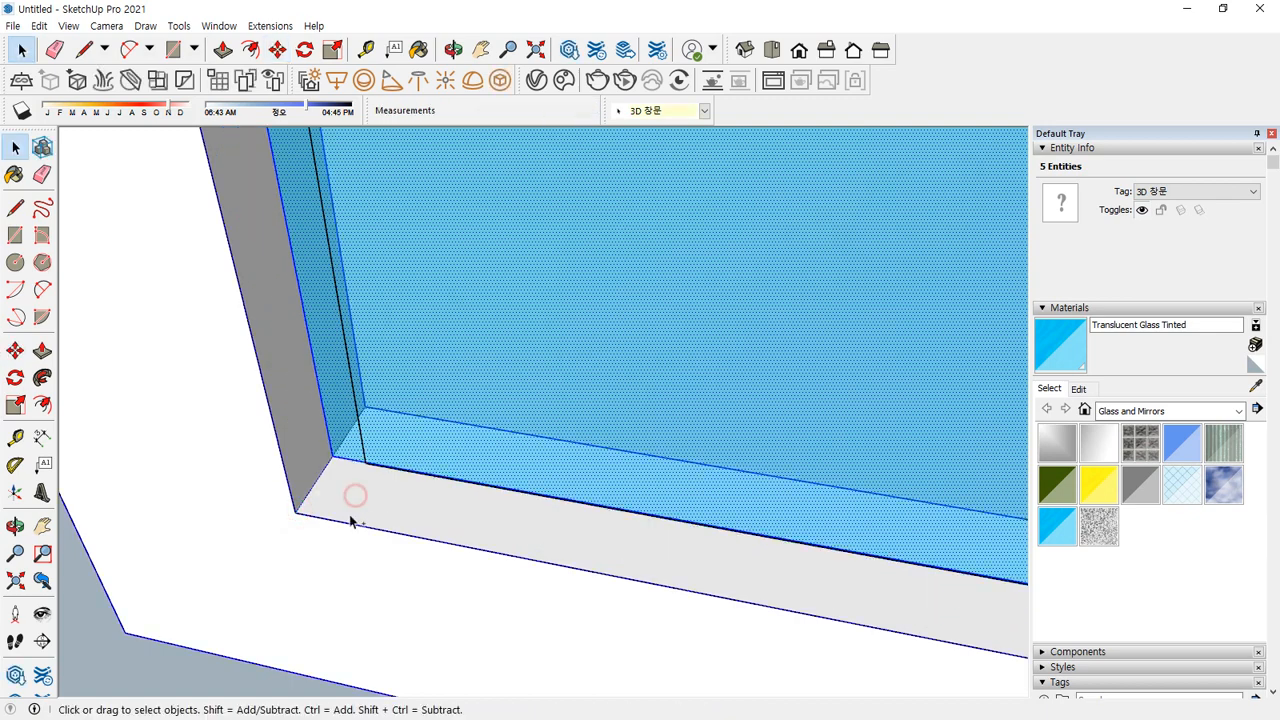
right_click(369, 492)
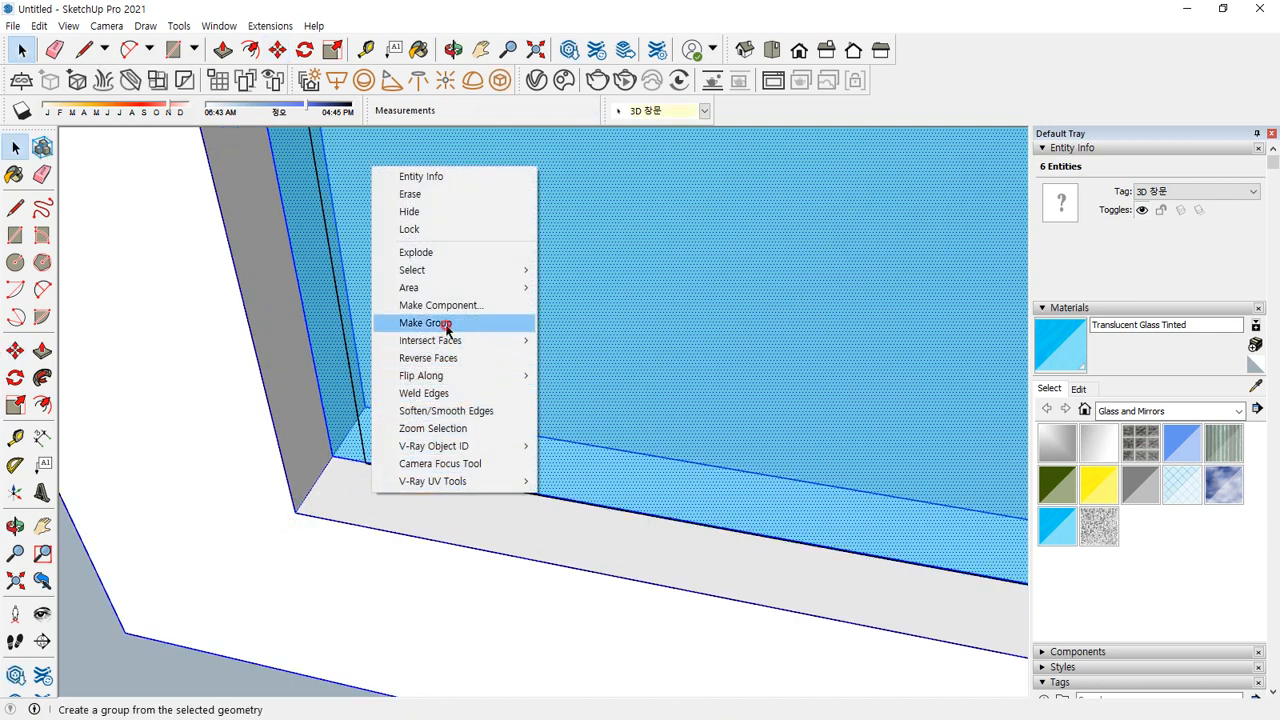
left_click(447, 323)
Move the left sash 30 mm out to the outer frame's front edge and 40 mm back into the frame's depth
scroll(700, 466, "up", 2)
middle_click_drag(700, 466, 524, 316)
key("m")
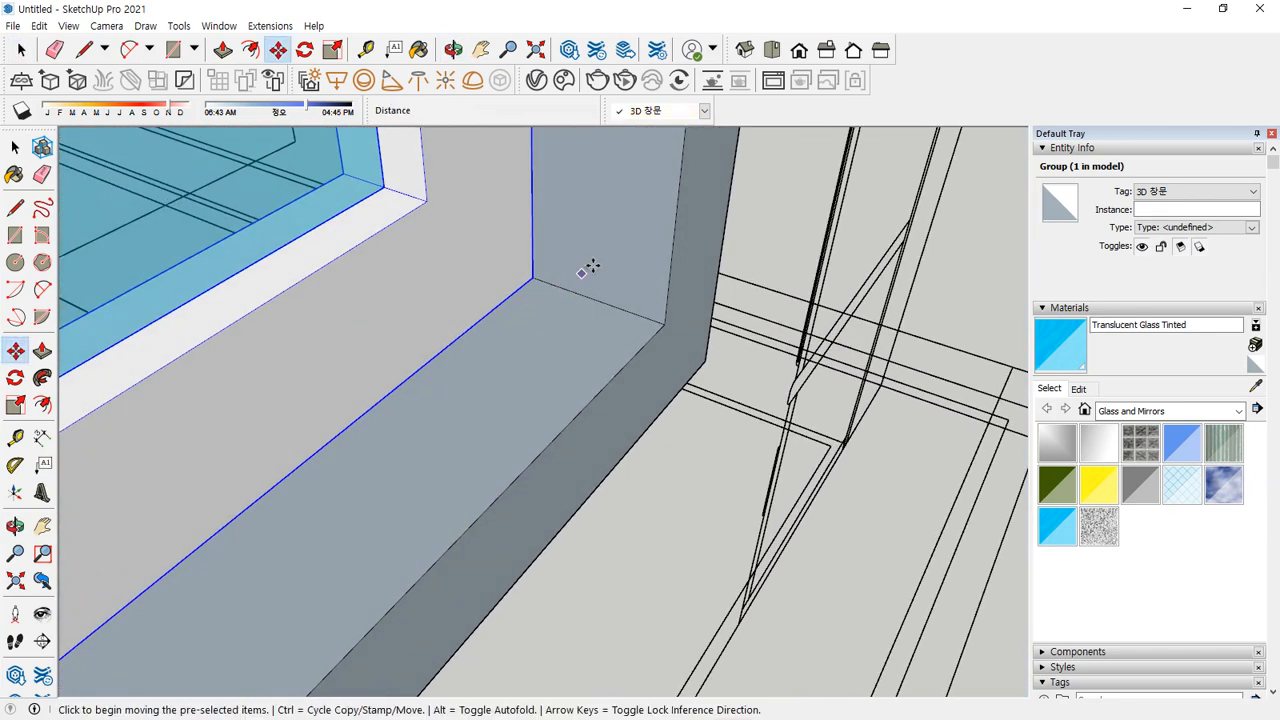
left_click(535, 278)
left_click(461, 251)
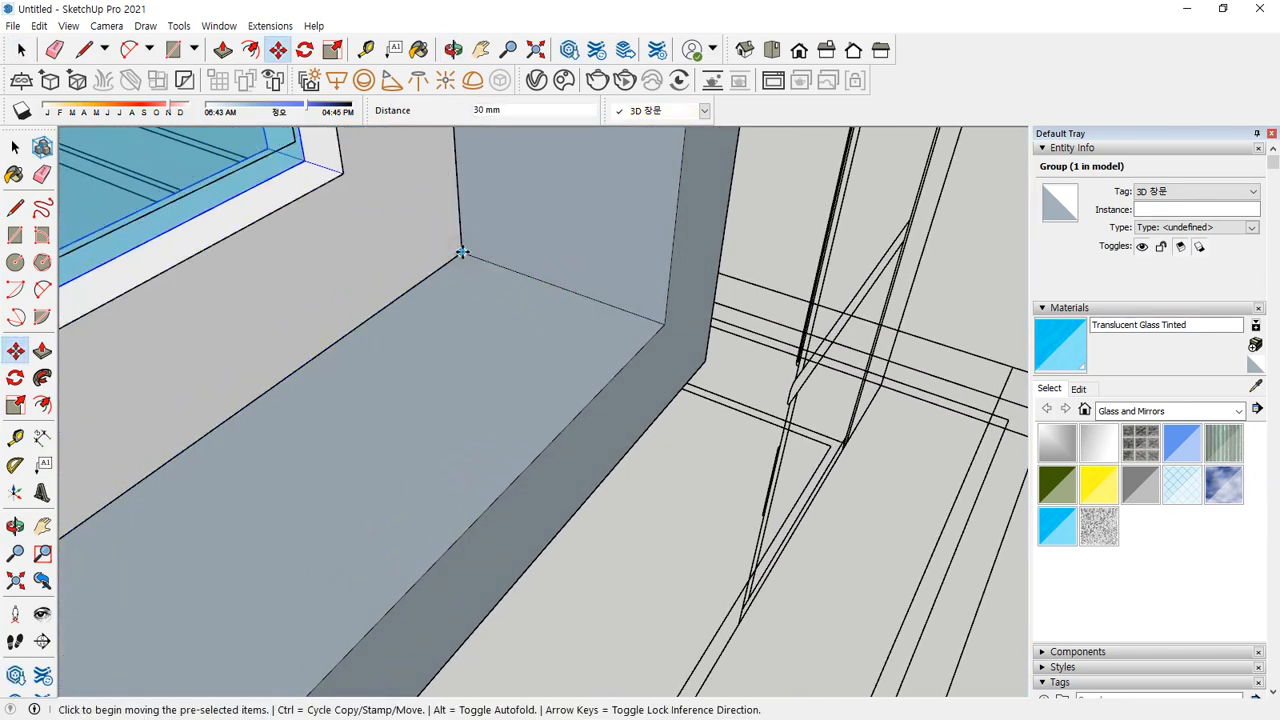
left_click(461, 251)
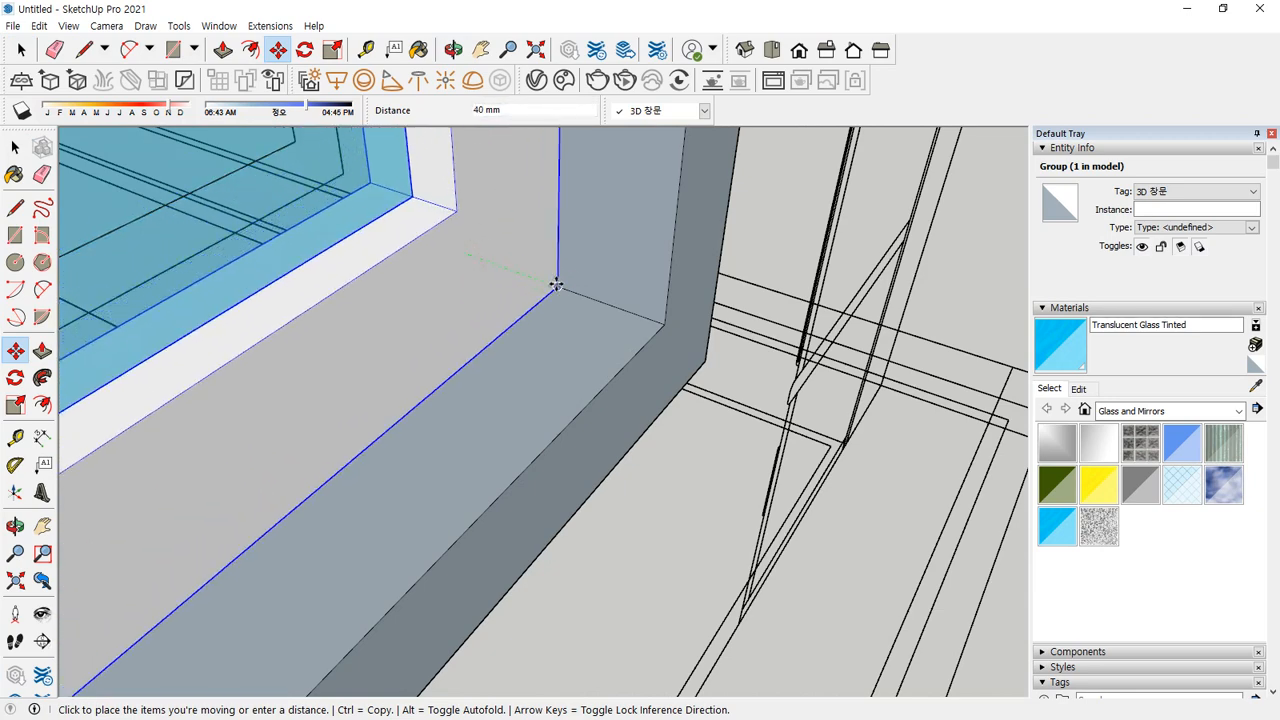
left_click(556, 286)
Move the middle sash 40 mm back along the outer frame's depth so it sits behind the left sash
middle_click_drag(284, 351, 637, 300)
scroll(637, 300, "down", 2)
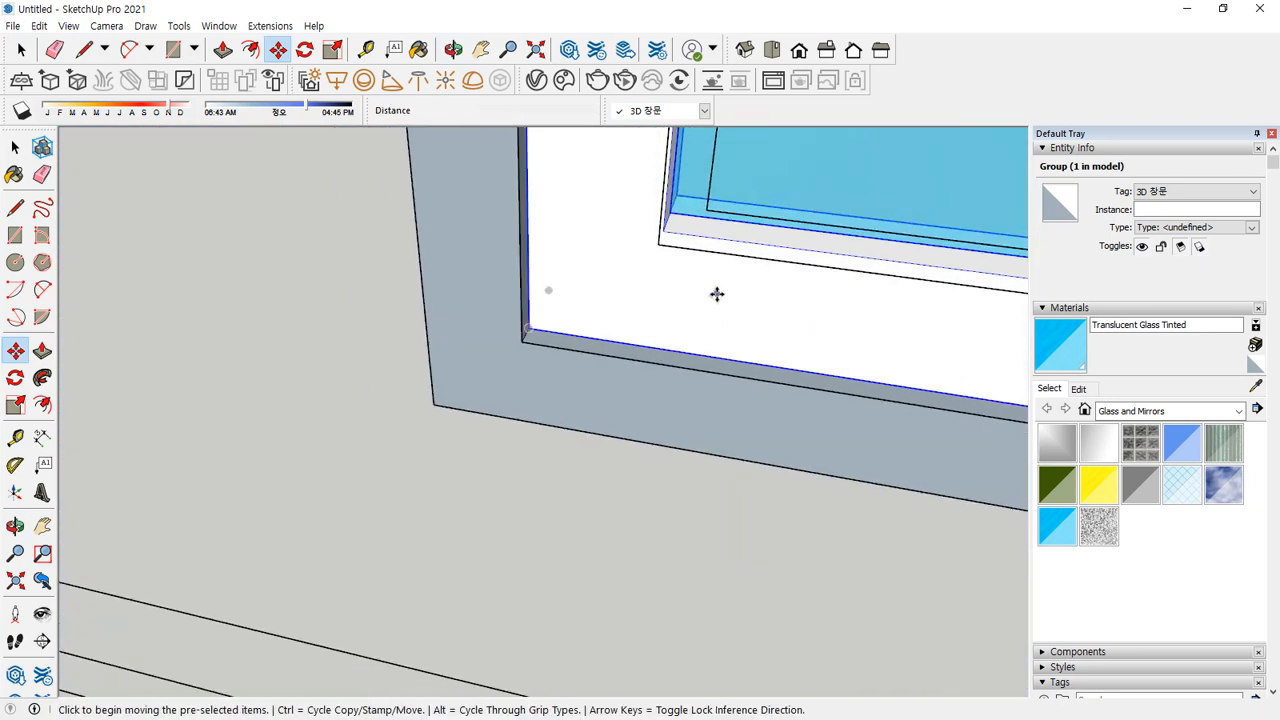
middle_click_drag(716, 293, 366, 294)
scroll(258, 281, "down", 2)
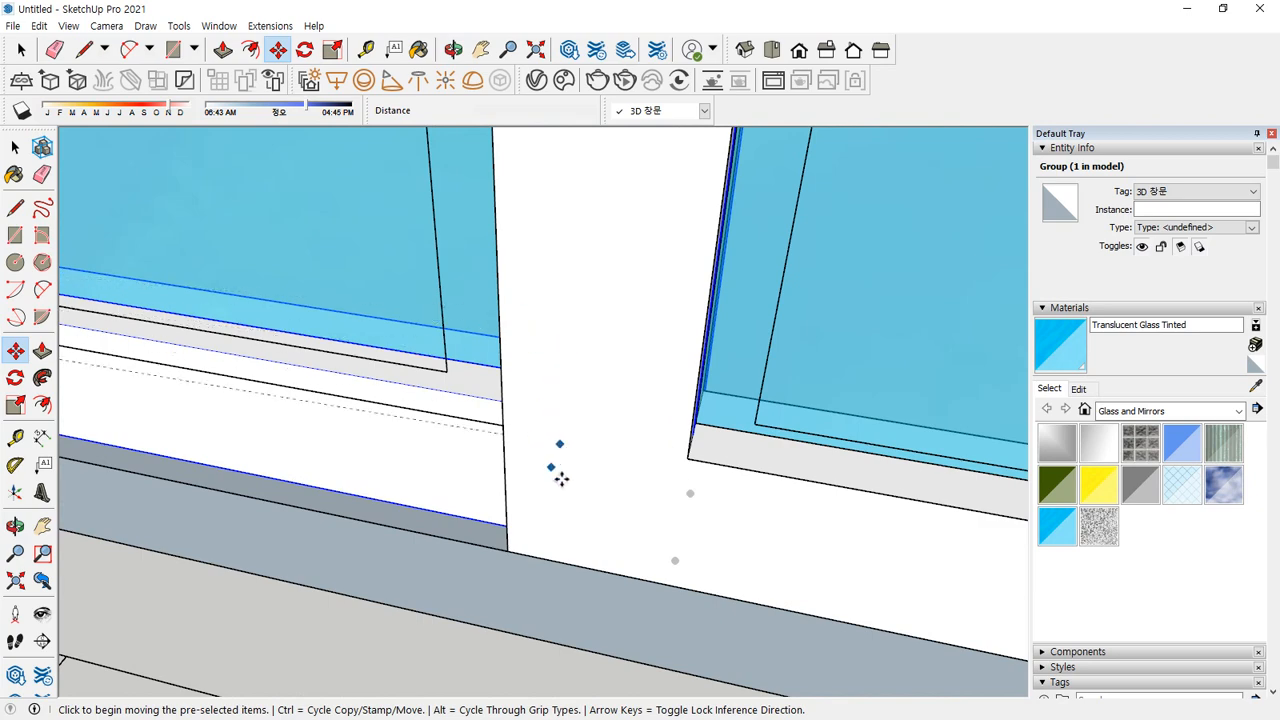
key("space")
left_click(578, 523)
scroll(515, 555, "up", 1)
key("m")
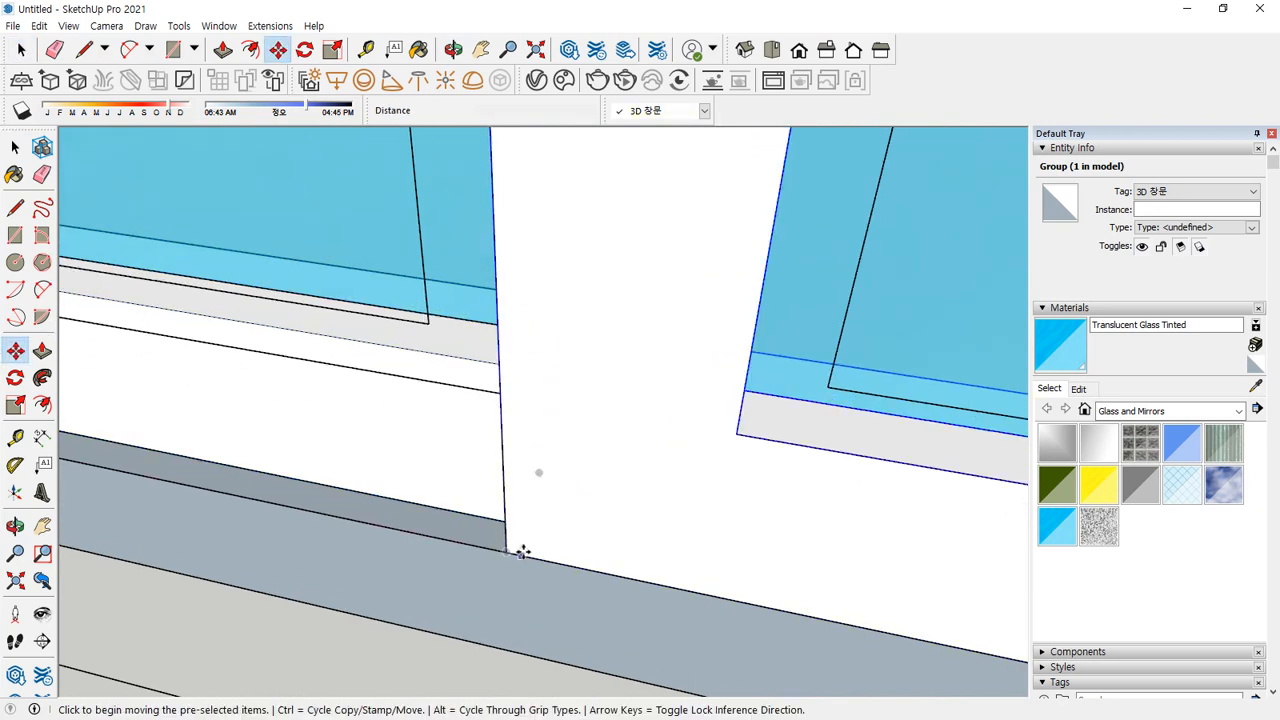
left_click(509, 551)
middle_click_drag(564, 444, 16, 482)
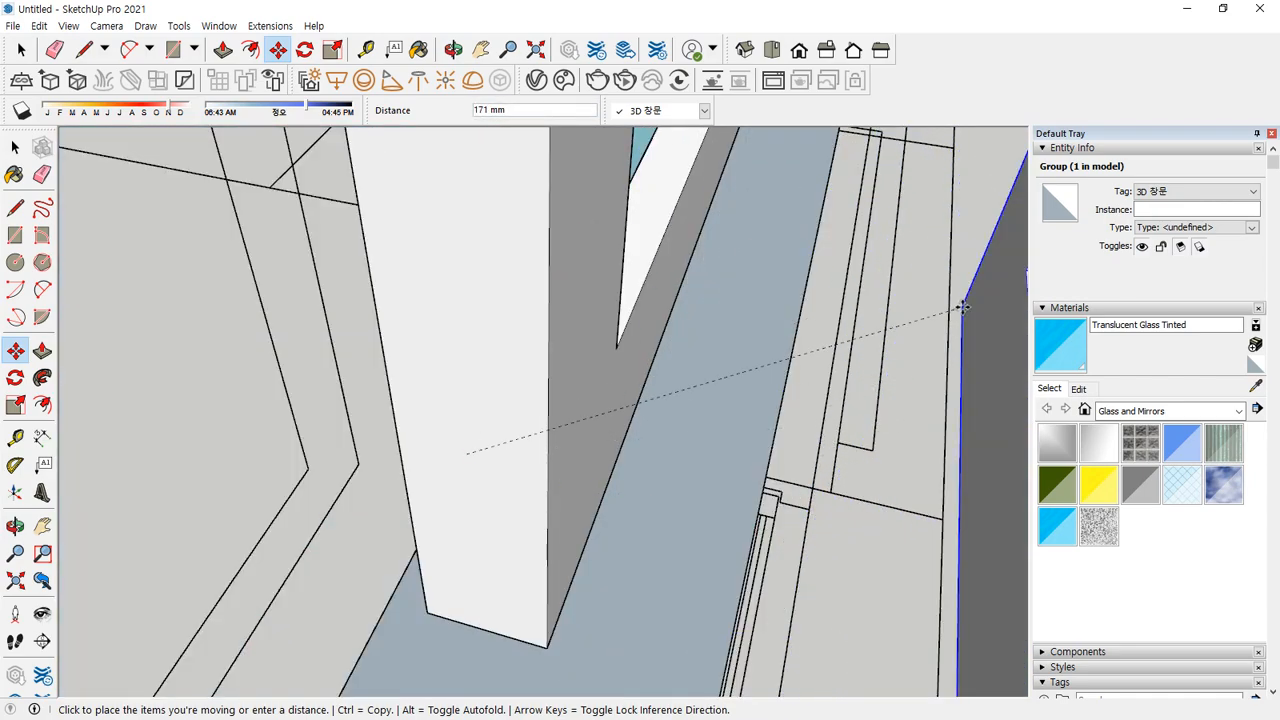
middle_click_drag(731, 411, 194, 520)
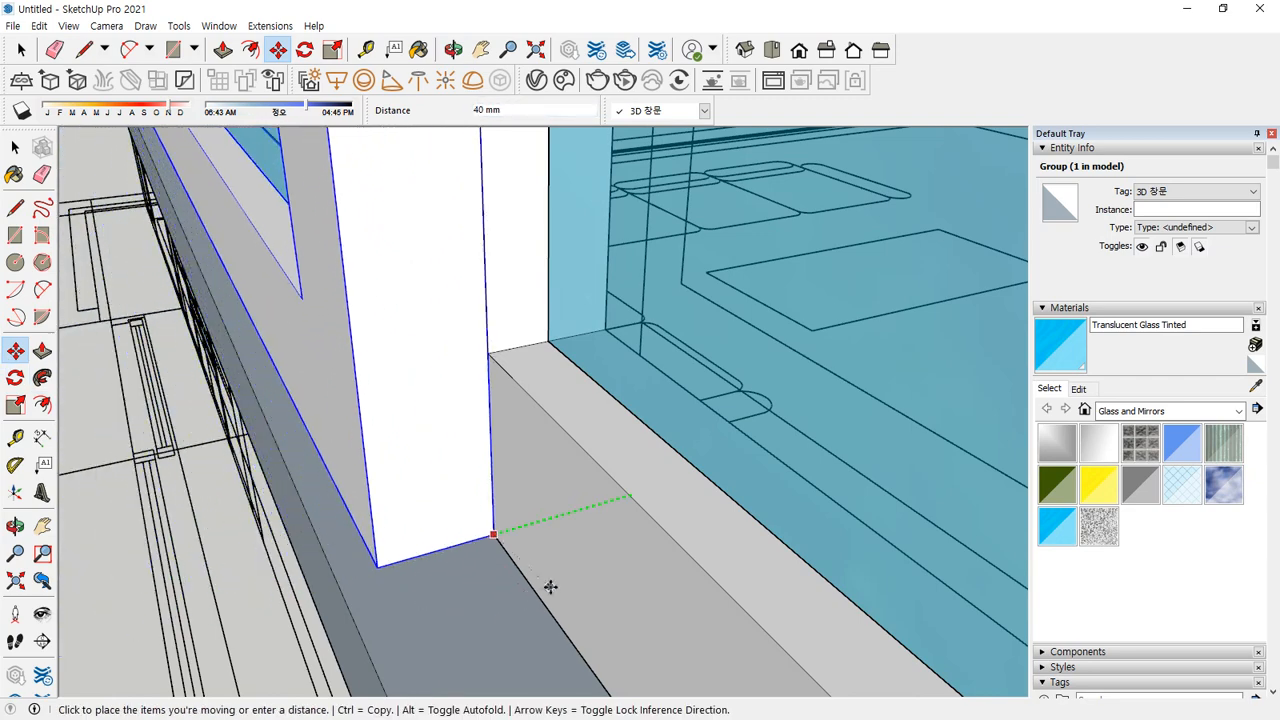
left_click(561, 468)
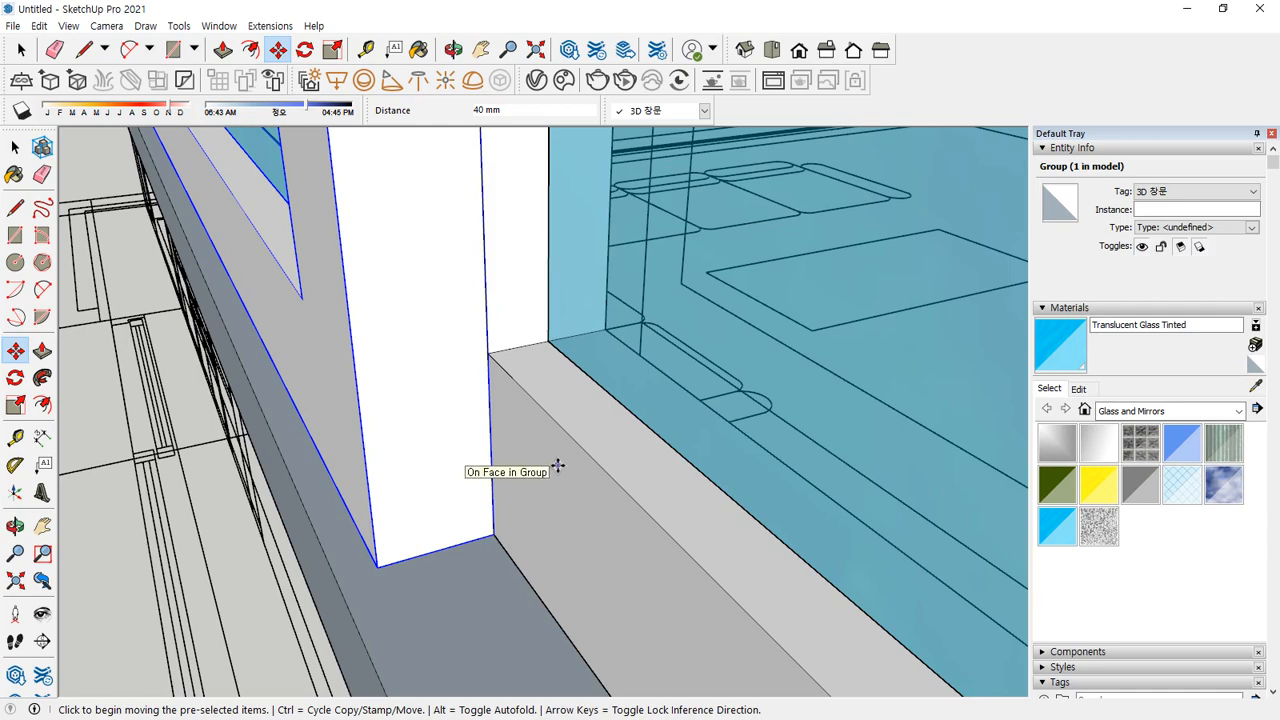
Copy the left sash 2170 mm along the window to the outer frame's opposite end as the right sash
middle_click_drag(610, 472, 560, 474)
key("space")
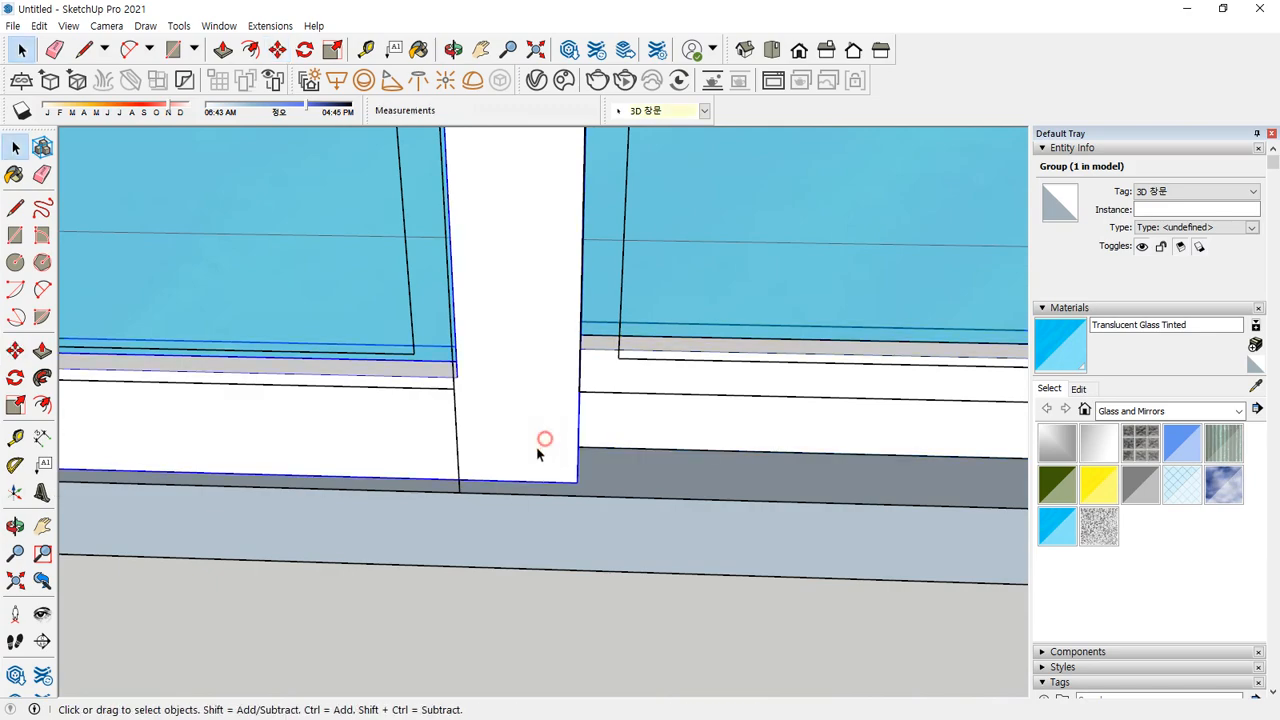
key("m")
key("ctrl")
left_click(576, 481)
middle_click_drag(786, 491, 381, 341)
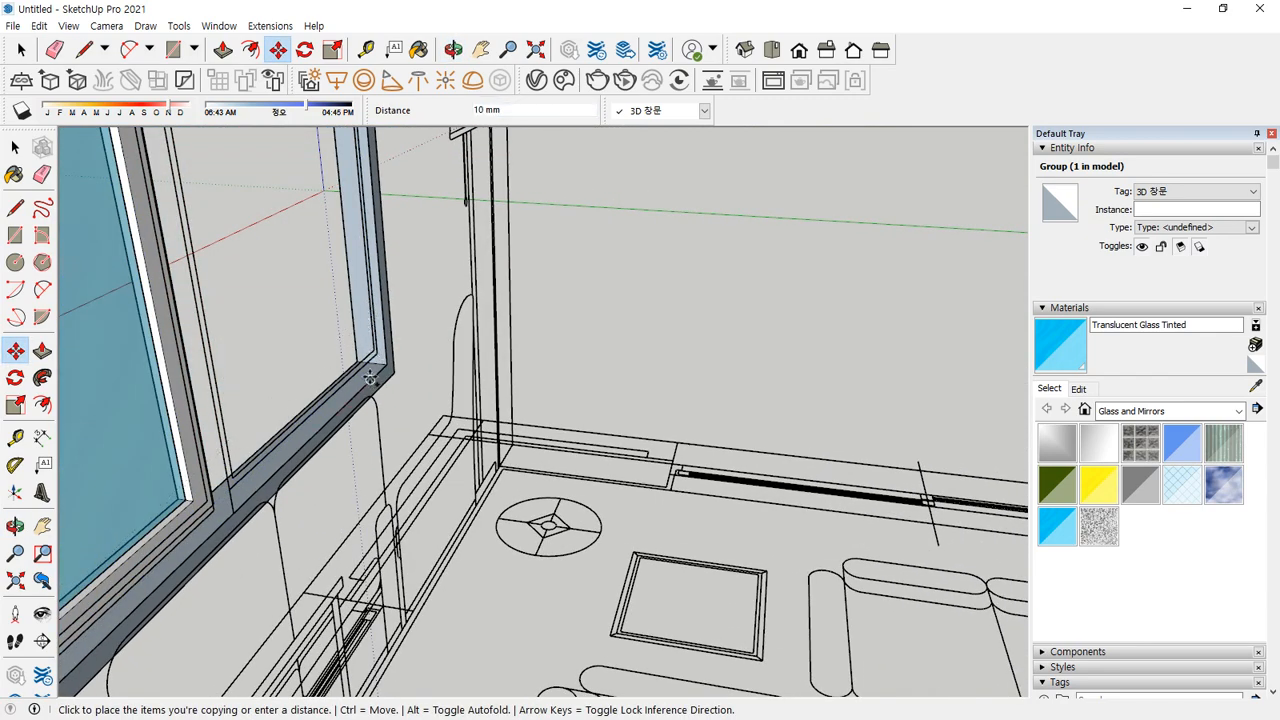
left_click(368, 303)
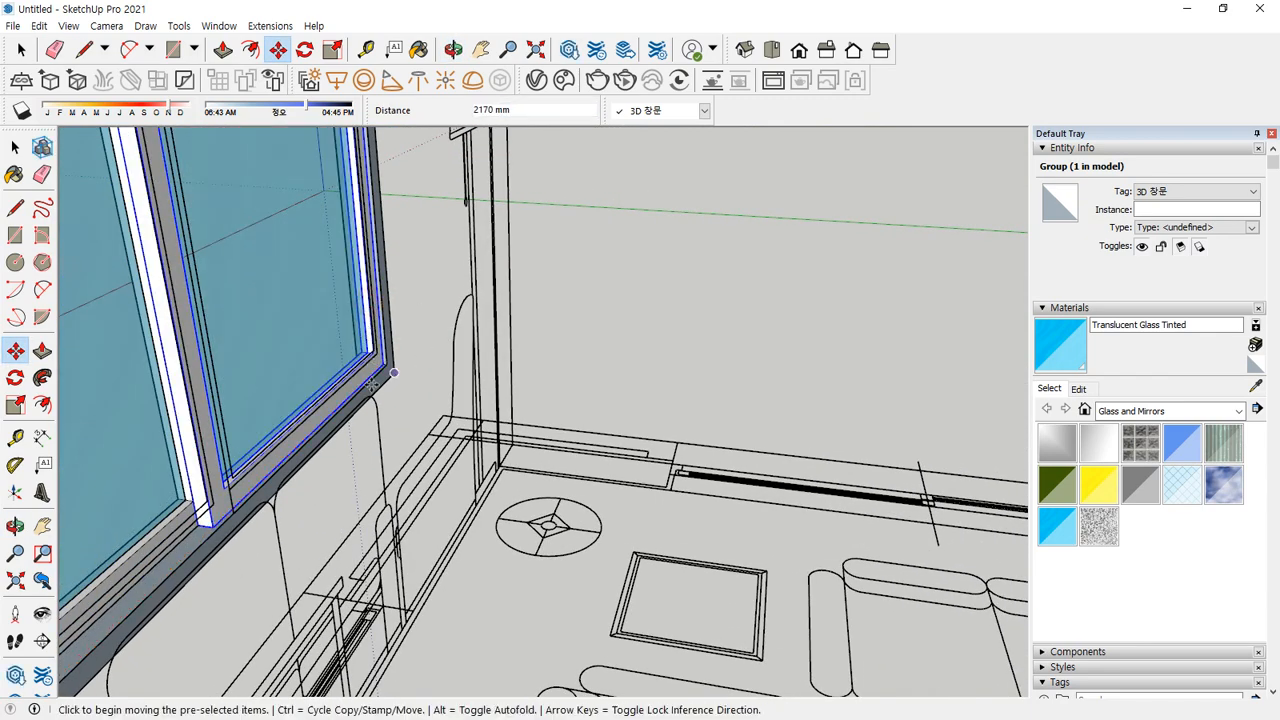
key("space")
Select the outer frame and all three sashes and move them 95 mm along the green axis to the plan's window position
scroll(281, 394, "down", 5)
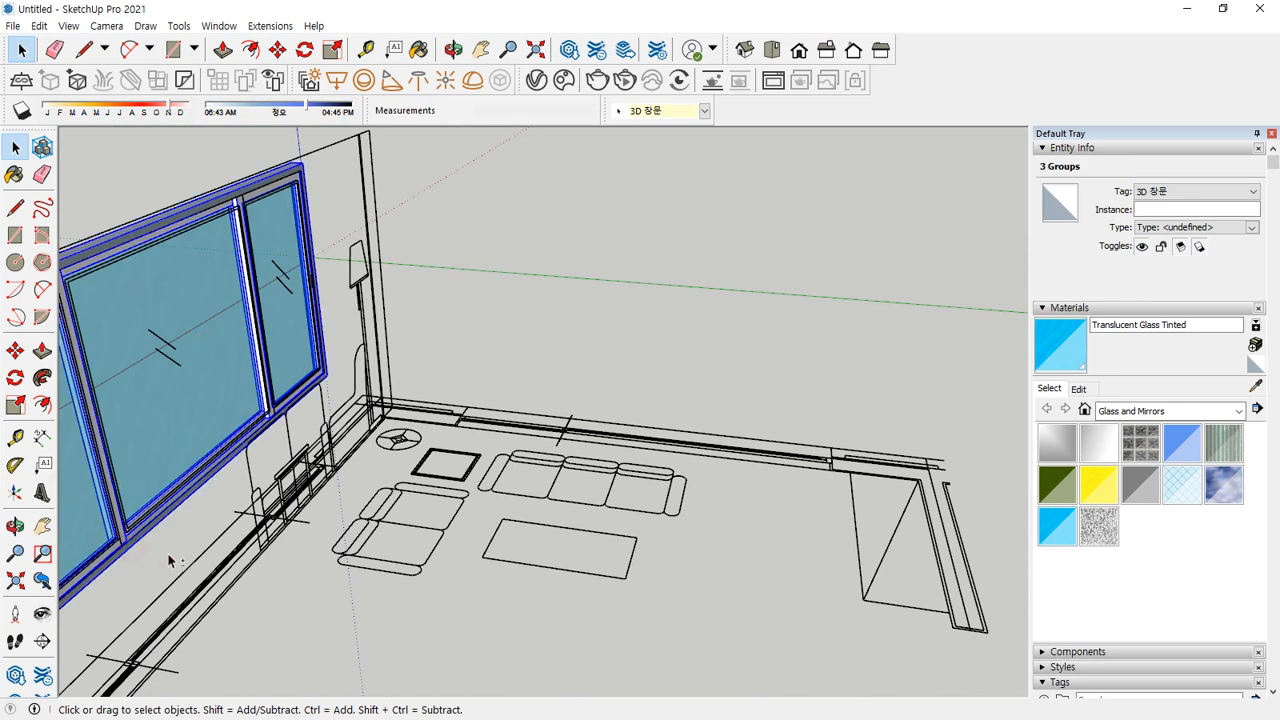
middle_click_drag(168, 560, 471, 428, "shift")
scroll(388, 538, "up", 2)
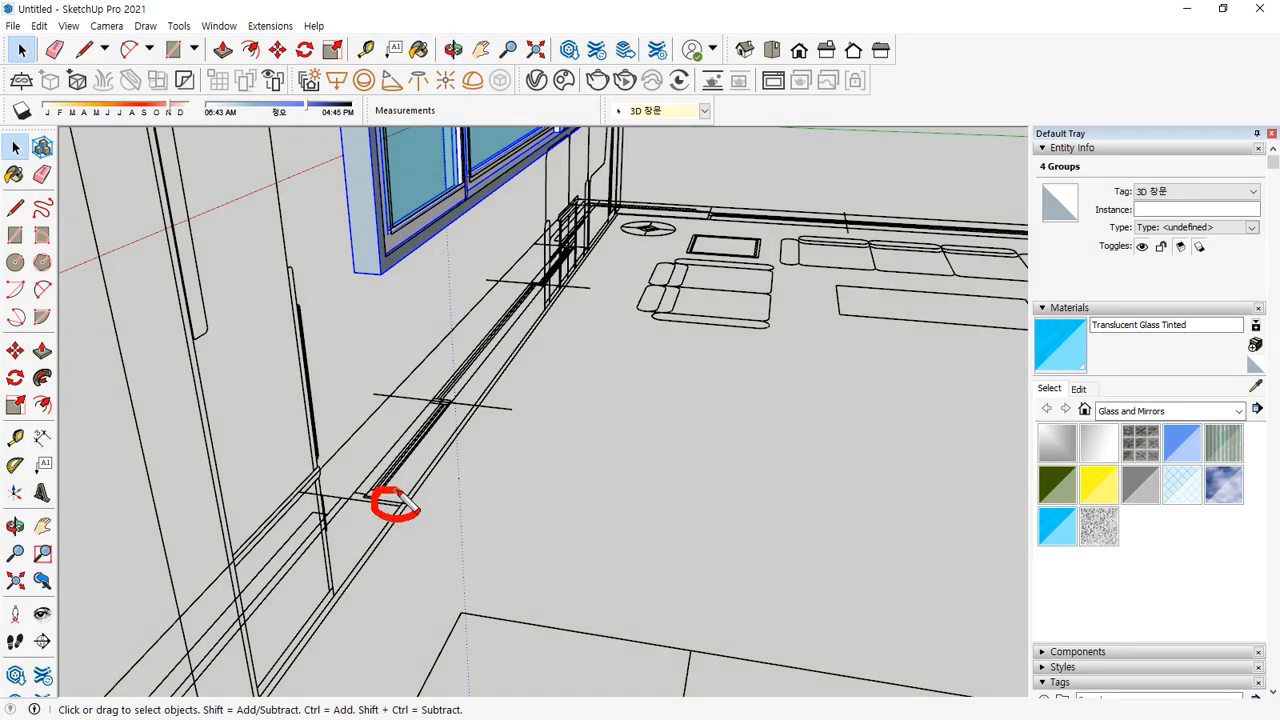
scroll(406, 513, "up", 2)
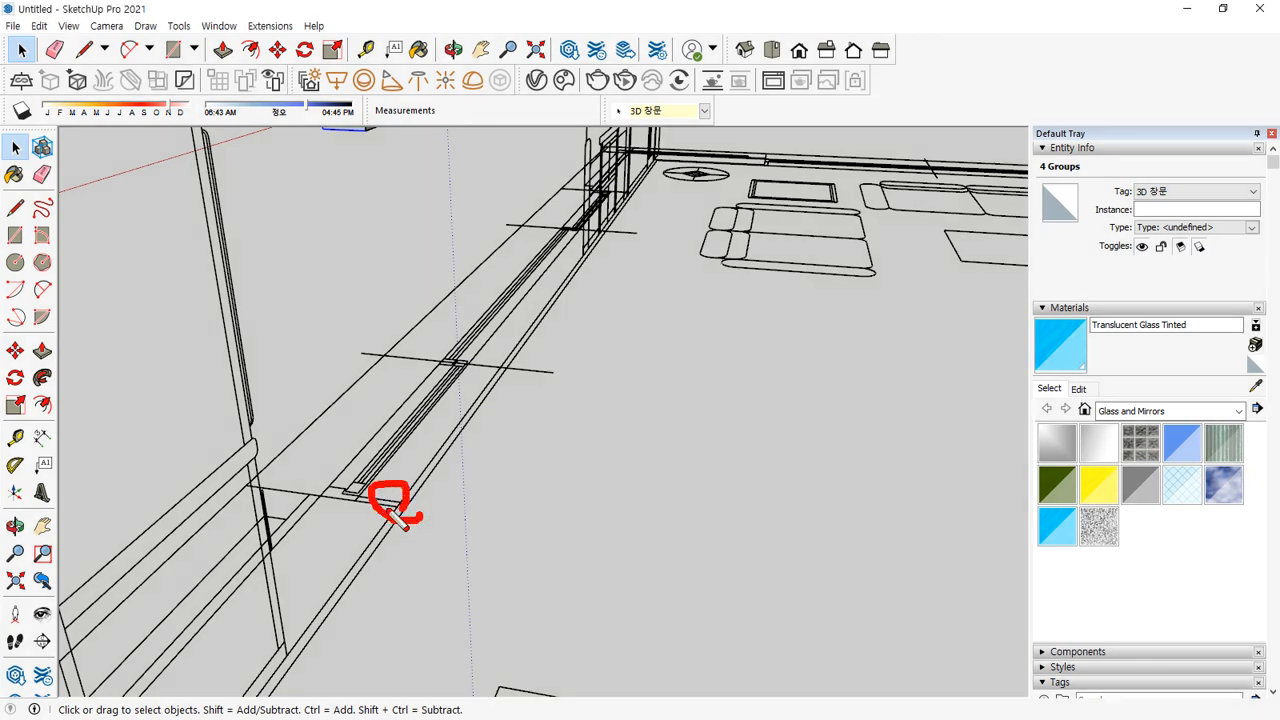
middle_click_drag(351, 210, 386, 297)
key("m")
left_click(374, 287)
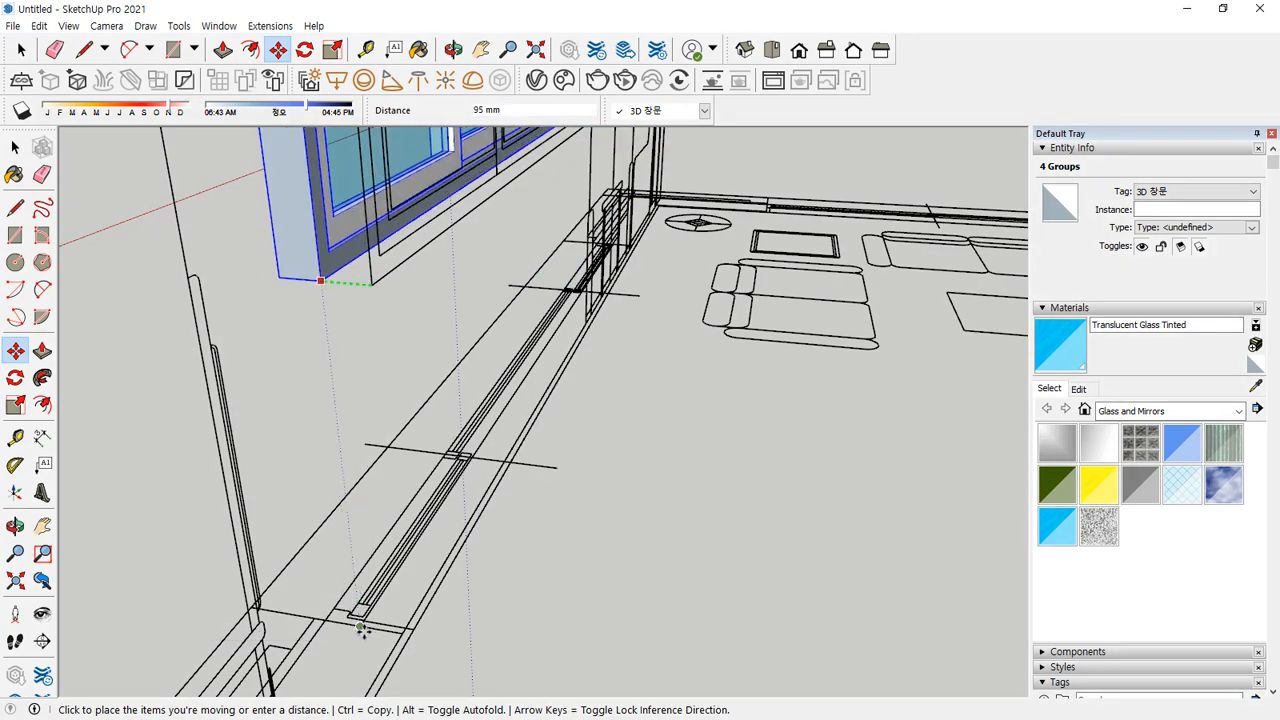
left_click(361, 627)
key("space")
left_click(654, 611)
Show the 3D 벽체 tag and examine how the finished window sits in the wall opening
scroll(580, 401, "down", 4)
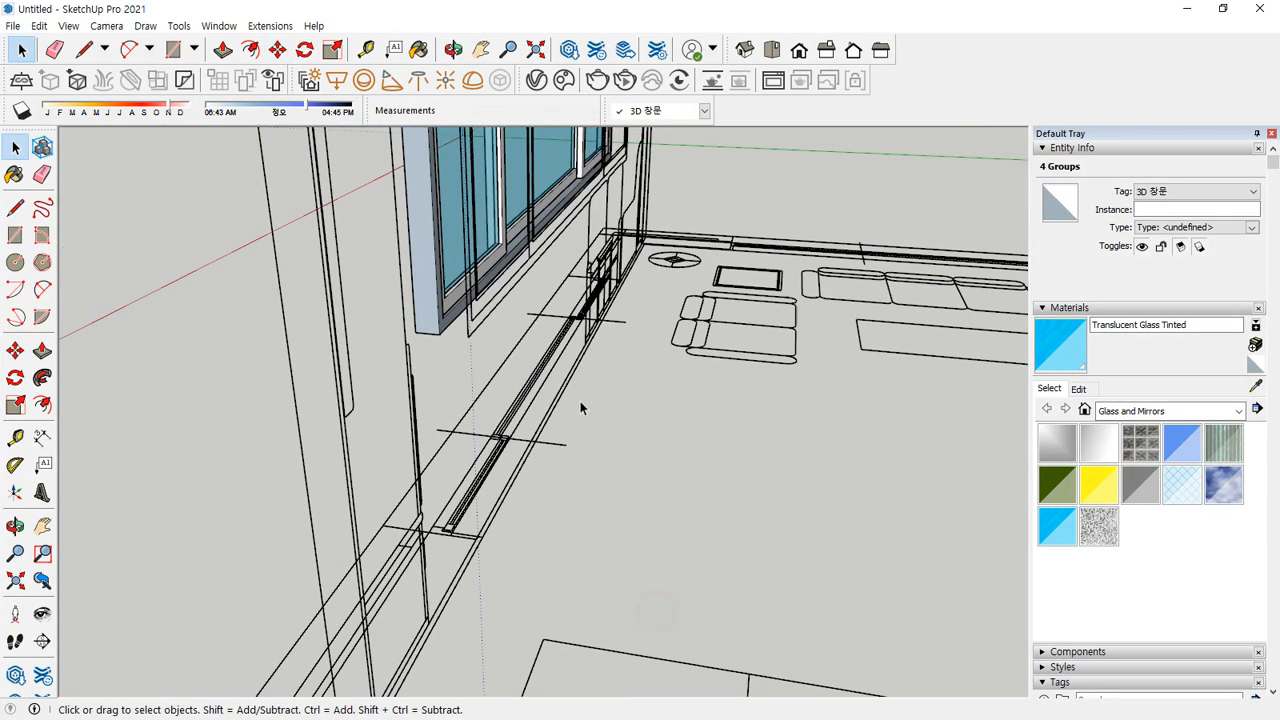
scroll(1186, 530, "down", 5)
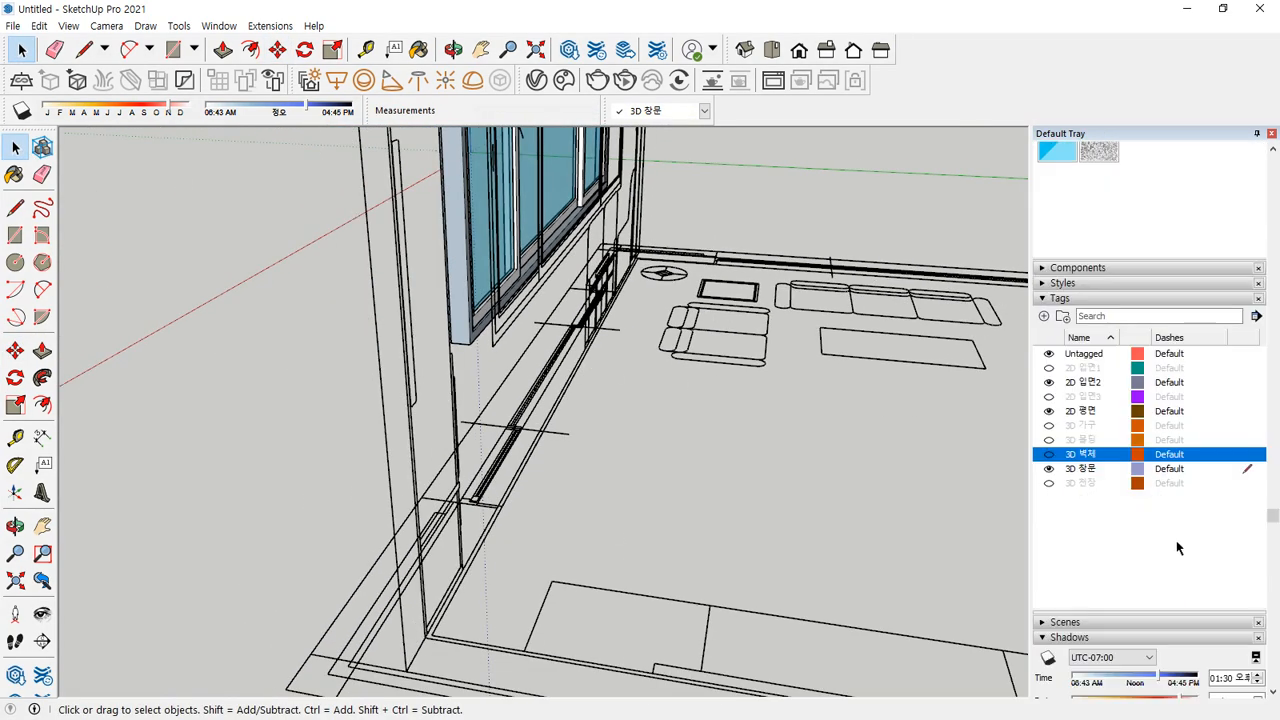
left_click(1049, 455)
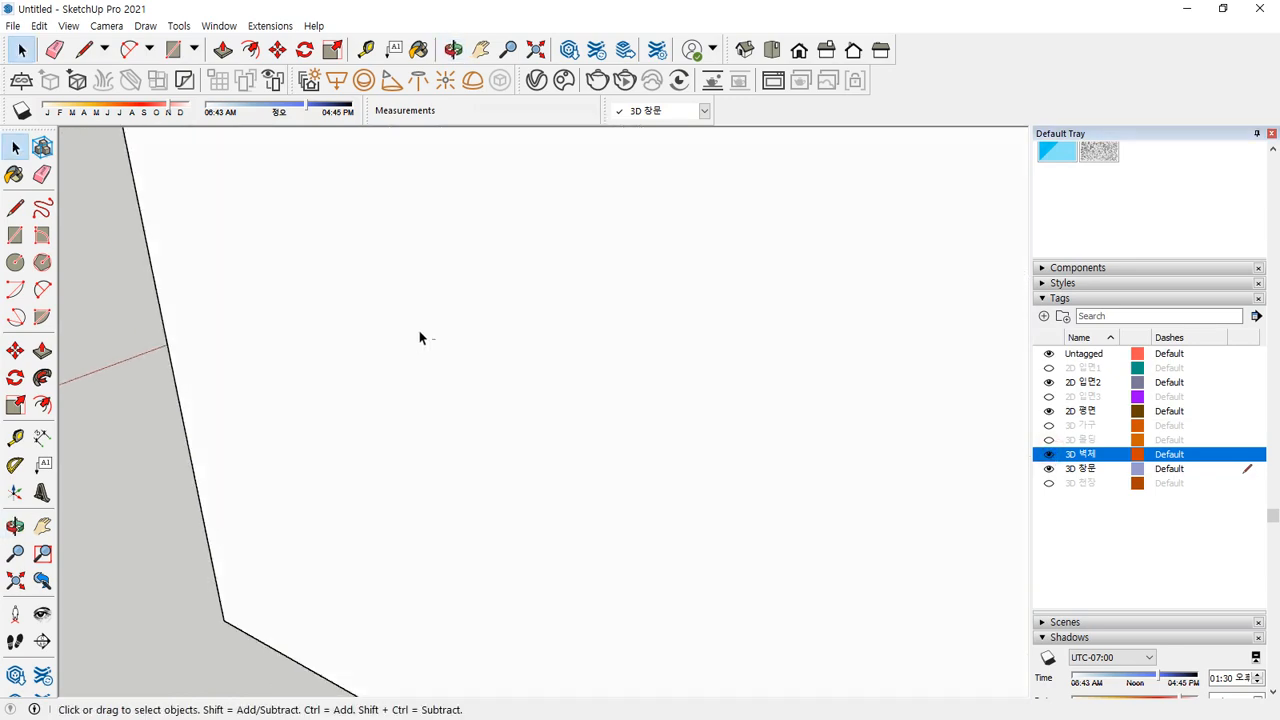
scroll(421, 334, "down", 5)
middle_click_drag(649, 321, 614, 514)
scroll(447, 302, "up", 8)
scroll(640, 460, "down", 3)
middle_click_drag(643, 457, 528, 431)
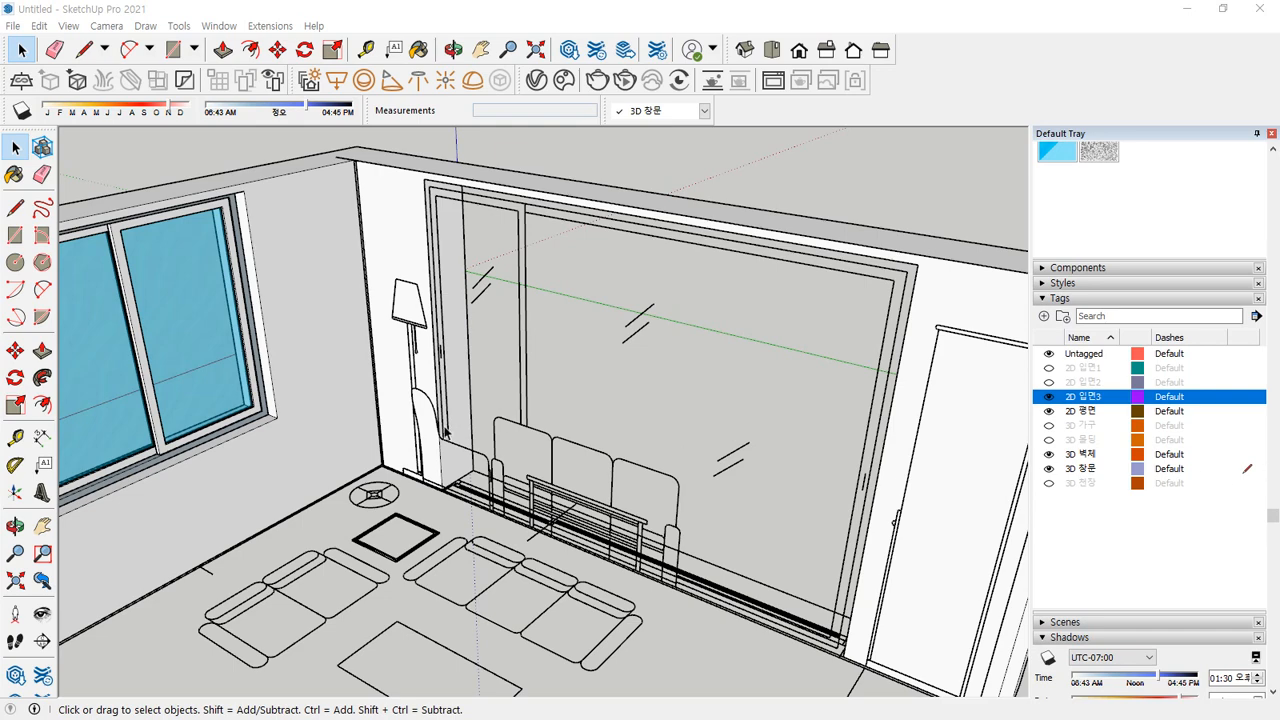
Isolate the 2D 입면3 elevation drawing by hiding the 3D 벽체 and 2D 평면 tags
middle_click_drag(446, 431, 571, 414)
middle_click_drag(788, 514, 684, 512)
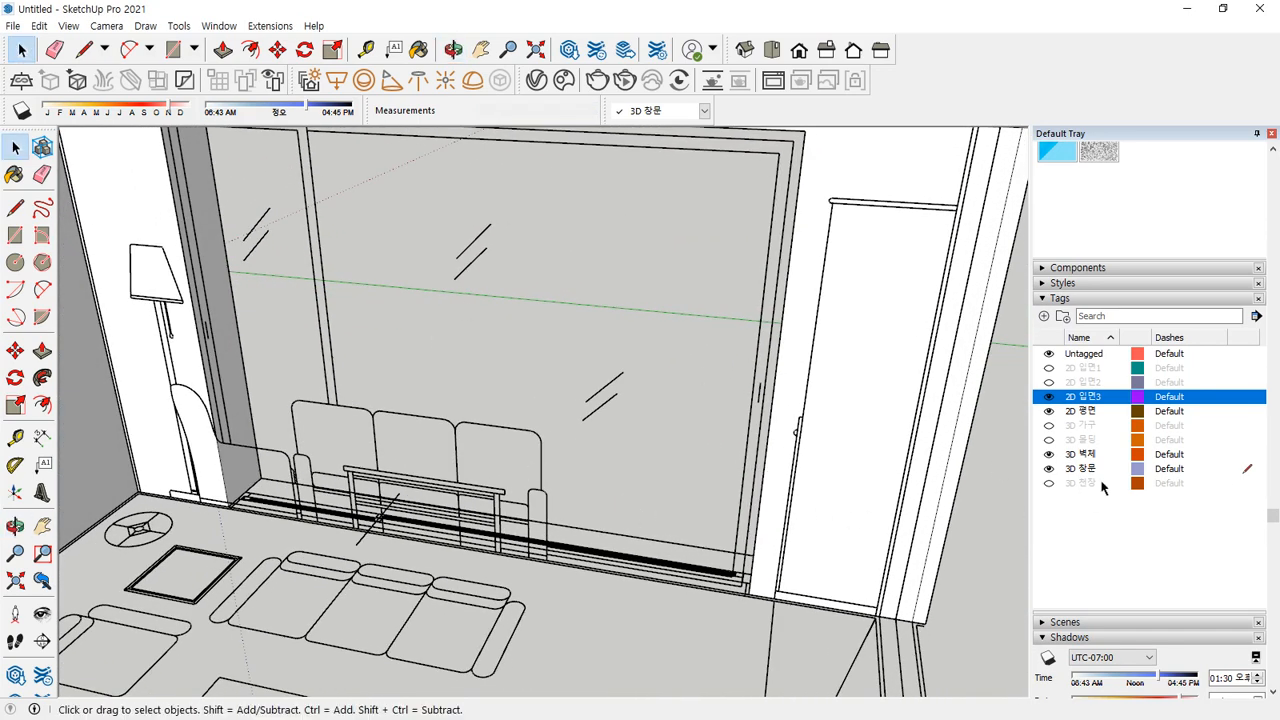
left_click(1049, 455)
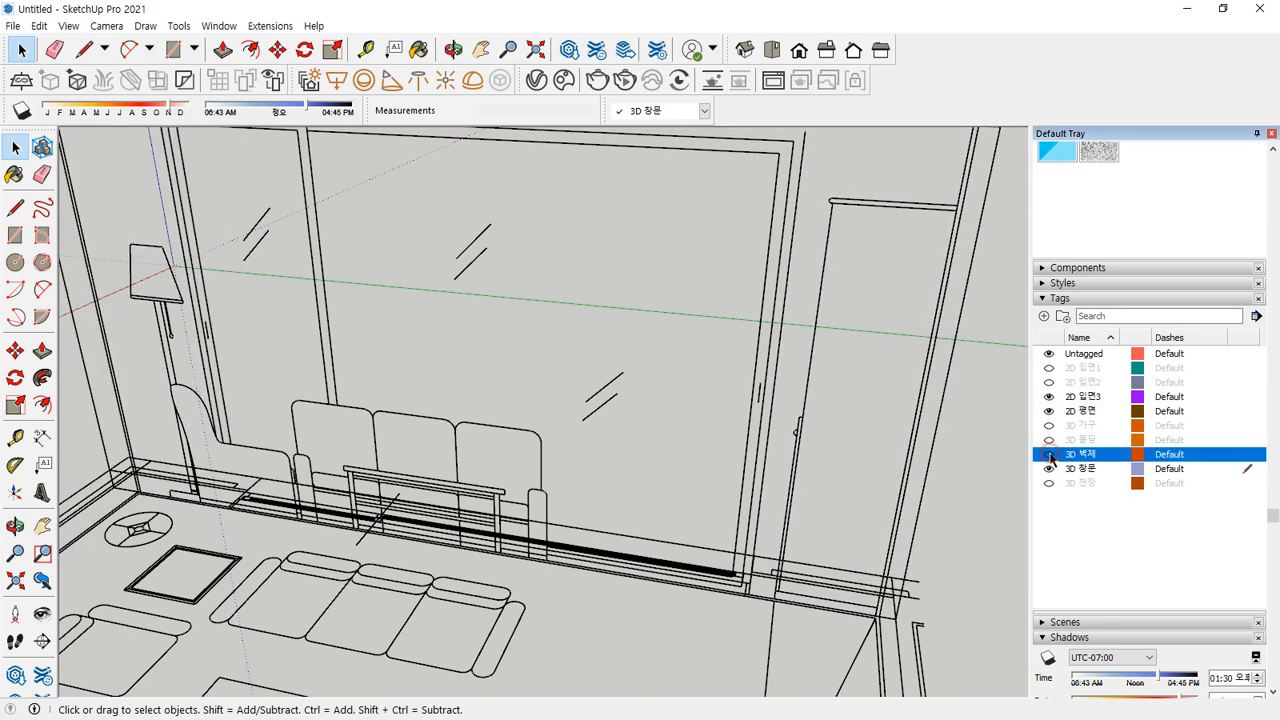
scroll(732, 599, "up", 2)
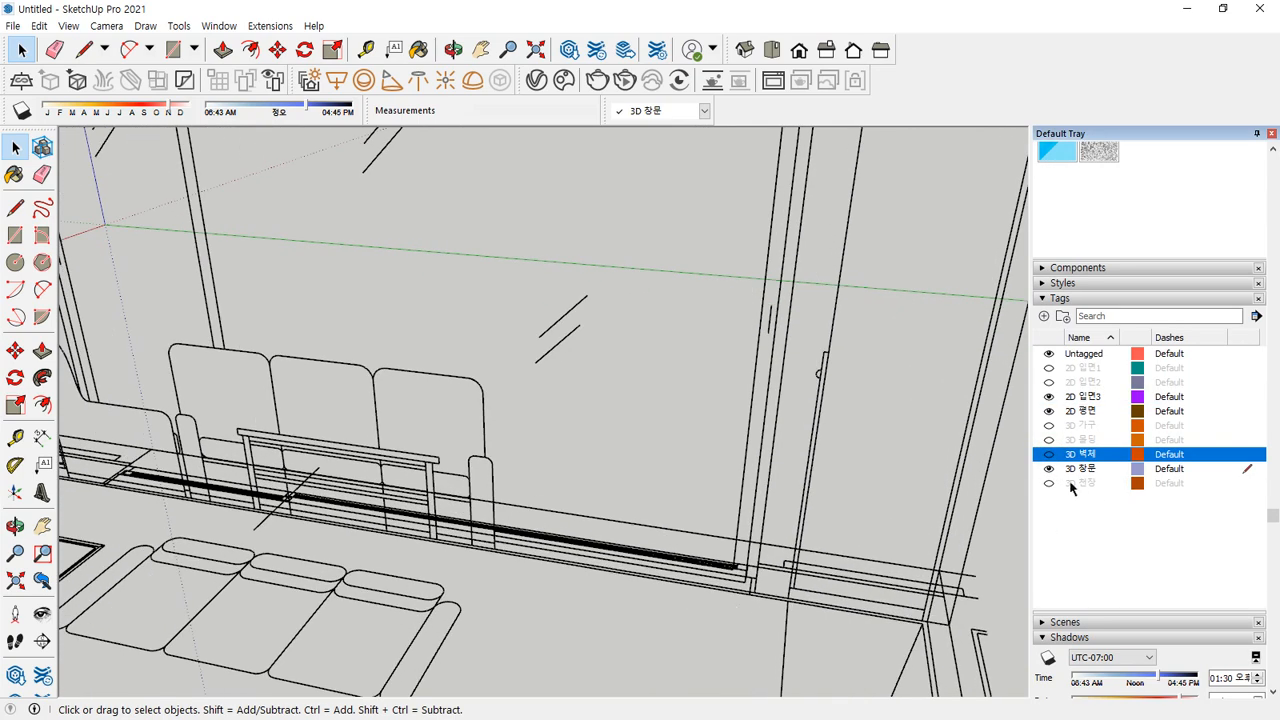
left_click(1049, 411)
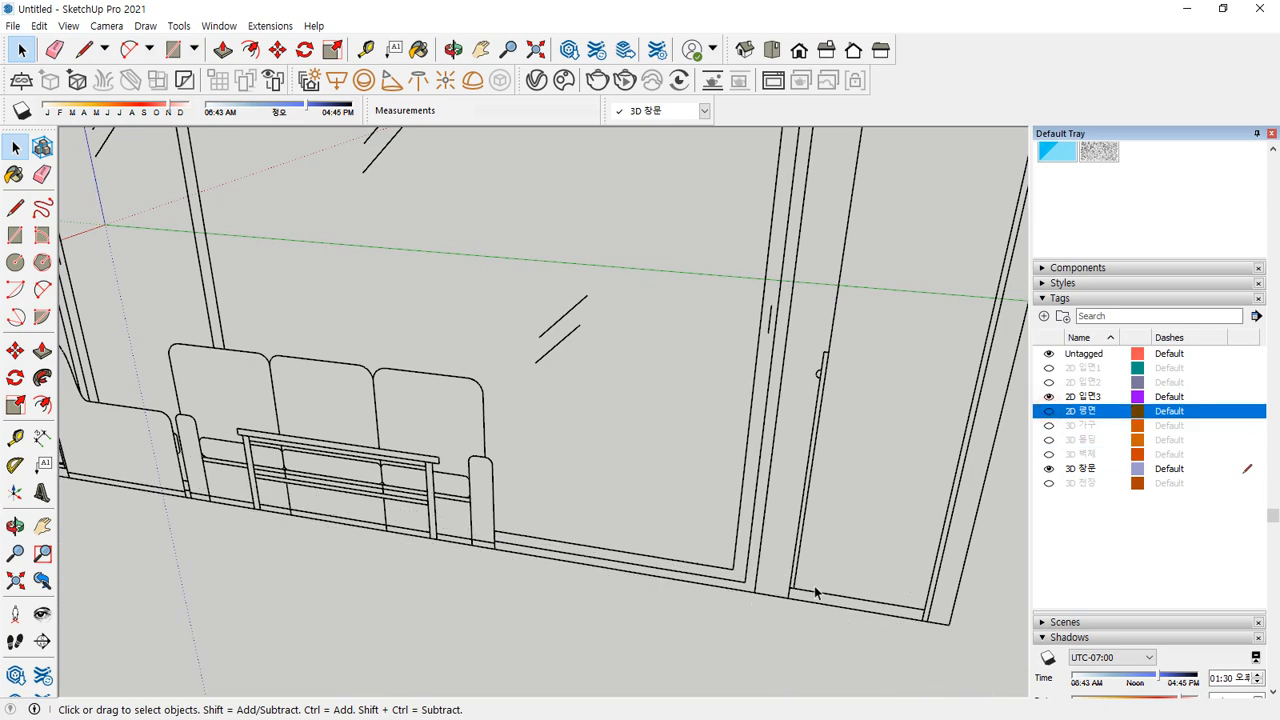
Draw a 2255 by 3000 mm rectangle over the window's outer frame outline on the 2D 입면3 elevation
key("r")
left_click(758, 587)
scroll(311, 333, "down", 2)
mouse_move(311, 333)
middle_mouse_down()
mouse_move(497, 517)
mouse_move(470, 470)
middle_mouse_up()
left_click(293, 266)
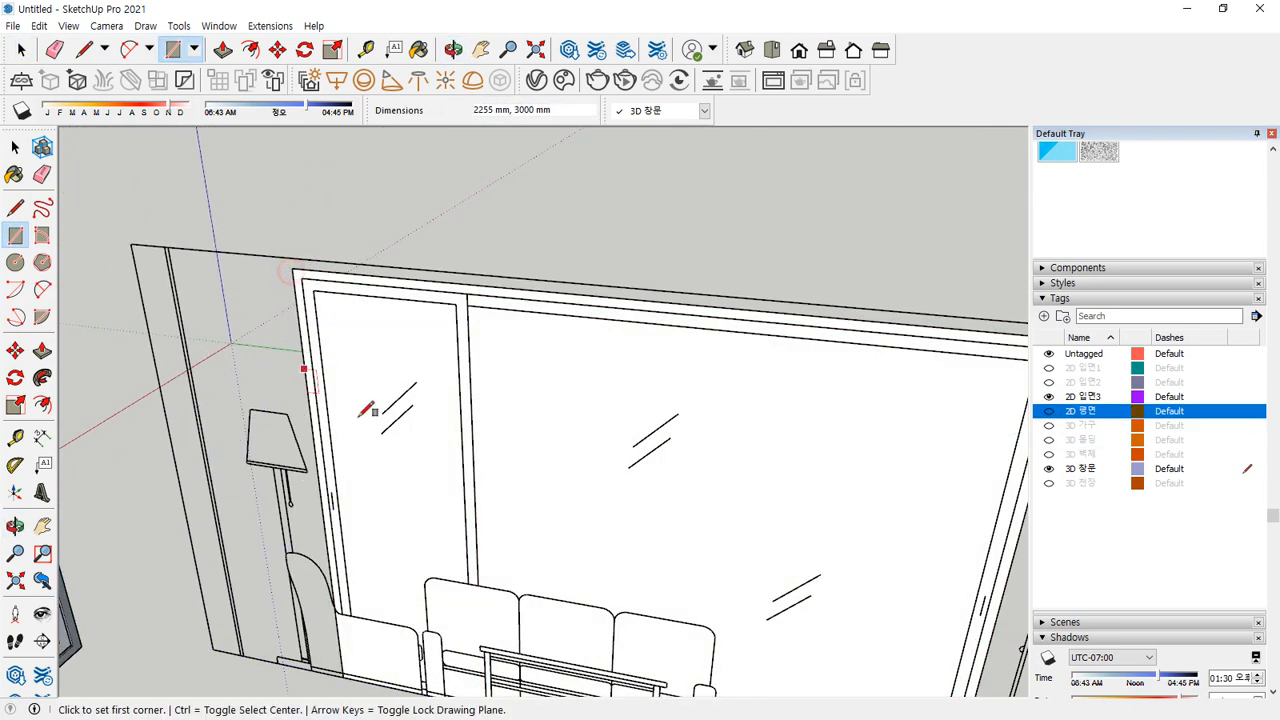
Draw a second rectangle along the outer frame's inner outline, from its lower corner to the diagonally opposite upper corner
middle_click_drag(366, 409, 323, 297)
left_click(740, 637)
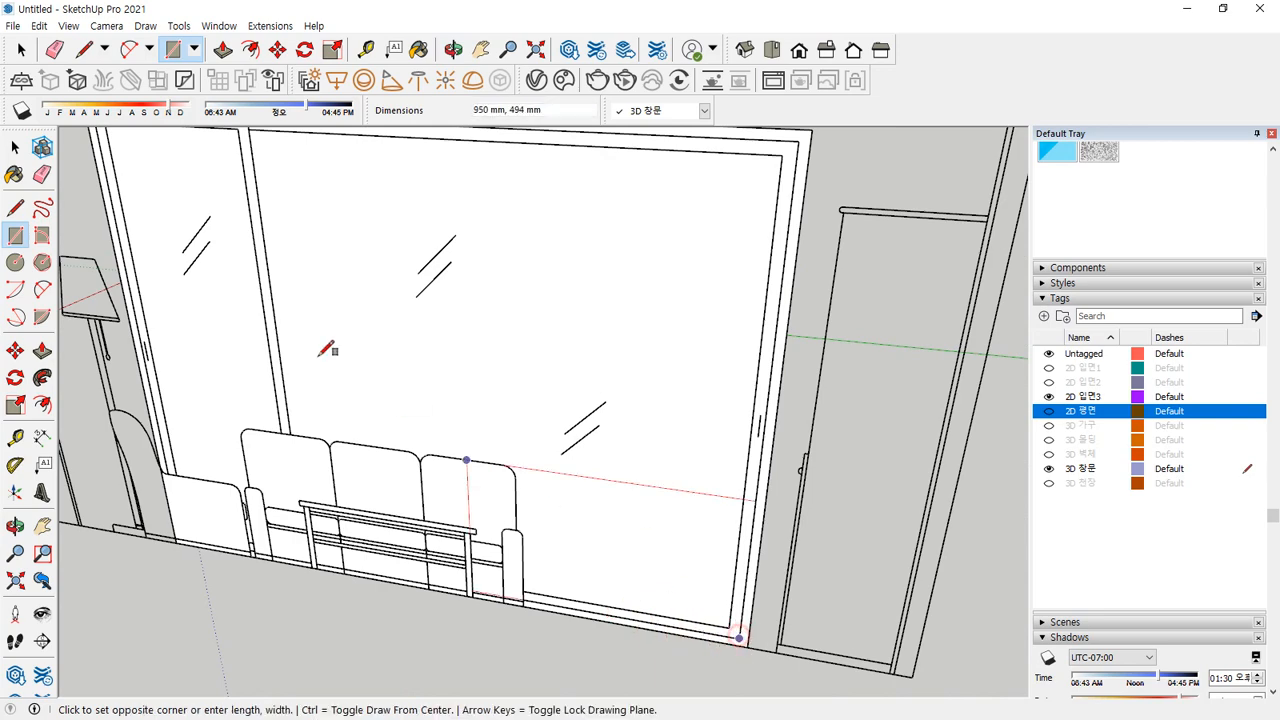
middle_click_drag(212, 256, 278, 318, "shift")
left_click(163, 176)
key("space")
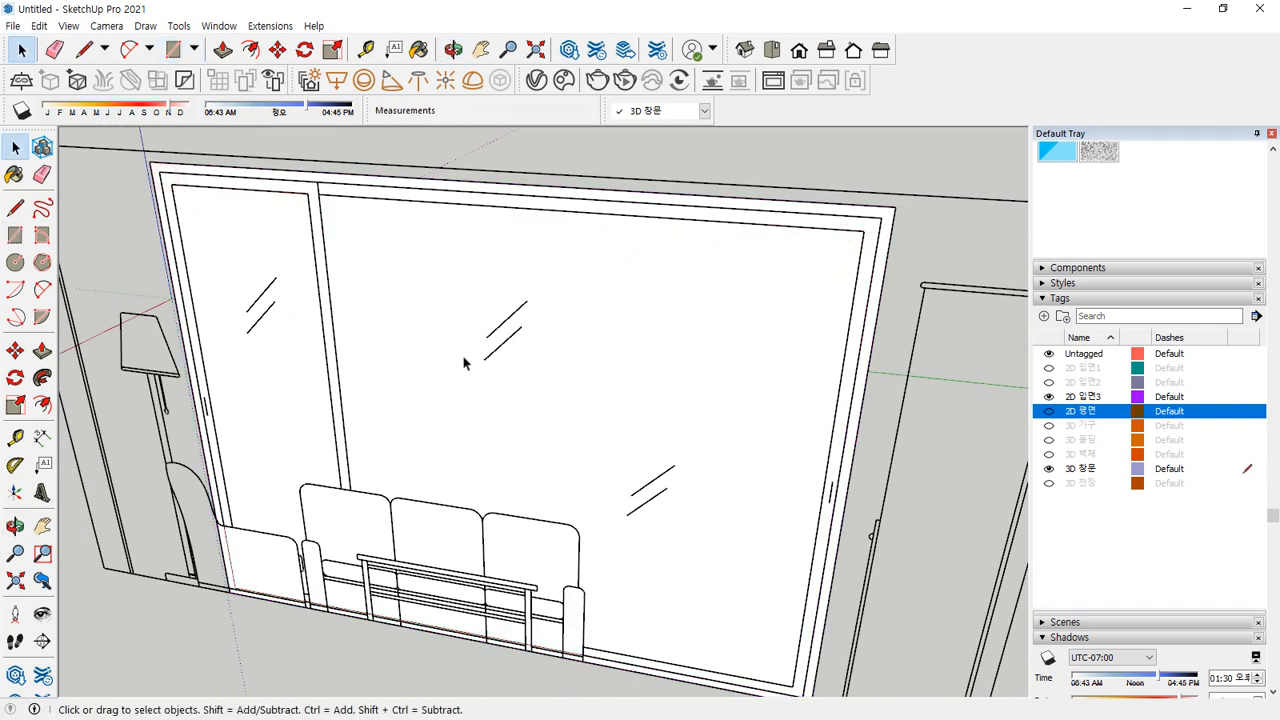
Delete the face inside the inner rectangle so only the outer frame ring is left
left_click(429, 395)
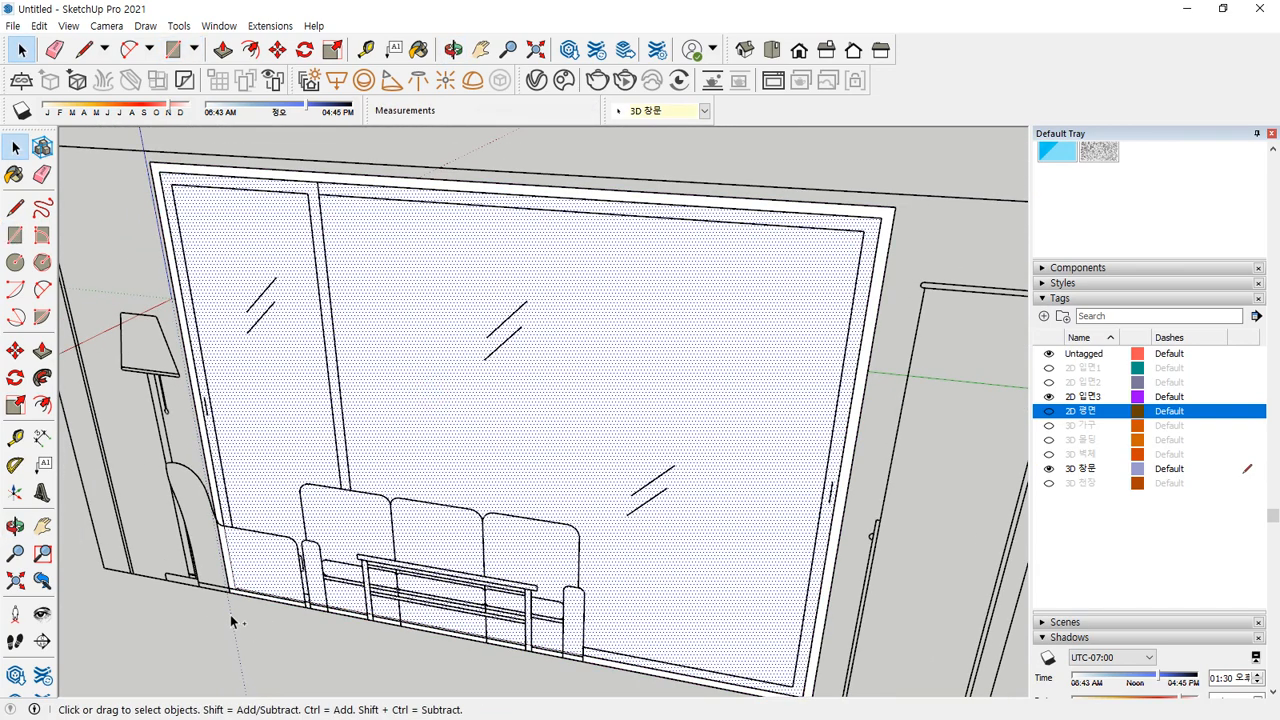
key("e")
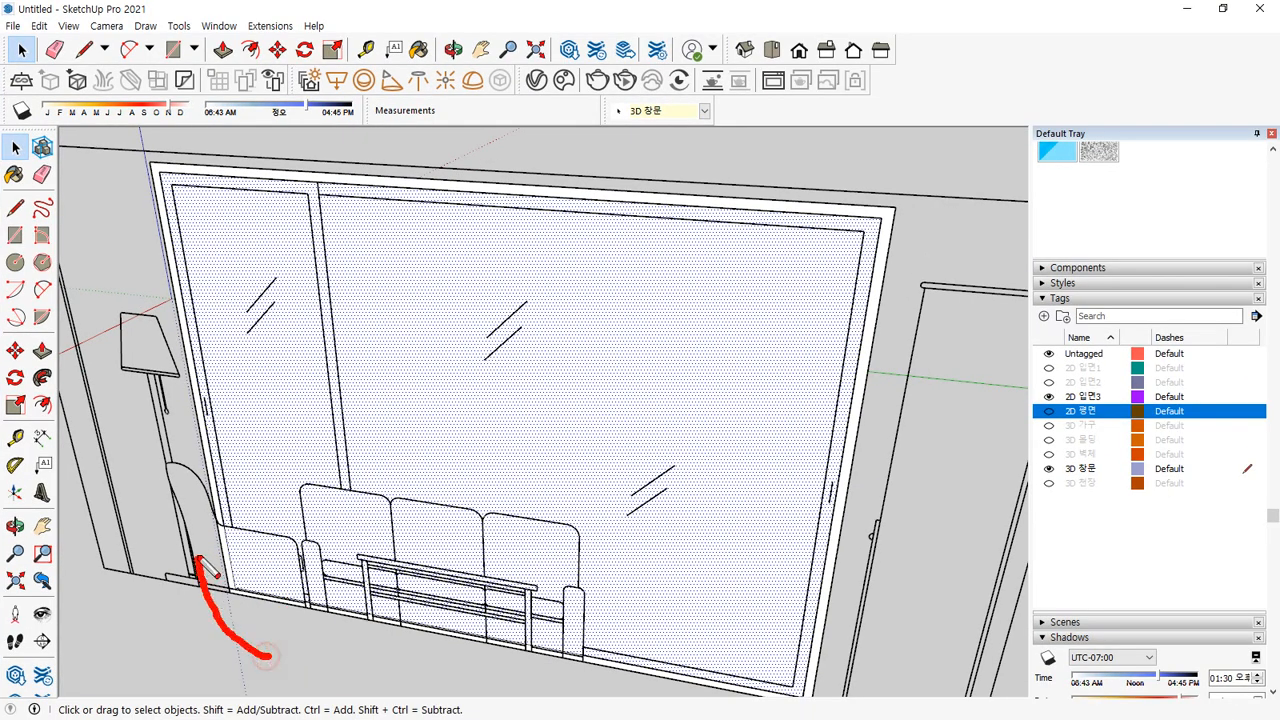
left_click_drag(199, 559, 409, 520)
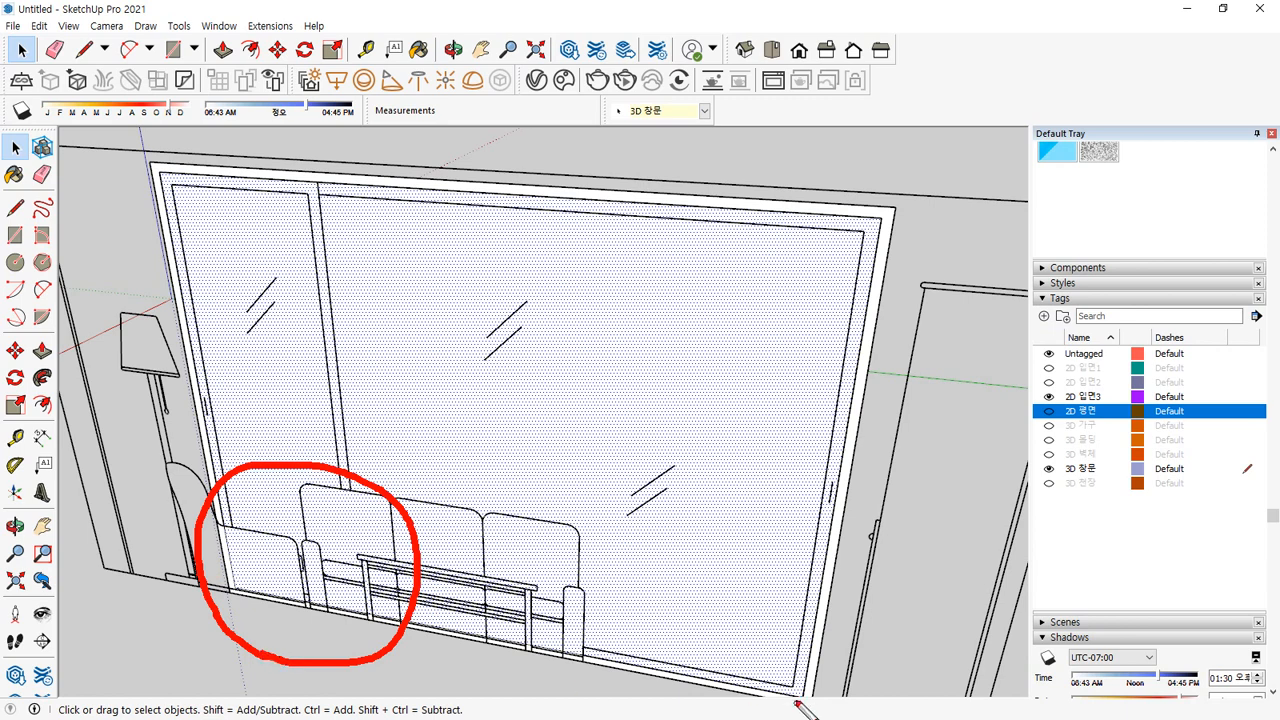
mouse_move(265, 687)
left_mouse_down()
mouse_move(146, 612)
mouse_move(337, 638)
left_mouse_up()
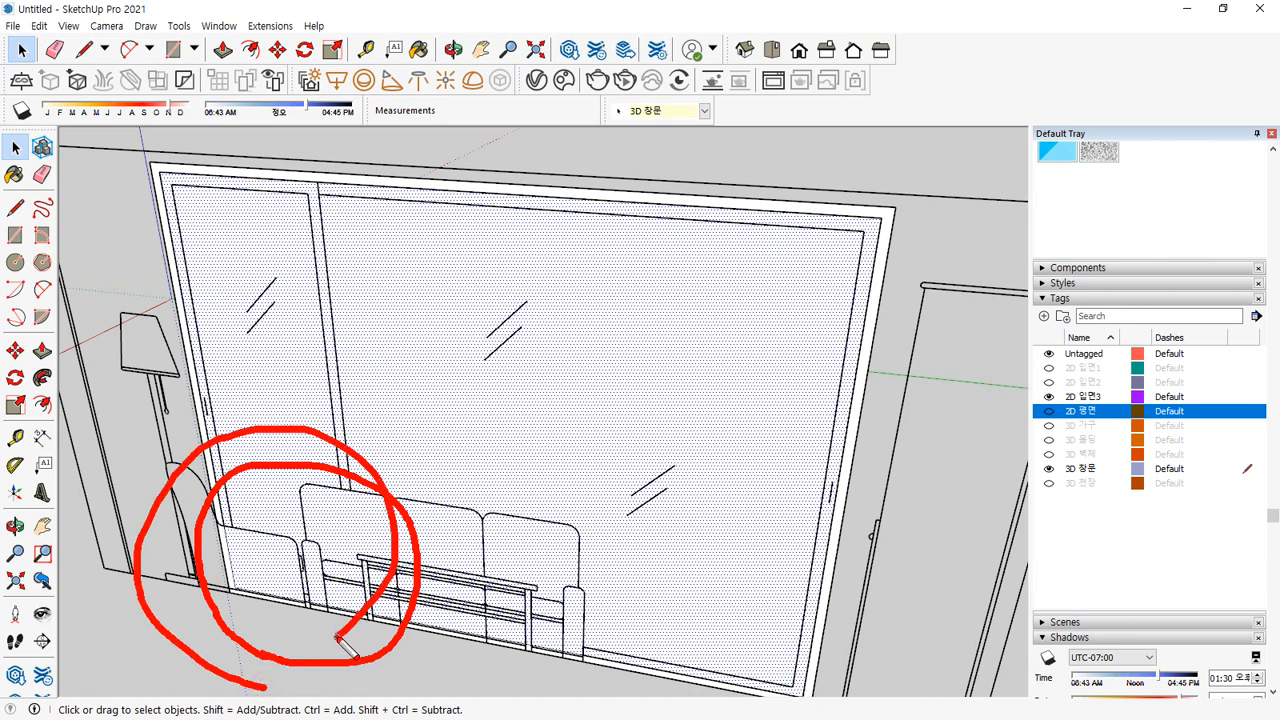
left_click_drag(799, 684, 232, 199)
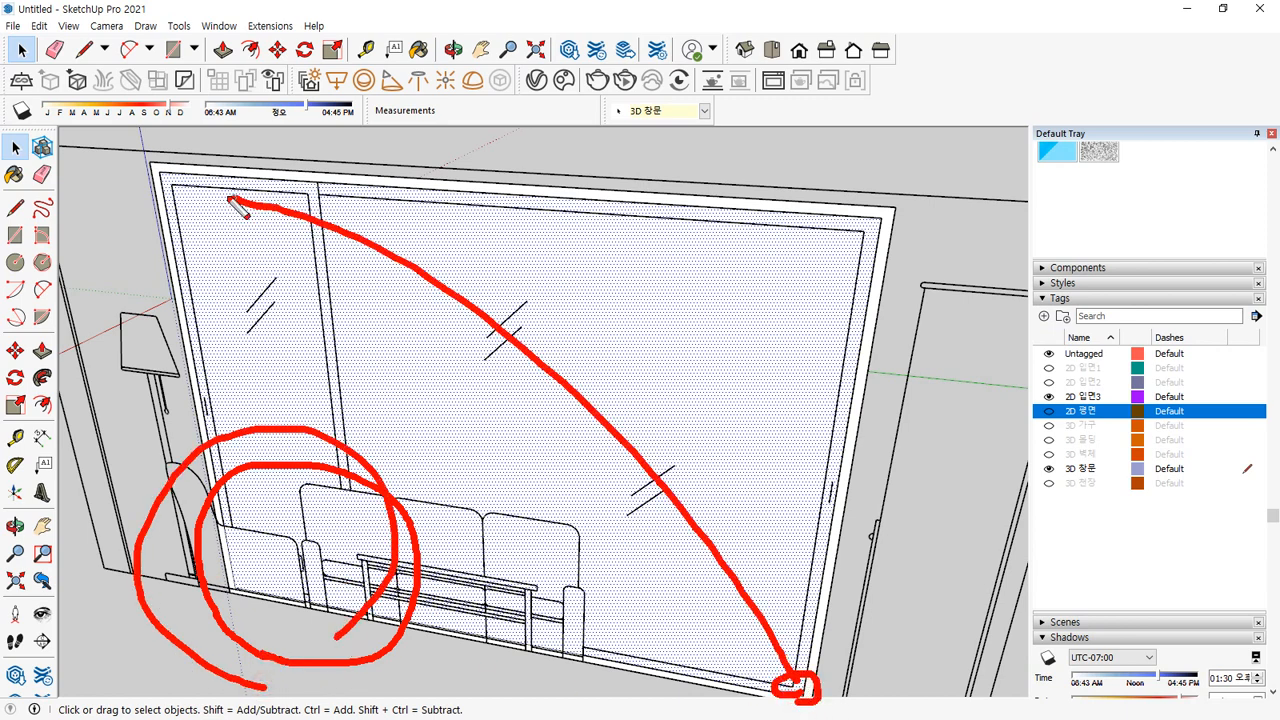
key("Escape")
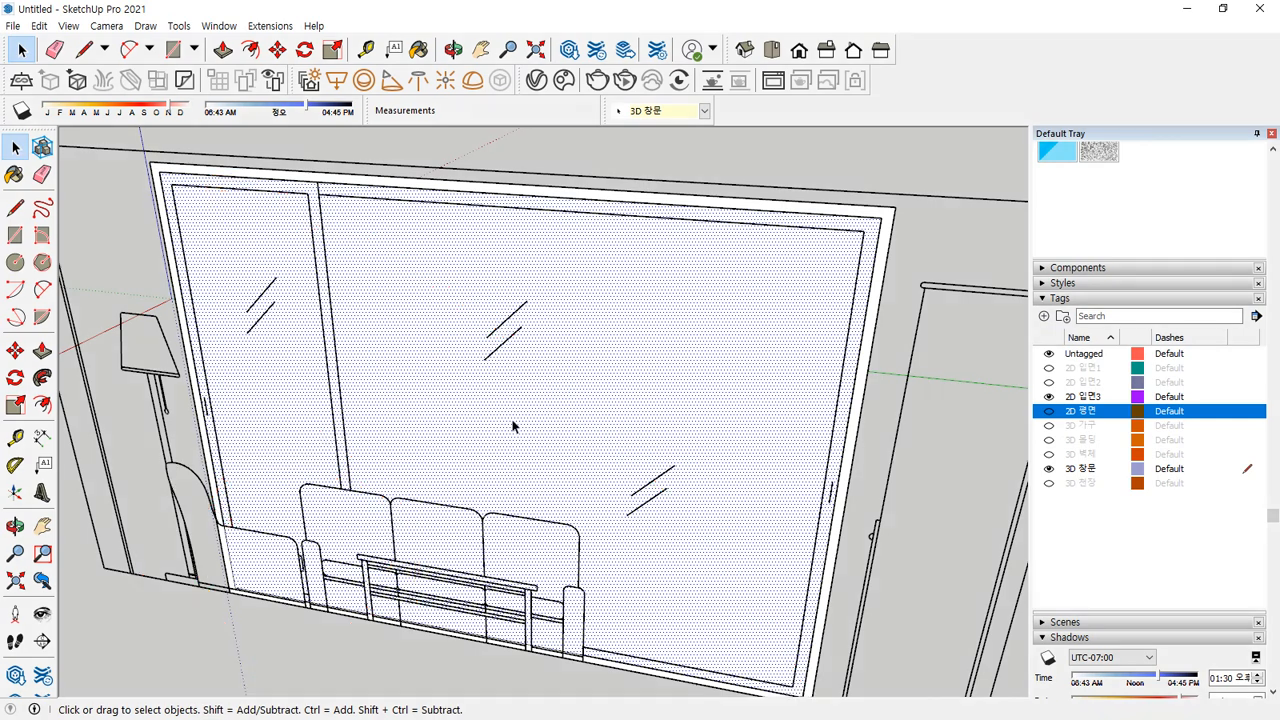
left_click(450, 390)
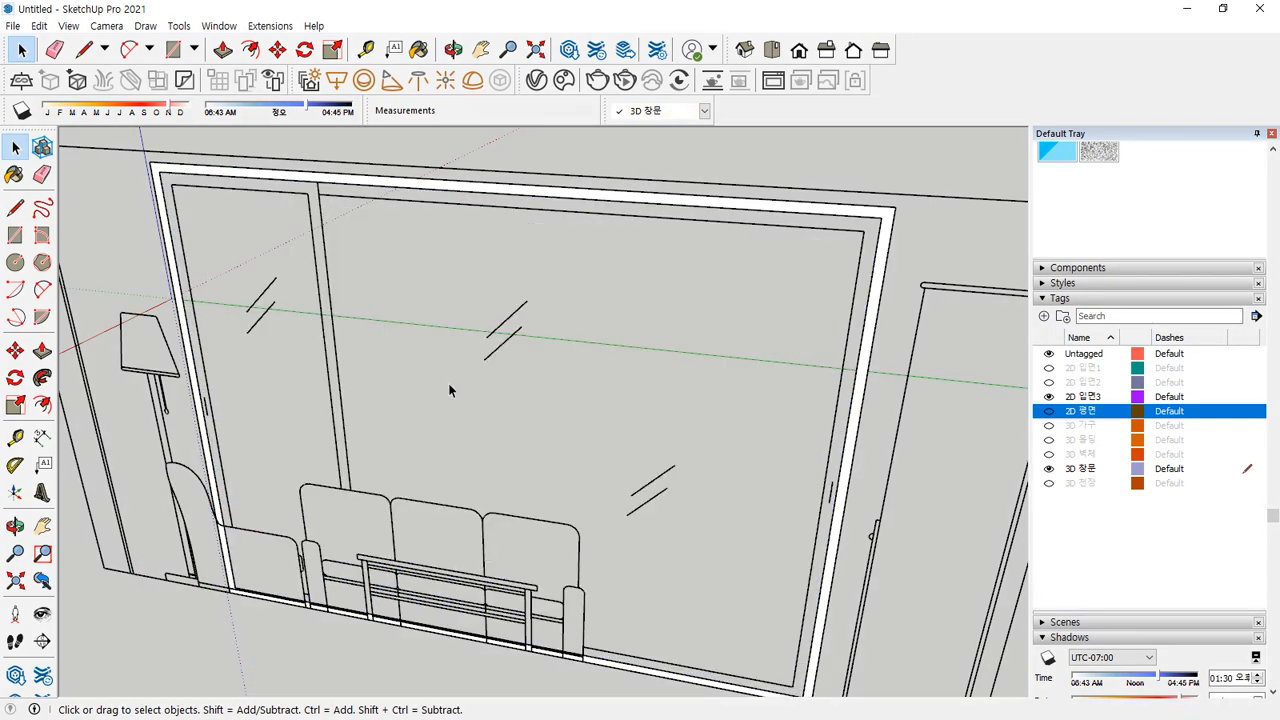
Push/Pull the outer frame ring backward to give the window frame its depth
key("p")
left_click(193, 382)
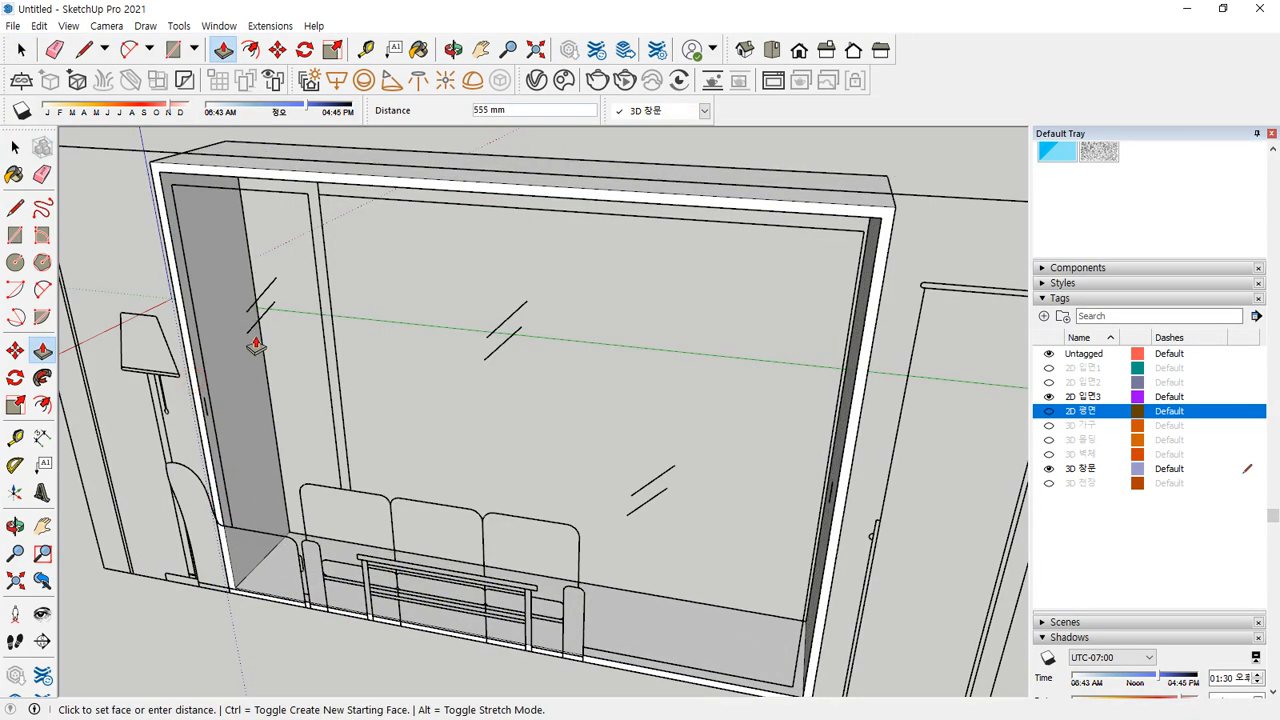
key("Escape")
key("space")
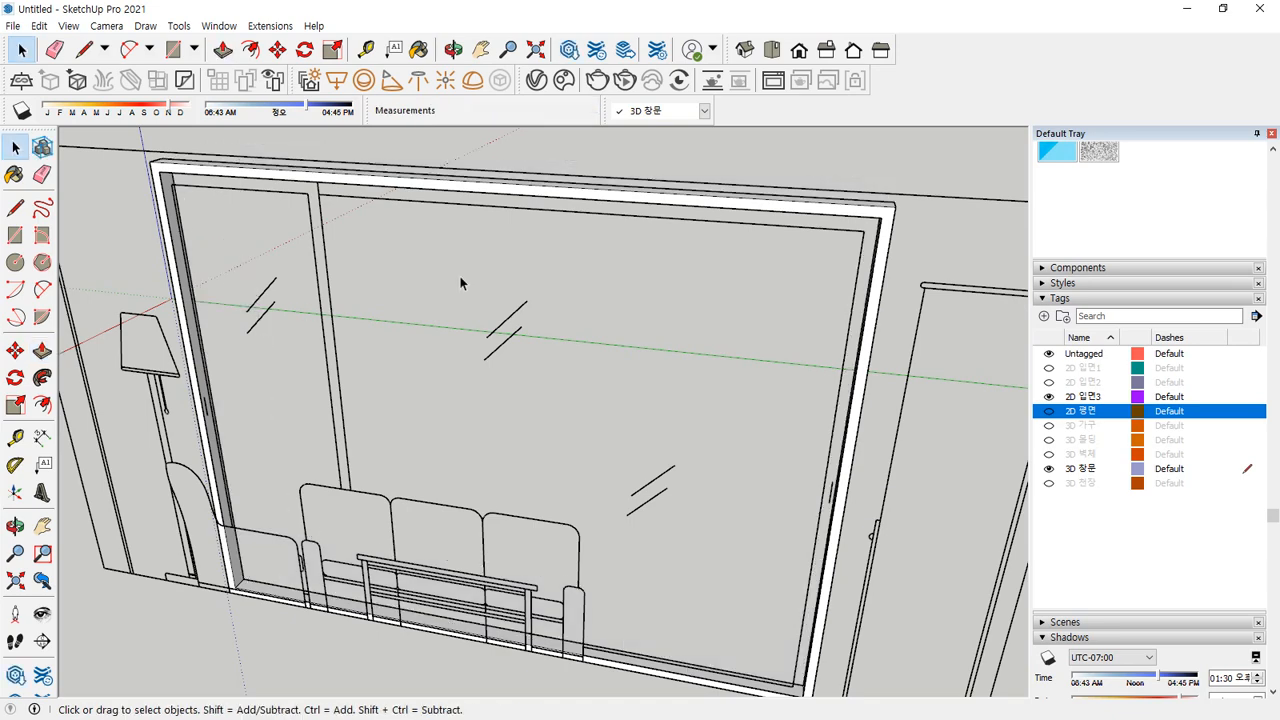
Select all the connected geometry of the extruded outer frame and make it a group
left_click(788, 210)
right_click(790, 211)
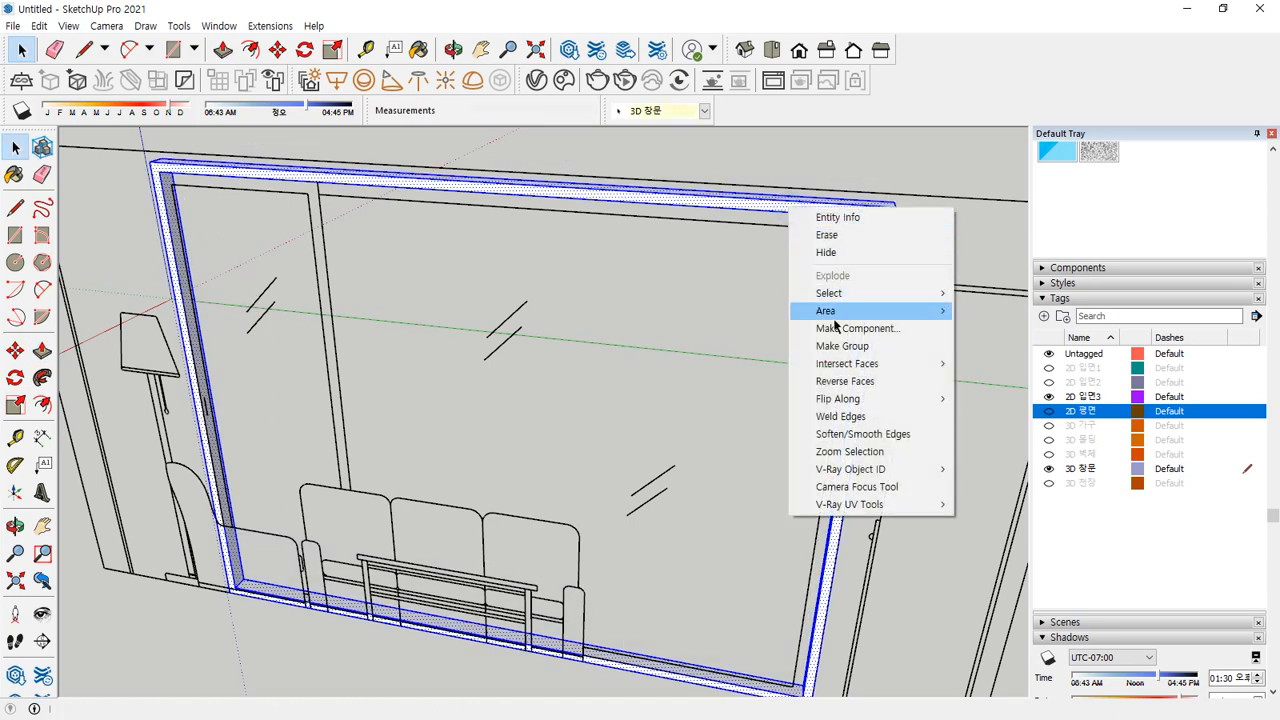
left_click(800, 270)
right_click(772, 212)
left_click(800, 345)
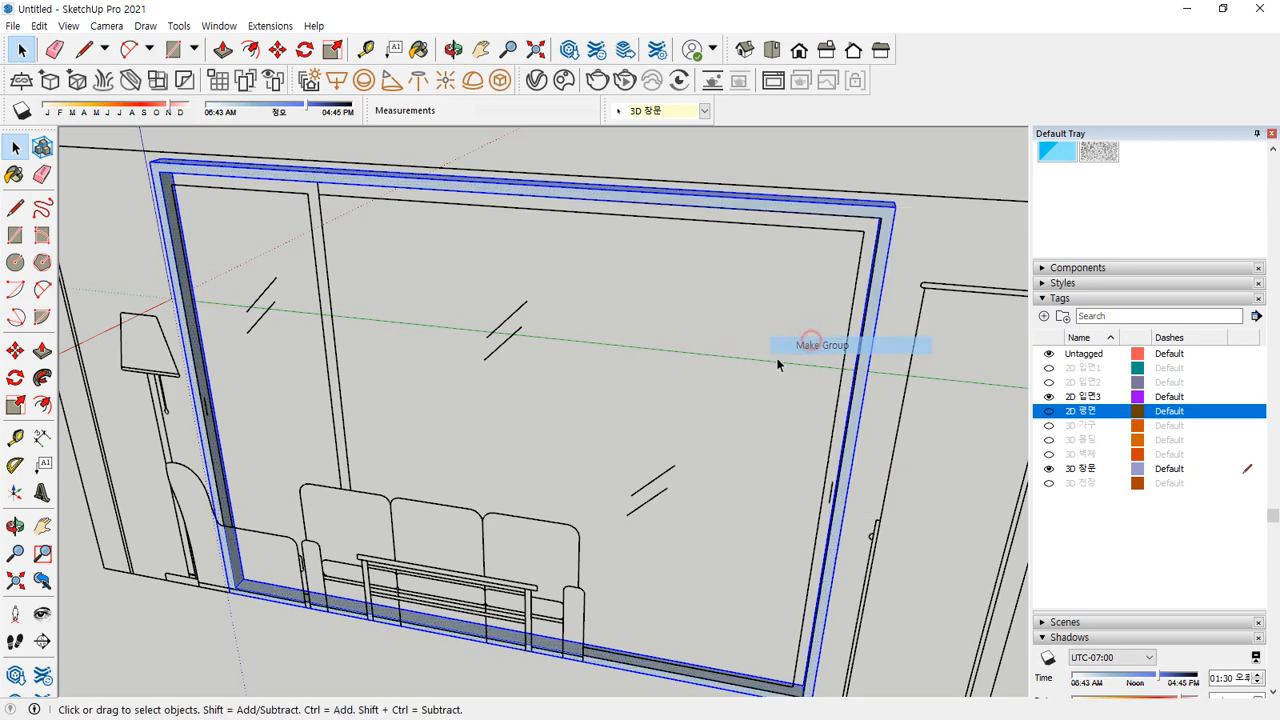
mouse_move(362, 641)
left_mouse_down()
mouse_move(290, 578)
mouse_move(426, 596)
left_mouse_up()
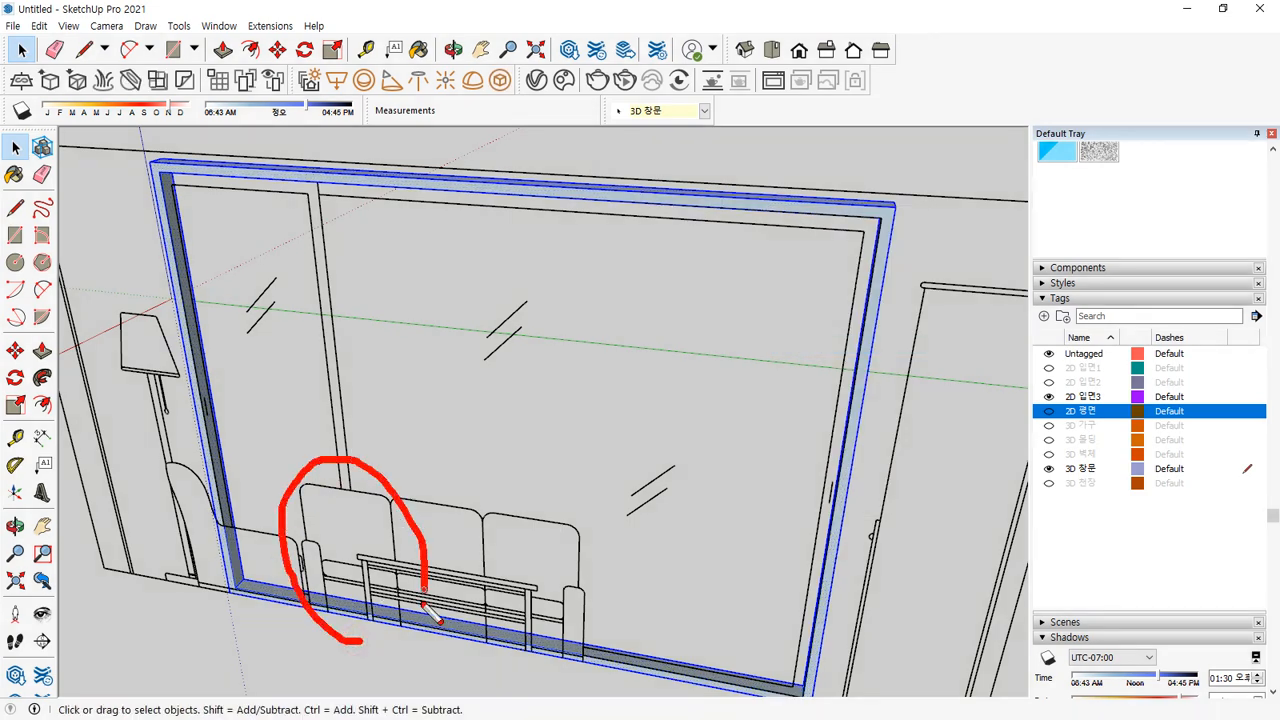
key("ctrl+z")
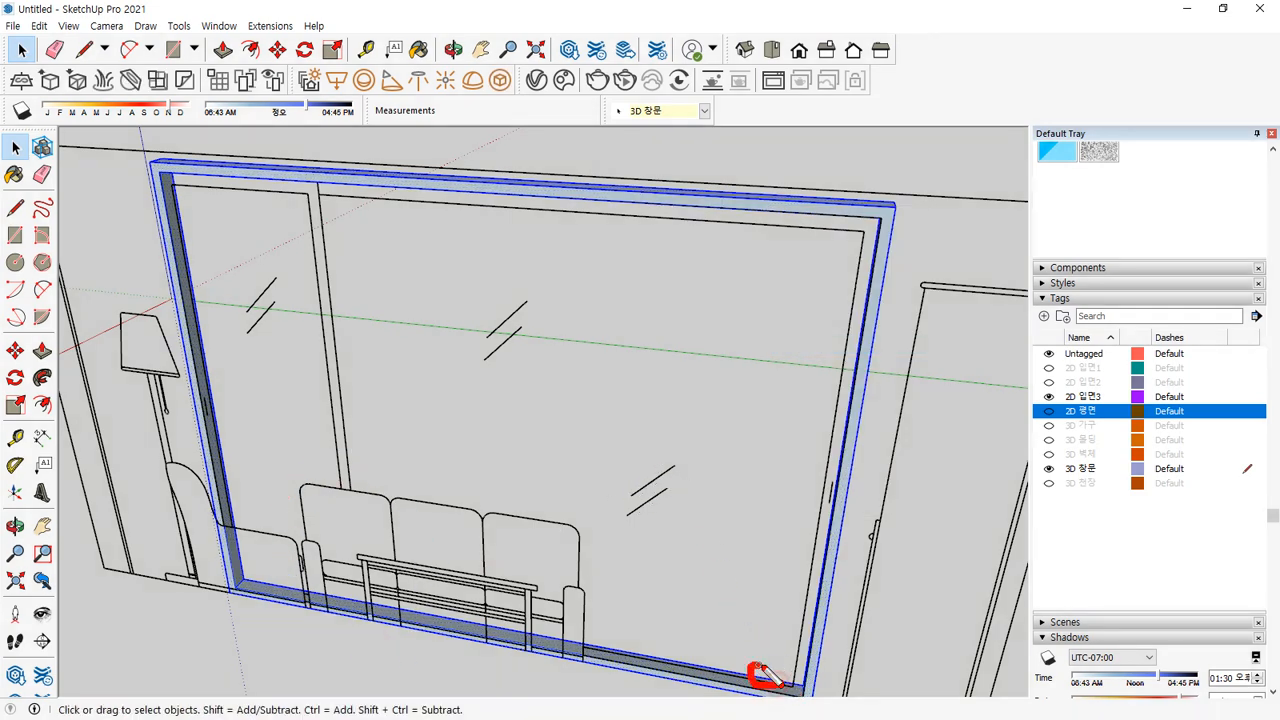
left_click_drag(760, 668, 466, 291)
key("Escape")
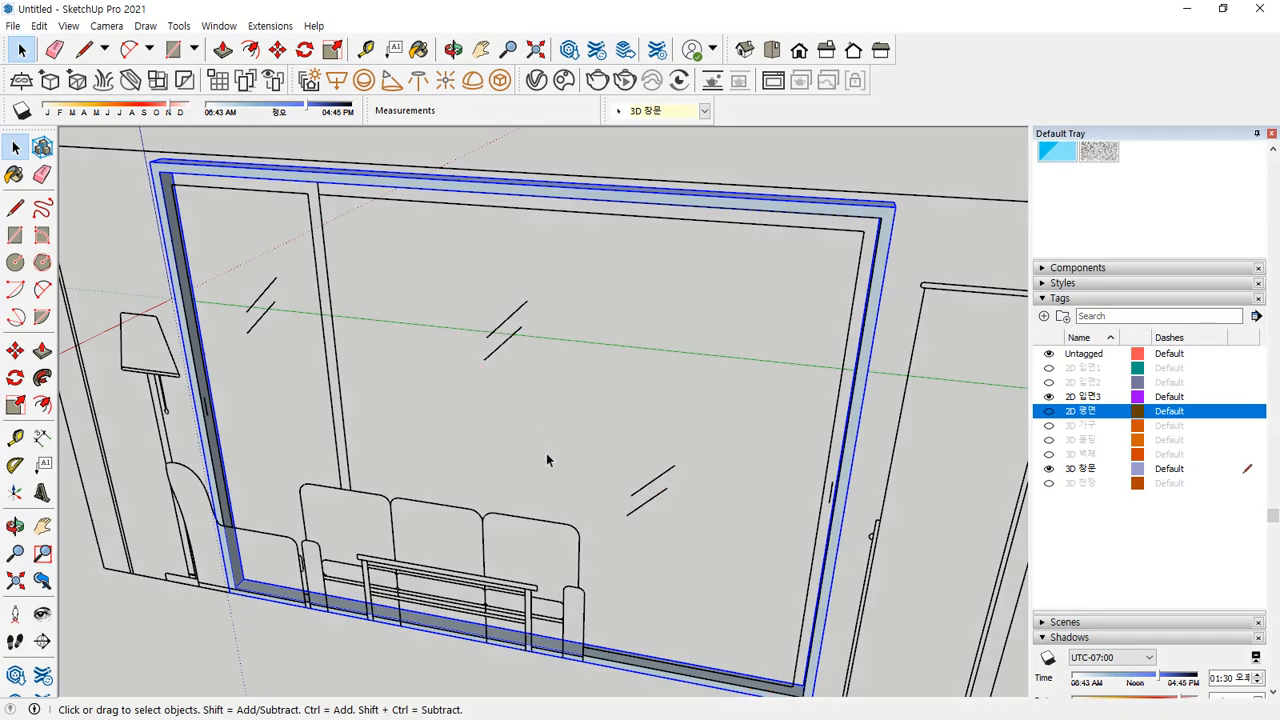
mouse_move(645, 470)
middle_mouse_down()
mouse_move(640, 406)
mouse_move(663, 463)
middle_mouse_up()
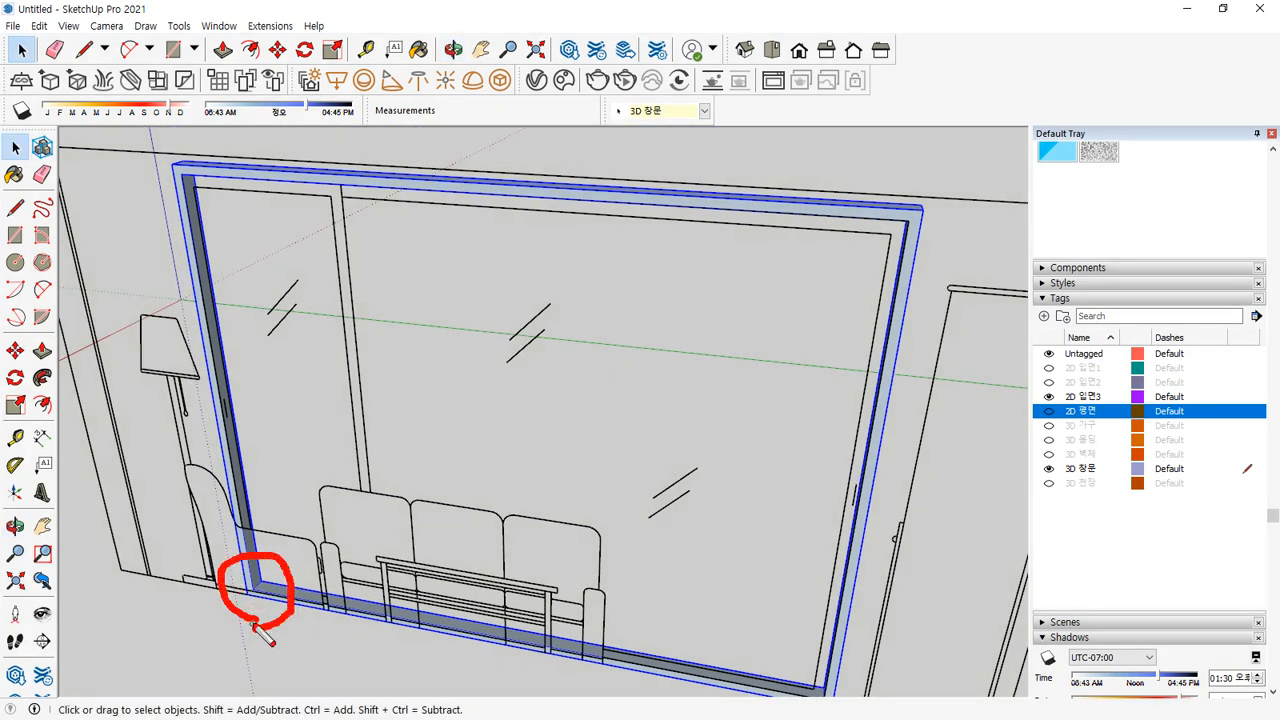
key("Escape")
key("r")
left_click(254, 588)
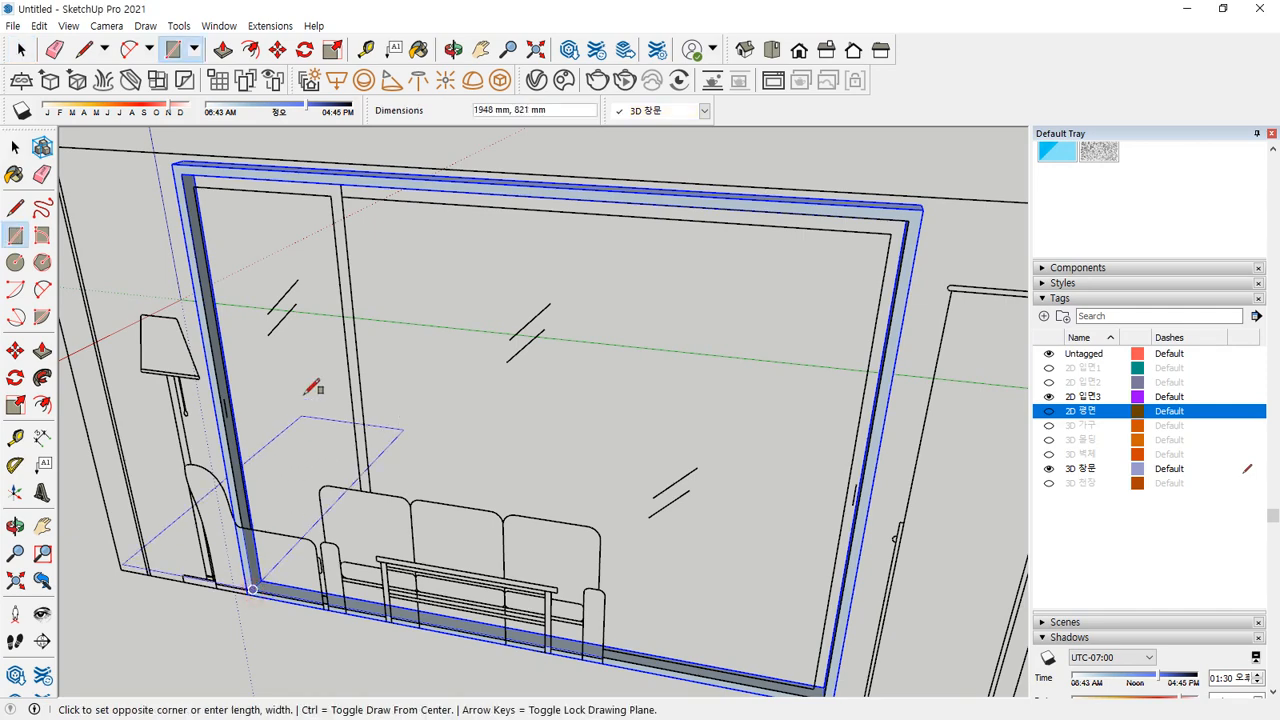
left_click(340, 184)
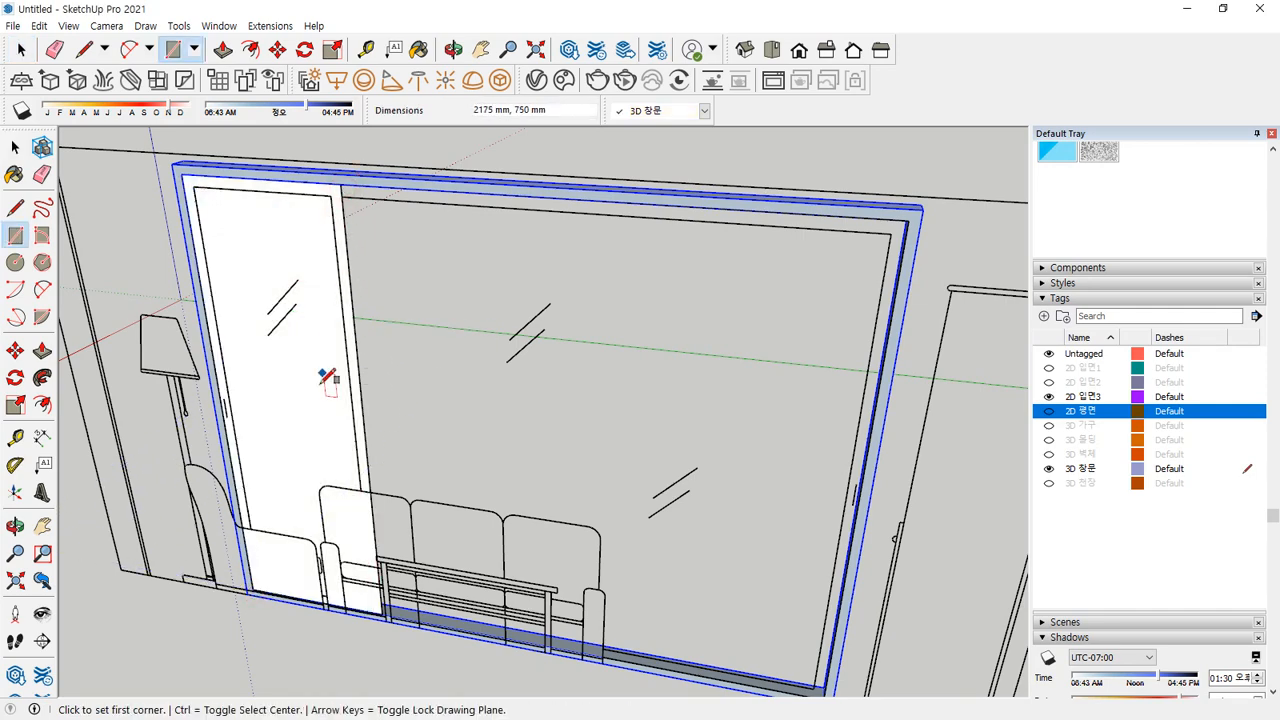
scroll(250, 565, "up", 2)
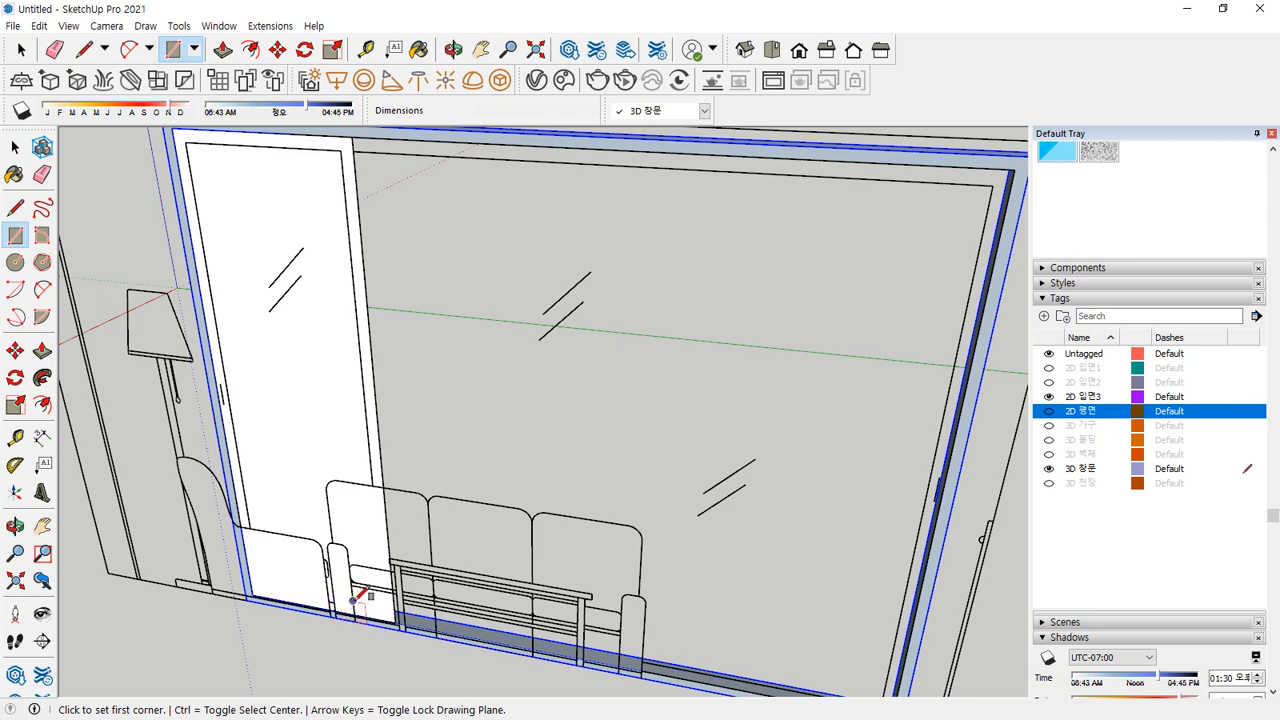
left_click(256, 602)
left_click(240, 677)
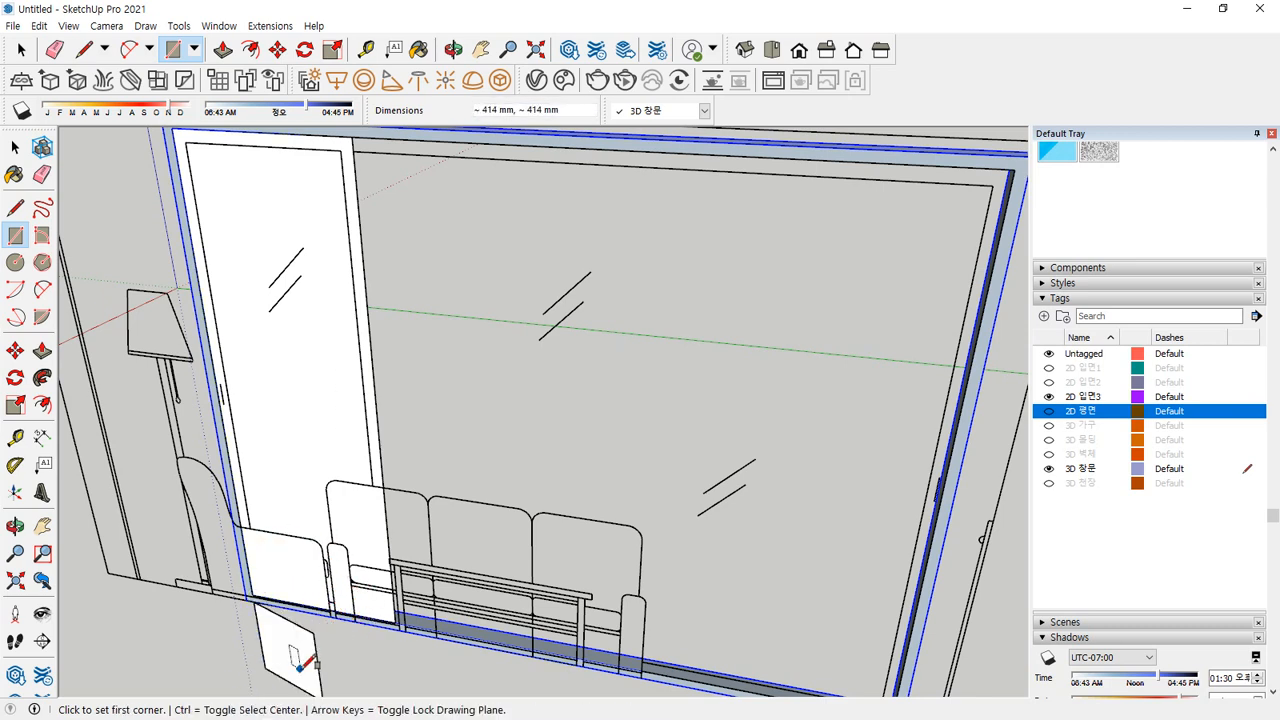
key("ctrl+z")
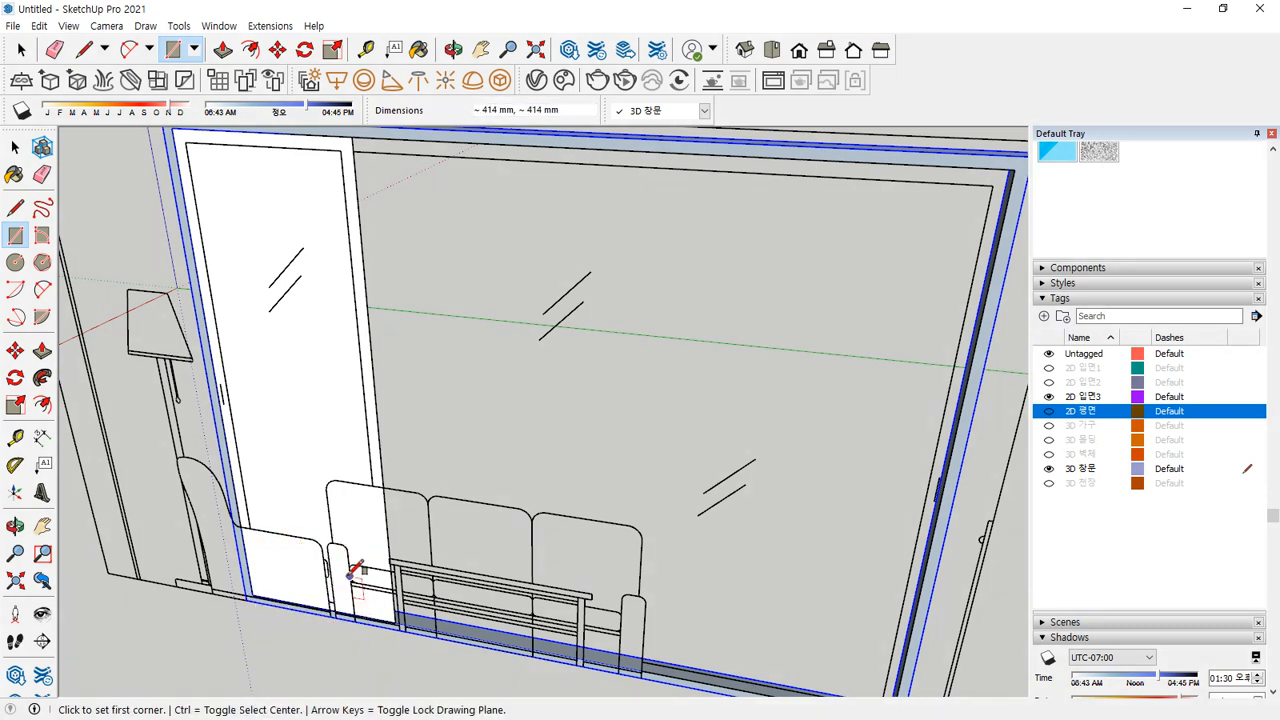
key("ctrl+z")
Draw a 2170 mm wide rectangle for the large sash, from the frame opening's lower corner to the narrow sash's upper edge corner
scroll(607, 491, "down", 3)
scroll(726, 551, "up", 5)
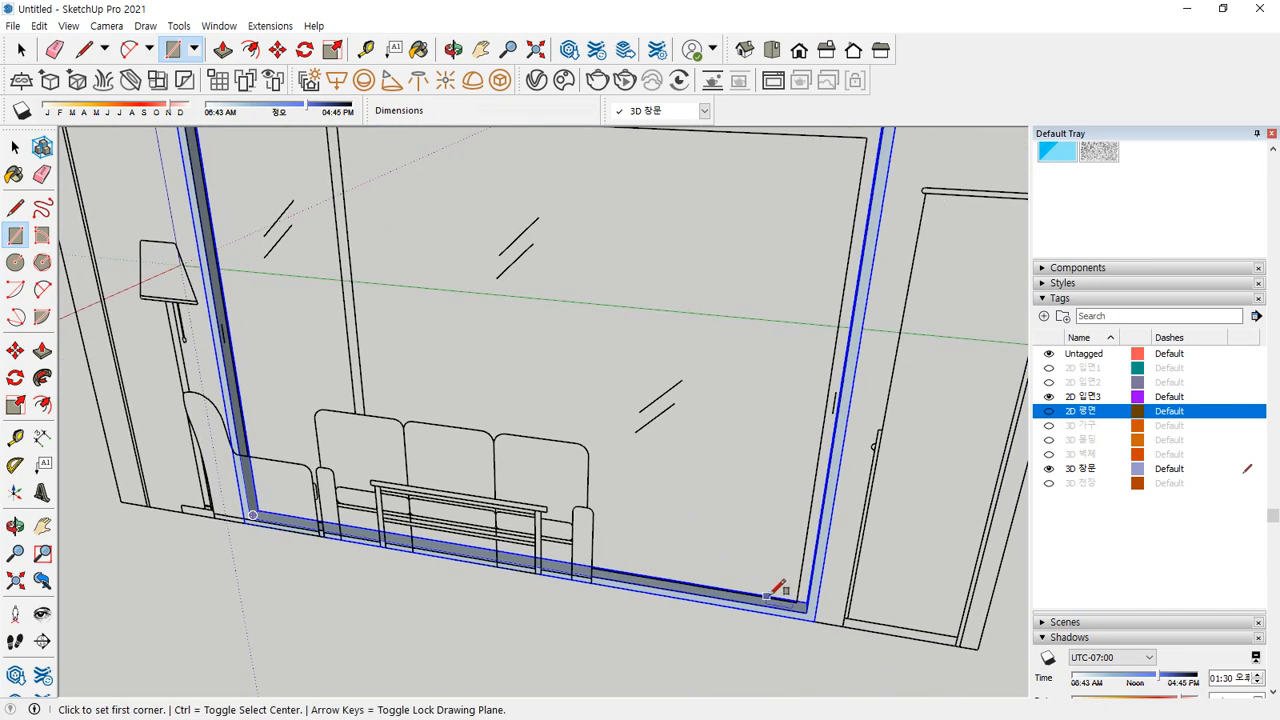
left_click(814, 616)
middle_click_drag(535, 415, 386, 266)
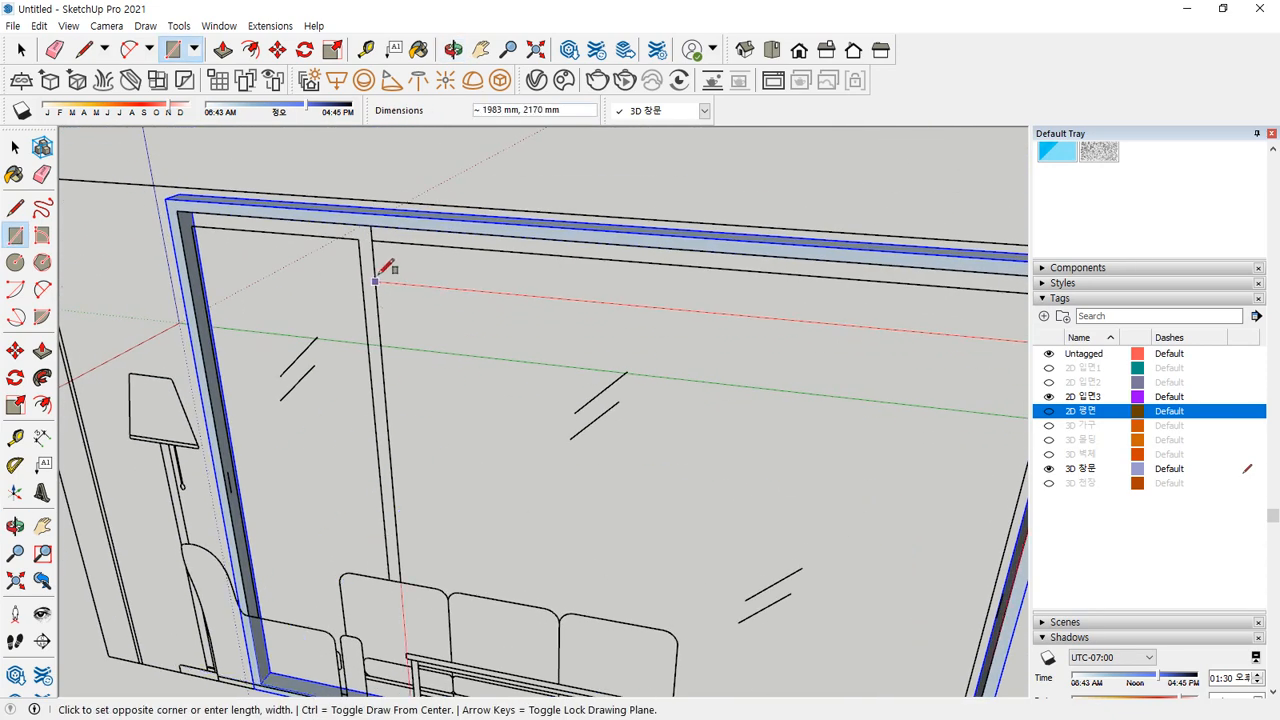
left_click(381, 220)
Move the large sash rectangle's side edge 50 mm outward so it overlaps the narrow sash's stile
scroll(386, 266, "up", 4)
key("space")
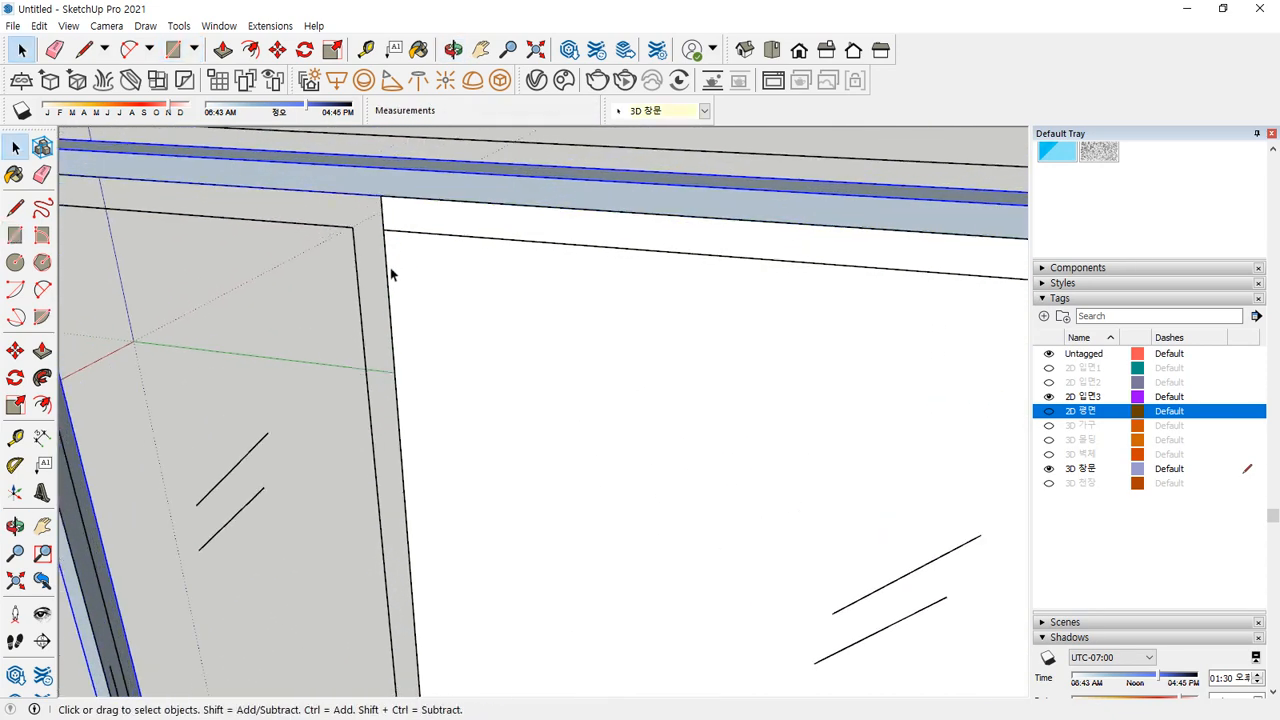
key("m")
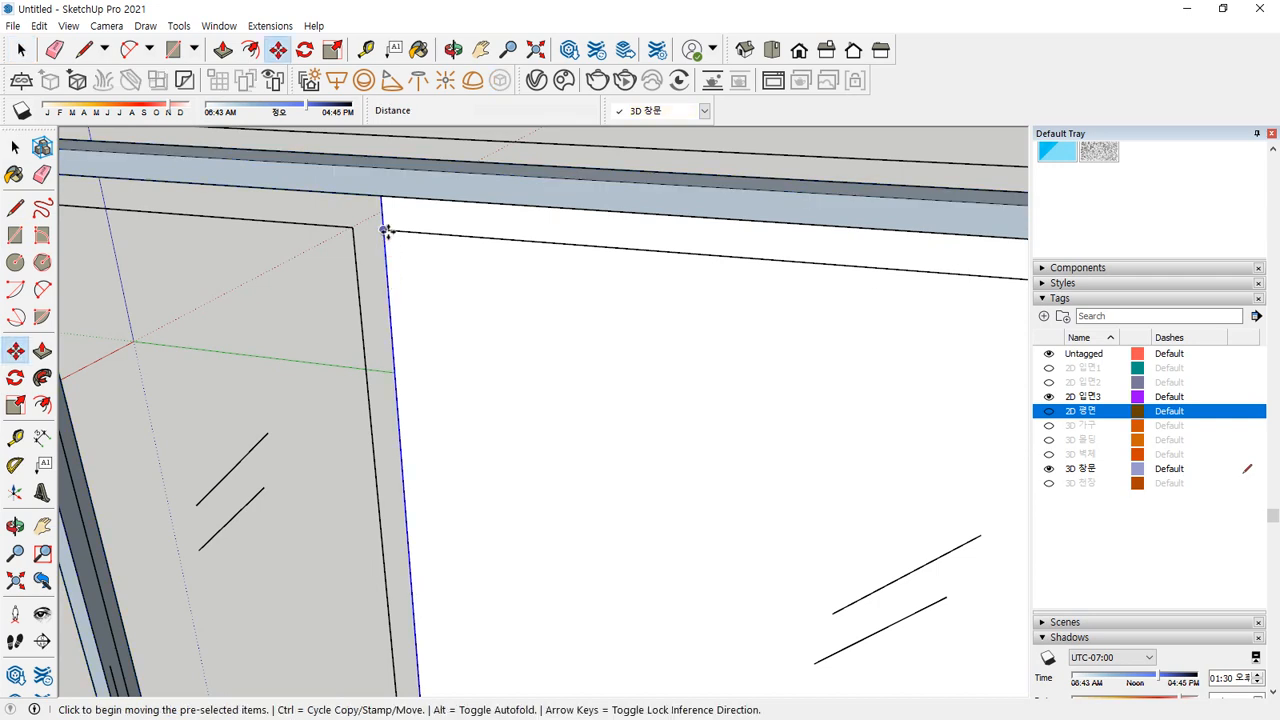
left_click(386, 230)
left_click(352, 226)
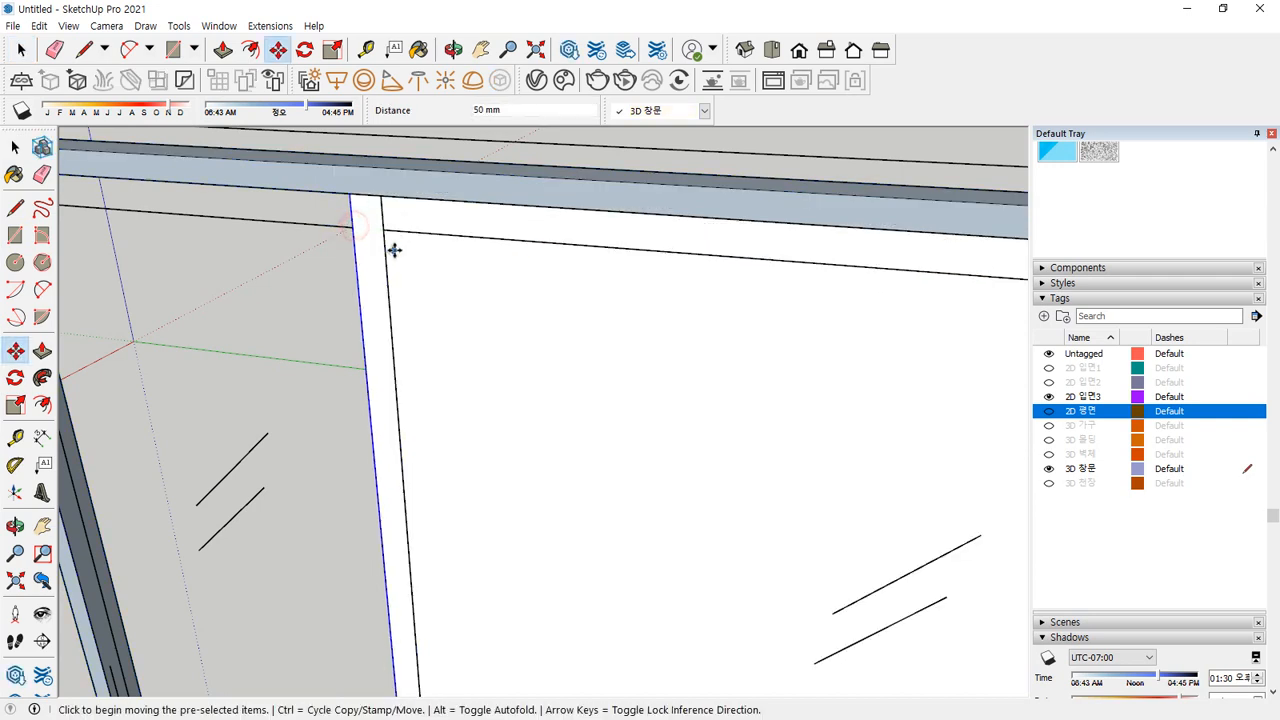
Draw a 2120 by 2075 mm rectangle on the large sash's glass outline and delete the face inside it
key("r")
left_click(391, 229)
scroll(520, 350, "down", 5)
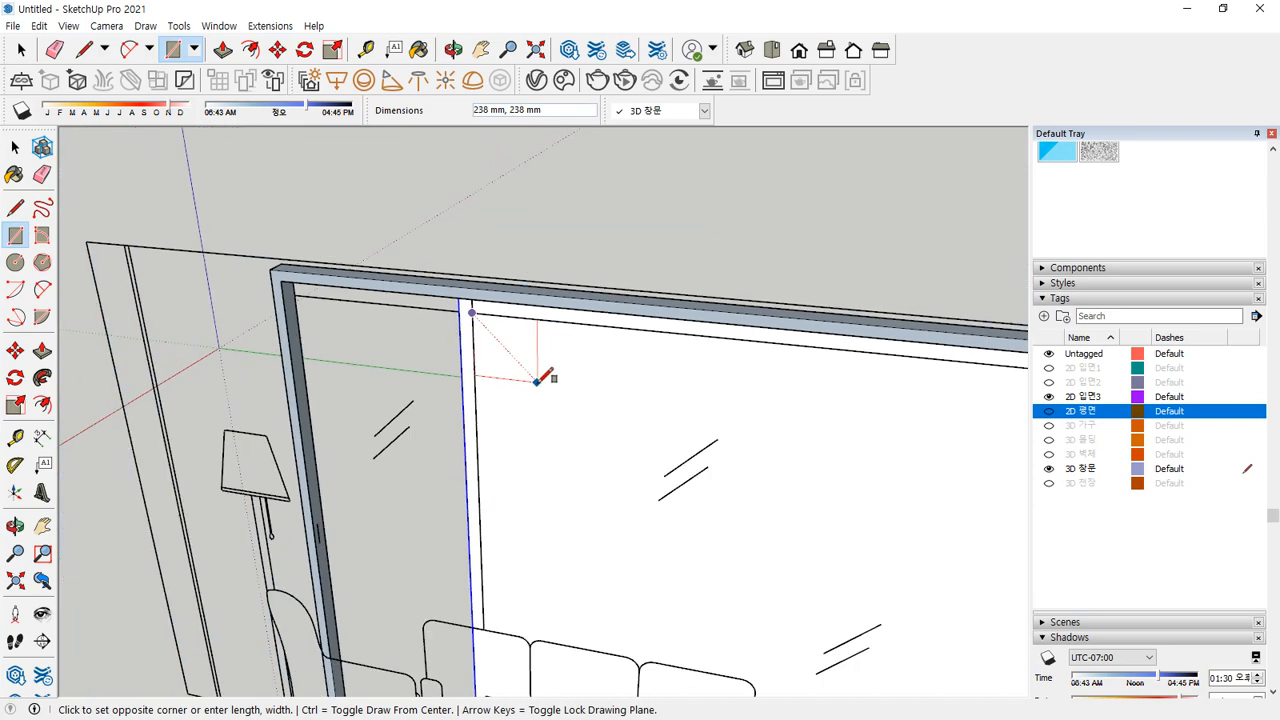
scroll(600, 450, "up", 6)
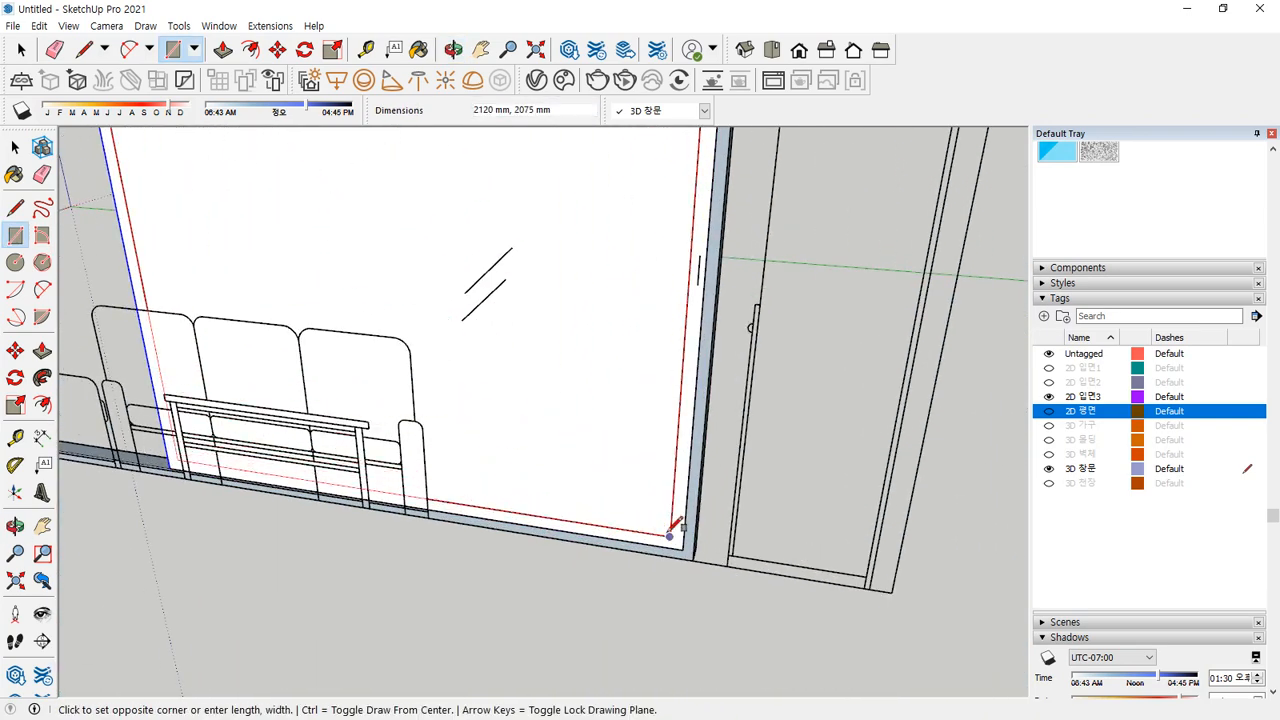
left_click(666, 529)
key("space")
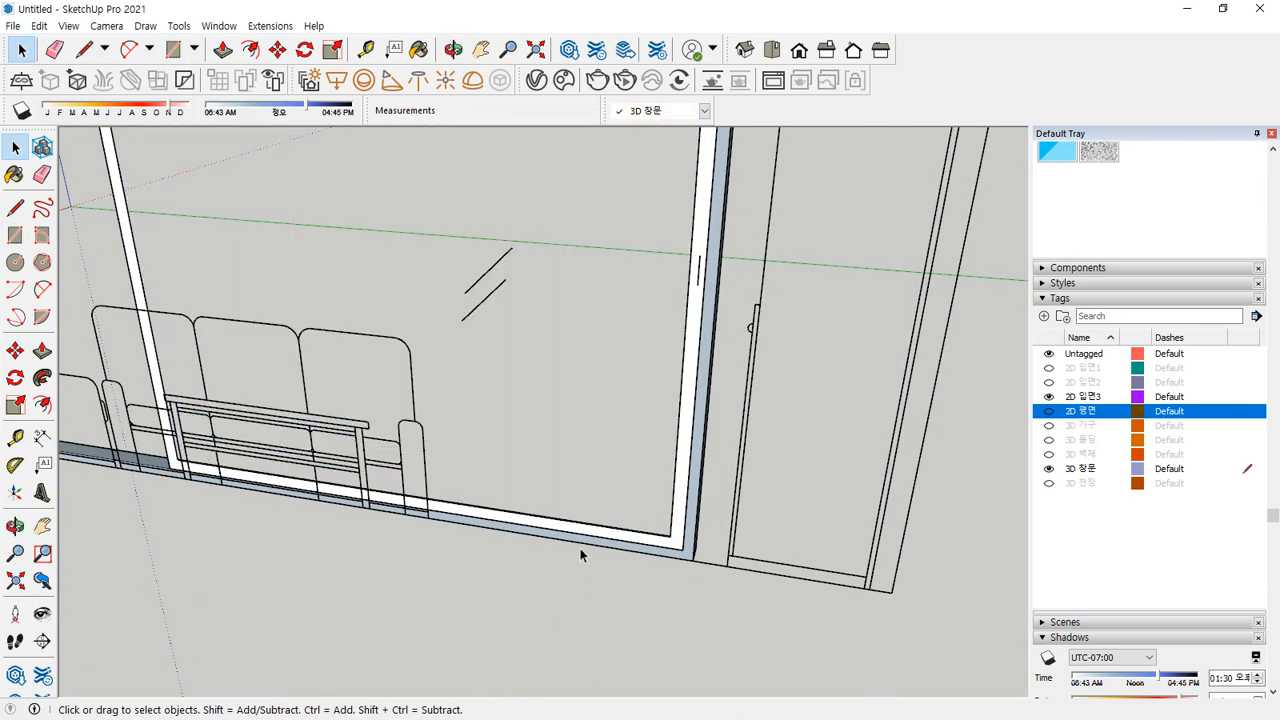
Push/Pull the large sash's frame ring backward to give it thickness
scroll(578, 544, "up", 3)
scroll(573, 538, "up", 2)
key("p")
left_click(543, 509)
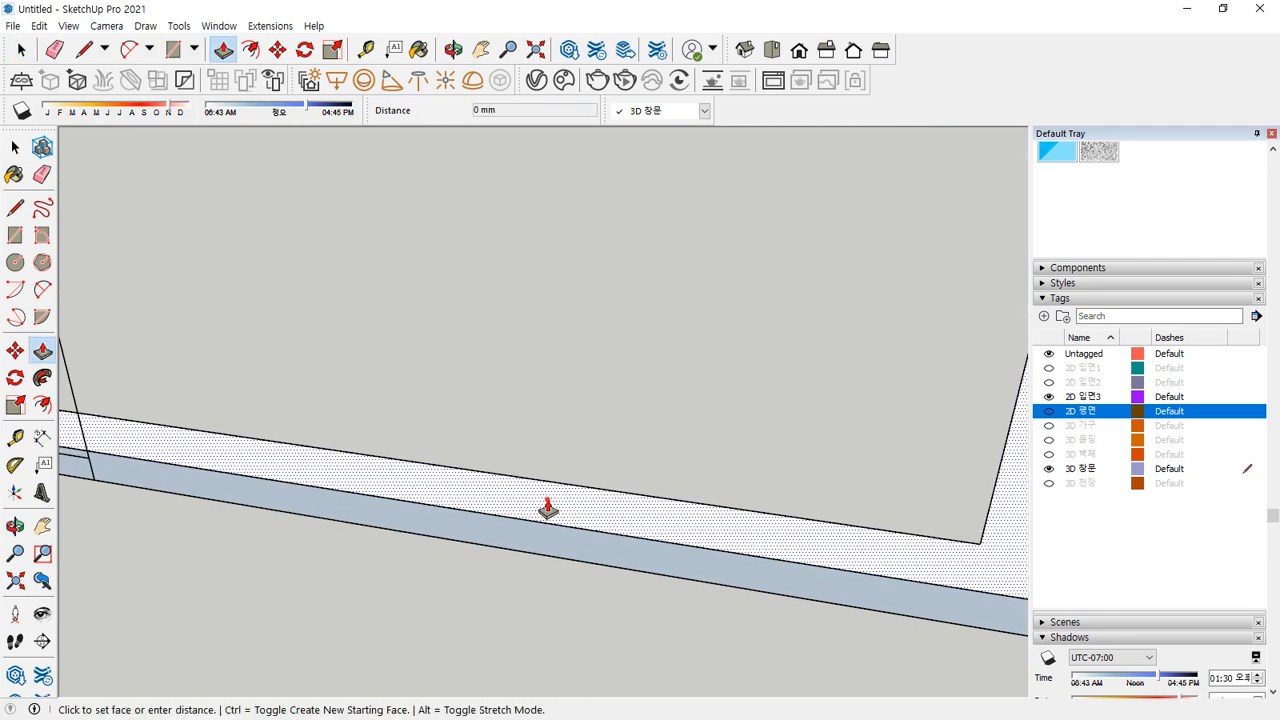
left_click(605, 383)
left_click(567, 493)
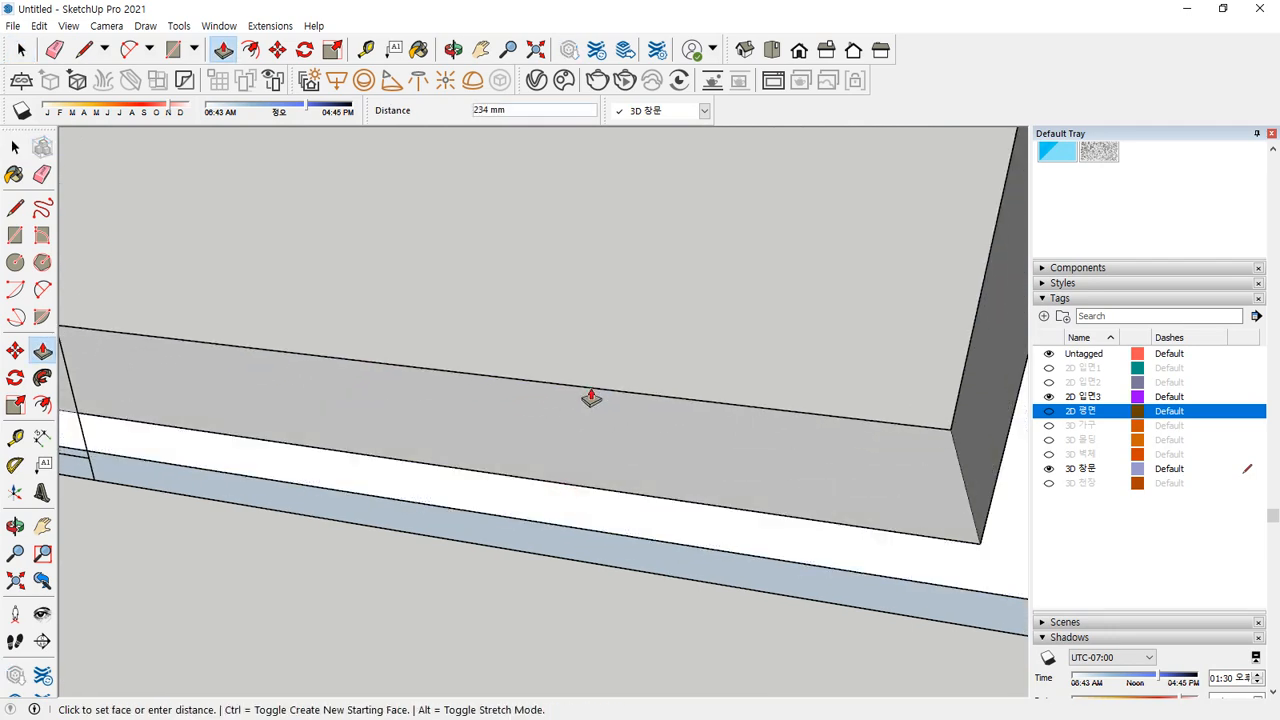
key("Return")
key("space")
Select all the connected geometry of the large sash frame and make it a group
triple_click(564, 500)
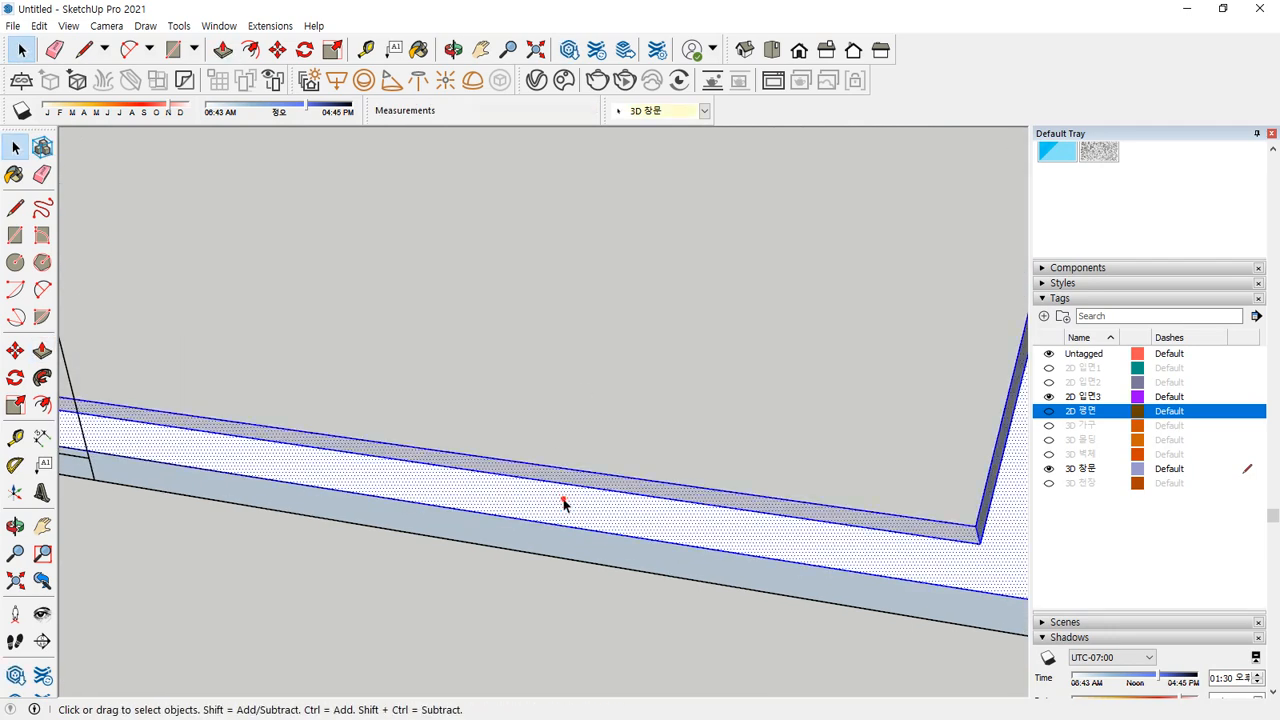
right_click(564, 500)
left_click(625, 328)
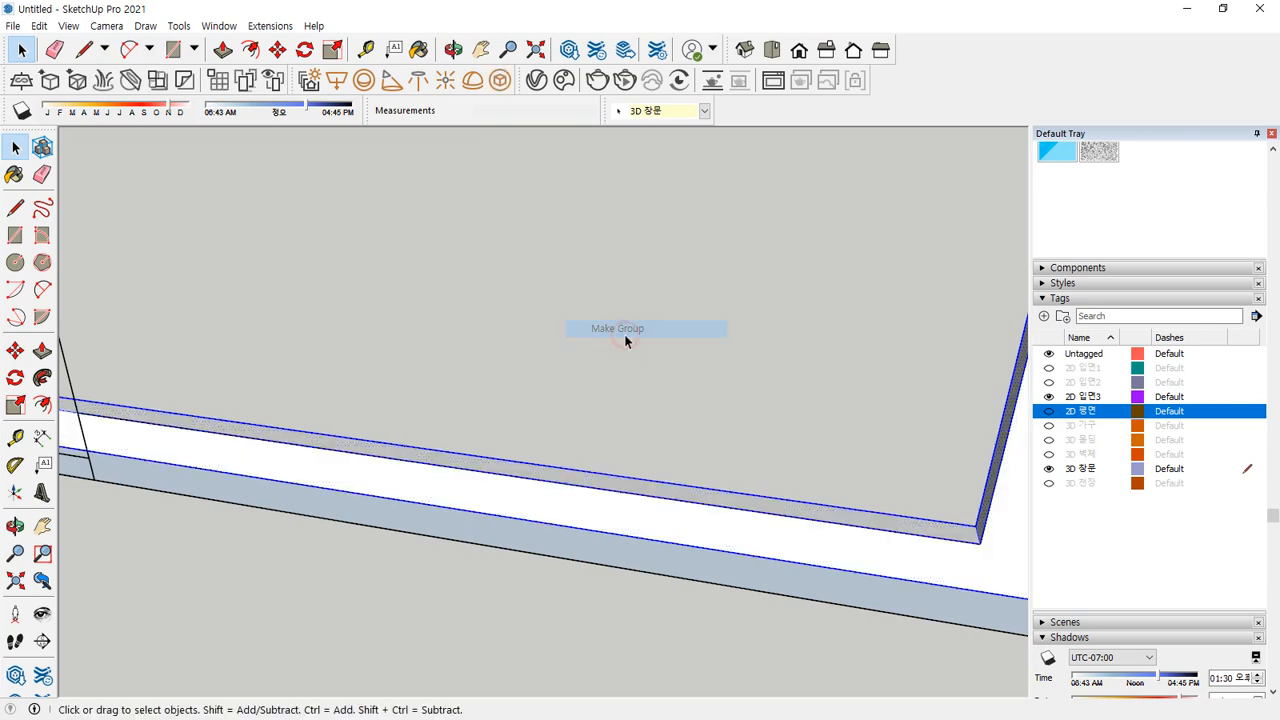
Draw a 2075 by 2120 mm rectangle across the large sash's opening and paint it with the translucent blue glass material
key("r")
left_click(980, 541)
scroll(428, 259, "down", 5)
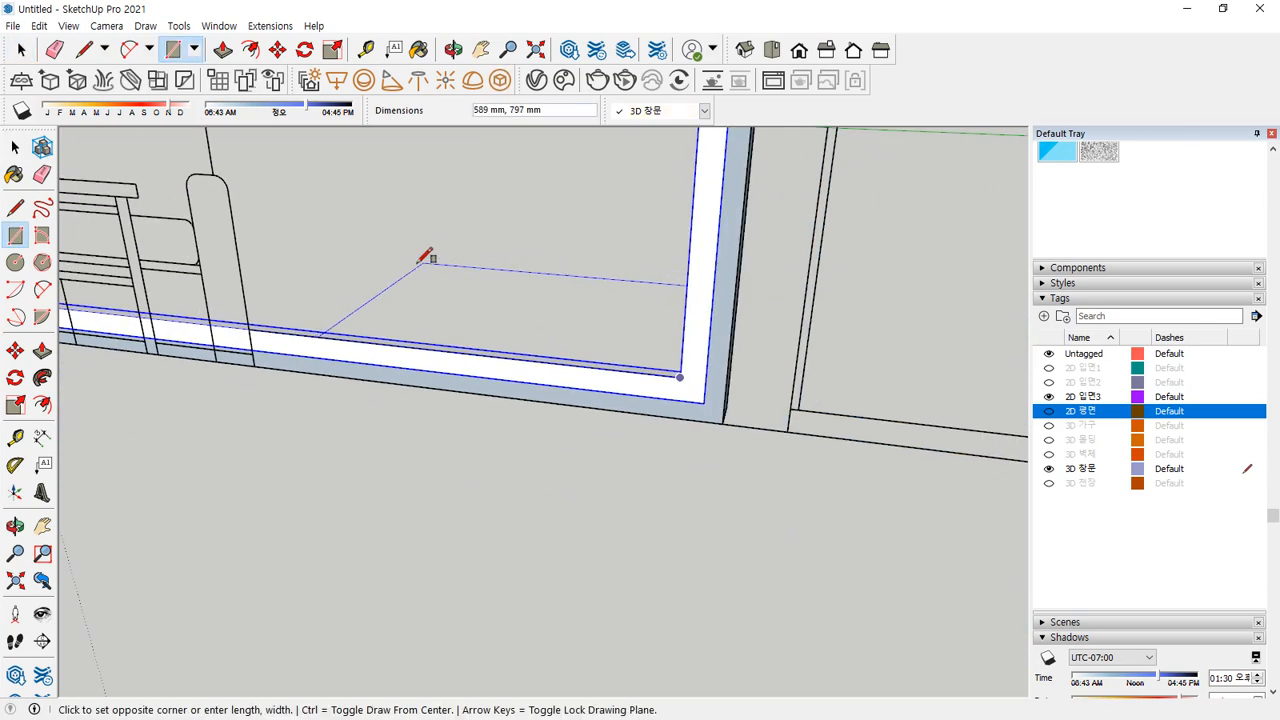
middle_click_drag(371, 253, 588, 600, "shift")
scroll(323, 323, "up", 5)
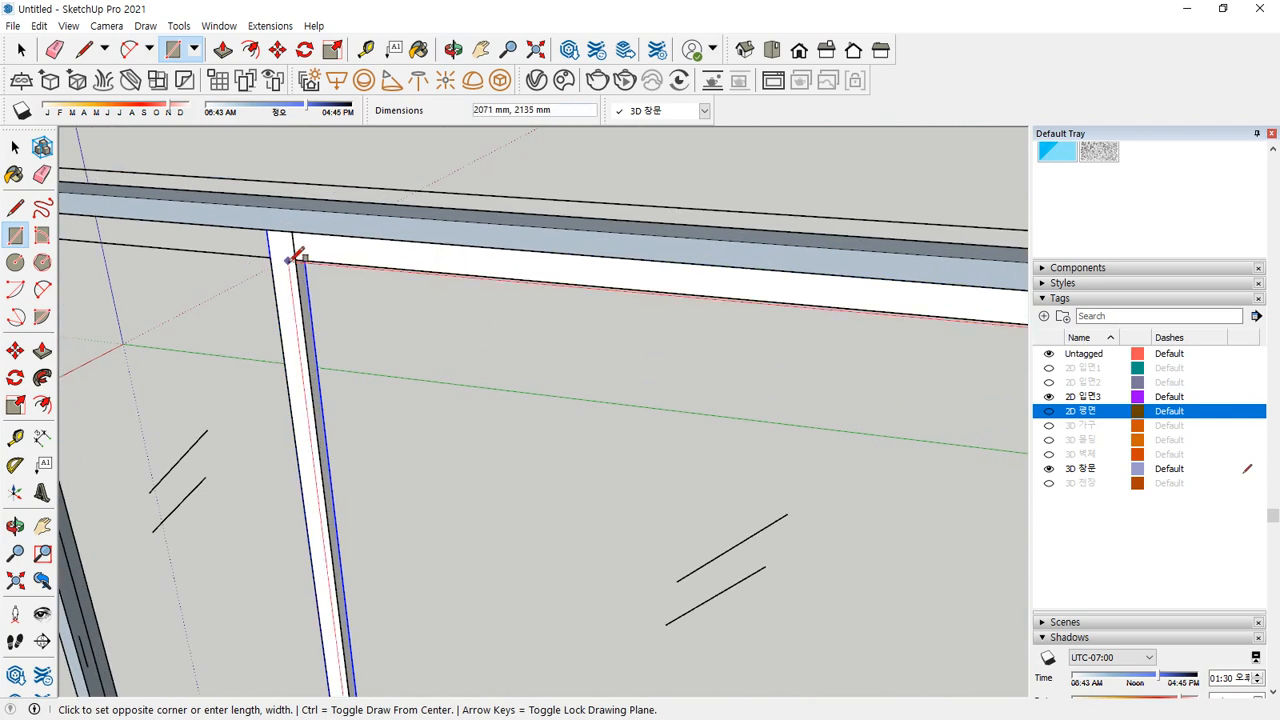
left_click(295, 260)
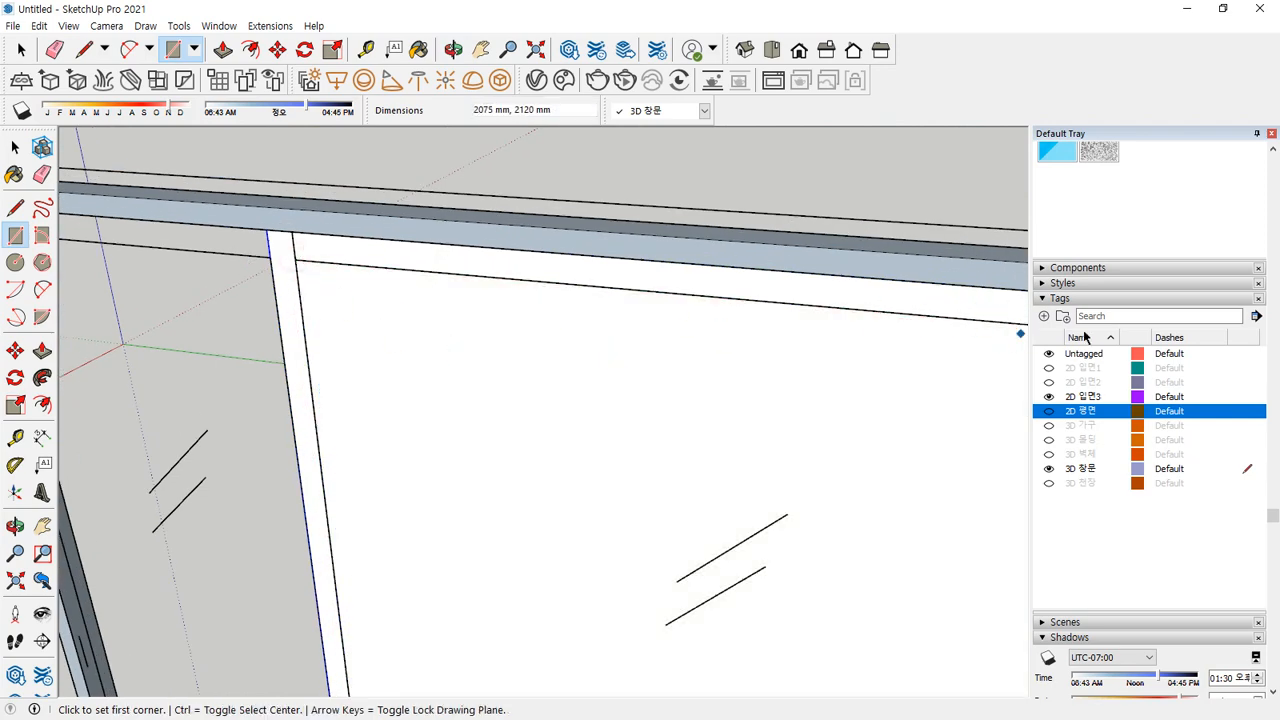
left_click(1057, 151)
left_click(520, 395)
Move the large sash's glass pane back to the midpoint of the sash frame's depth
key("o")
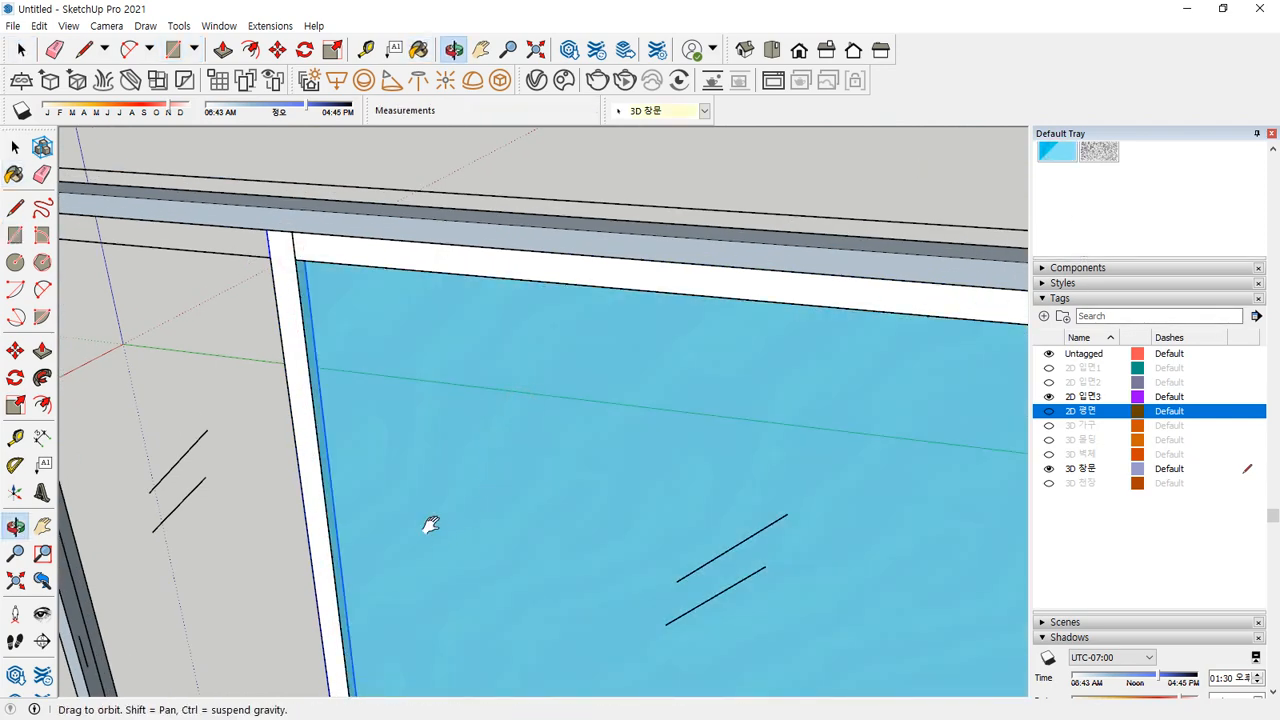
middle_click_drag(431, 524, 415, 190, "shift")
middle_click_drag(451, 571, 385, 265, "shift")
middle_click_drag(632, 400, 130, 338, "shift")
middle_click_drag(270, 400, 491, 420)
key("space")
left_click(460, 367)
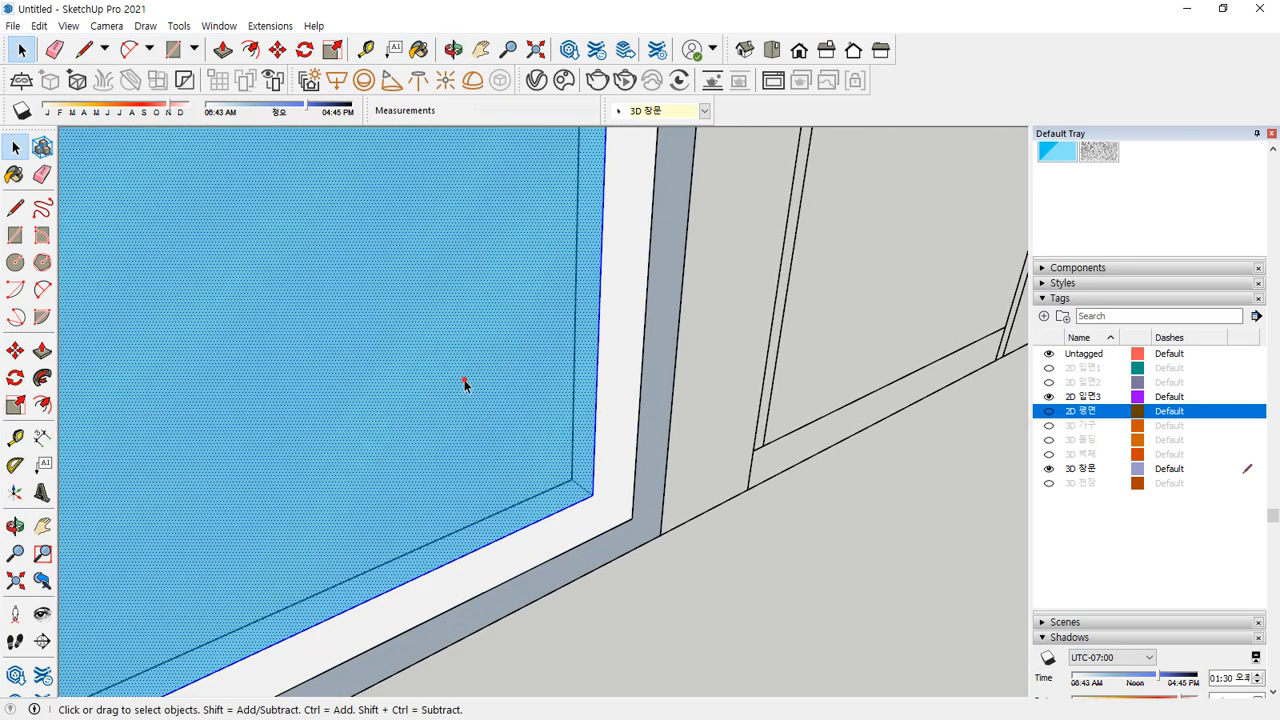
scroll(551, 477, "up", 3)
key("m")
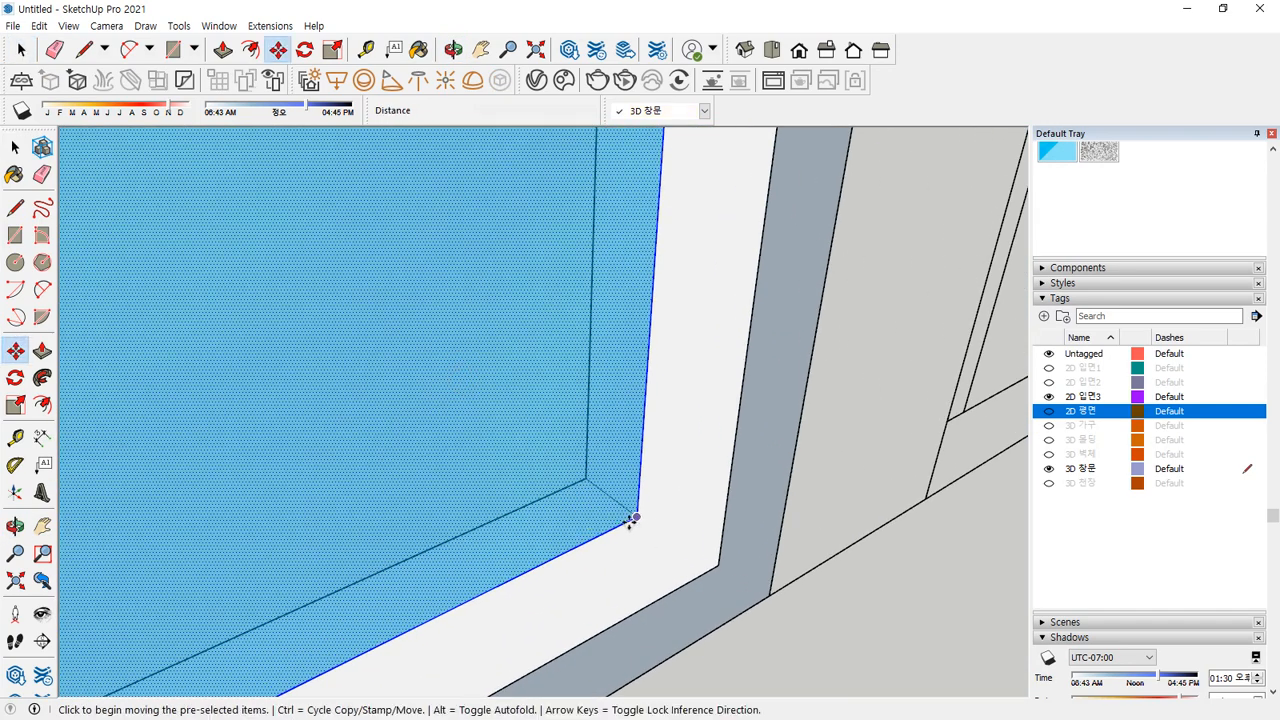
left_click(631, 519)
left_click(610, 499)
key("space")
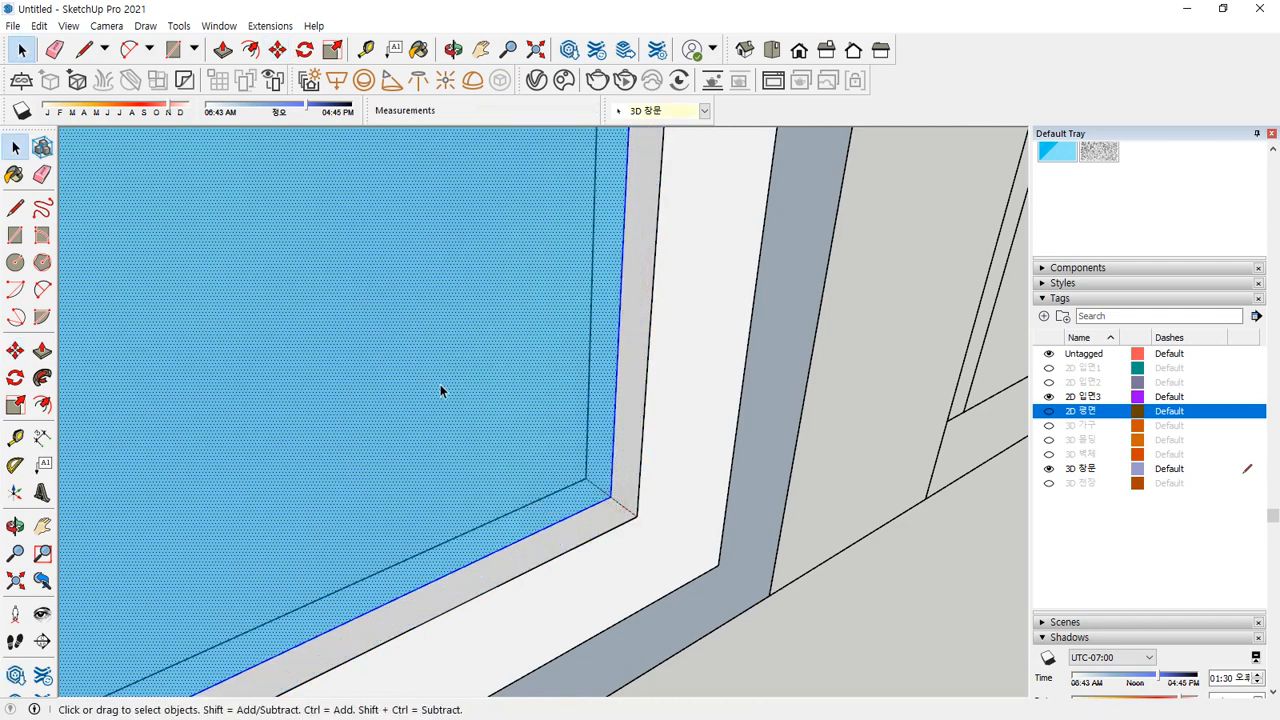
left_click_drag(697, 365, 727, 341)
key("Escape")
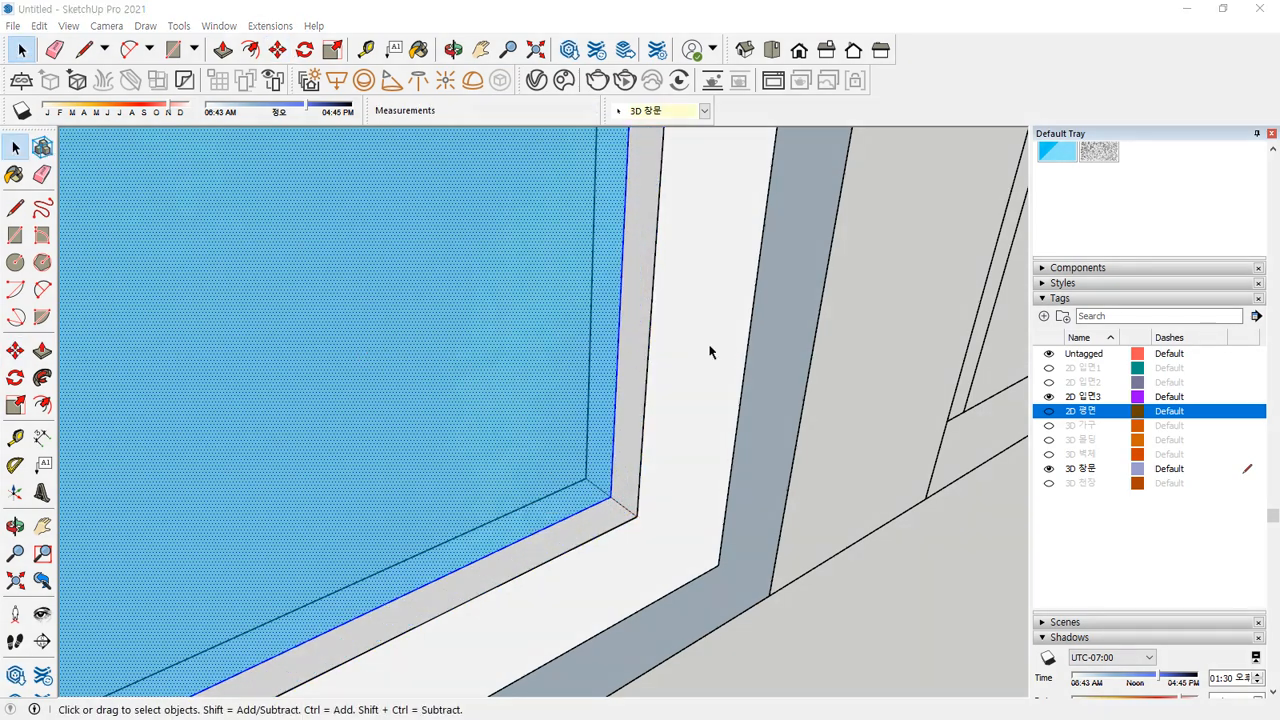
right_click(665, 396)
left_click(725, 547)
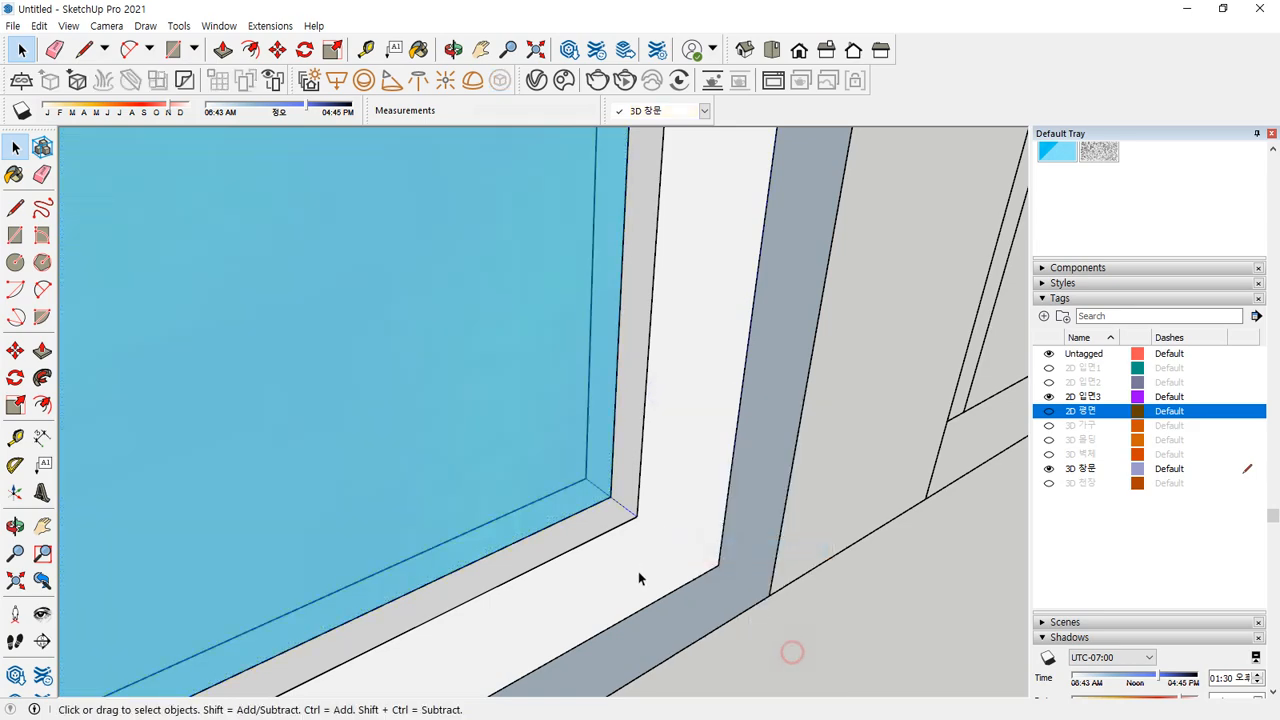
Draw a 2175 by 750 mm rectangle for the narrow sash, from the outer frame's inner lower corner across the large sash's stile
middle_click_drag(552, 560, 345, 517)
scroll(340, 515, "up", 4)
key("r")
left_click(343, 486)
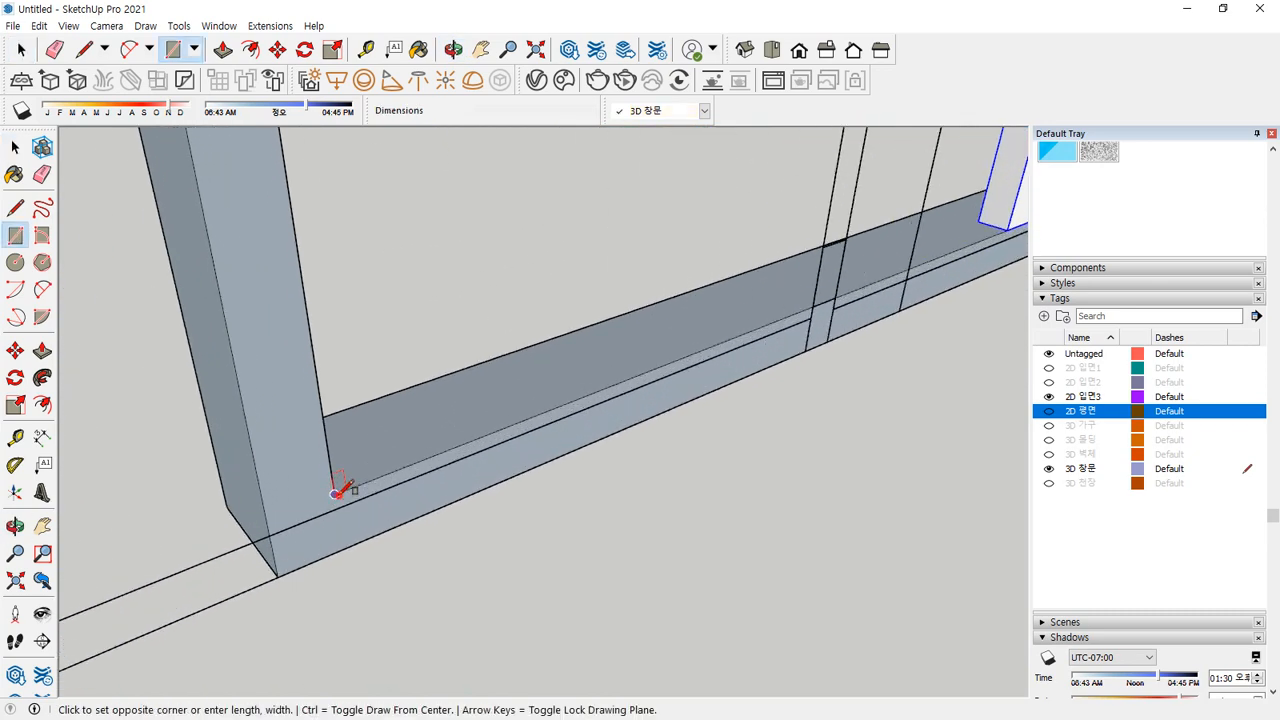
scroll(465, 381, "down", 2)
scroll(480, 374, "down", 5)
middle_click_drag(502, 363, 350, 644)
scroll(586, 449, "down", 4)
middle_click_drag(586, 449, 486, 380)
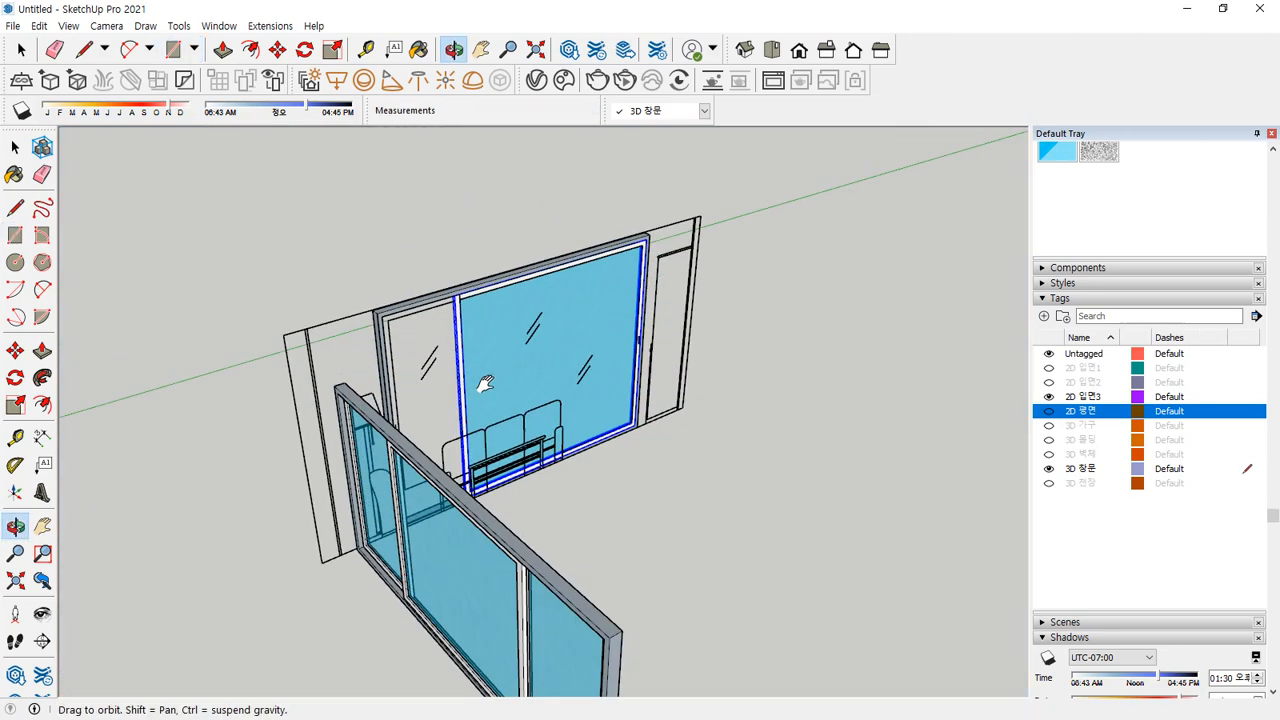
scroll(446, 362, "up", 3)
scroll(447, 356, "up", 4)
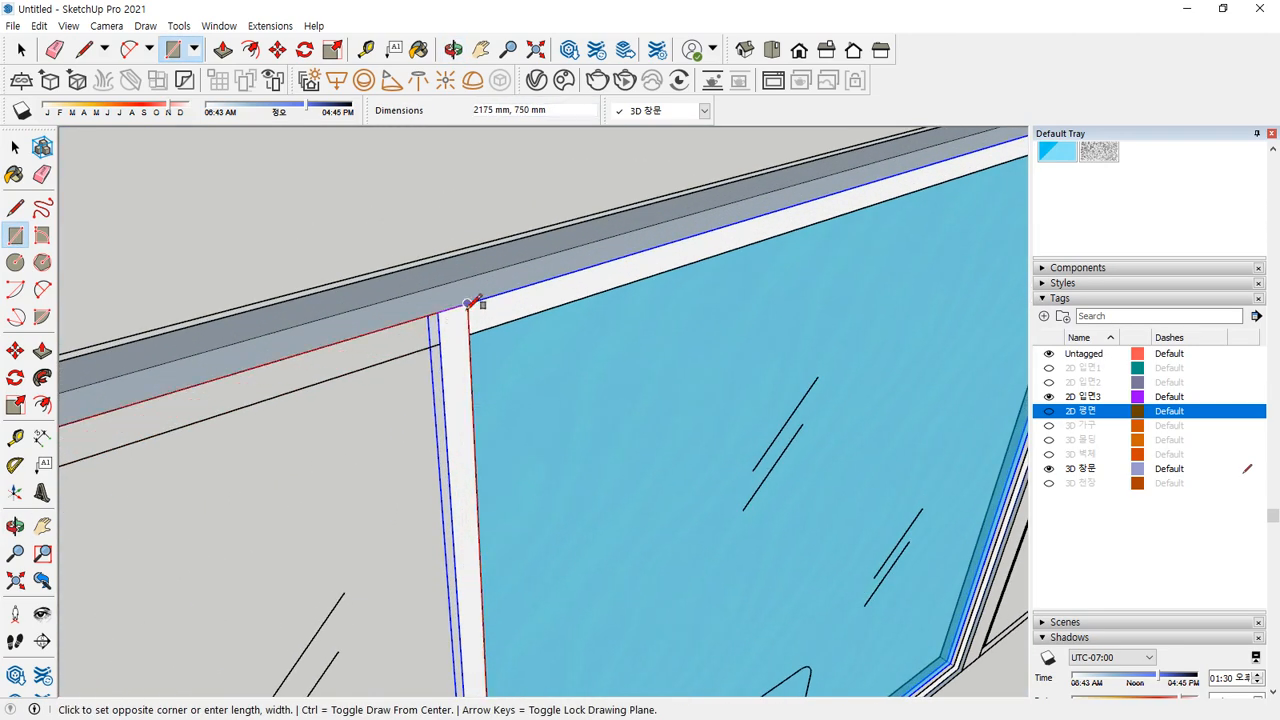
left_click(466, 304)
scroll(437, 354, "down", 3)
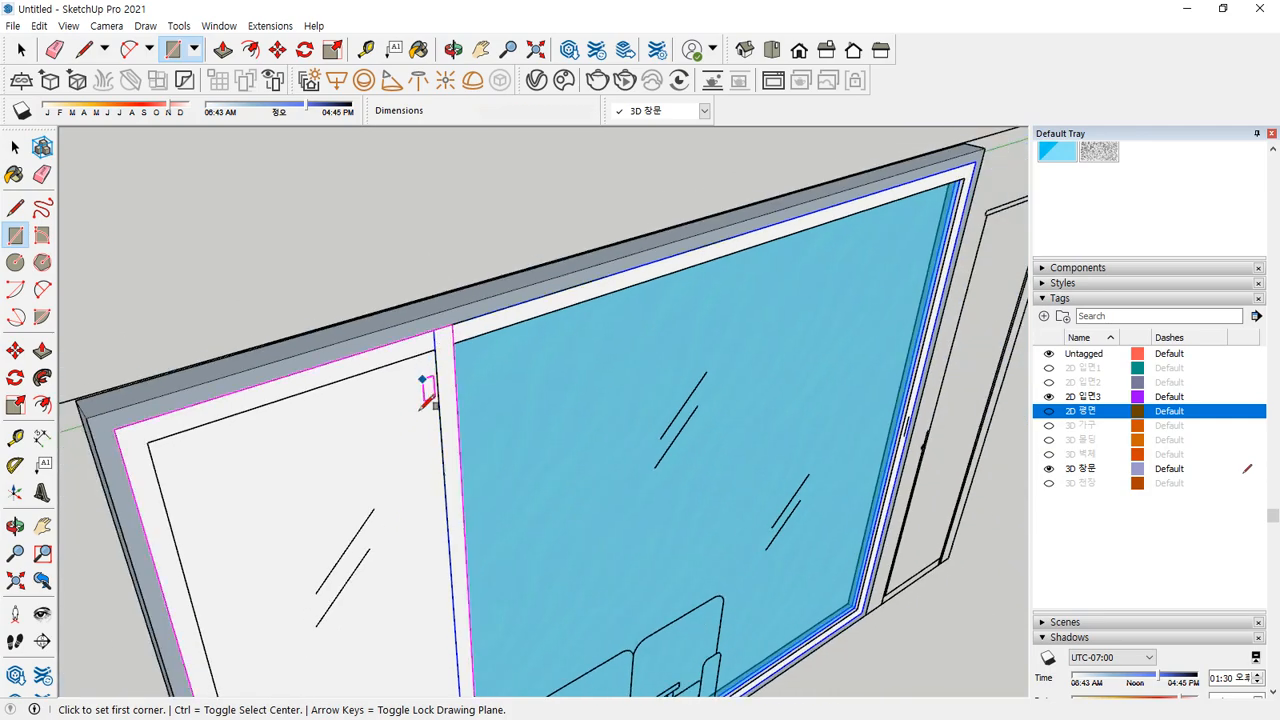
middle_click_drag(431, 371, 485, 135)
scroll(534, 580, "up", 3)
scroll(349, 486, "down", 2)
middle_click_drag(349, 486, 371, 594, "shift")
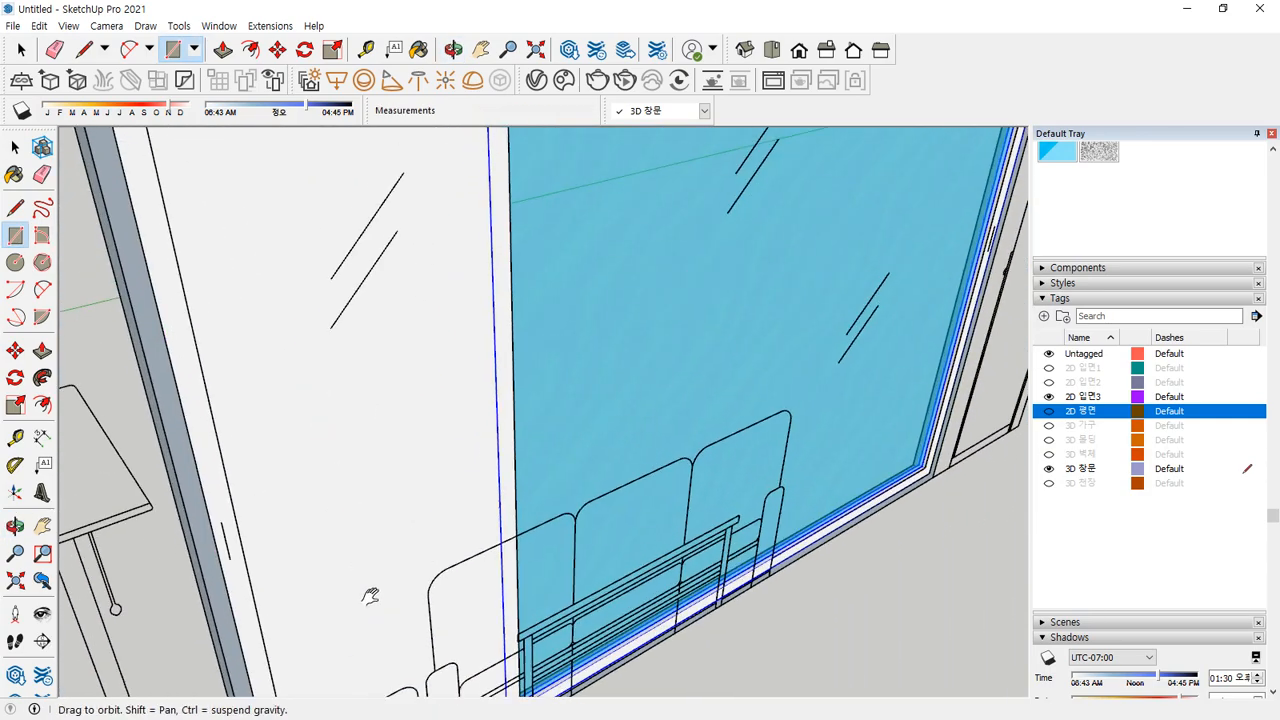
middle_click_drag(262, 355, 133, 149, "shift")
middle_click_drag(298, 562, 309, 400, "shift")
scroll(480, 528, "up", 3)
scroll(380, 469, "up", 2)
mouse_move(375, 508)
left_mouse_down()
mouse_move(320, 383)
mouse_move(358, 576)
left_mouse_up()
key("Escape")
key("l")
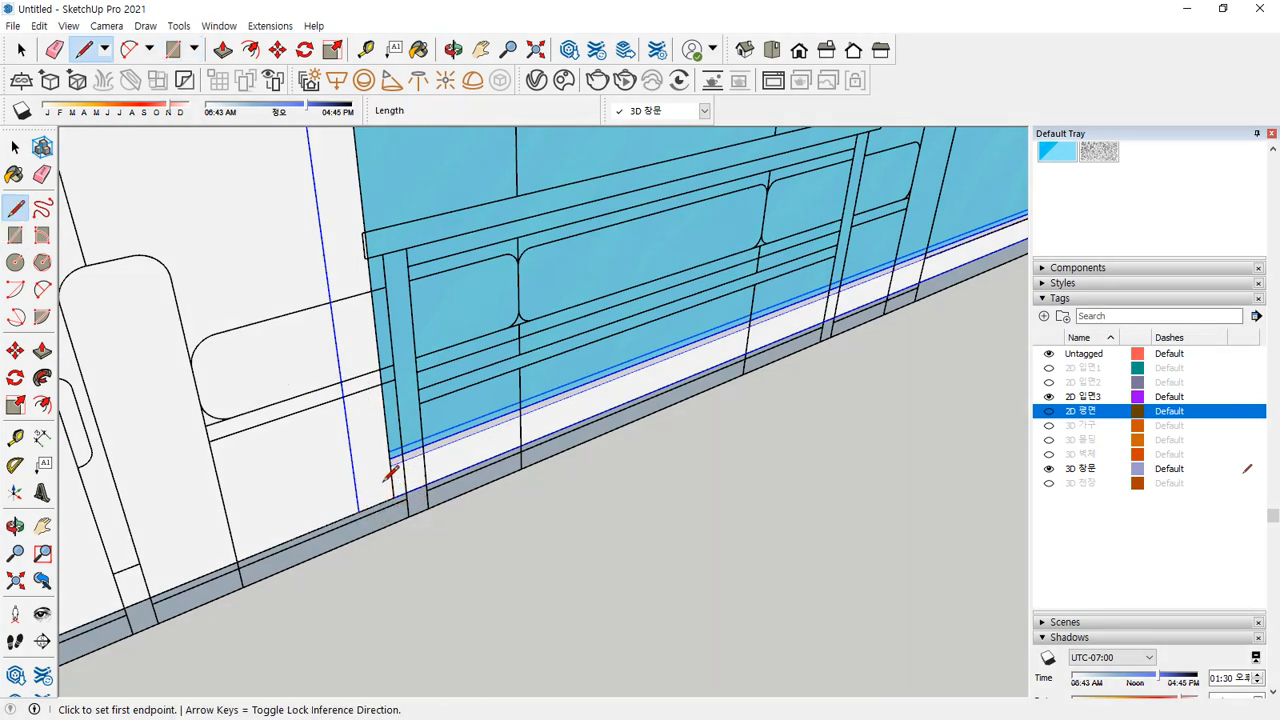
scroll(292, 503, "down", 2)
middle_click_drag(252, 502, 449, 422, "shift")
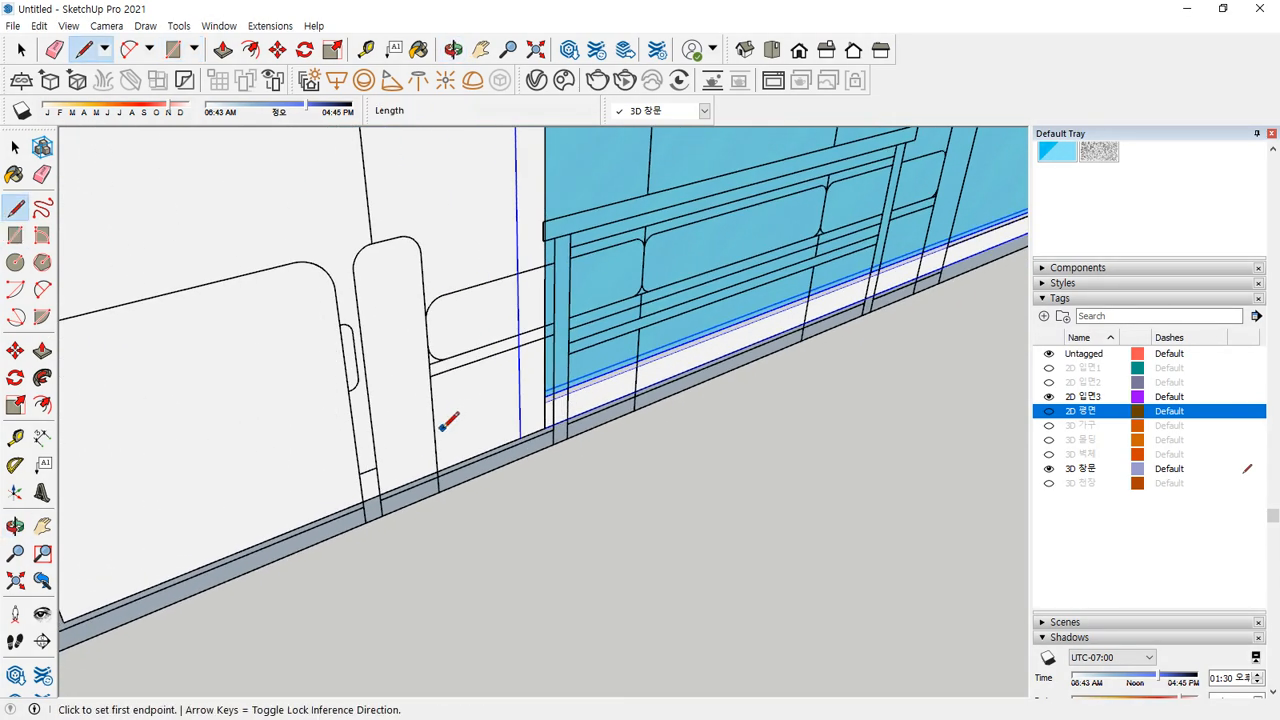
scroll(442, 430, "down", 2)
scroll(518, 422, "up", 3)
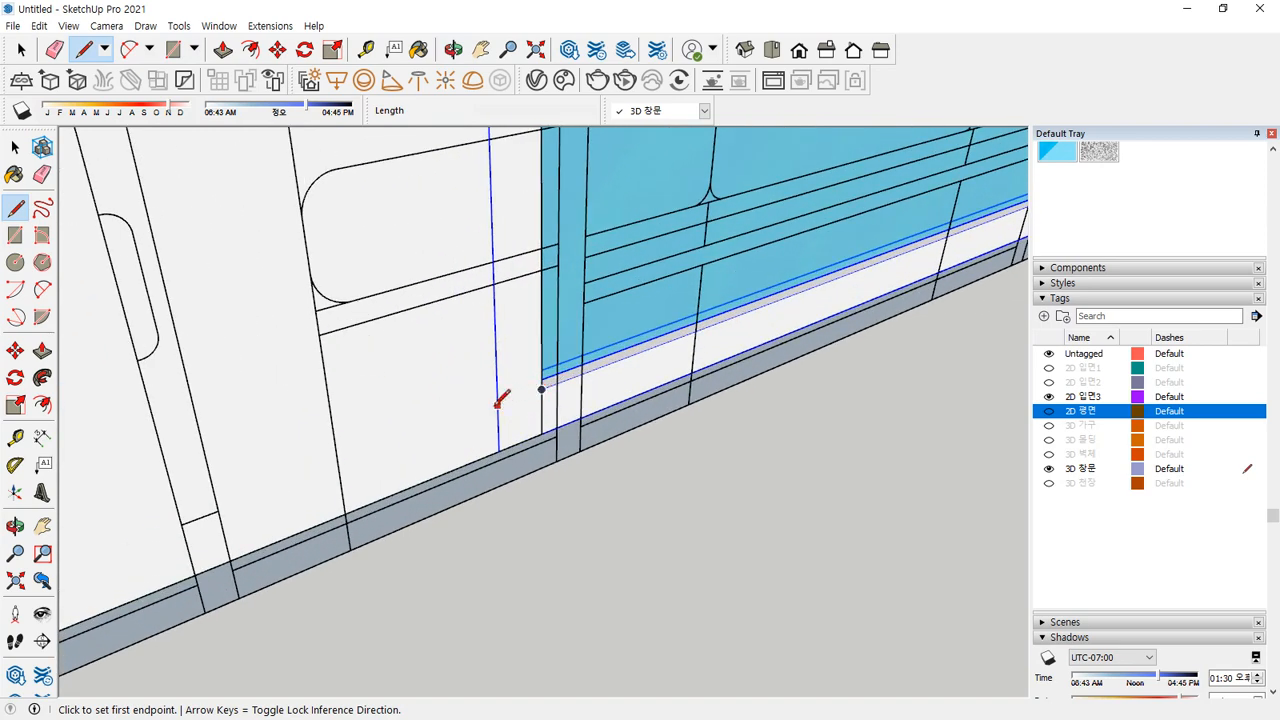
left_click(499, 401)
key("Escape")
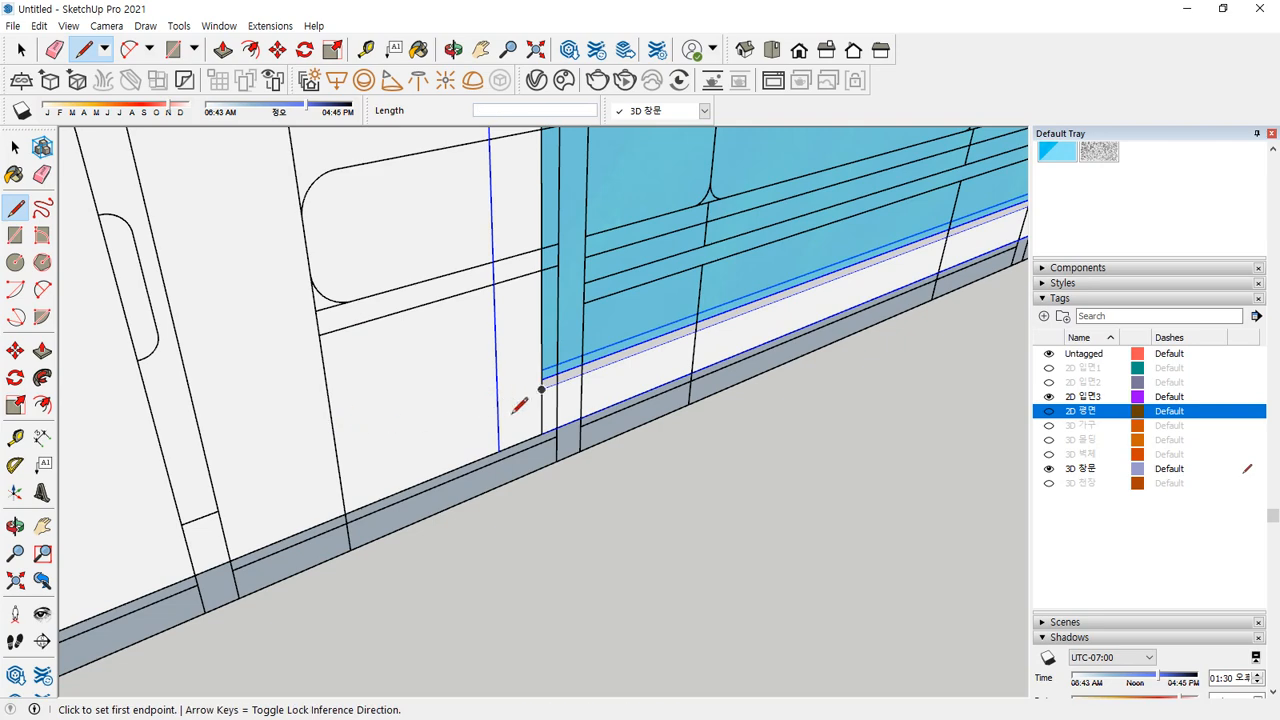
Try to draw a rectangle on the narrow sash's glass outline and select the face inside it
key("r")
scroll(518, 394, "up", 3)
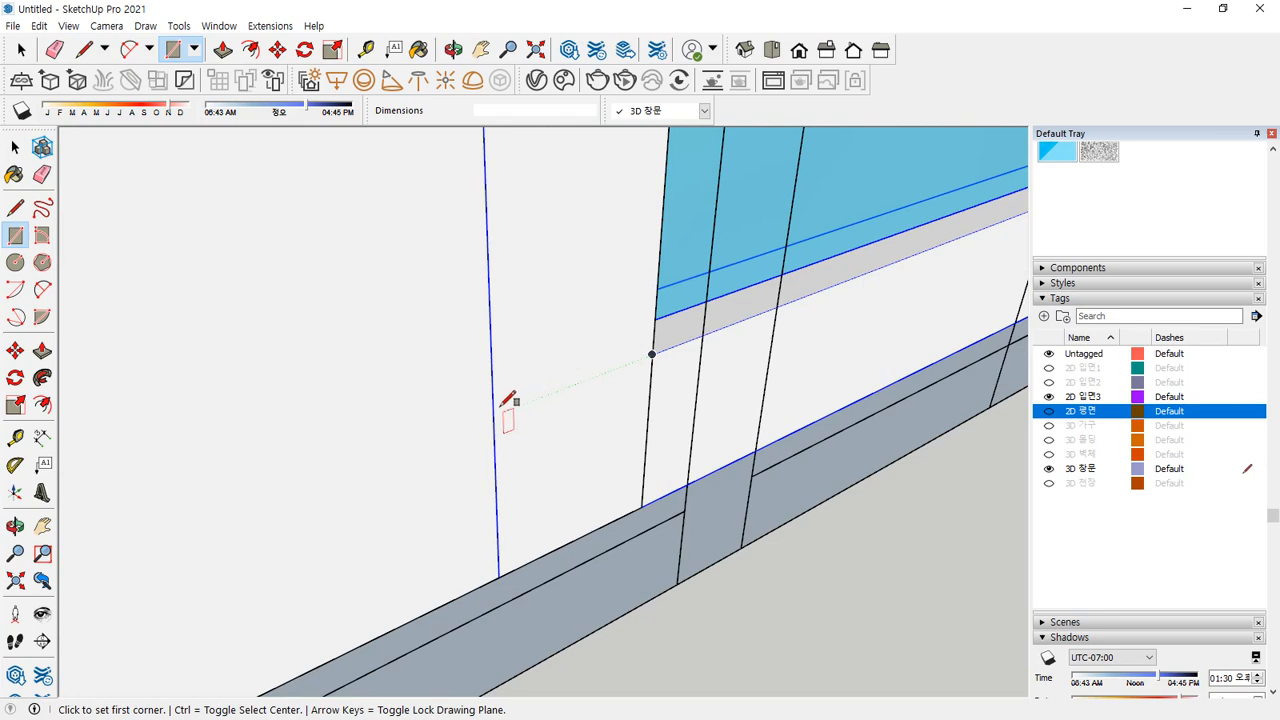
left_click(493, 413)
scroll(270, 310, "down", 5)
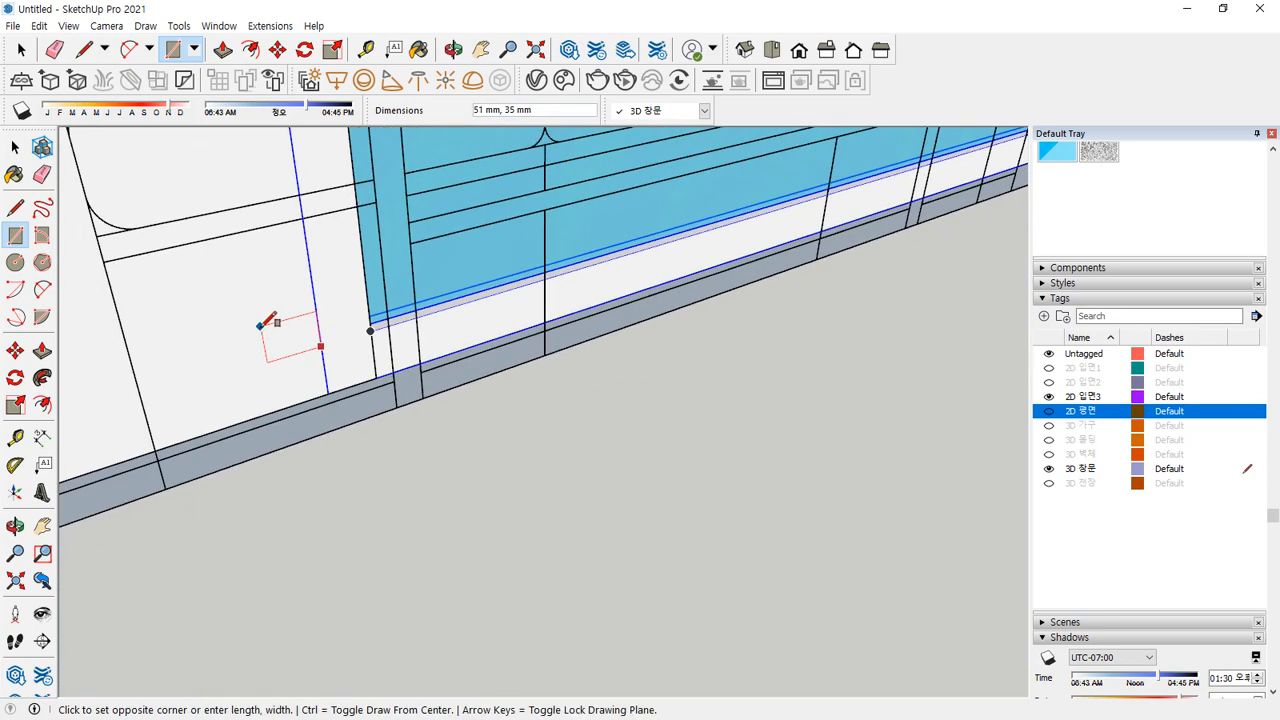
scroll(262, 326, "down", 6)
middle_click_drag(268, 324, 234, 336)
scroll(232, 336, "up", 3)
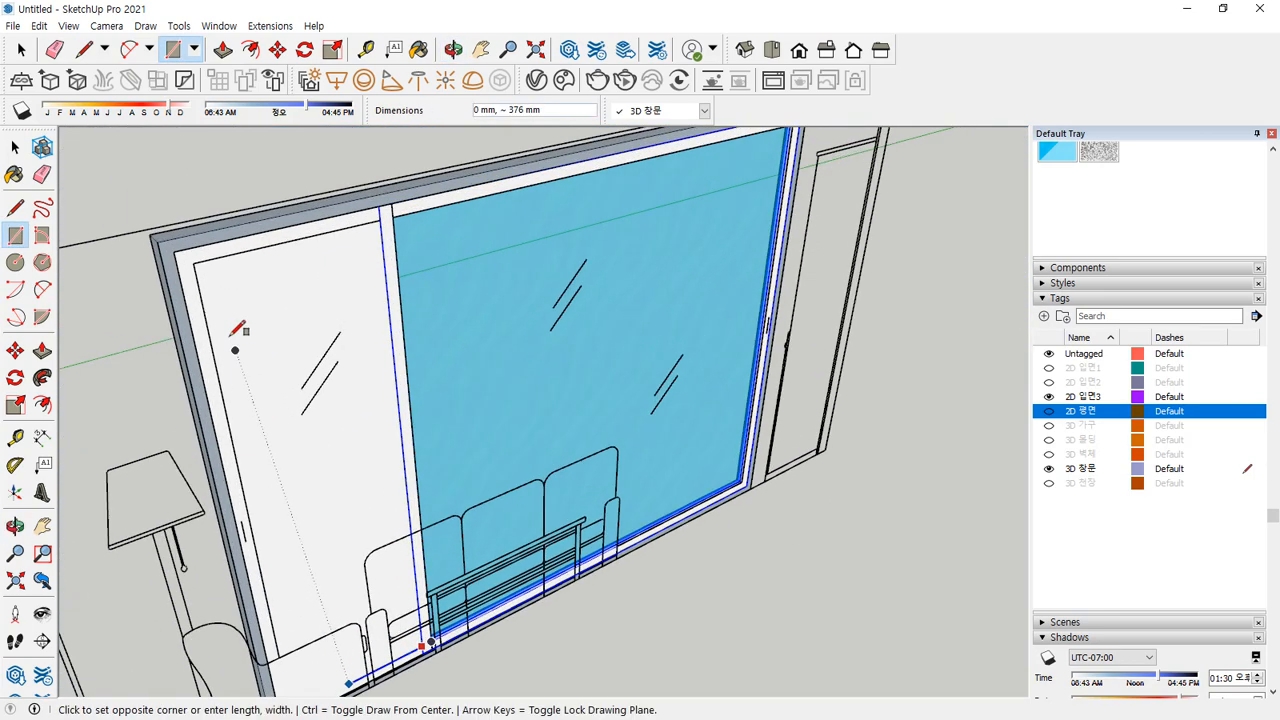
left_click(197, 262)
key("space")
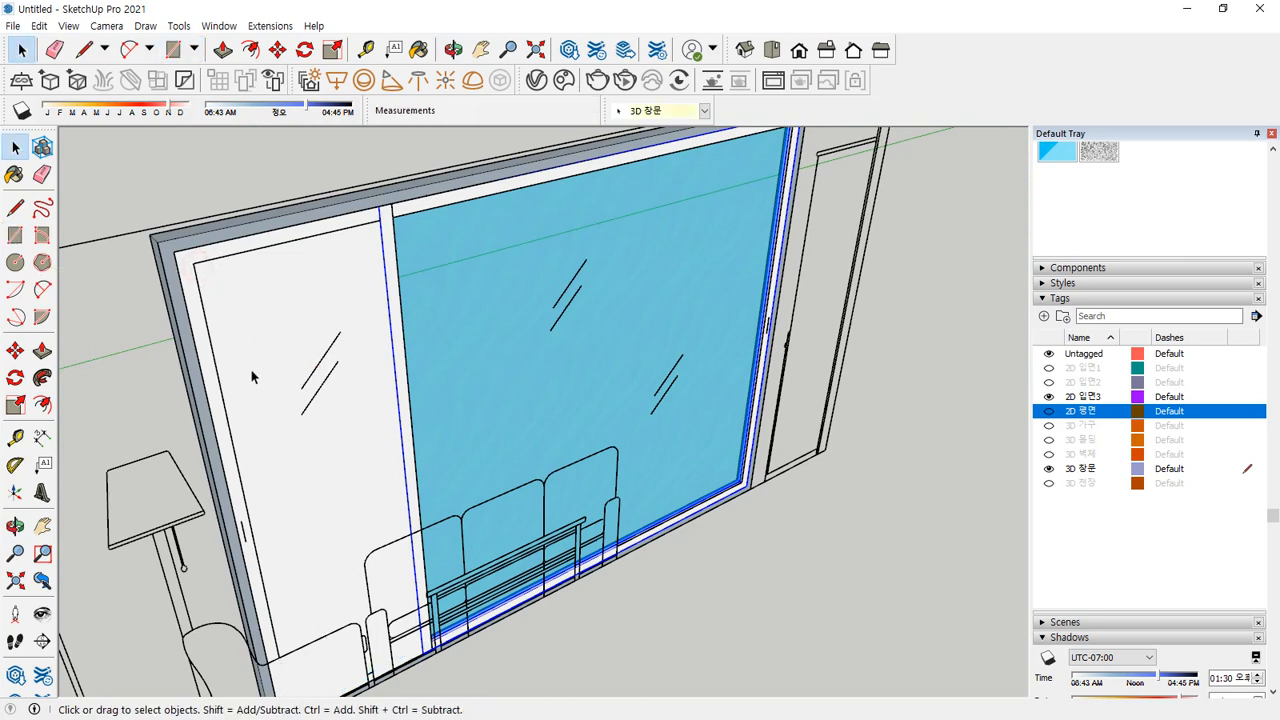
left_click(251, 370)
scroll(449, 639, "up", 6)
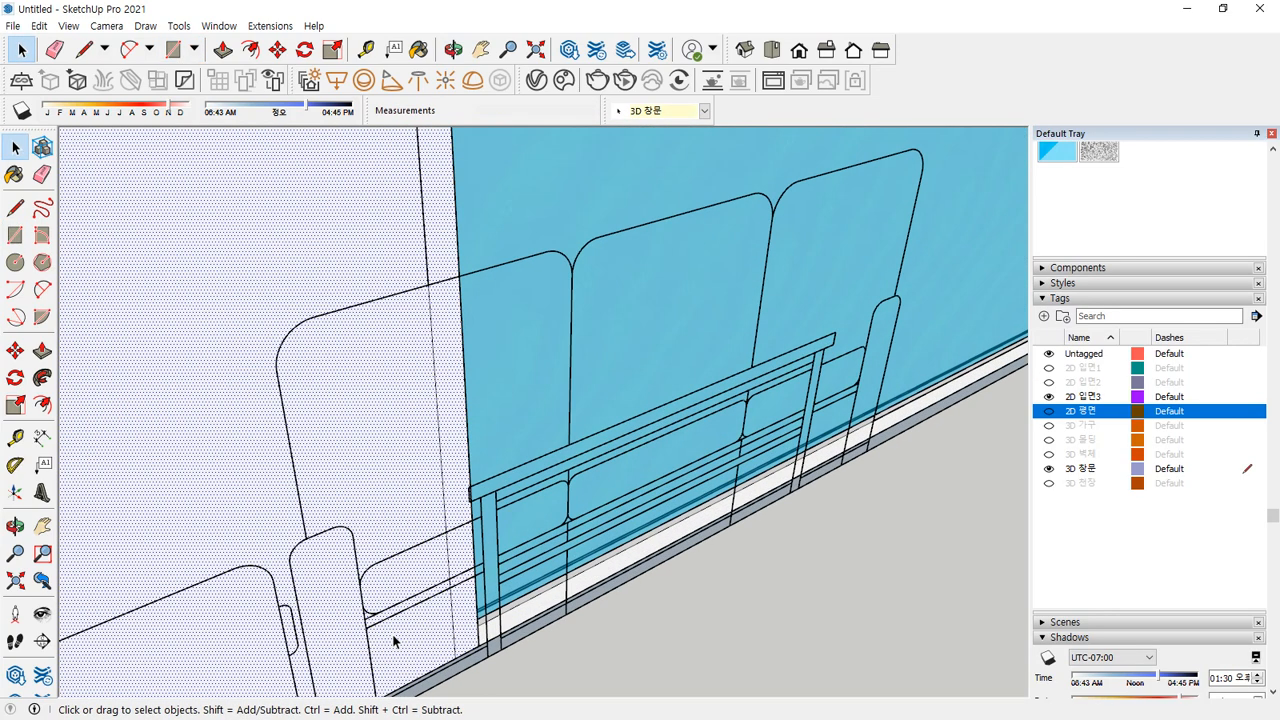
scroll(455, 637, "up", 2)
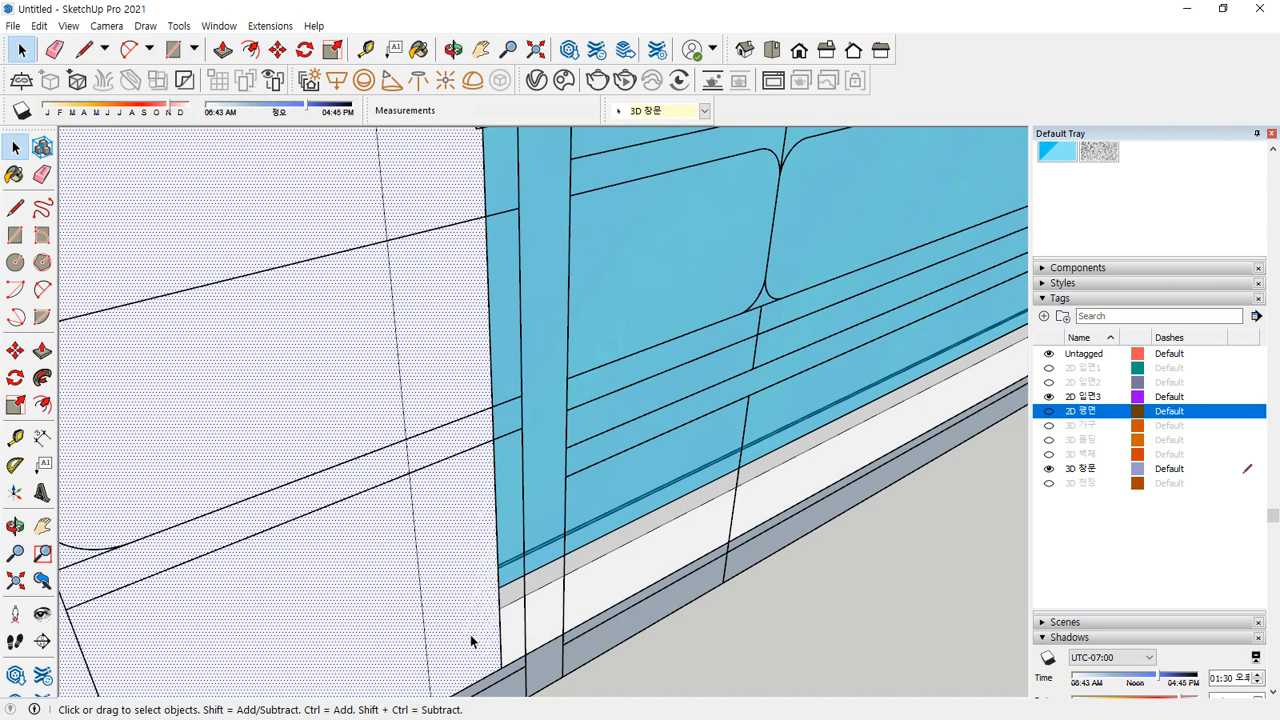
Draw a 2075 by 650 mm rectangle on the narrow sash's glass outline and delete the face inside it
key("r")
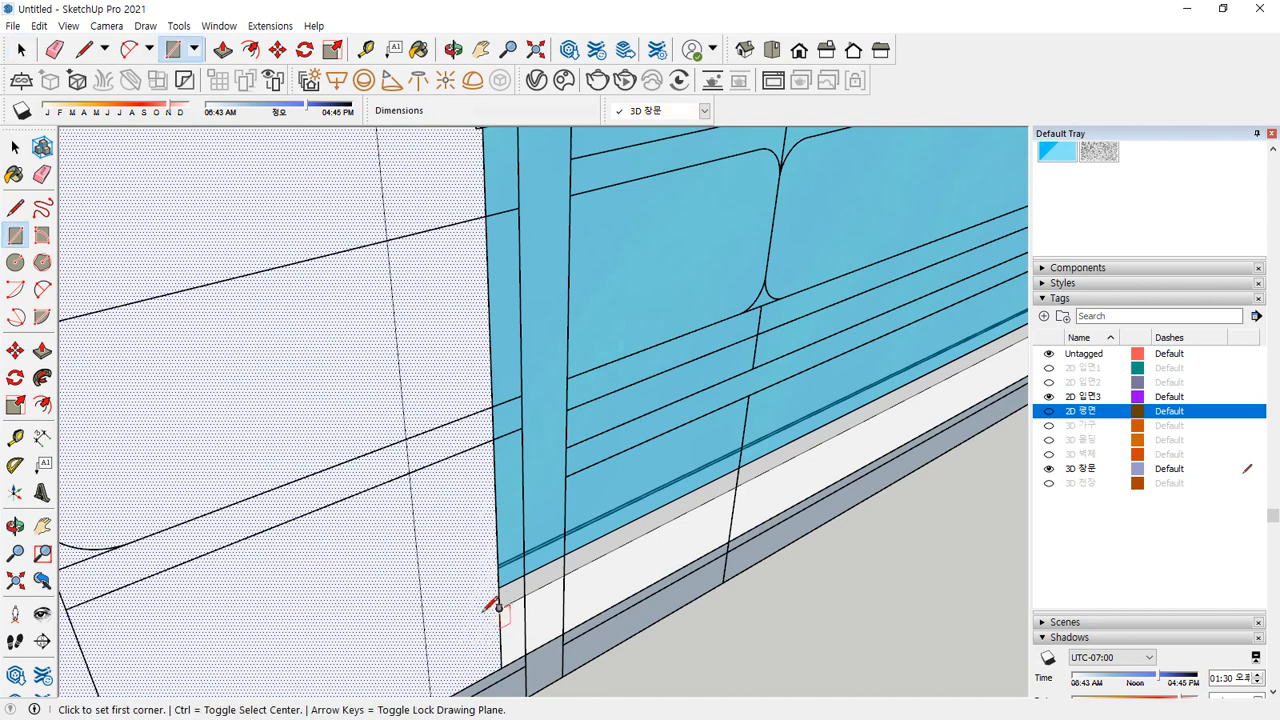
left_click(427, 645)
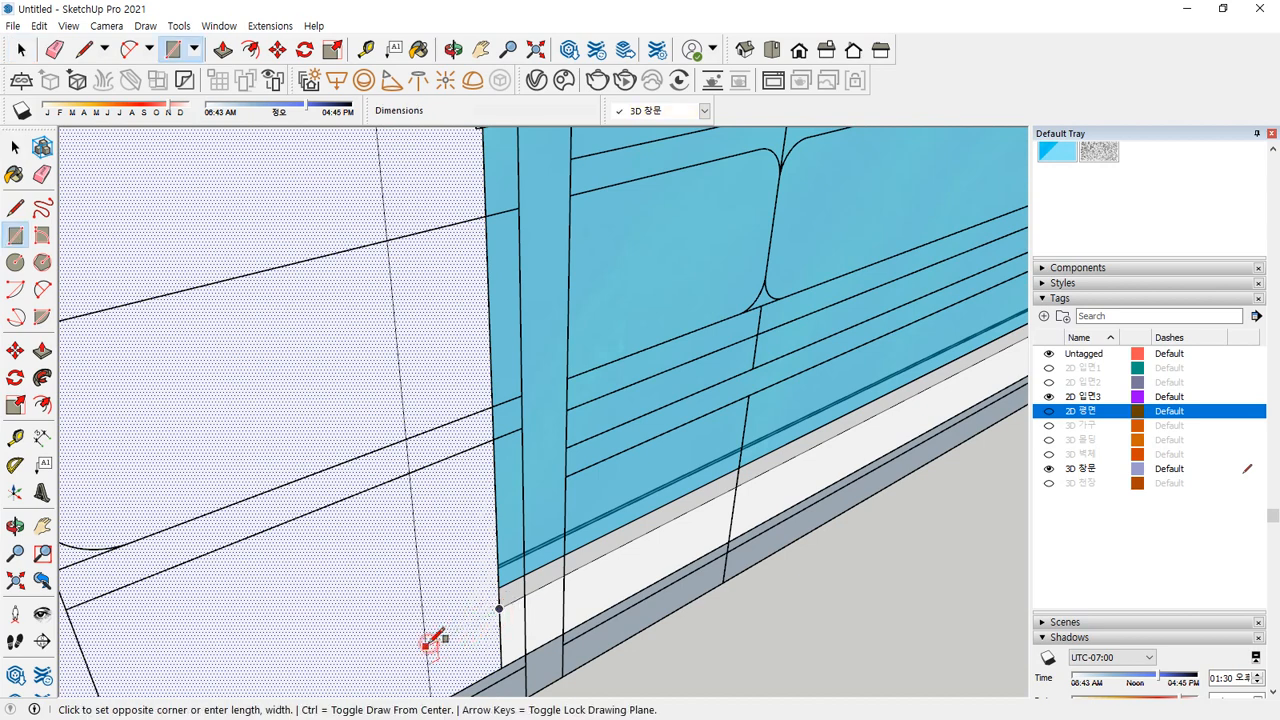
scroll(220, 466, "down", 4)
scroll(194, 443, "down", 4)
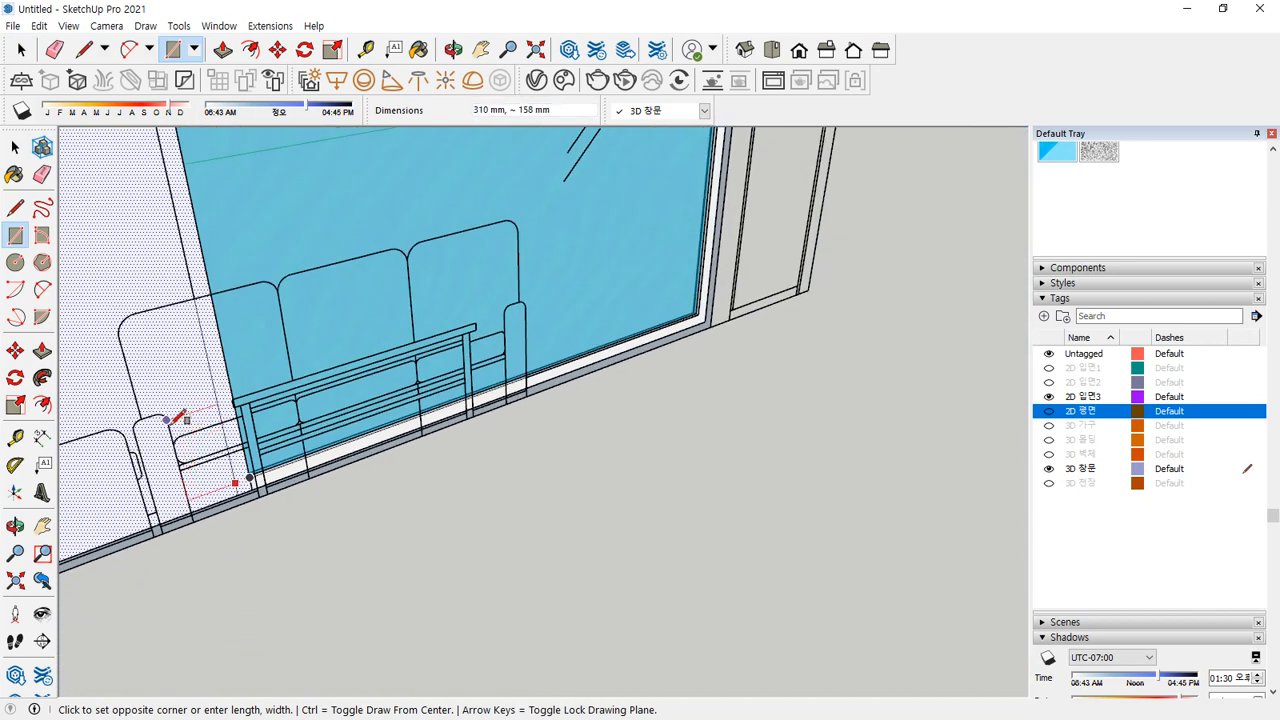
middle_click_drag(190, 430, 296, 391)
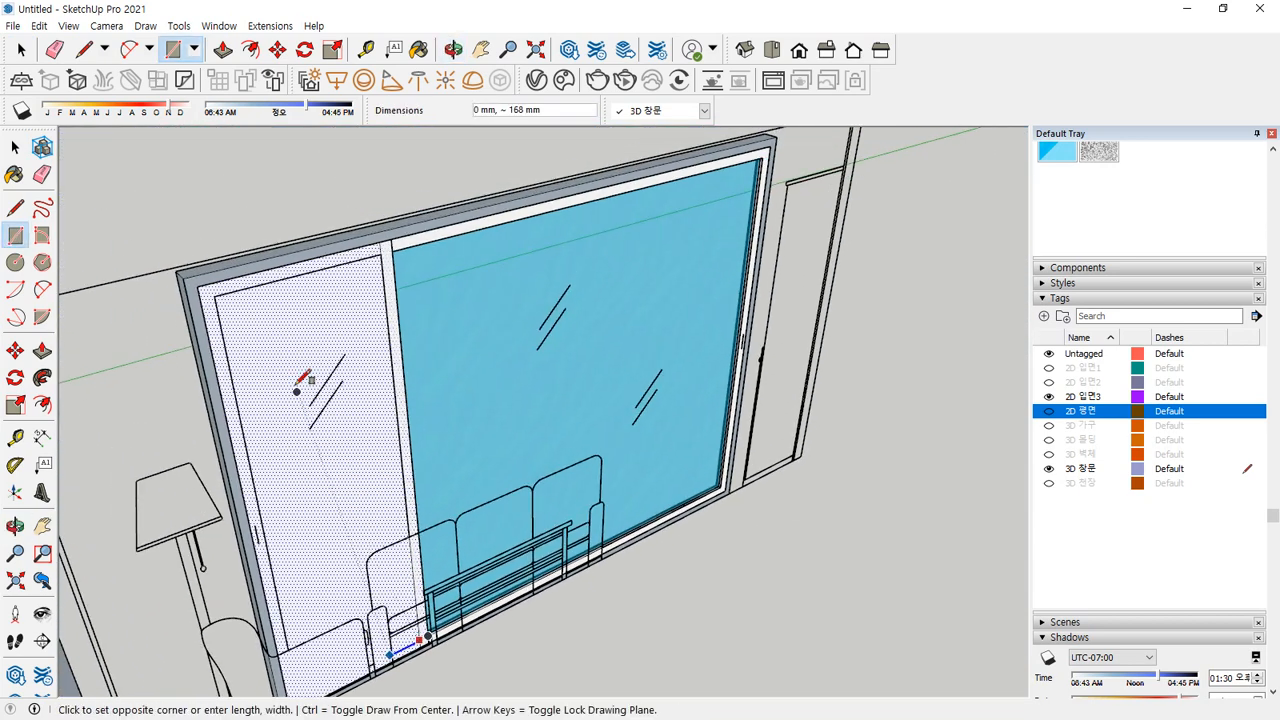
left_click(216, 295)
middle_click_drag(310, 452, 271, 314)
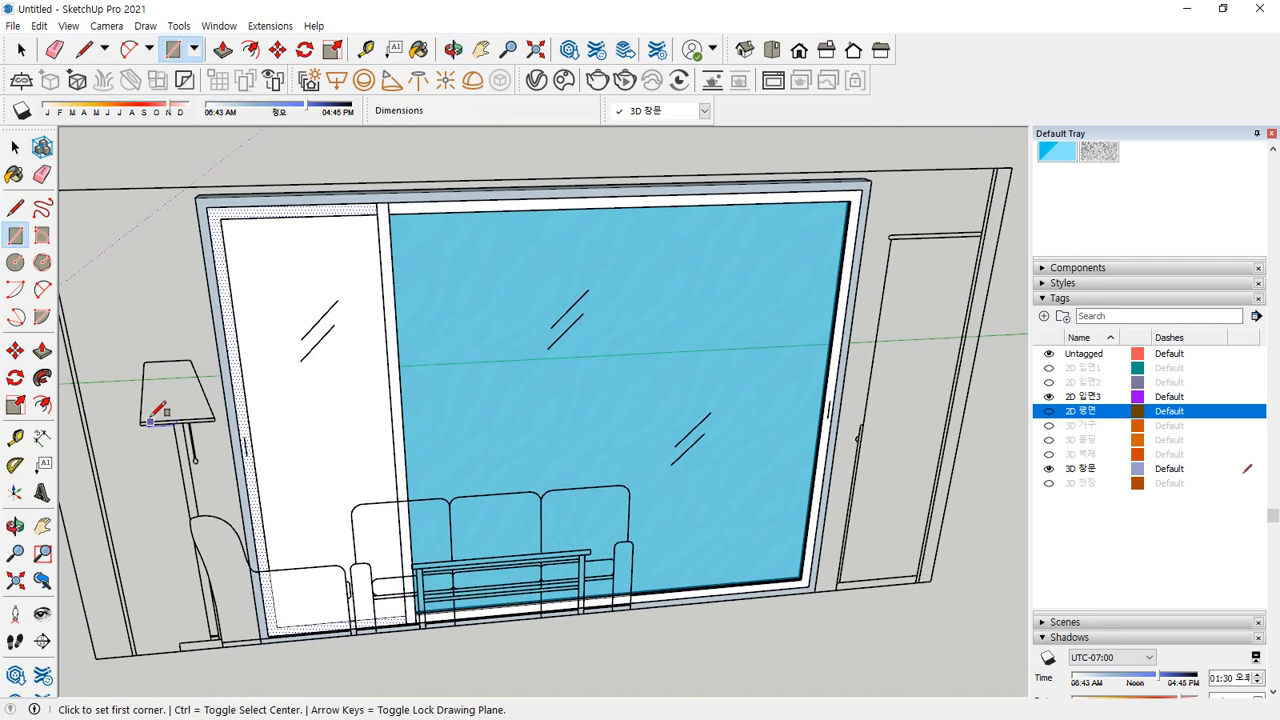
key("space")
left_click(273, 325)
key("Delete")
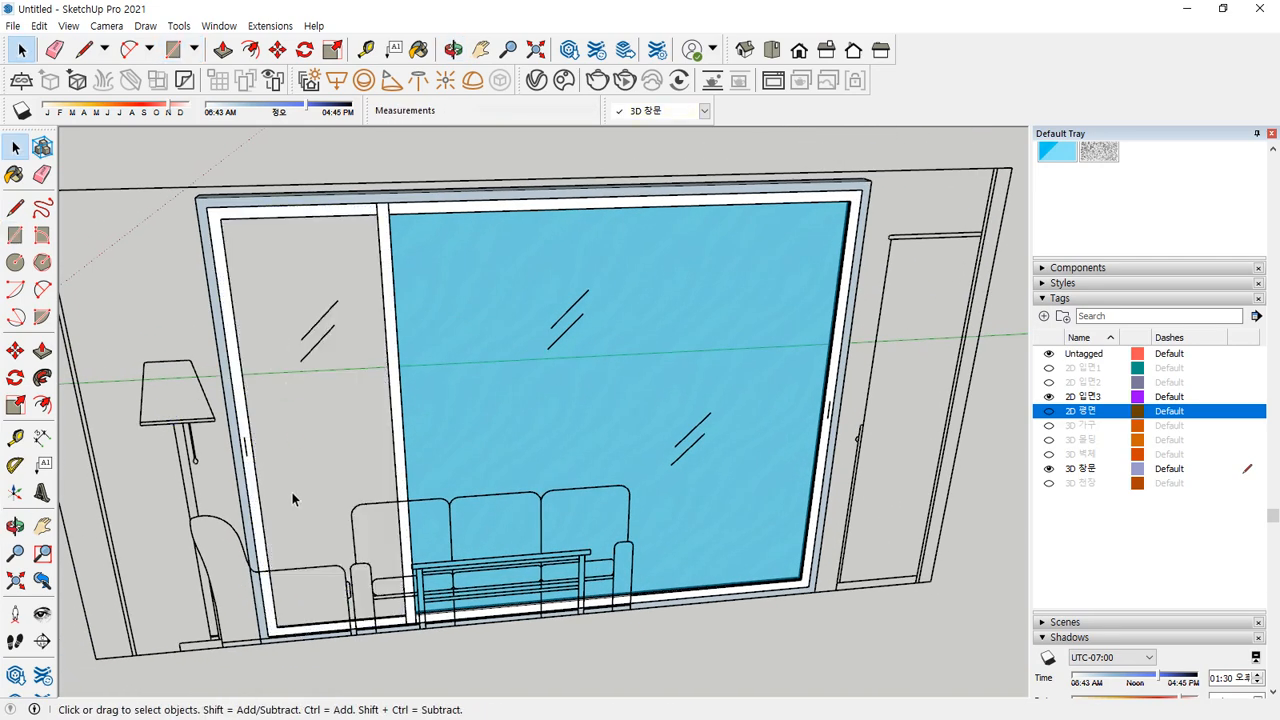
Push/Pull the narrow sash's frame ring backward to give it thickness
scroll(292, 492, "up", 3)
key("p")
left_click(243, 540)
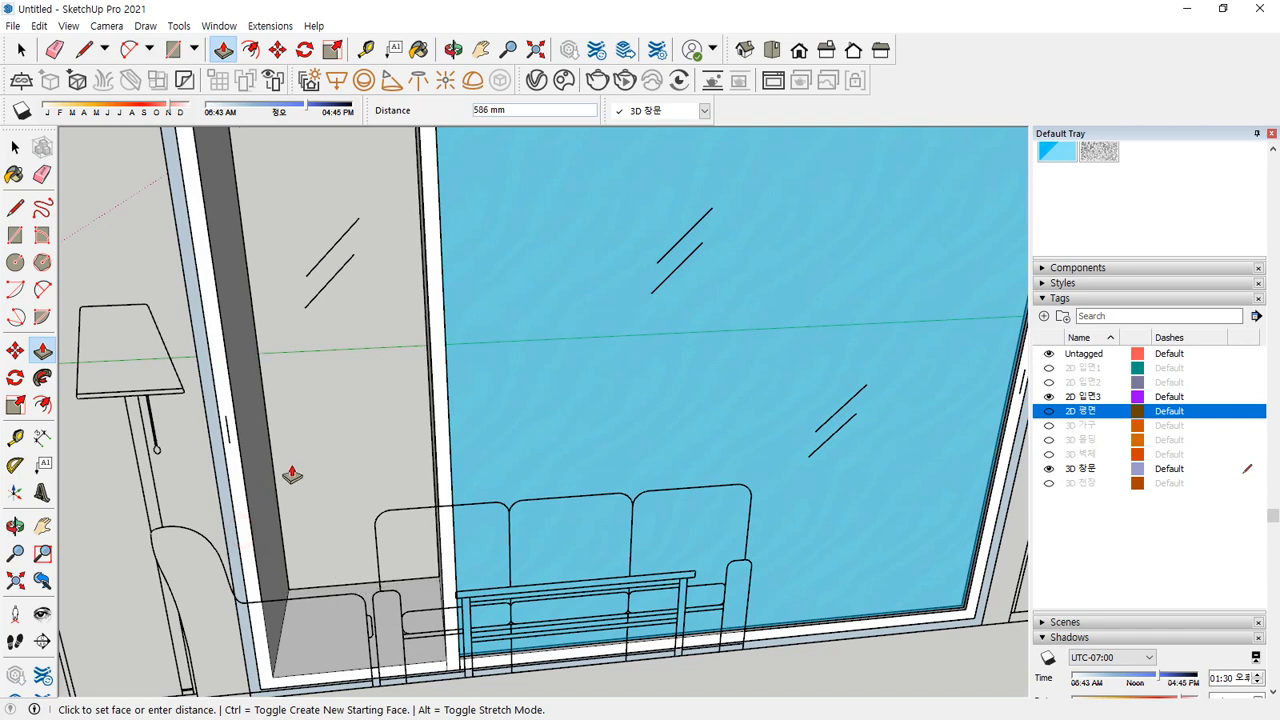
left_click(292, 475)
Select all the connected geometry of the narrow sash frame and make it a group
key("space")
scroll(223, 366, "up", 3)
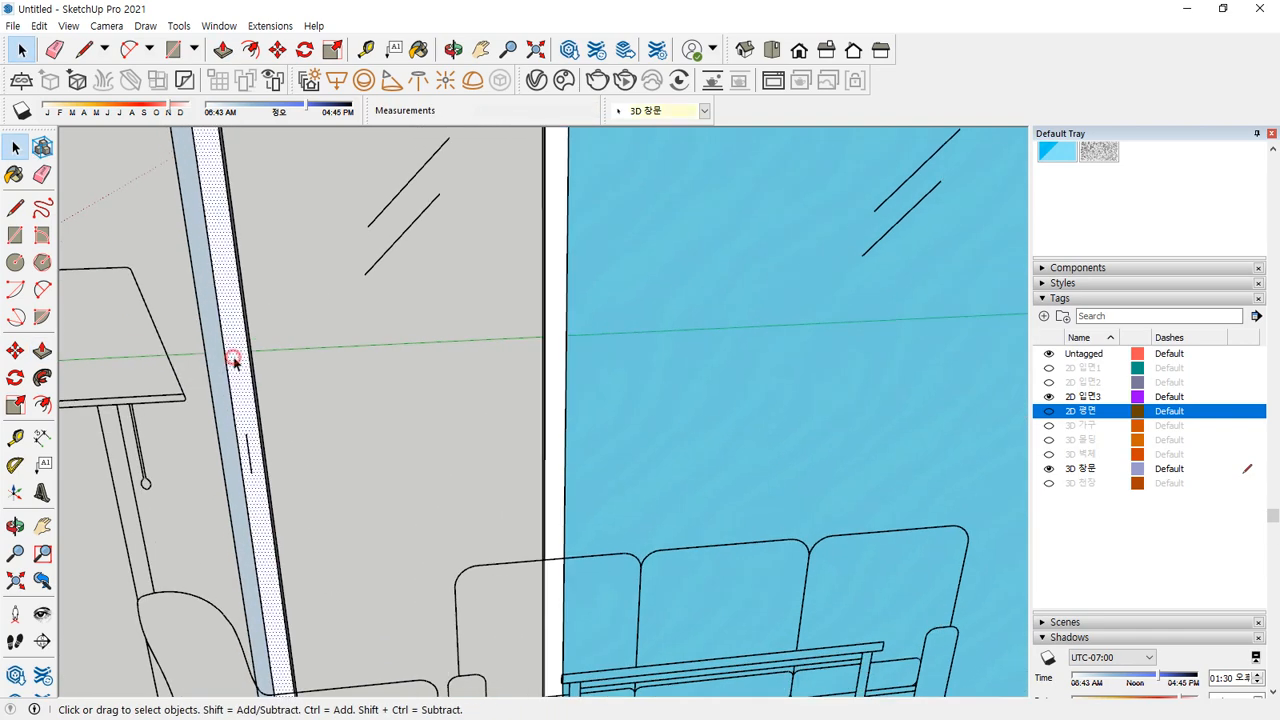
triple_click(233, 362)
right_click(237, 357)
left_click(270, 494)
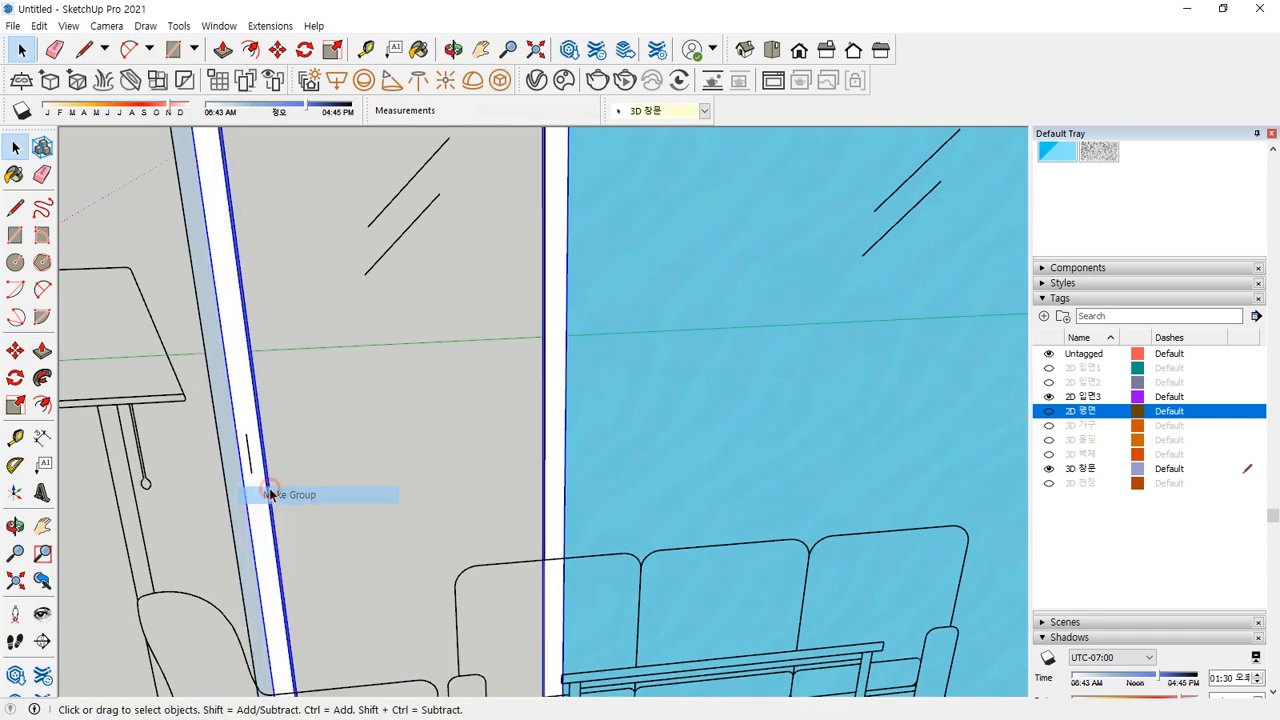
Draw a 2075 by 650 mm rectangle across the narrow sash's opening and paint it with the blue glass material
scroll(323, 603, "down", 3)
scroll(543, 560, "up", 5)
key("r")
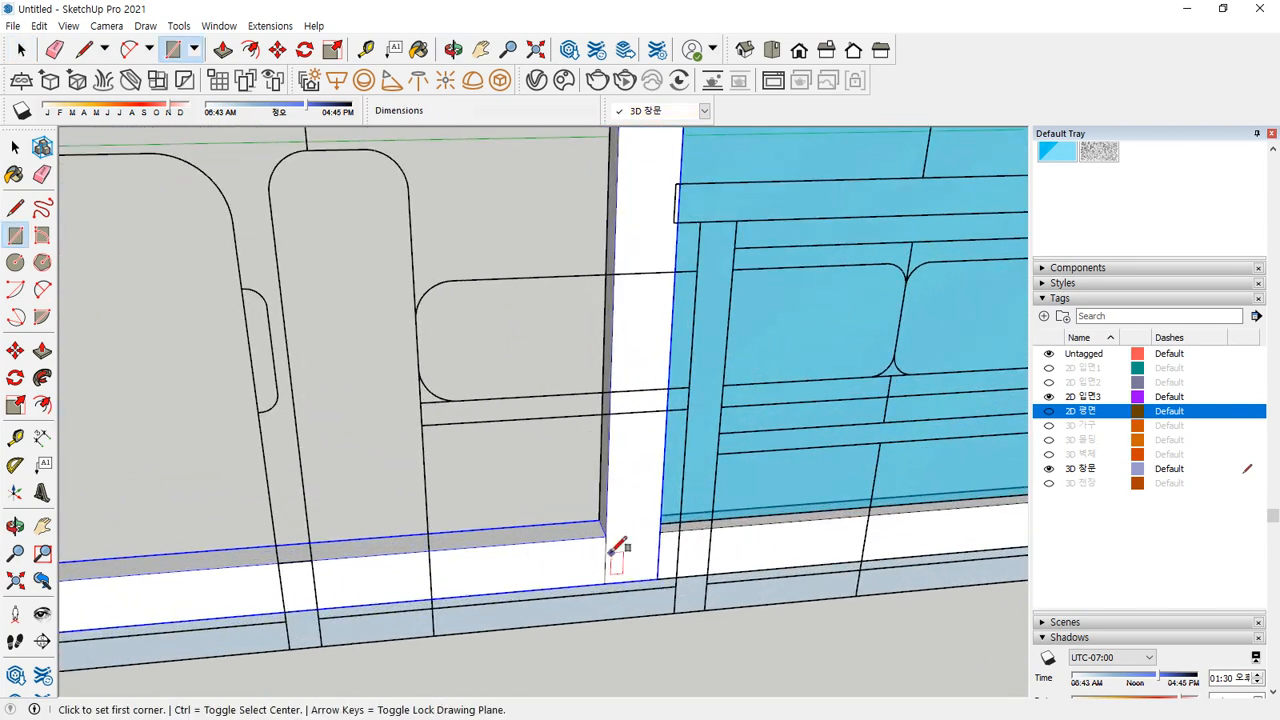
left_click(606, 537)
scroll(394, 388, "down", 6)
middle_click_drag(228, 260, 243, 394, "shift")
scroll(243, 394, "up", 2)
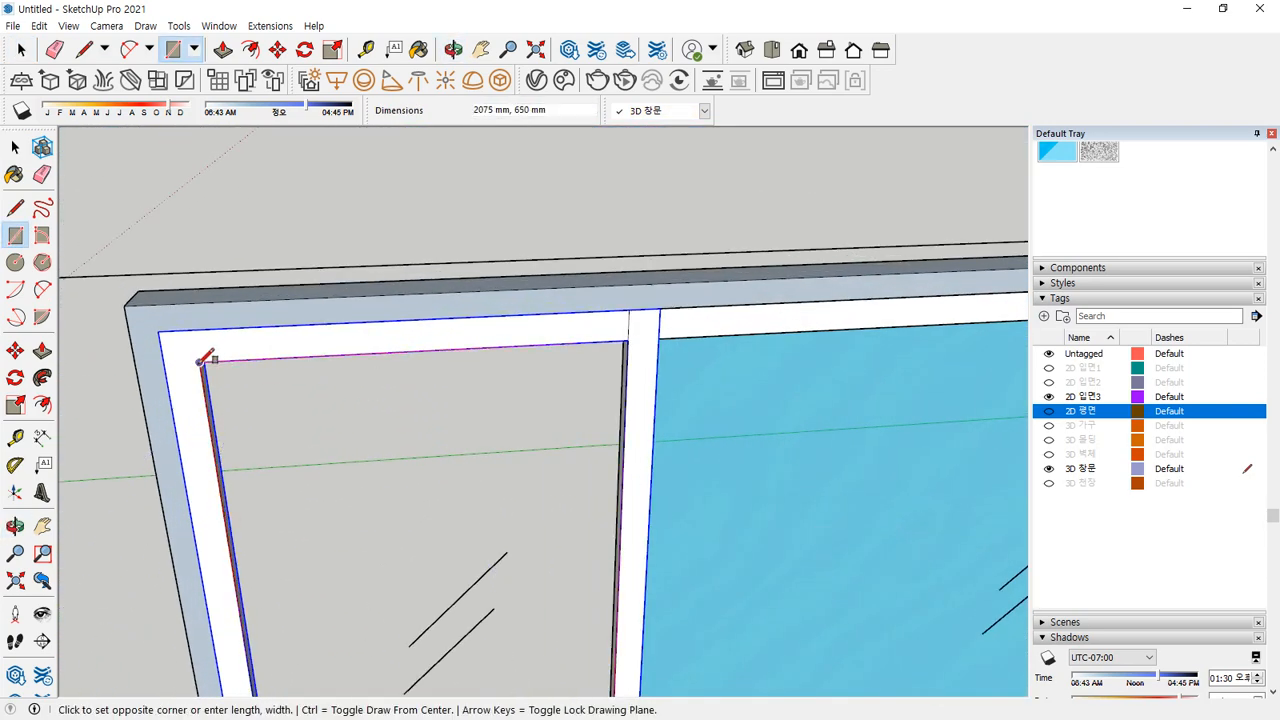
left_click(205, 362)
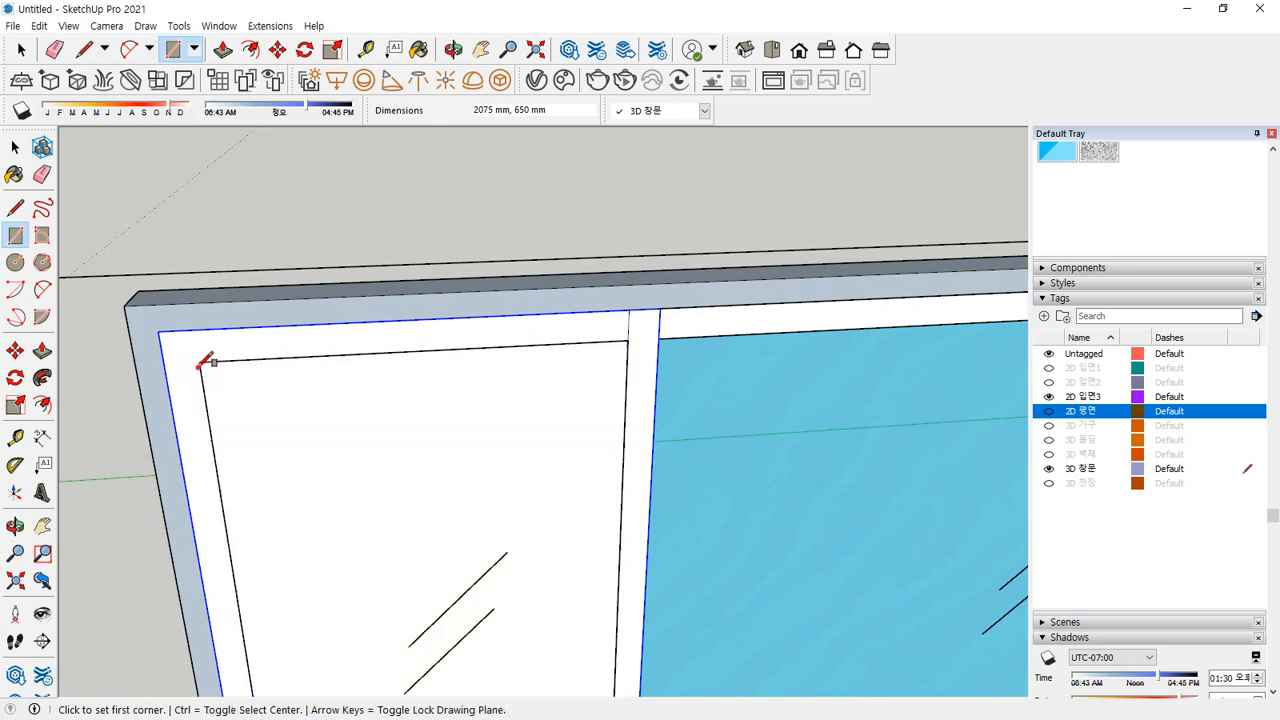
left_click(1057, 151)
left_click(443, 445)
scroll(403, 563, "down", 2)
key("space")
Move the narrow sash's glass pane to the midpoint of its frame's thickness and group the pane with the frame
middle_click_drag(527, 654, 457, 196, "shift")
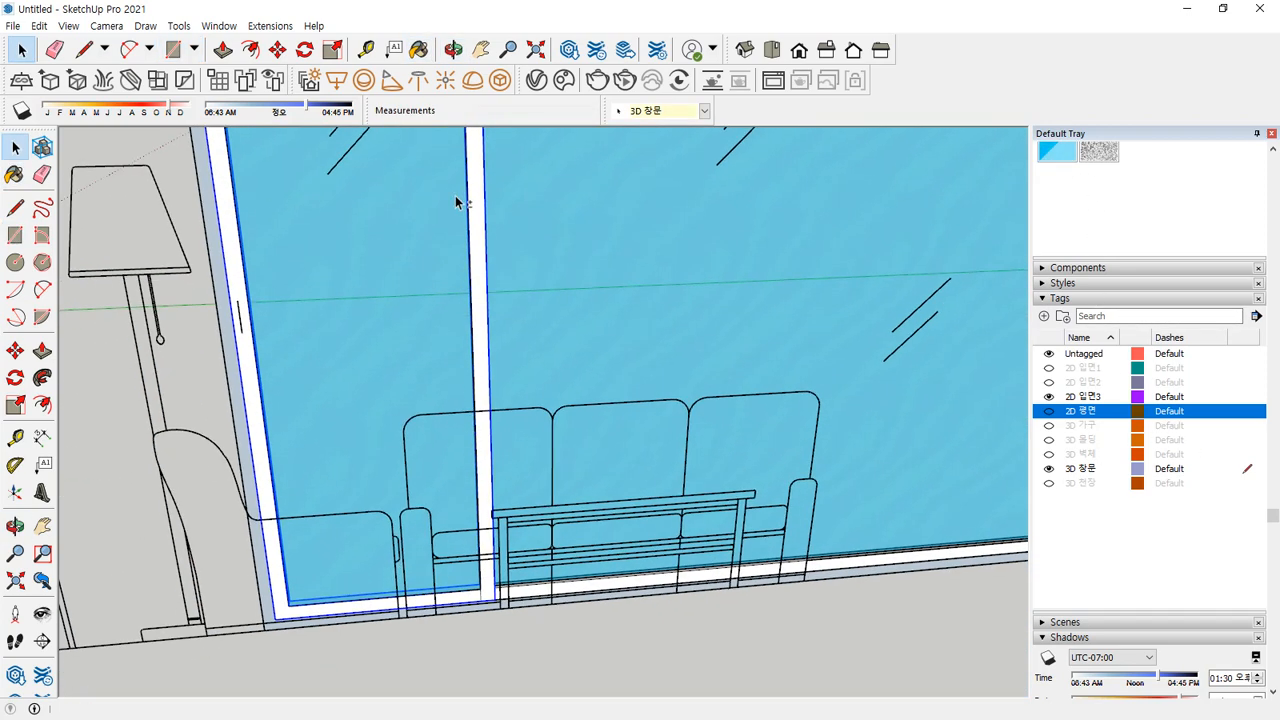
scroll(400, 562, "up", 6)
middle_click_drag(360, 561, 333, 454)
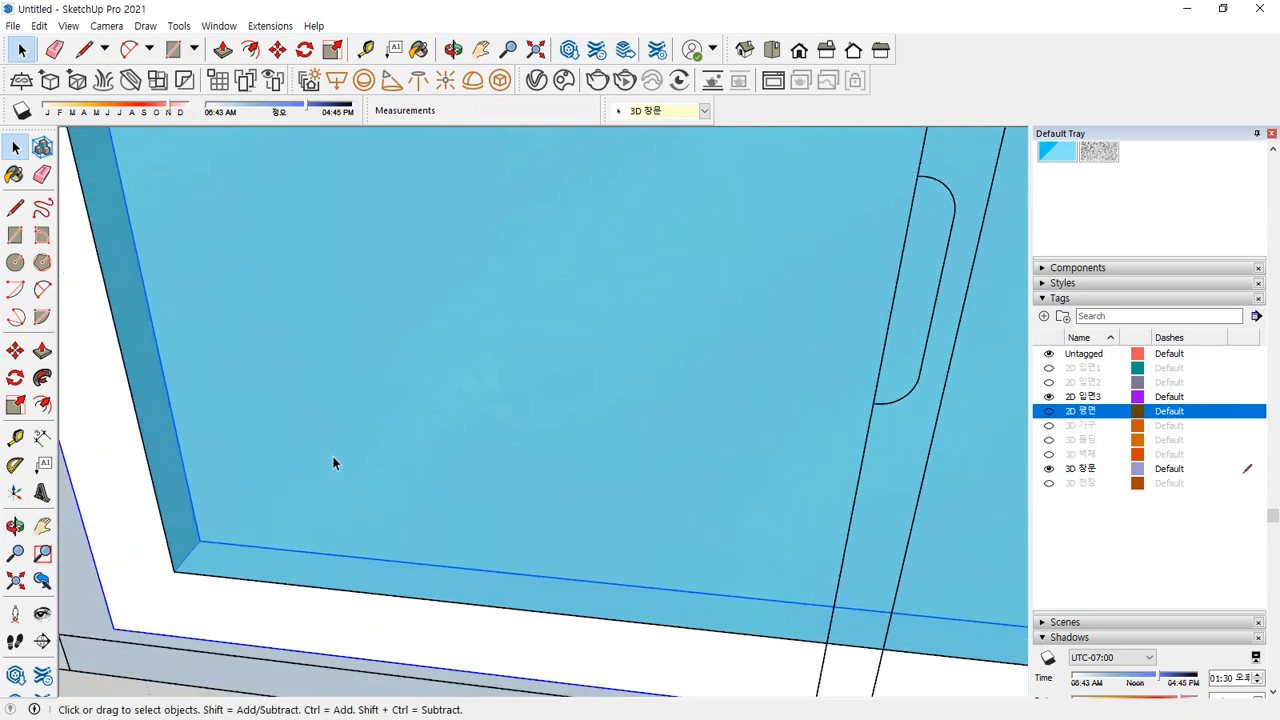
double_click(333, 454)
scroll(140, 566, "up", 2)
key("m")
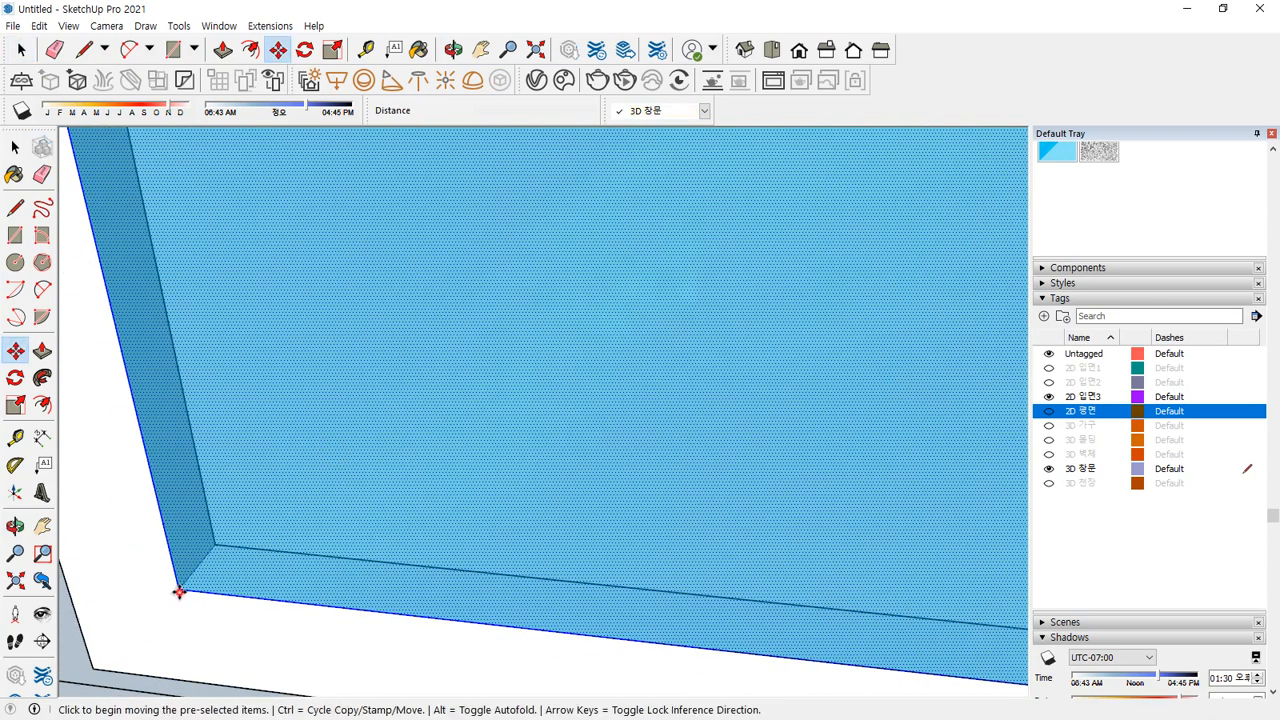
left_click(179, 591)
left_click(196, 568)
key("space")
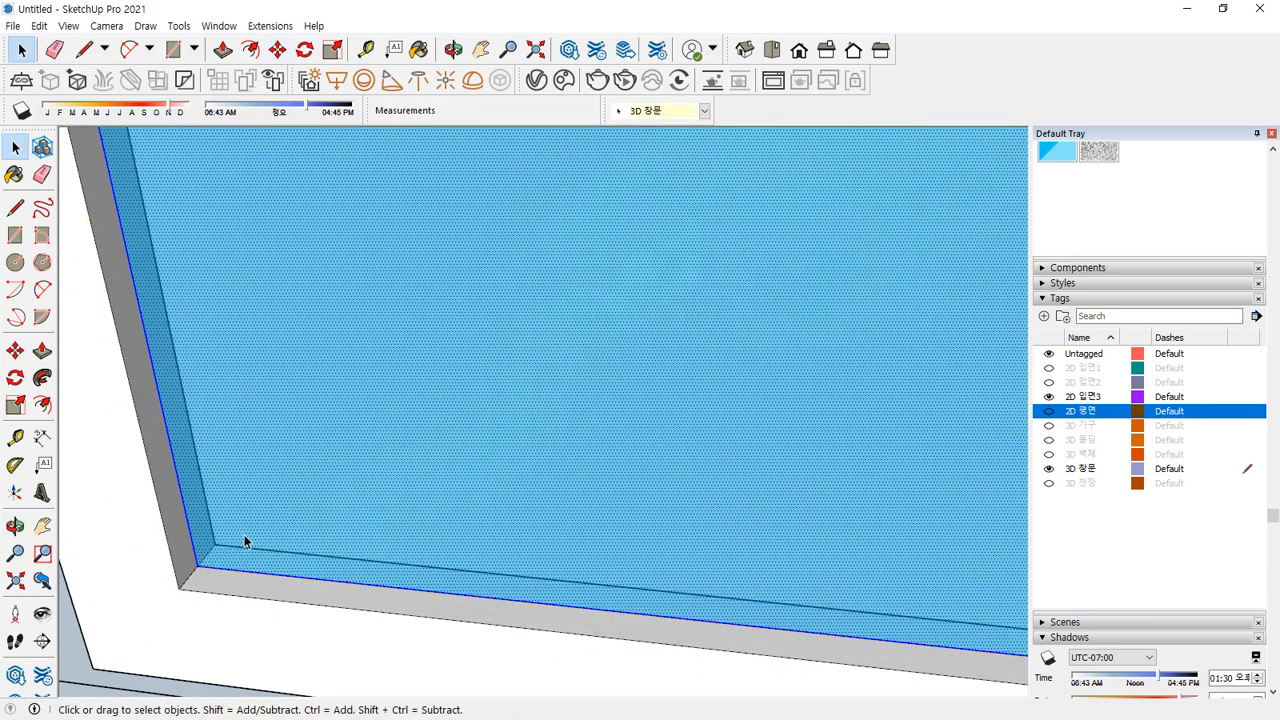
right_click(259, 604)
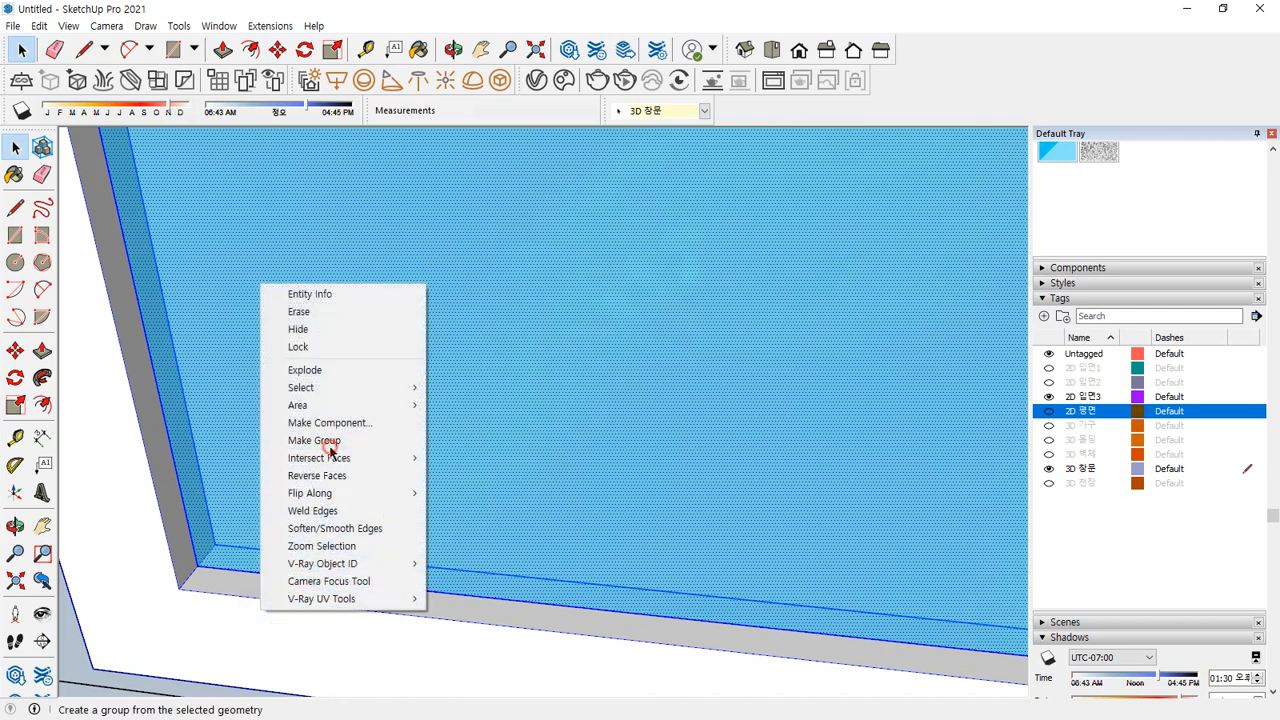
left_click(330, 450)
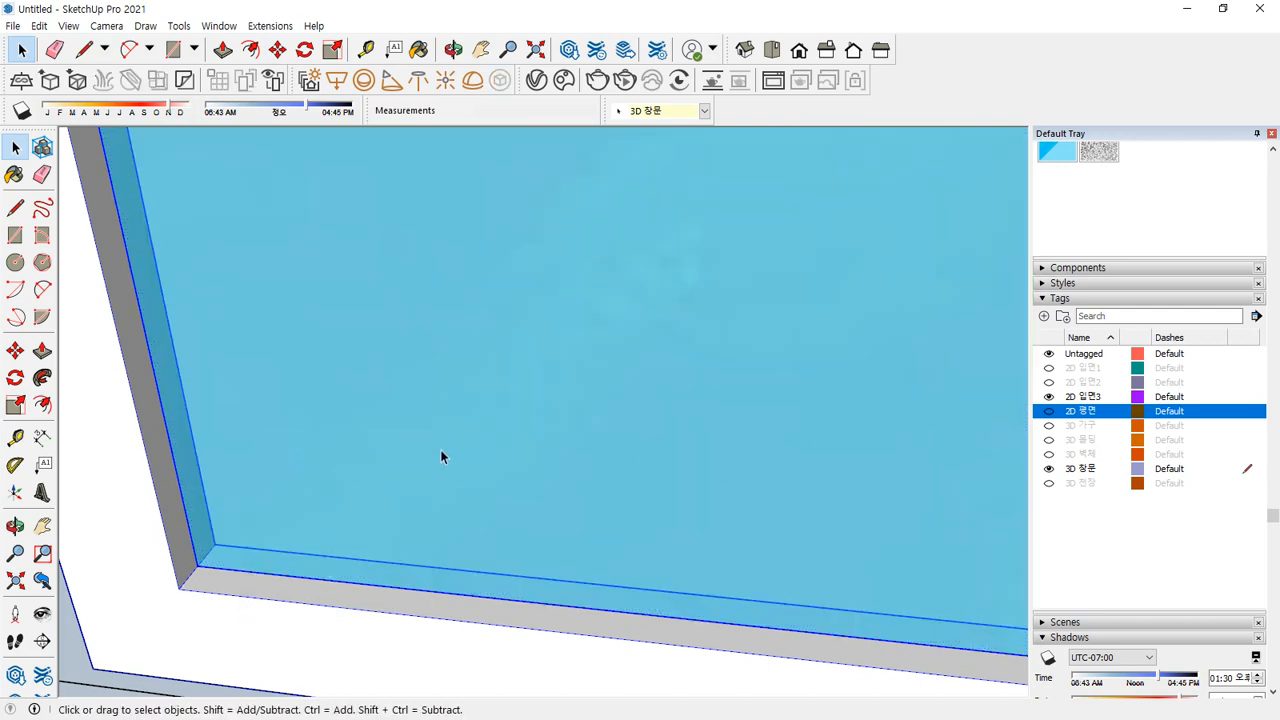
Move the narrow sash group 30 mm along the outer frame's depth and 40 mm the opposite way, onto the depth's midpoint
scroll(441, 456, "down", 1)
middle_click_drag(518, 505, 240, 338)
key("m")
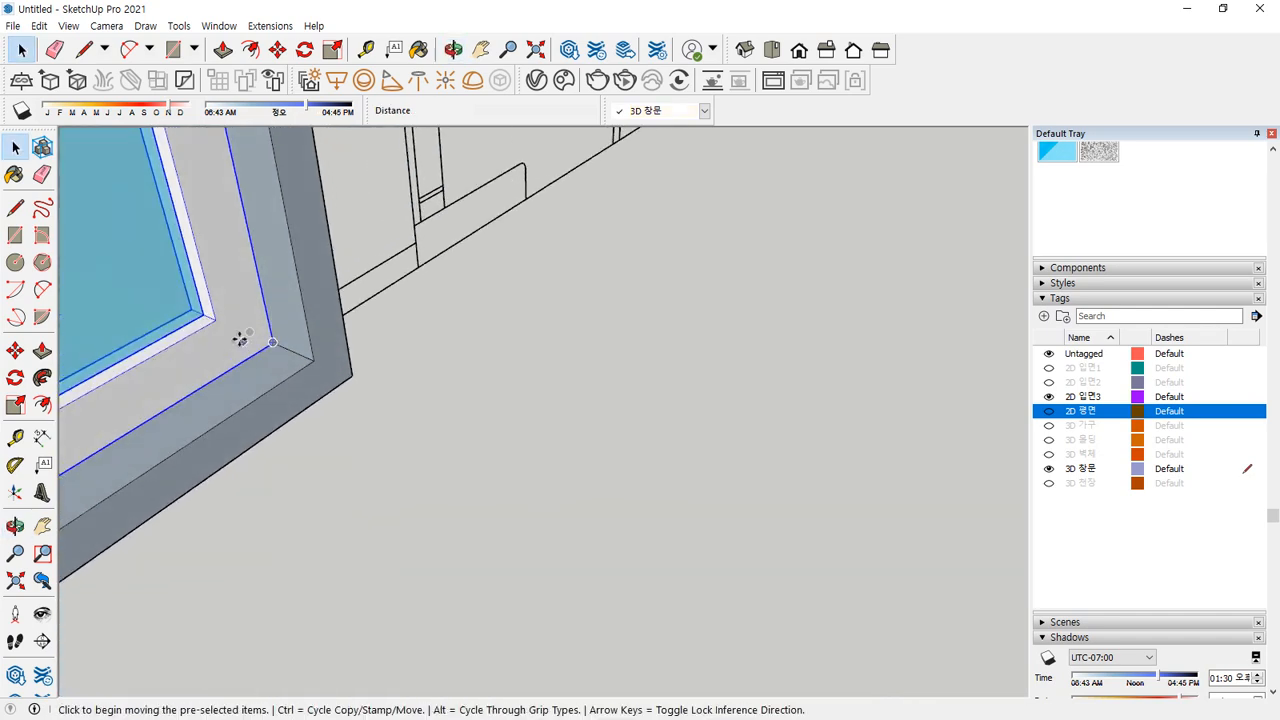
scroll(240, 338, "up", 1)
left_click(286, 347)
type("30")
key("Return")
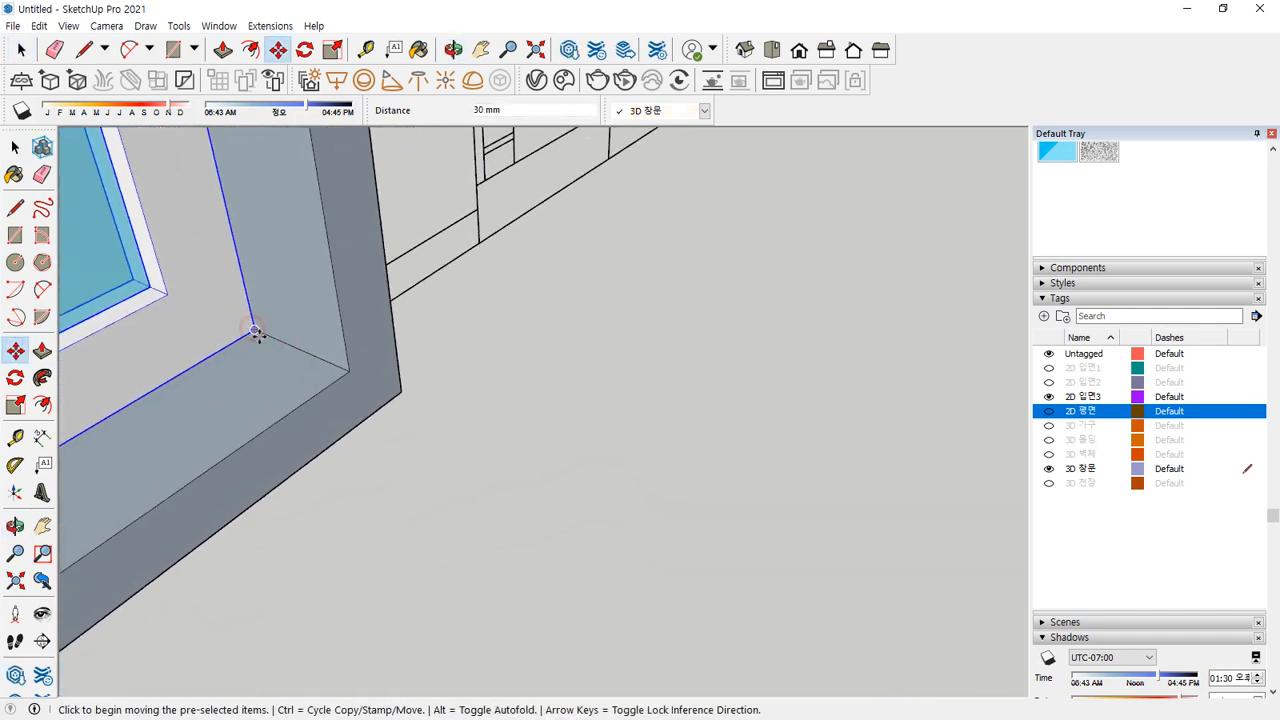
left_click(257, 329)
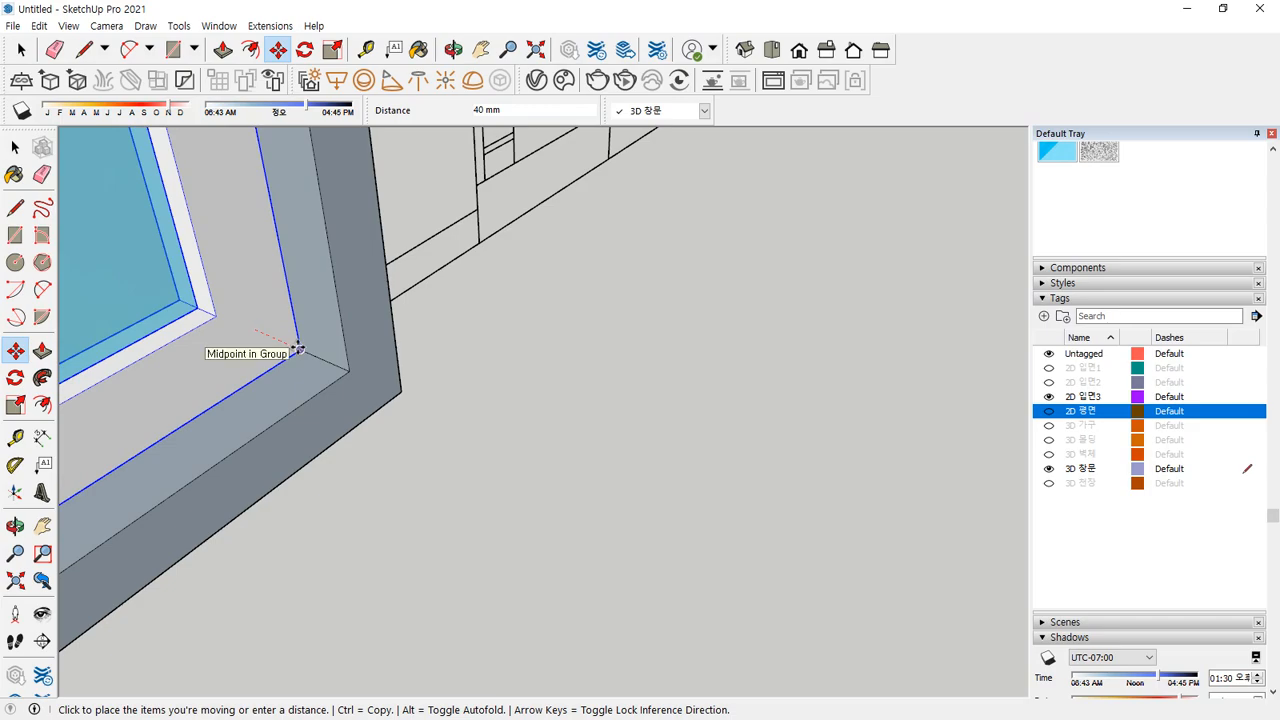
left_click(300, 348)
Move the wide sash group 80 mm deeper into the outer frame and 40 mm back toward the room
scroll(214, 397, "down", 3)
middle_click_drag(190, 405, 100, 385)
middle_click_drag(466, 377, 180, 400, "shift")
scroll(626, 388, "down", 4)
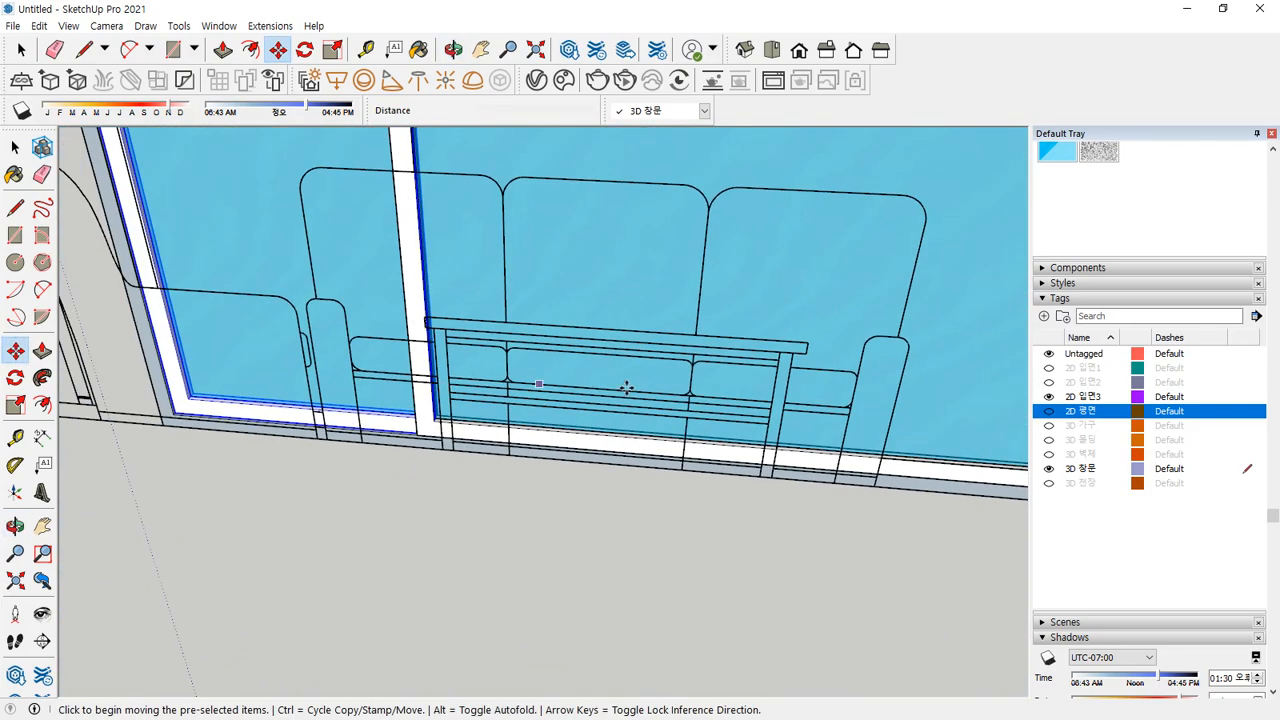
middle_click_drag(670, 390, 23, 405, "shift")
middle_click_drag(480, 410, 634, 449)
key("space")
scroll(646, 503, "up", 5)
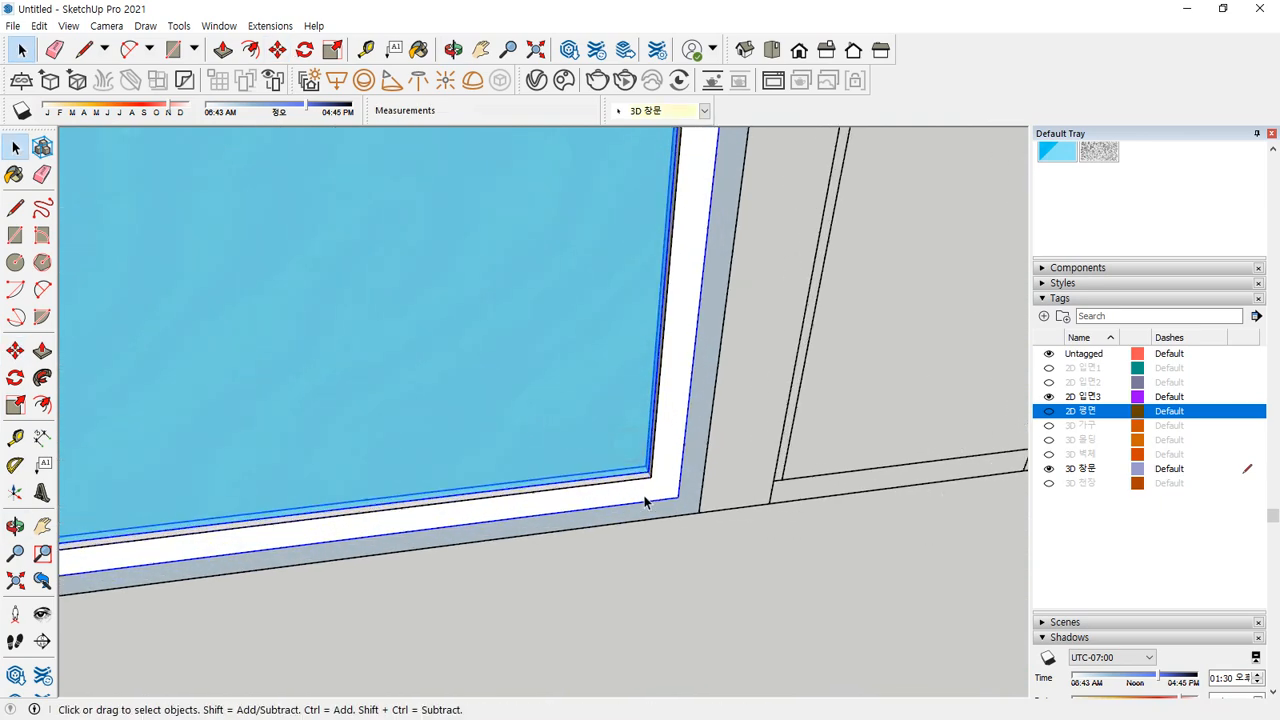
scroll(658, 497, "up", 2)
key("m")
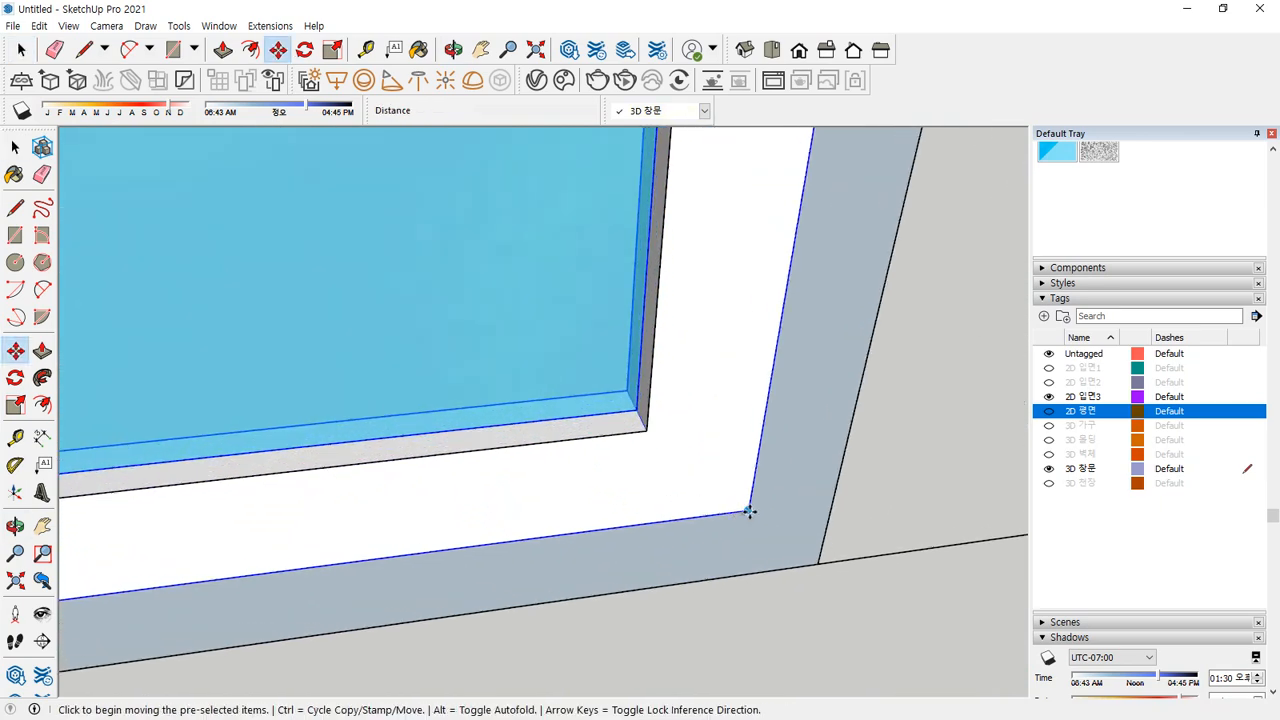
left_click(749, 511)
left_click(688, 410)
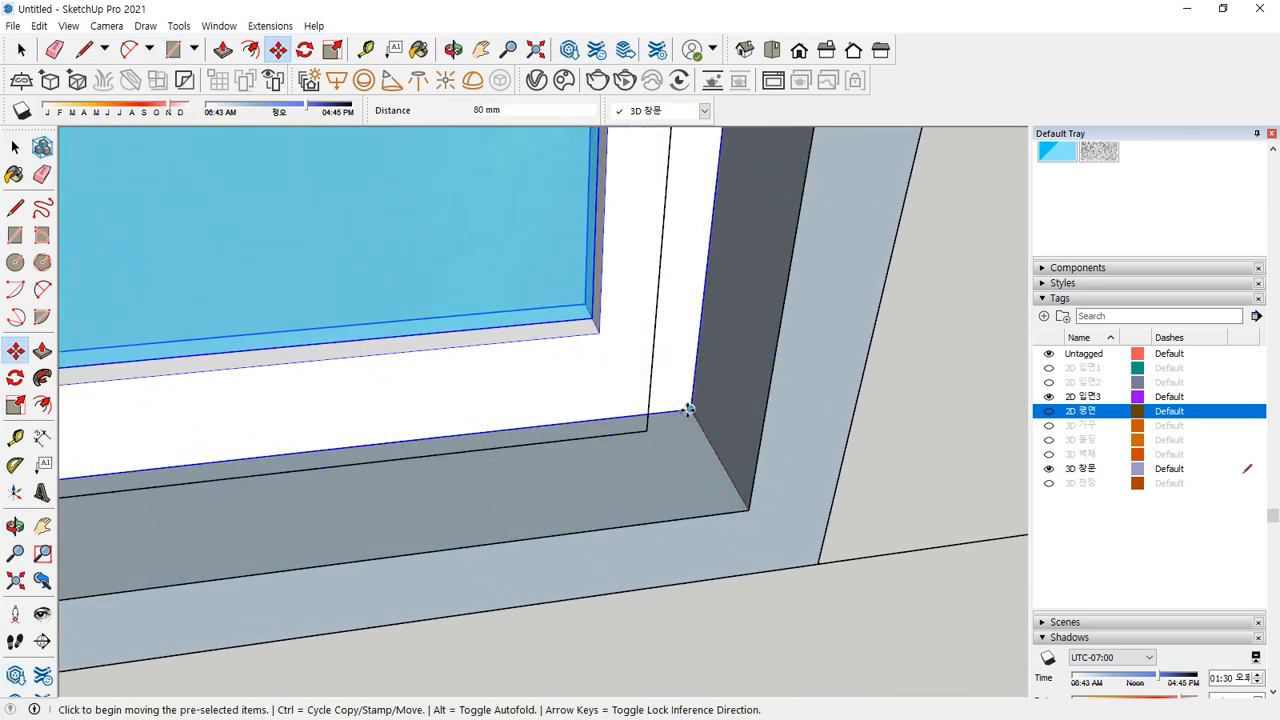
left_click(688, 410)
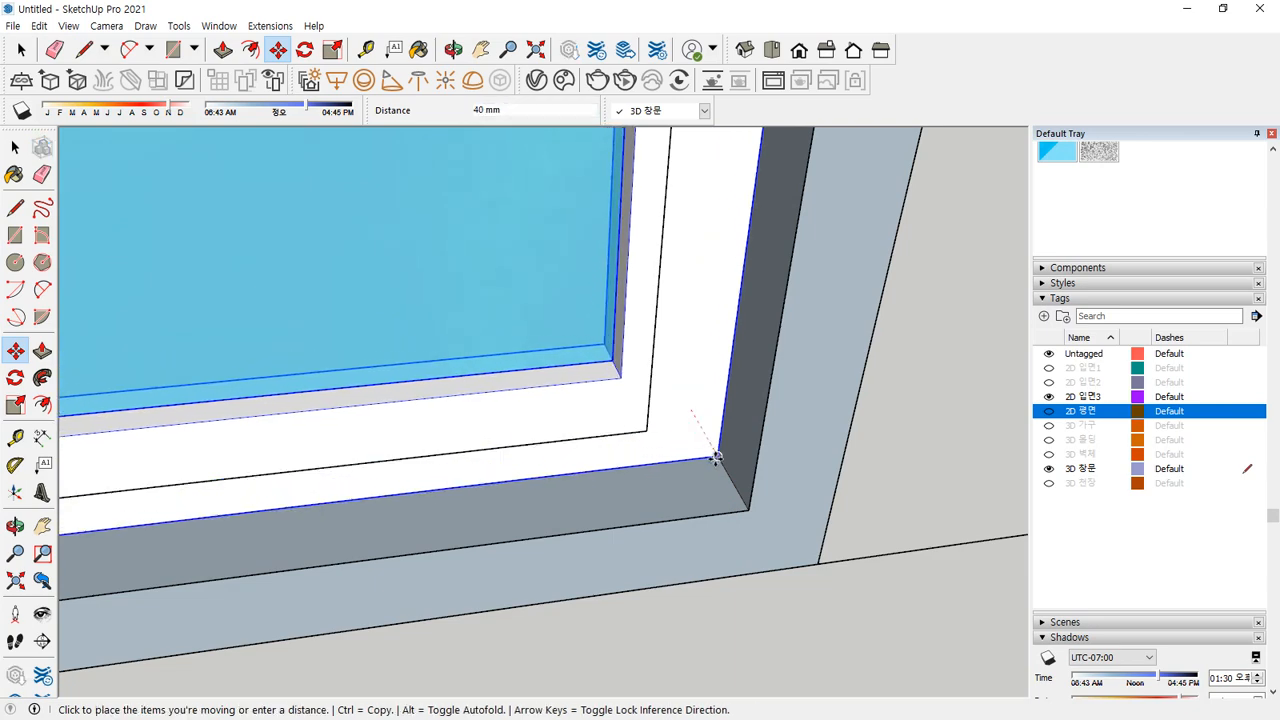
left_click(717, 457)
key("space")
Select the outer frame together with both sashes and show the 2D 평면 tag
scroll(531, 534, "down", 5)
middle_click_drag(315, 489, 822, 417, "shift")
middle_click_drag(654, 457, 760, 530)
scroll(646, 503, "up", 3)
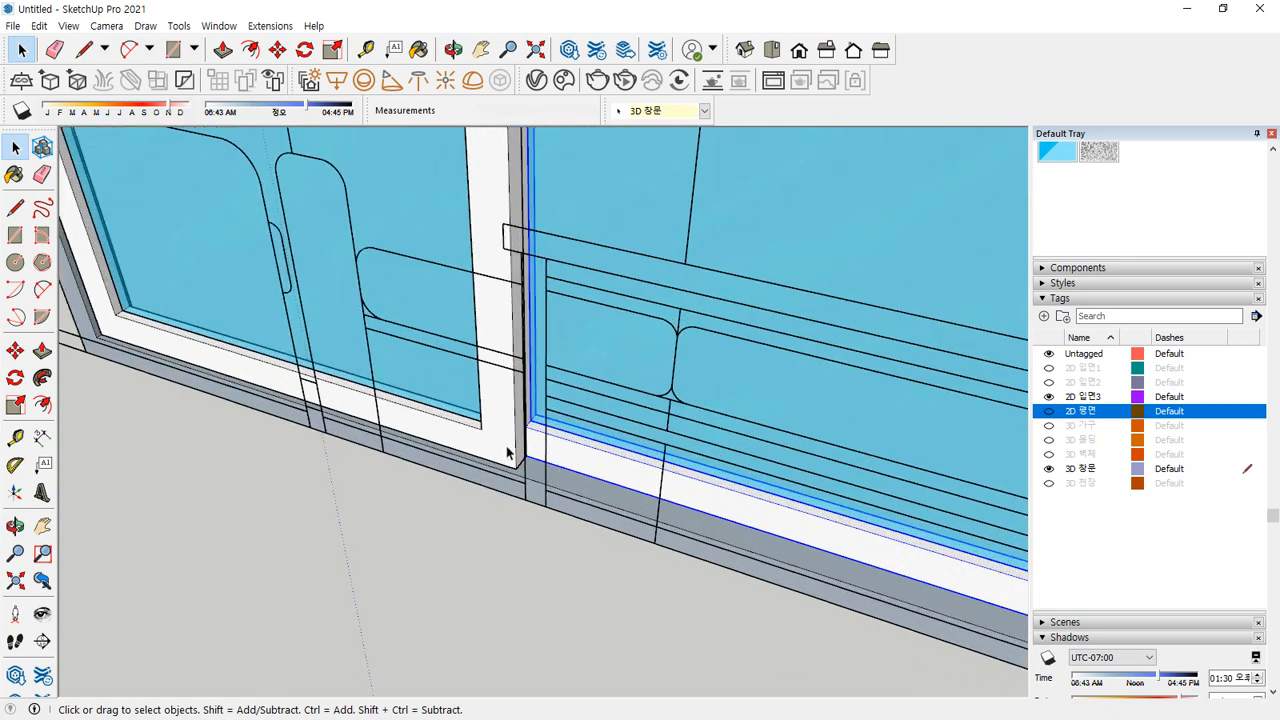
scroll(506, 453, "up", 2)
middle_click_drag(537, 449, 500, 436)
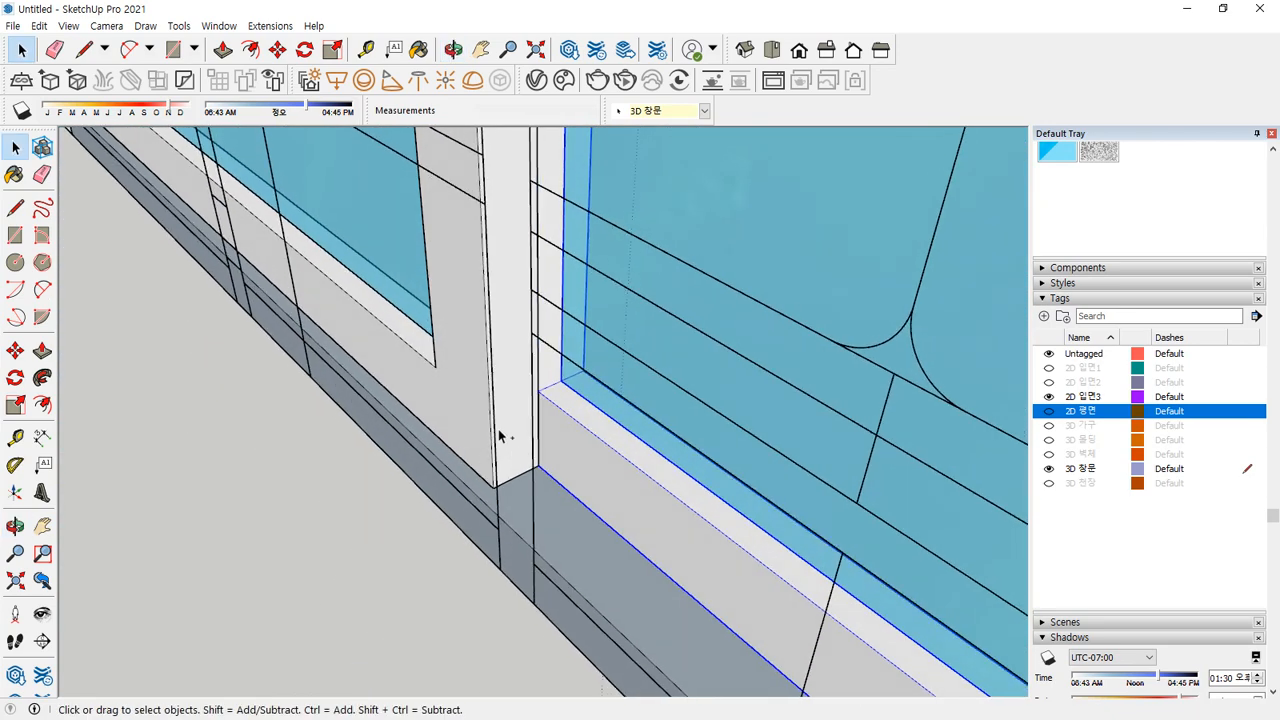
scroll(545, 558, "down", 2)
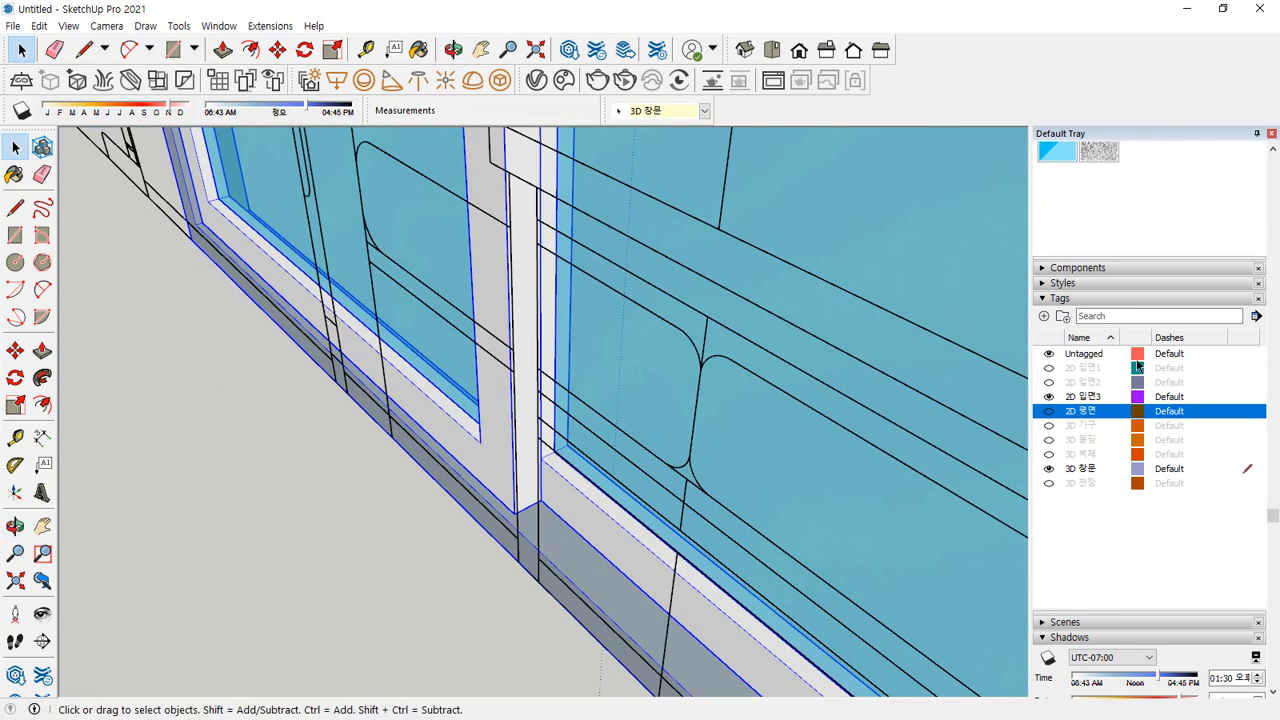
left_click(1049, 412)
Move the whole window by its lower outer corner onto the matching window corner of the floor plan
scroll(473, 434, "down", 2)
scroll(651, 529, "up", 2)
middle_click_drag(651, 529, 163, 33, "shift")
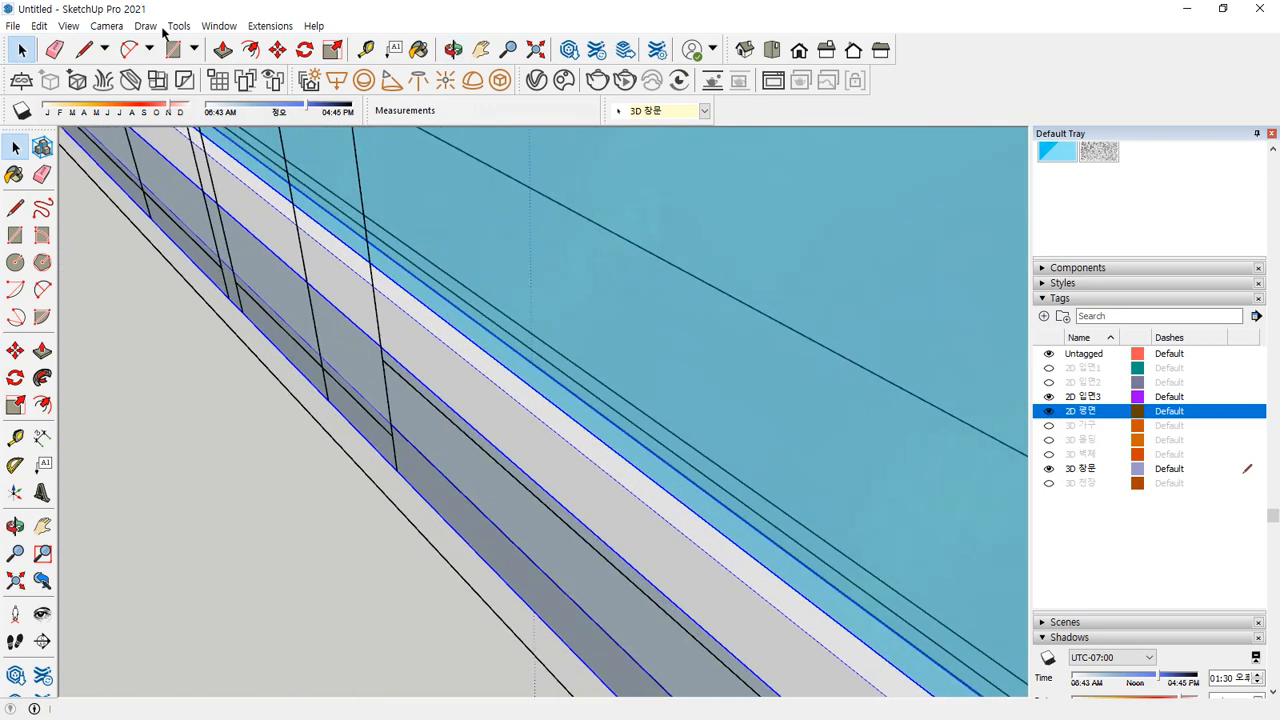
middle_click_drag(590, 400, 180, 27, "shift")
scroll(509, 289, "down", 5)
middle_click_drag(750, 465, 487, 425, "shift")
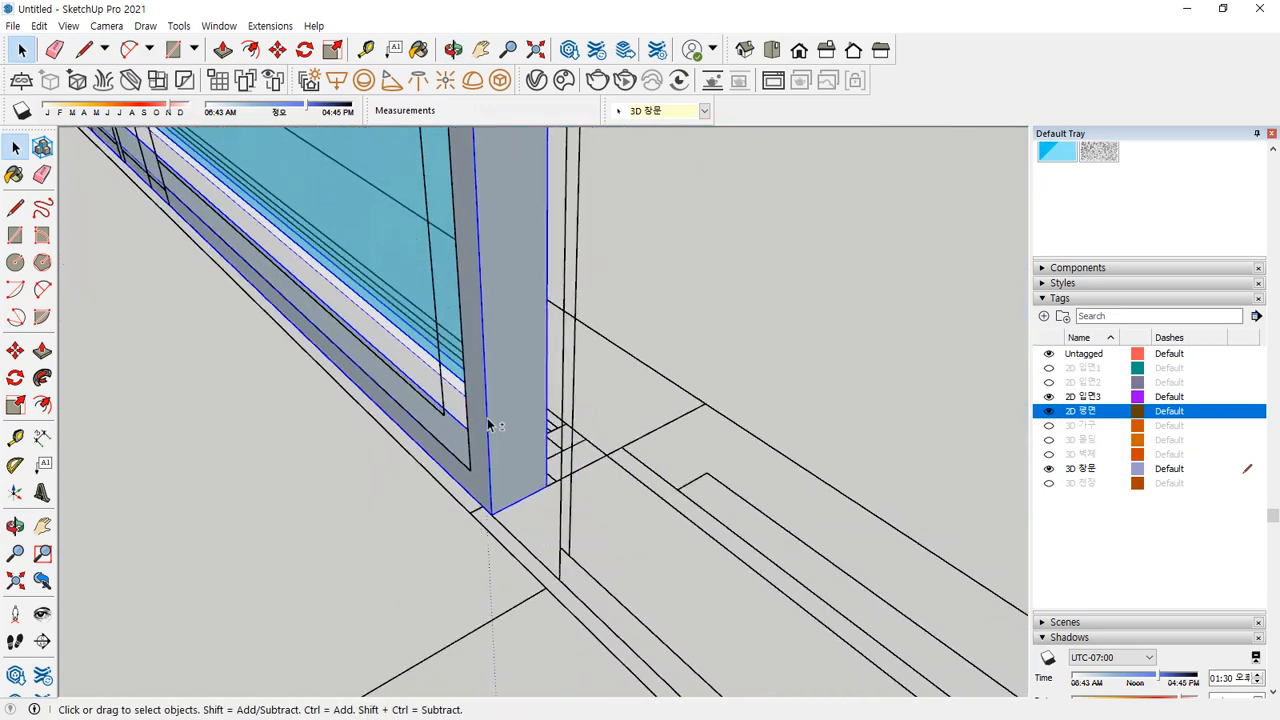
scroll(484, 450, "up", 2)
key("m")
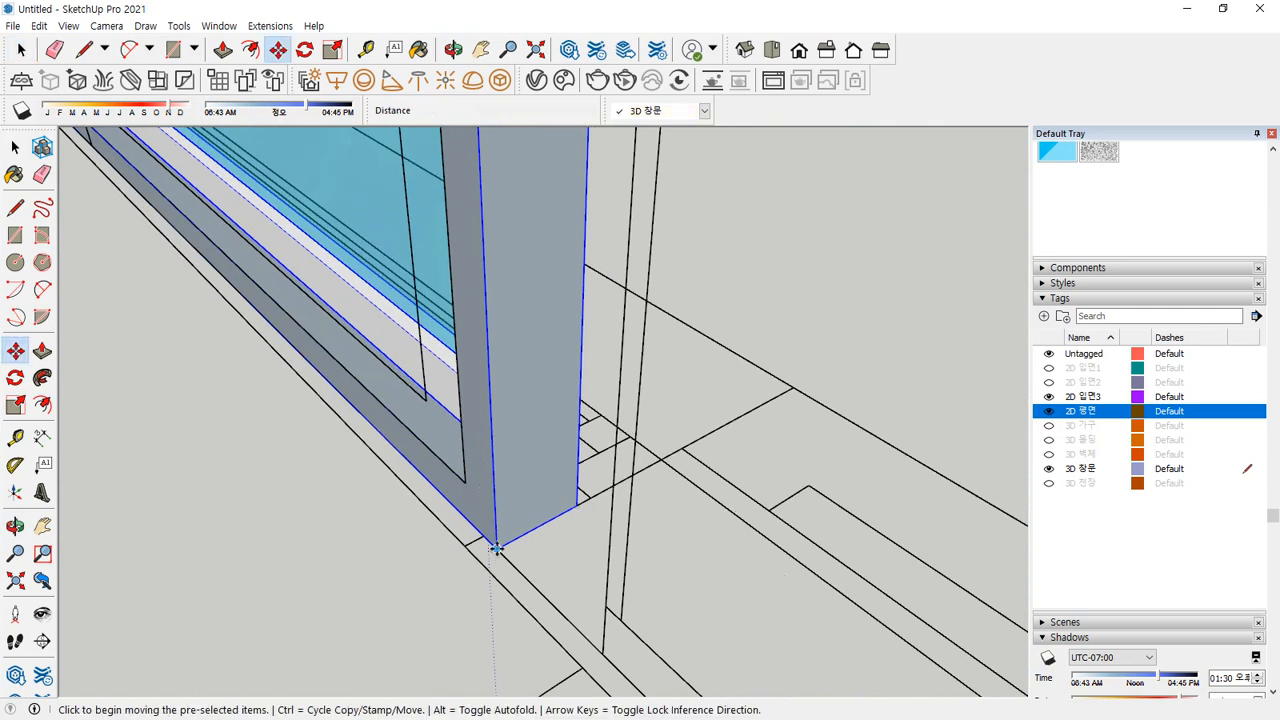
left_click(496, 549)
left_click(590, 493)
key("space")
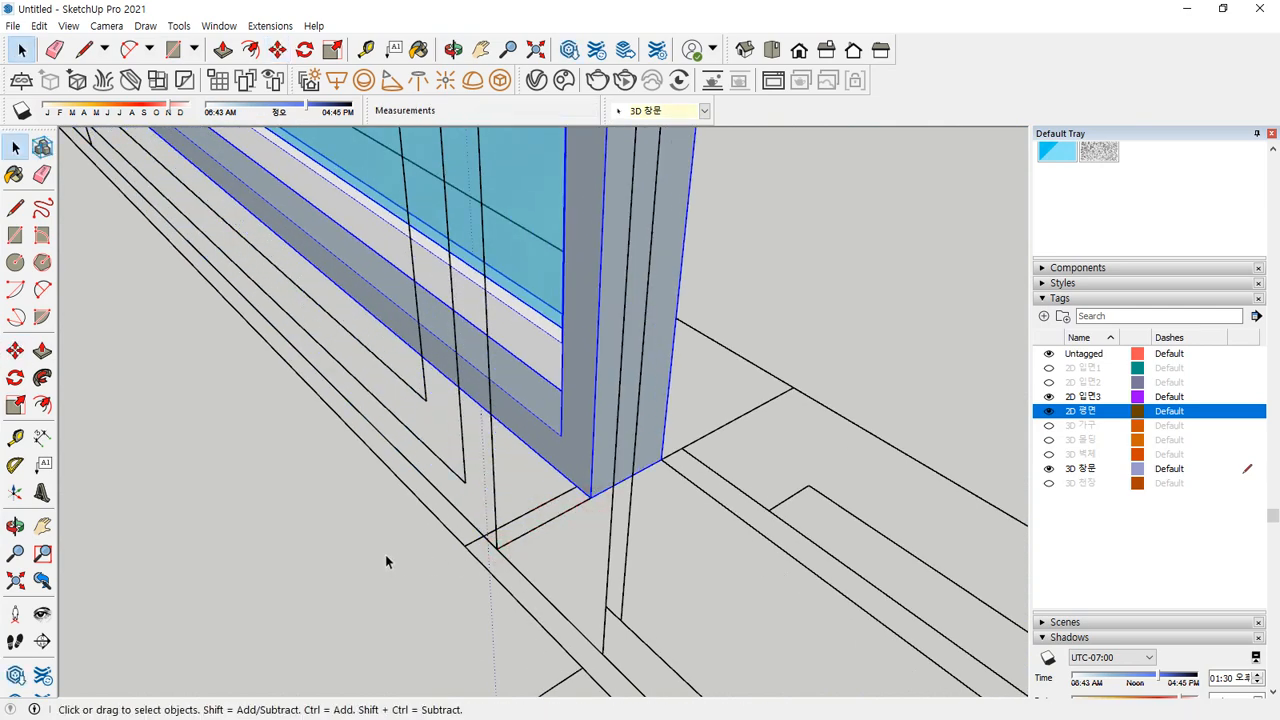
Show the 3D 천장, 3D 벽체, 3D 몰딩 and 3D 가구 tags and hide the 2D 입면3 and 2D 평면 tags
left_click(1049, 484)
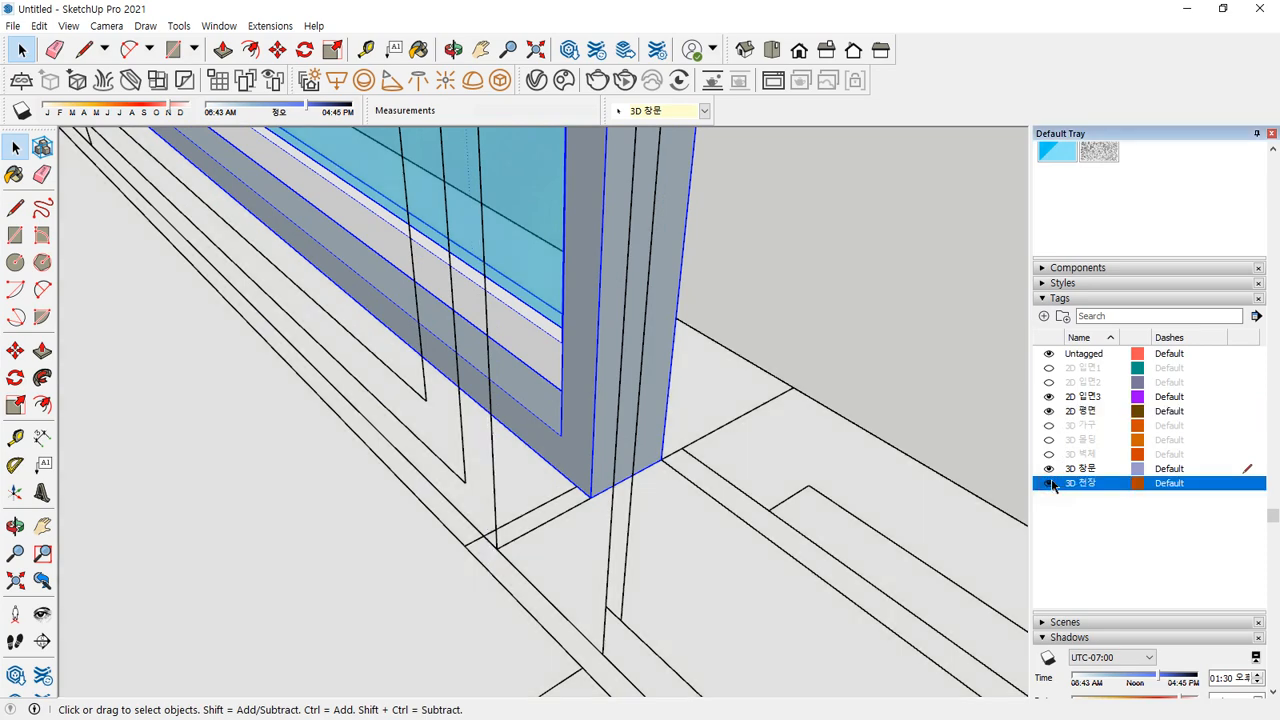
left_click(1049, 455)
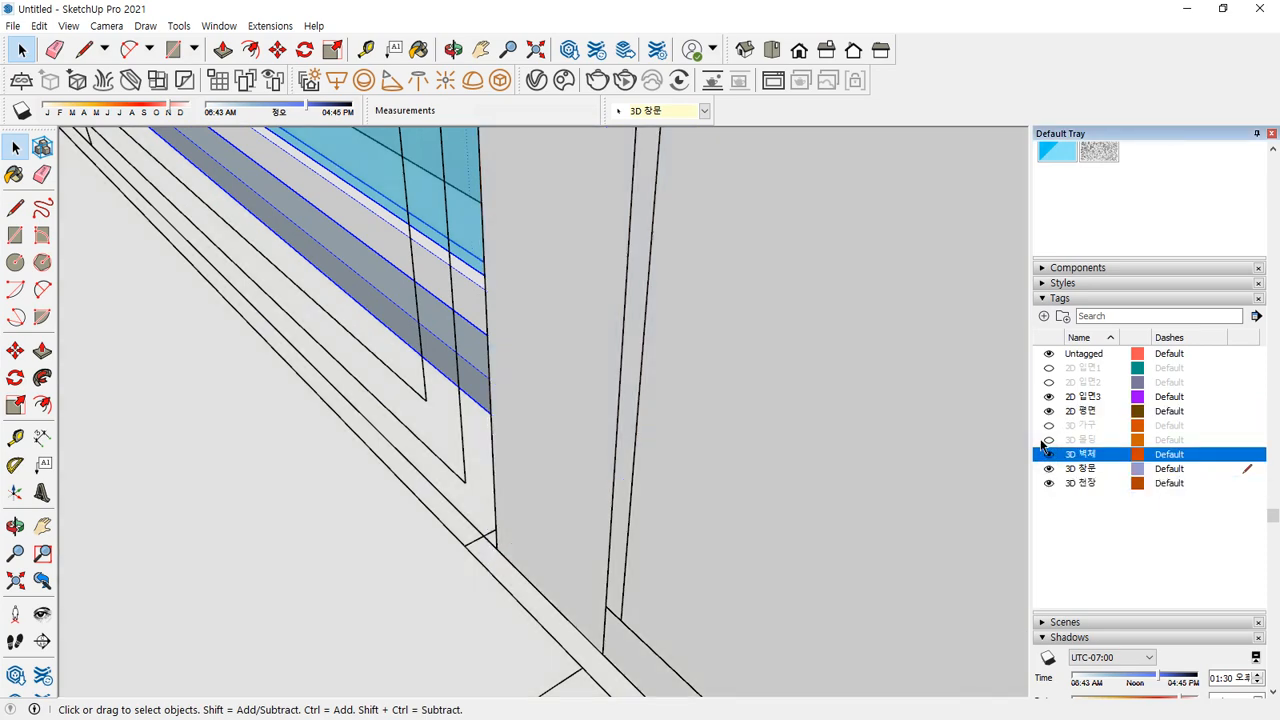
left_click(1048, 440)
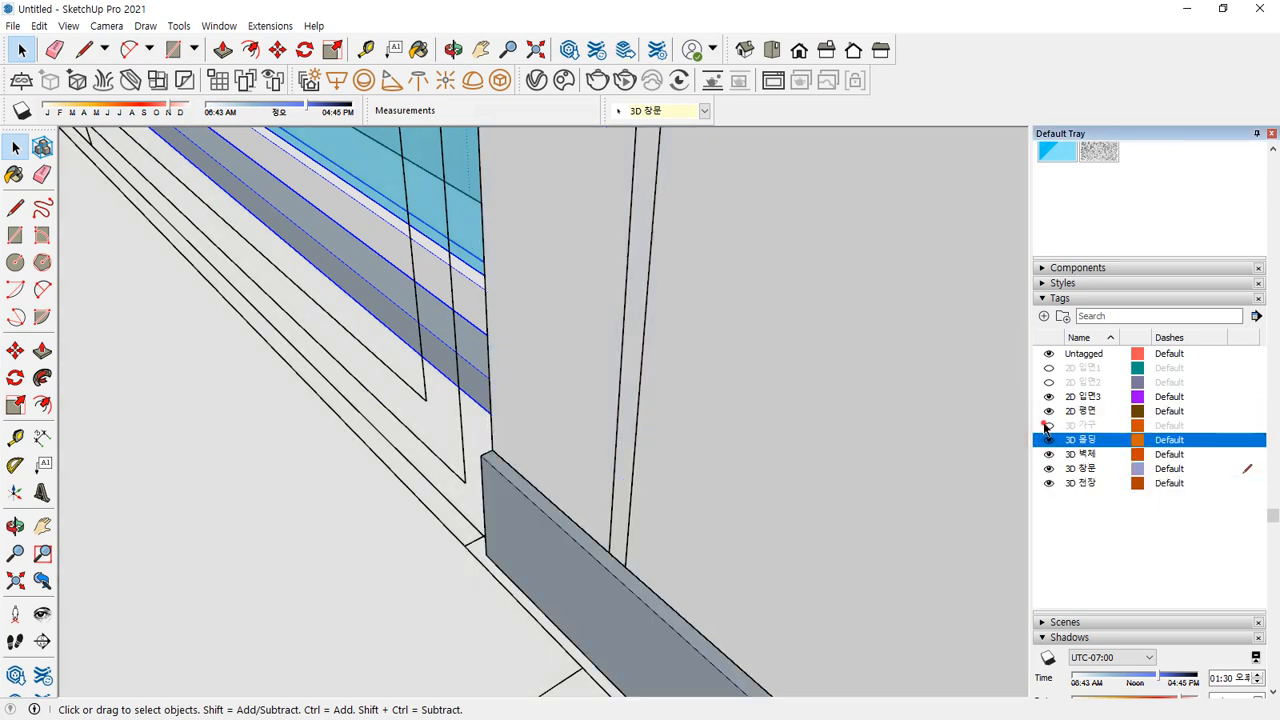
left_click(1048, 425)
left_click(1048, 397)
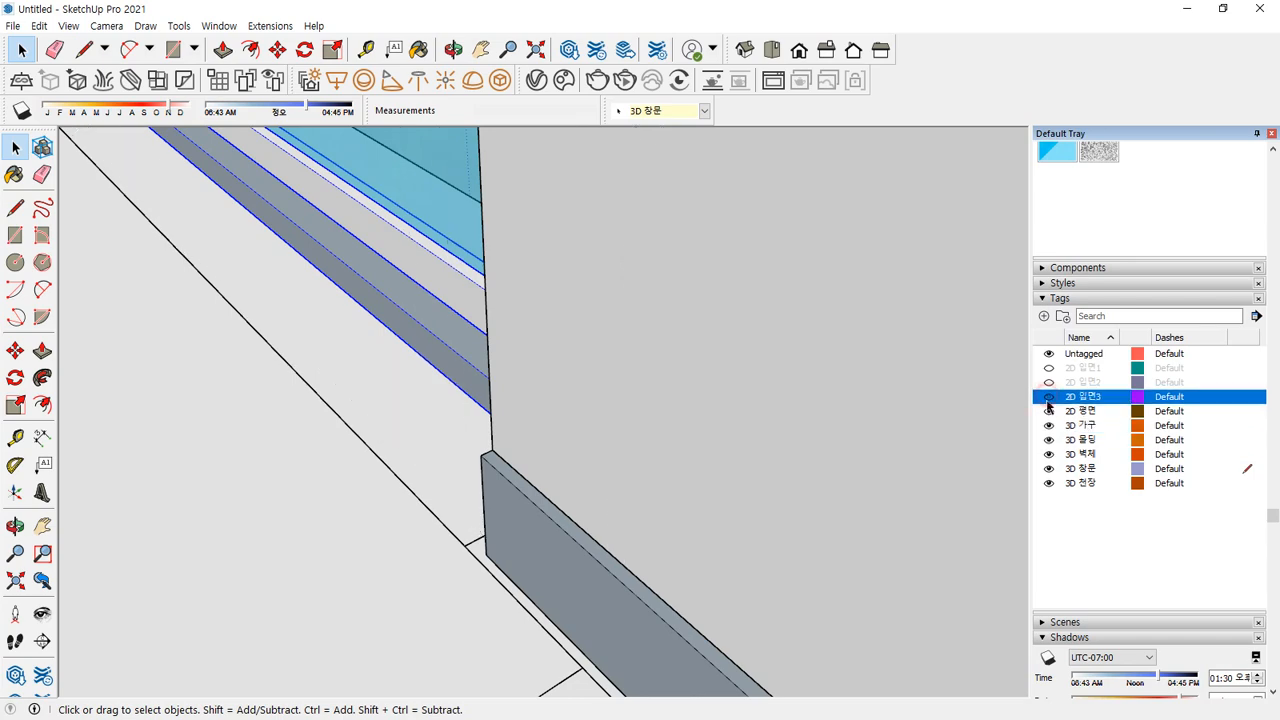
left_click(1048, 411)
scroll(420, 499, "down", 5)
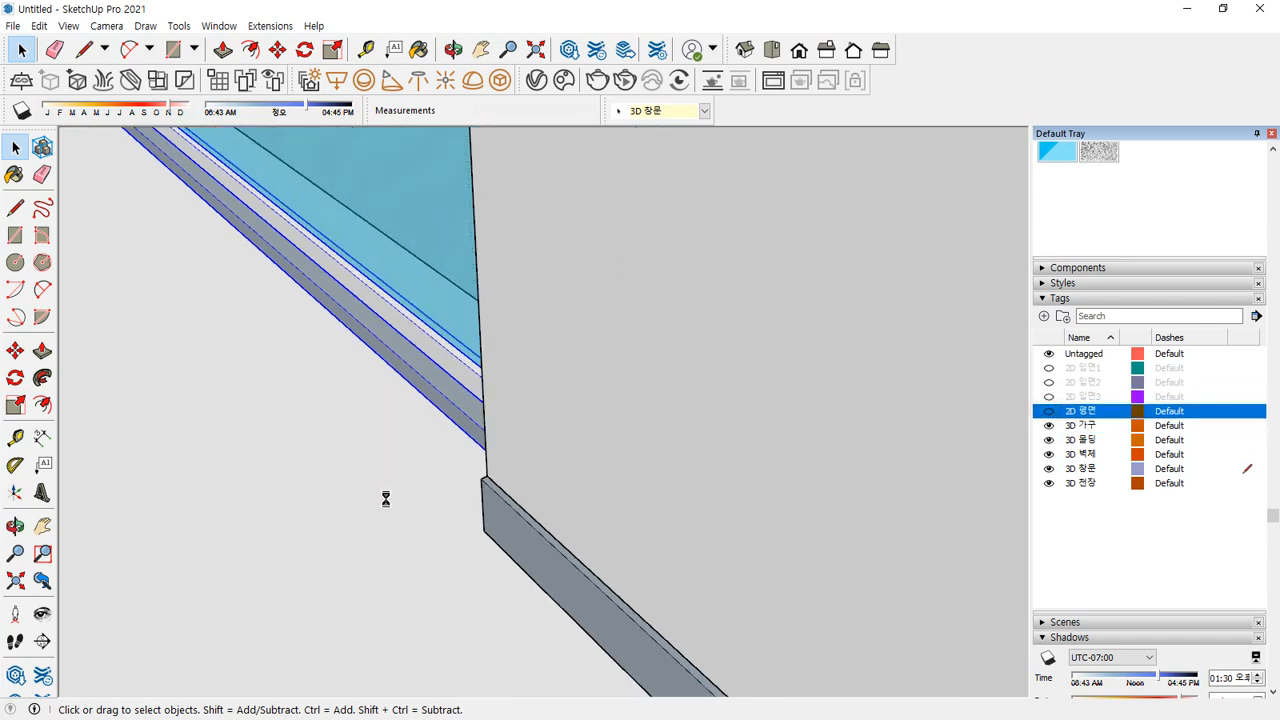
scroll(383, 517, "down", 10)
middle_click_drag(391, 497, 429, 314)
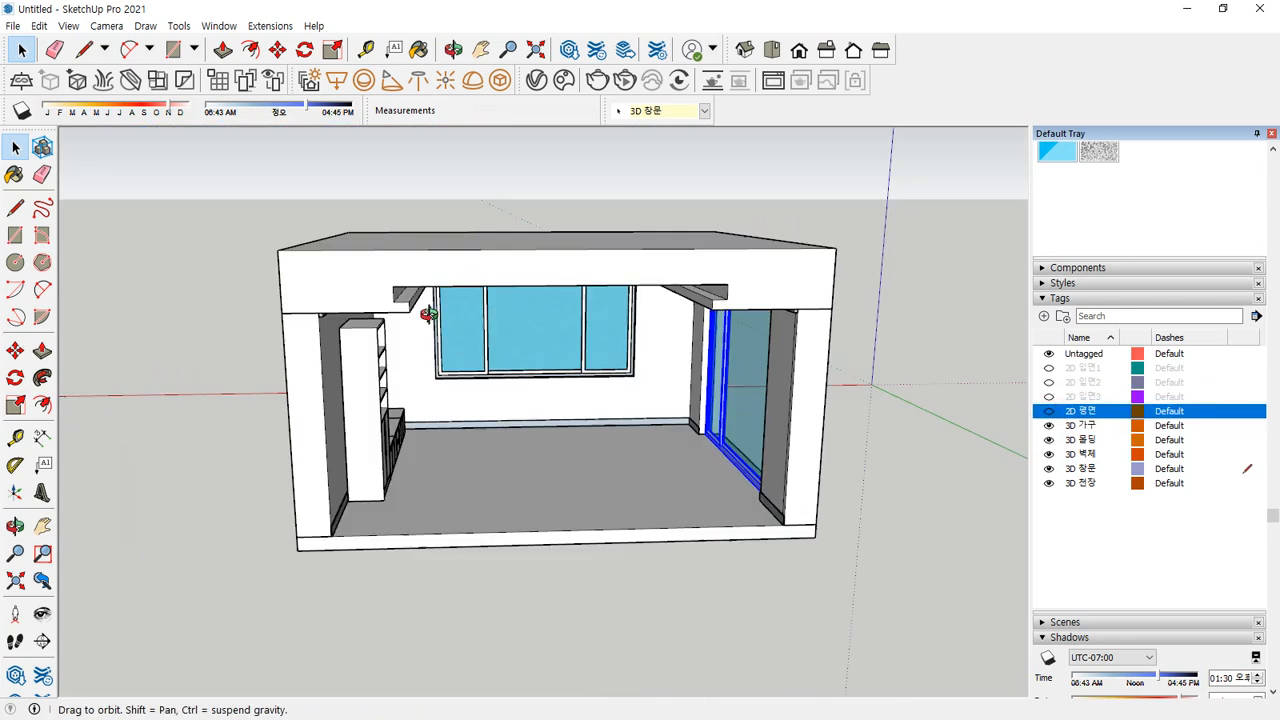
Open the baseboard molding group beside the large window and Push/Pull its end face out by 10 mm
scroll(573, 384, "up", 5)
scroll(573, 384, "up", 2)
middle_click_drag(384, 454, 477, 380)
scroll(511, 432, "up", 5)
scroll(490, 460, "up", 2)
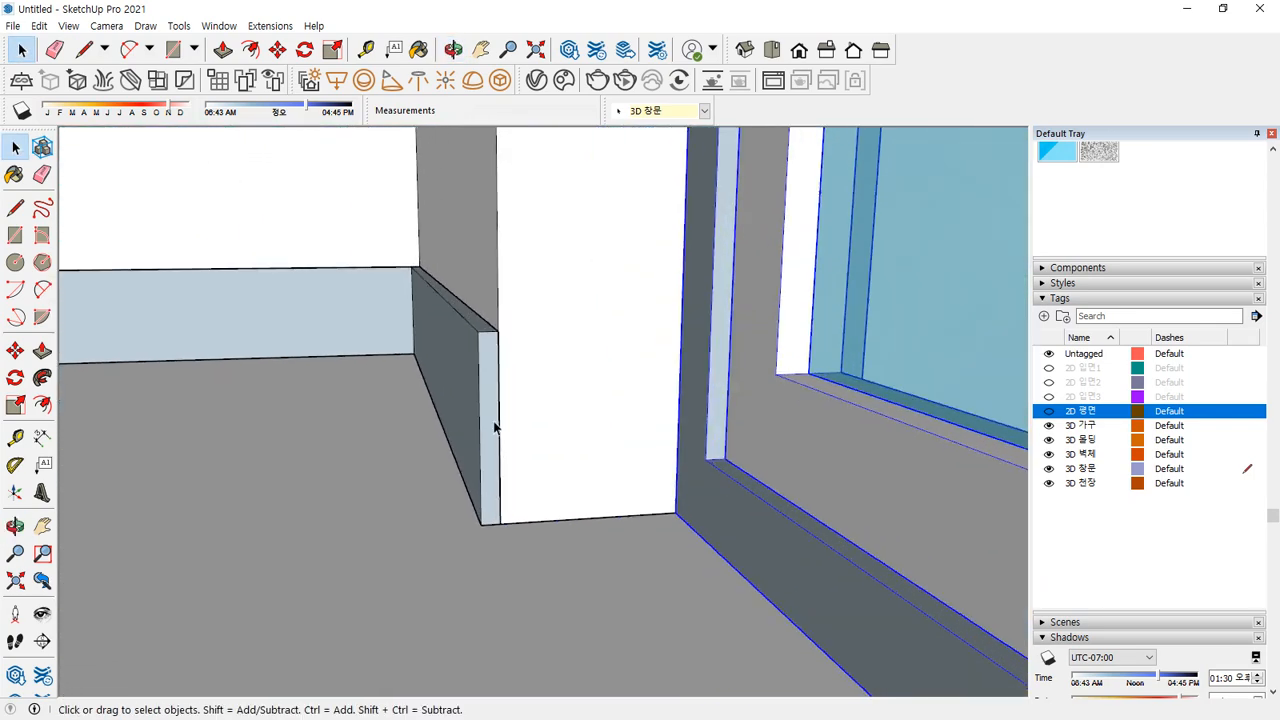
left_click(496, 399)
double_click(484, 387)
scroll(482, 379, "up", 4)
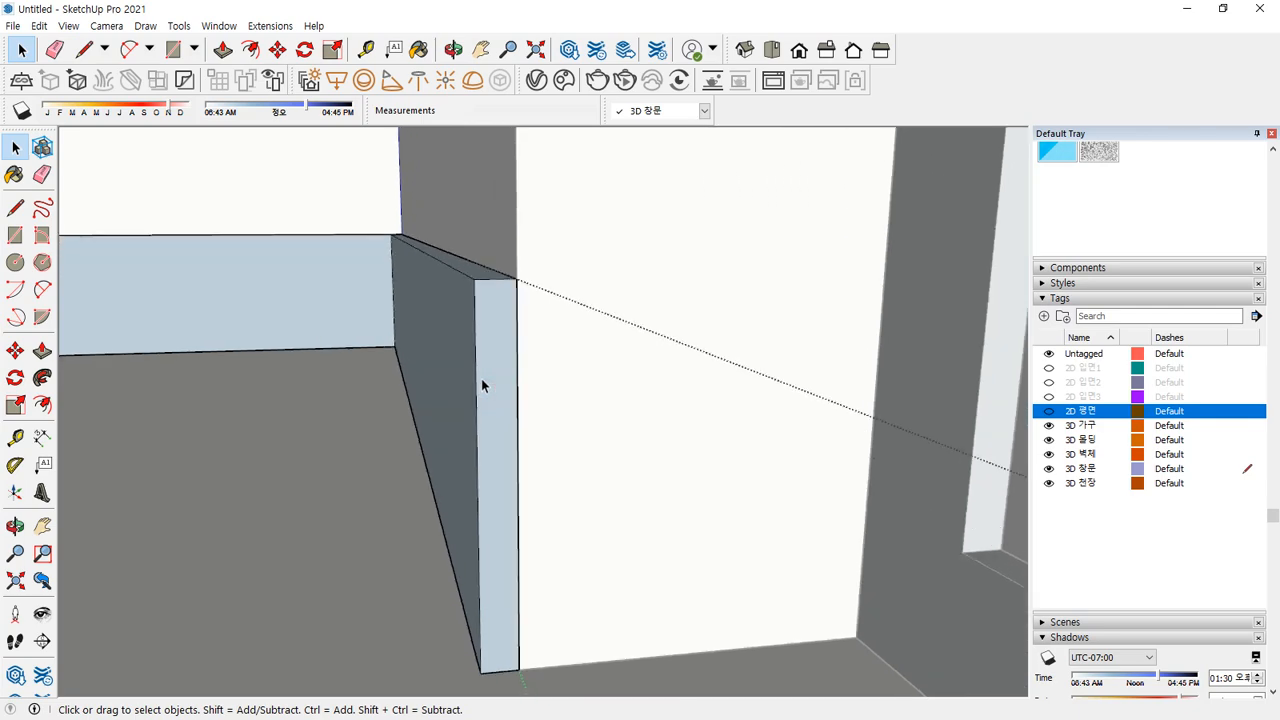
middle_click_drag(482, 379, 495, 400)
key("p")
left_click(499, 404)
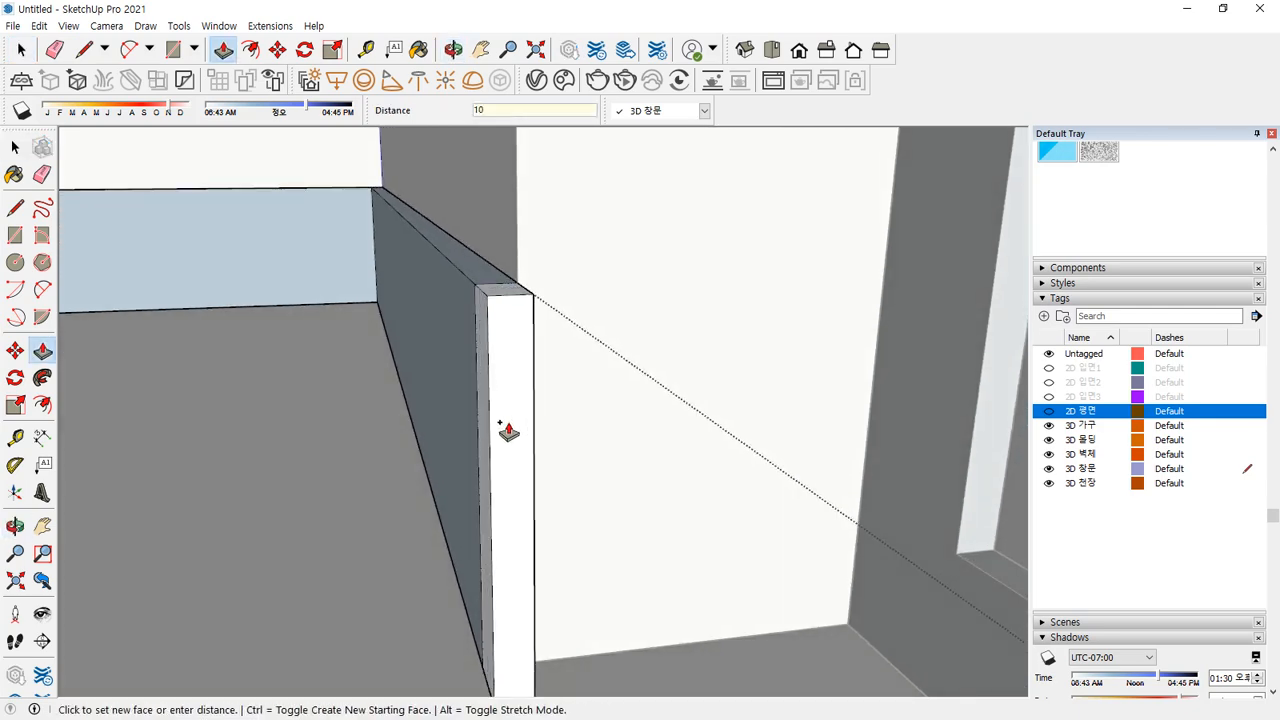
key("Return")
Push/Pull the side face of the baseboard's extended end 95 mm along the wall return up to the window frame
middle_click_drag(603, 399, 477, 420)
left_click(498, 410)
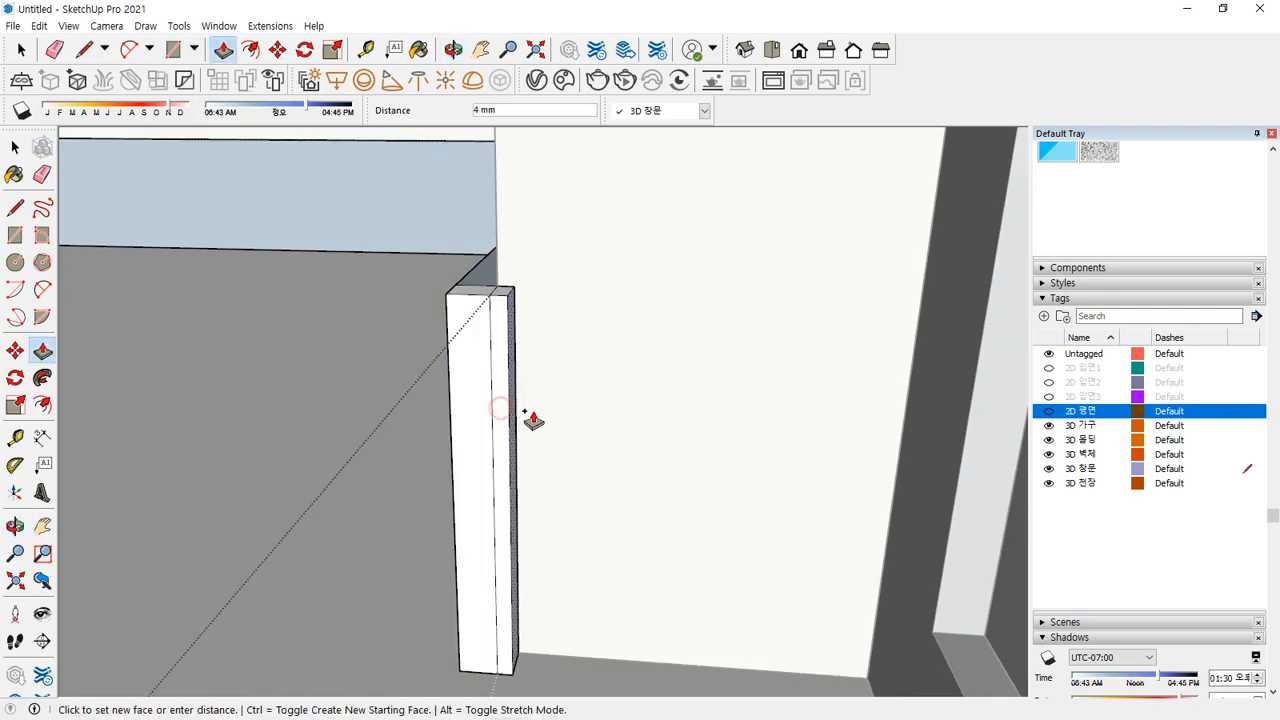
left_click(965, 341)
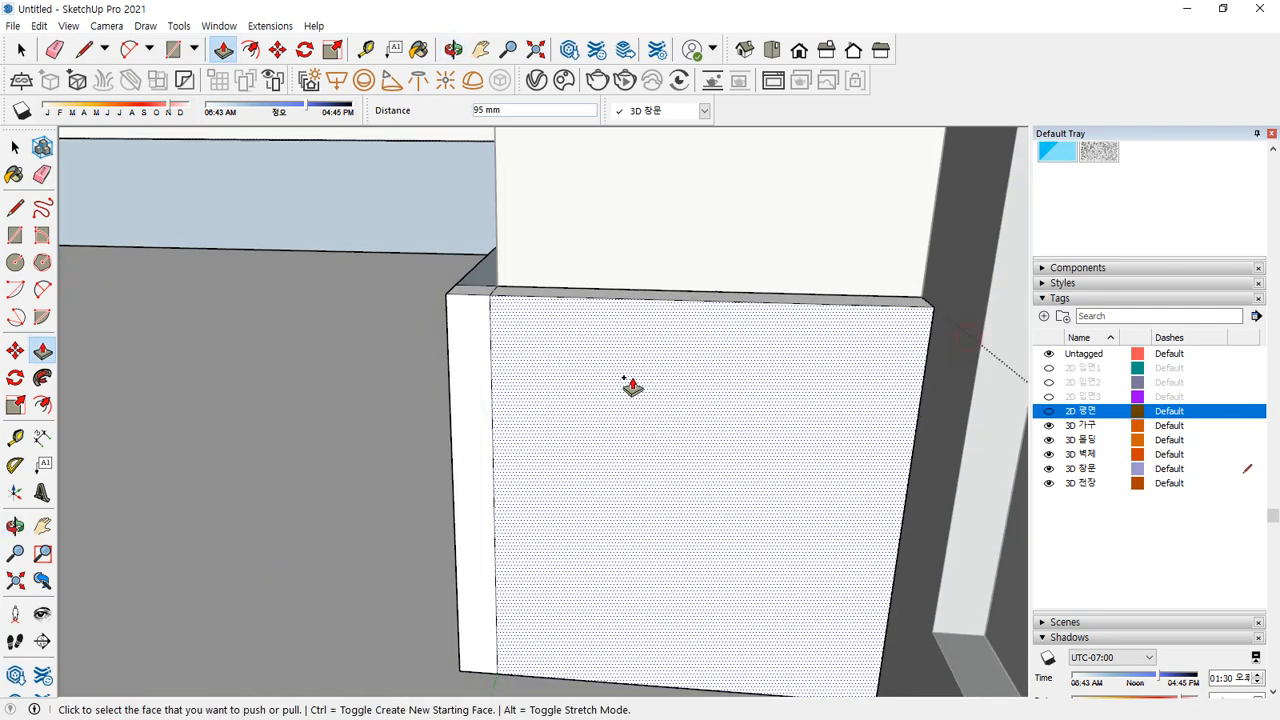
Erase the leftover seam edge at the corner of the extended baseboard and close the molding group
key("e")
mouse_move(437, 310)
middle_mouse_down()
mouse_move(520, 383)
mouse_move(760, 433)
mouse_move(678, 474)
middle_mouse_up()
left_click(760, 574)
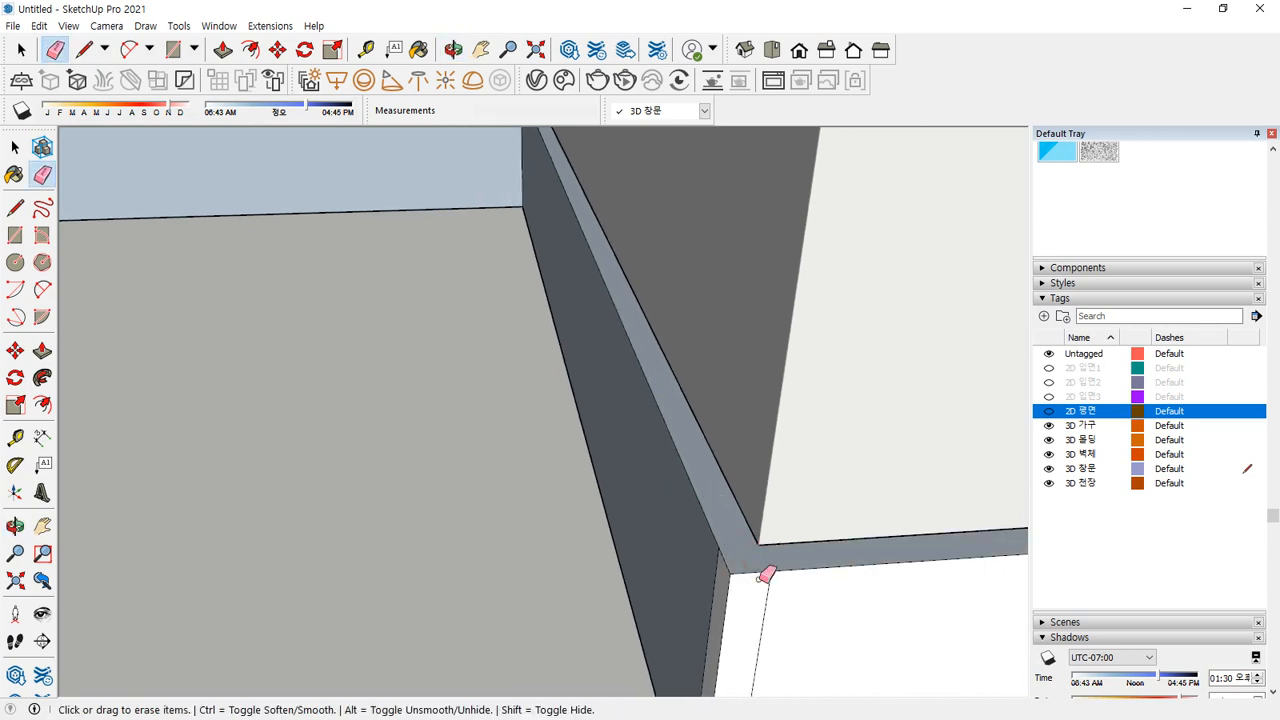
key("space")
left_click(811, 626)
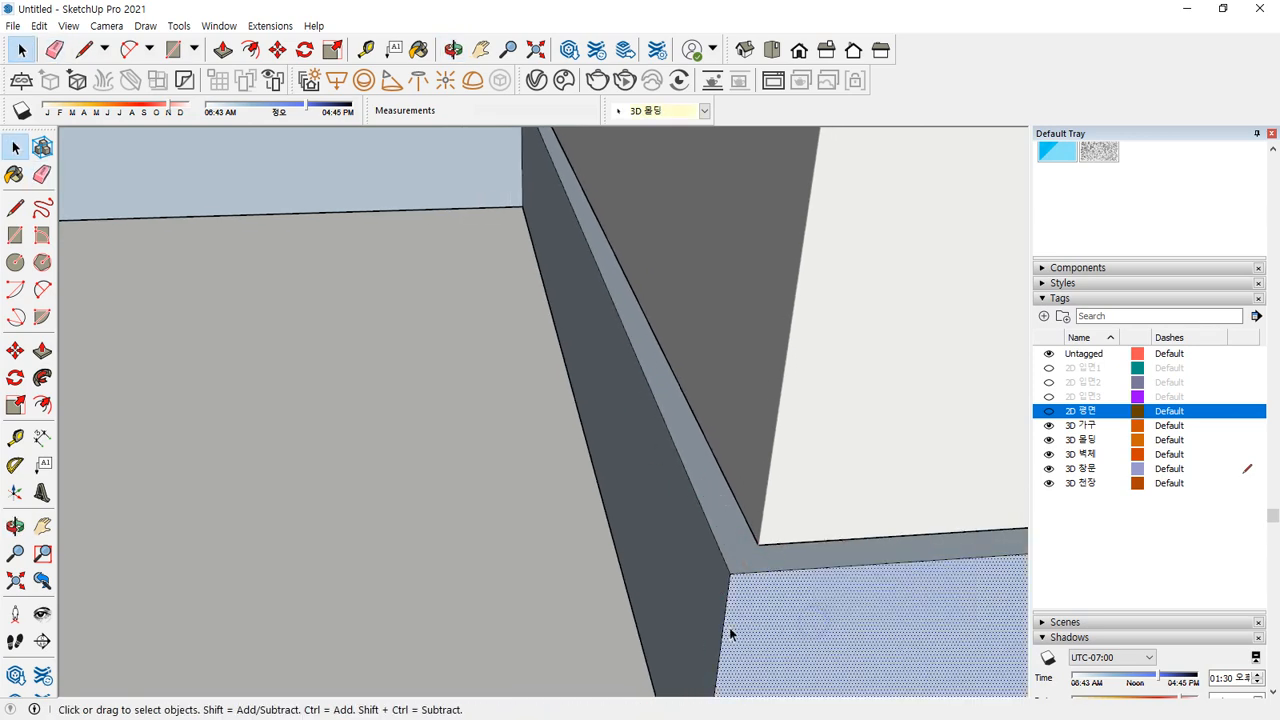
mouse_move(729, 627)
middle_mouse_down()
mouse_move(643, 591)
mouse_move(456, 615)
middle_mouse_up()
left_click(737, 423)
scroll(729, 539, "down", 1)
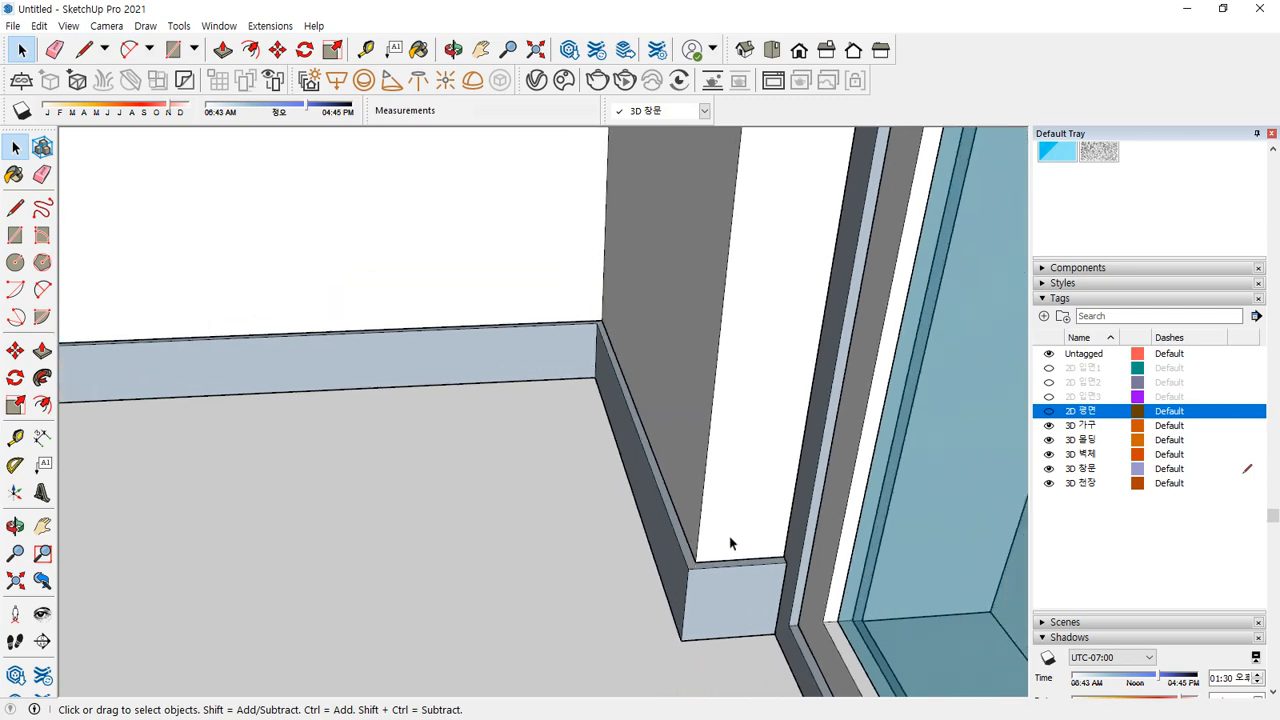
Hide the 3D 천장 tag to open up the view into the room from above
middle_click_drag(732, 592, 706, 492, "shift")
scroll(700, 480, "down", 6)
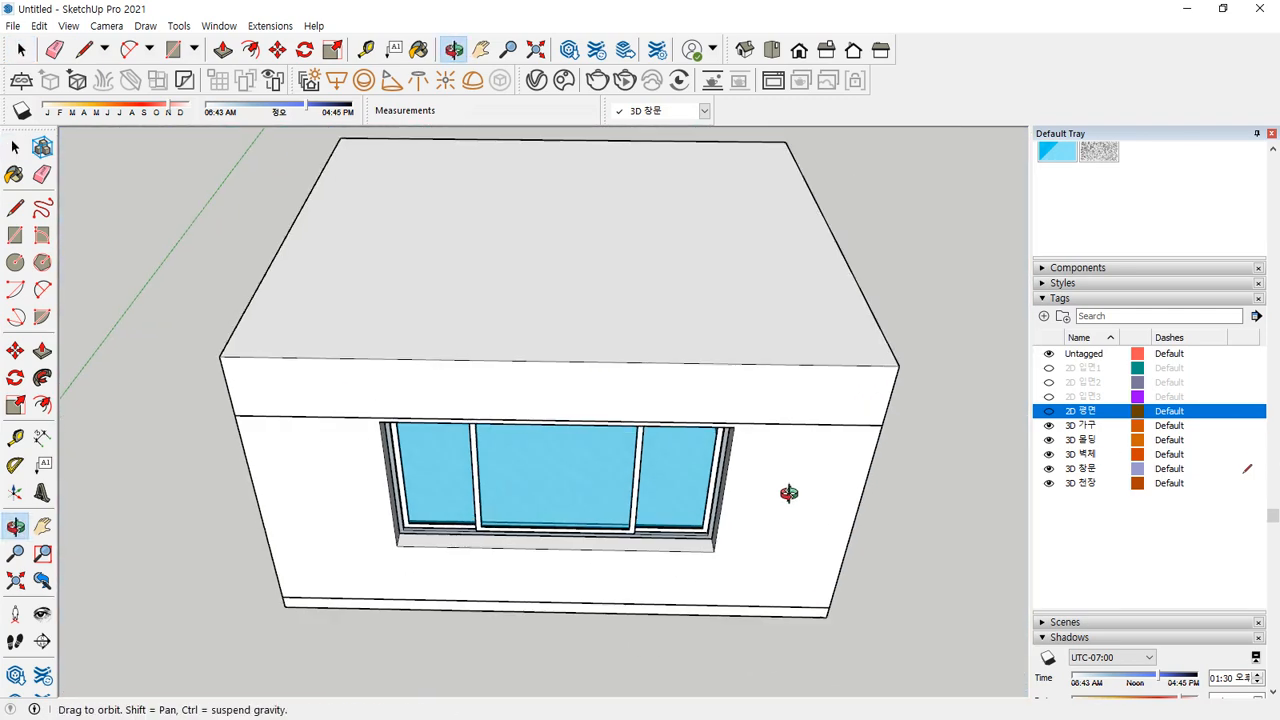
left_click(1049, 483)
Open the baseboard group at the opposite end of the large window and Push/Pull its end face out by 10 mm
middle_click_drag(880, 445, 447, 317)
scroll(447, 317, "up", 5)
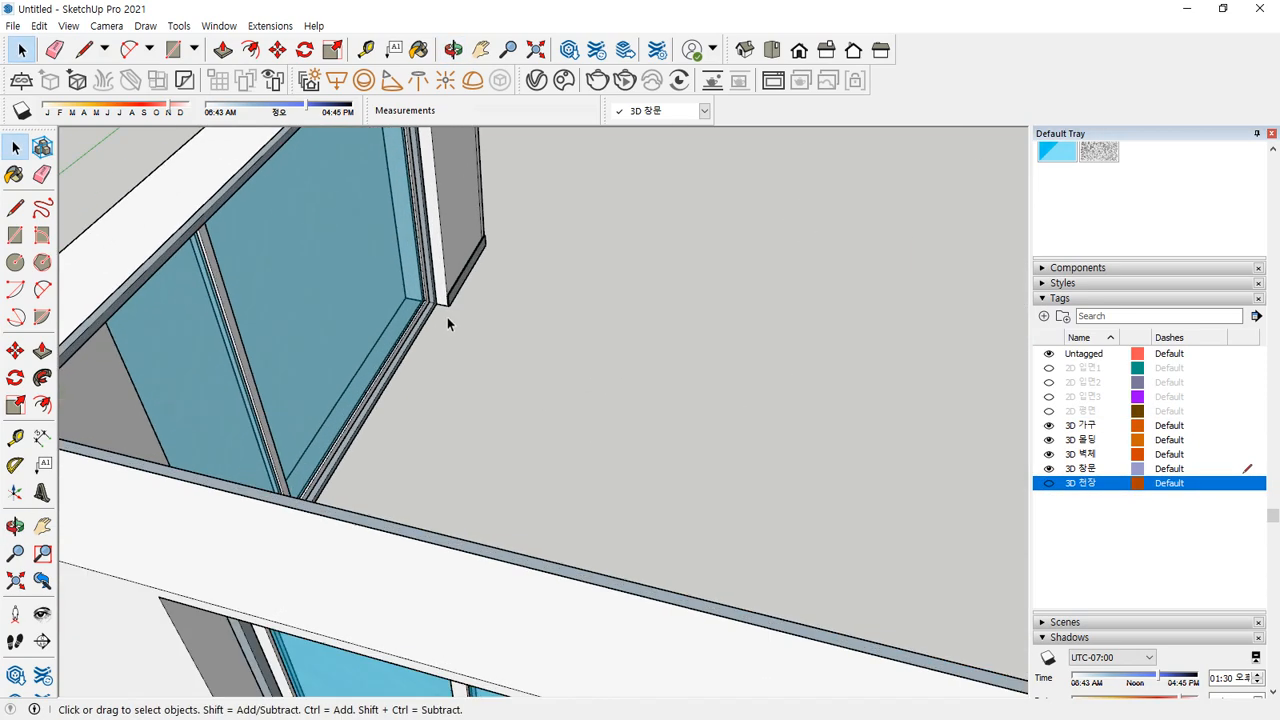
scroll(435, 284, "up", 4)
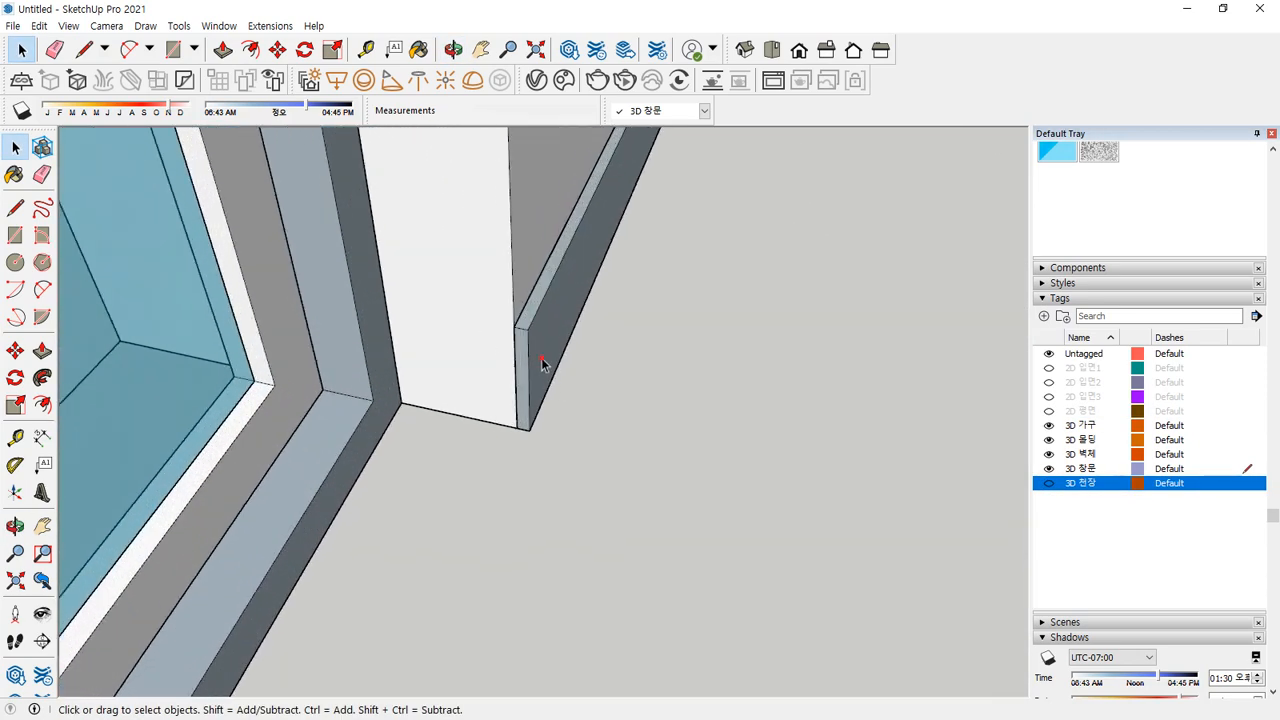
left_click(541, 365)
double_click(533, 360)
key("p")
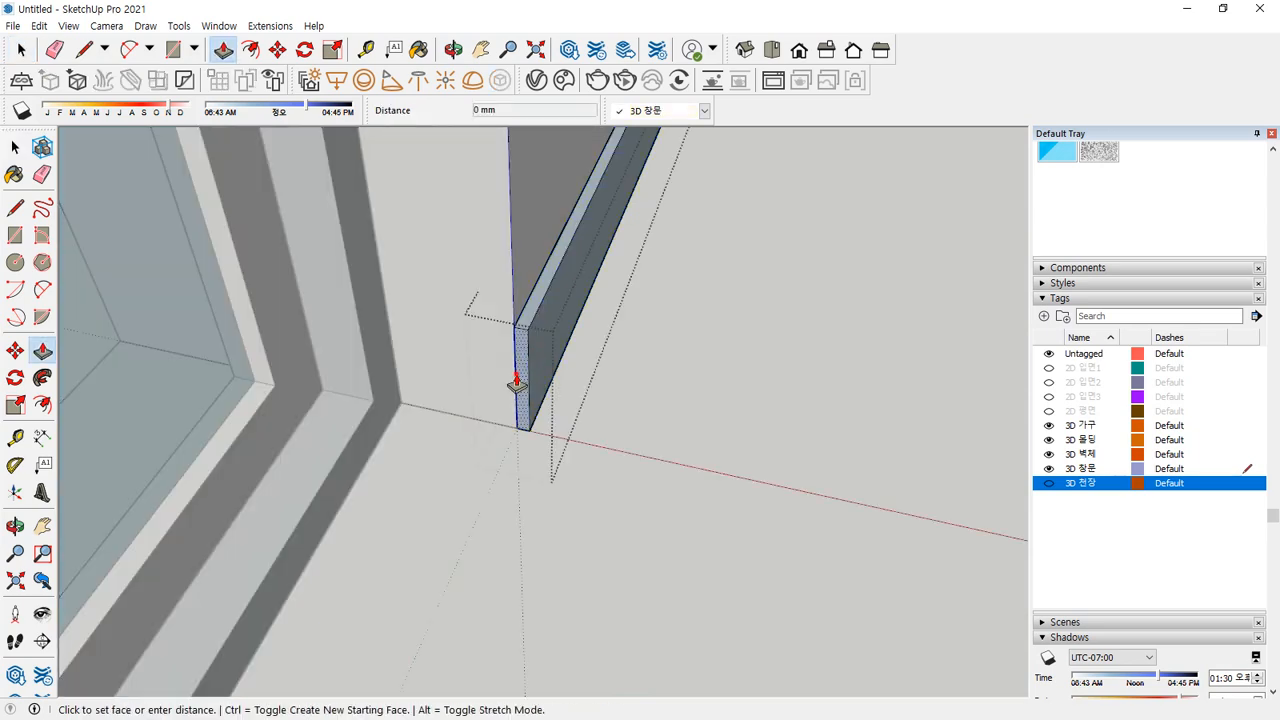
left_click(516, 383)
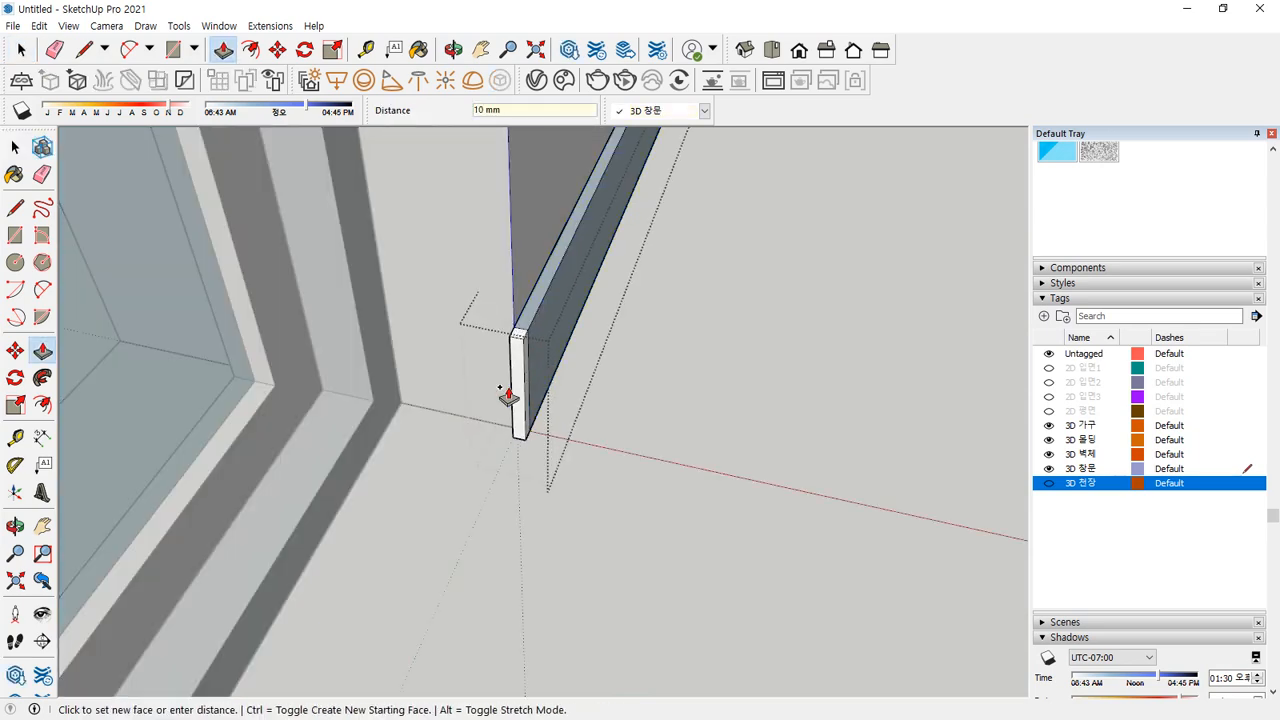
Push/Pull the side face of this extended baseboard end 95 mm along the wall return to the window frame
middle_click_drag(477, 376, 710, 382)
scroll(477, 387, "up", 2)
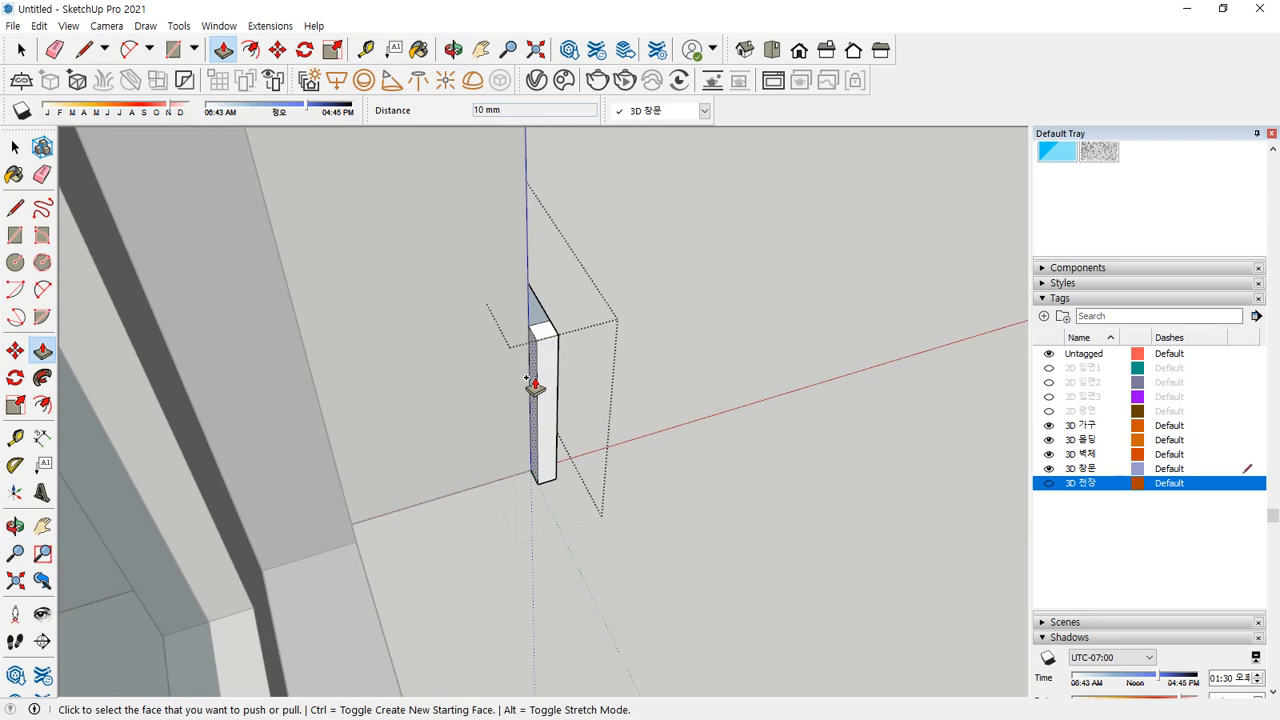
left_click(527, 378)
middle_click_drag(449, 380, 226, 373)
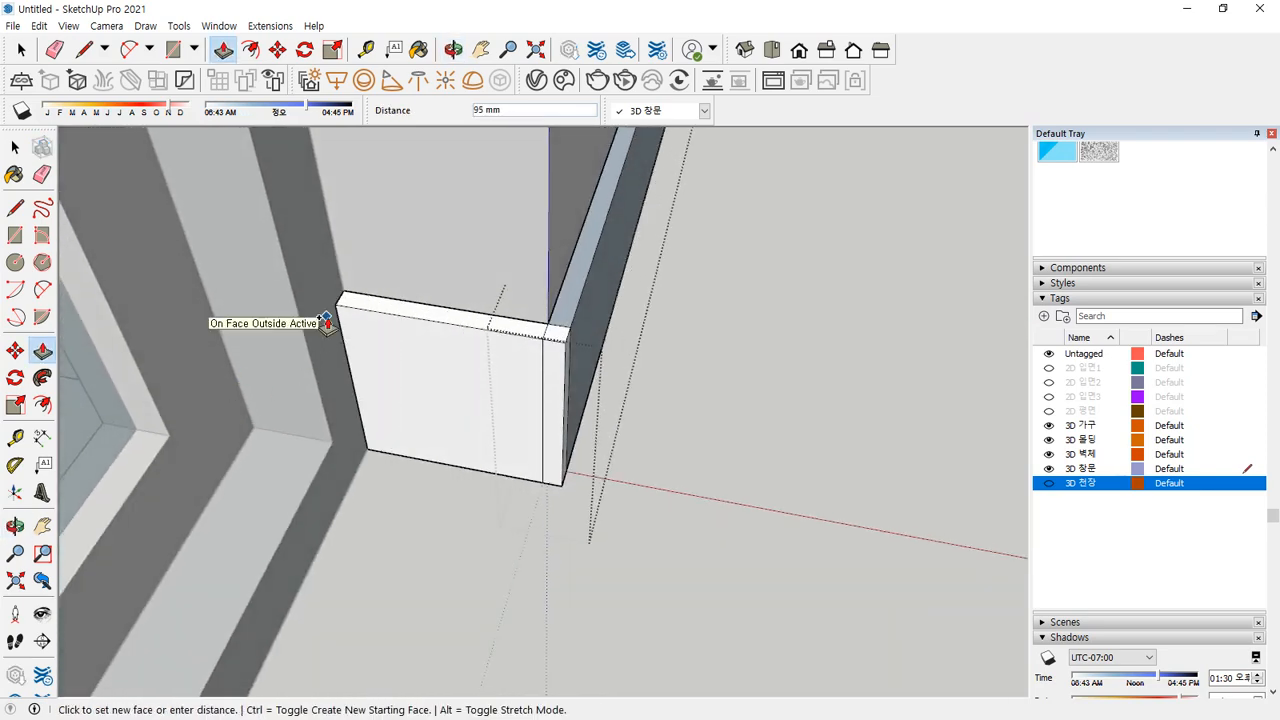
left_click(326, 322)
Erase the seam edges on the top, side and front of the new baseboard corner and close the group
scroll(509, 317, "up", 3)
key("e")
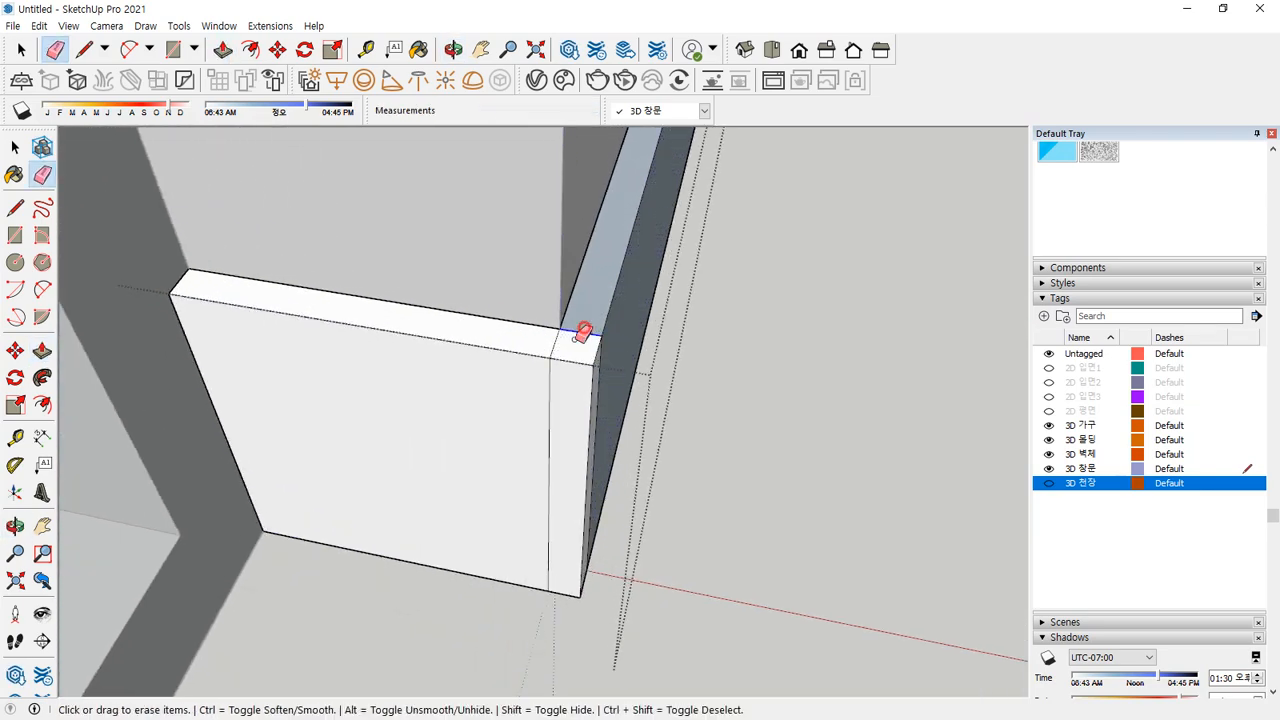
left_click(582, 331)
left_click(555, 342)
middle_click_drag(626, 392, 600, 397)
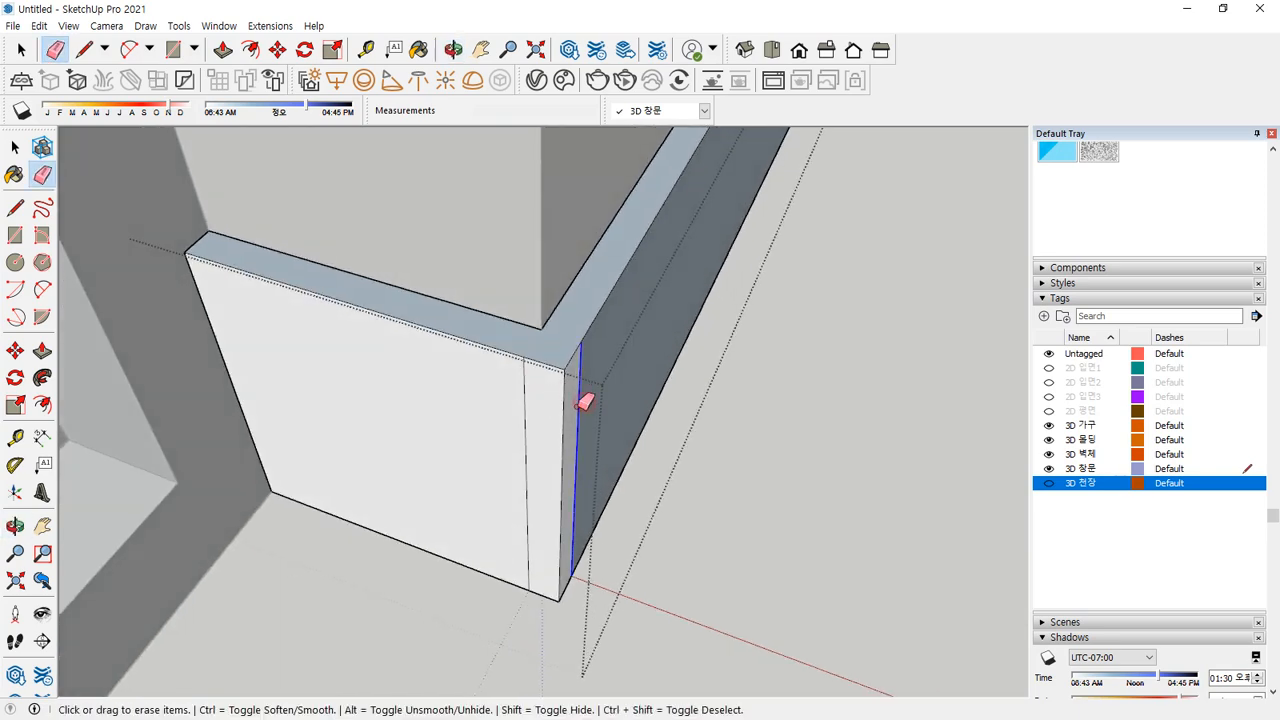
left_click(577, 405)
left_click(529, 420)
key("space")
left_click(453, 420)
left_click(695, 465)
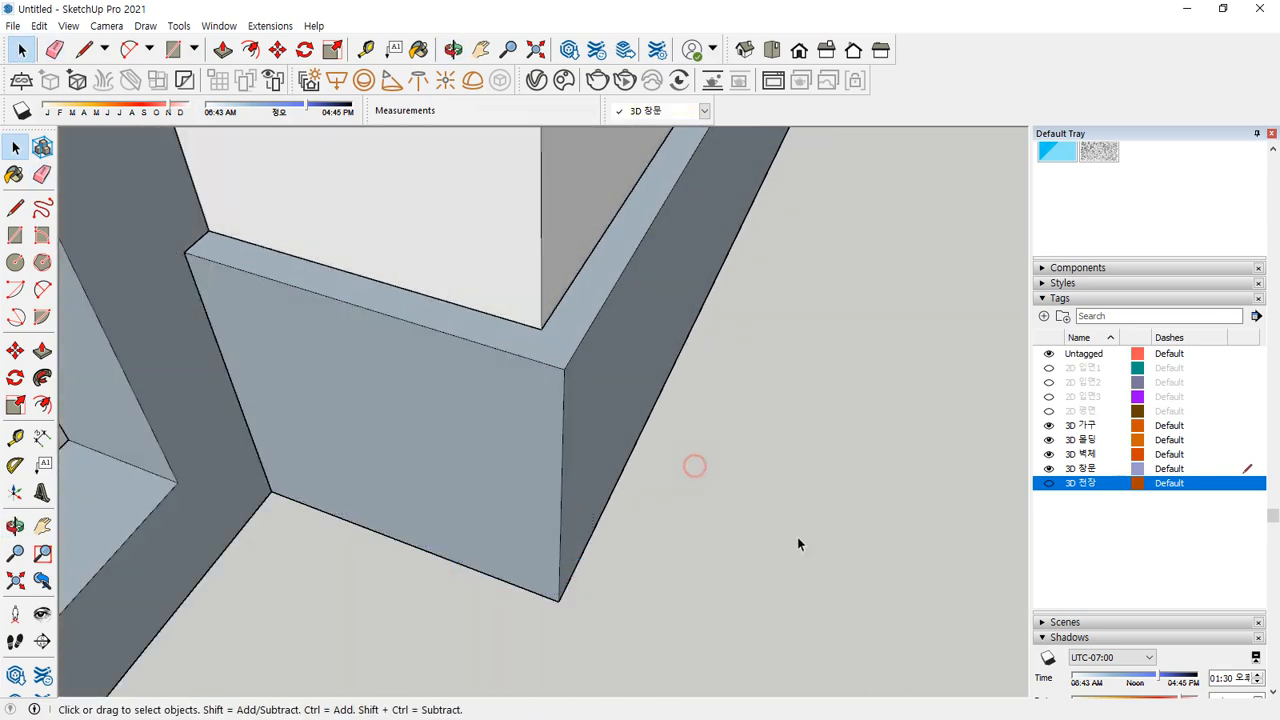
Check the finished baseboard beside the large window from inside the room and show the 3D 천장 tag again
scroll(797, 537, "down", 4)
mouse_move(779, 514)
middle_mouse_down()
mouse_move(666, 470)
mouse_move(567, 461)
mouse_move(780, 437)
mouse_move(789, 509)
middle_mouse_up()
scroll(671, 476, "down", 9)
scroll(695, 386, "up", 6)
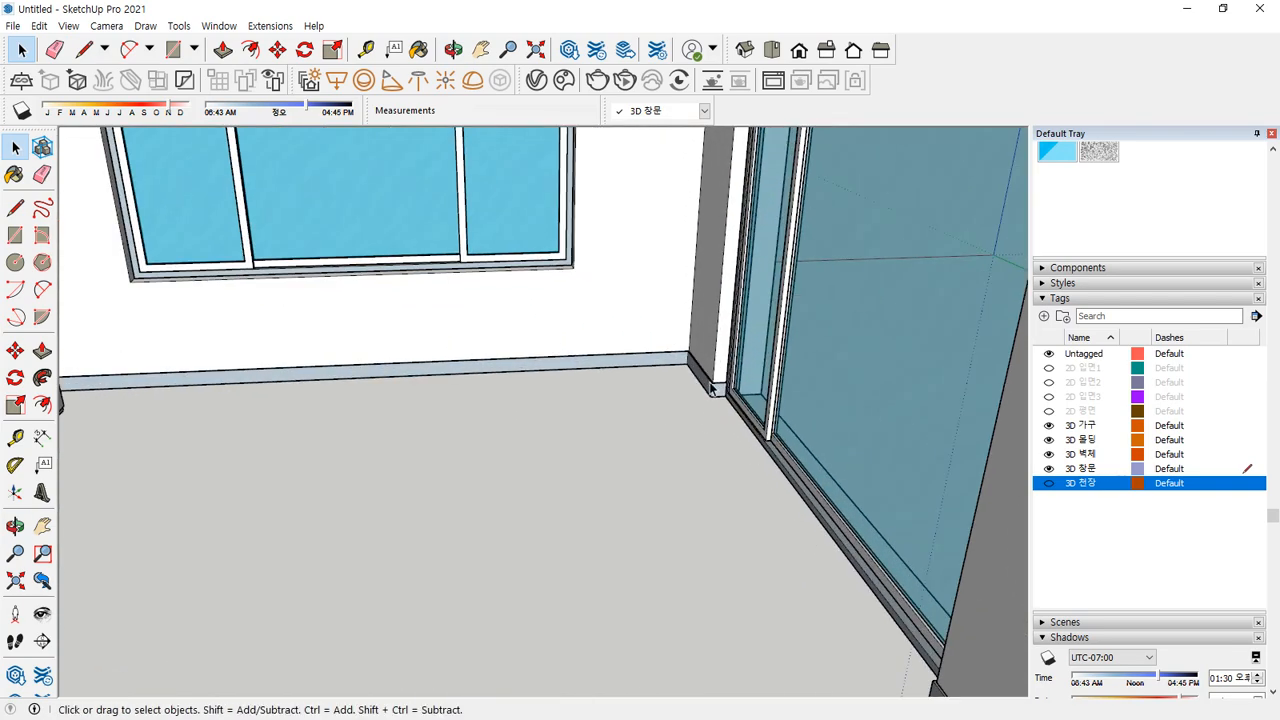
scroll(711, 389, "up", 3)
scroll(717, 432, "down", 7)
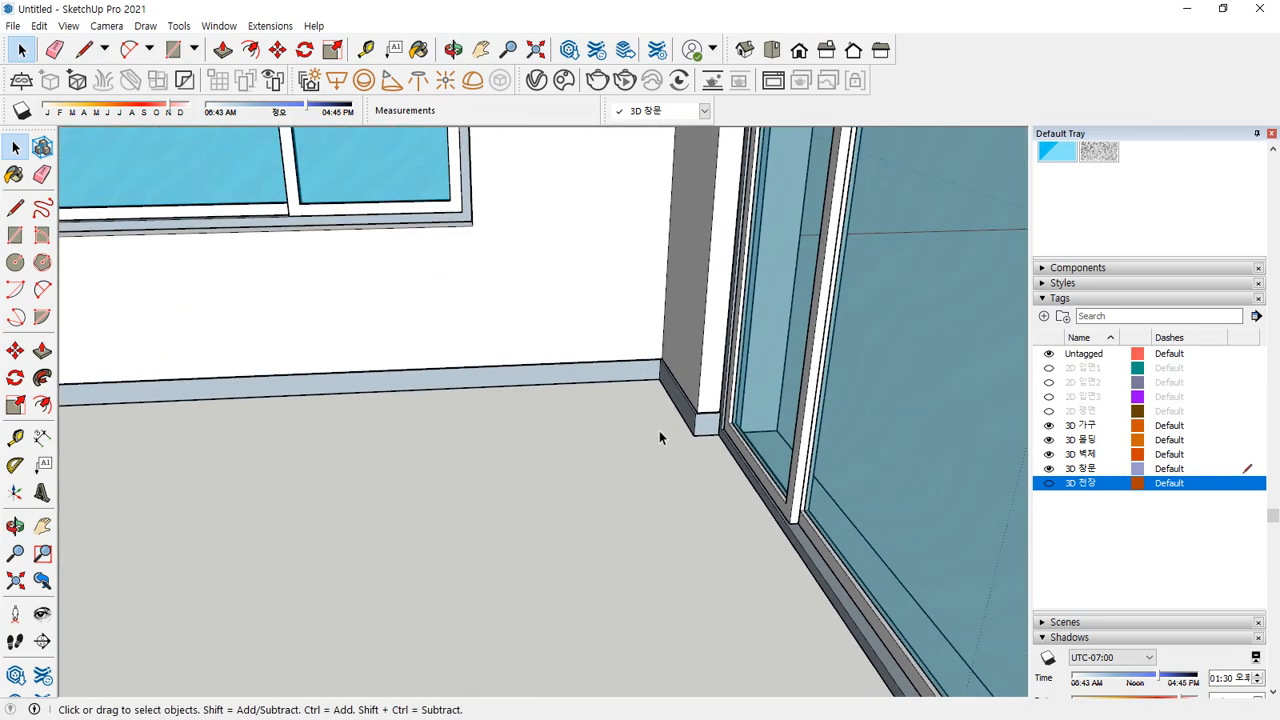
middle_click_drag(506, 449, 563, 460)
scroll(577, 425, "up", 2)
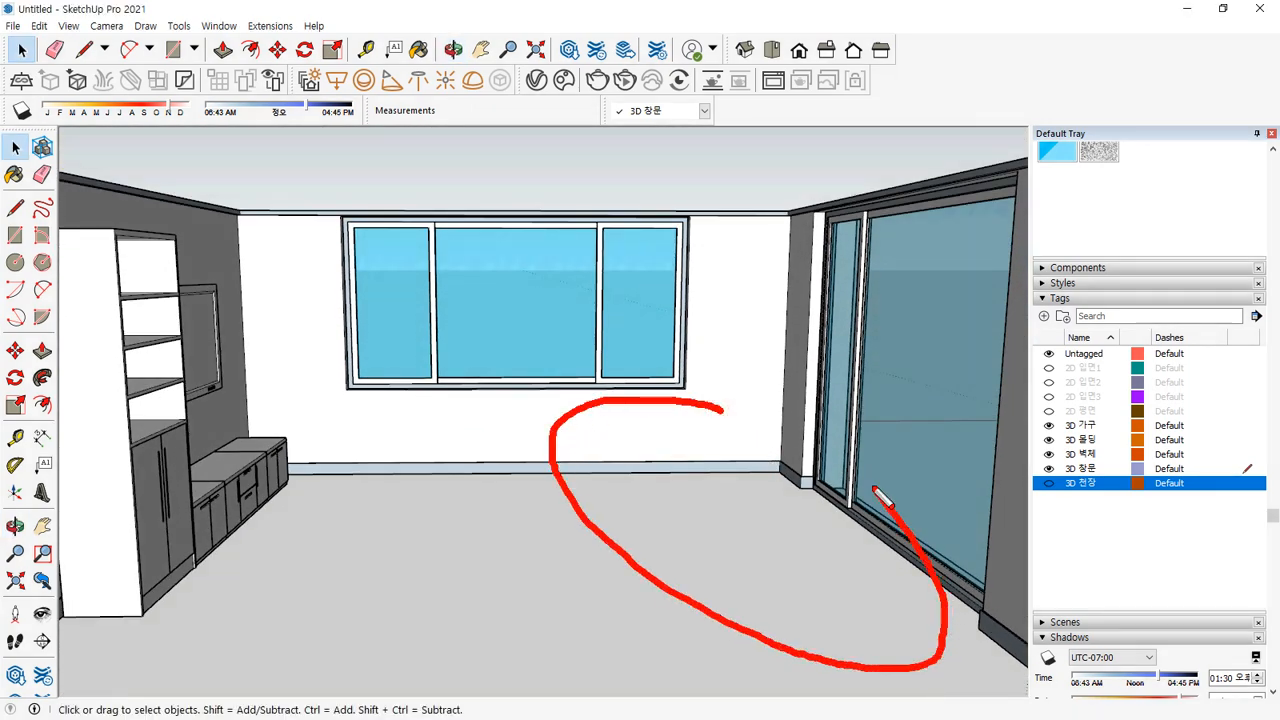
key("Escape")
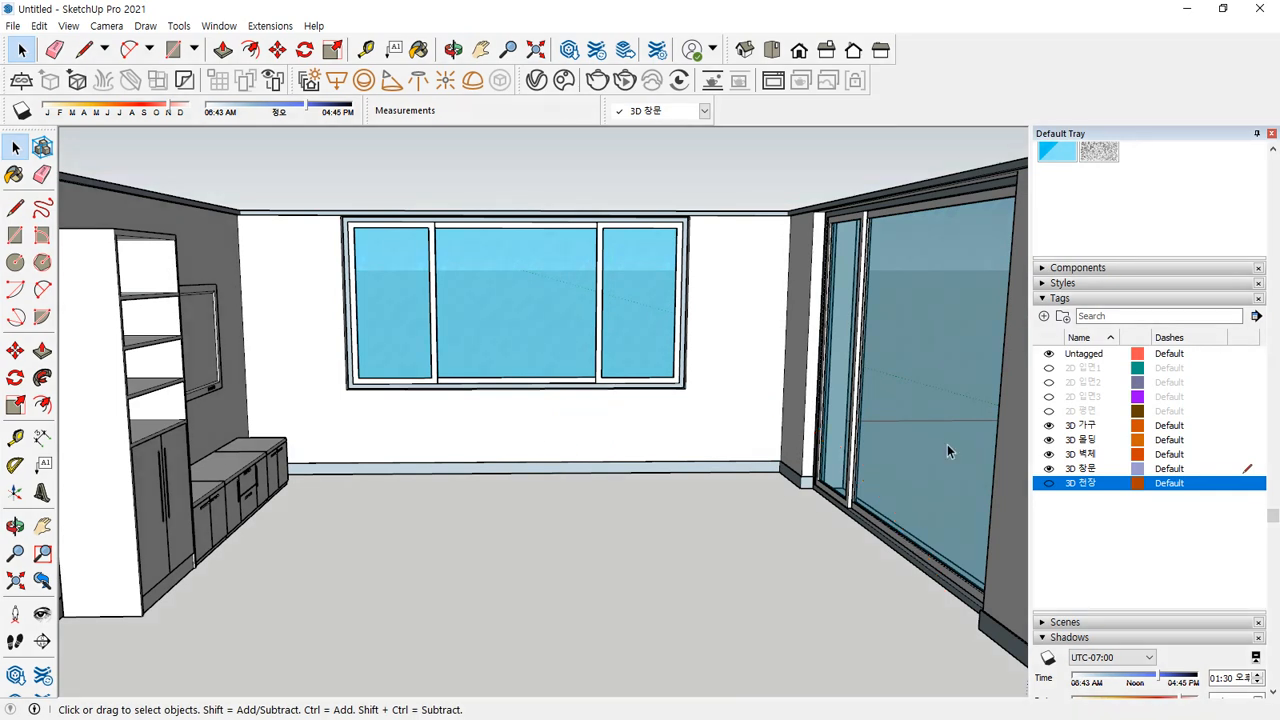
left_click(1049, 484)
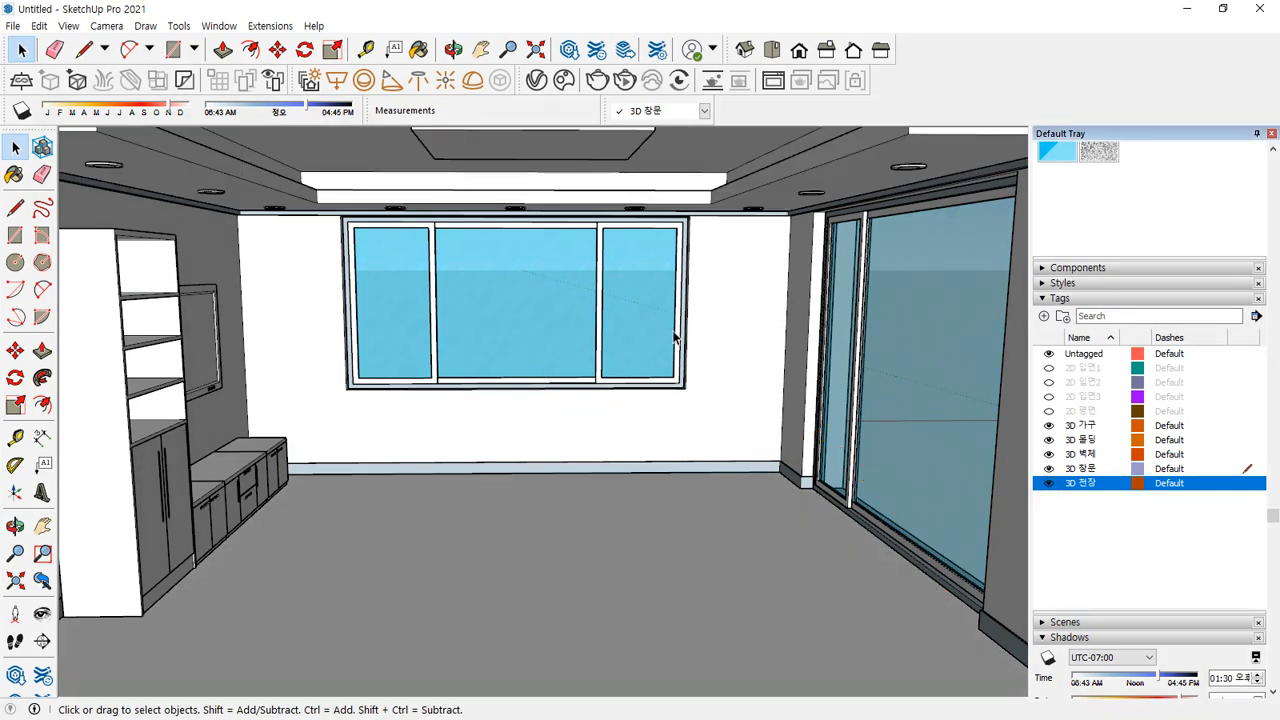